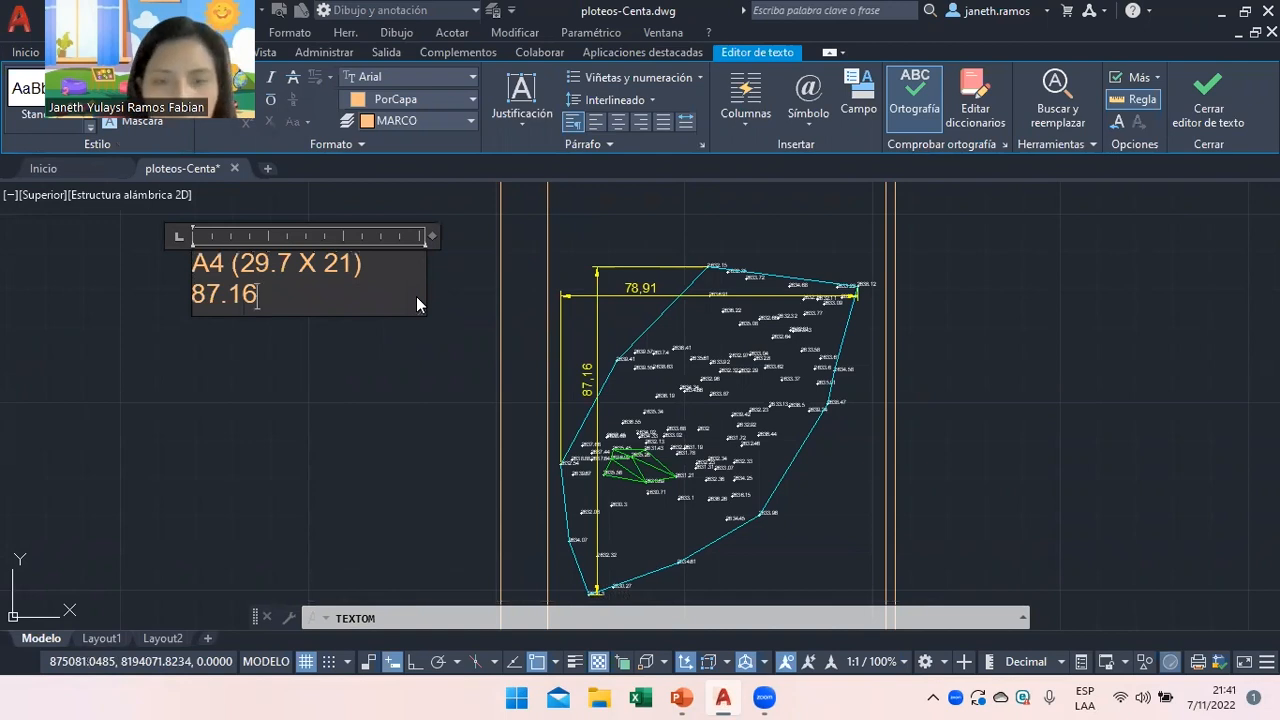
# Join 78.91 onto the 87.16 line so the second row reads 87.16 X 78.91.
pyautogui.press('Return')
pyautogui.write('78.91')
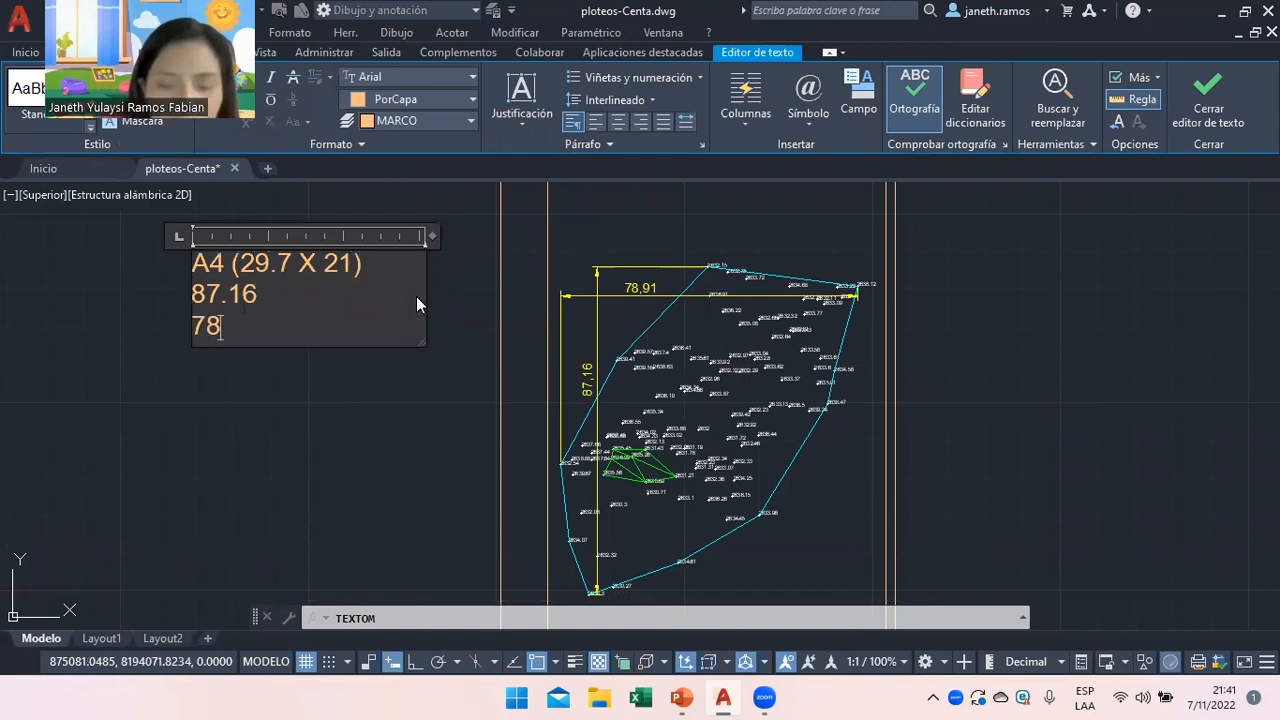
pyautogui.click(326, 292)
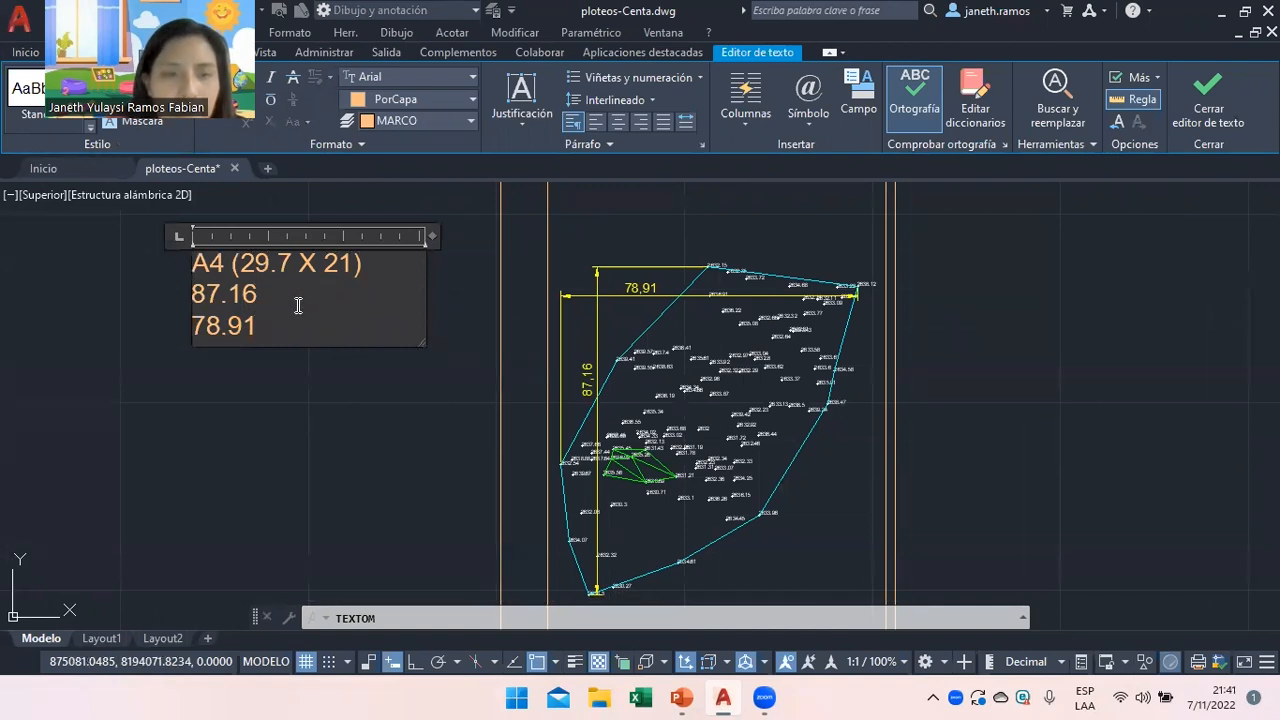
pyautogui.click(194, 294)
pyautogui.click(195, 324)
pyautogui.press('BackSpace')
pyautogui.write('X')
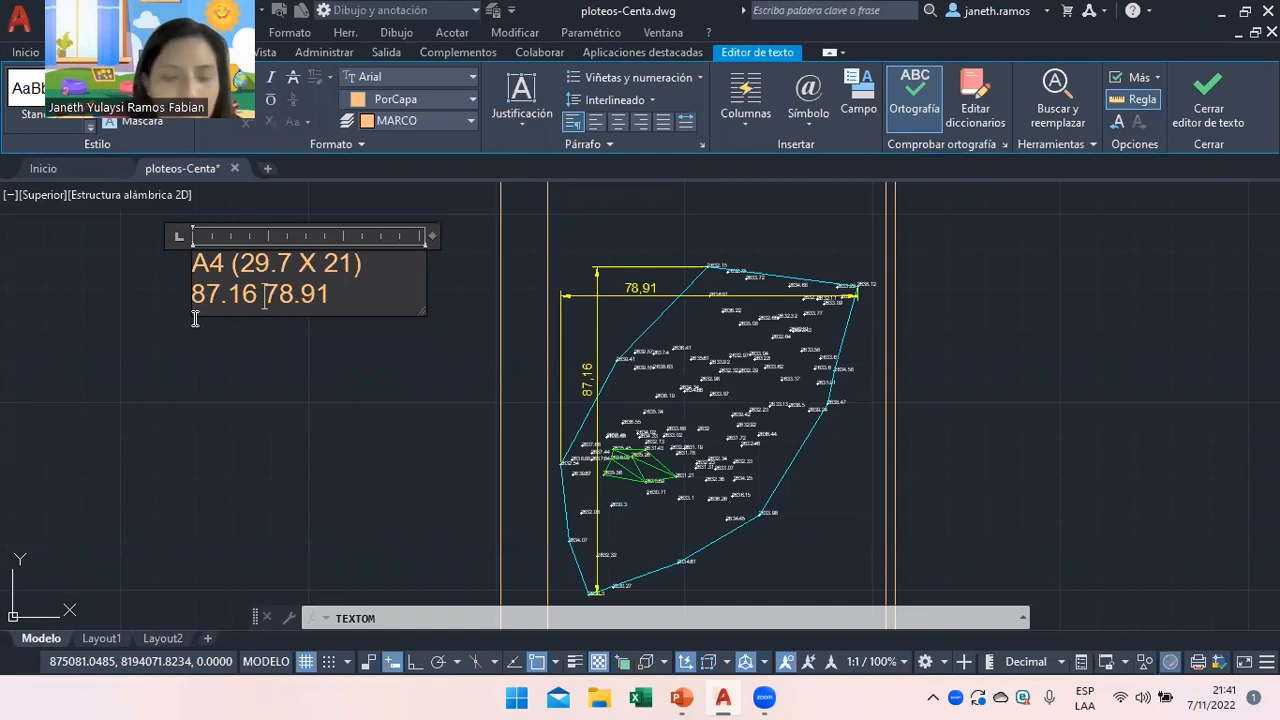
pyautogui.click(365, 298)
pyautogui.write(': 1')
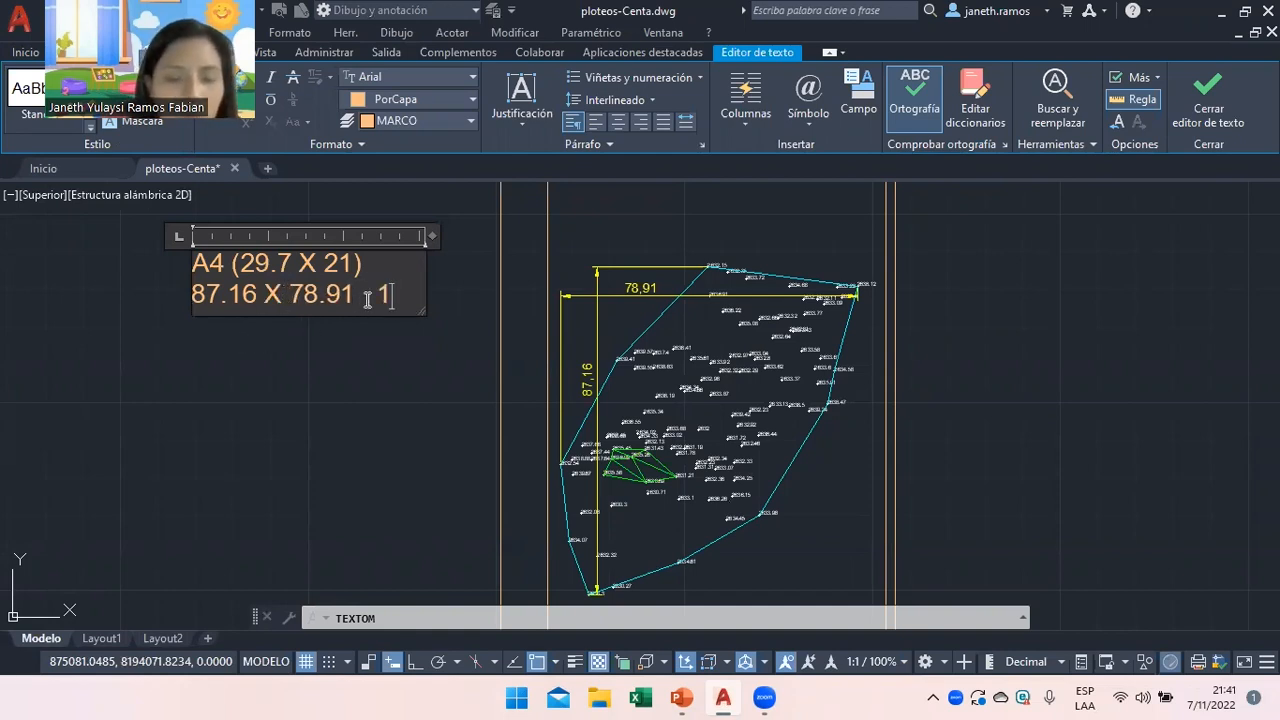
pyautogui.press('BackSpace')
pyautogui.press('BackSpace')
pyautogui.press('BackSpace')
pyautogui.press('BackSpace')
# Add the 1/100 scale to that row, widen the note, and stack the fraction.
pyautogui.press('Return')
pyautogui.write('1/100')
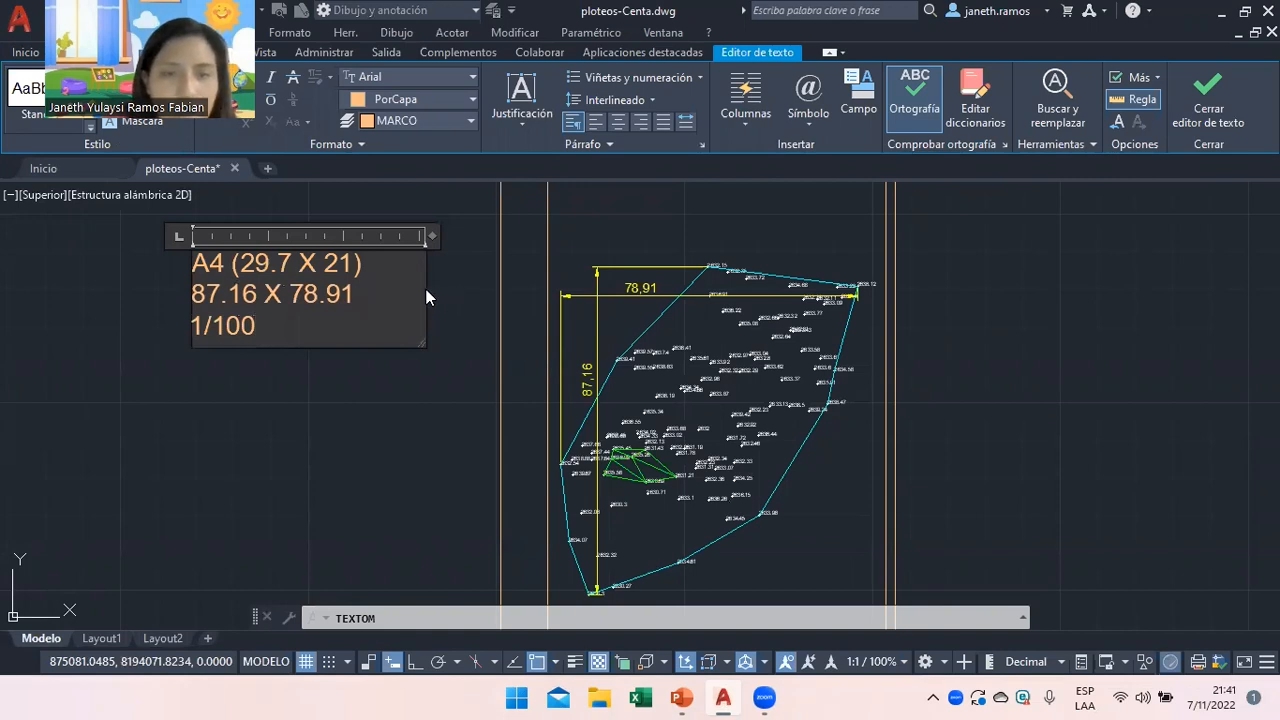
pyautogui.moveTo(423, 280); pyautogui.dragTo(506, 284)
pyautogui.doubleClick(463, 296)
pyautogui.click(463, 296)
pyautogui.press('Return')
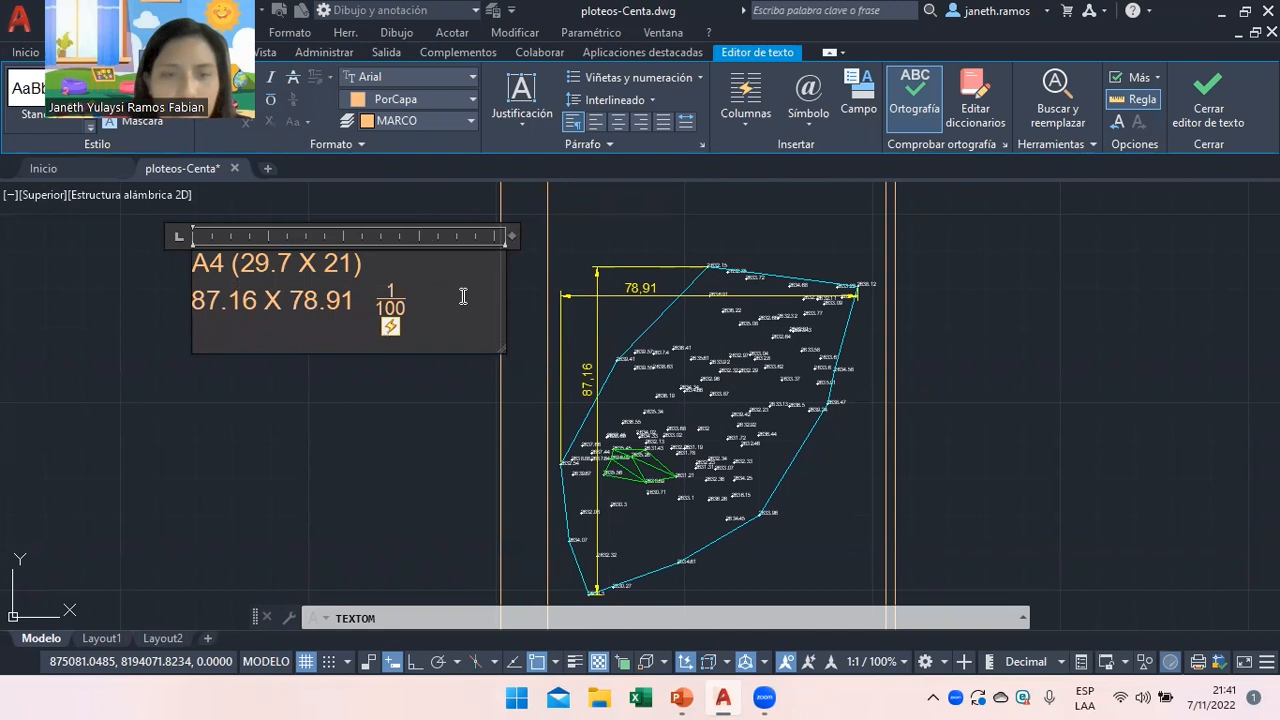
pyautogui.press('BackSpace')
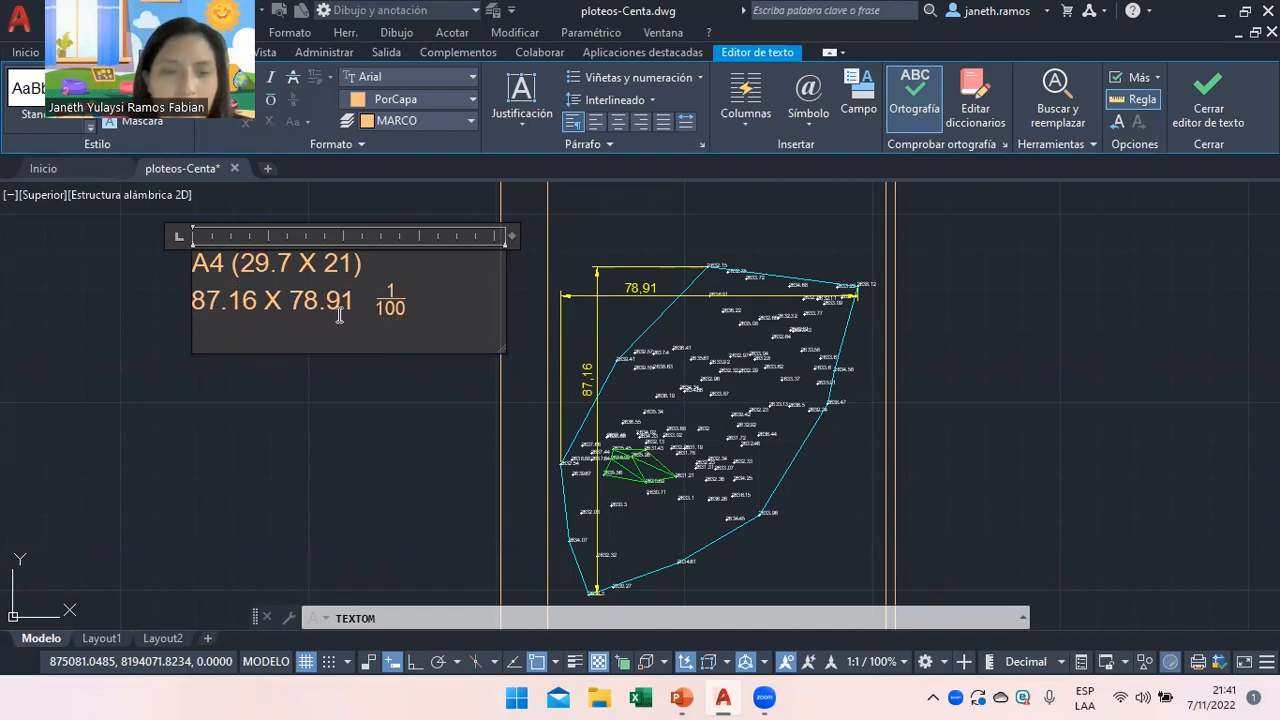
pyautogui.press('Return')
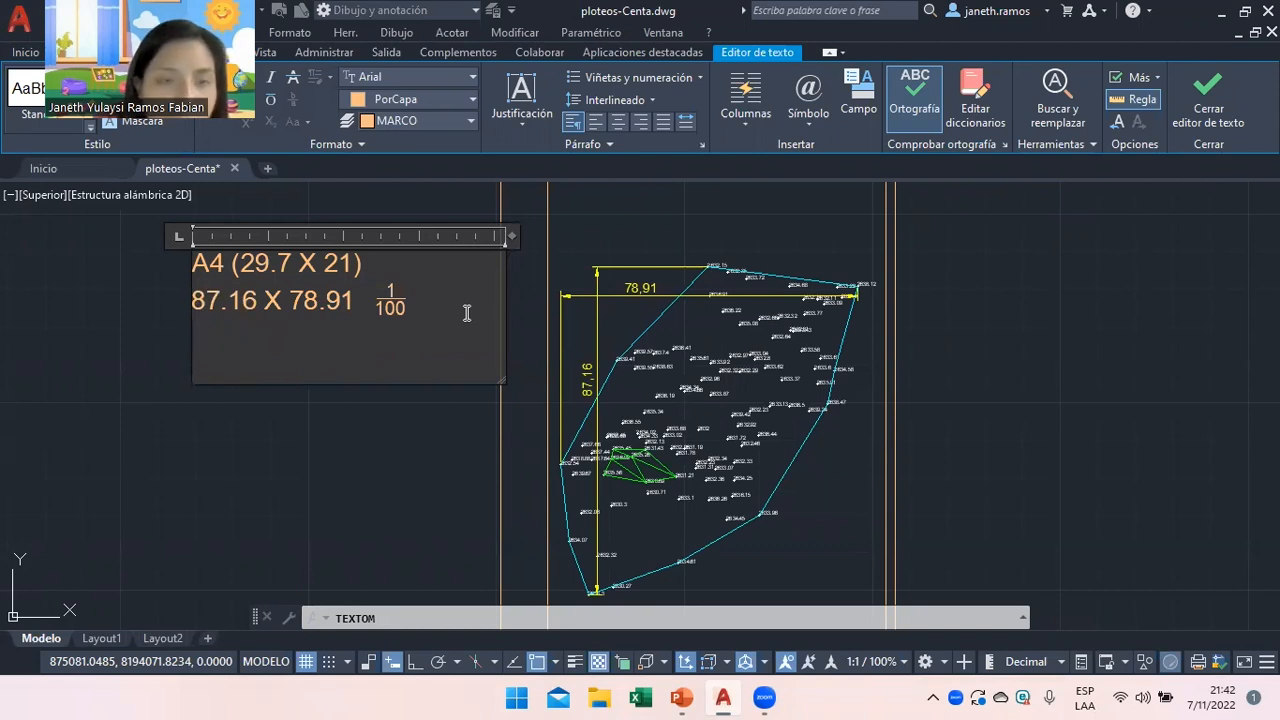
# Type the row 58.11 X 52.61 with a 1/150 scale and stack the fraction.
pyautogui.write('58.1')
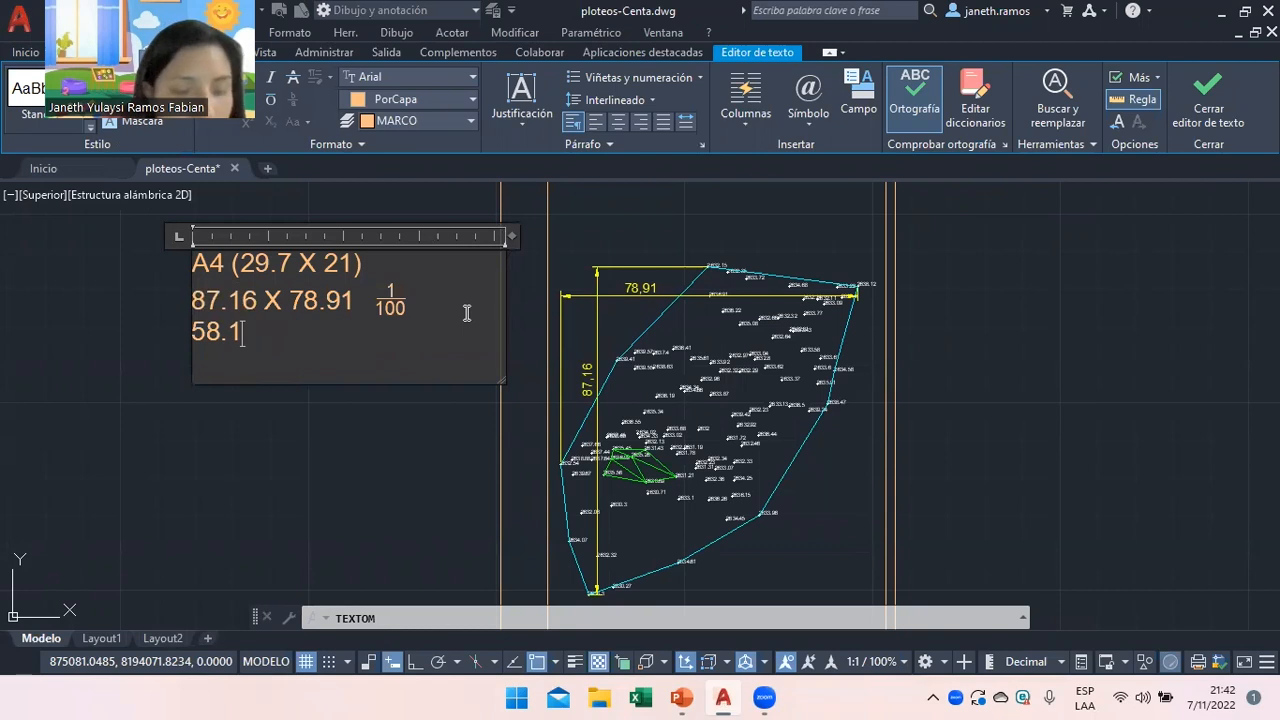
pyautogui.write('1 X')
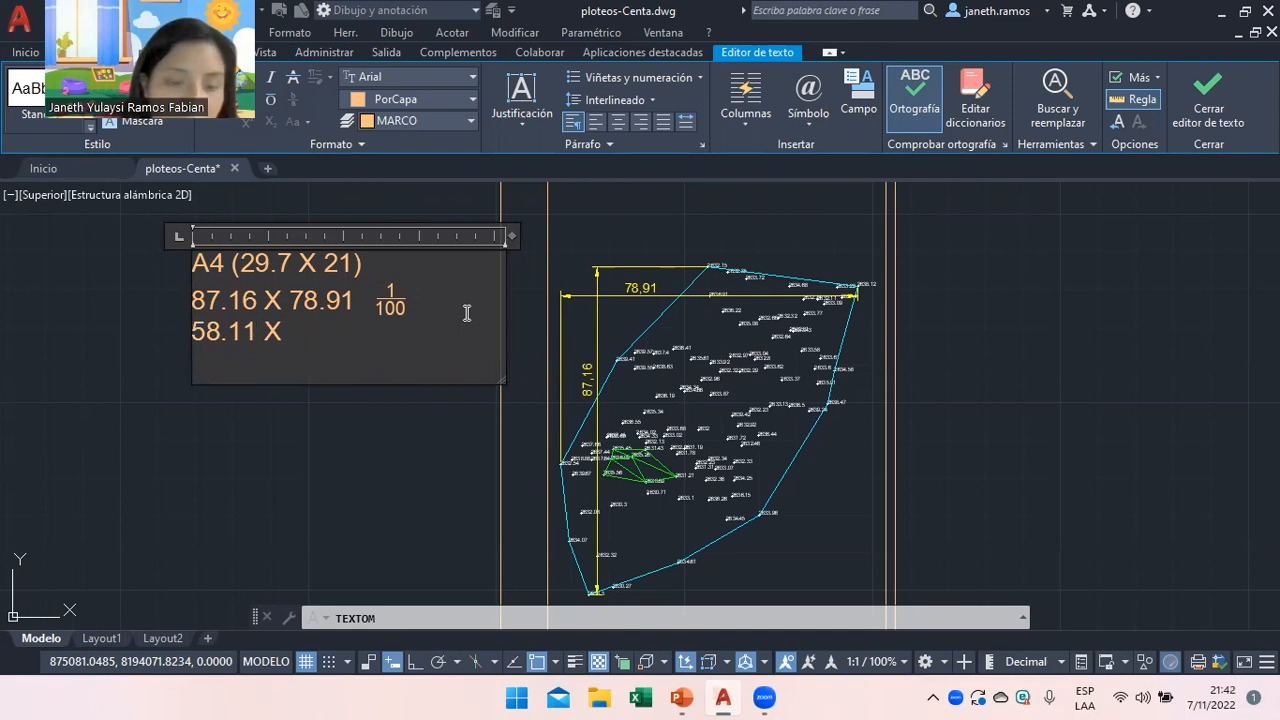
pyautogui.write('52')
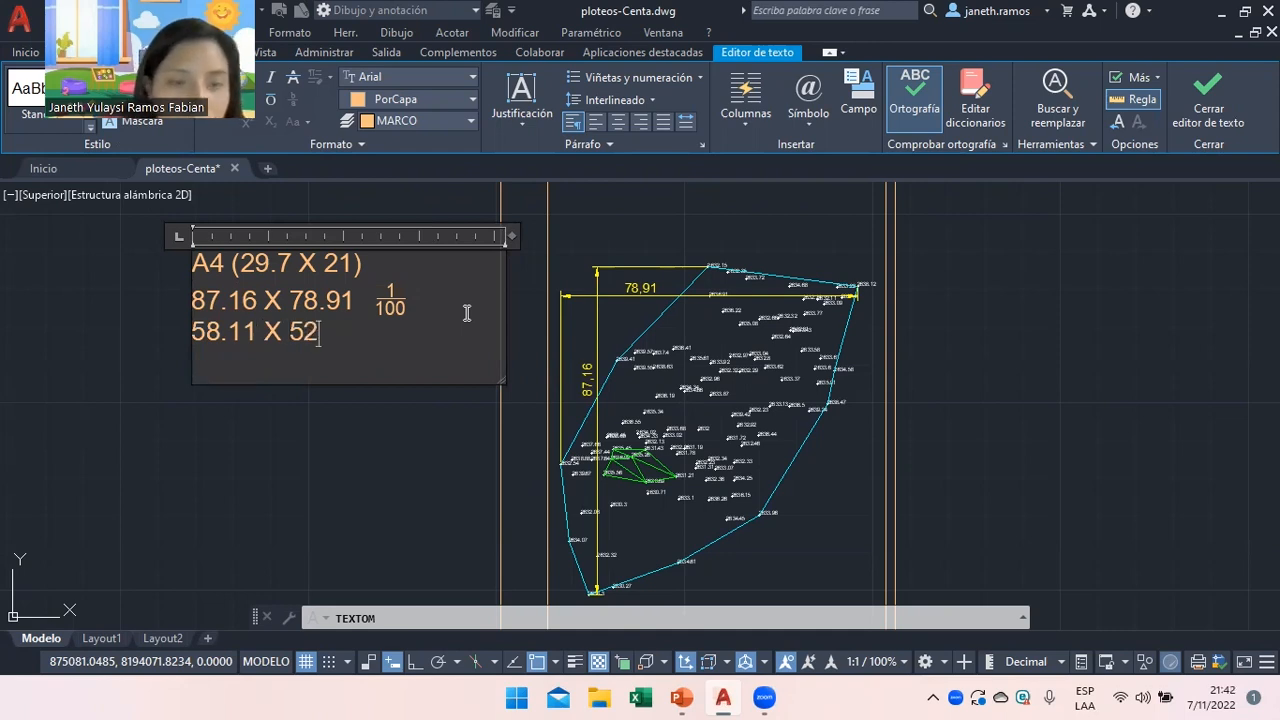
pyautogui.write('.61 ')
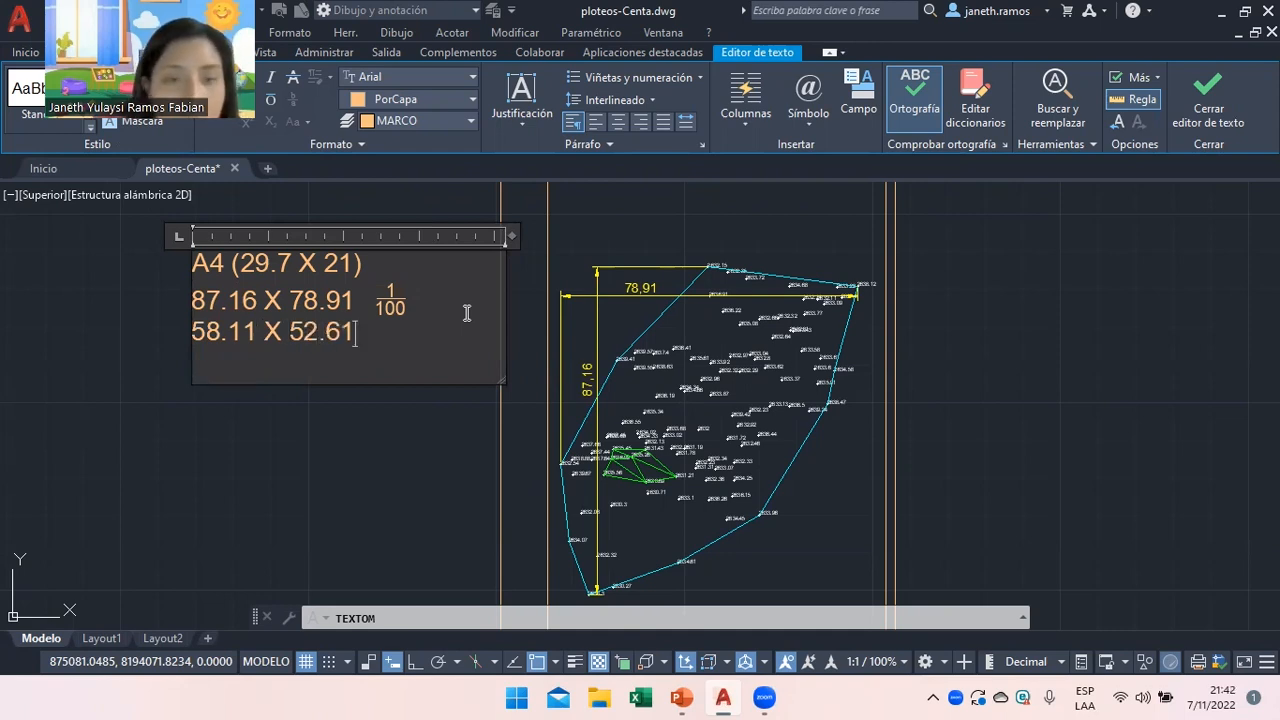
pyautogui.write('  1')
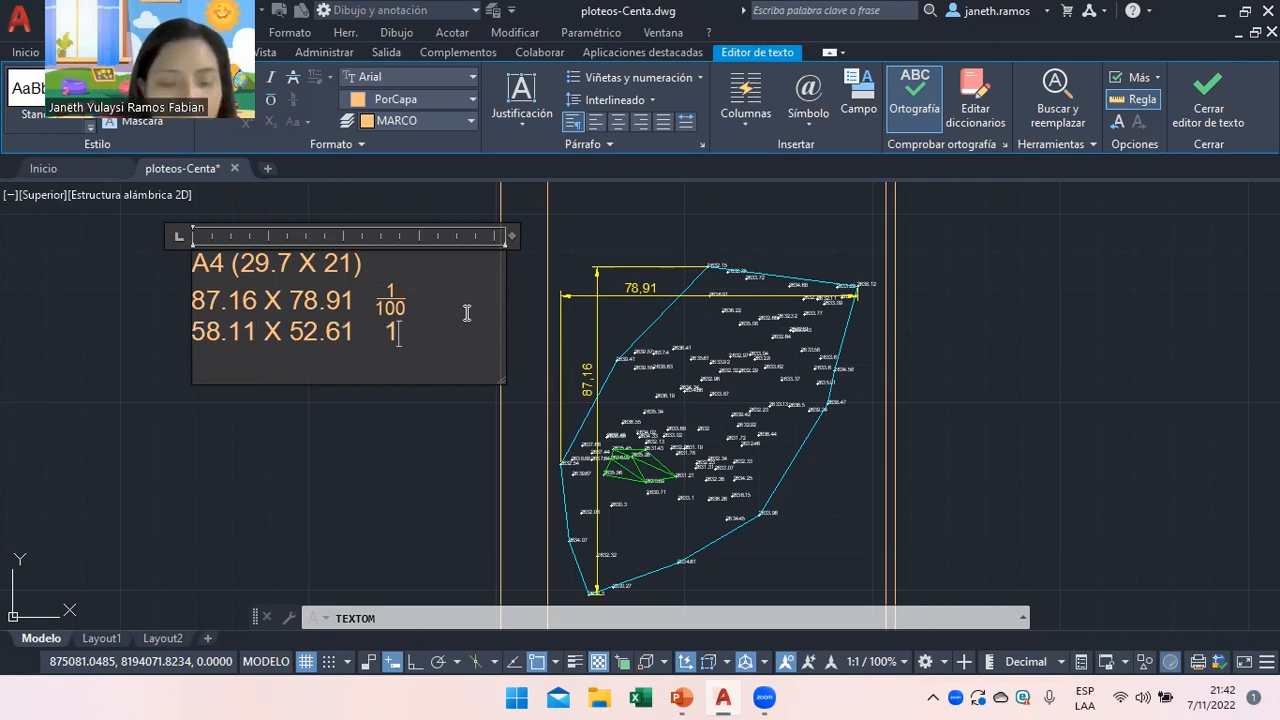
pyautogui.write('/150')
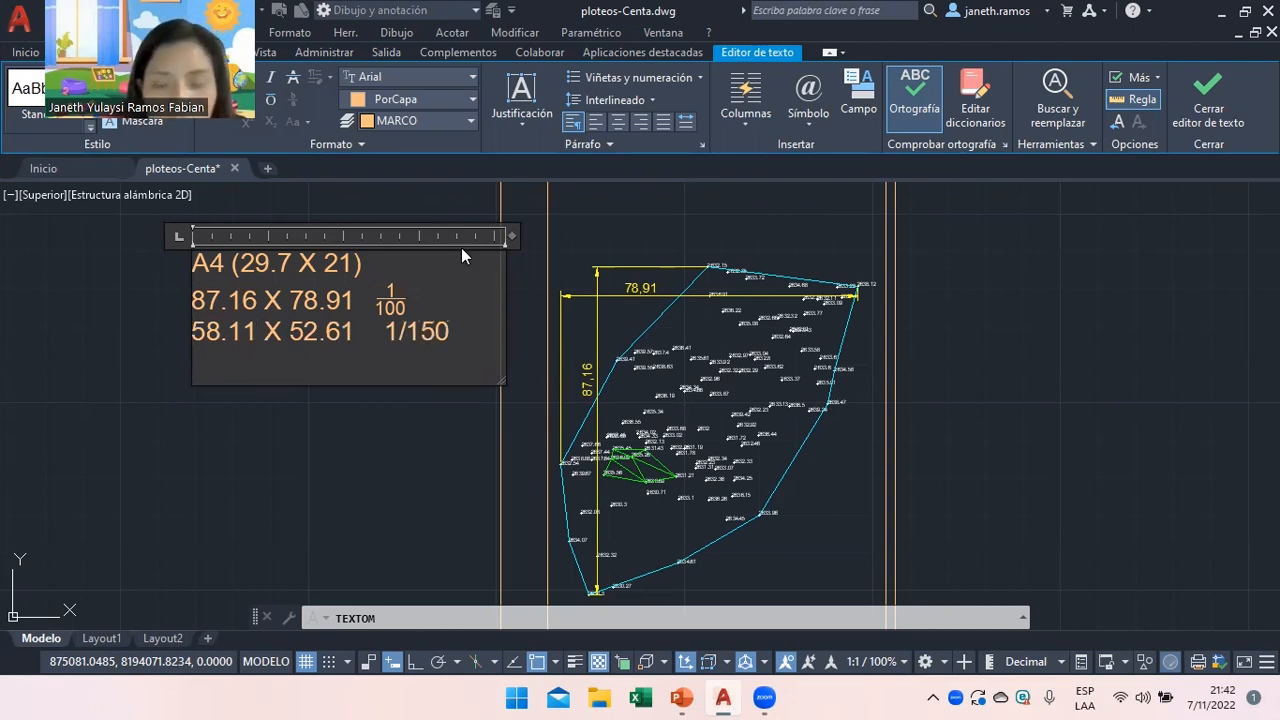
pyautogui.press('Return')
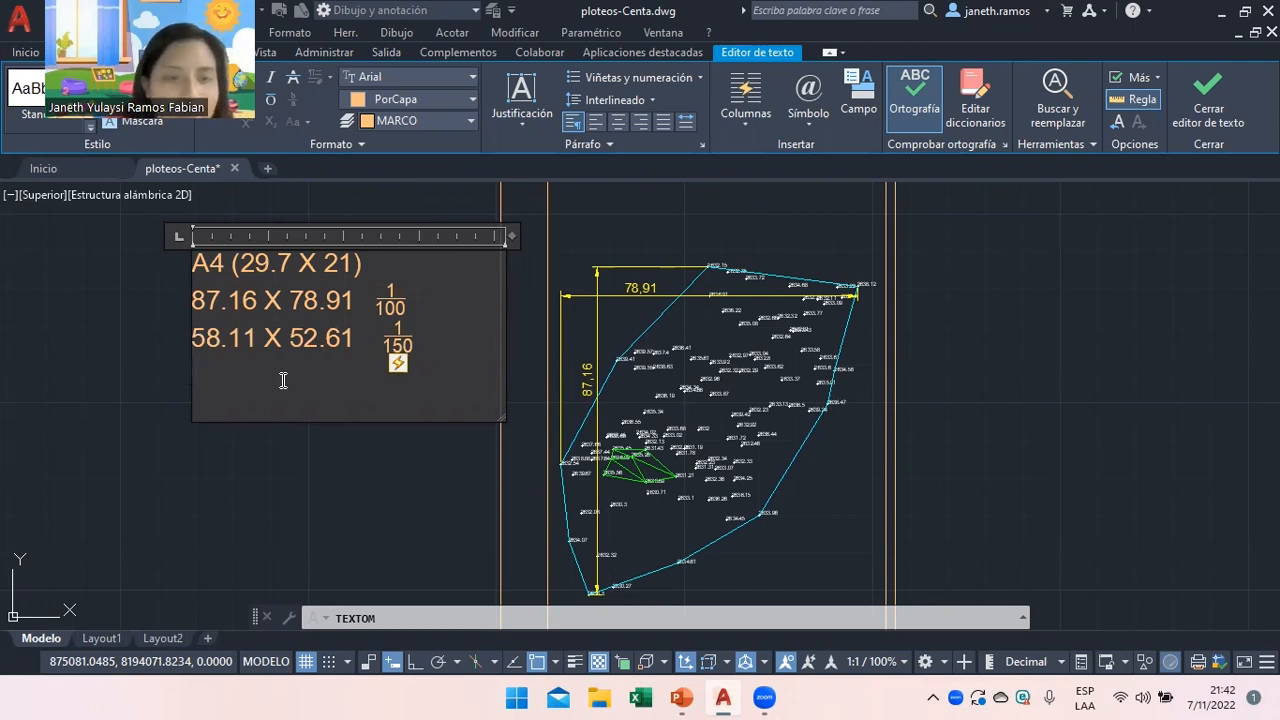
# Review the 87.16 X 78.91 row, then bring up the PowerPoint presentation.
pyautogui.moveTo(356, 300); pyautogui.dragTo(197, 309)
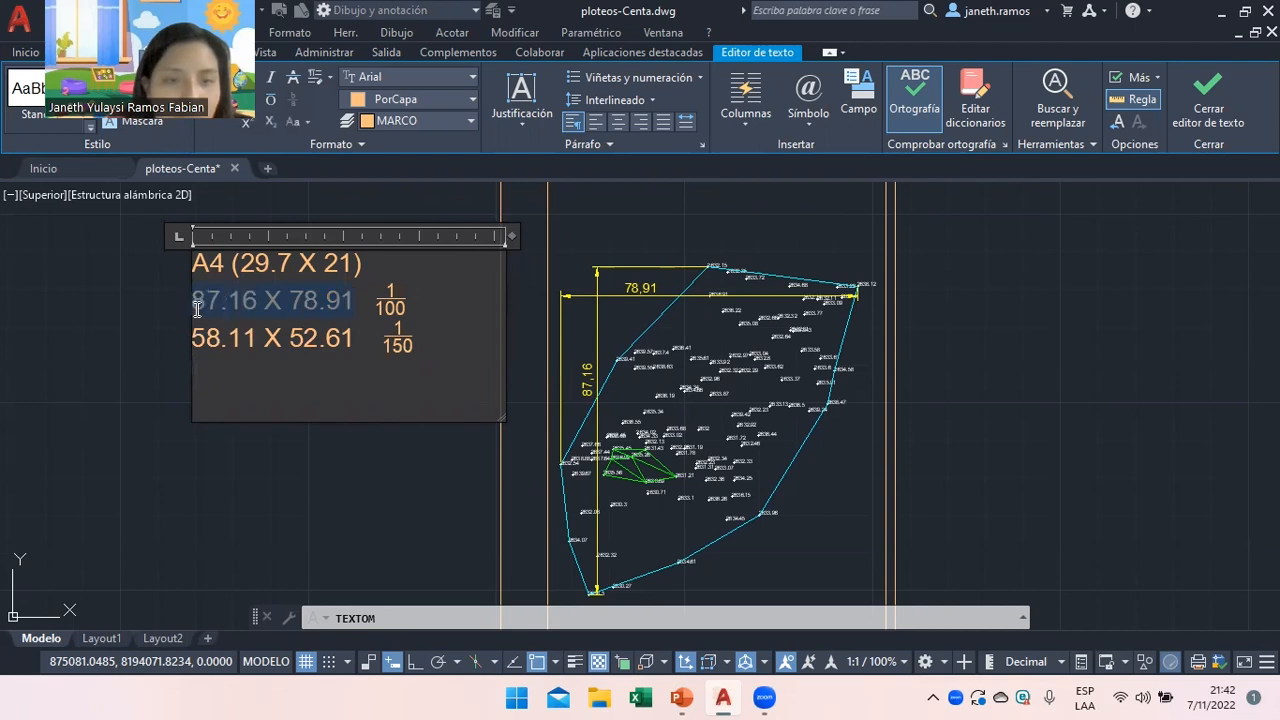
pyautogui.click(207, 370)
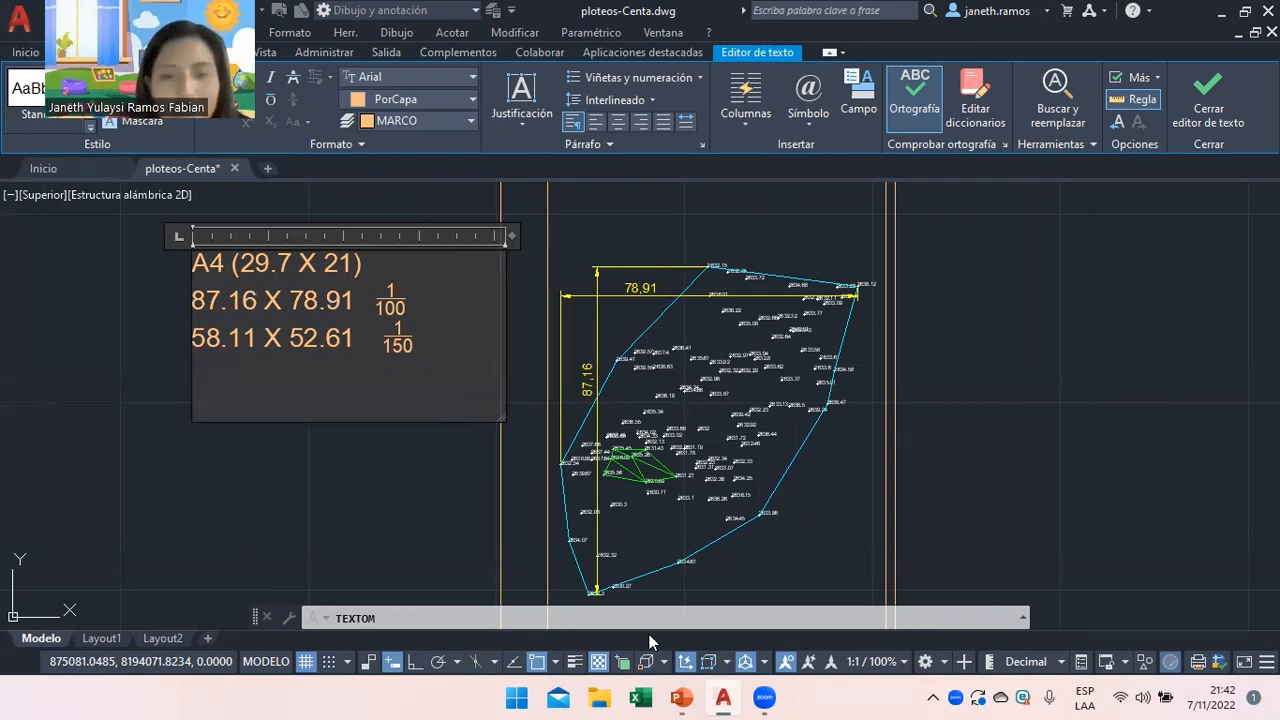
pyautogui.click(681, 697)
# On slide 5, change the middle scale example from 1 : 100 to 1 : 200, then return to AutoCAD.
pyautogui.click(50, 190)
pyautogui.click(50, 224)
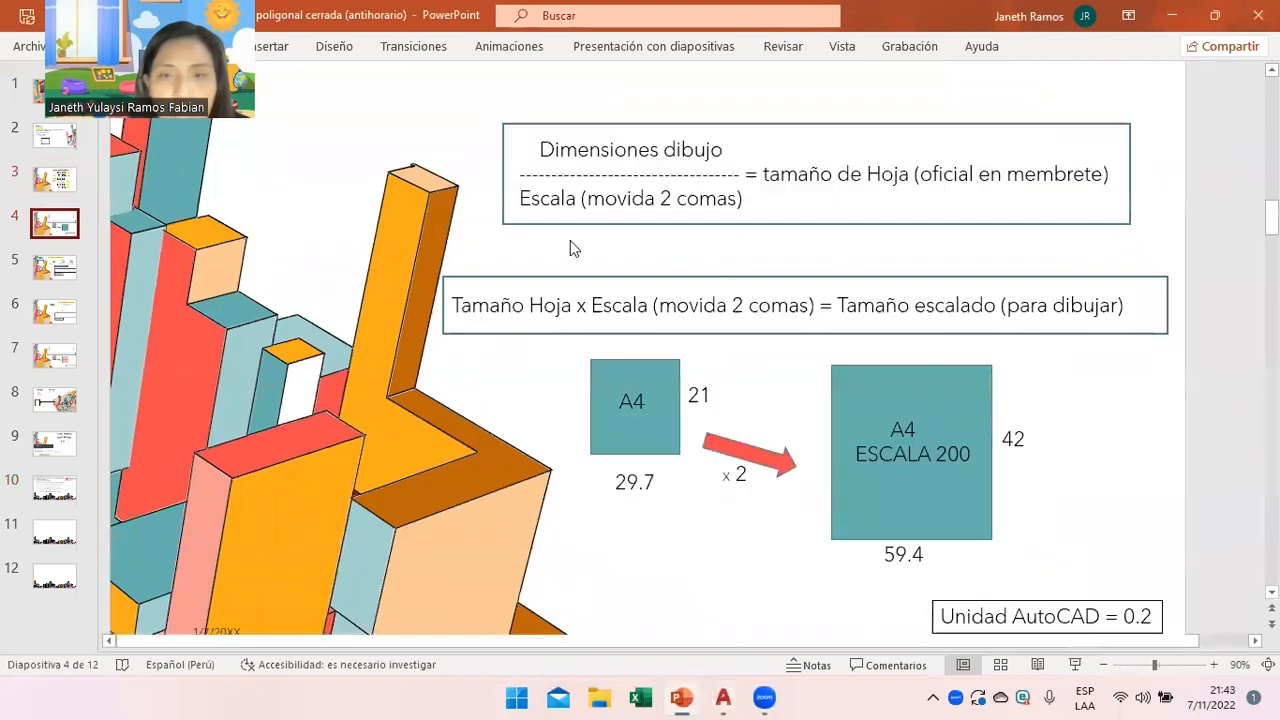
pyautogui.click(60, 268)
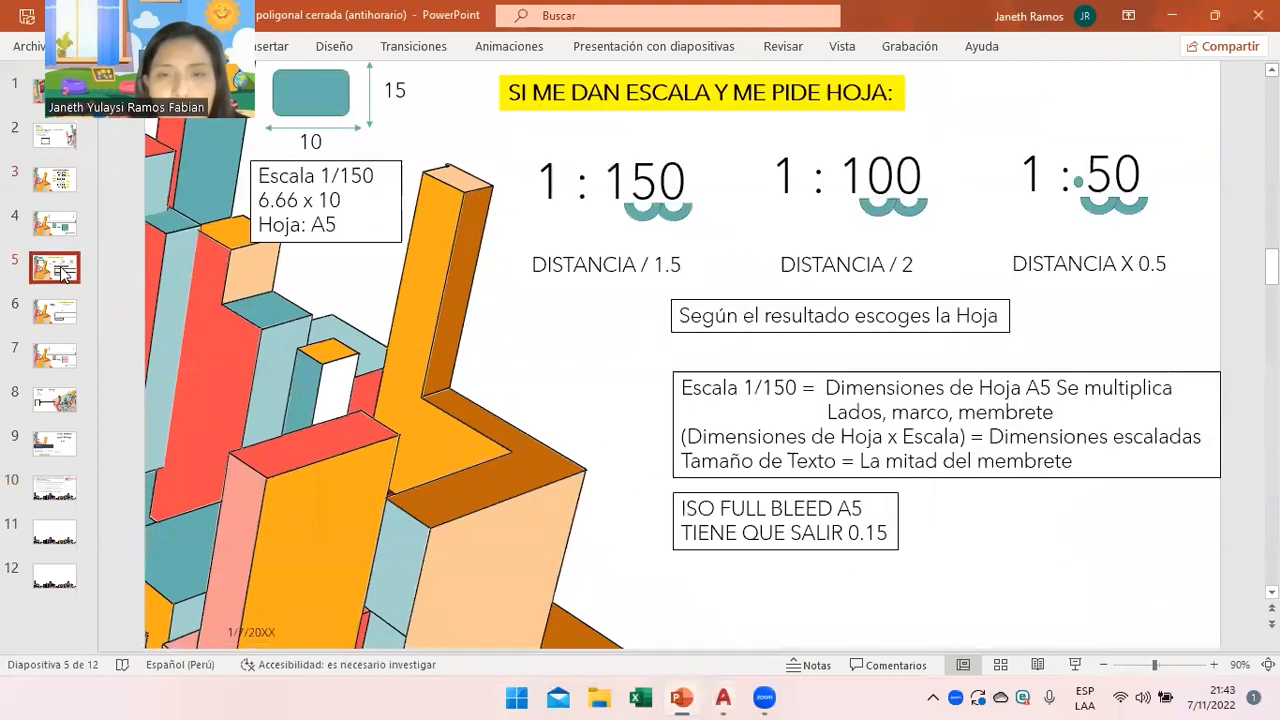
pyautogui.click(862, 179)
pyautogui.press('BackSpace')
pyautogui.write('2')
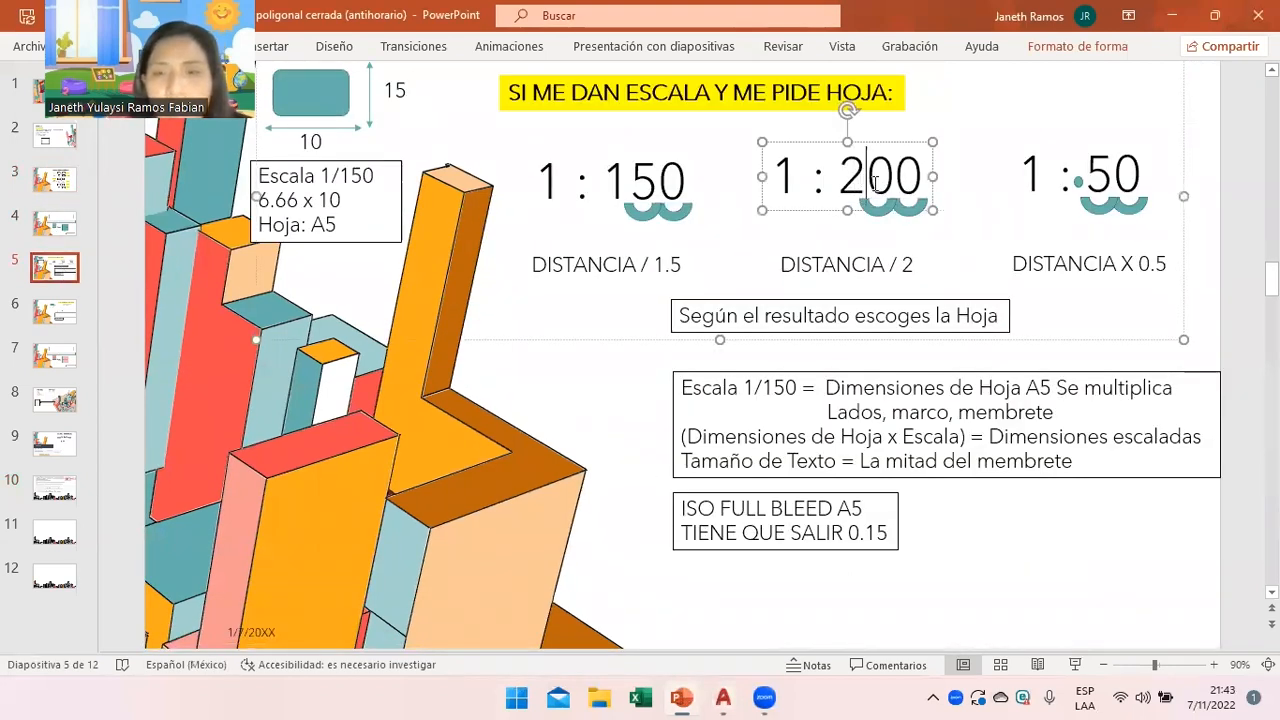
pyautogui.moveTo(866, 180); pyautogui.dragTo(843, 181)
pyautogui.moveTo(781, 264); pyautogui.dragTo(903, 257)
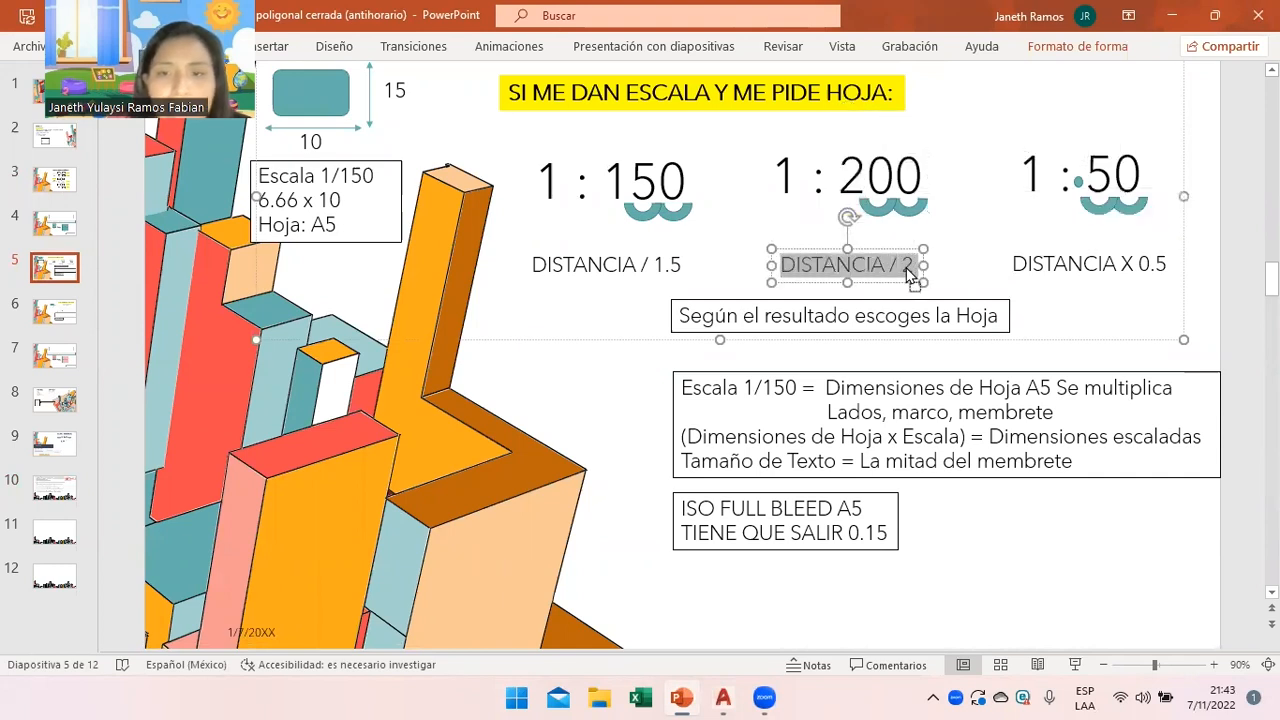
pyautogui.click(902, 263)
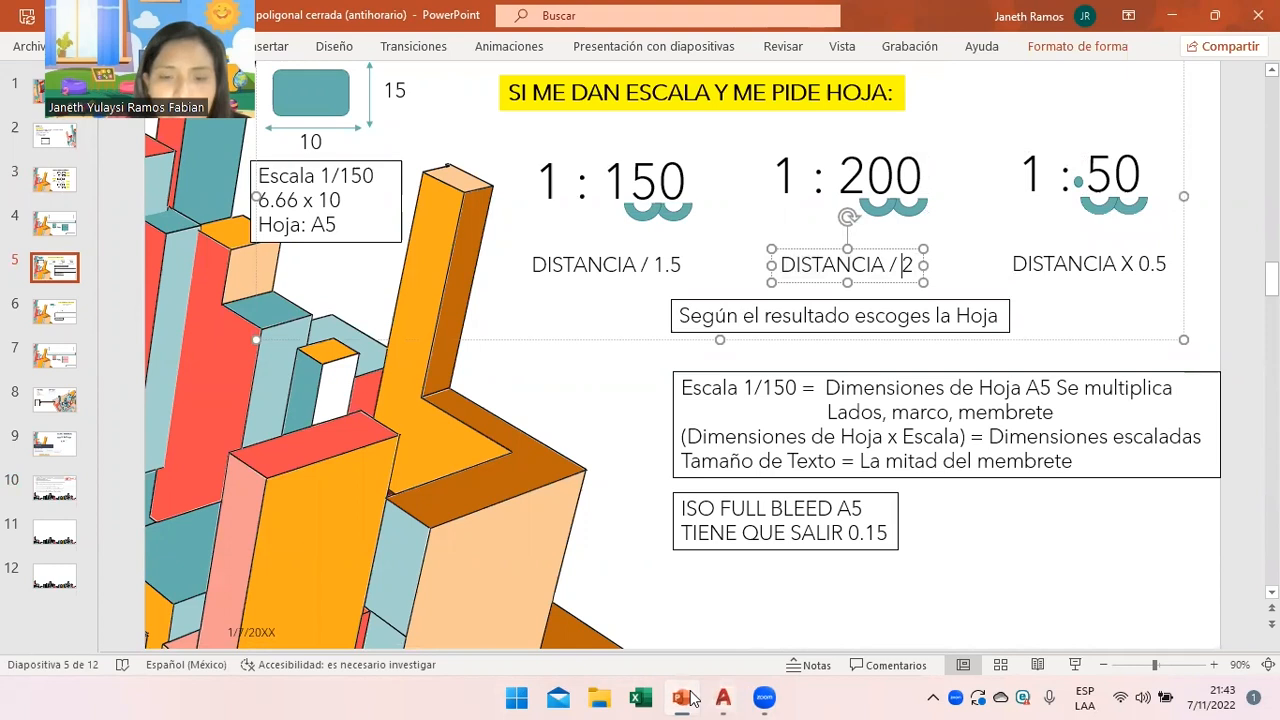
pyautogui.click(723, 697)
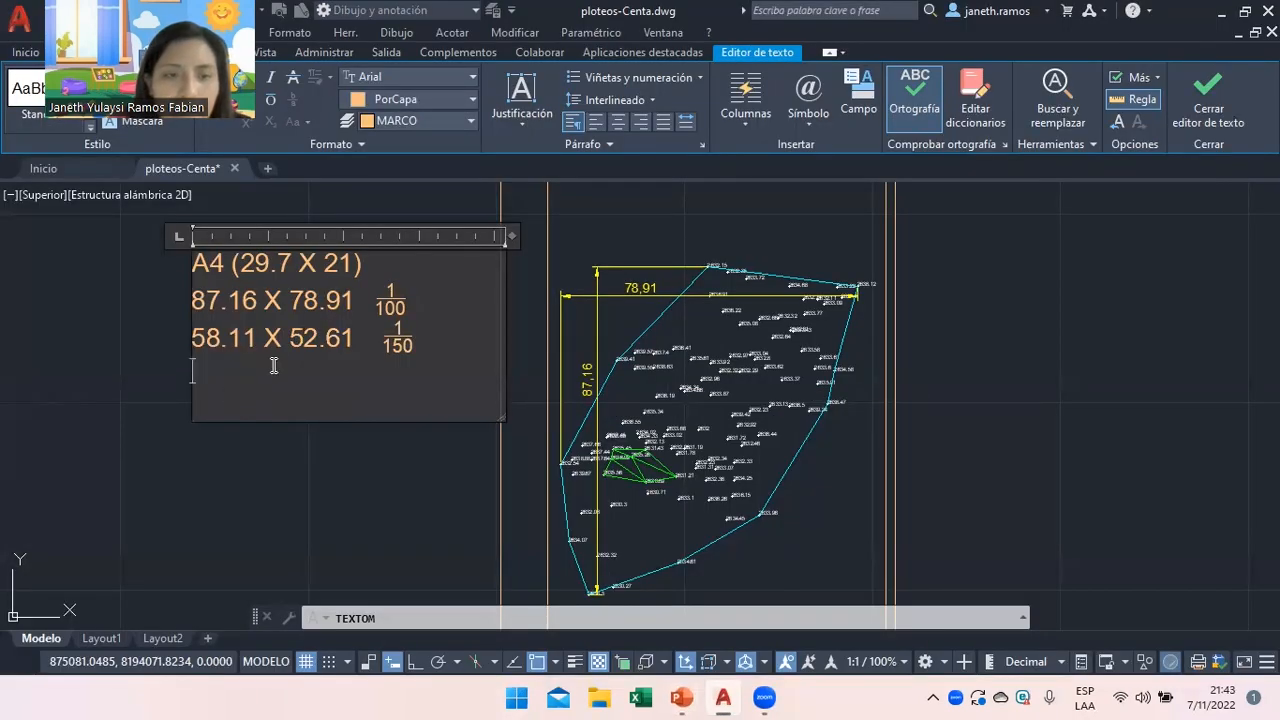
# Type the fourth row 43.58 X 39.45 with a 1/200 scale stacked as a fraction.
pyautogui.moveTo(407, 305); pyautogui.dragTo(203, 312)
pyautogui.click(213, 396)
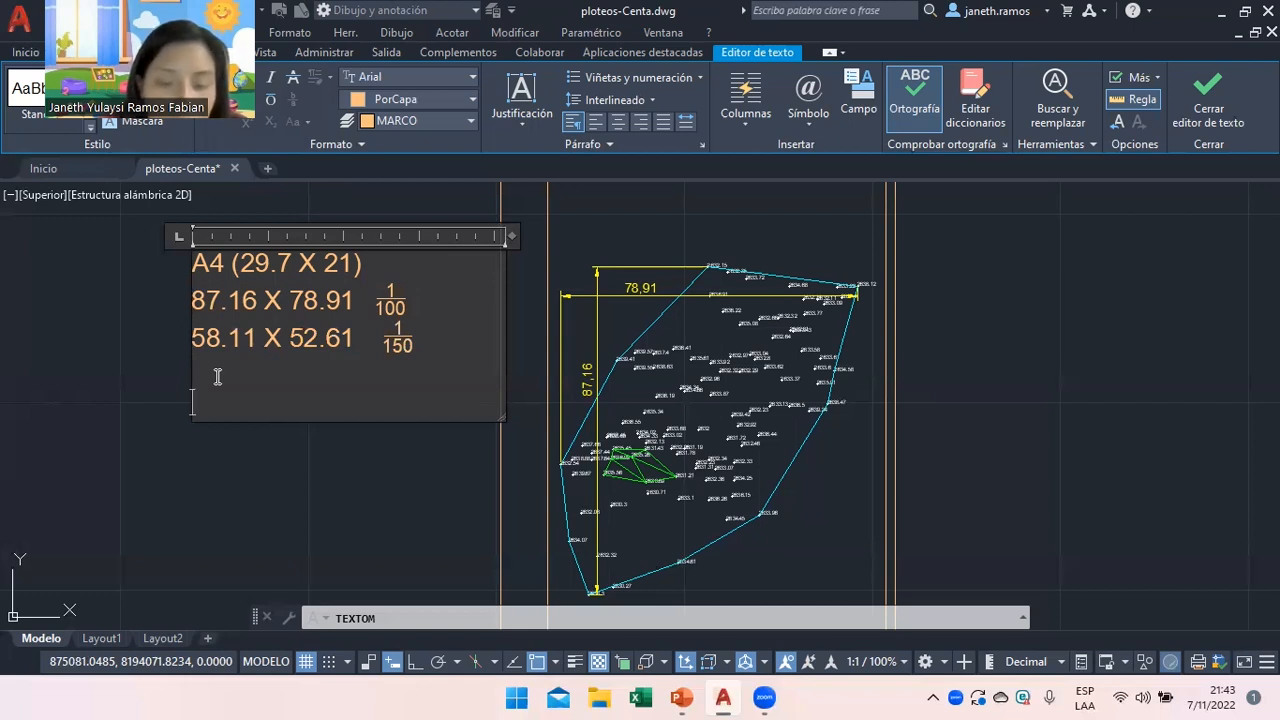
pyautogui.write('3')
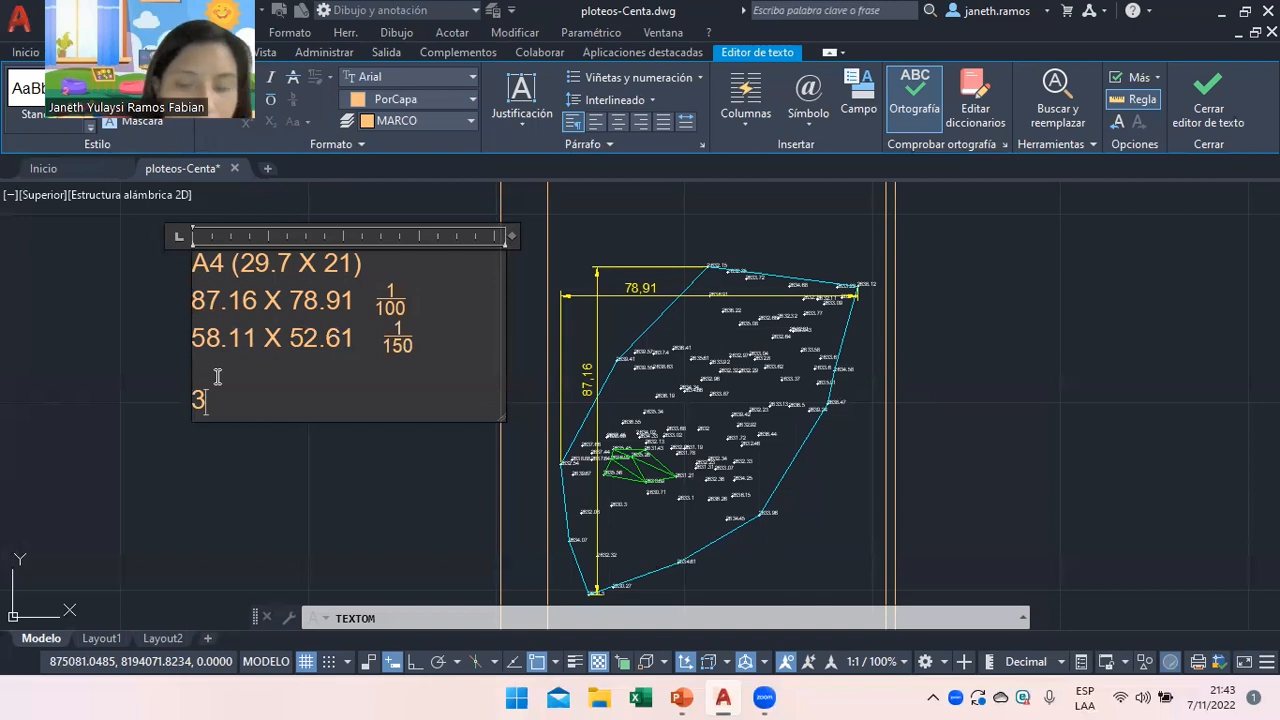
pyautogui.press('BackSpace')
pyautogui.press('BackSpace')
pyautogui.write('42')
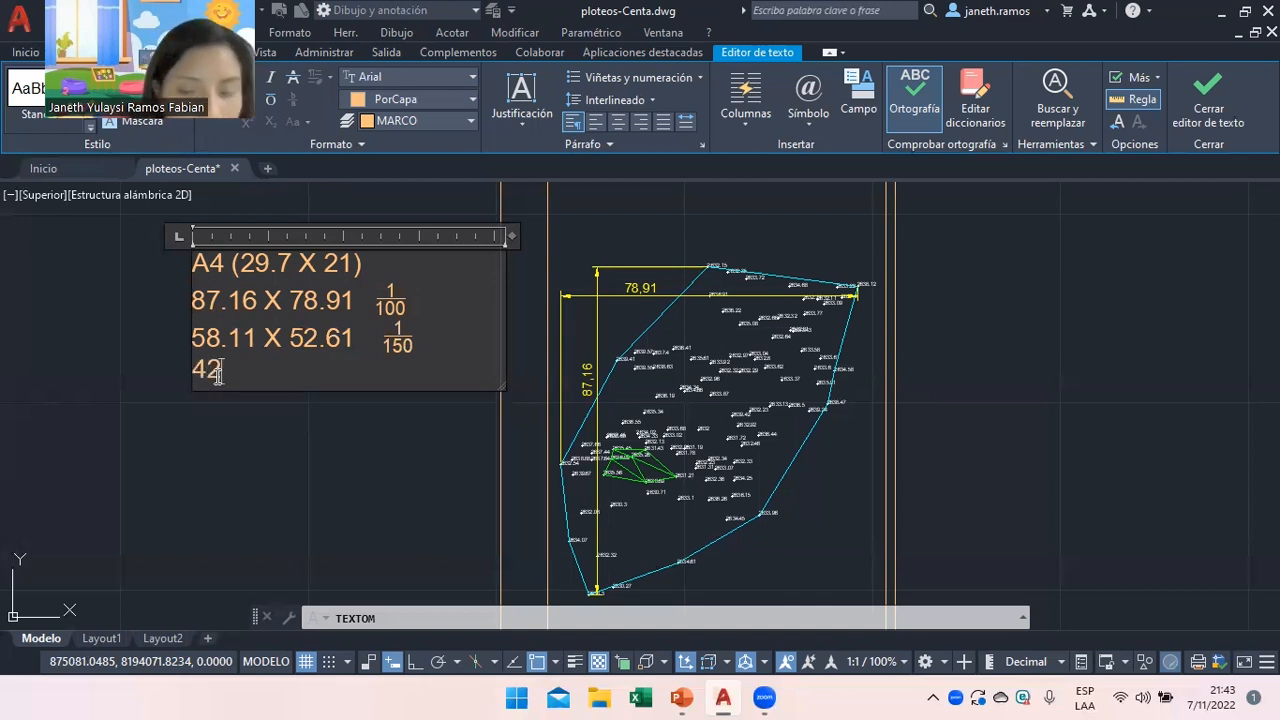
pyautogui.press('BackSpace')
pyautogui.write('3')
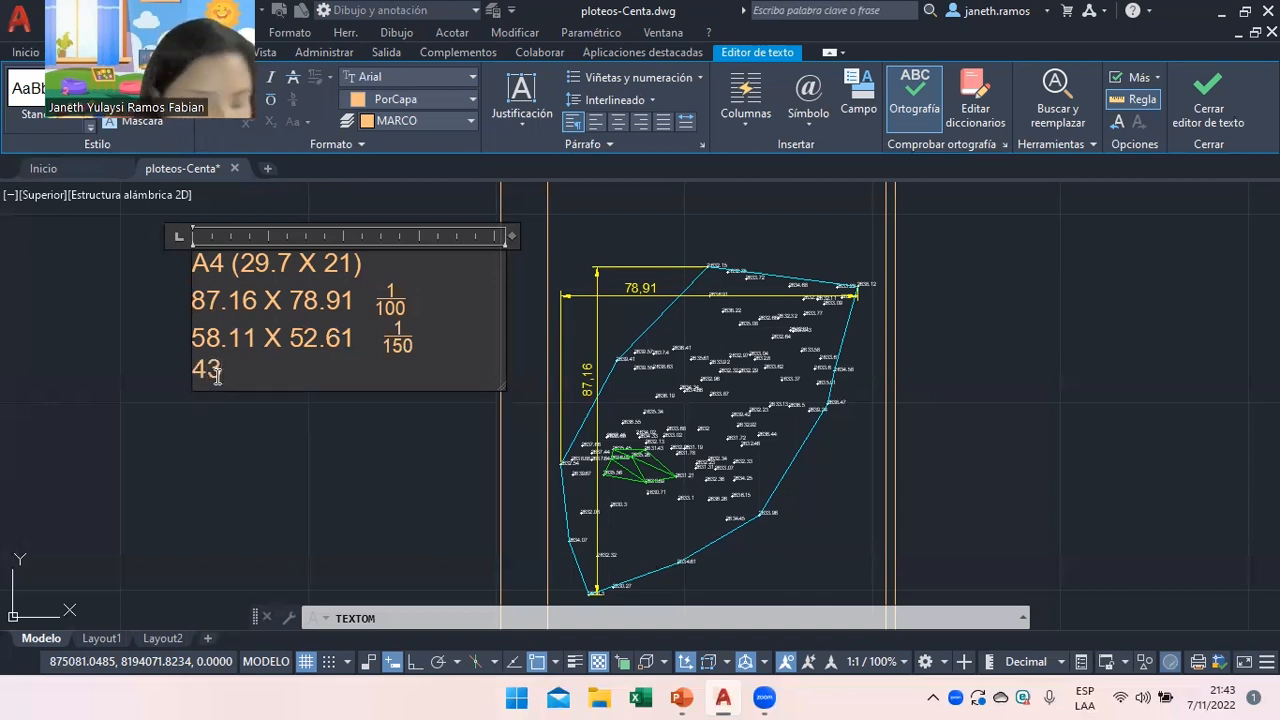
pyautogui.write('.58 X')
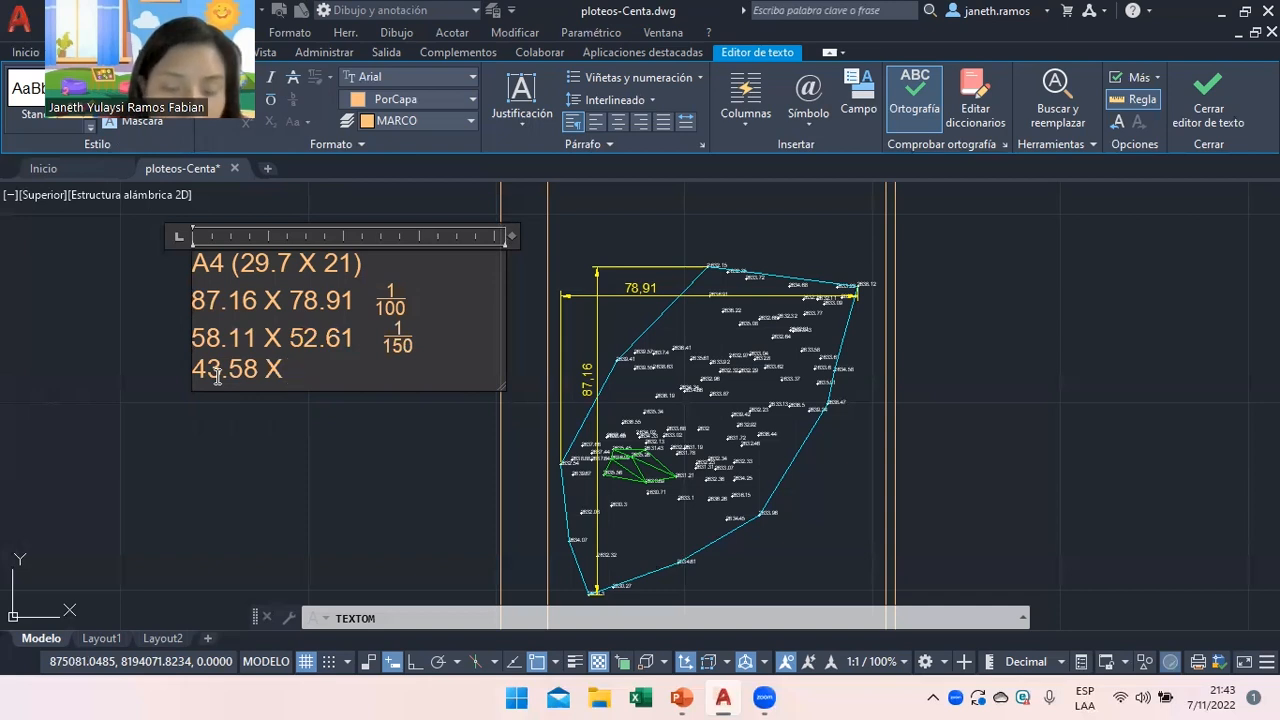
pyautogui.write('3')
pyautogui.write('9.')
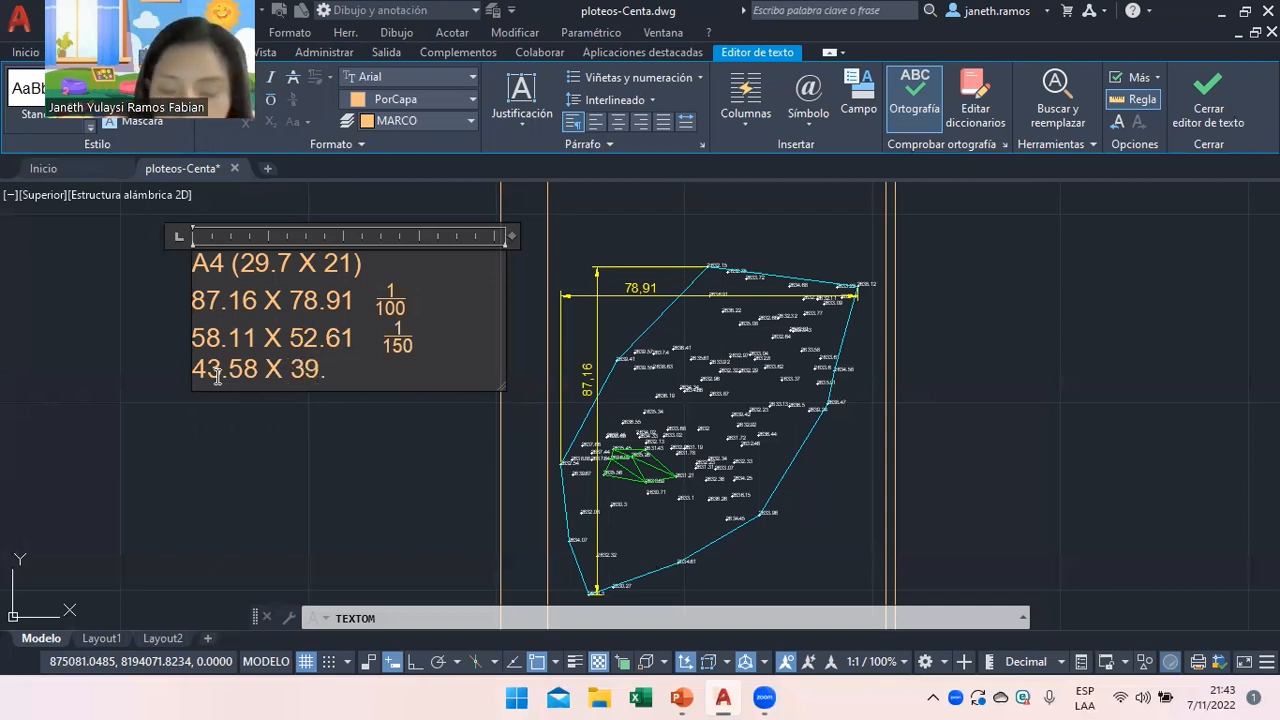
pyautogui.write('45    ')
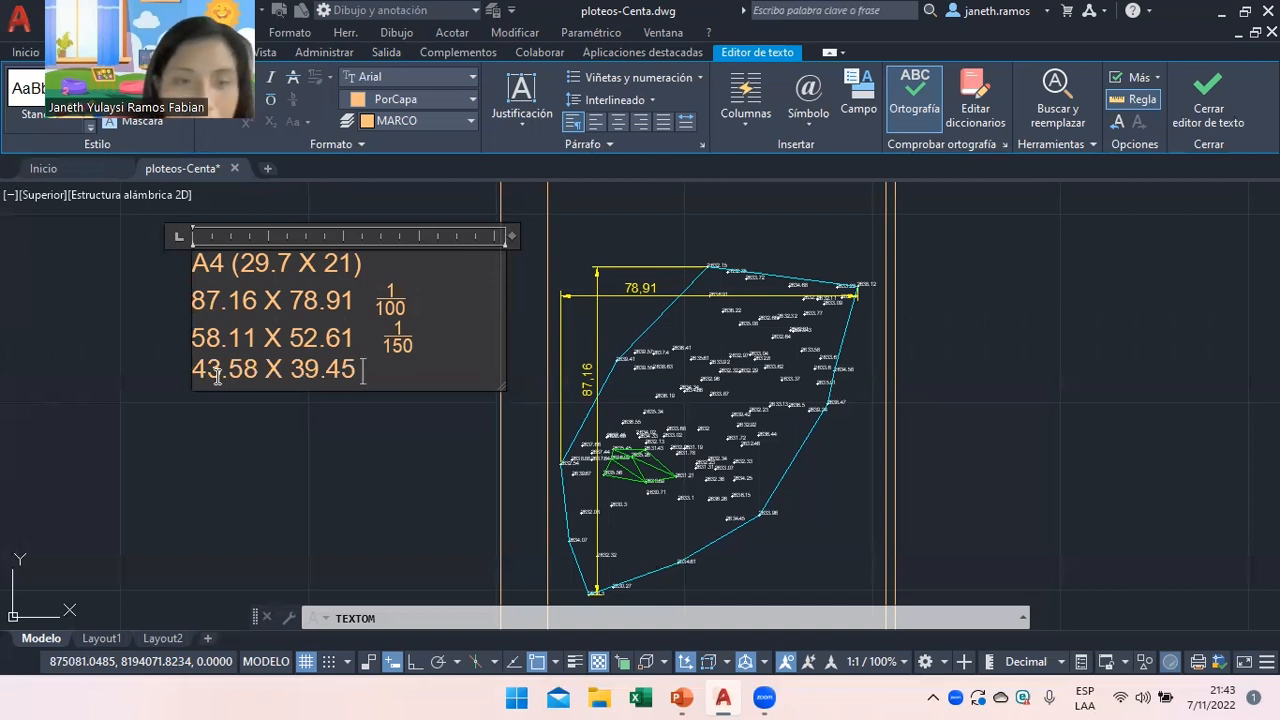
pyautogui.write('1/')
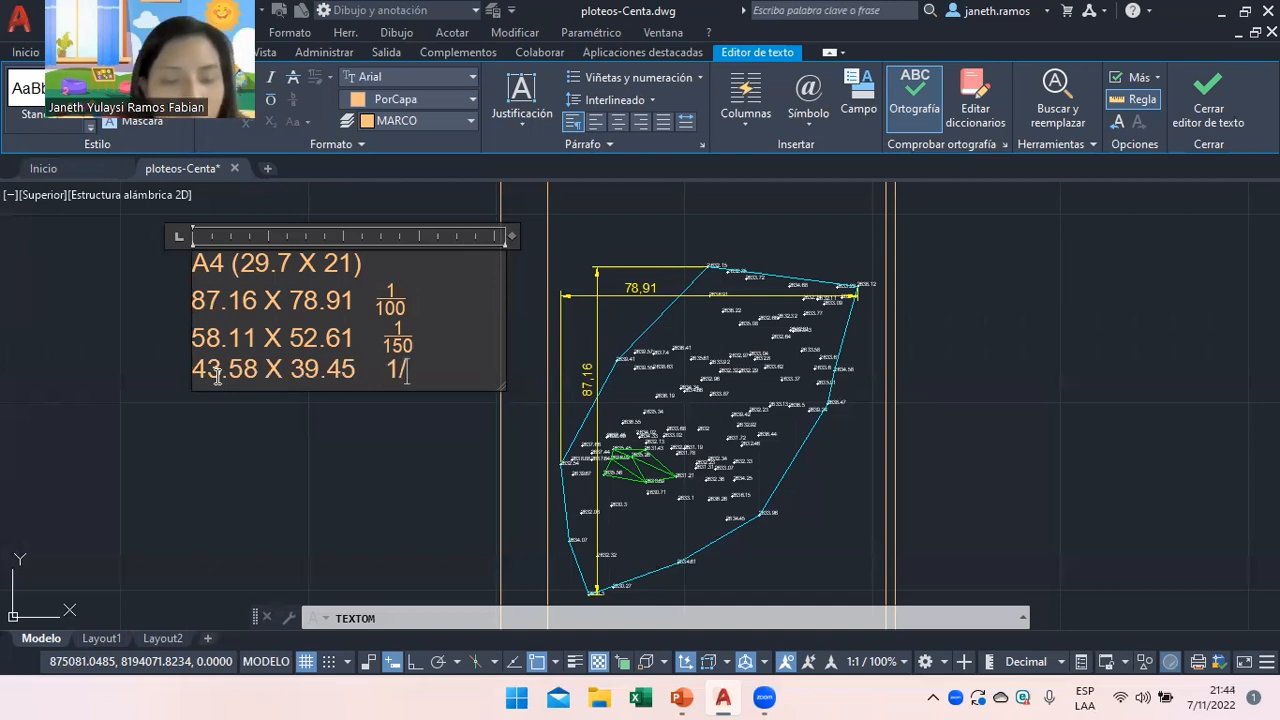
pyautogui.write('200')
pyautogui.press('Return')
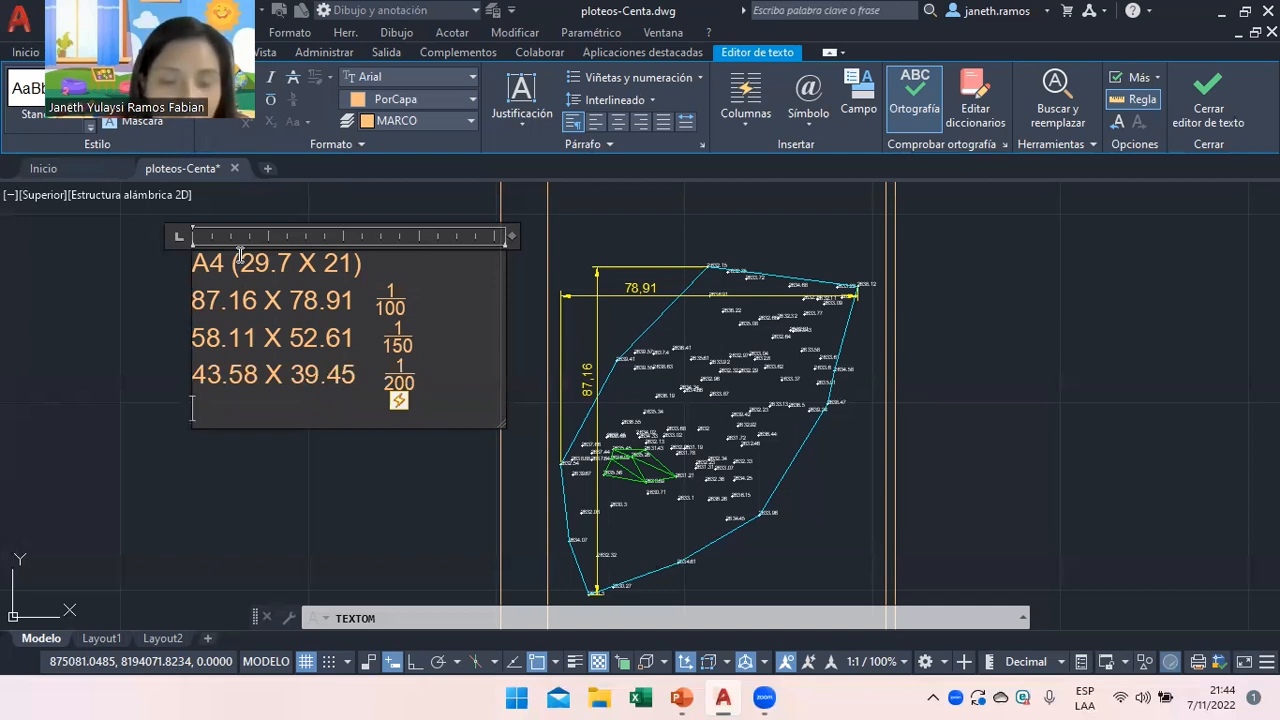
# Add the row 34.86 X 31.56 with a stacked 1/250 scale.
pyautogui.write('34')
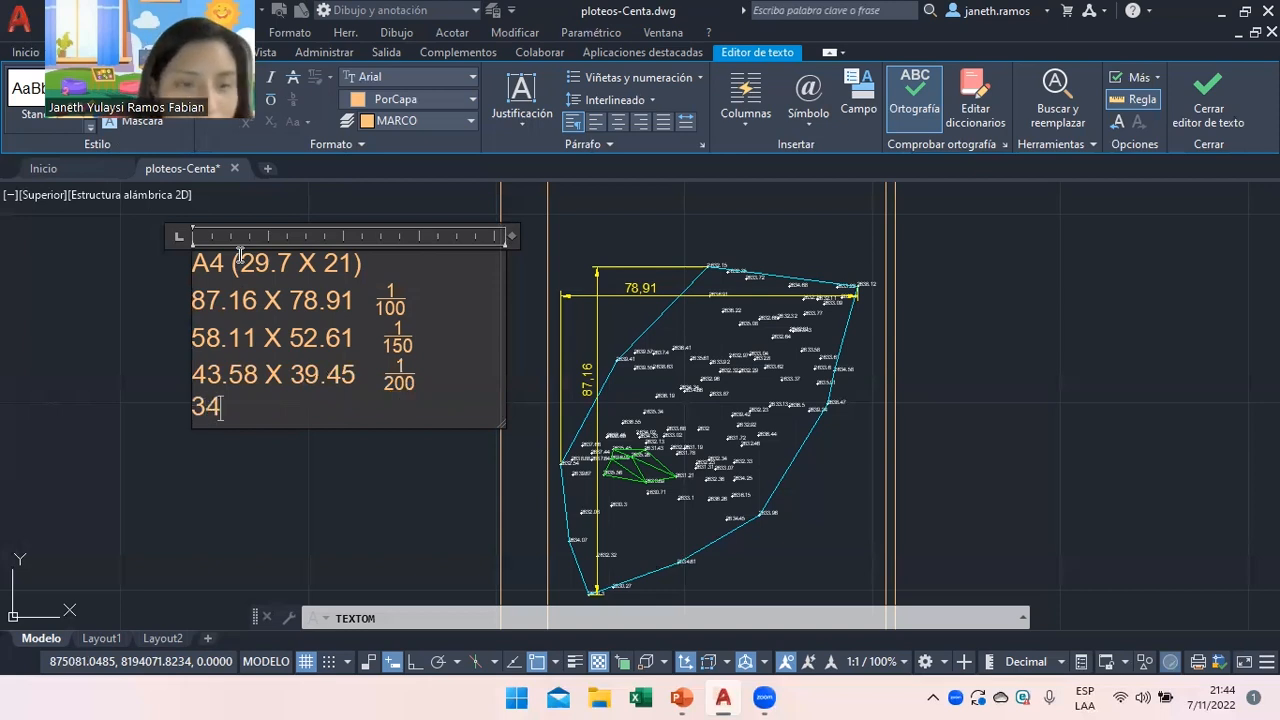
pyautogui.write('.8')
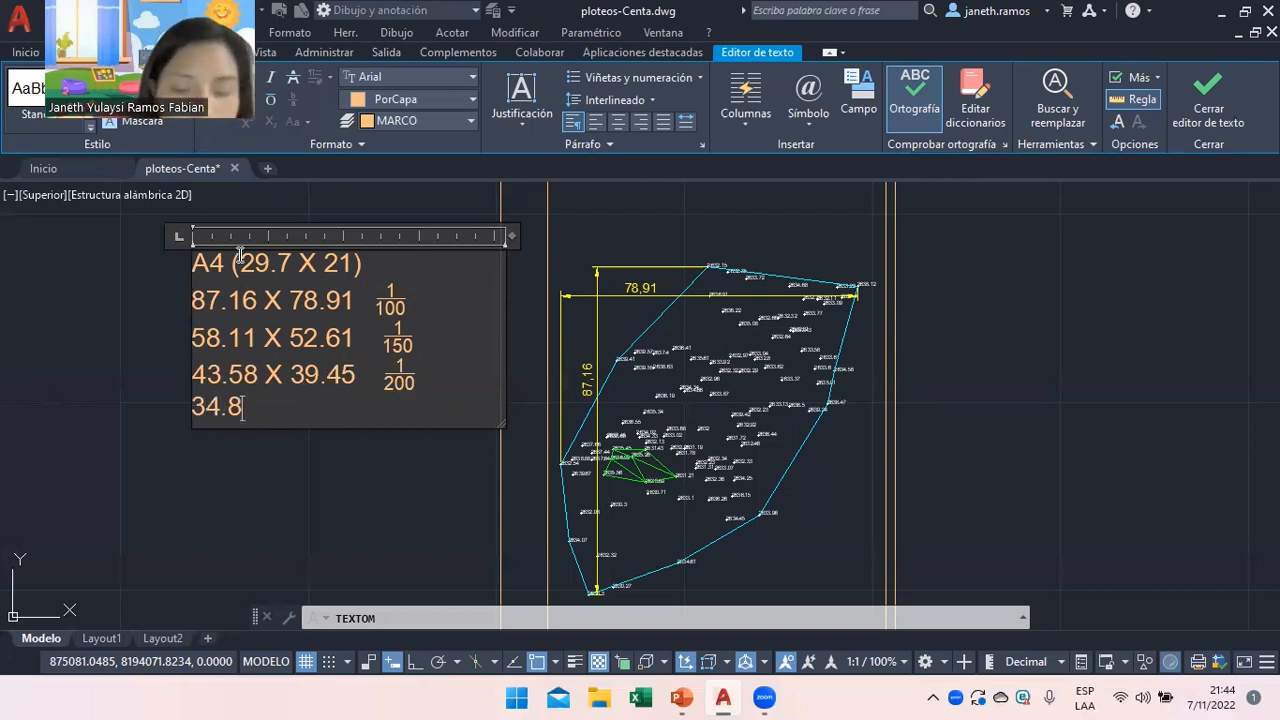
pyautogui.write('6 ')
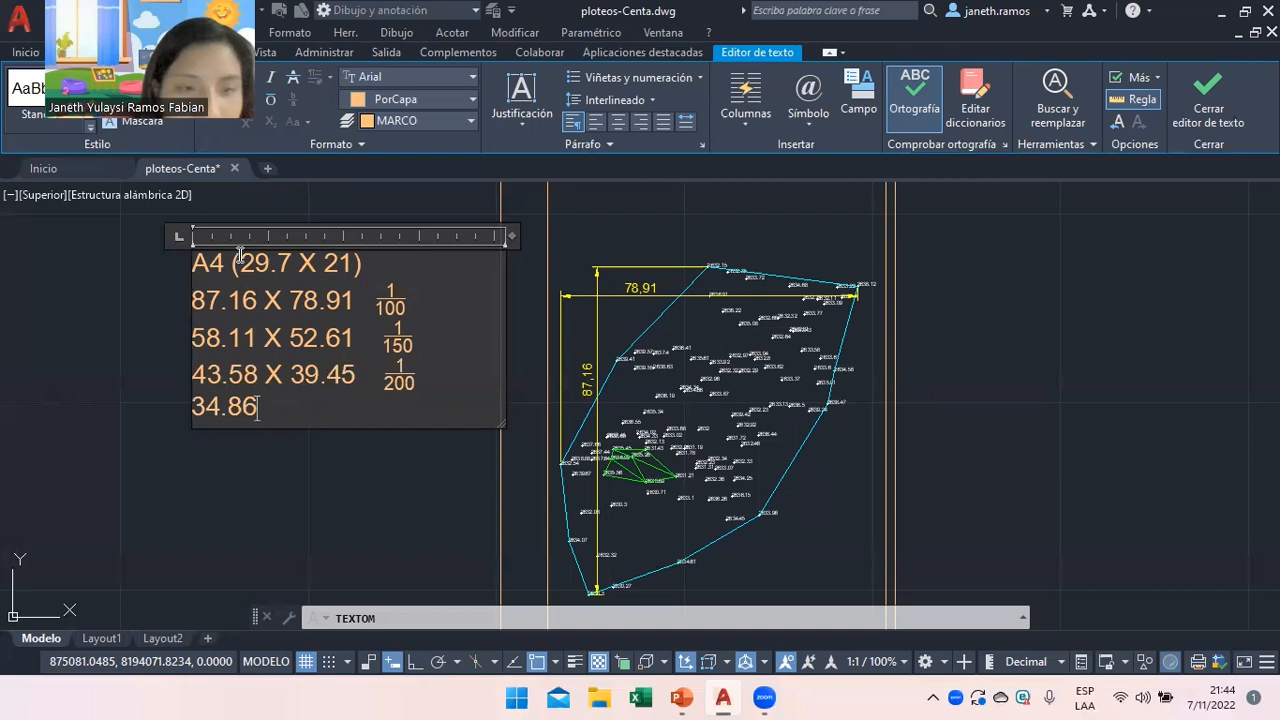
pyautogui.write('X')
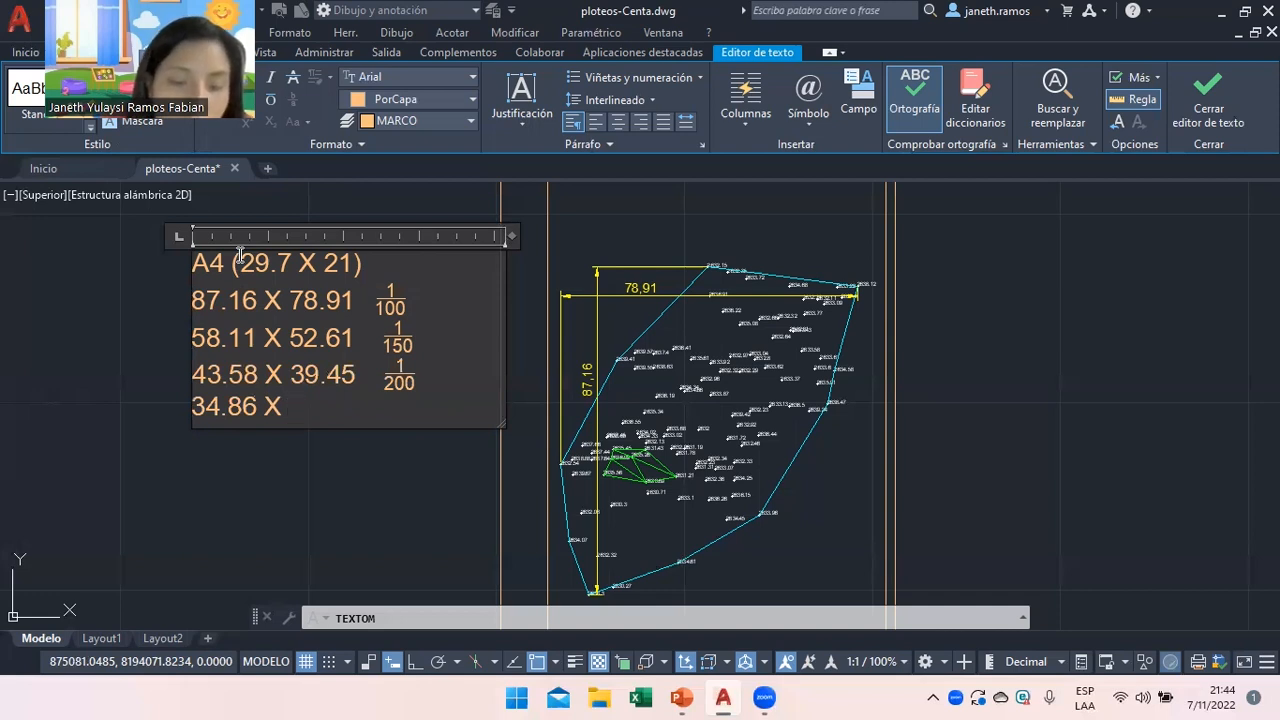
pyautogui.write('3')
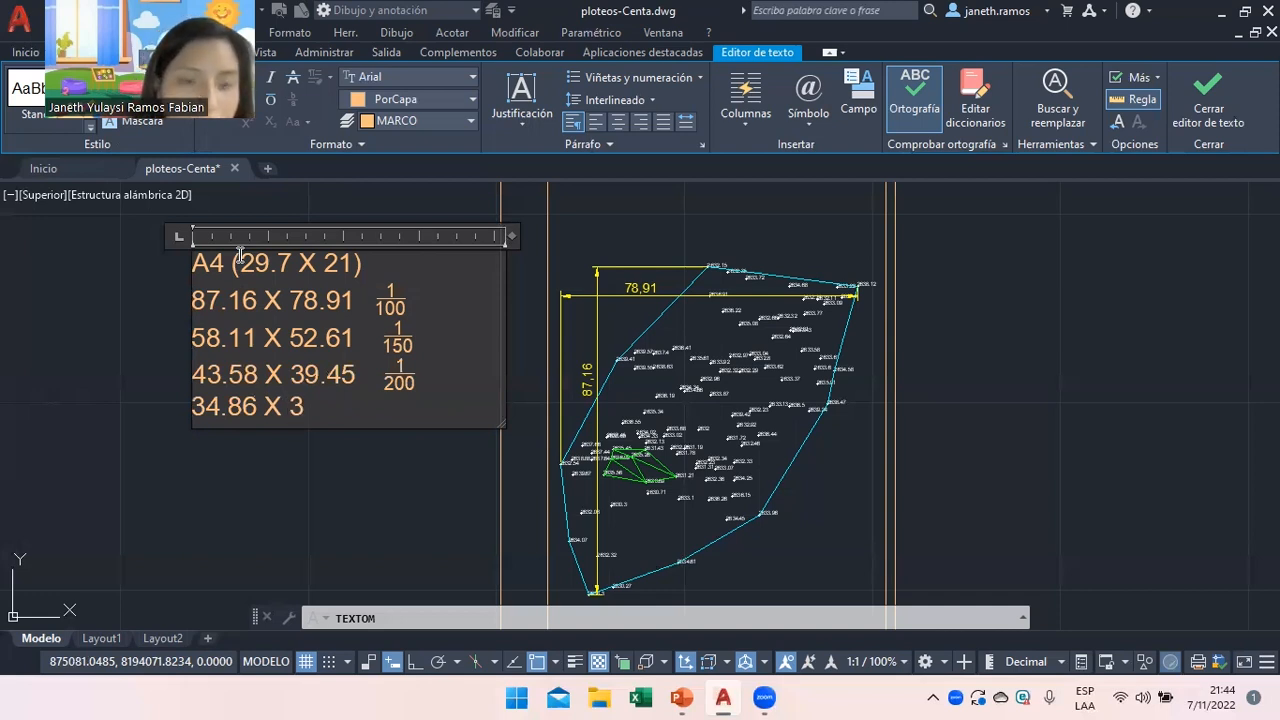
pyautogui.write('1.56')
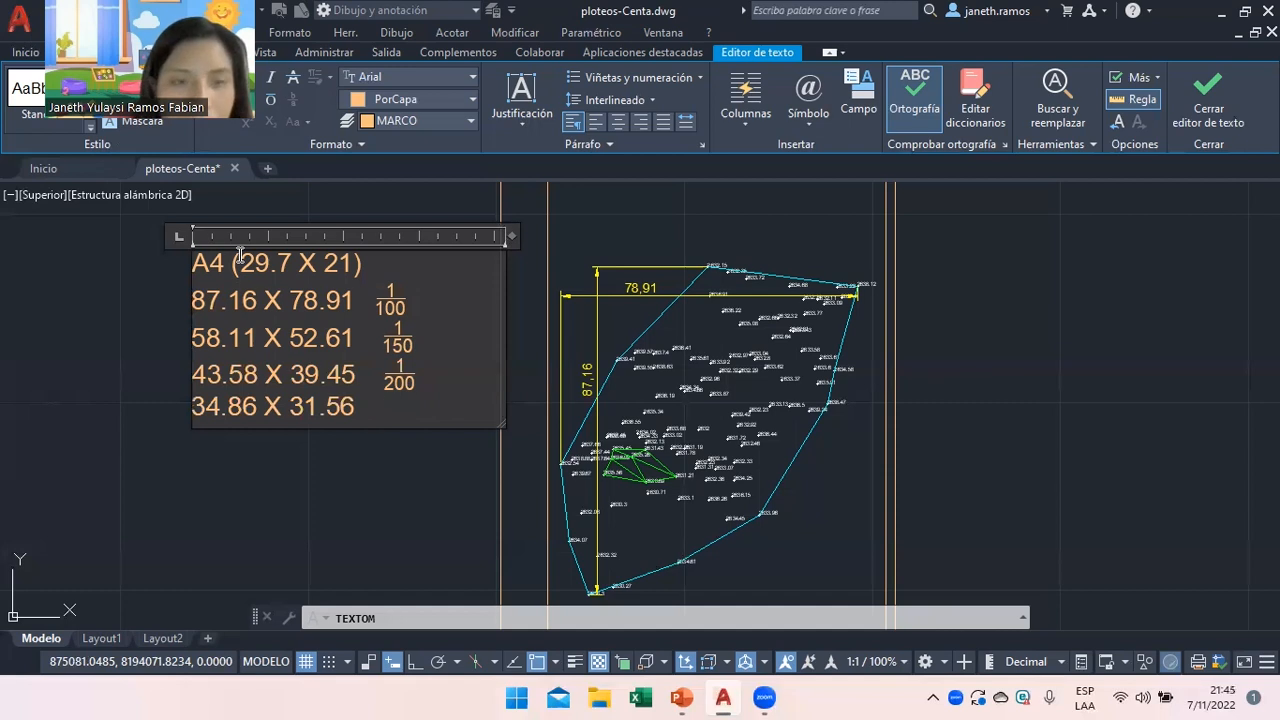
pyautogui.write('1/250')
pyautogui.press('Return')
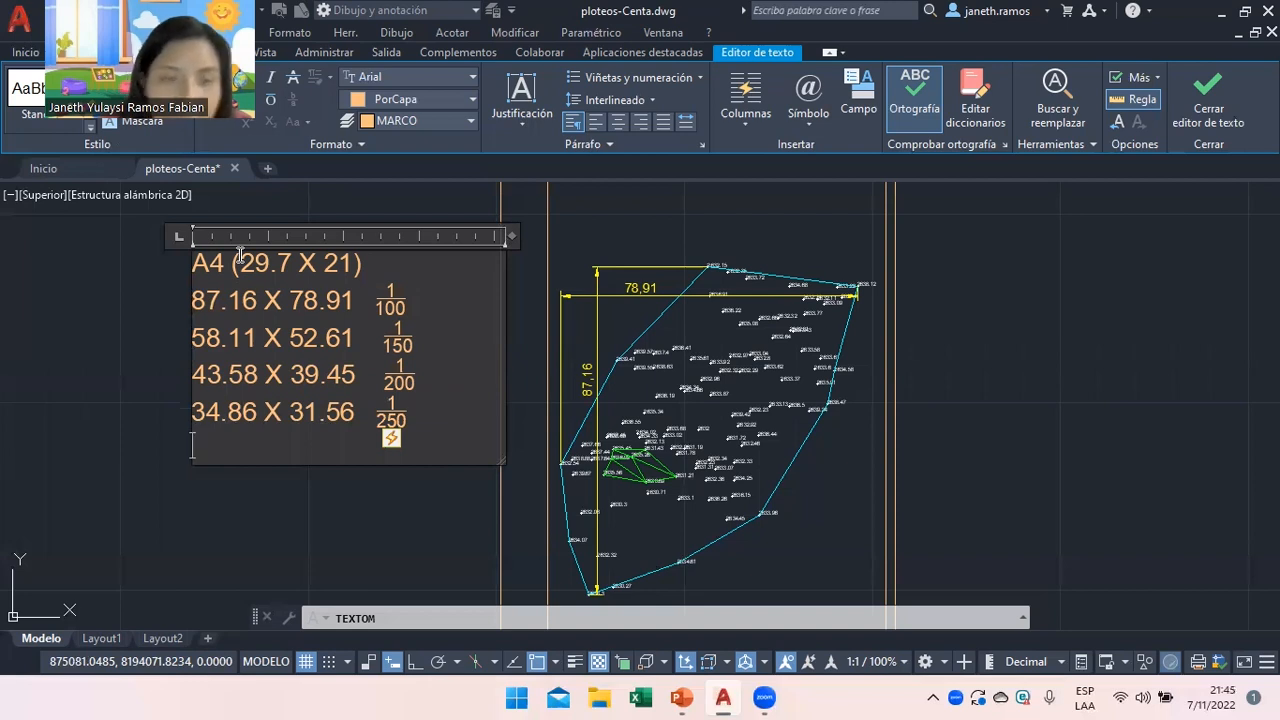
# Add the row 29.05 X 26.3 with a 1/300 scale, fixing the typo after 1/.
pyautogui.write('29.')
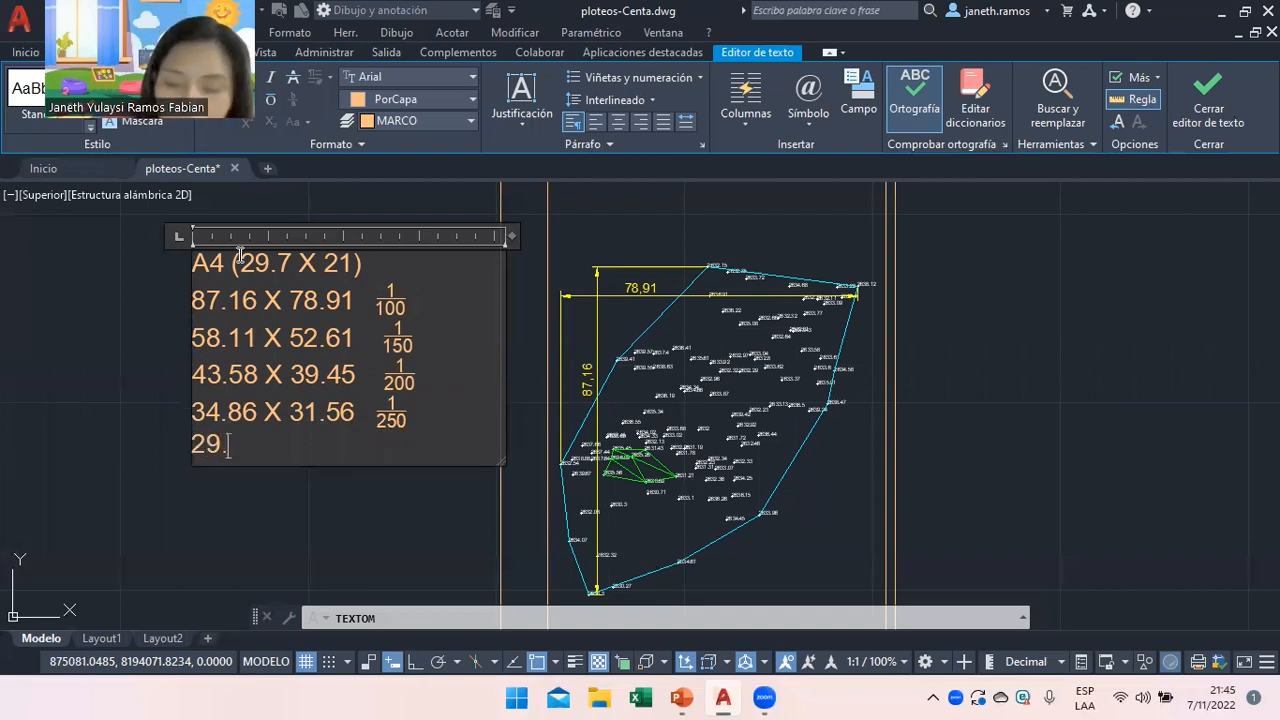
pyautogui.write('05 X')
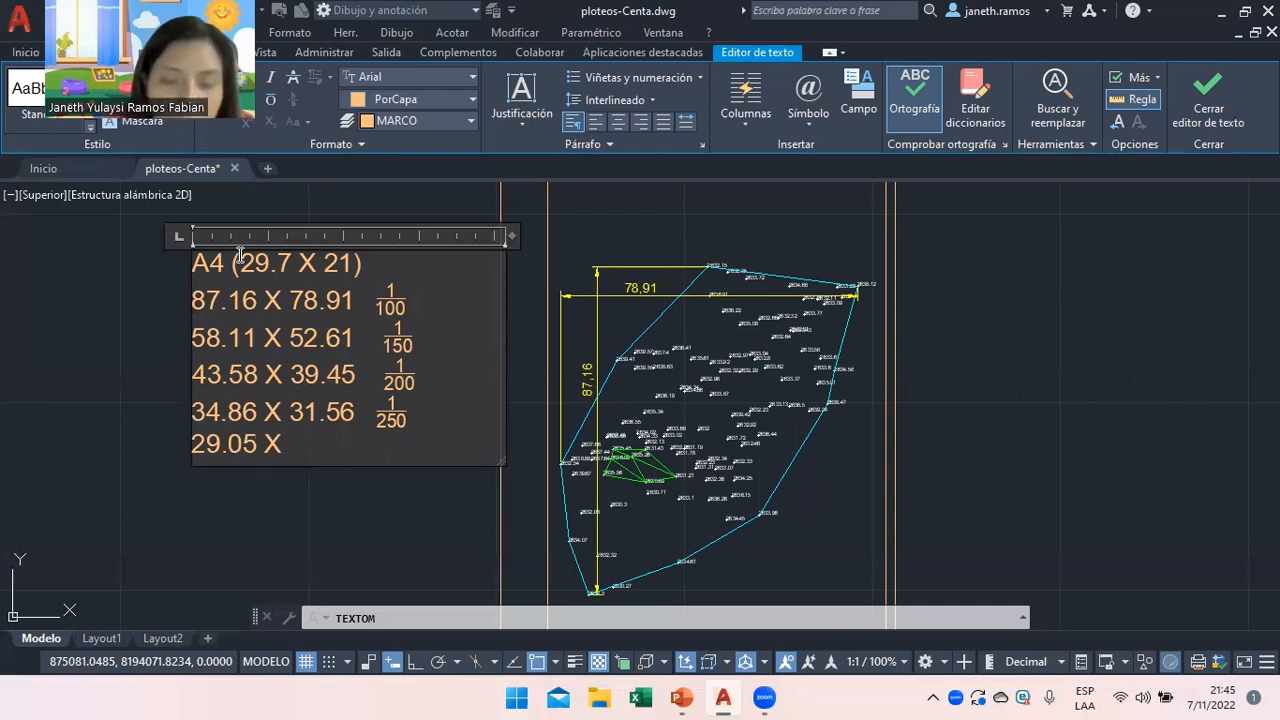
pyautogui.write('2')
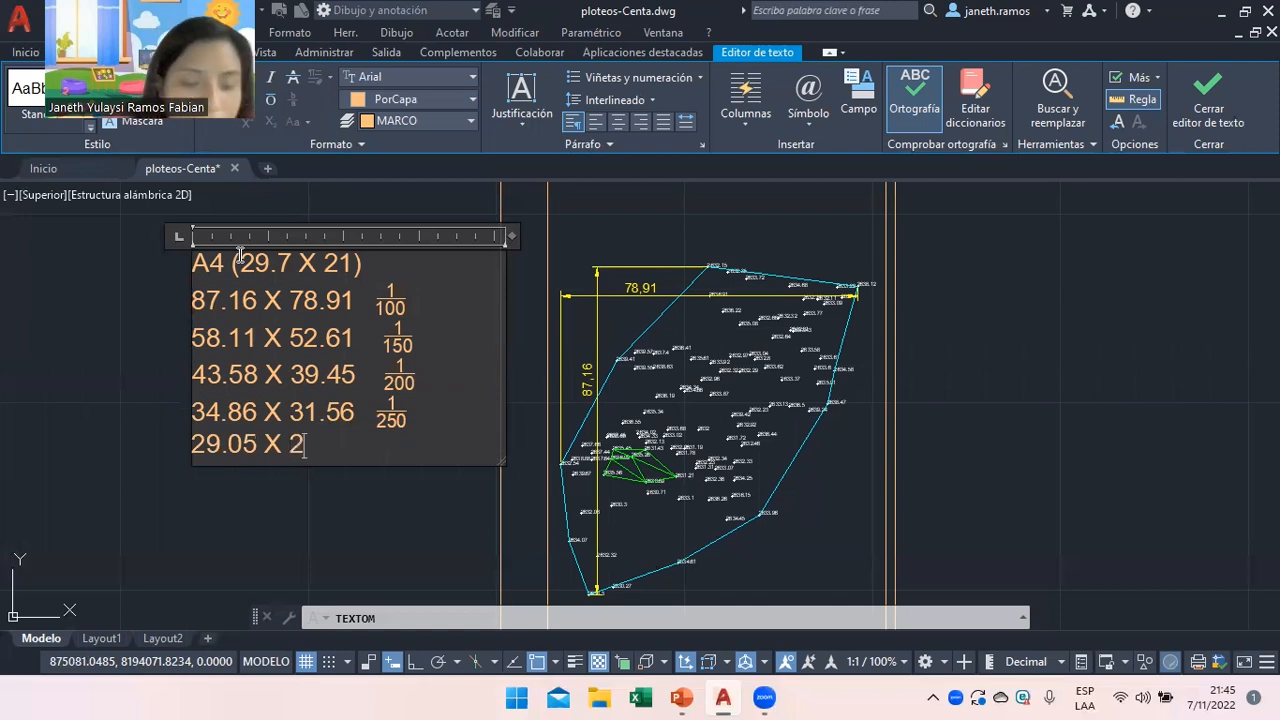
pyautogui.write('6.3')
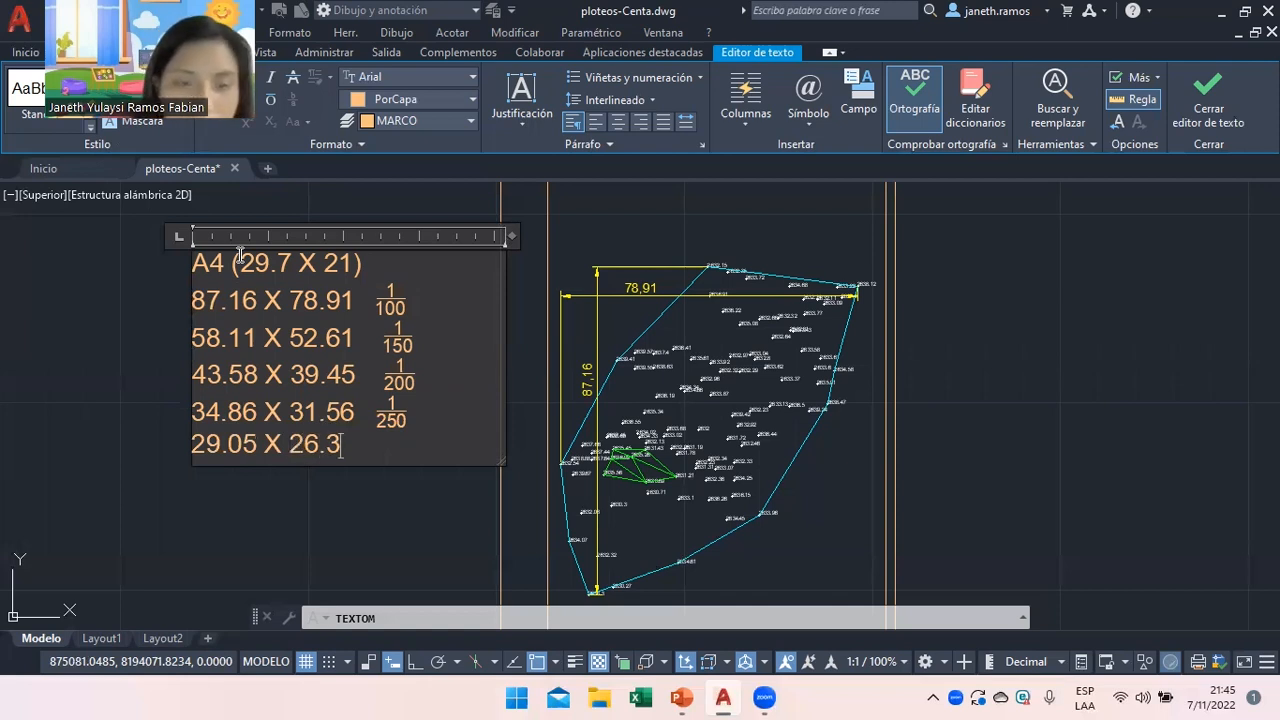
pyautogui.write('  1/&')
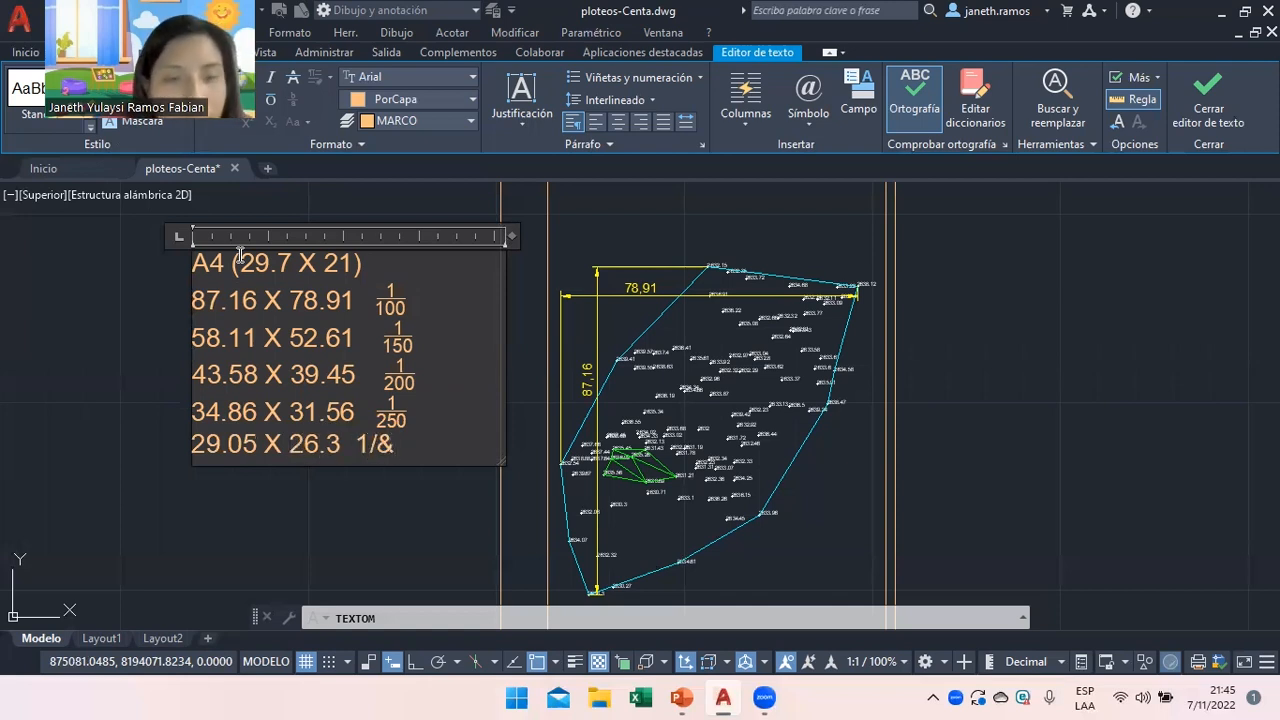
pyautogui.press('BackSpace')
pyautogui.write('300')
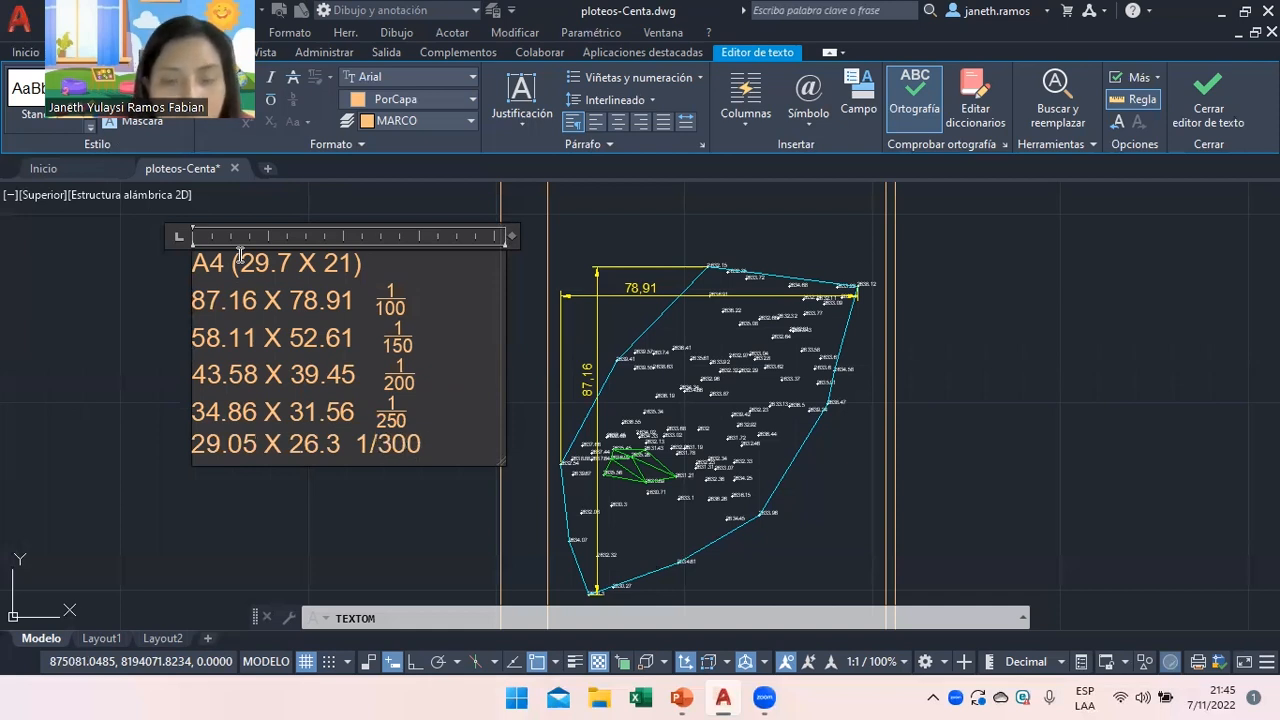
pyautogui.press('Return')
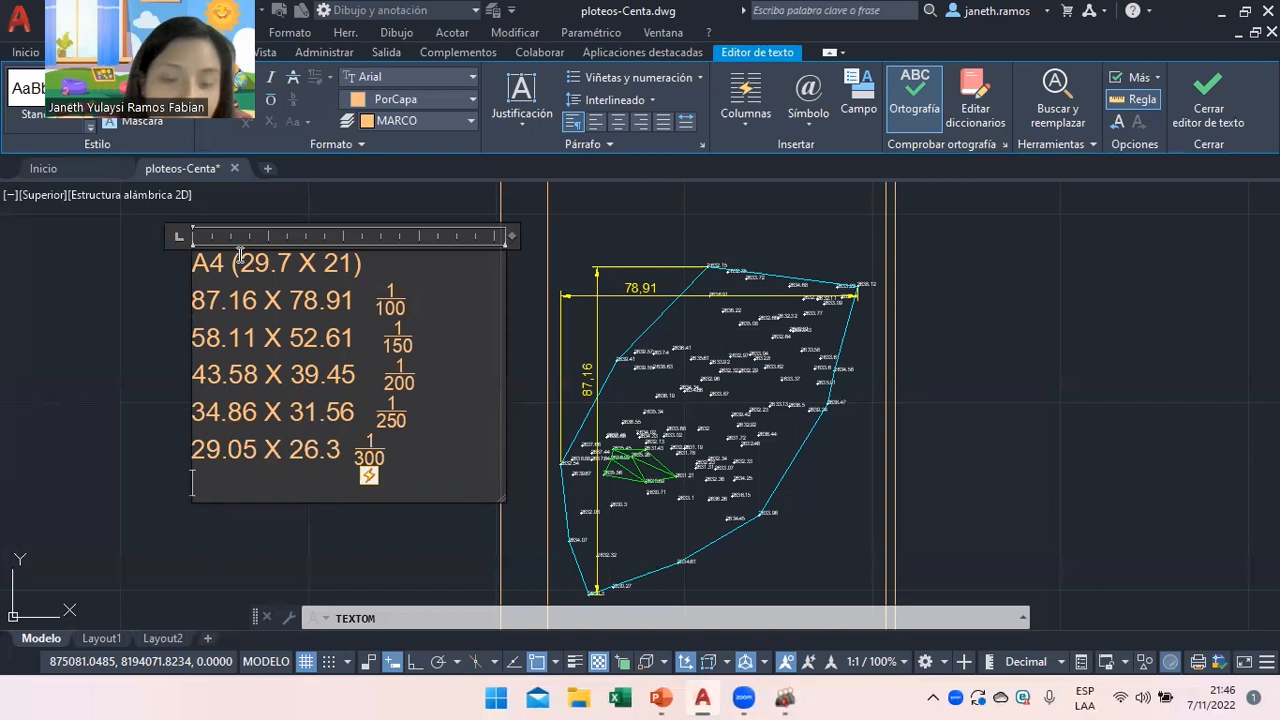
# Add the row 24.90 X 22.55 with a 1/350 scale, correcting the mistyped Z.
pyautogui.write('24')
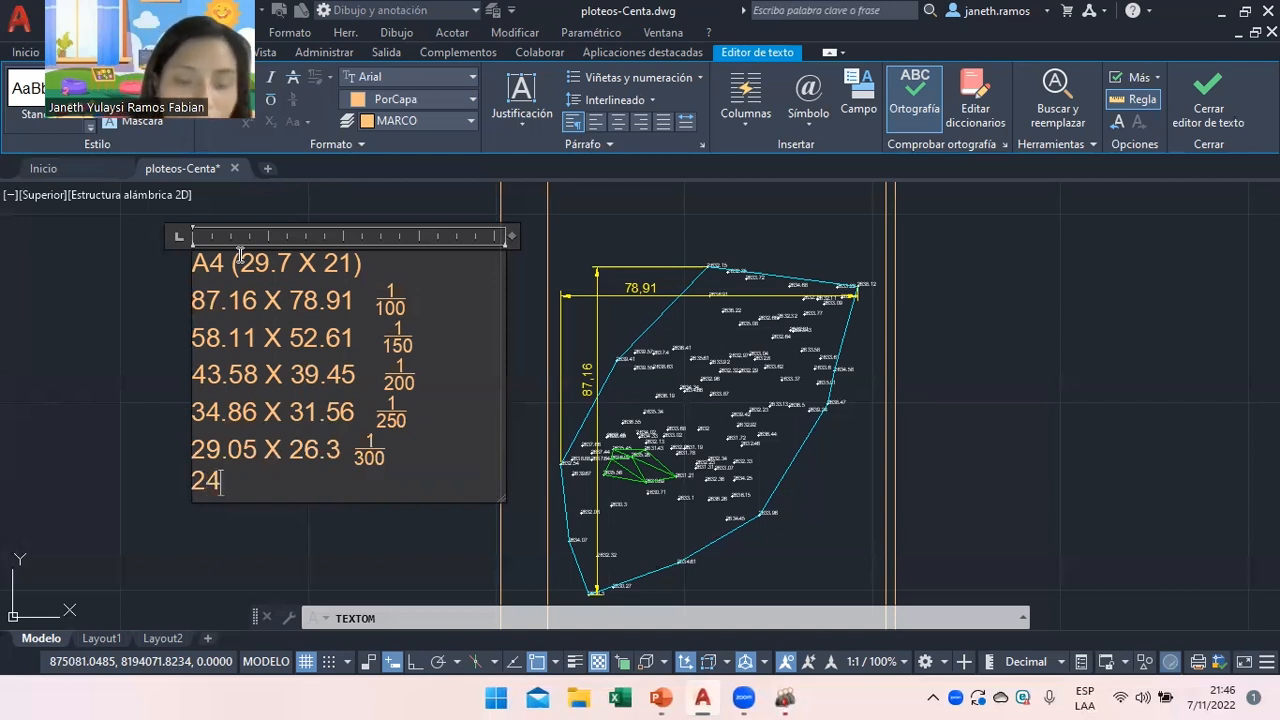
pyautogui.write('.90')
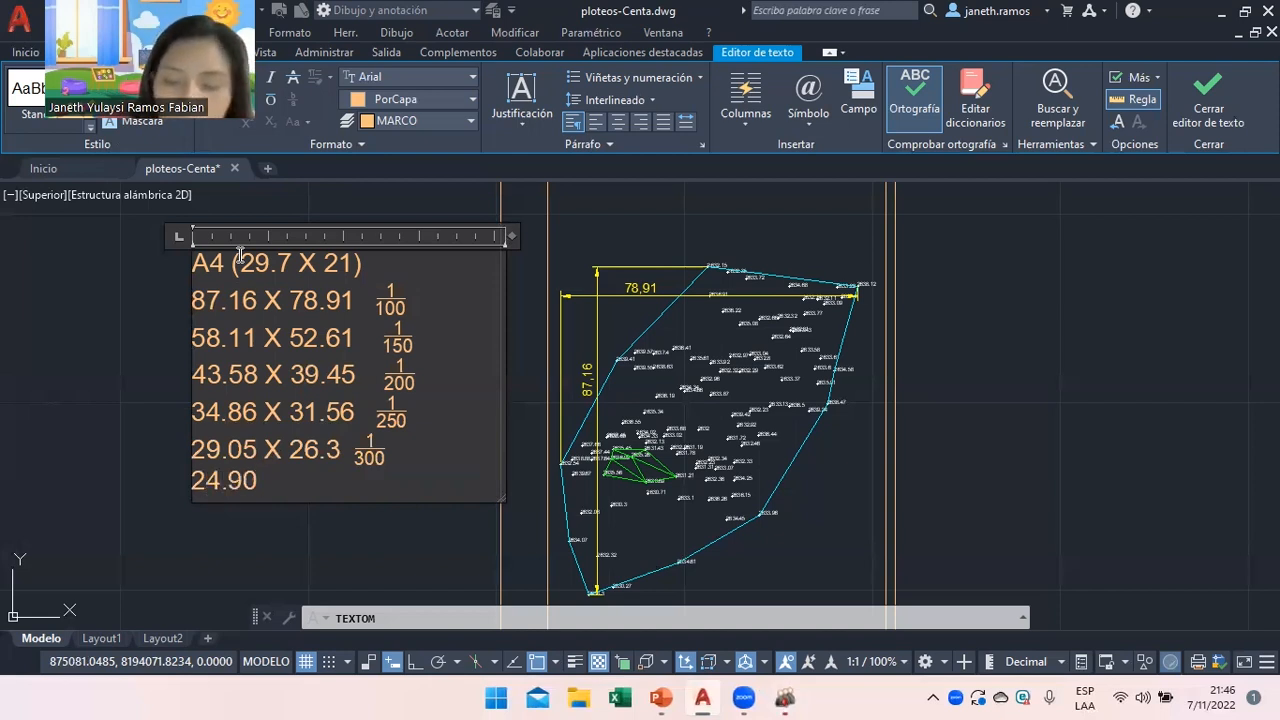
pyautogui.write(' Z')
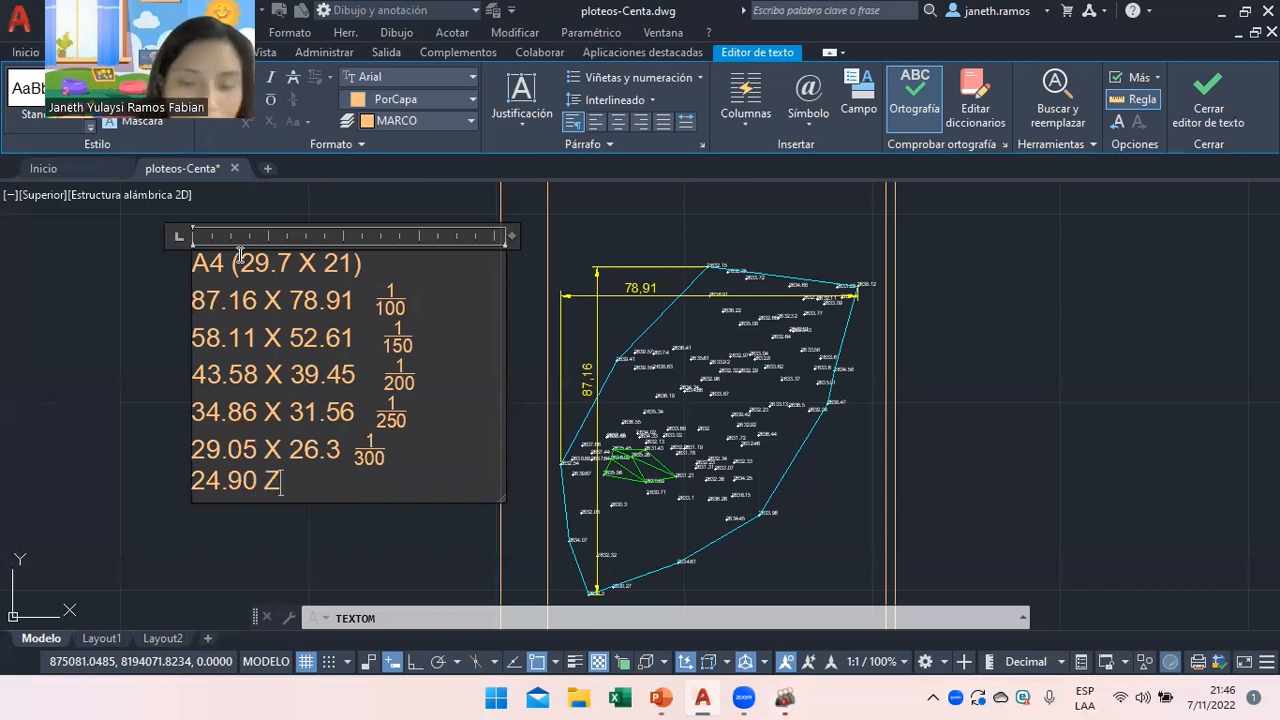
pyautogui.press('BackSpace')
pyautogui.write('X')
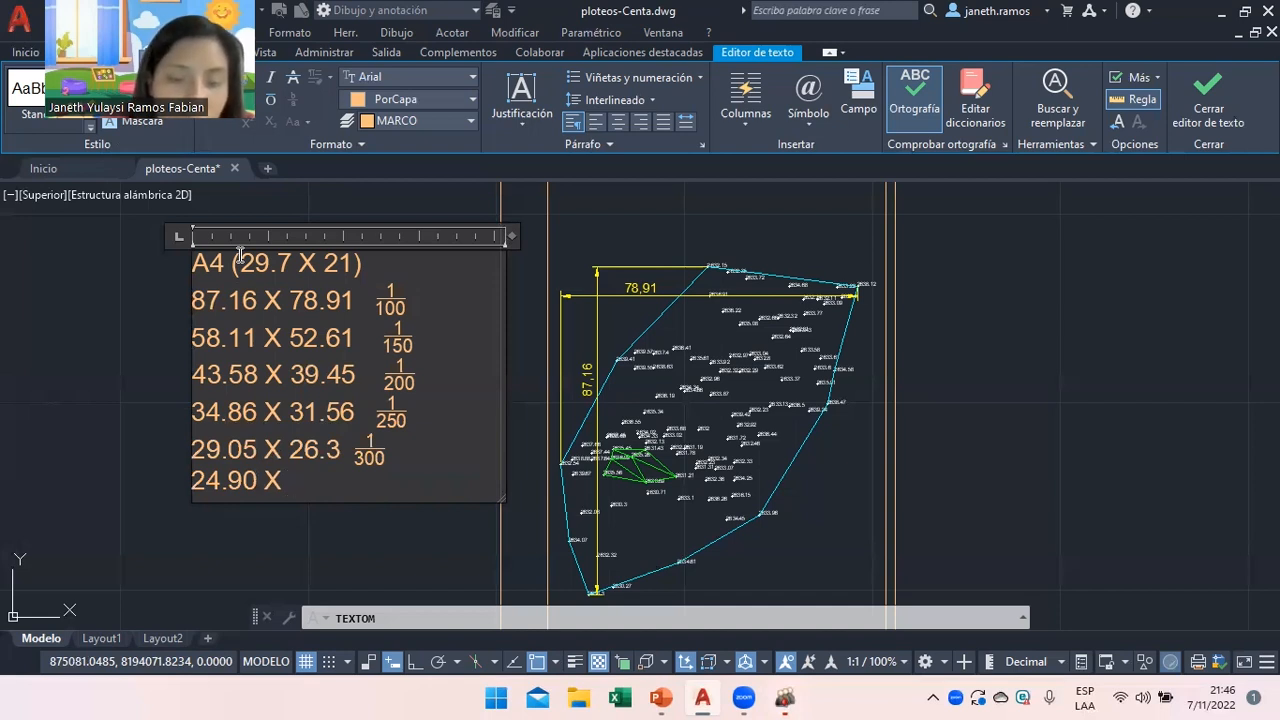
pyautogui.write('22')
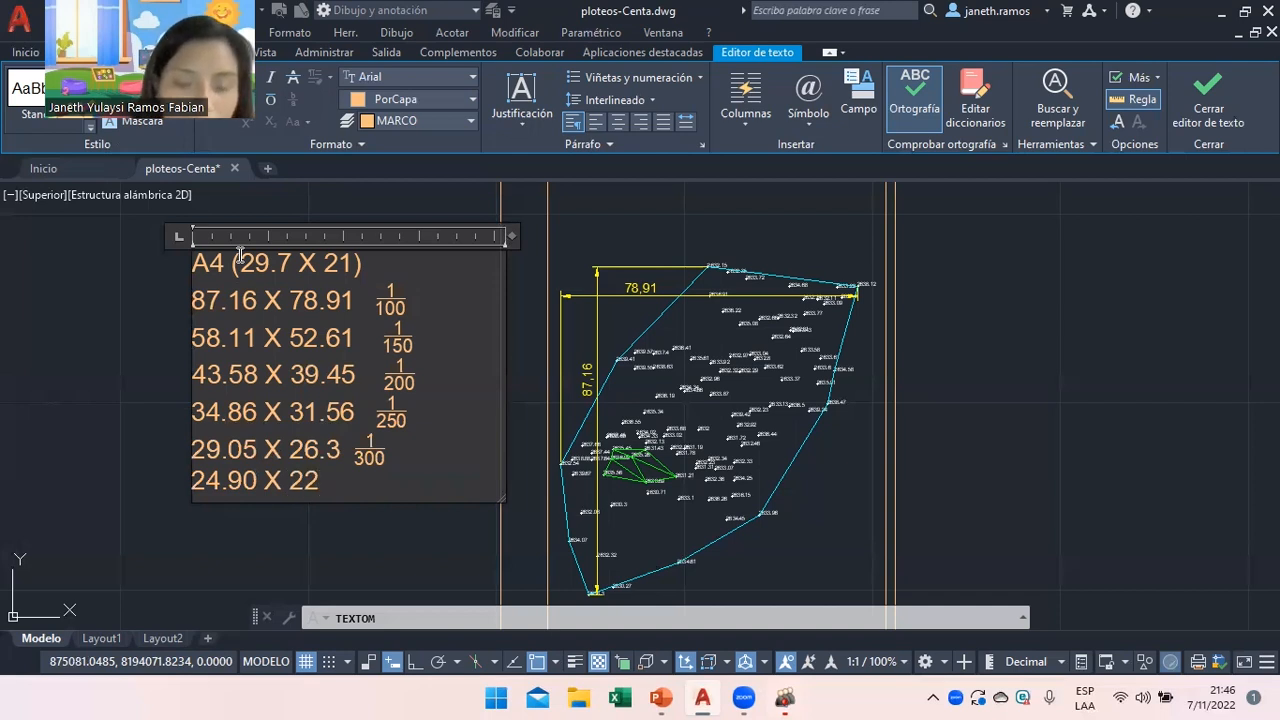
pyautogui.write('.55')
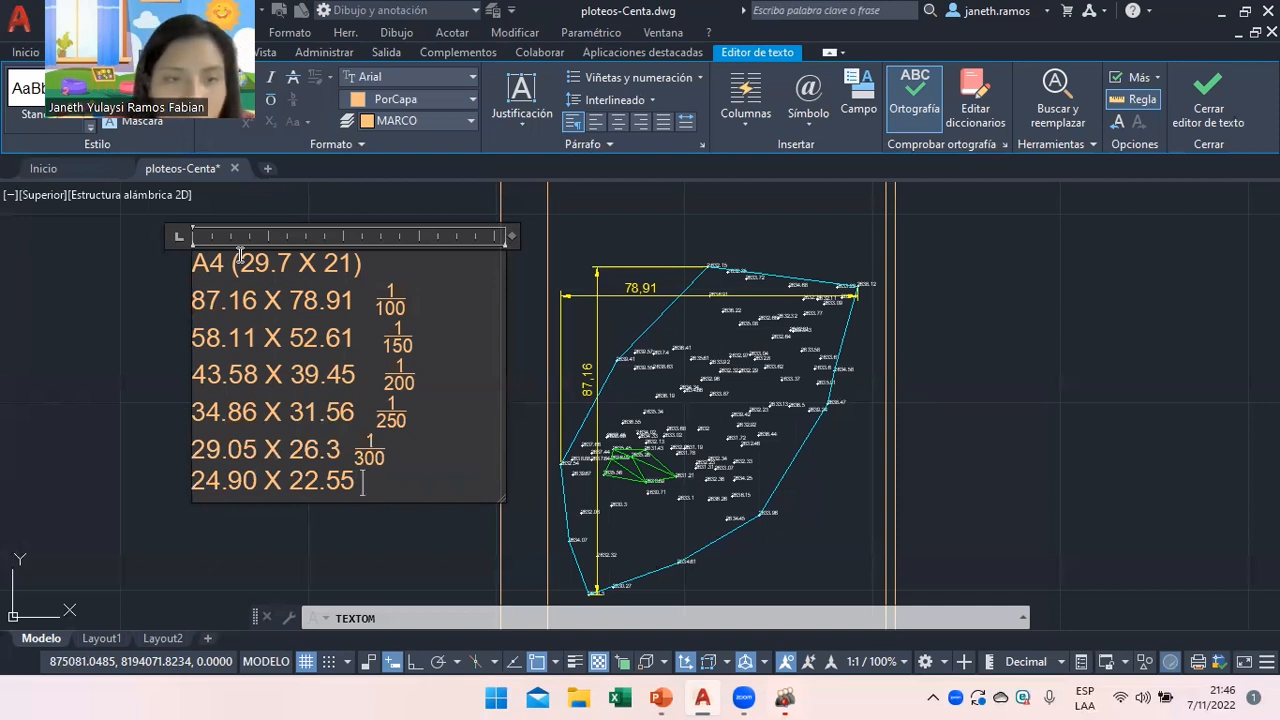
pyautogui.write('1/35')
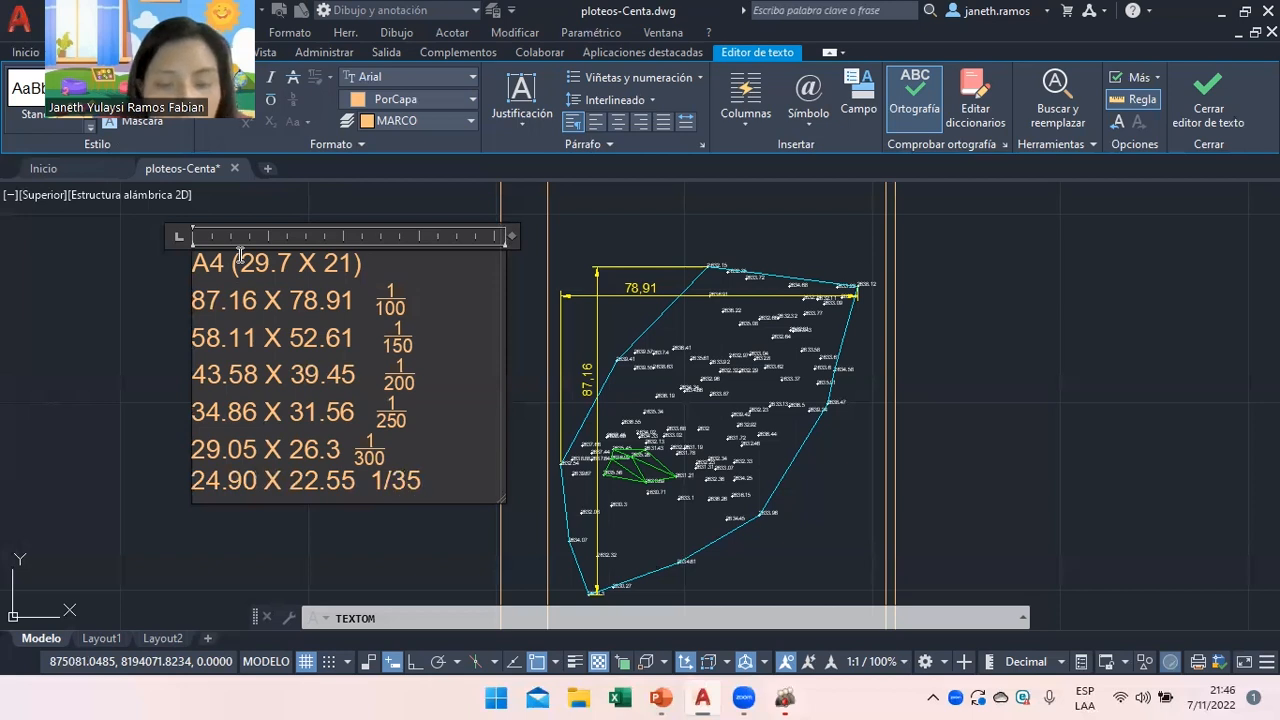
pyautogui.write('0')
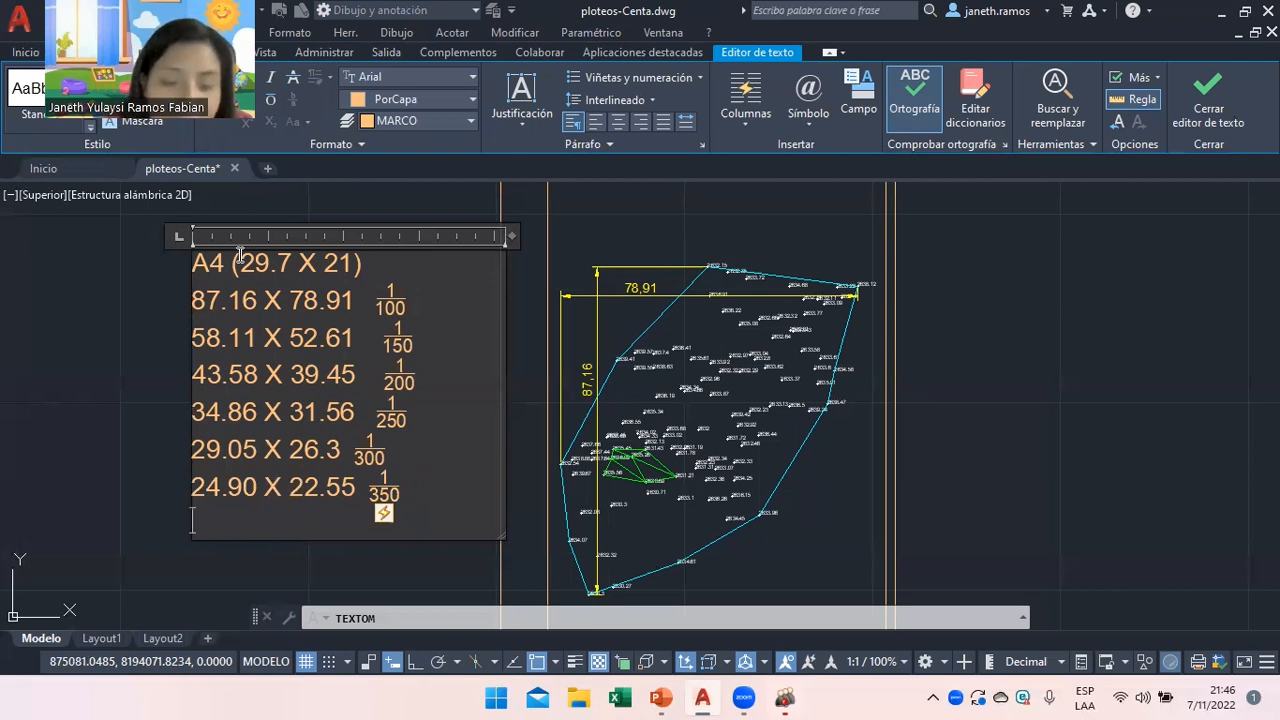
# Add the row 17.43 X 15.78 with a stacked 1/500 scale.
pyautogui.write('17.')
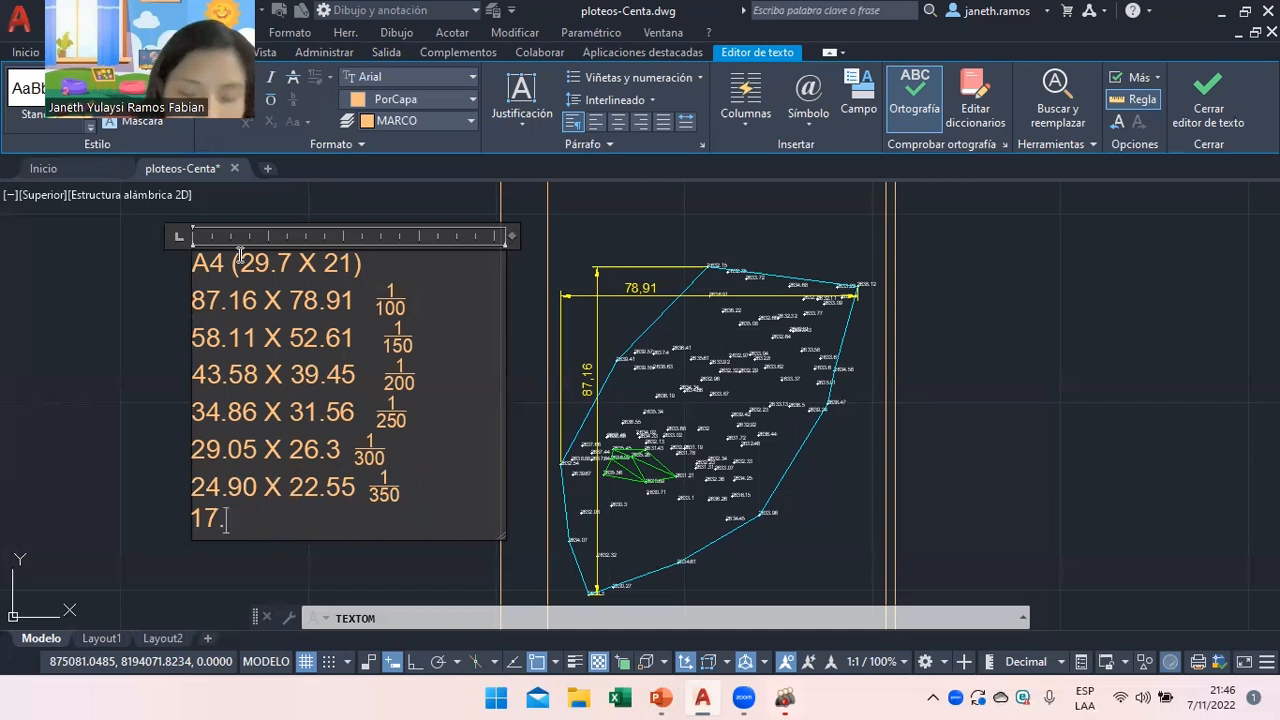
pyautogui.write('43 X')
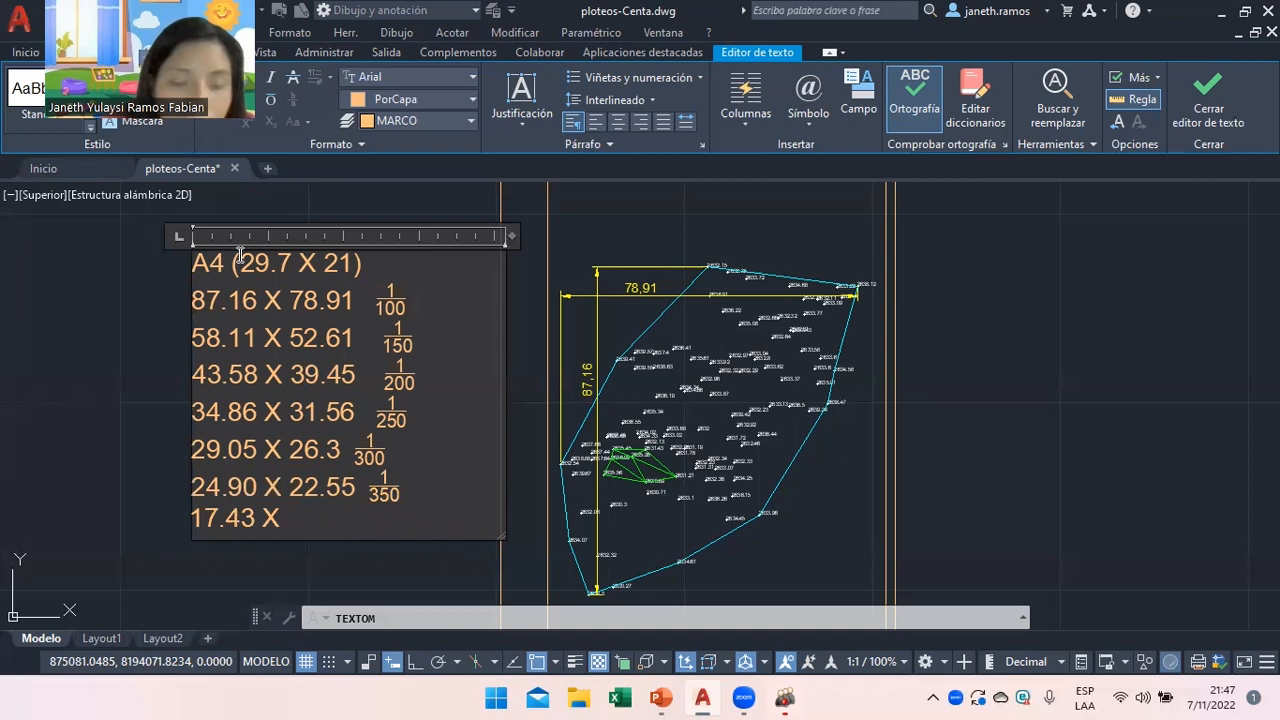
pyautogui.write('15.78')
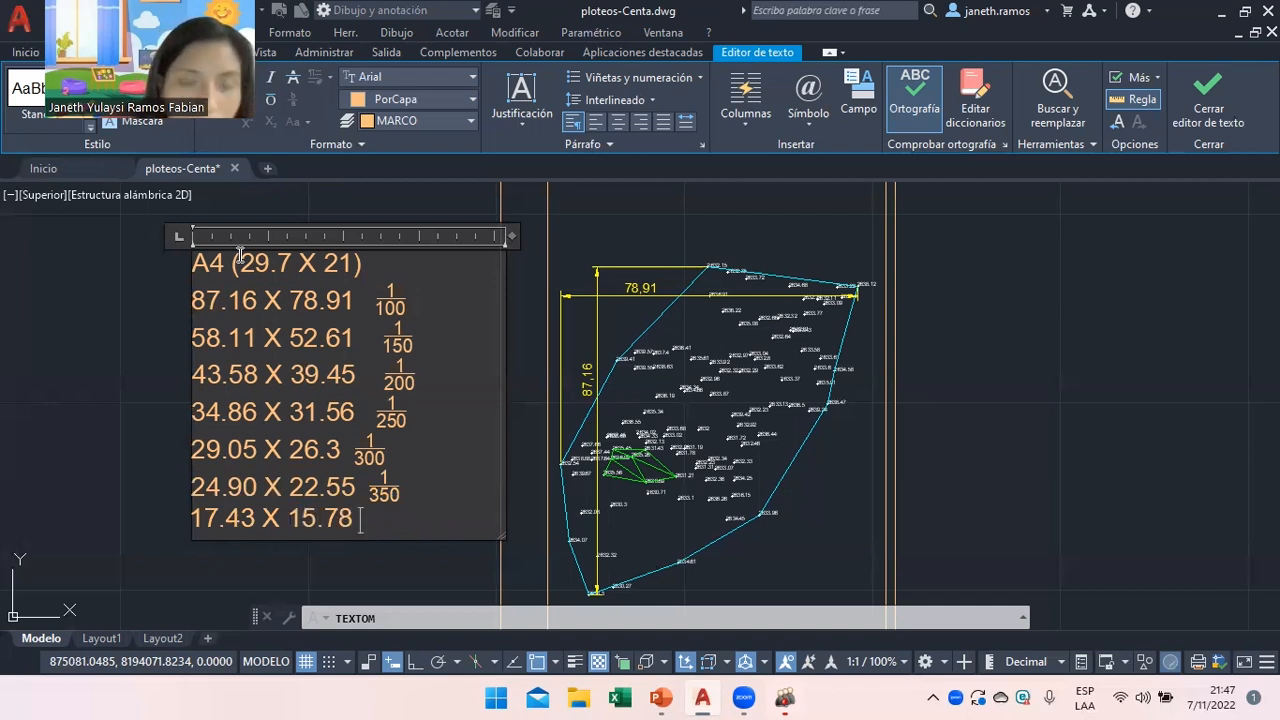
pyautogui.write(' 1/500')
pyautogui.press('Return')
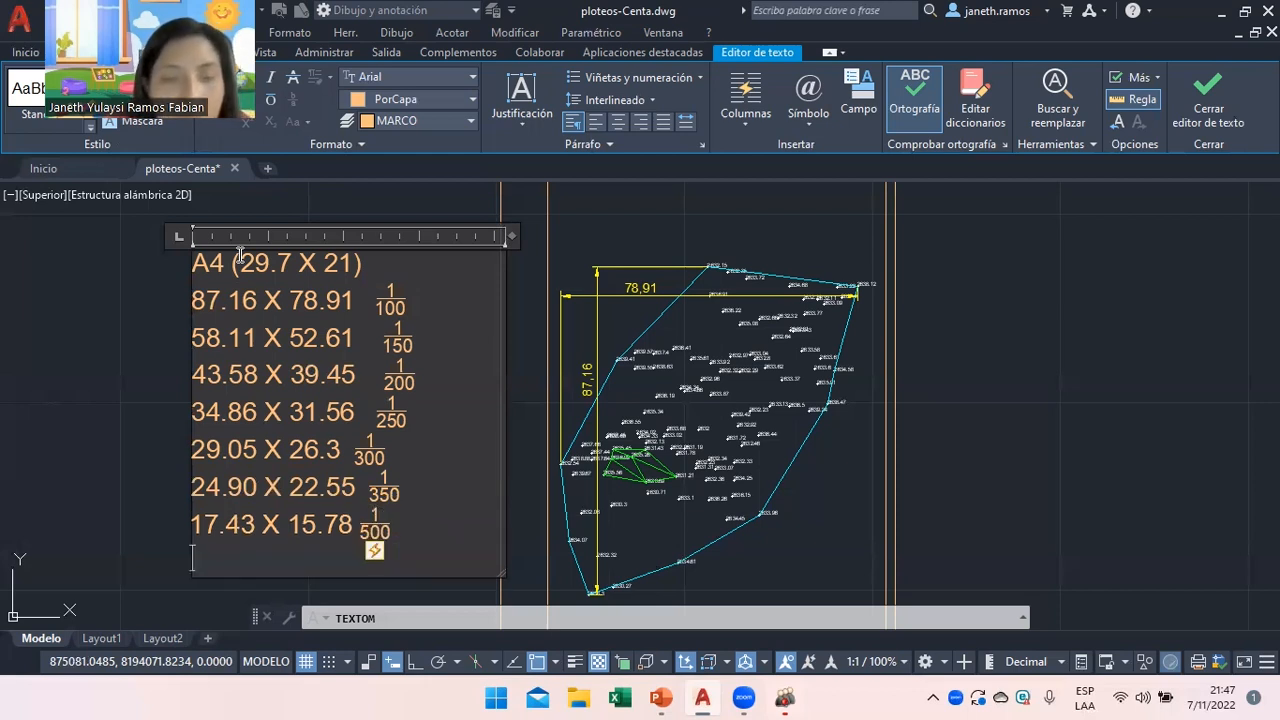
pyautogui.click(372, 530)
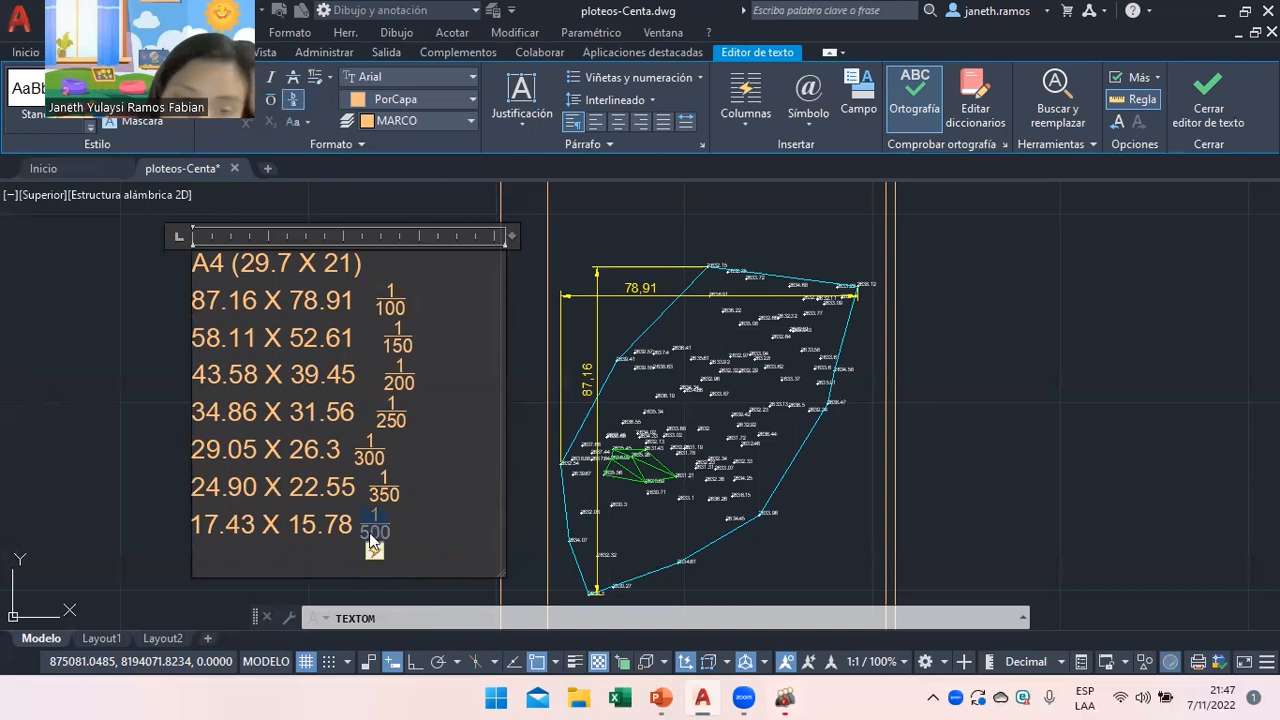
pyautogui.click(408, 530)
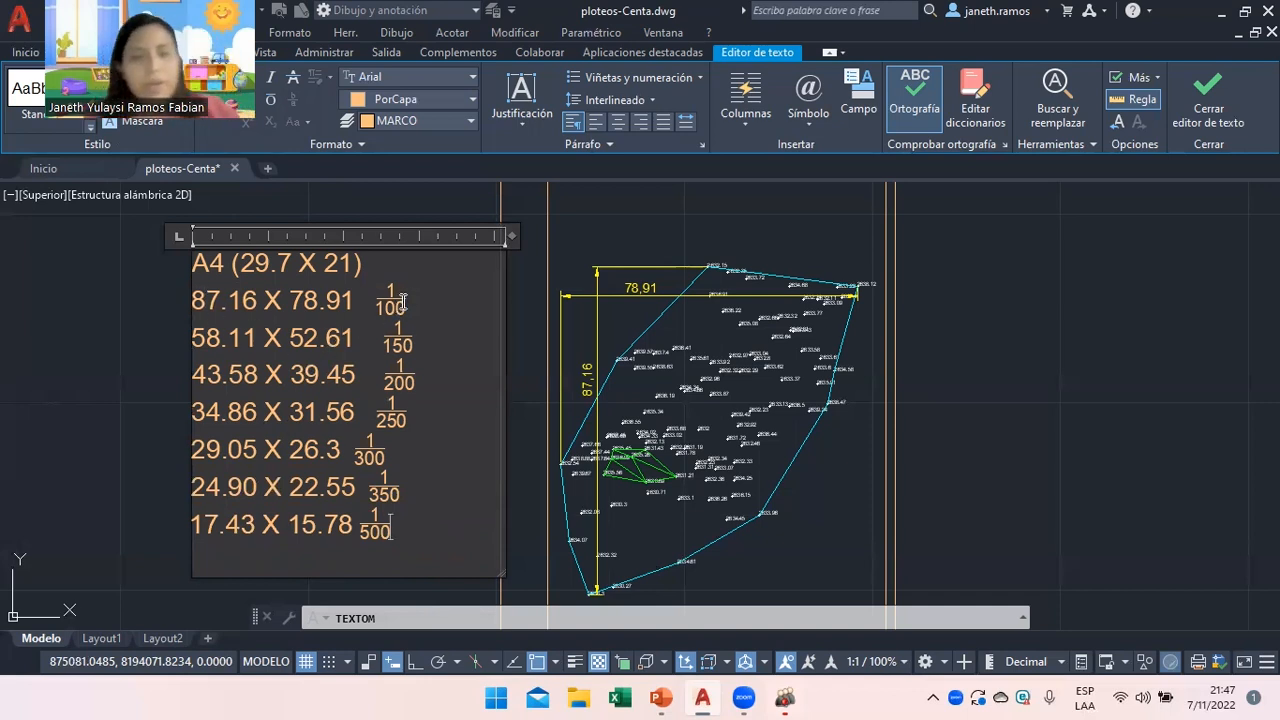
pyautogui.moveTo(403, 300); pyautogui.dragTo(193, 308)
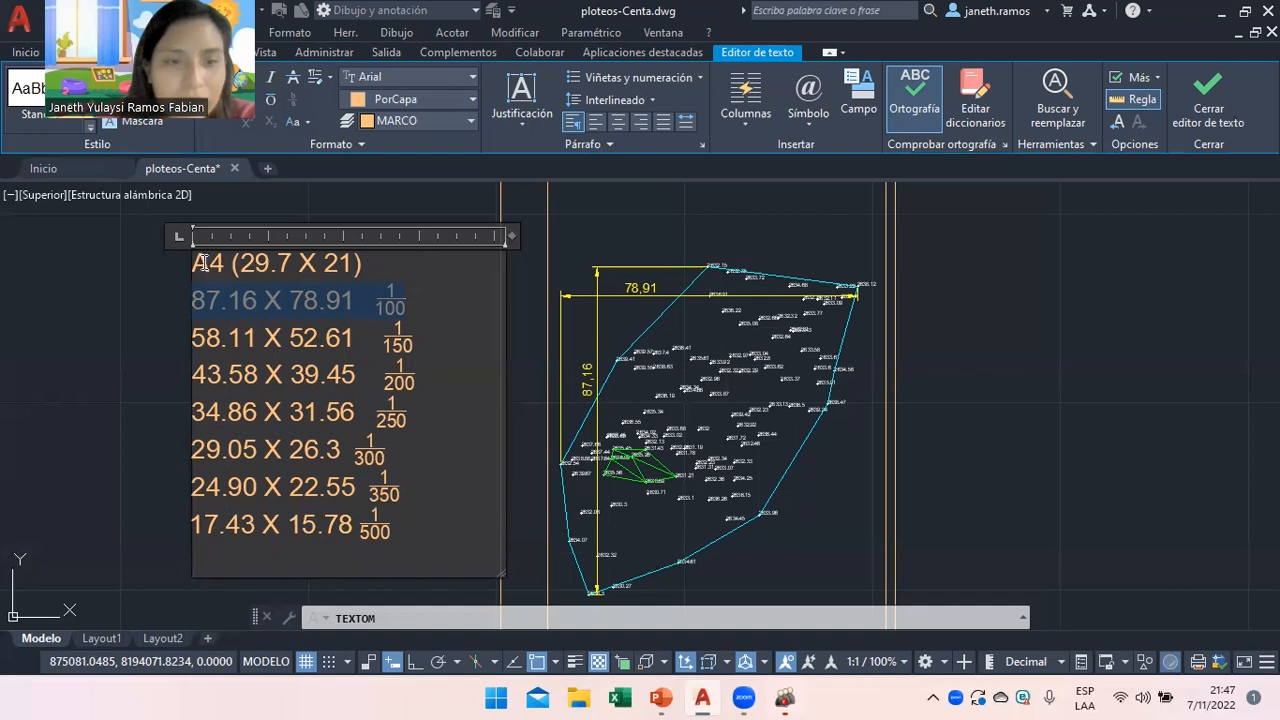
pyautogui.moveTo(396, 532); pyautogui.dragTo(362, 529)
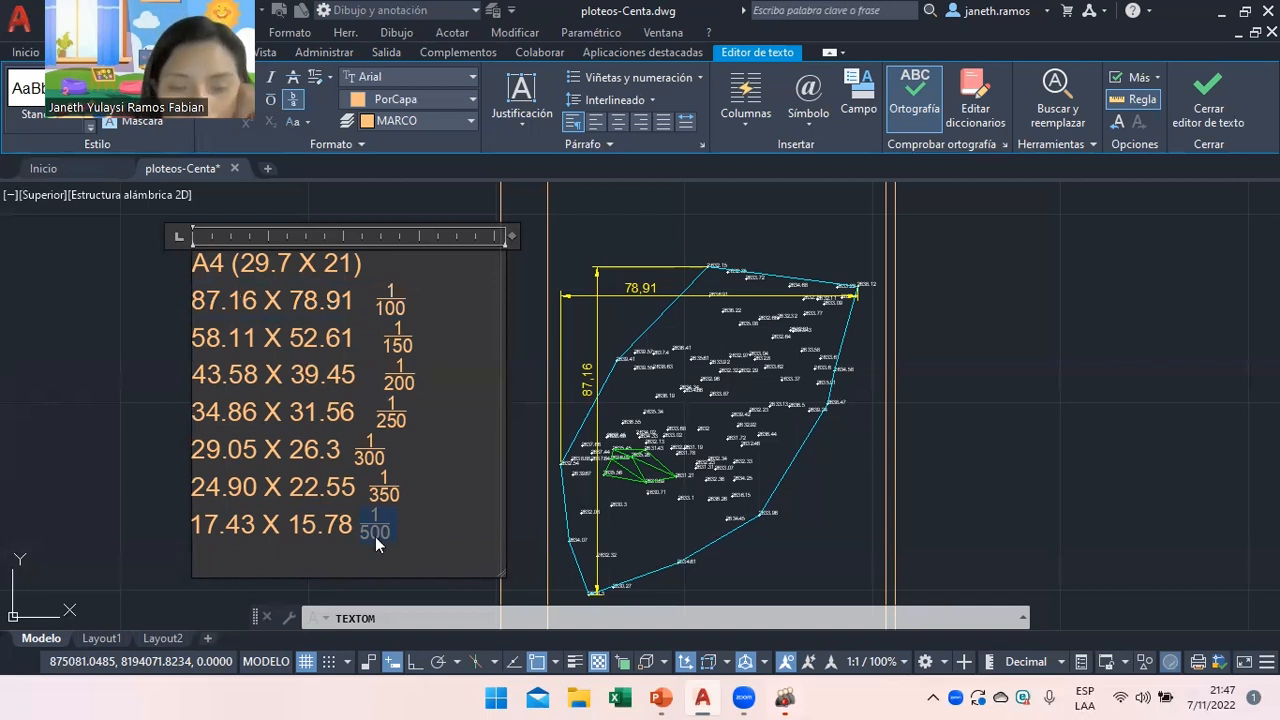
pyautogui.doubleClick(375, 536)
pyautogui.click(748, 300)
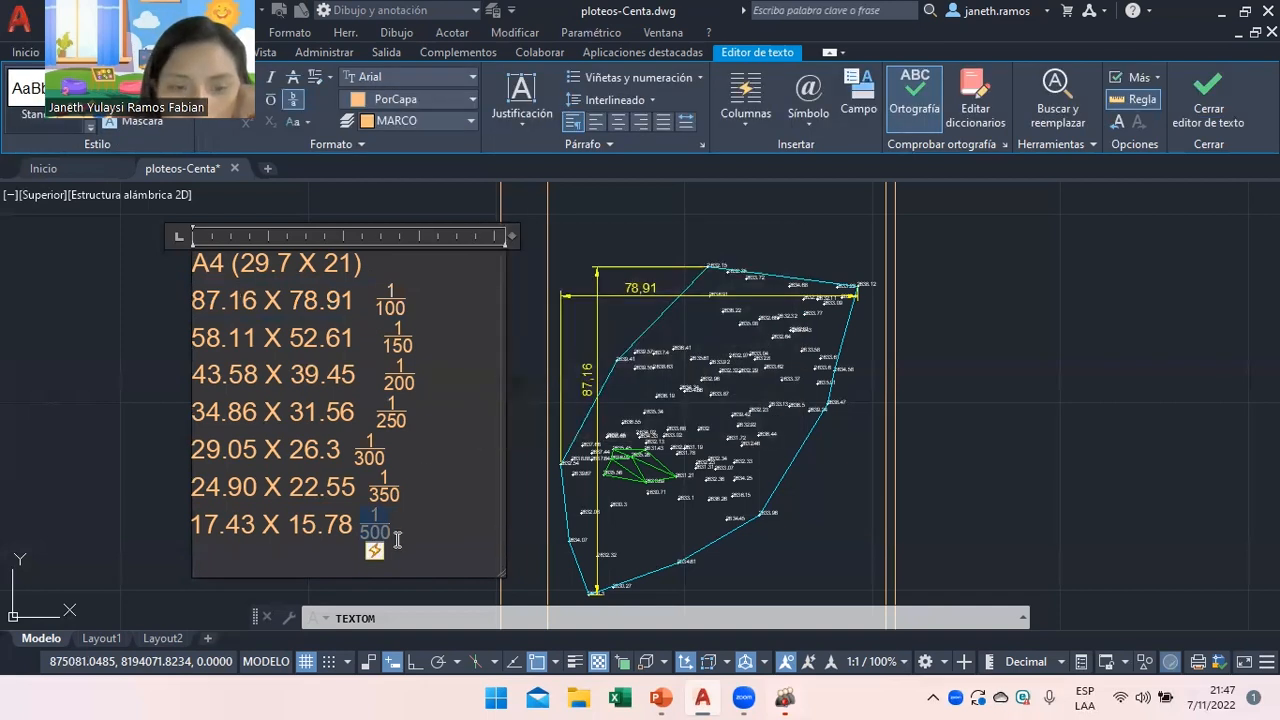
pyautogui.click(396, 536)
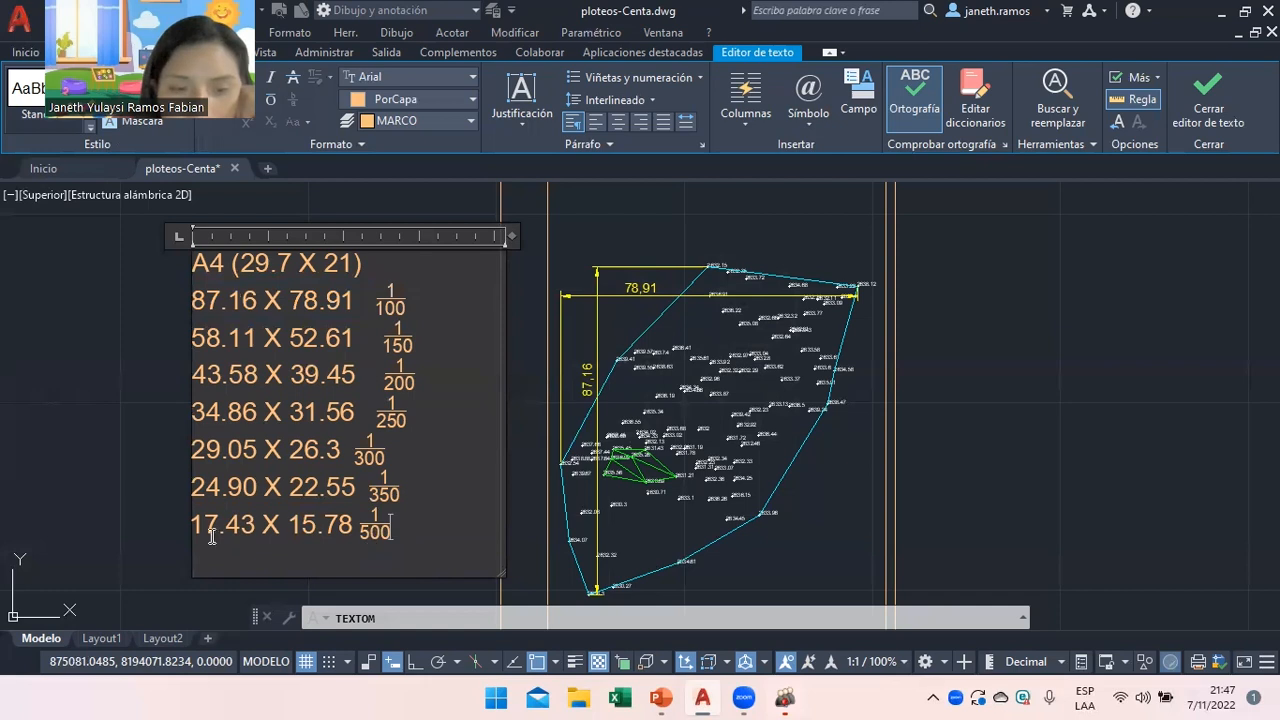
pyautogui.moveTo(191, 300); pyautogui.dragTo(257, 300)
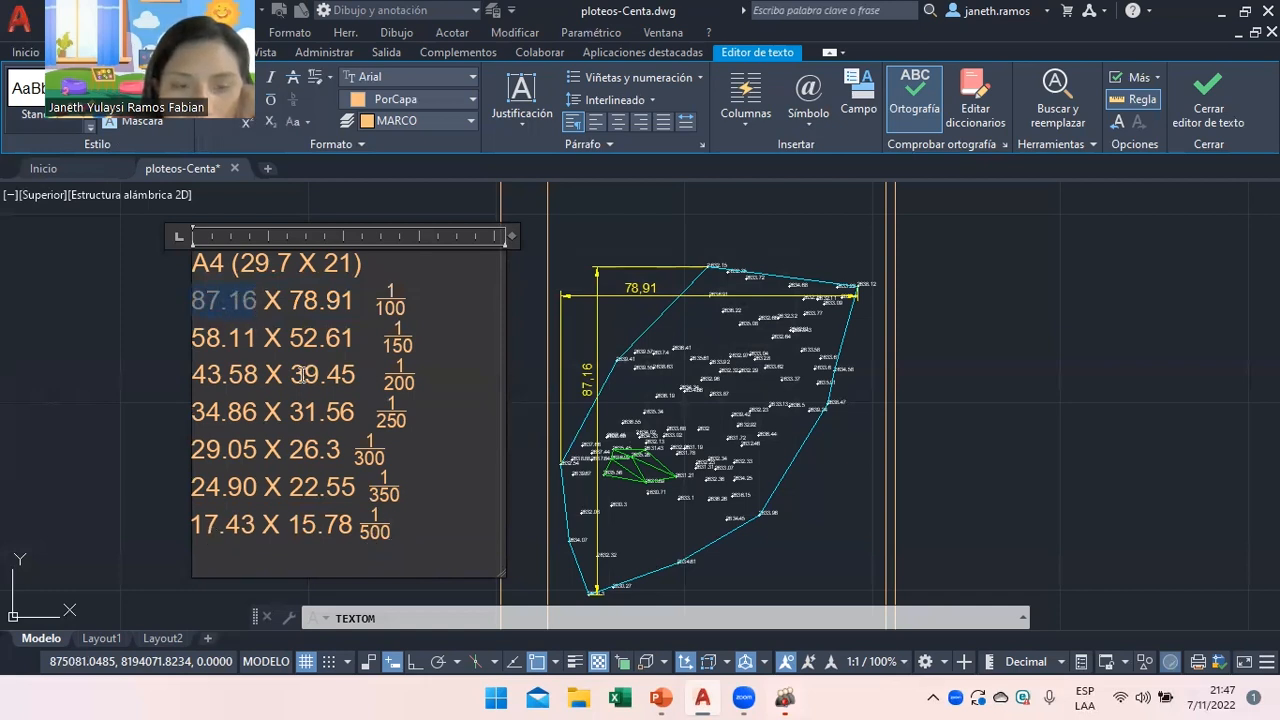
pyautogui.moveTo(258, 527); pyautogui.dragTo(190, 527)
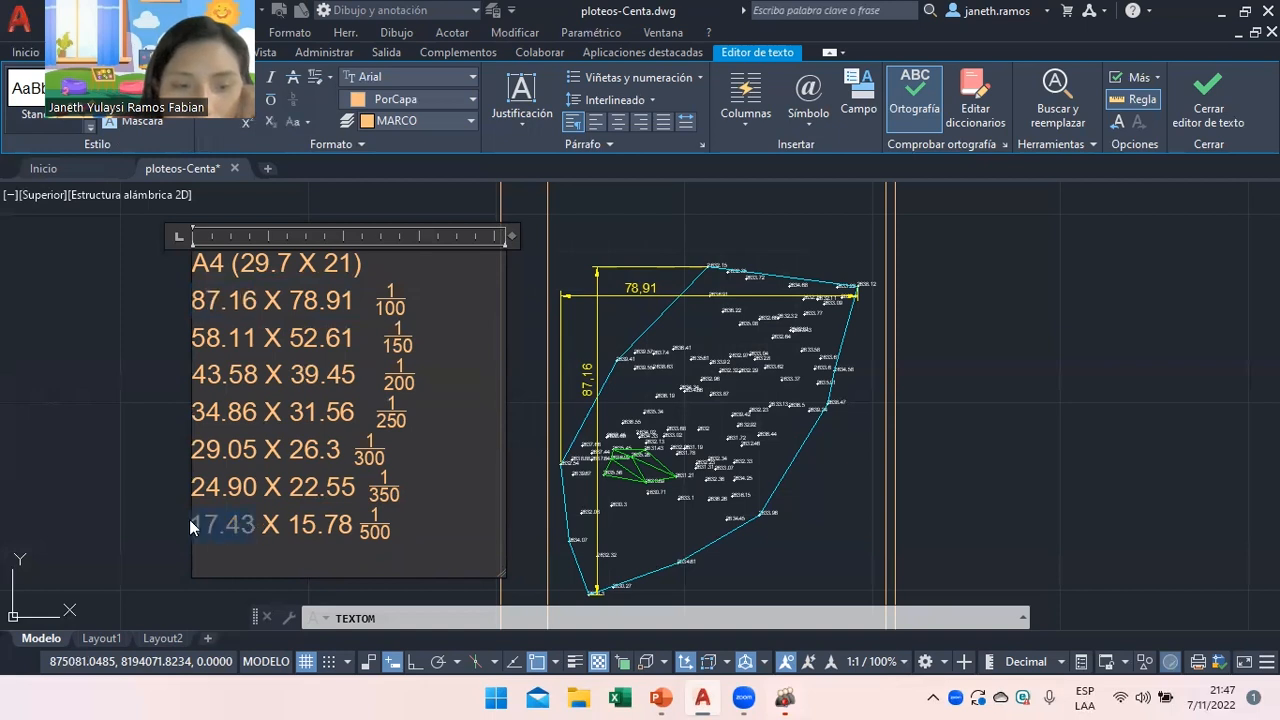
pyautogui.moveTo(354, 300); pyautogui.dragTo(294, 300)
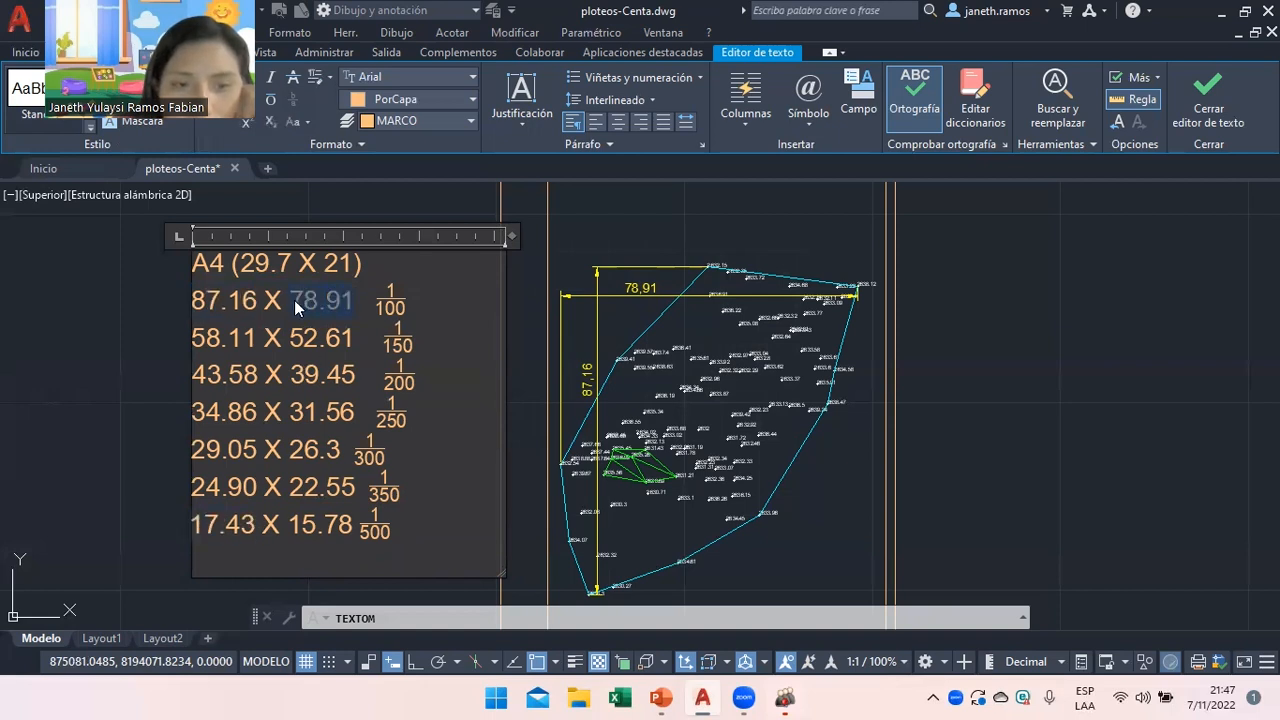
pyautogui.moveTo(287, 524); pyautogui.dragTo(353, 522)
pyautogui.click(353, 523)
pyautogui.click(409, 529)
pyautogui.moveTo(203, 522); pyautogui.dragTo(390, 524)
pyautogui.moveTo(359, 262); pyautogui.dragTo(192, 263)
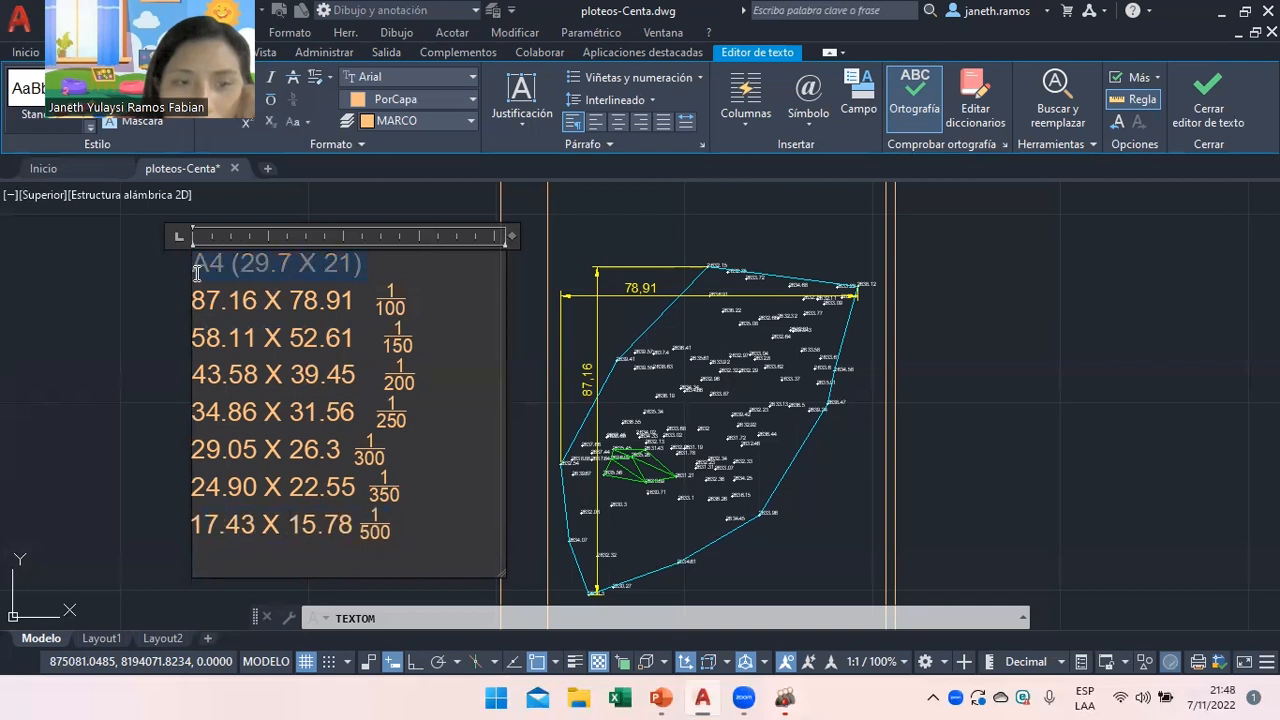
pyautogui.click(392, 273)
pyautogui.moveTo(412, 532); pyautogui.dragTo(194, 524)
pyautogui.click(402, 524)
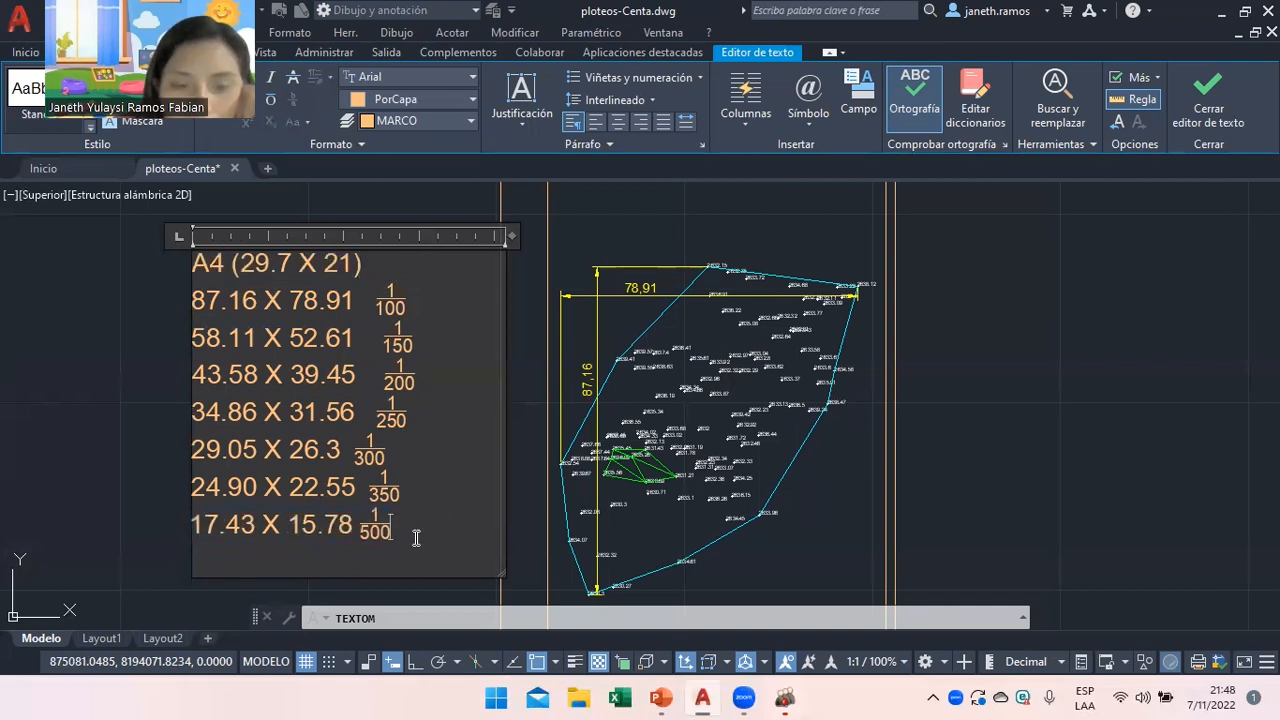
# Open slide 6 and point out its title, the MEDIMOS DISTANCIAS note and the Hoja A4 examples.
pyautogui.click(660, 697)
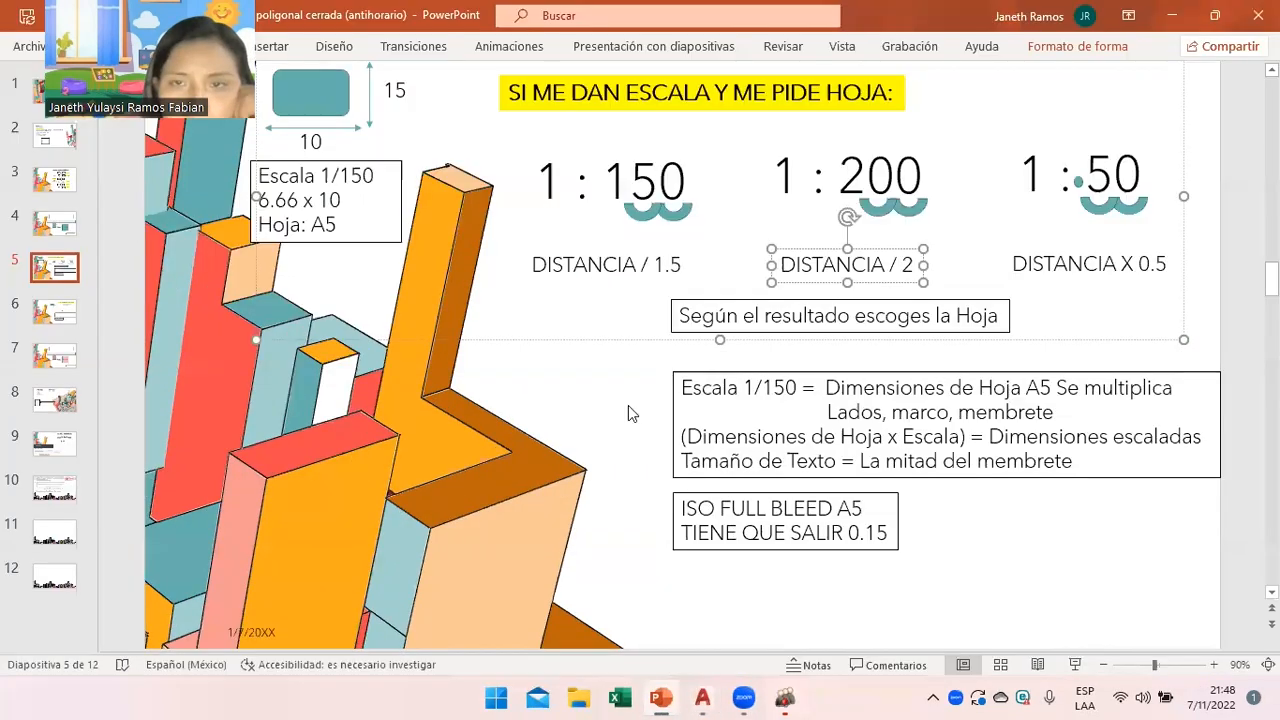
pyautogui.click(628, 405)
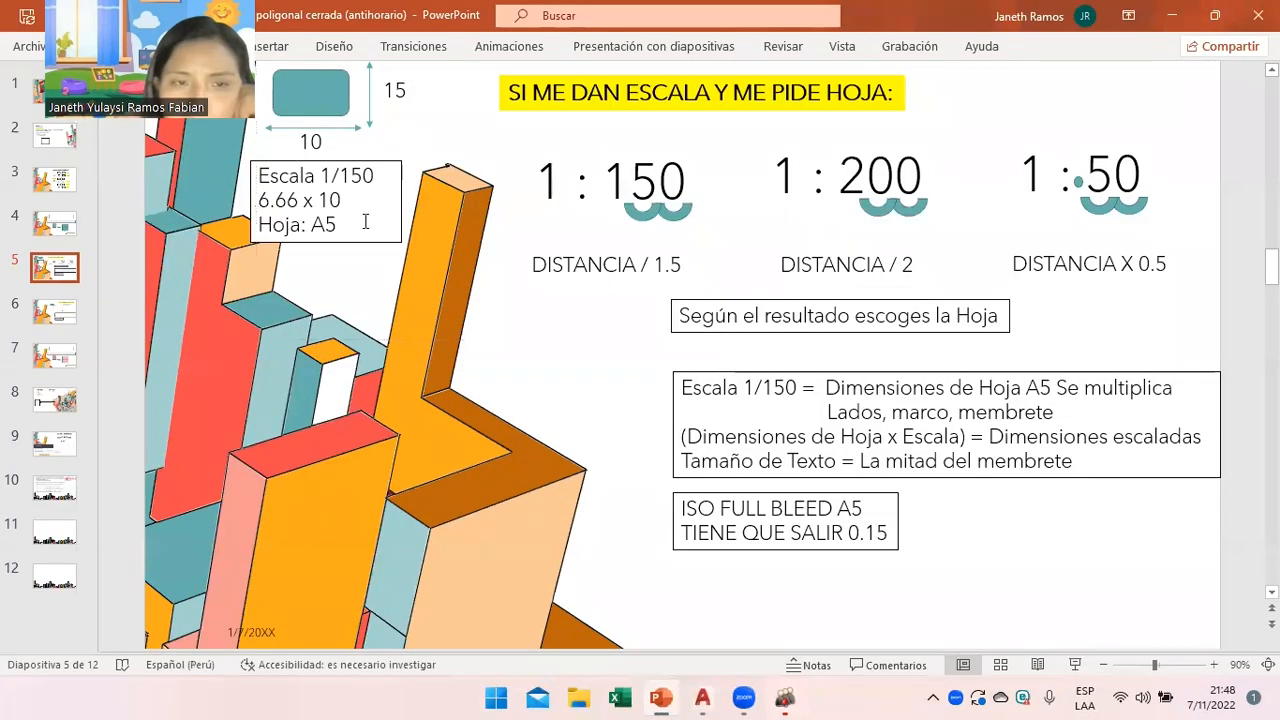
pyautogui.click(42, 314)
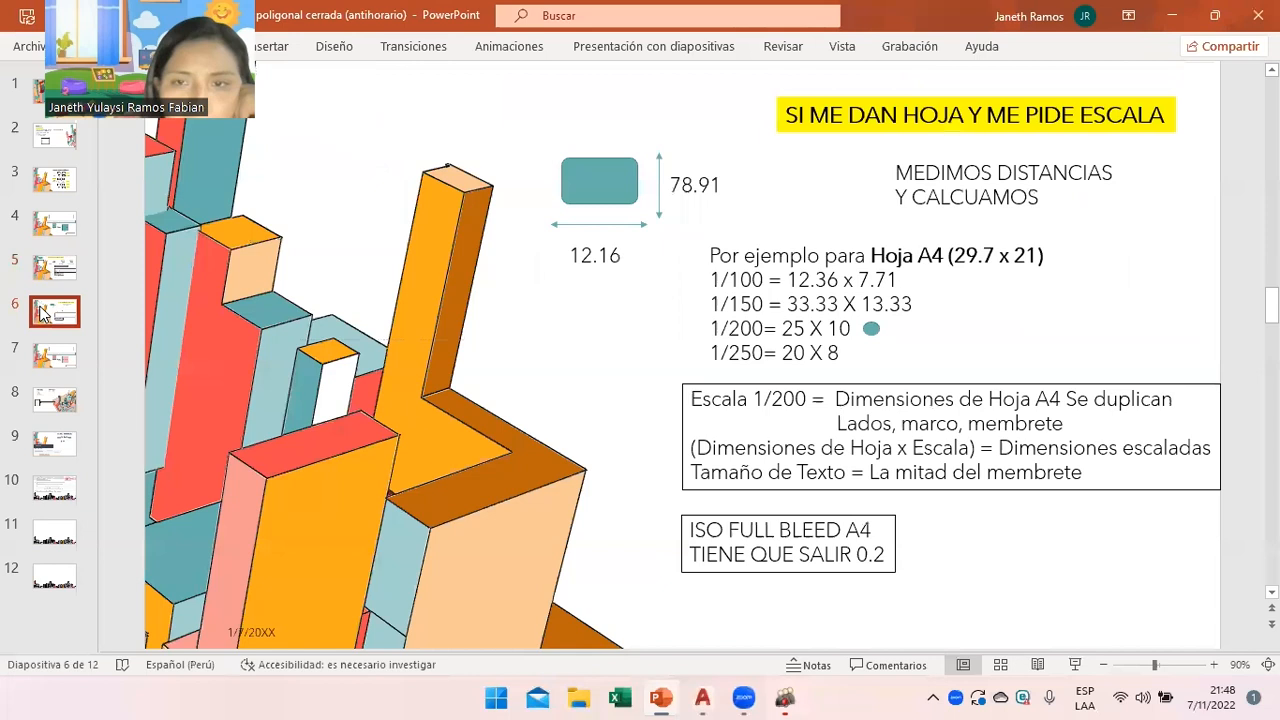
pyautogui.click(987, 106)
pyautogui.click(990, 204)
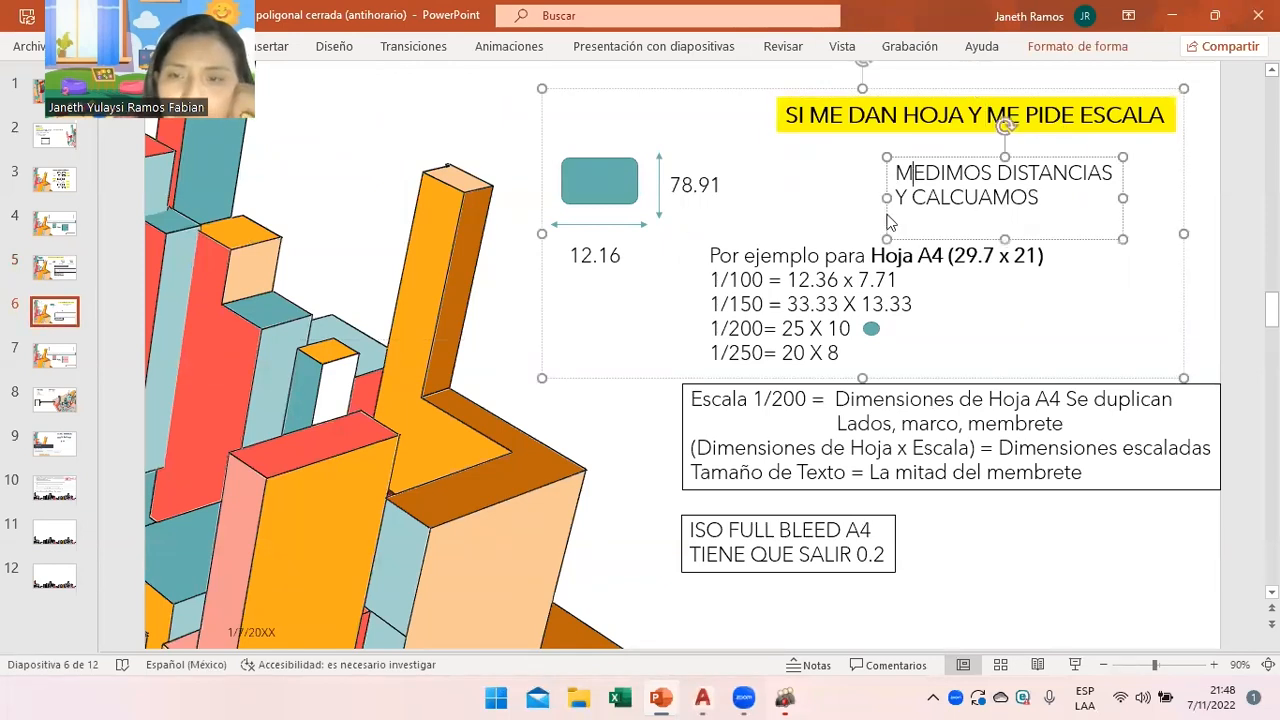
pyautogui.click(673, 240)
pyautogui.click(814, 322)
pyautogui.click(801, 346)
pyautogui.click(832, 378)
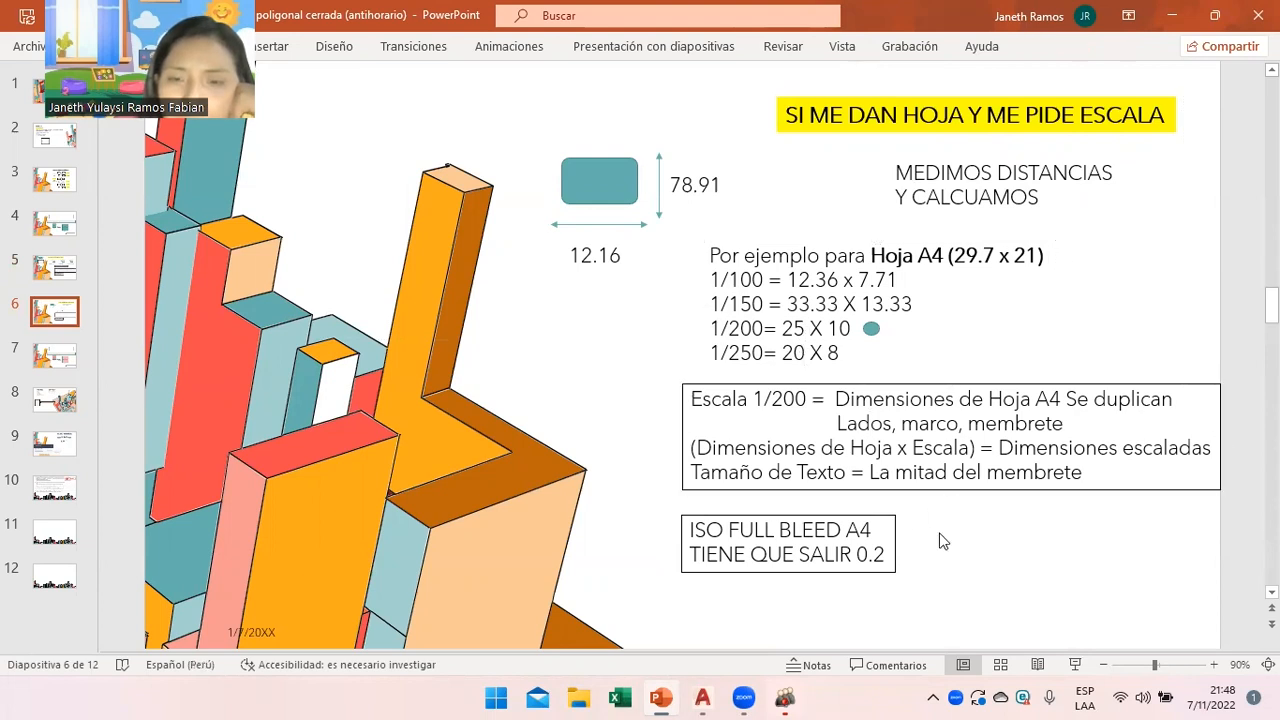
# Highlight the Dimensiones and Escala notes and the Hoja x Escala formula, then return to AutoCAD.
pyautogui.click(837, 400)
pyautogui.moveTo(837, 400); pyautogui.dragTo(1080, 420)
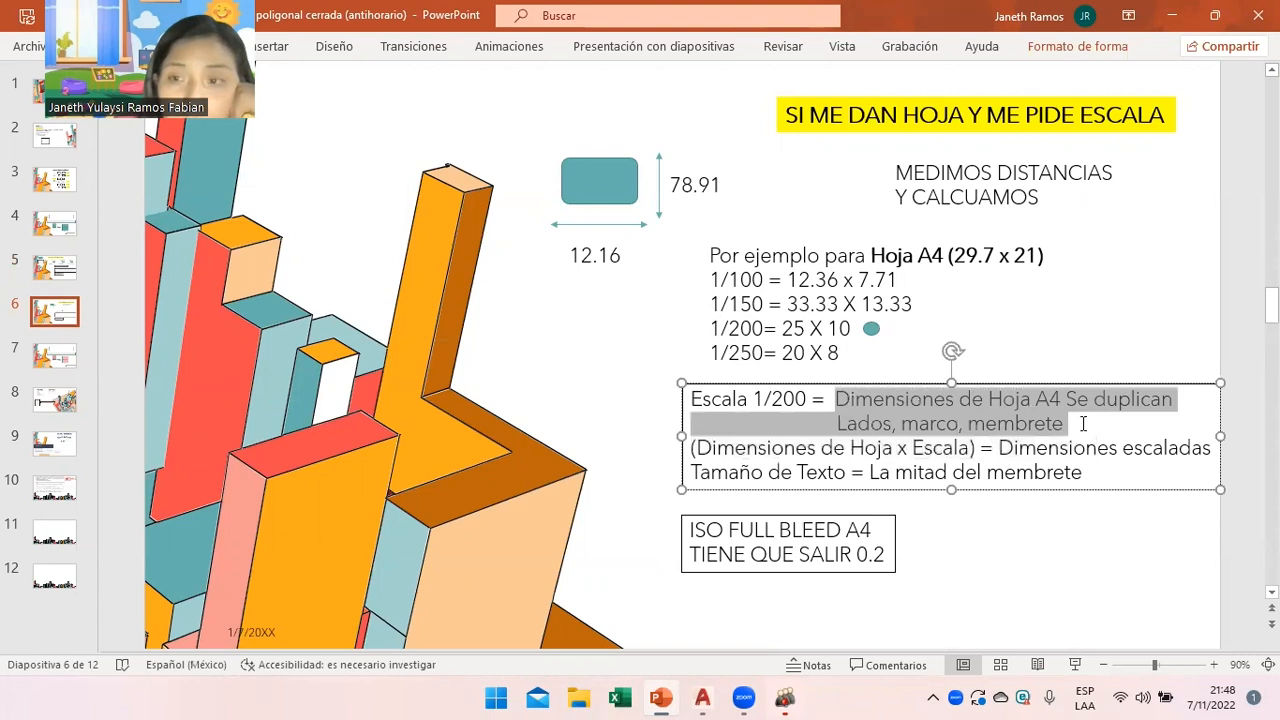
pyautogui.click(1046, 472)
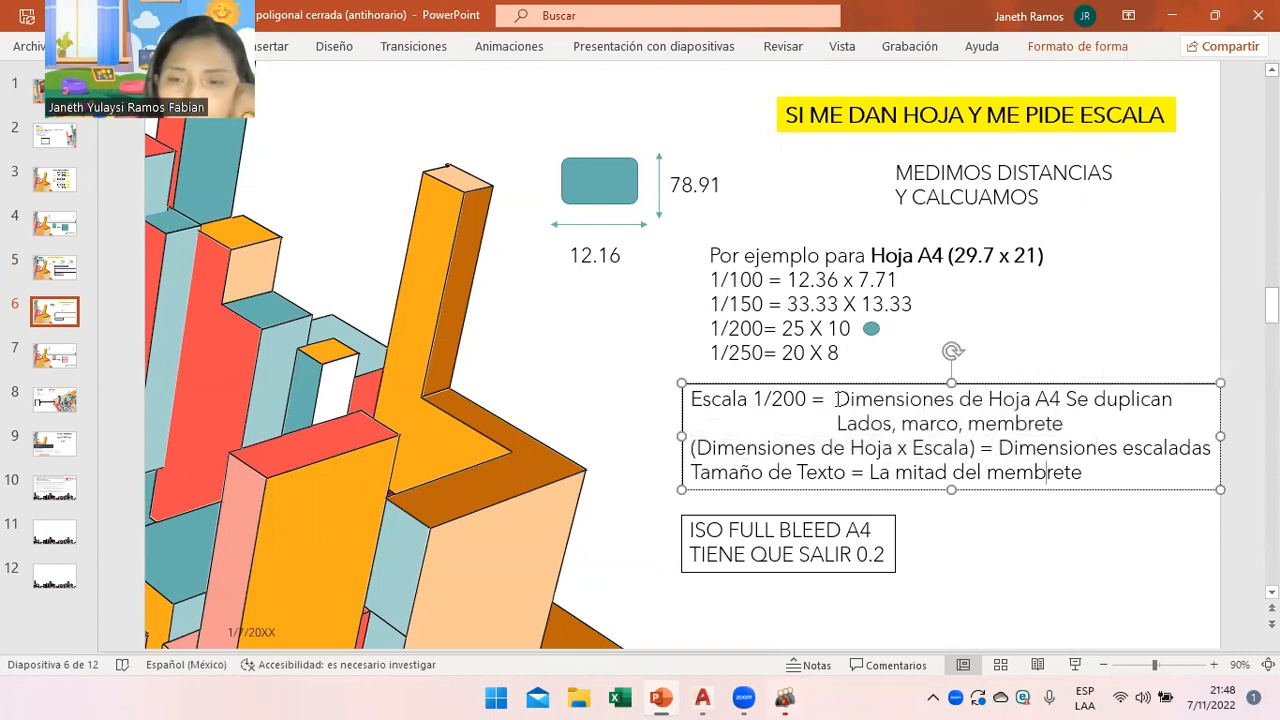
pyautogui.moveTo(693, 399); pyautogui.dragTo(1068, 430)
pyautogui.click(1070, 467)
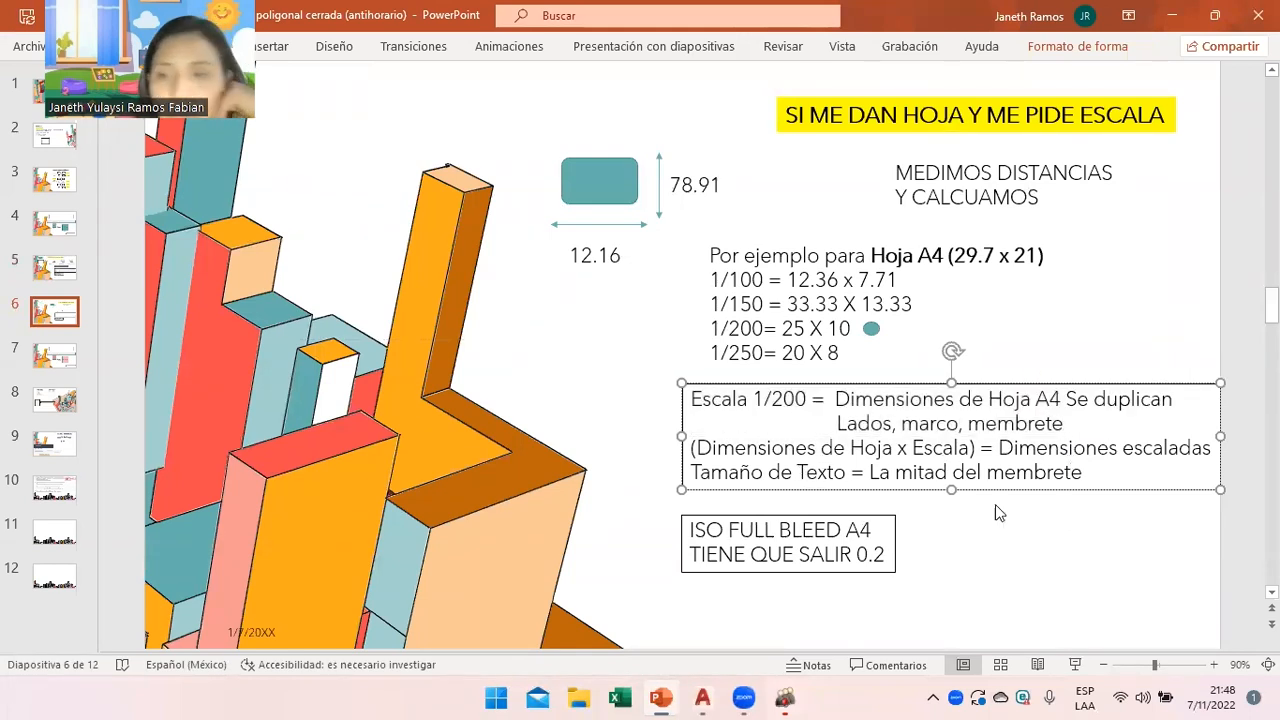
pyautogui.click(920, 528)
pyautogui.moveTo(699, 447); pyautogui.dragTo(968, 448)
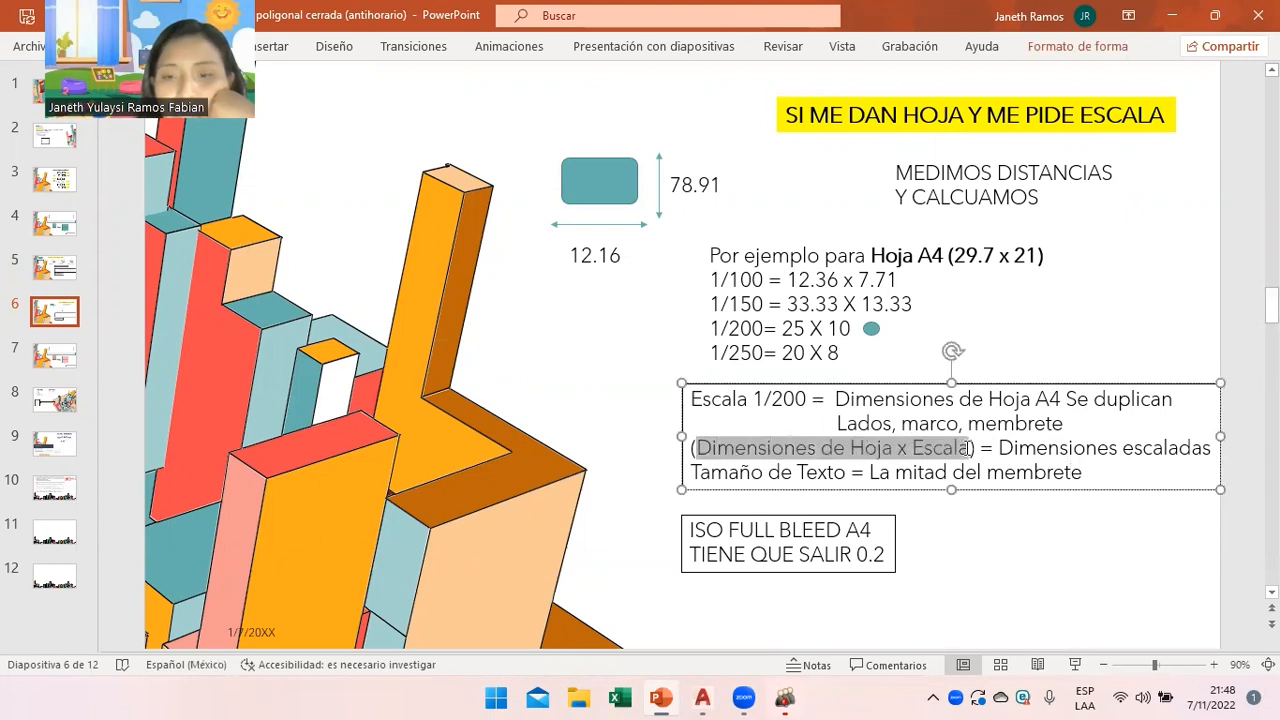
pyautogui.click(700, 697)
pyautogui.click(441, 278)
# Close the text editor and move the scale table up and to the left.
pyautogui.press('Escape')
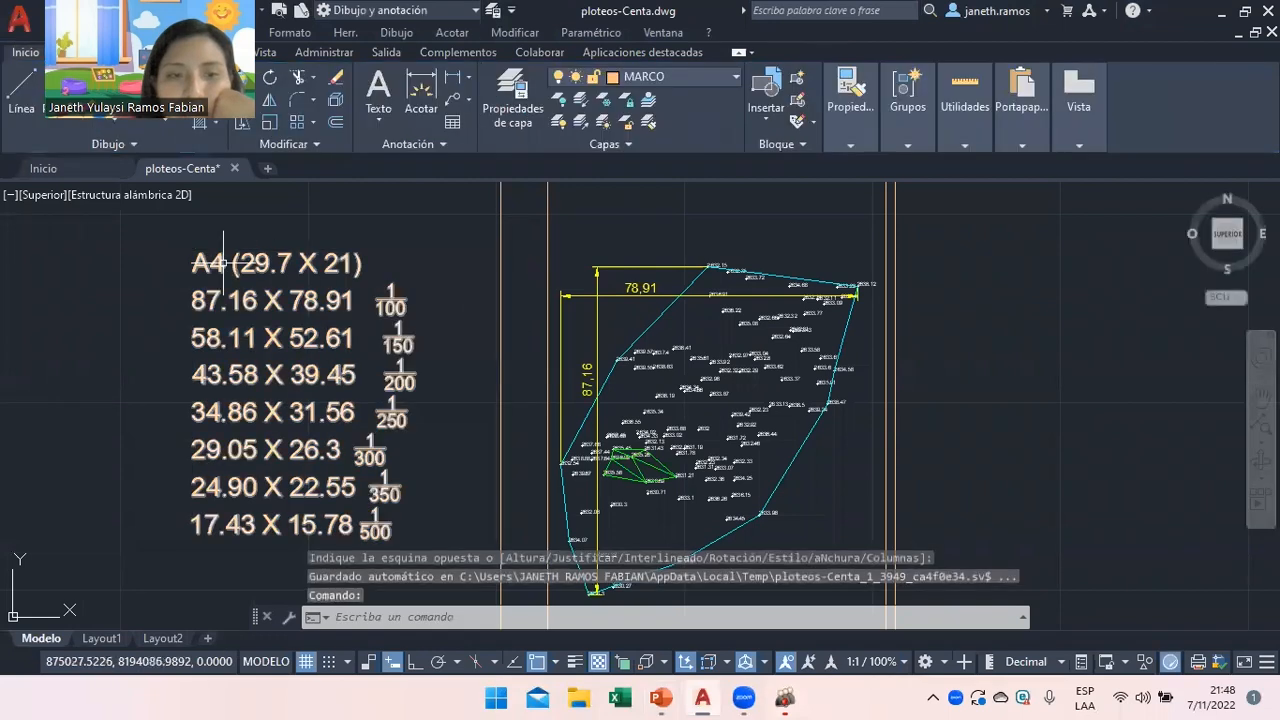
pyautogui.click(220, 300)
pyautogui.click(191, 254)
pyautogui.click(123, 236)
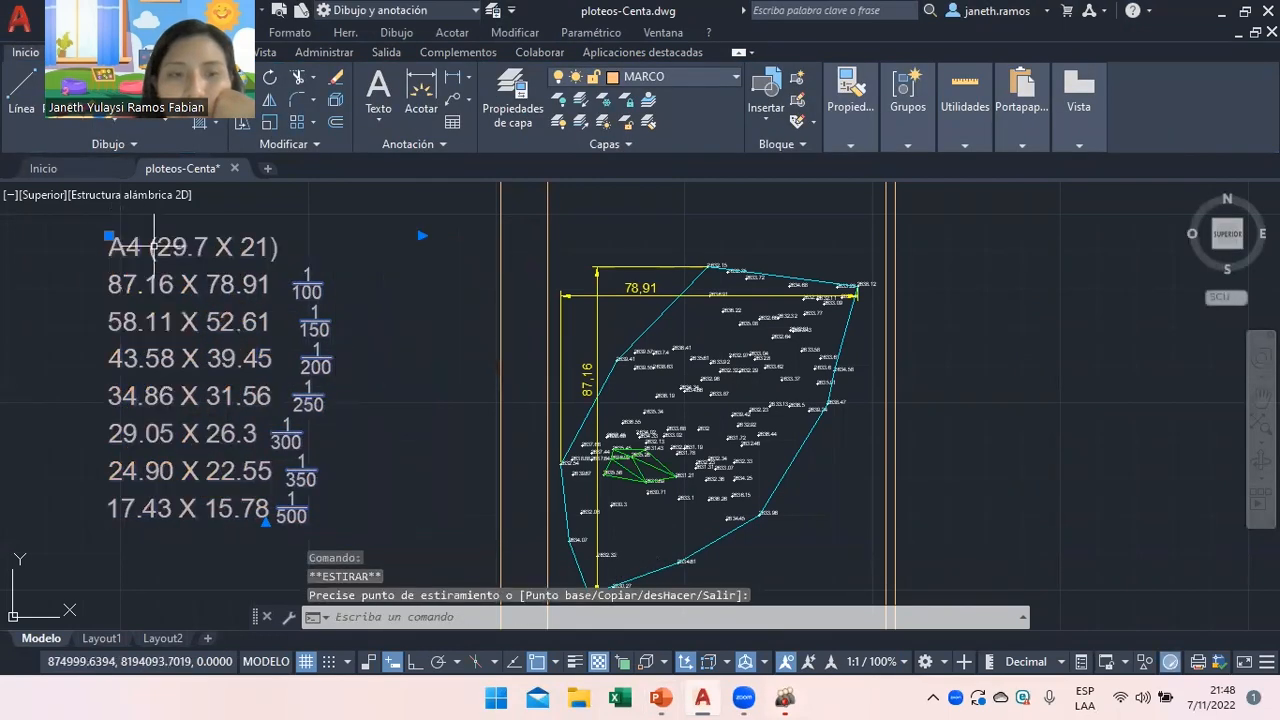
pyautogui.rightClick(414, 351)
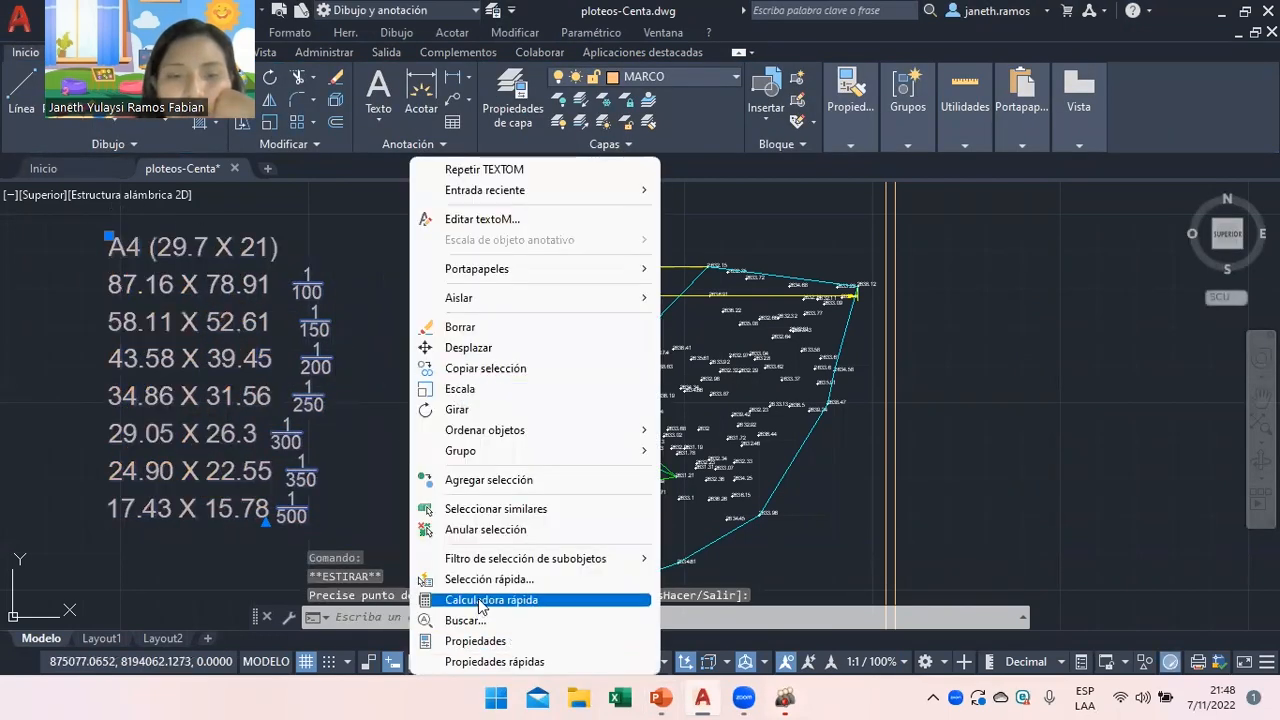
pyautogui.click(485, 529)
# Start a new multiline text note with ENTORNO as the current layer.
pyautogui.click(377, 90)
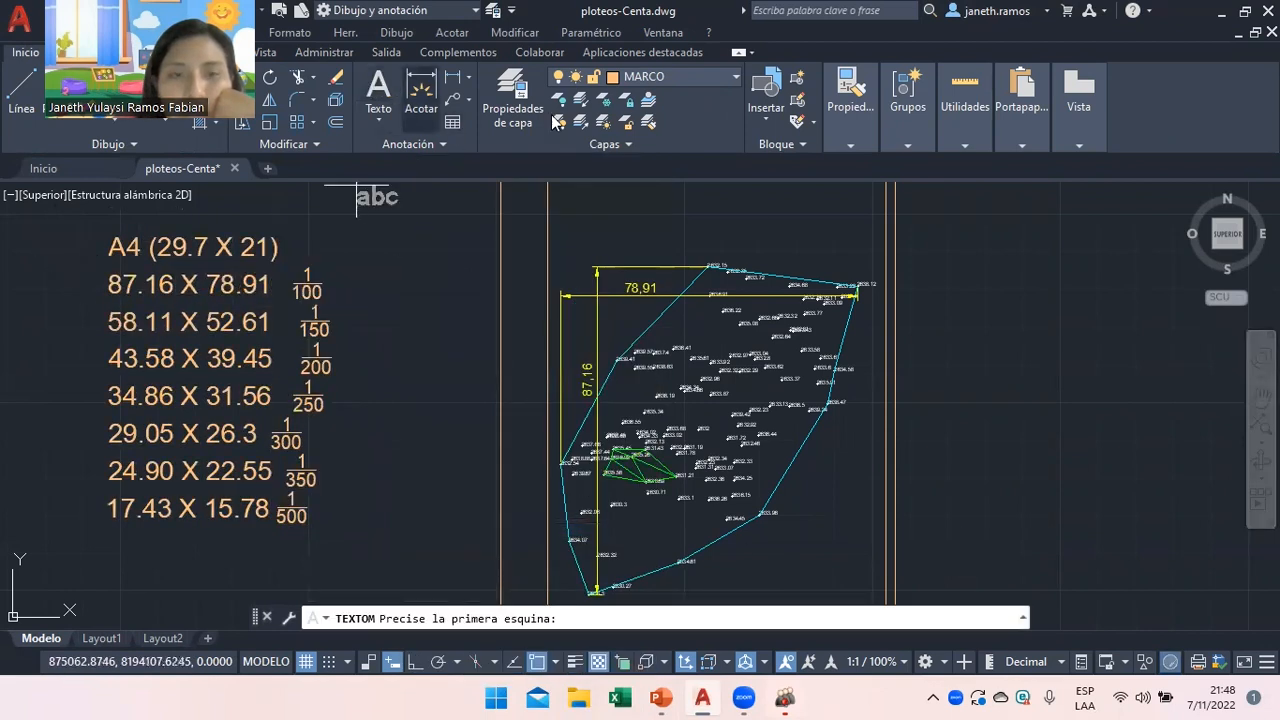
pyautogui.click(675, 80)
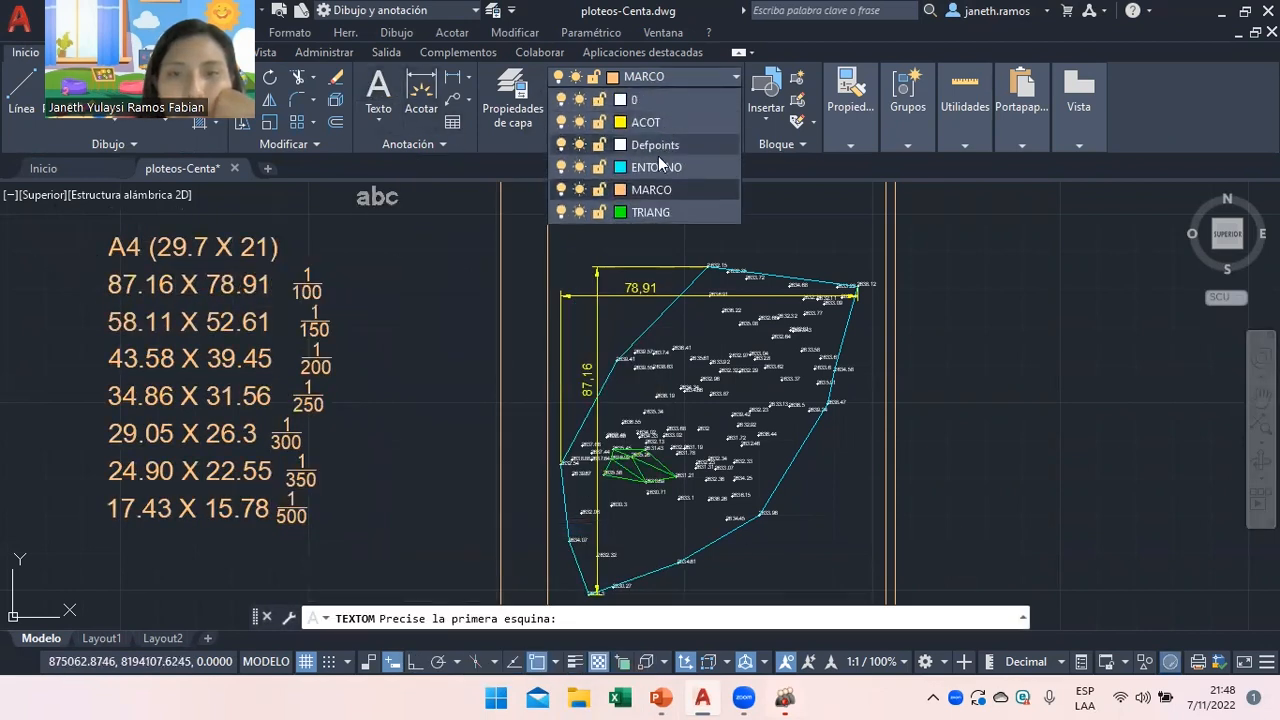
pyautogui.click(652, 149)
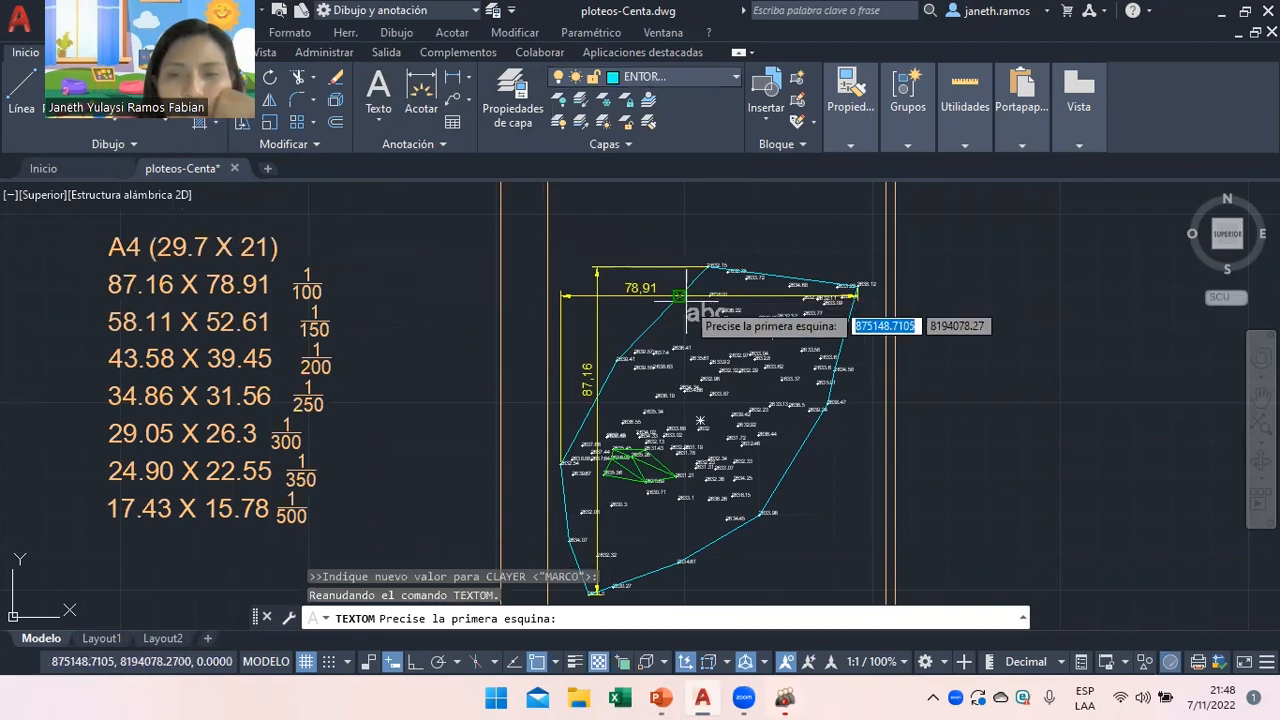
# Place the text box and type the lines 29.7 x 5 = 148.5 and 21 x 5 = 105.
pyautogui.scroll(-2, 700, 300)
pyautogui.click(116, 258)
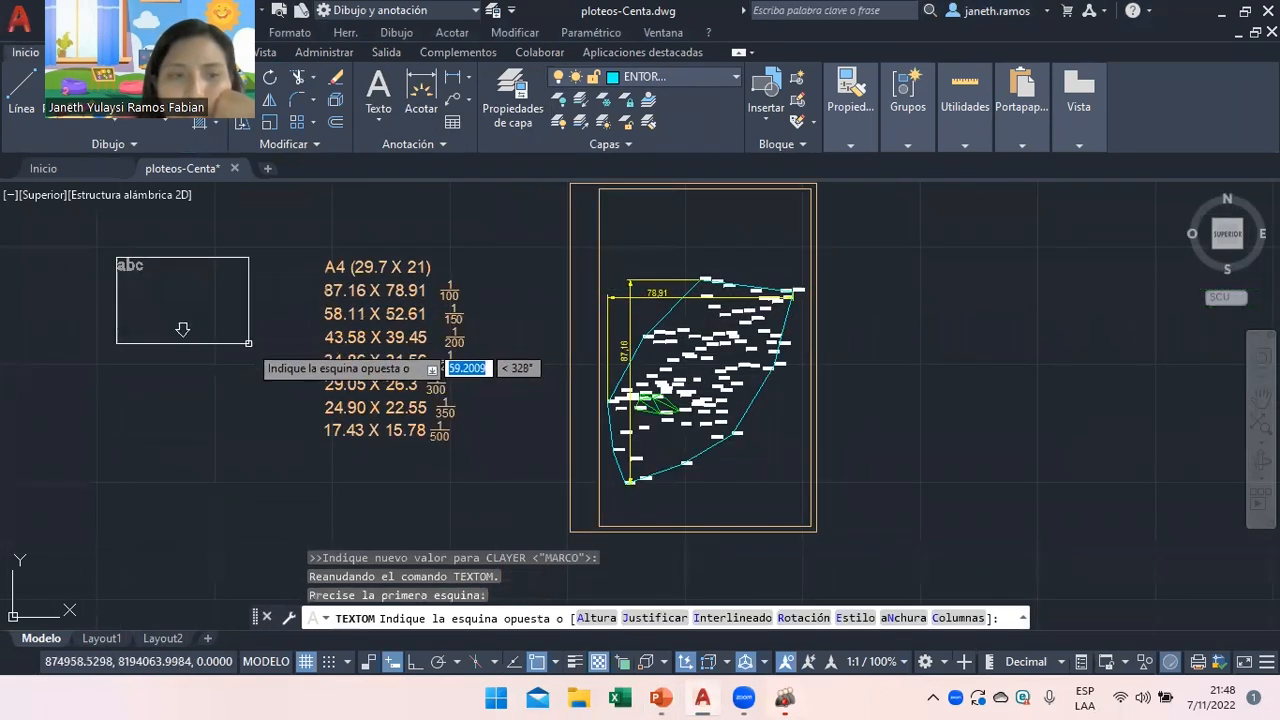
pyautogui.click(268, 350)
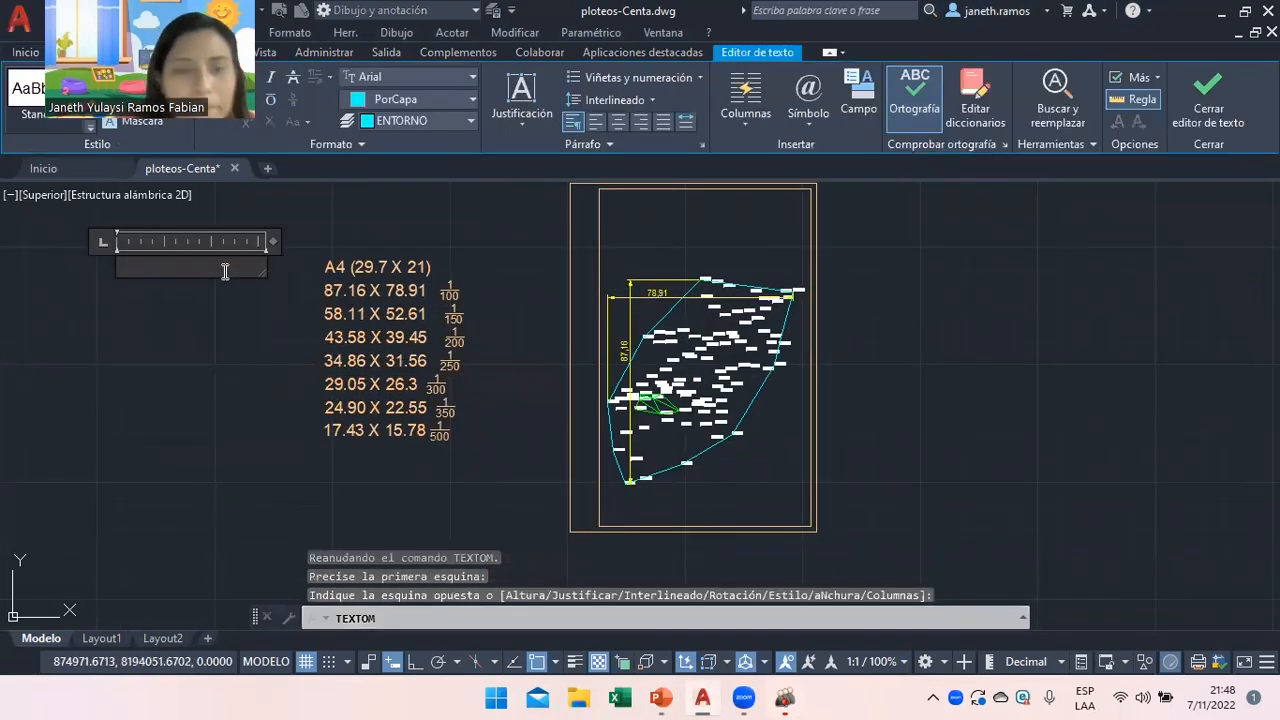
pyautogui.write('29.7')
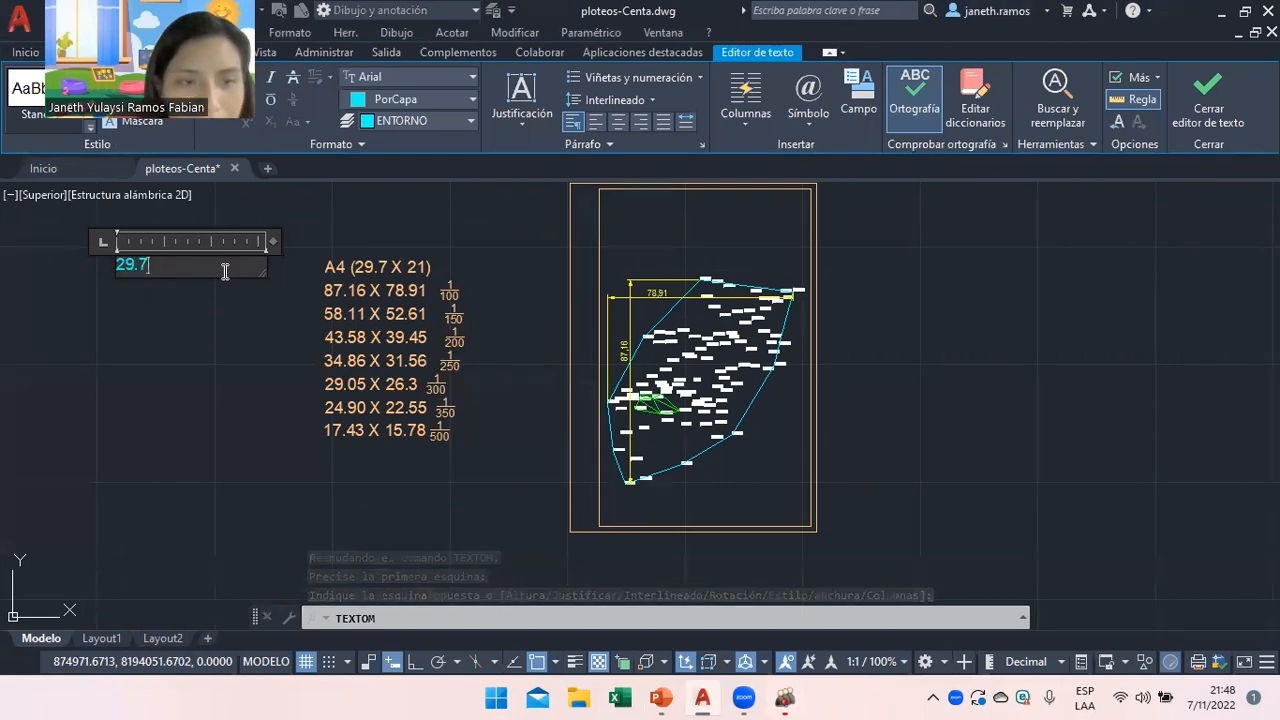
pyautogui.press('Return')
pyautogui.write('21')
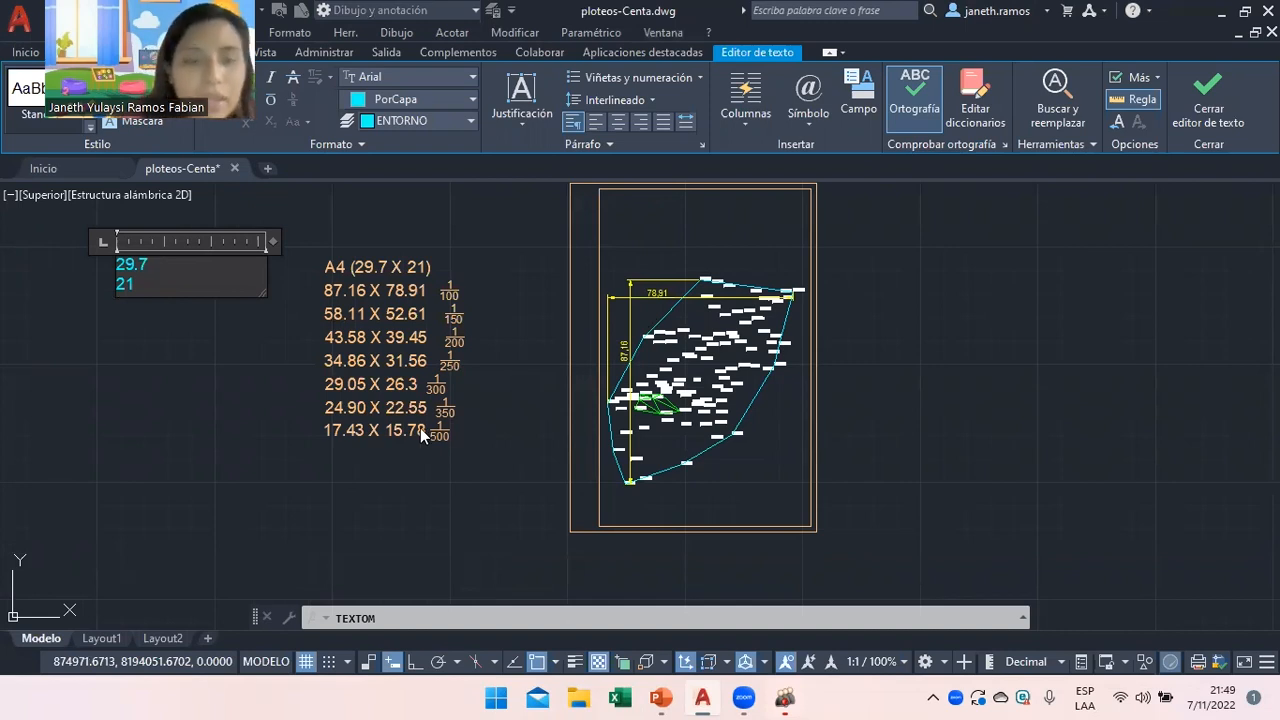
pyautogui.write('x 5')
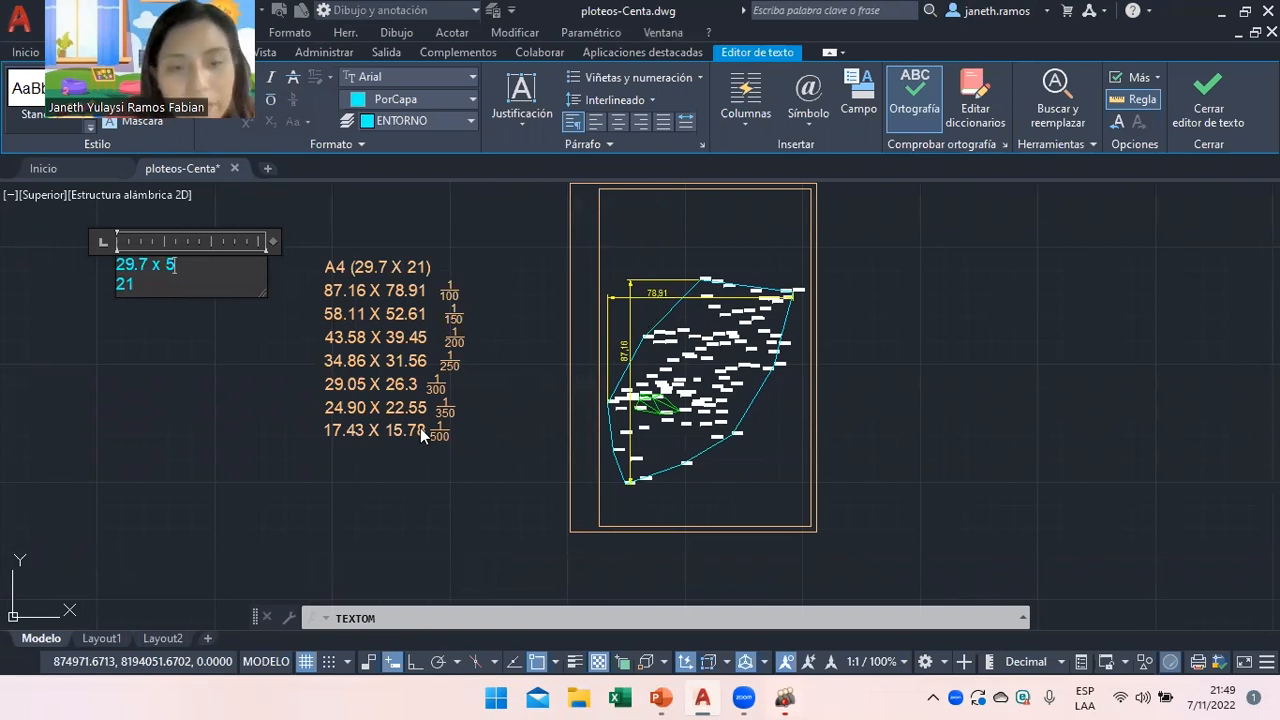
pyautogui.write(' =')
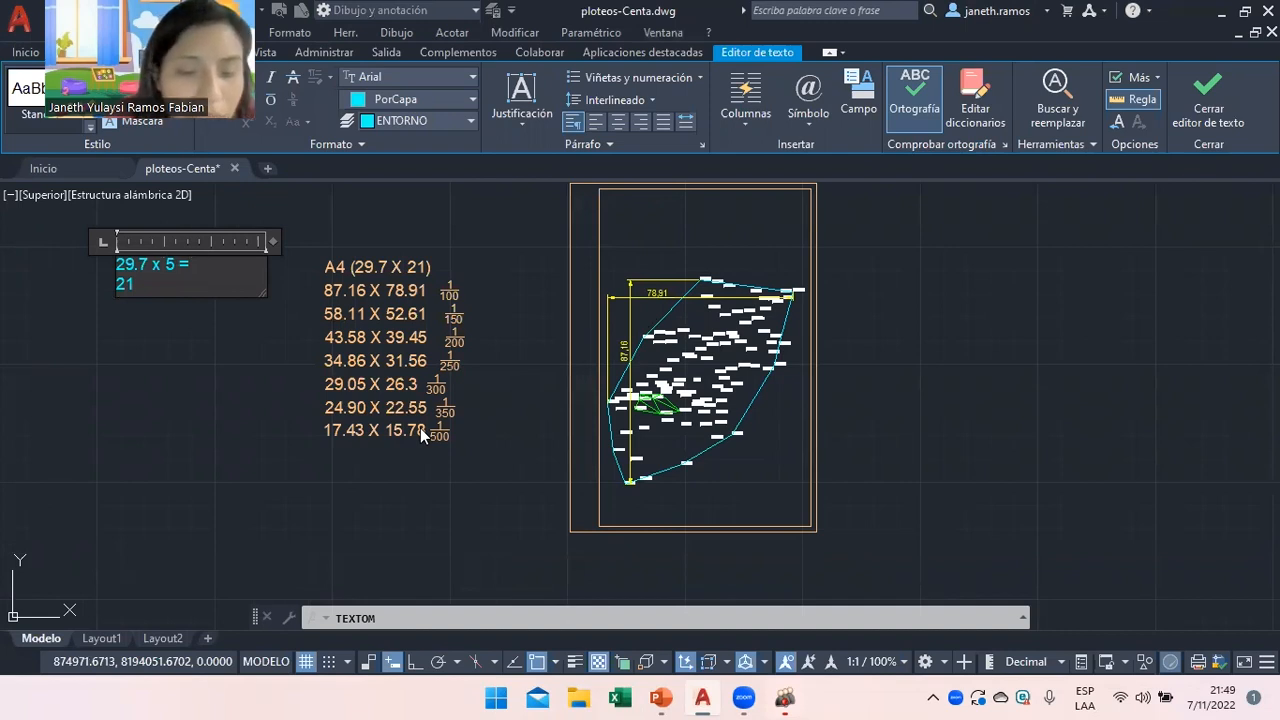
pyautogui.write('148.5 ')
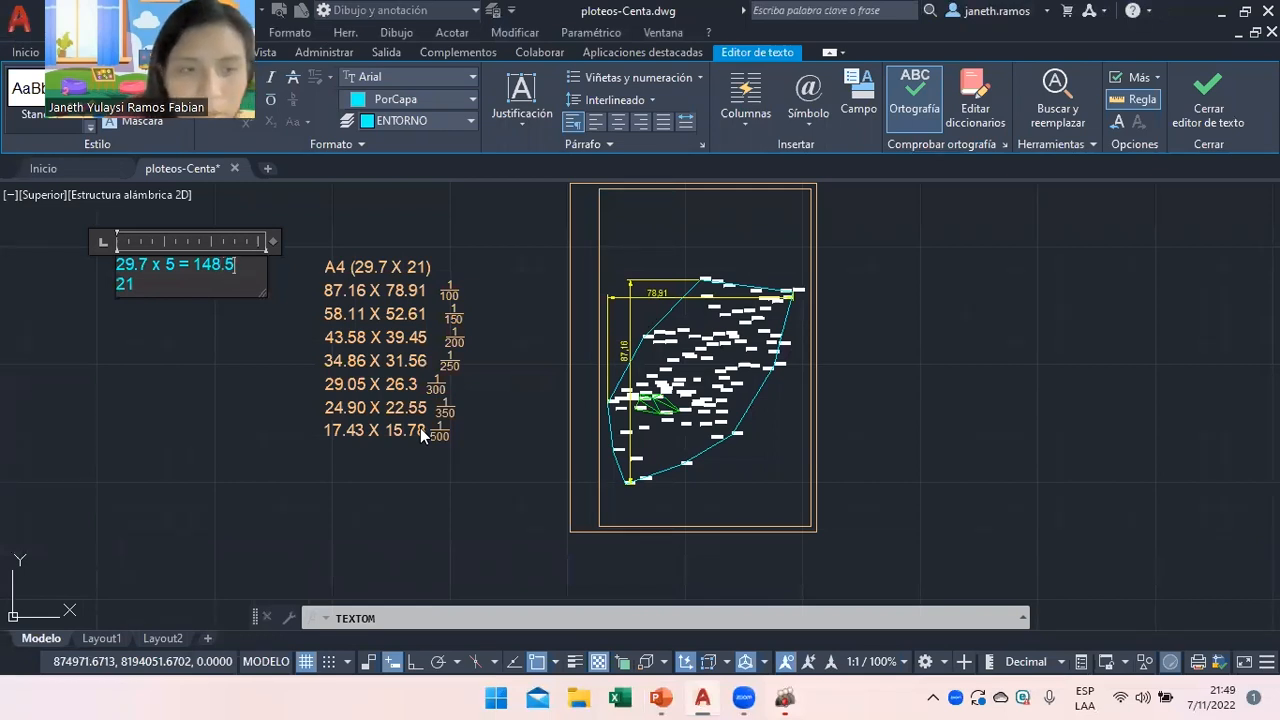
pyautogui.write('21 x 5')
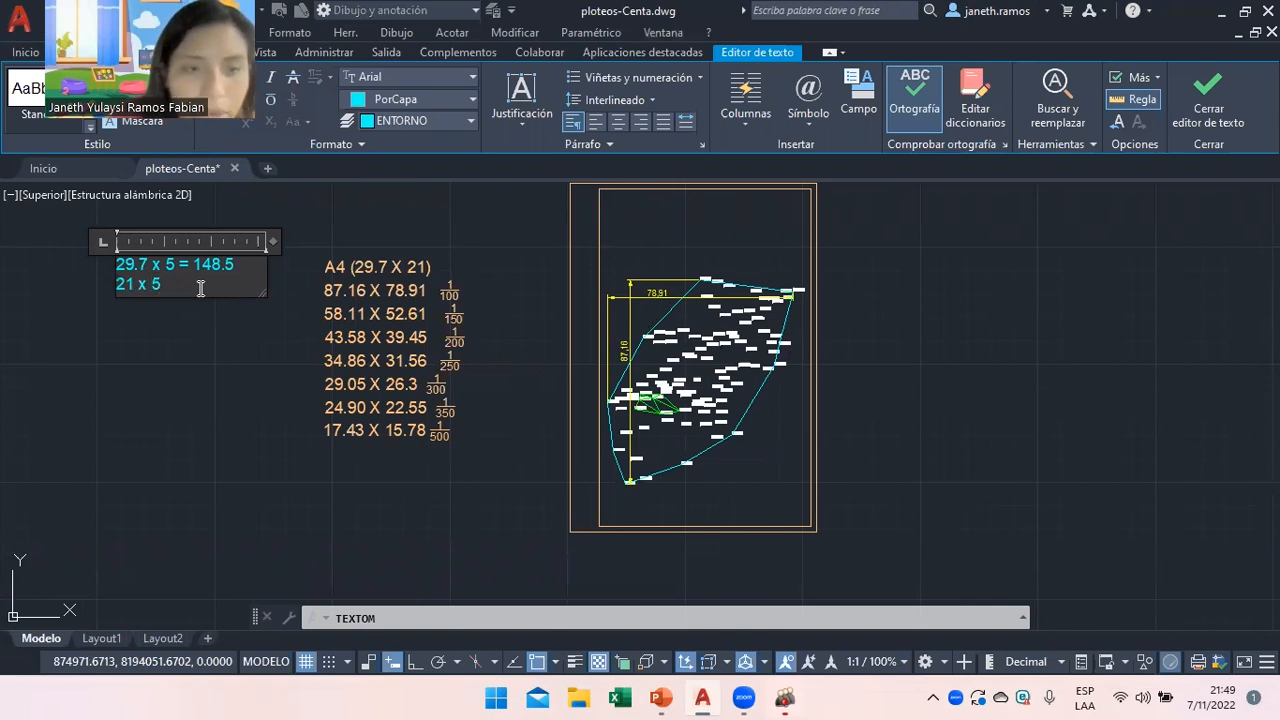
pyautogui.write(' = 105')
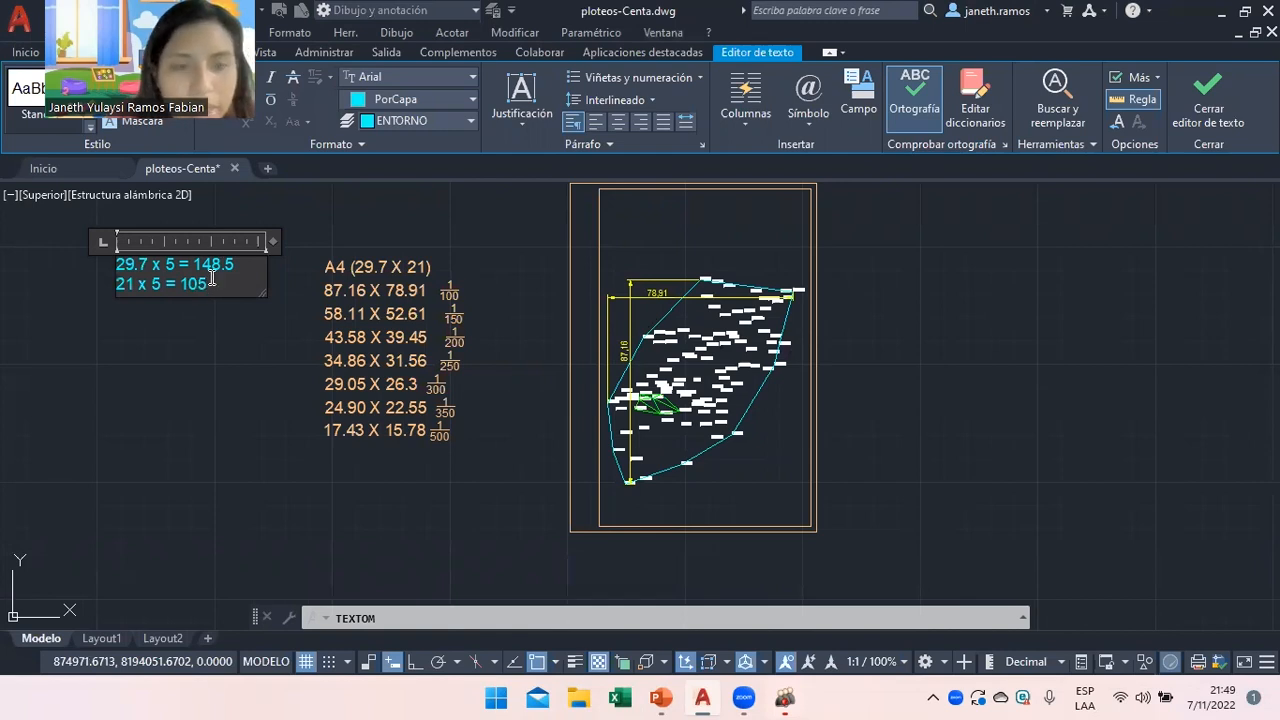
# Add the caption 'A4 a escala' with a 1/500 line below it.
pyautogui.press('Return')
pyautogui.write('A4 a escala')
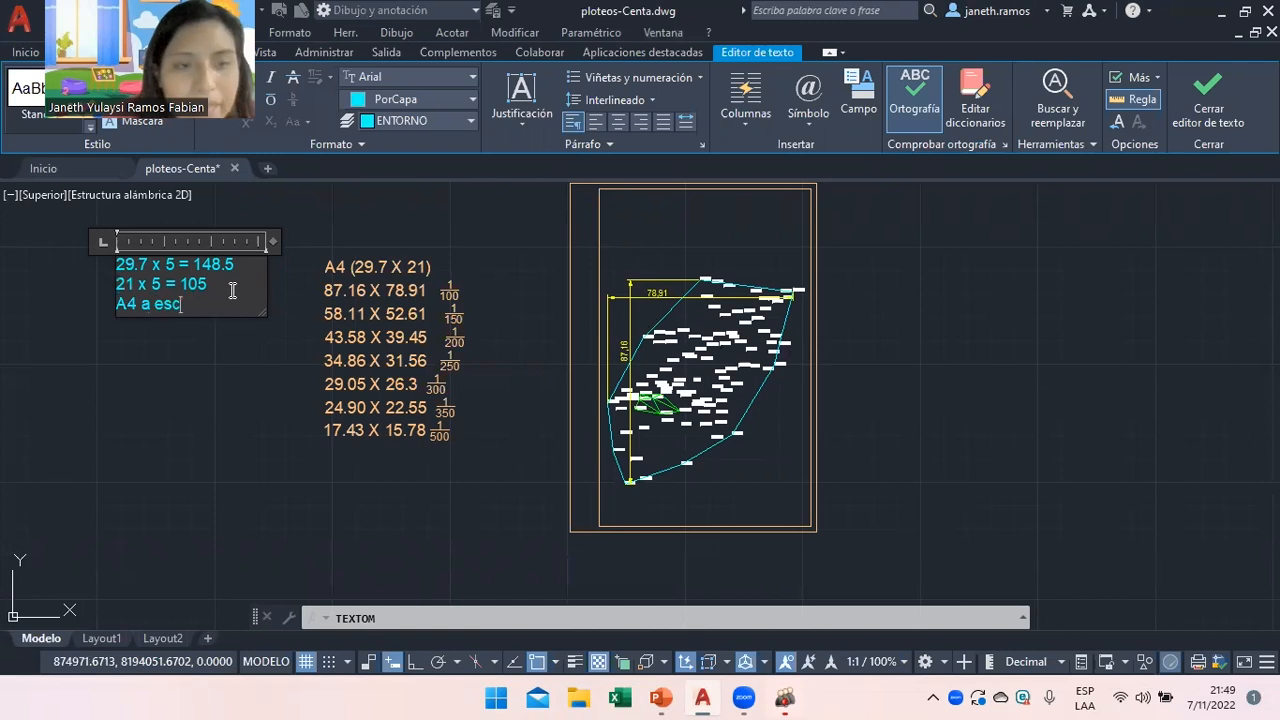
pyautogui.click(165, 266)
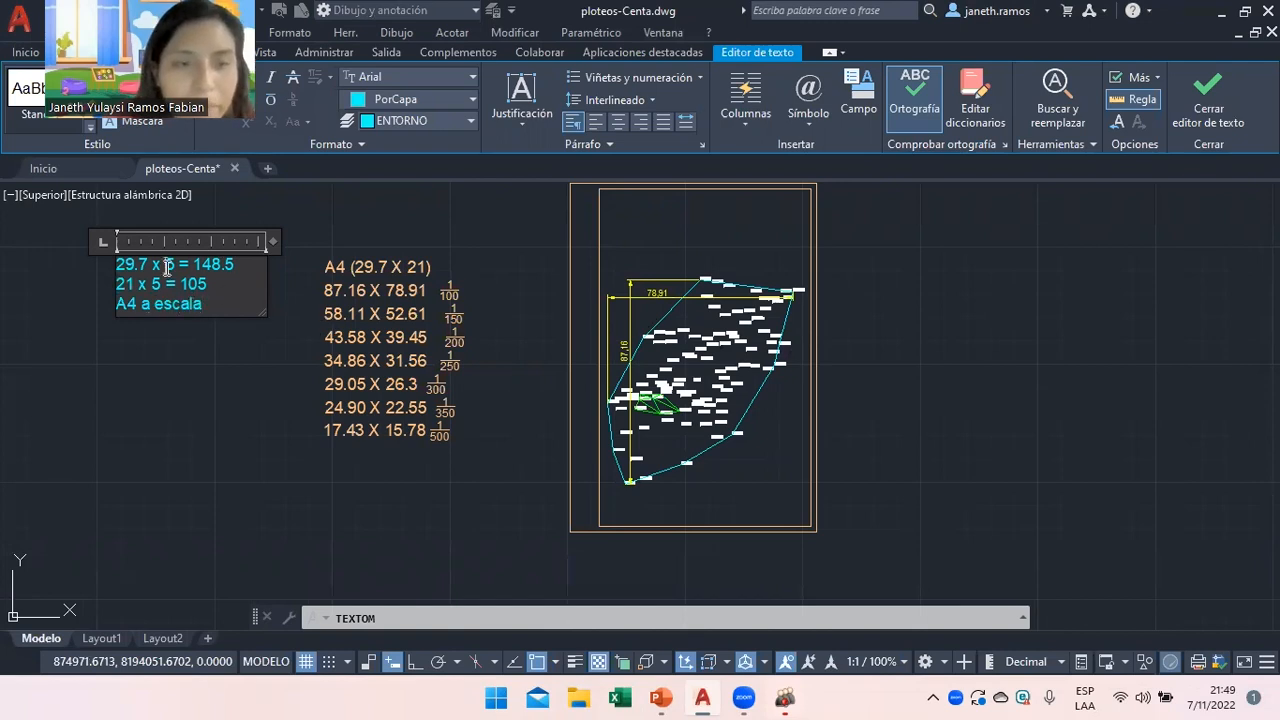
pyautogui.click(228, 307)
pyautogui.press('Return')
pyautogui.write('1/500')
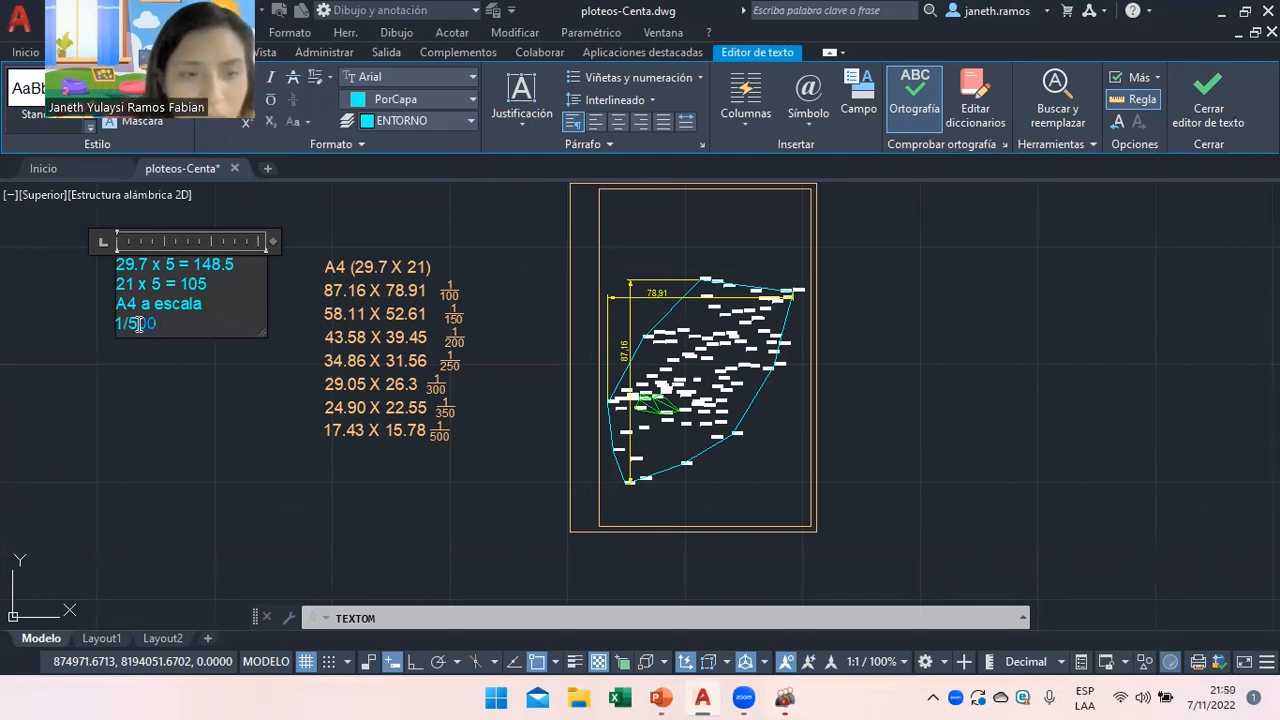
# Close the note editor and delete the old marcoA4 frame around the polygon.
pyautogui.click(223, 375)
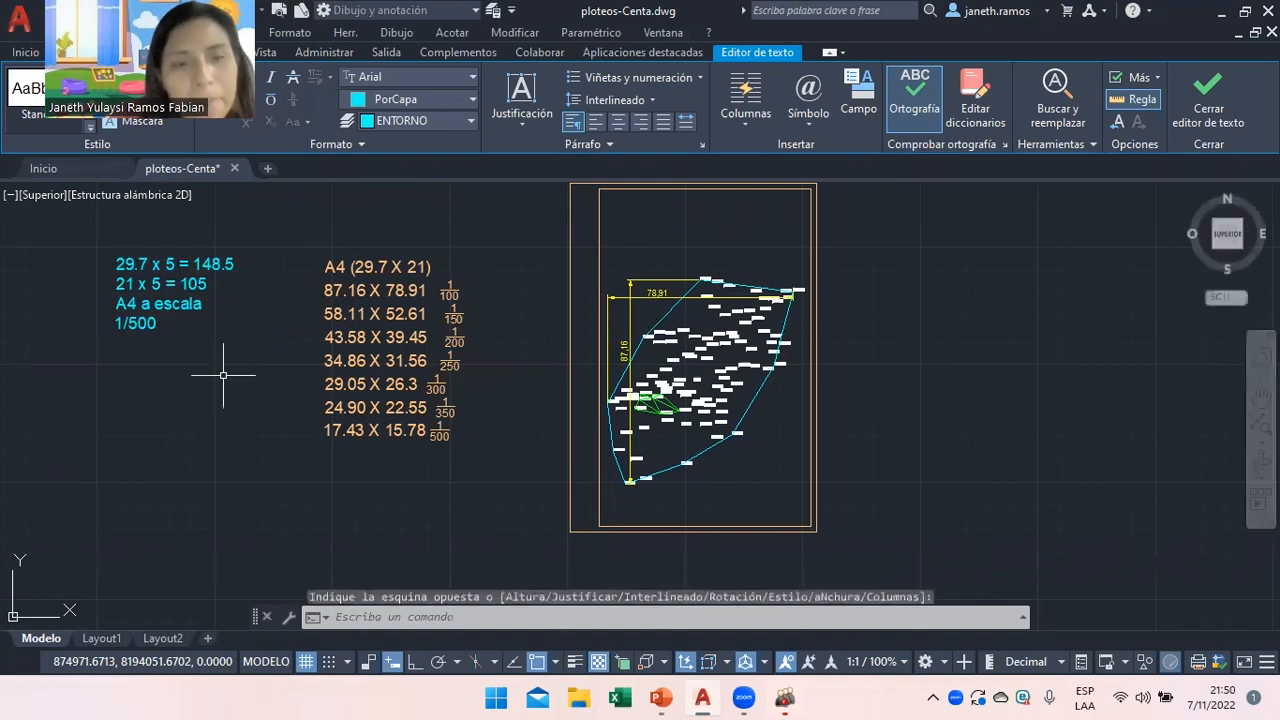
pyautogui.doubleClick(717, 186)
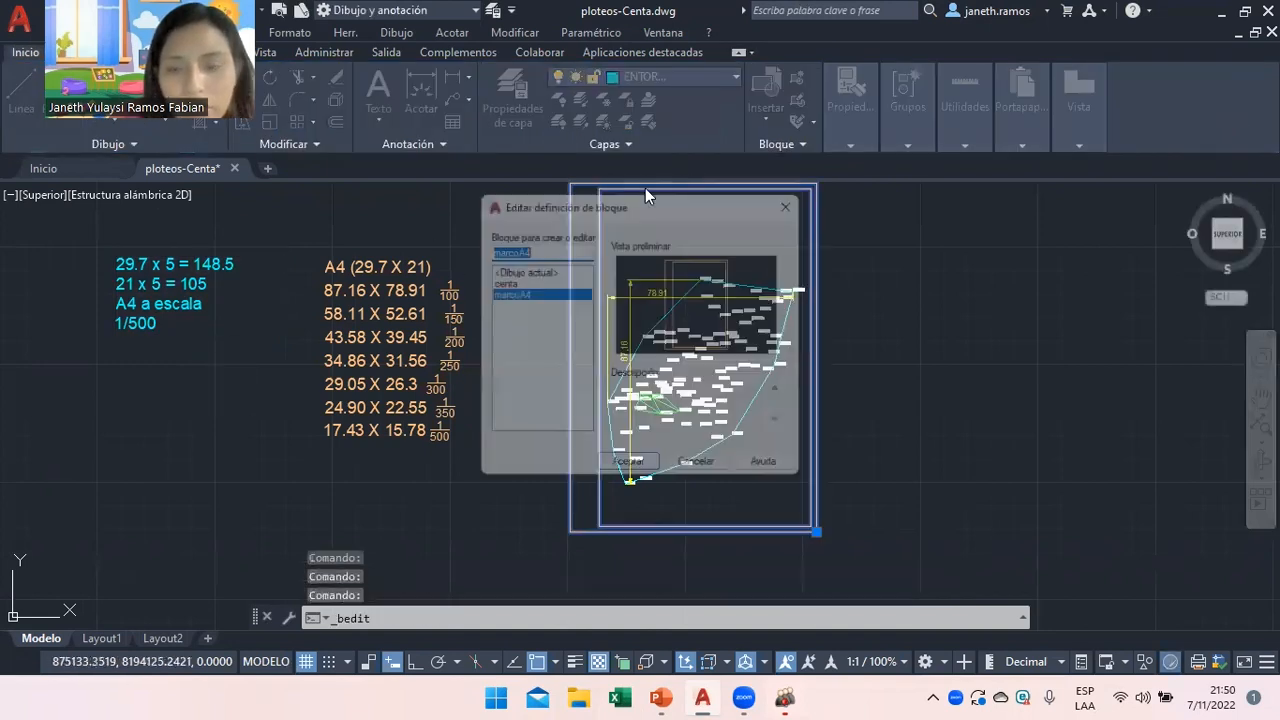
pyautogui.click(703, 473)
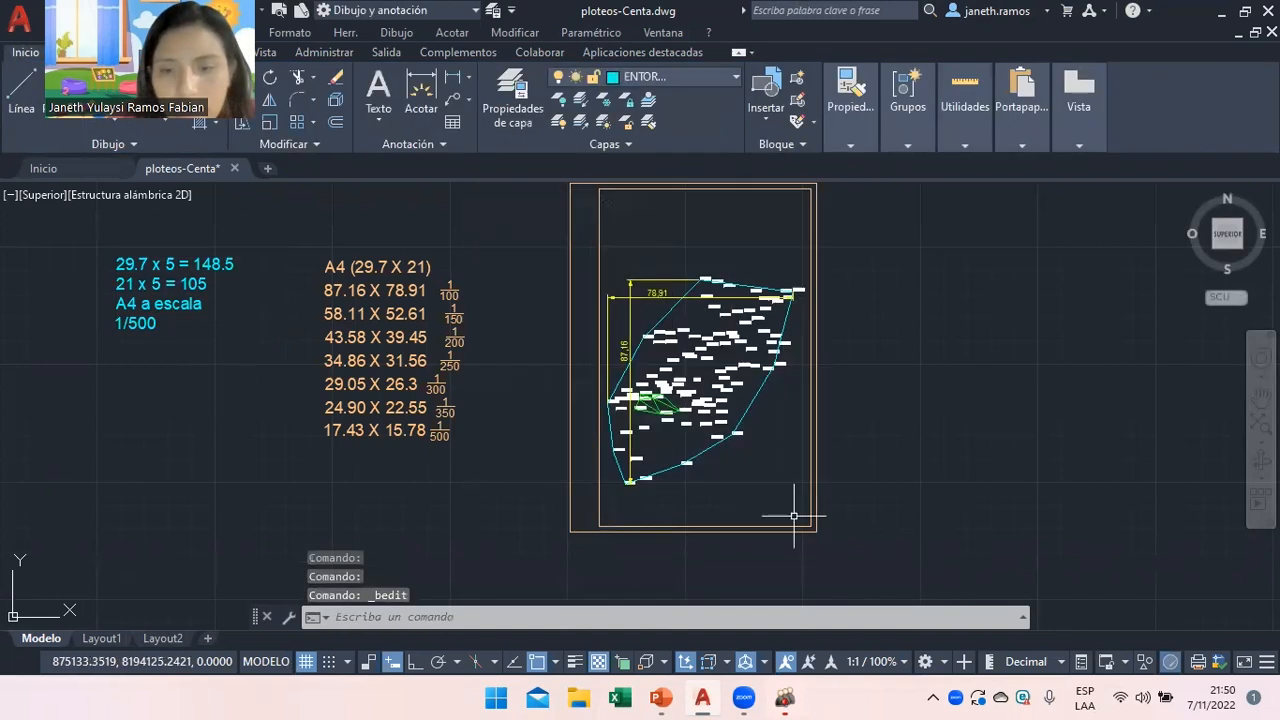
pyautogui.press('Delete')
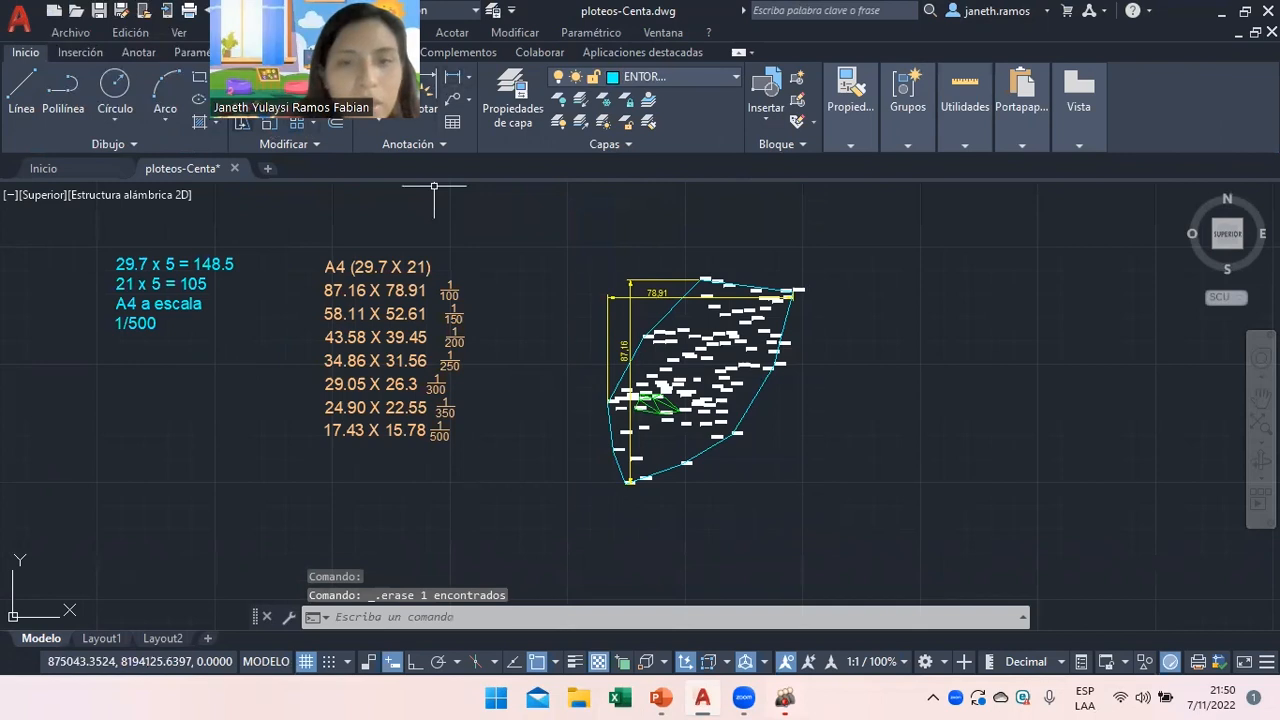
# Draw a 148.5 by 105 rectangle around the survey polygon with RECTANG.
pyautogui.write('rec')
pyautogui.press('Return')
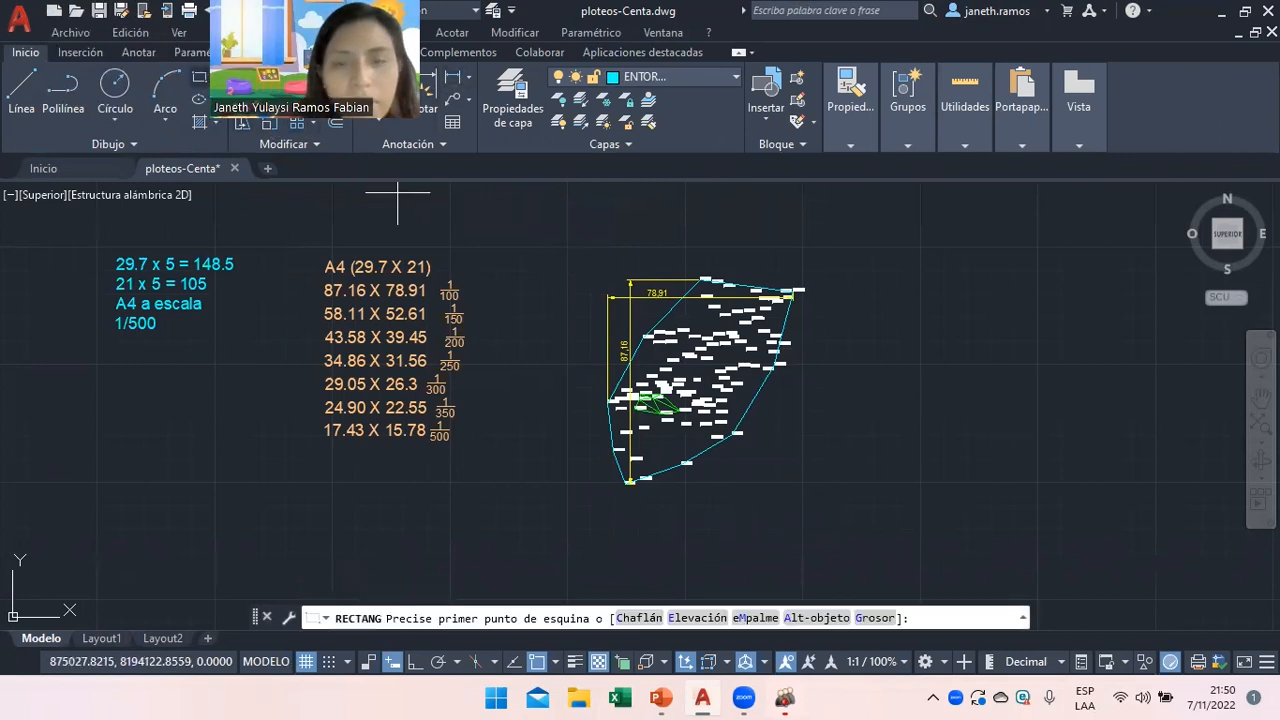
pyautogui.click(556, 235)
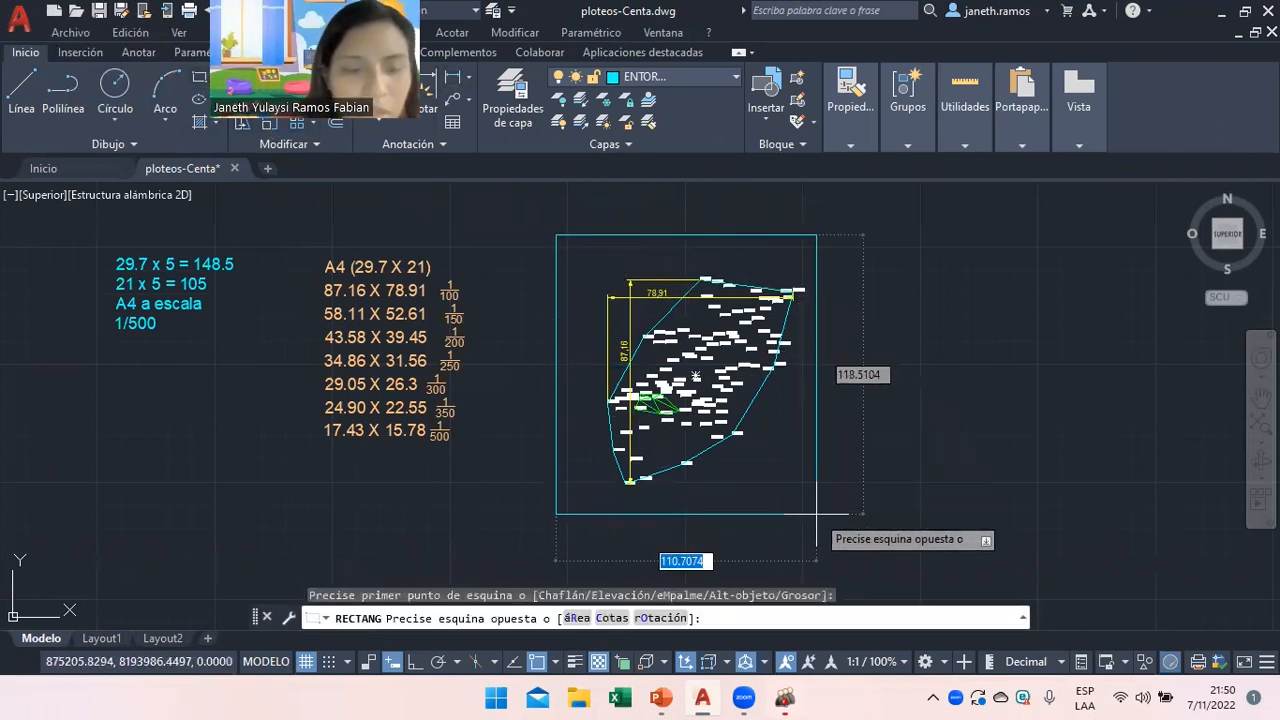
pyautogui.write('148.5')
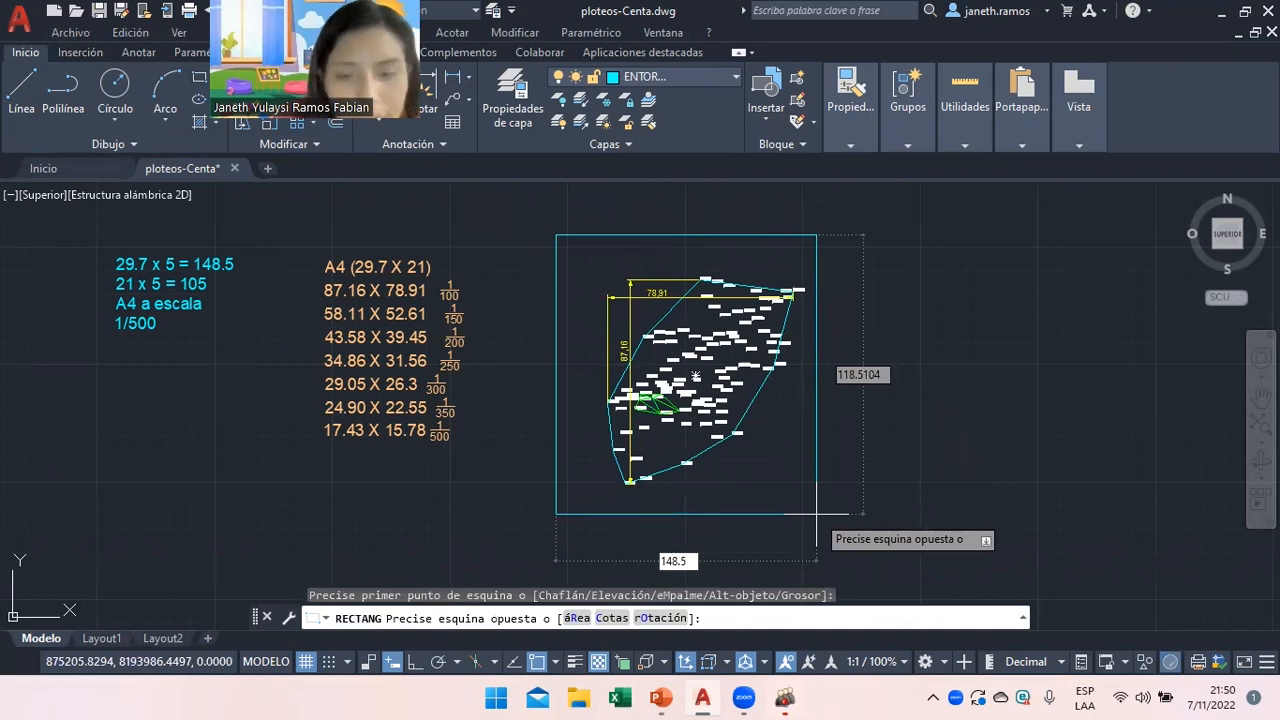
pyautogui.press('Tab')
pyautogui.write('105')
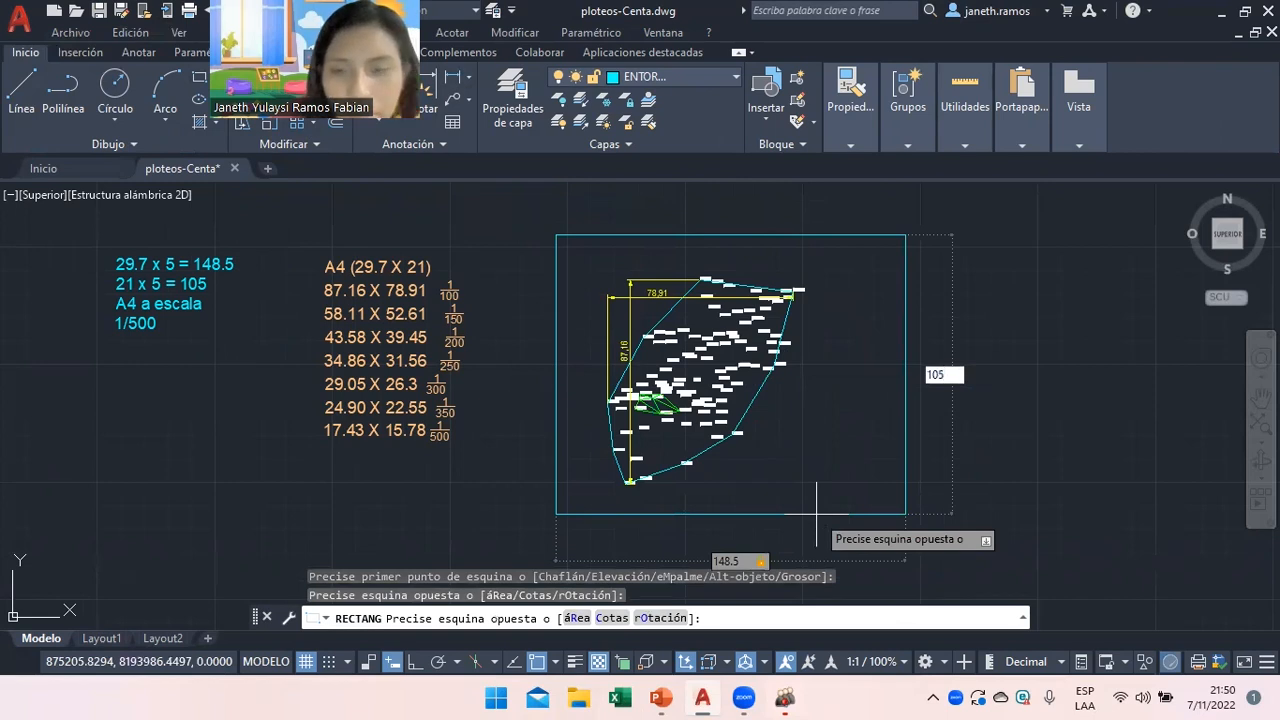
pyautogui.press('Return')
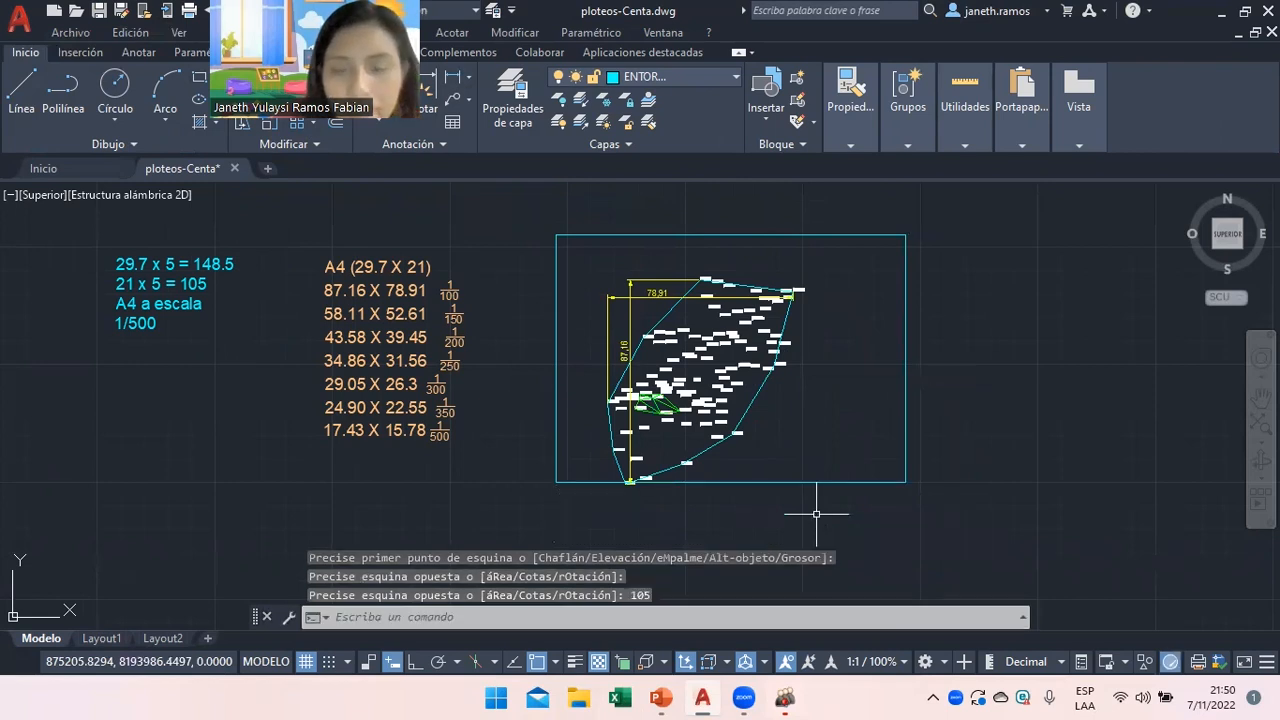
pyautogui.click(676, 234)
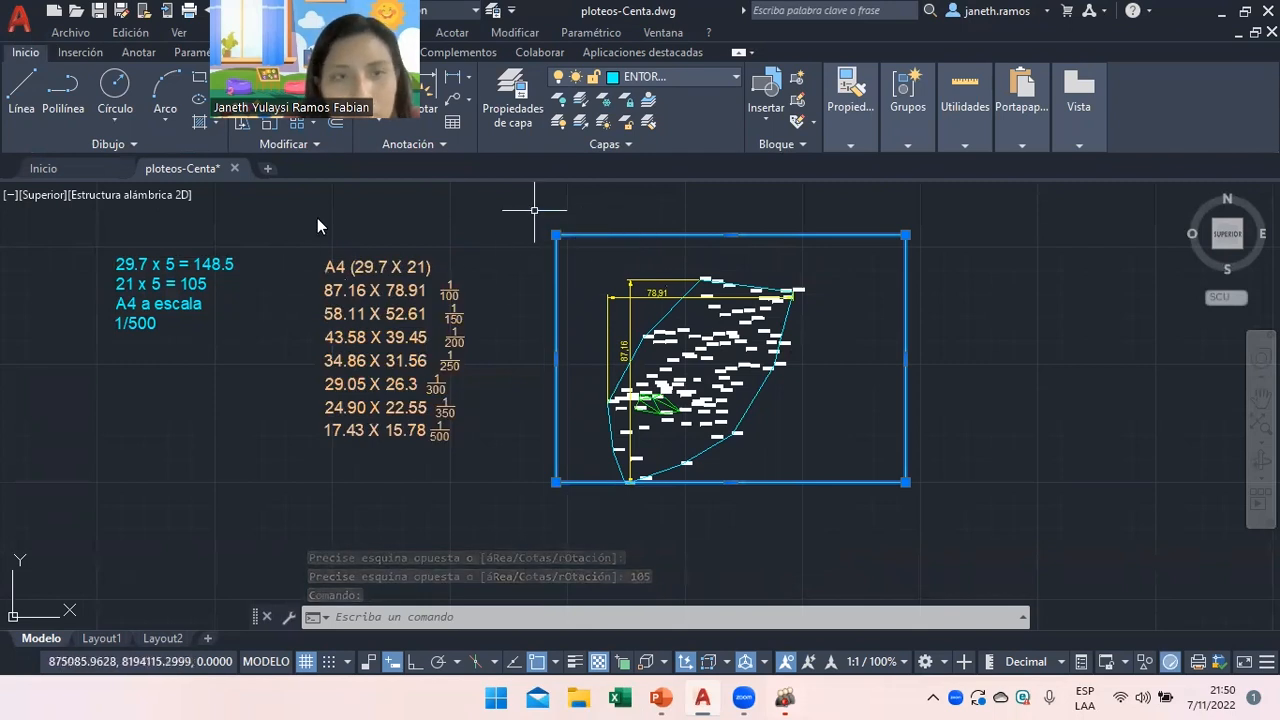
pyautogui.rightClick(537, 266)
pyautogui.click(611, 529)
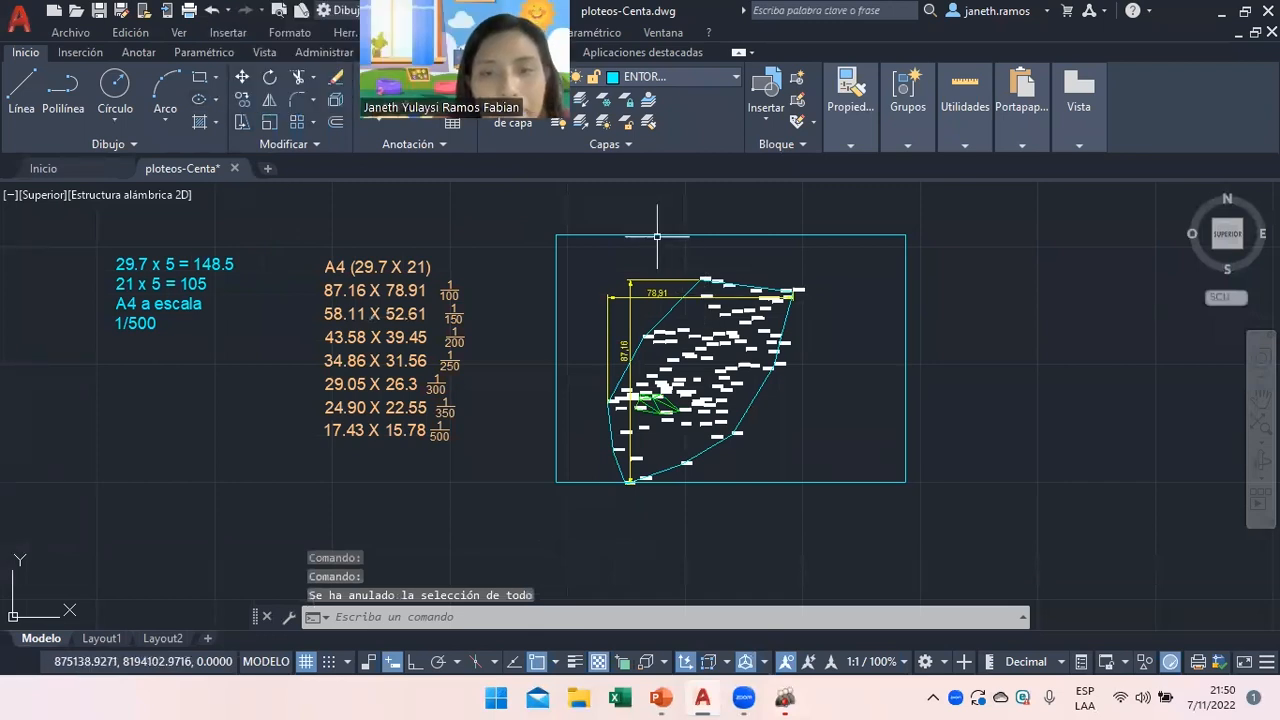
# Move the 148.5 × 105 frame slightly down so the survey polygon sits centred inside it.
pyautogui.click(240, 79)
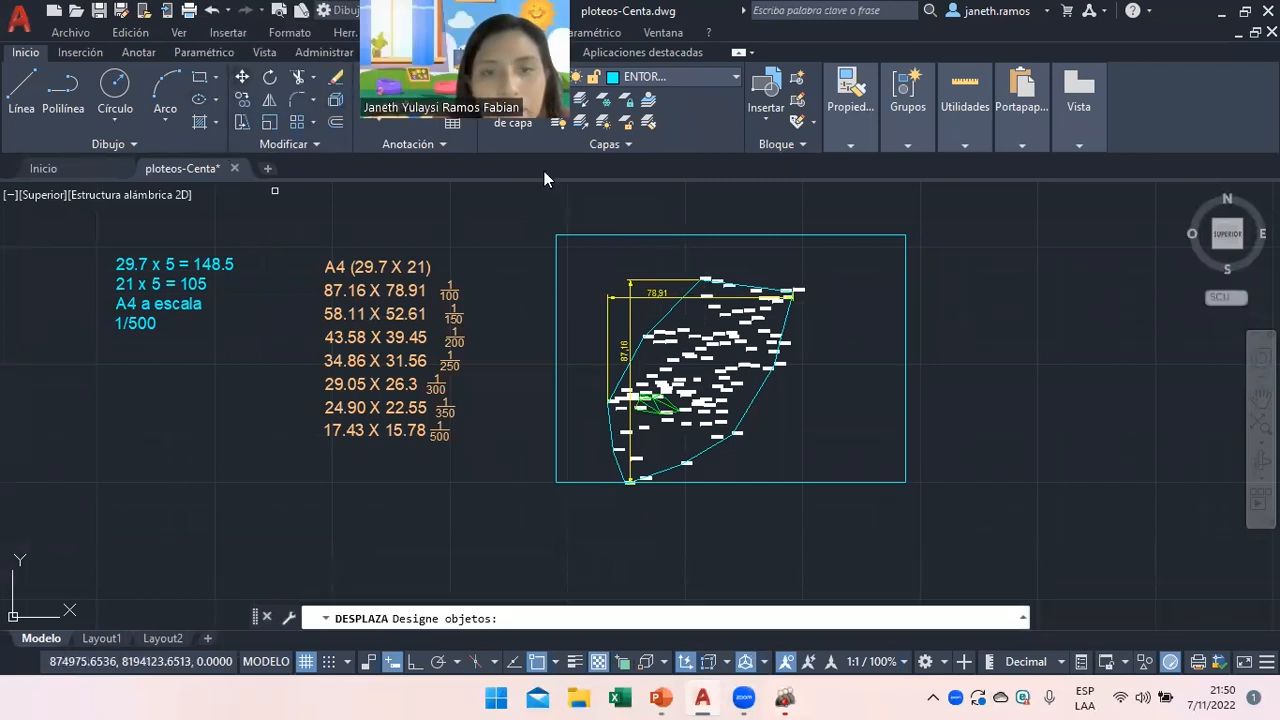
pyautogui.click(568, 235)
pyautogui.press('Return')
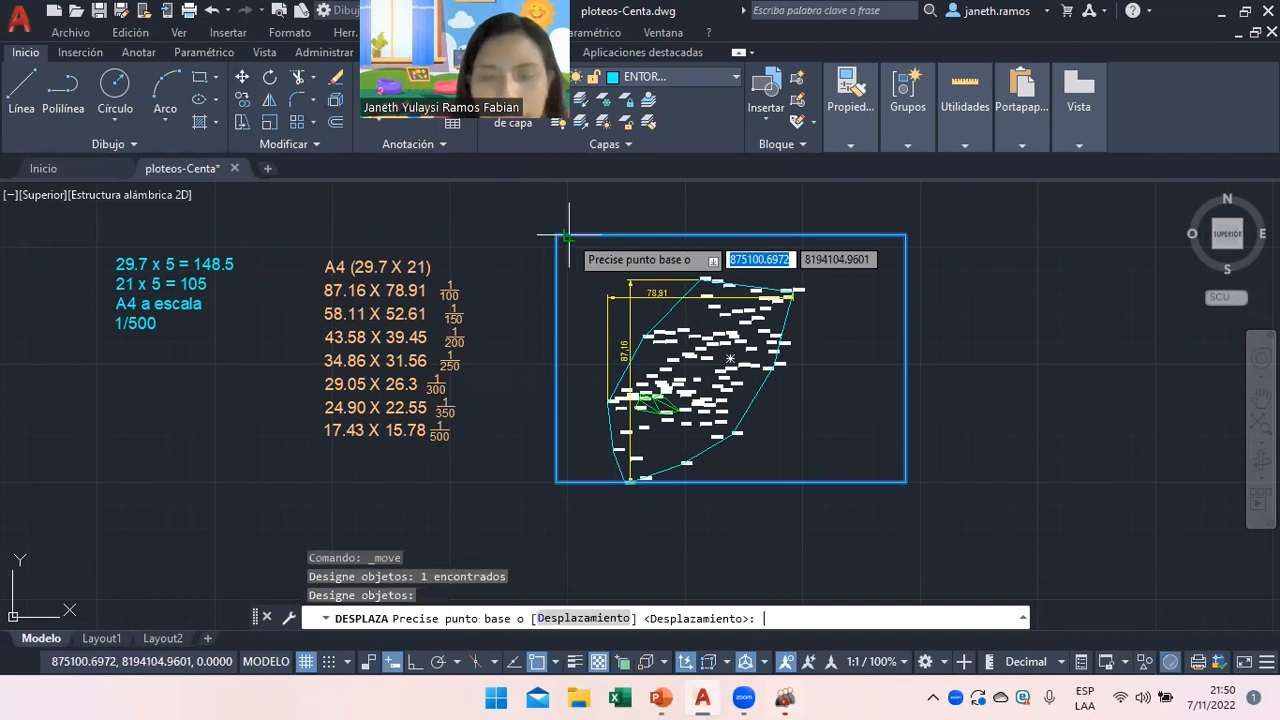
pyautogui.click(804, 410)
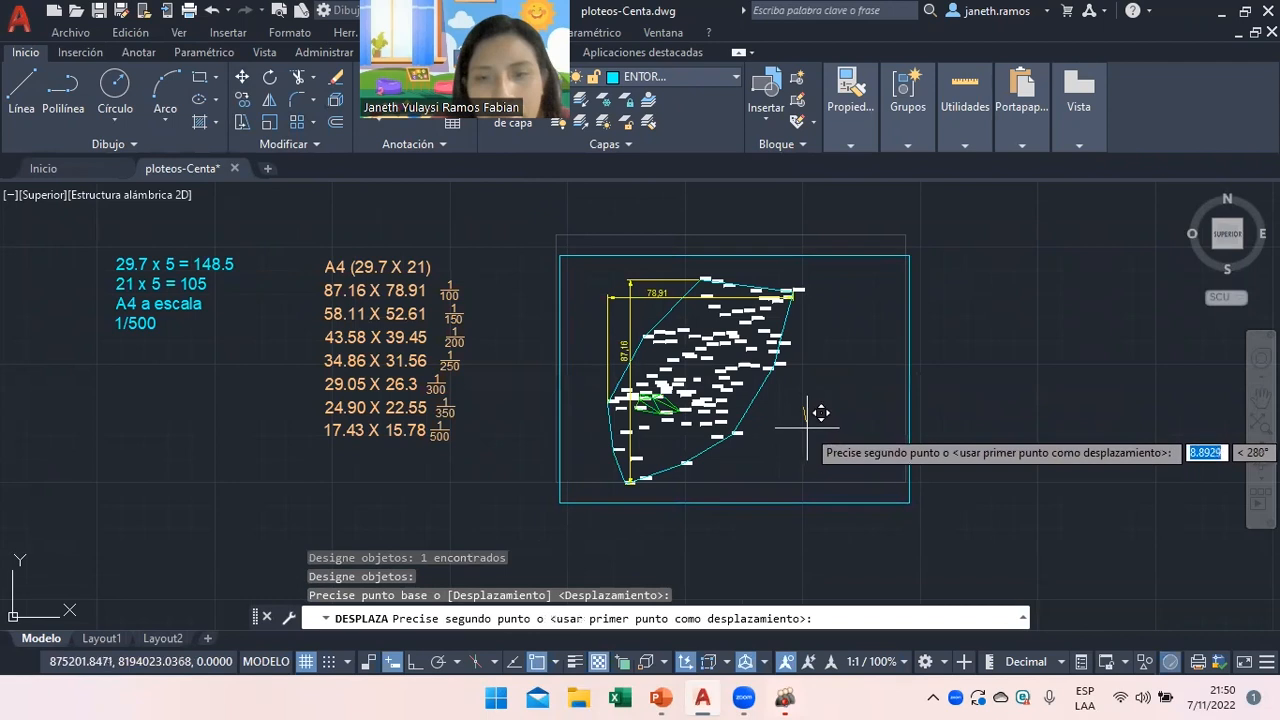
pyautogui.click(821, 412)
pyautogui.rightClick(851, 362)
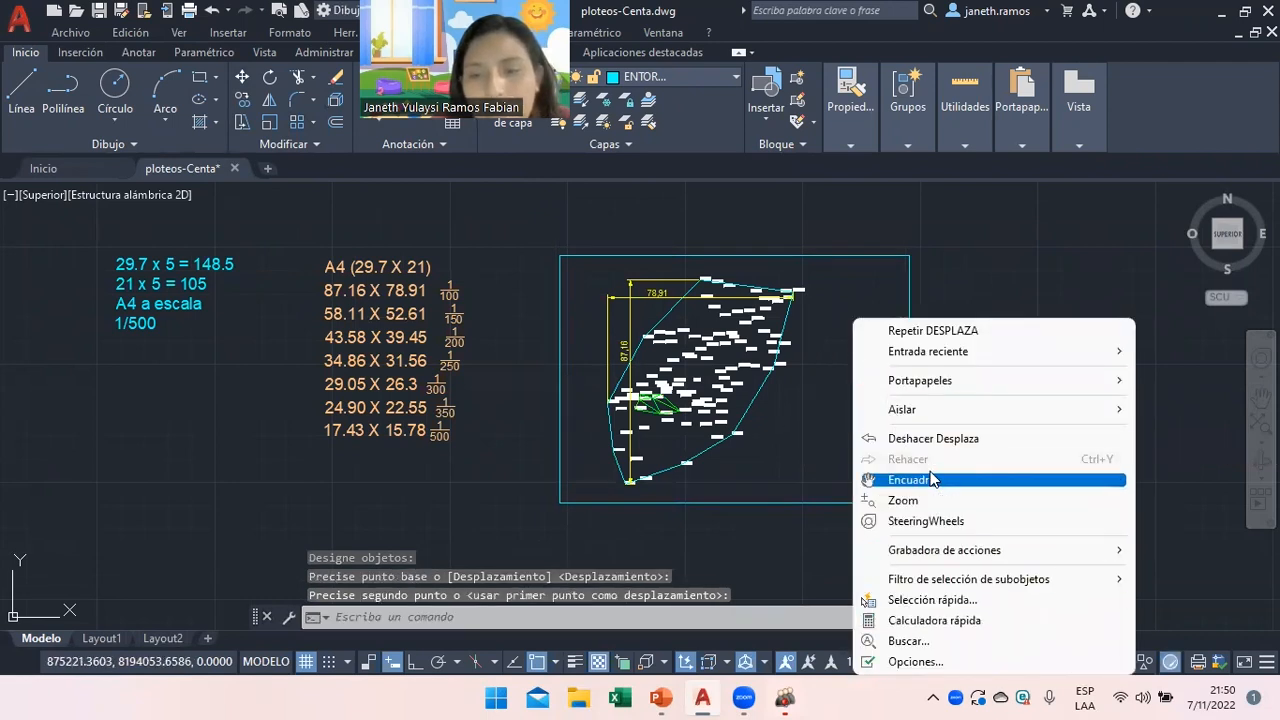
pyautogui.click(818, 436)
pyautogui.click(862, 400)
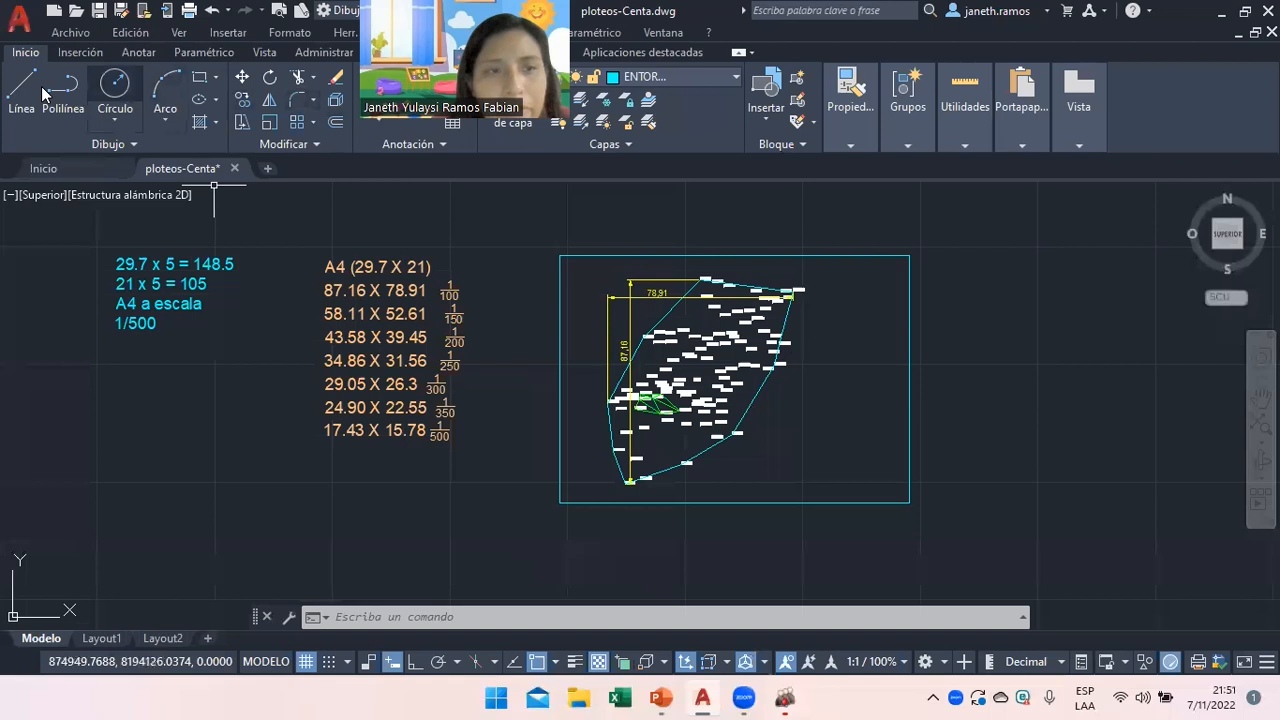
# Offset the frame rectangle 2.5 units inward to create an inner border.
pyautogui.click(336, 122)
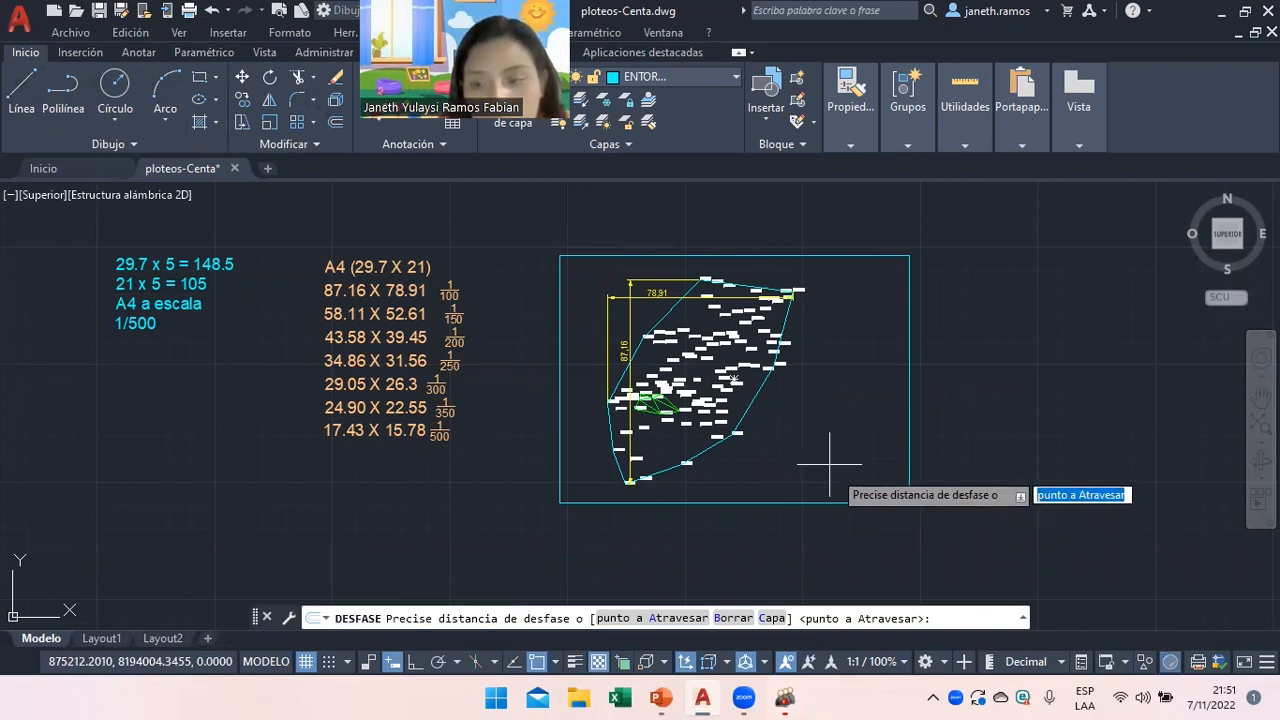
pyautogui.write('2.5')
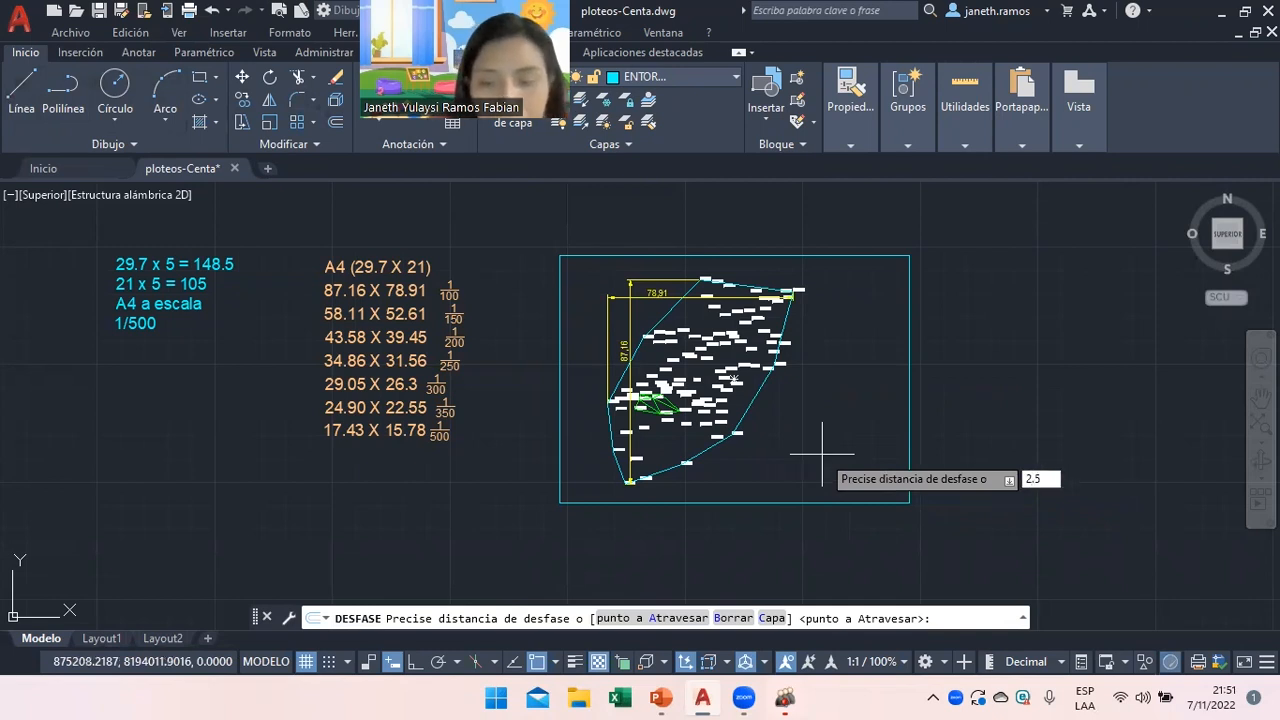
pyautogui.press('Return')
pyautogui.click(820, 502)
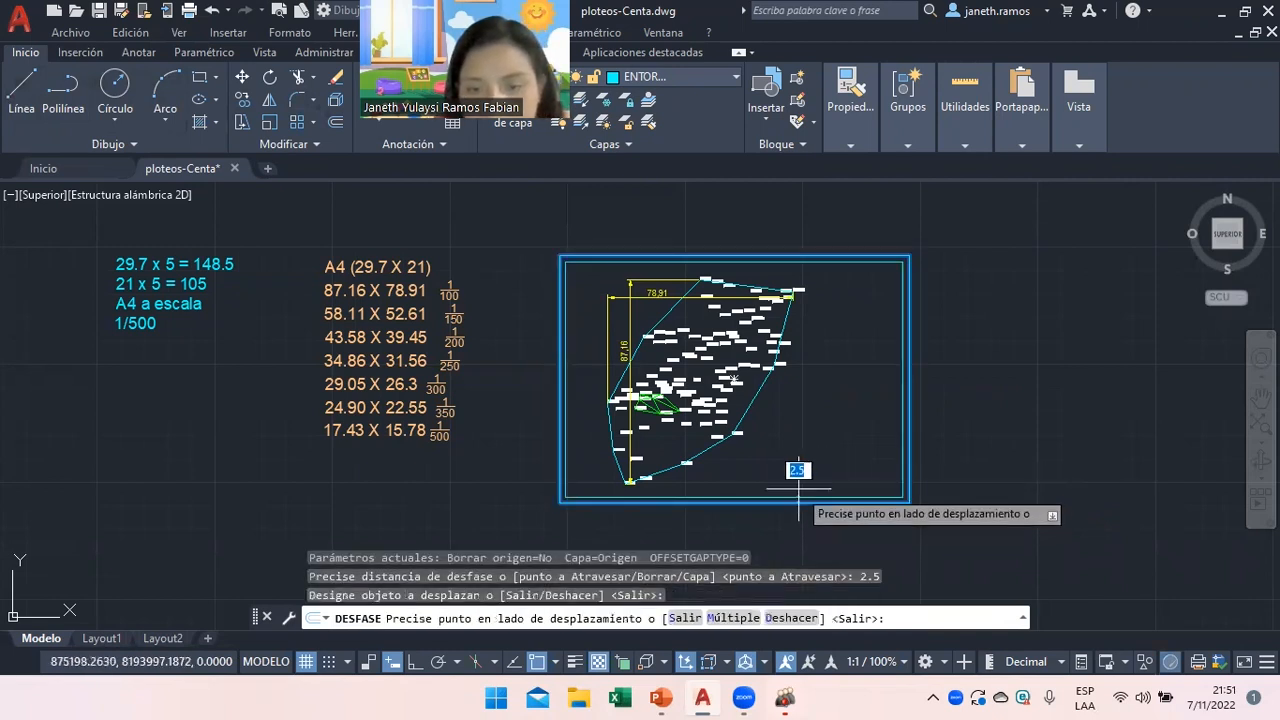
pyautogui.click(798, 470)
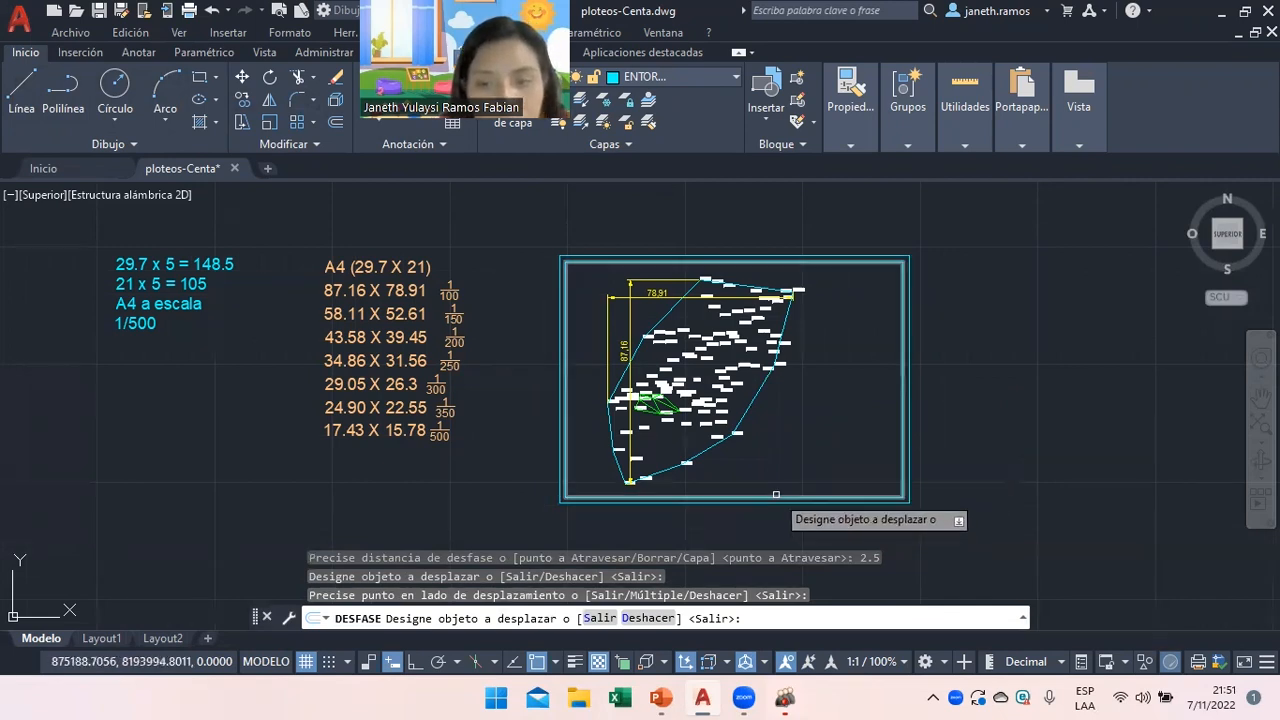
pyautogui.rightClick(857, 356)
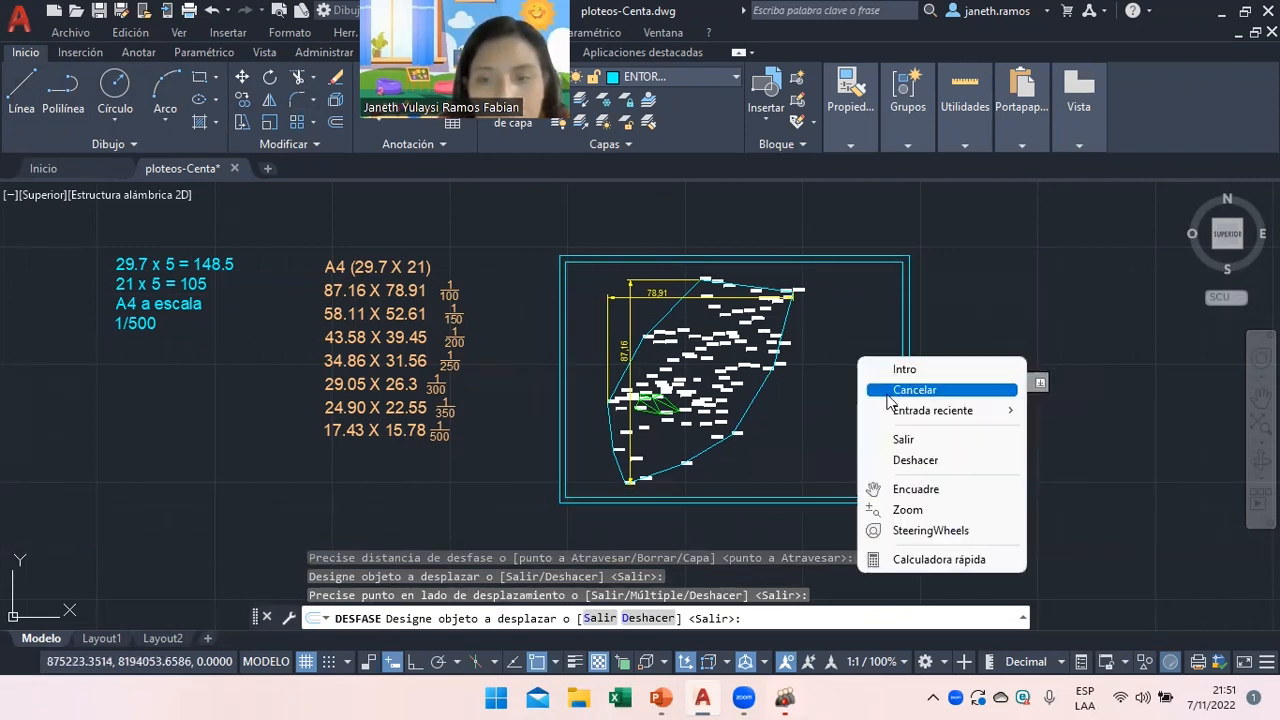
pyautogui.click(893, 389)
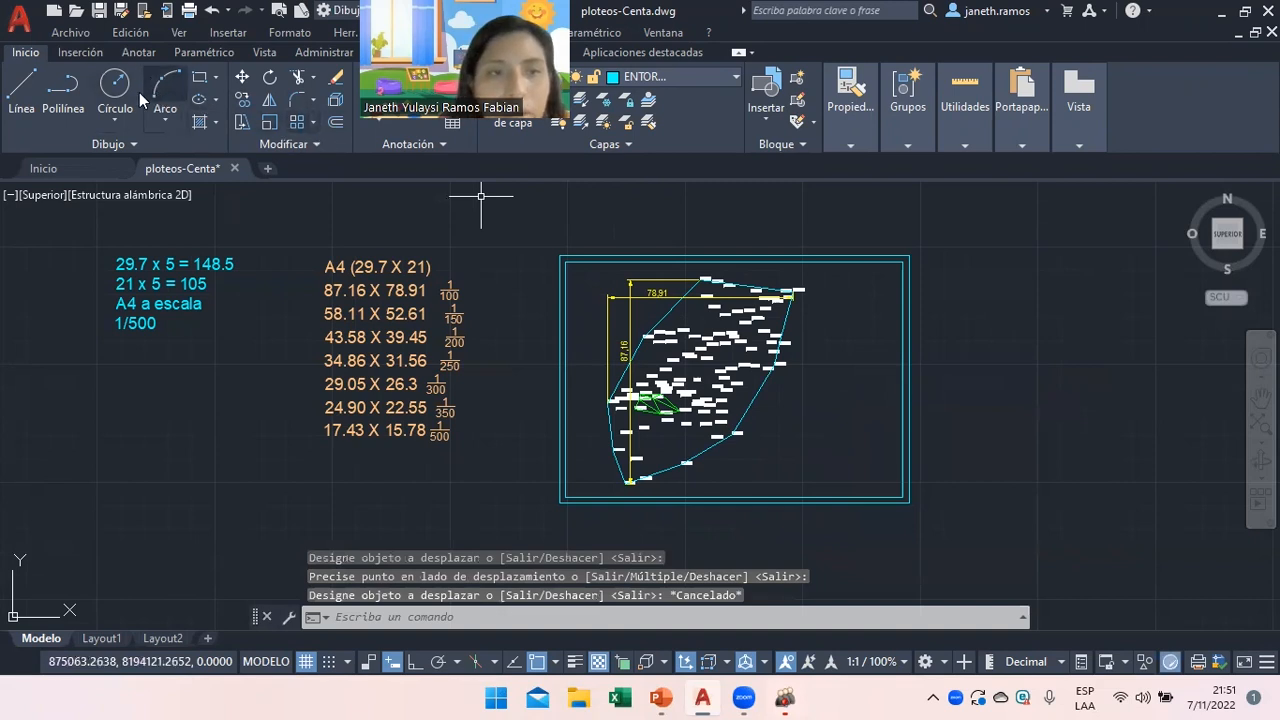
# Draw a line along the frame's lower edge and up its right side.
pyautogui.click(34, 88)
pyautogui.click(566, 497)
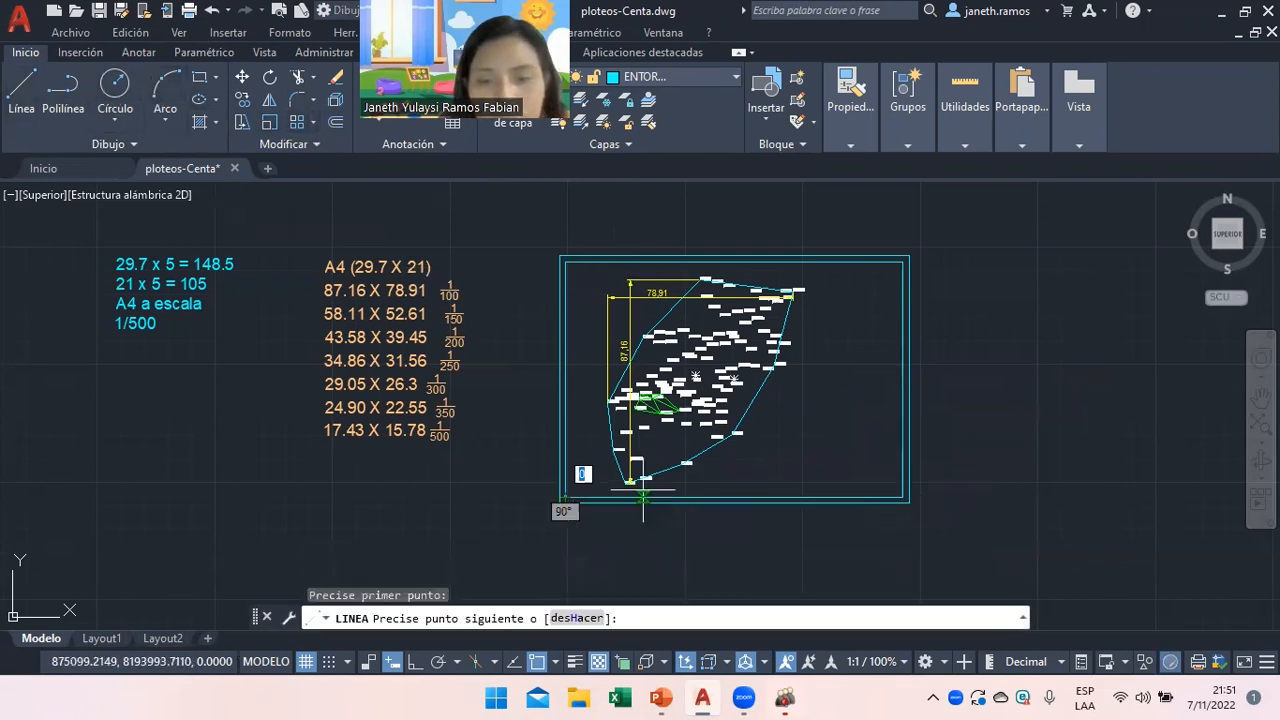
pyautogui.click(902, 494)
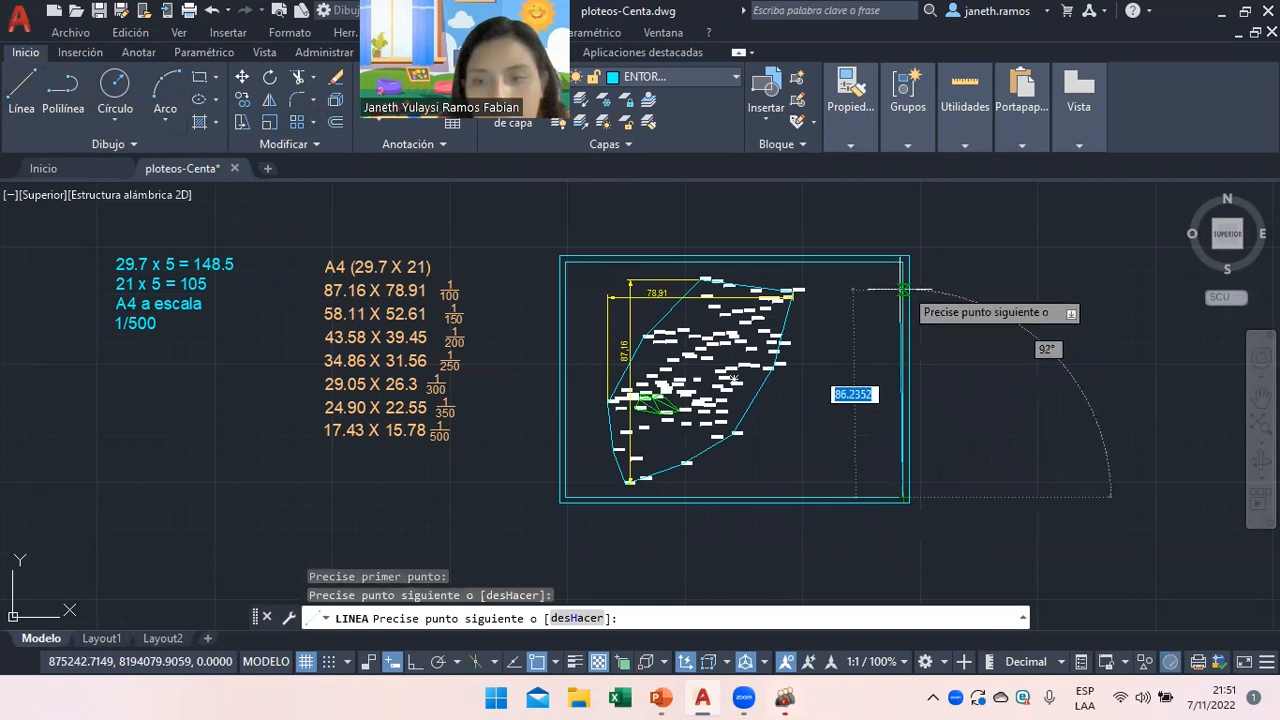
pyautogui.click(903, 262)
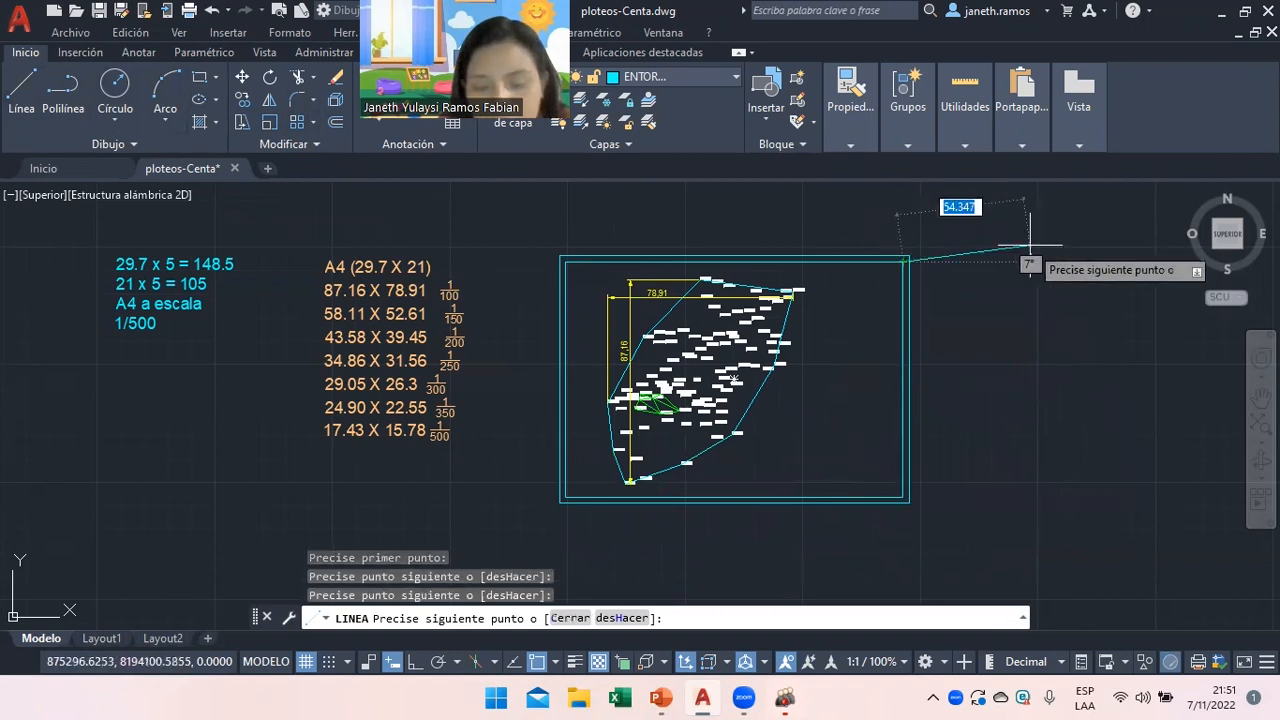
pyautogui.press('Return')
# Offset the frame's right edge 40 units inward to mark the title-block strip.
pyautogui.click(335, 122)
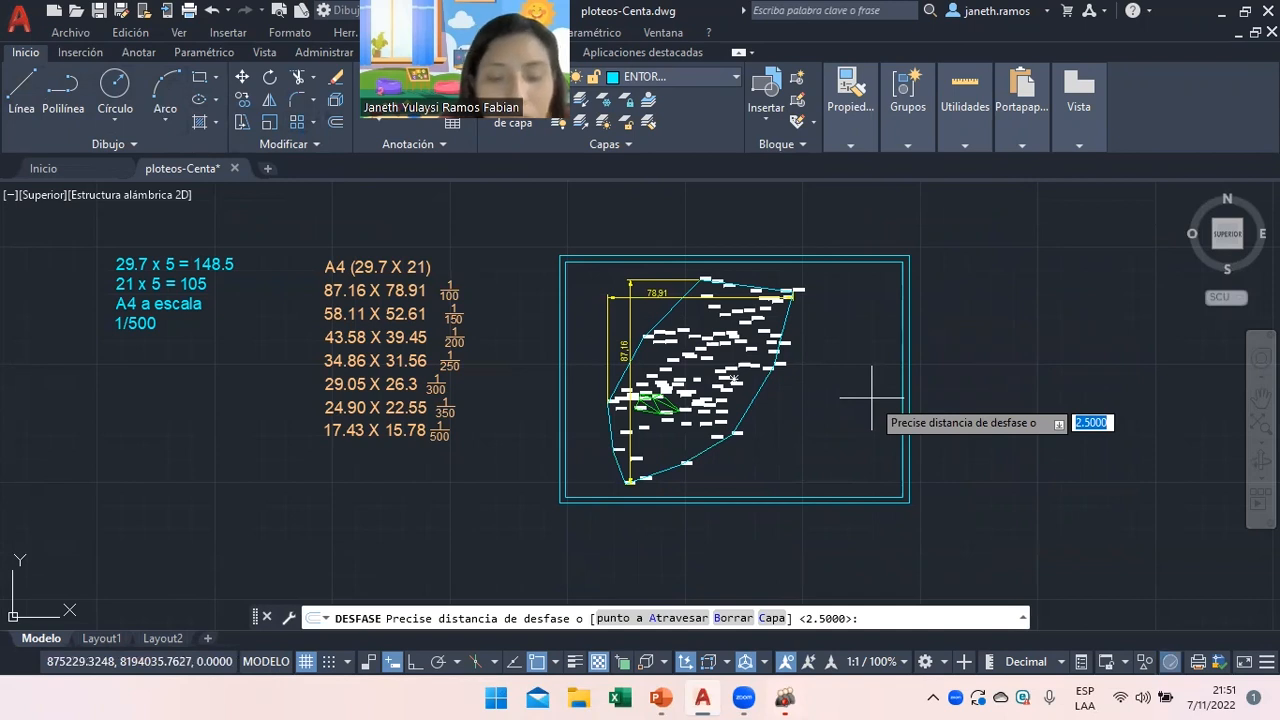
pyautogui.write('40')
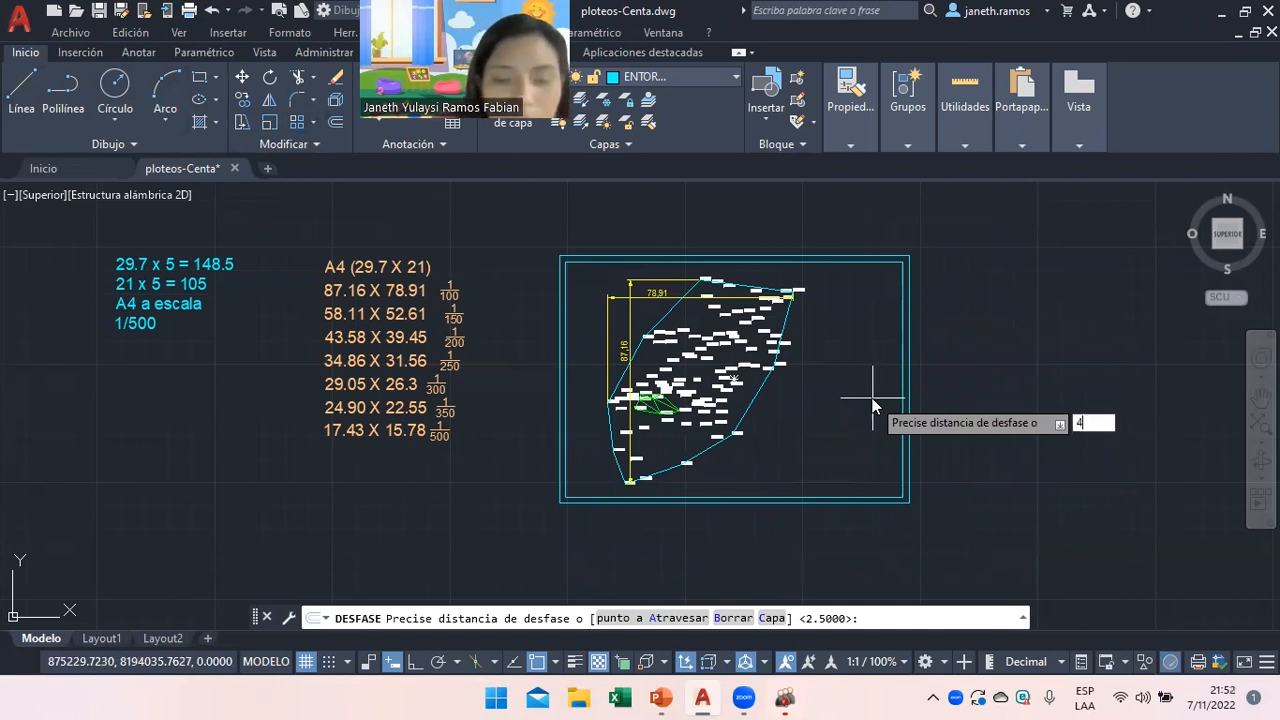
pyautogui.press('Return')
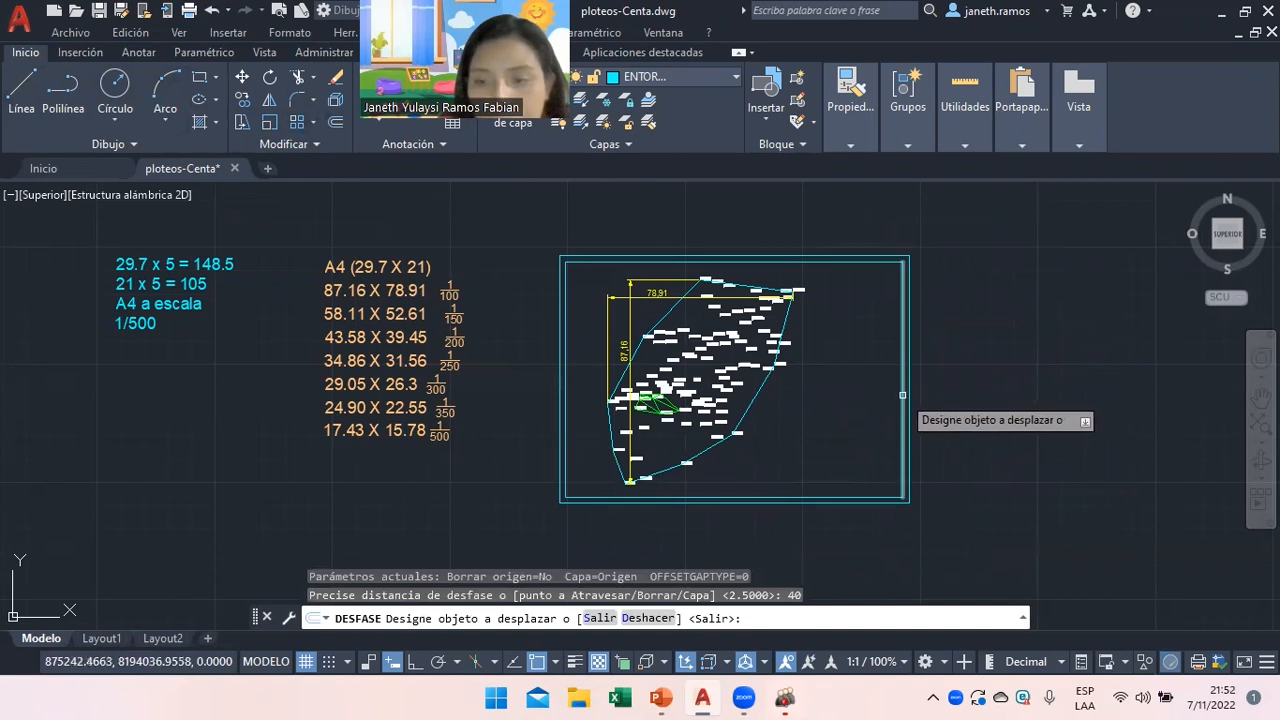
pyautogui.click(911, 393)
pyautogui.click(853, 402)
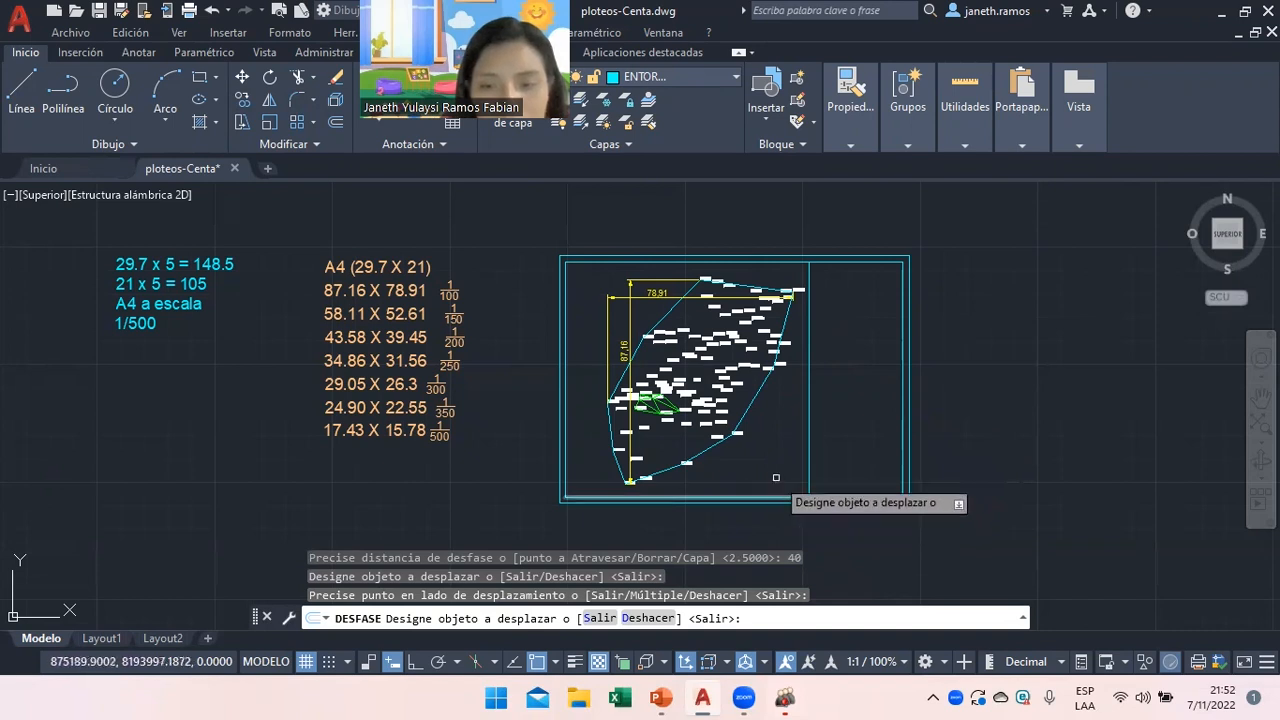
# Offset the bottom line upward repeatedly at 5-unit spacing to form the title-block rows.
pyautogui.click(336, 122)
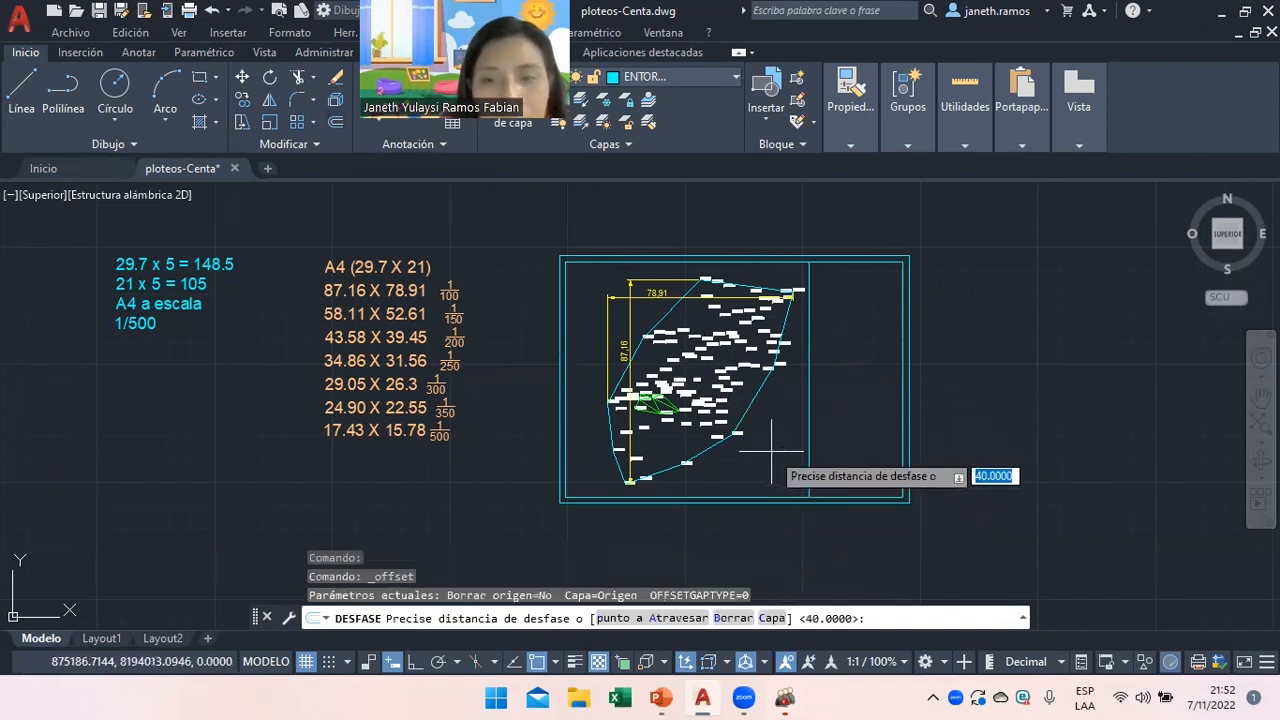
pyautogui.press('Return')
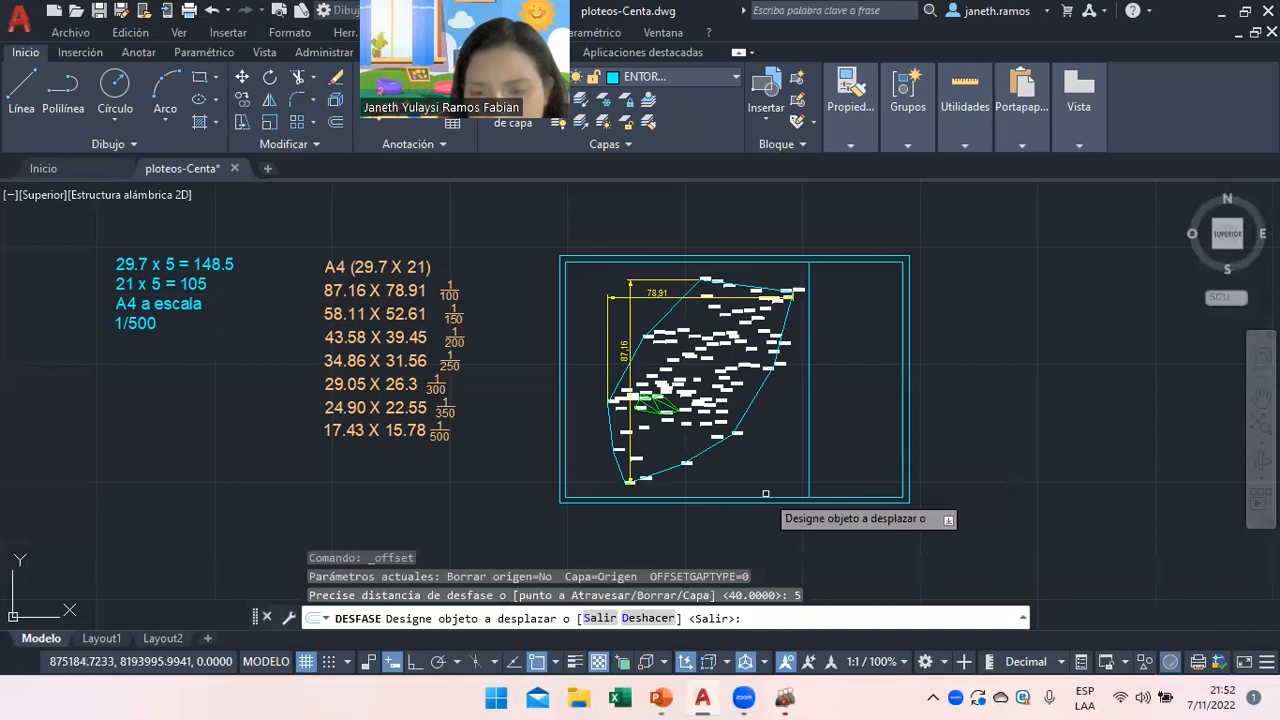
pyautogui.click(765, 495)
pyautogui.click(776, 490)
pyautogui.click(782, 486)
pyautogui.click(781, 471)
pyautogui.click(781, 472)
pyautogui.click(790, 461)
pyautogui.click(792, 463)
pyautogui.click(800, 453)
pyautogui.rightClick(830, 370)
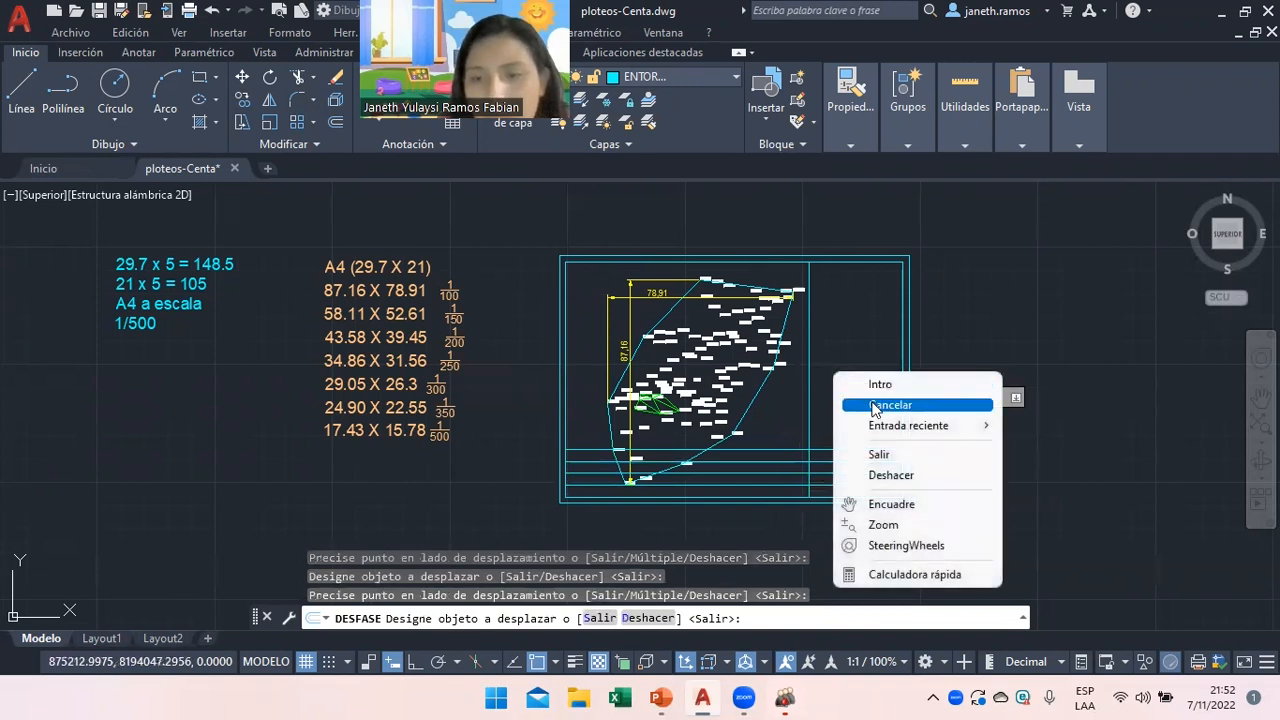
pyautogui.click(875, 405)
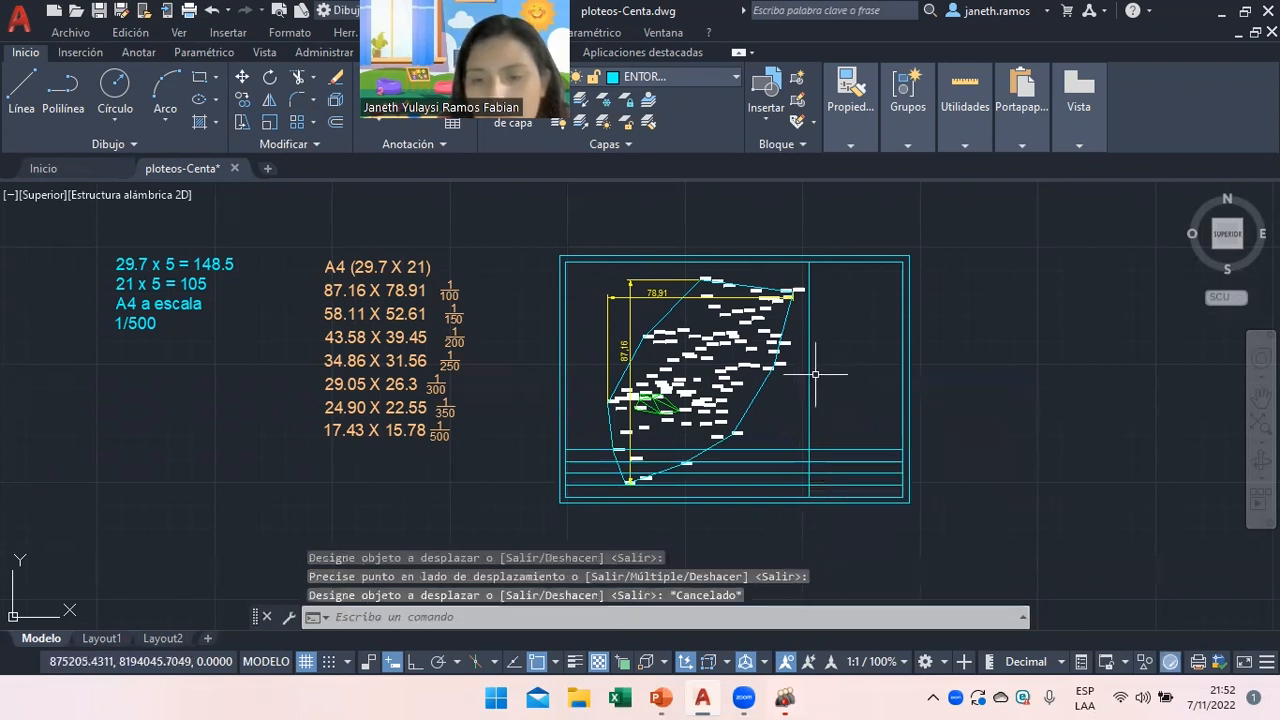
pyautogui.click(296, 88)
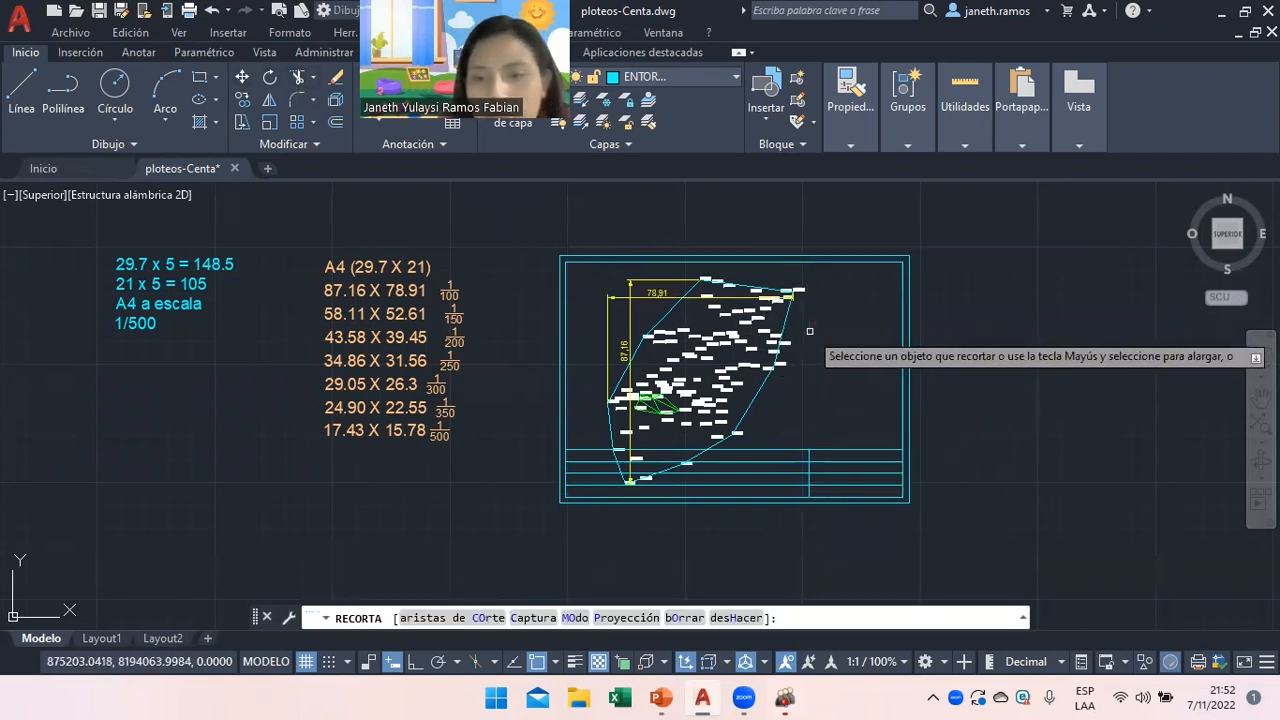
# Trim the row lines left of the title box, leaving a four-row table in the lower-right corner.
pyautogui.click(749, 450)
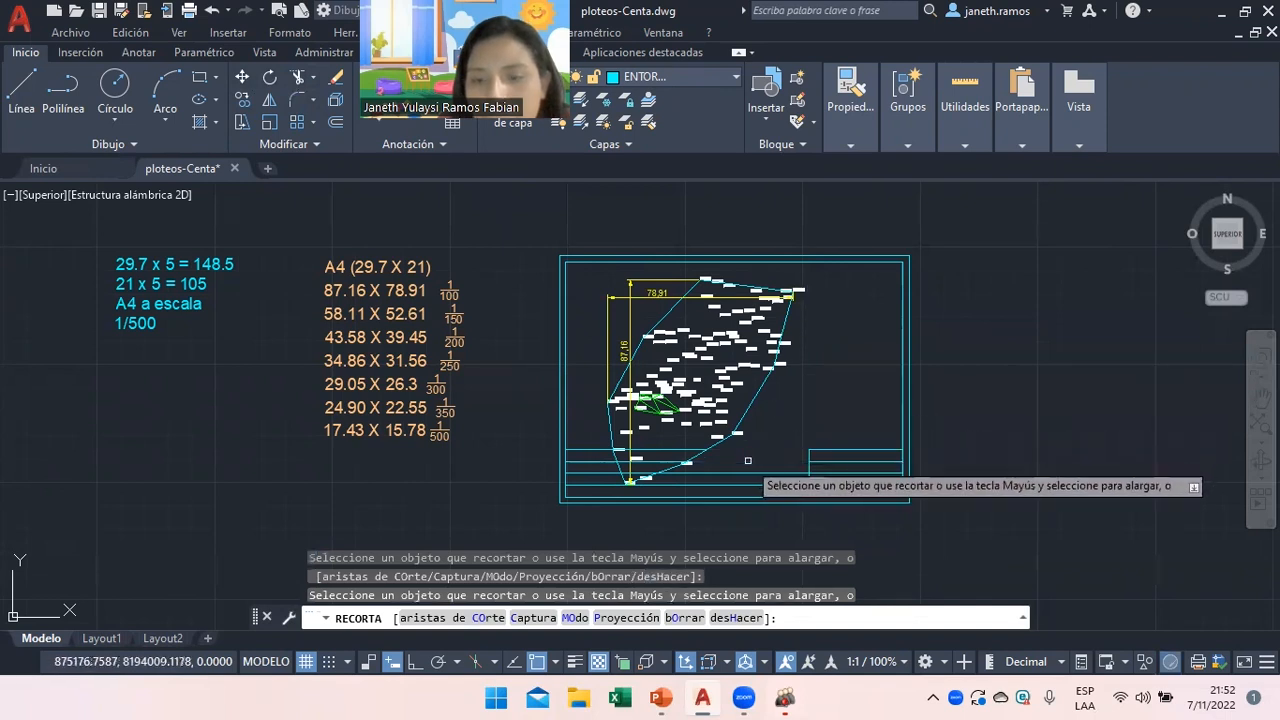
pyautogui.scroll(4, 688, 466)
pyautogui.click(640, 433)
pyautogui.click(592, 462)
pyautogui.click(469, 432)
pyautogui.click(471, 462)
pyautogui.click(479, 482)
pyautogui.click(480, 500)
pyautogui.press('Return')
pyautogui.scroll(-2, 600, 525)
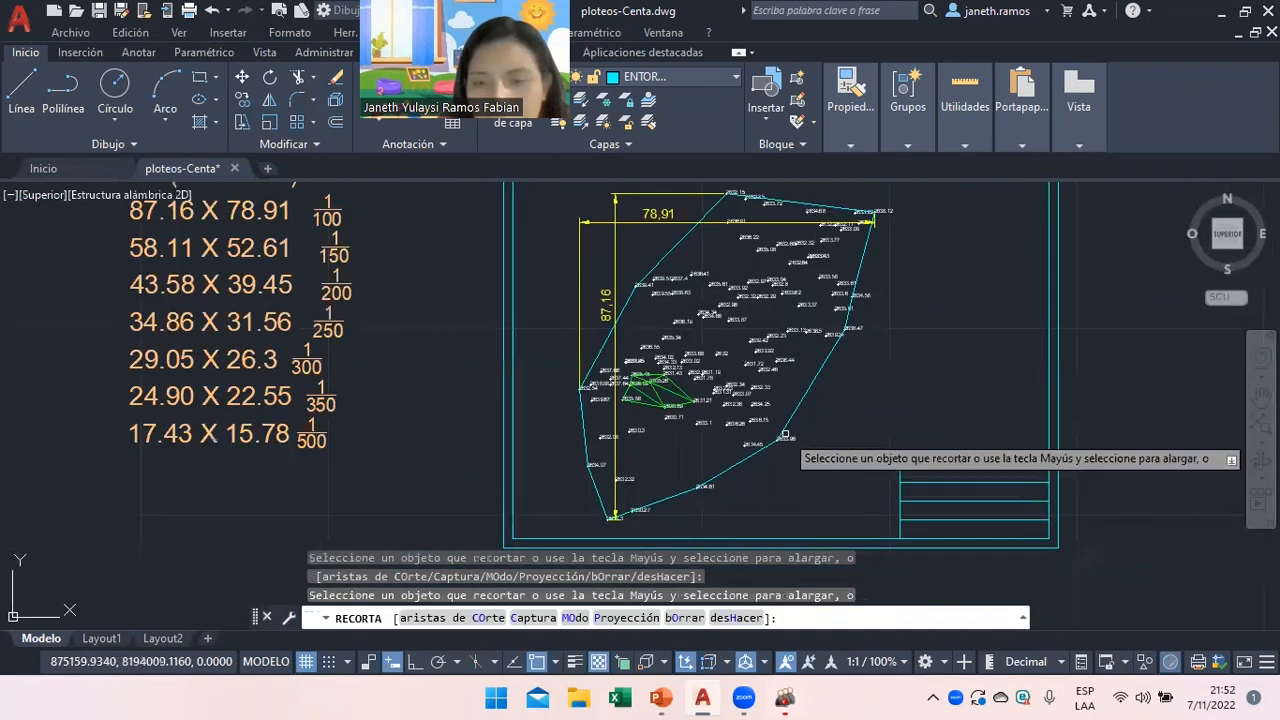
pyautogui.rightClick(818, 390)
pyautogui.click(840, 417)
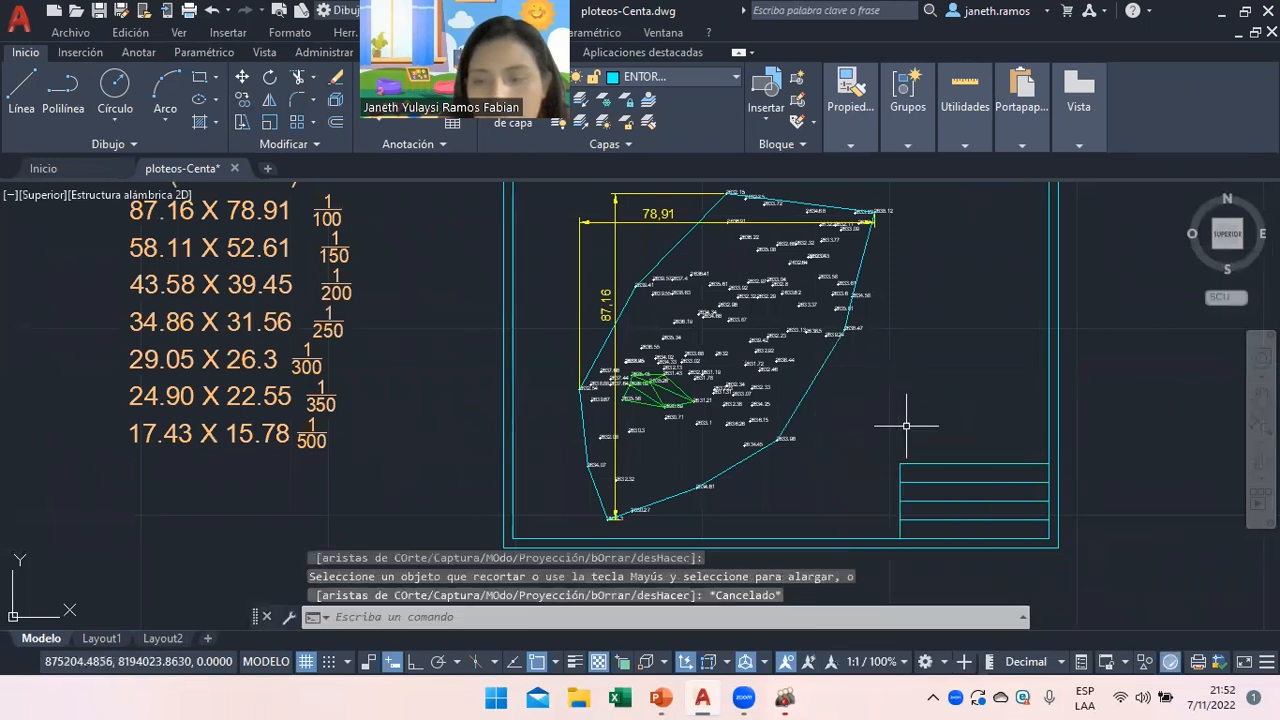
# Zoom in and out to review the trimmed four-row title-block box.
pyautogui.scroll(-2, 980, 514)
pyautogui.scroll(3, 1023, 500)
pyautogui.scroll(-5, 1103, 466)
pyautogui.scroll(5, 1094, 508)
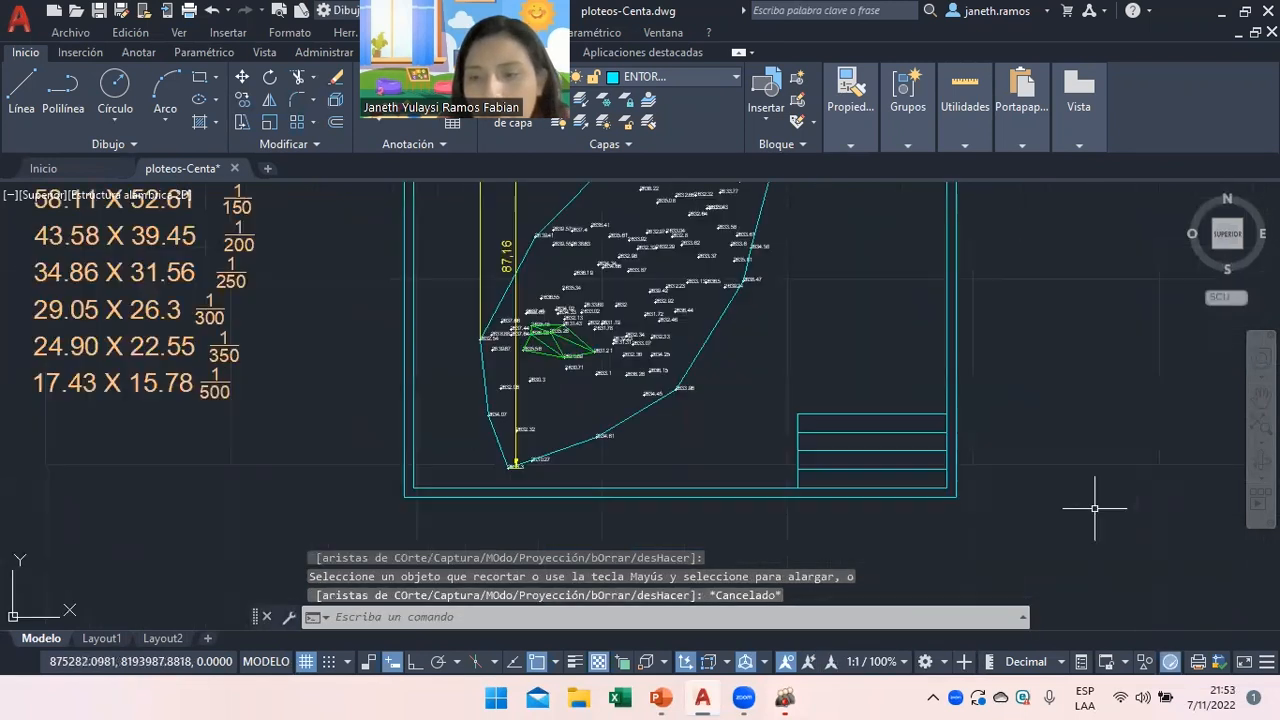
pyautogui.scroll(-2, 860, 526)
pyautogui.scroll(2, 1049, 529)
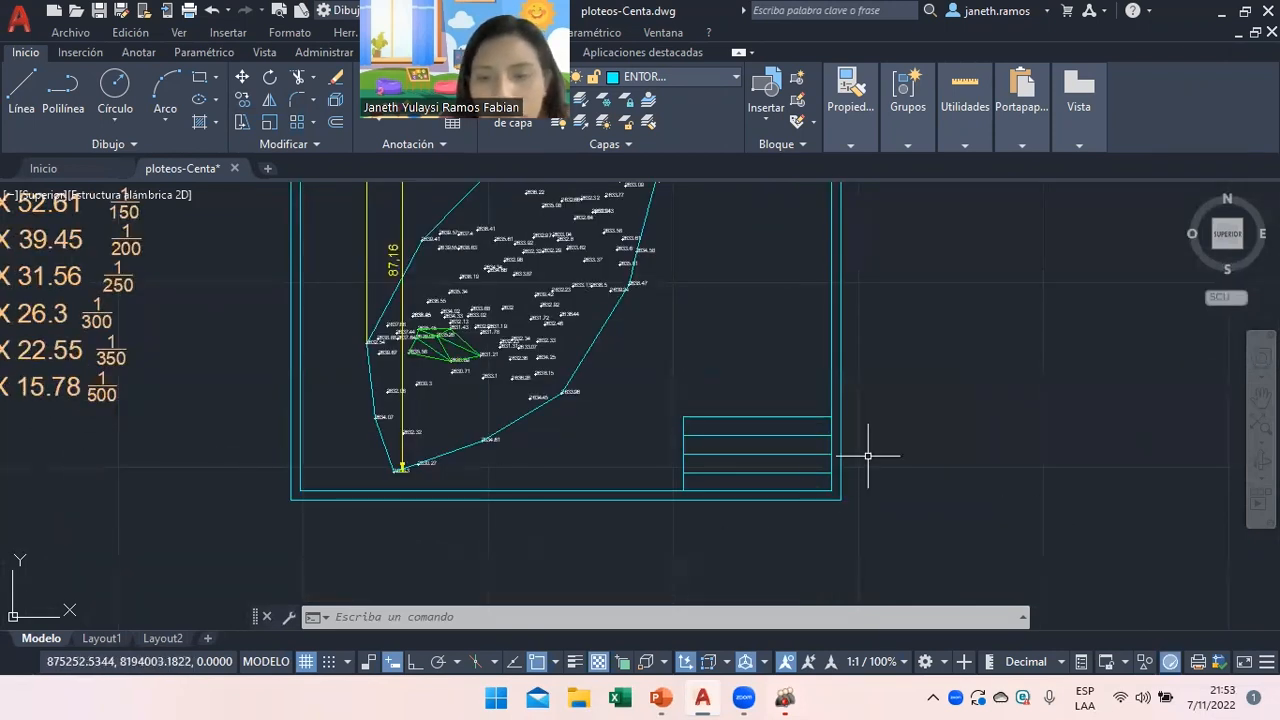
pyautogui.scroll(2, 868, 456)
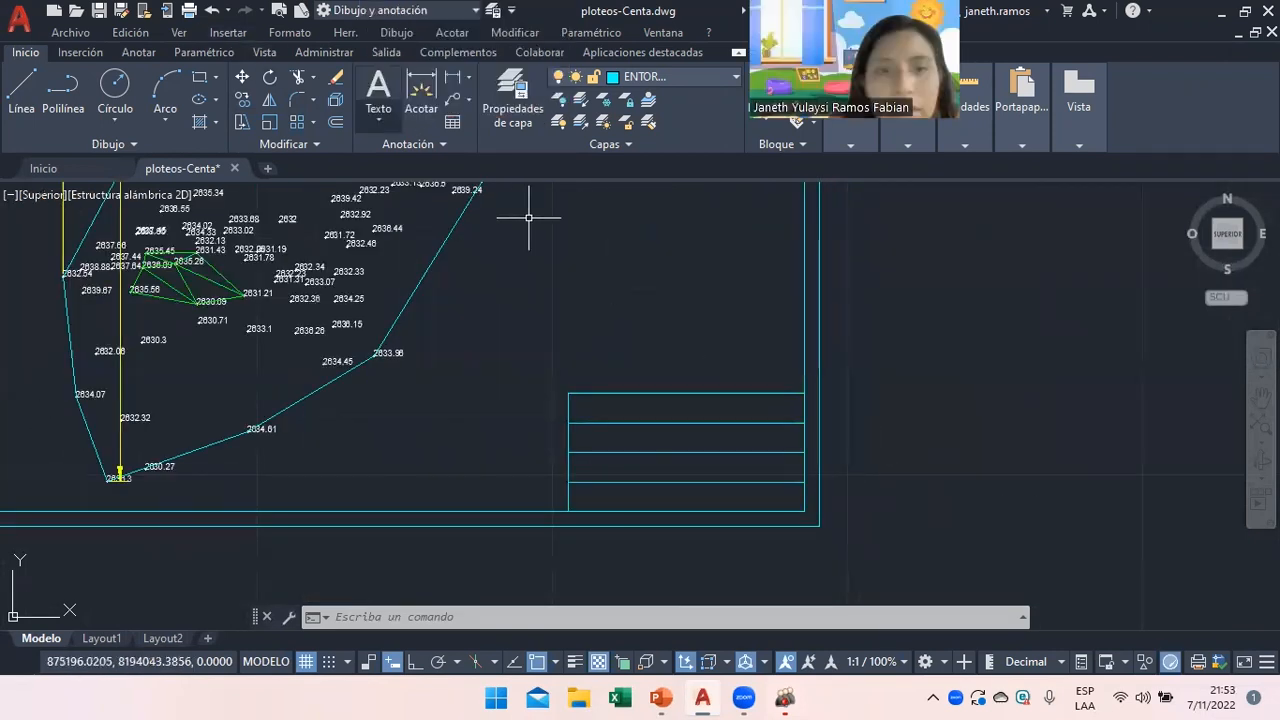
pyautogui.click(378, 92)
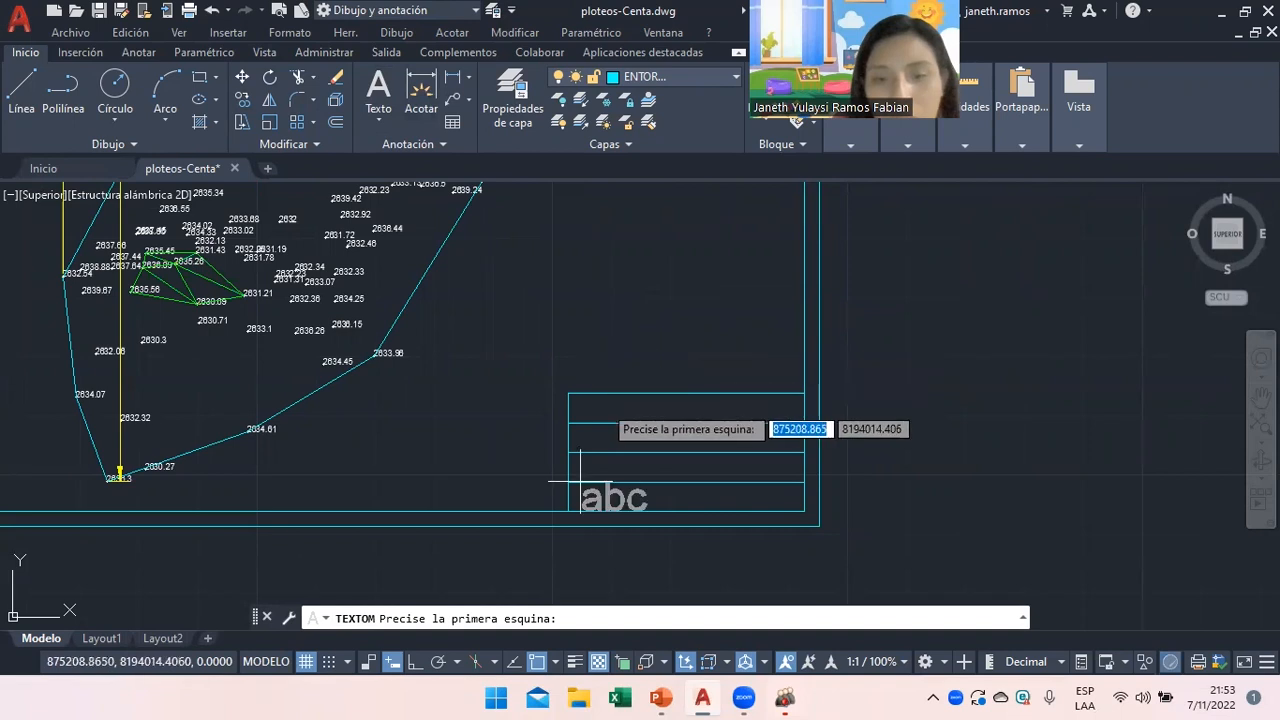
# Place a multiline text label reading PLOTEOS in the top row of the title-block table.
pyautogui.click(598, 395)
pyautogui.click(686, 422)
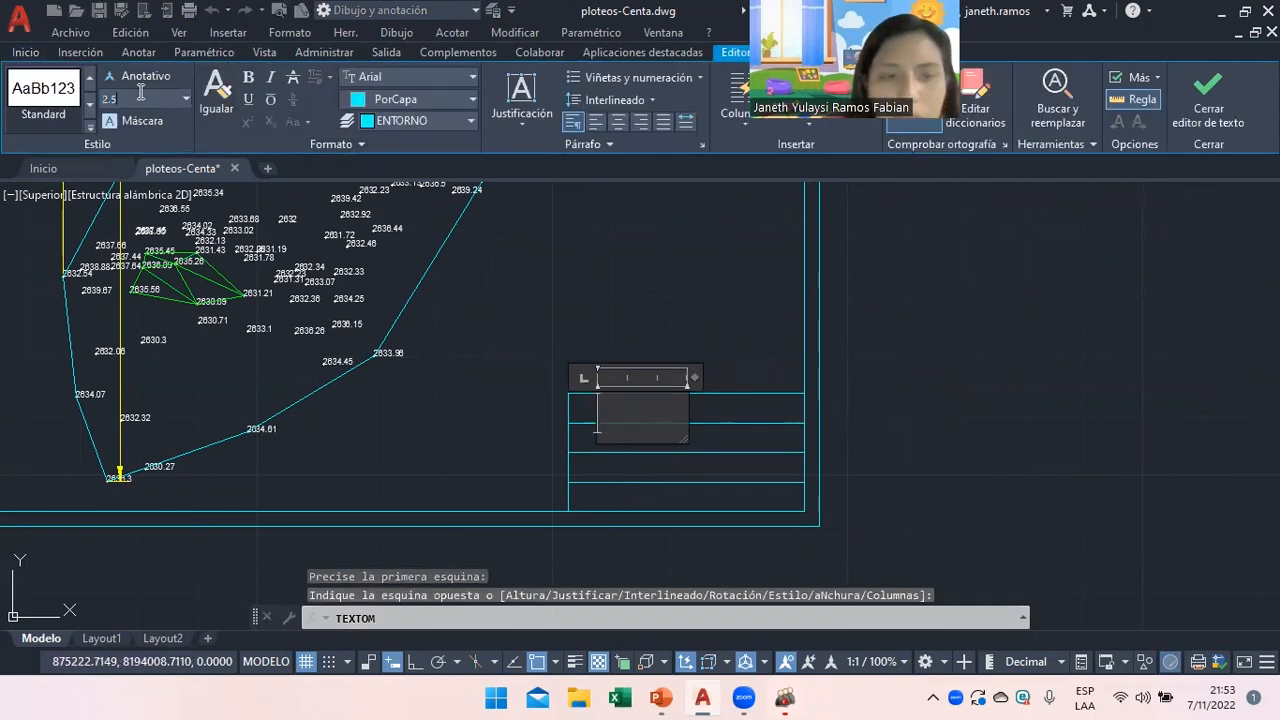
pyautogui.write('PLOTEOS')
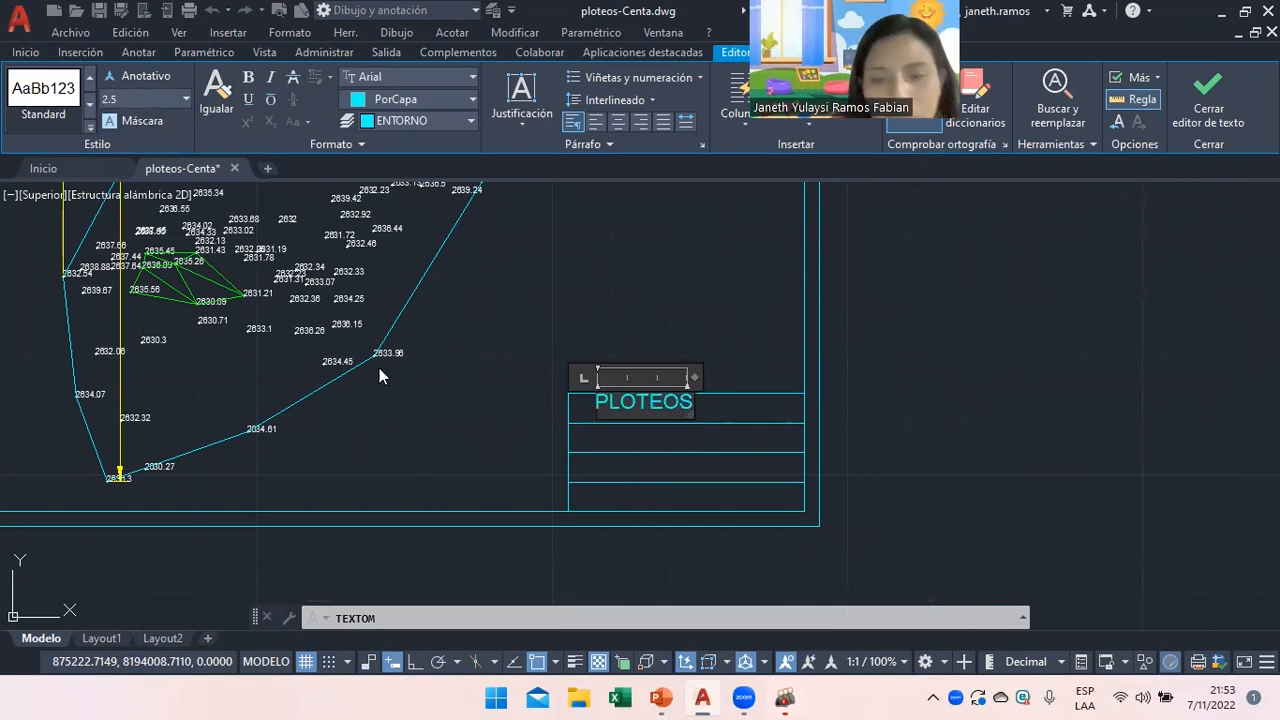
pyautogui.click(695, 423)
pyautogui.click(599, 401)
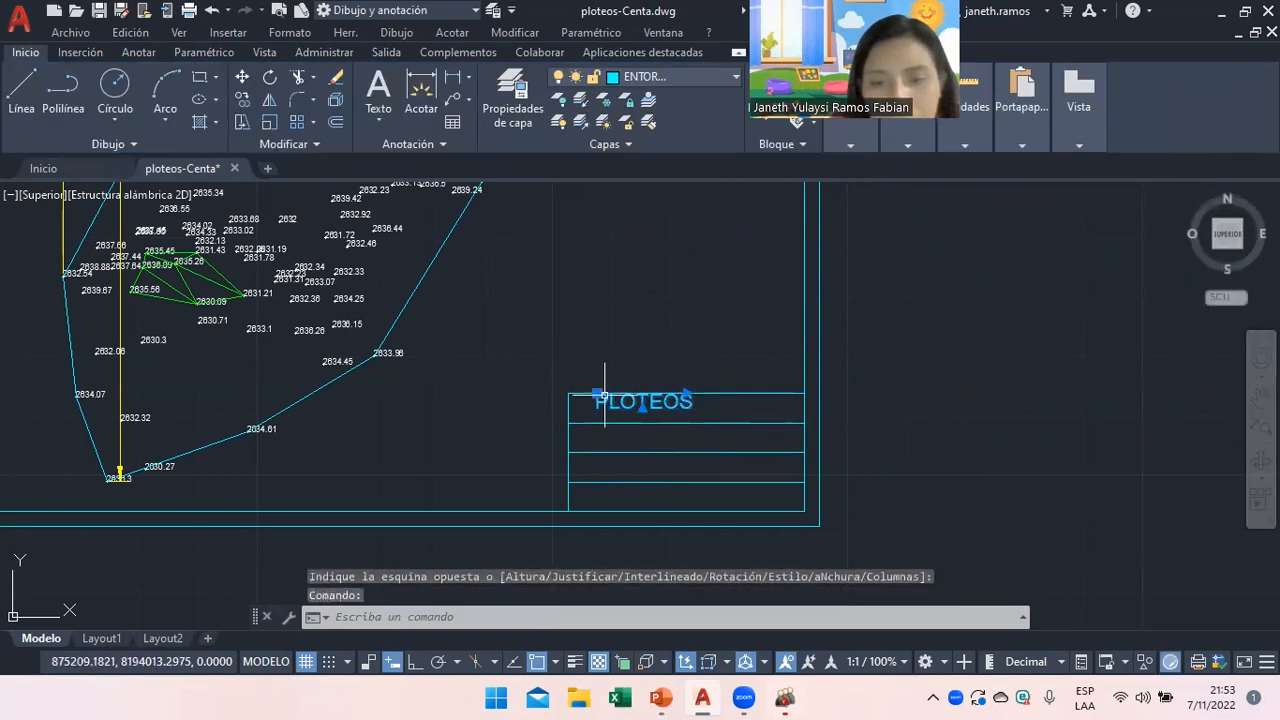
pyautogui.click(599, 401)
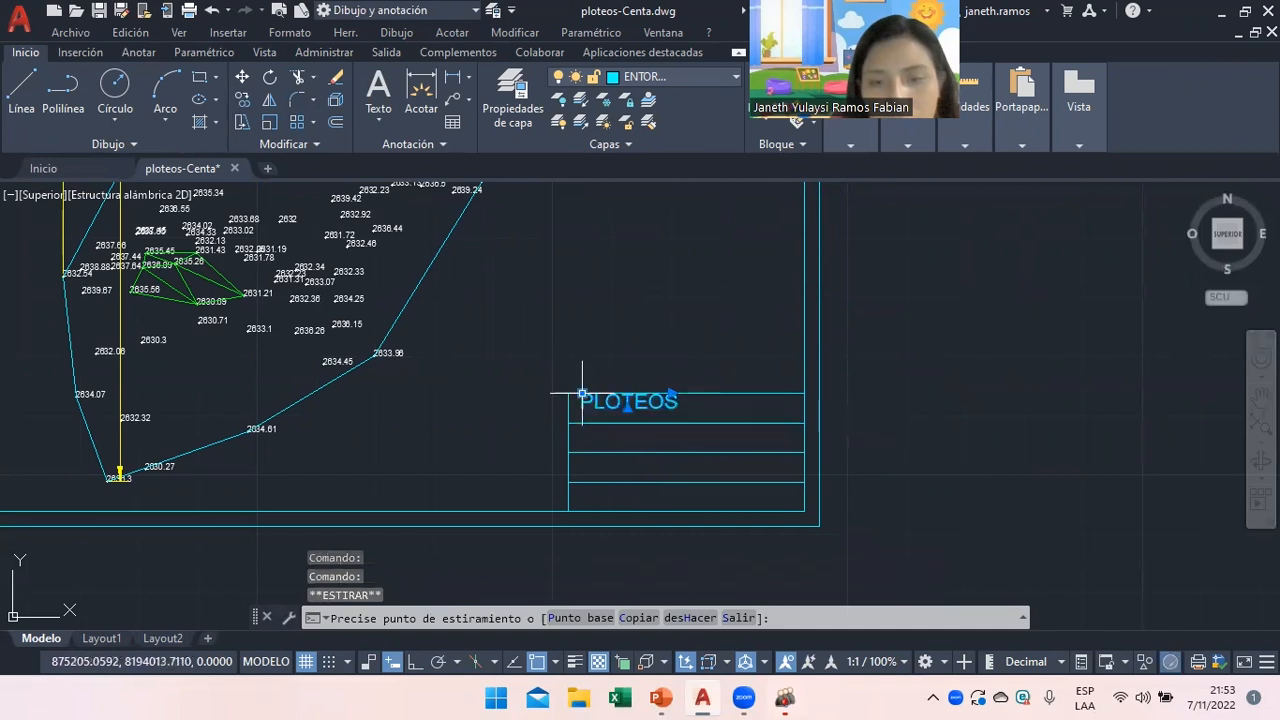
pyautogui.click(537, 662)
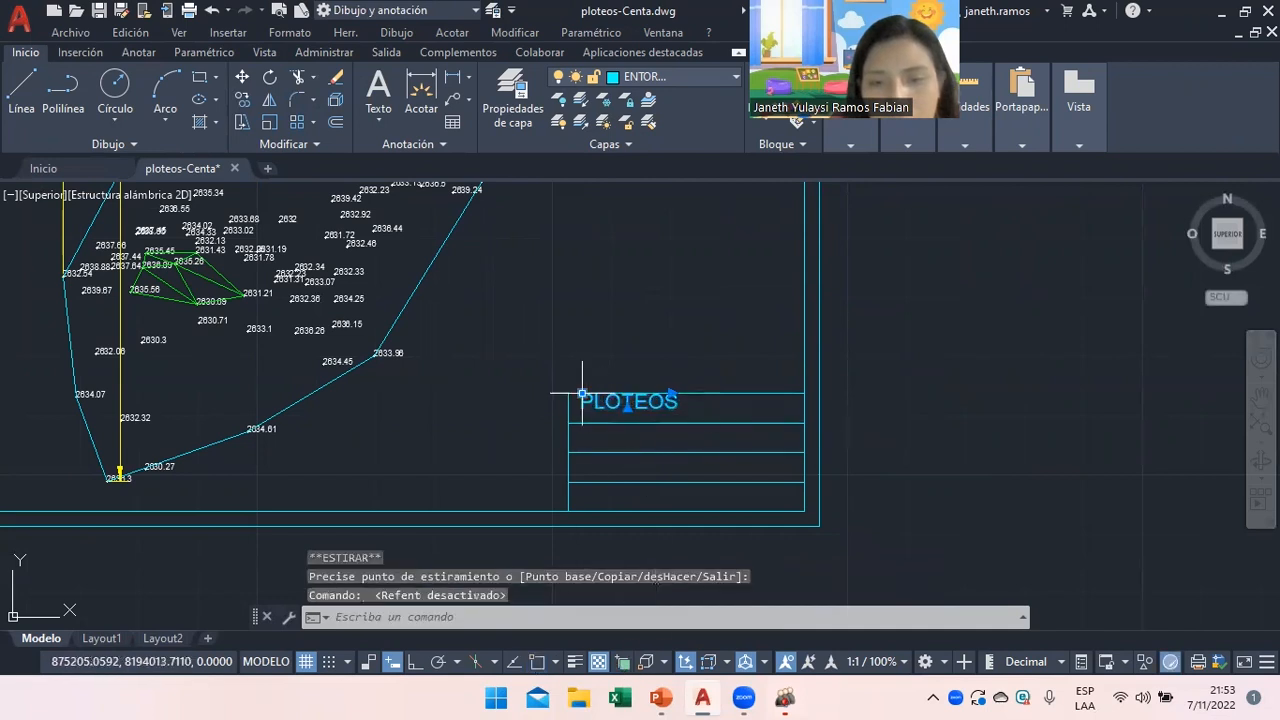
pyautogui.press('Escape')
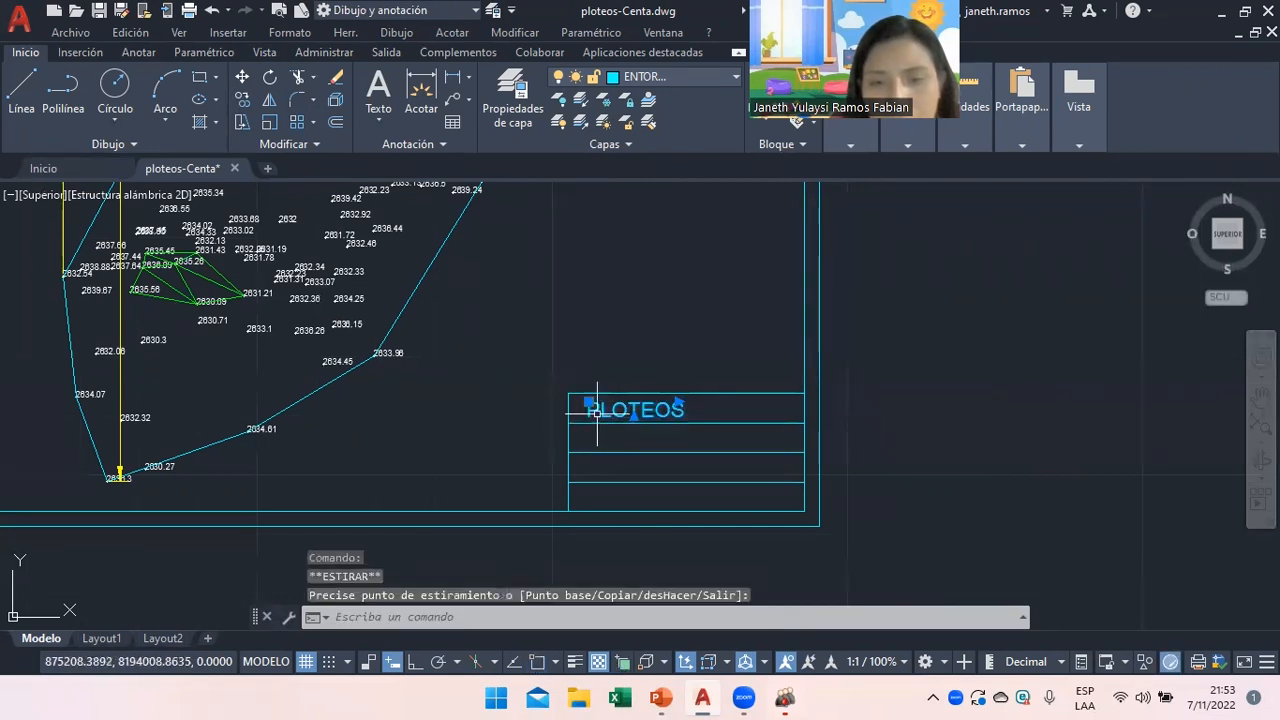
pyautogui.rightClick(655, 375)
pyautogui.click(728, 529)
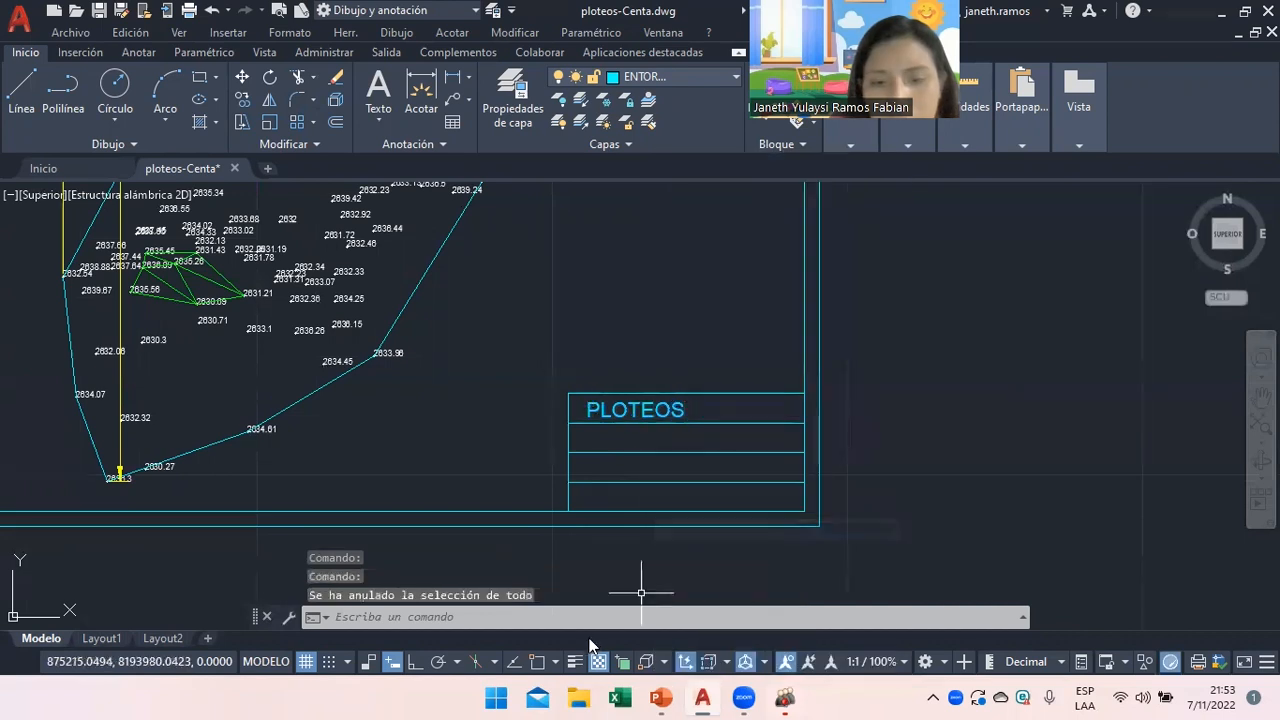
pyautogui.click(539, 664)
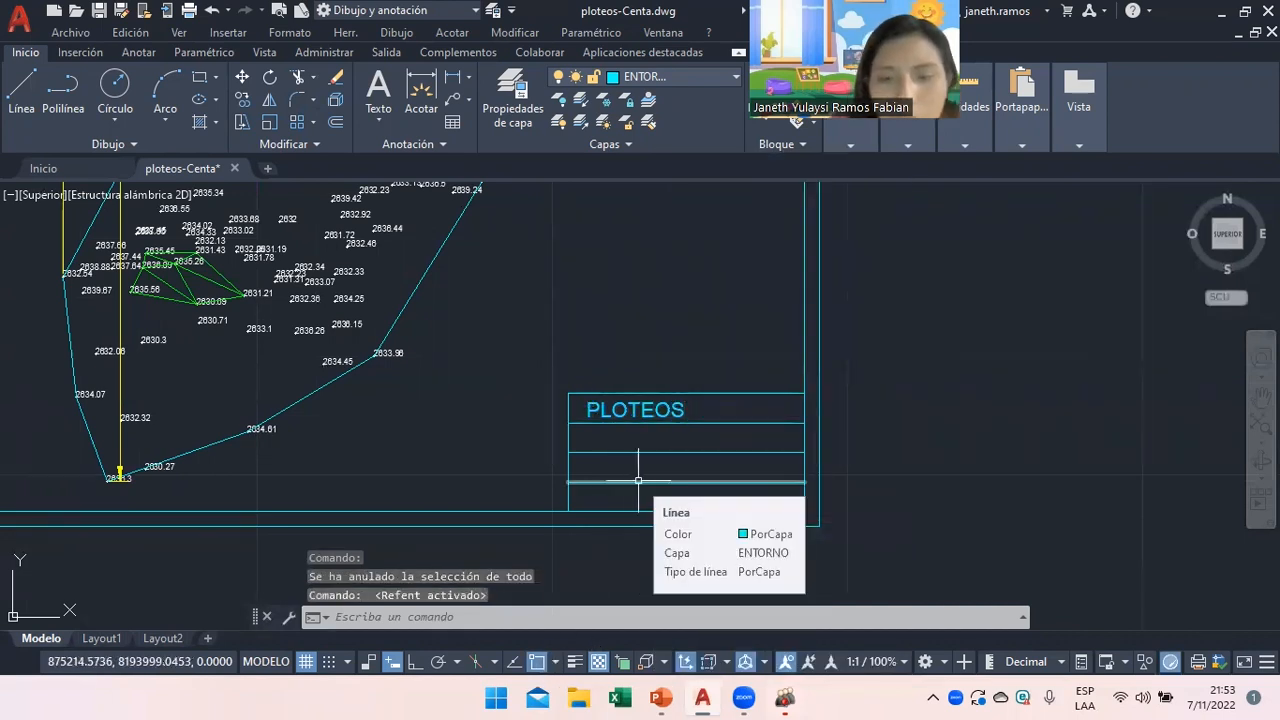
# Copy the PLOTEOS label from the table corner into the second, third and fourth rows.
pyautogui.write('co')
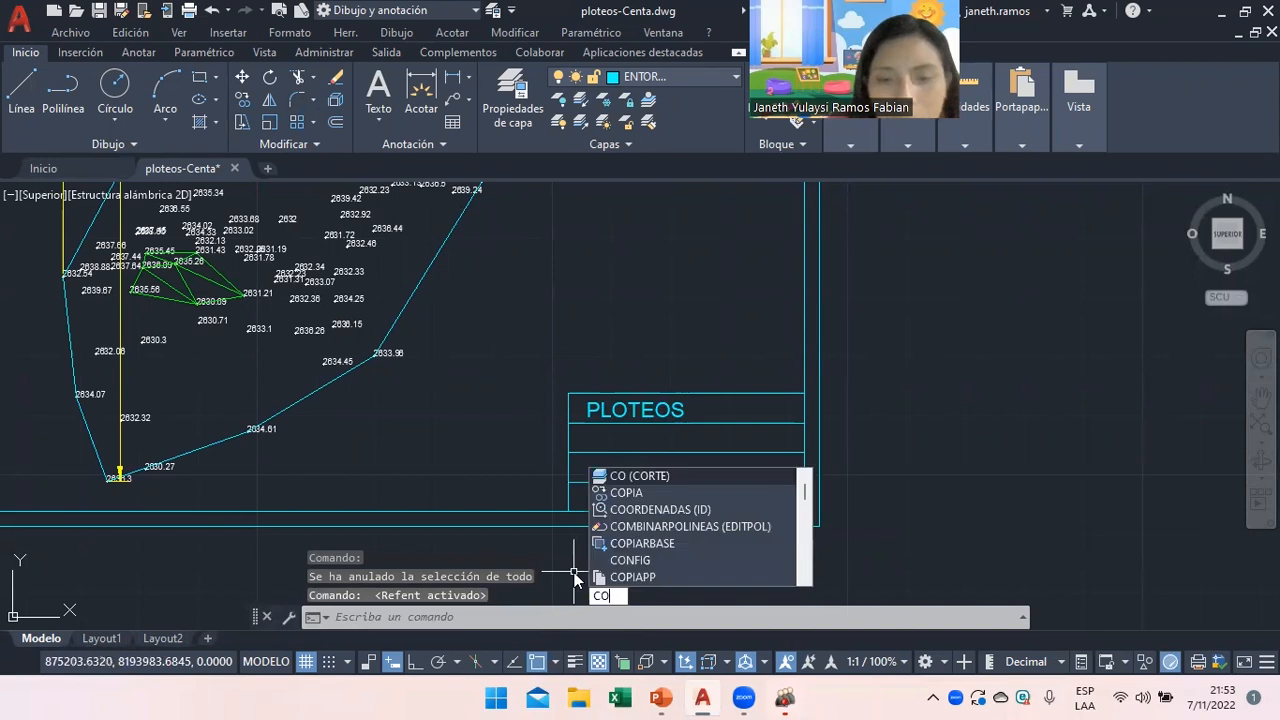
pyautogui.press('Return')
pyautogui.click(622, 414)
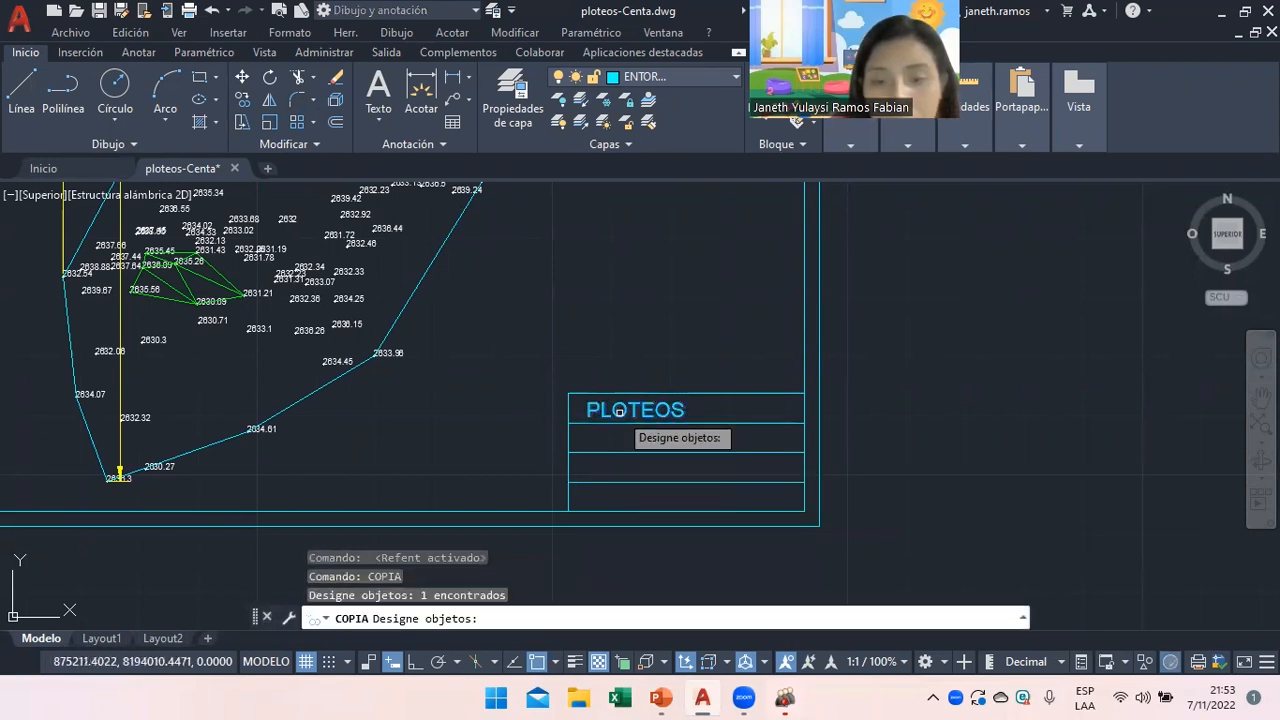
pyautogui.click(634, 414)
pyautogui.press('Return')
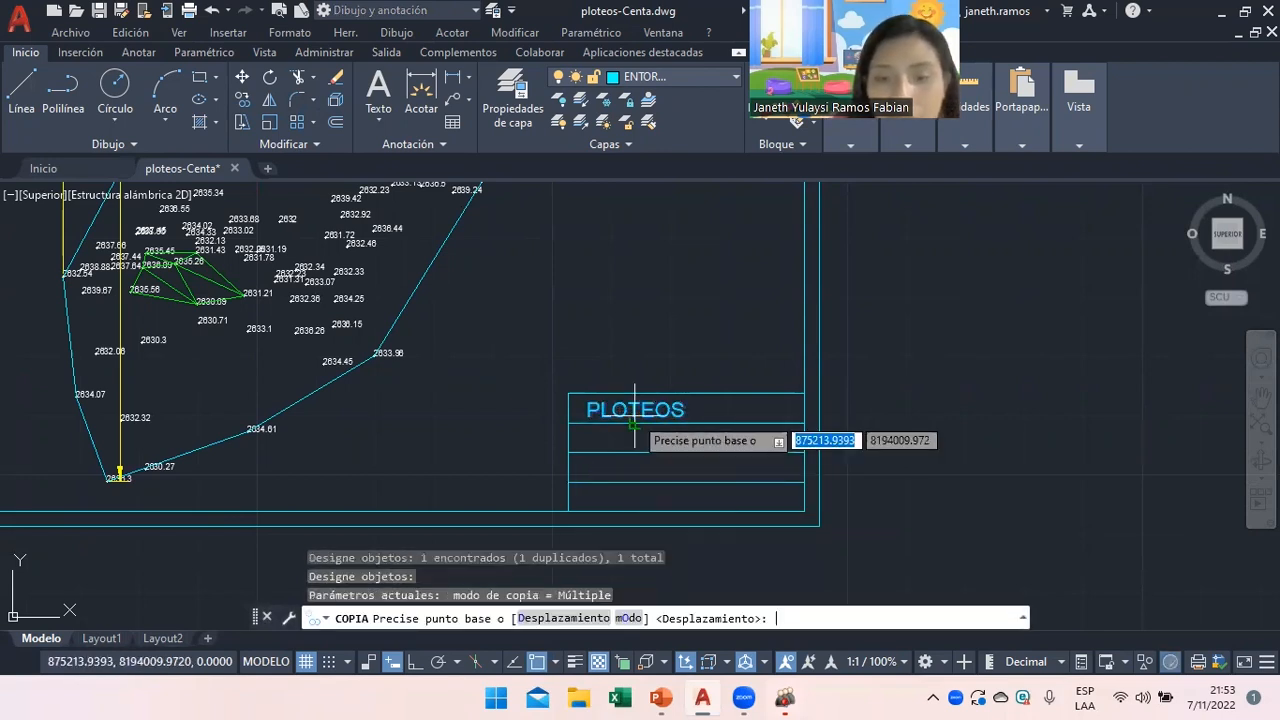
pyautogui.click(568, 422)
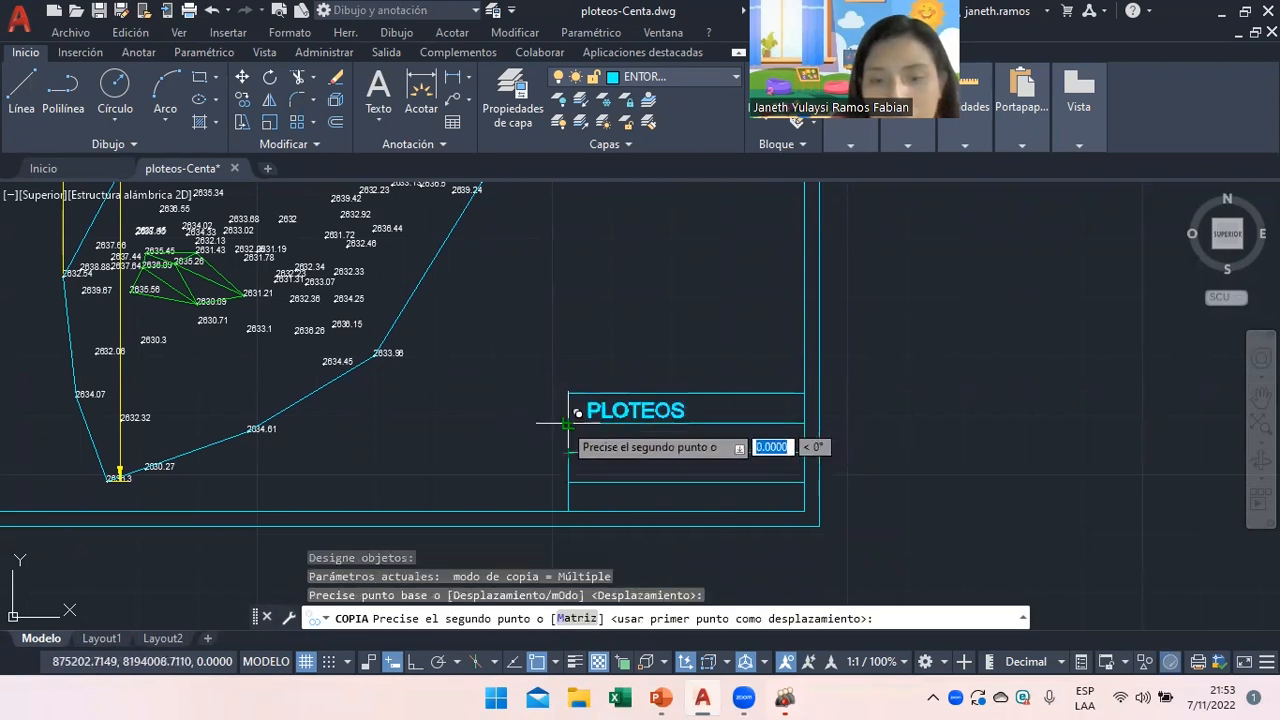
pyautogui.click(570, 454)
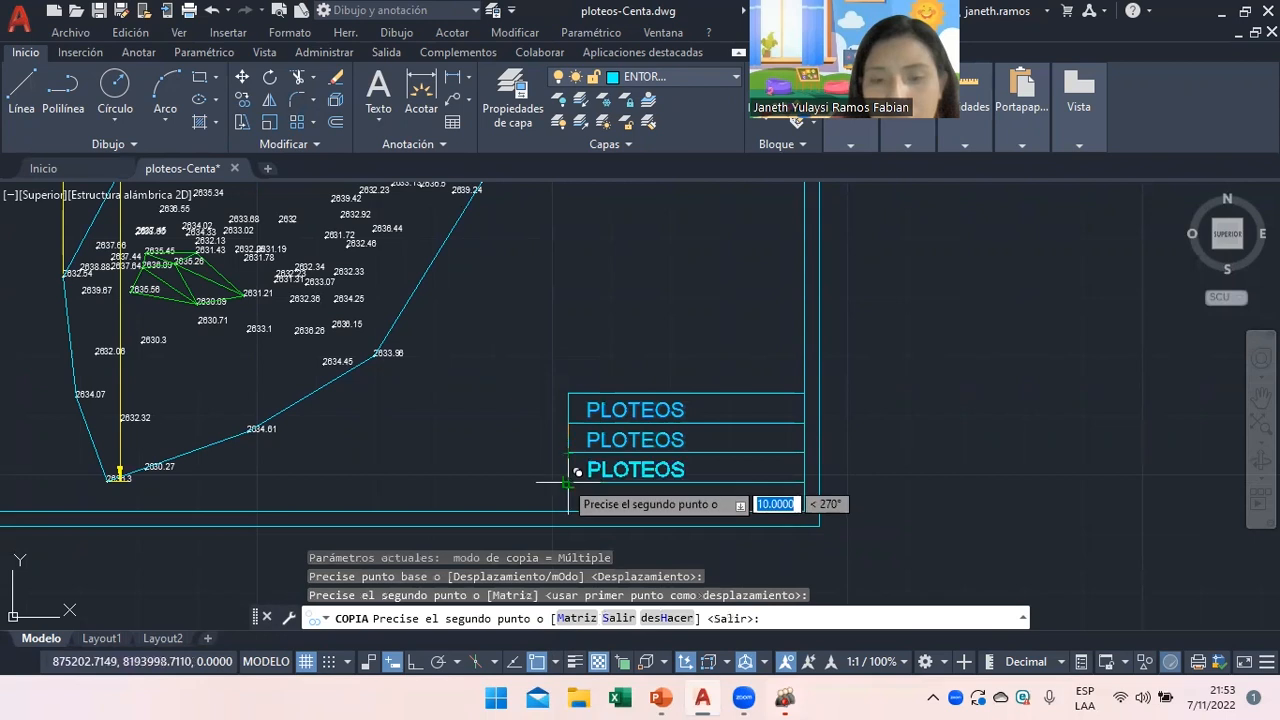
pyautogui.click(568, 482)
pyautogui.click(568, 512)
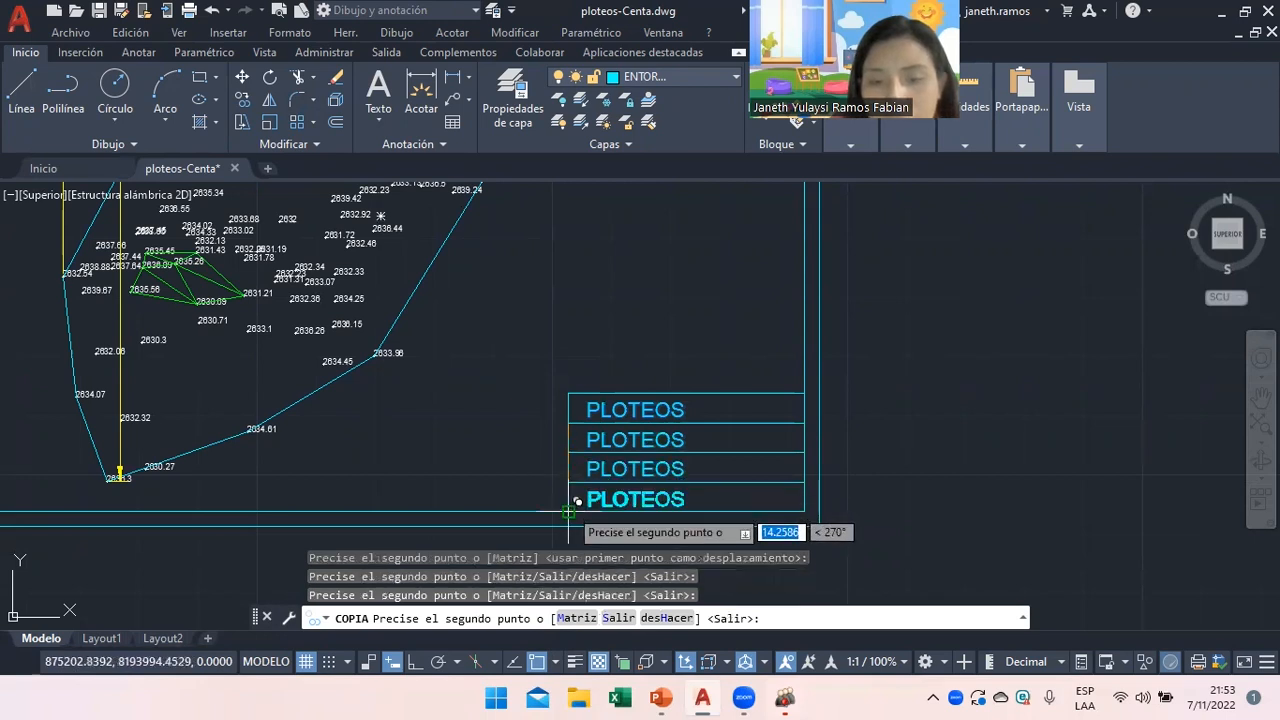
pyautogui.press('Return')
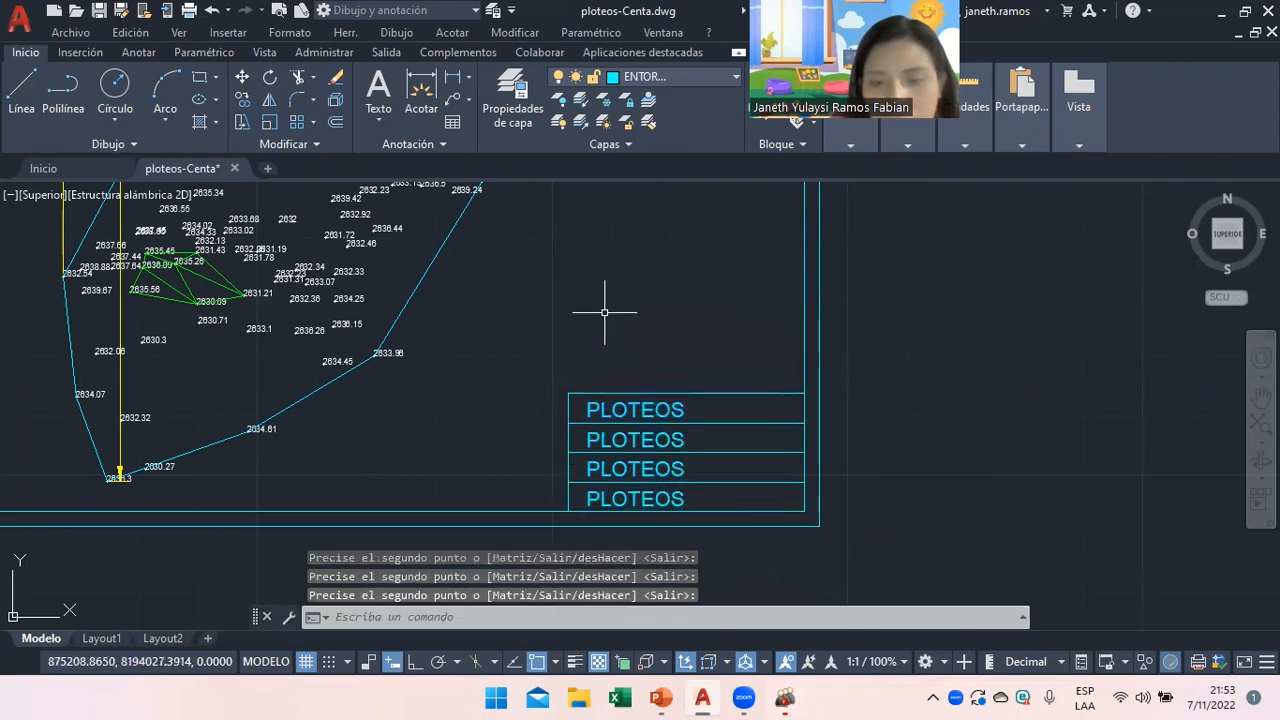
pyautogui.doubleClick(654, 408)
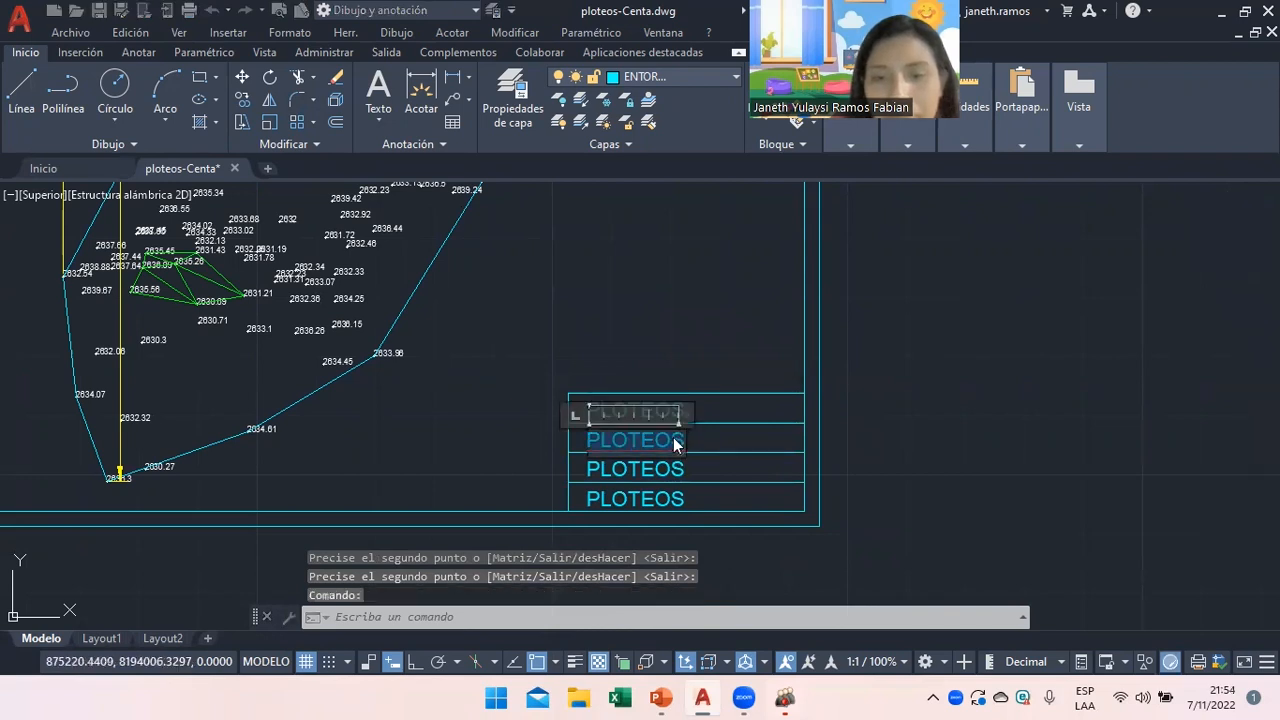
pyautogui.write('RAMO')
pyautogui.click(669, 478)
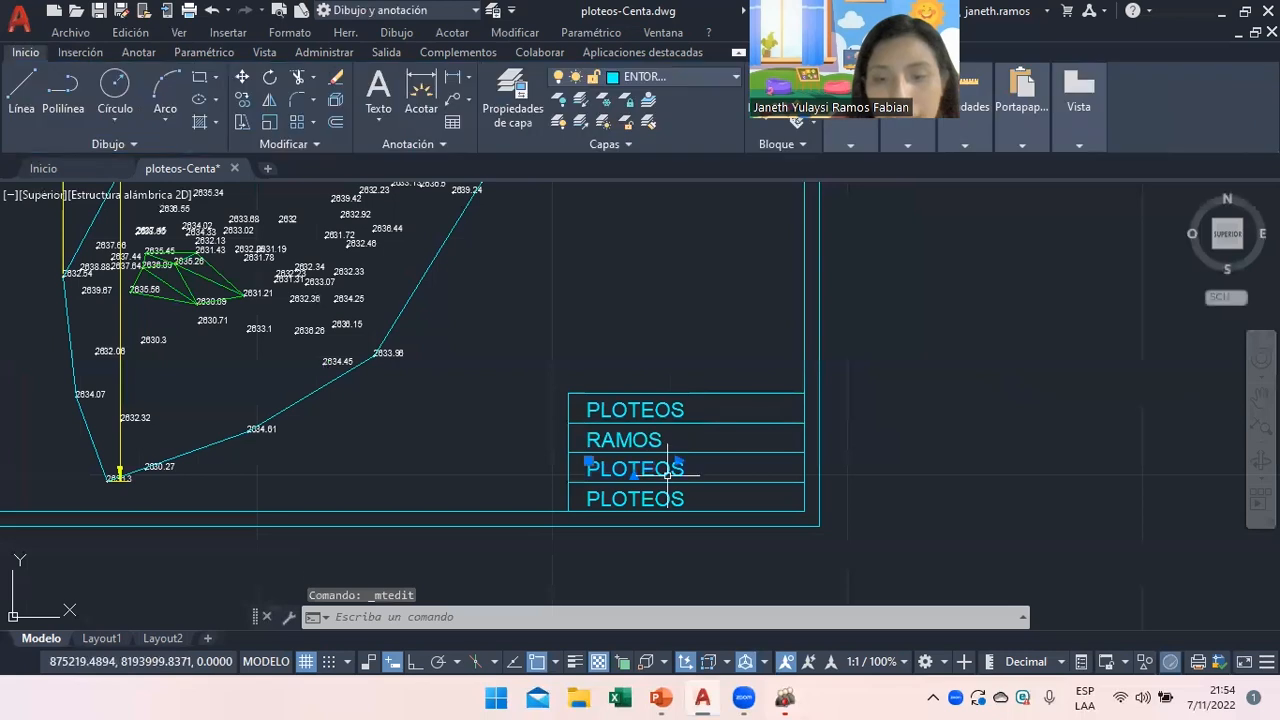
pyautogui.doubleClick(667, 476)
pyautogui.write('1')
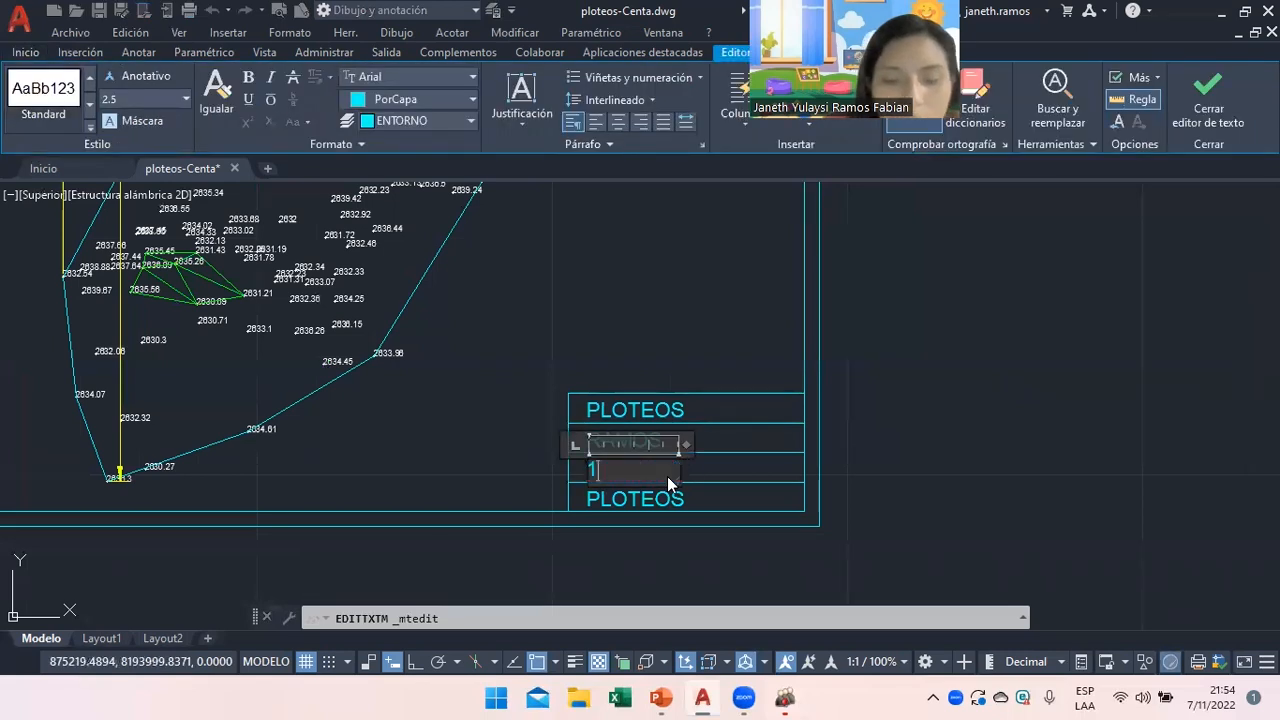
pyautogui.write('/500')
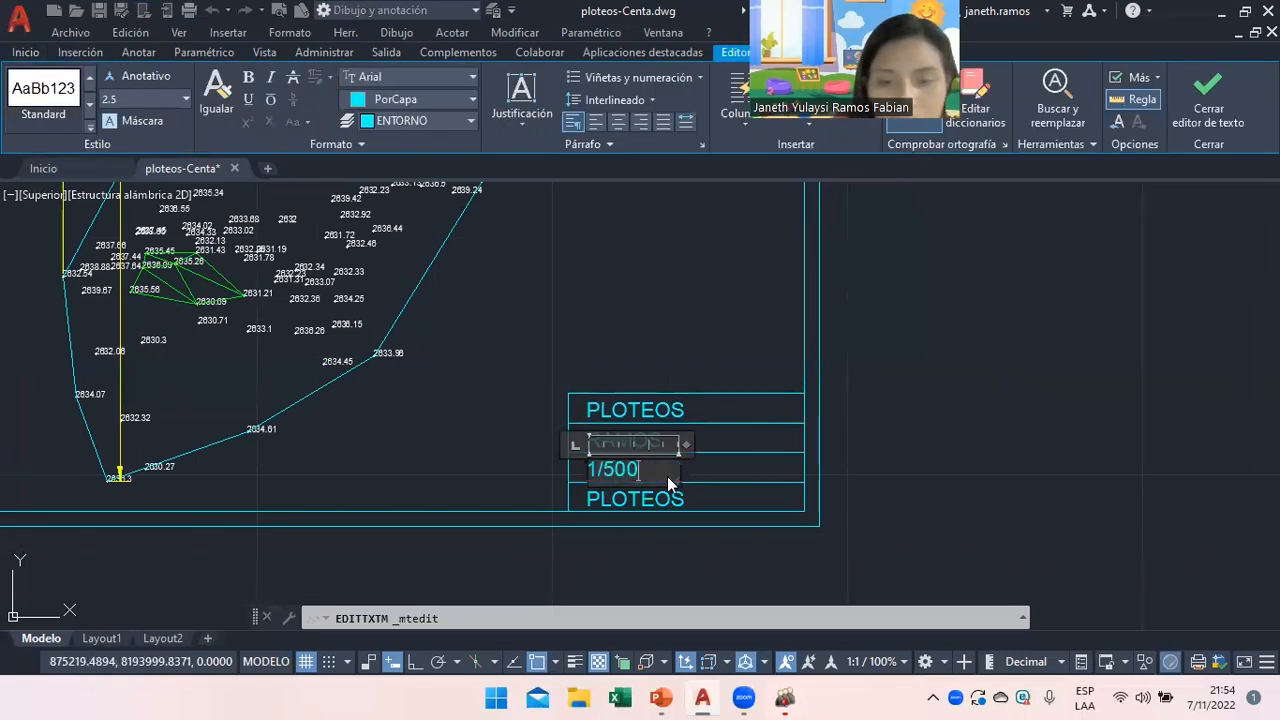
pyautogui.click(669, 499)
pyautogui.doubleClick(669, 500)
pyautogui.write('A4')
pyautogui.click(694, 557)
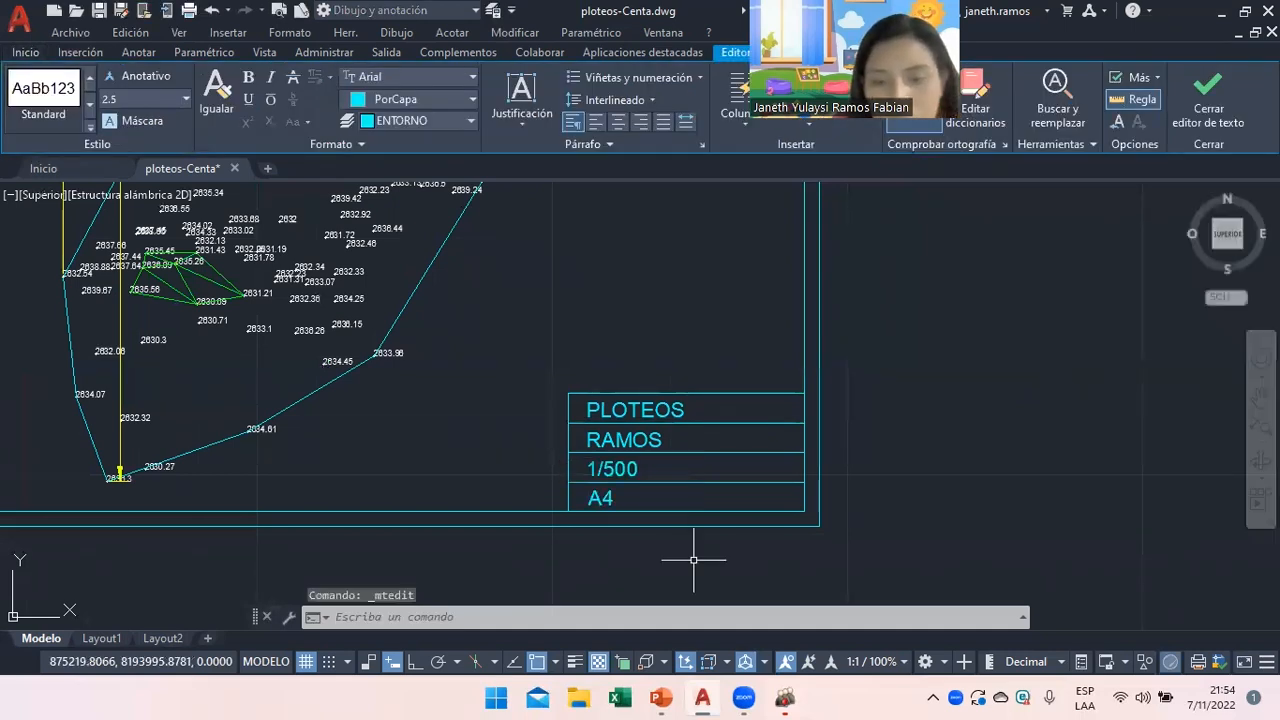
pyautogui.scroll(-2, 689, 532)
pyautogui.scroll(-4, 689, 532)
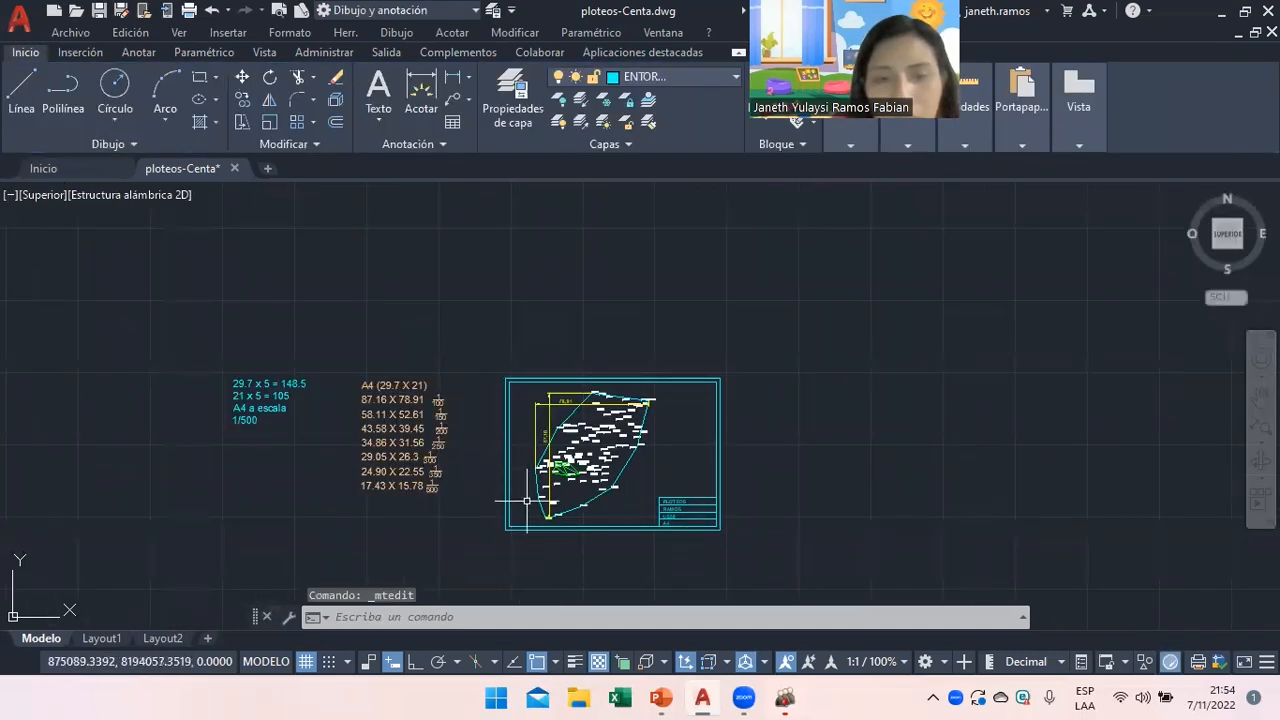
pyautogui.scroll(6, 700, 535)
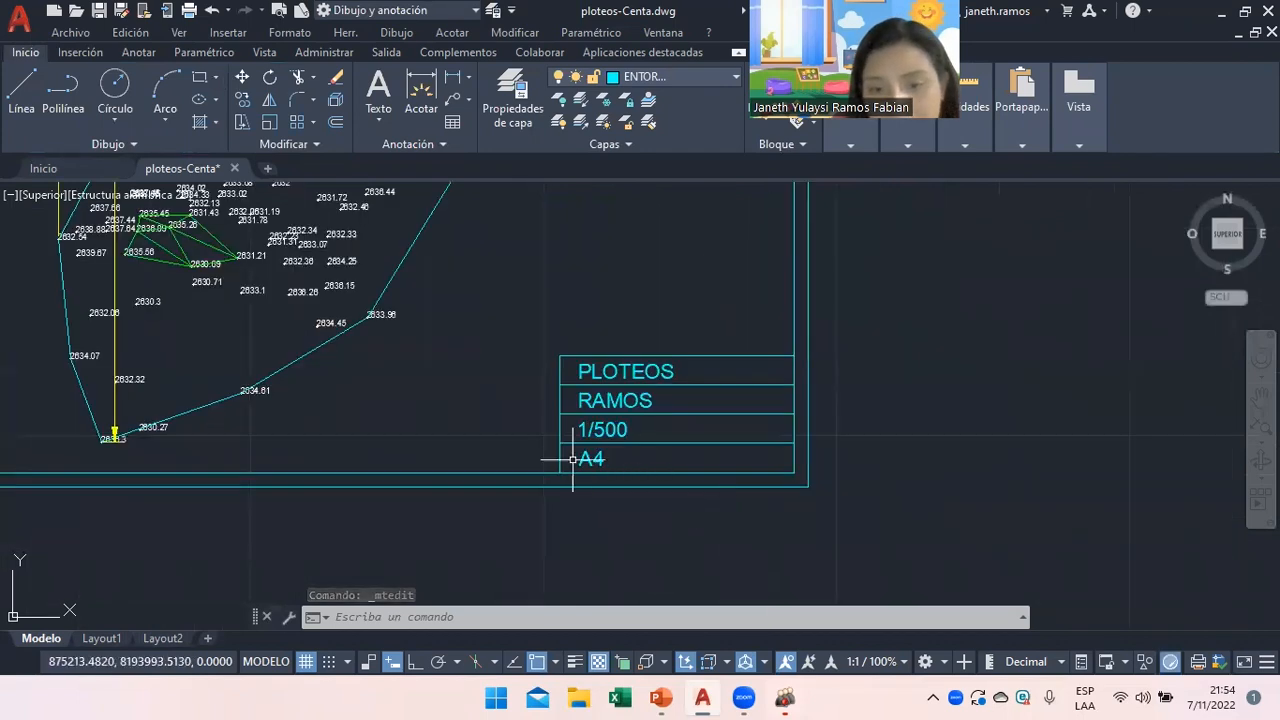
pyautogui.scroll(-4, 513, 473)
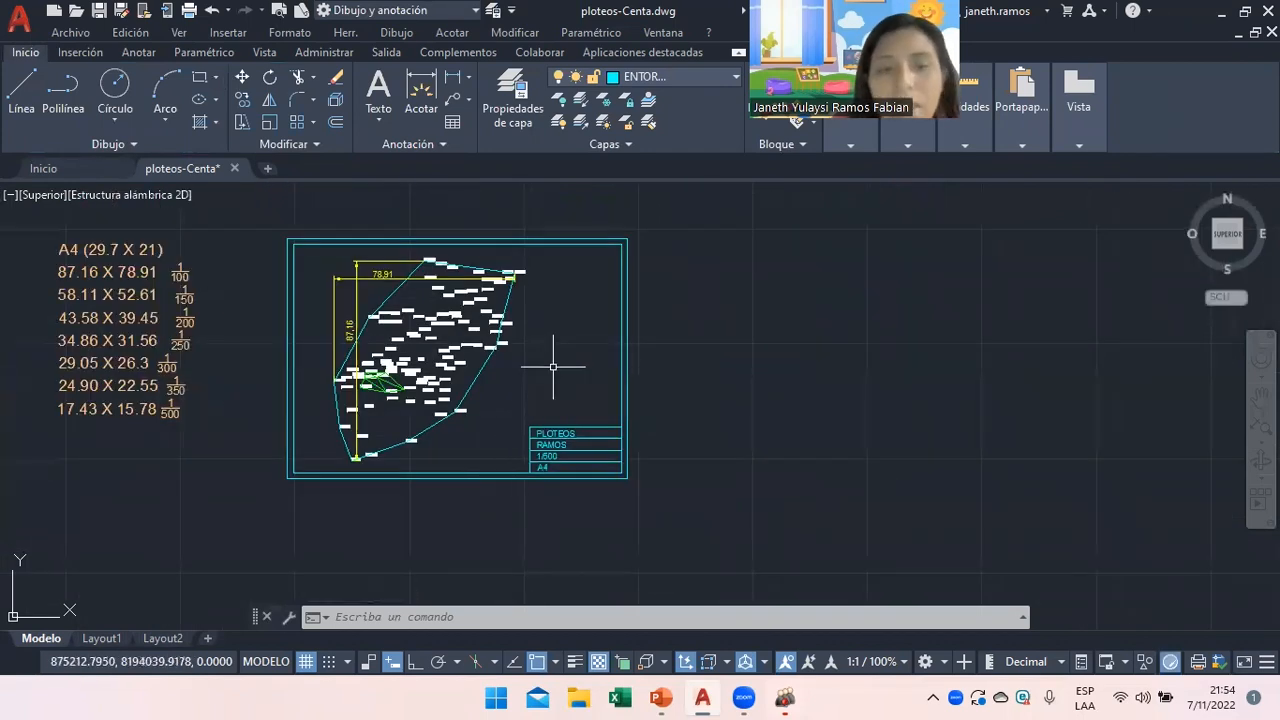
pyautogui.moveTo(662, 697)
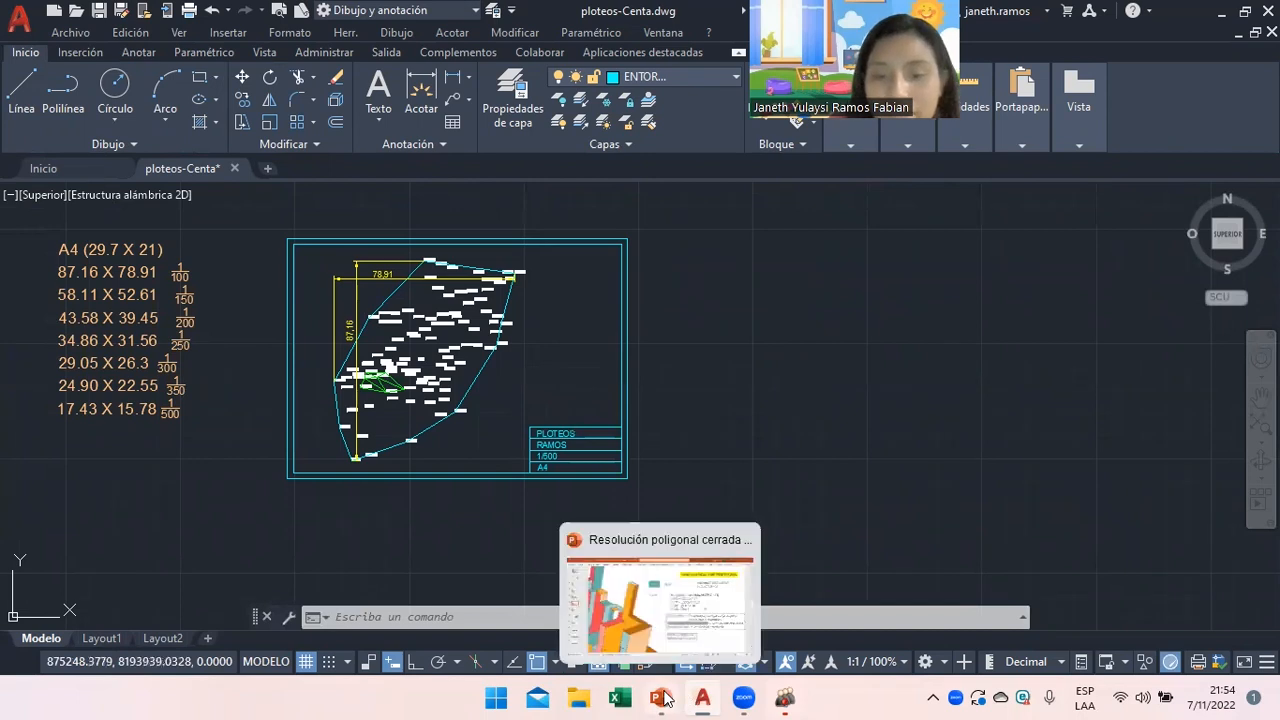
pyautogui.click(662, 697)
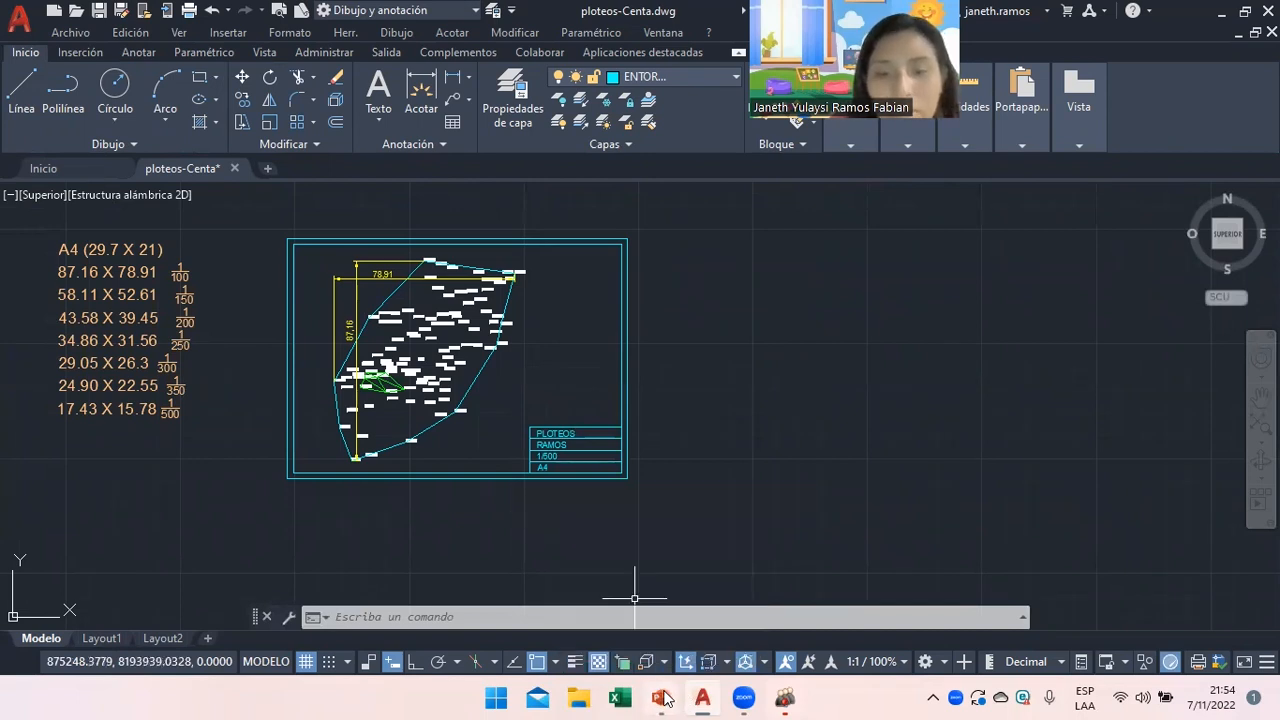
pyautogui.click(55, 135)
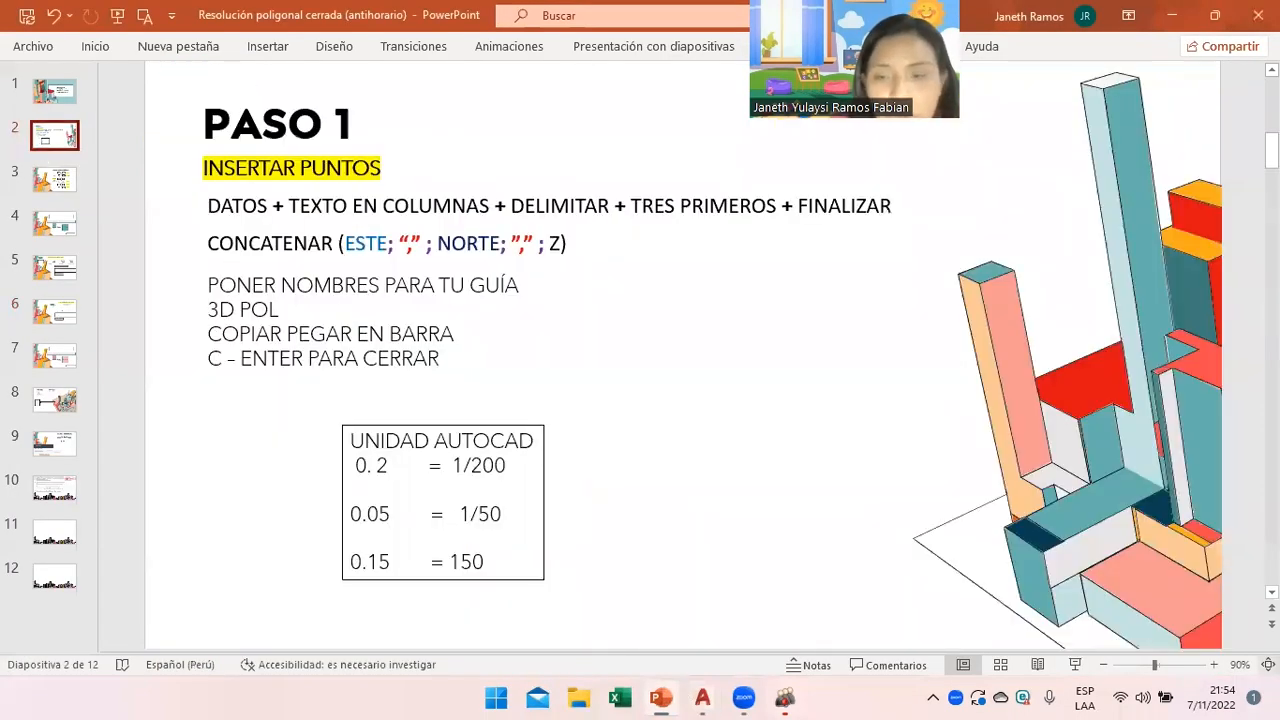
pyautogui.click(1175, 666)
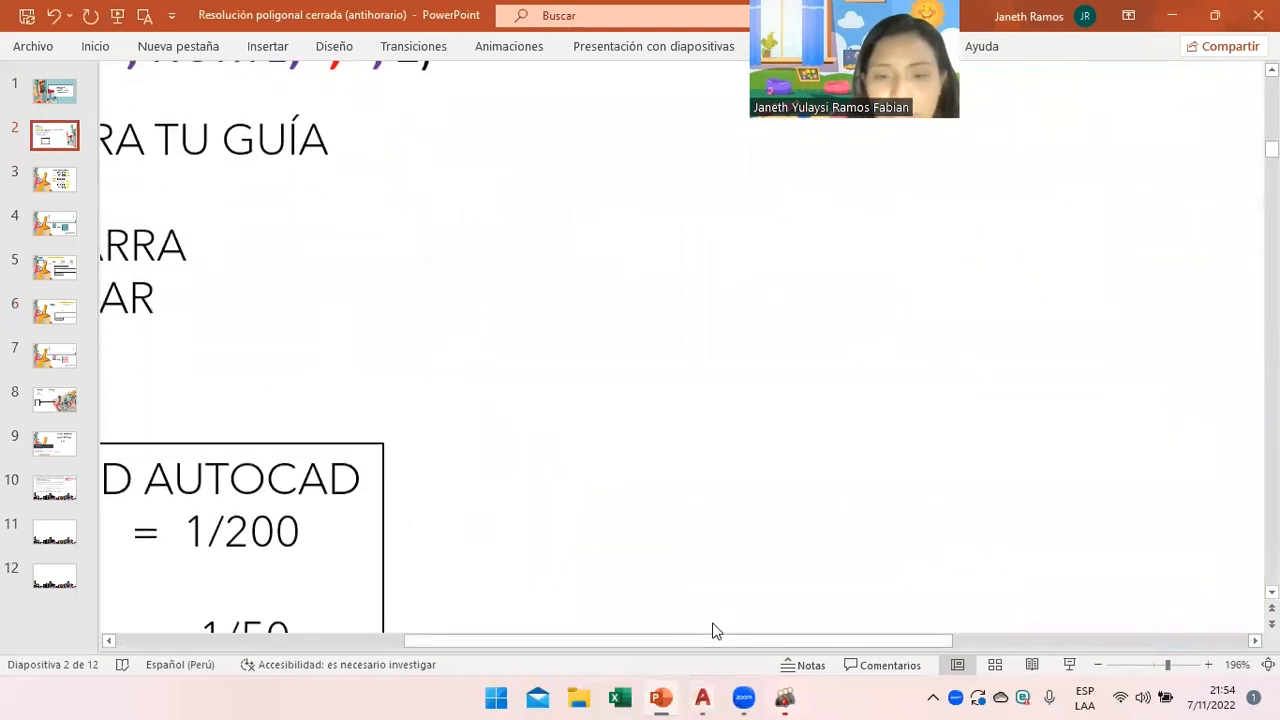
pyautogui.moveTo(638, 647); pyautogui.dragTo(568, 647)
pyautogui.scroll(-2, 451, 530)
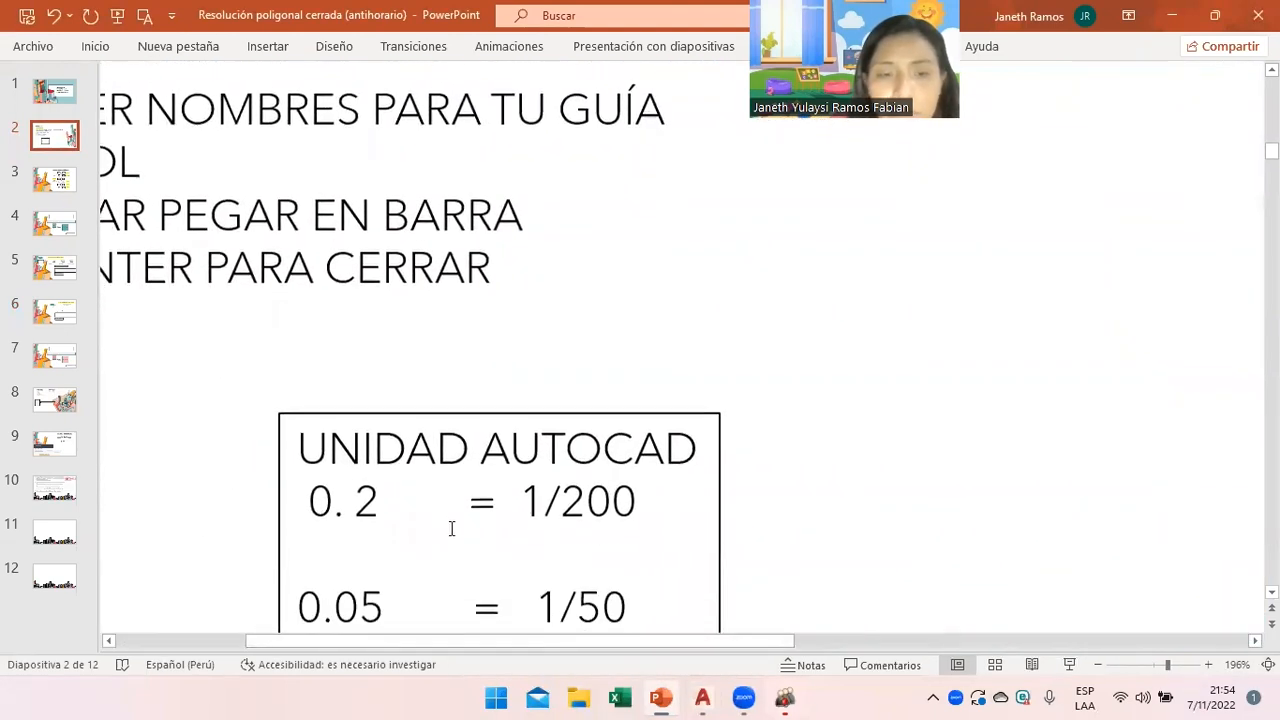
pyautogui.scroll(-3, 396, 480)
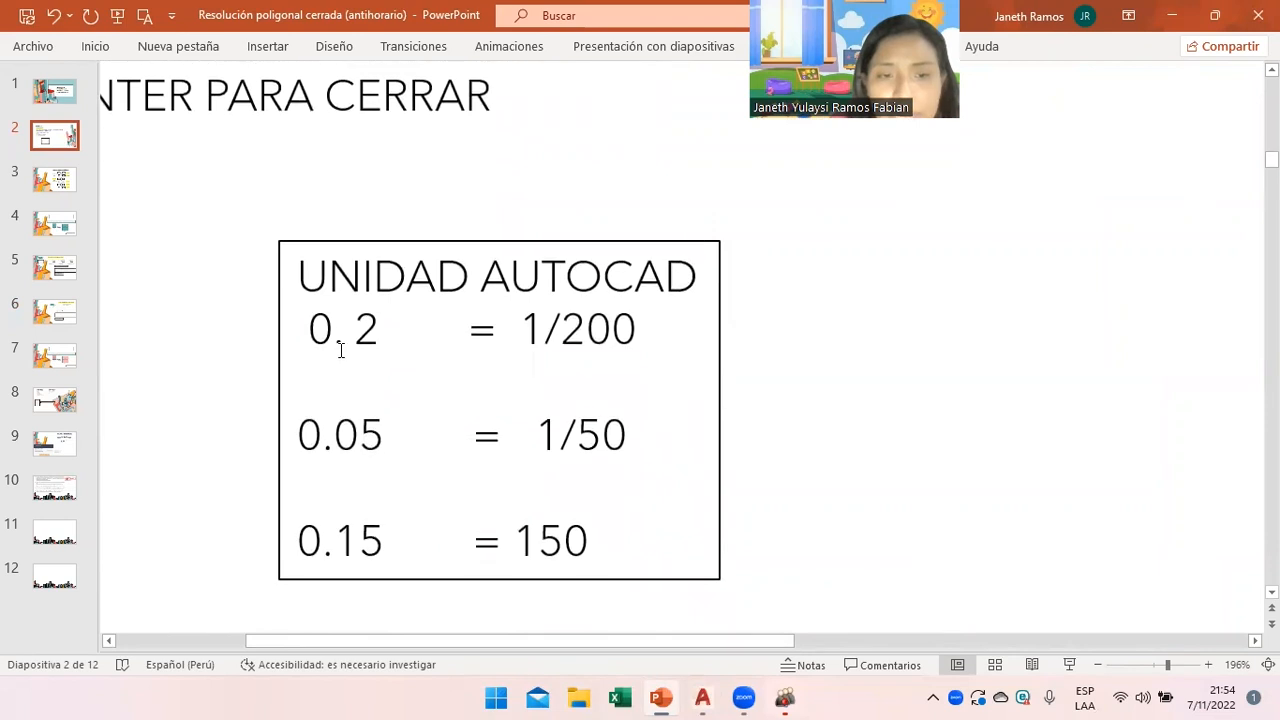
pyautogui.click(338, 347)
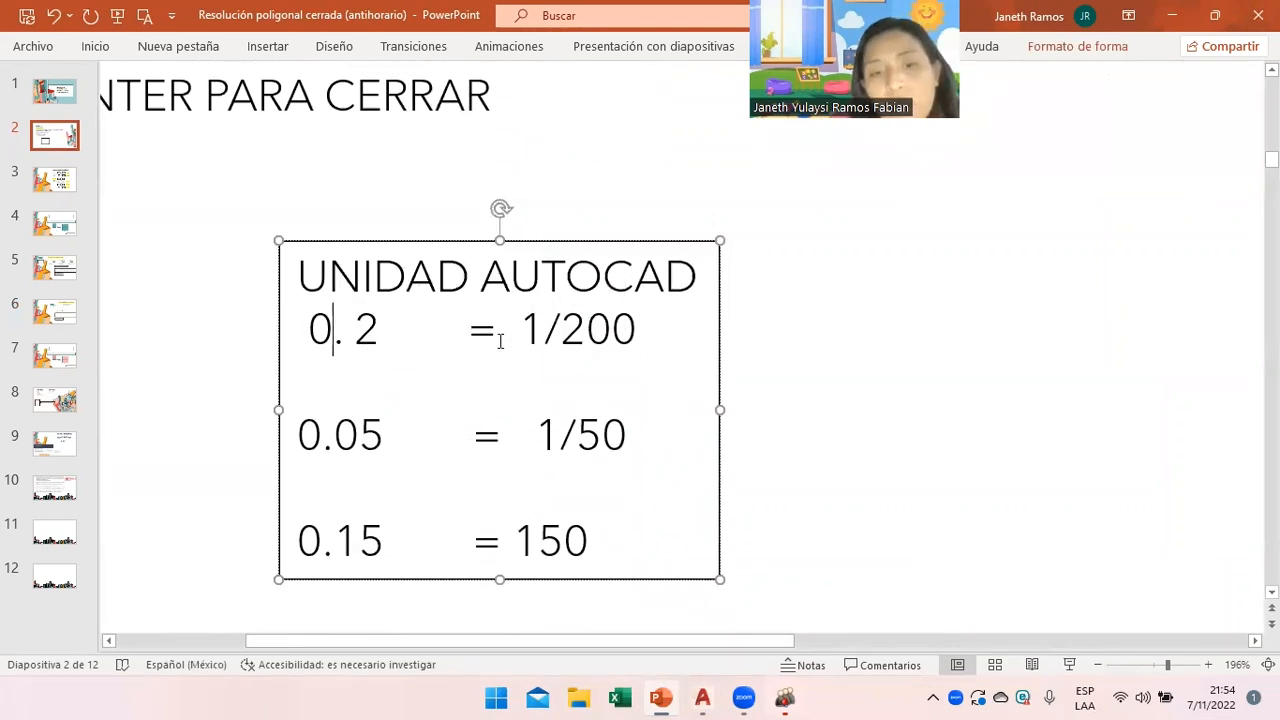
pyautogui.moveTo(512, 331); pyautogui.dragTo(663, 326)
pyautogui.moveTo(303, 440); pyautogui.dragTo(400, 440)
pyautogui.moveTo(526, 435); pyautogui.dragTo(642, 435)
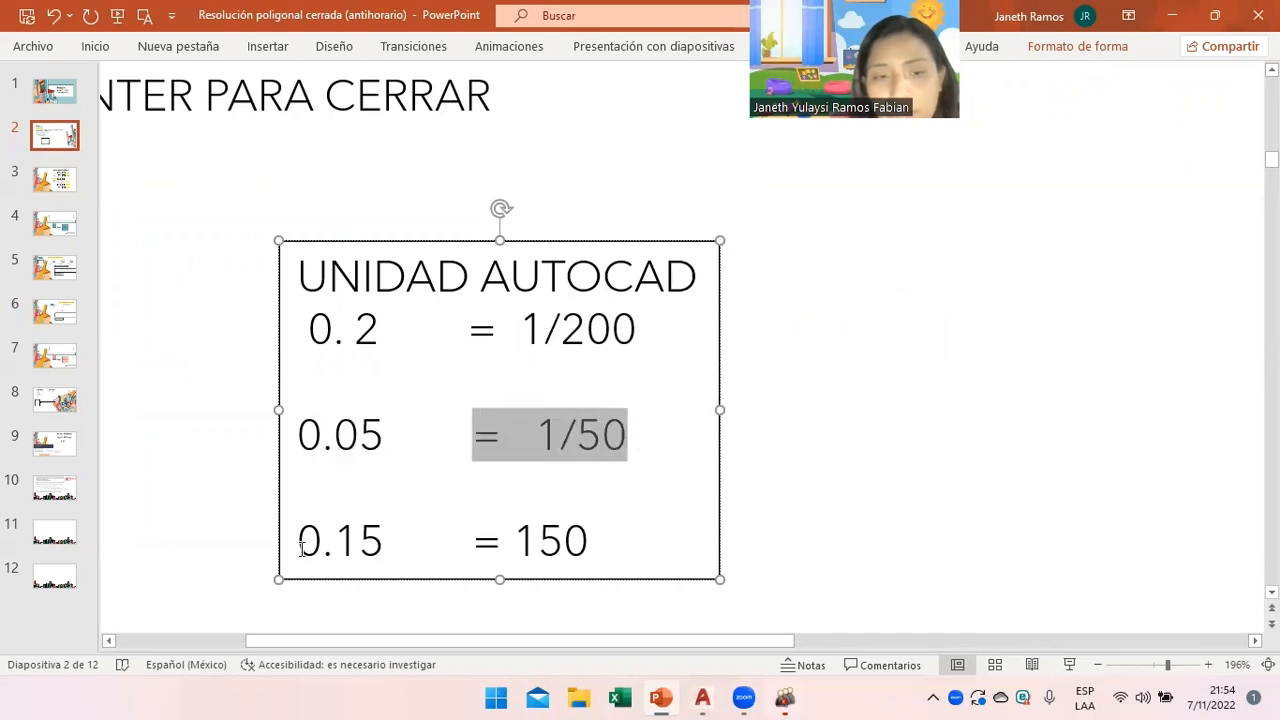
pyautogui.moveTo(301, 545); pyautogui.dragTo(389, 536)
pyautogui.click(387, 540)
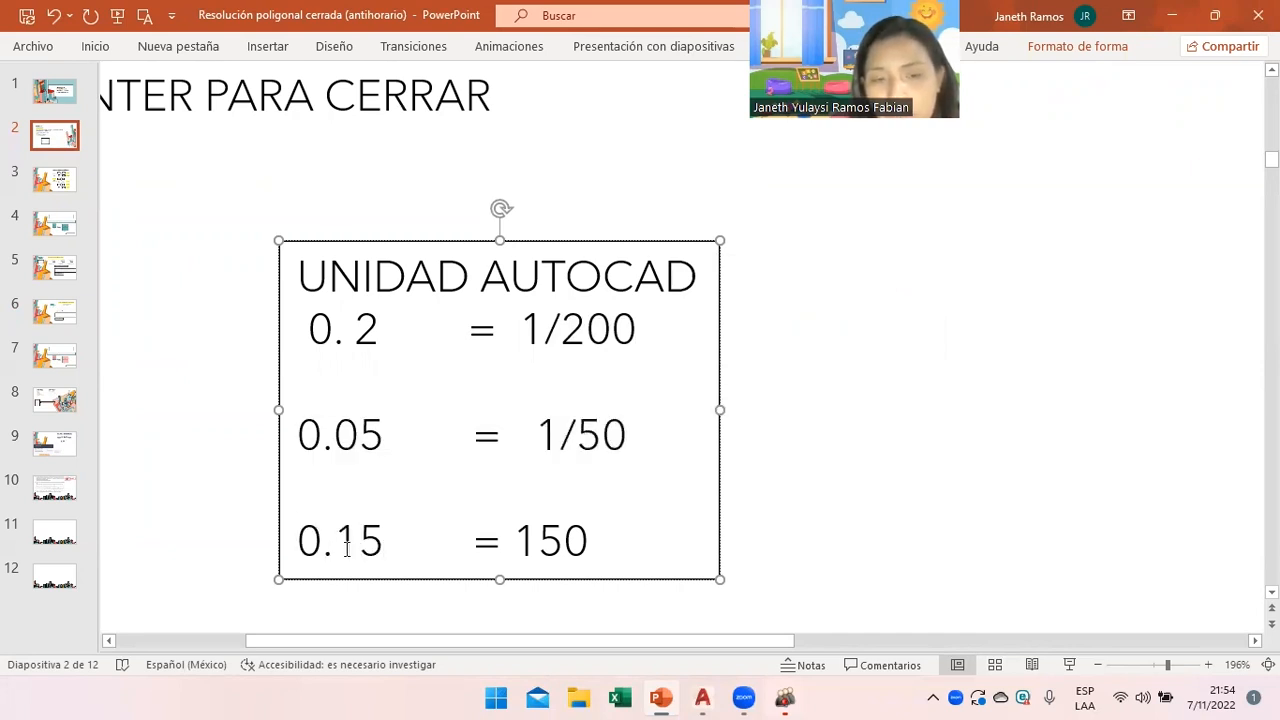
pyautogui.moveTo(516, 541); pyautogui.dragTo(606, 538)
pyautogui.click(596, 540)
pyautogui.moveTo(323, 545); pyautogui.dragTo(385, 542)
pyautogui.click(704, 697)
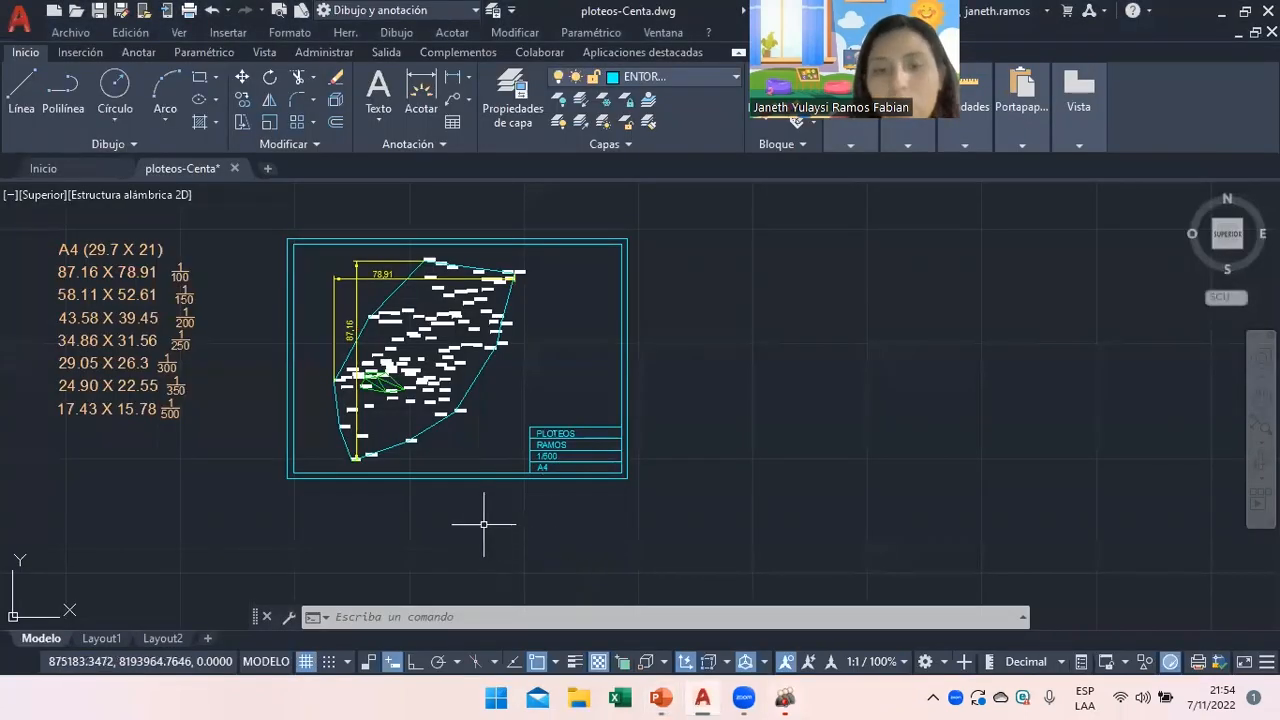
# Set the plot to AutoCAD PDF (General Documentation) on ISO full bleed A4 and start windowing the frame.
pyautogui.scroll(3, 538, 505)
pyautogui.scroll(-6, 555, 423)
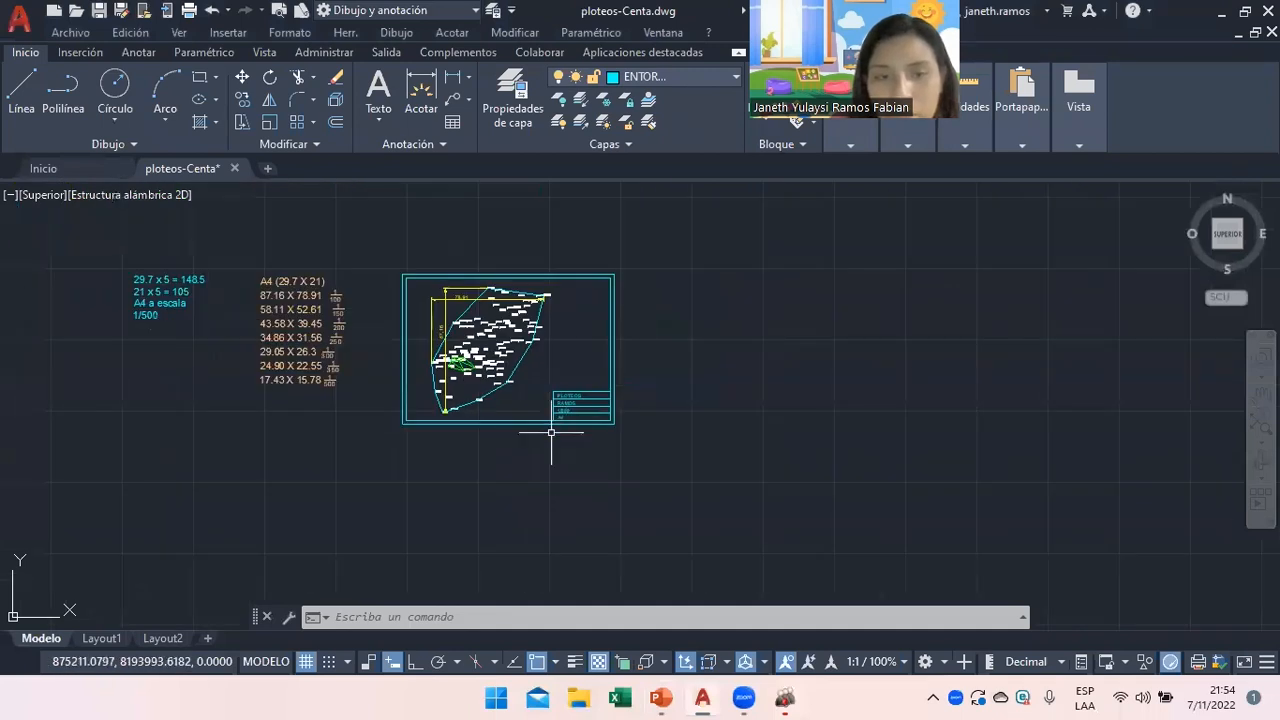
pyautogui.write('o')
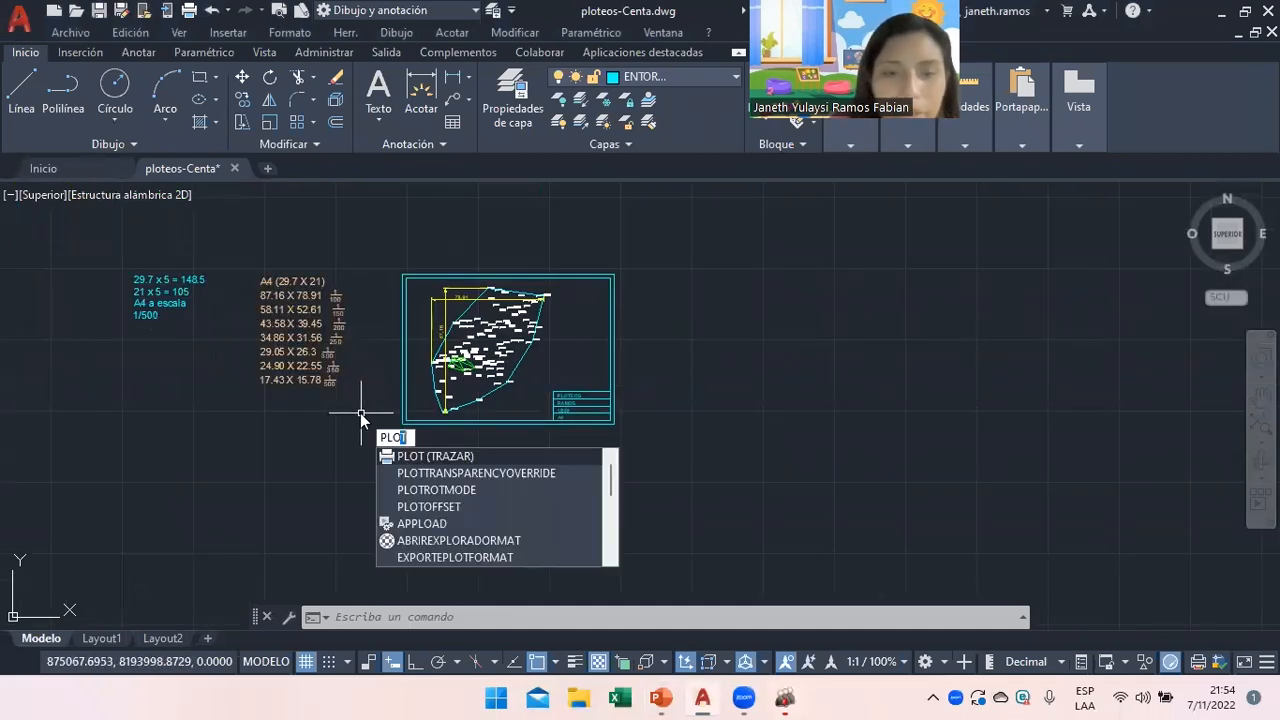
pyautogui.click(430, 456)
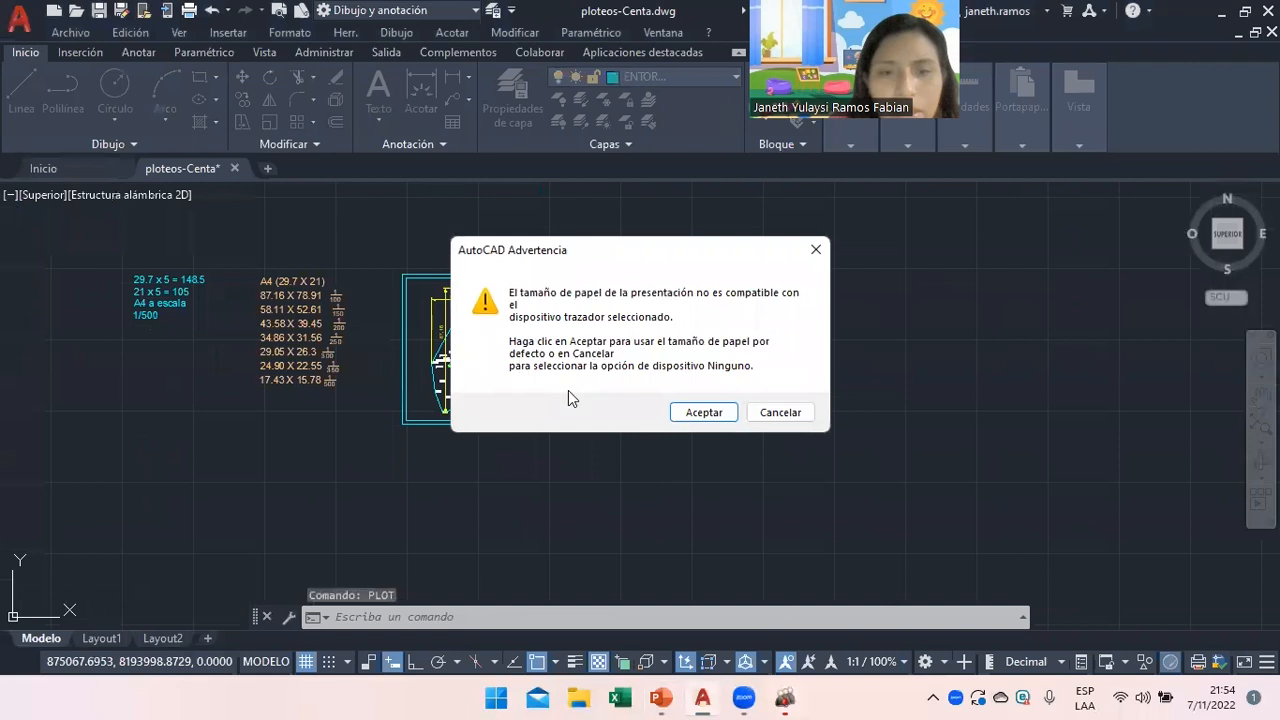
pyautogui.click(732, 416)
pyautogui.click(545, 221)
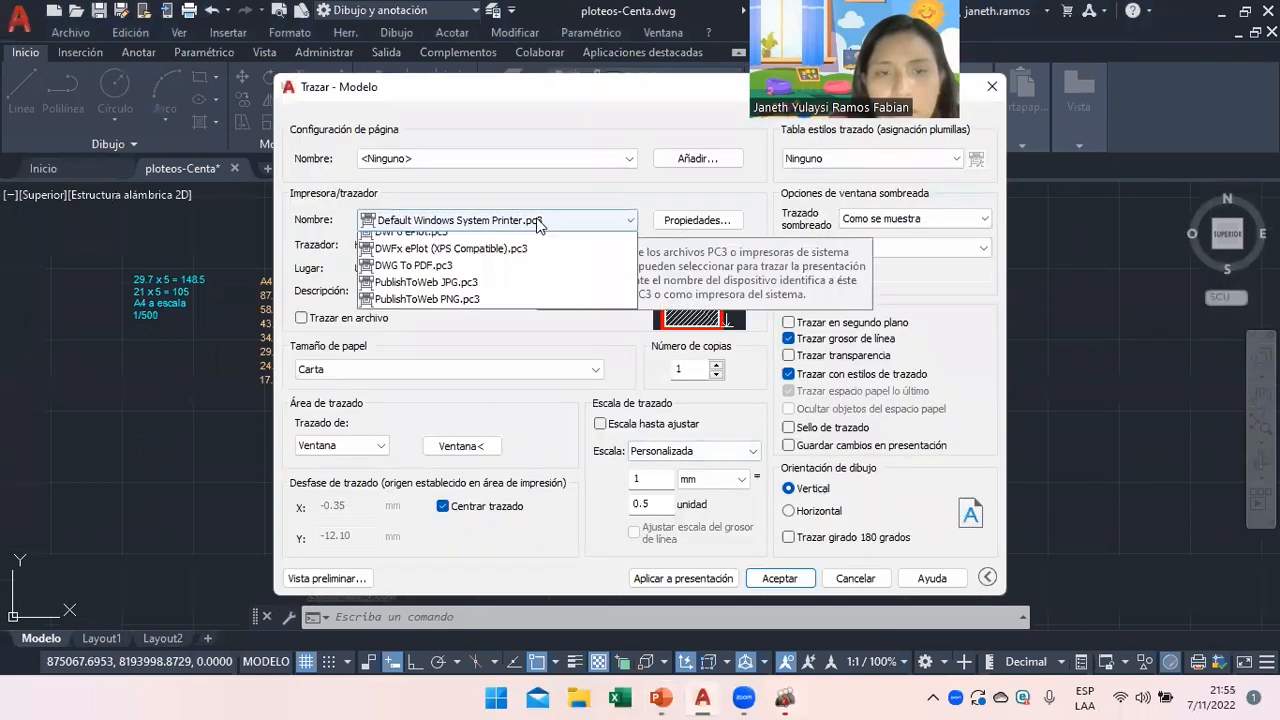
pyautogui.click(545, 341)
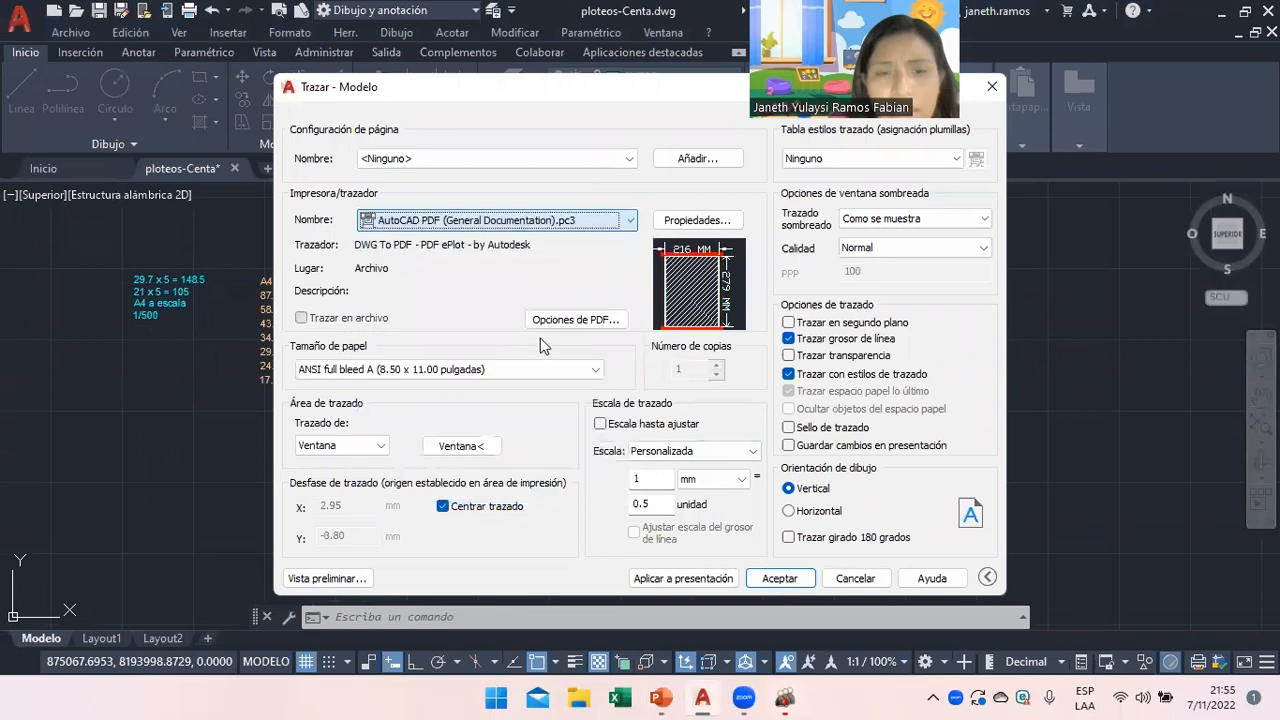
pyautogui.click(422, 374)
pyautogui.moveTo(592, 204); pyautogui.dragTo(572, 51)
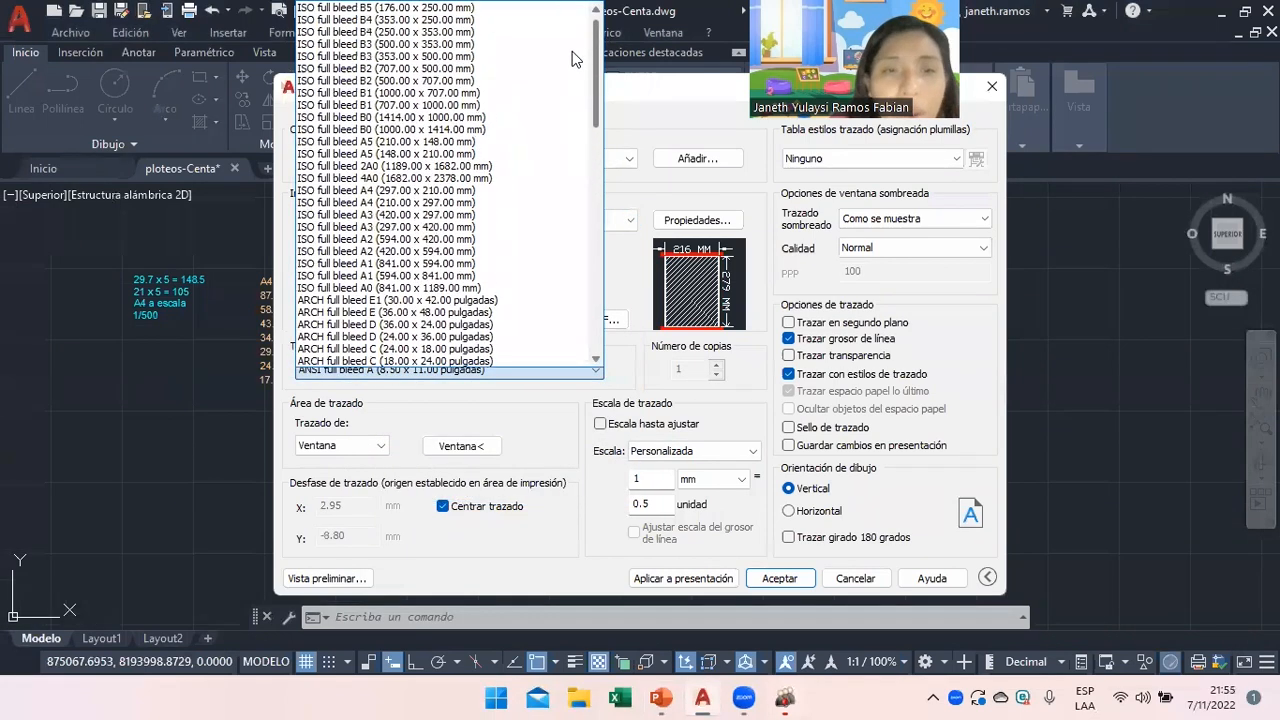
pyautogui.click(404, 190)
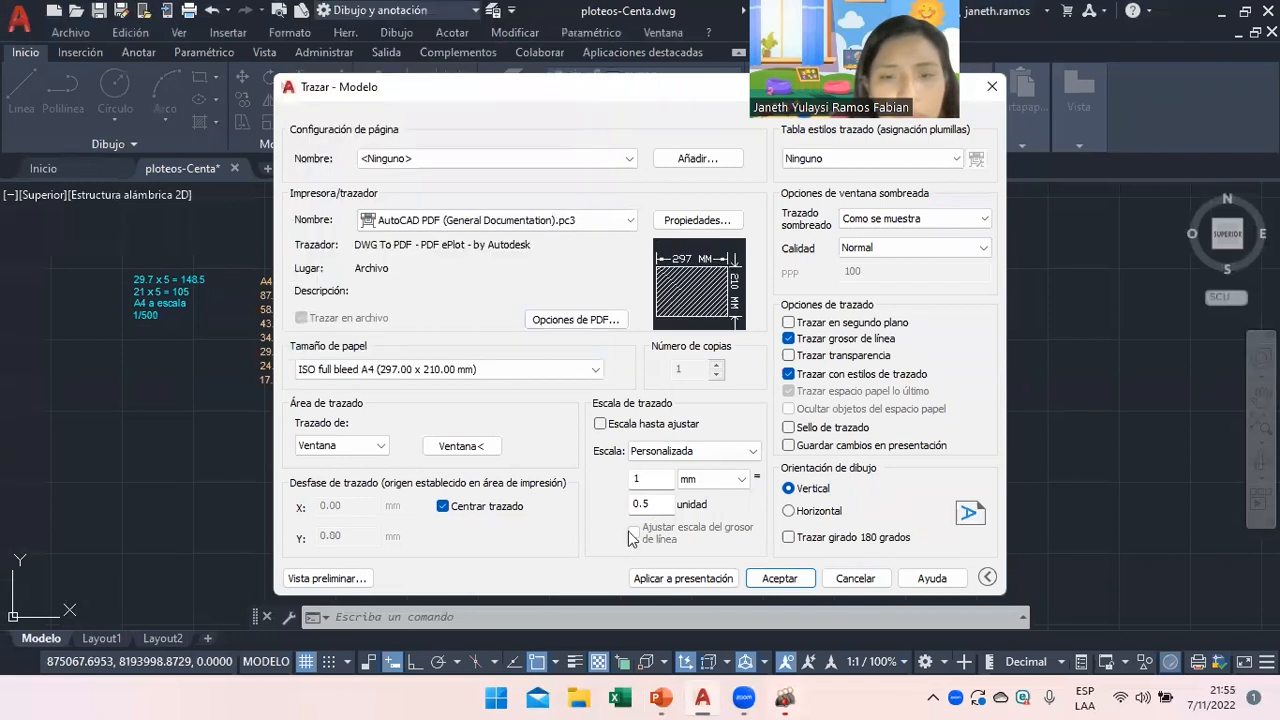
pyautogui.click(480, 446)
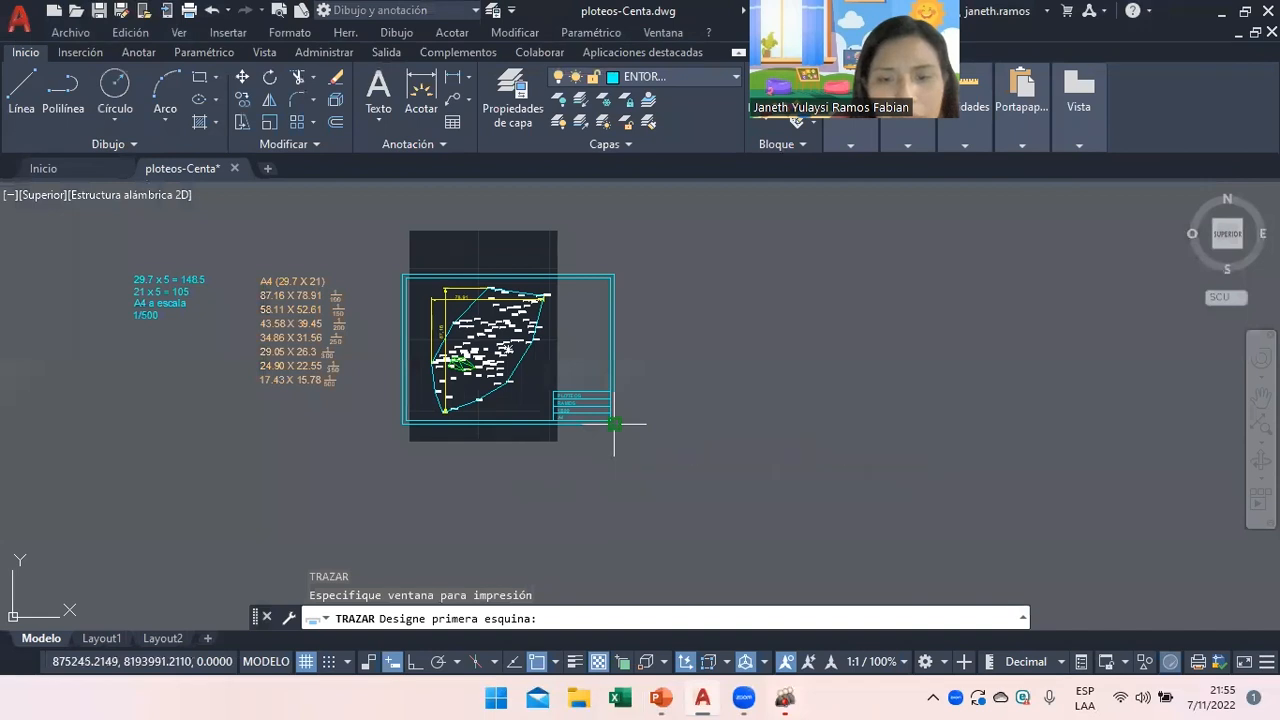
pyautogui.click(614, 424)
# Finish the plot window on the frame and set landscape orientation with fit-to-paper scaling.
pyautogui.click(406, 277)
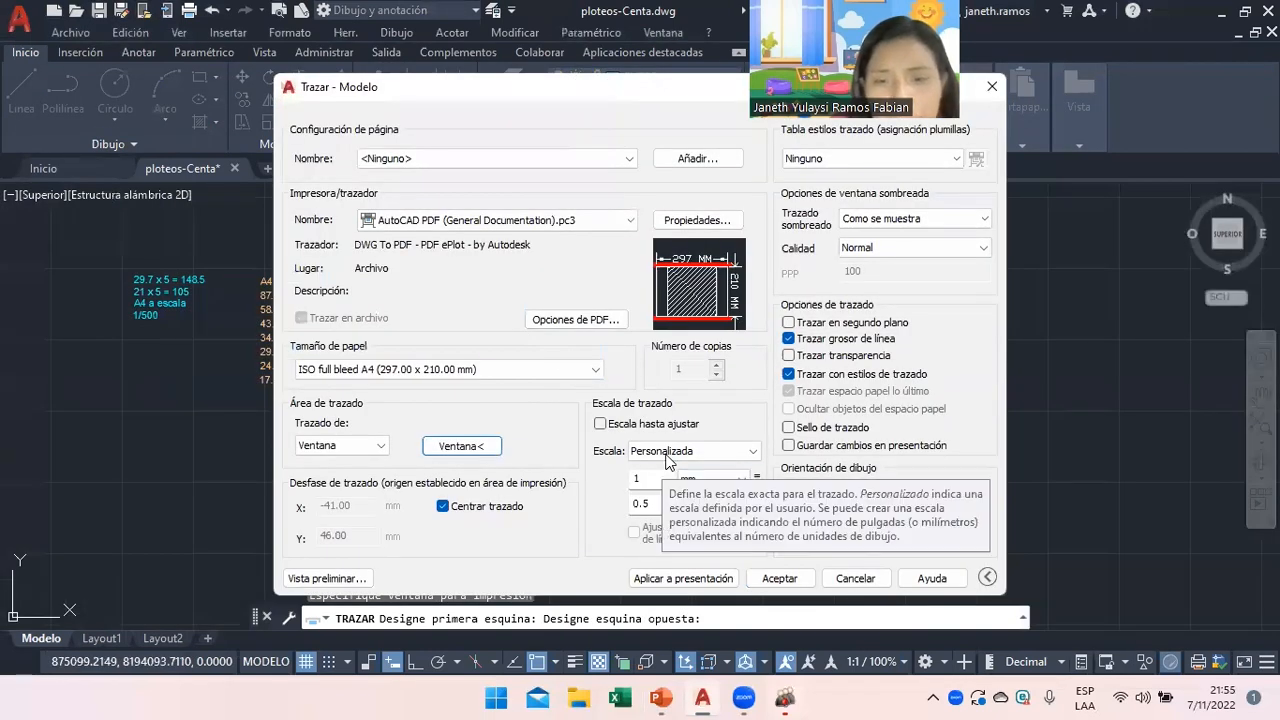
pyautogui.click(645, 425)
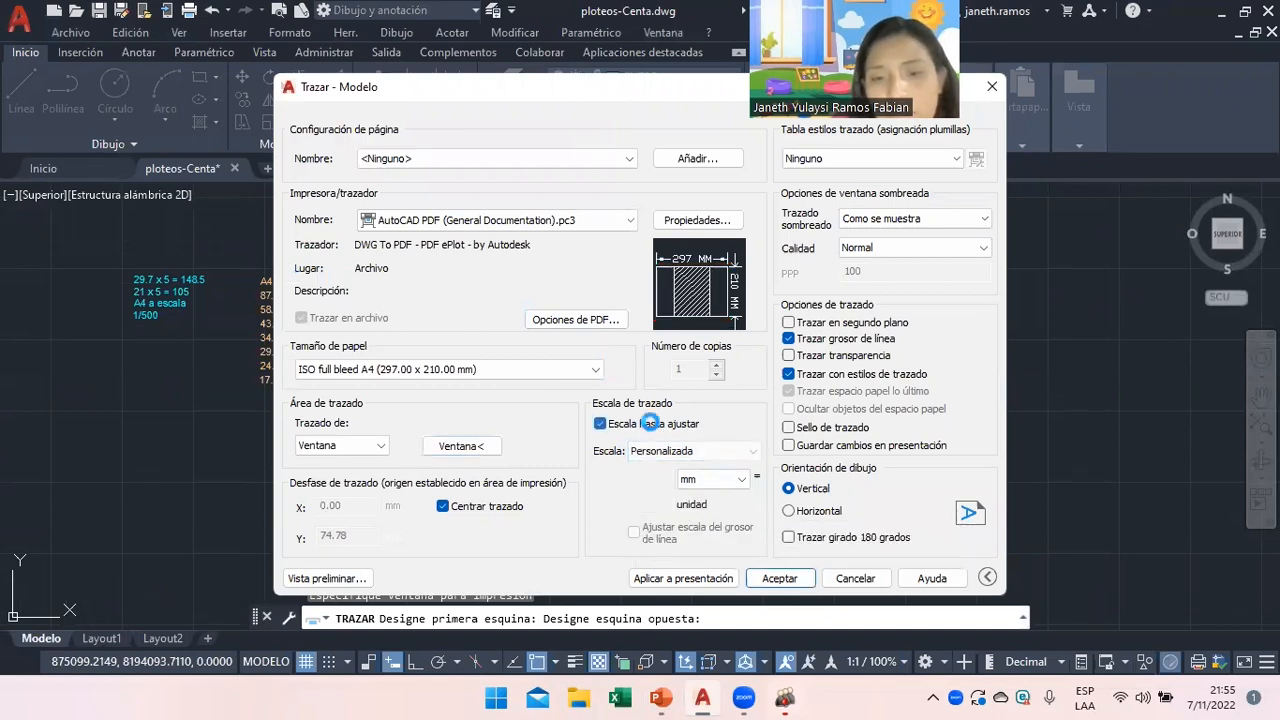
pyautogui.click(658, 426)
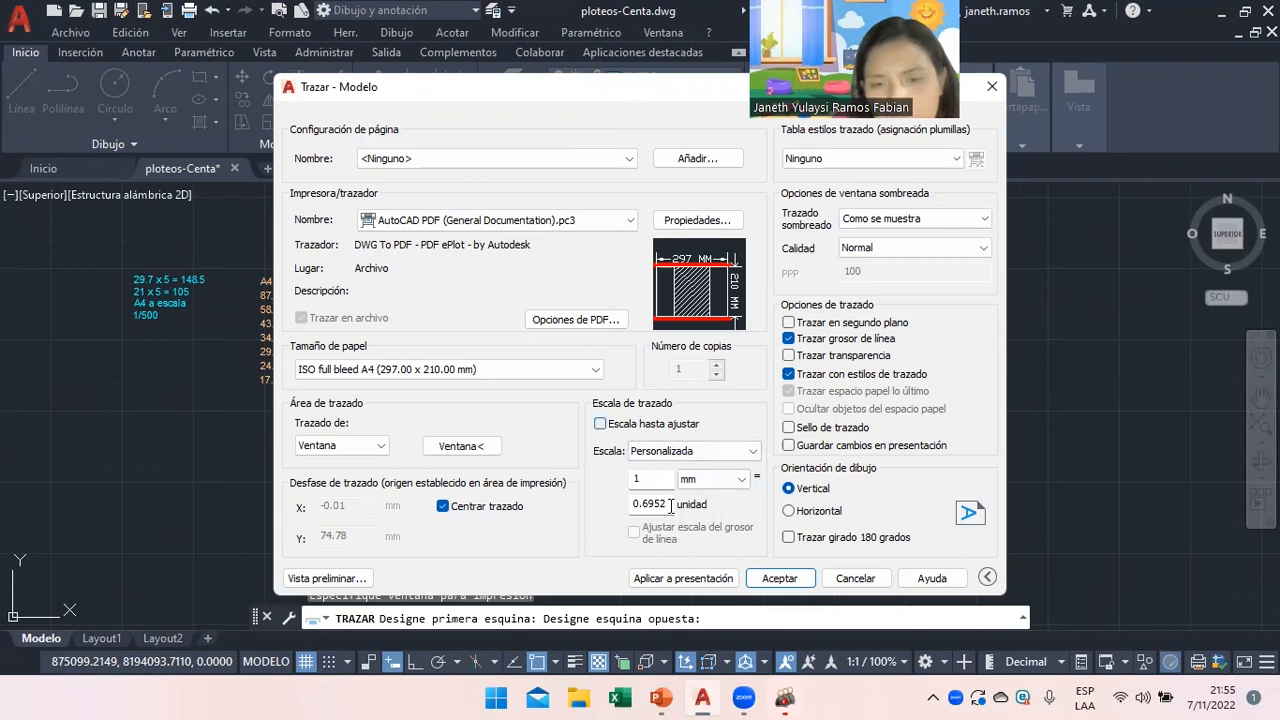
pyautogui.click(818, 518)
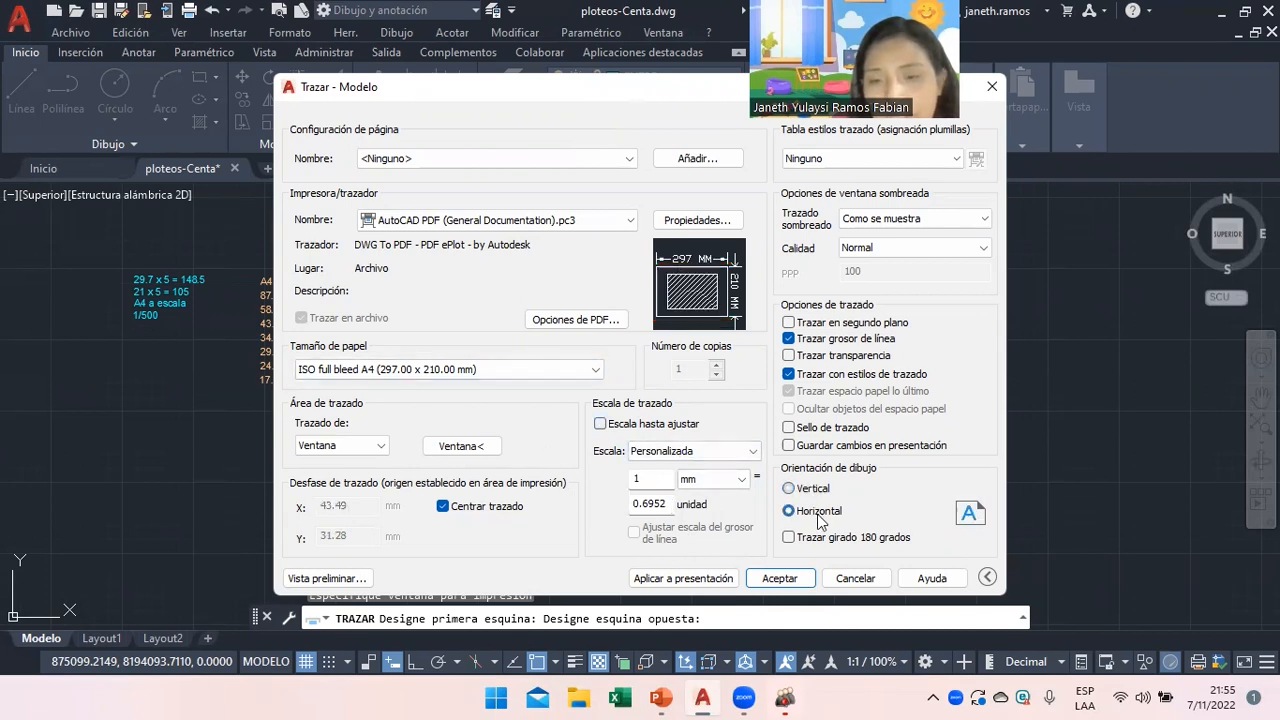
pyautogui.doubleClick(649, 430)
pyautogui.click(608, 424)
pyautogui.click(601, 426)
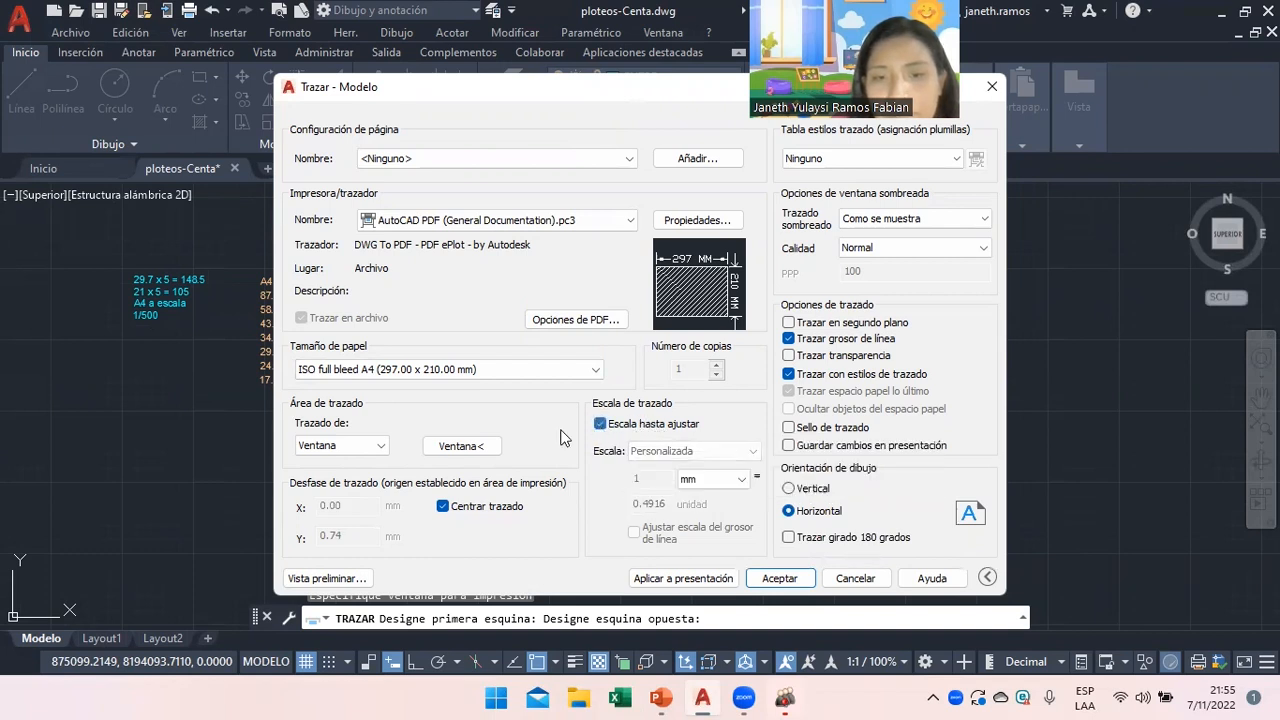
# Re-window the frame, keep scale-to-fit instead of 1 mm = 0.5, apply to layout and preview.
pyautogui.click(480, 448)
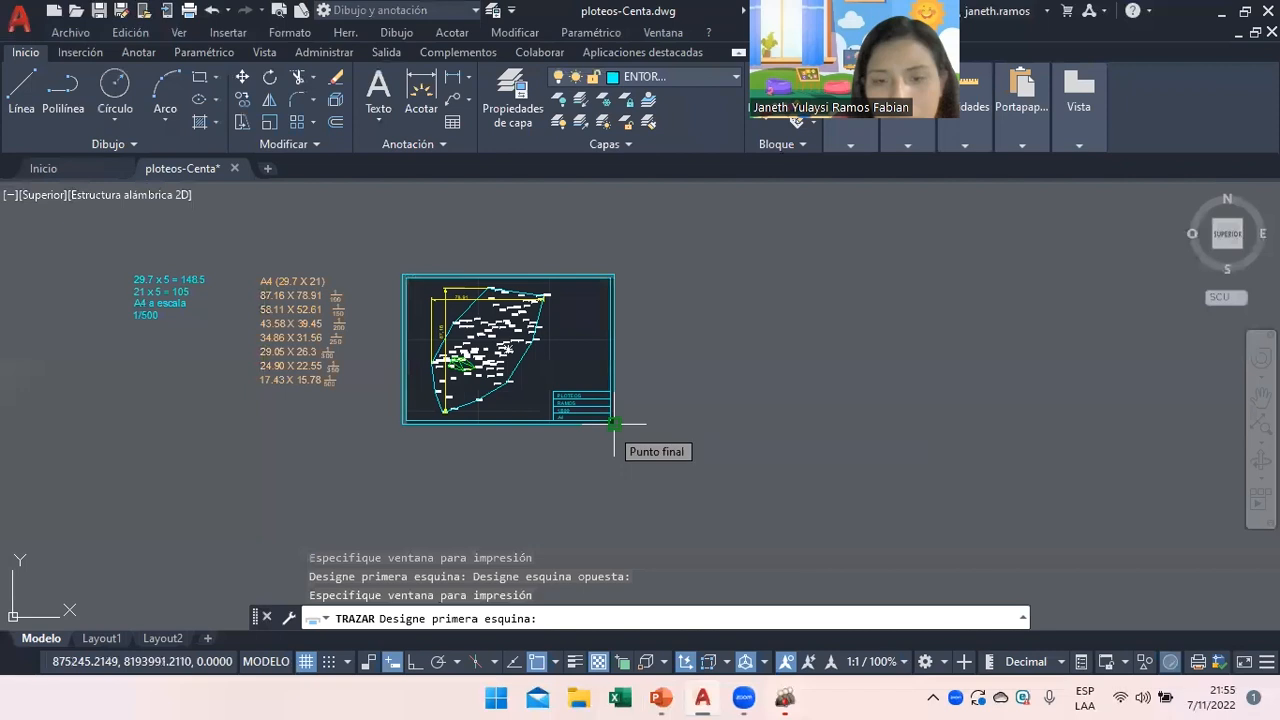
pyautogui.click(614, 424)
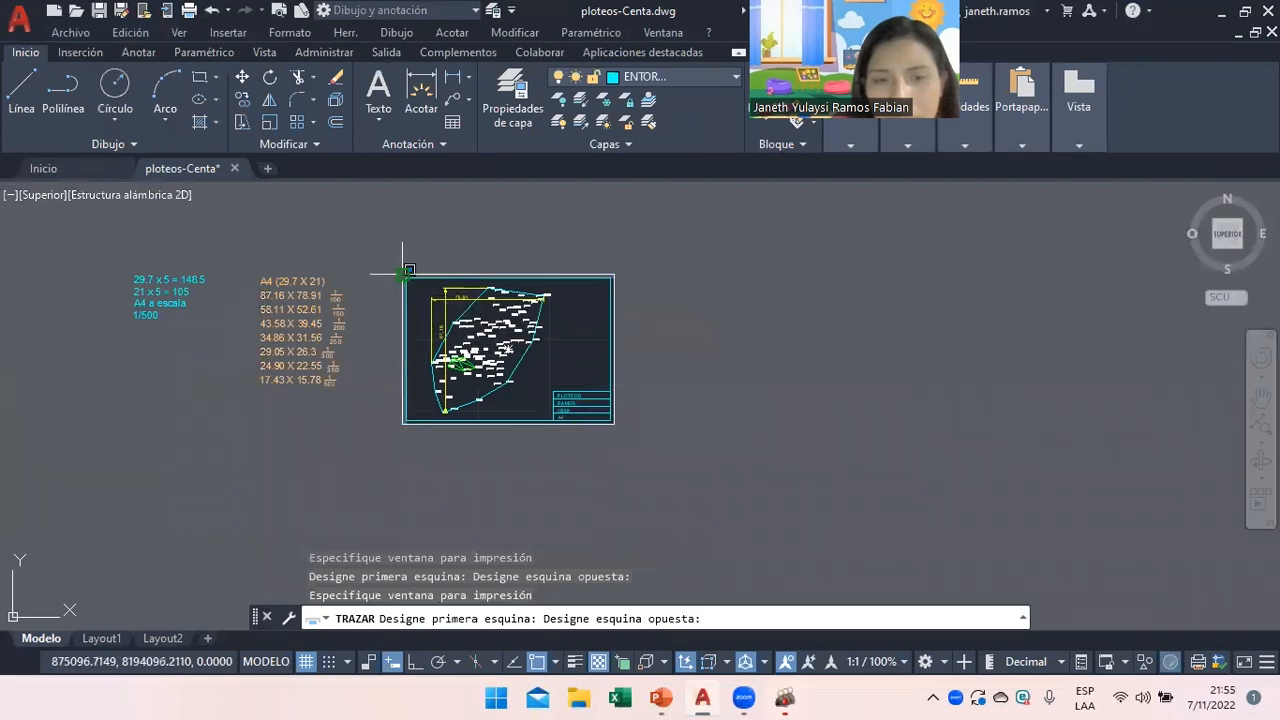
pyautogui.click(403, 273)
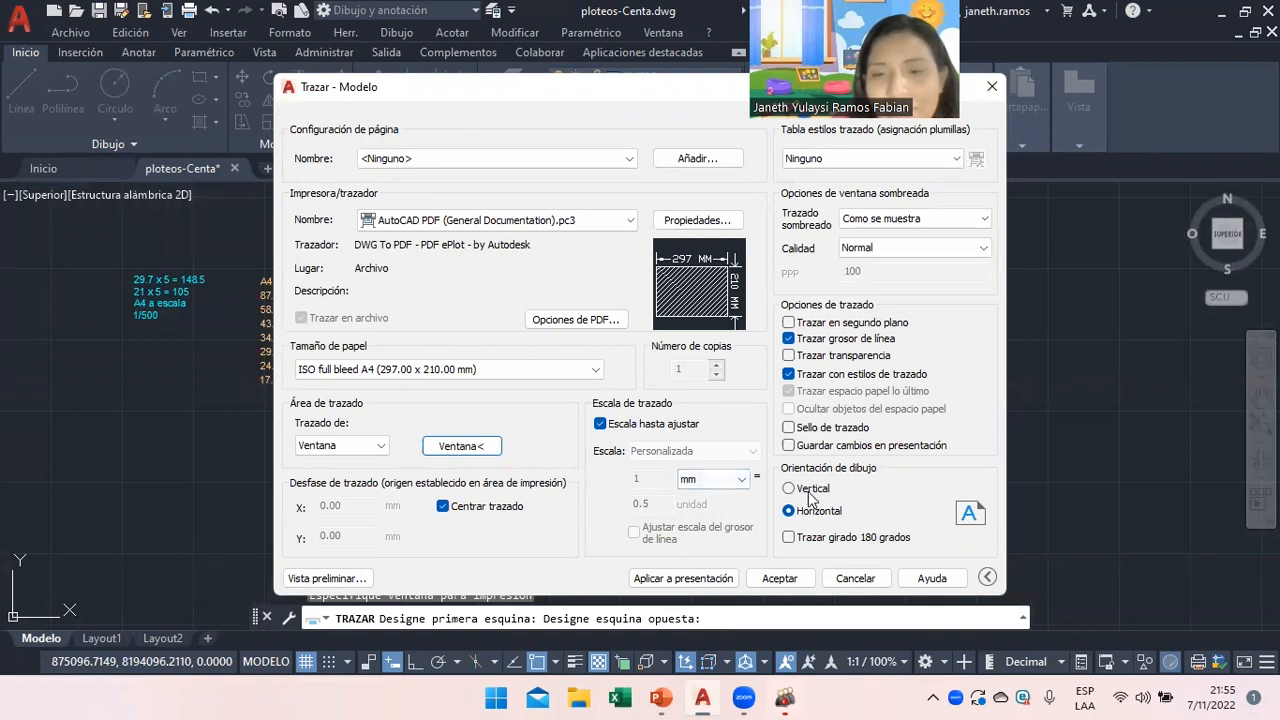
pyautogui.click(655, 430)
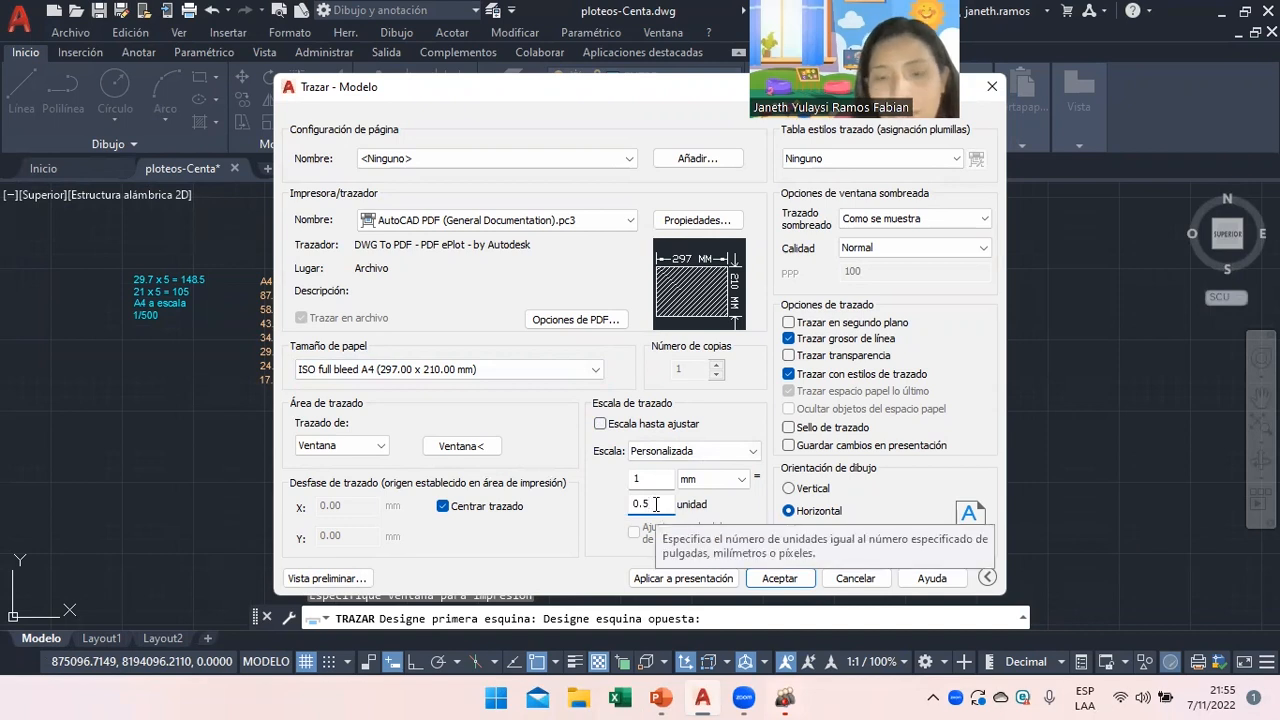
pyautogui.click(790, 580)
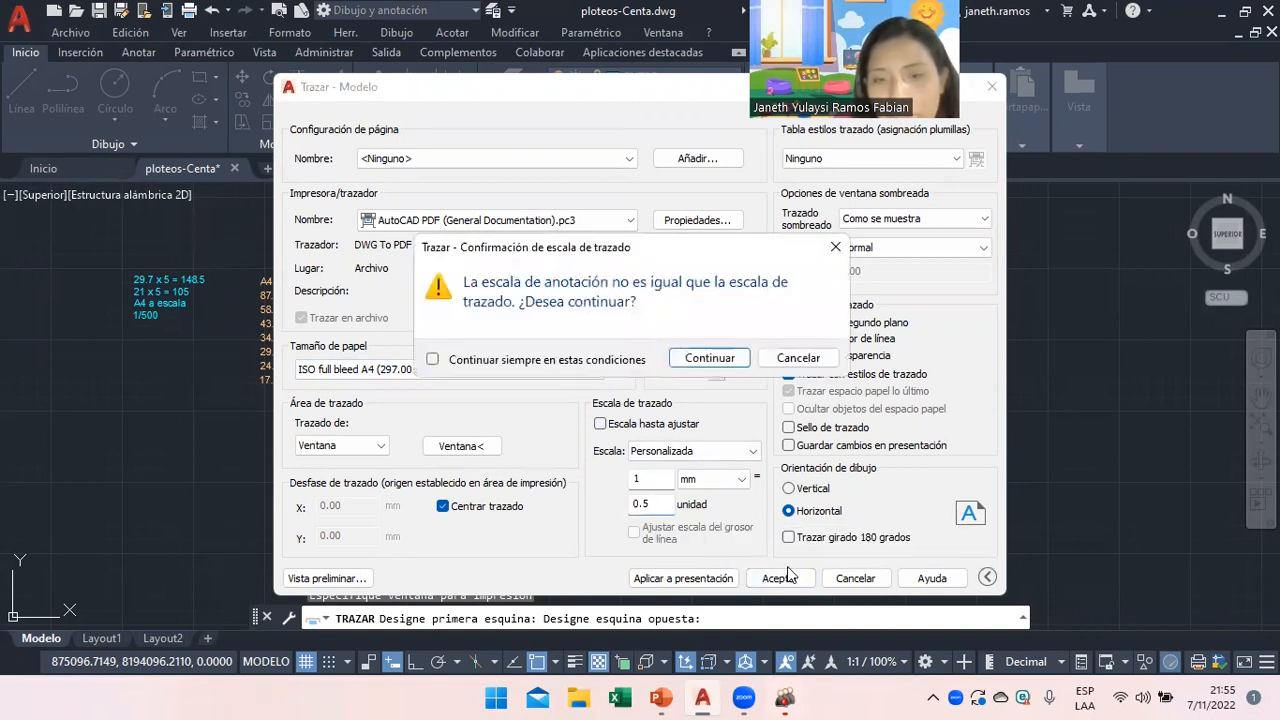
pyautogui.click(778, 362)
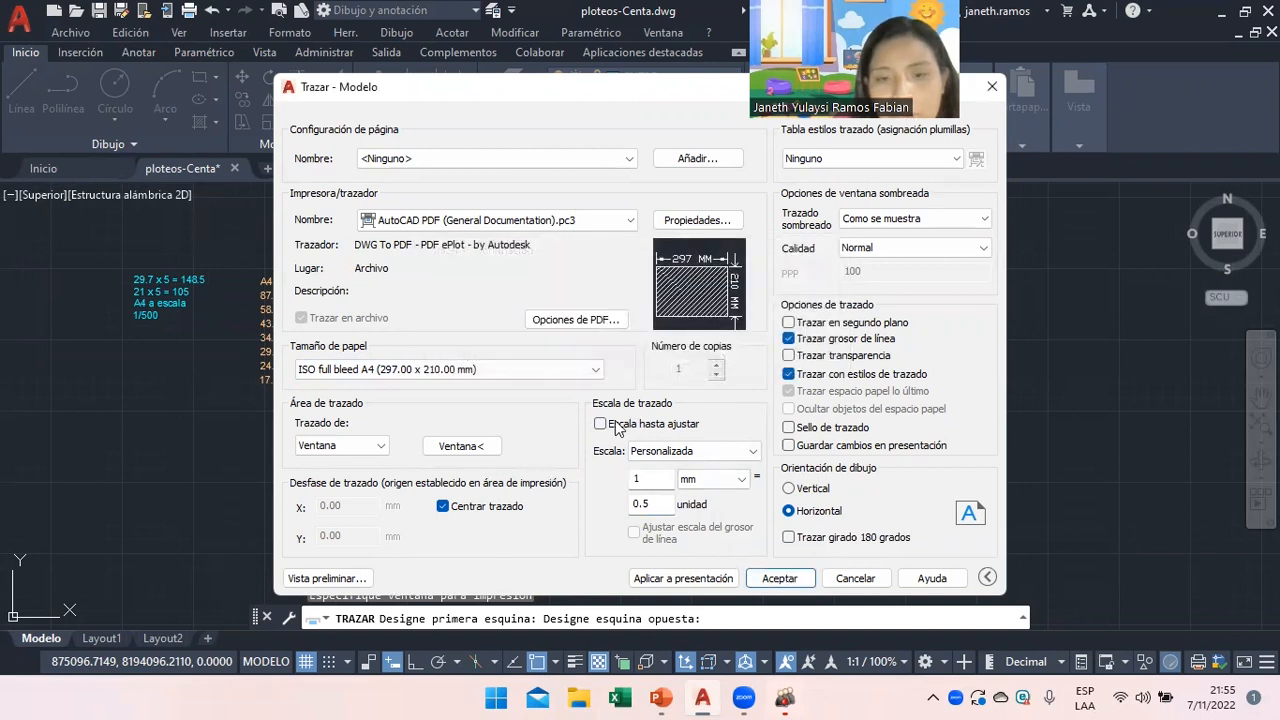
pyautogui.click(600, 424)
pyautogui.click(675, 578)
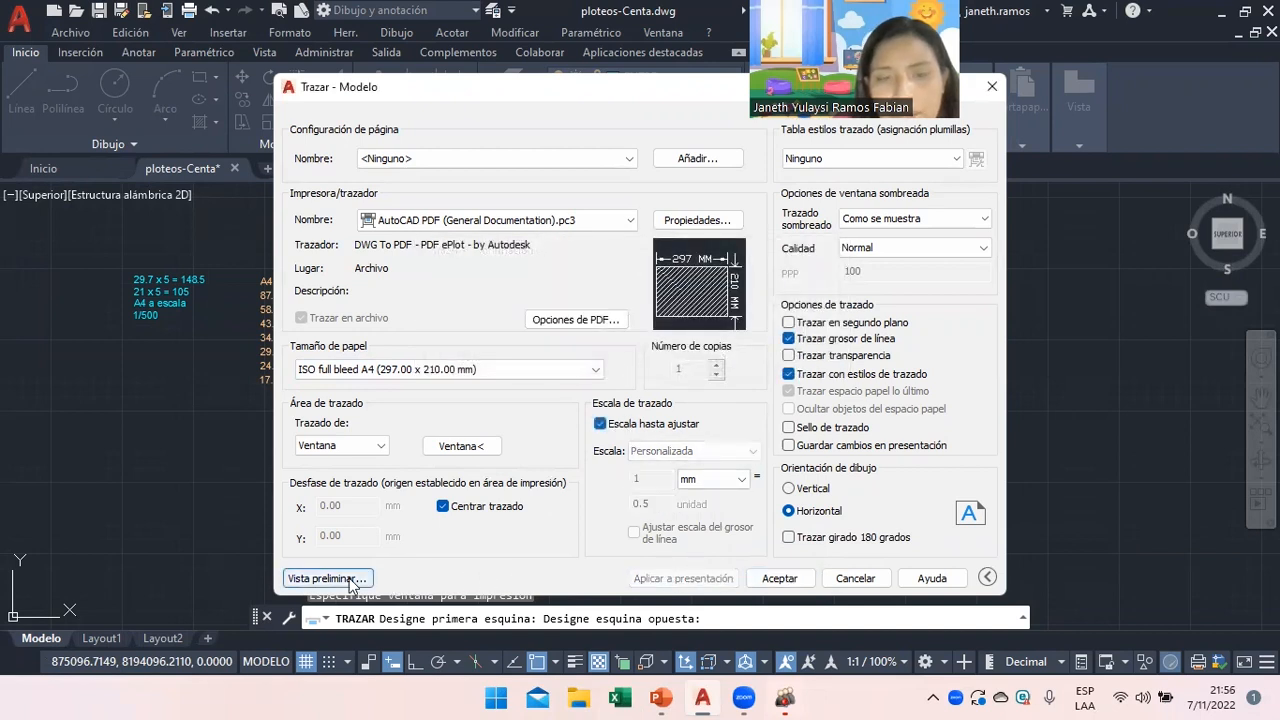
pyautogui.click(366, 578)
# Exit and reopen the A4 preview, then plot it to bring up the ploteos-Centa-Model.pdf save dialog.
pyautogui.scroll(3, 443, 280)
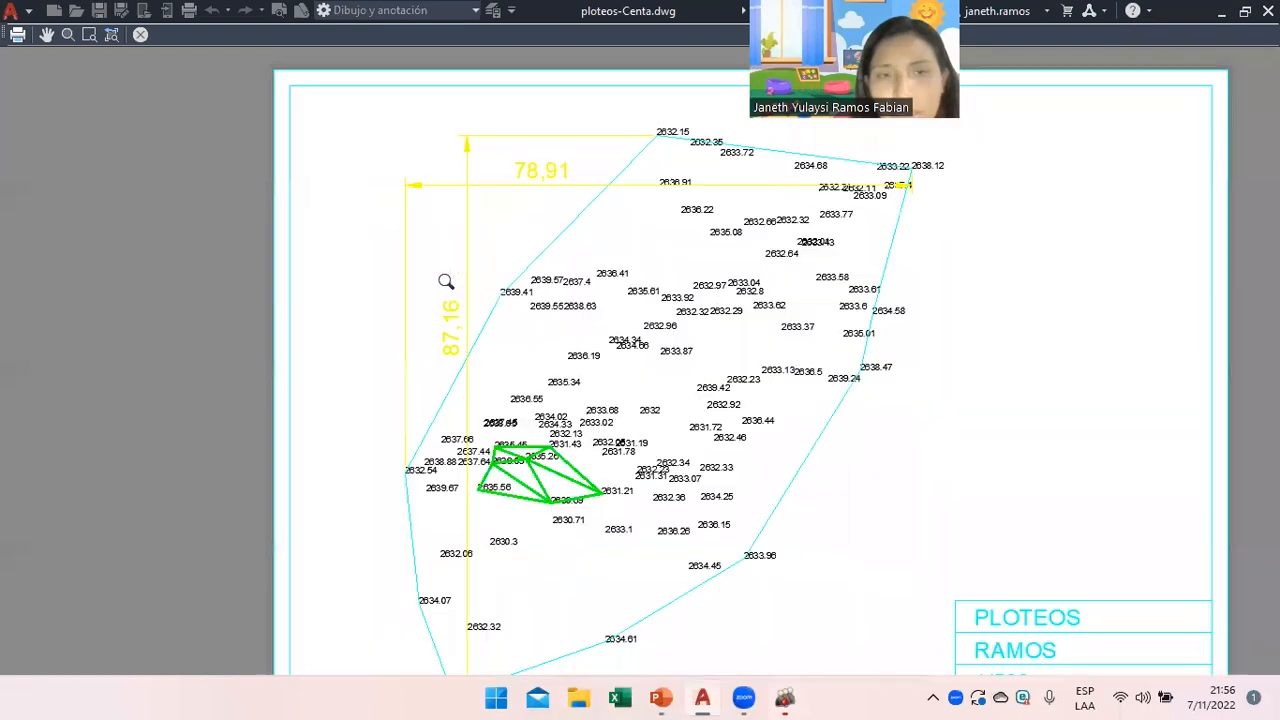
pyautogui.scroll(-5, 837, 474)
pyautogui.scroll(4, 940, 570)
pyautogui.scroll(3, 800, 528)
pyautogui.scroll(-5, 580, 500)
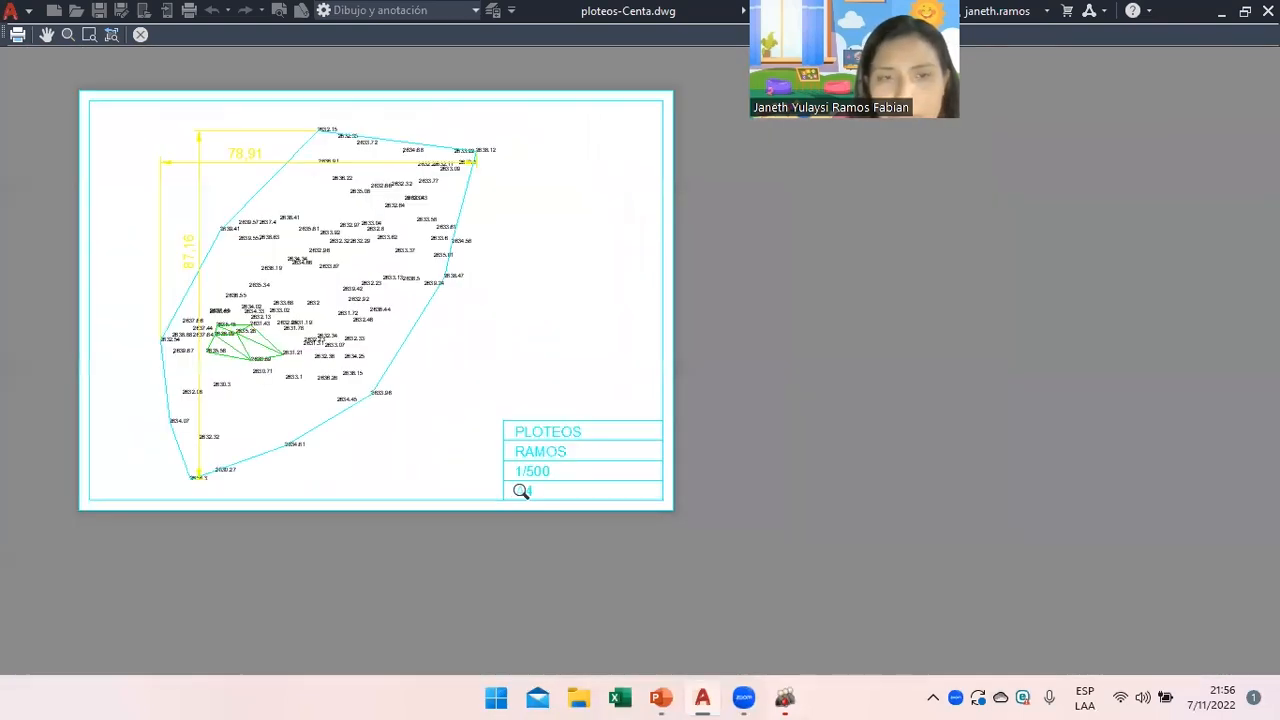
pyautogui.rightClick(343, 262)
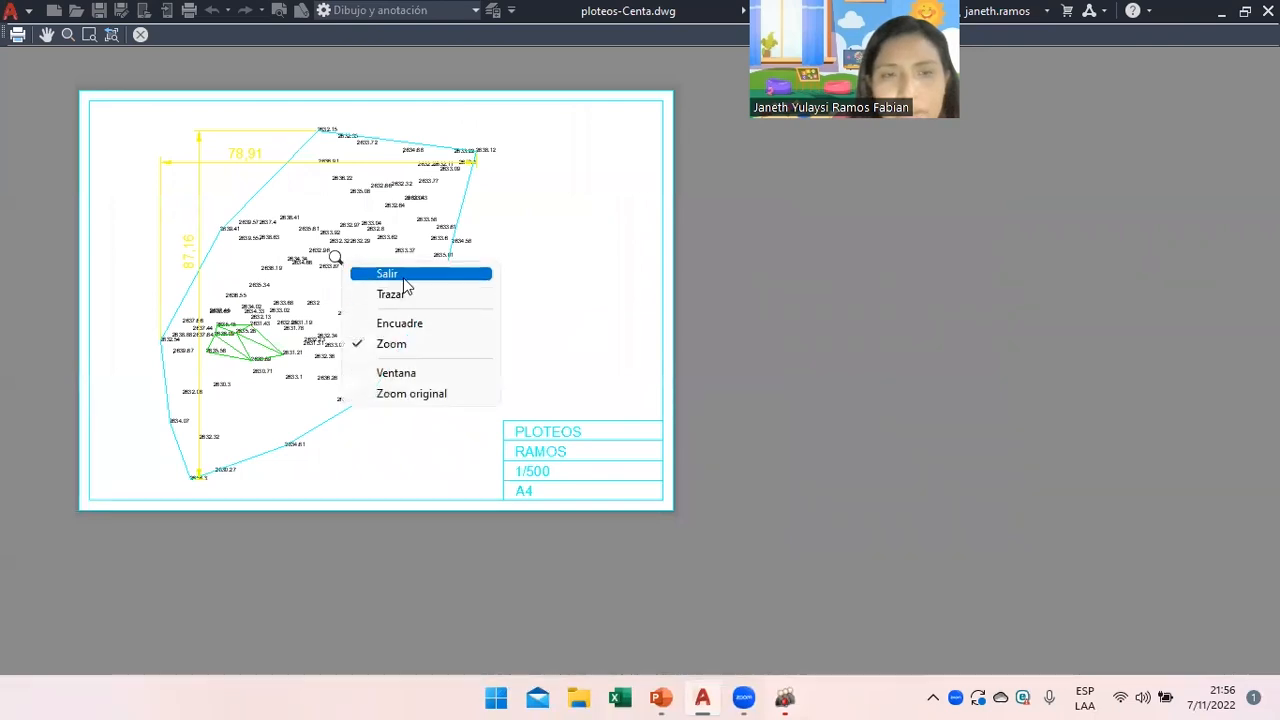
pyautogui.click(403, 277)
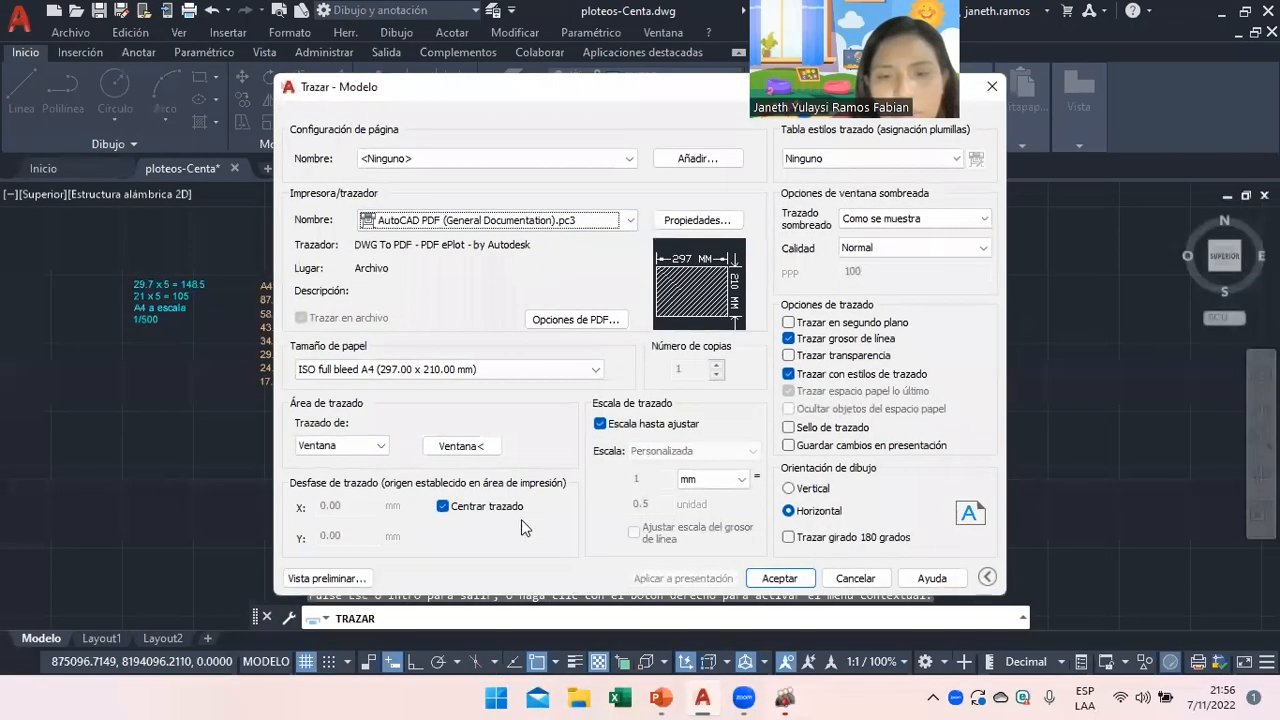
pyautogui.click(327, 578)
pyautogui.rightClick(582, 326)
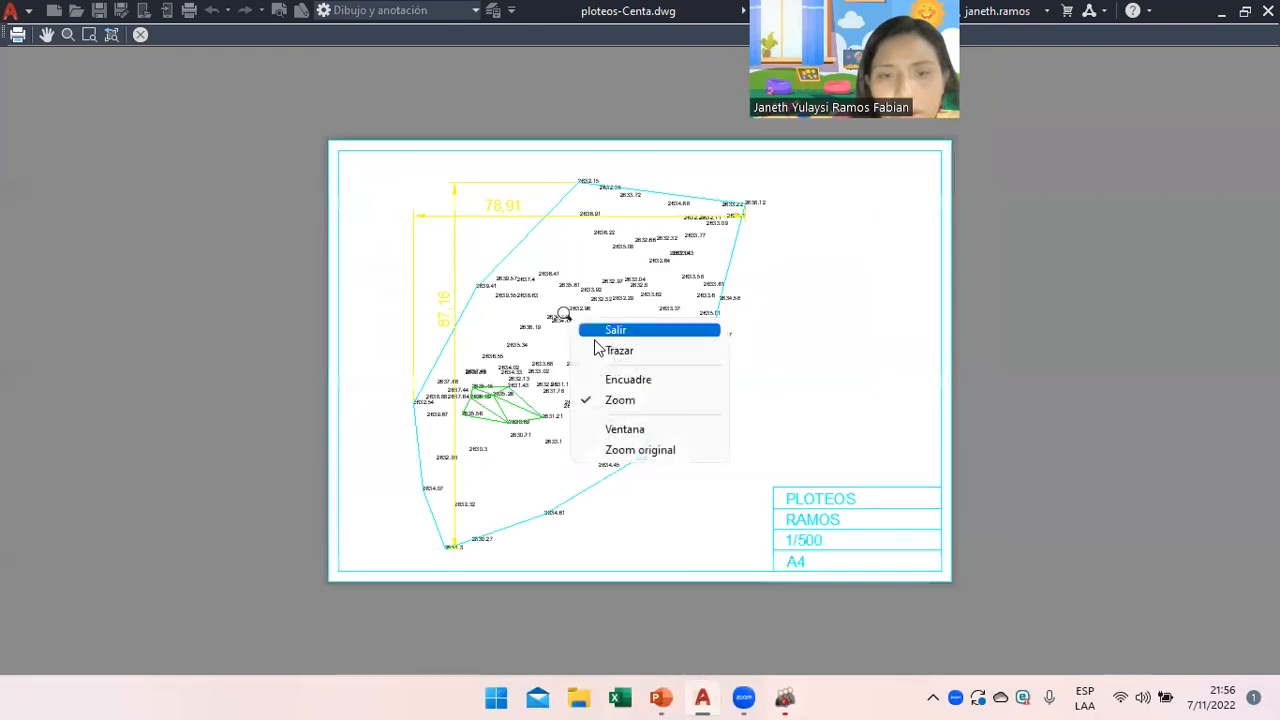
pyautogui.click(605, 348)
pyautogui.moveTo(579, 502); pyautogui.dragTo(545, 497)
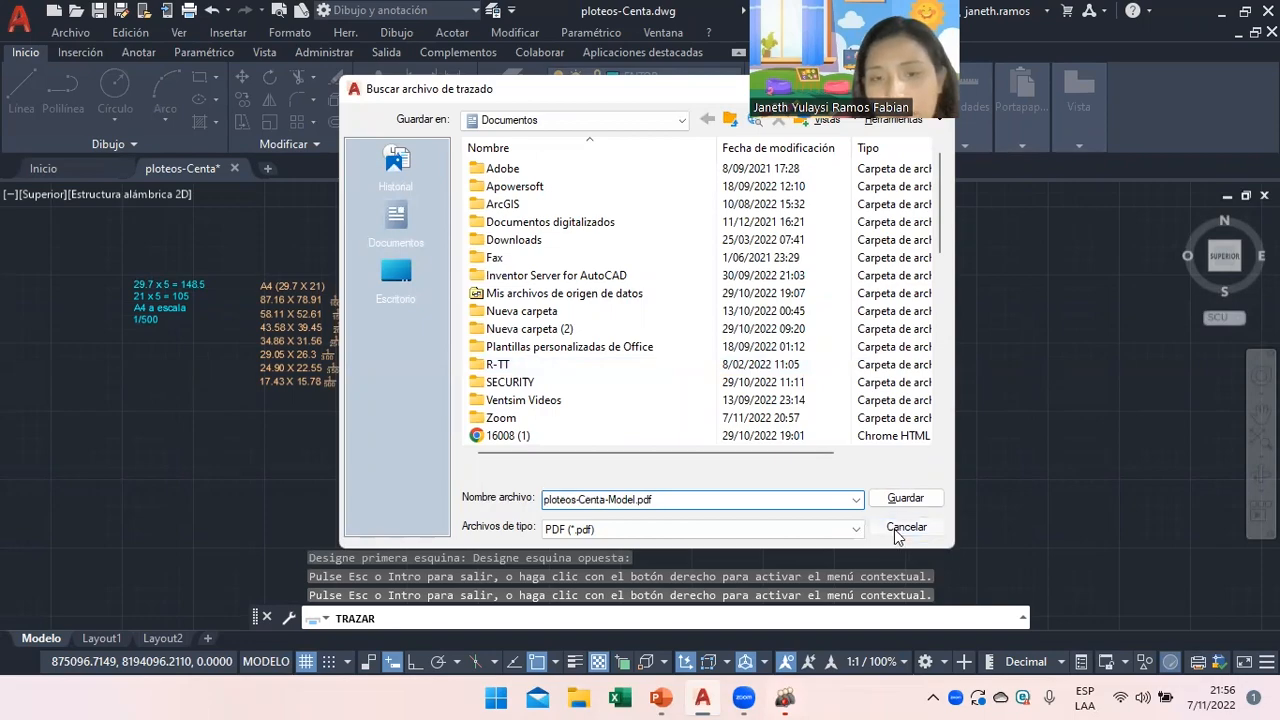
# Save the plot as ploteos-Centa-Model.pdf in Documentos.
pyautogui.click(905, 498)
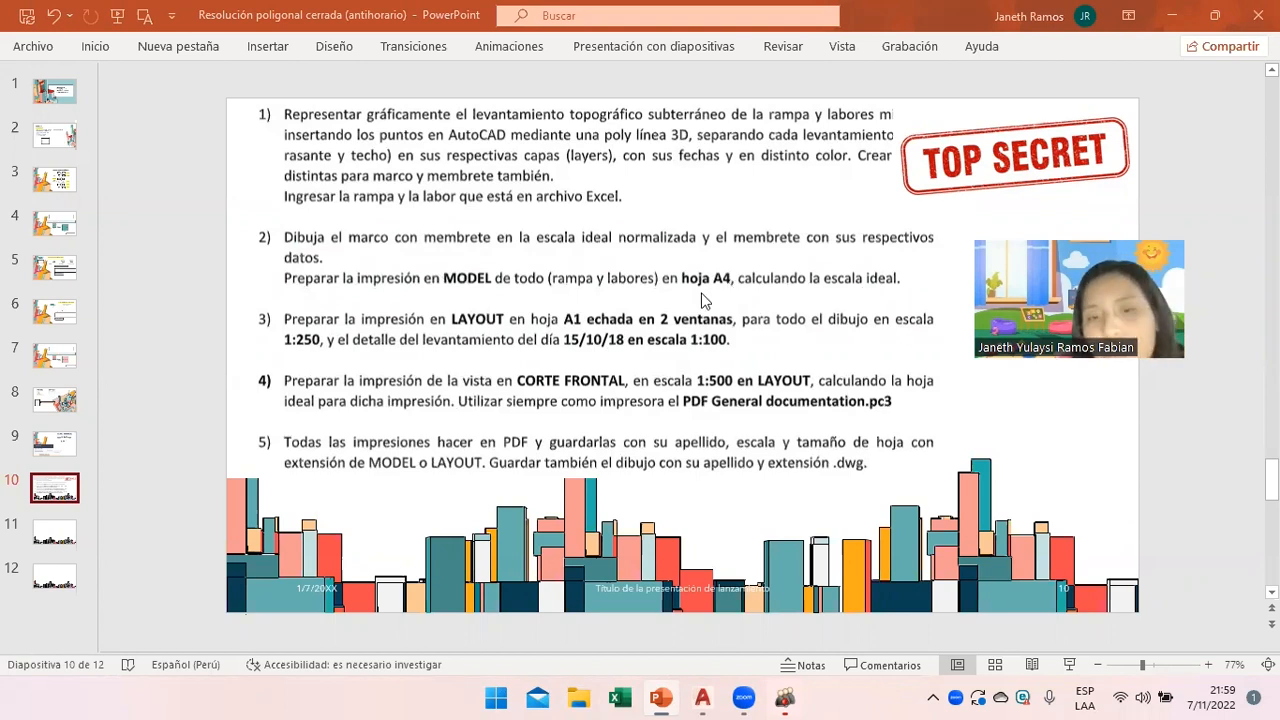
# Look up the A4 and A3 sheet sizes on slide 3's paper size chart, then return to AutoCAD.
pyautogui.click(703, 697)
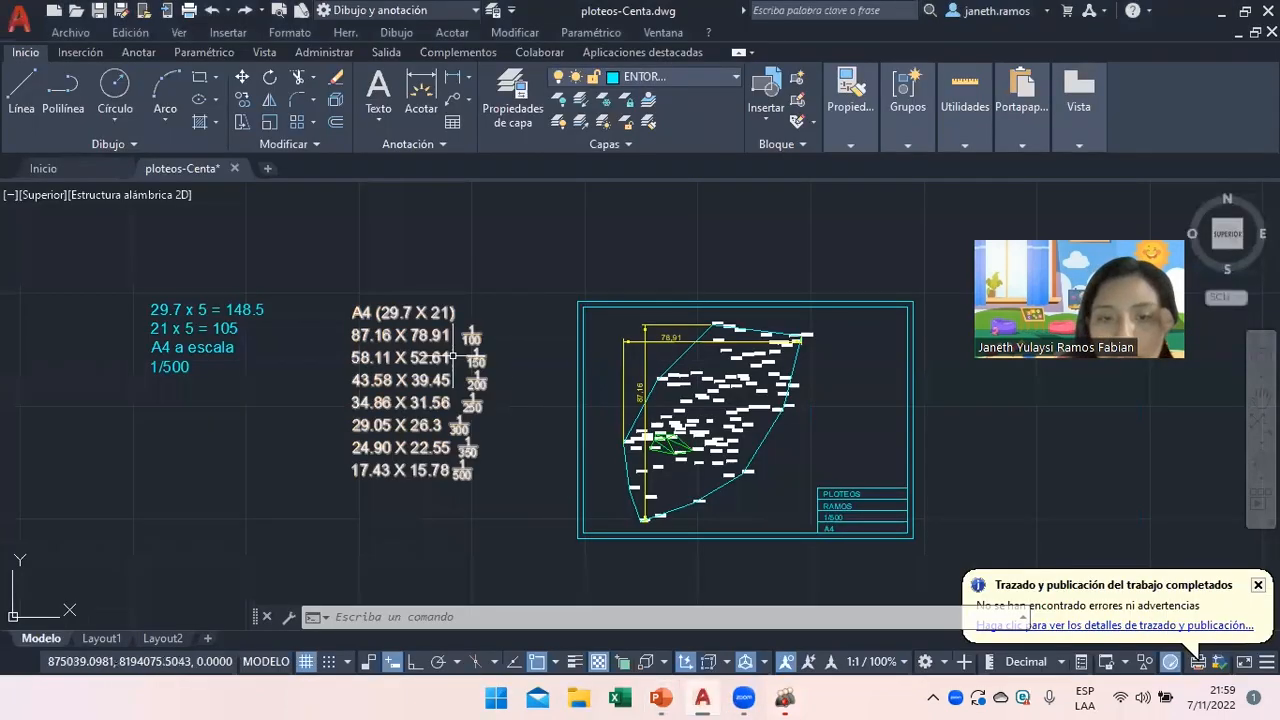
pyautogui.scroll(2, 441, 369)
pyautogui.click(660, 697)
pyautogui.click(60, 185)
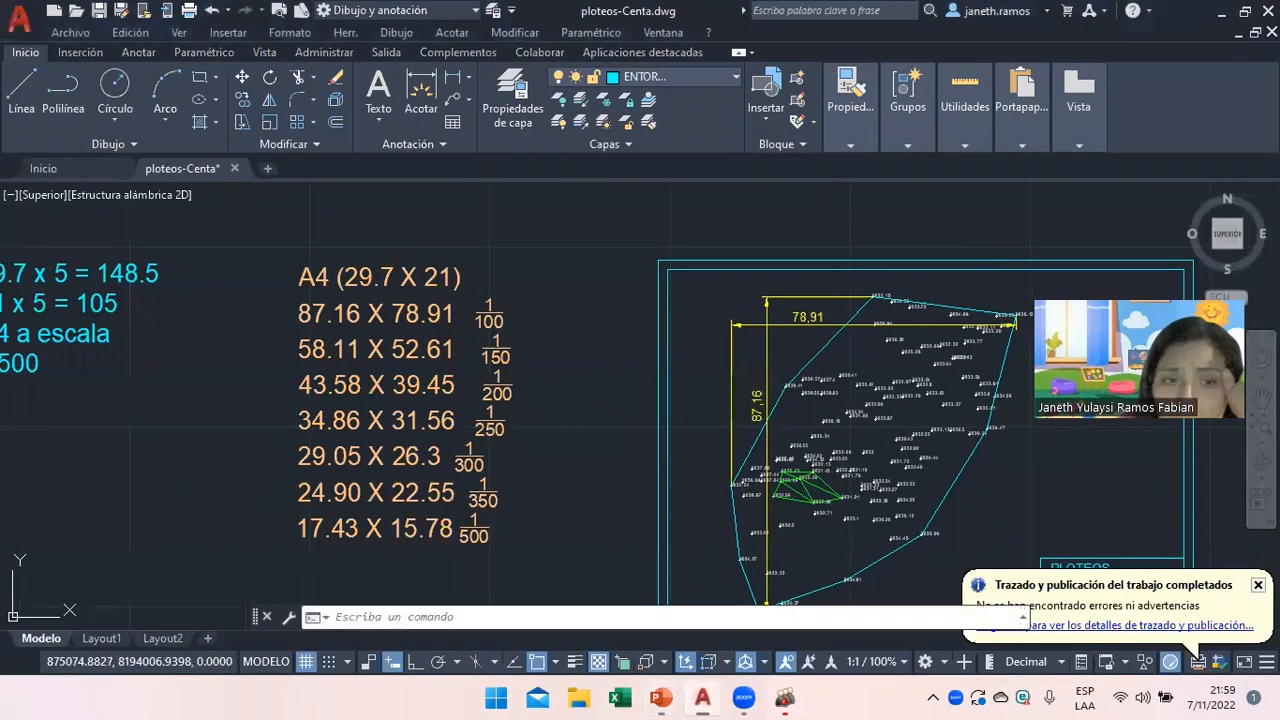
pyautogui.click(703, 697)
# Replace '29.7 X 21' in the scale table heading with '42 x 29.7'.
pyautogui.doubleClick(372, 277)
pyautogui.moveTo(452, 277); pyautogui.dragTo(344, 276)
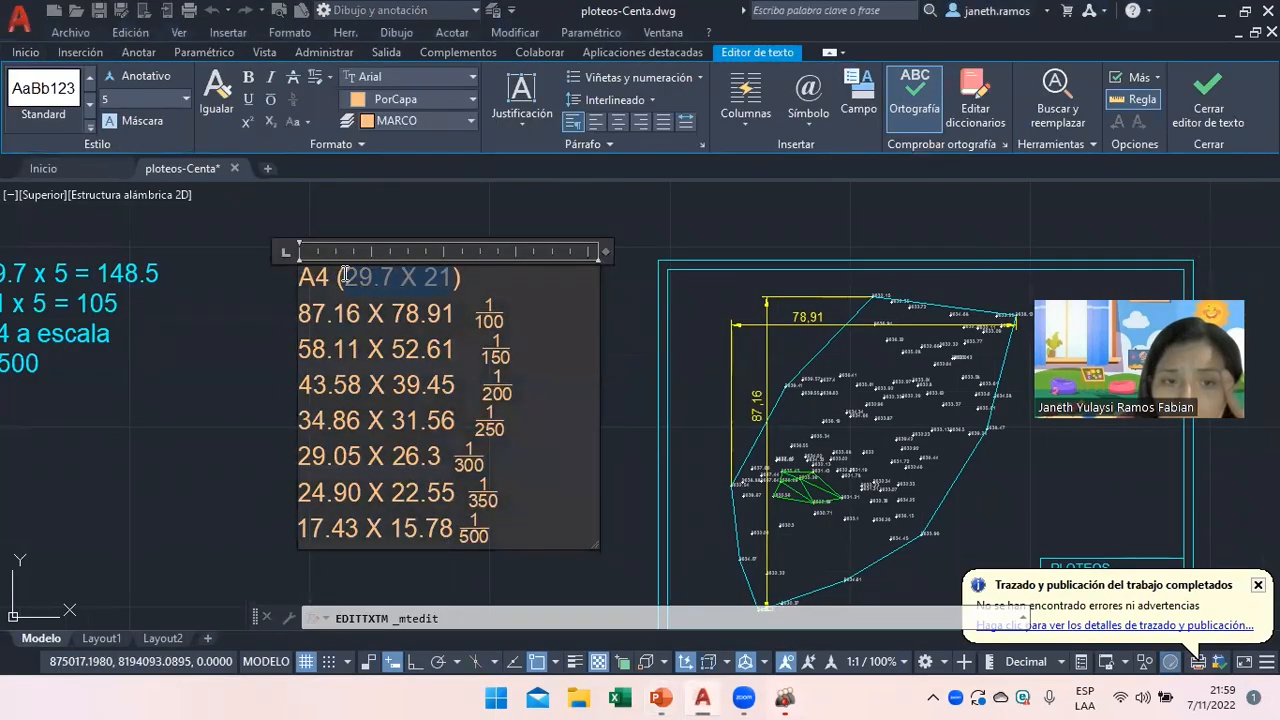
pyautogui.write('42 x 29.7')
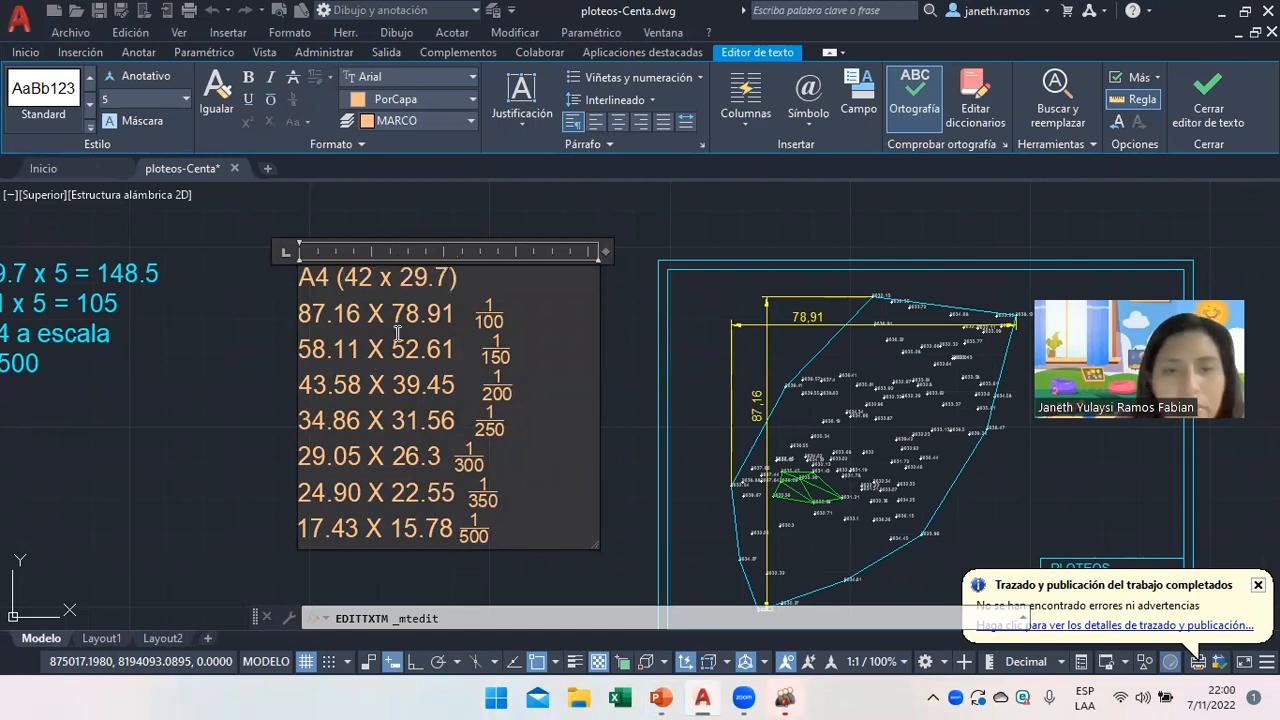
# Review the scale table lines from 87.16 X 78.91 down to 17.43 X 15.78.
pyautogui.click(493, 318)
pyautogui.click(517, 322)
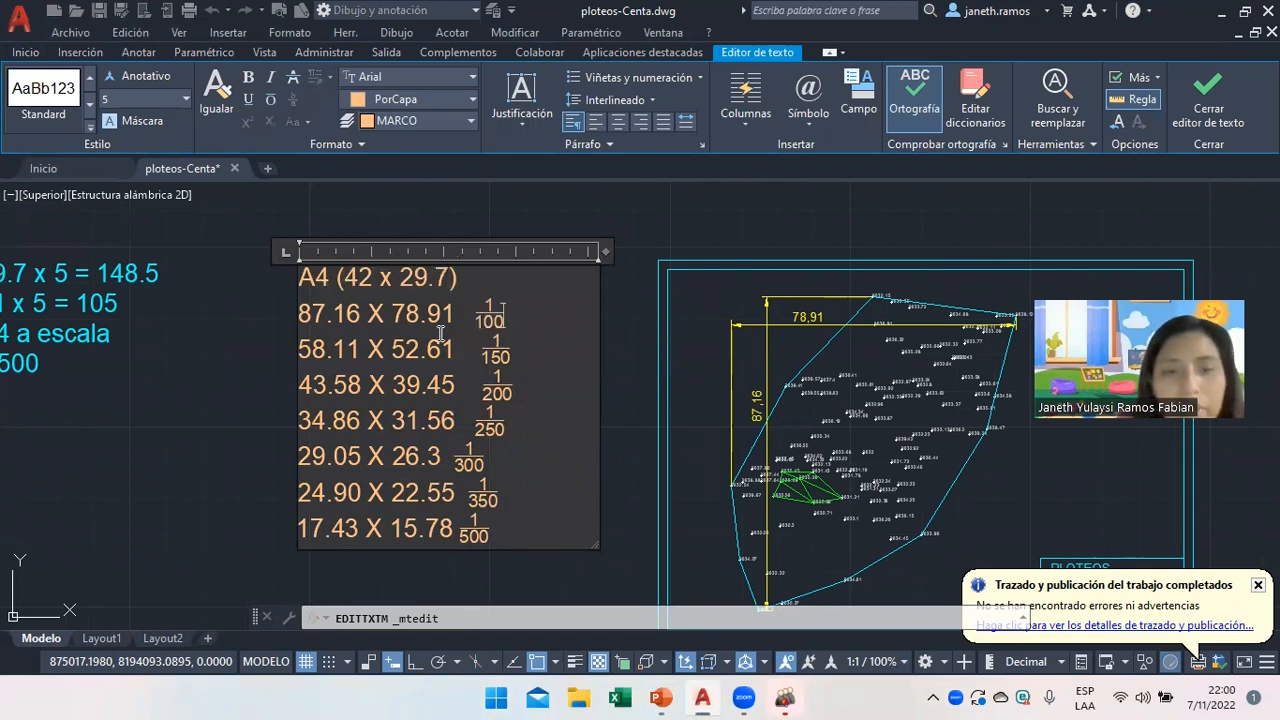
pyautogui.moveTo(455, 318); pyautogui.dragTo(299, 316)
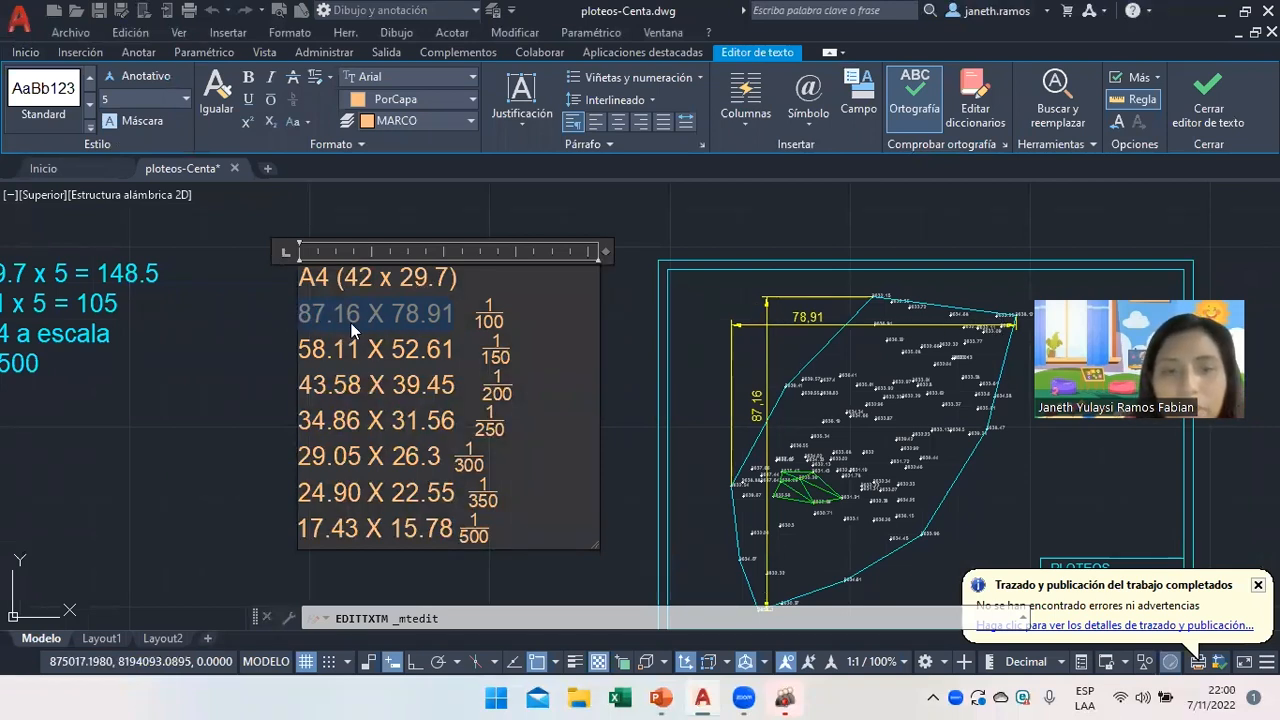
pyautogui.click(510, 320)
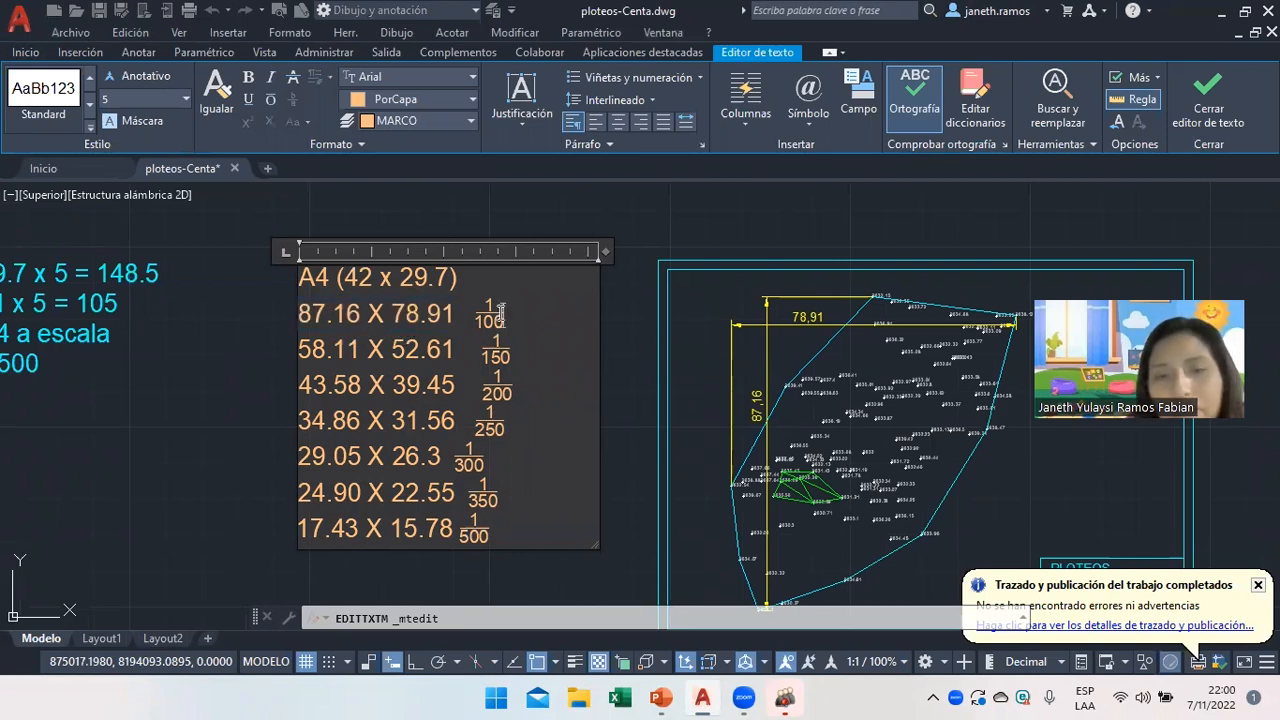
pyautogui.moveTo(512, 350); pyautogui.dragTo(488, 358)
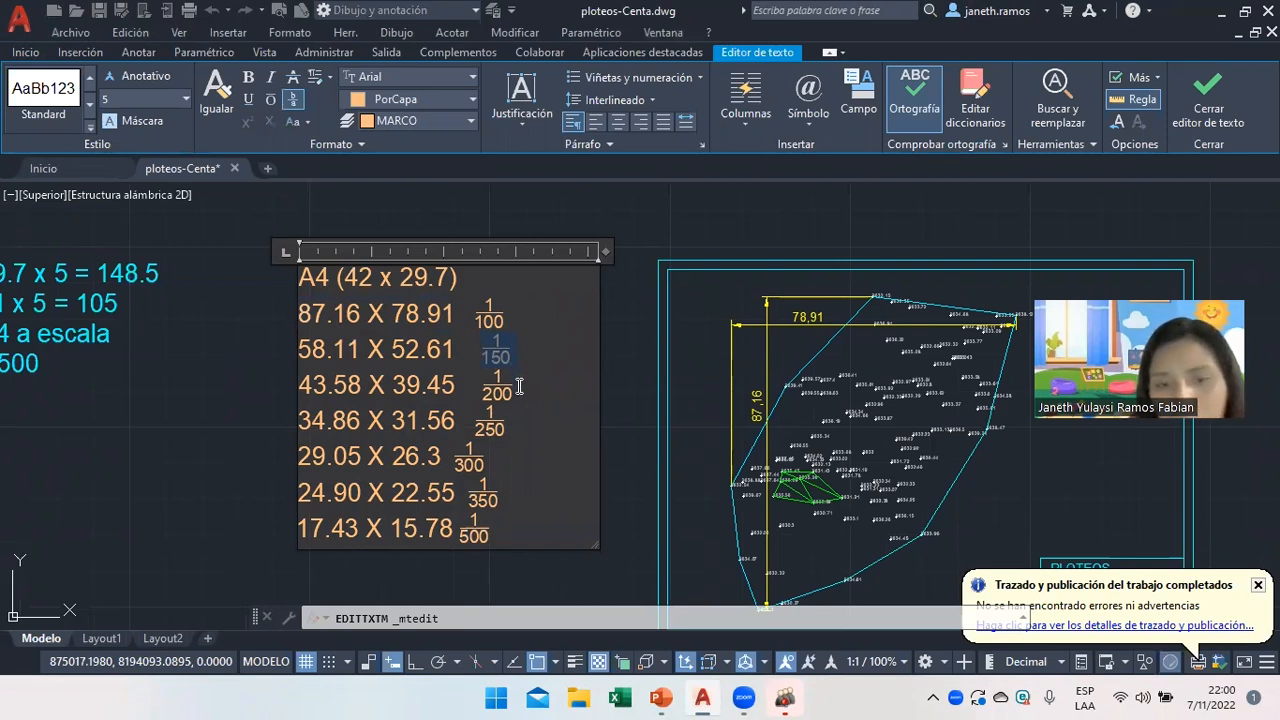
pyautogui.moveTo(313, 316); pyautogui.dragTo(428, 316)
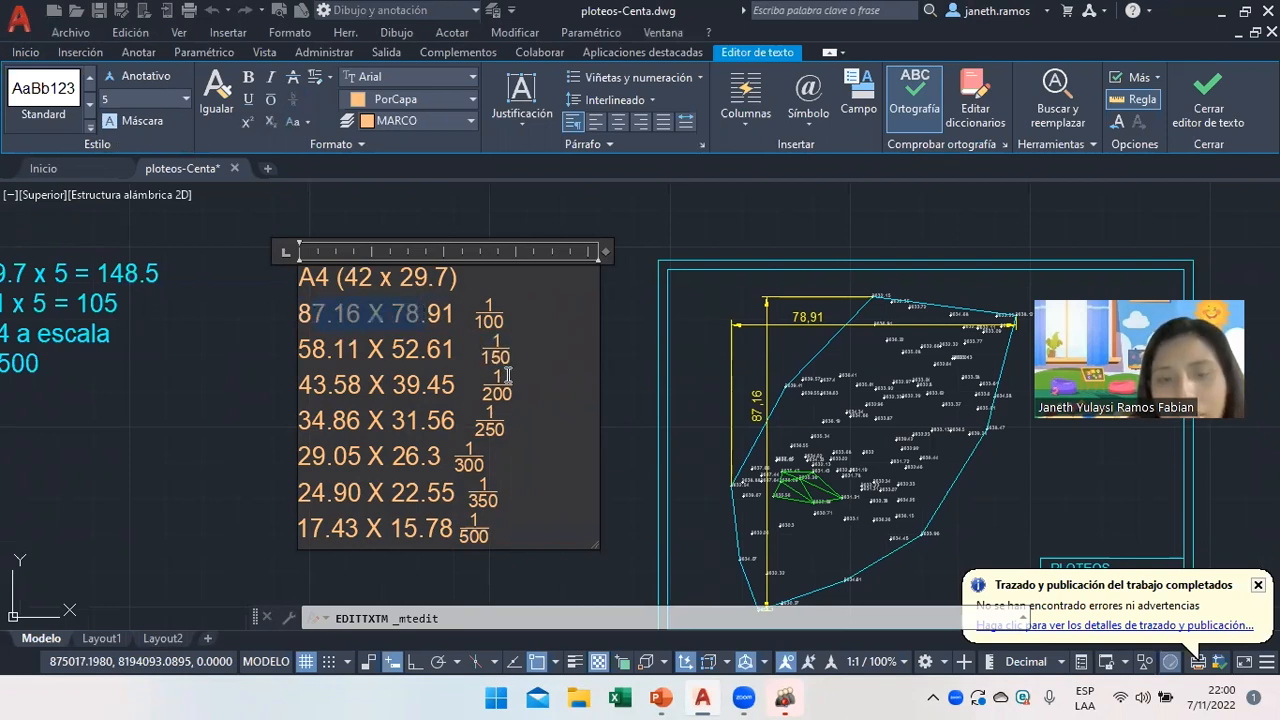
pyautogui.moveTo(298, 316); pyautogui.dragTo(450, 315)
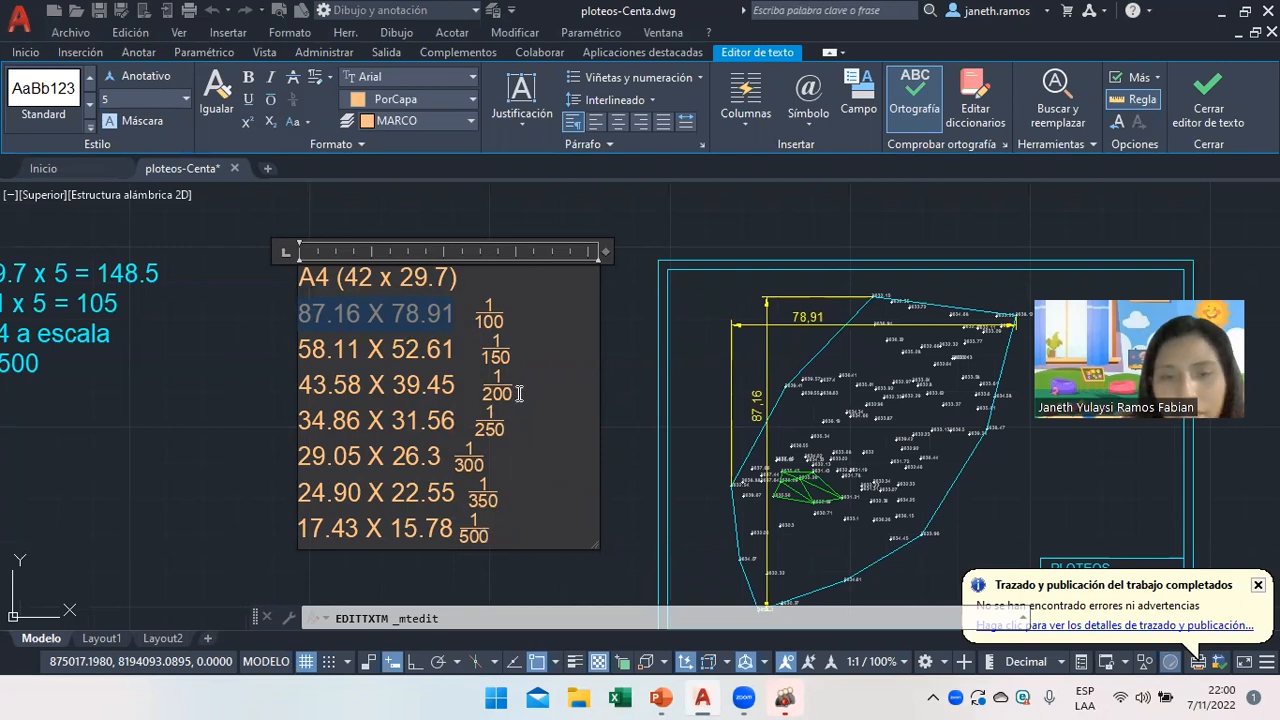
pyautogui.click(510, 506)
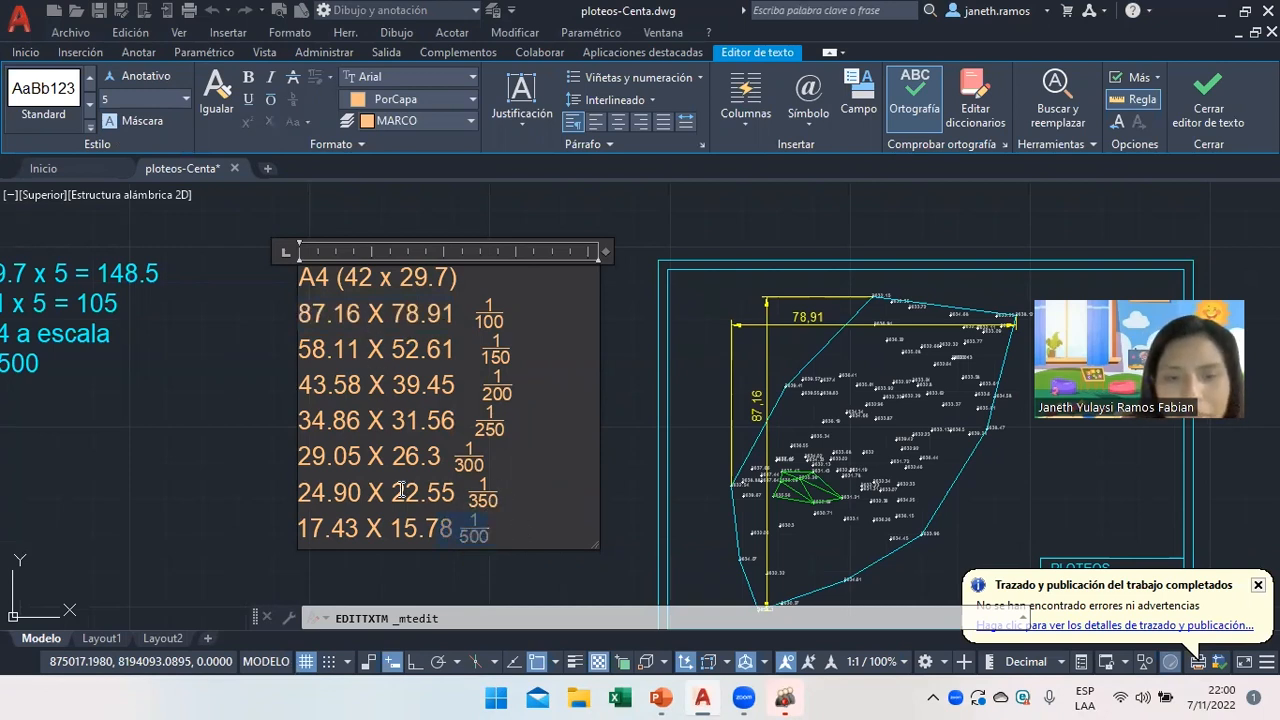
pyautogui.moveTo(495, 535); pyautogui.dragTo(293, 348)
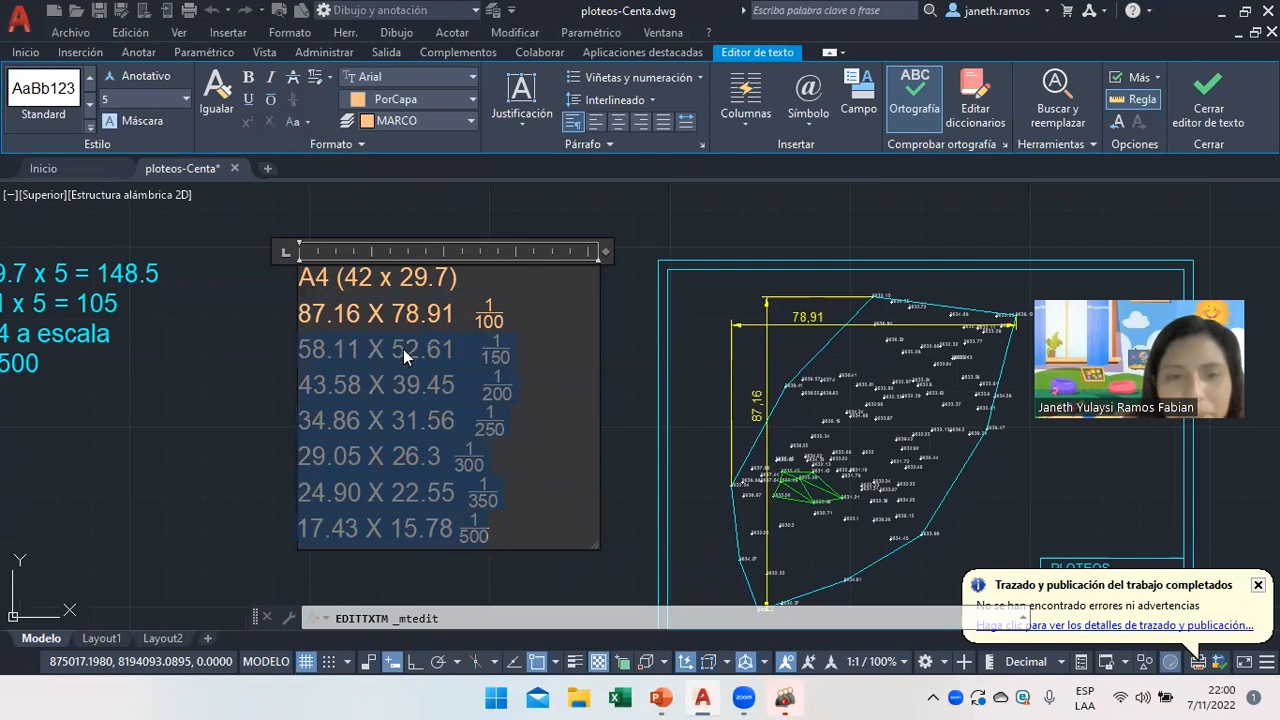
pyautogui.click(378, 490)
# Check the new heading and the 1/350 line (24.90 X 22.55), then close the text editor.
pyautogui.moveTo(343, 277); pyautogui.dragTo(452, 276)
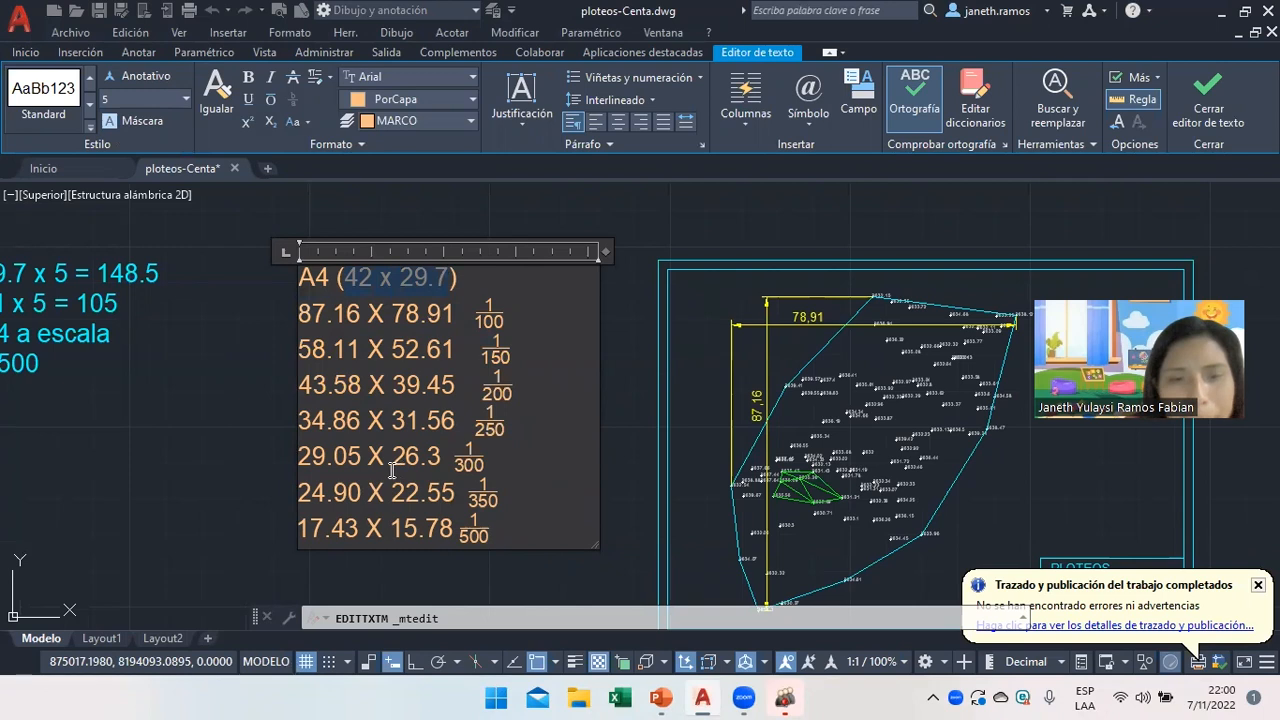
pyautogui.moveTo(500, 497); pyautogui.dragTo(300, 505)
pyautogui.click(313, 508)
pyautogui.click(475, 497)
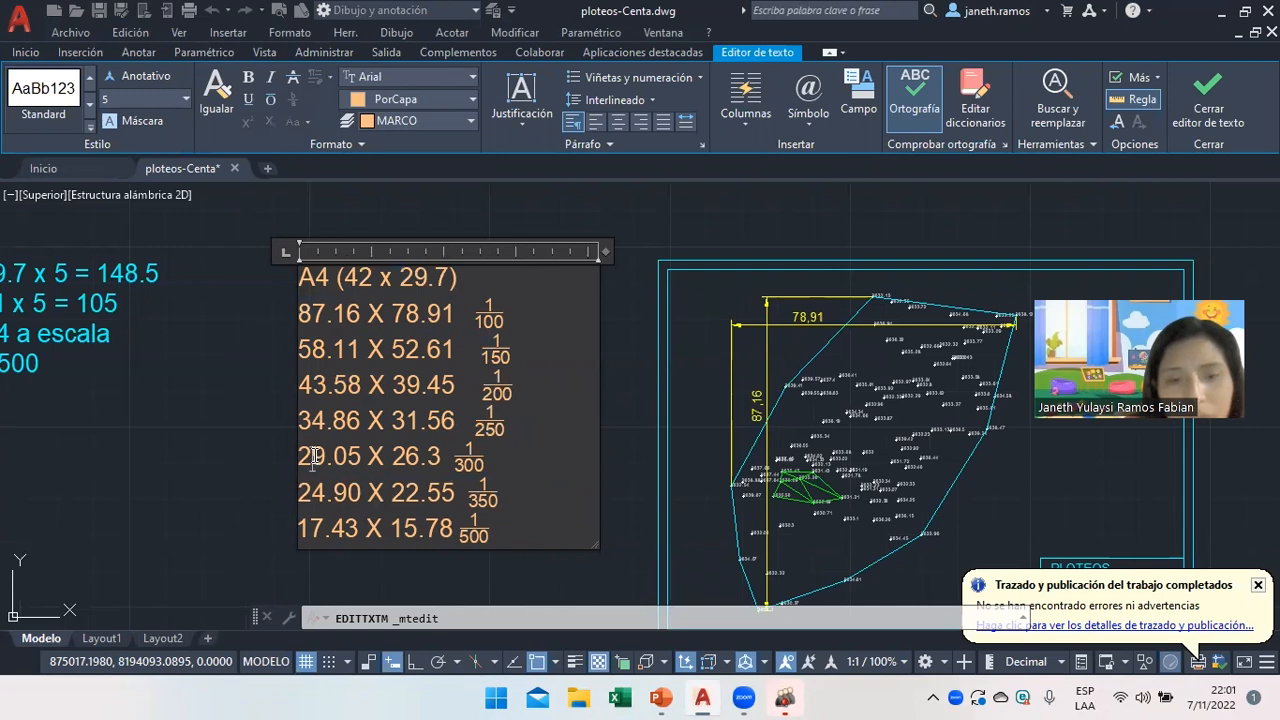
pyautogui.moveTo(503, 497); pyautogui.dragTo(298, 505)
pyautogui.click(490, 497)
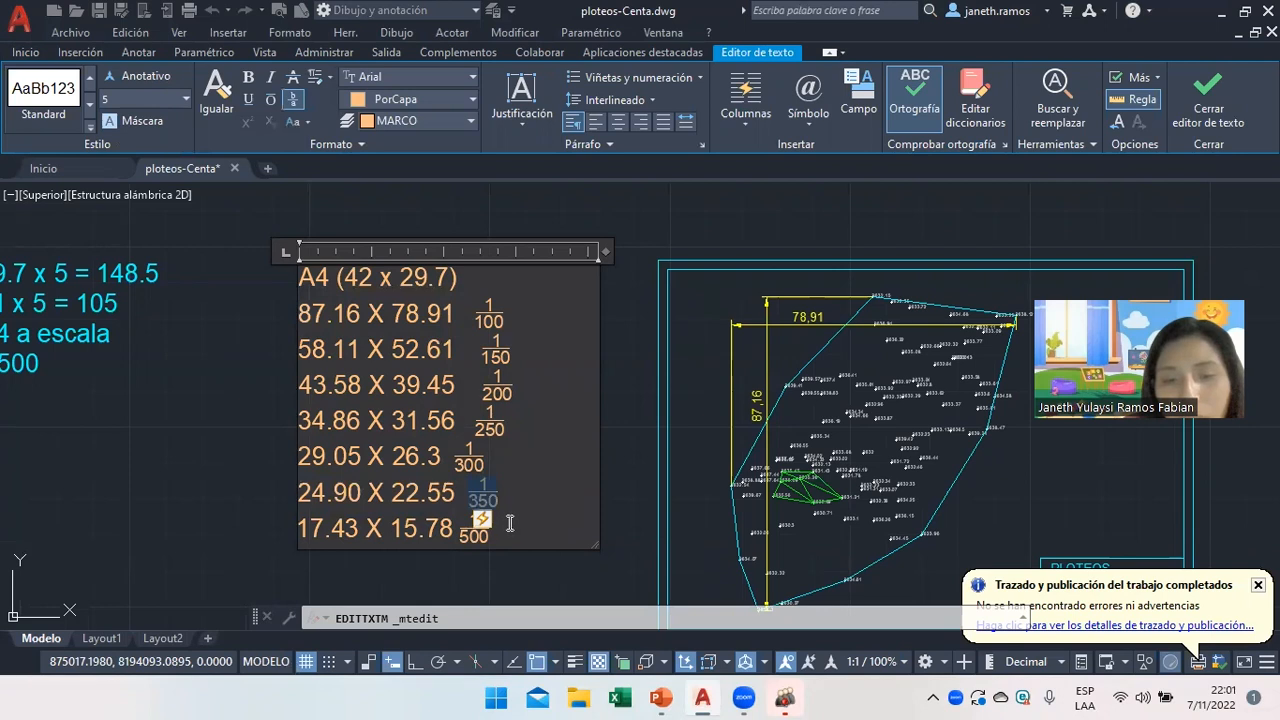
pyautogui.click(515, 504)
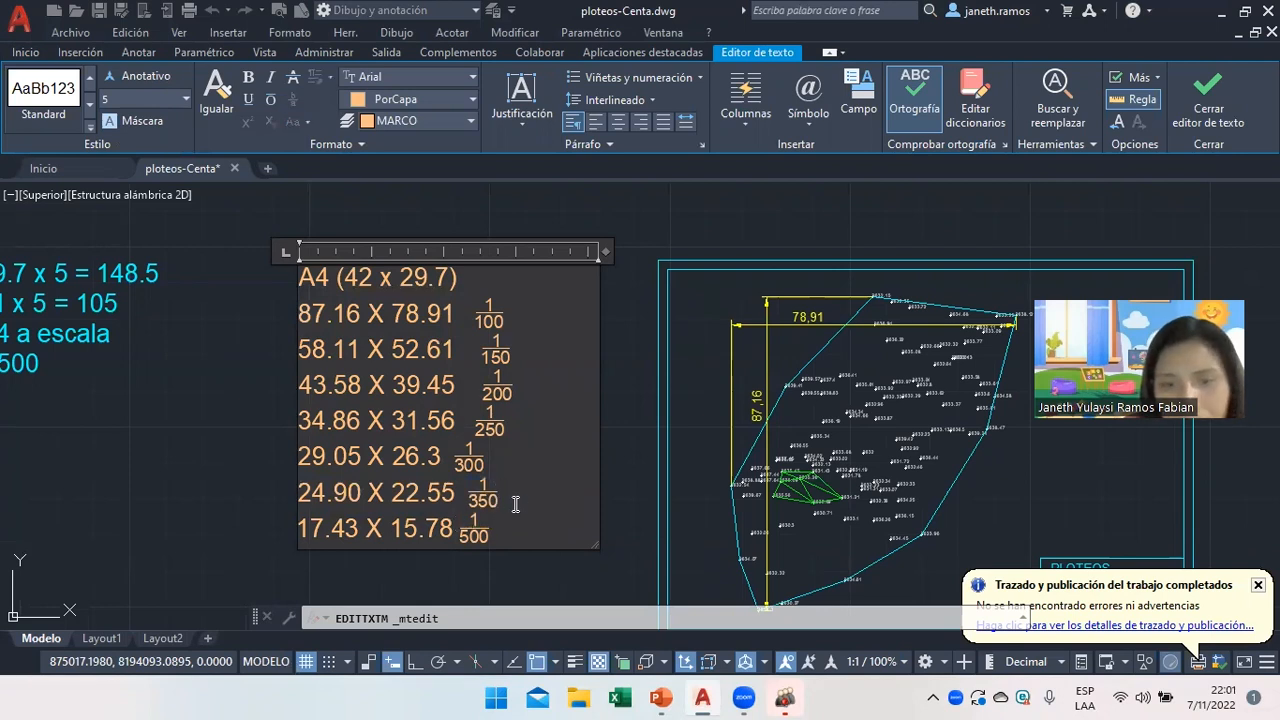
pyautogui.scroll(-5, 482, 493)
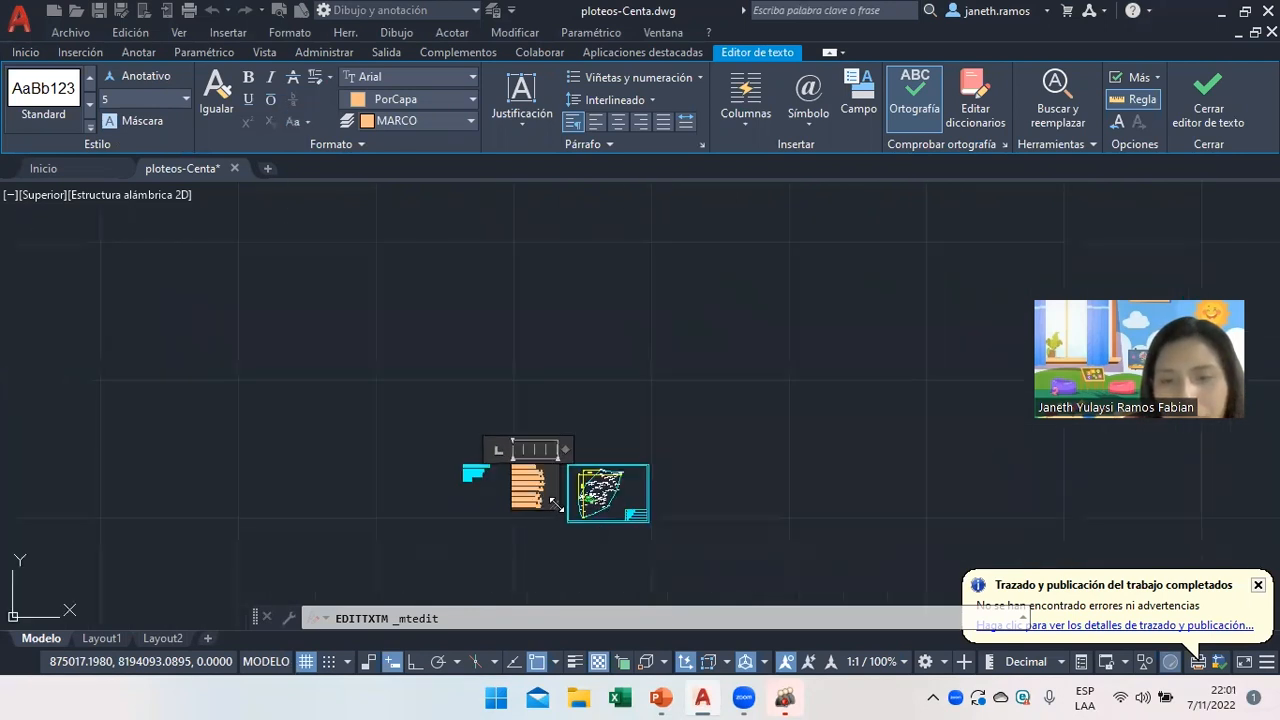
pyautogui.scroll(3, 596, 535)
pyautogui.doubleClick(349, 441)
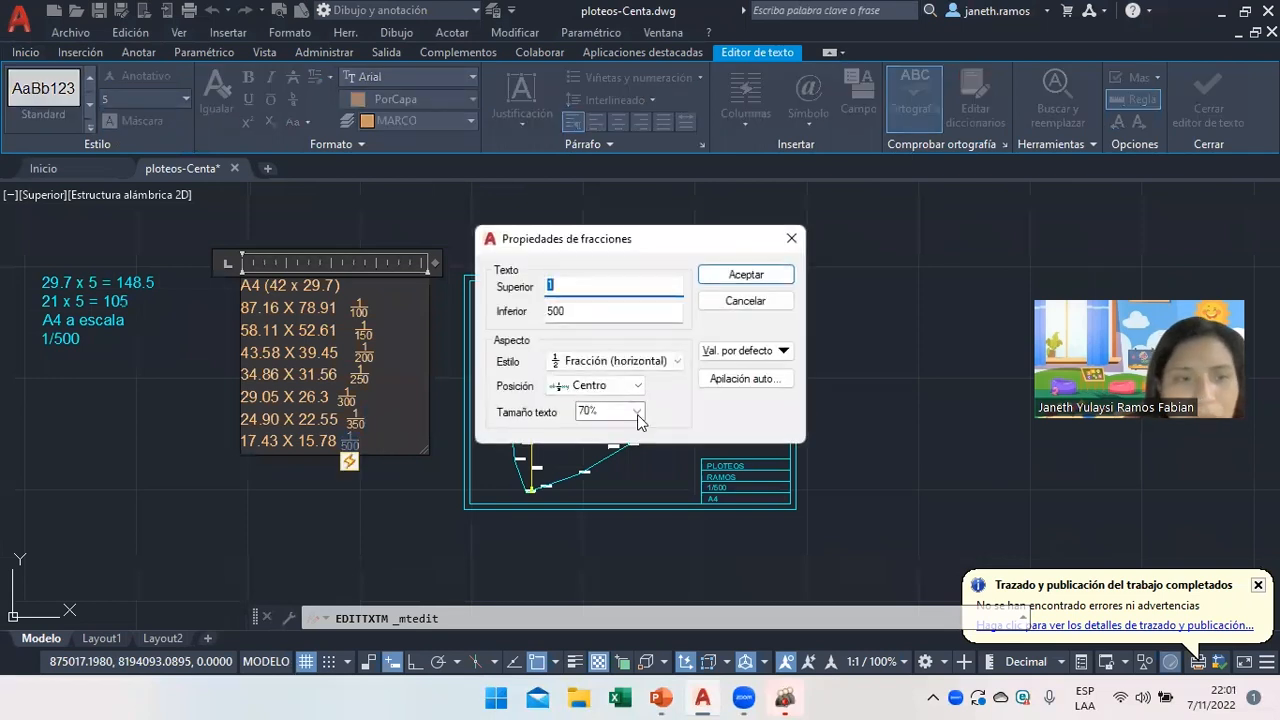
pyautogui.press('Return')
pyautogui.click(214, 486)
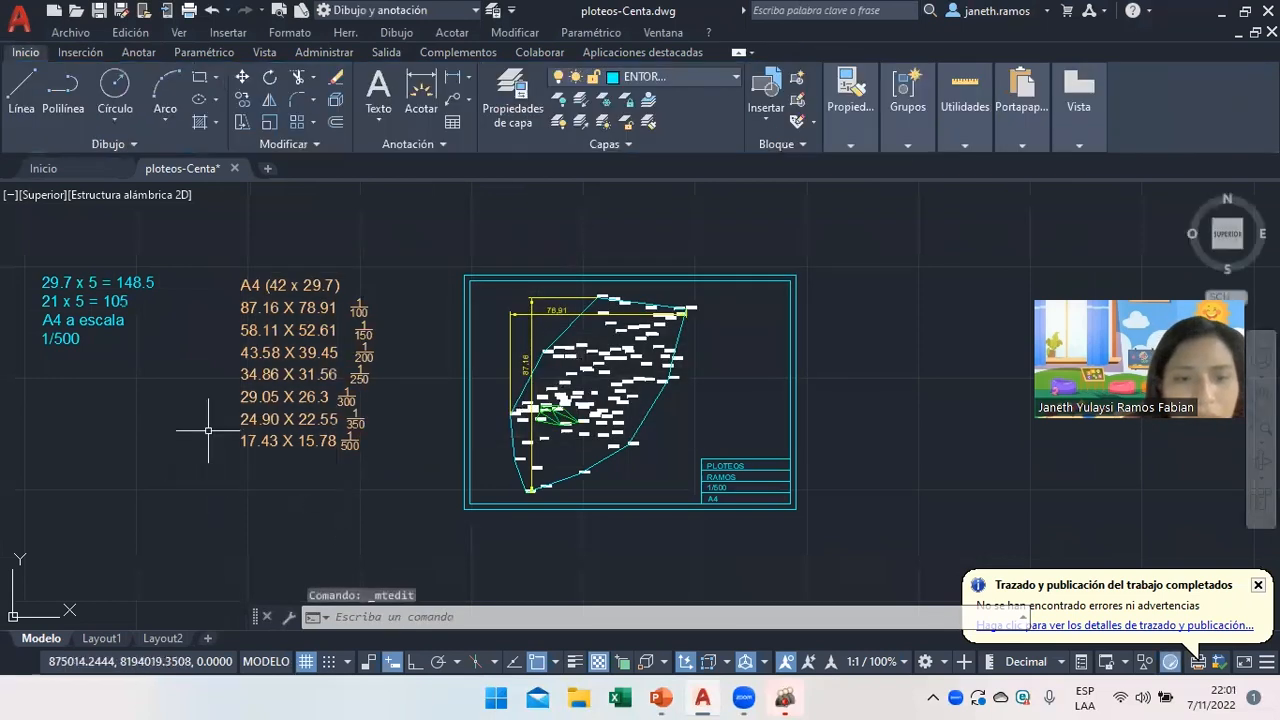
pyautogui.scroll(2, 206, 514)
pyautogui.scroll(-2, 451, 490)
pyautogui.scroll(2, 100, 316)
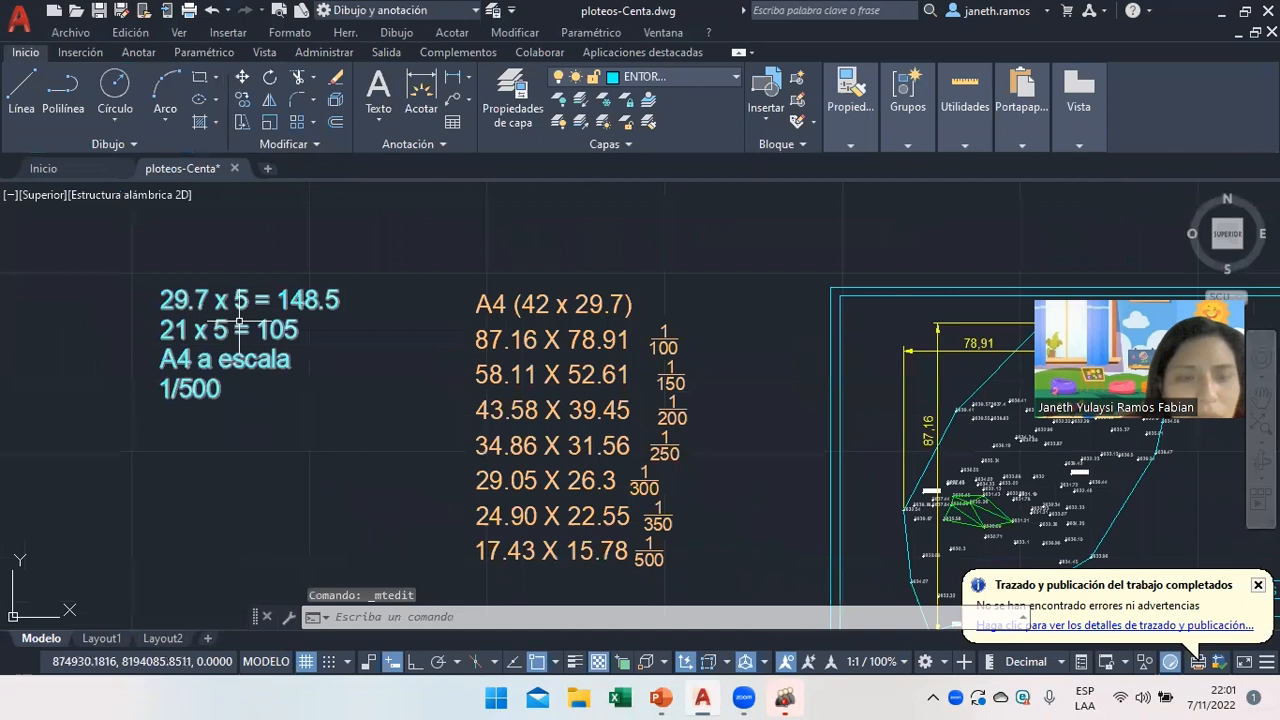
# Rewrite the cyan notes as '42 X 3.5 = 147', '29.7 X 3.5 =103.95' and 'A3 ESCALA 1/350'.
pyautogui.doubleClick(188, 300)
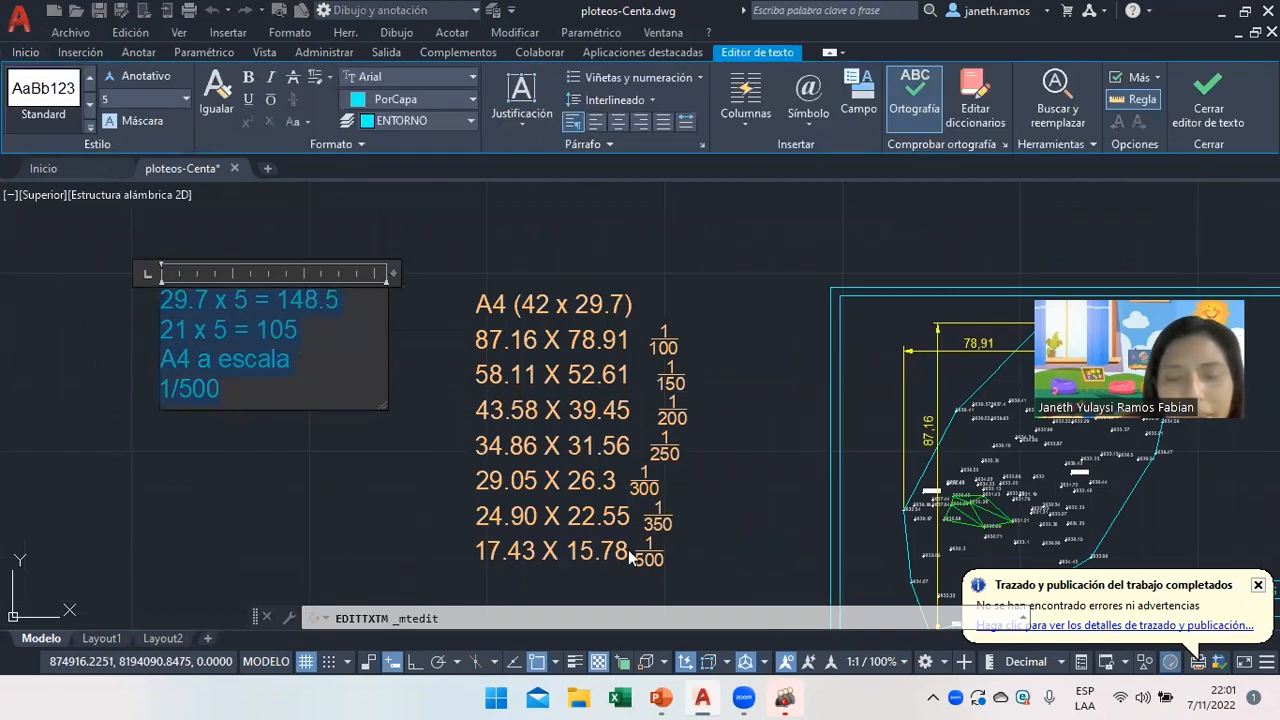
pyautogui.write('42 X')
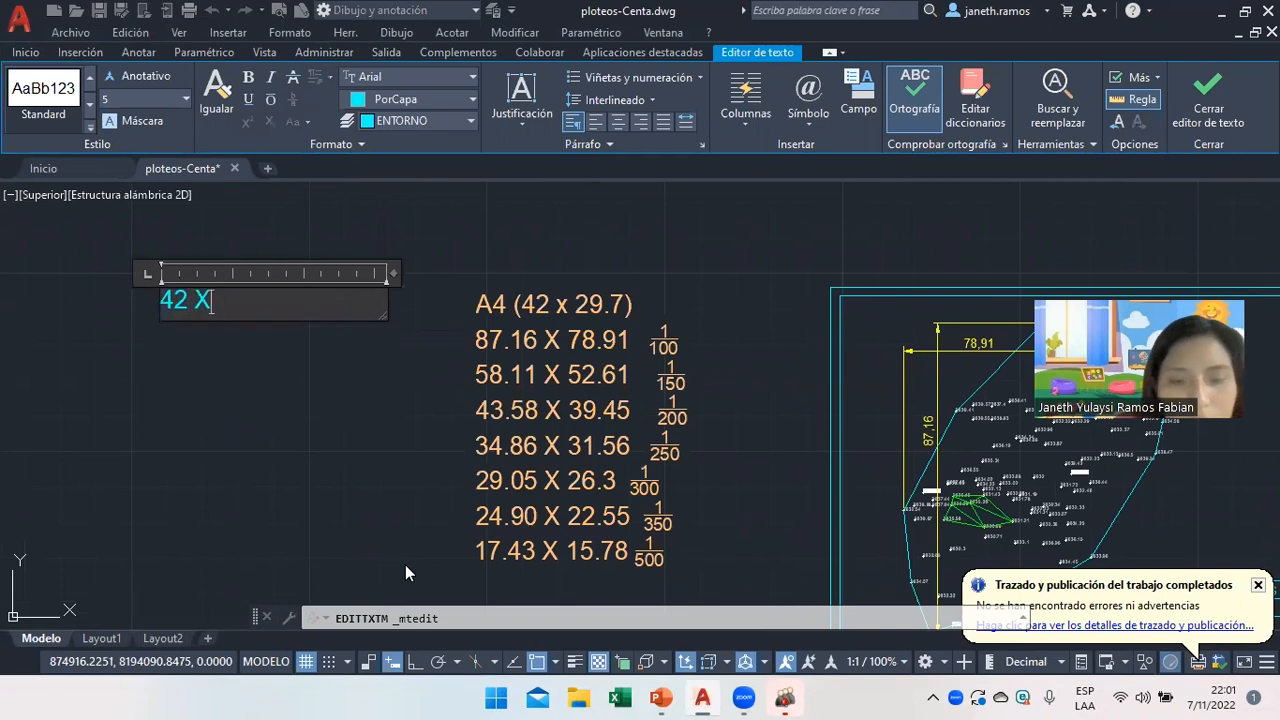
pyautogui.write(' 3.5')
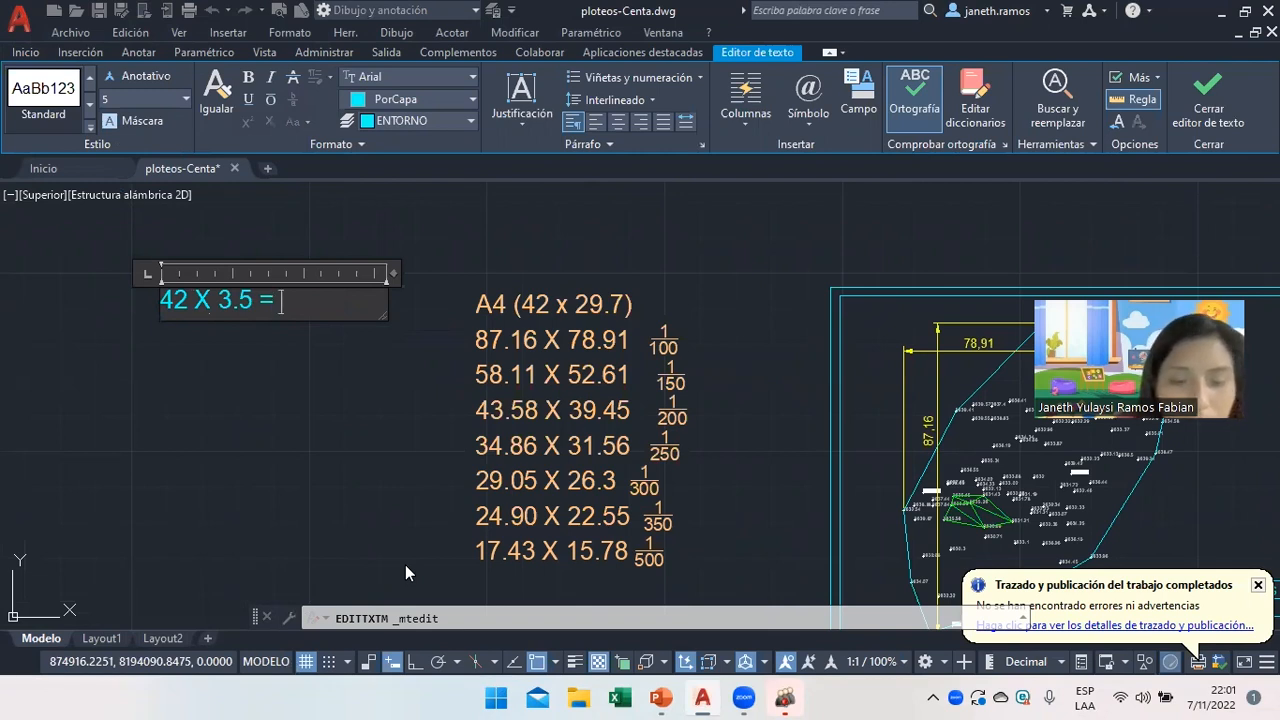
pyautogui.write('= 147')
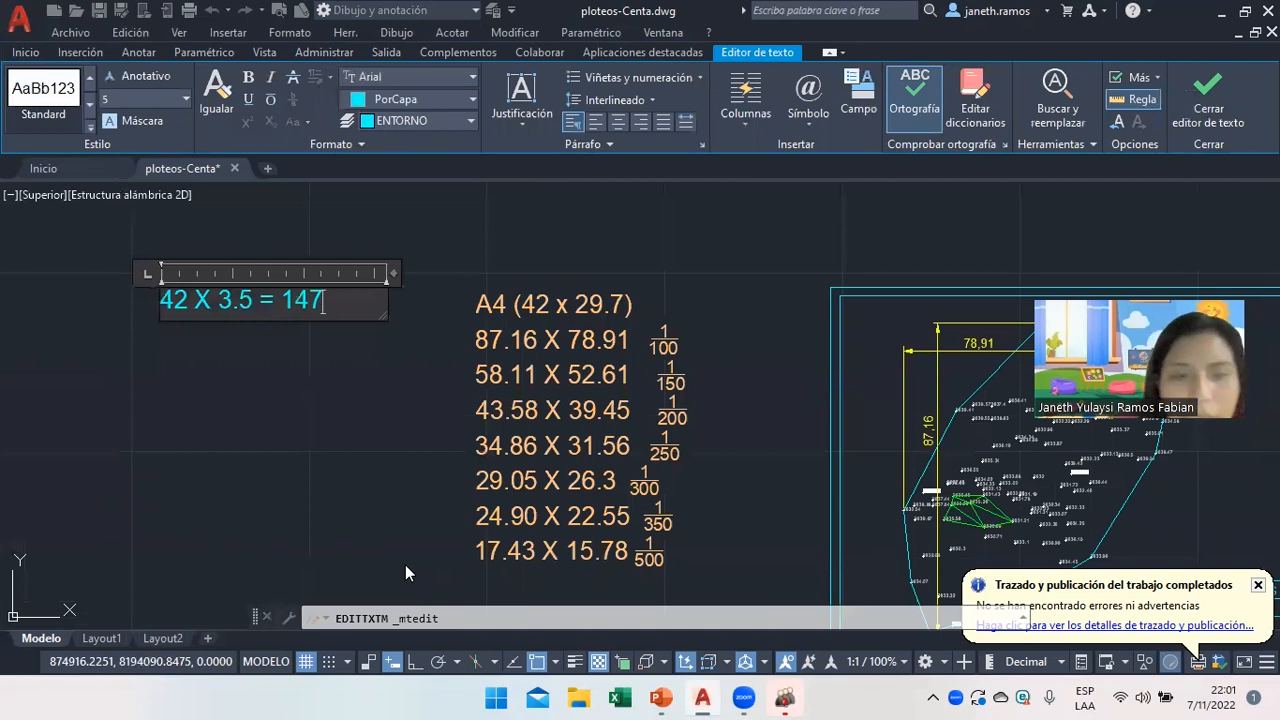
pyautogui.press('Return')
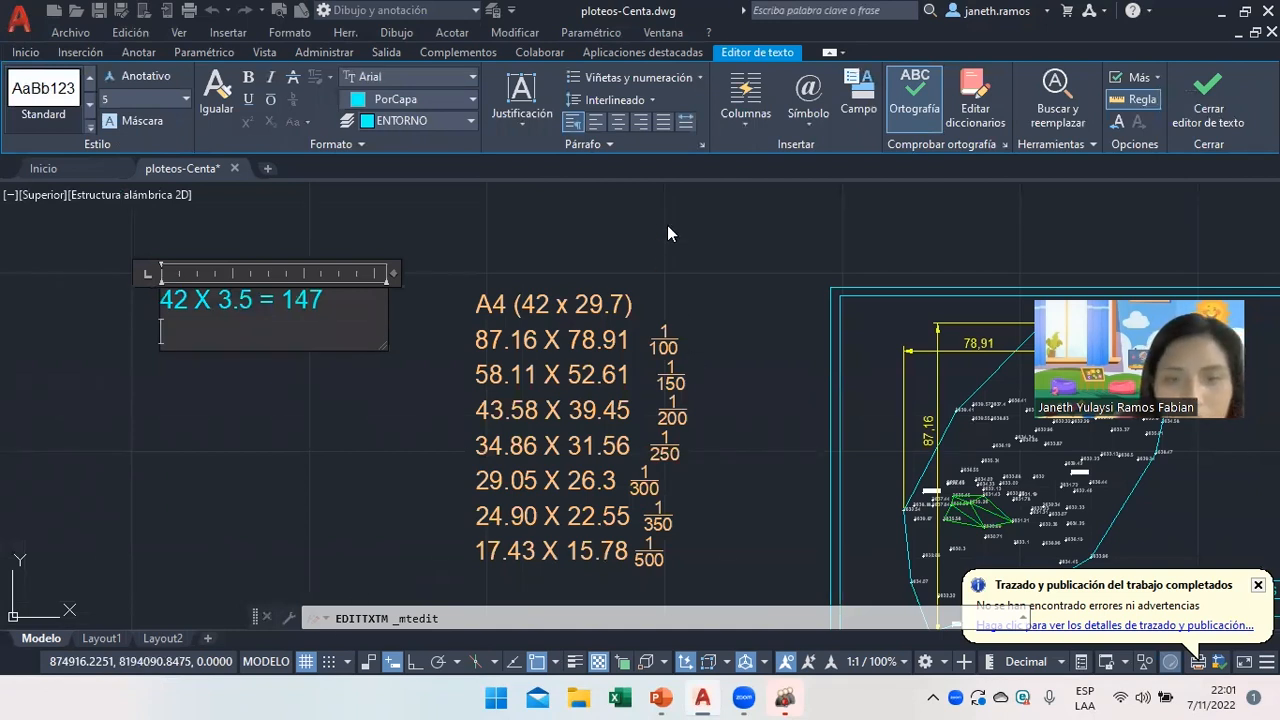
pyautogui.write('29')
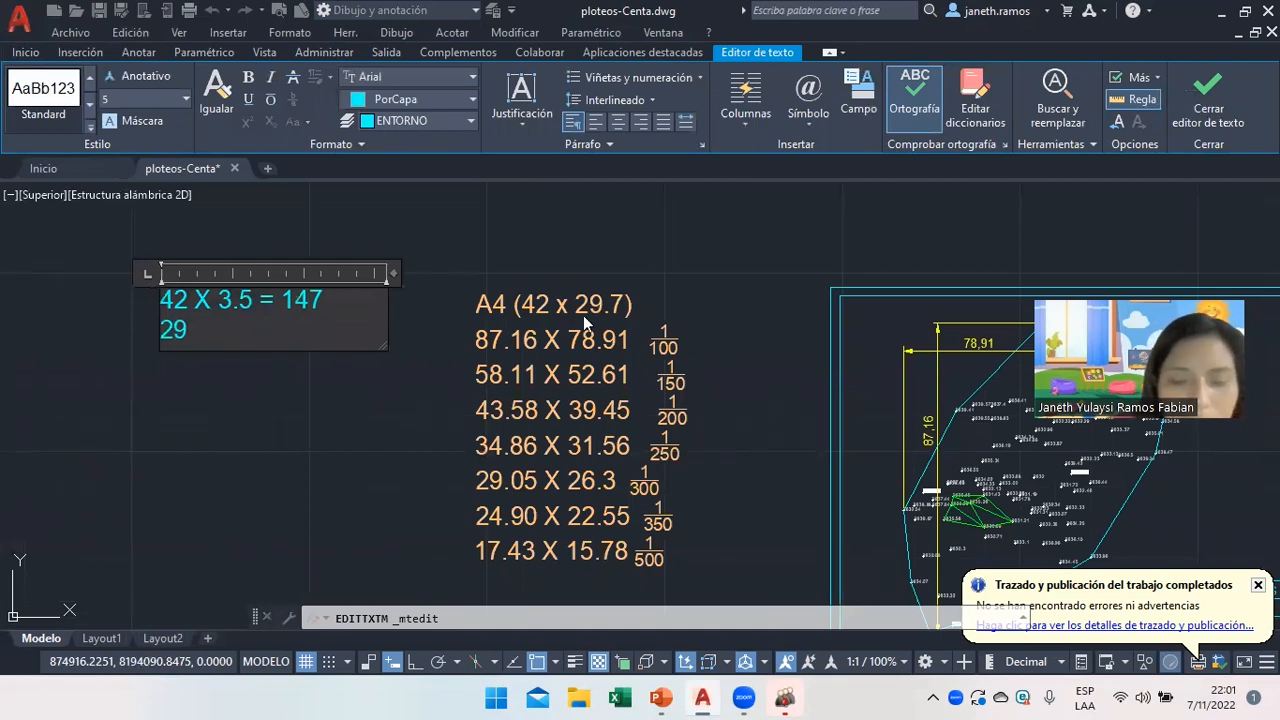
pyautogui.write('.7 X 3.5 =')
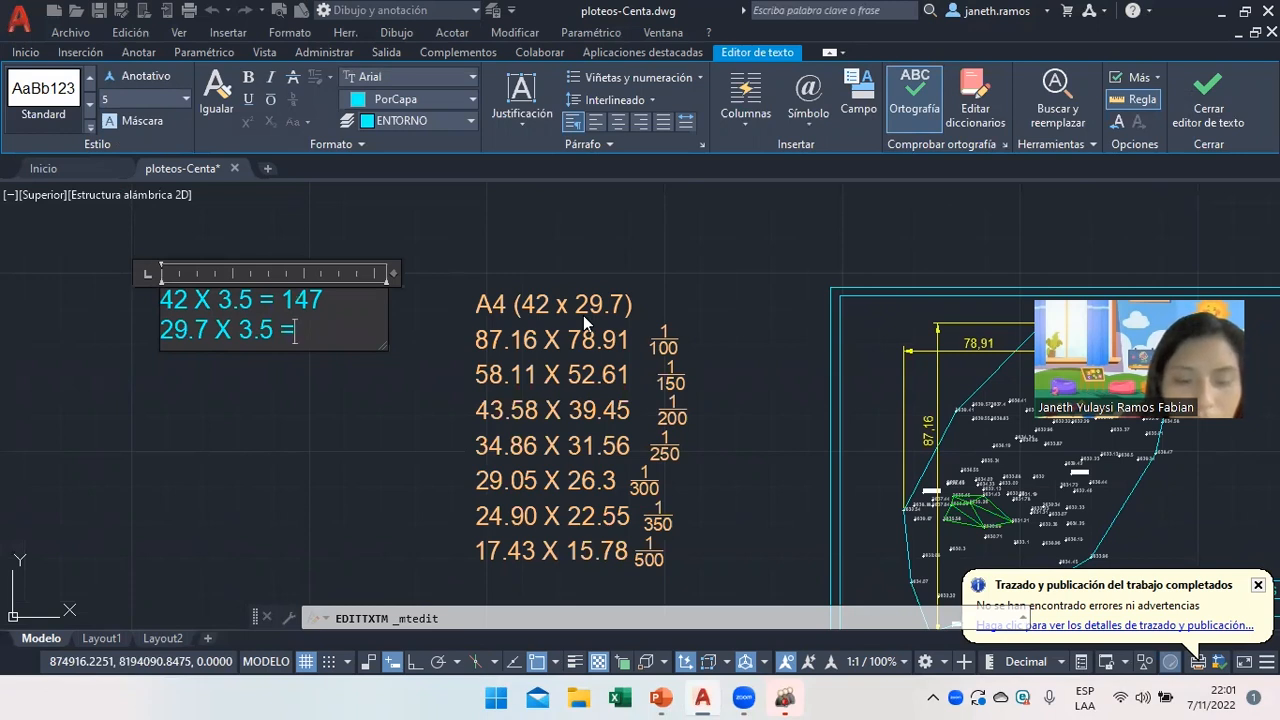
pyautogui.write('103')
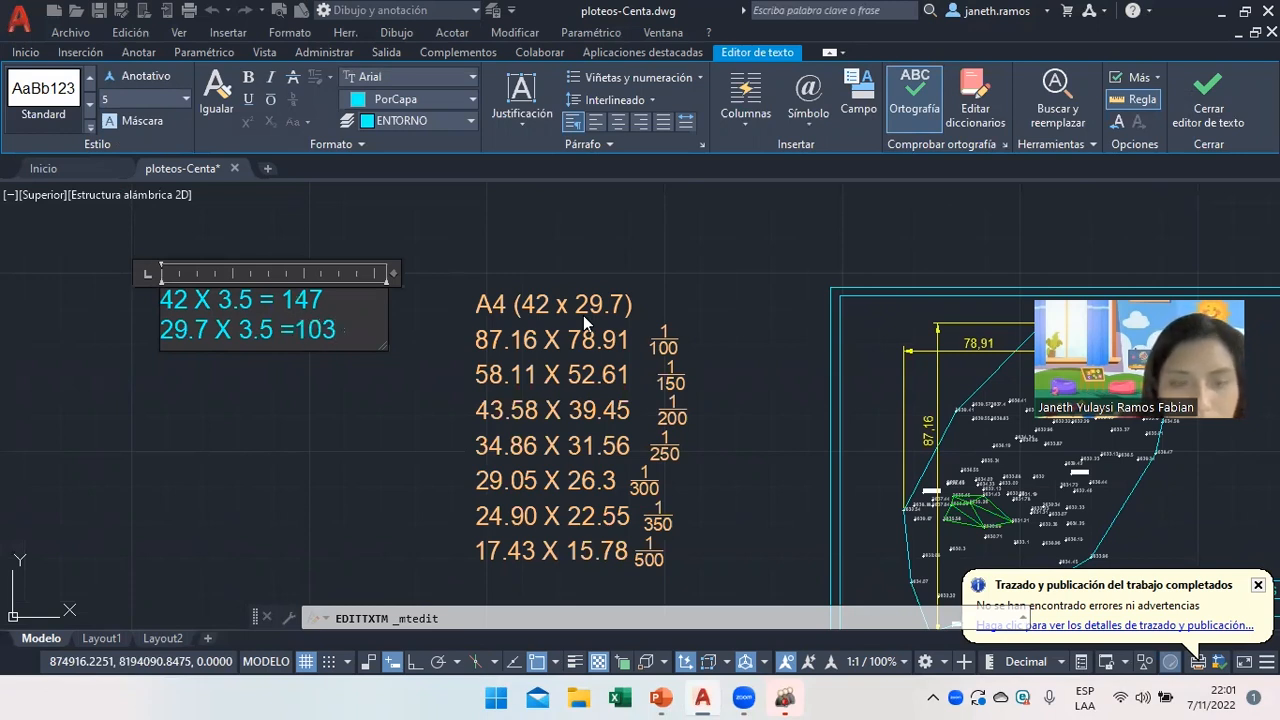
pyautogui.write('.96')
pyautogui.press('BackSpace')
pyautogui.write('5')
pyautogui.press('Return')
pyautogui.write('A')
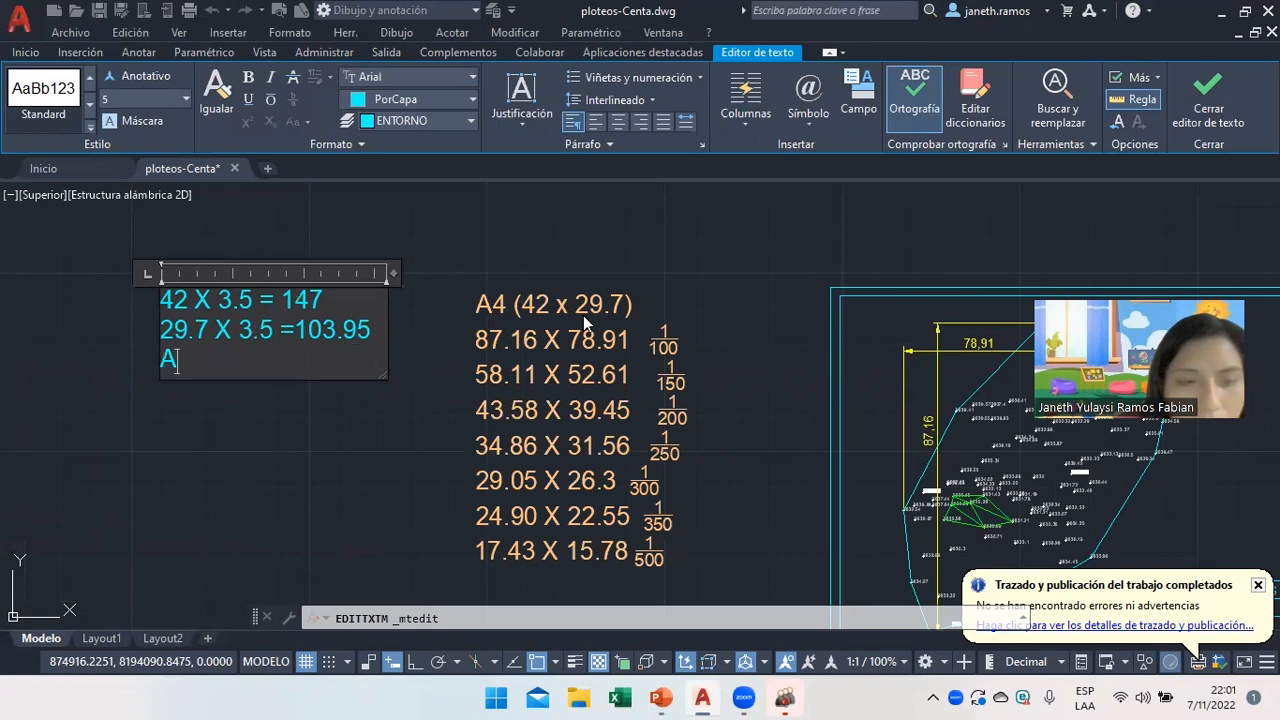
pyautogui.write('3 ESCALA')
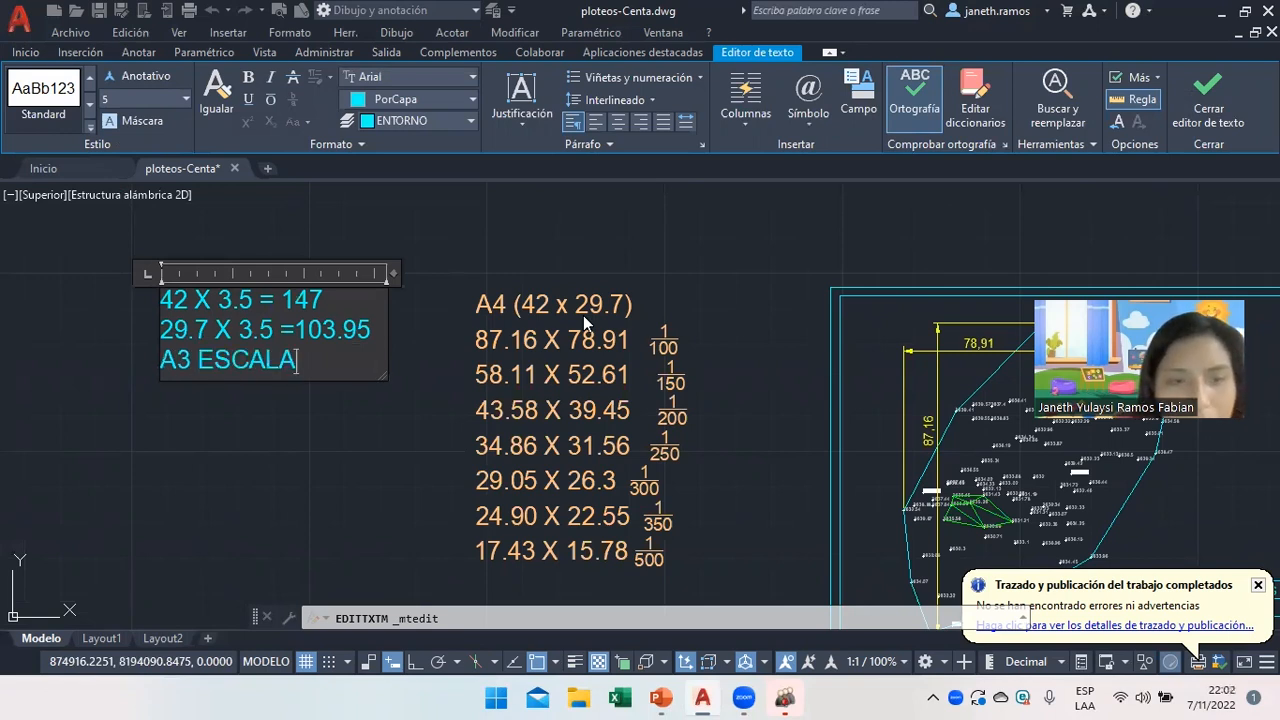
pyautogui.write(' 1/350')
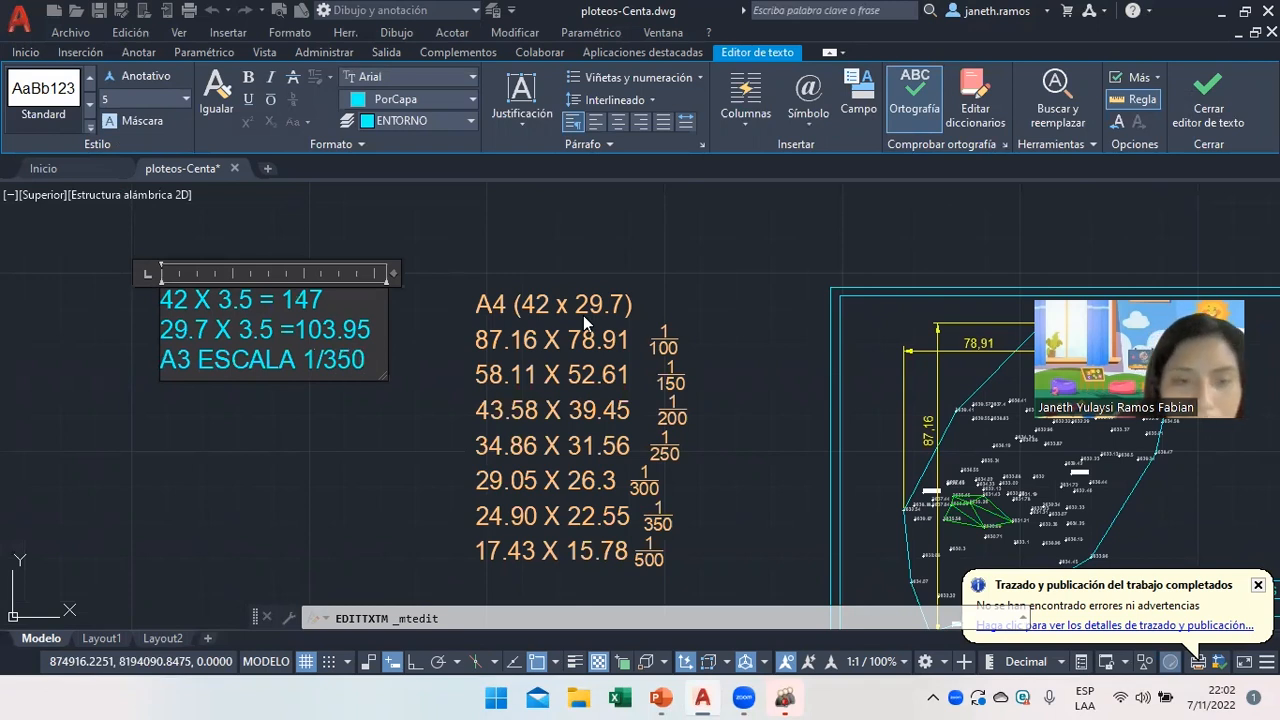
pyautogui.click(454, 377)
# Remove the 4 from the scale table's 'A4' heading.
pyautogui.doubleClick(523, 304)
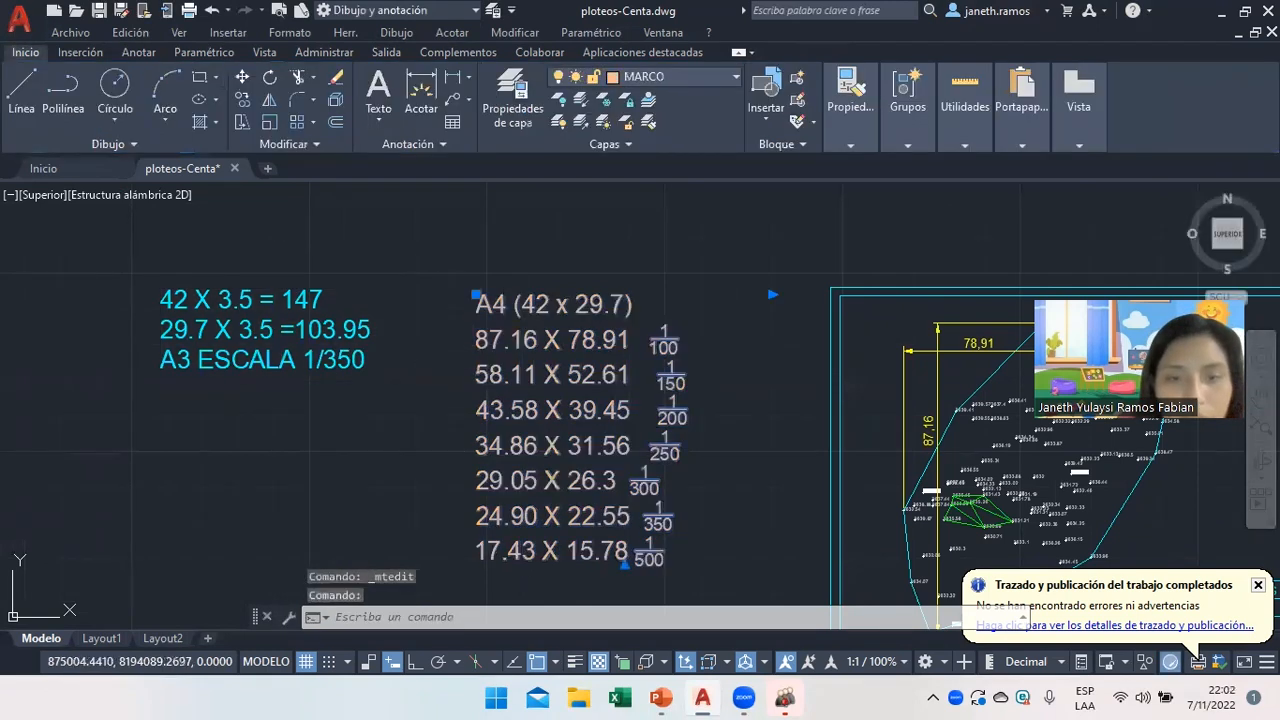
pyautogui.click(508, 304)
pyautogui.press('BackSpace')
# Finish the heading as 'A3 (42 x 29.7)' and close the text editor.
pyautogui.write('3')
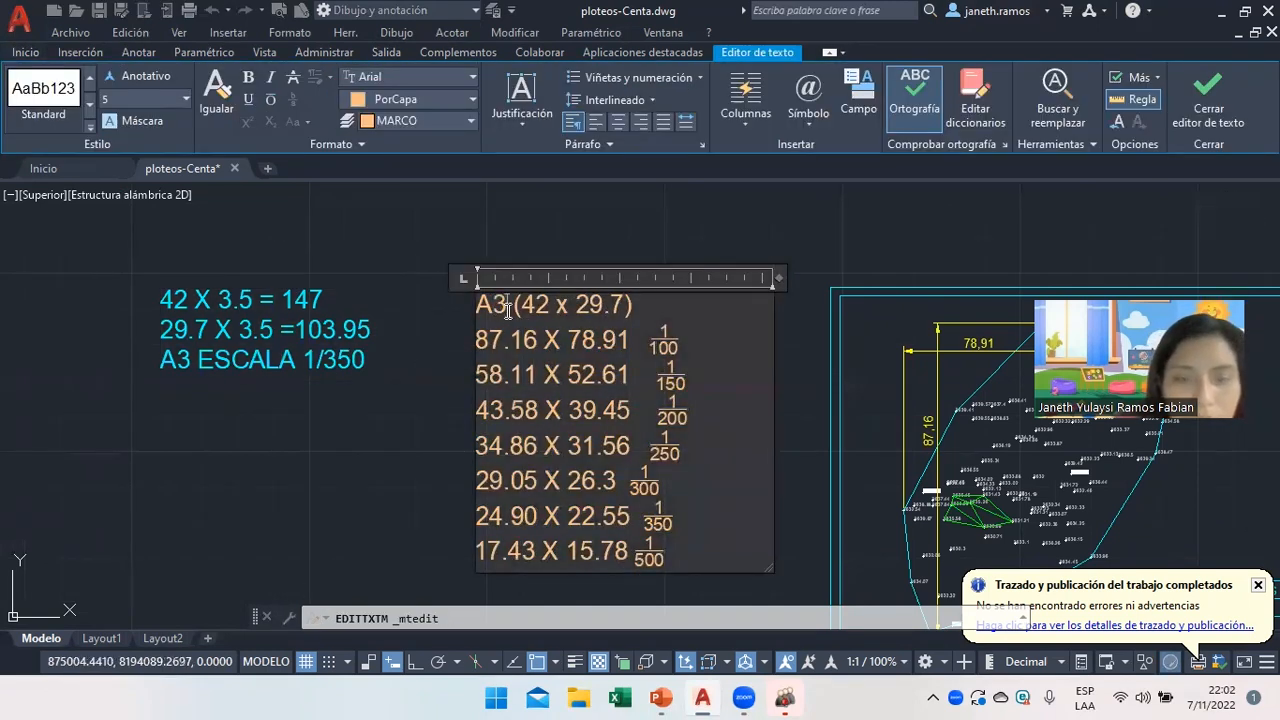
pyautogui.click(449, 400)
pyautogui.scroll(-5, 560, 420)
pyautogui.scroll(4, 566, 448)
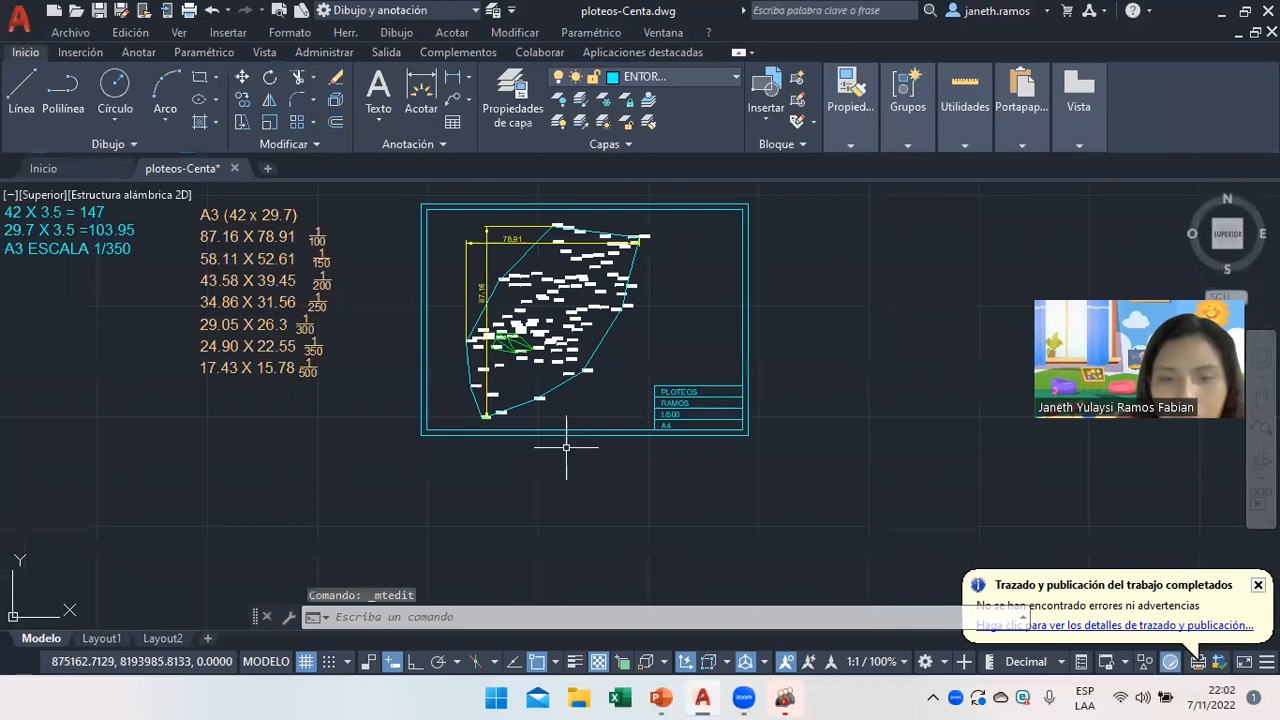
pyautogui.scroll(-3, 222, 313)
pyautogui.scroll(3, 253, 325)
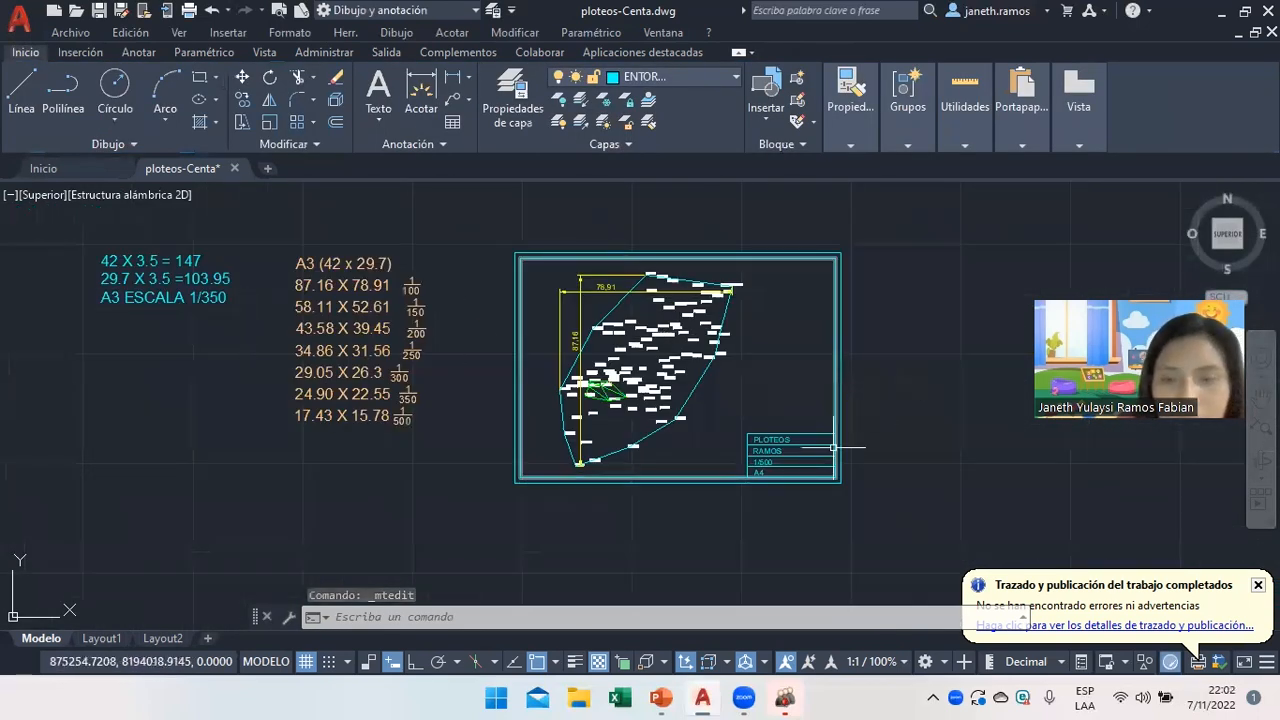
# Erase the old A4 frame, its title block and the leftover frame lines.
pyautogui.click(743, 250)
pyautogui.click(757, 256)
pyautogui.click(775, 440)
pyautogui.click(780, 445)
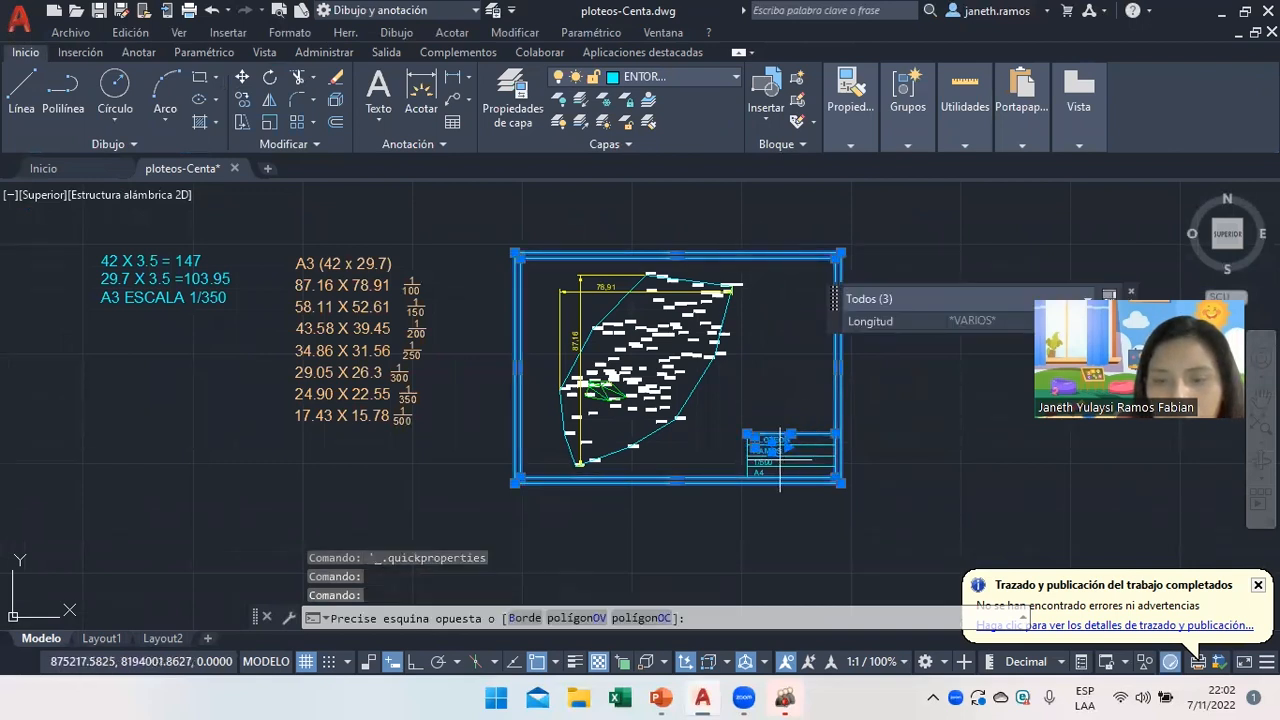
pyautogui.click(785, 470)
pyautogui.click(785, 475)
pyautogui.click(753, 463)
pyautogui.click(816, 452)
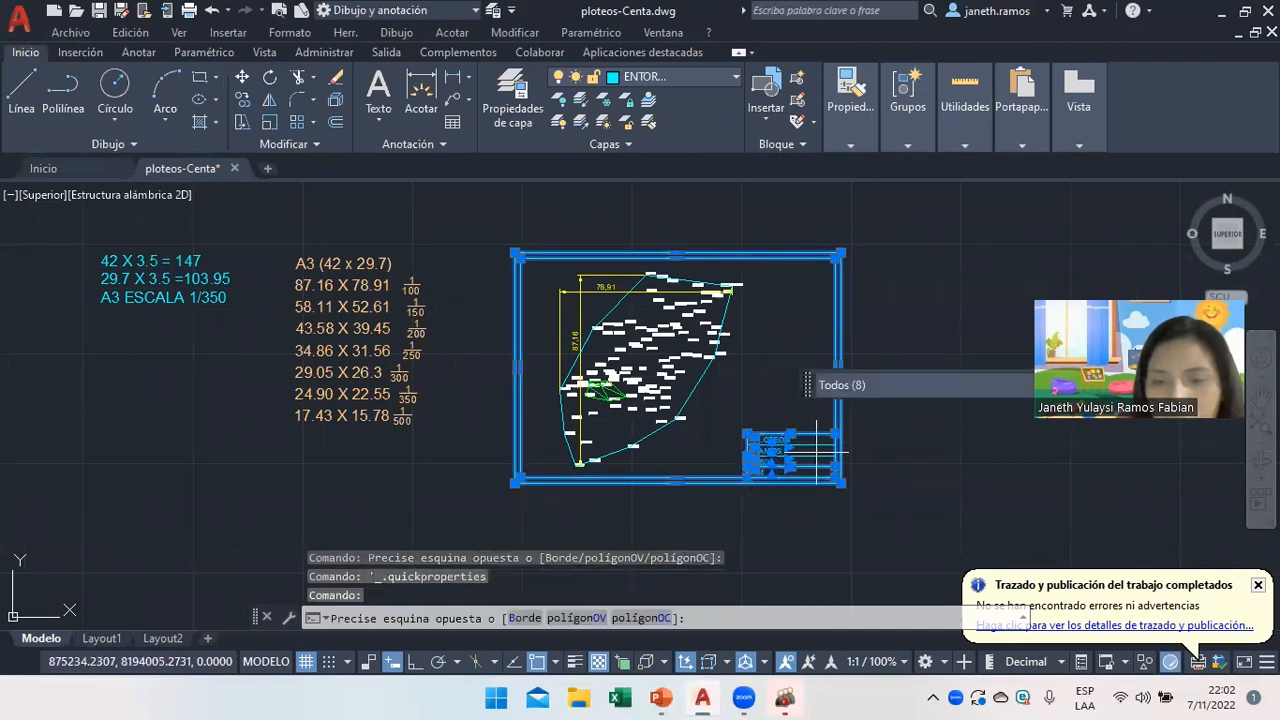
pyautogui.click(817, 447)
pyautogui.click(815, 454)
pyautogui.click(815, 455)
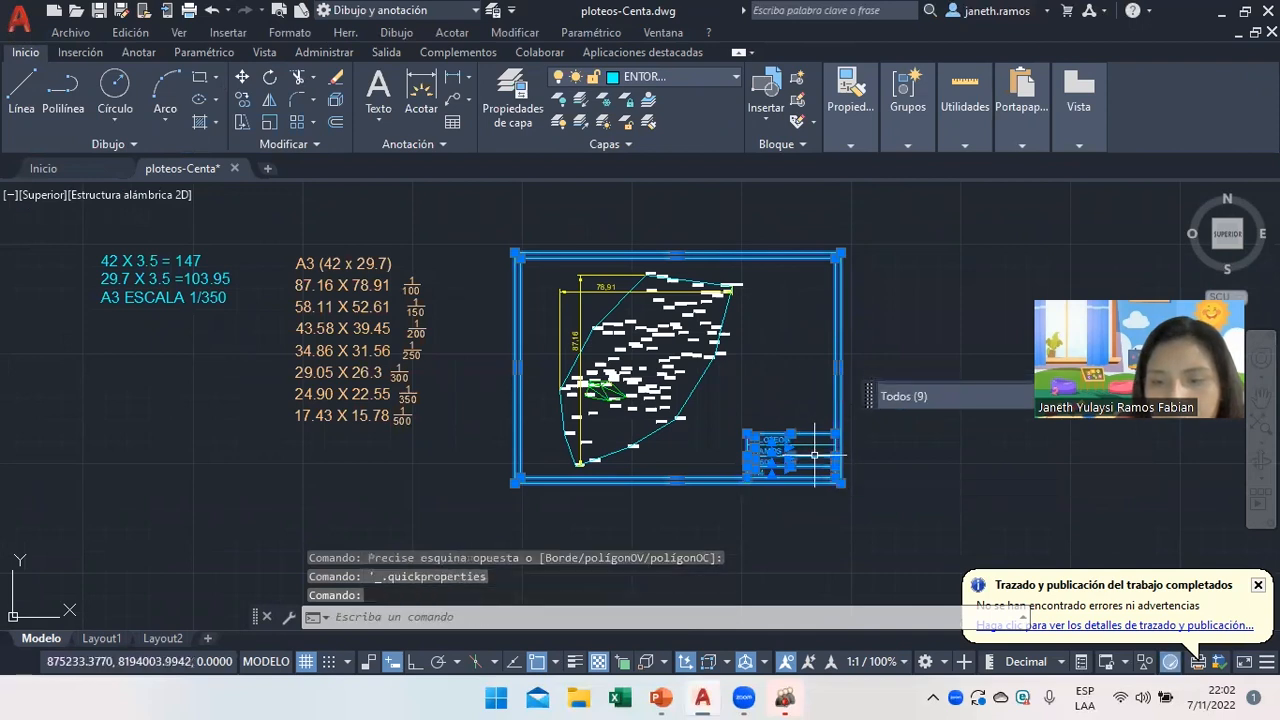
pyautogui.click(812, 444)
pyautogui.press('Delete')
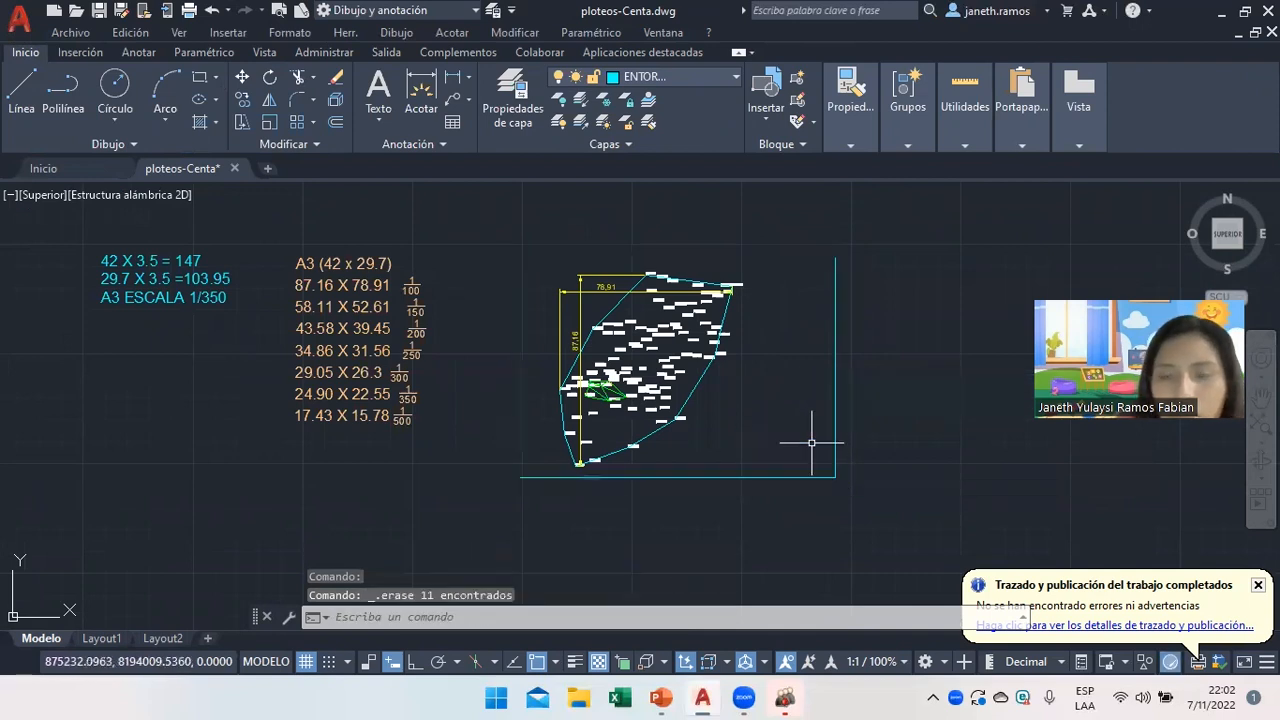
pyautogui.click(811, 476)
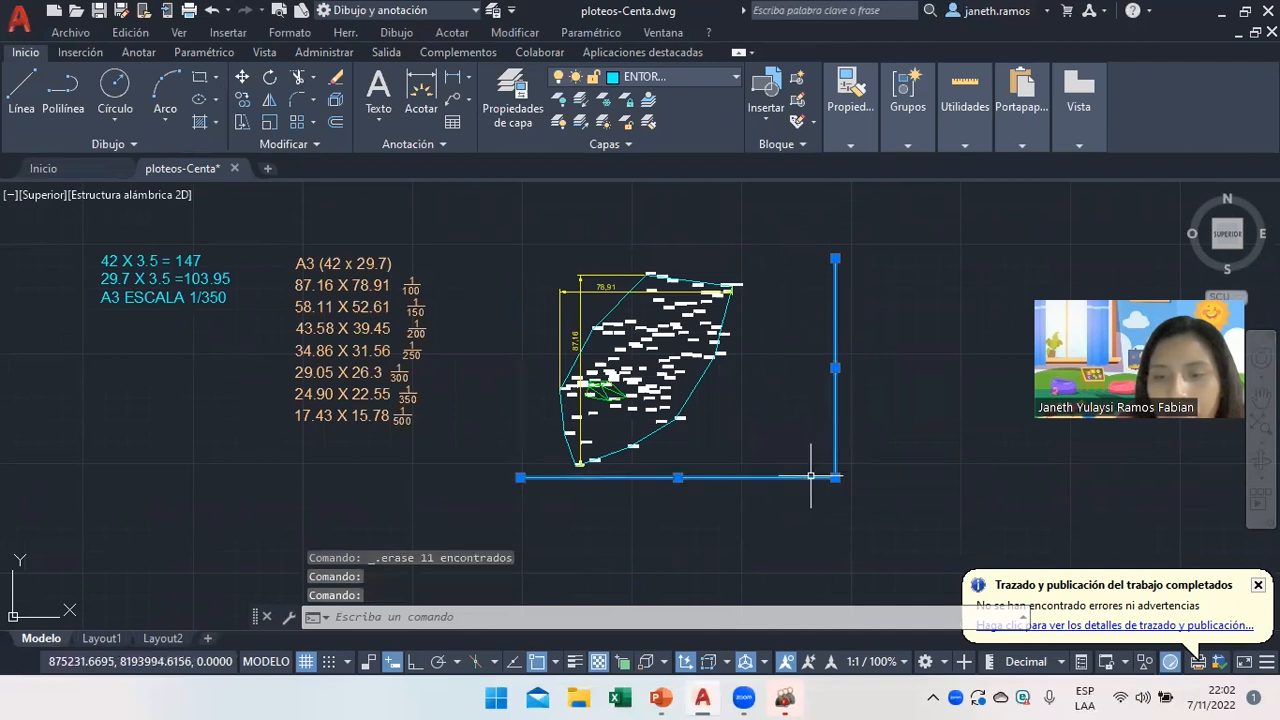
pyautogui.press('Delete')
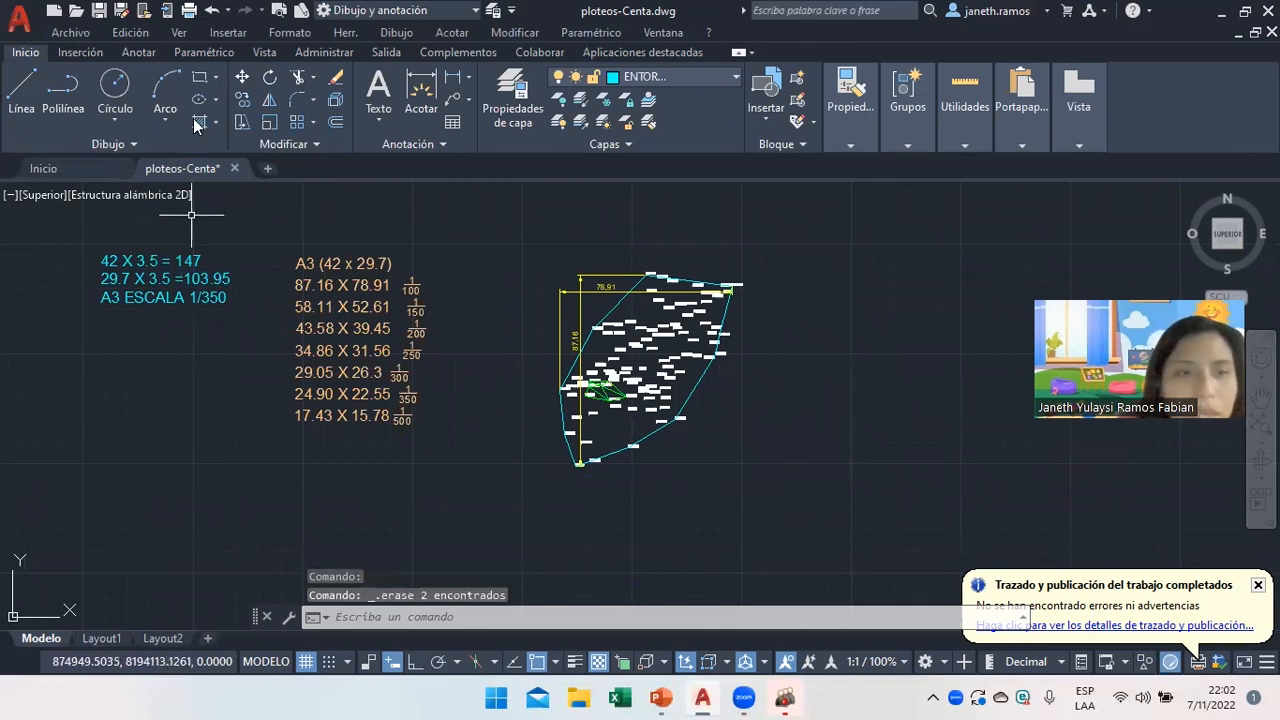
# Draw a 147 × 103.95 rectangle near the polygon's top left.
pyautogui.click(203, 80)
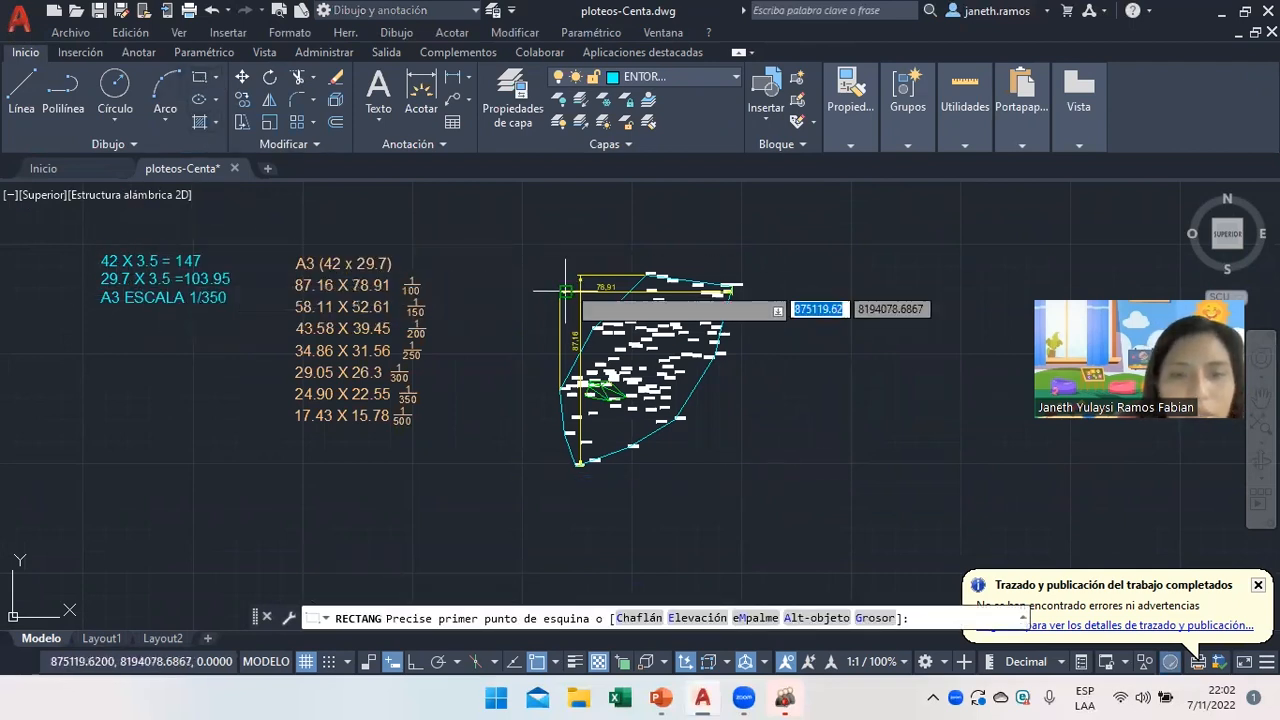
pyautogui.click(483, 229)
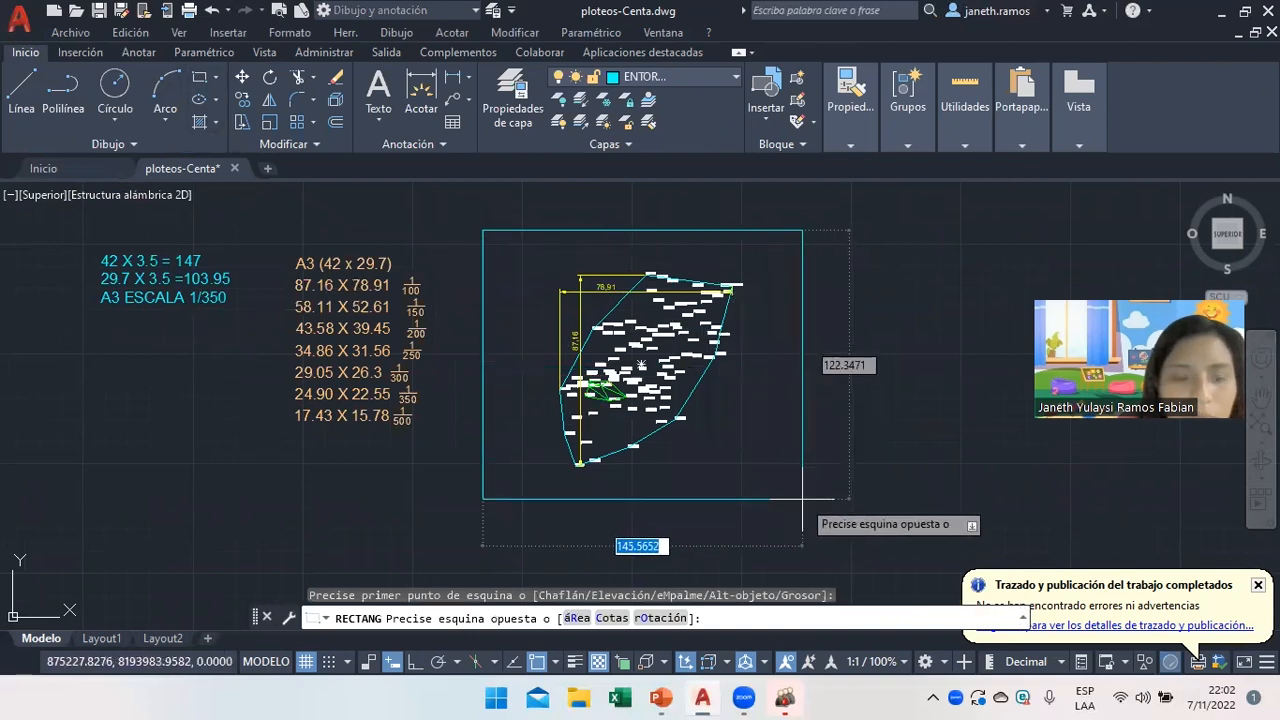
pyautogui.write('147')
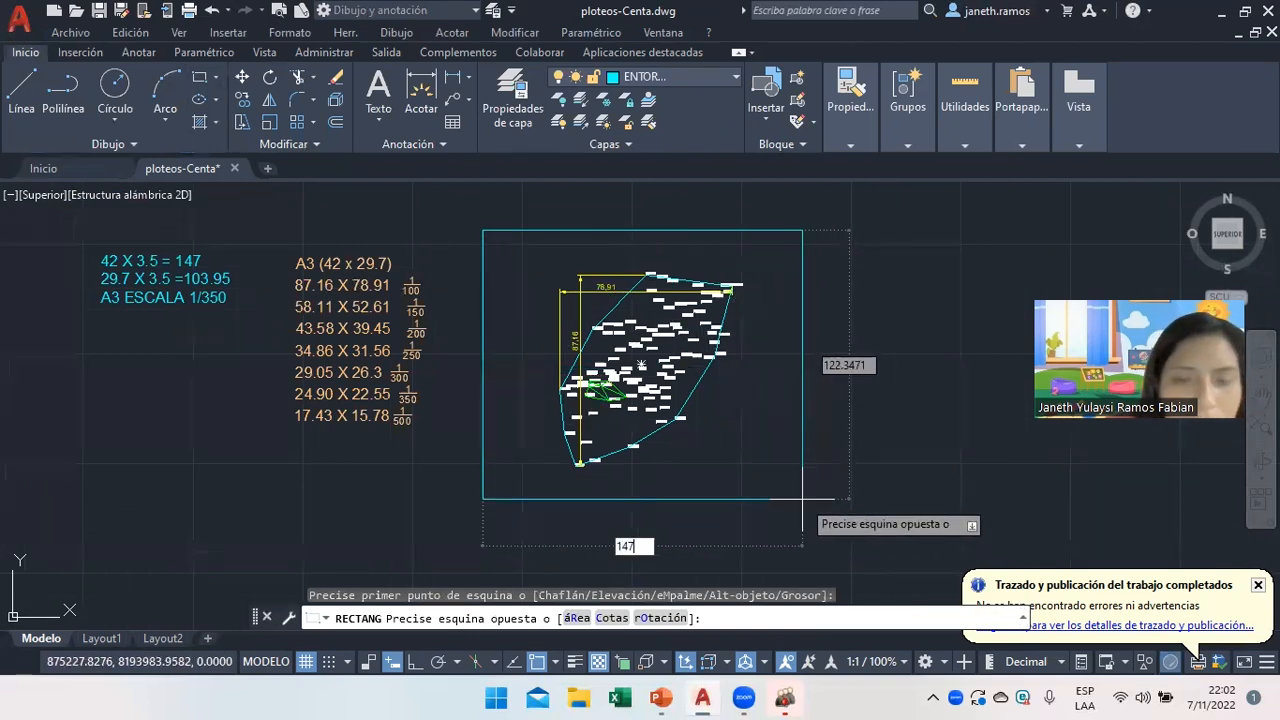
pyautogui.press('Tab')
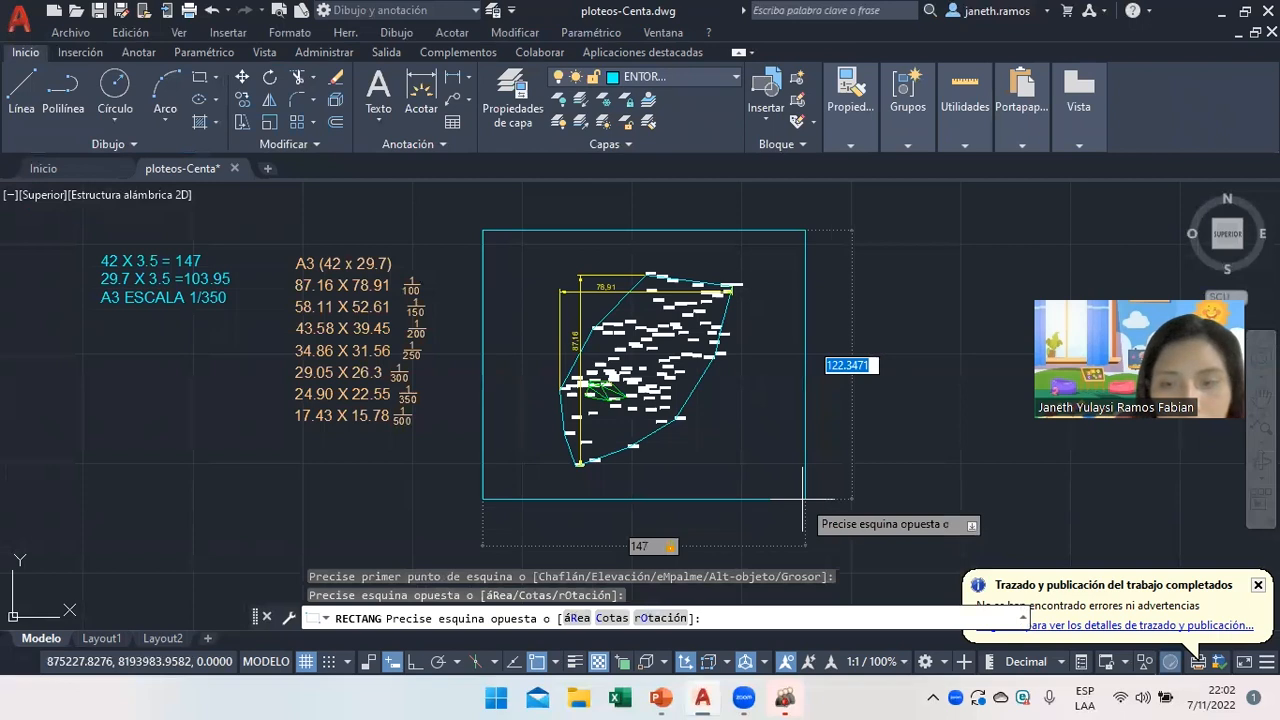
pyautogui.write('103.')
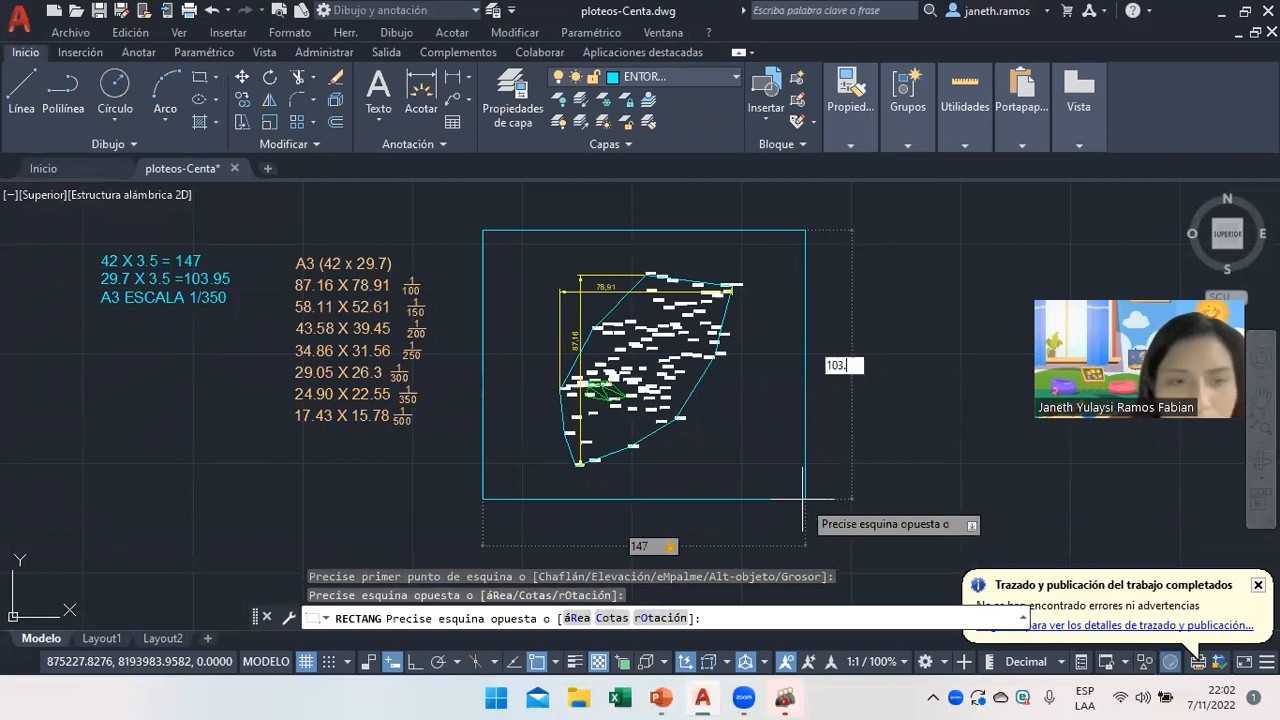
pyautogui.write('95')
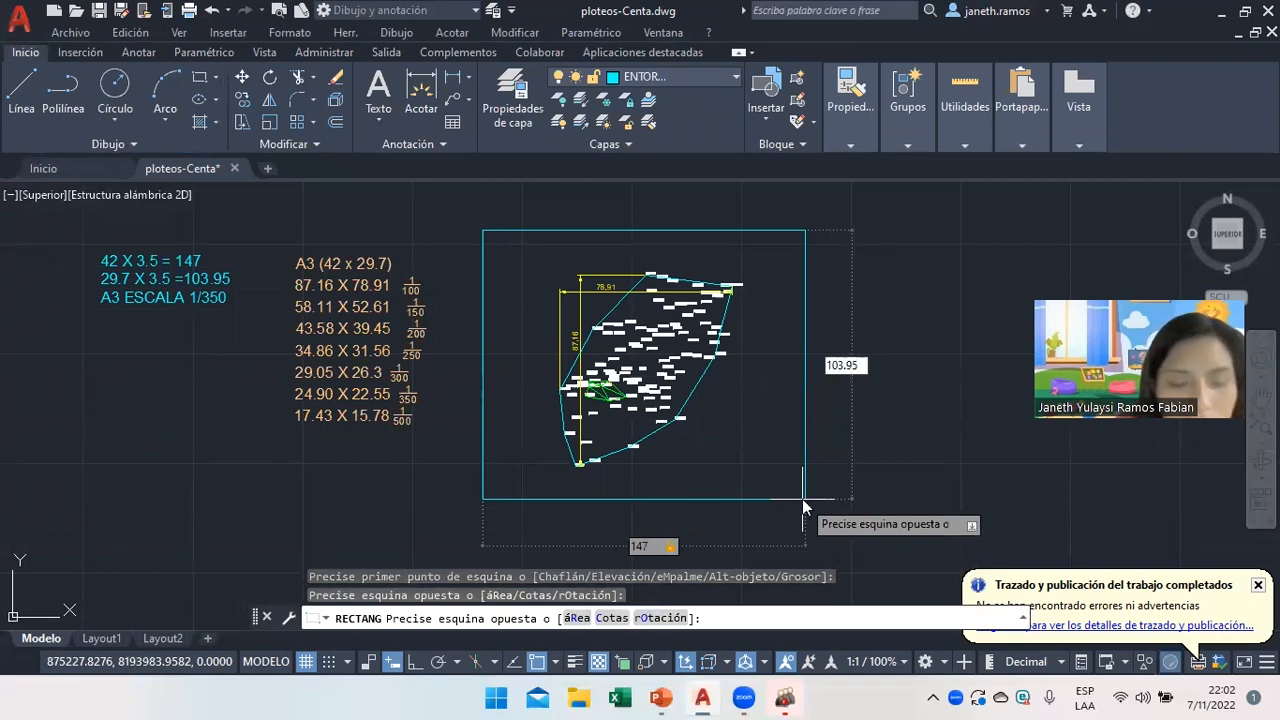
pyautogui.press('Return')
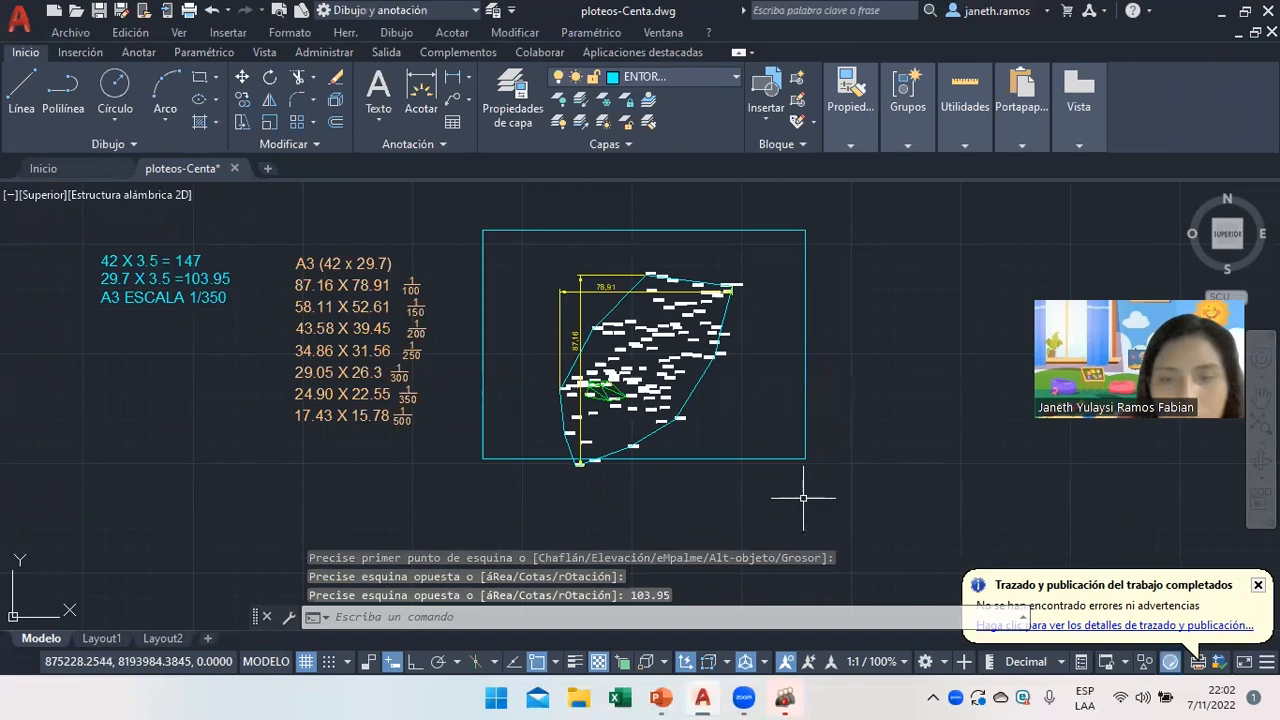
# Move the new rectangle to surround the survey polygon, then start an offset.
pyautogui.click(242, 77)
pyautogui.click(553, 231)
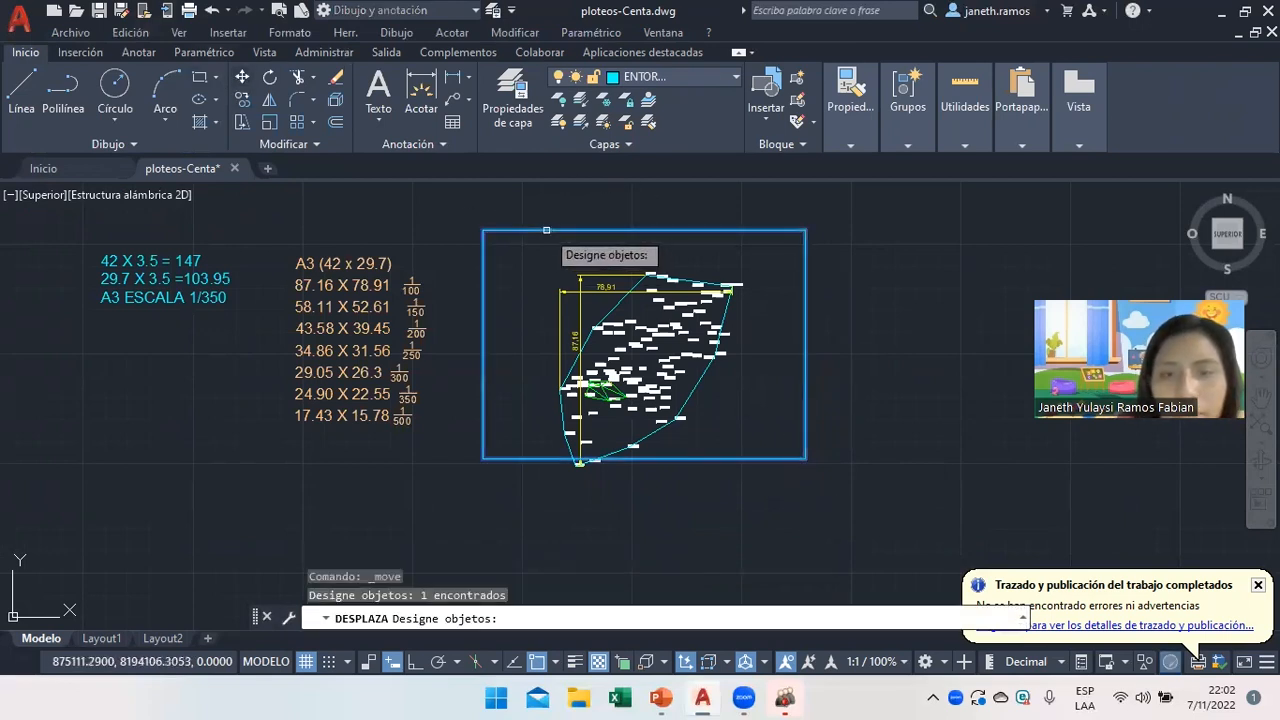
pyautogui.press('Return')
pyautogui.click(515, 272)
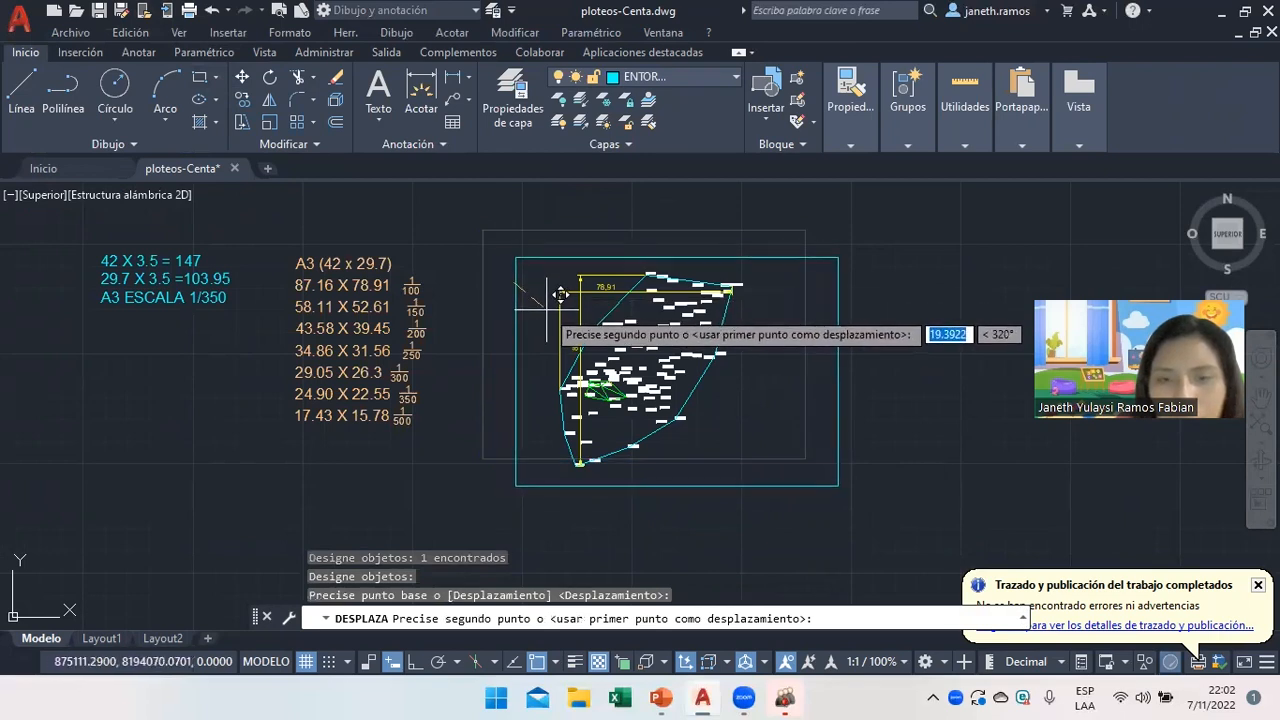
pyautogui.click(547, 309)
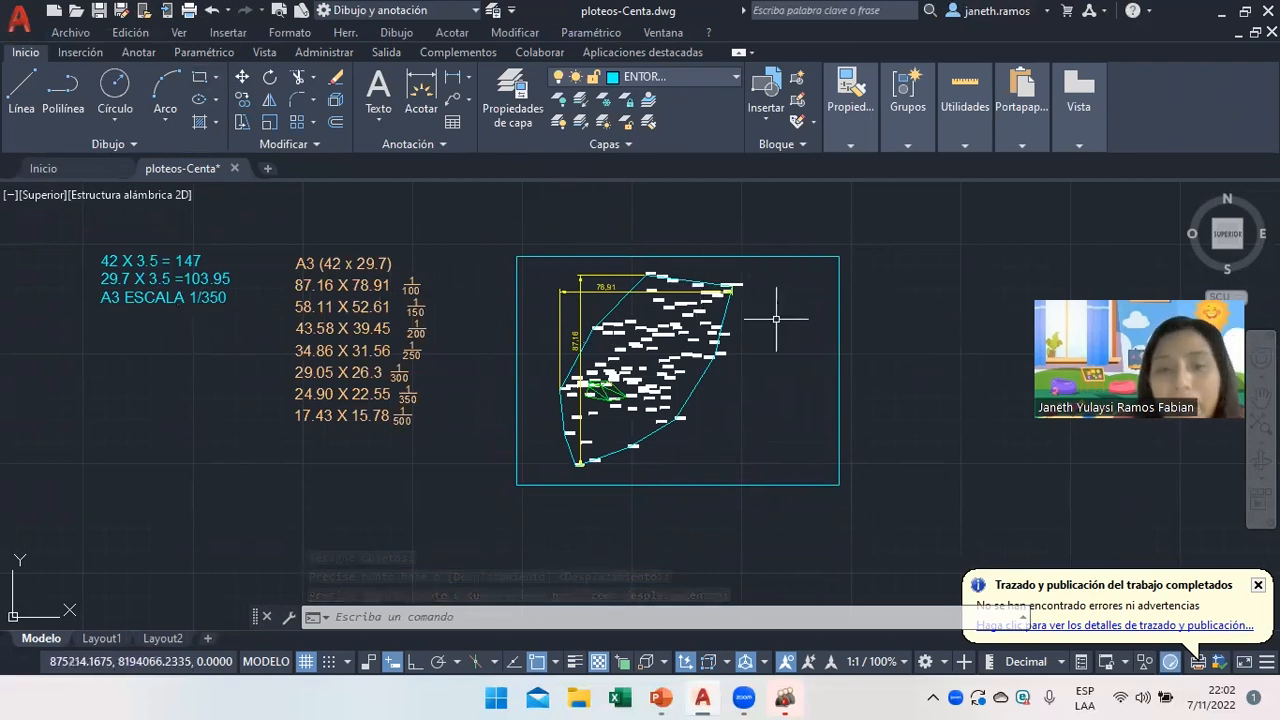
pyautogui.click(336, 126)
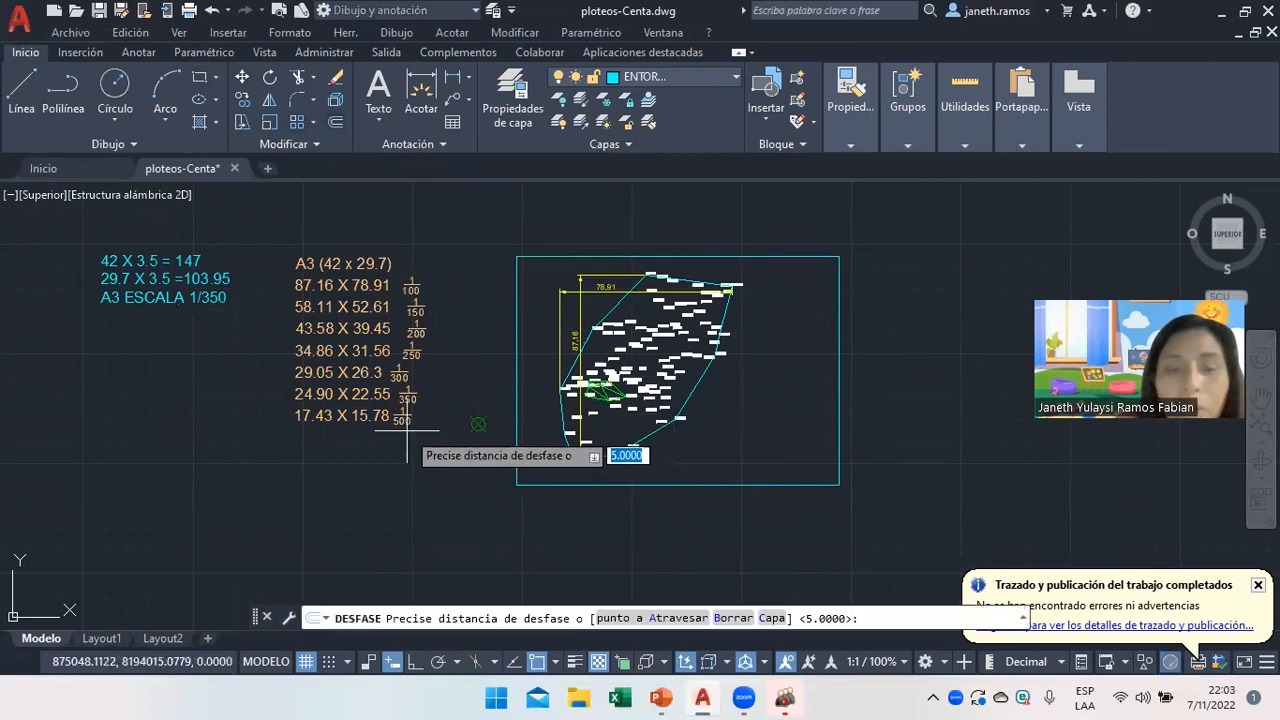
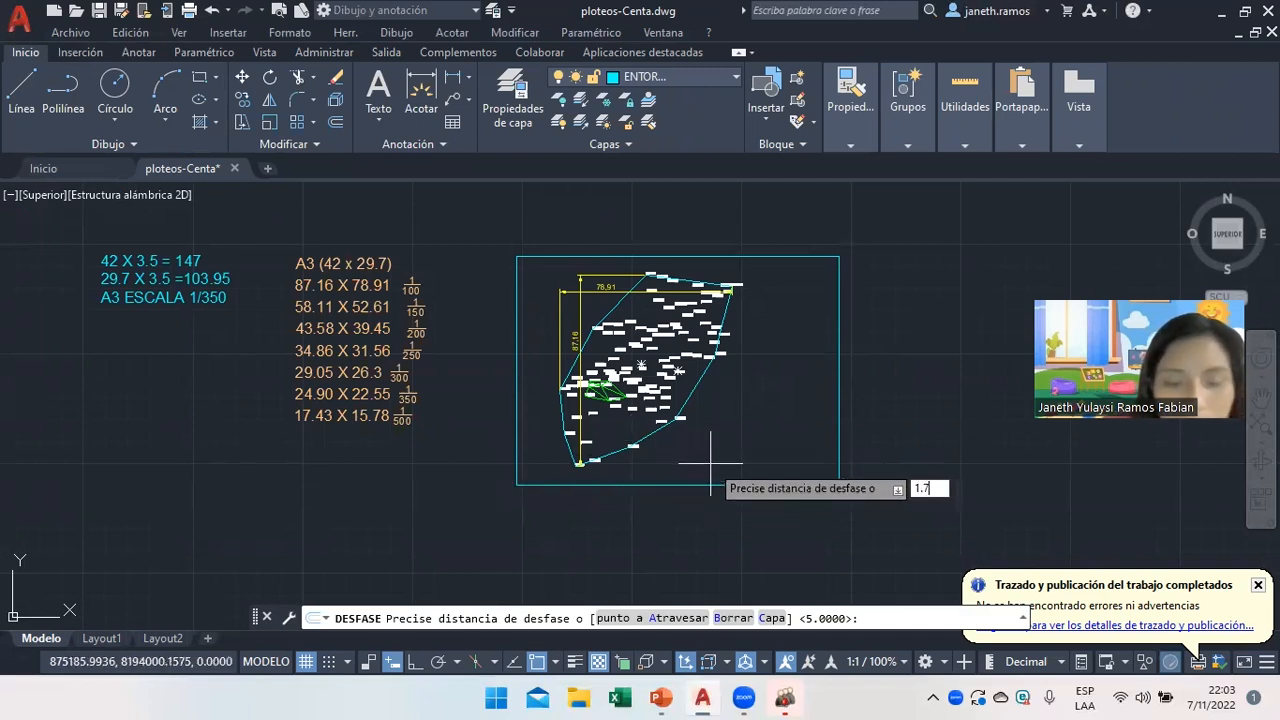
# Offset the frame rectangle 1.75 units inward to form a double border.
pyautogui.press('Return')
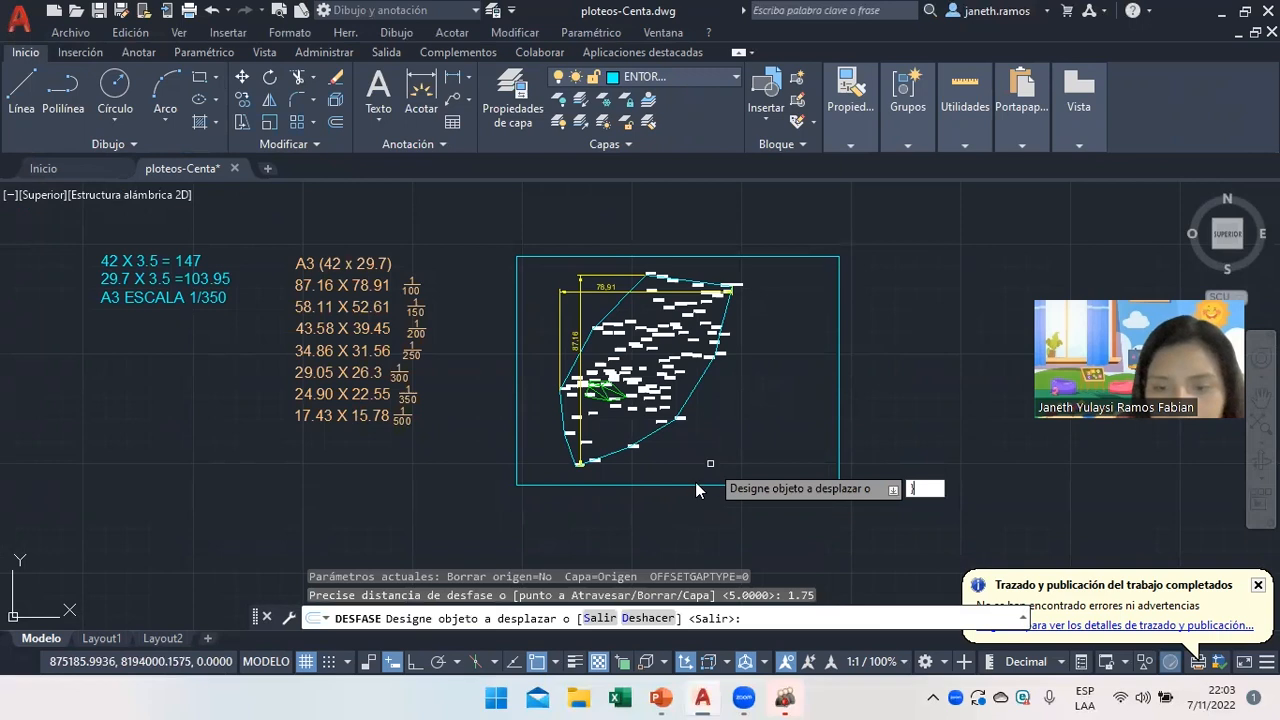
pyautogui.click(698, 487)
pyautogui.click(766, 454)
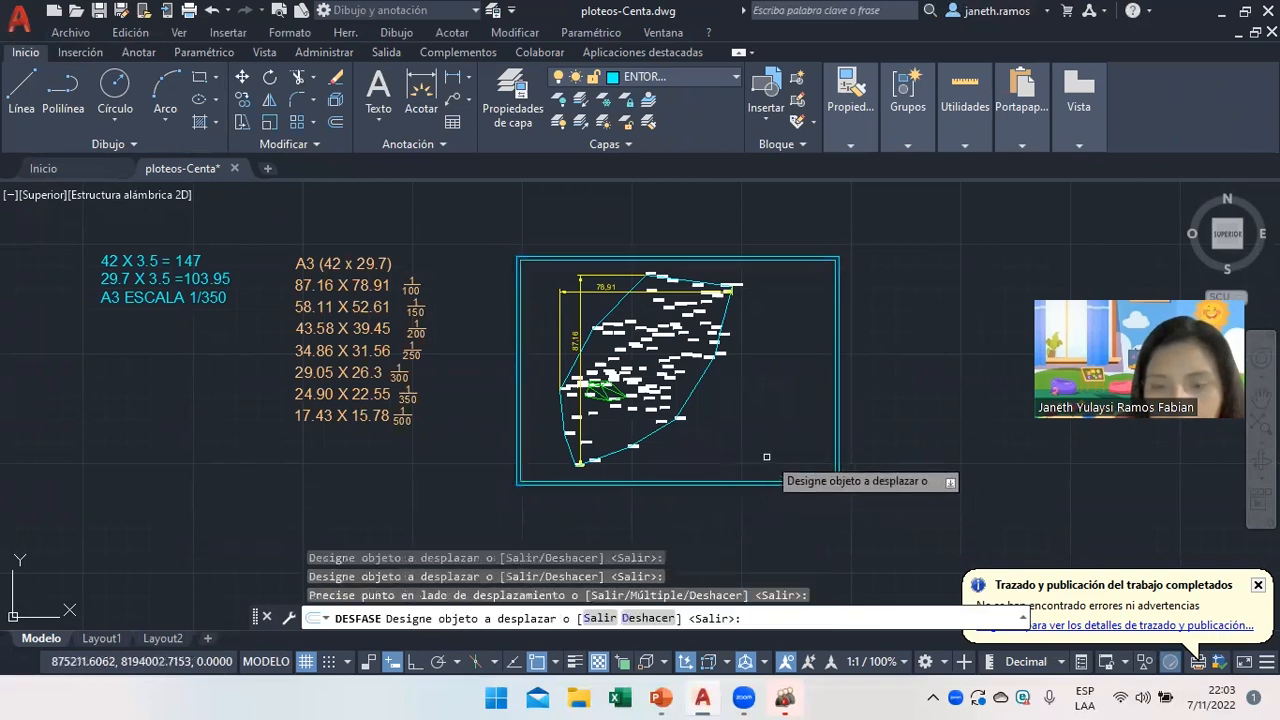
pyautogui.rightClick(767, 452)
pyautogui.click(805, 480)
pyautogui.click(804, 476)
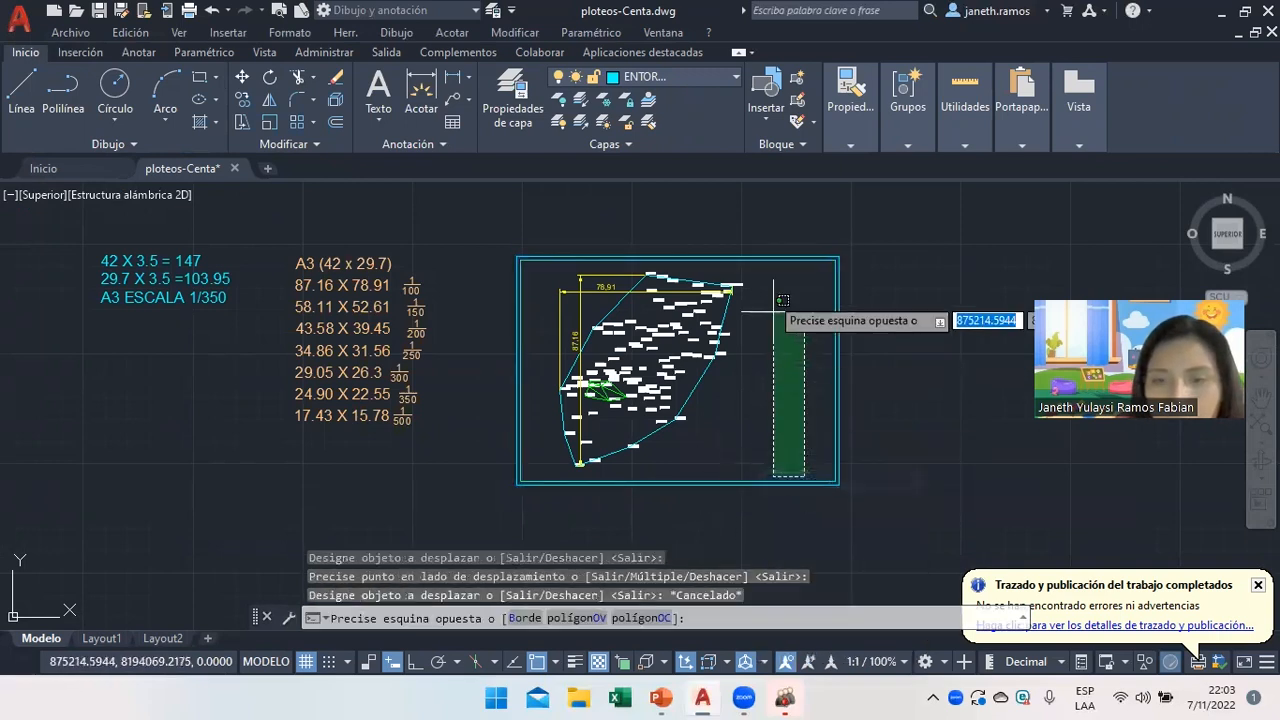
pyautogui.click(799, 340)
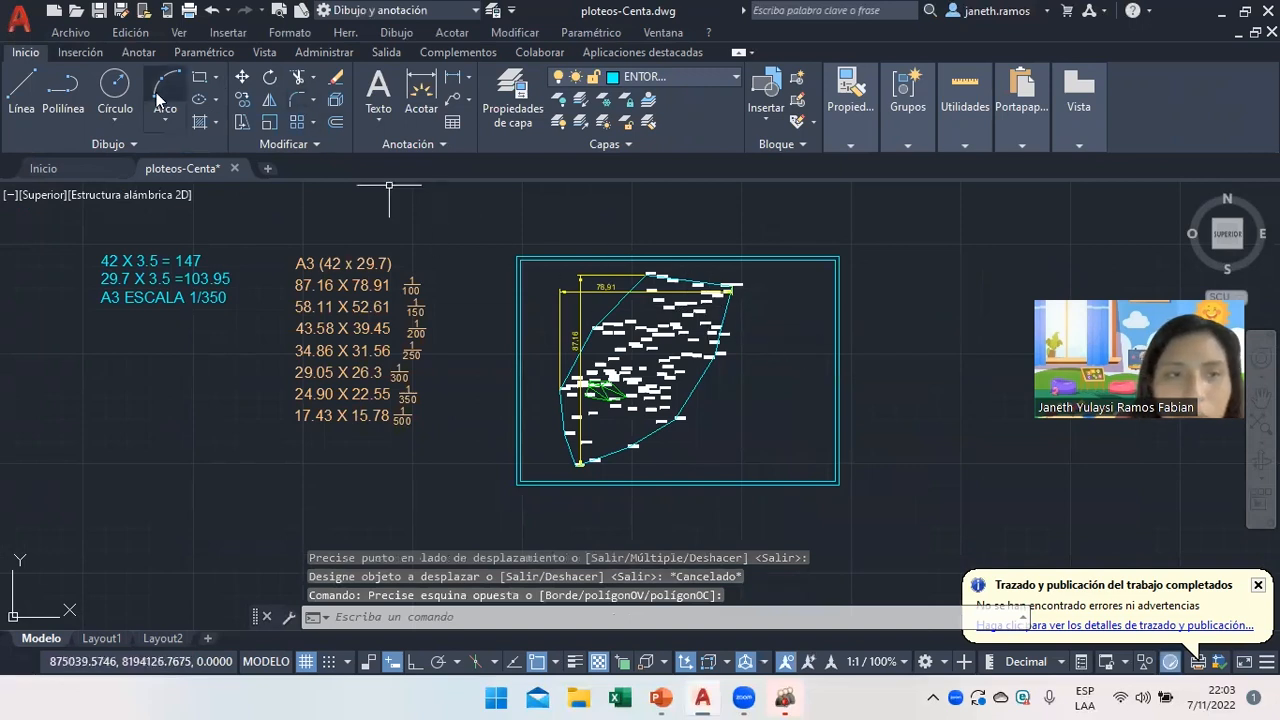
# Draw a line along the frame's bottom and right edges.
pyautogui.click(24, 100)
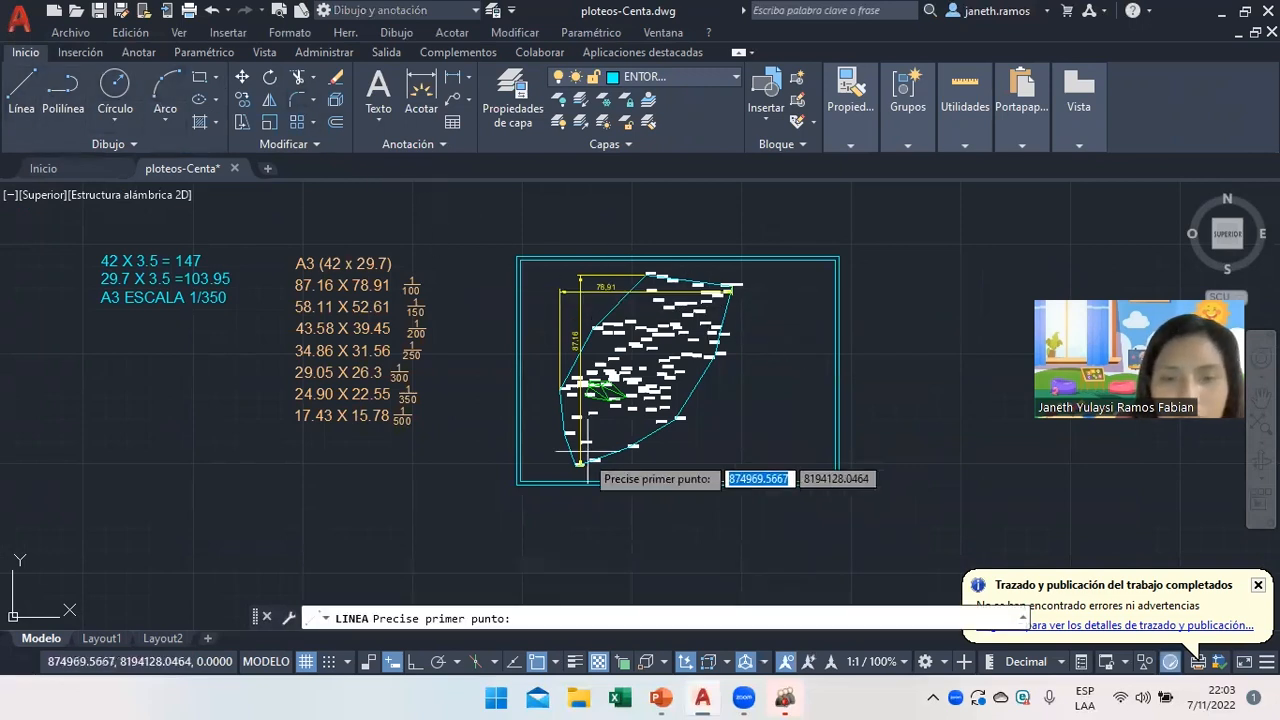
pyautogui.click(518, 482)
pyautogui.click(836, 481)
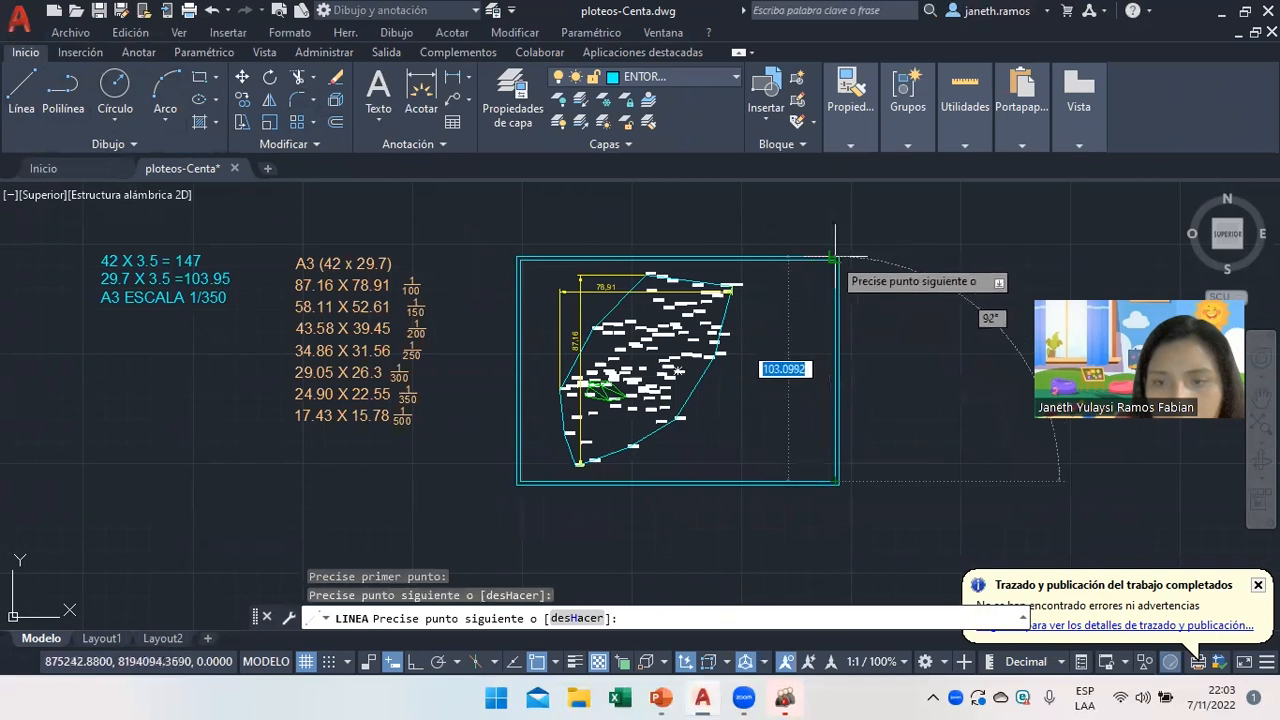
pyautogui.click(837, 260)
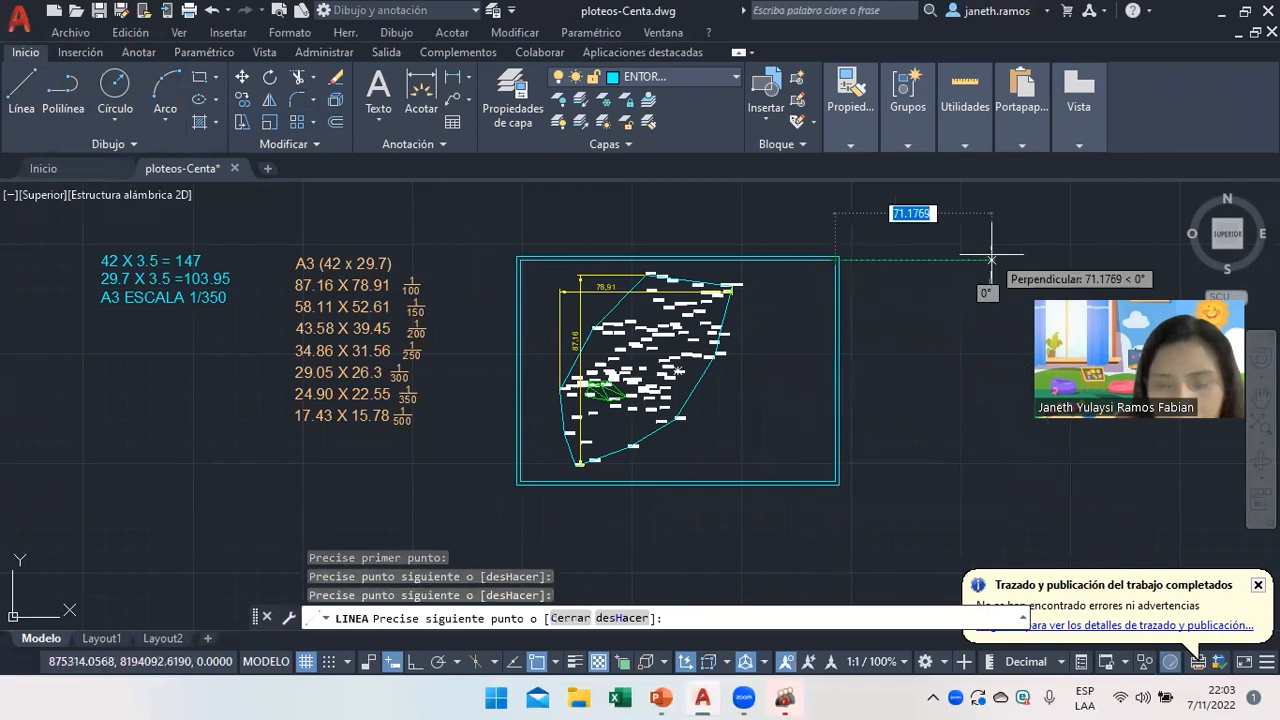
pyautogui.press('Return')
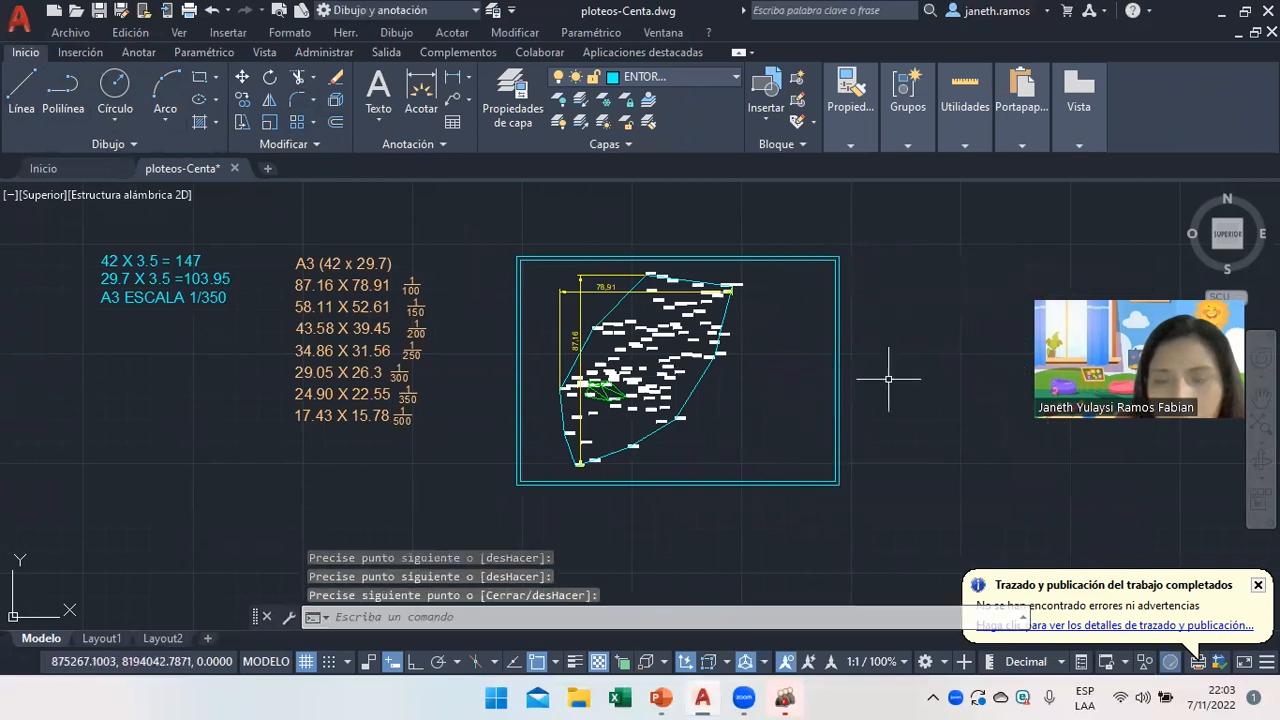
# Offset the frame's right edge 28 units inward as a vertical divider.
pyautogui.click(336, 123)
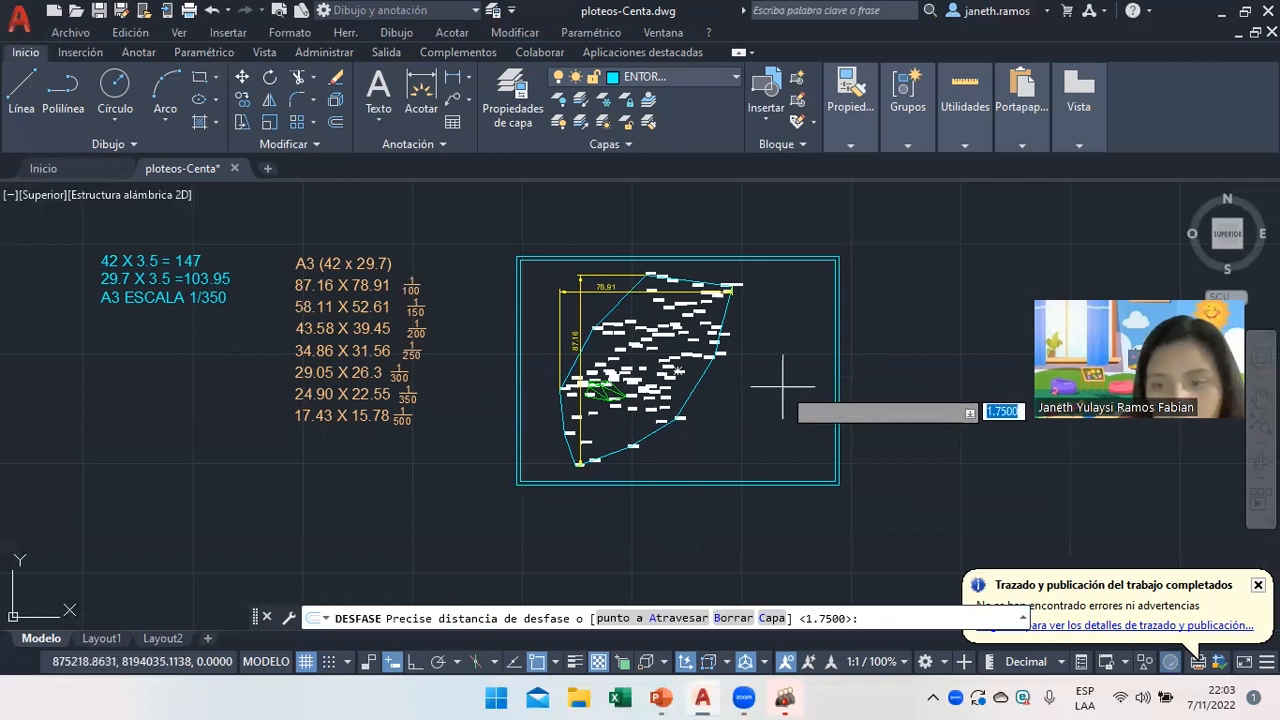
pyautogui.press('Return')
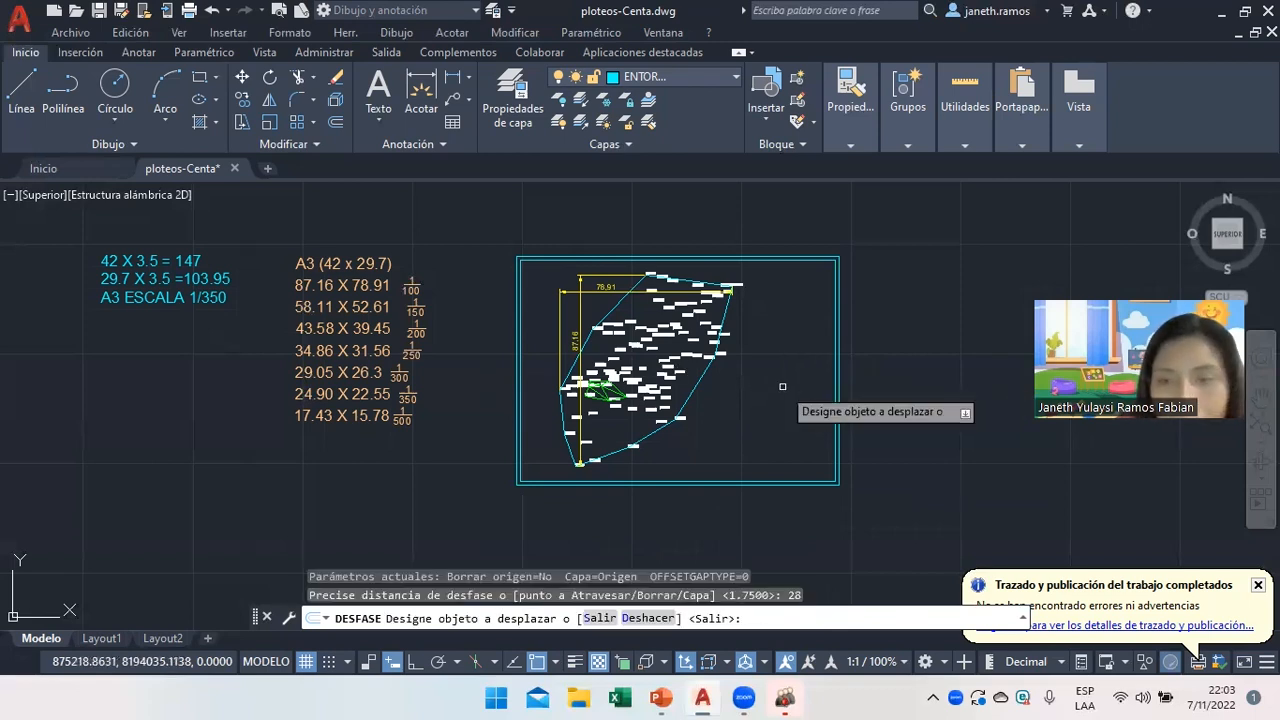
pyautogui.click(836, 390)
pyautogui.click(773, 390)
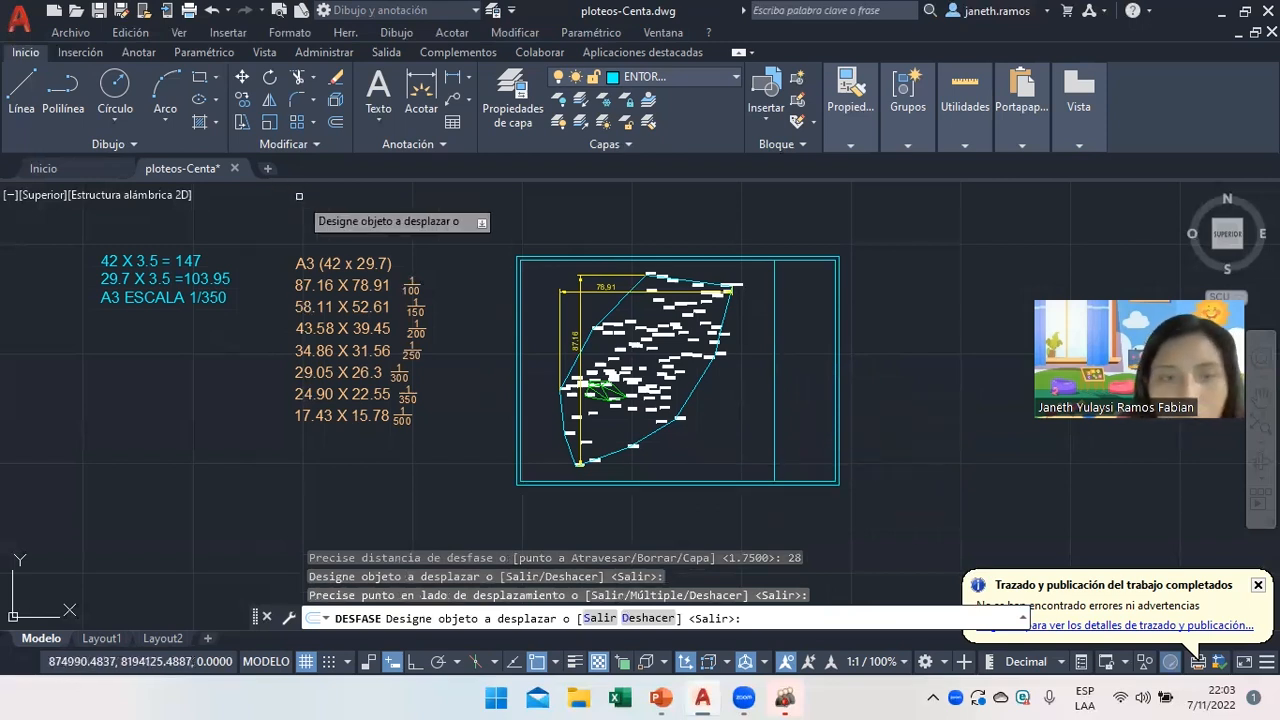
# Offset the bottom edge upward four times at 3.5 spacing to form title-block rows.
pyautogui.click(335, 122)
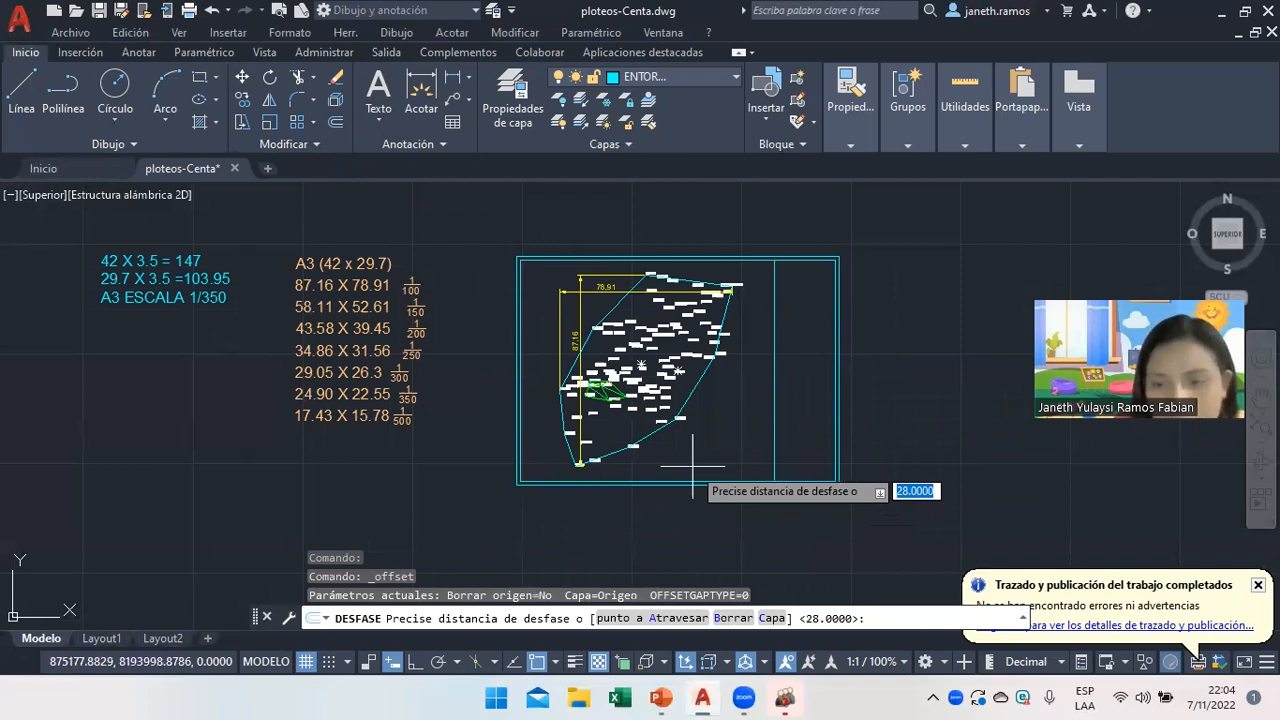
pyautogui.write('3.5')
pyautogui.press('Return')
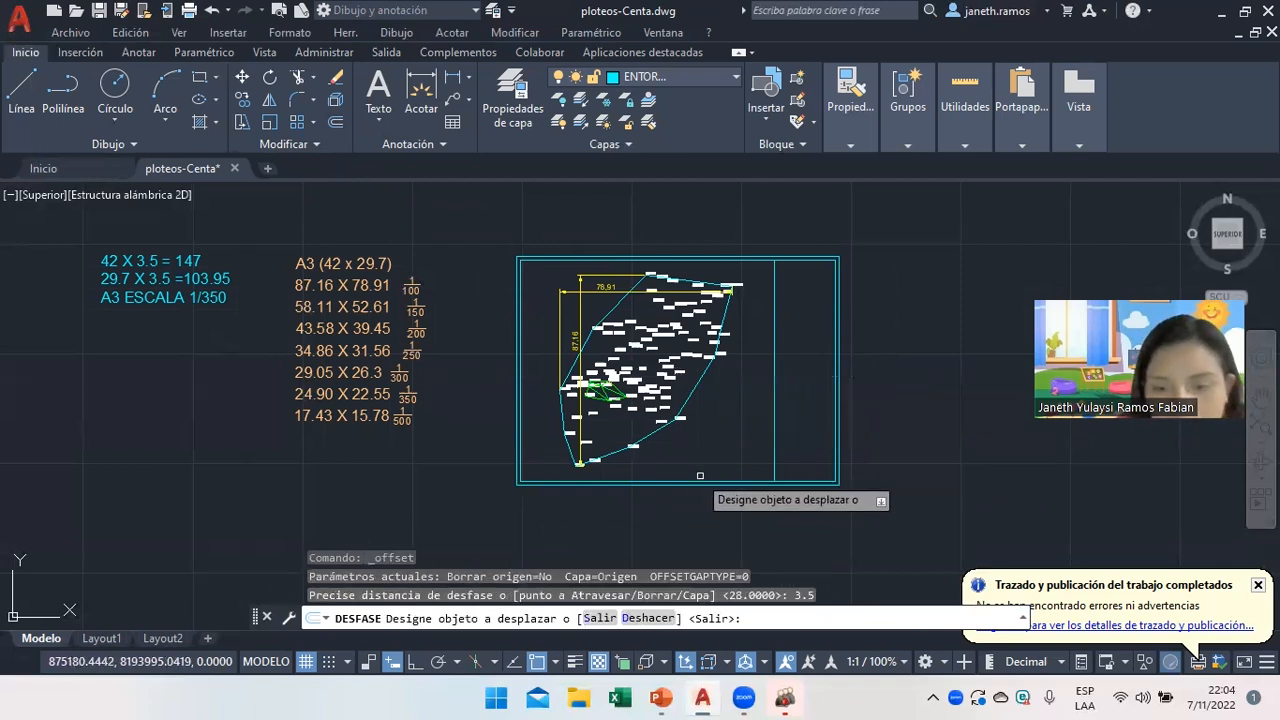
pyautogui.click(698, 479)
pyautogui.click(704, 476)
pyautogui.click(712, 466)
pyautogui.click(718, 458)
pyautogui.click(724, 462)
pyautogui.click(721, 448)
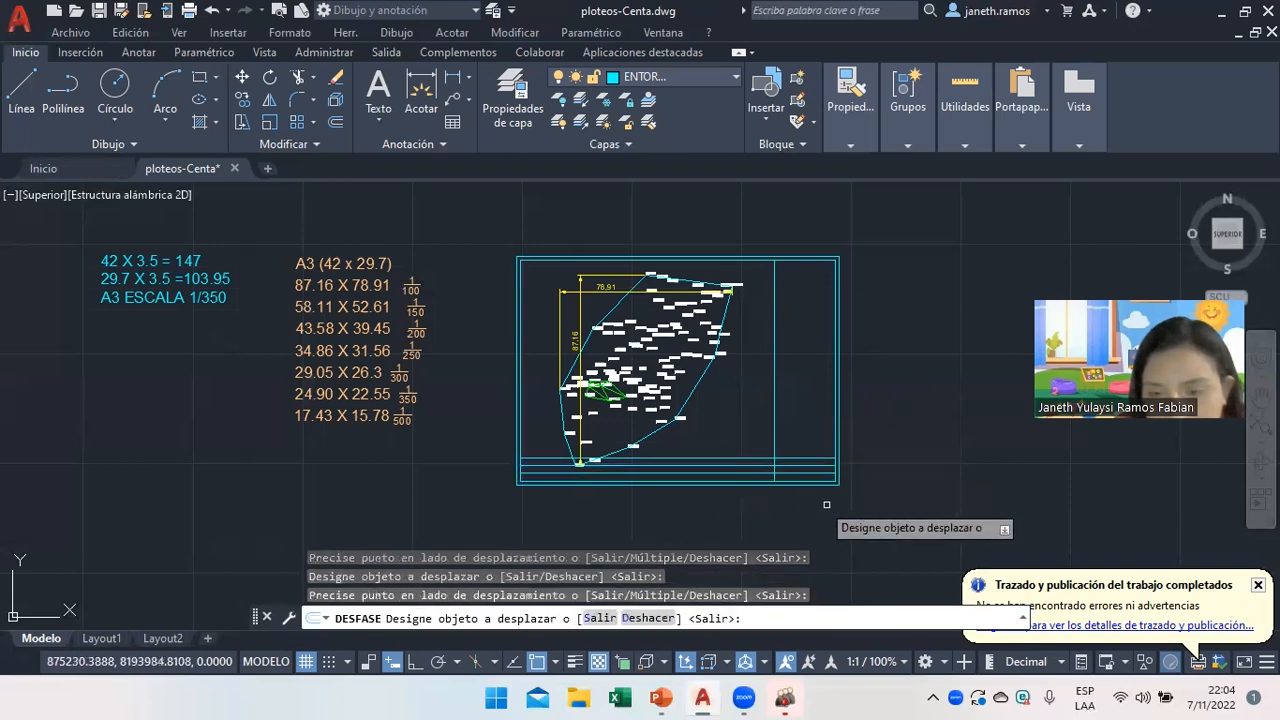
pyautogui.scroll(4, 822, 500)
pyautogui.click(662, 388)
pyautogui.click(654, 358)
pyautogui.rightClick(568, 310)
pyautogui.click(600, 341)
pyautogui.click(596, 341)
pyautogui.scroll(-4, 700, 395)
# Trim the vertical guide line above the title block and a stray segment.
pyautogui.click(666, 344)
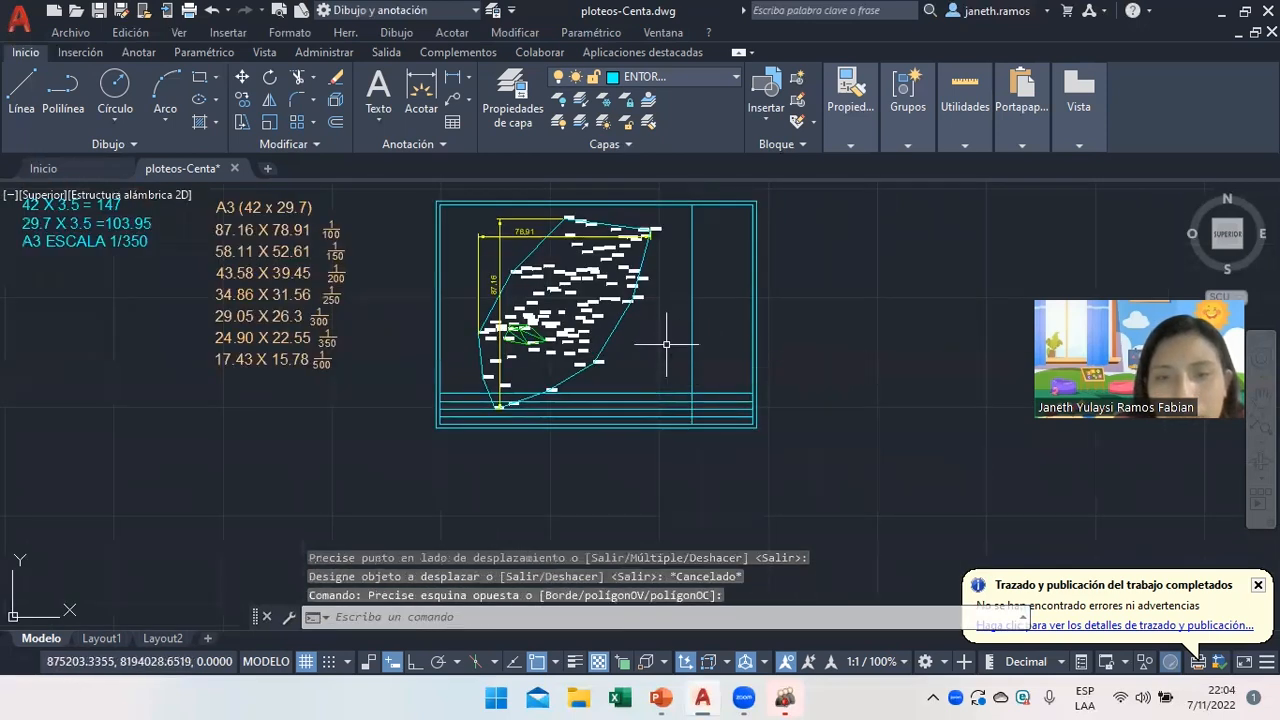
pyautogui.click(297, 78)
pyautogui.moveTo(686, 276); pyautogui.dragTo(690, 291)
pyautogui.click(641, 392)
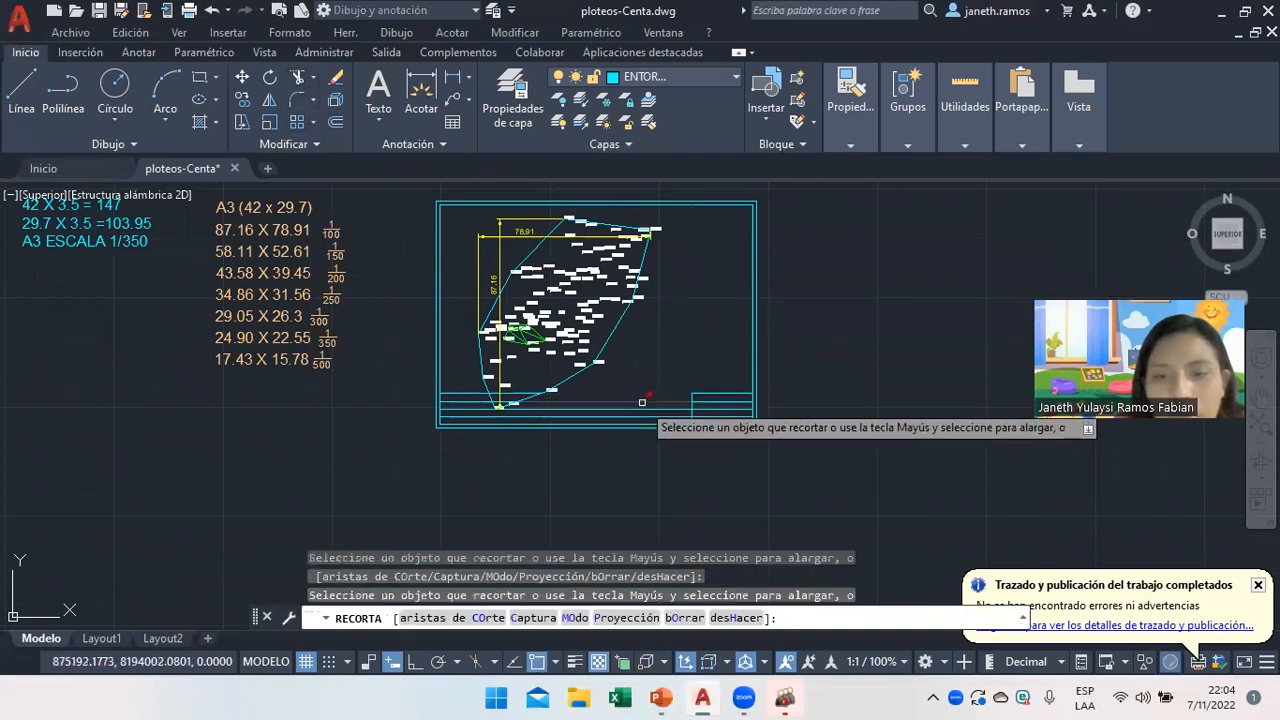
pyautogui.moveTo(642, 406); pyautogui.dragTo(637, 408)
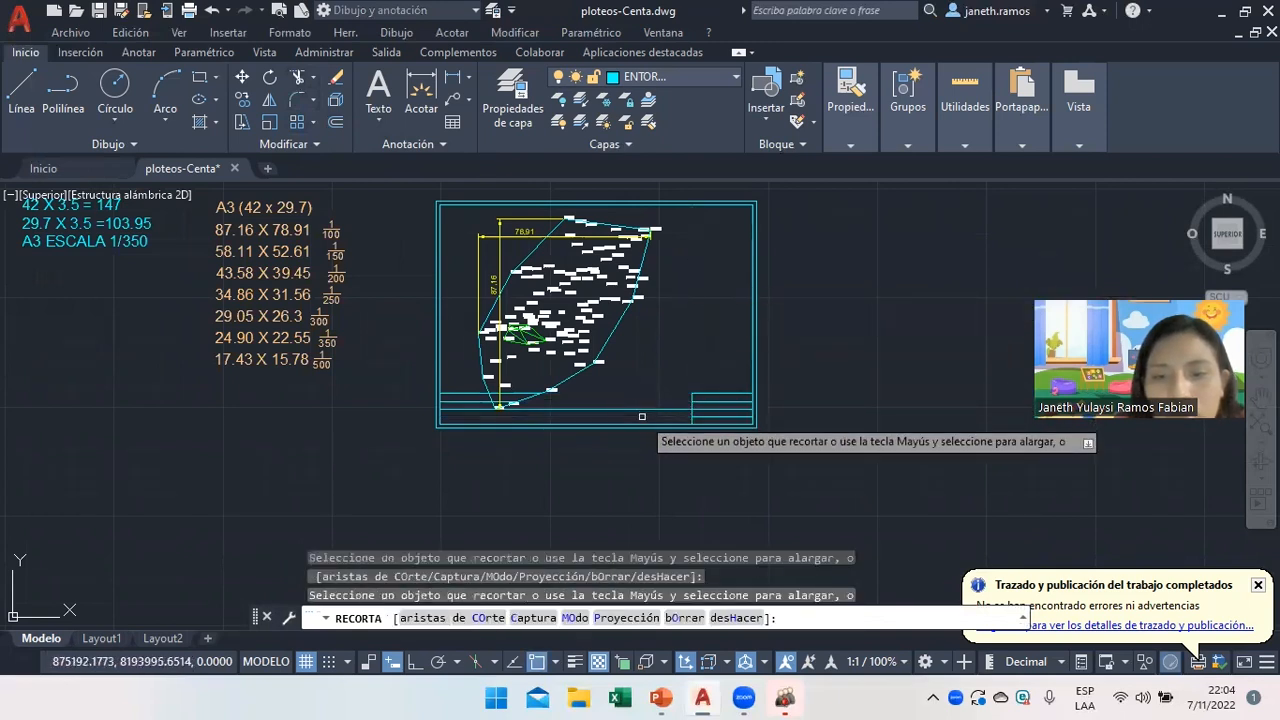
# Trim the four horizontal lines back to the title block's left edge.
pyautogui.click(455, 393)
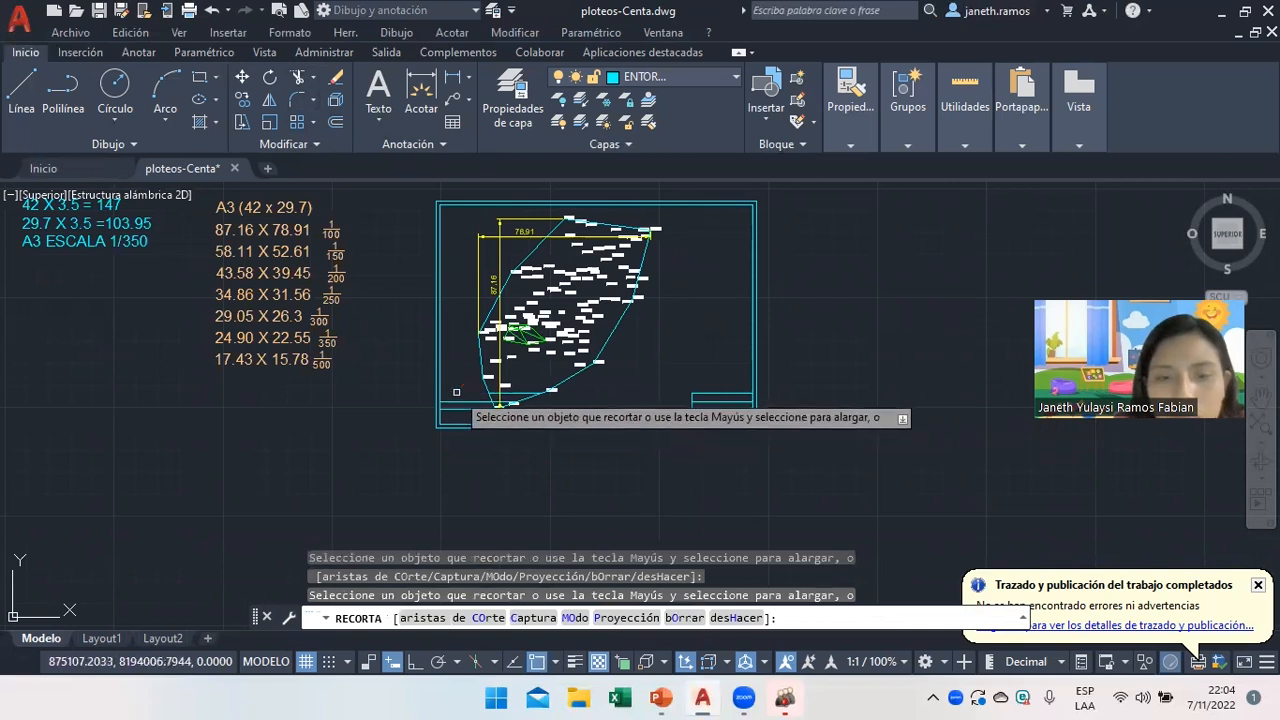
pyautogui.click(459, 401)
pyautogui.click(462, 407)
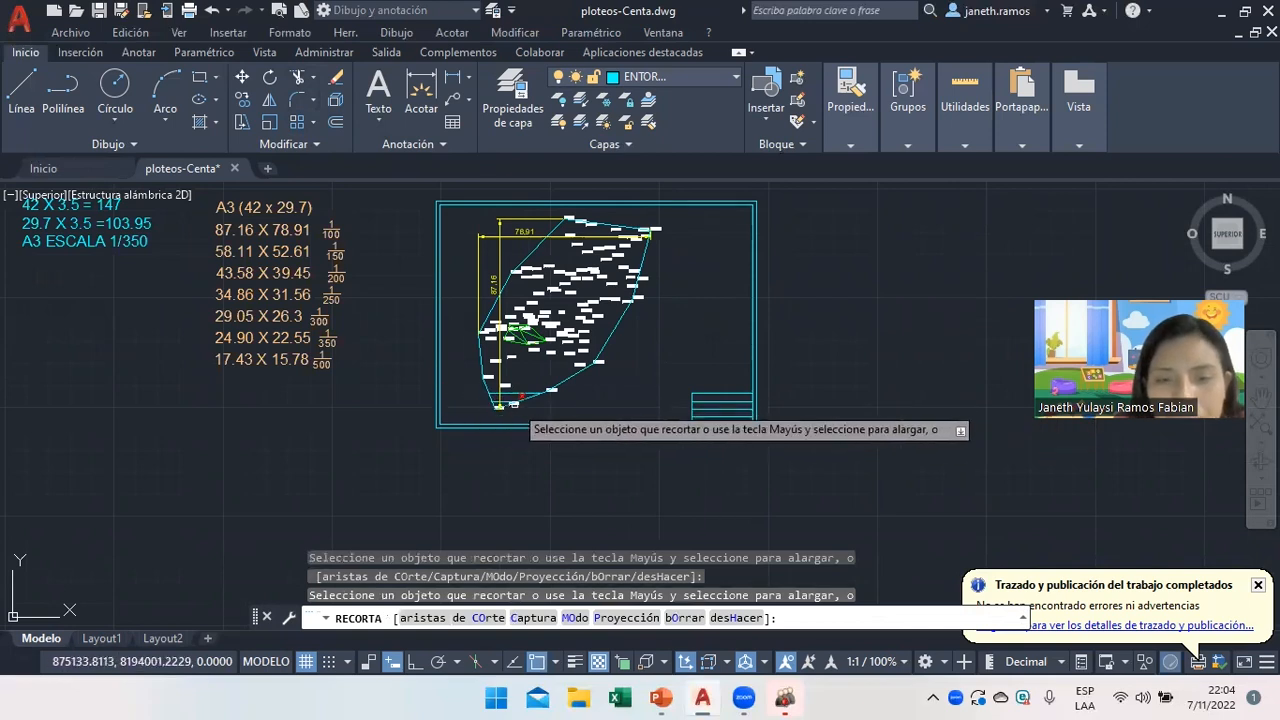
pyautogui.scroll(3, 500, 408)
pyautogui.click(508, 410)
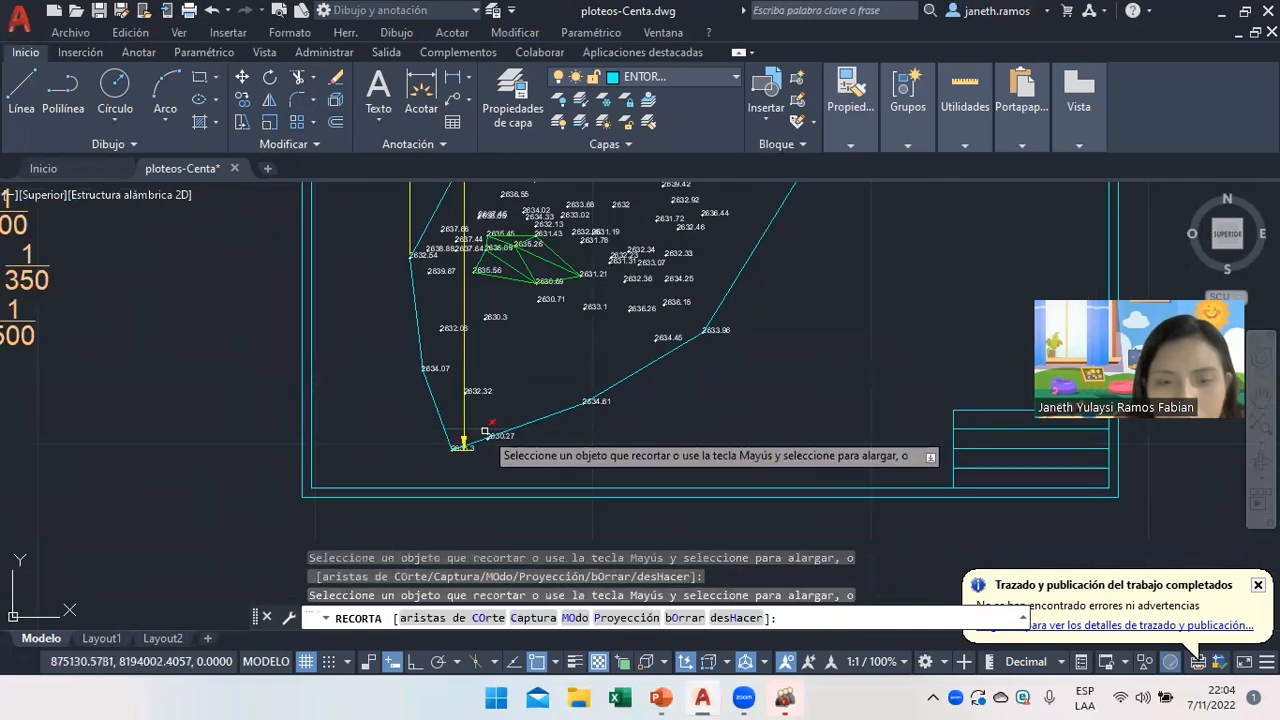
pyautogui.scroll(-2, 756, 447)
pyautogui.scroll(-3, 800, 380)
pyautogui.scroll(2, 780, 370)
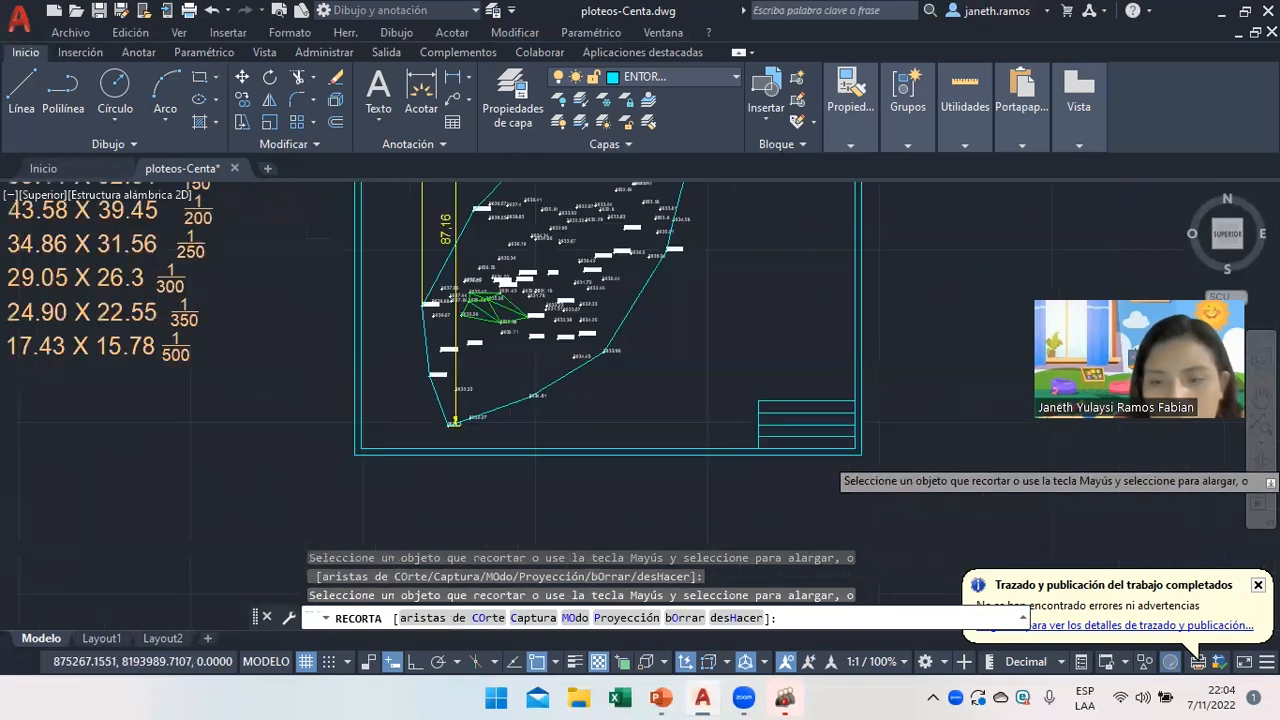
pyautogui.scroll(-2, 760, 350)
pyautogui.rightClick(754, 338)
pyautogui.click(805, 364)
pyautogui.scroll(5, 850, 410)
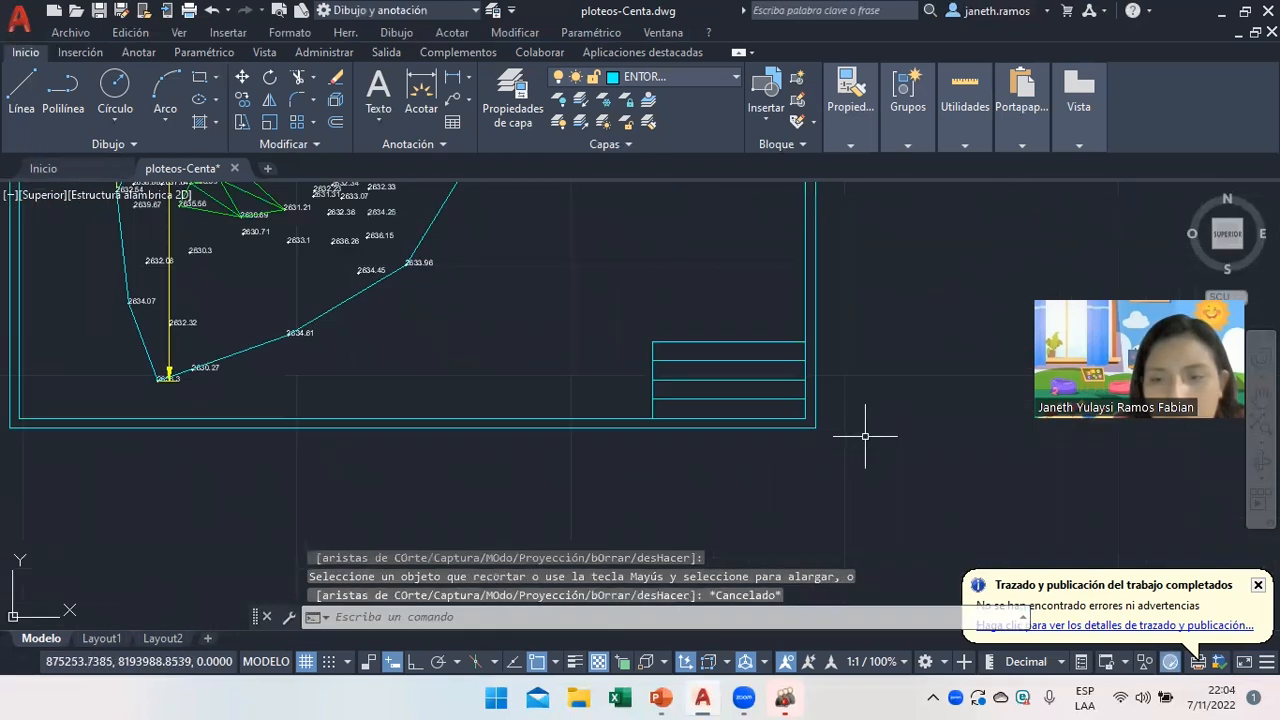
pyautogui.click(379, 90)
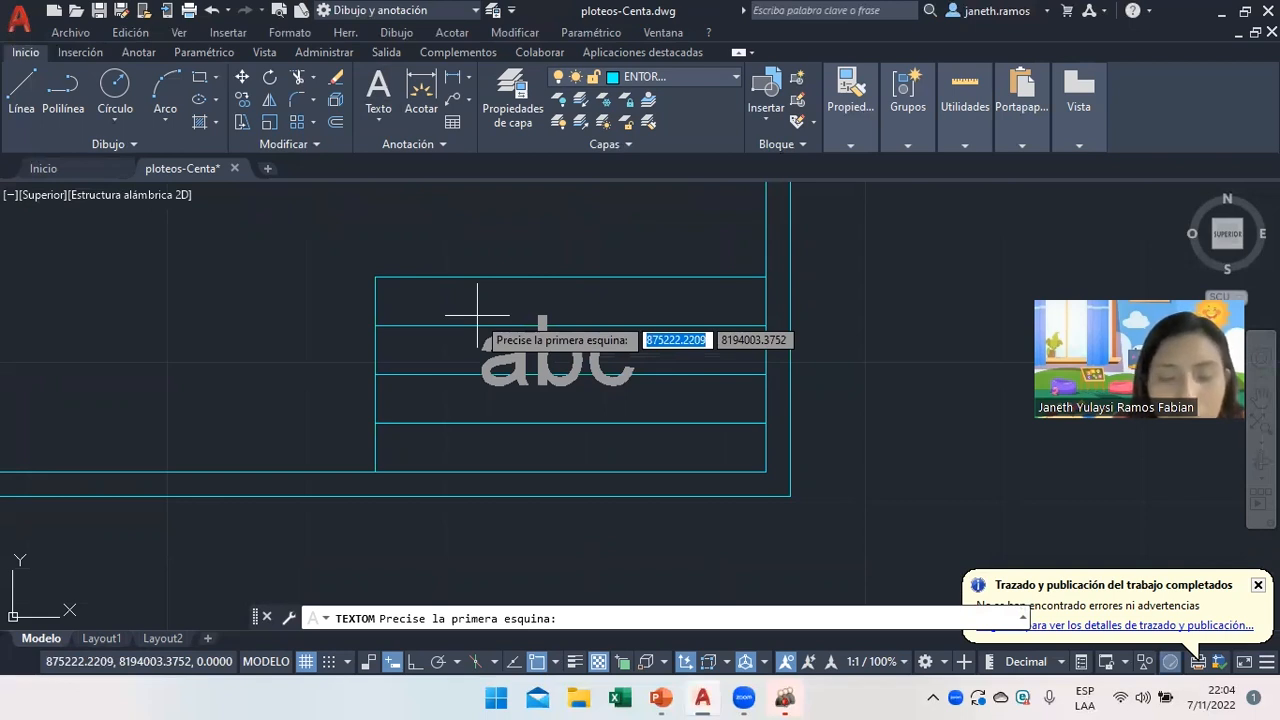
# Write PLOTEOS in a multiline text box spanning the title block's top row.
pyautogui.click(399, 293)
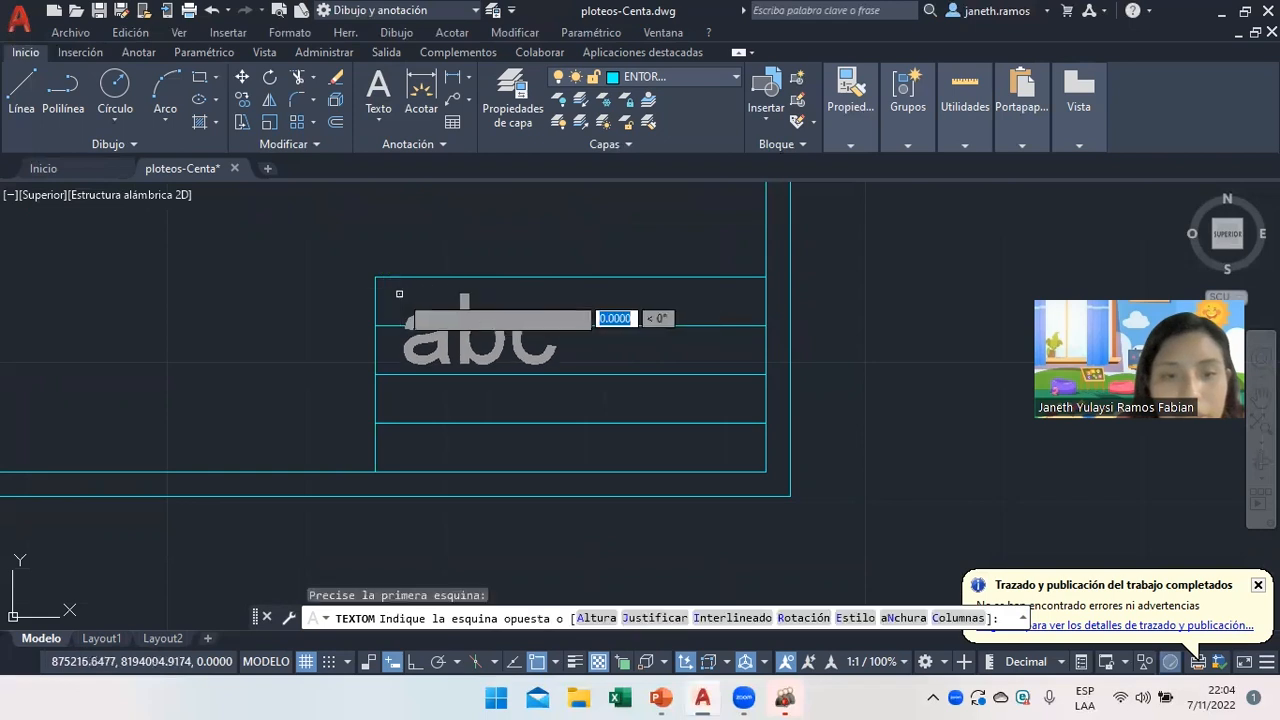
pyautogui.click(536, 317)
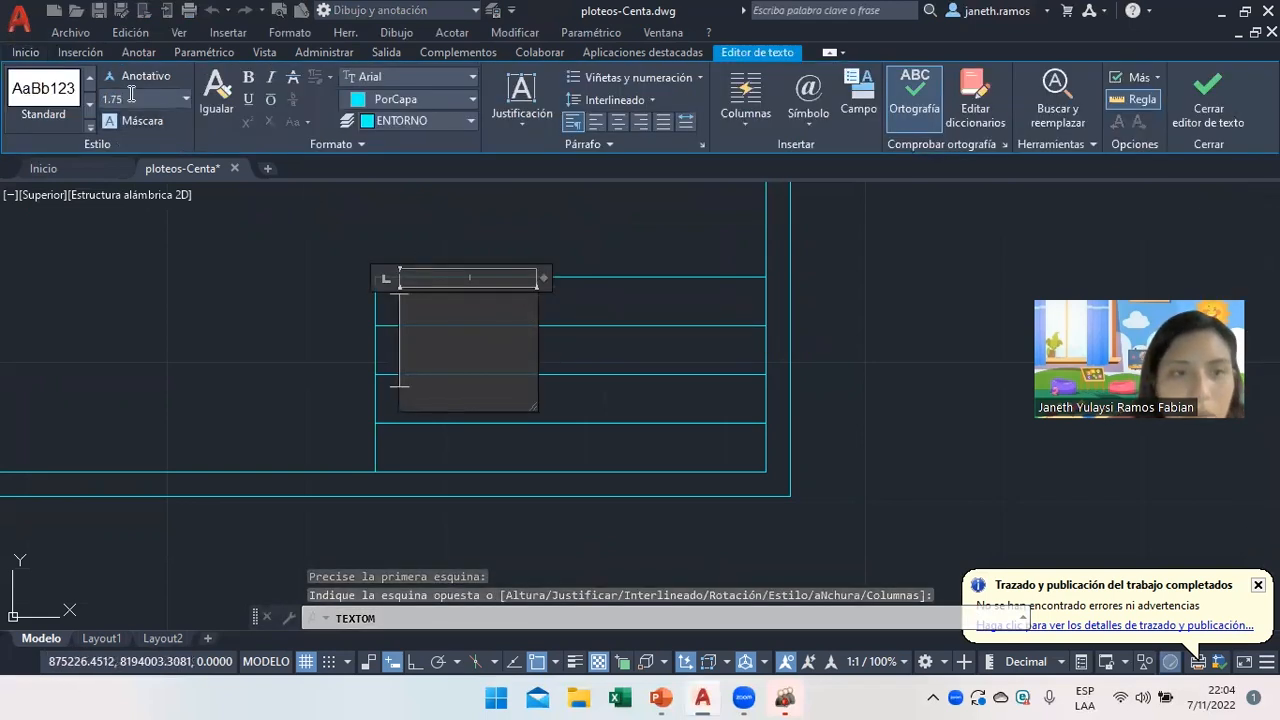
pyautogui.write('PLOTEOS')
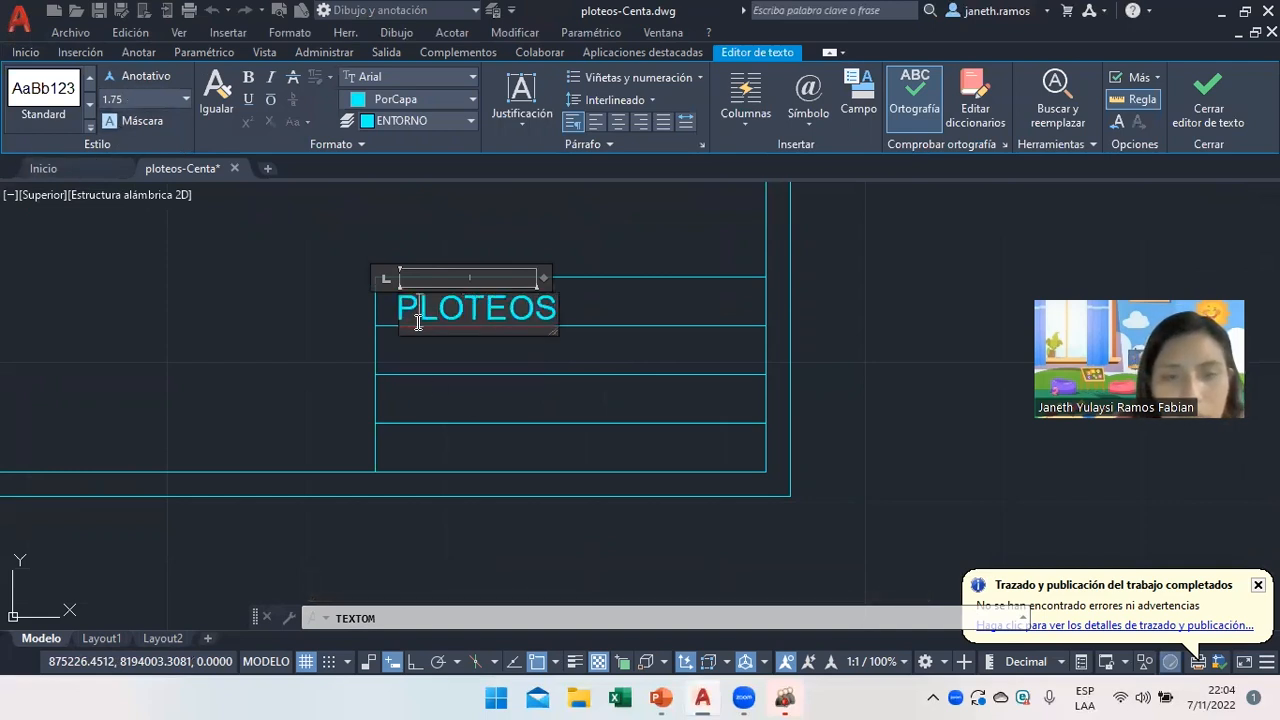
pyautogui.click(443, 343)
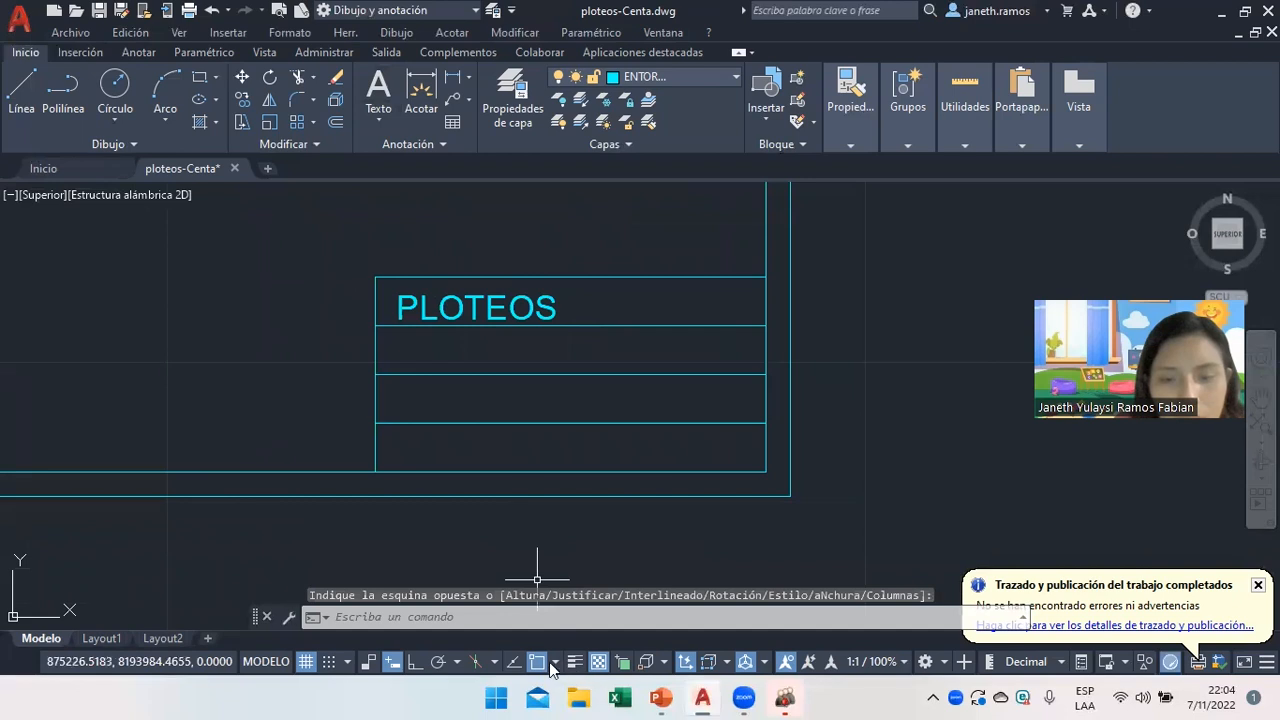
# Nudge the PLOTEOS text slightly to realign it in the top row.
pyautogui.click(409, 296)
pyautogui.click(399, 296)
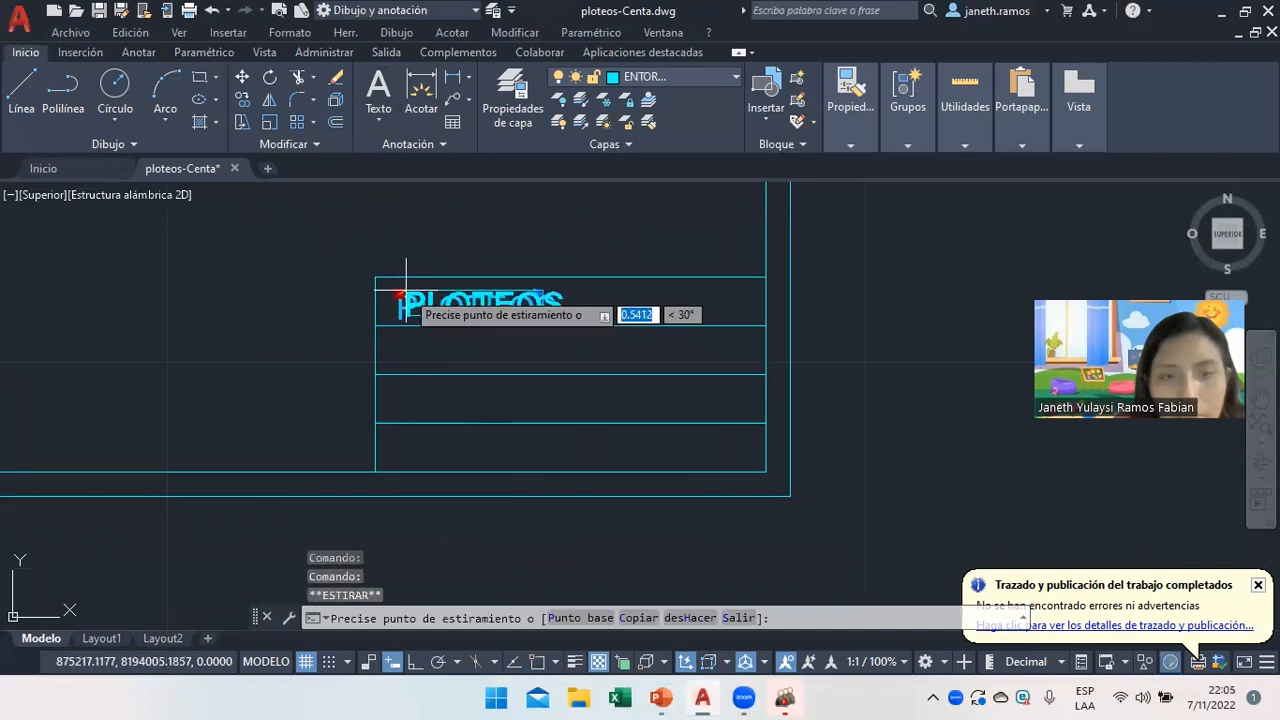
pyautogui.click(406, 290)
pyautogui.rightClick(502, 363)
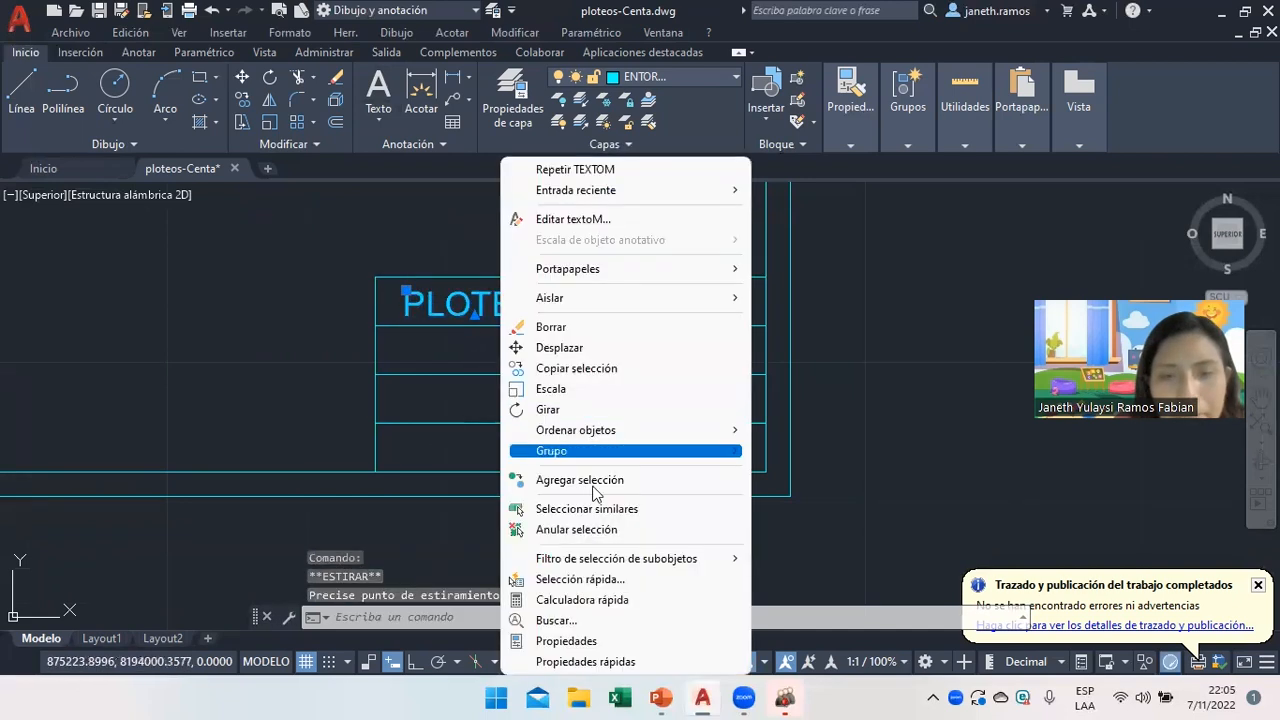
pyautogui.click(578, 530)
# Copy the PLOTEOS text down into the title block's lower rows with COPY.
pyautogui.write('cp')
pyautogui.press('BackSpace')
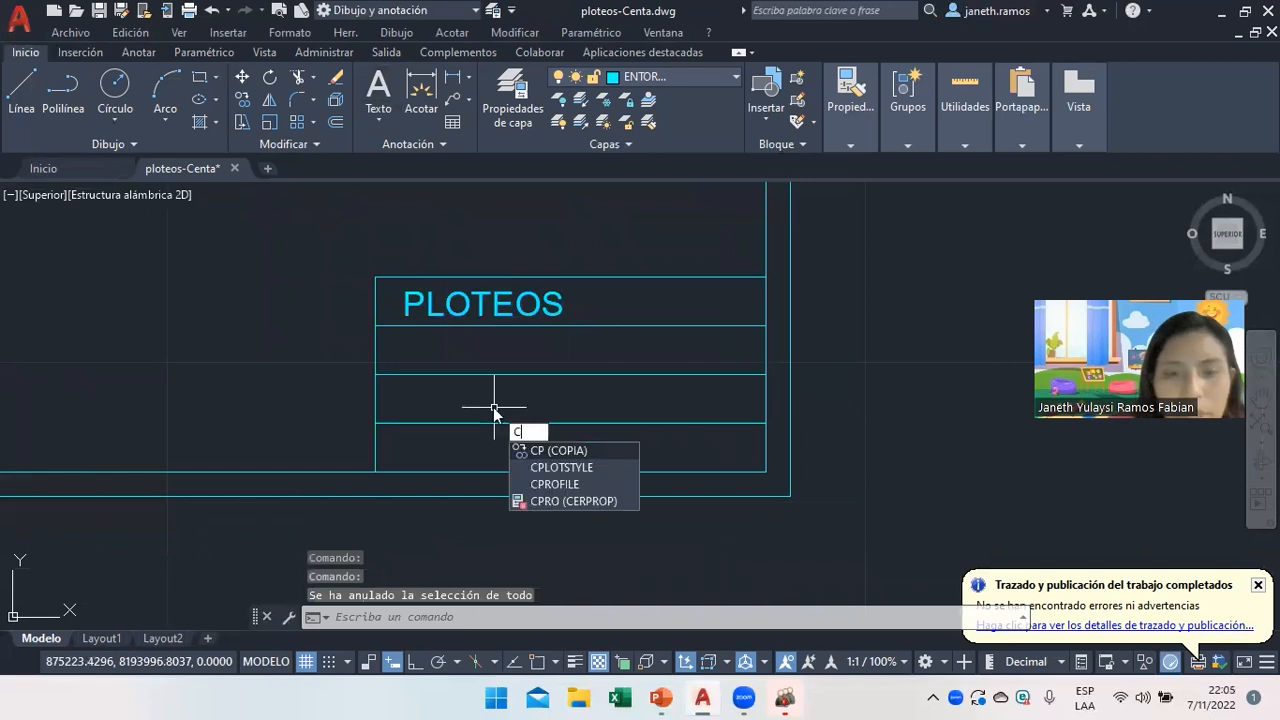
pyautogui.write('op')
pyautogui.click(538, 451)
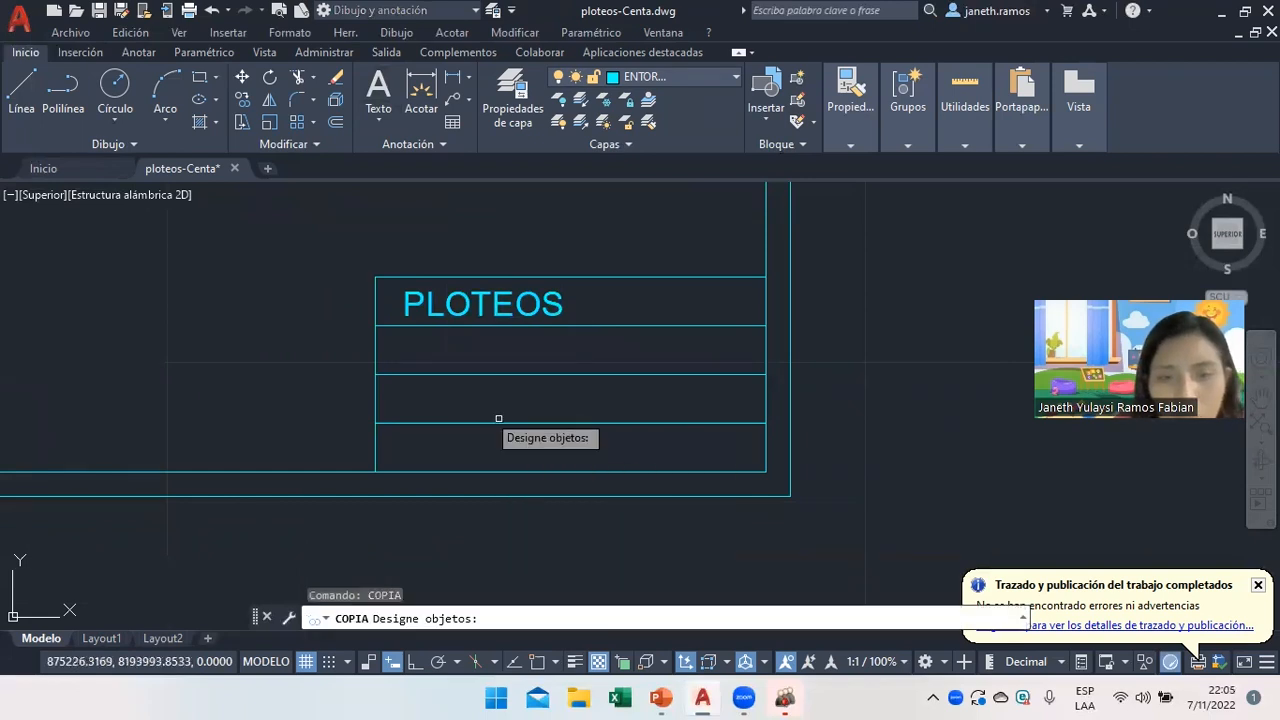
pyautogui.click(427, 312)
pyautogui.press('Return')
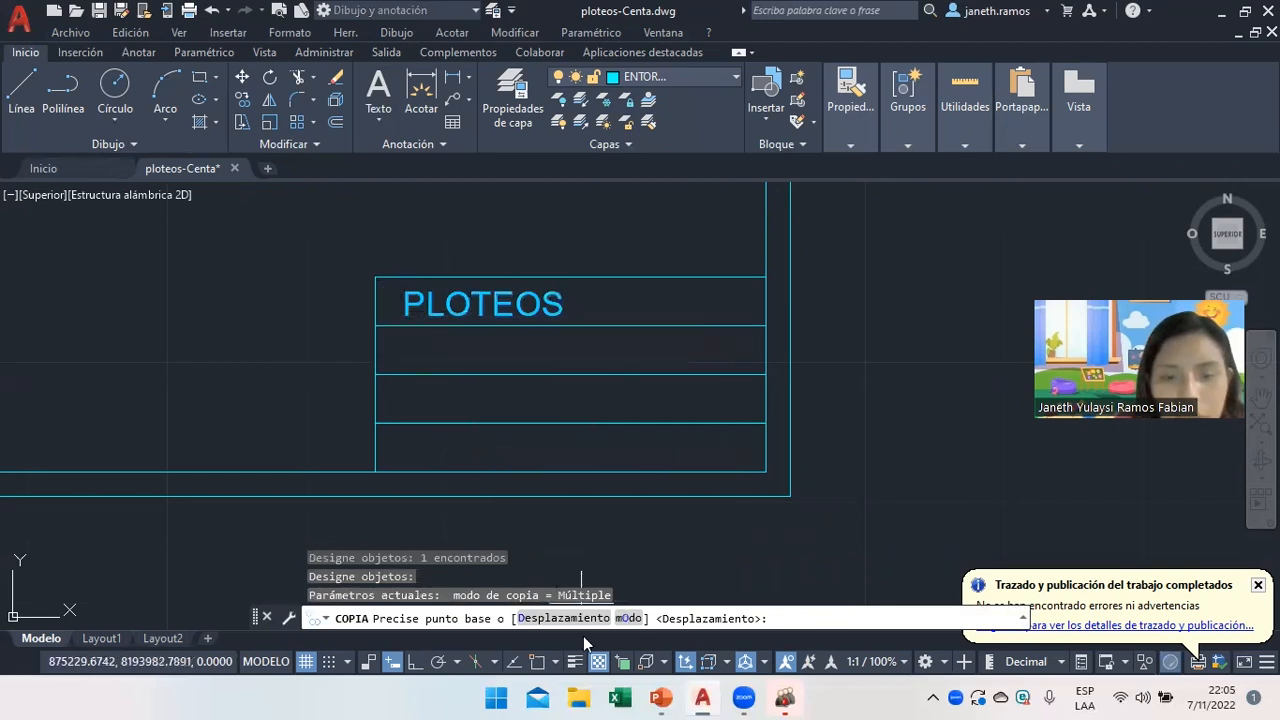
pyautogui.click(375, 326)
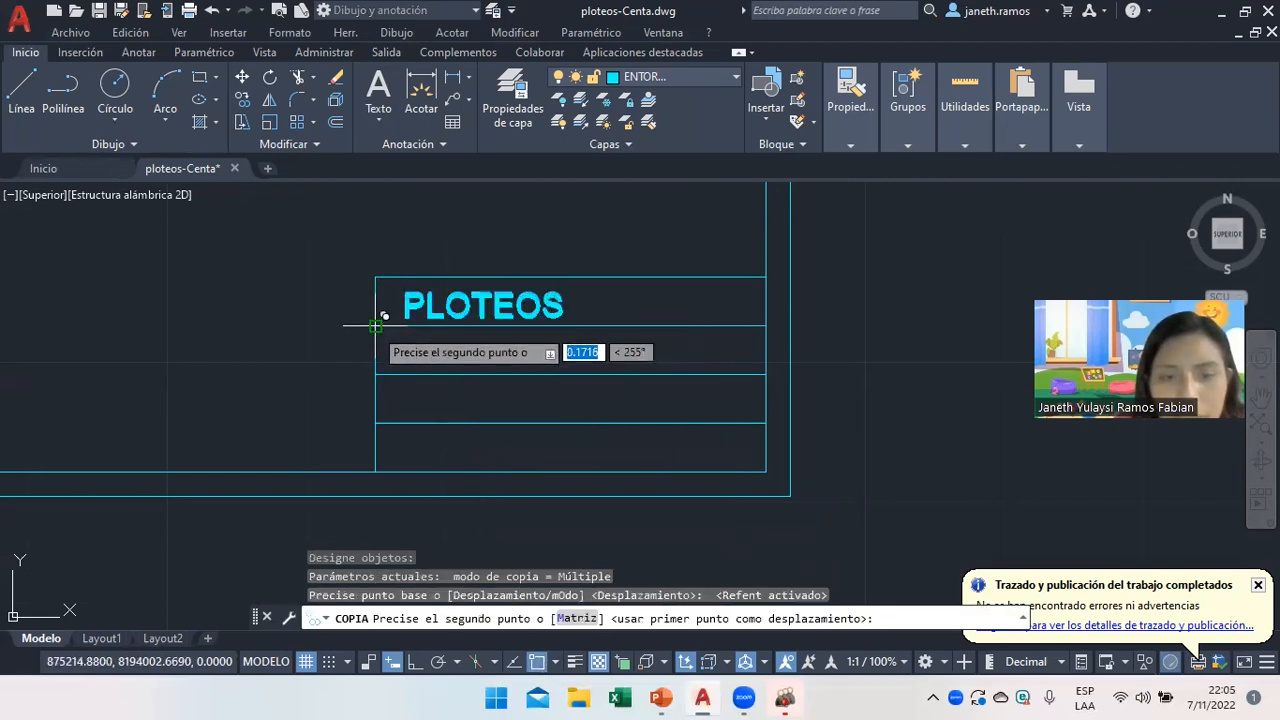
pyautogui.click(375, 375)
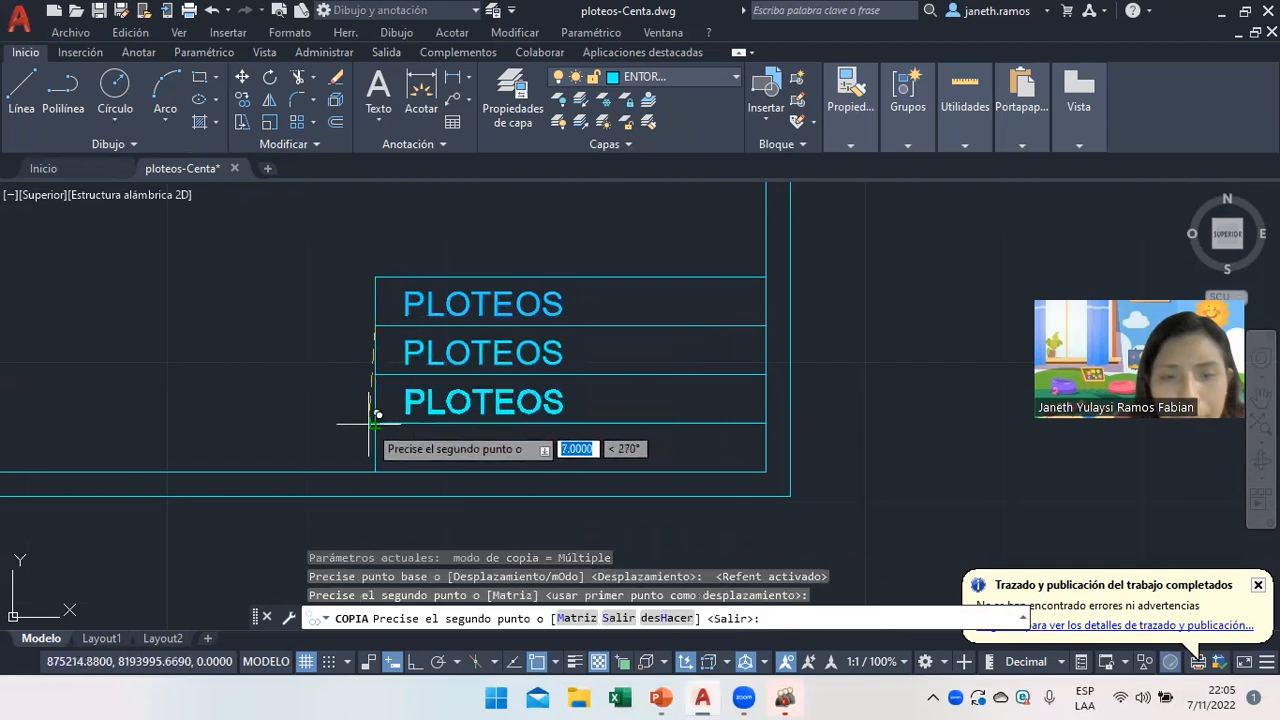
pyautogui.click(375, 472)
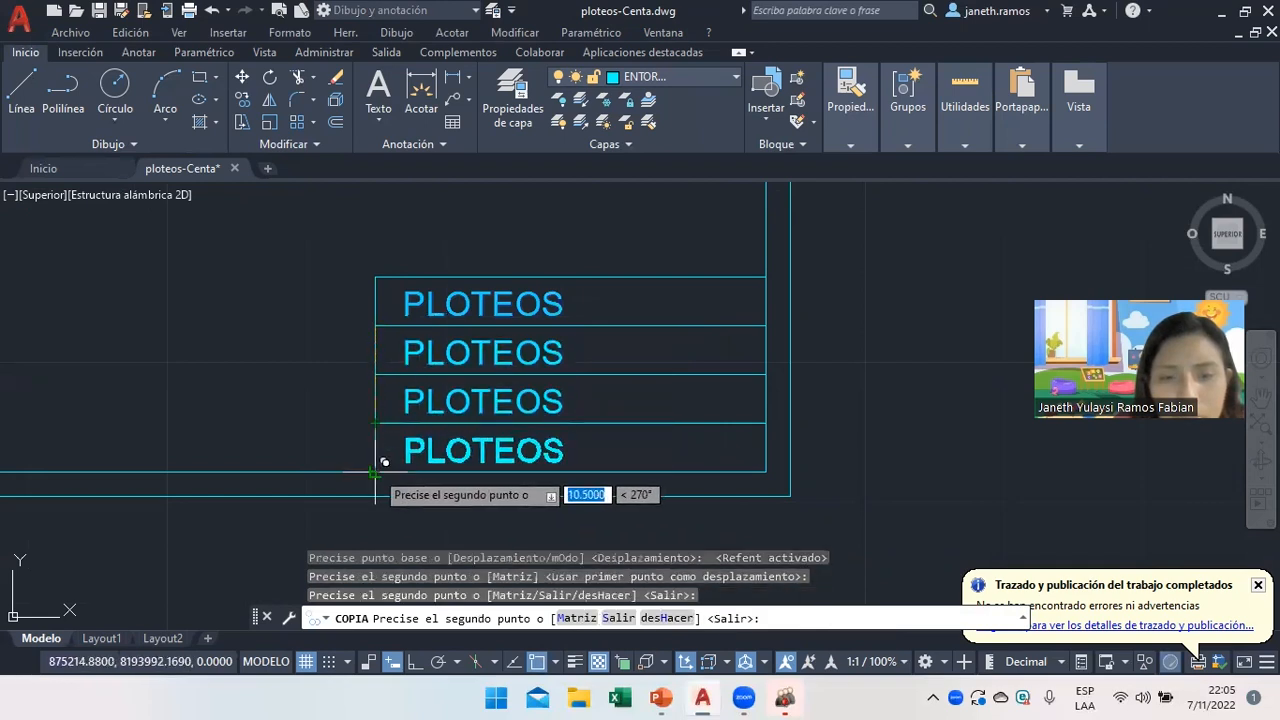
pyautogui.press('Return')
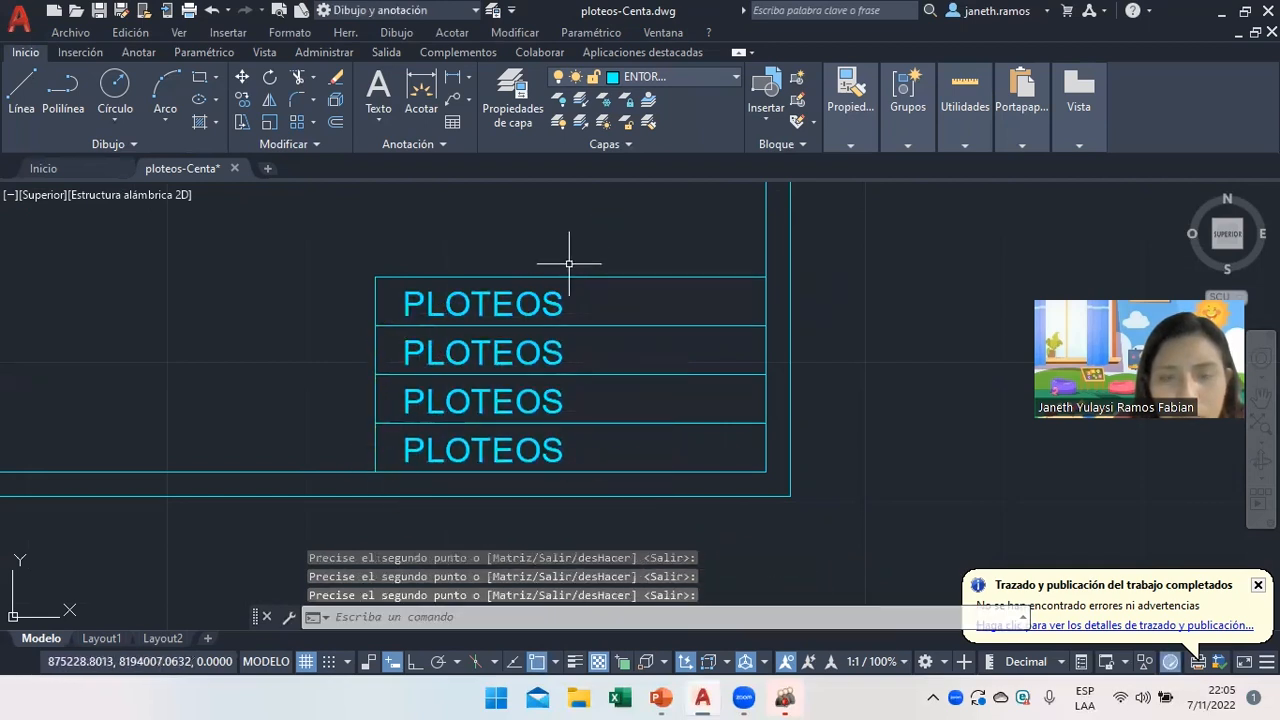
# Retype the copies as the author's surname, the scale 1/350 and sheet size A3.
pyautogui.doubleClick(514, 361)
pyautogui.write('RAMOS')
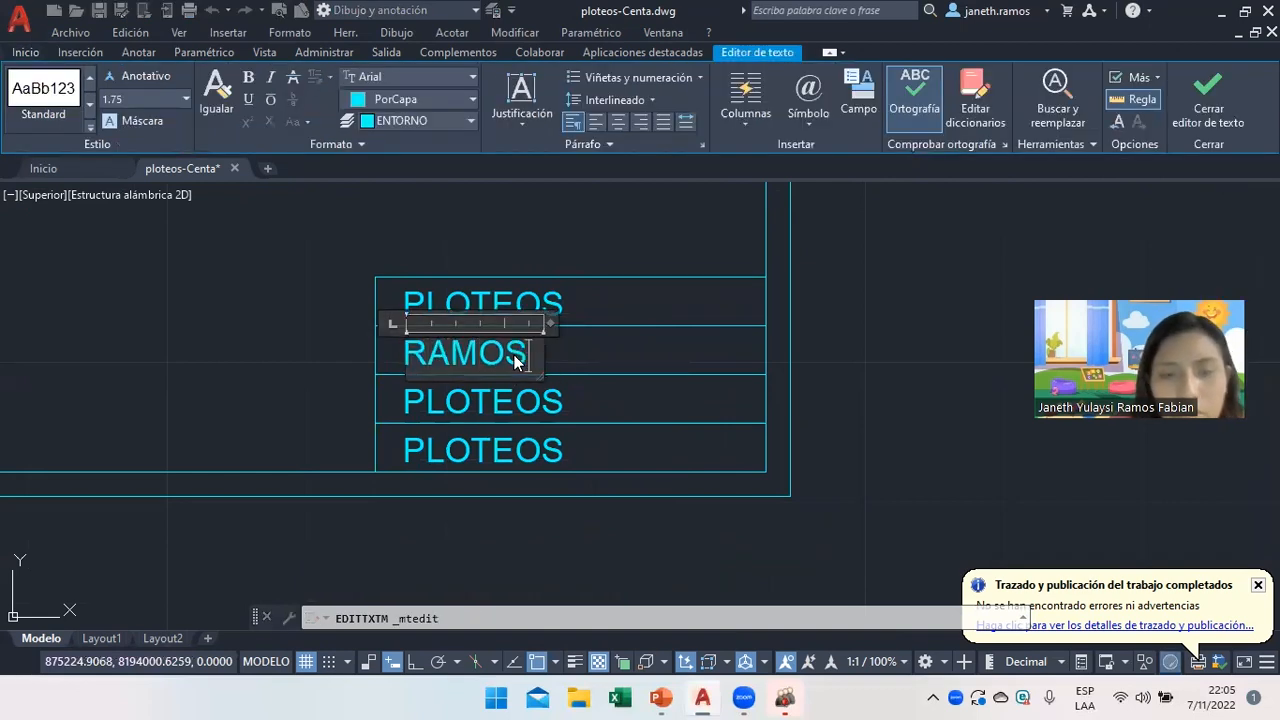
pyautogui.click(512, 400)
pyautogui.doubleClick(512, 400)
pyautogui.write('1/3')
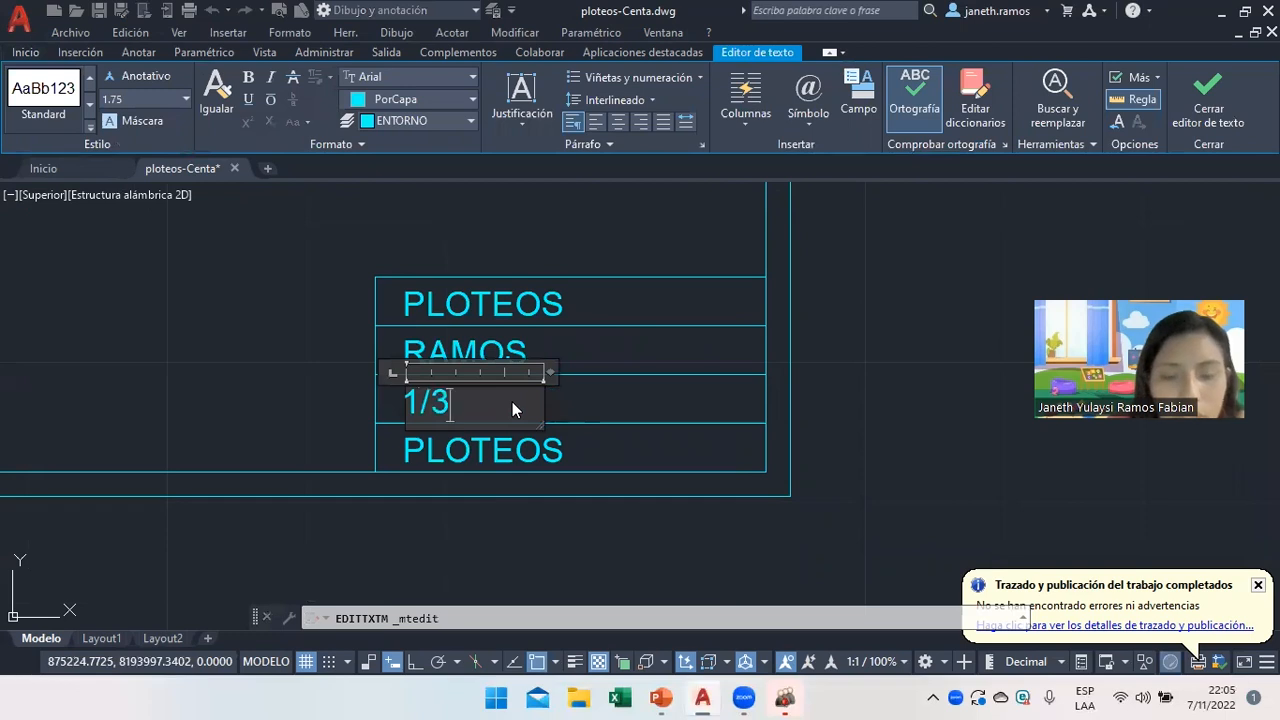
pyautogui.write('50')
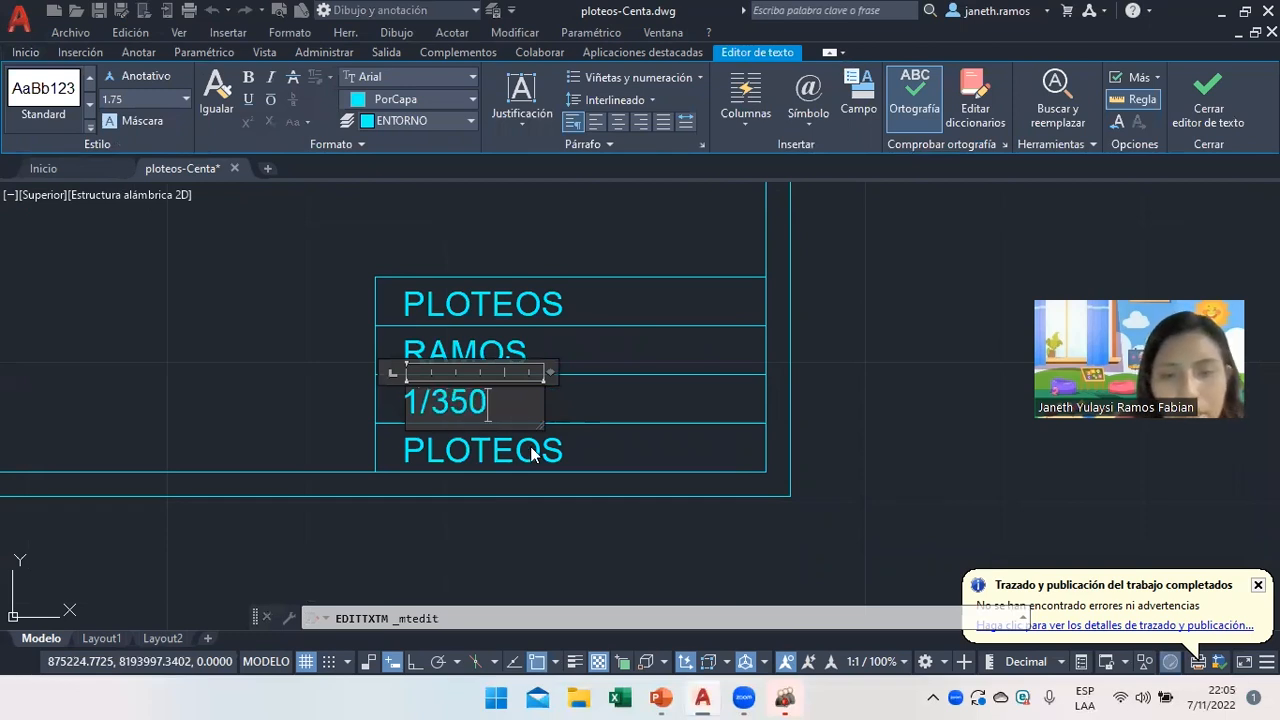
pyautogui.click(533, 447)
pyautogui.click(530, 449)
pyautogui.doubleClick(506, 457)
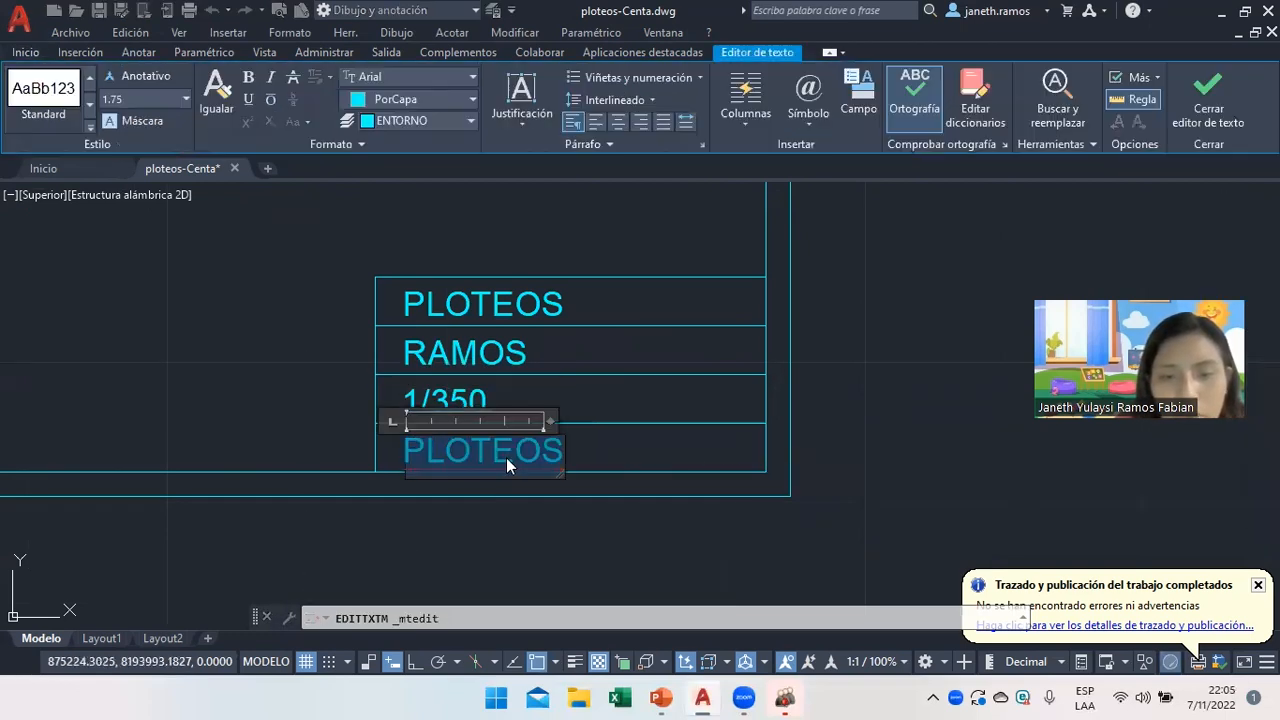
pyautogui.write('A3')
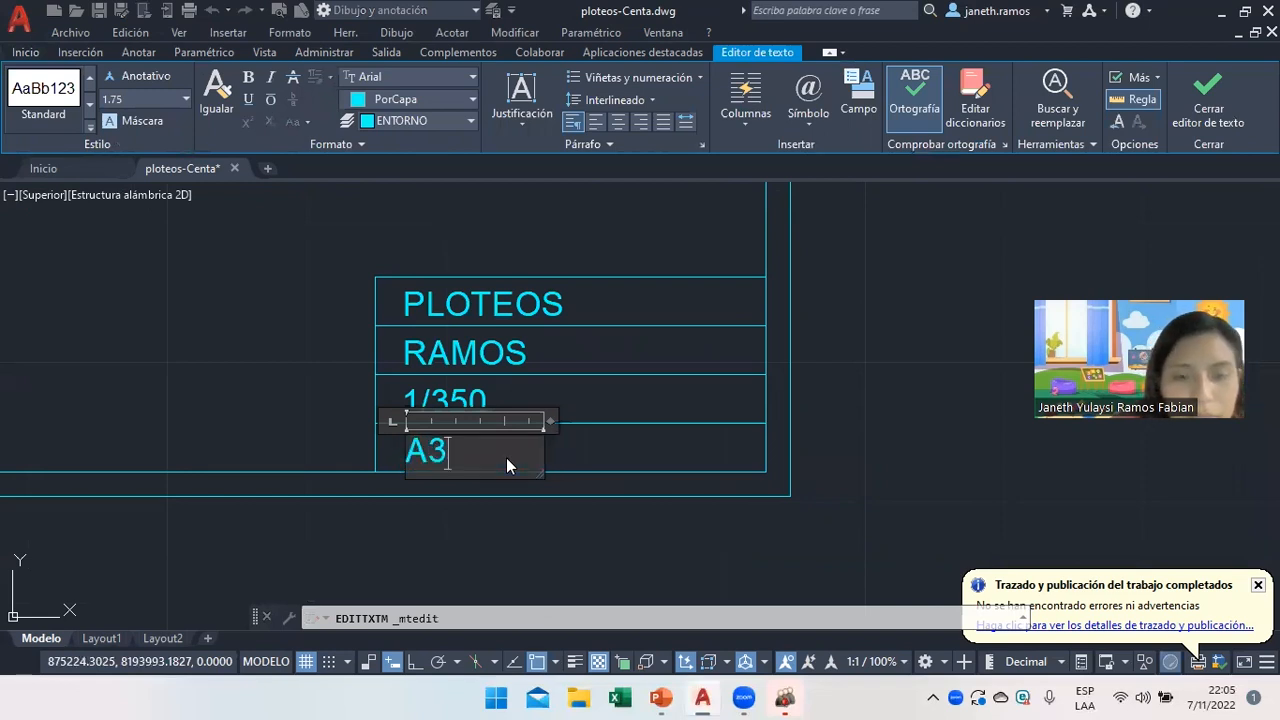
pyautogui.click(466, 561)
pyautogui.scroll(-8, 575, 505)
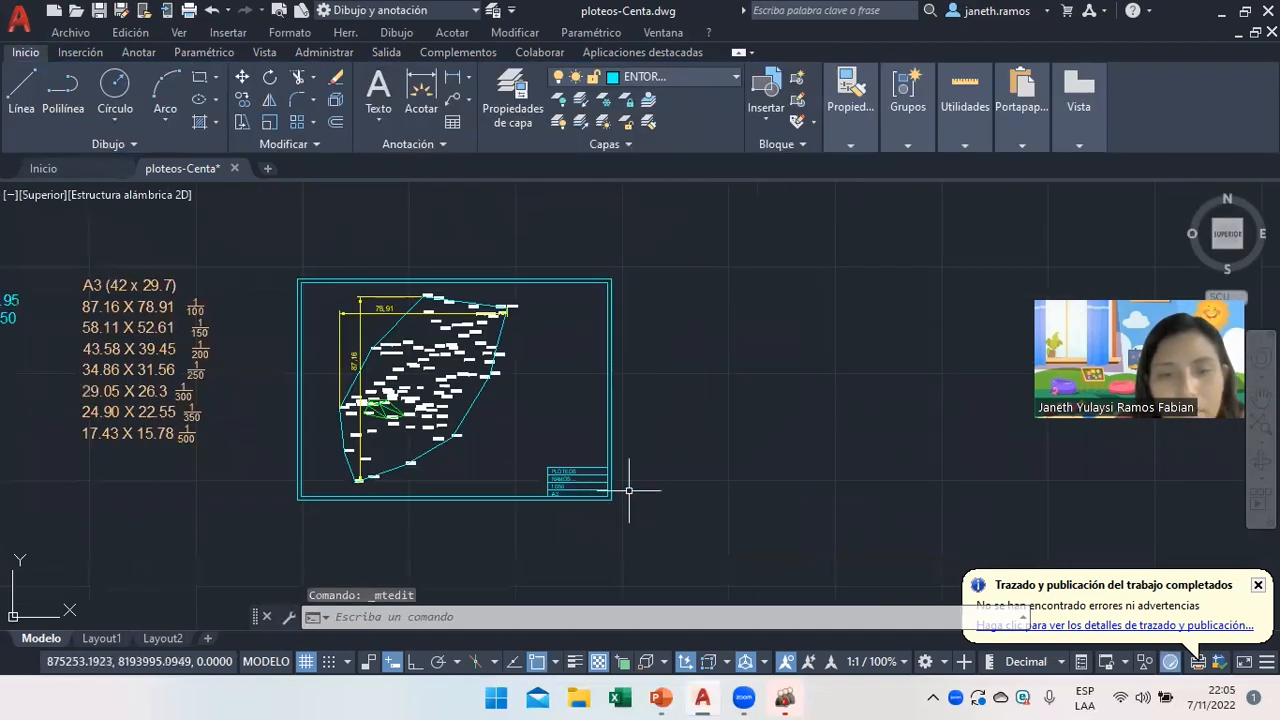
pyautogui.scroll(-5, 40, 520)
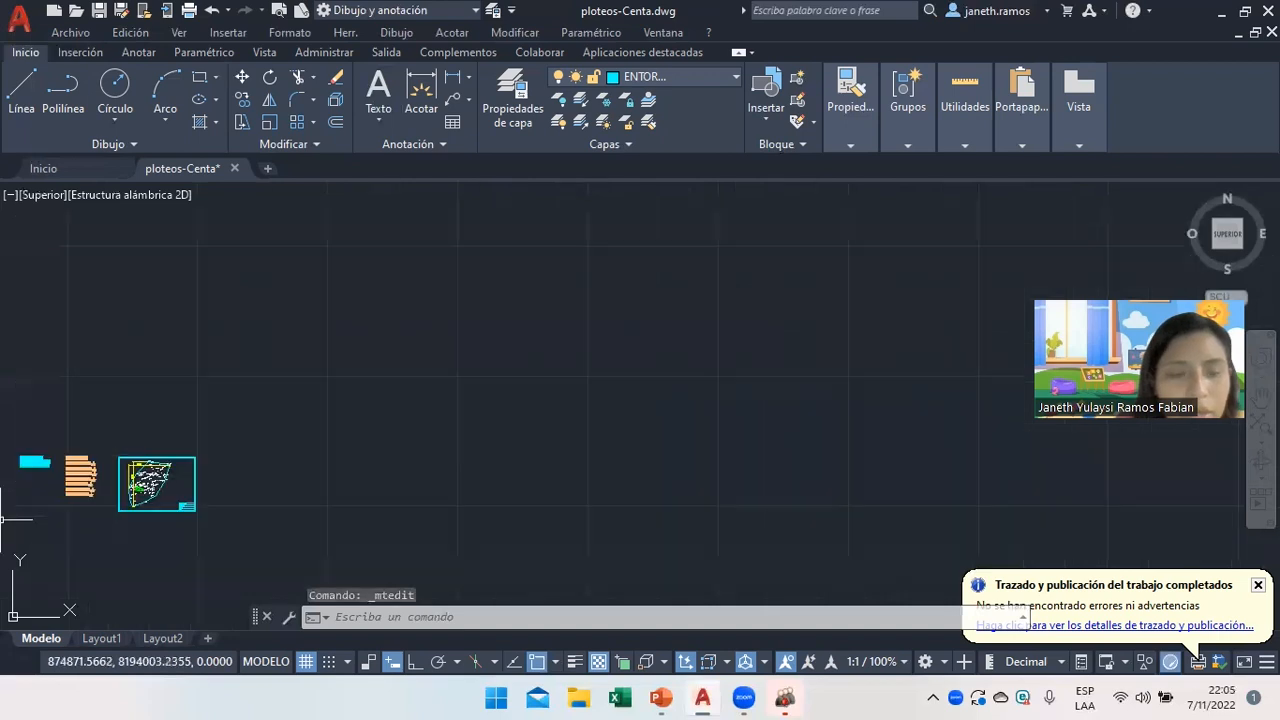
pyautogui.scroll(2, 10, 526)
pyautogui.scroll(4, 17, 472)
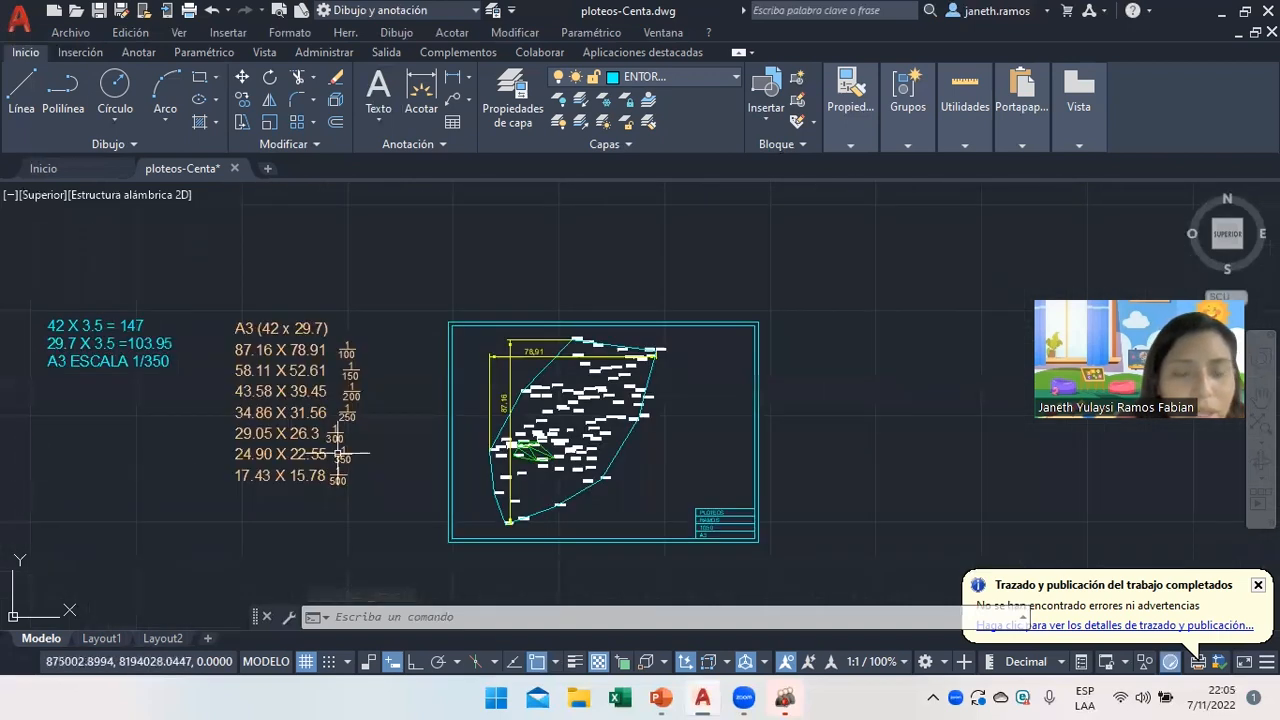
pyautogui.scroll(4, 260, 470)
pyautogui.scroll(-2, 801, 489)
pyautogui.scroll(-5, 1001, 511)
pyautogui.scroll(-1, 1108, 506)
pyautogui.scroll(2, 1137, 506)
pyautogui.scroll(2, 1110, 512)
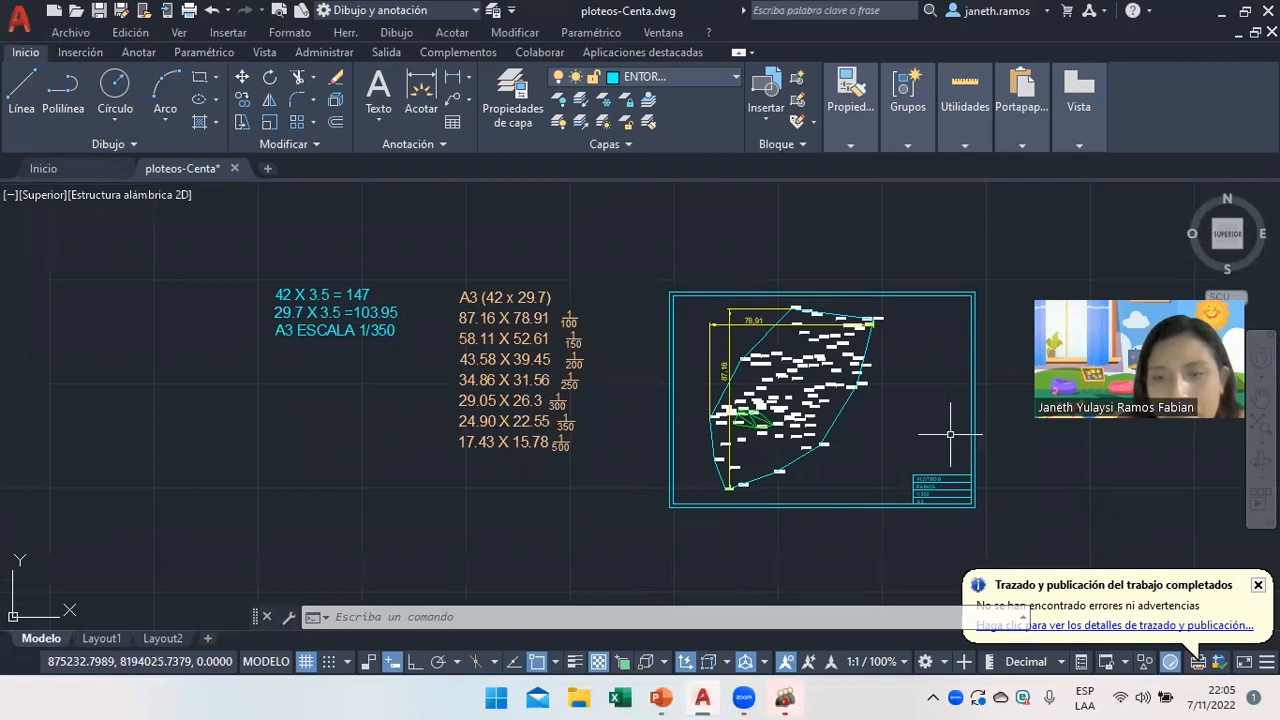
pyautogui.scroll(2, 1012, 462)
pyautogui.scroll(-2, 1012, 466)
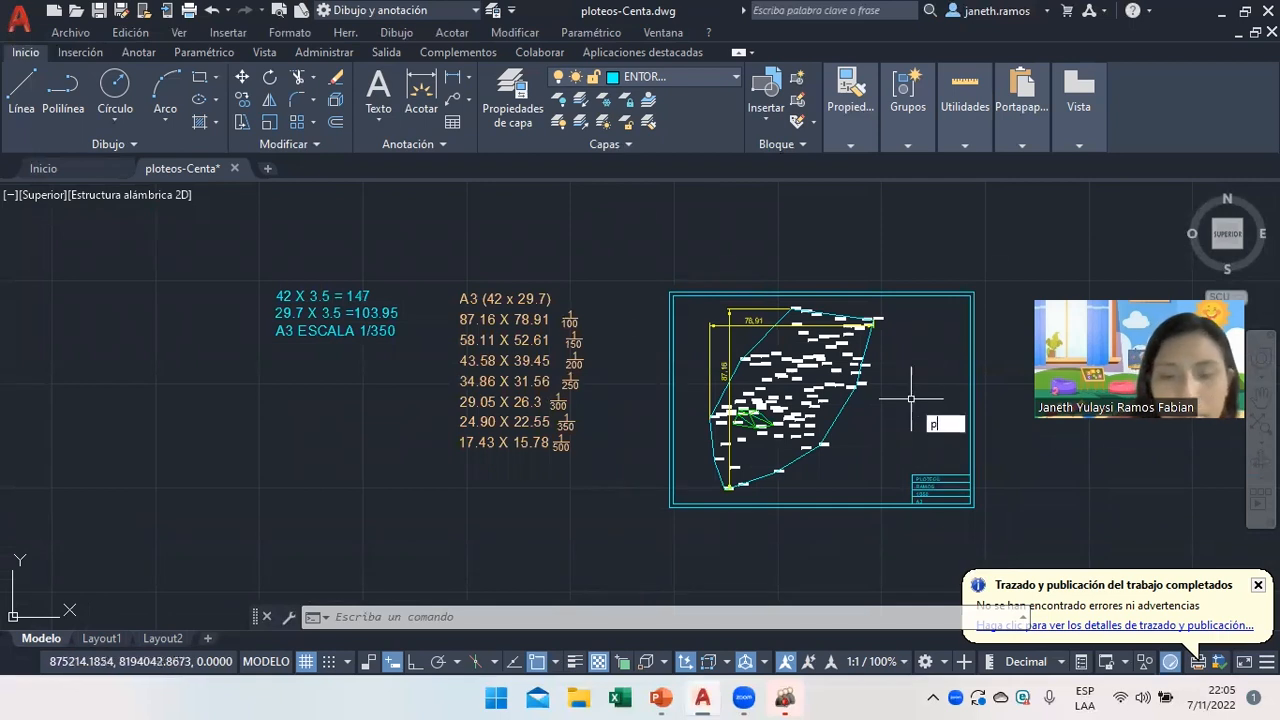
# Start a plot and choose ISO full bleed A3 paper.
pyautogui.write('t')
pyautogui.press('Return')
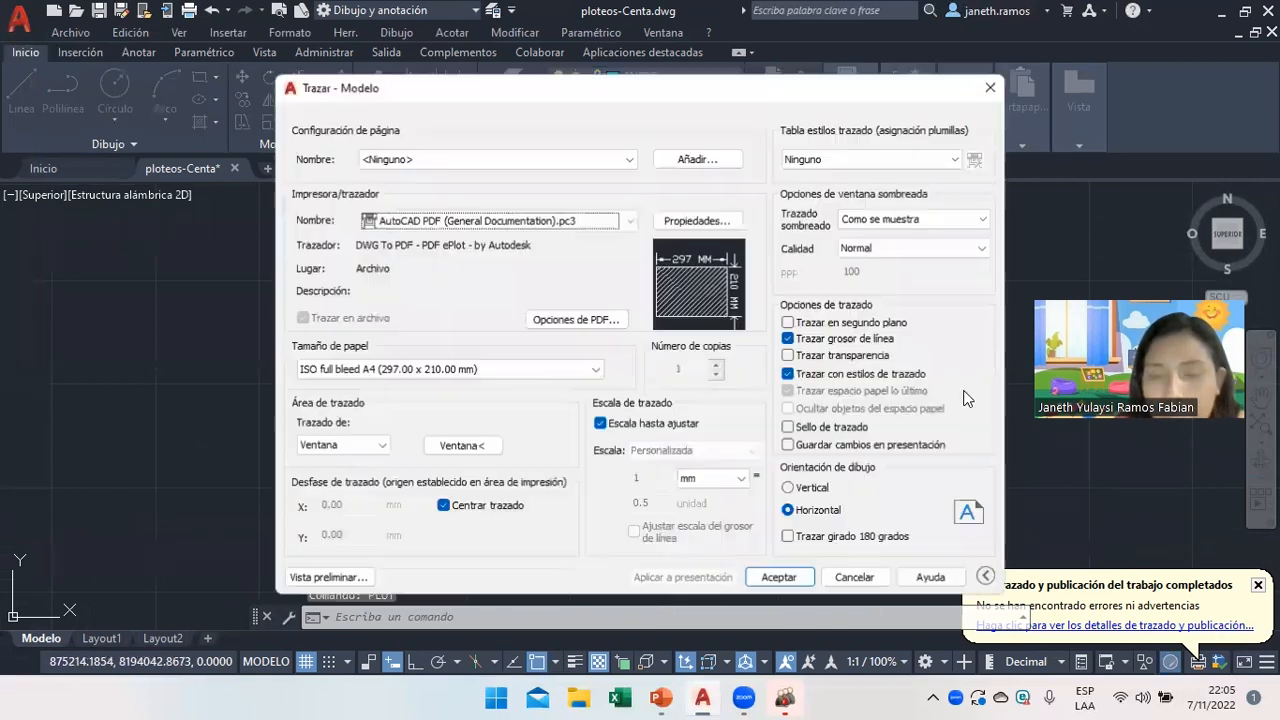
pyautogui.click(452, 222)
pyautogui.click(472, 225)
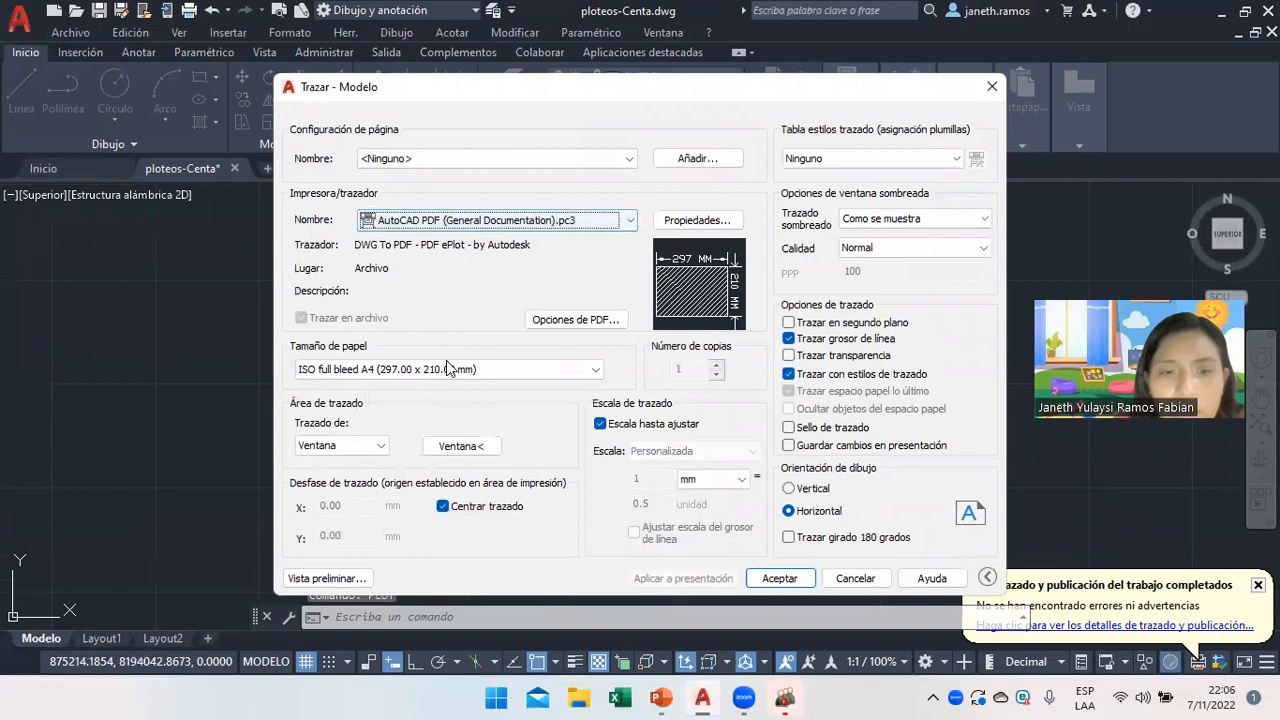
pyautogui.click(449, 369)
pyautogui.scroll(-10, 449, 340)
pyautogui.click(400, 357)
pyautogui.click(449, 369)
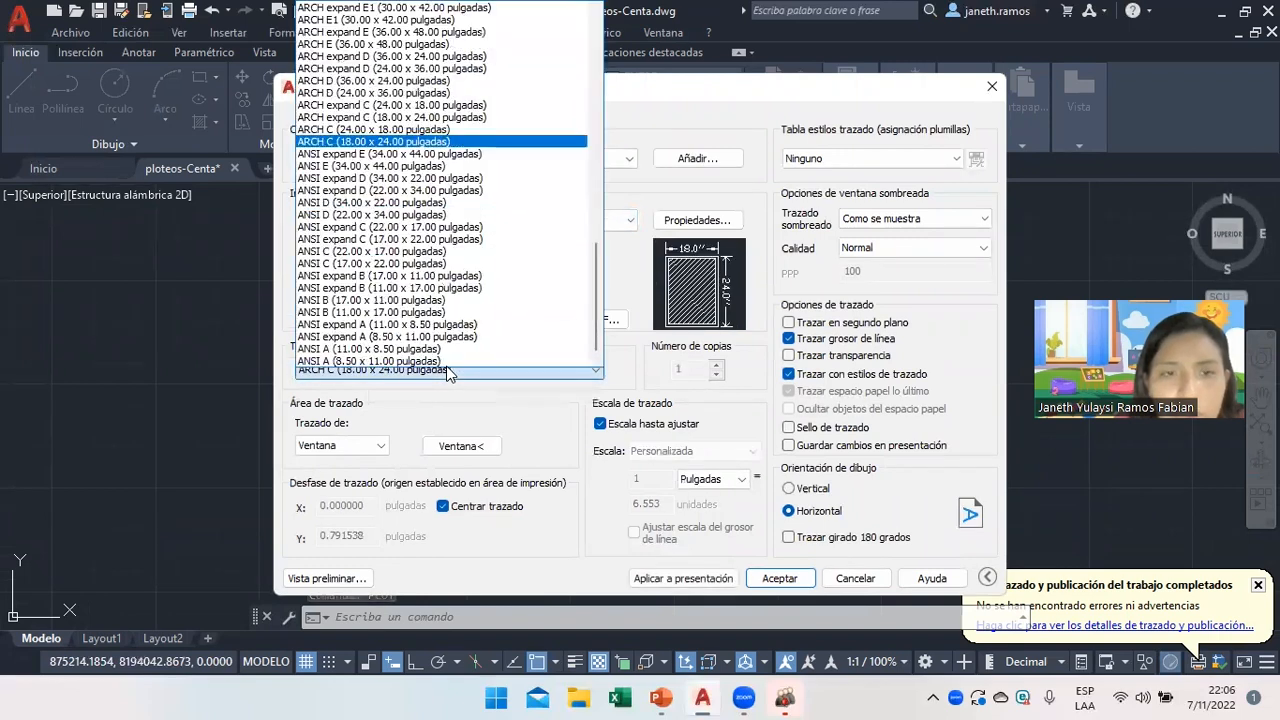
pyautogui.scroll(15, 577, 76)
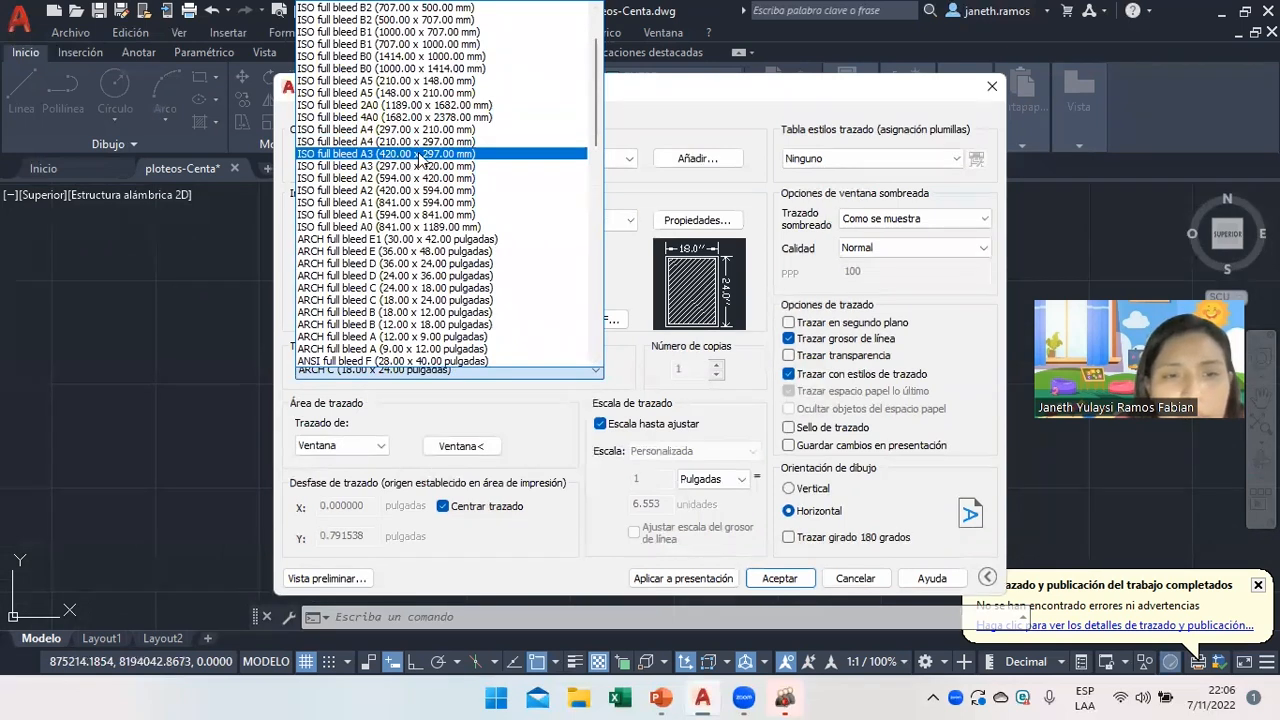
pyautogui.click(420, 155)
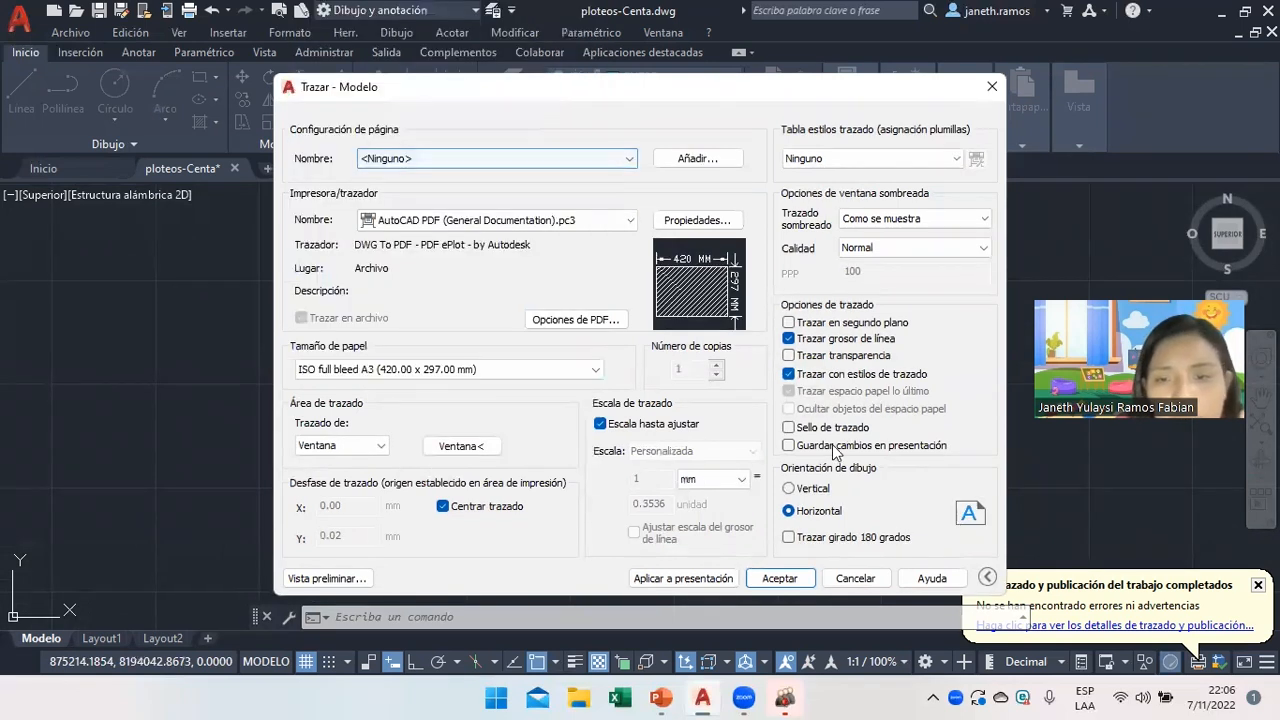
# Window the plot area to the sheet frame corners, keep fit-to-paper, and apply to layout.
pyautogui.click(474, 447)
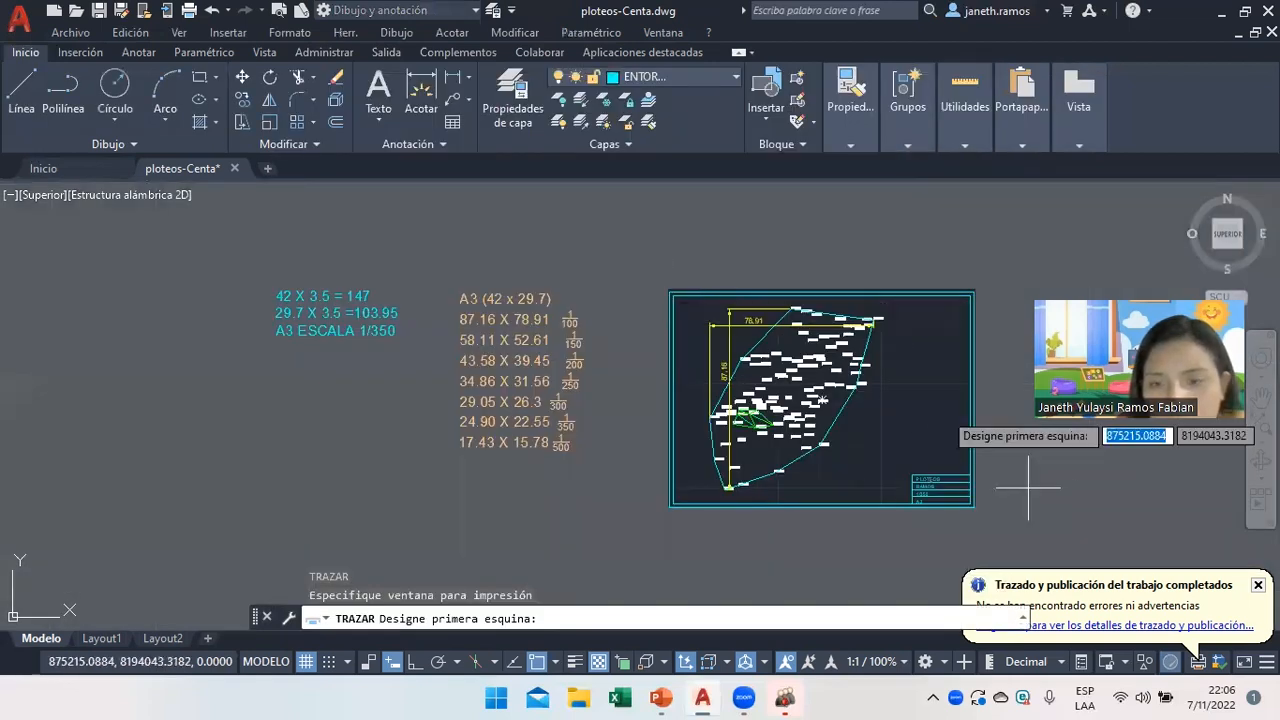
pyautogui.click(973, 508)
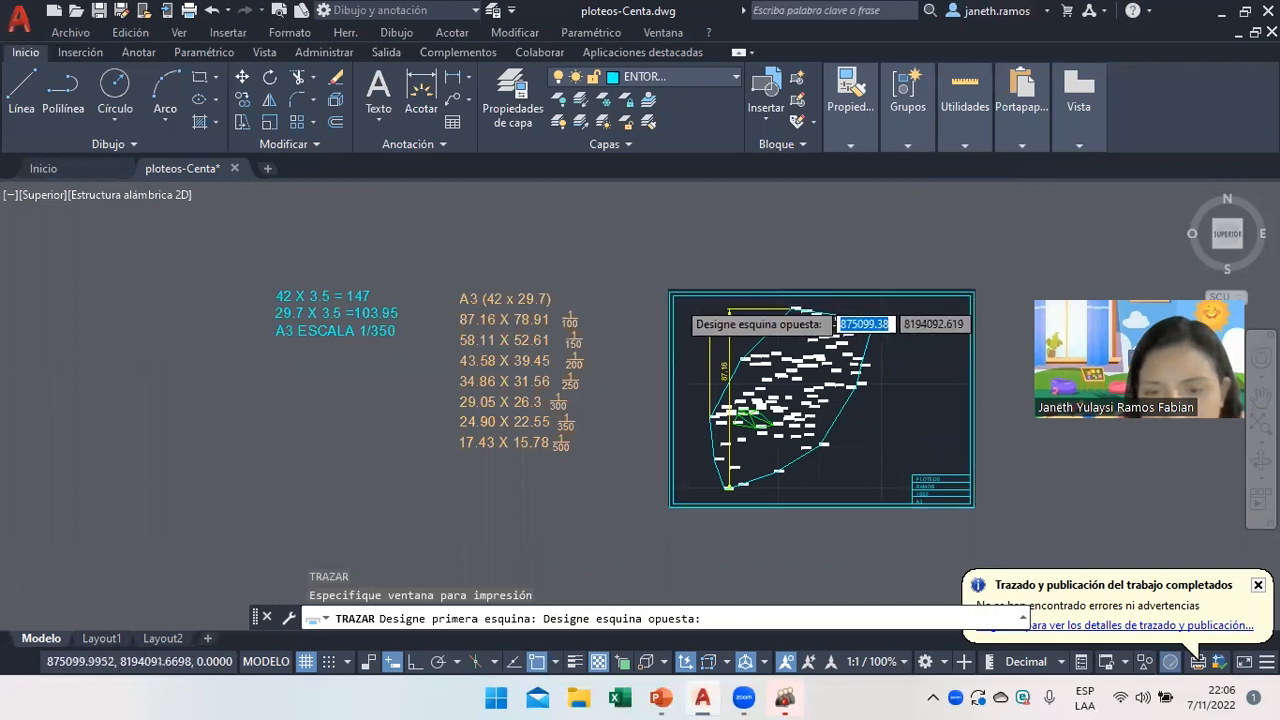
pyautogui.scroll(2, 673, 293)
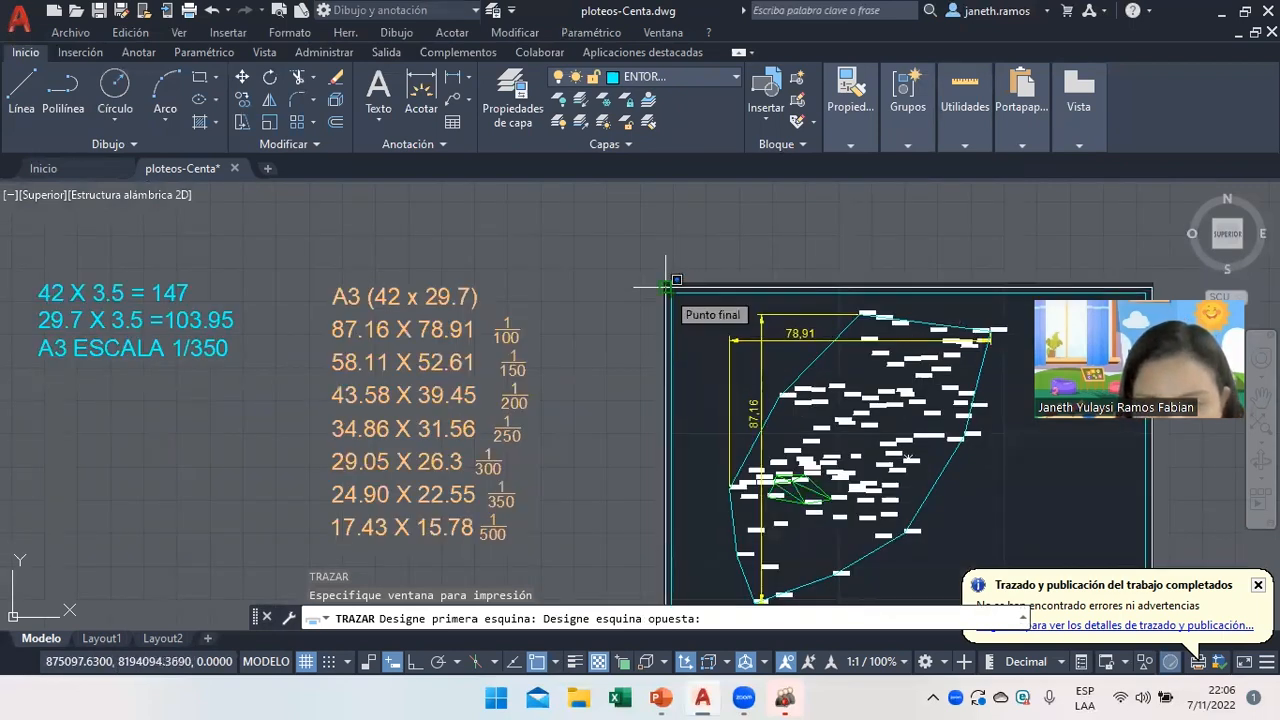
pyautogui.click(665, 287)
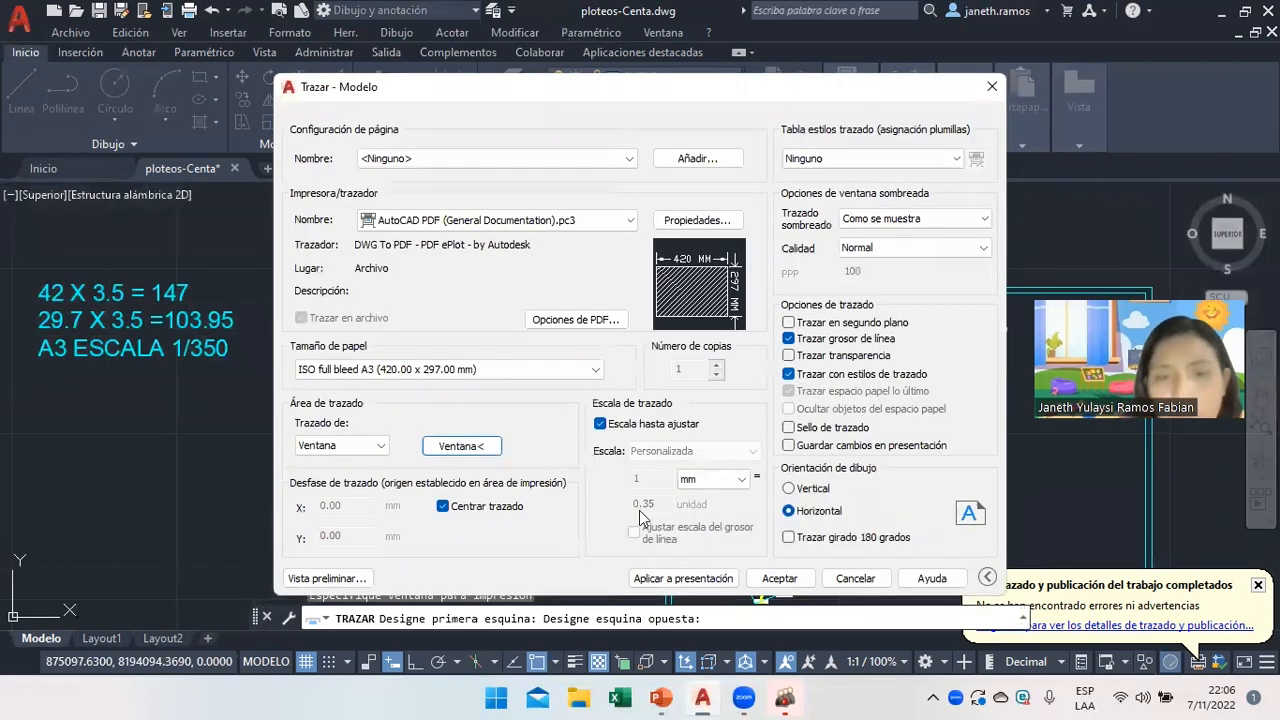
pyautogui.click(600, 424)
pyautogui.click(649, 426)
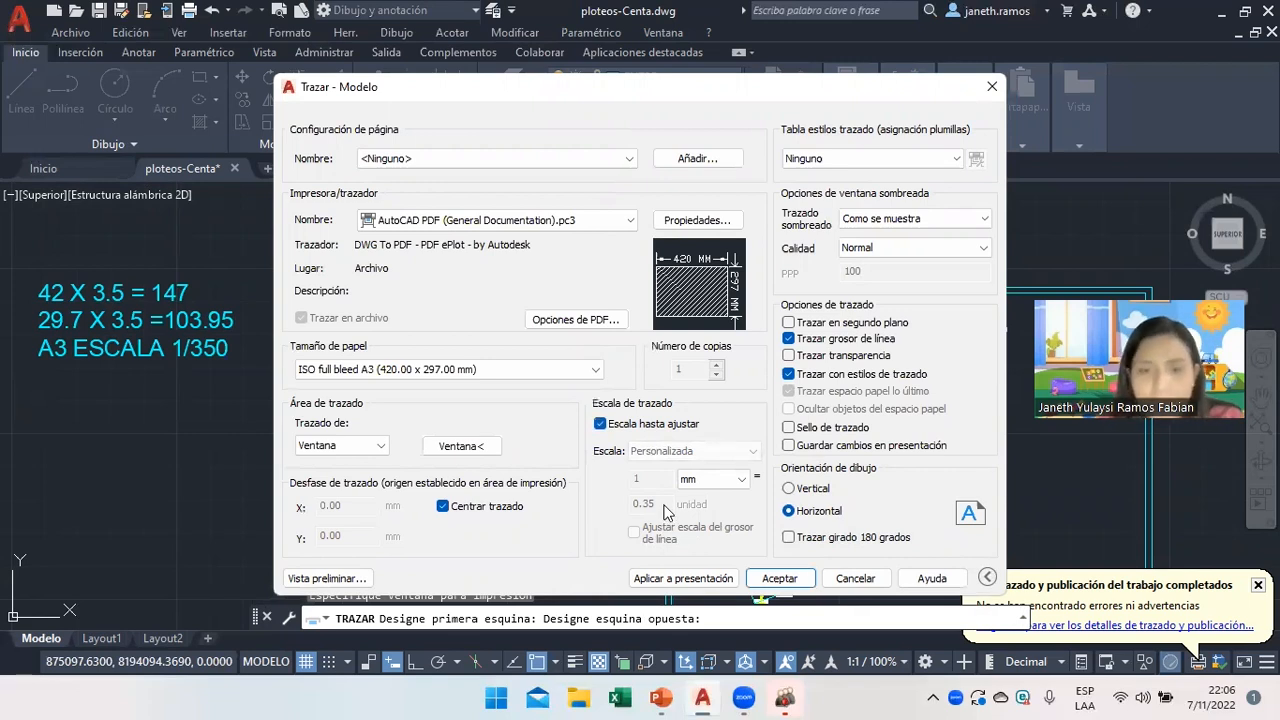
pyautogui.click(653, 579)
# Preview the A3 plot, send it to plot, then cancel saving the PDF file.
pyautogui.click(328, 578)
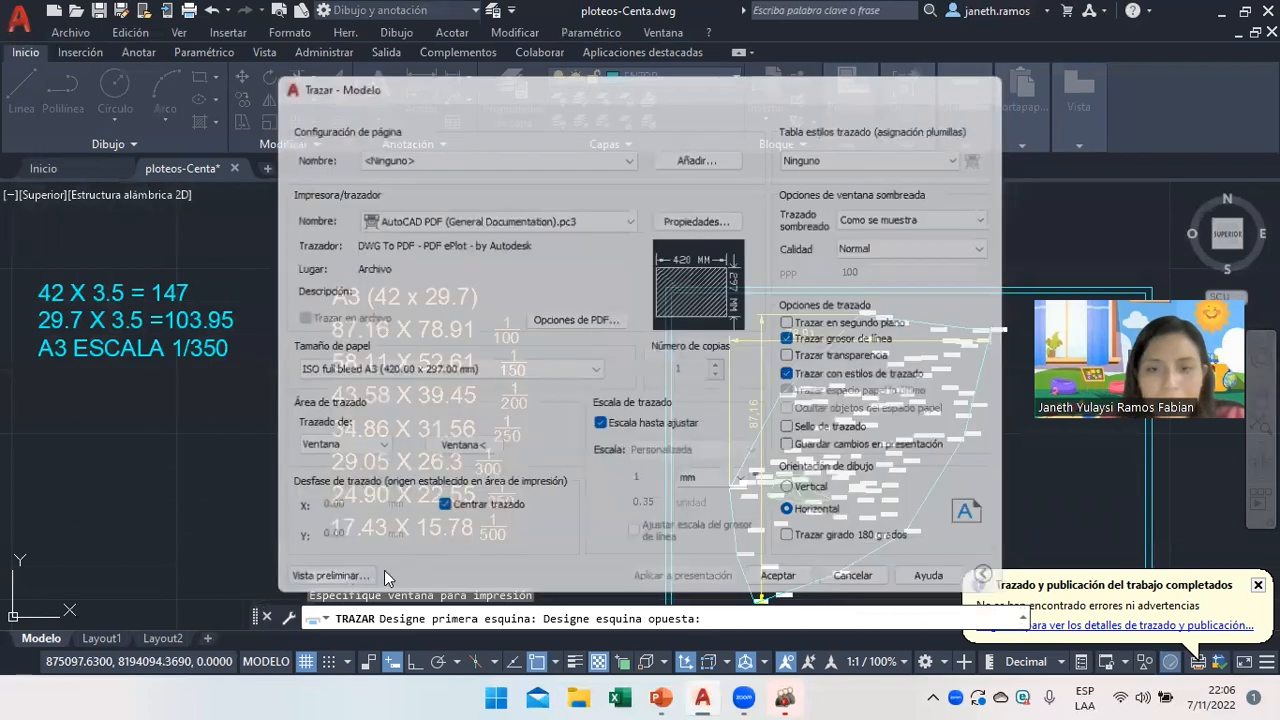
pyautogui.rightClick(497, 251)
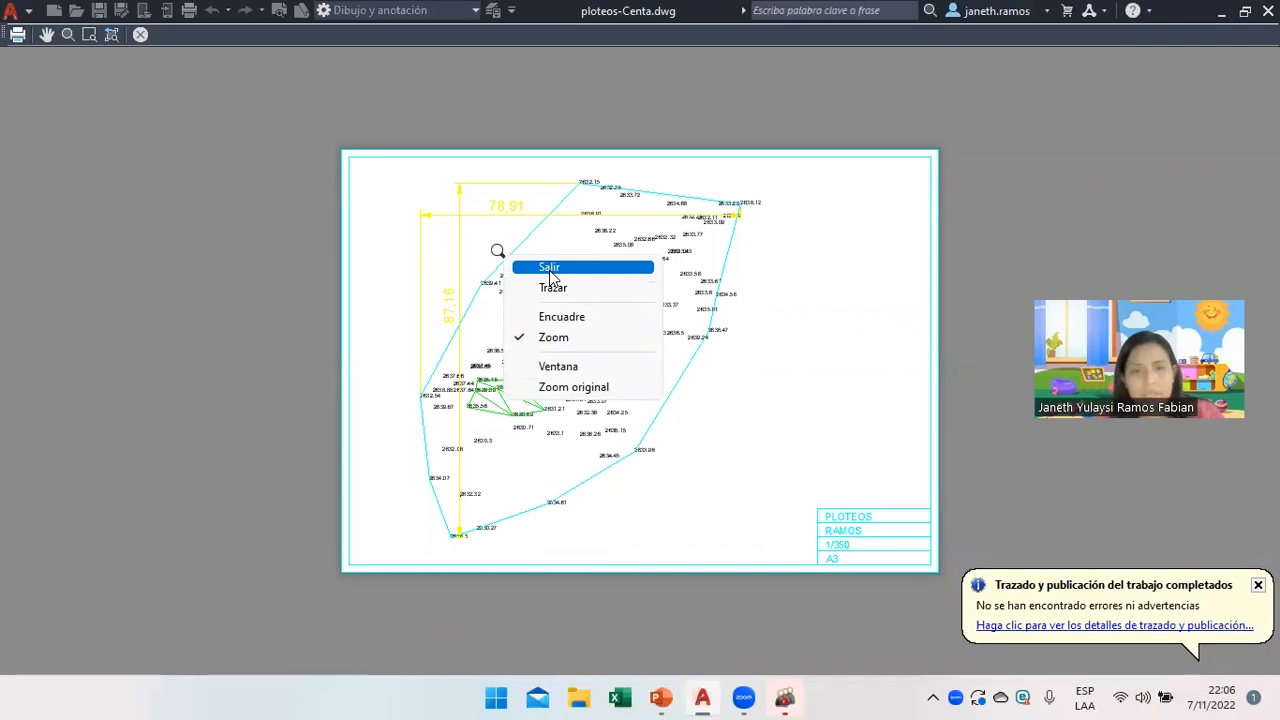
pyautogui.click(553, 287)
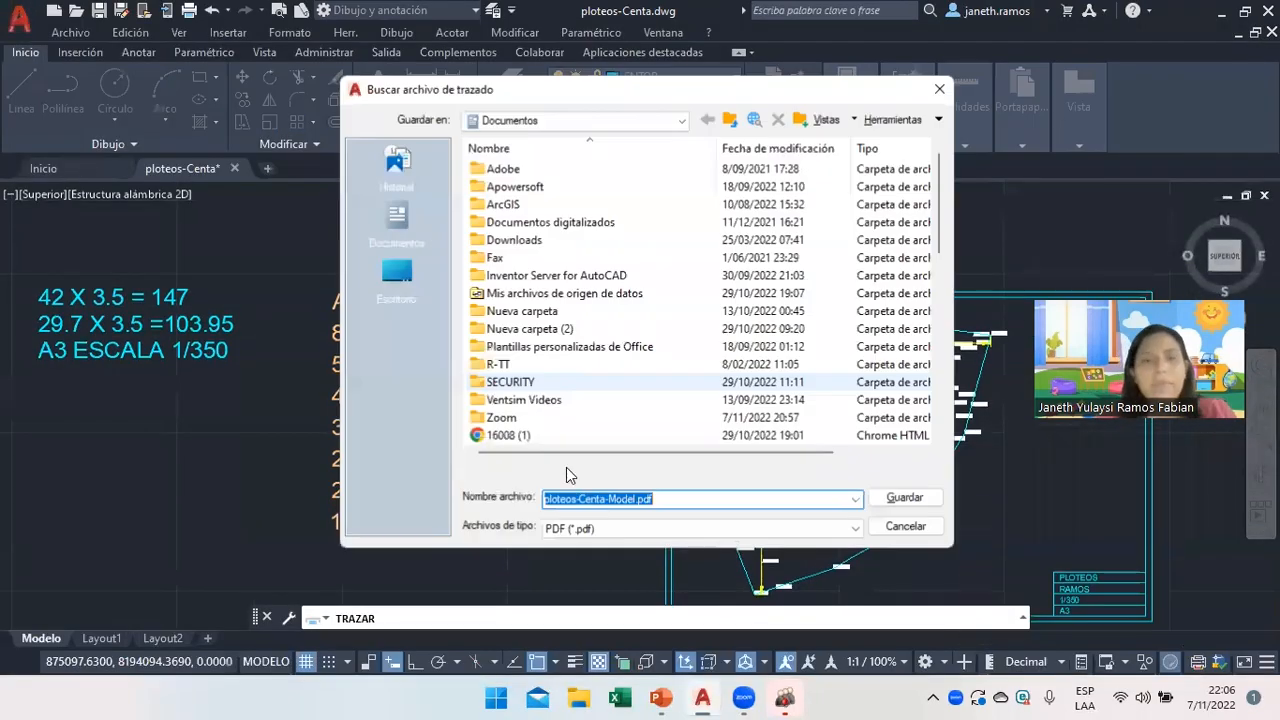
pyautogui.click(605, 499)
pyautogui.click(903, 535)
pyautogui.scroll(2, 707, 443)
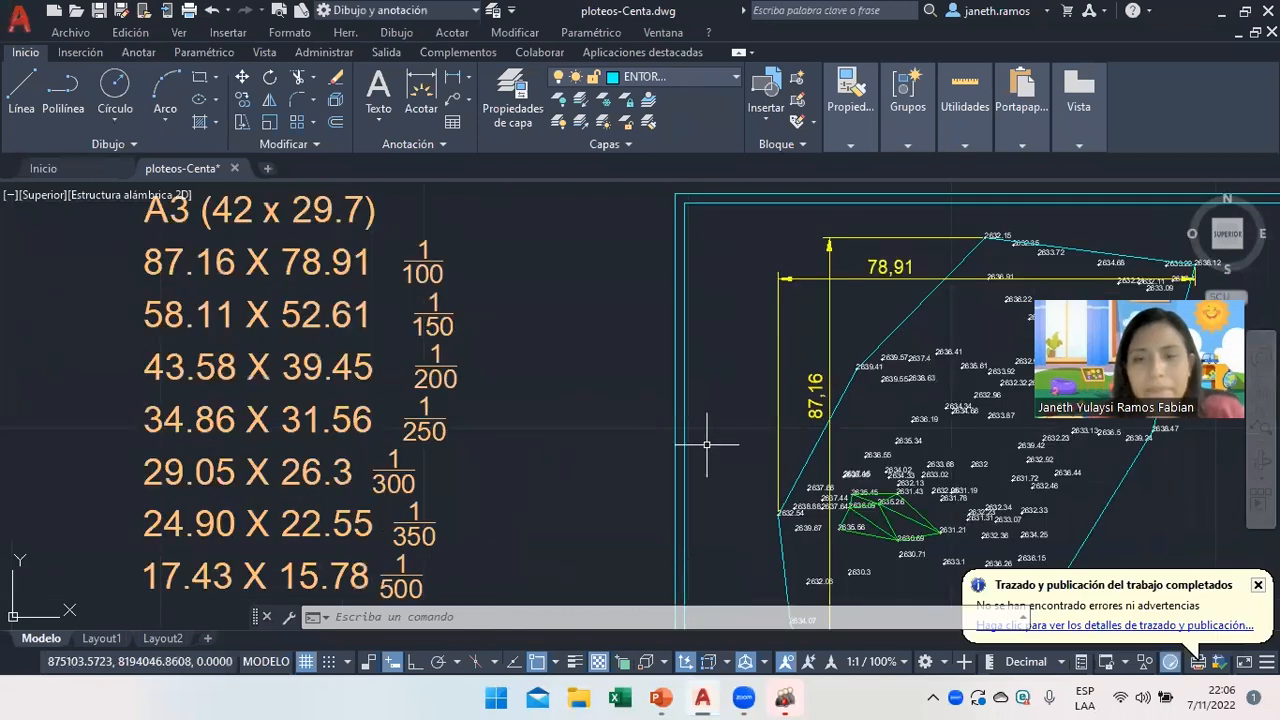
pyautogui.scroll(-5, 707, 443)
# Review the printing tasks on PowerPoint slide 10, then return to AutoCAD.
pyautogui.click(674, 697)
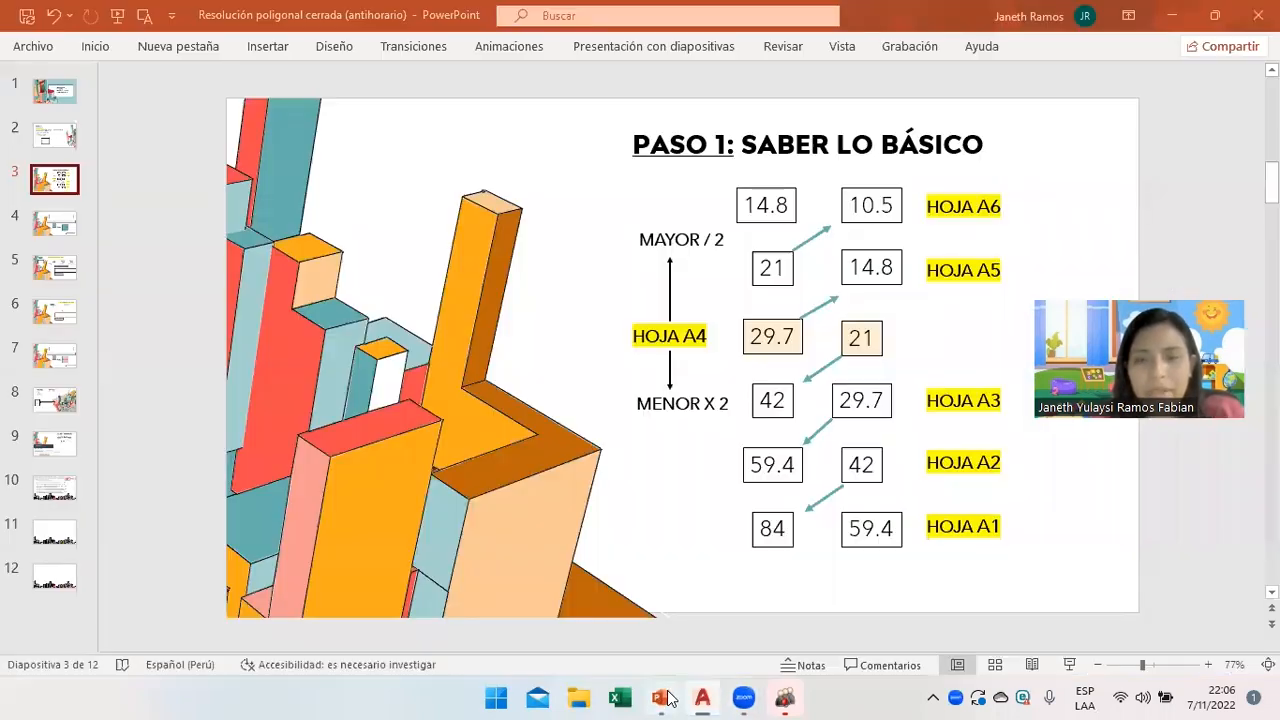
pyautogui.click(55, 488)
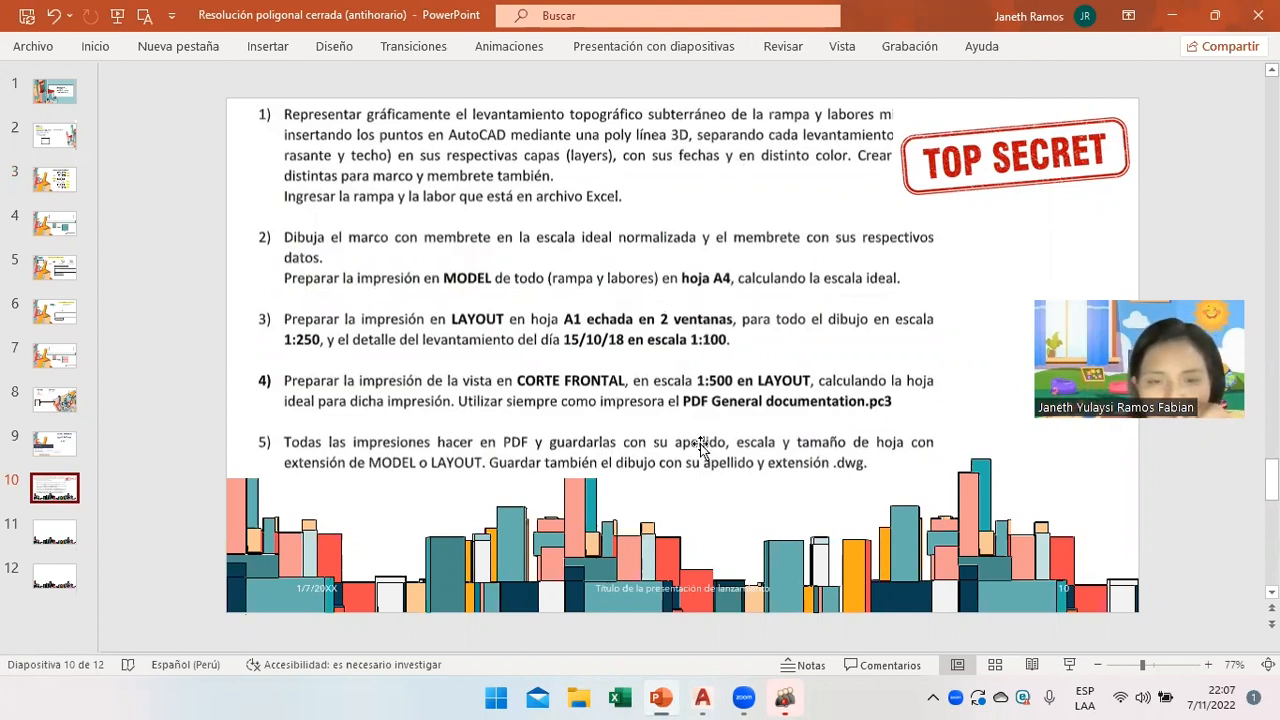
pyautogui.moveTo(705, 699)
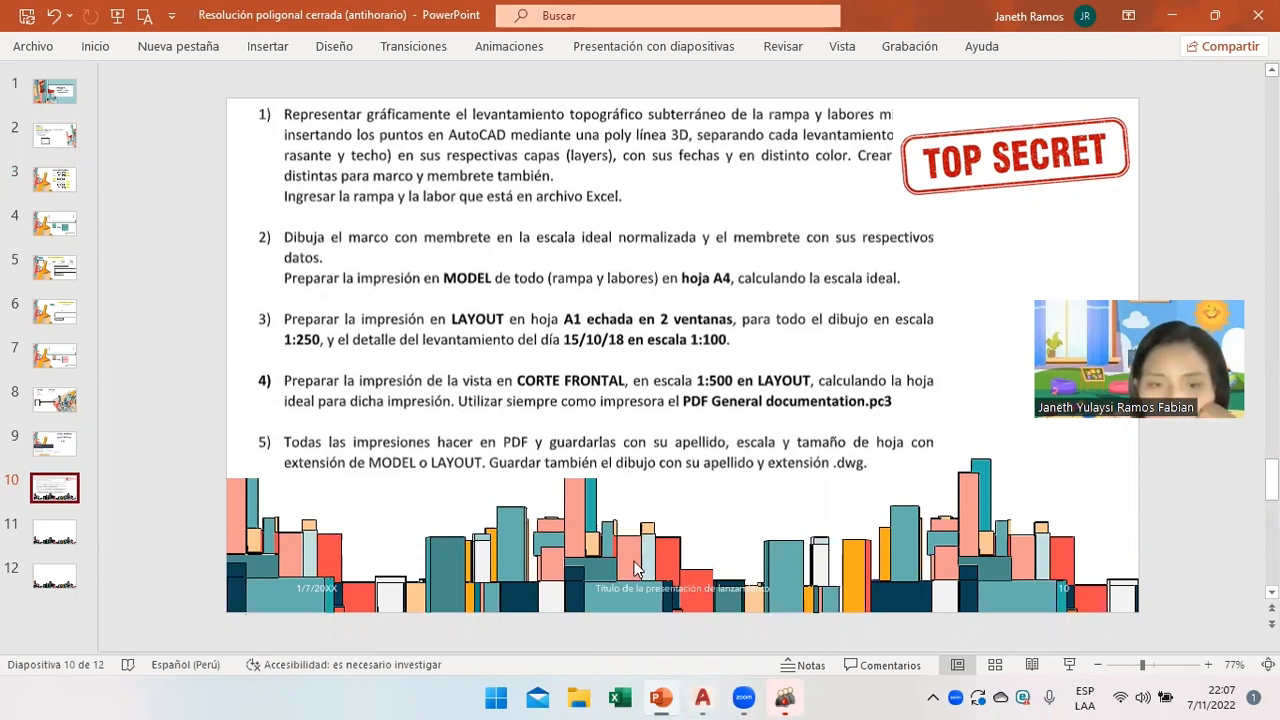
pyautogui.click(716, 699)
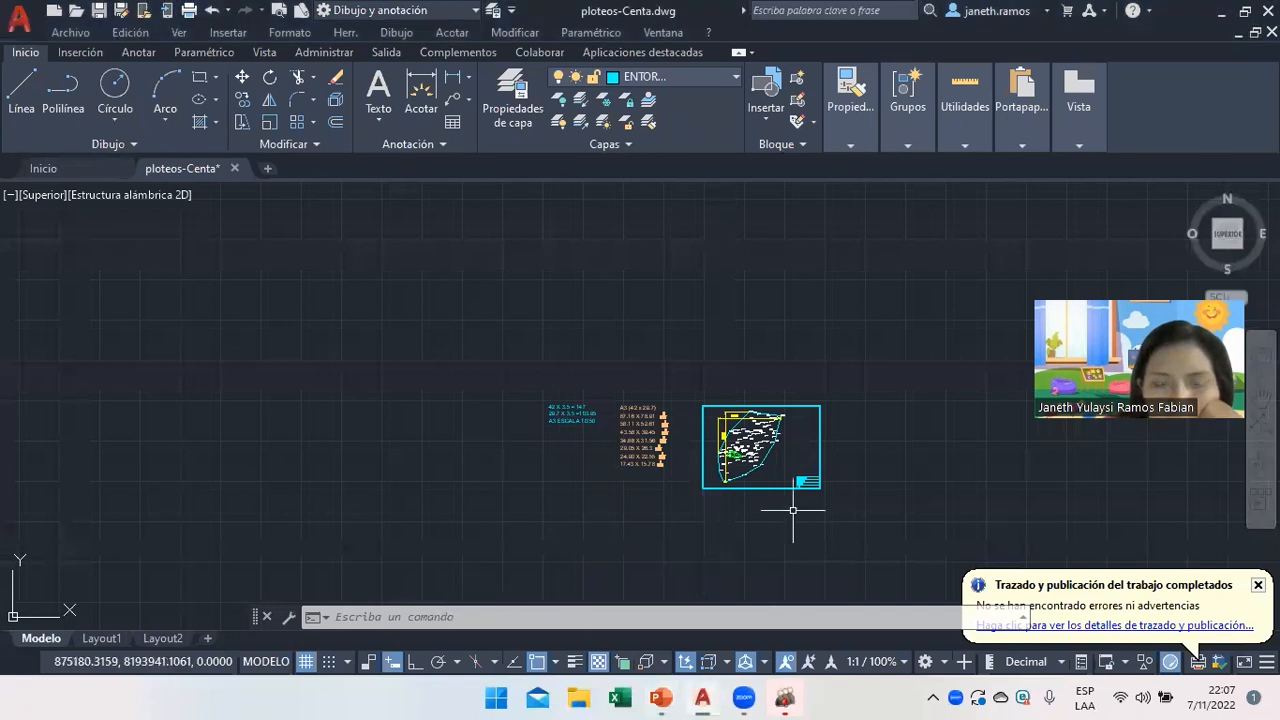
# Add the Presentación1 layout with the + tab and erase its default viewport.
pyautogui.click(101, 638)
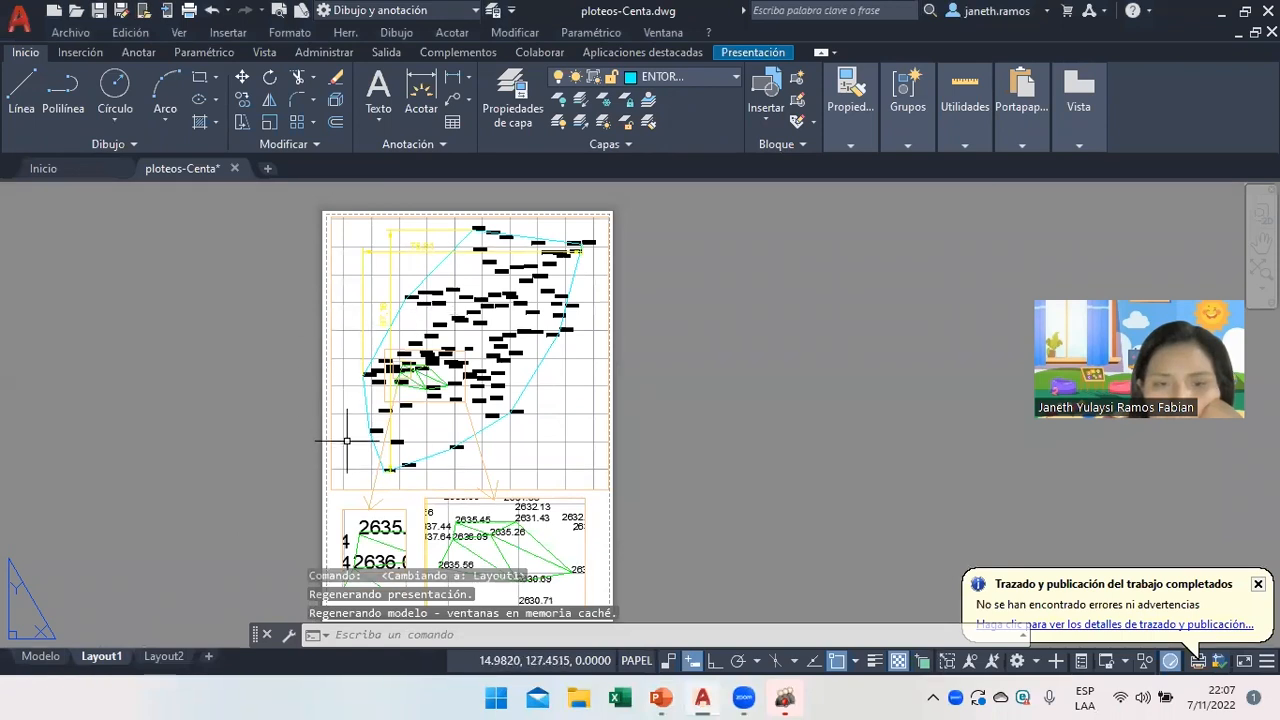
pyautogui.click(41, 656)
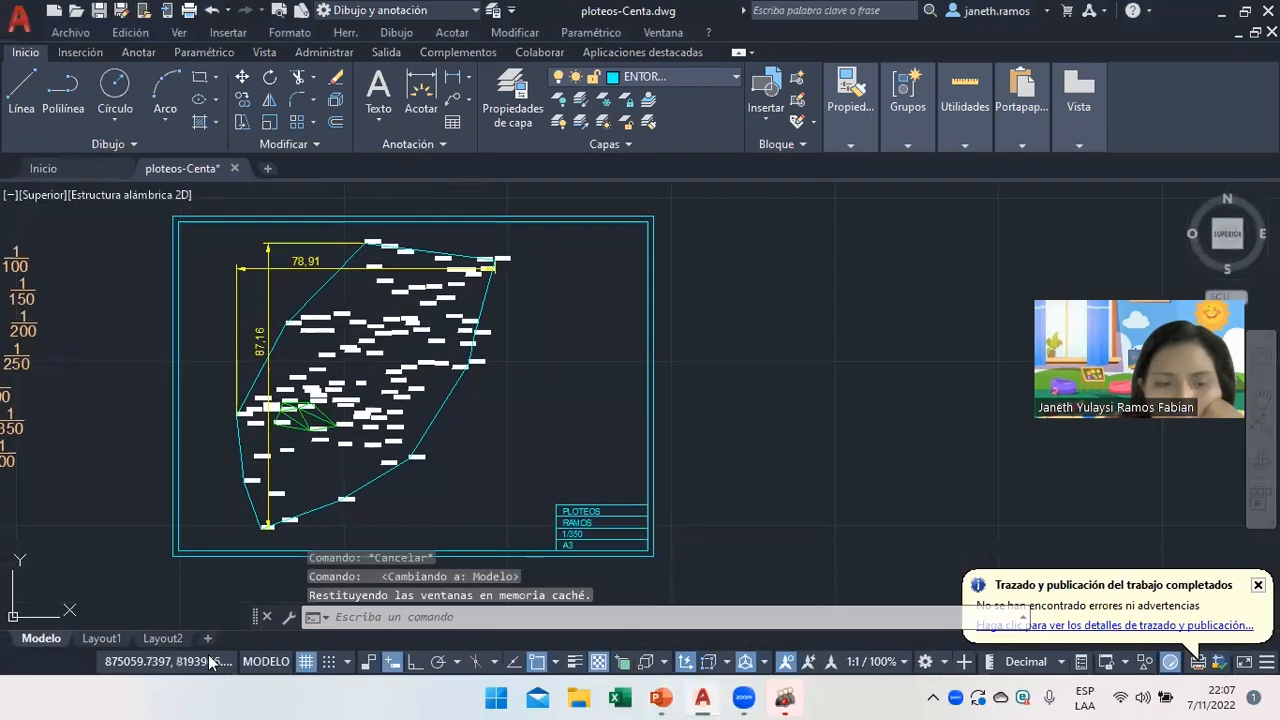
pyautogui.click(208, 638)
pyautogui.click(251, 642)
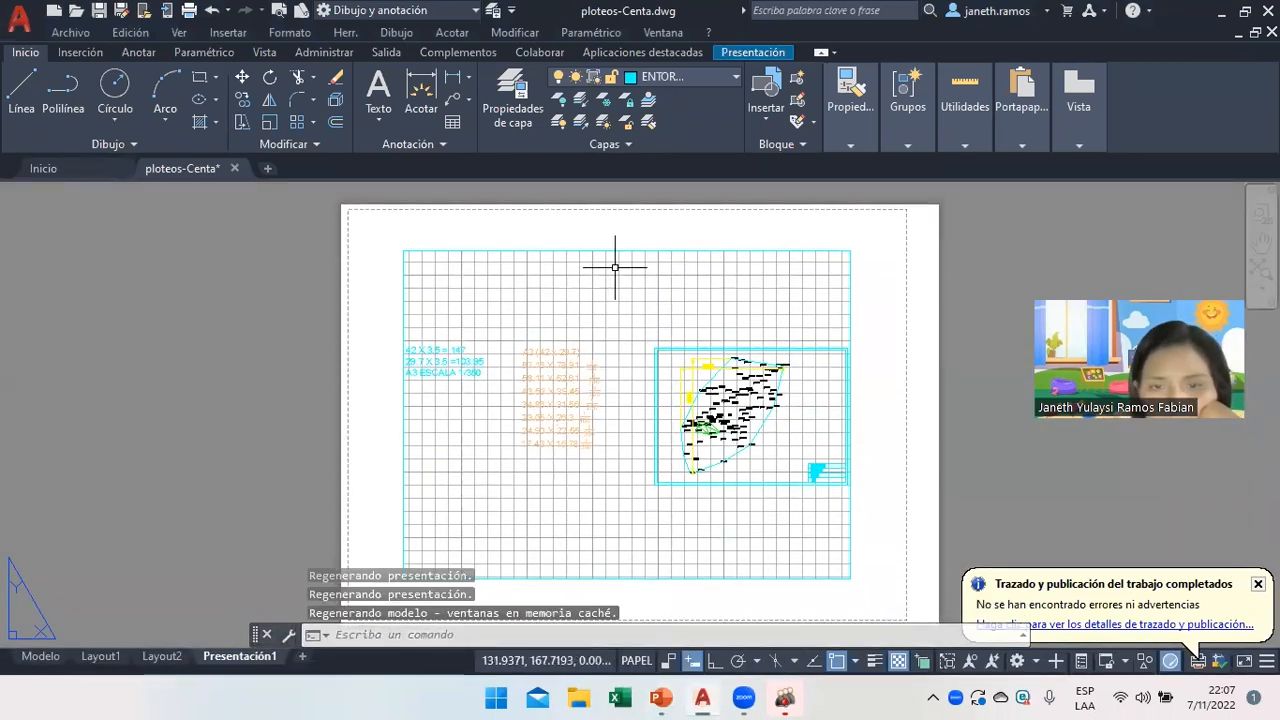
pyautogui.click(618, 251)
pyautogui.press('Delete')
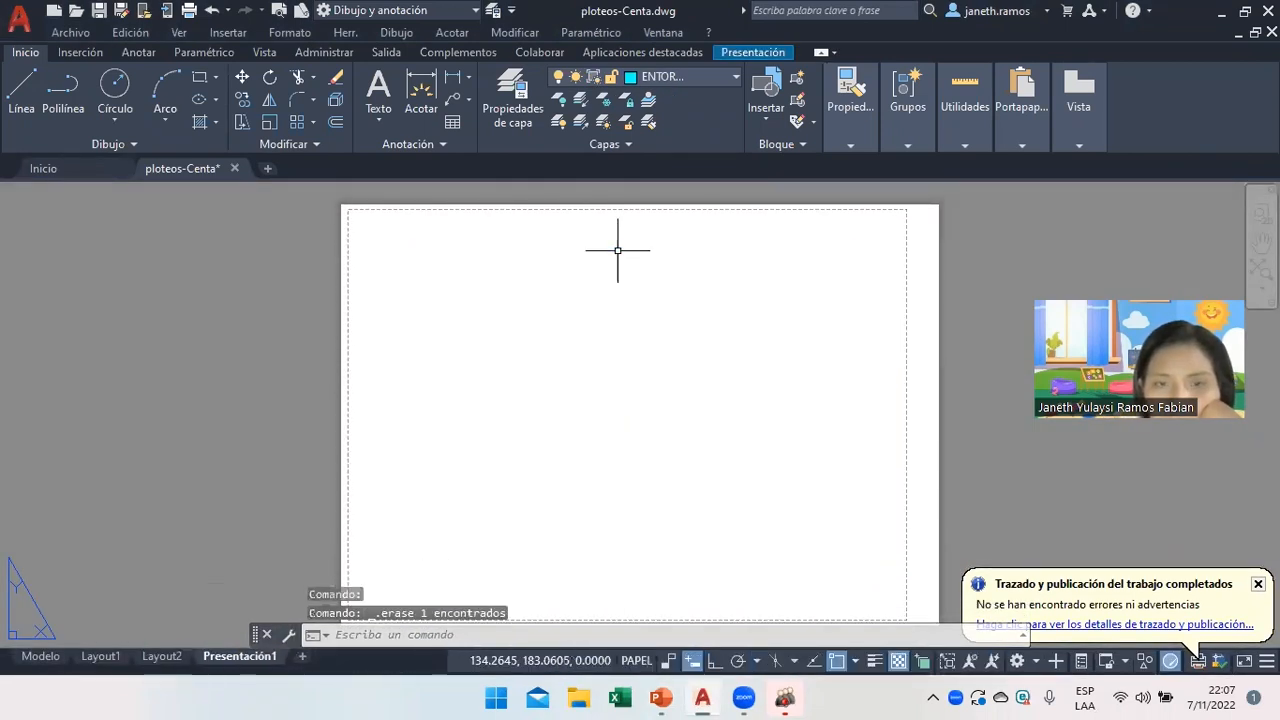
pyautogui.click(660, 697)
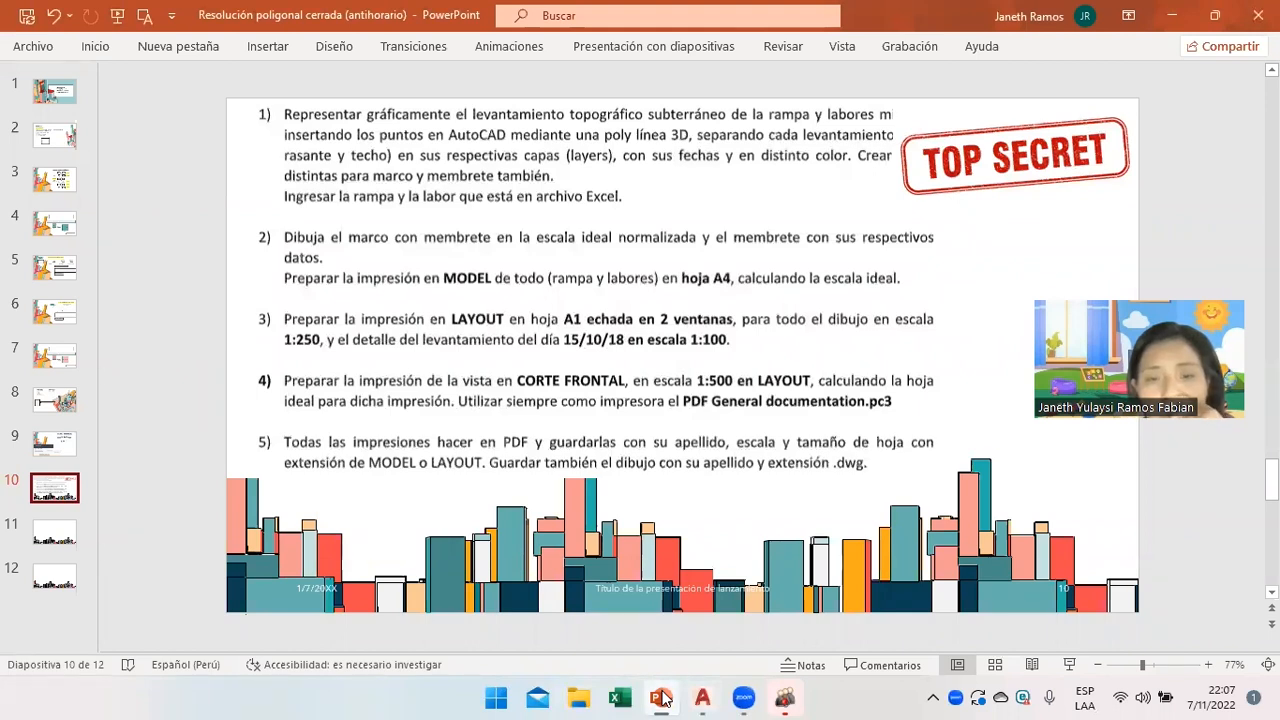
pyautogui.click(661, 697)
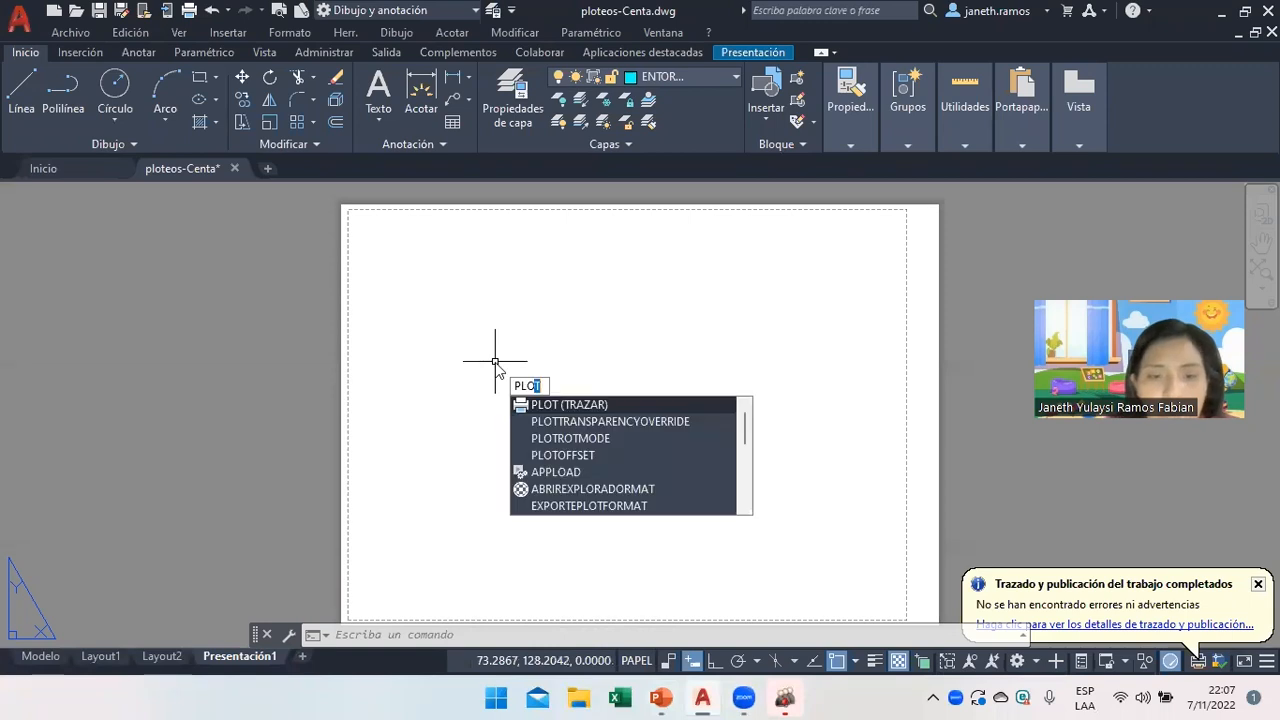
# Plot this single sheet with the AutoCAD PDF (General Documentation).pc3 plotter.
pyautogui.click(545, 405)
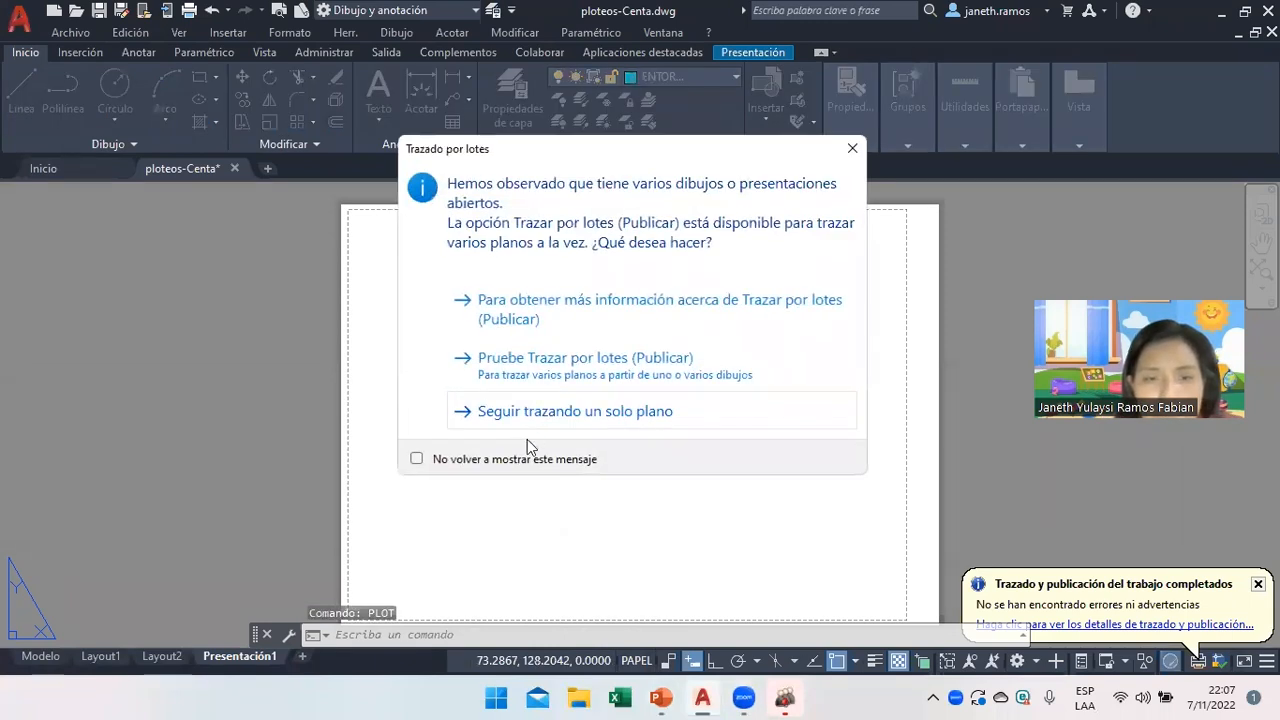
pyautogui.click(546, 421)
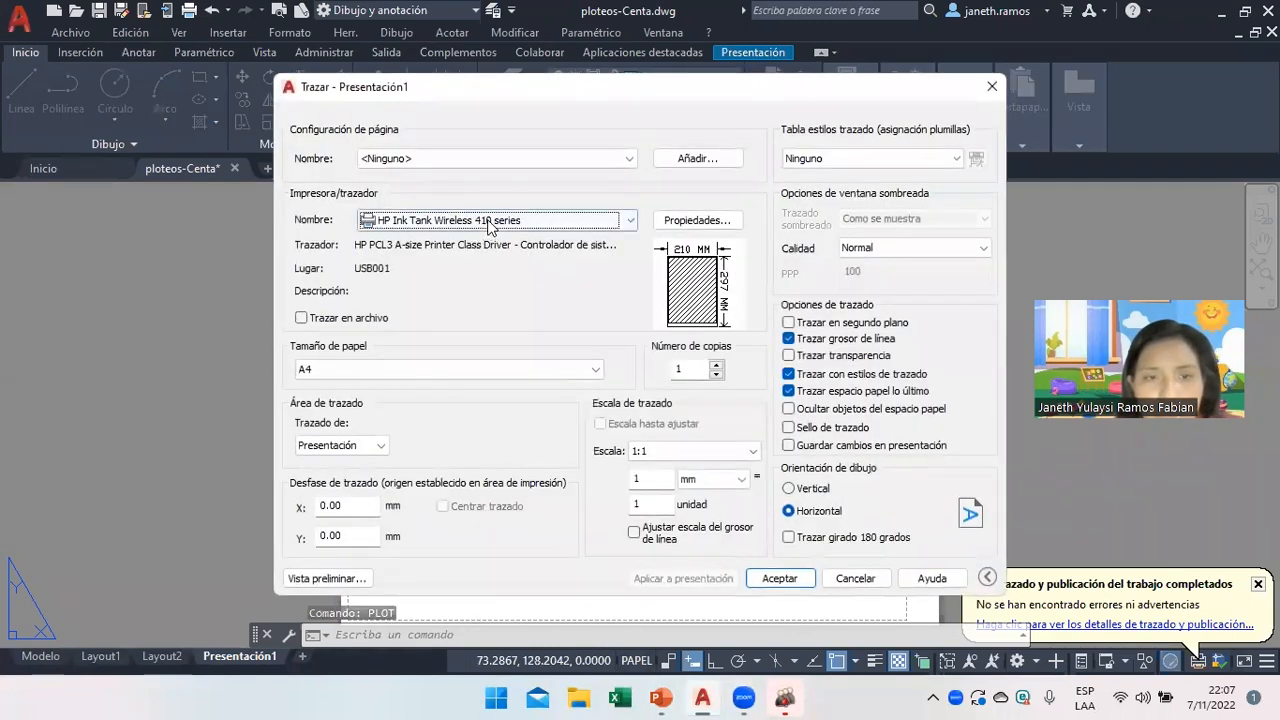
pyautogui.click(489, 226)
pyautogui.click(522, 332)
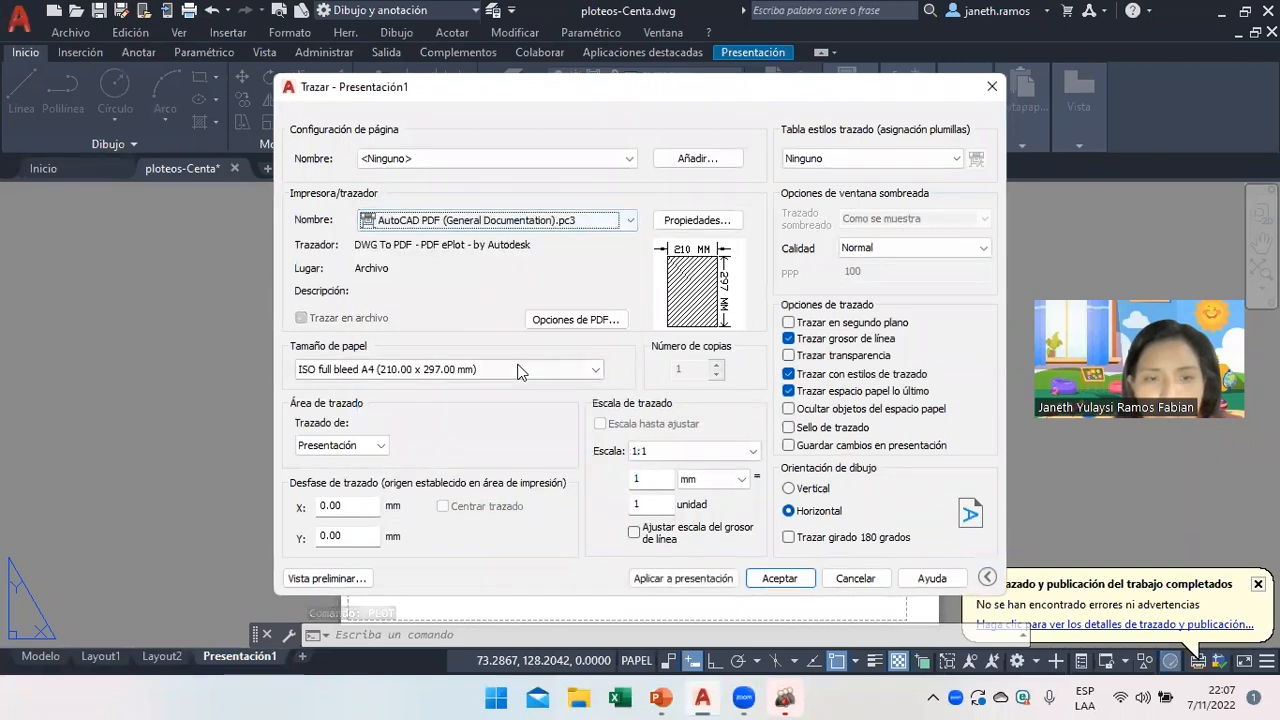
pyautogui.click(533, 372)
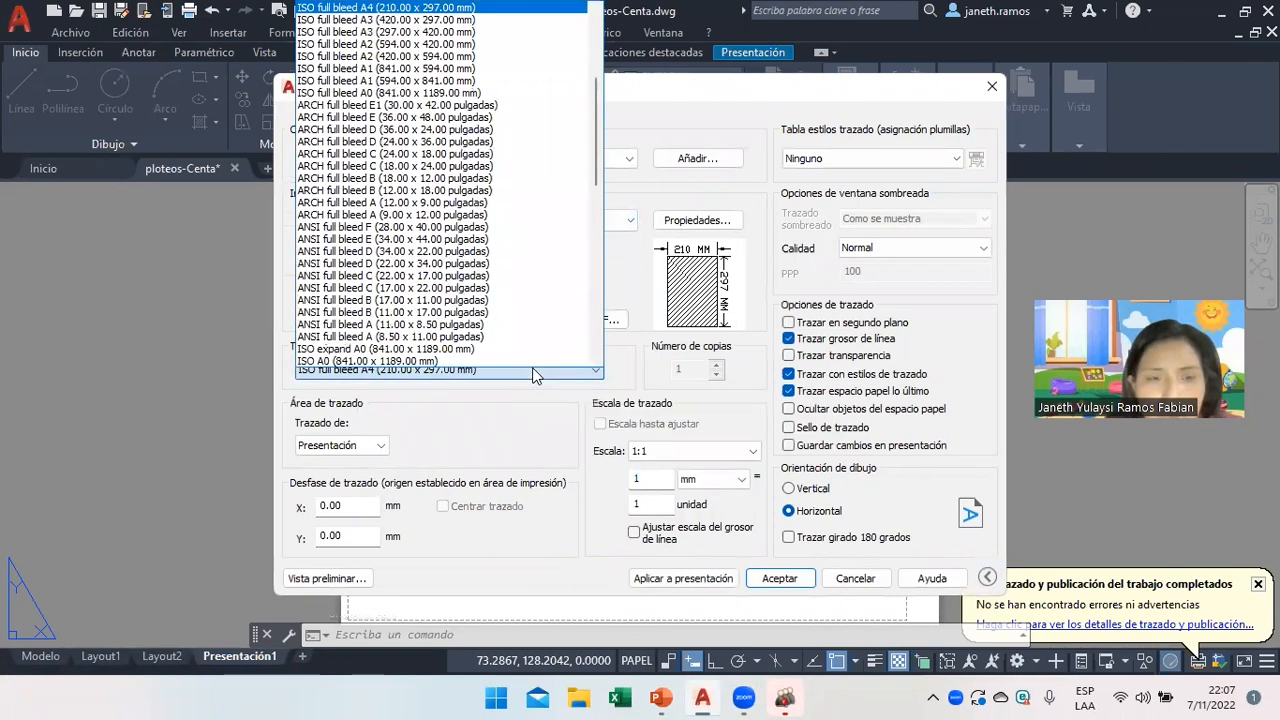
pyautogui.click(533, 372)
pyautogui.click(534, 368)
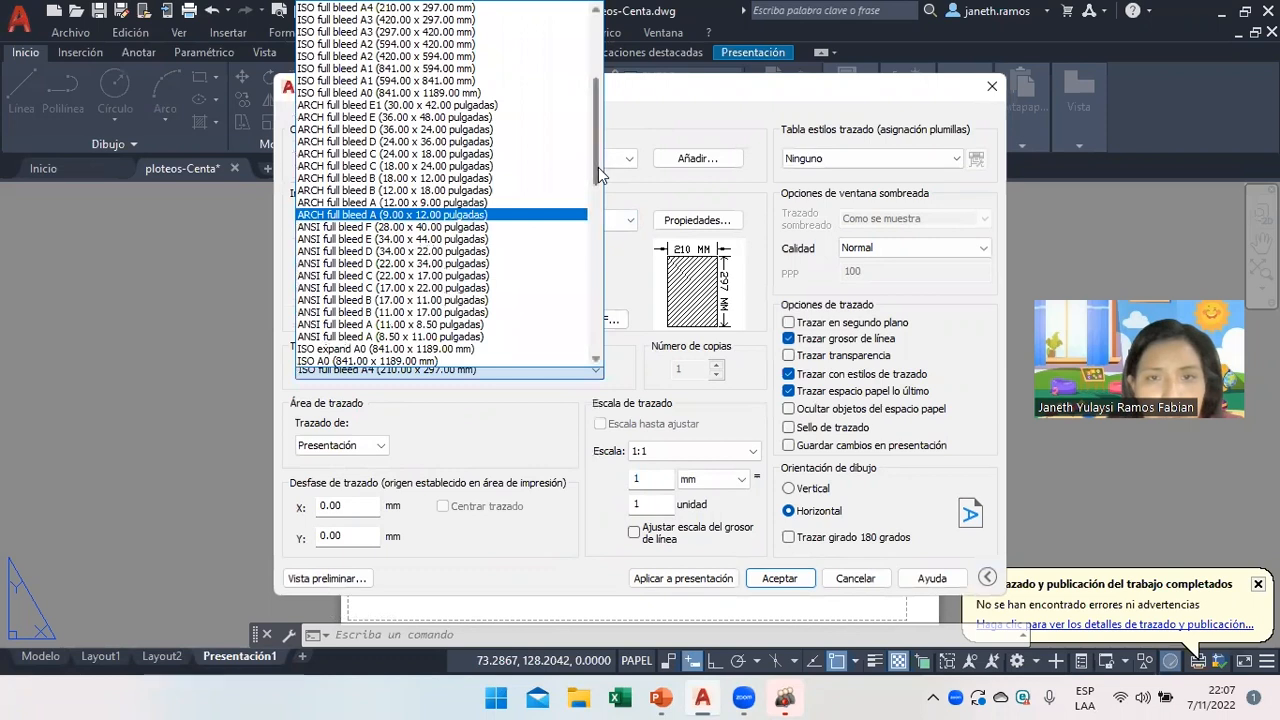
pyautogui.scroll(5, 598, 167)
pyautogui.moveTo(667, 698)
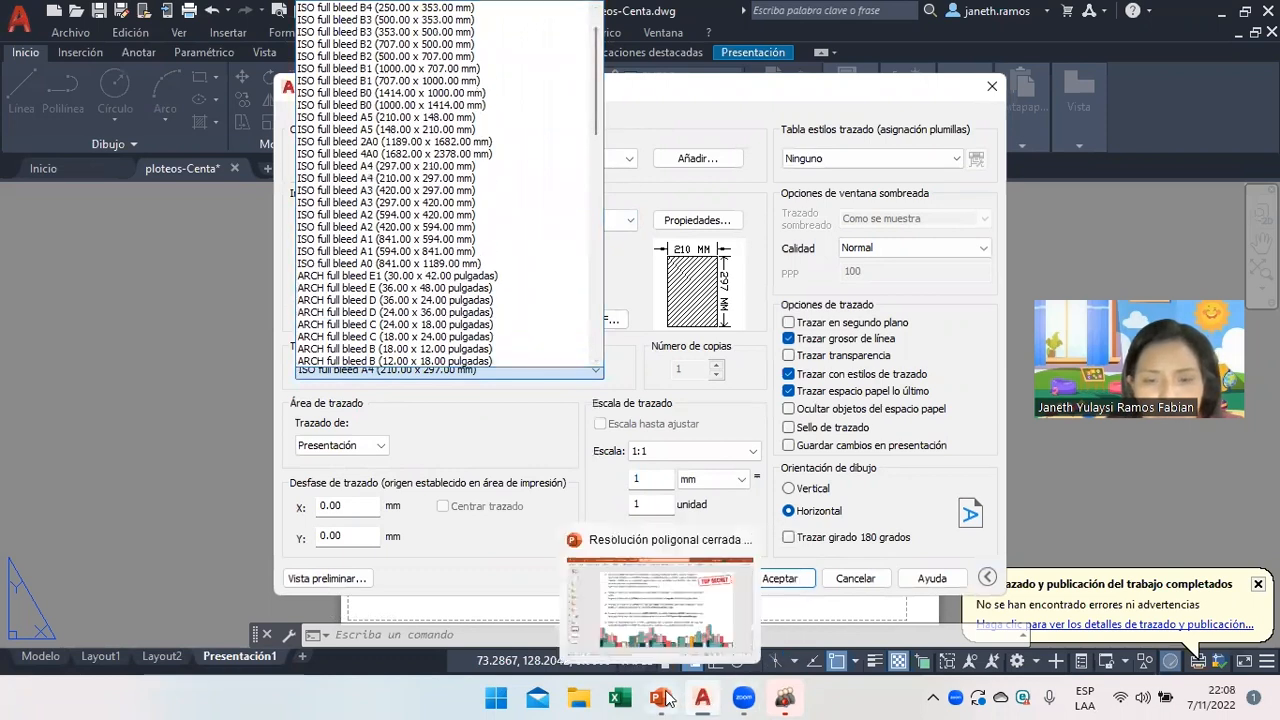
pyautogui.moveTo(707, 697)
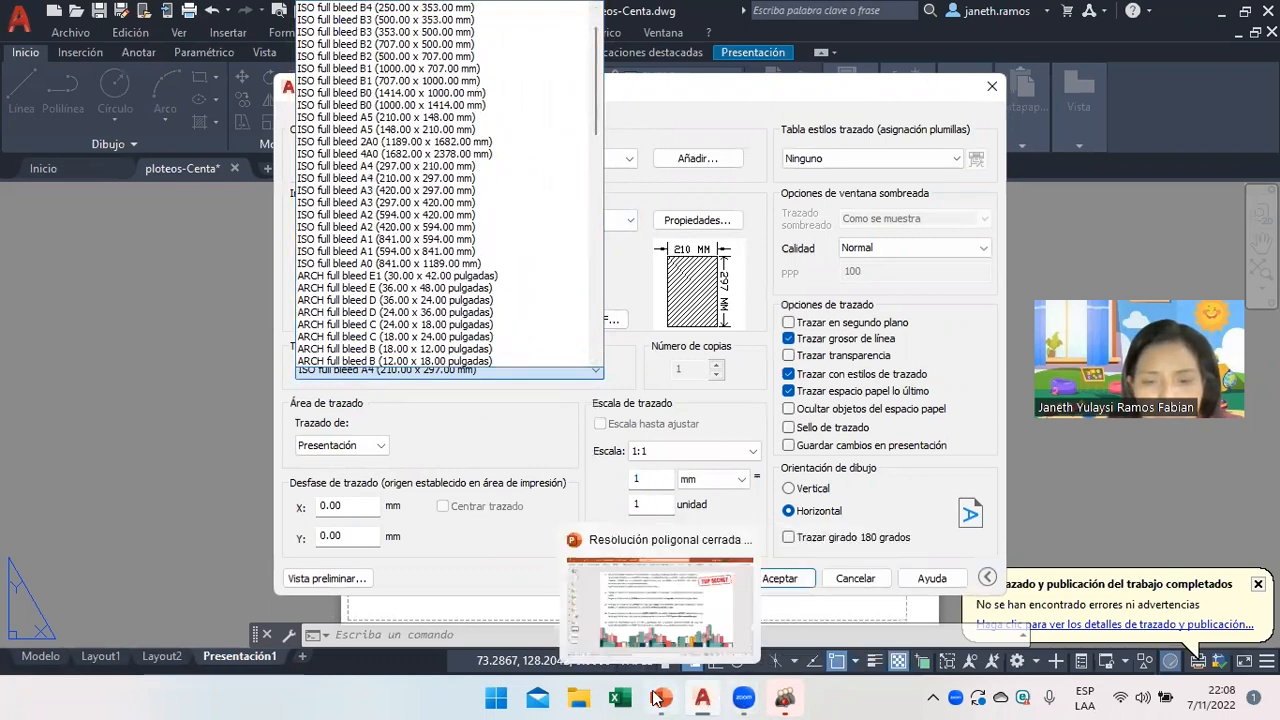
pyautogui.click(667, 620)
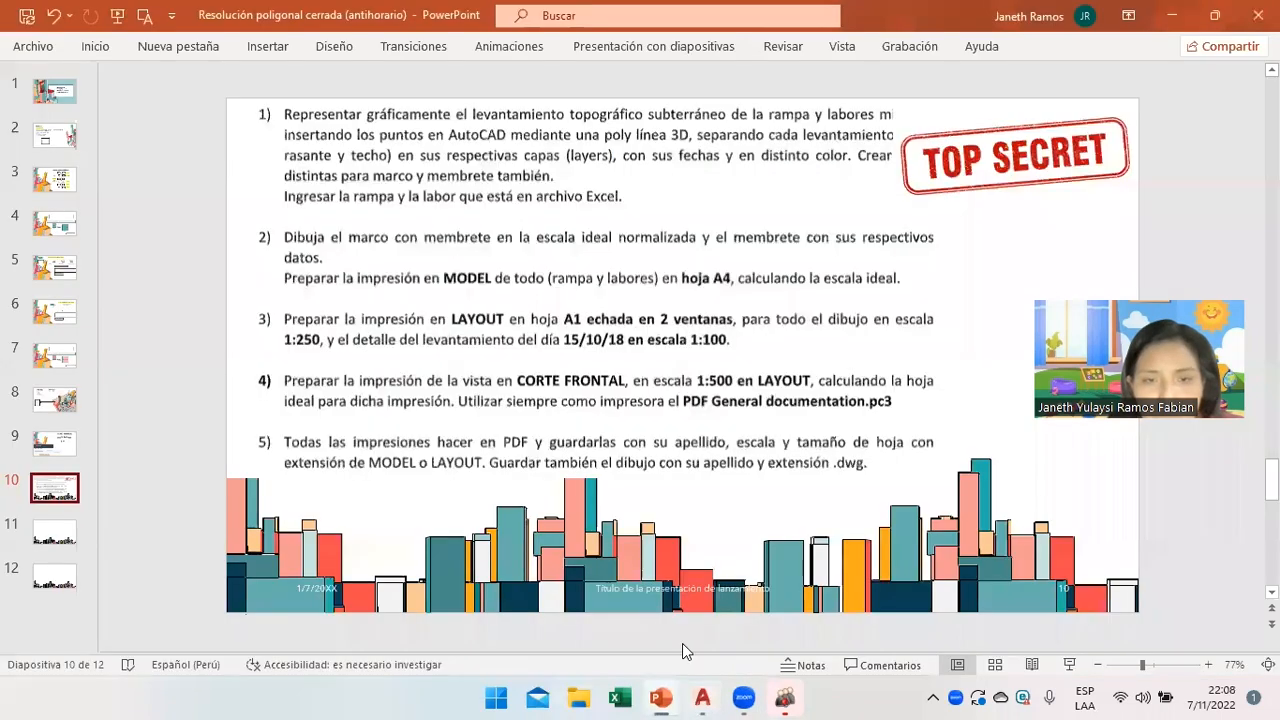
pyautogui.click(688, 680)
# Choose ISO full bleed A1 (841 x 594 mm) paper and apply it to the layout.
pyautogui.click(463, 222)
pyautogui.click(463, 222)
pyautogui.click(463, 370)
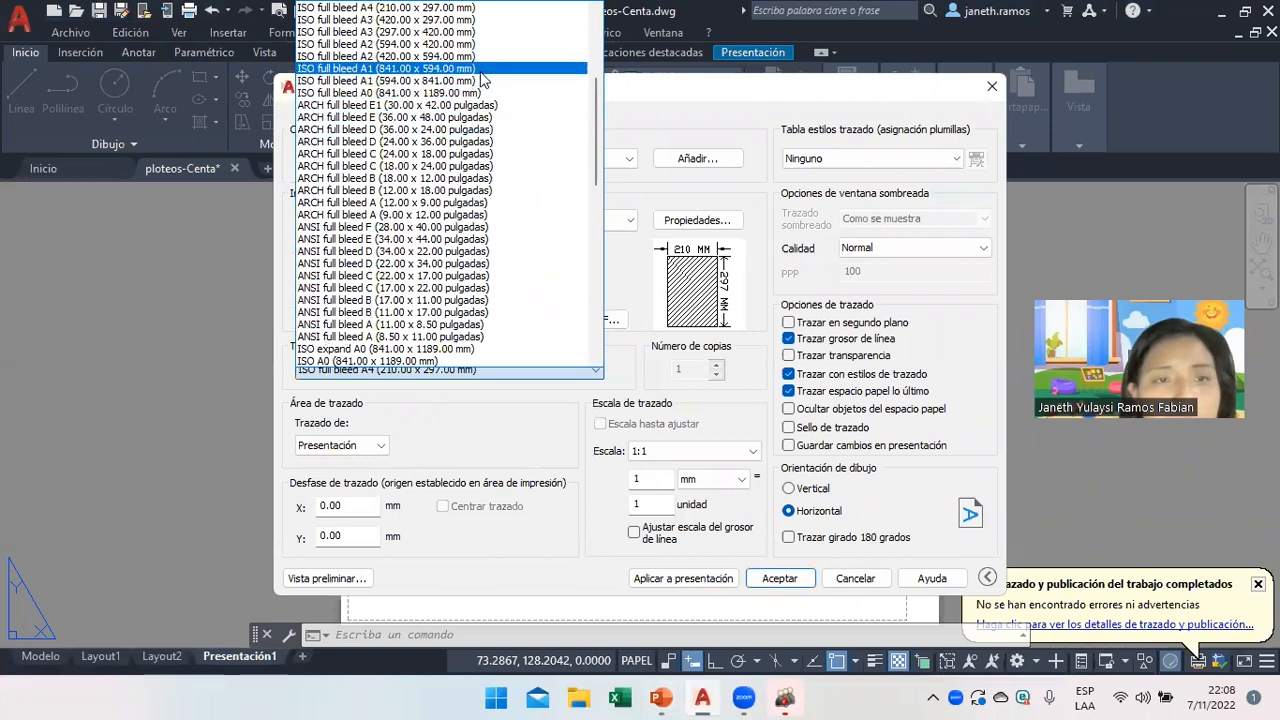
pyautogui.click(484, 69)
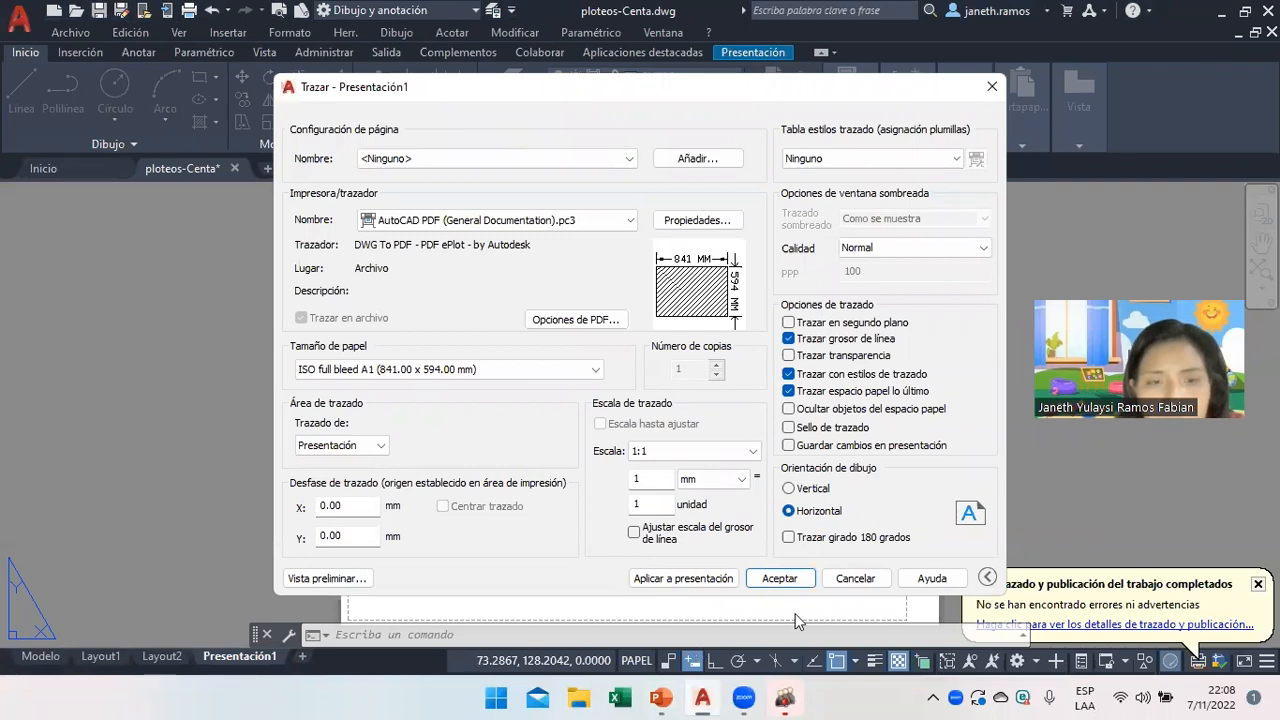
pyautogui.click(692, 584)
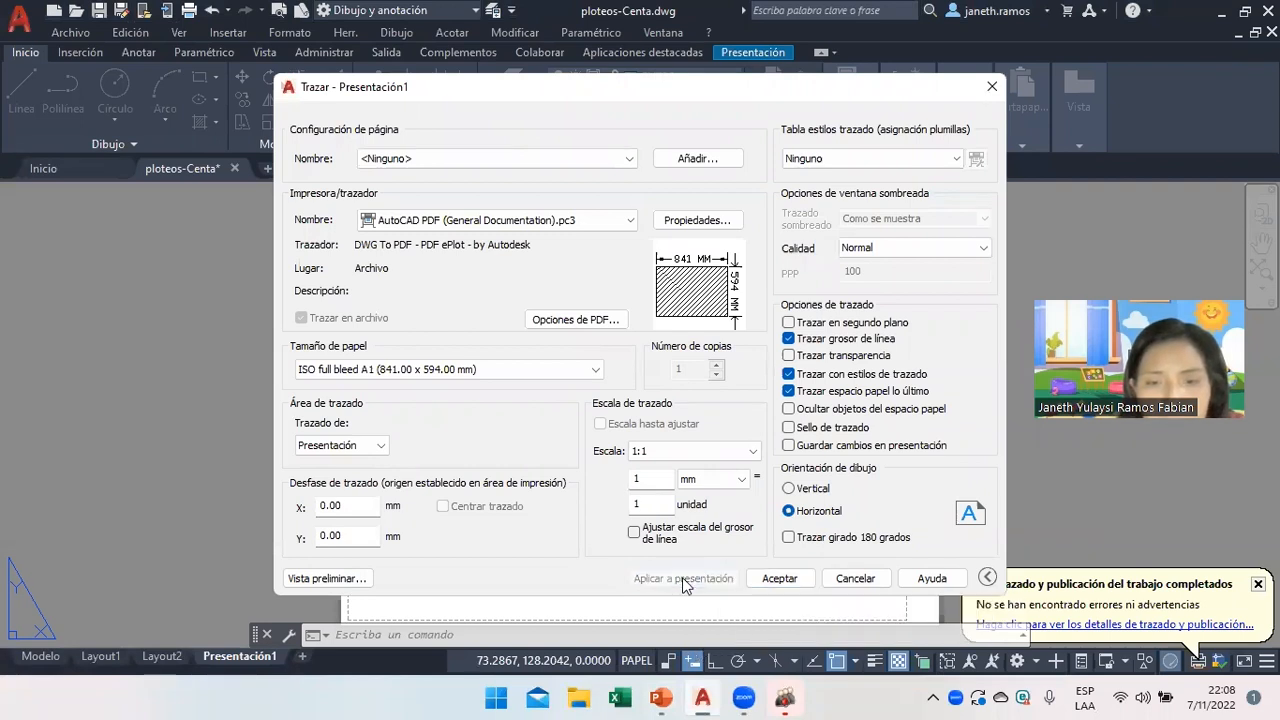
# Apply the A1 plot settings to the Presentación1 layout.
pyautogui.click(786, 582)
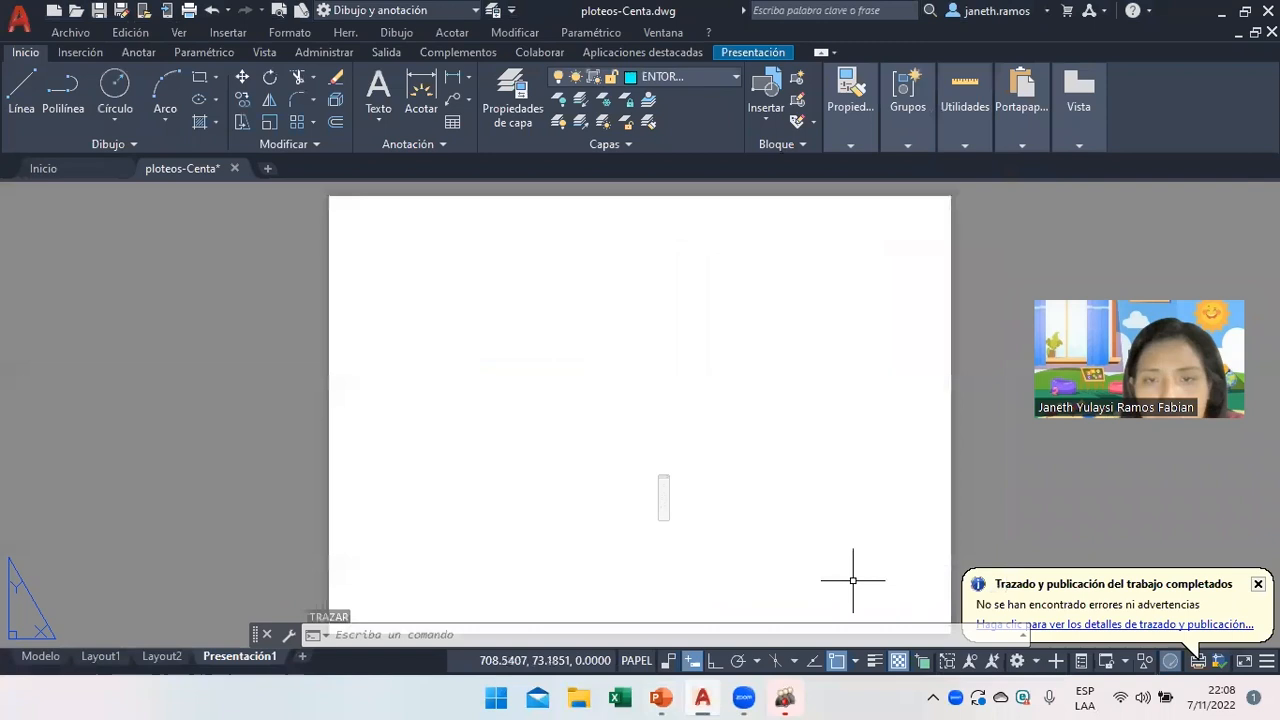
pyautogui.scroll(-4, 674, 528)
pyautogui.scroll(4, 700, 560)
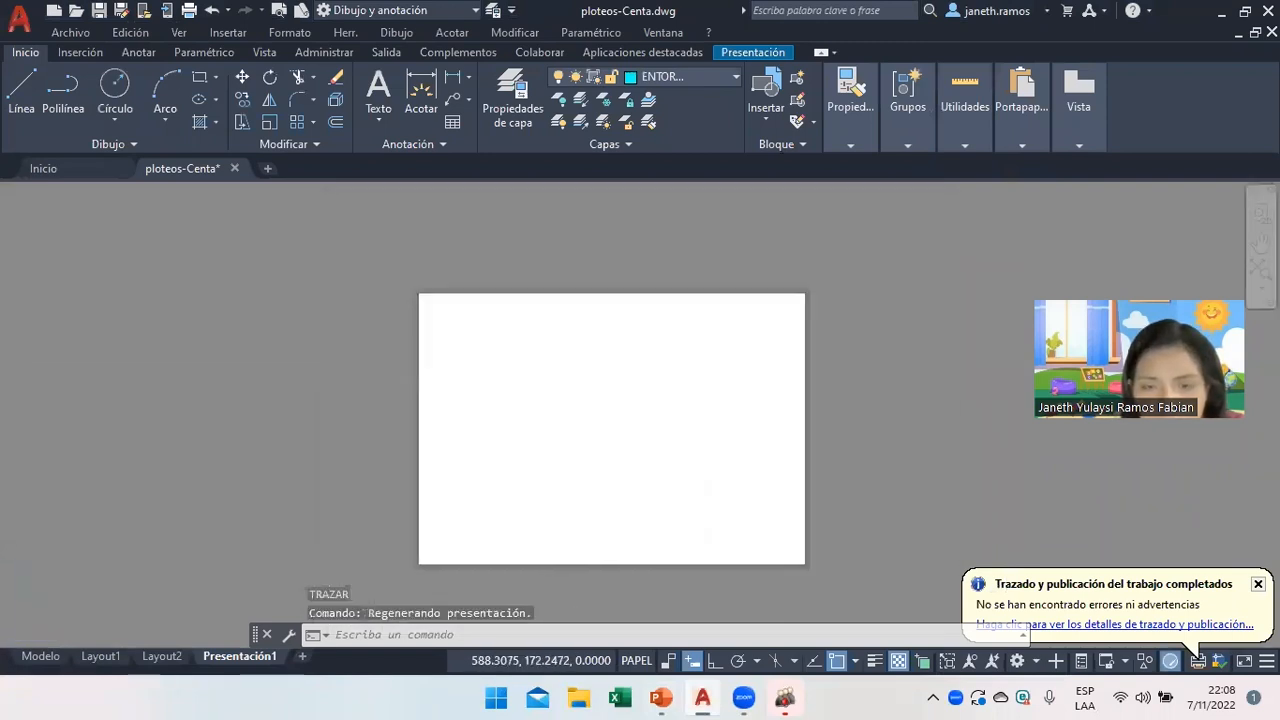
# Check the assignment in PowerPoint, then bring up the Ver > Ventanas viewport options in AutoCAD.
pyautogui.click(661, 697)
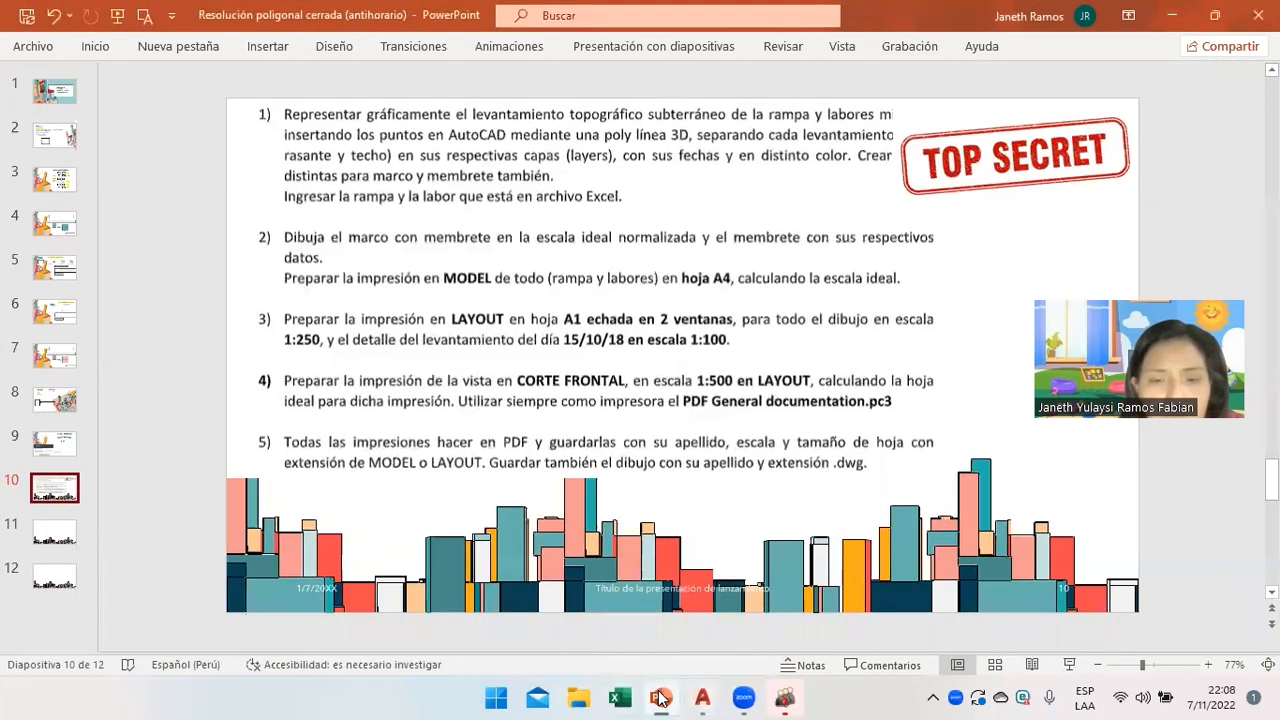
pyautogui.click(662, 697)
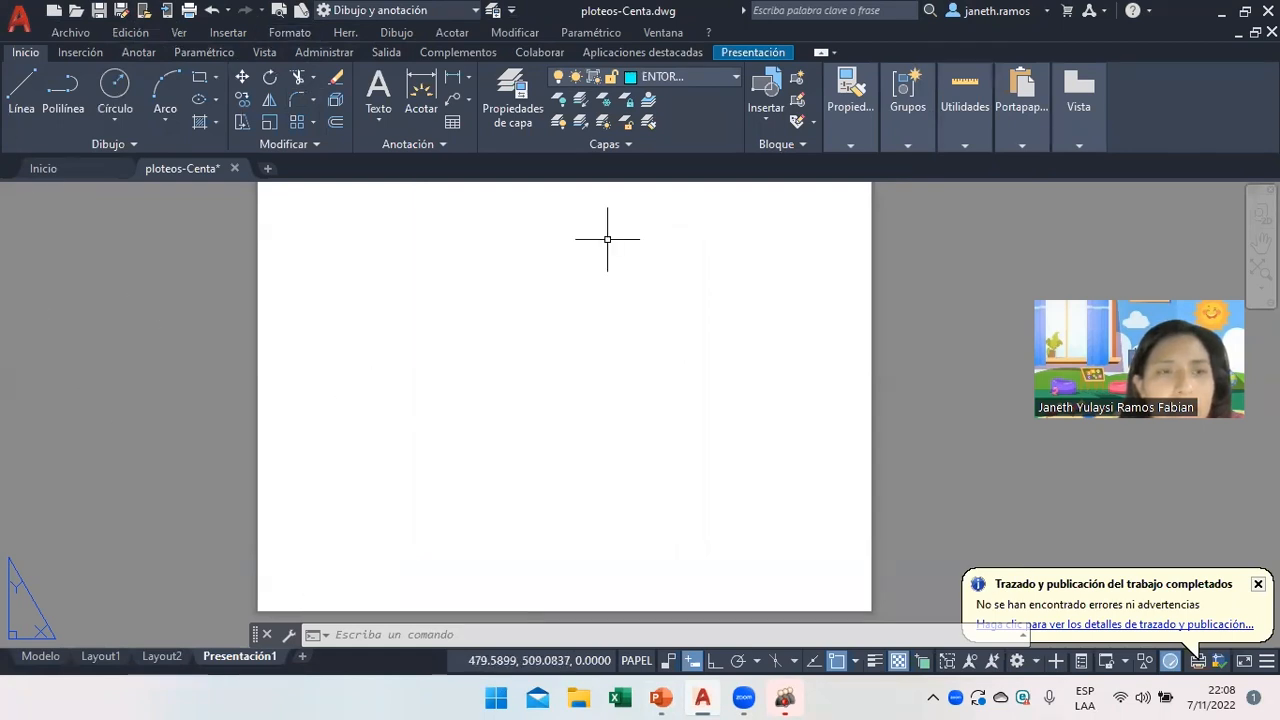
pyautogui.click(180, 35)
# Create two horizontally stacked viewports near the sheet's top-left with 2 Ventanas, Horizontal.
pyautogui.moveTo(360, 310)
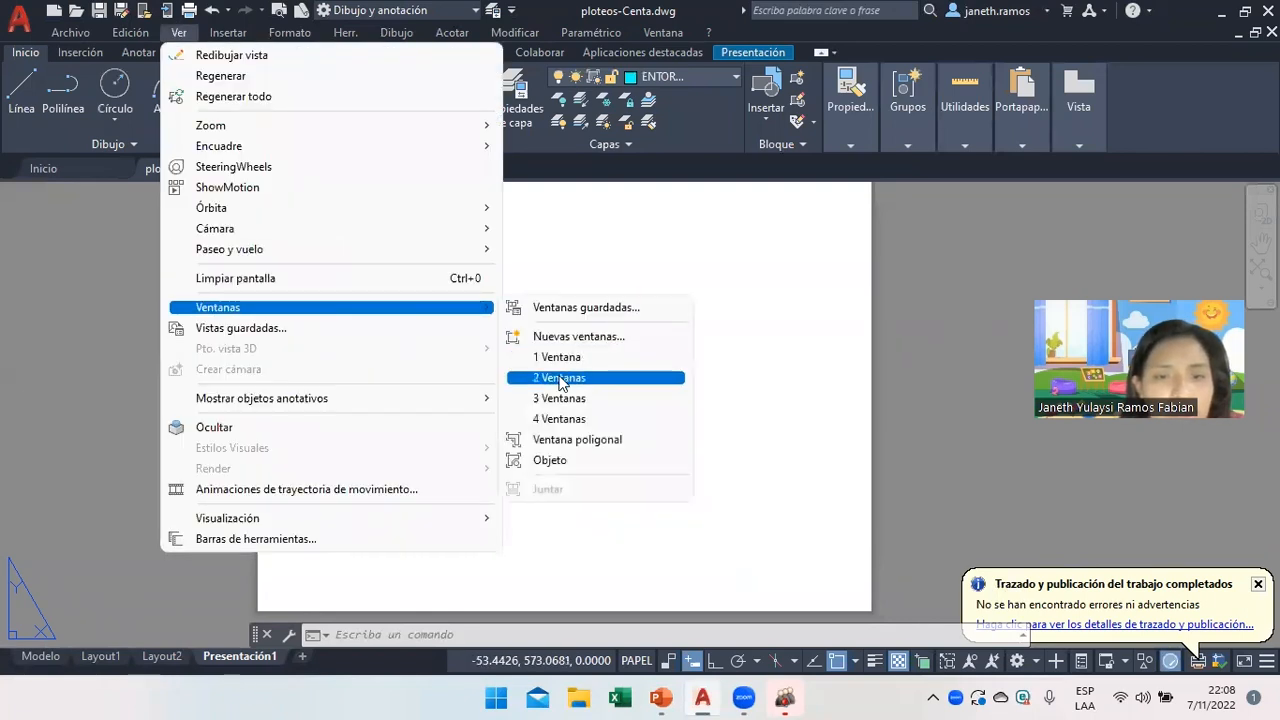
pyautogui.click(560, 380)
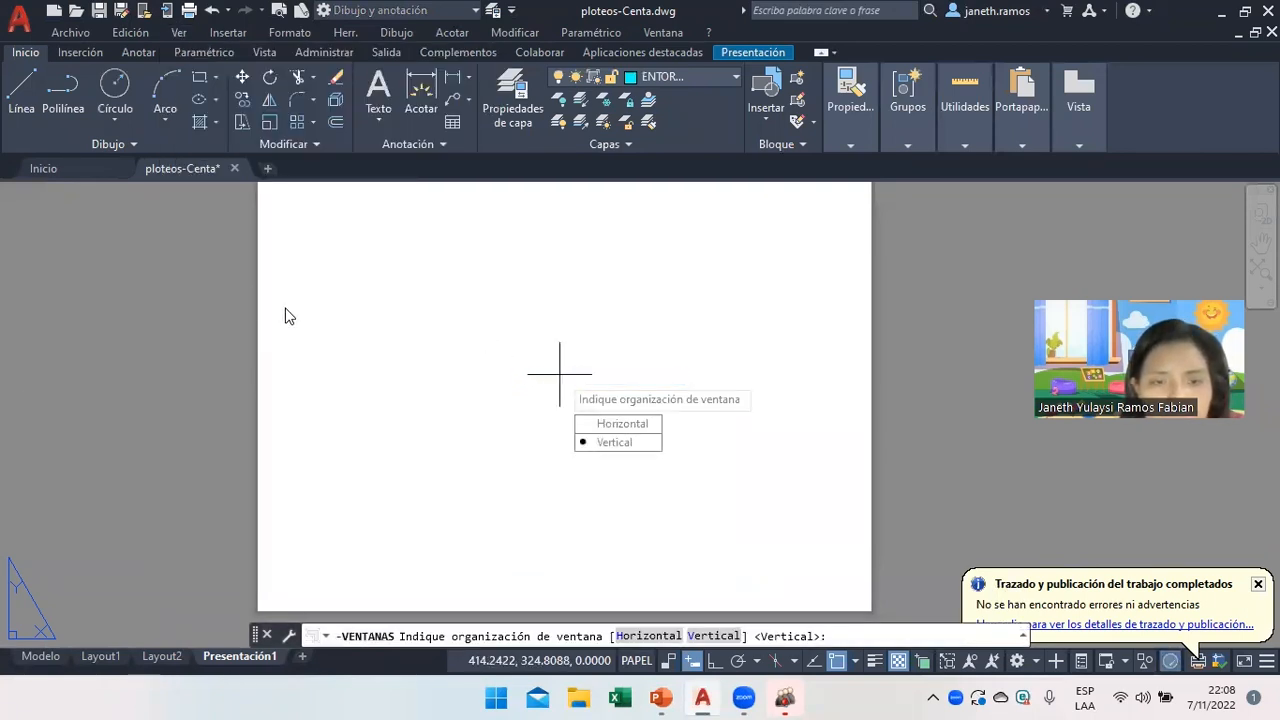
pyautogui.press('Down')
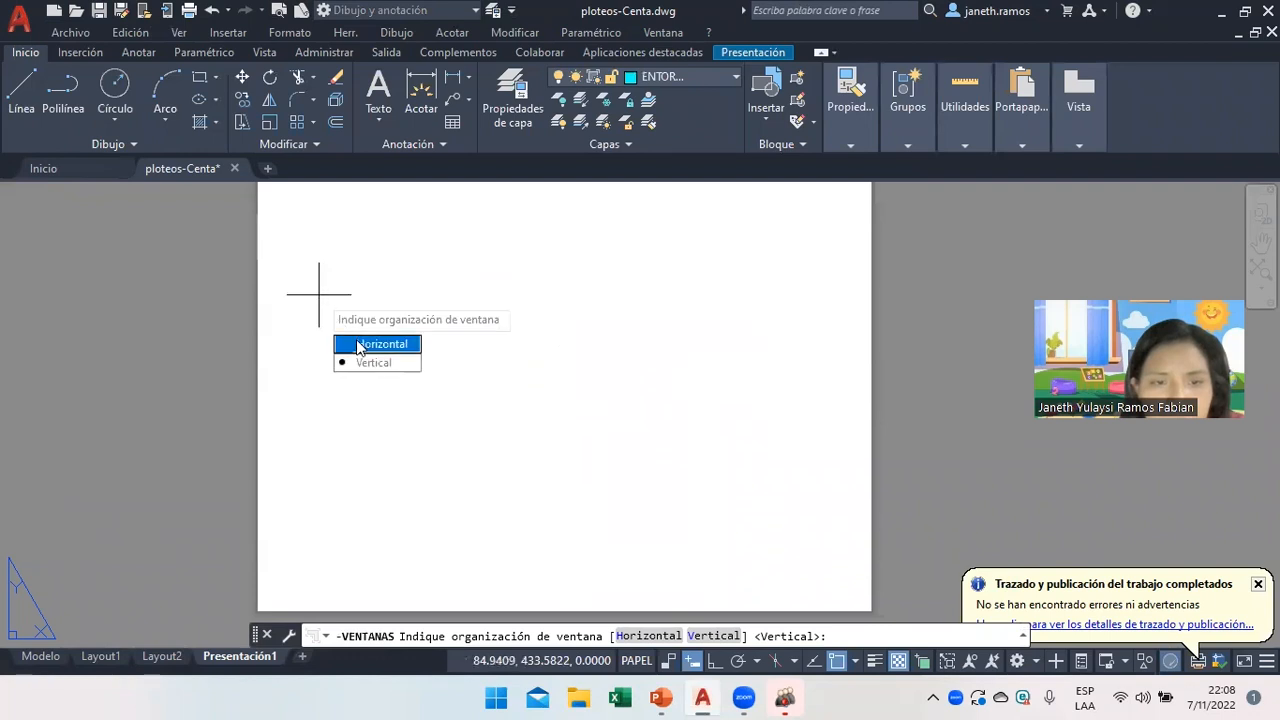
pyautogui.press('Return')
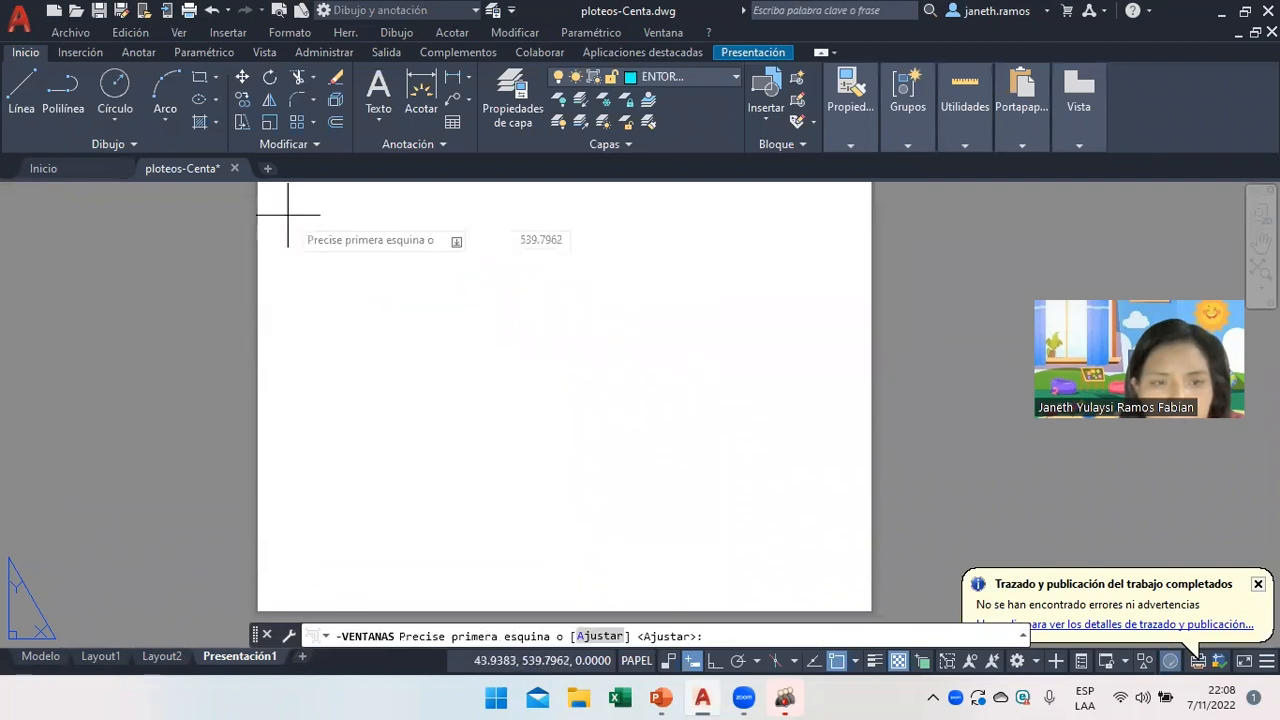
pyautogui.click(288, 214)
pyautogui.click(499, 406)
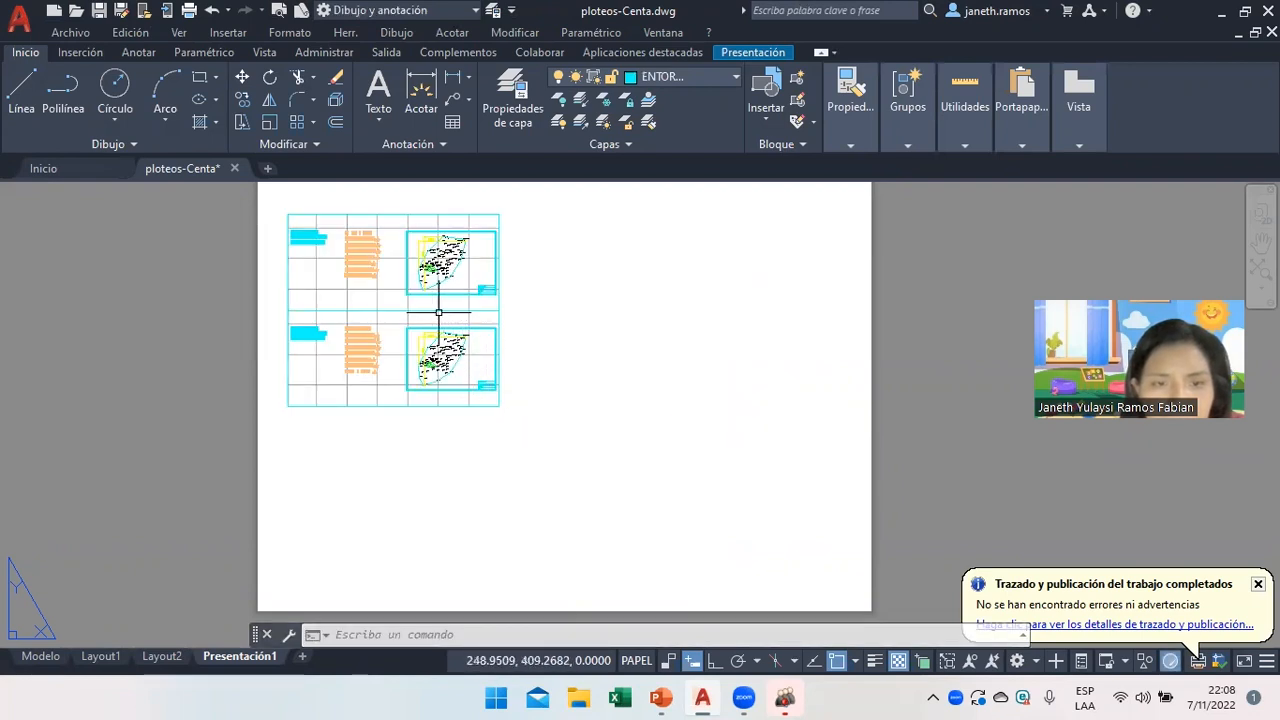
pyautogui.click(404, 243)
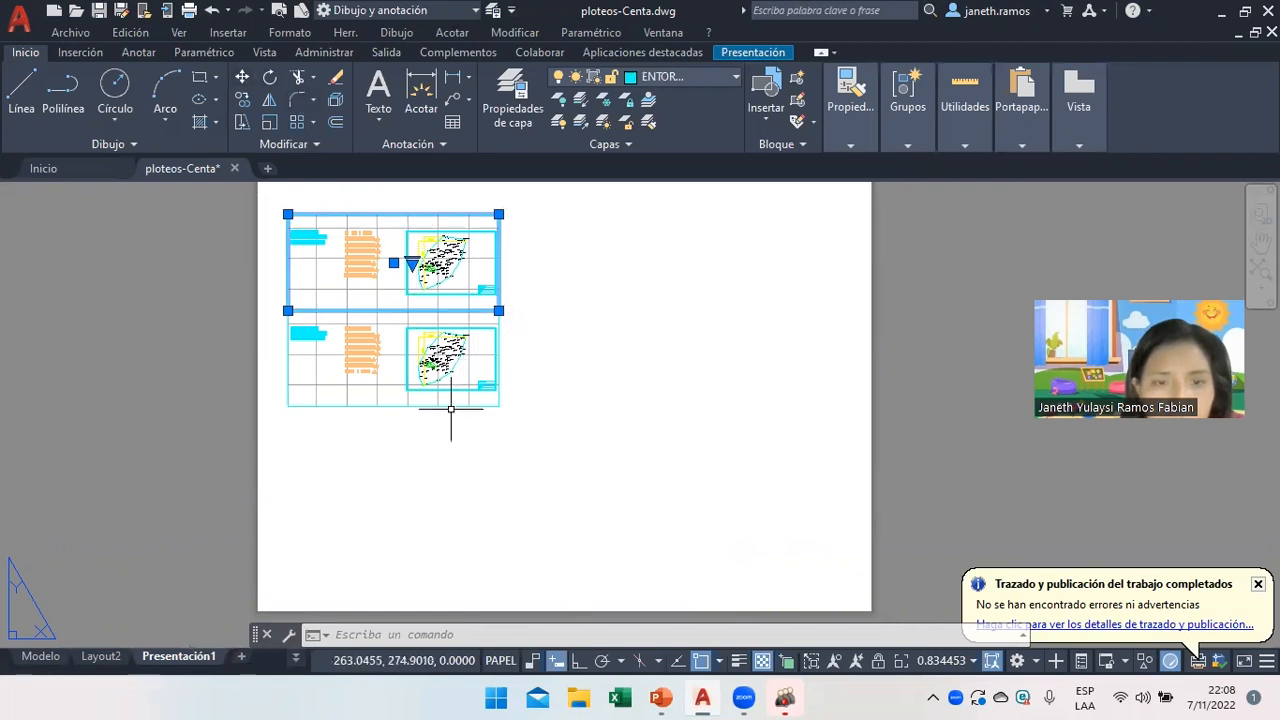
# Inspect the lower viewport maximized and glance at model space before returning to Presentación1.
pyautogui.rightClick(578, 480)
pyautogui.click(666, 532)
pyautogui.doubleClick(448, 407)
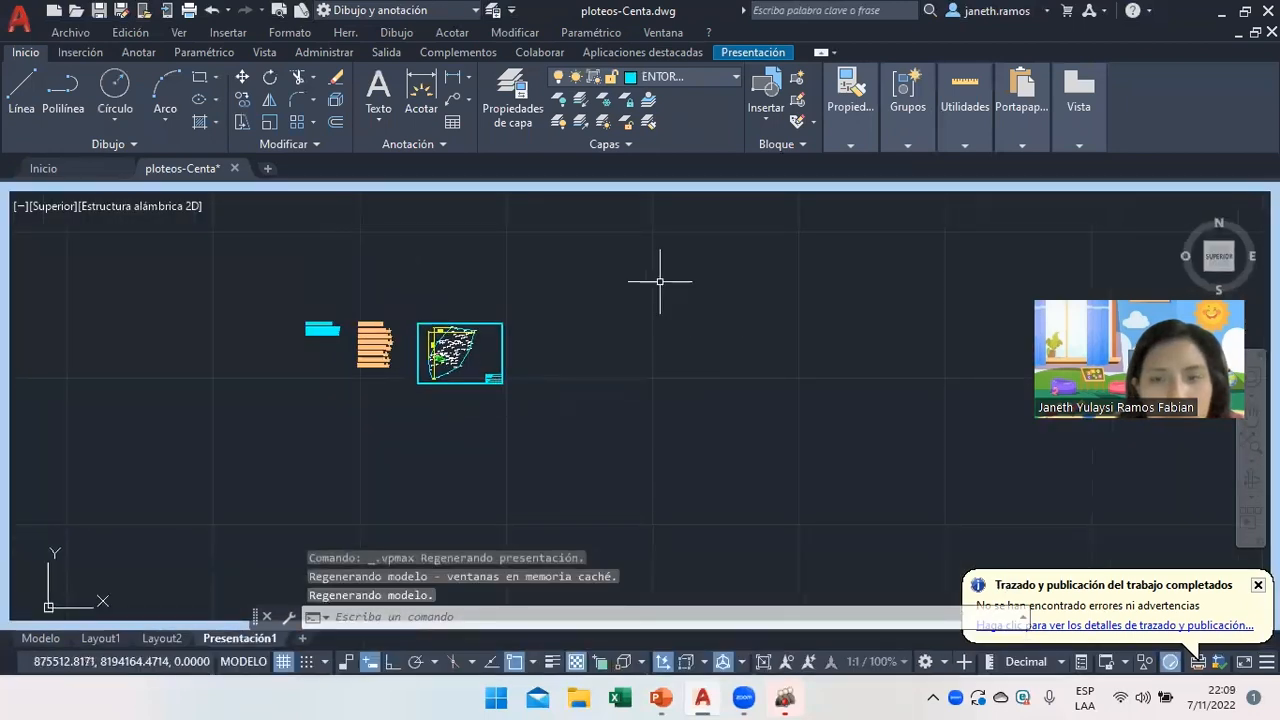
pyautogui.rightClick(612, 270)
pyautogui.click(575, 420)
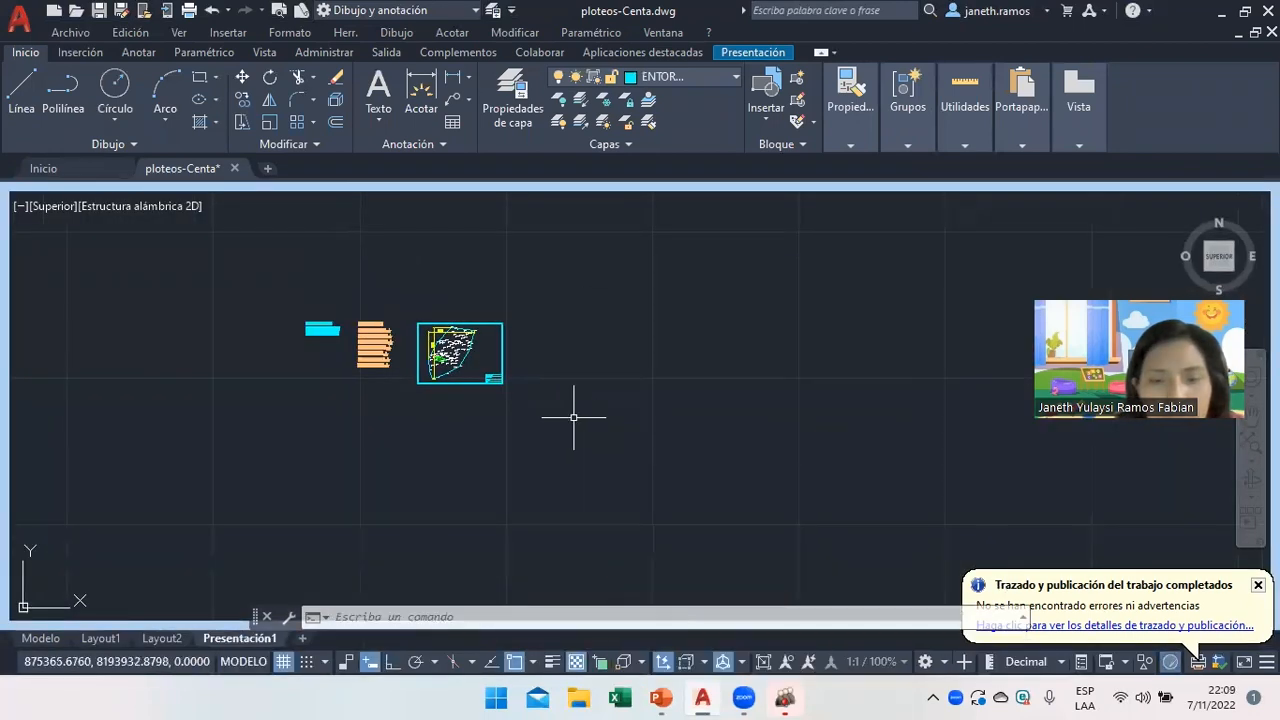
pyautogui.click(560, 514)
pyautogui.click(245, 622)
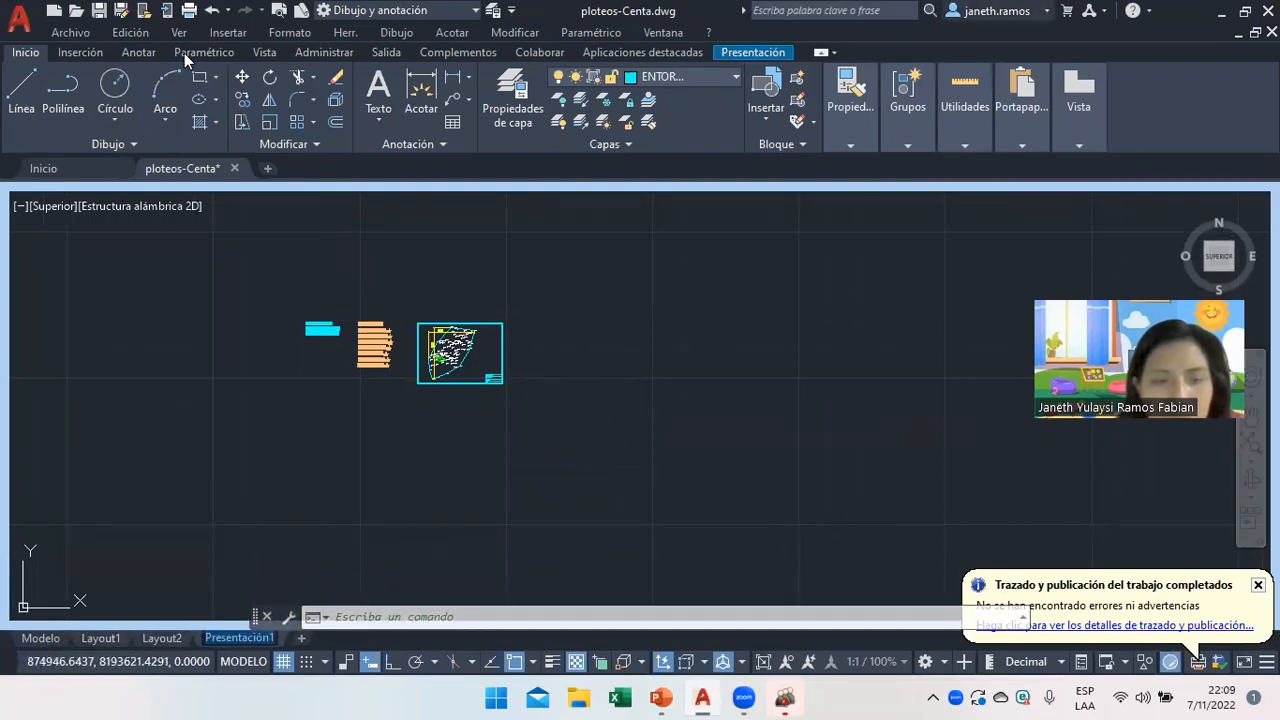
pyautogui.click(41, 638)
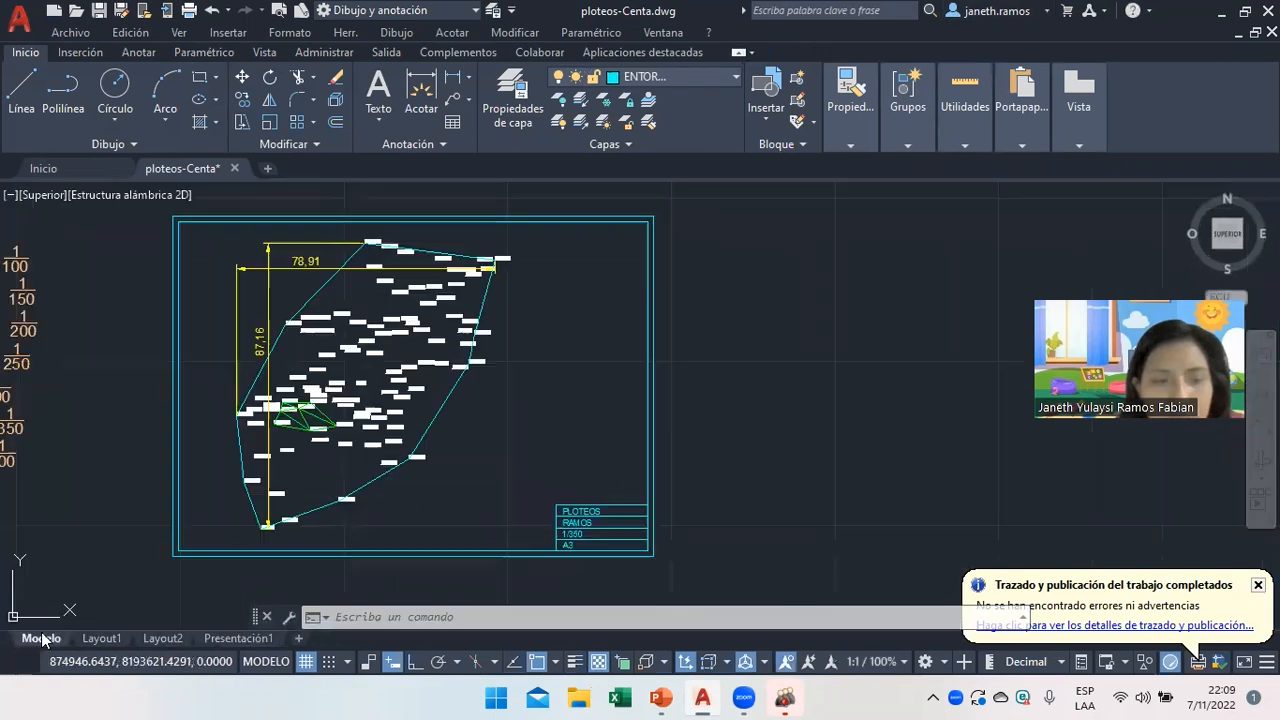
pyautogui.click(232, 639)
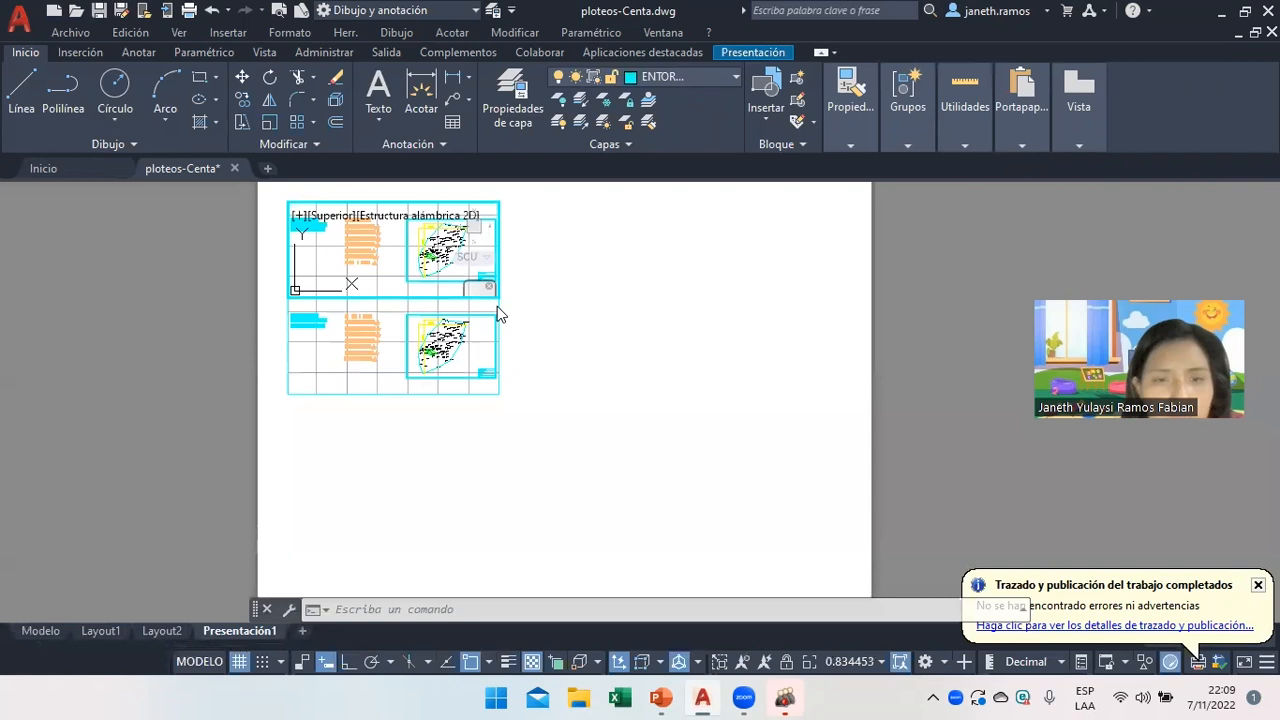
# Activate the lower and upper viewports in turn, then return to paper space.
pyautogui.click(493, 392)
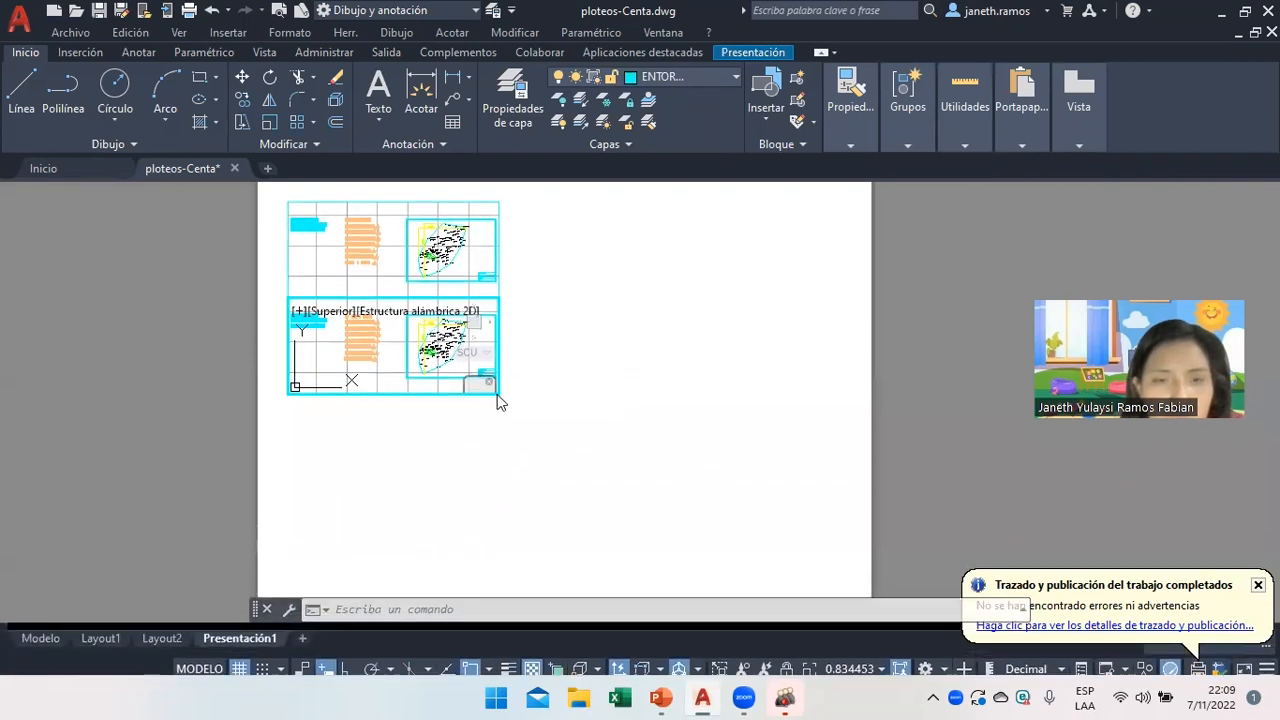
pyautogui.click(487, 228)
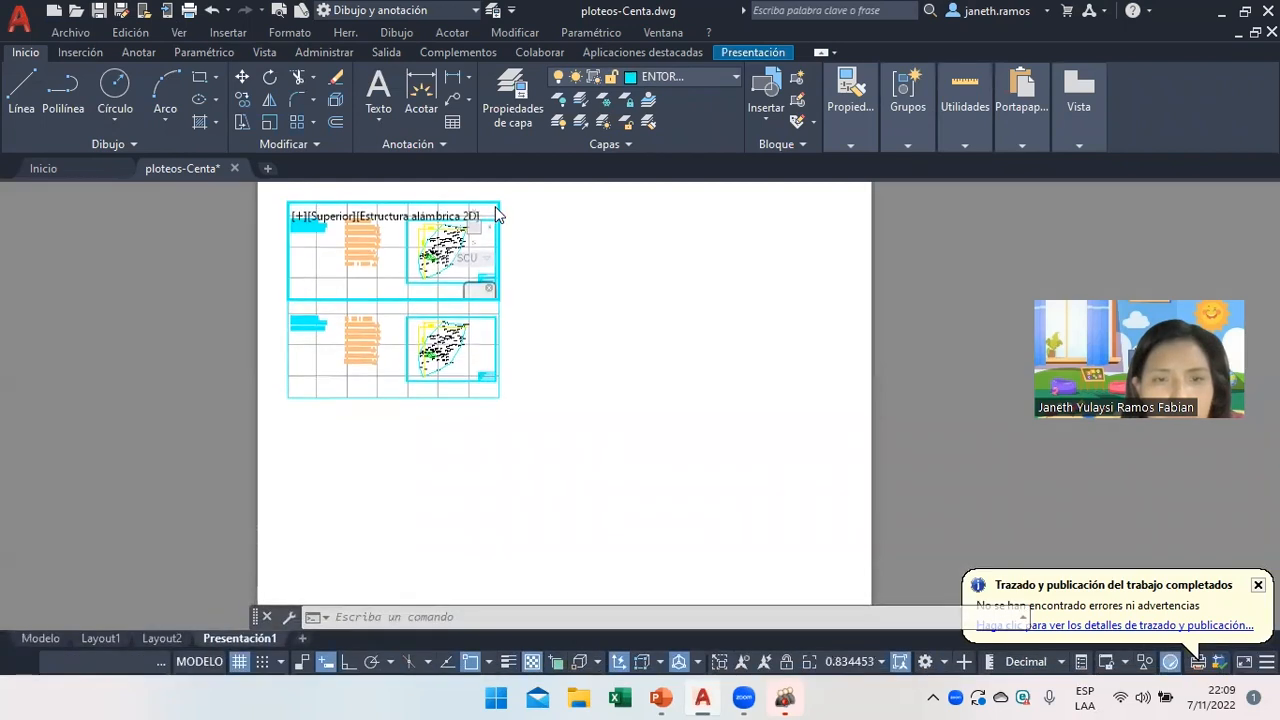
pyautogui.rightClick(494, 205)
pyautogui.click(493, 205)
pyautogui.press('Escape')
pyautogui.press('Escape')
pyautogui.doubleClick(643, 397)
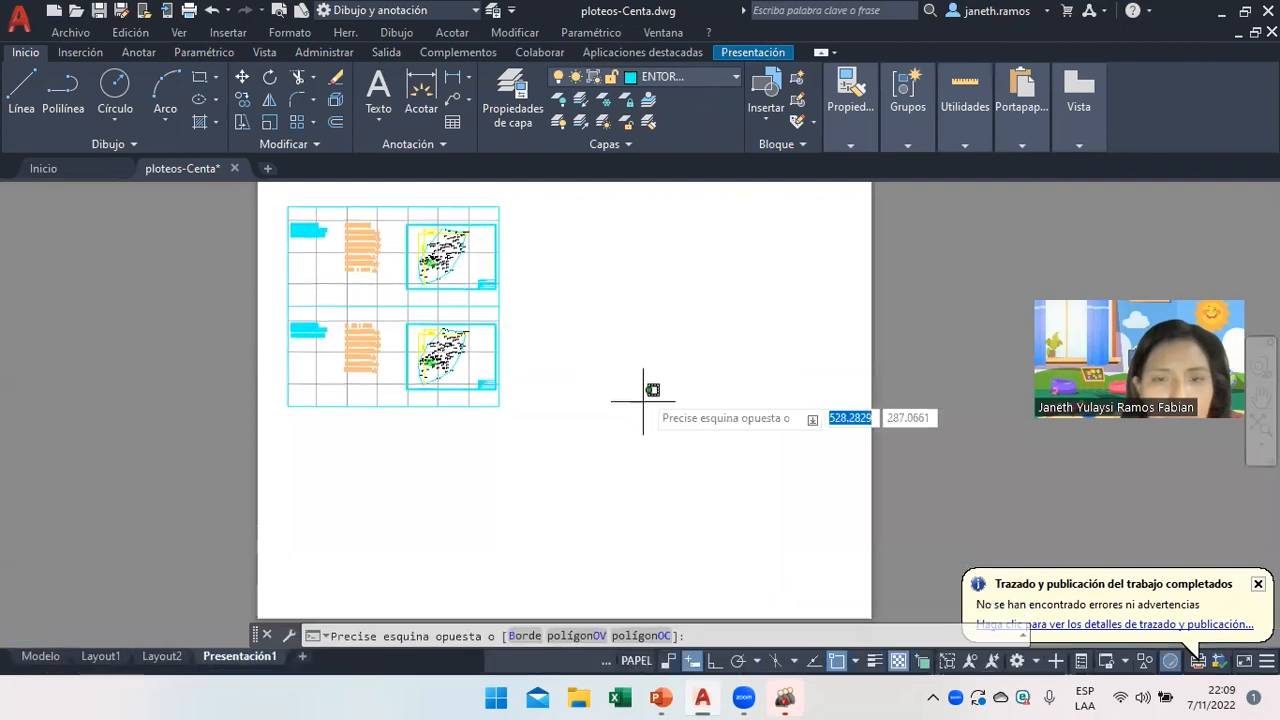
# Delete the lower viewport and stretch the upper viewport's corner down-right to enlarge it.
pyautogui.click(500, 401)
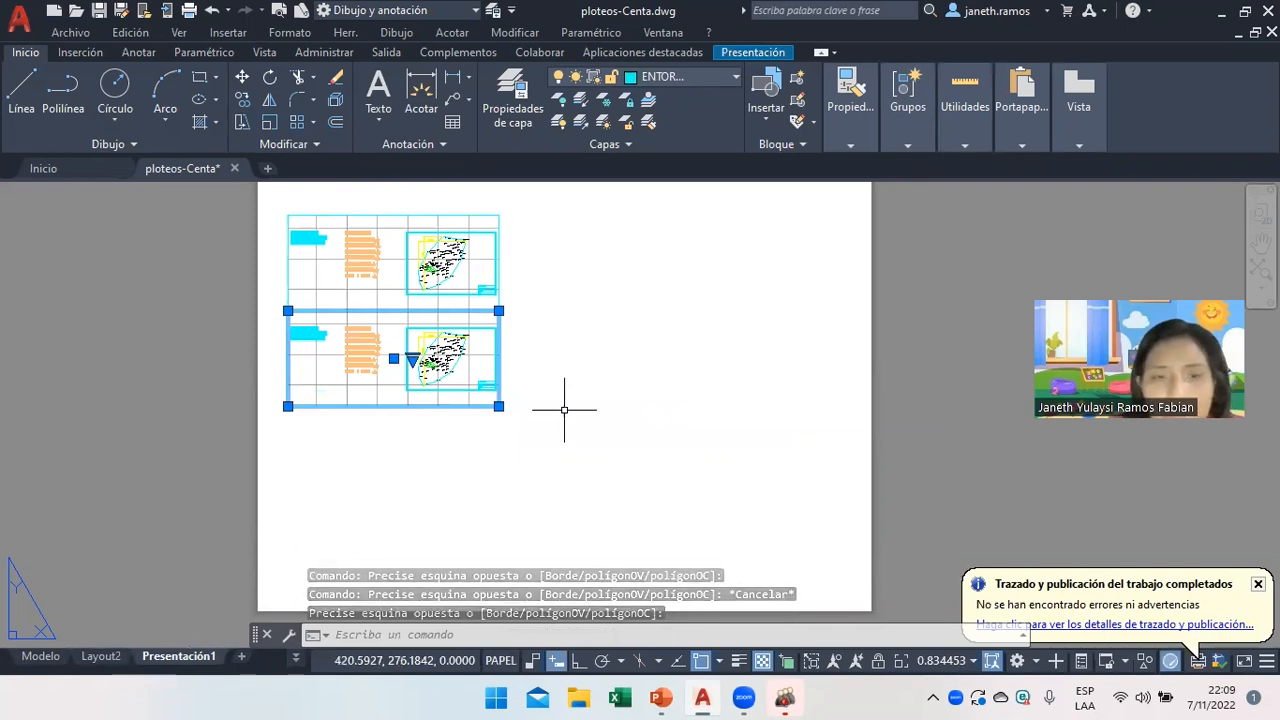
pyautogui.press('Delete')
pyautogui.click(500, 312)
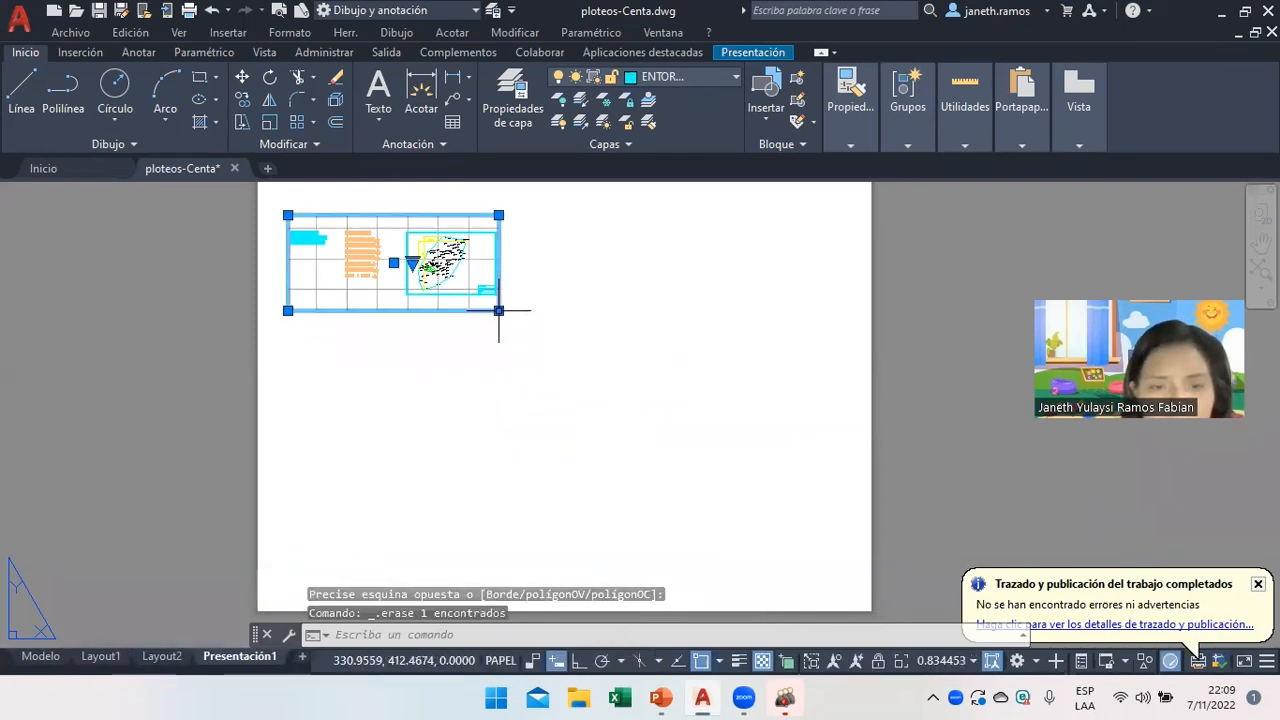
pyautogui.click(499, 311)
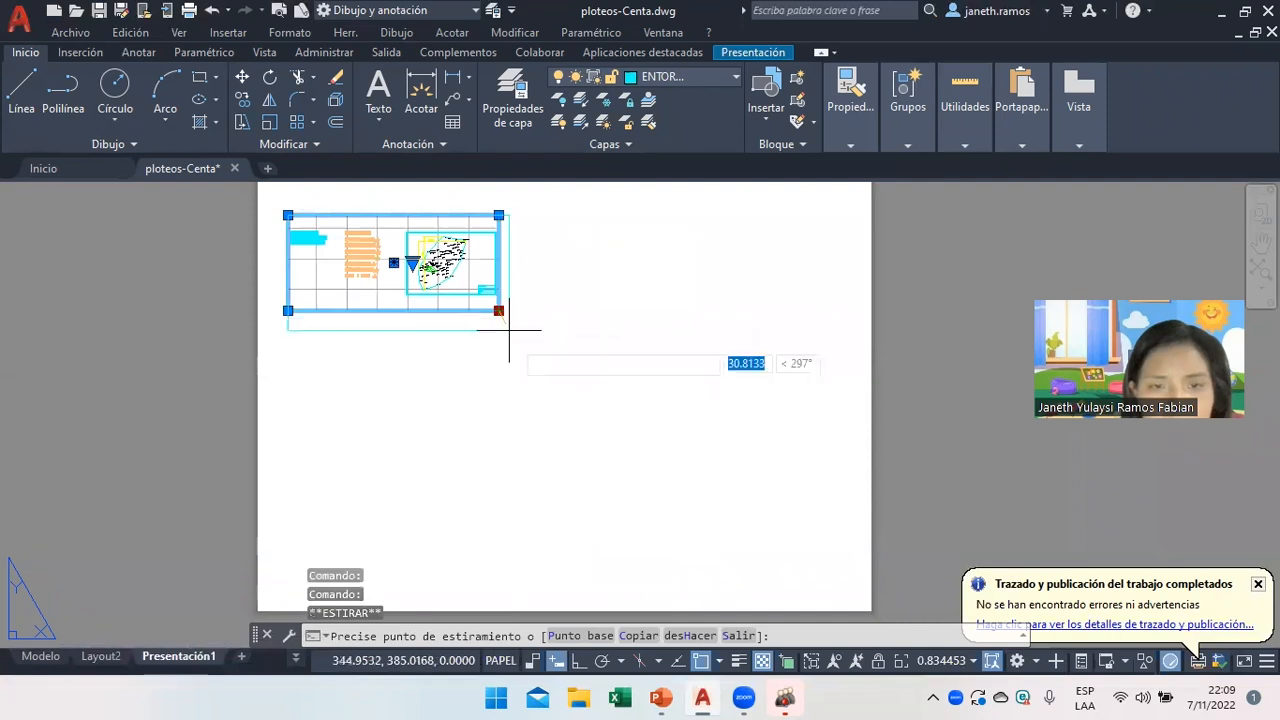
pyautogui.click(574, 488)
# Check the enlarged viewport's contents, then return to paper space and clear the selection.
pyautogui.doubleClick(574, 488)
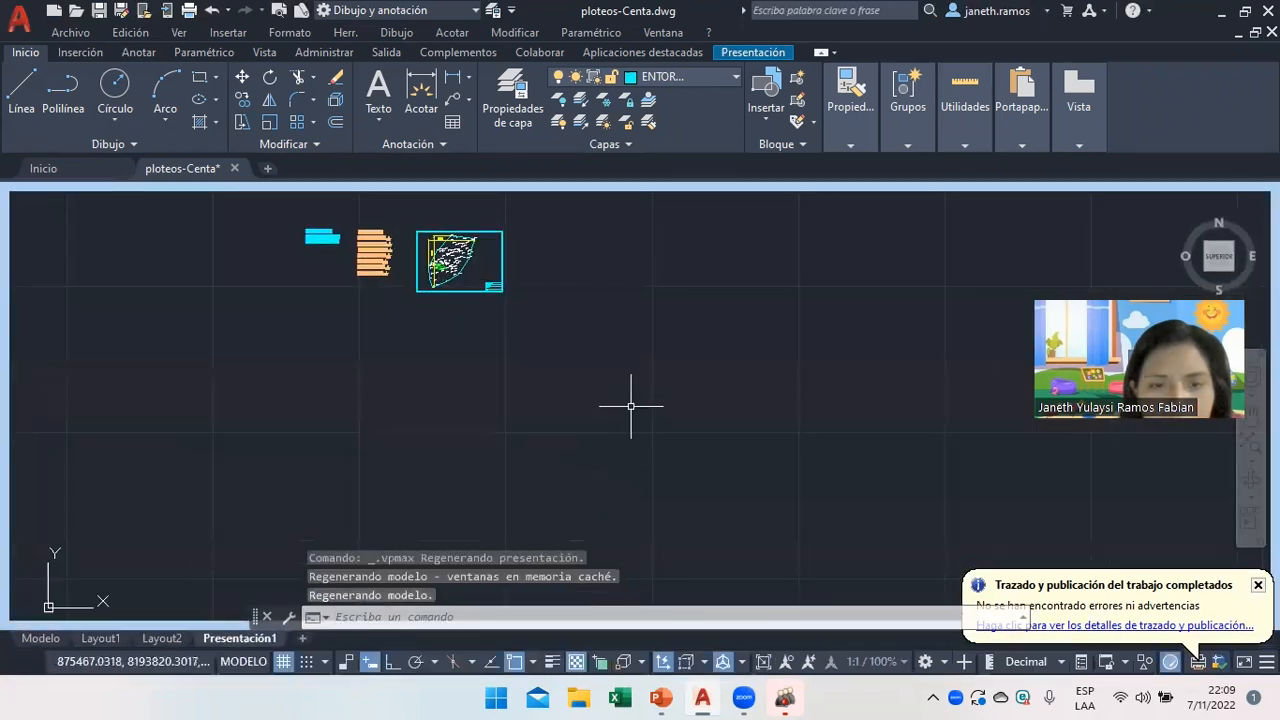
pyautogui.click(42, 638)
pyautogui.click(253, 636)
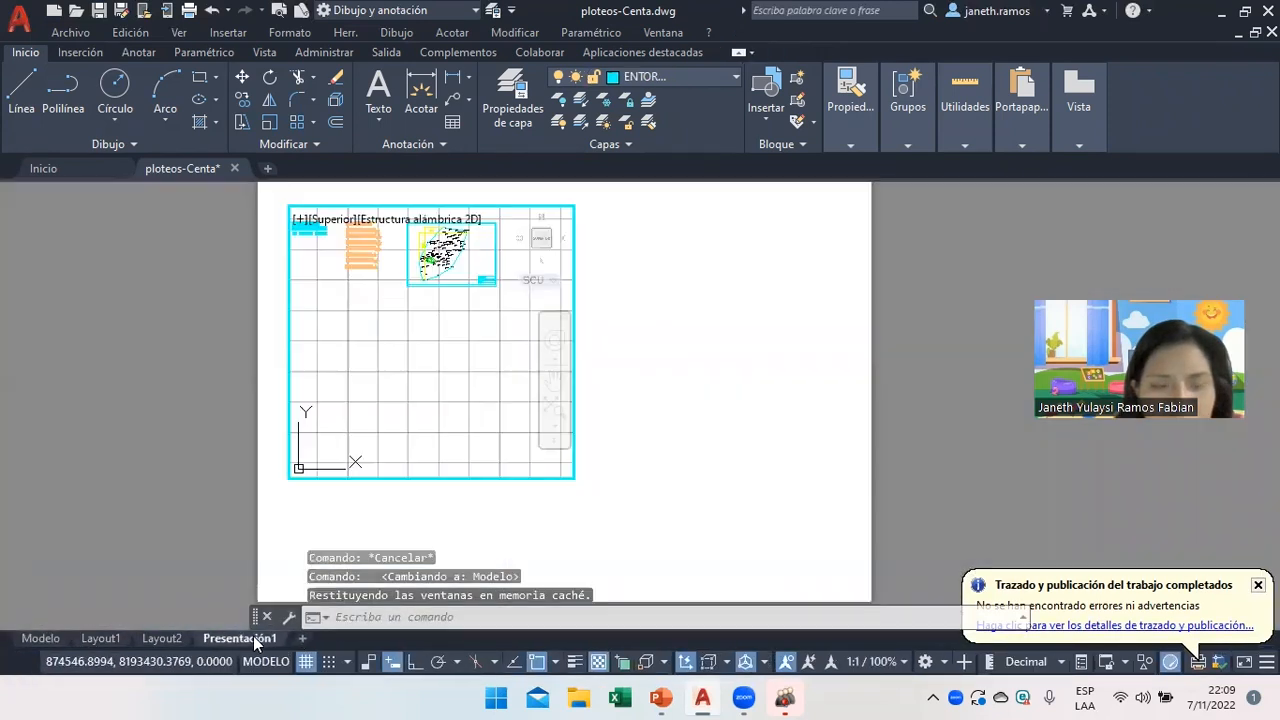
pyautogui.doubleClick(657, 316)
pyautogui.click(657, 316)
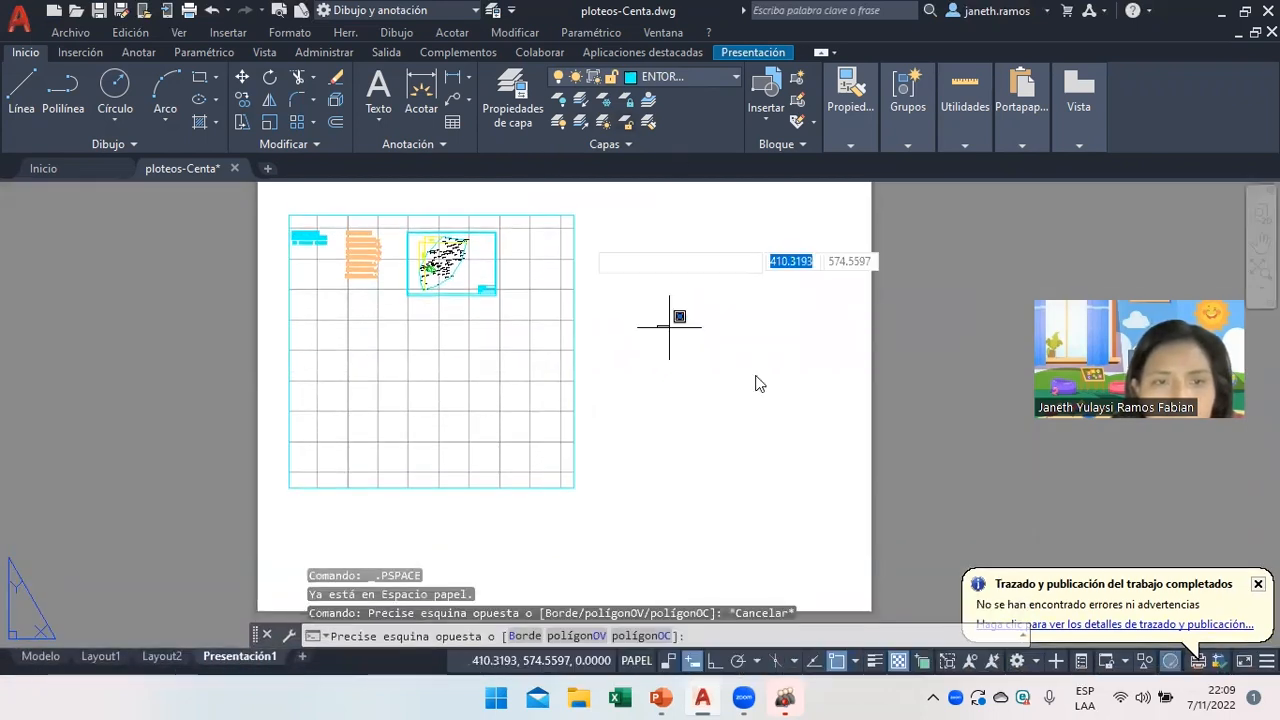
pyautogui.click(771, 380)
pyautogui.click(178, 33)
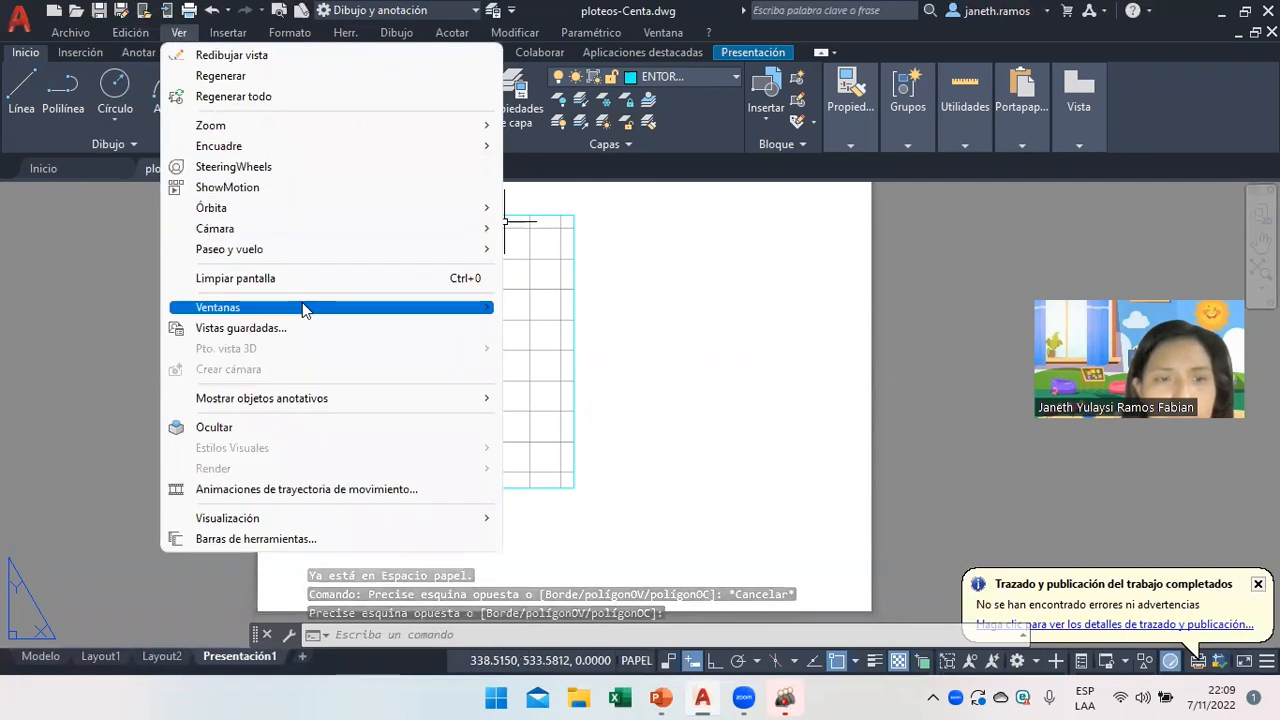
# Draw a single new viewport on the right of the sheet with 1 Ventana.
pyautogui.moveTo(470, 307)
pyautogui.click(557, 358)
pyautogui.click(606, 317)
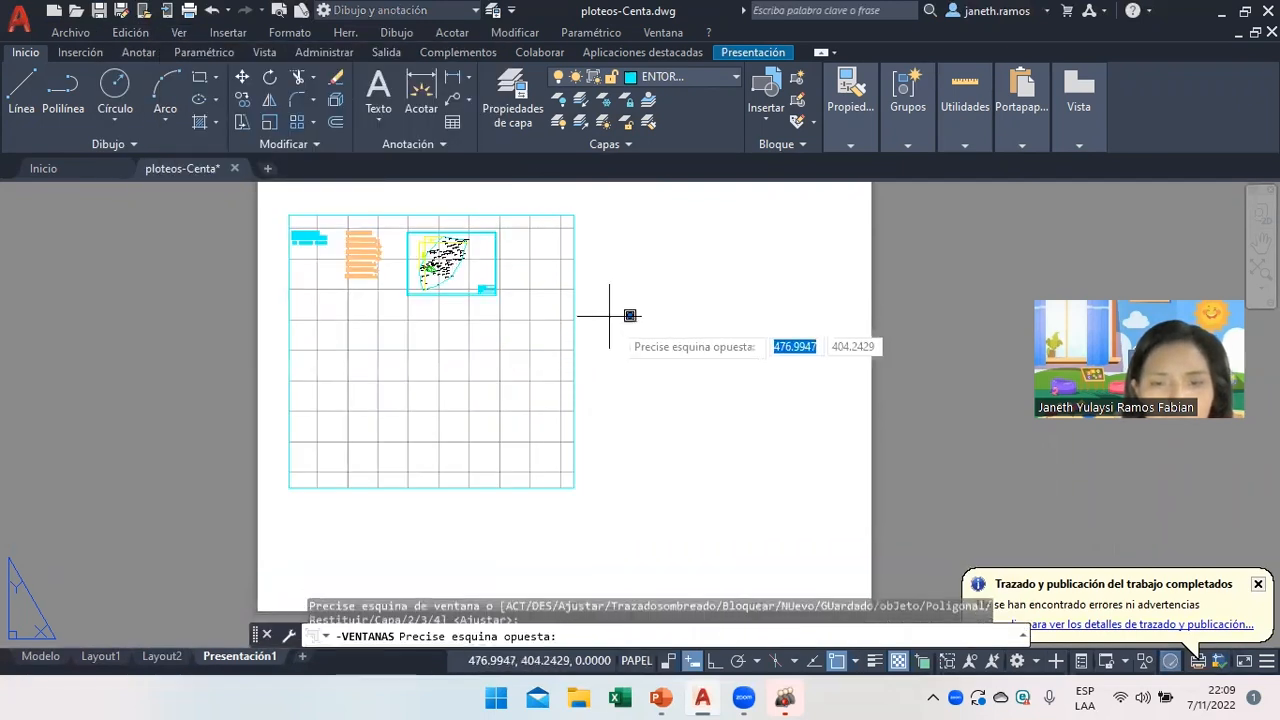
pyautogui.click(821, 540)
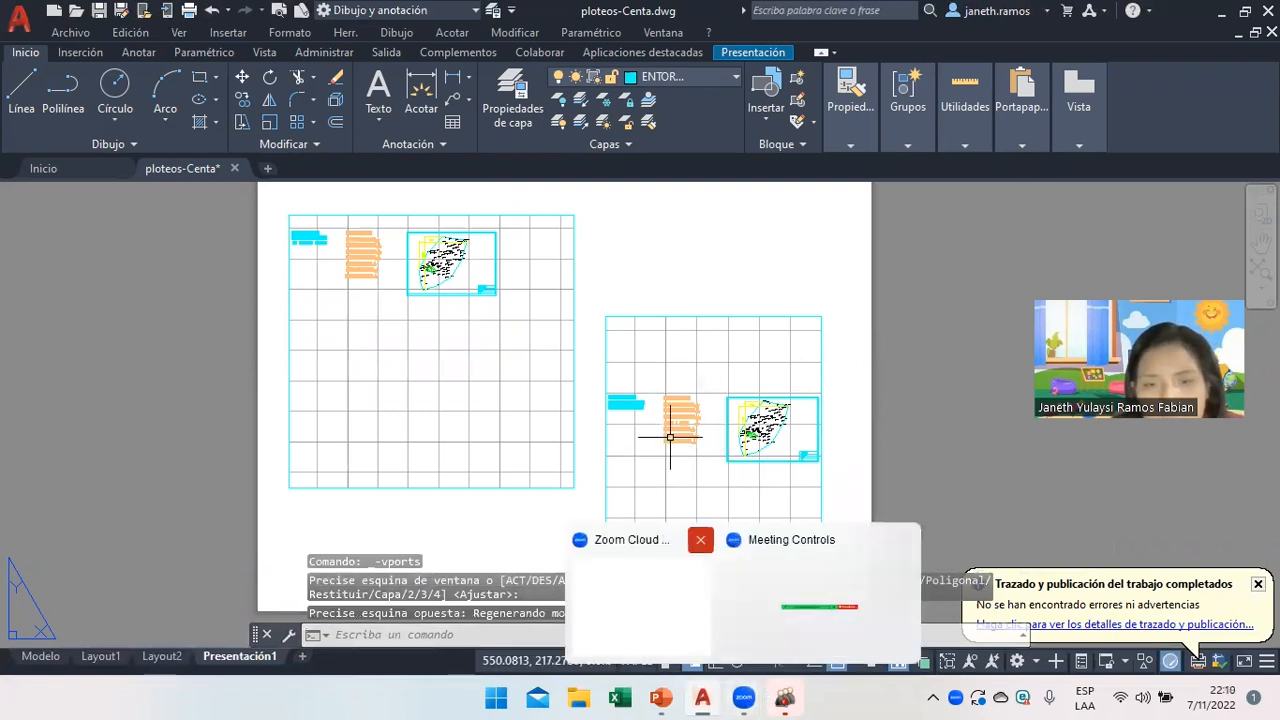
# Select and activate the large left viewport for editing.
pyautogui.click(460, 338)
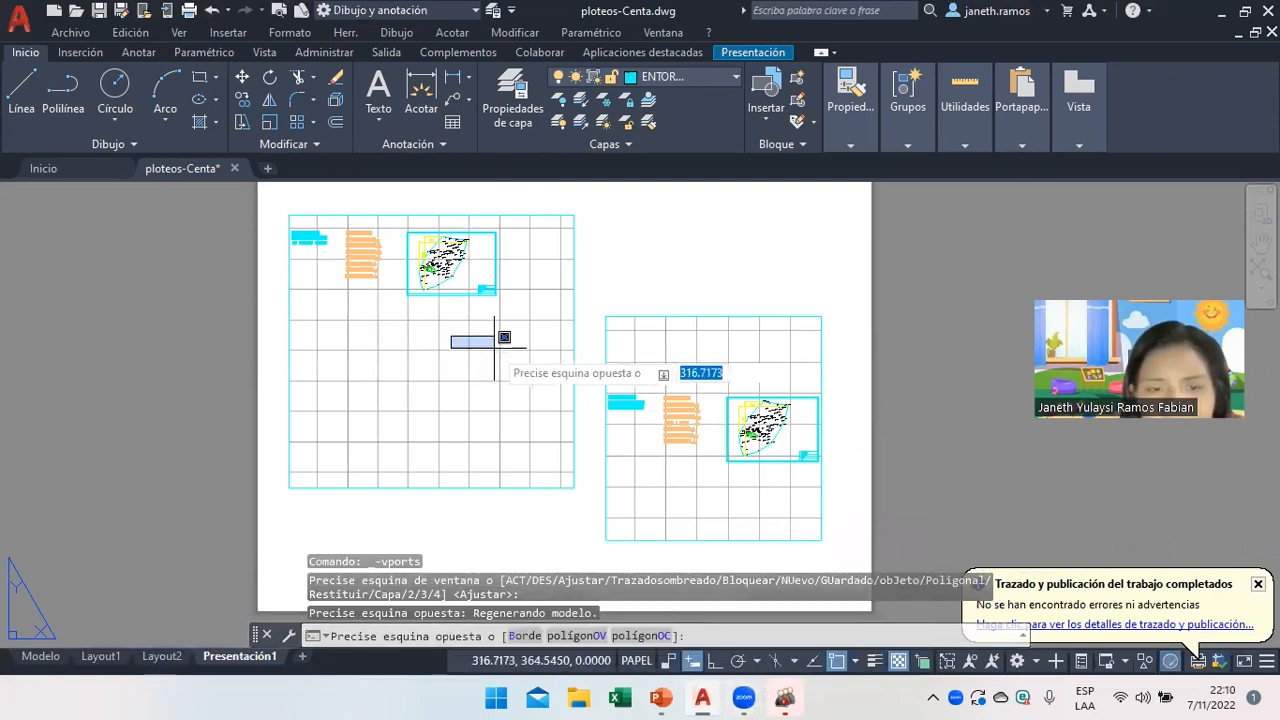
pyautogui.click(497, 214)
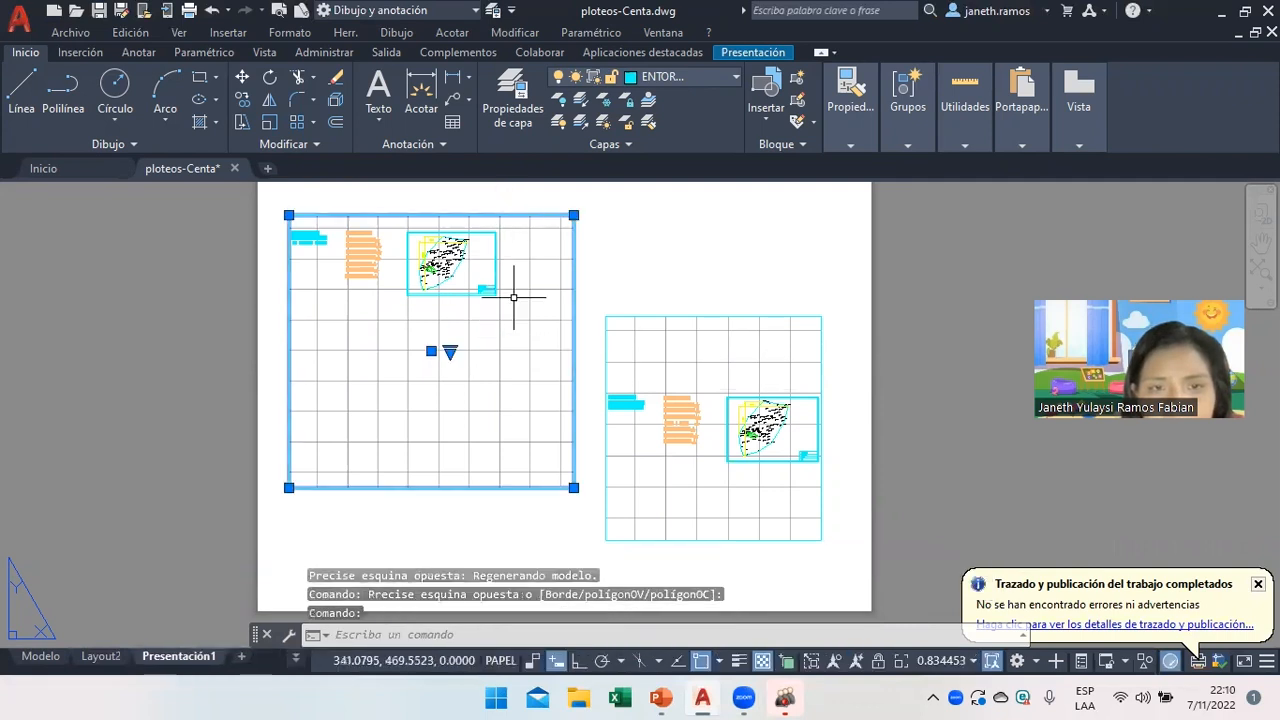
pyautogui.doubleClick(511, 325)
pyautogui.click(510, 325)
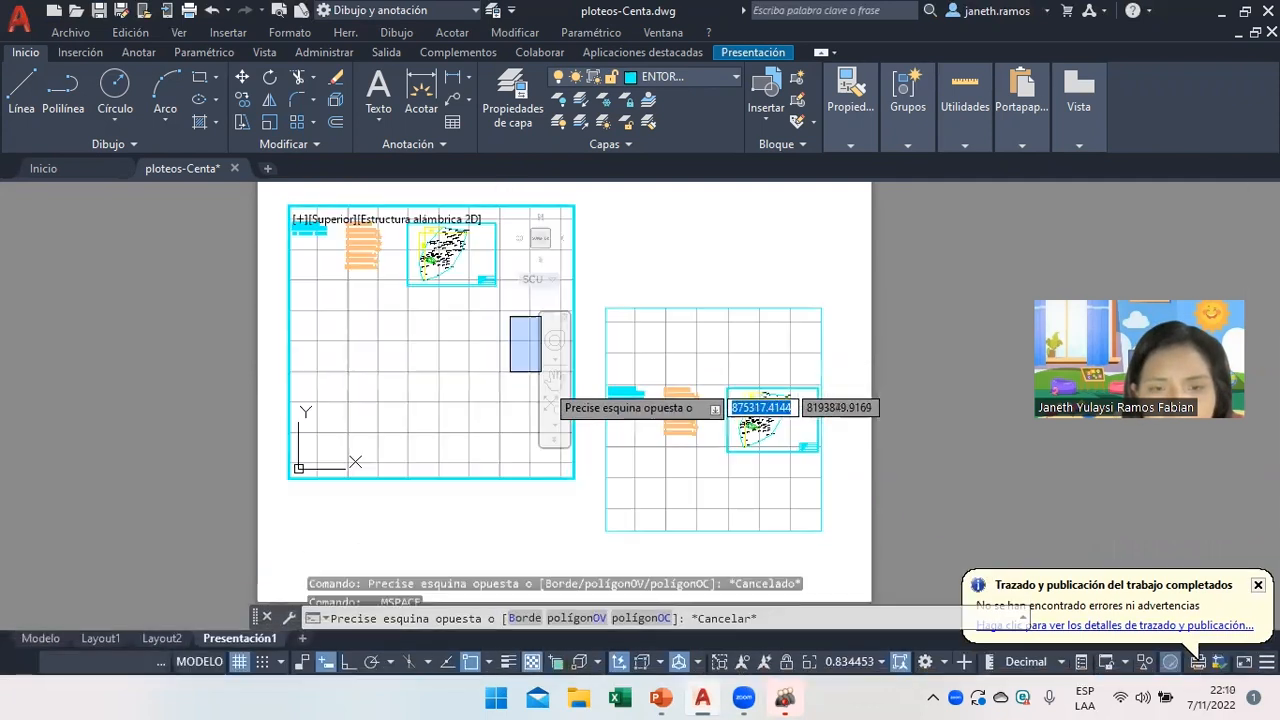
# Pan and zoom the left viewport onto the whole survey, then return to paper space and show PowerPoint.
pyautogui.press('Escape')
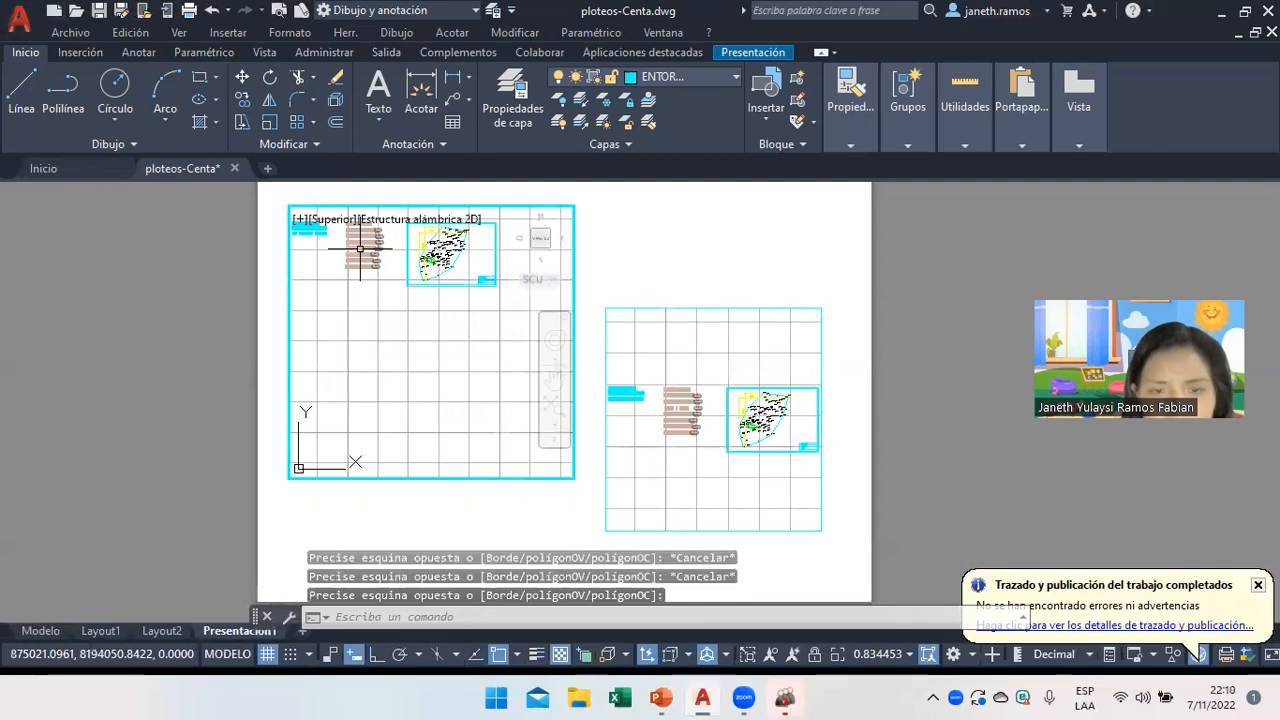
pyautogui.click(545, 378)
pyautogui.moveTo(441, 413)
pyautogui.mouseDown()
pyautogui.moveTo(423, 351)
pyautogui.moveTo(422, 396)
pyautogui.moveTo(447, 353)
pyautogui.mouseUp()
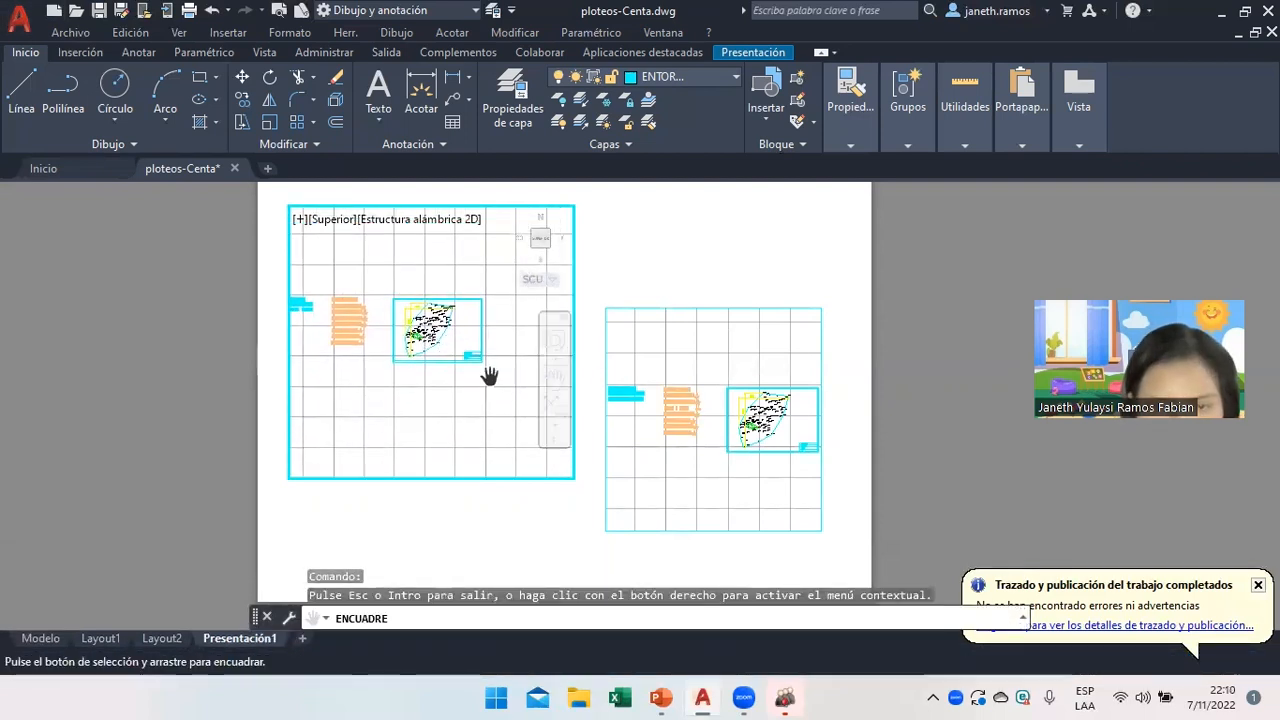
pyautogui.scroll(3, 440, 330)
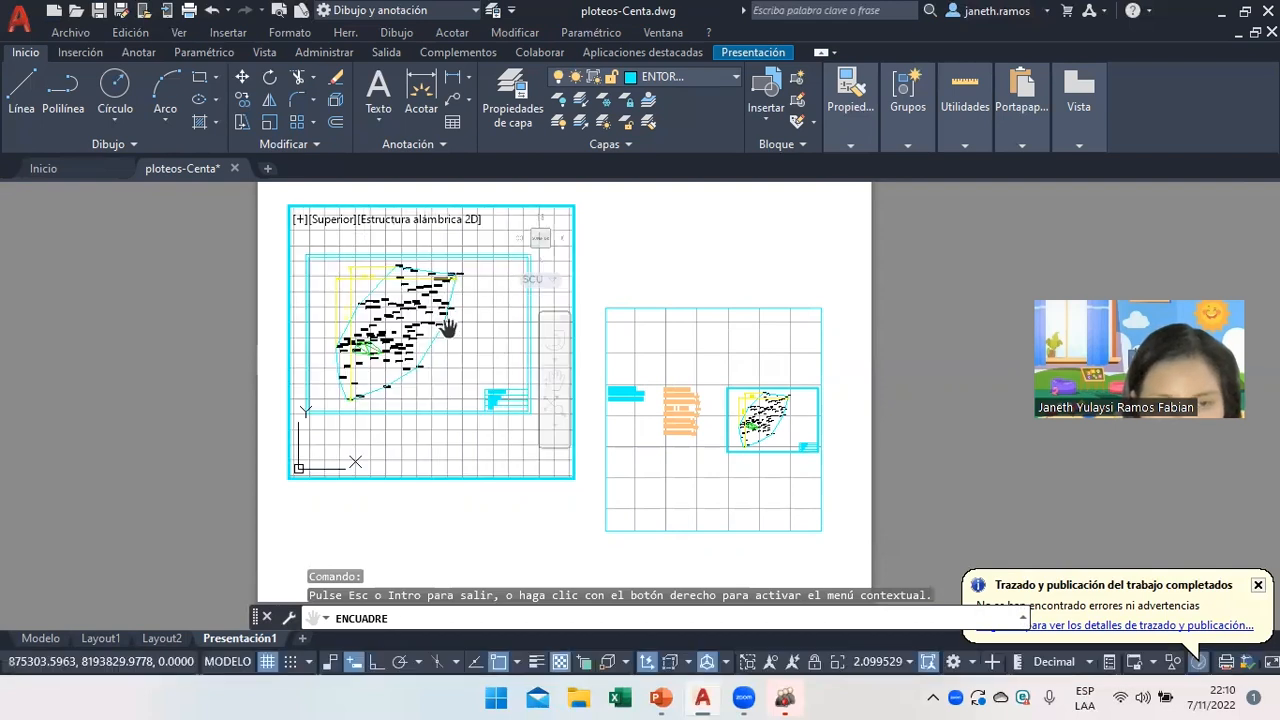
pyautogui.scroll(2, 365, 297)
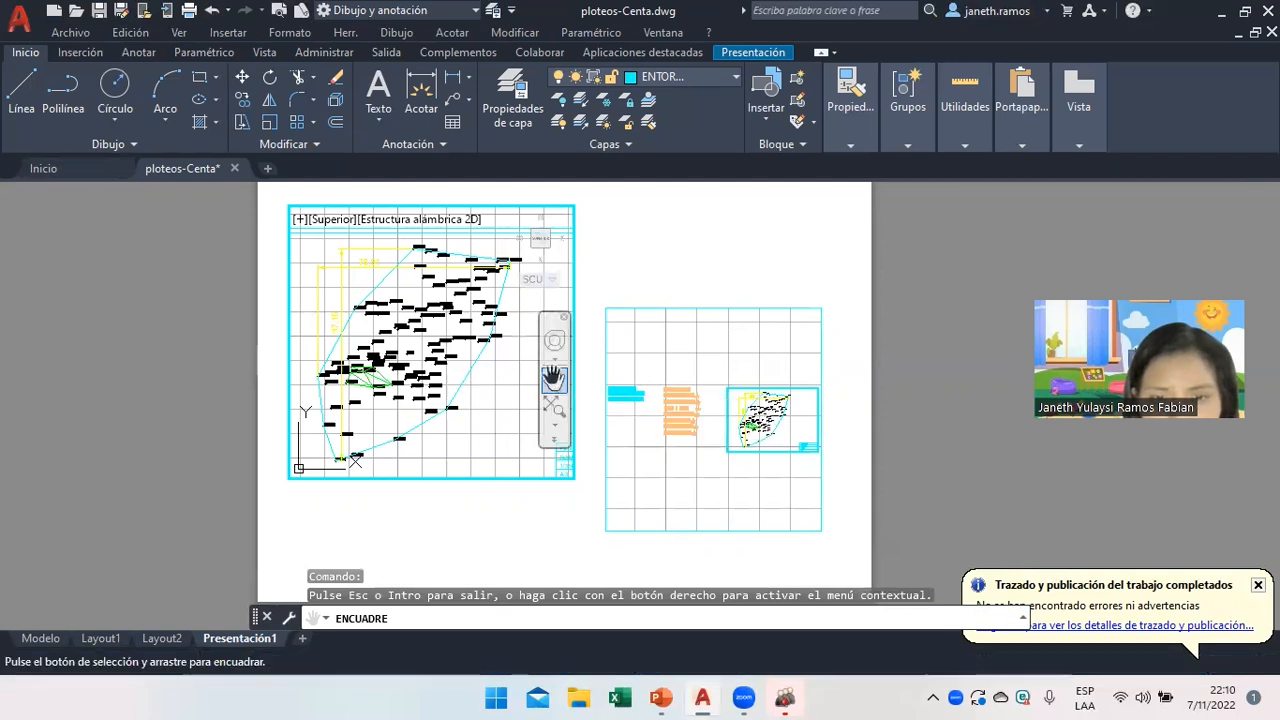
pyautogui.rightClick(455, 412)
pyautogui.click(470, 427)
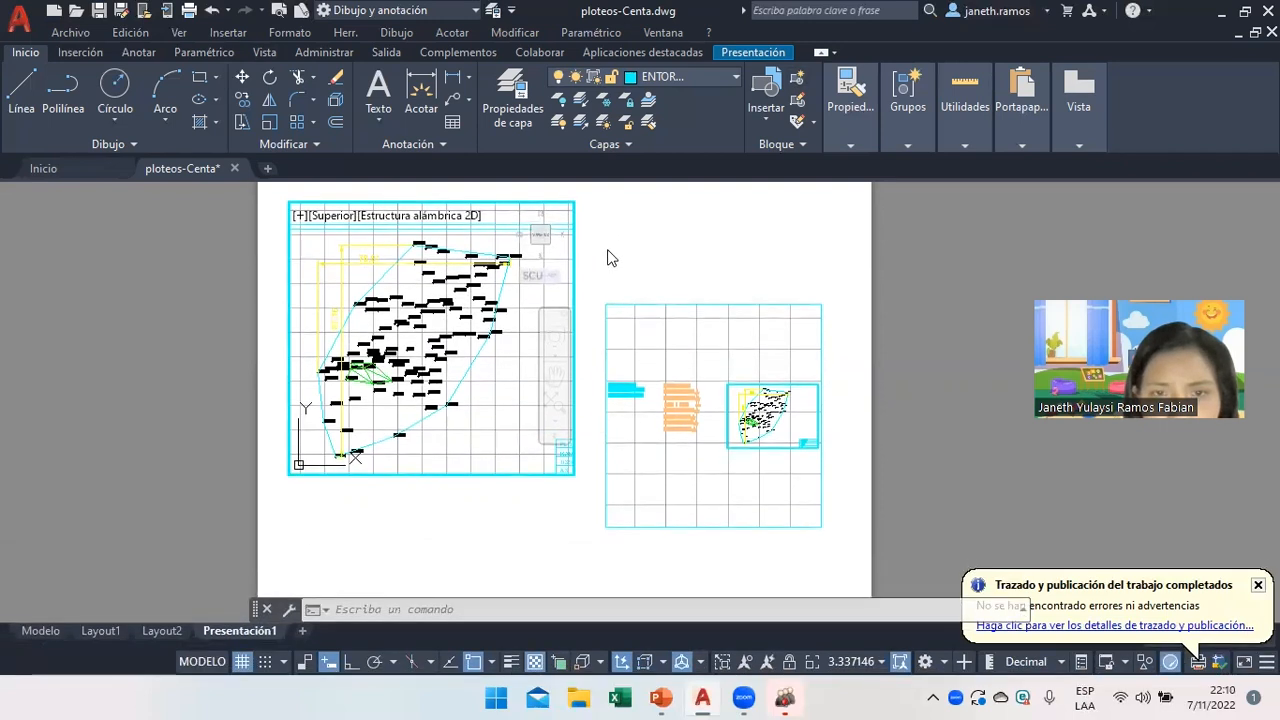
pyautogui.doubleClick(607, 250)
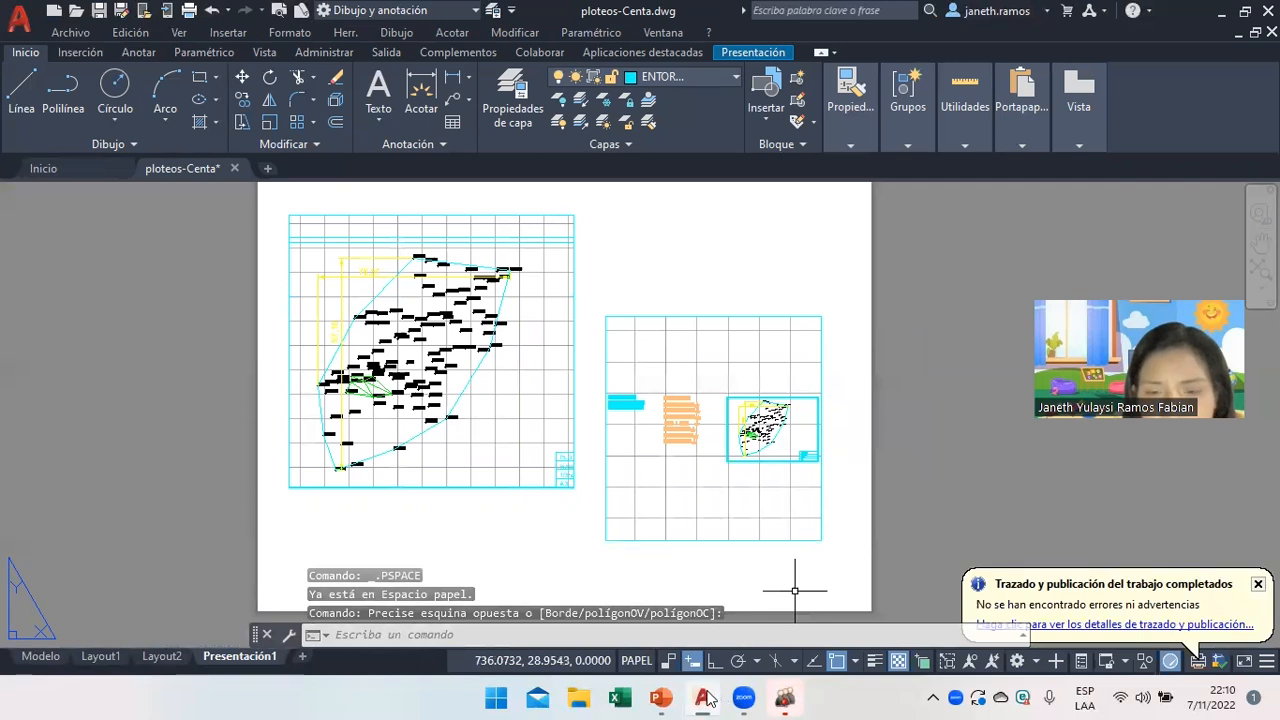
pyautogui.click(659, 697)
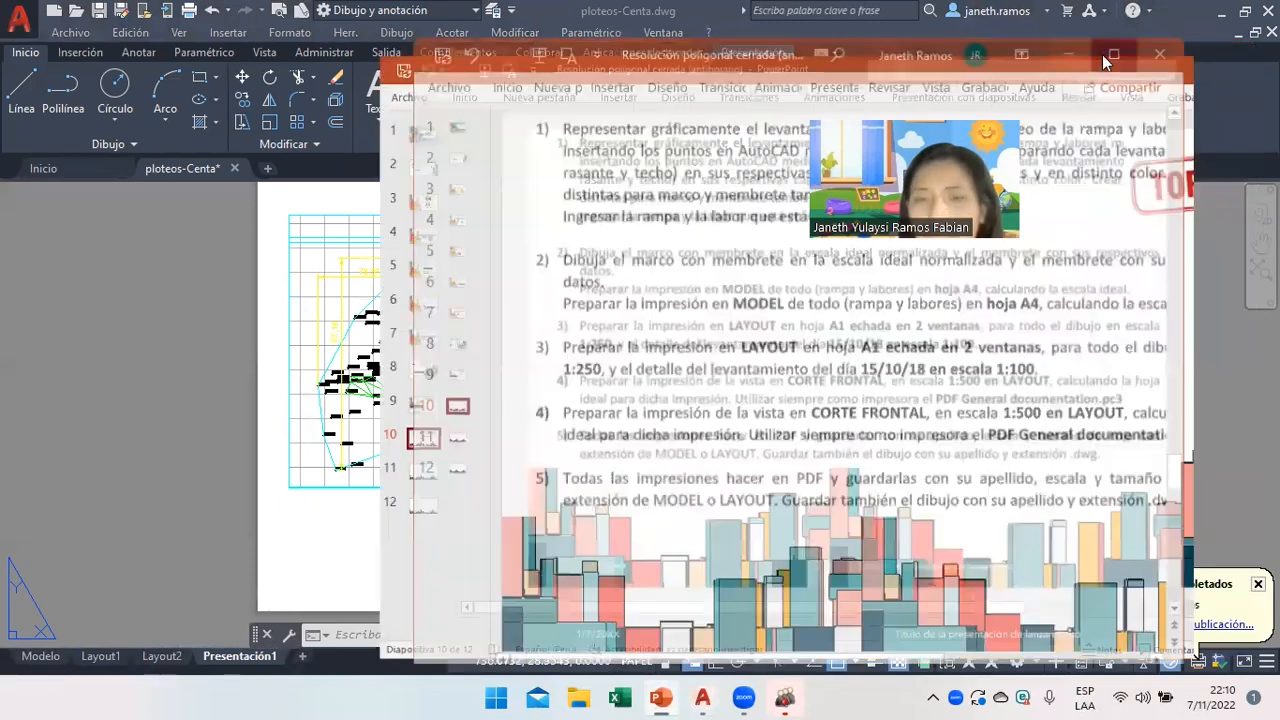
pyautogui.click(1189, 56)
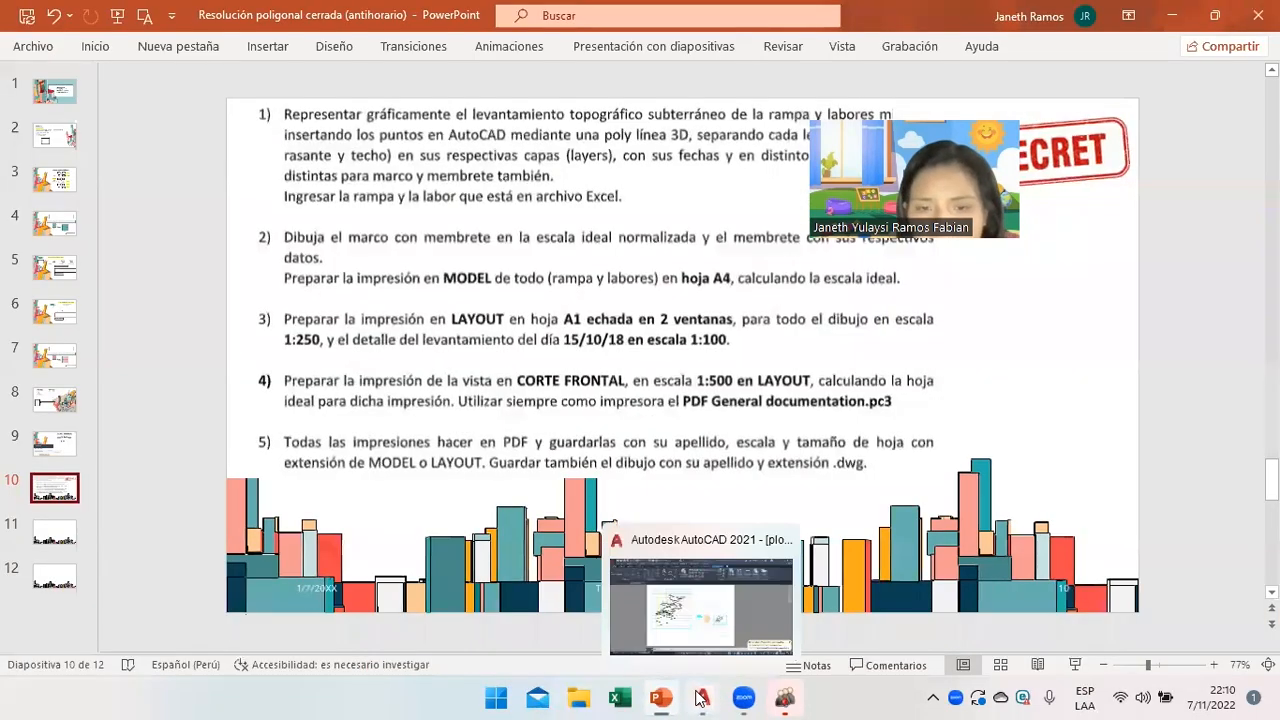
pyautogui.click(701, 697)
pyautogui.click(677, 371)
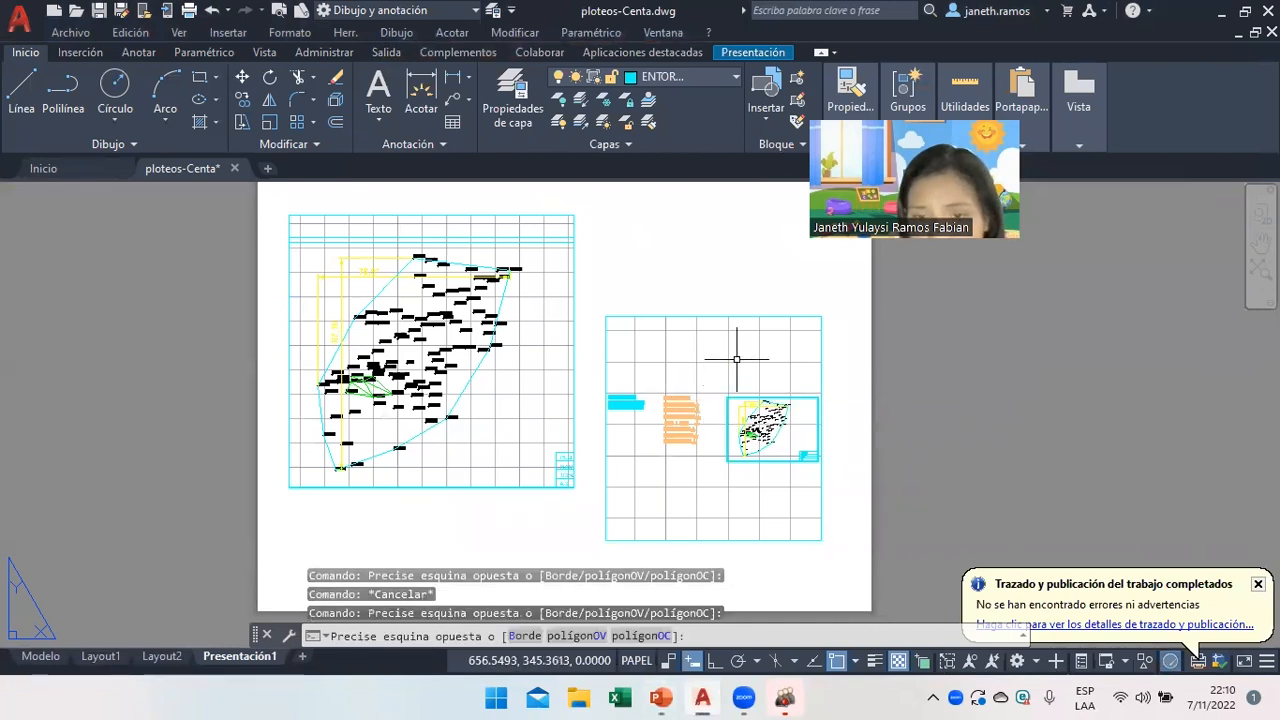
# Check the drawing in model space, then activate the right viewport.
pyautogui.doubleClick(734, 317)
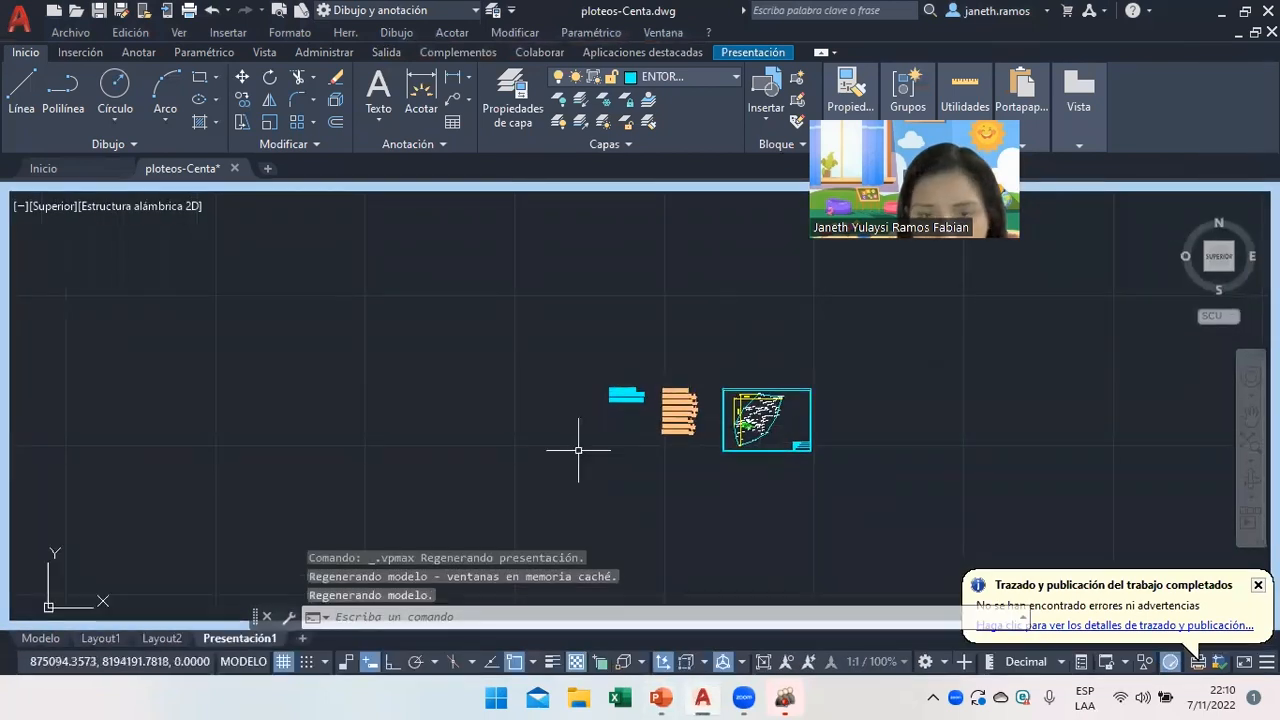
pyautogui.click(40, 638)
pyautogui.click(245, 636)
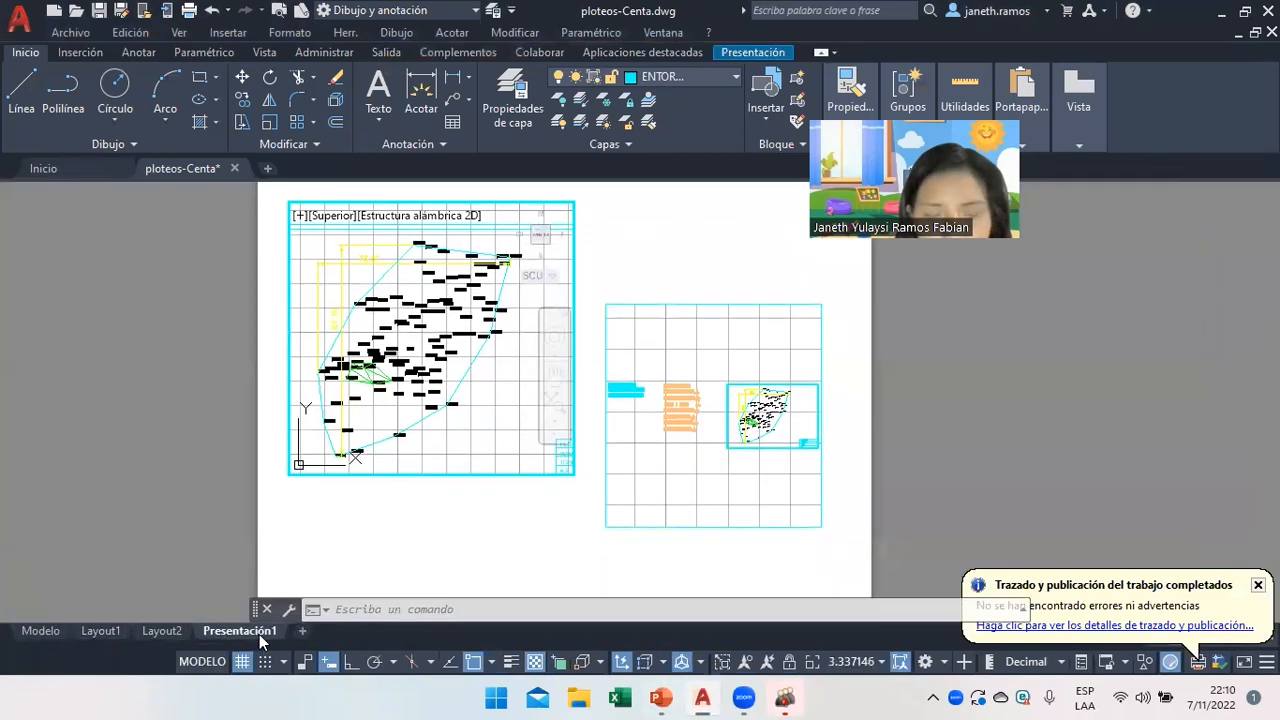
pyautogui.click(769, 357)
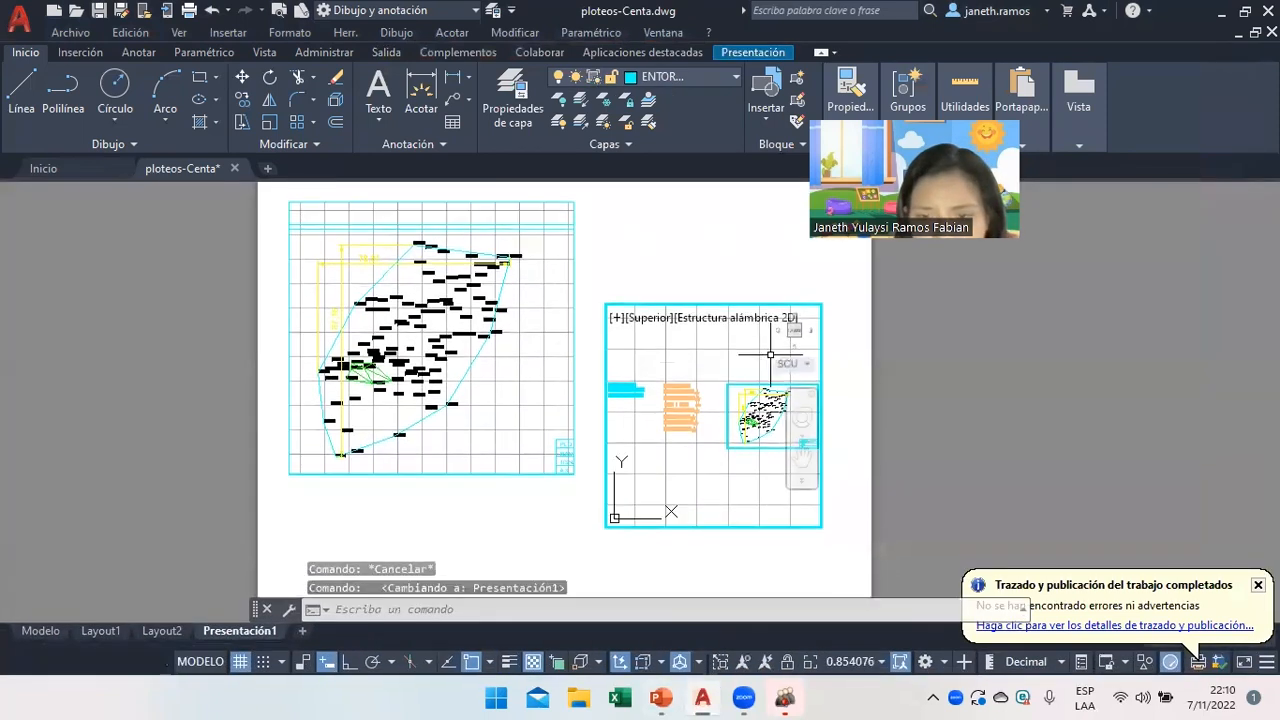
# Pan and zoom the right viewport onto the title block, exit to paper space, and show PowerPoint.
pyautogui.click(802, 462)
pyautogui.moveTo(751, 463); pyautogui.dragTo(674, 449)
pyautogui.scroll(2, 694, 443)
pyautogui.scroll(2, 694, 447)
pyautogui.scroll(4, 752, 485)
pyautogui.moveTo(745, 481); pyautogui.dragTo(720, 440)
pyautogui.scroll(2, 689, 426)
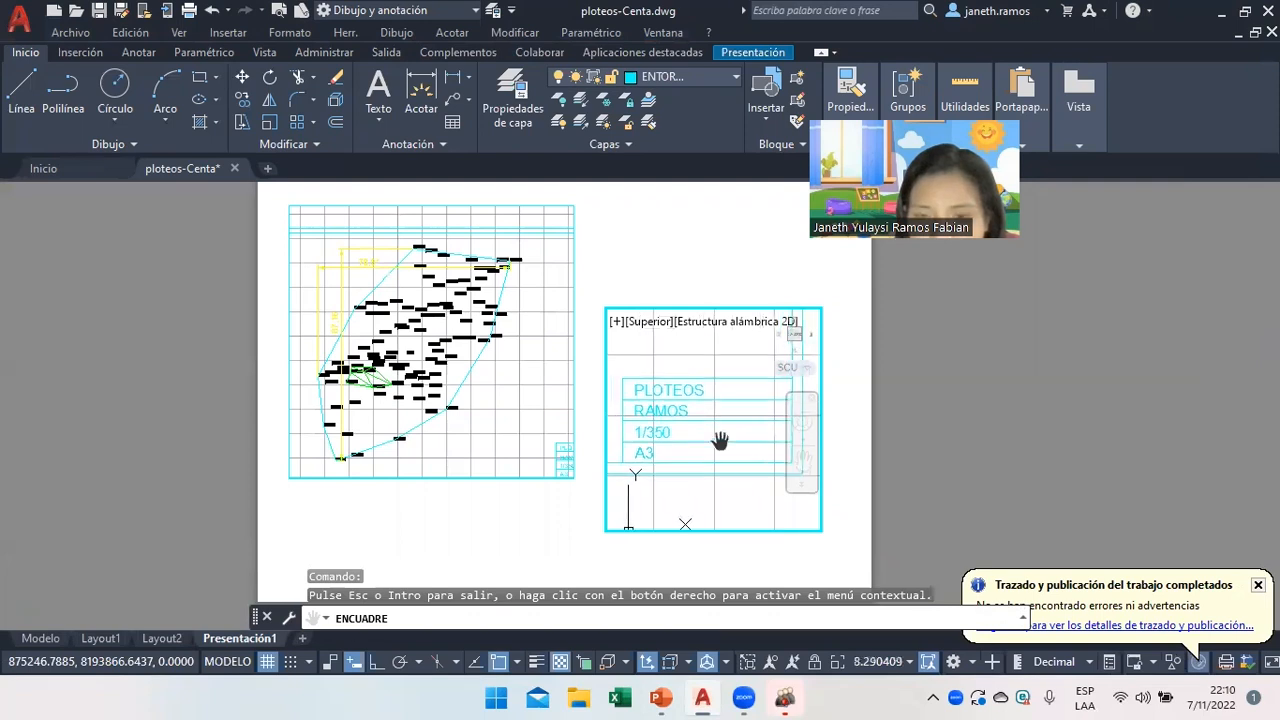
pyautogui.rightClick(800, 462)
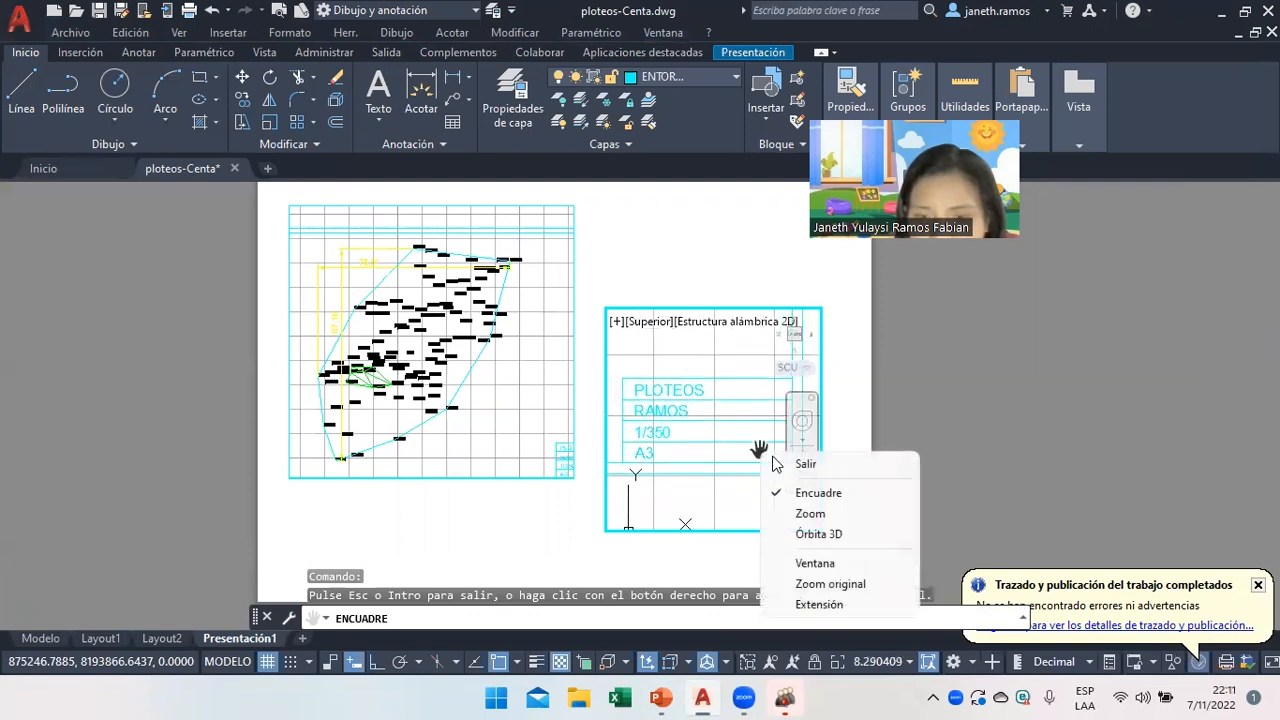
pyautogui.click(803, 465)
pyautogui.doubleClick(847, 444)
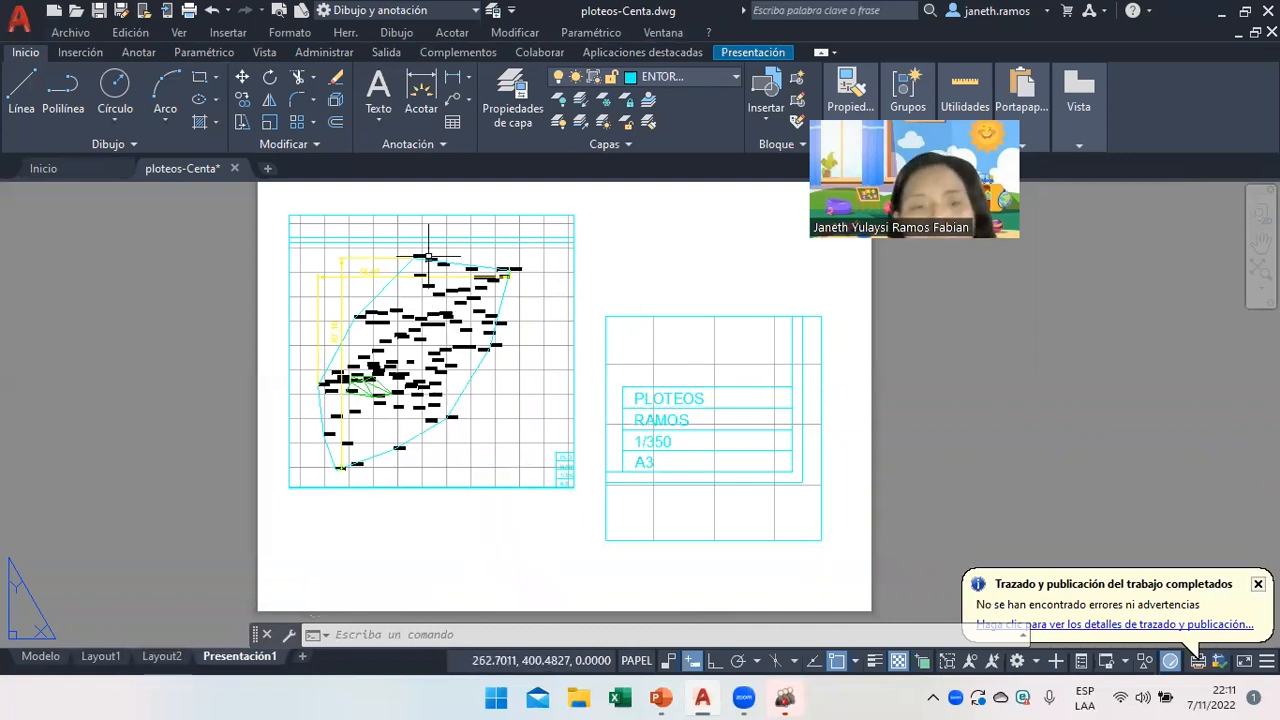
pyautogui.click(661, 698)
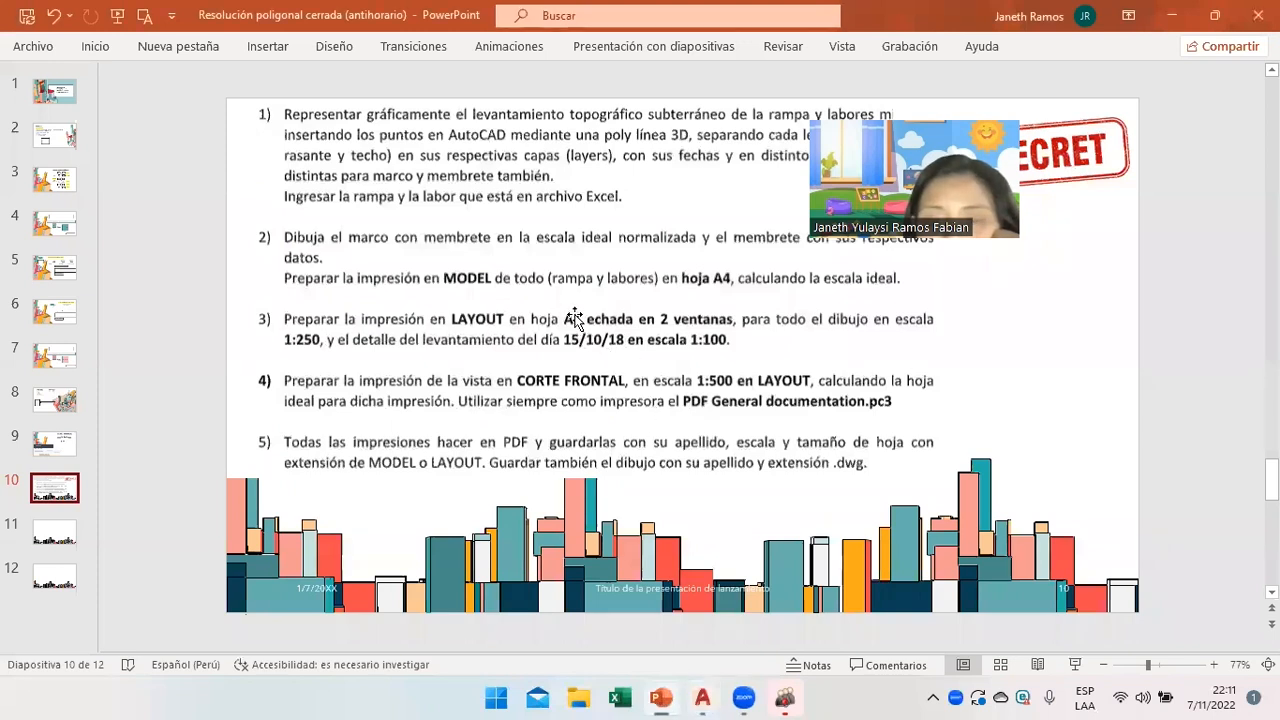
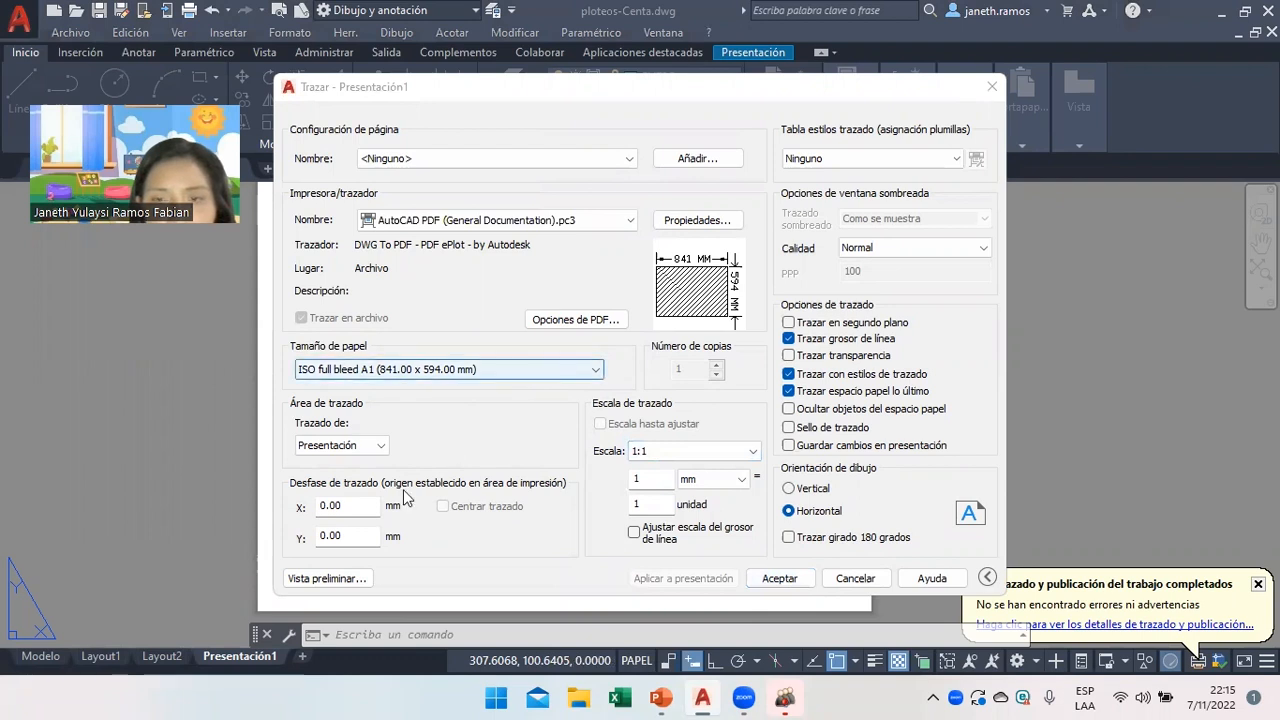
# Preview the layout sheet and plot it as ploteos-Centa-Presentación1.pdf in Documents.
pyautogui.click(354, 579)
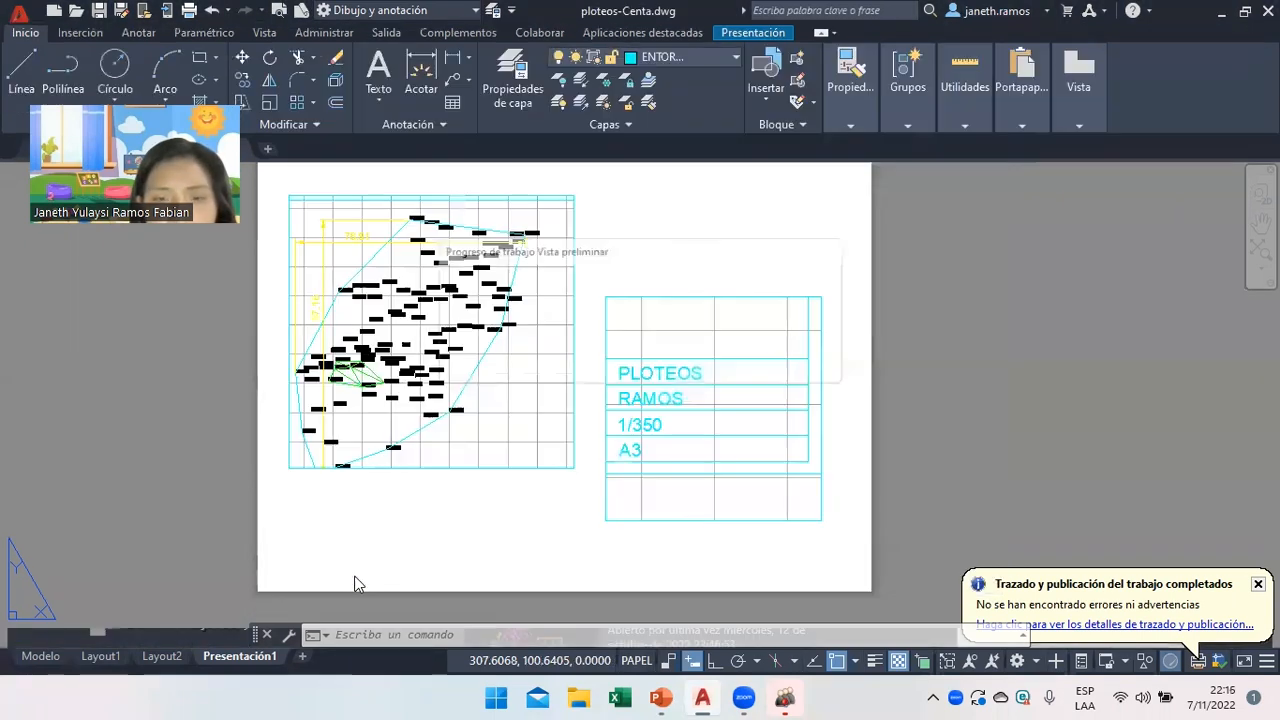
pyautogui.rightClick(675, 218)
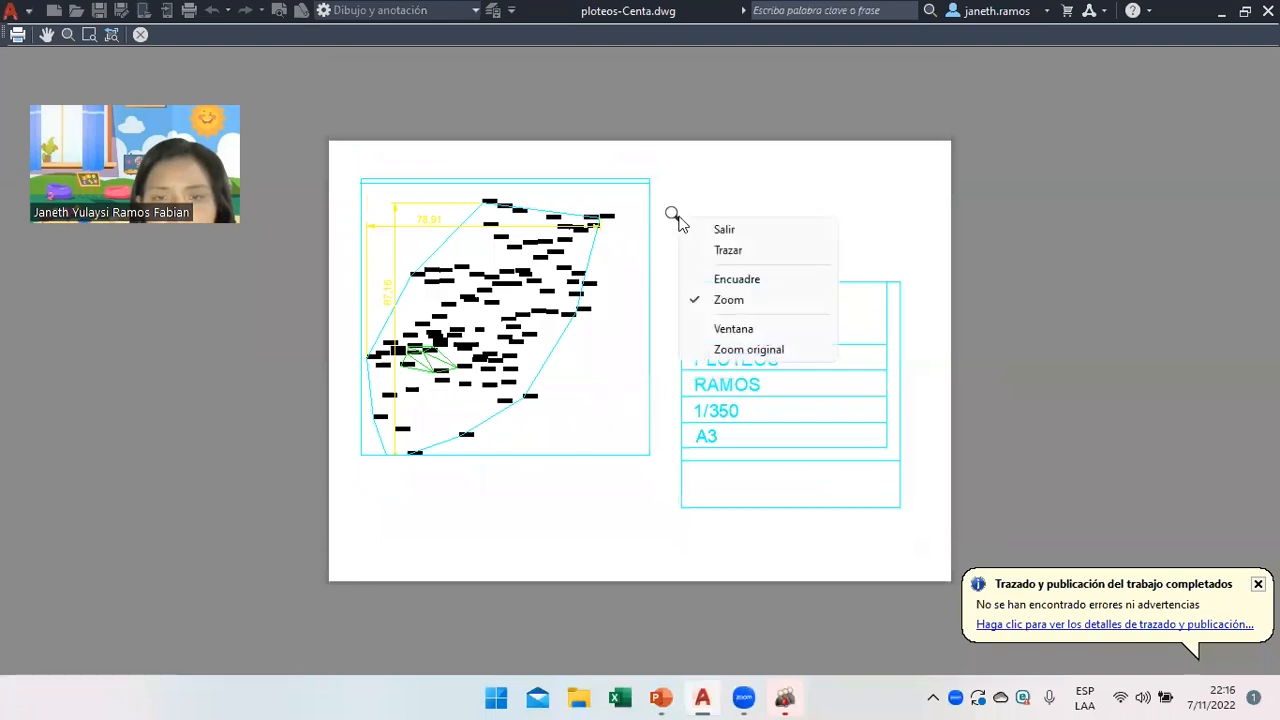
pyautogui.click(728, 250)
pyautogui.click(632, 500)
pyautogui.moveTo(607, 500); pyautogui.dragTo(704, 501)
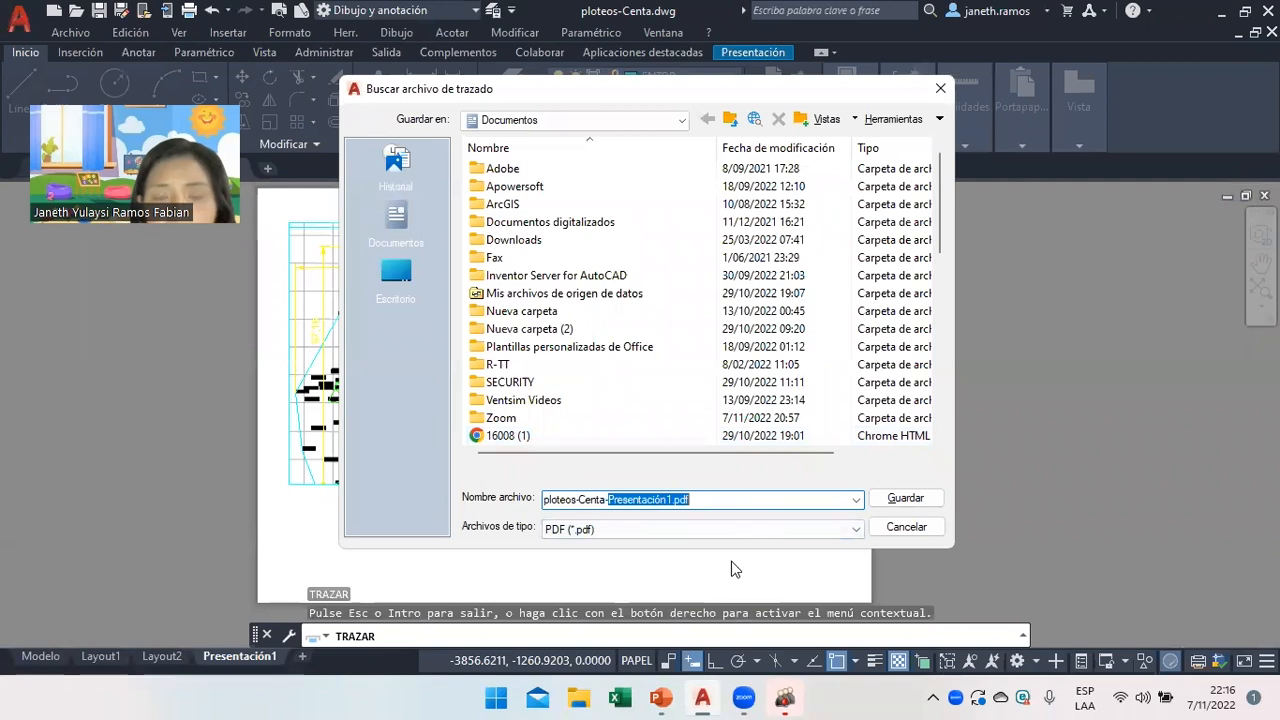
pyautogui.moveTo(601, 500); pyautogui.dragTo(550, 505)
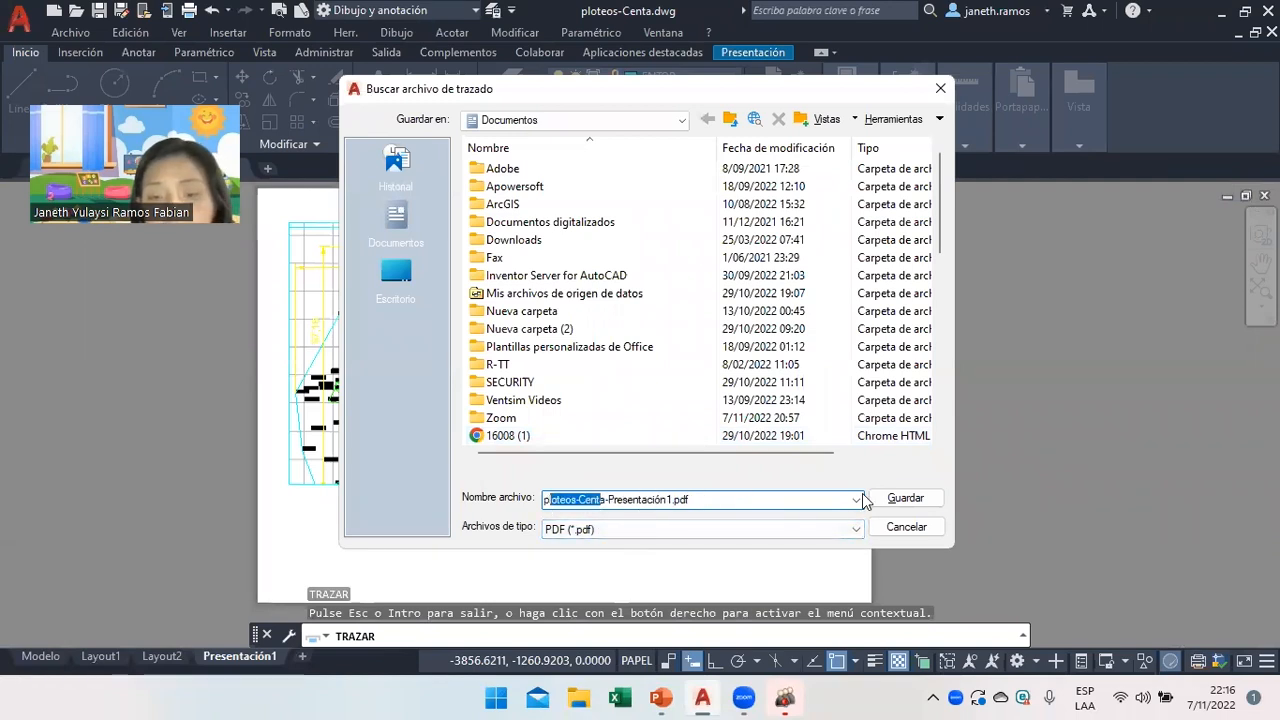
pyautogui.click(907, 533)
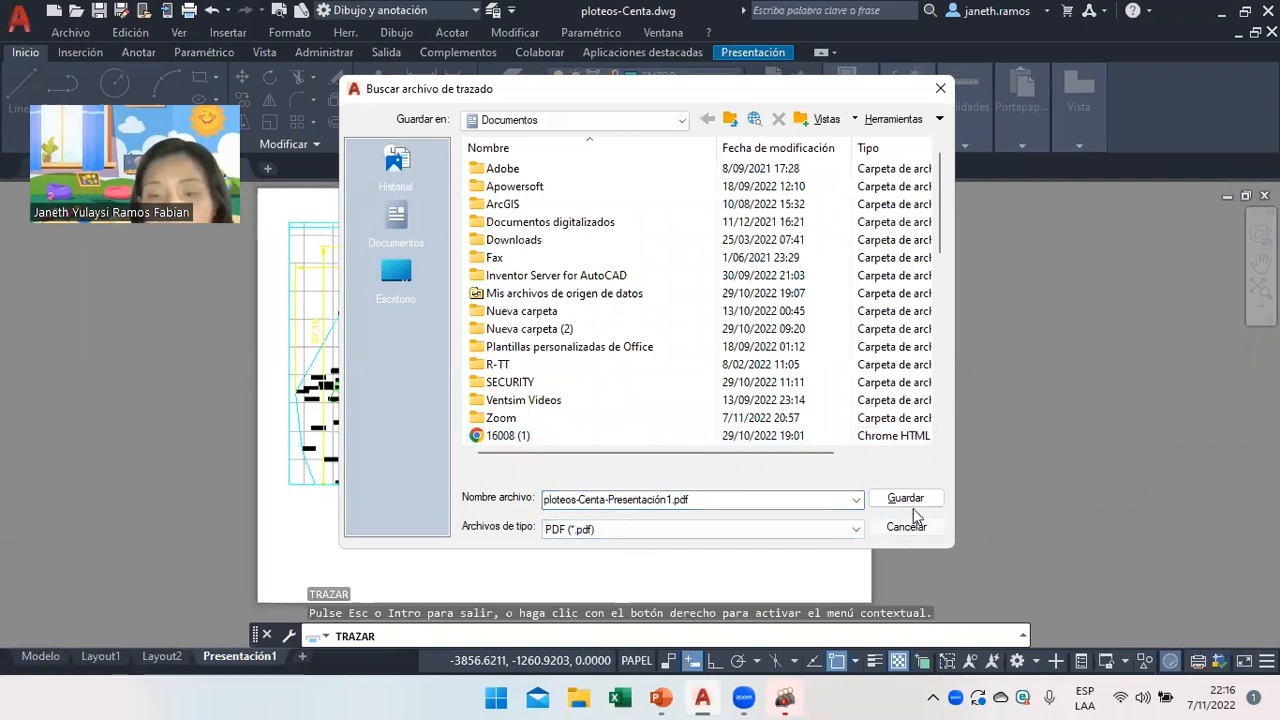
pyautogui.click(906, 499)
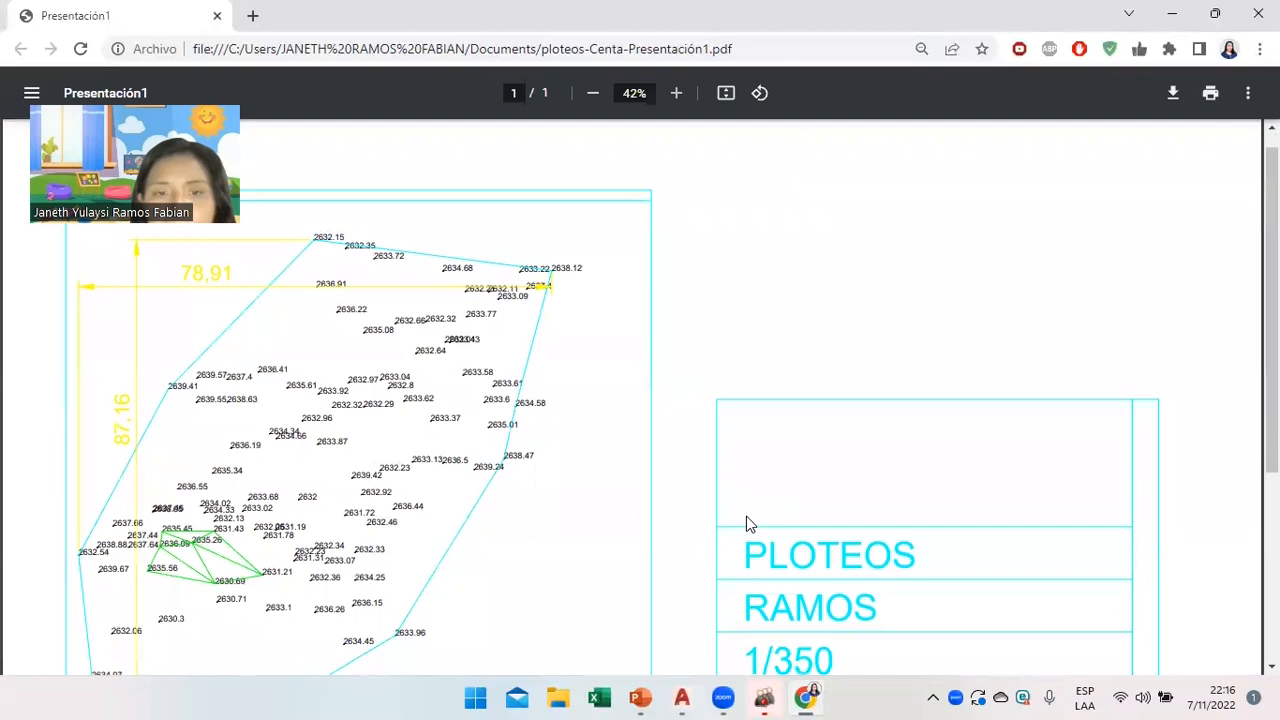
# Zoom the plotted PDF out to 25% to see the whole sheet, then return to AutoCAD.
pyautogui.scroll(-3, 746, 520)
pyautogui.click(591, 97)
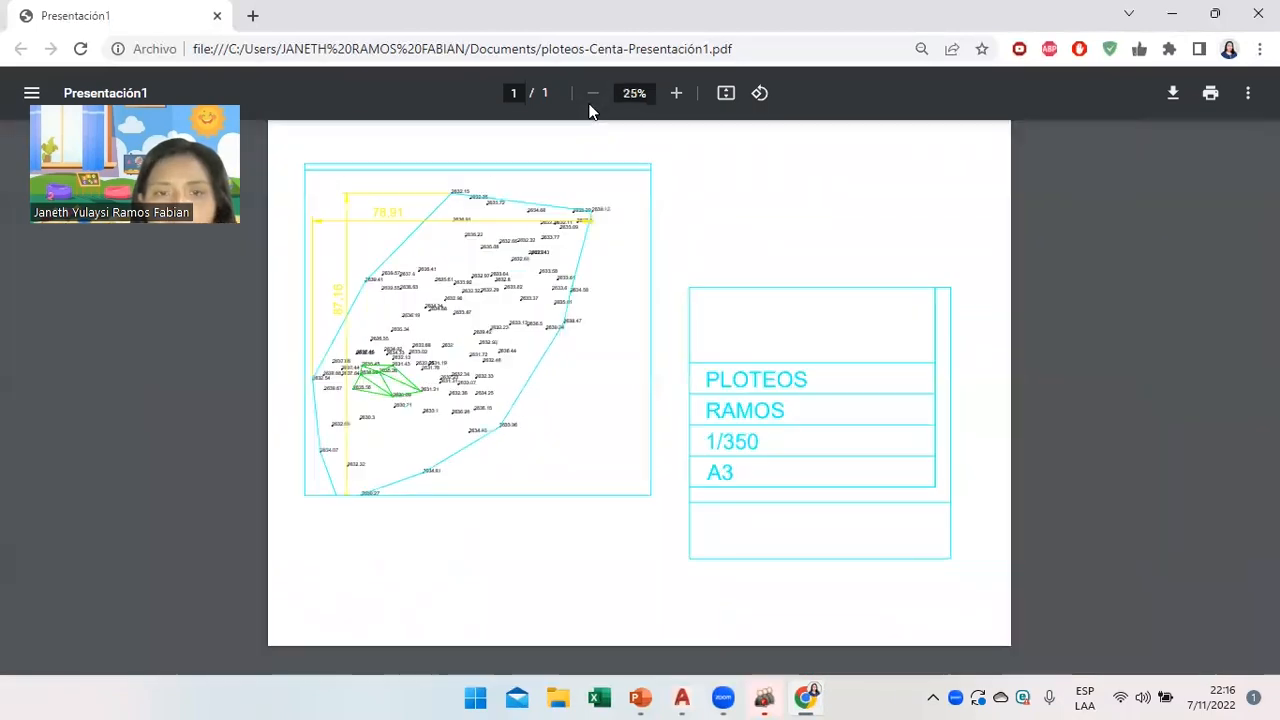
pyautogui.click(682, 697)
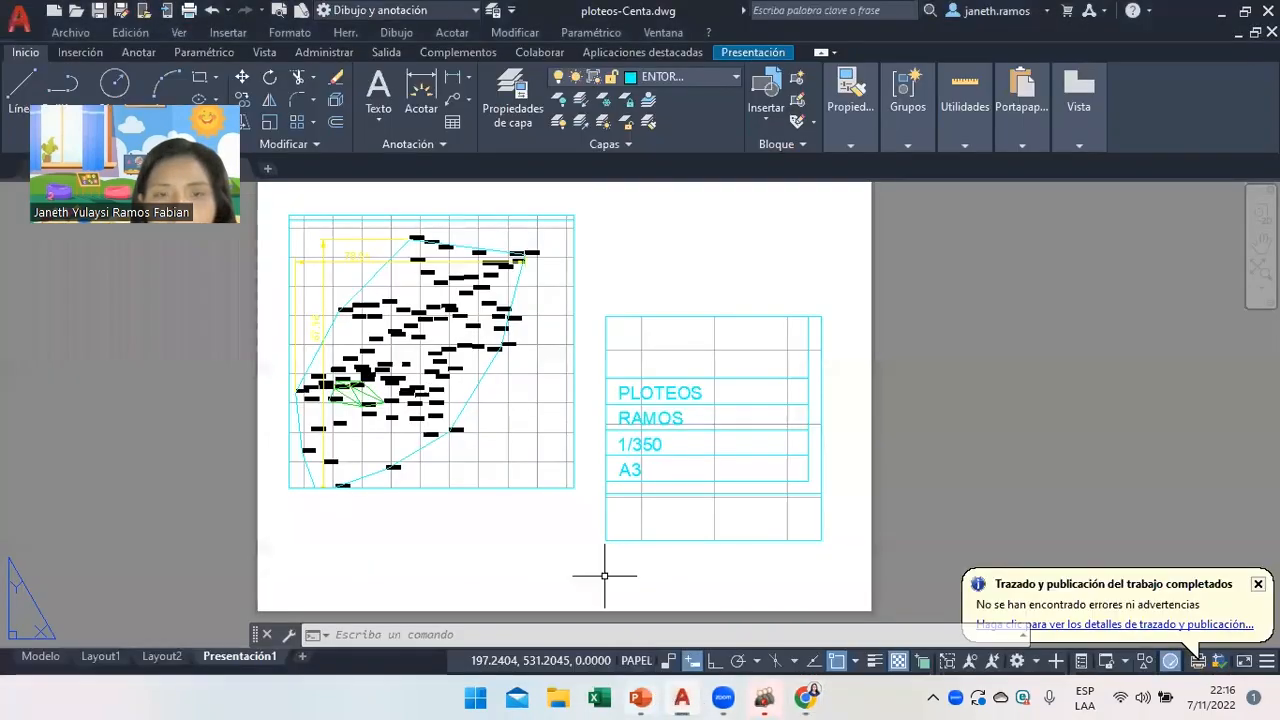
# Window-select the layout viewport, then clear the selection with Anular selección.
pyautogui.click(528, 214)
pyautogui.click(557, 211)
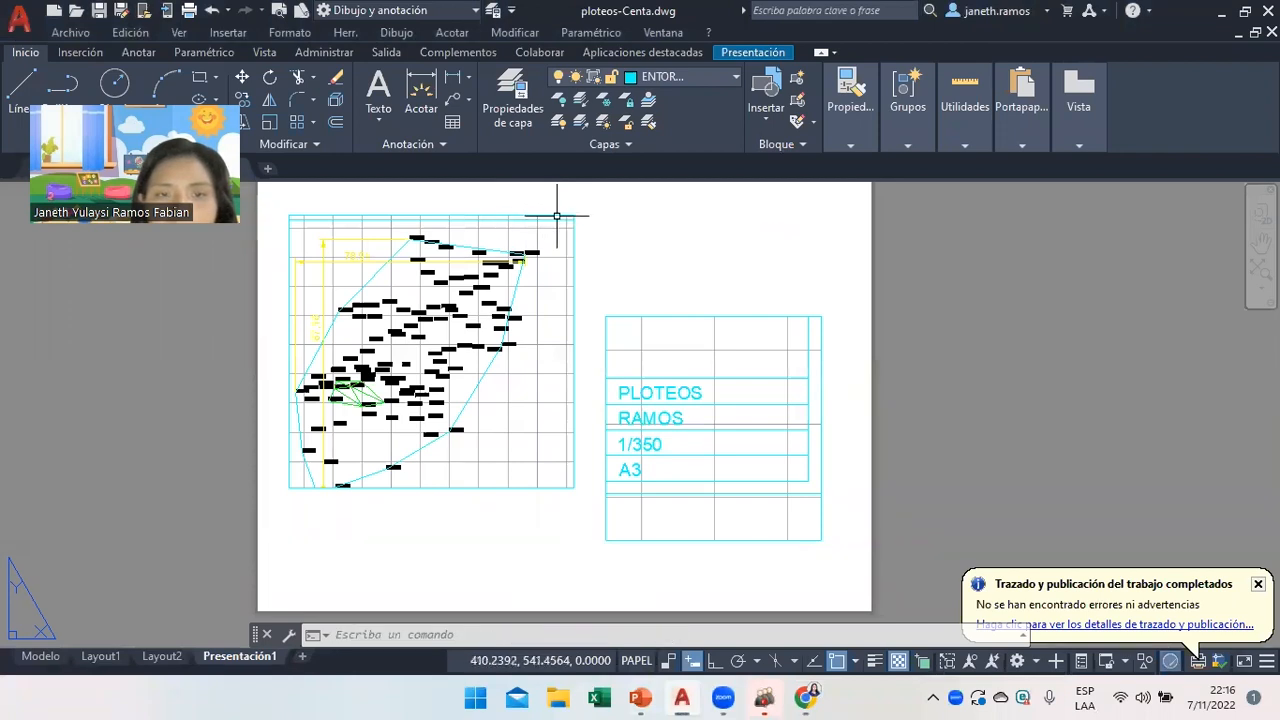
pyautogui.click(571, 215)
pyautogui.rightClick(632, 240)
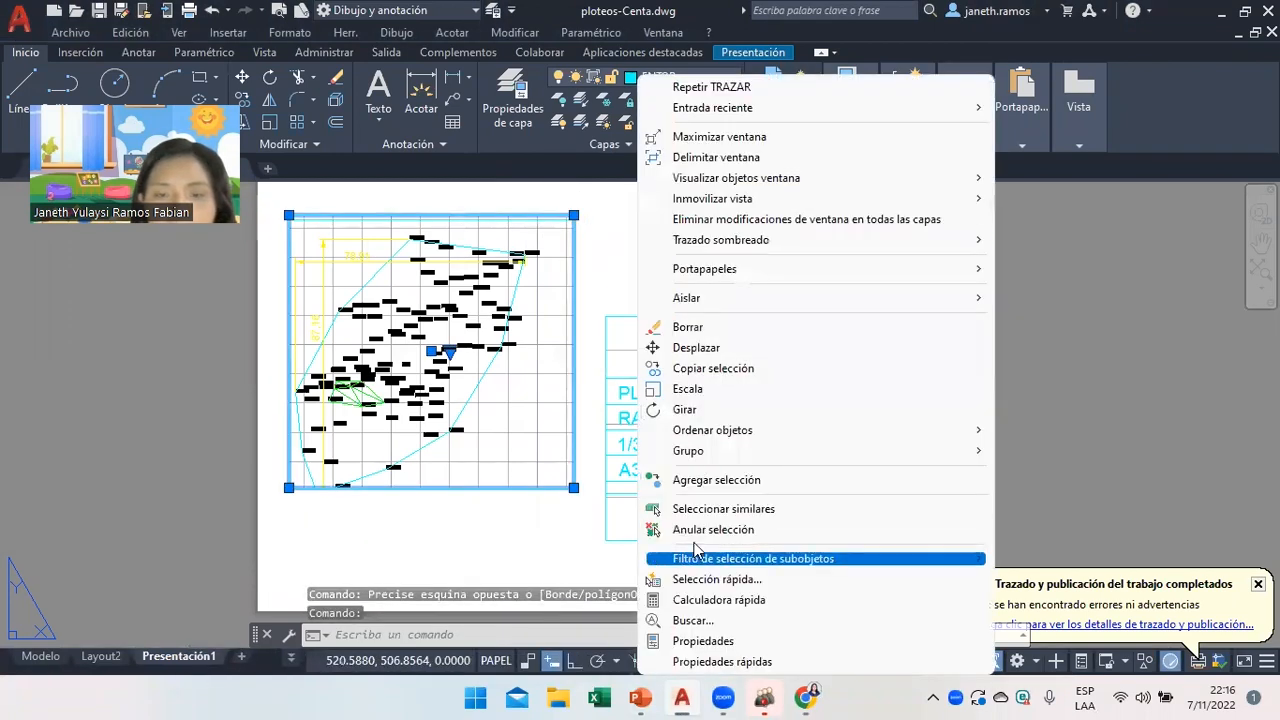
pyautogui.click(692, 529)
# Check the assignment slides, then show the survey drawing on the Modelo tab.
pyautogui.click(640, 697)
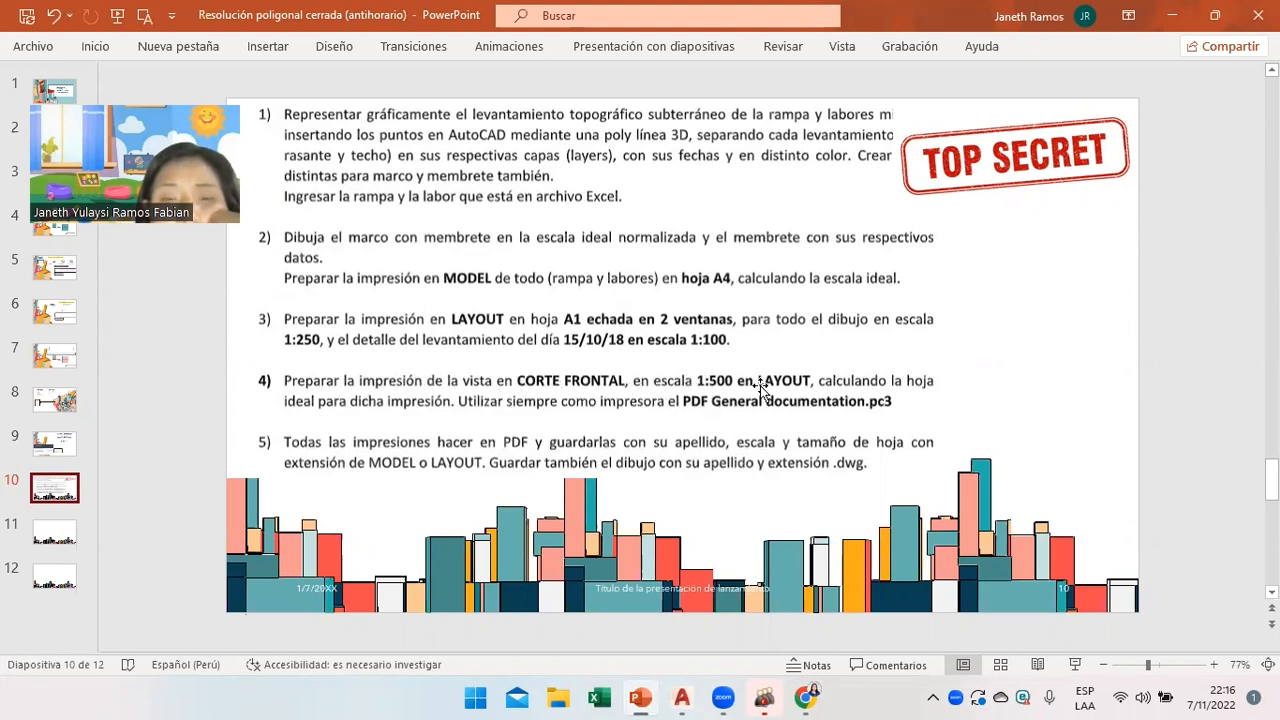
pyautogui.click(683, 697)
pyautogui.click(57, 655)
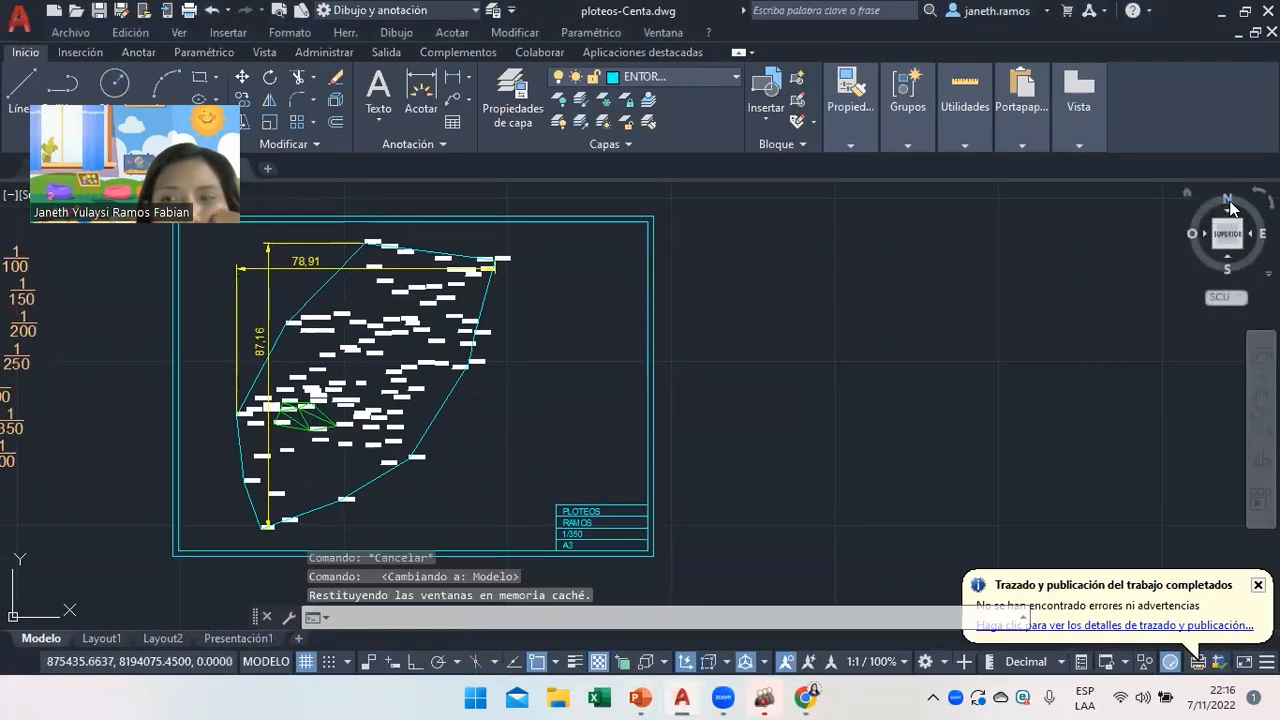
# Start a new blank drawing from the acadiso template.
pyautogui.click(1229, 272)
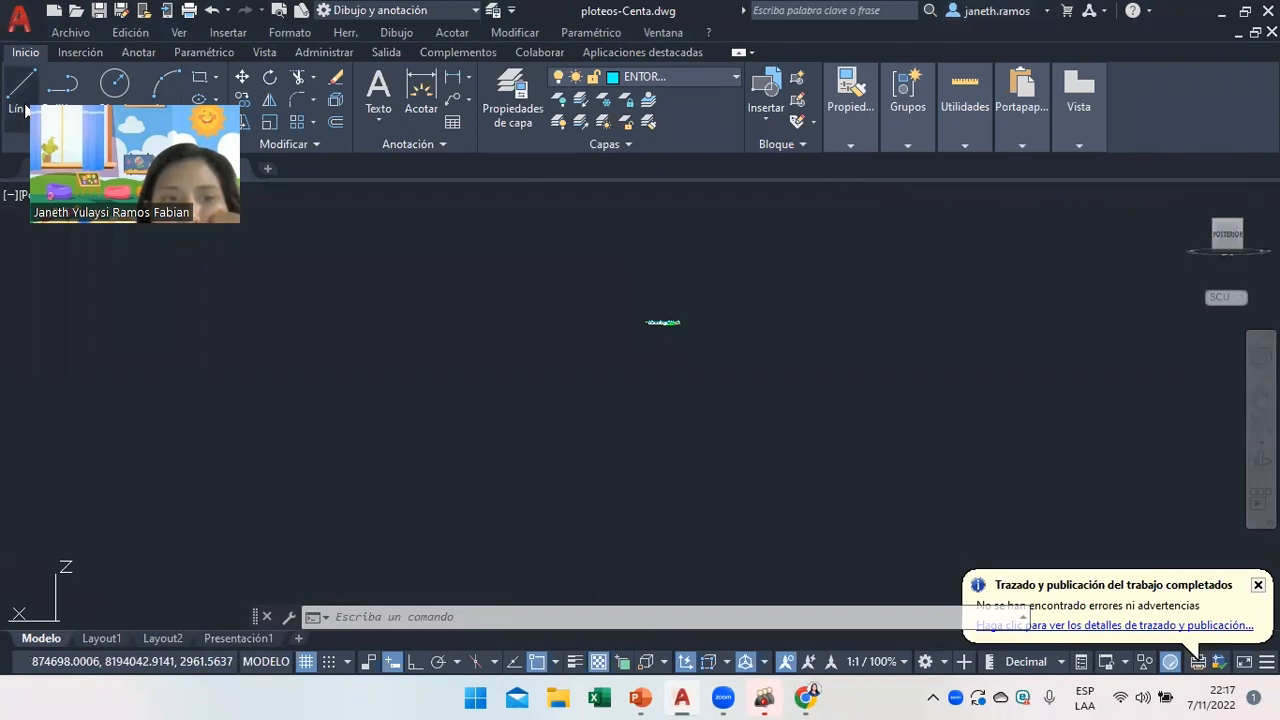
pyautogui.hotkey('ctrl', 'n')
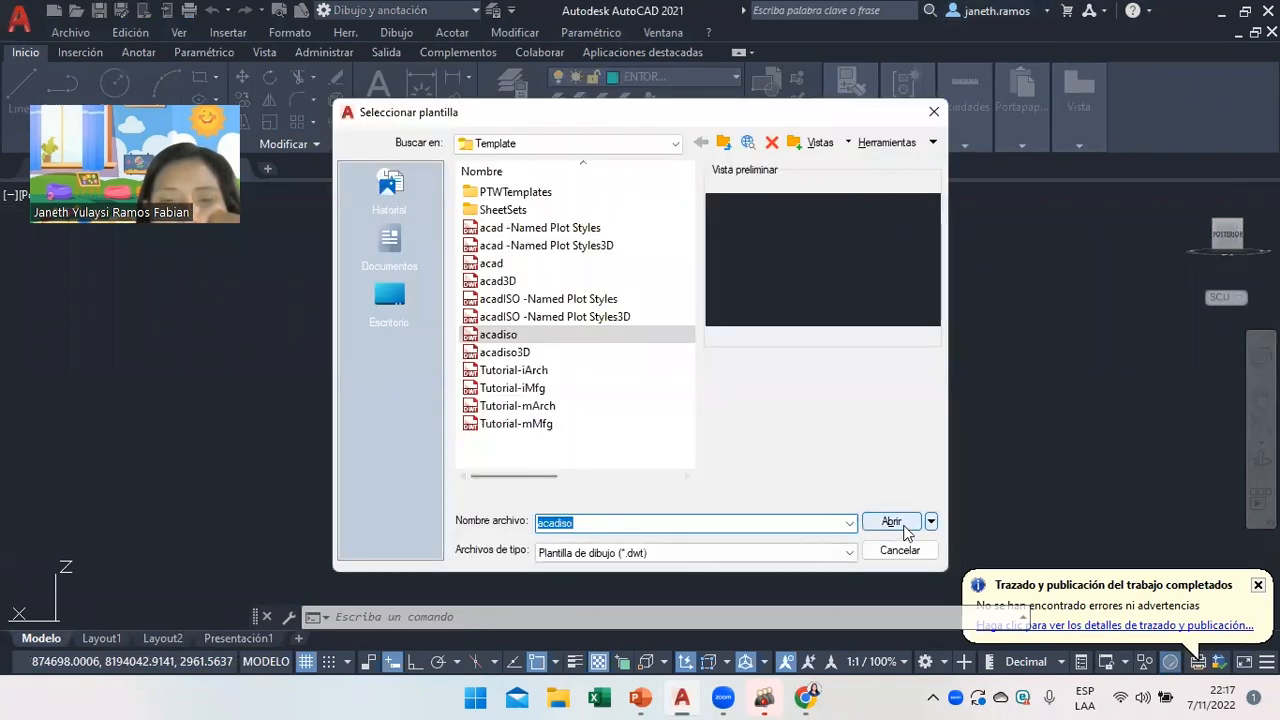
pyautogui.click(930, 521)
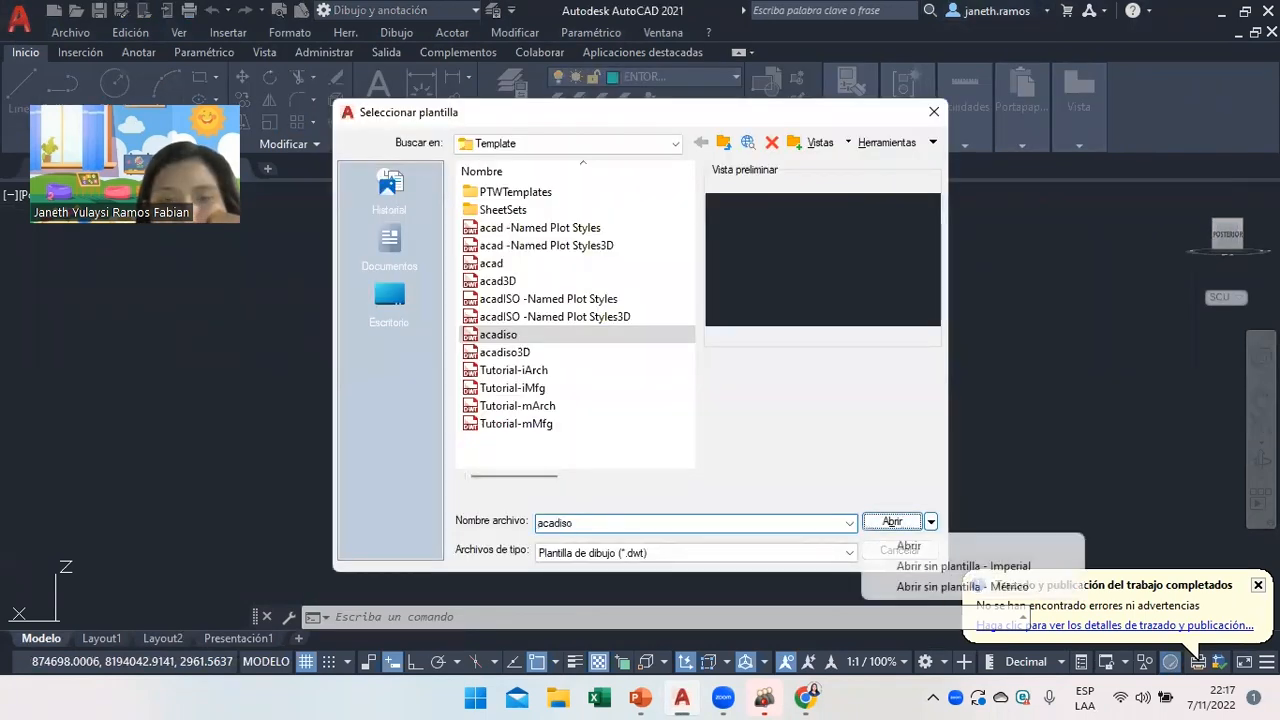
pyautogui.click(929, 587)
# Close ploteos-Centa.dwg without saving changes, then bring up the assignment slides.
pyautogui.moveTo(680, 697)
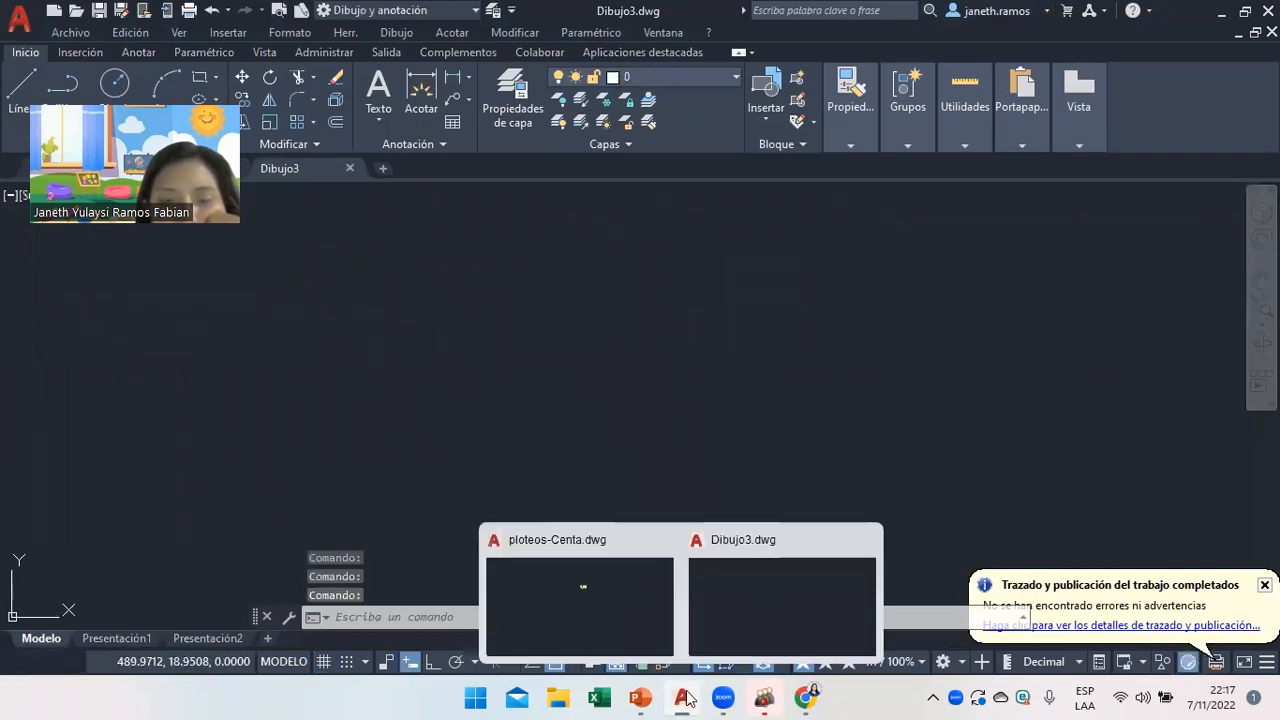
pyautogui.click(663, 537)
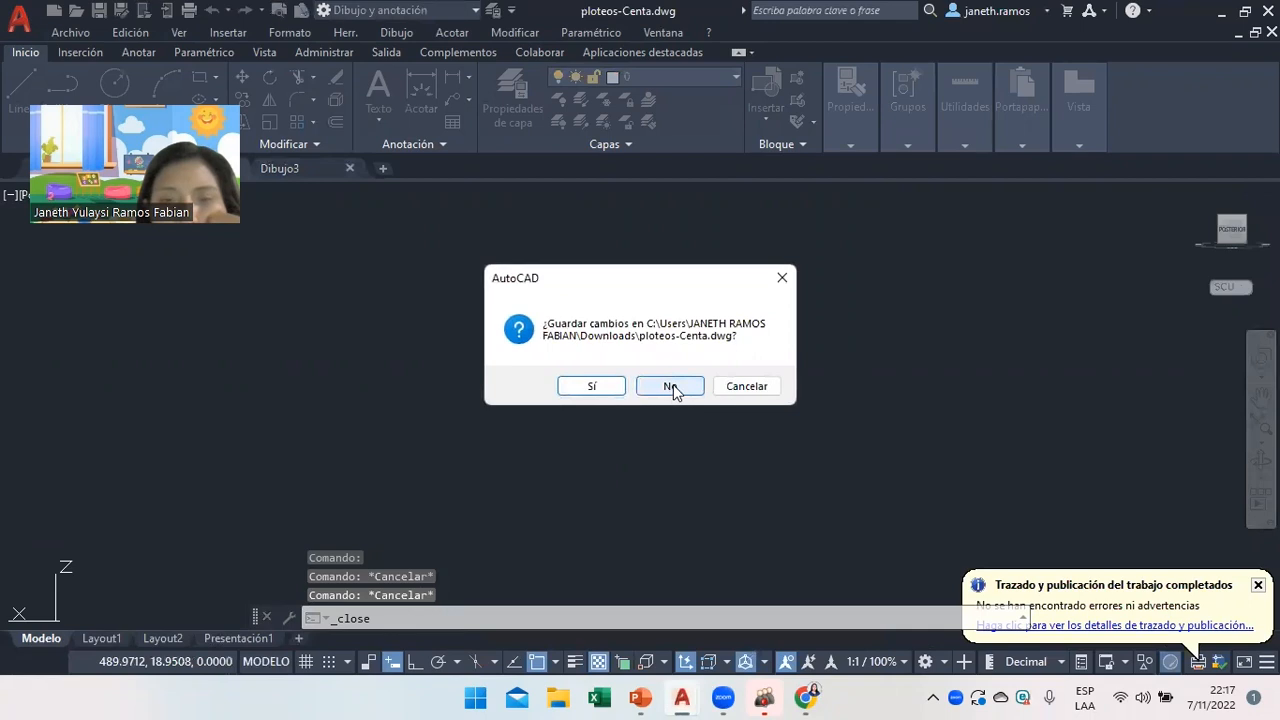
pyautogui.click(671, 387)
pyautogui.click(808, 697)
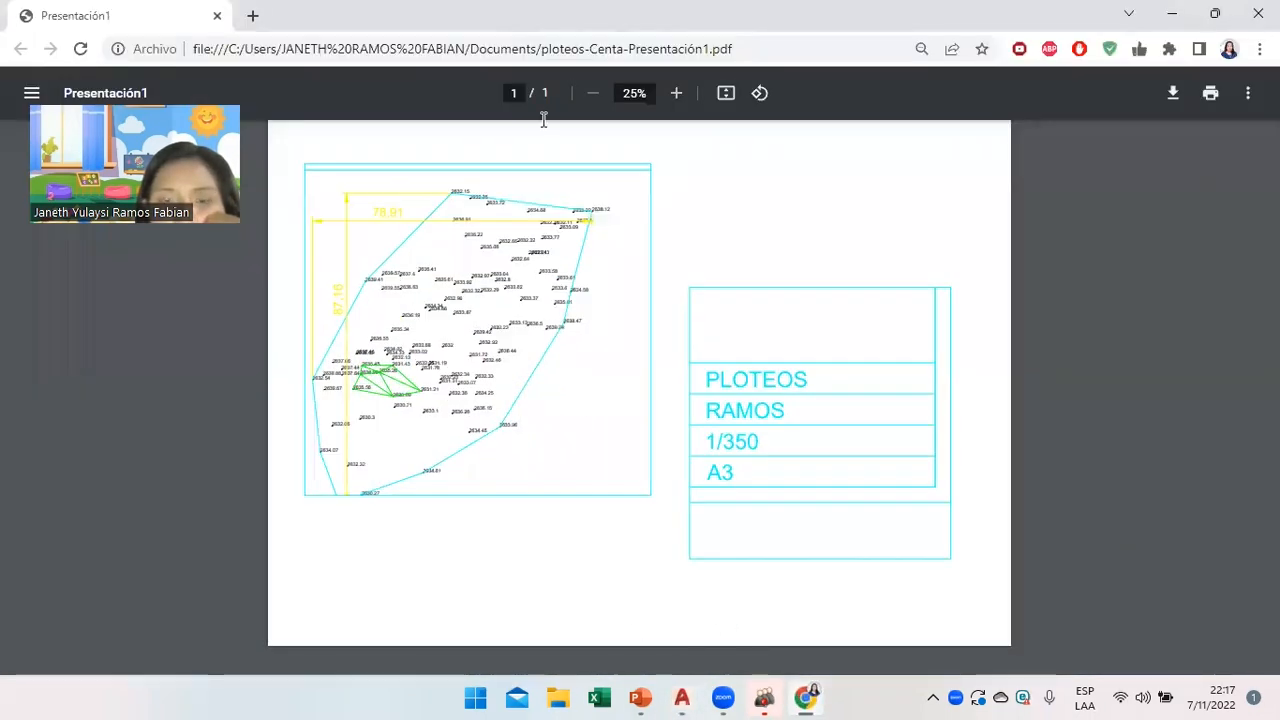
pyautogui.click(638, 698)
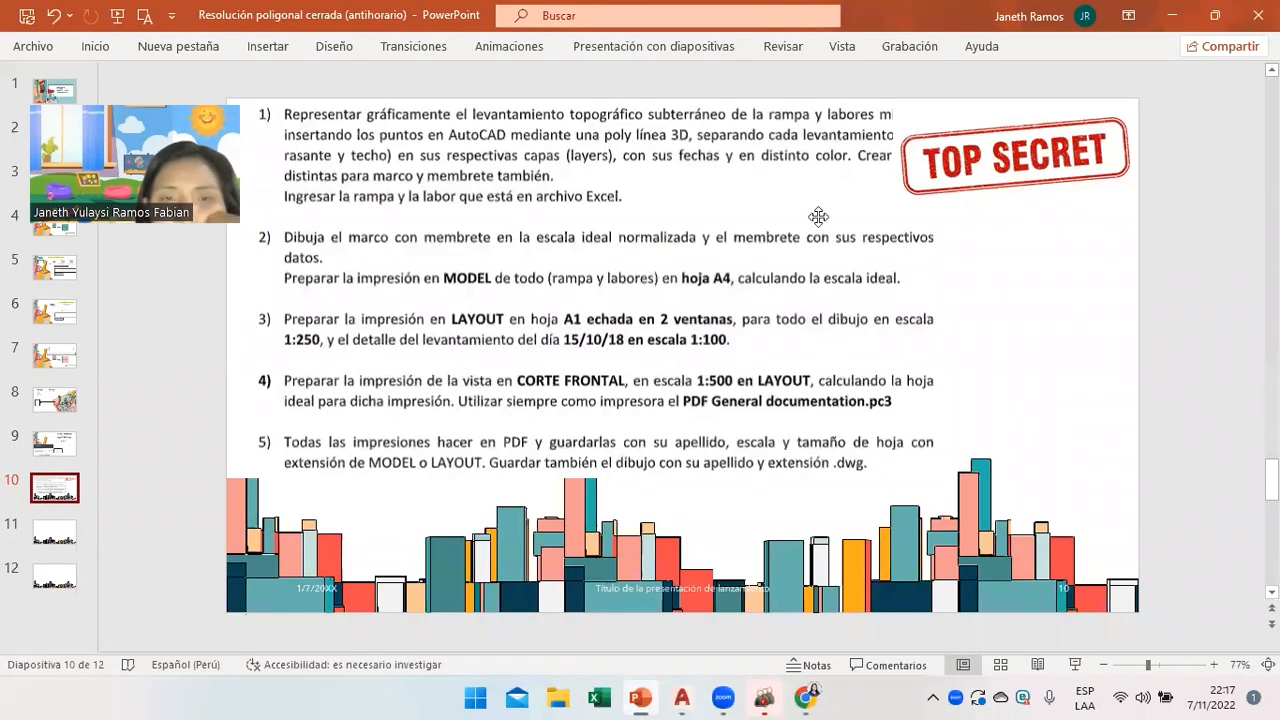
# Look over slides 2 and 3 on point insertion and sheet sizes, then switch to Excel.
pyautogui.click(52, 140)
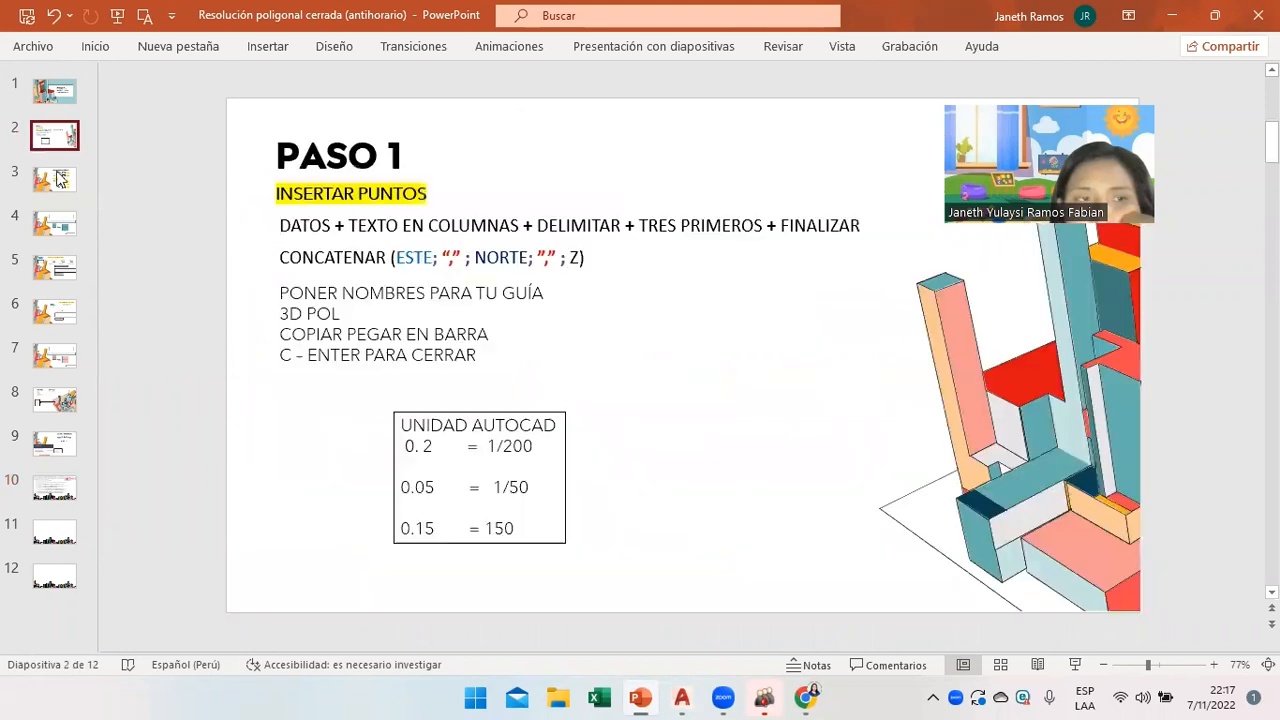
pyautogui.click(54, 180)
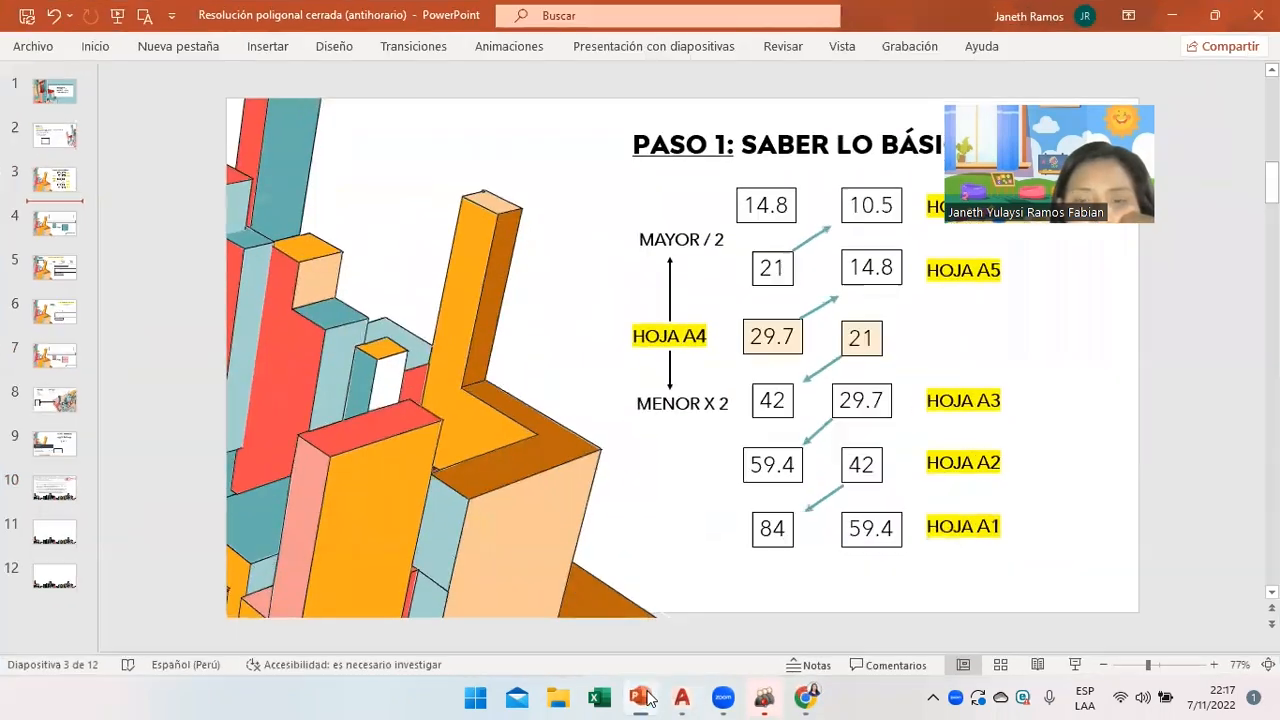
pyautogui.click(640, 697)
pyautogui.click(598, 697)
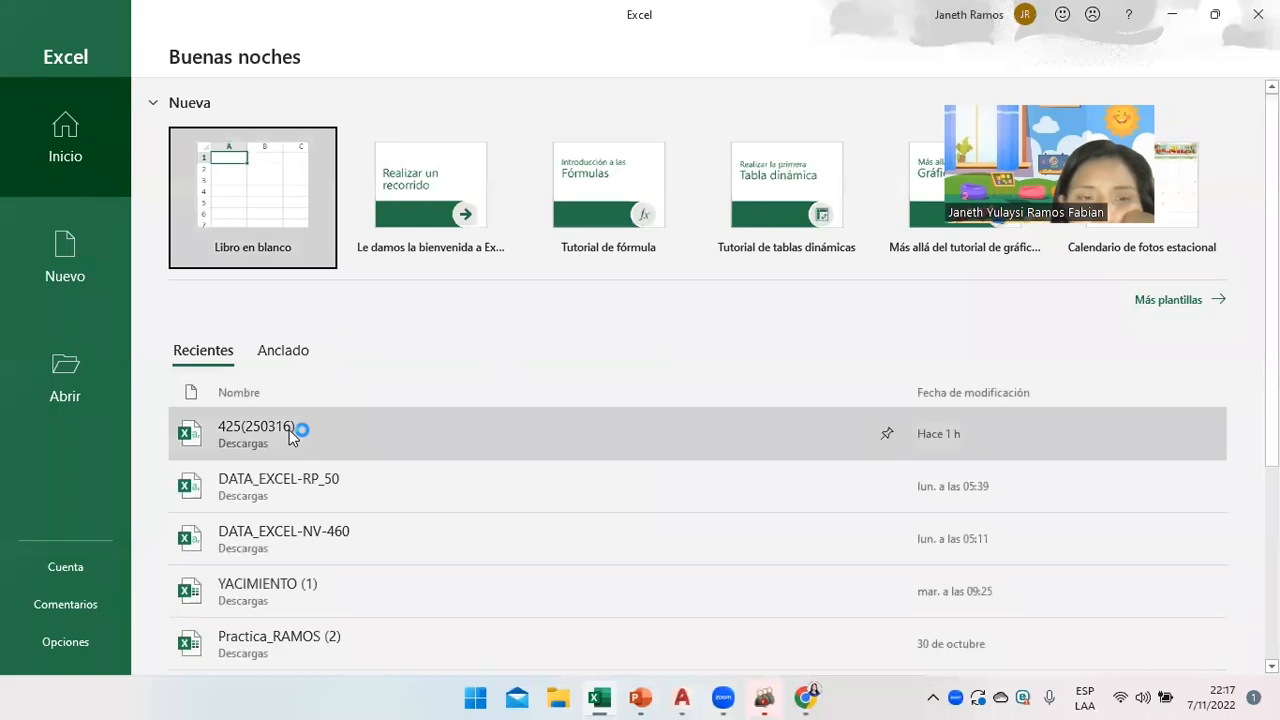
# Open the 425(250316) workbook and delete rows 1 and 2 so the point data starts at the top.
pyautogui.click(289, 430)
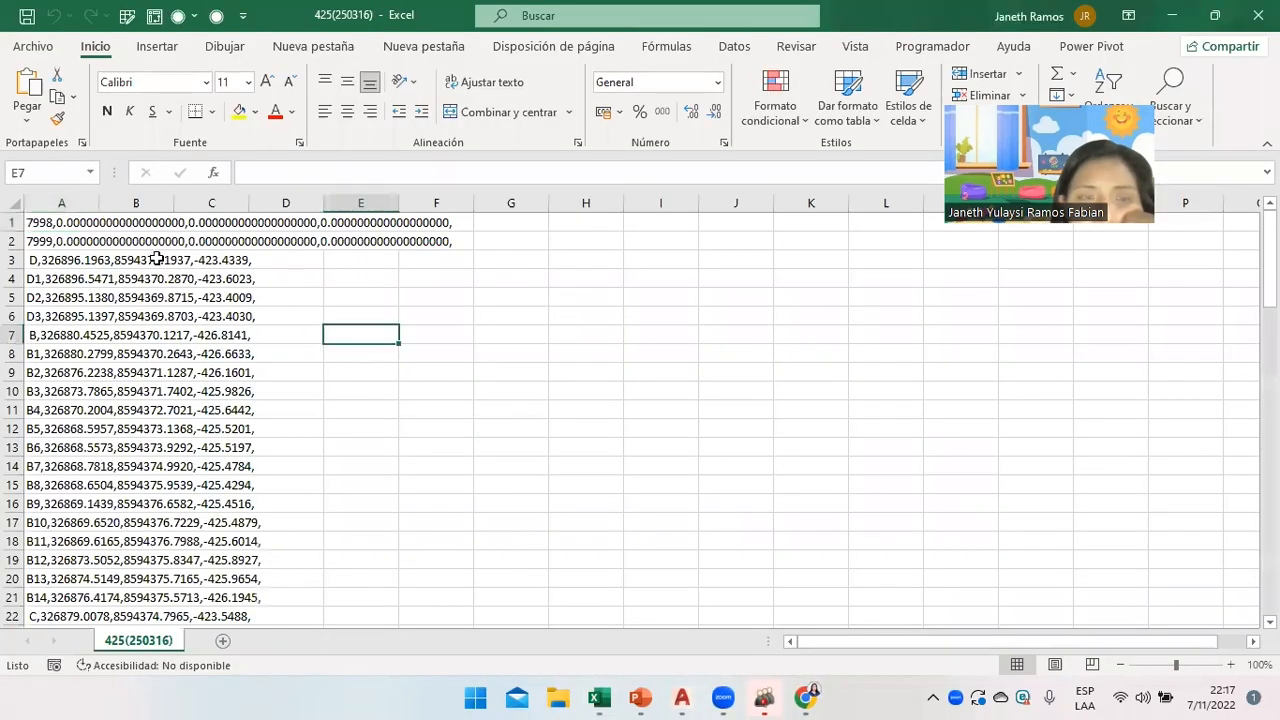
pyautogui.click(57, 221)
pyautogui.rightClick(50, 240)
pyautogui.press('Escape')
pyautogui.moveTo(28, 222); pyautogui.dragTo(36, 242)
pyautogui.rightClick(36, 242)
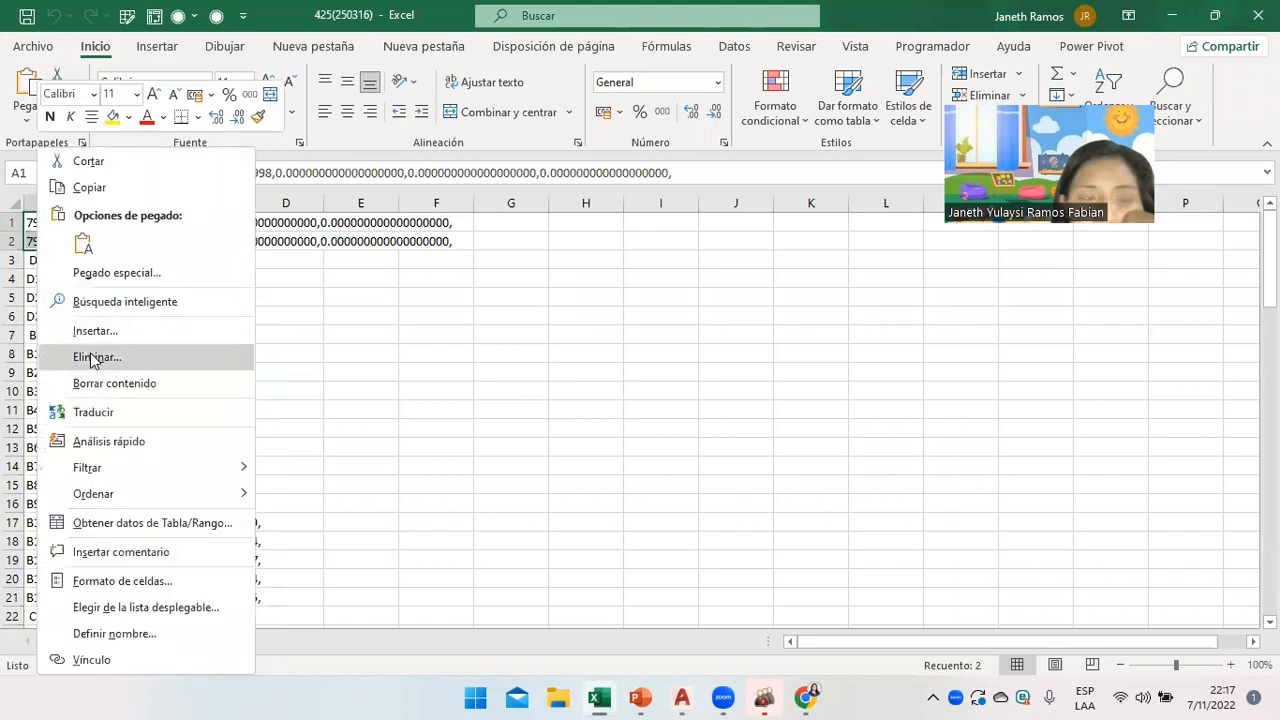
pyautogui.click(90, 358)
pyautogui.click(55, 354)
pyautogui.click(106, 403)
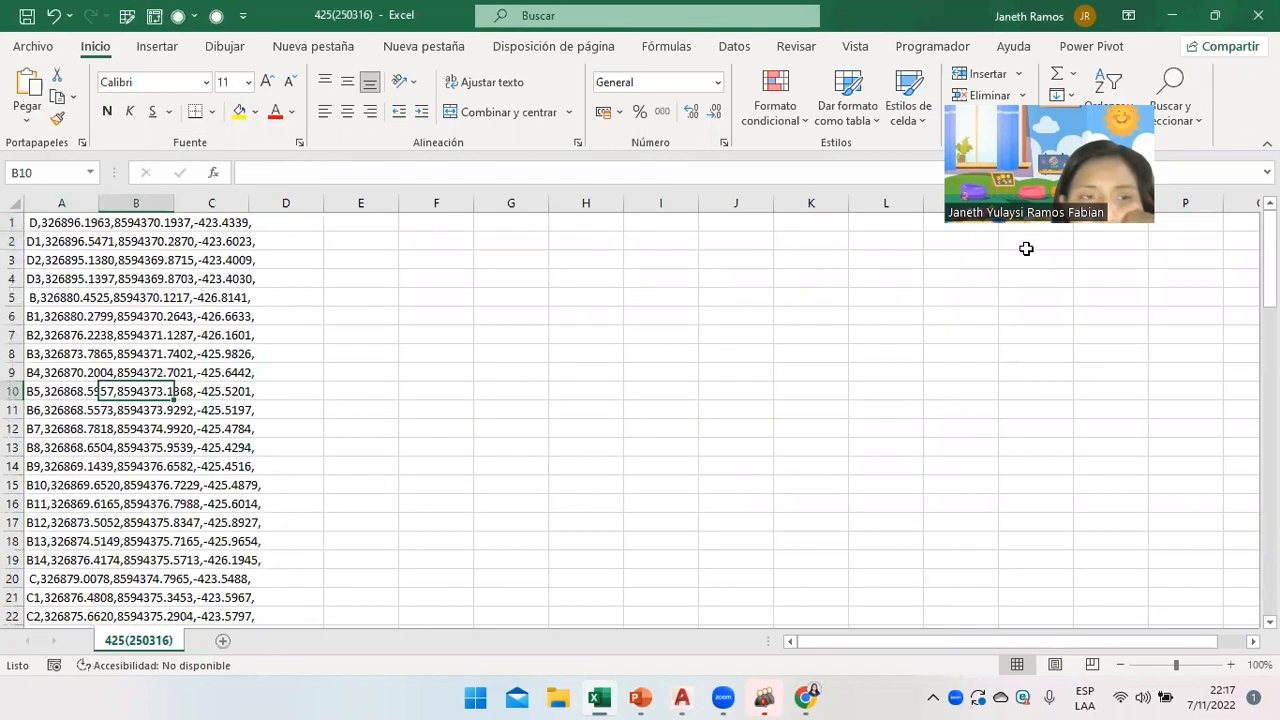
# Split column A's point text at commas into columns A–D with Texto en columnas.
pyautogui.click(445, 222)
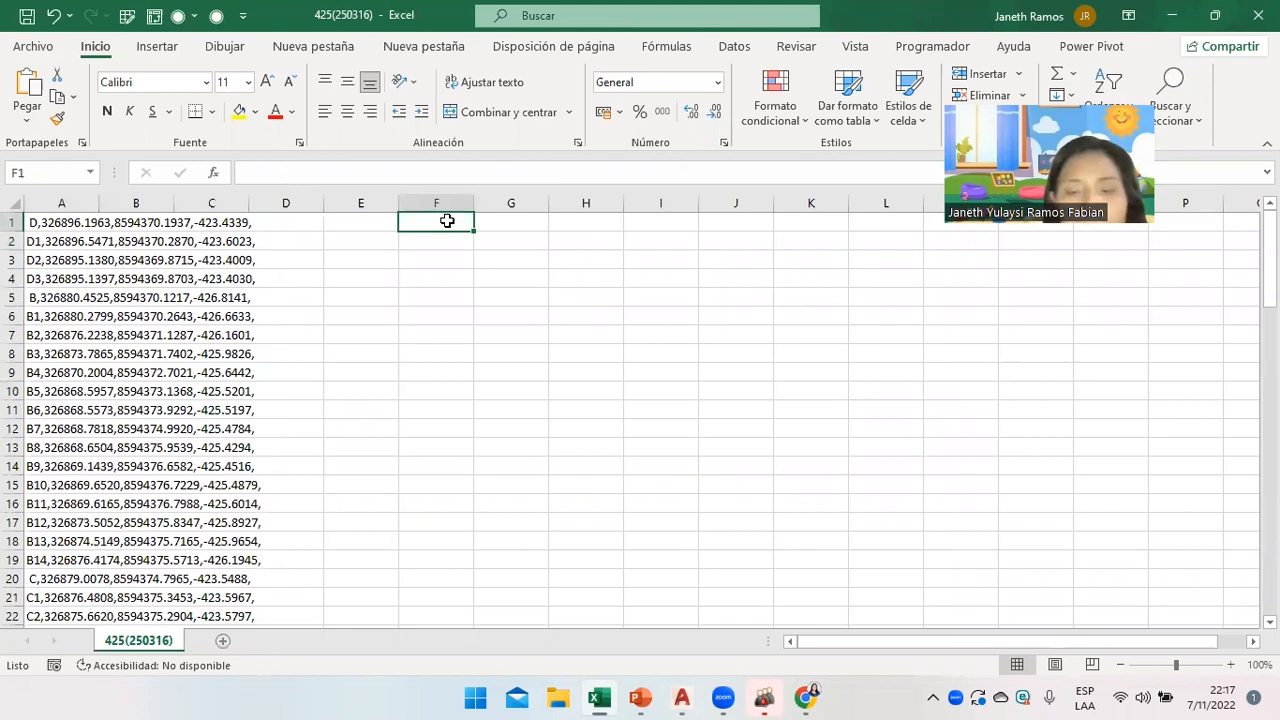
pyautogui.click(61, 203)
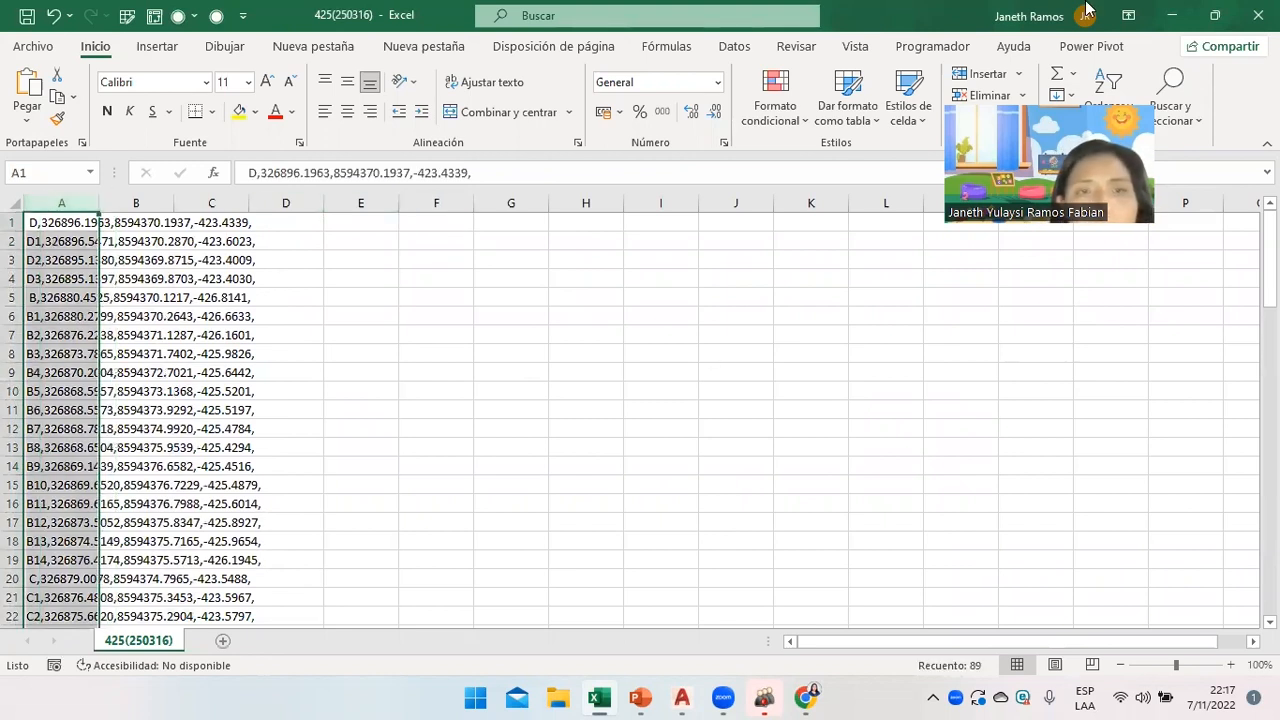
pyautogui.click(734, 46)
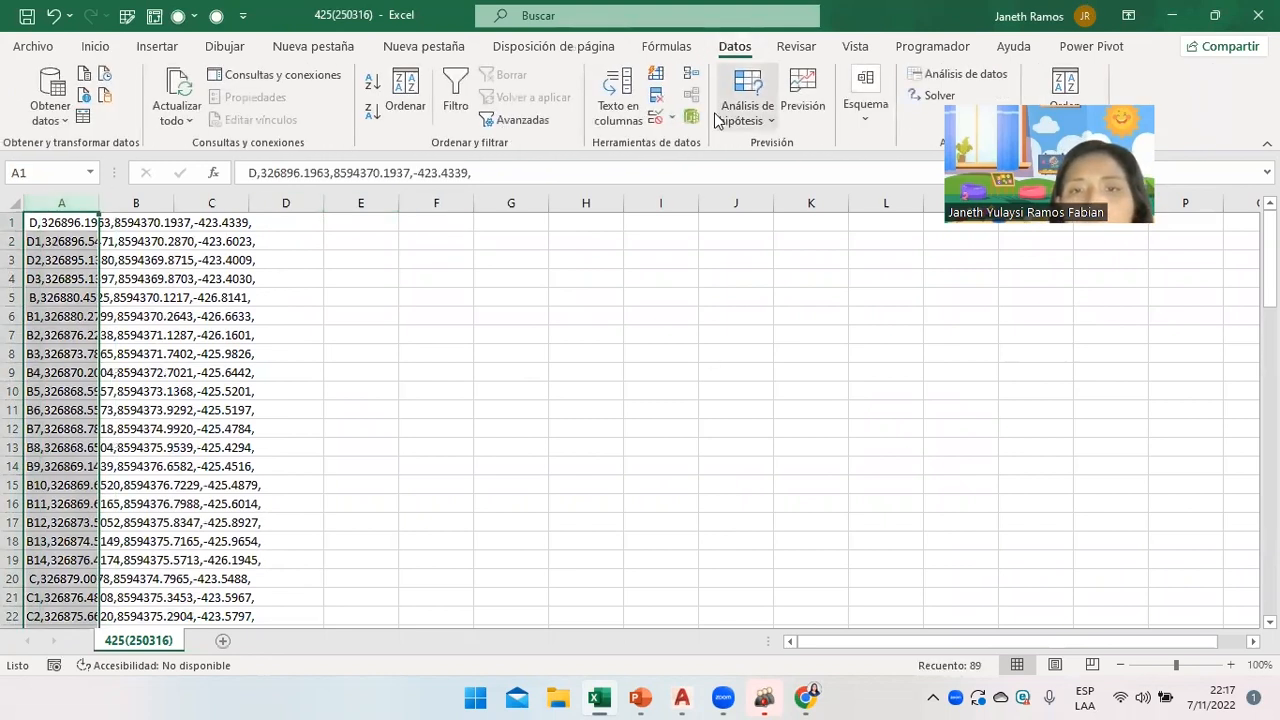
pyautogui.click(618, 105)
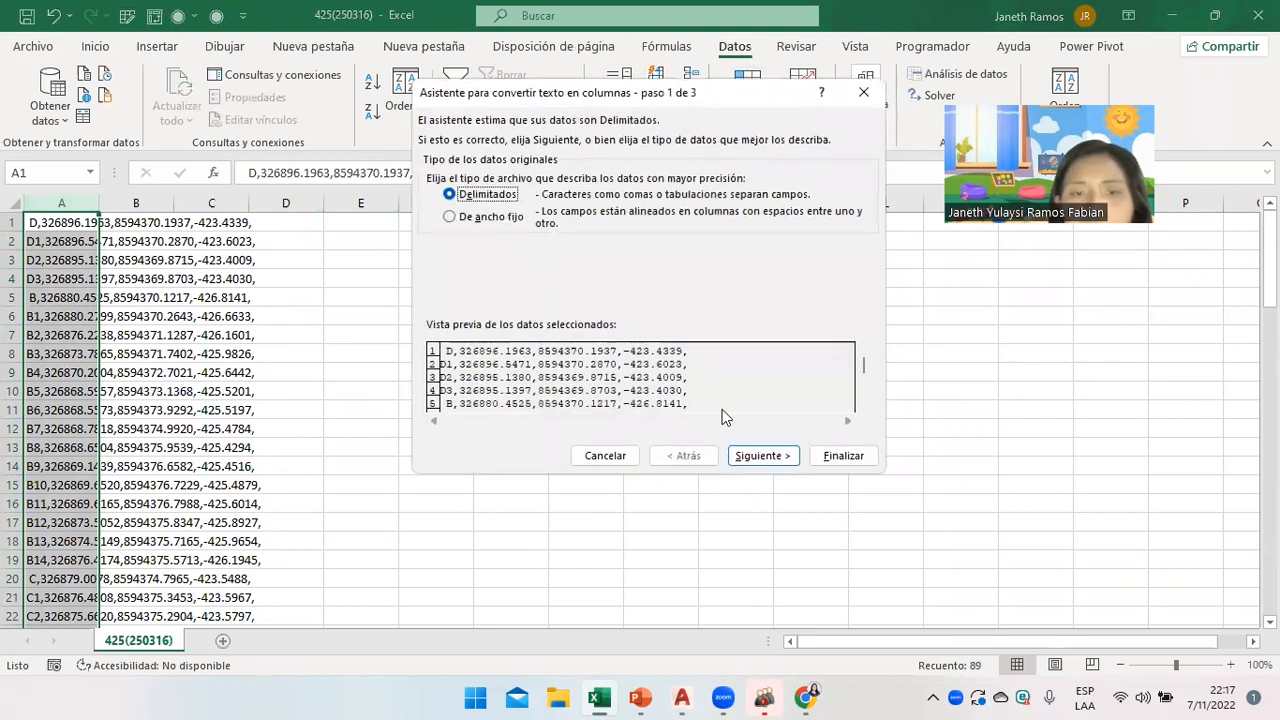
pyautogui.click(755, 456)
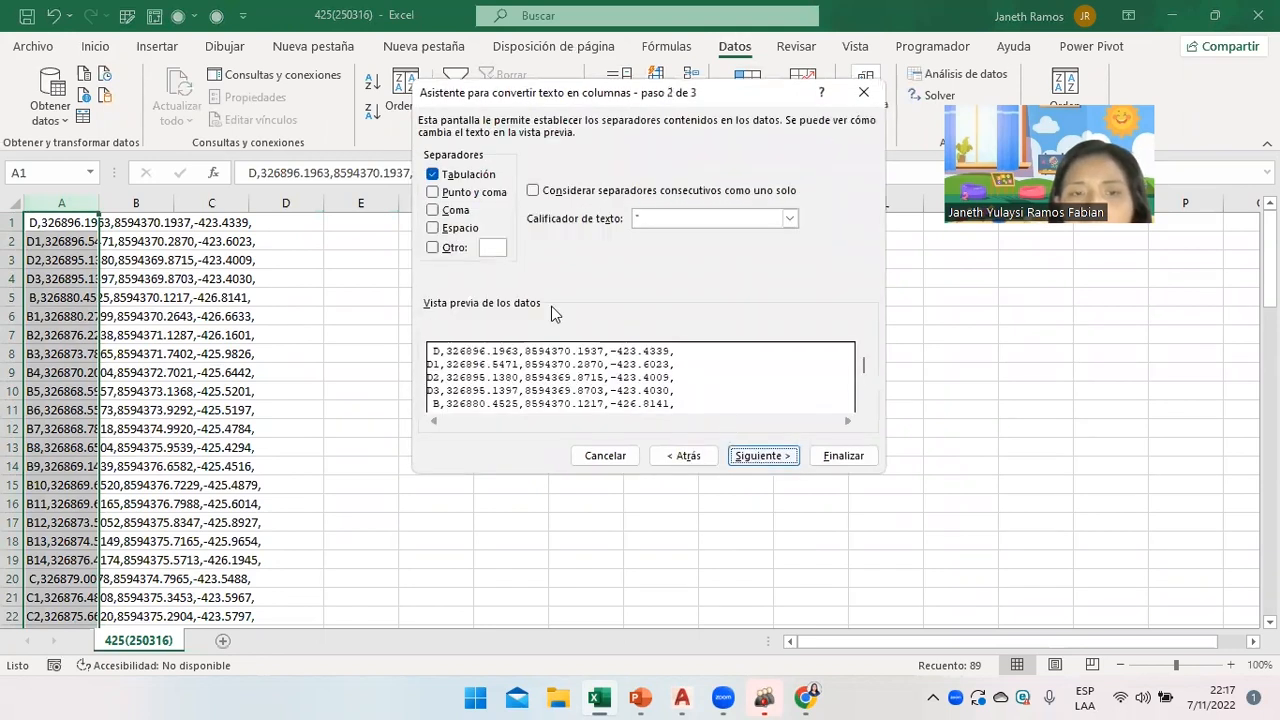
pyautogui.click(458, 209)
pyautogui.click(760, 456)
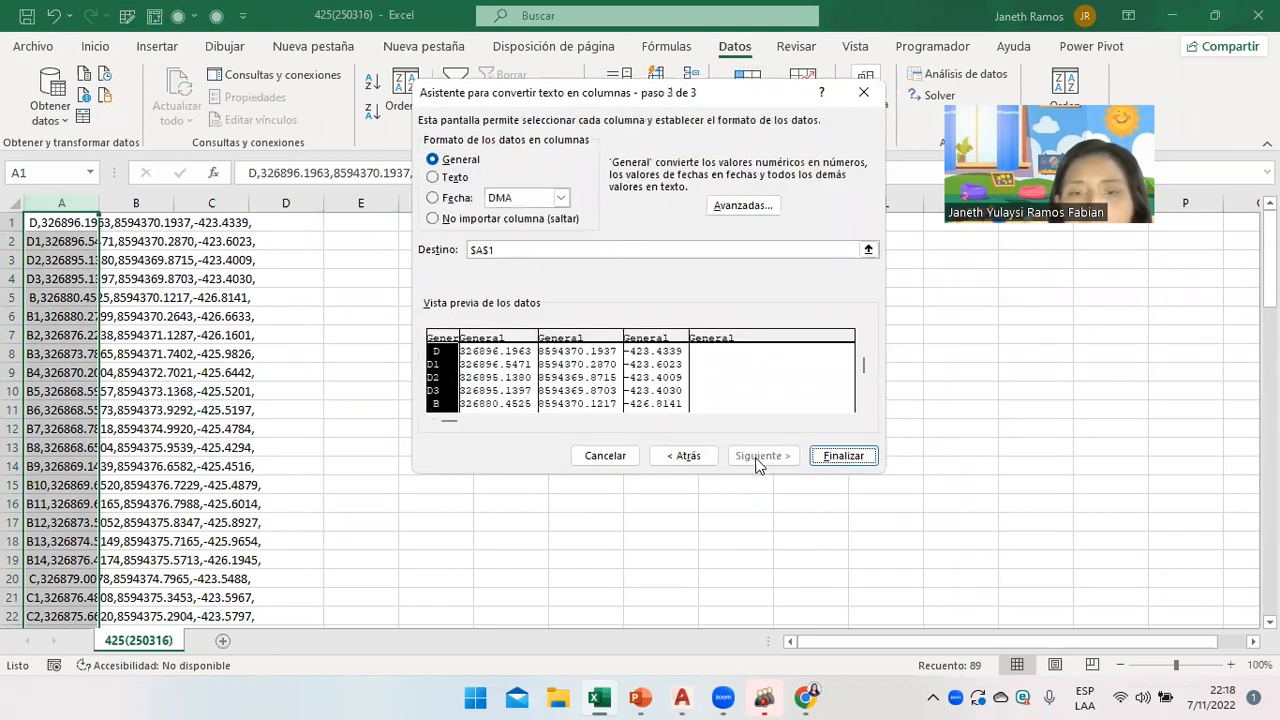
pyautogui.click(838, 456)
# Enter =CONCATENAR(B1;",";C1;",";D1) in F1 to join the first point's coordinates.
pyautogui.click(483, 301)
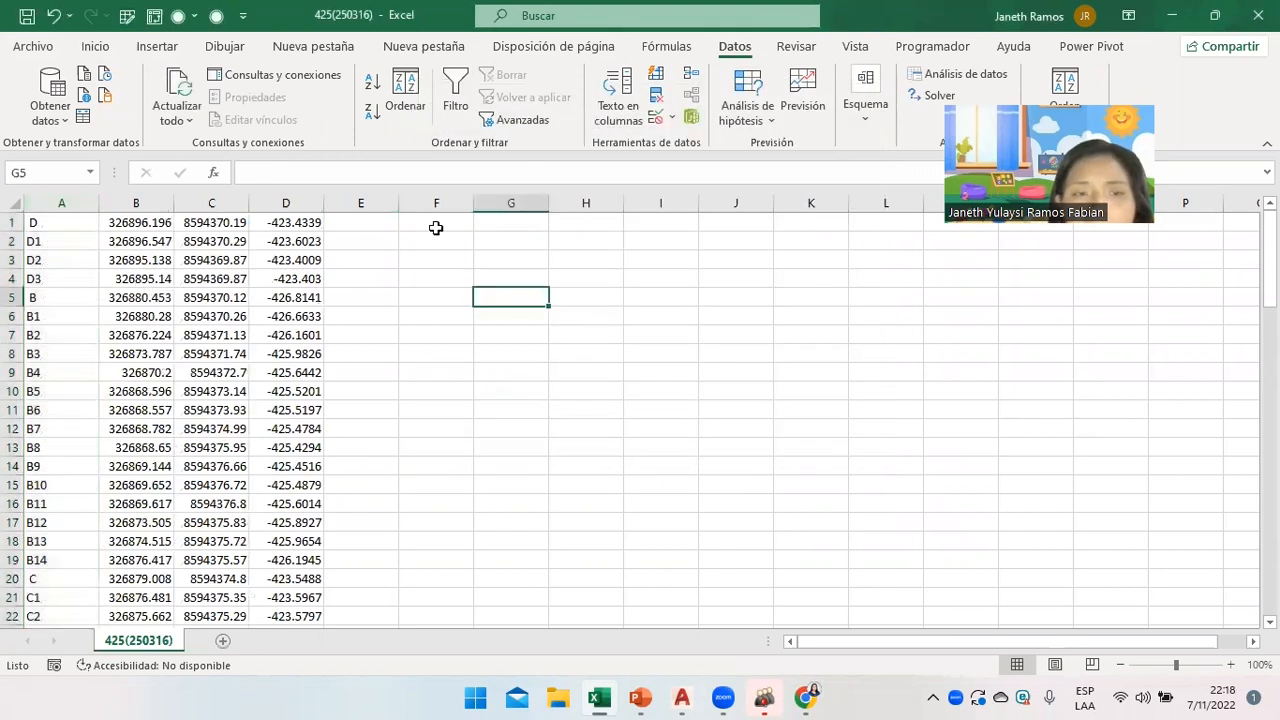
pyautogui.click(437, 228)
pyautogui.doubleClick(446, 222)
pyautogui.write('=')
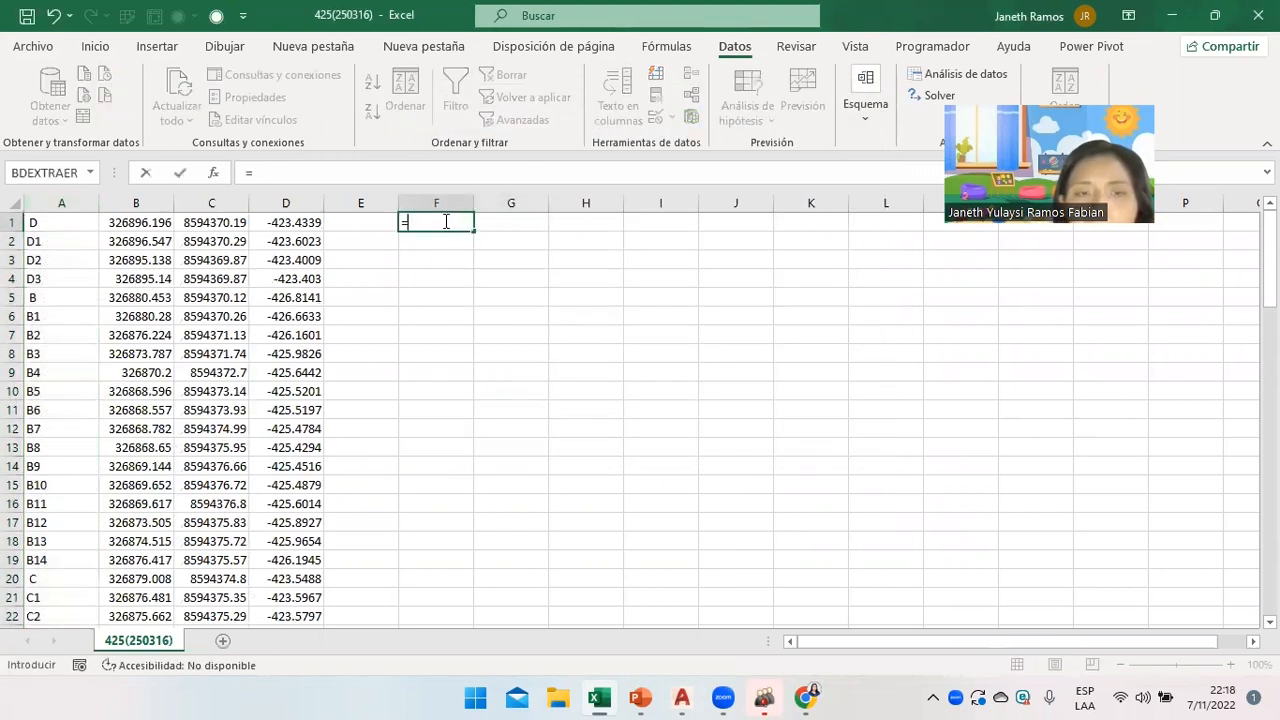
pyautogui.write('conca')
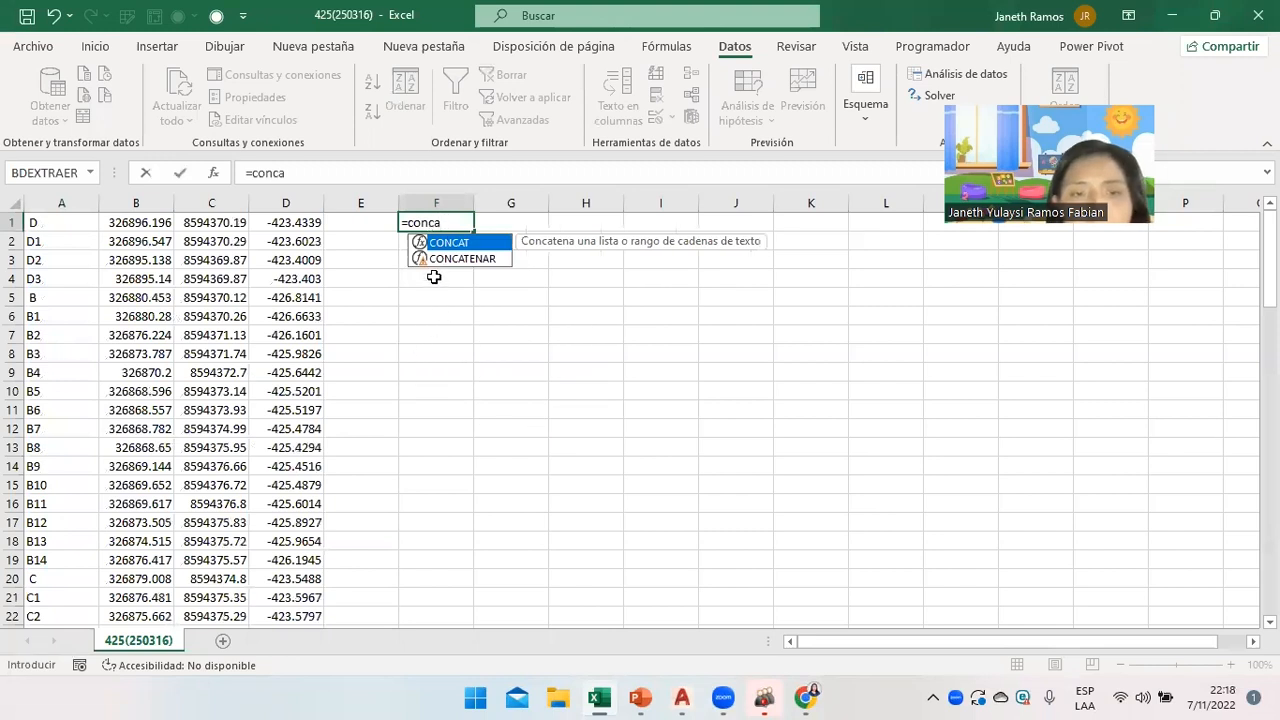
pyautogui.doubleClick(460, 259)
pyautogui.click(155, 222)
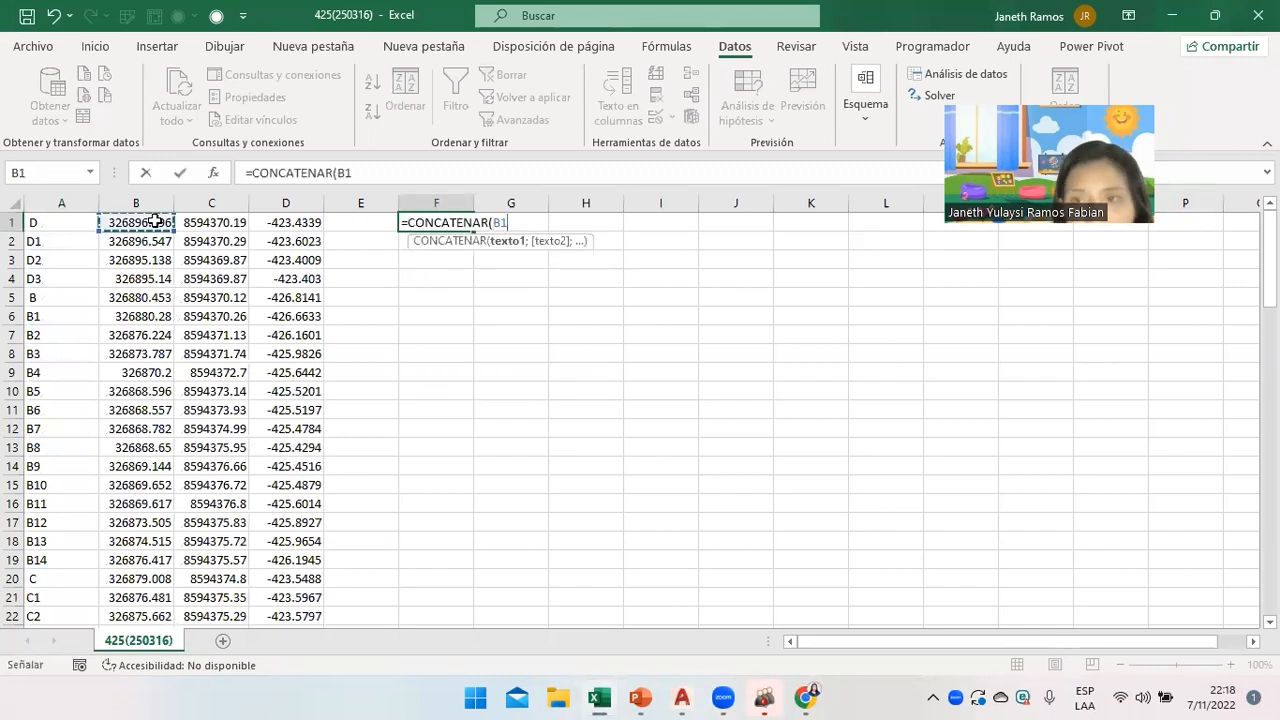
pyautogui.write(';')
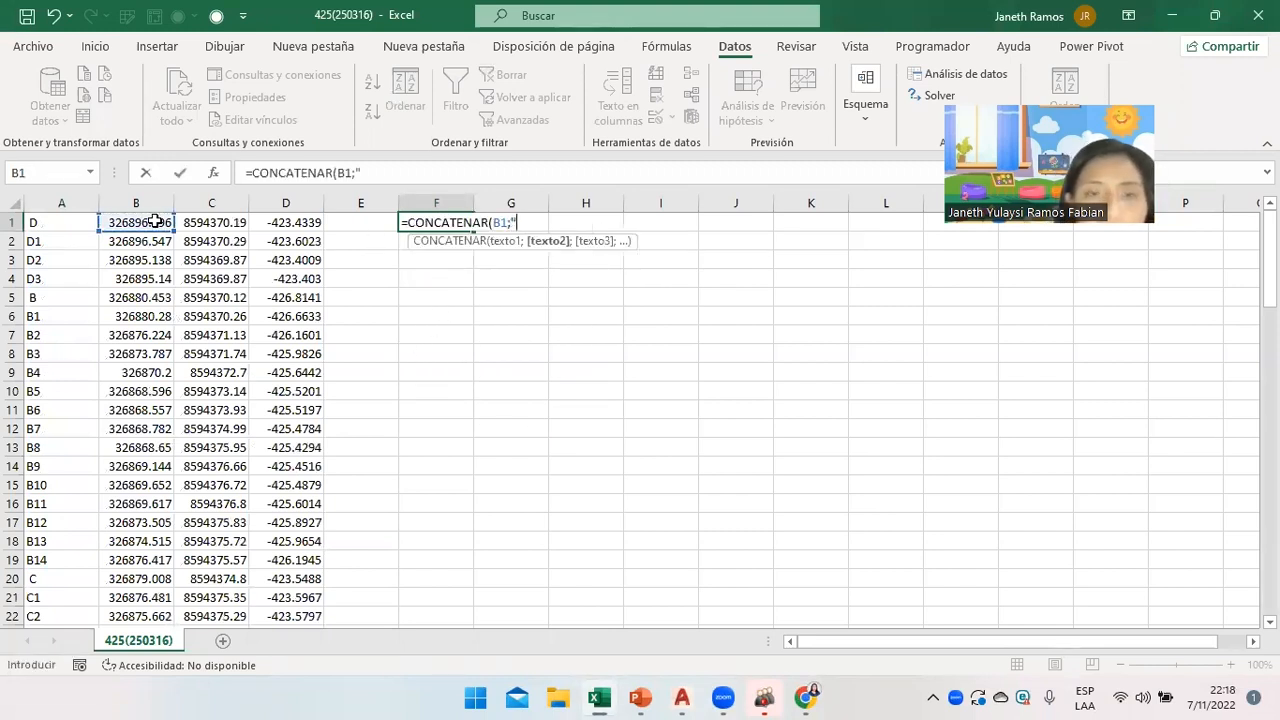
pyautogui.write('",";')
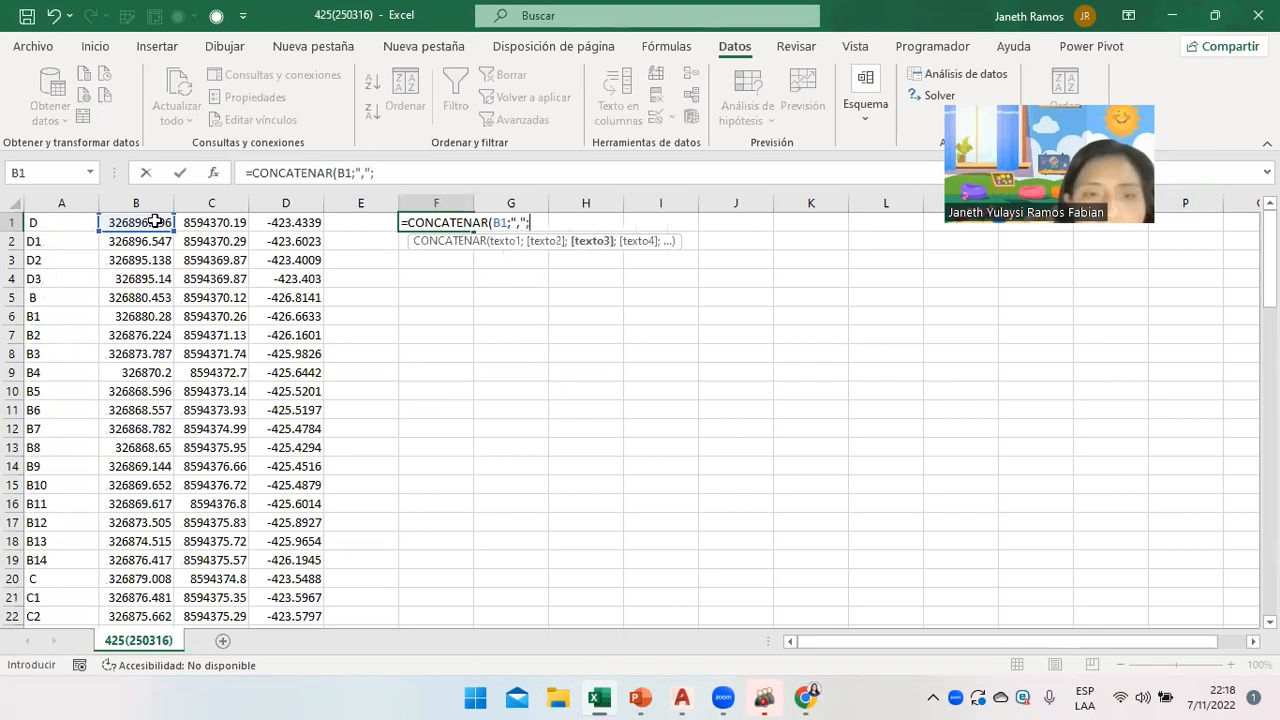
pyautogui.click(192, 226)
pyautogui.write(';')
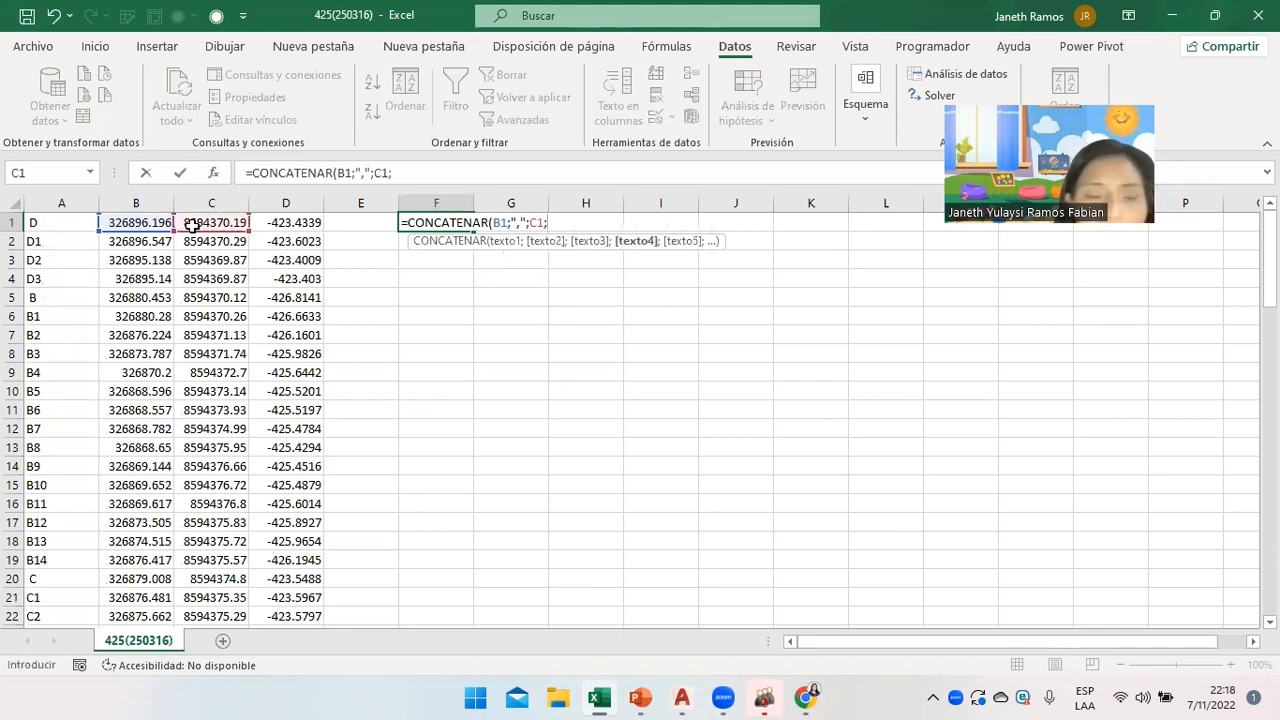
pyautogui.write('",";')
pyautogui.click(290, 221)
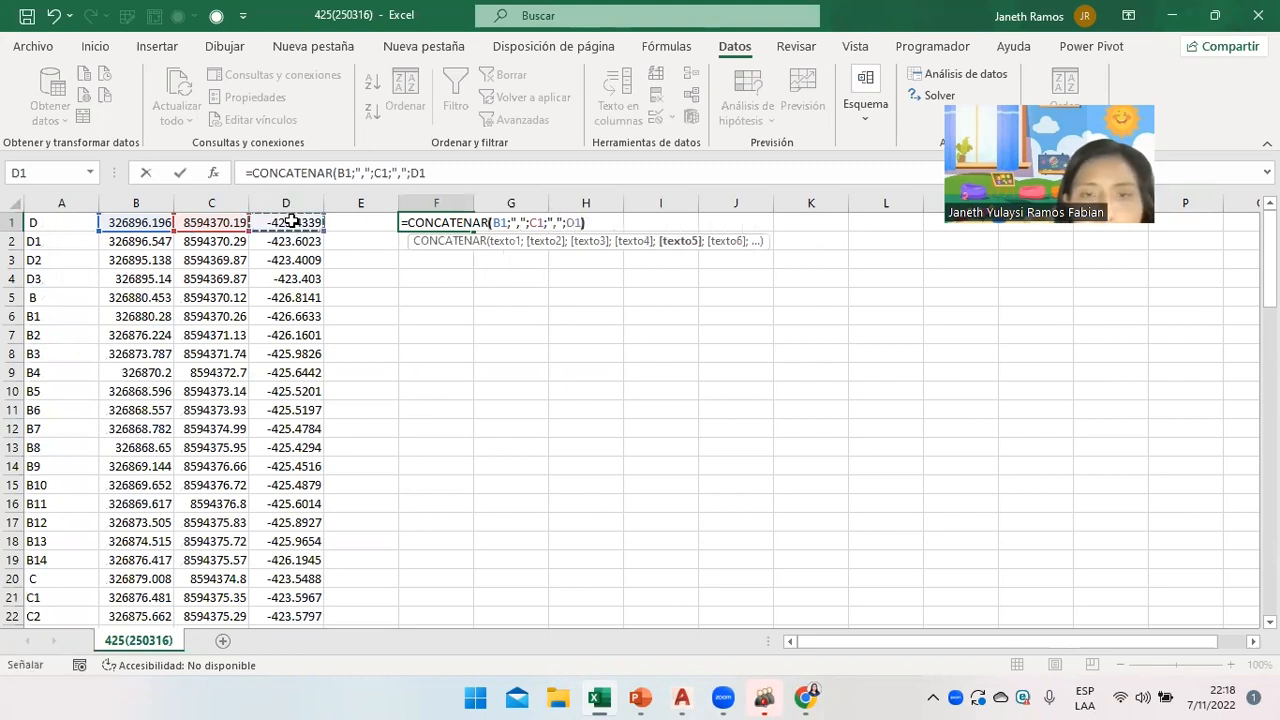
pyautogui.press('Return')
pyautogui.click(420, 223)
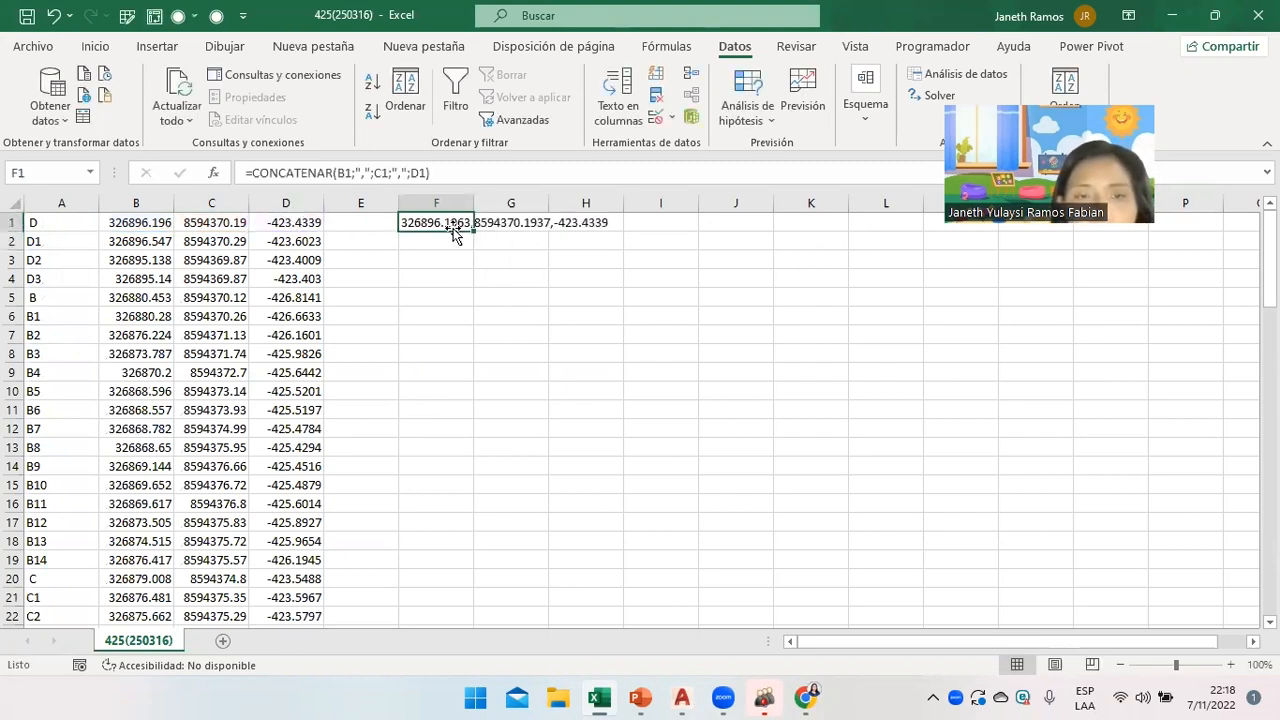
# Fill the F1 joining formula down to row 89.
pyautogui.moveTo(473, 228); pyautogui.dragTo(474, 560)
pyautogui.moveTo(1270, 552); pyautogui.dragTo(1268, 266)
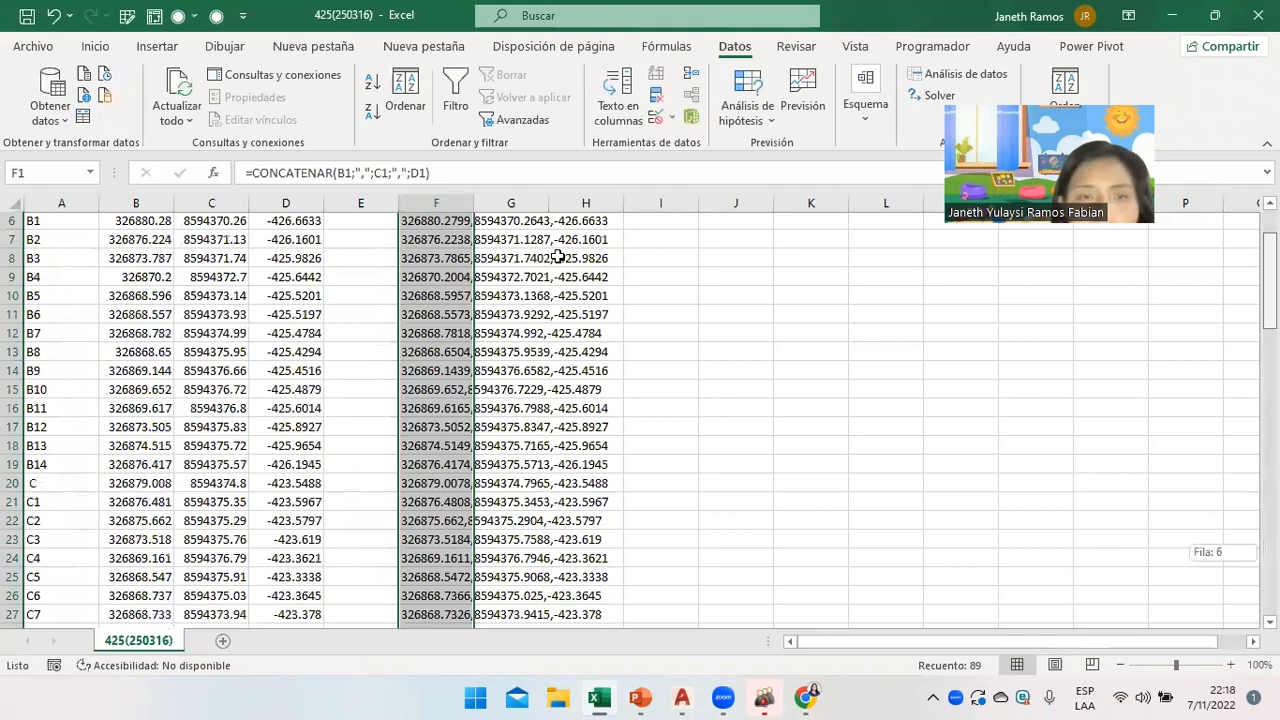
pyautogui.moveTo(557, 257); pyautogui.dragTo(500, 245)
pyautogui.click(442, 232)
# Delete the first 51 rows so point B starts in row 1.
pyautogui.moveTo(34, 222); pyautogui.dragTo(51, 306)
pyautogui.rightClick(48, 305)
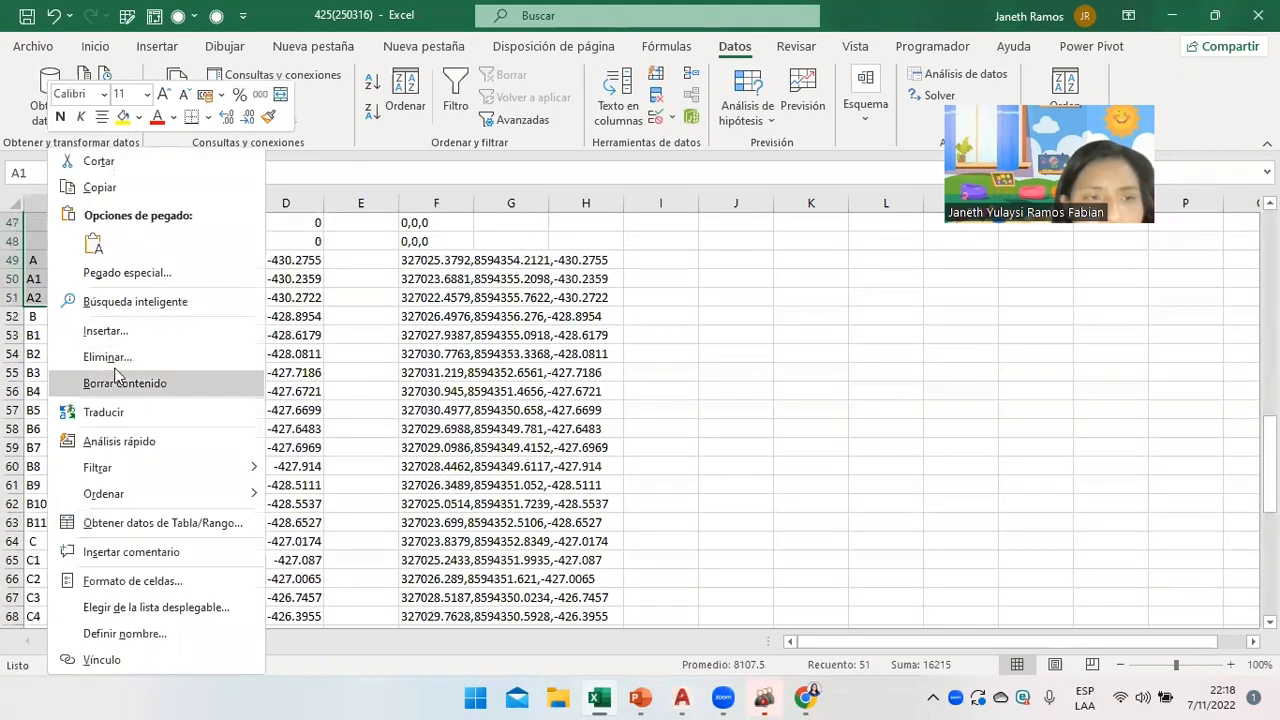
pyautogui.click(107, 357)
pyautogui.click(55, 357)
pyautogui.click(108, 406)
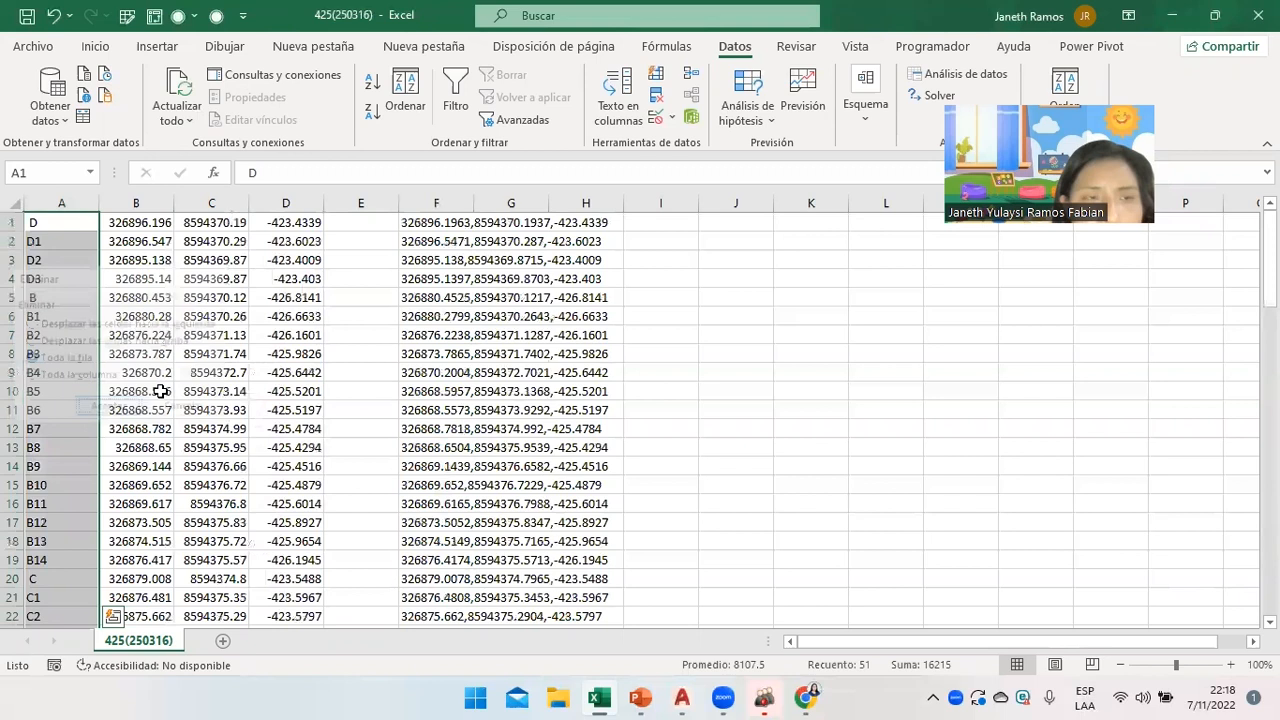
# Copy the twelve joined points in F1:F12.
pyautogui.moveTo(420, 224); pyautogui.dragTo(437, 420)
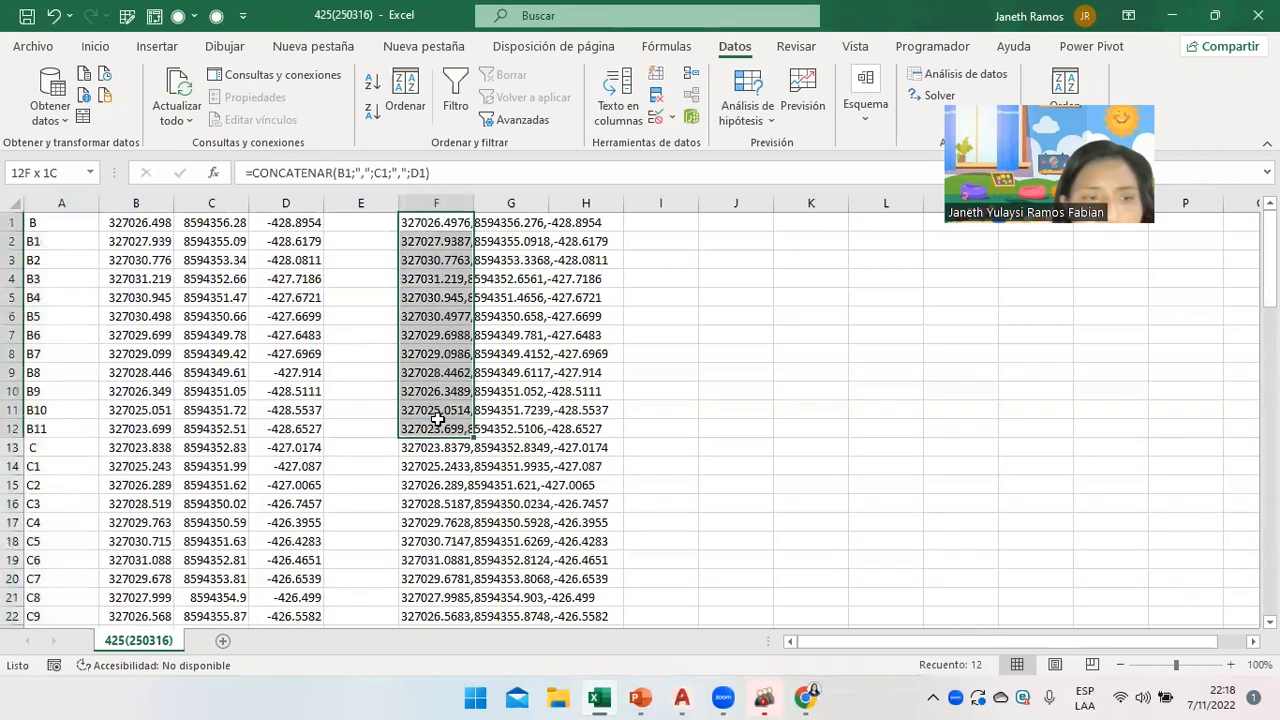
pyautogui.click(439, 424)
pyautogui.moveTo(413, 228); pyautogui.dragTo(428, 430)
pyautogui.hotkey('ctrl', 'c')
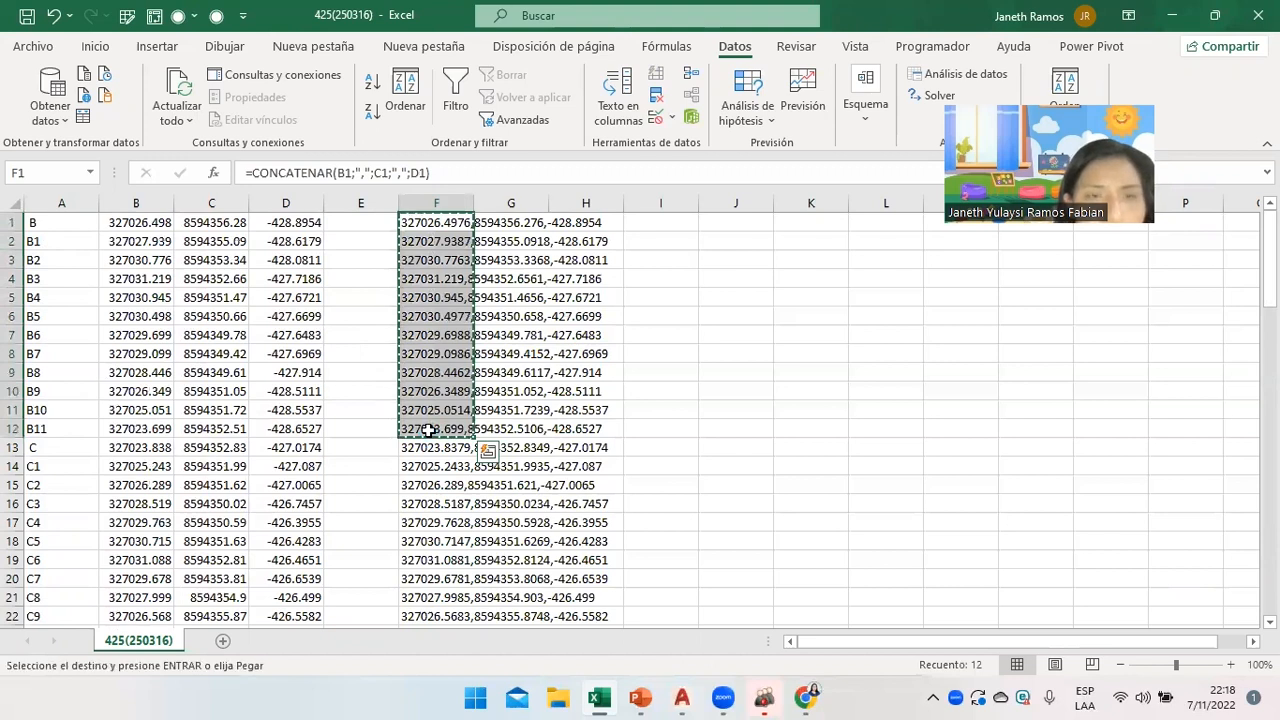
pyautogui.click(677, 697)
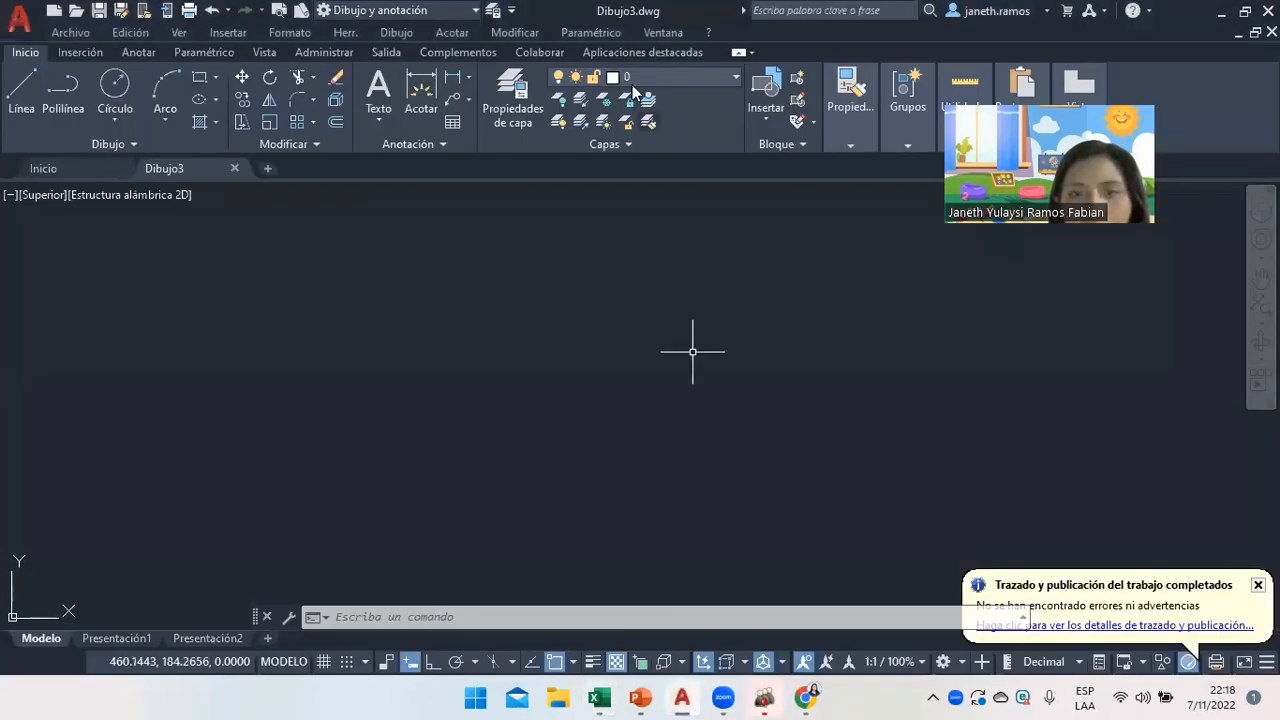
pyautogui.click(512, 98)
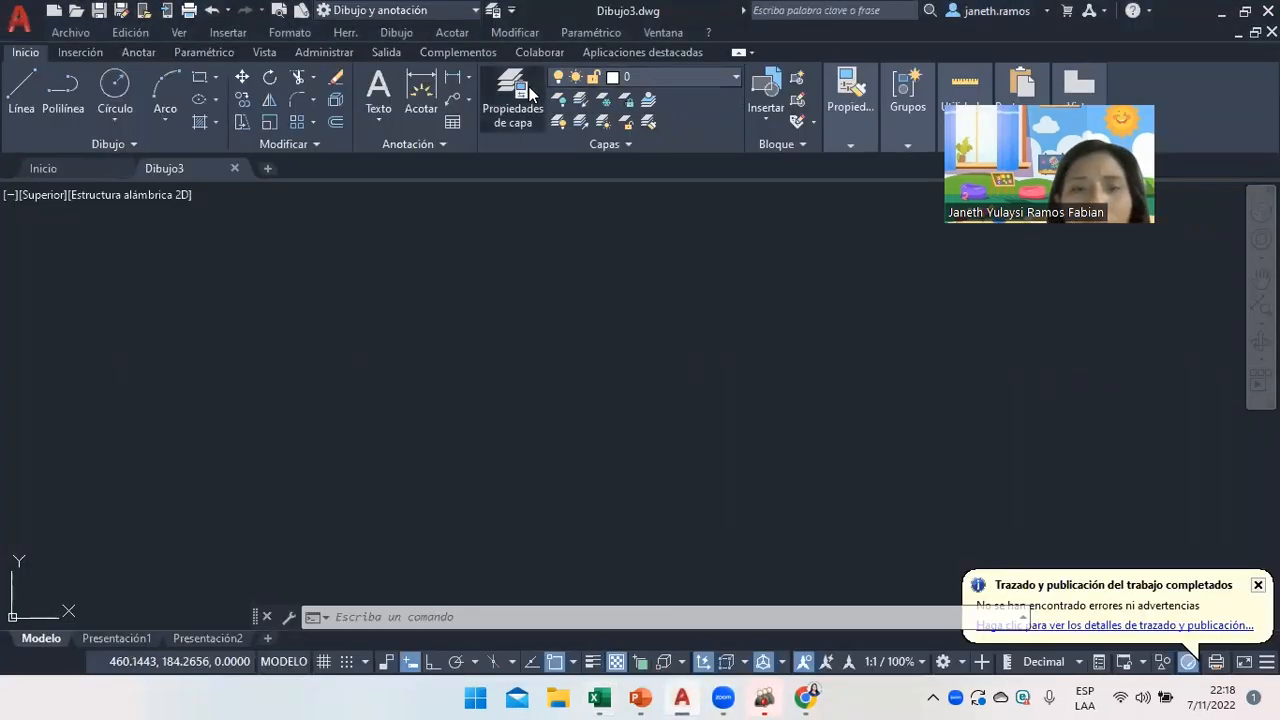
pyautogui.click(175, 96)
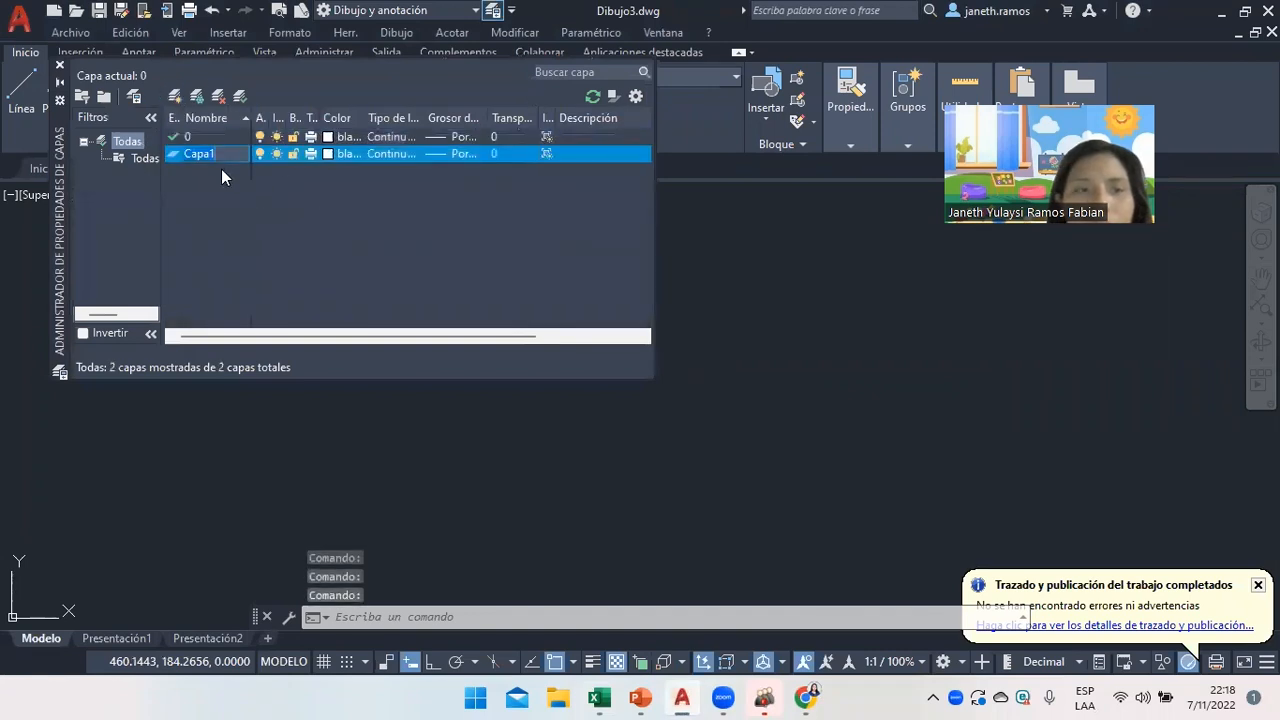
pyautogui.write('RAMPA')
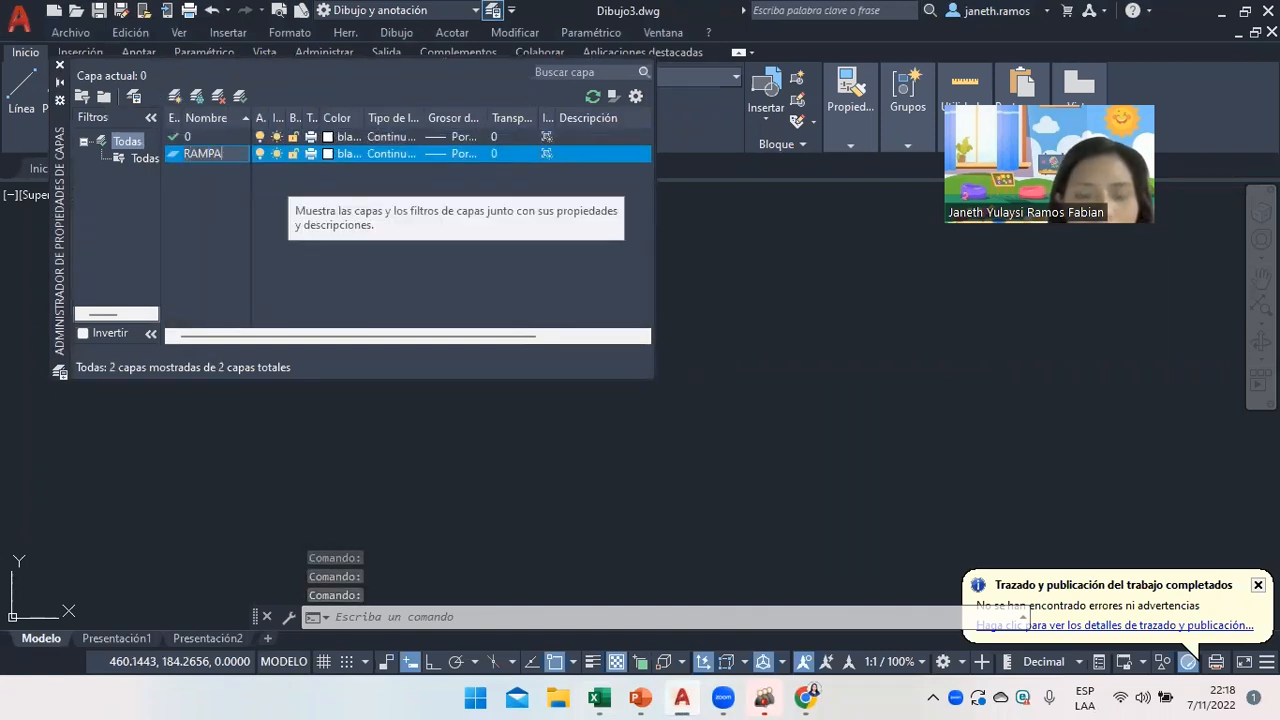
pyautogui.press('Return')
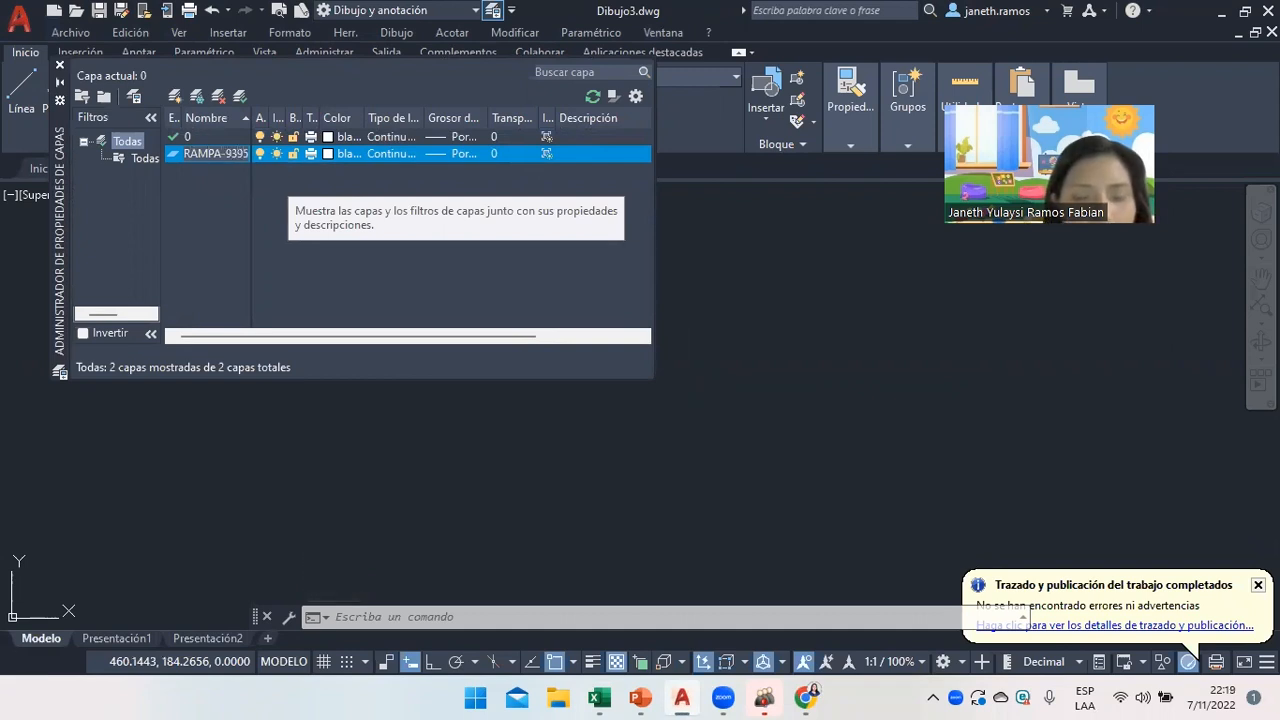
pyautogui.press('Return')
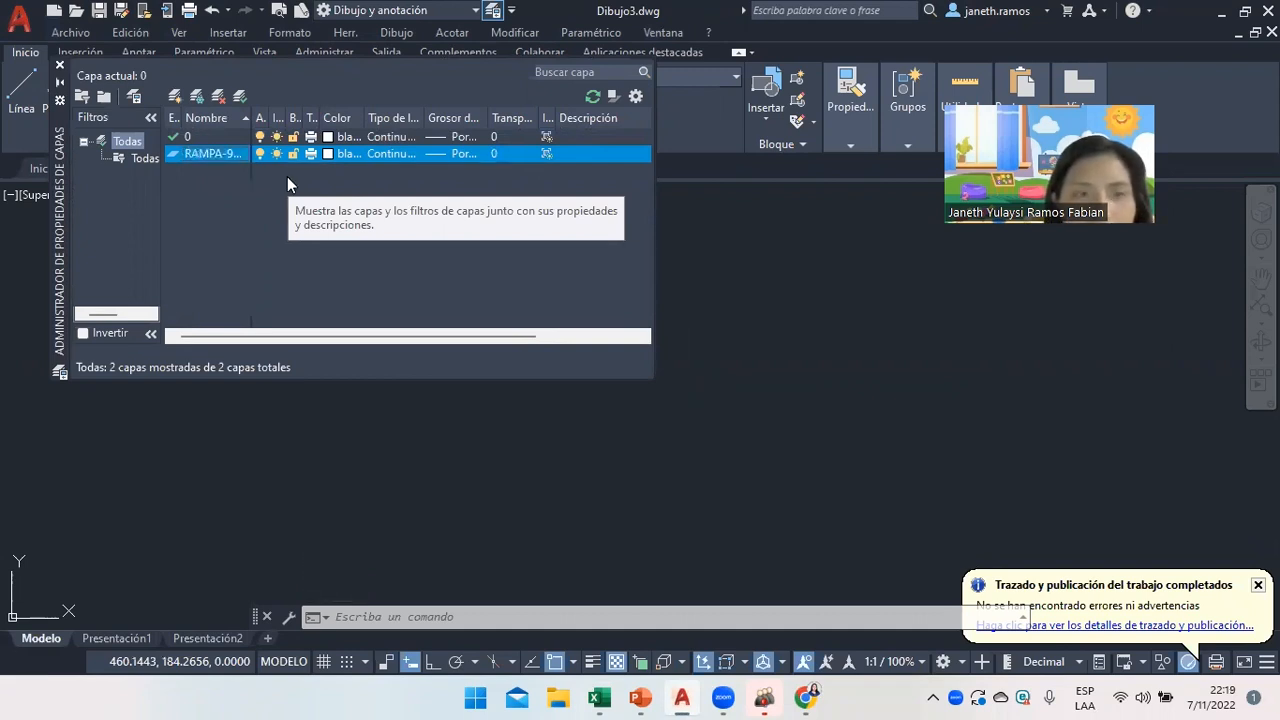
pyautogui.hotkey('alt', 'n')
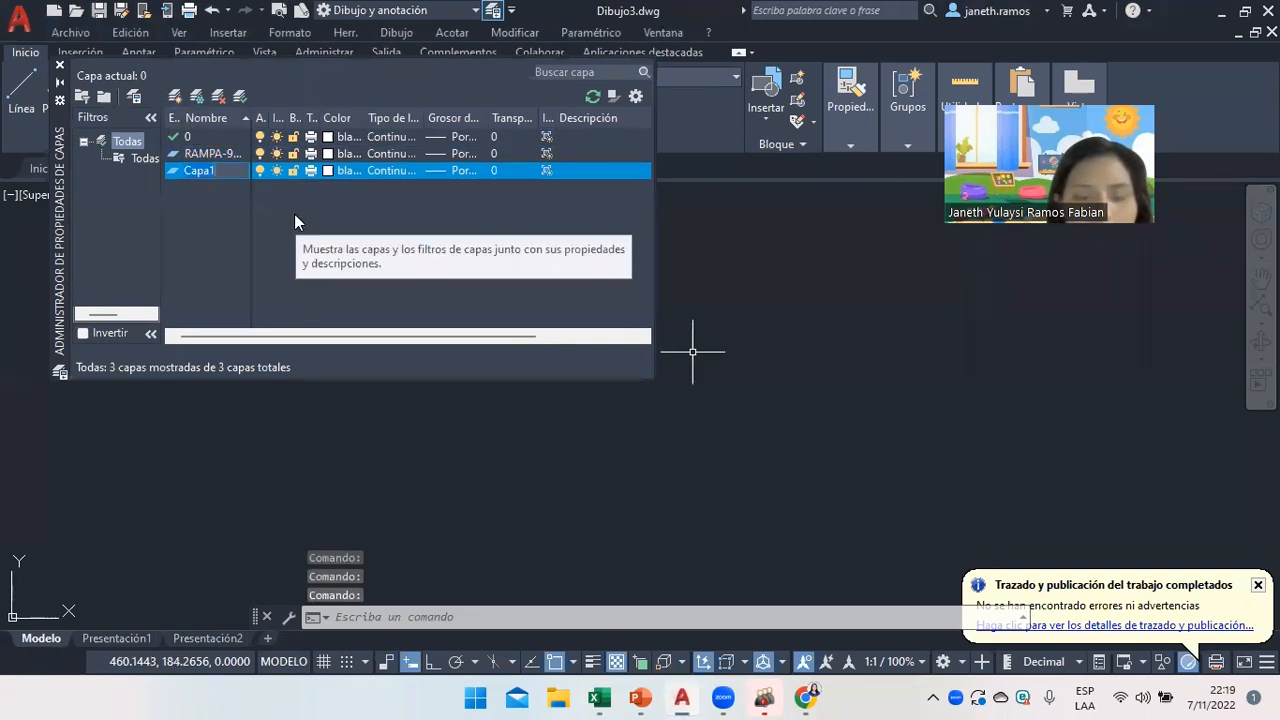
pyautogui.write('RASANTE')
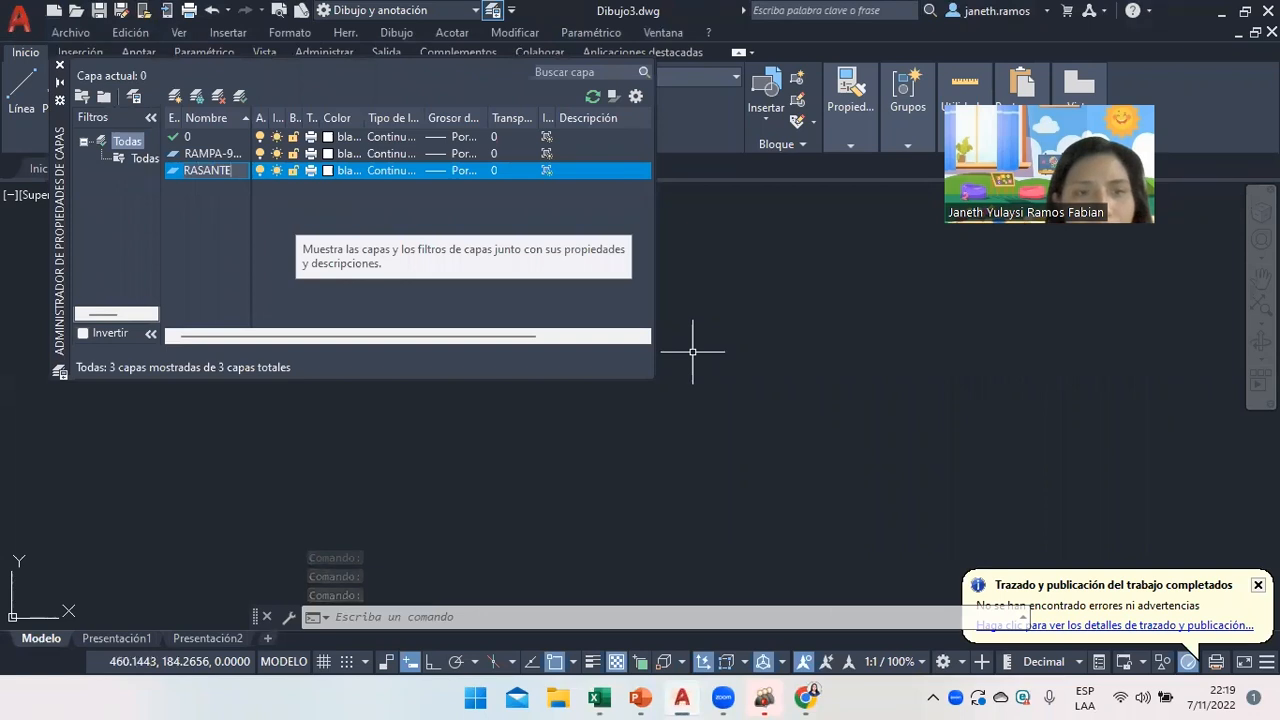
pyautogui.write('-0304200')
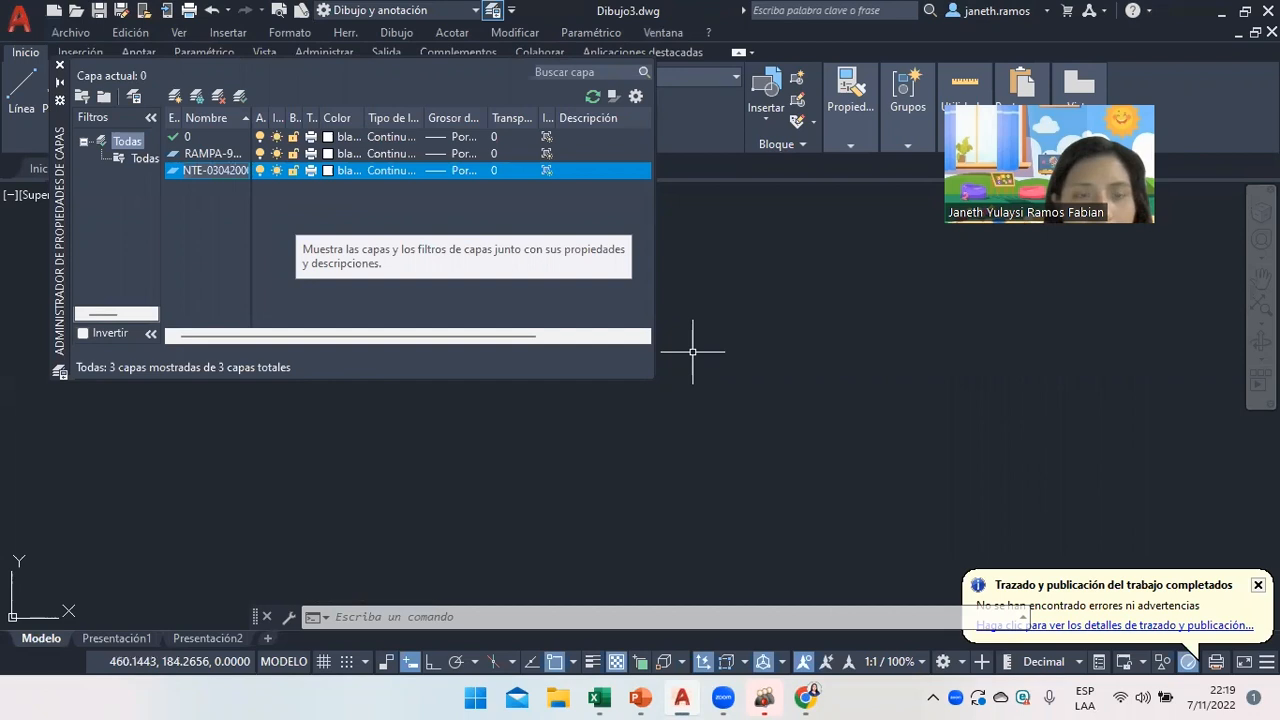
pyautogui.press('Return')
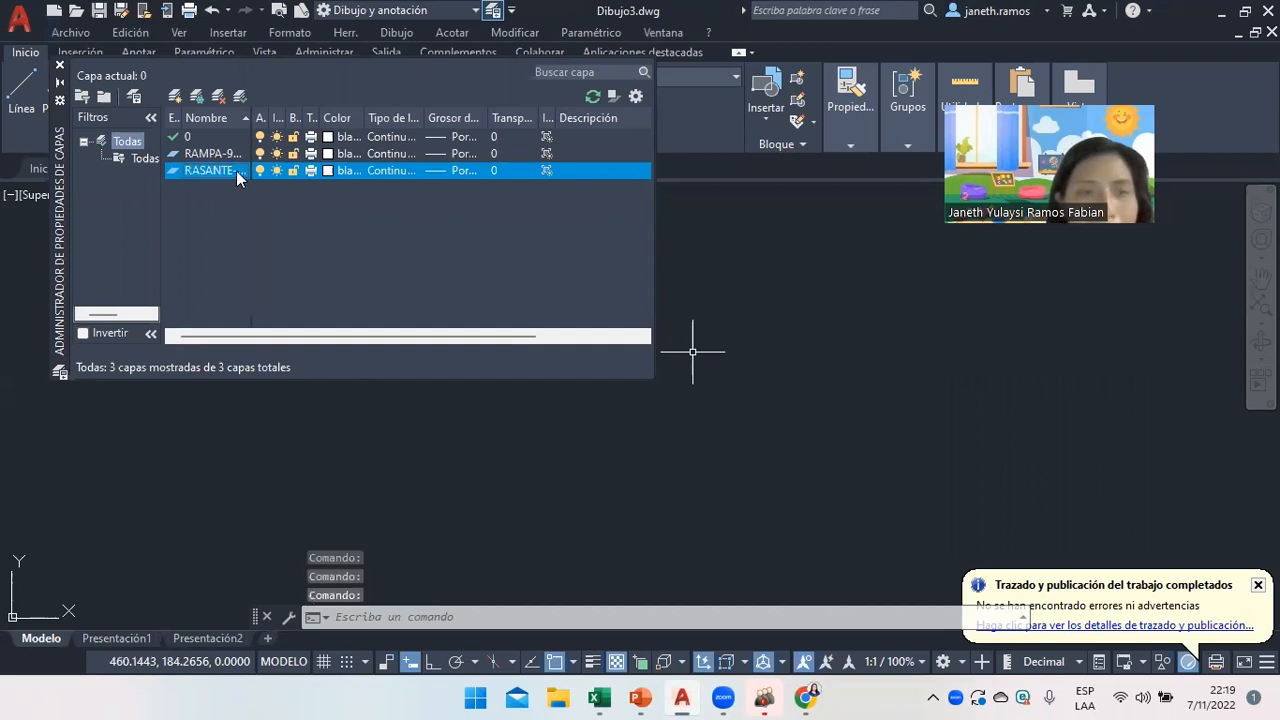
# Add a GELARIA-05062000 layer and set its colour to magenta.
pyautogui.click(177, 99)
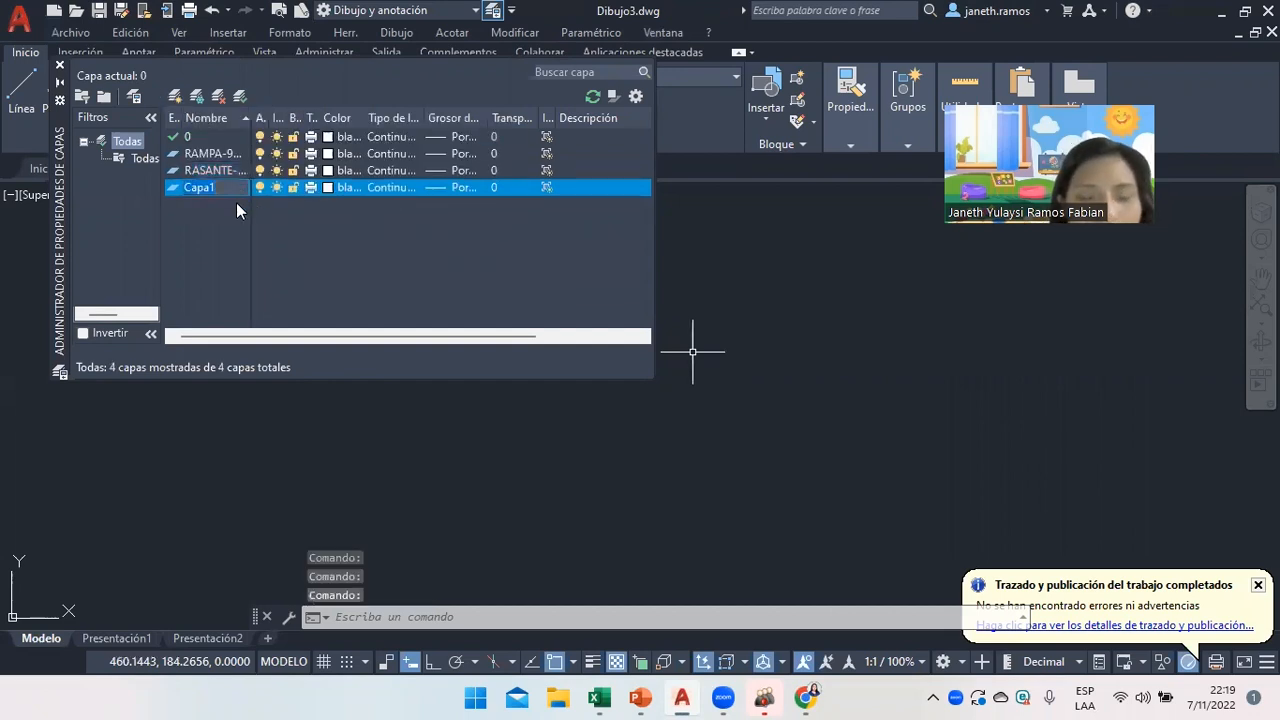
pyautogui.write('GT')
pyautogui.write('LARIA-')
pyautogui.write('050')
pyautogui.write('62')
pyautogui.press('Return')
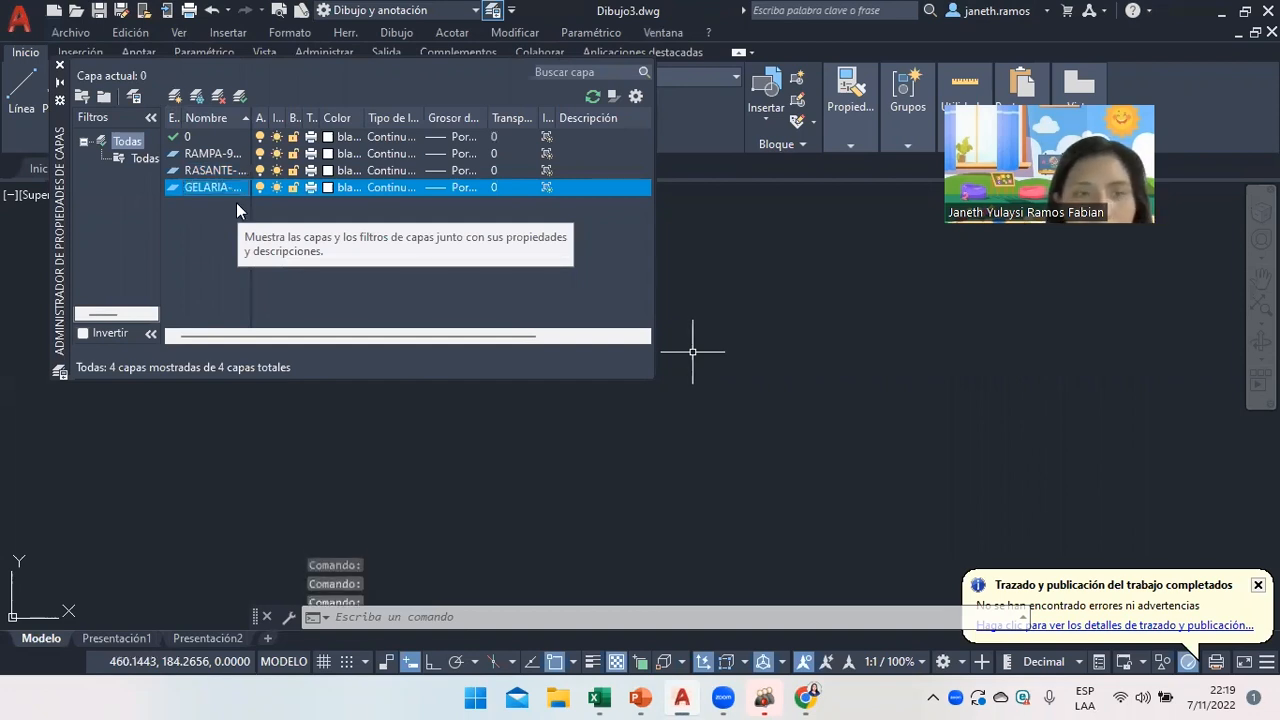
pyautogui.click(334, 192)
pyautogui.click(577, 388)
pyautogui.click(617, 494)
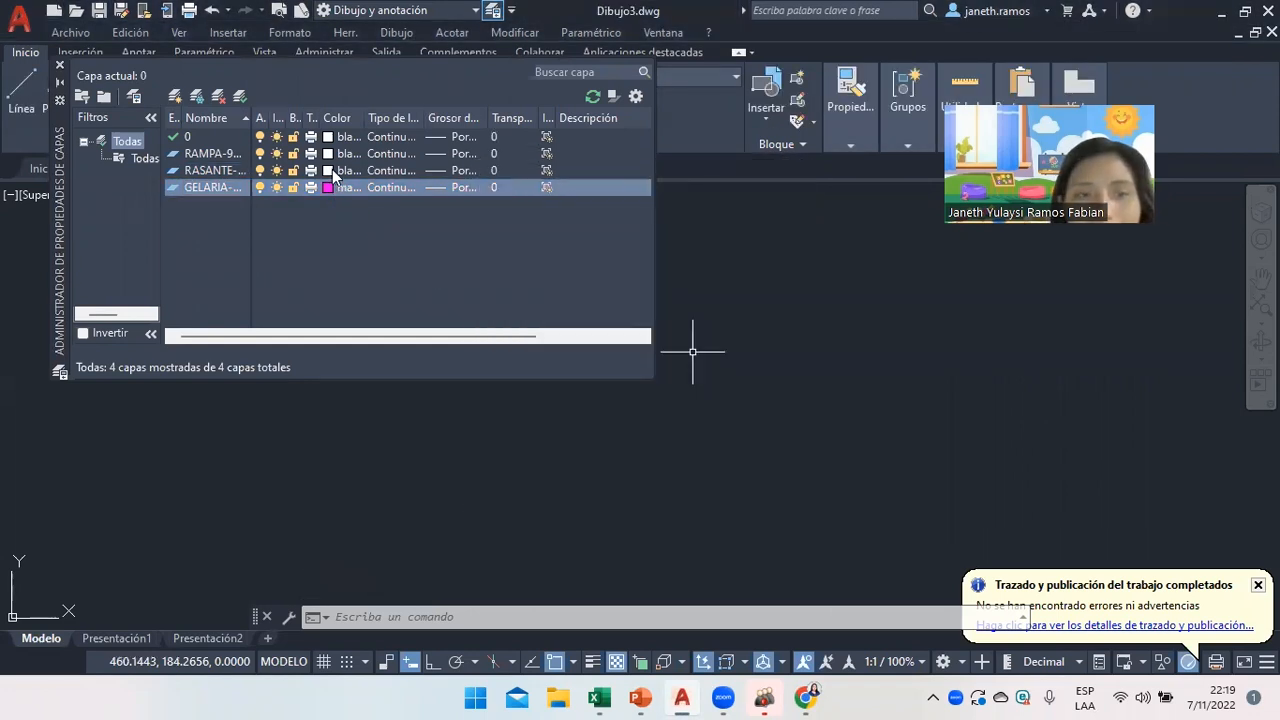
pyautogui.click(334, 170)
pyautogui.click(545, 388)
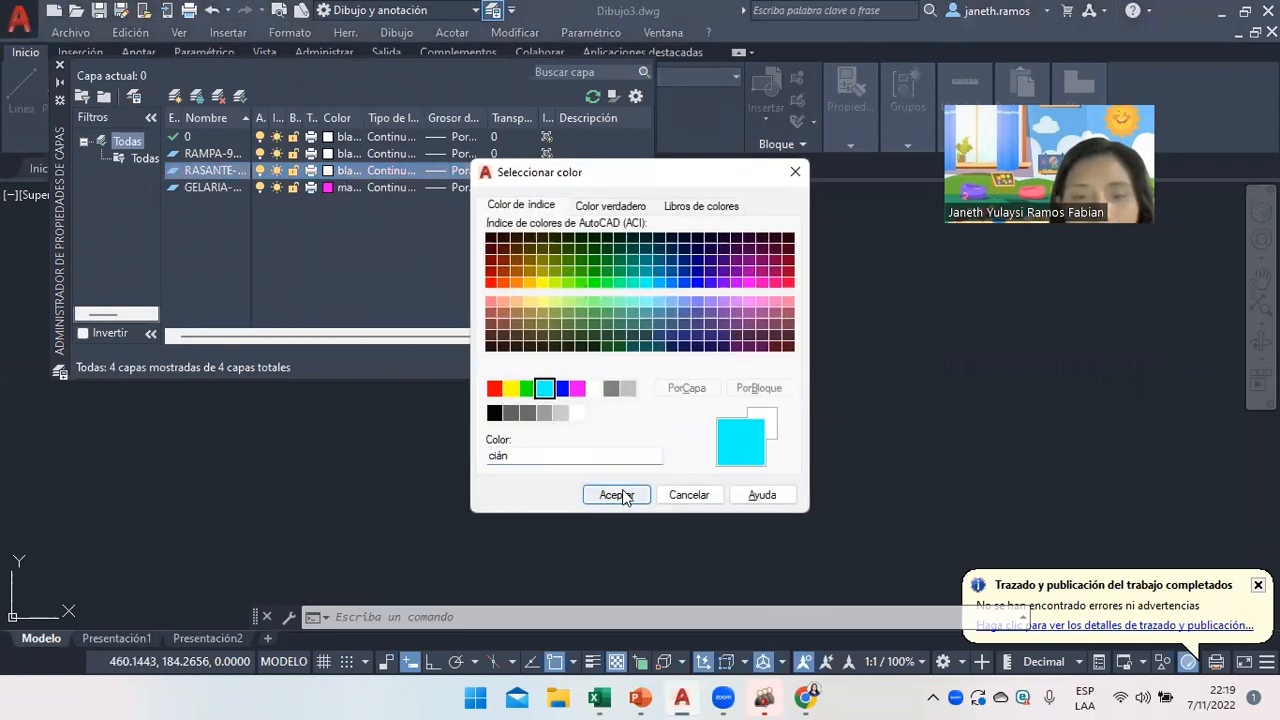
pyautogui.click(606, 490)
pyautogui.click(332, 154)
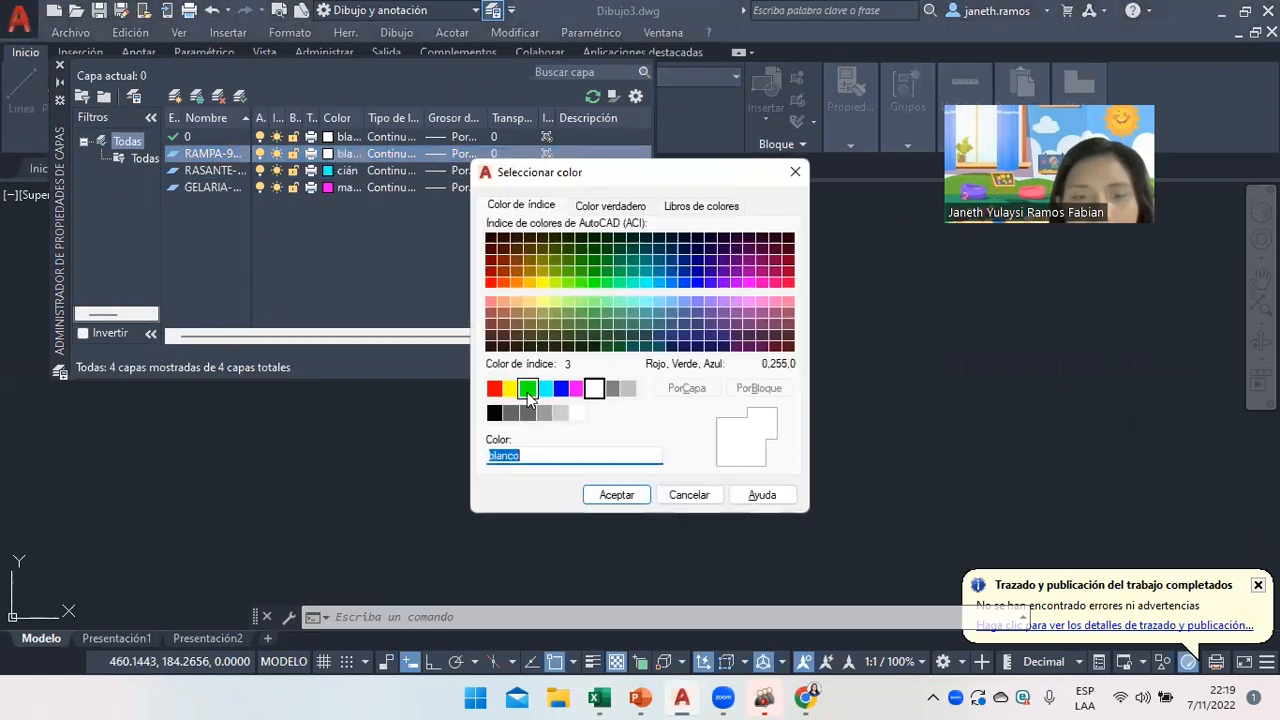
pyautogui.click(511, 388)
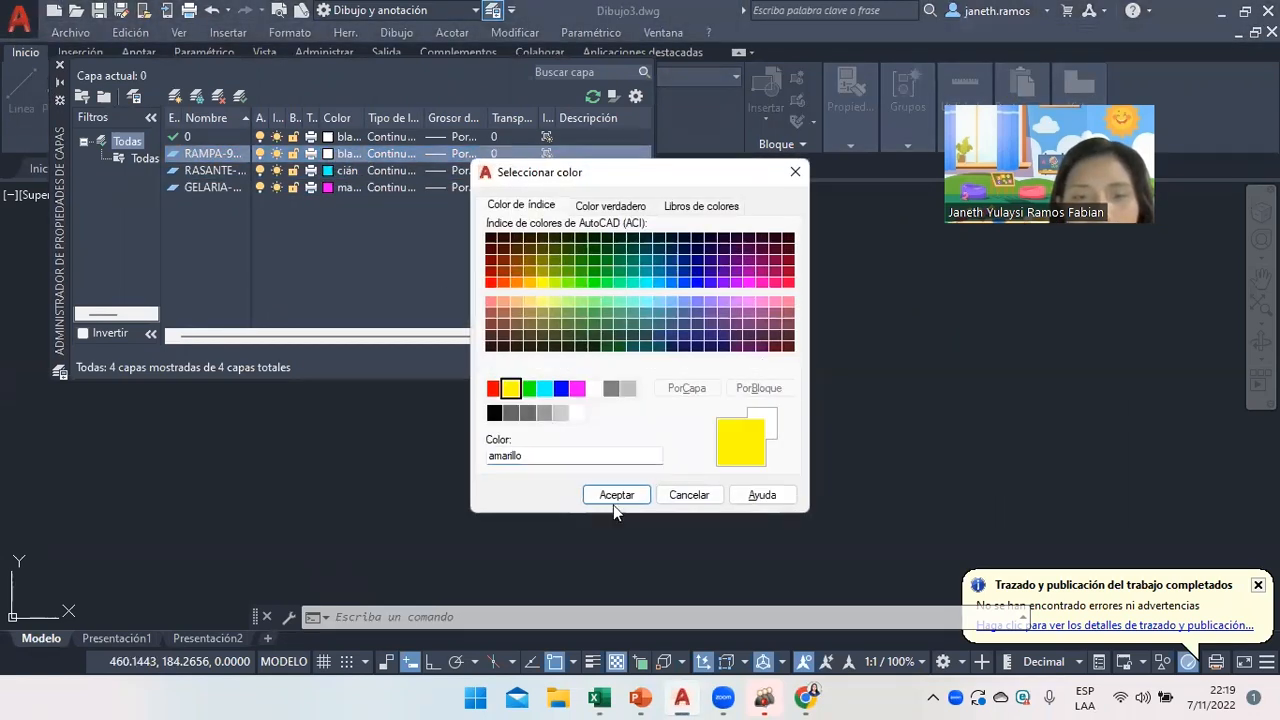
# Close the layer manager and make GELARIA-05062000 the current layer.
pyautogui.click(58, 70)
pyautogui.click(695, 380)
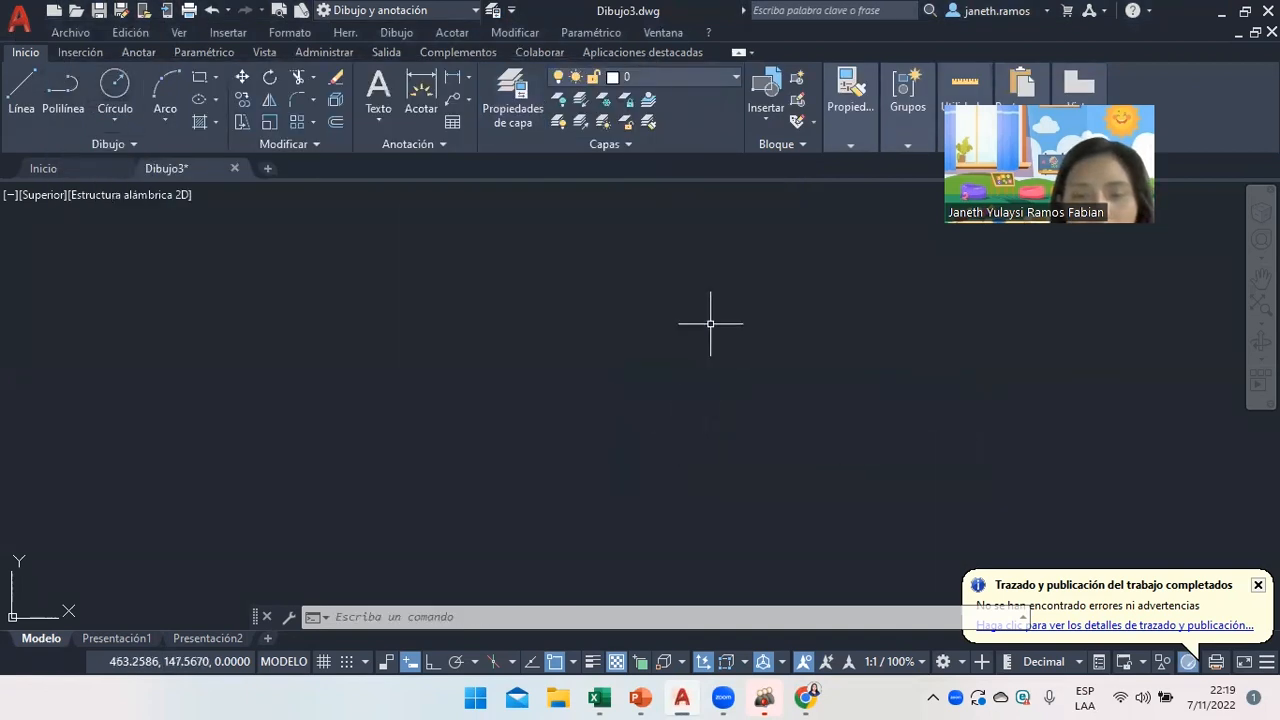
pyautogui.click(660, 77)
pyautogui.click(665, 111)
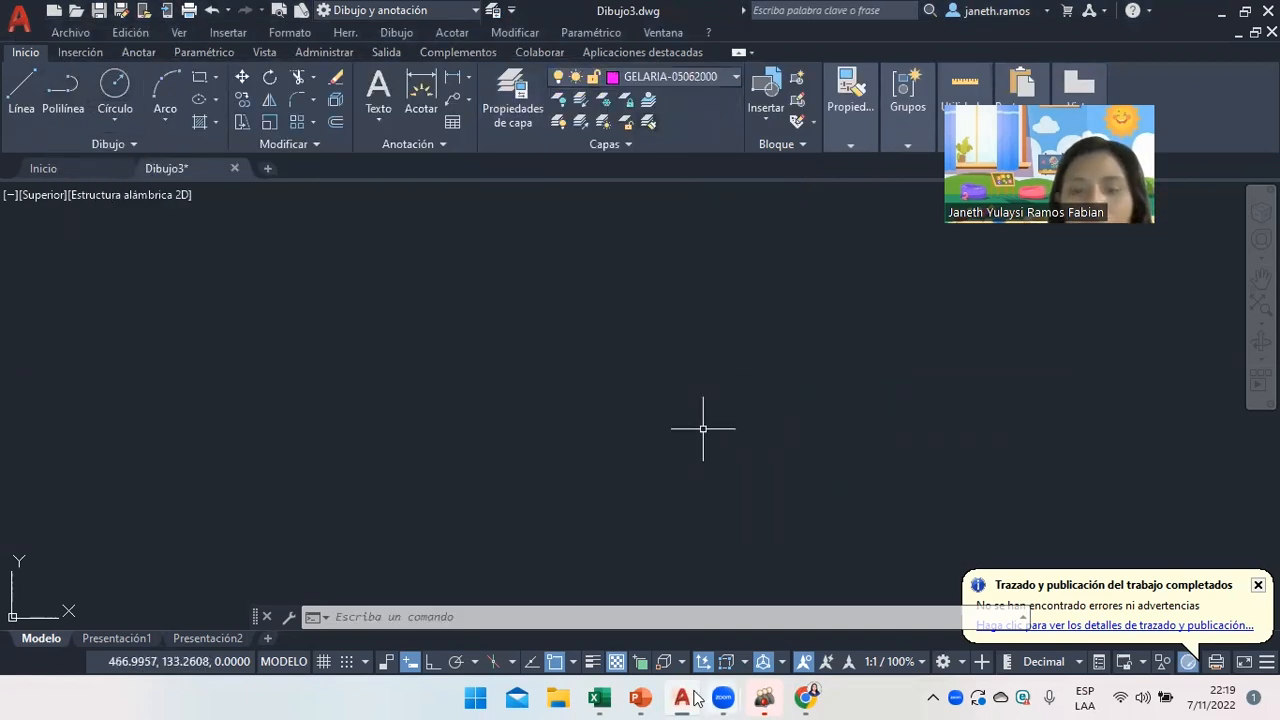
# Draw a closed 3D polyline (3DPOL) through the pasted B–B11 point coordinates.
pyautogui.click(601, 697)
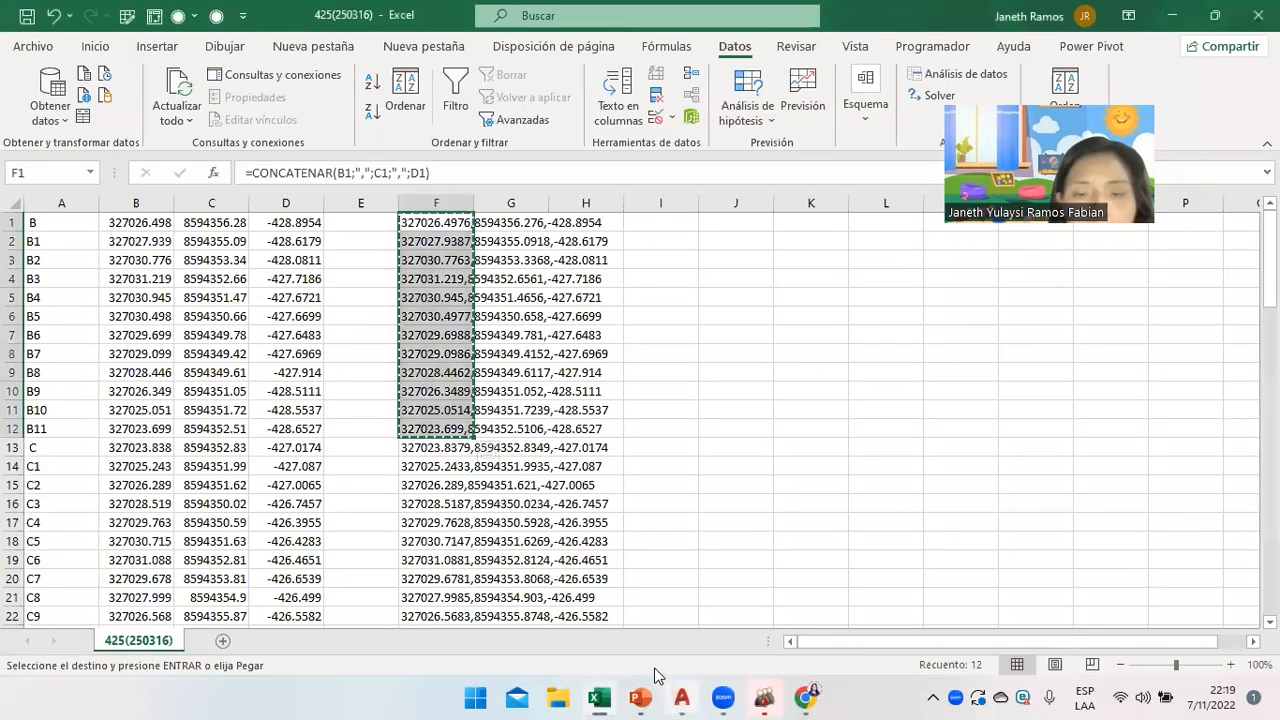
pyautogui.click(681, 697)
pyautogui.write('3D')
pyautogui.click(638, 512)
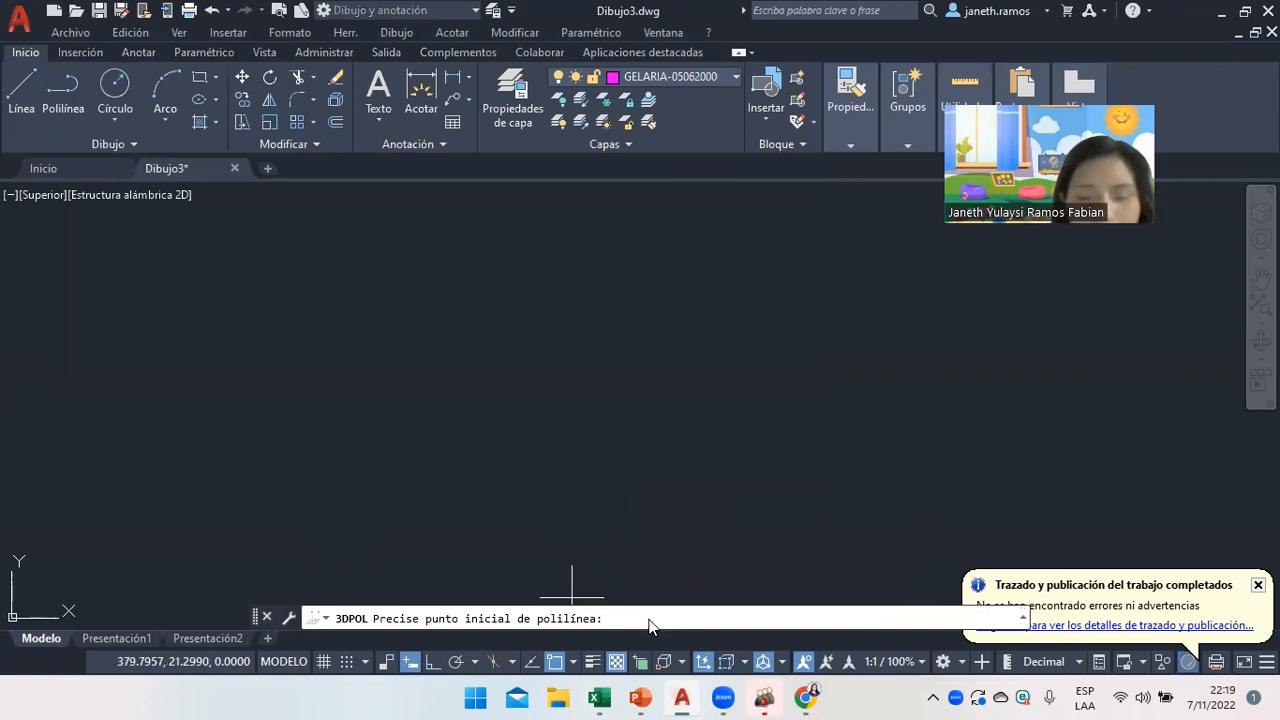
pyautogui.press('Return')
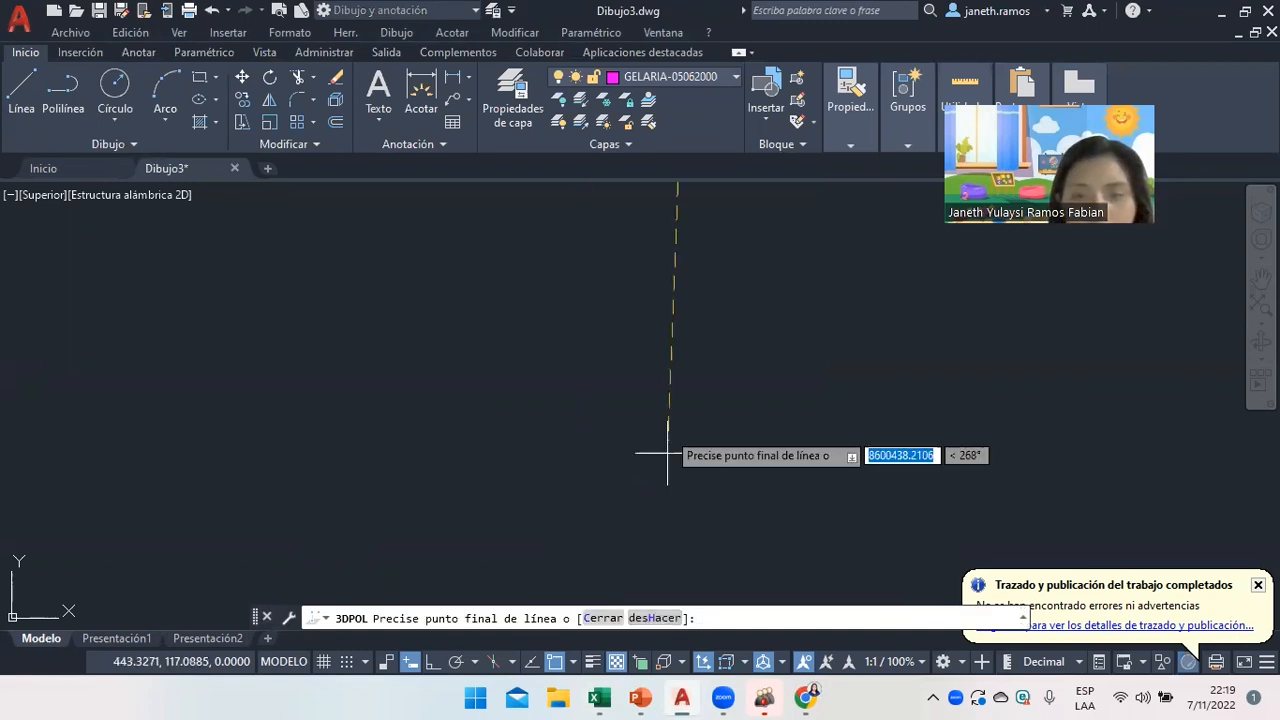
pyautogui.write('C')
pyautogui.press('Return')
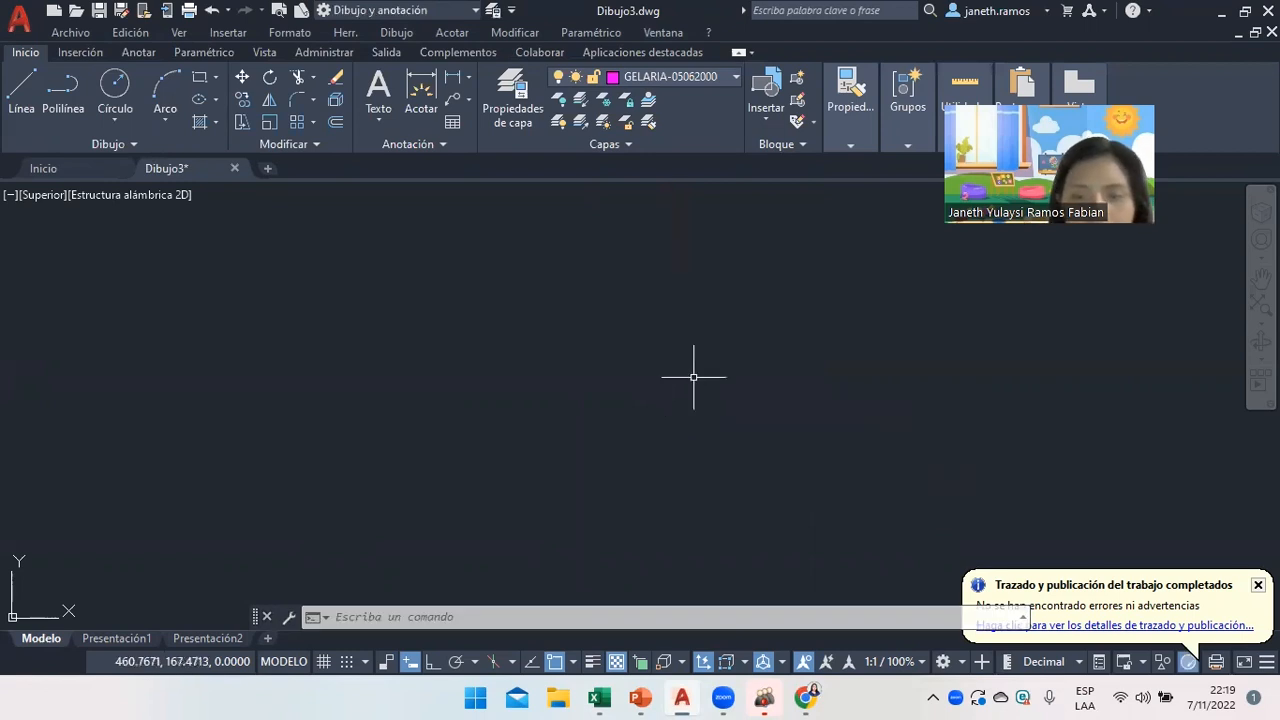
pyautogui.click(1261, 305)
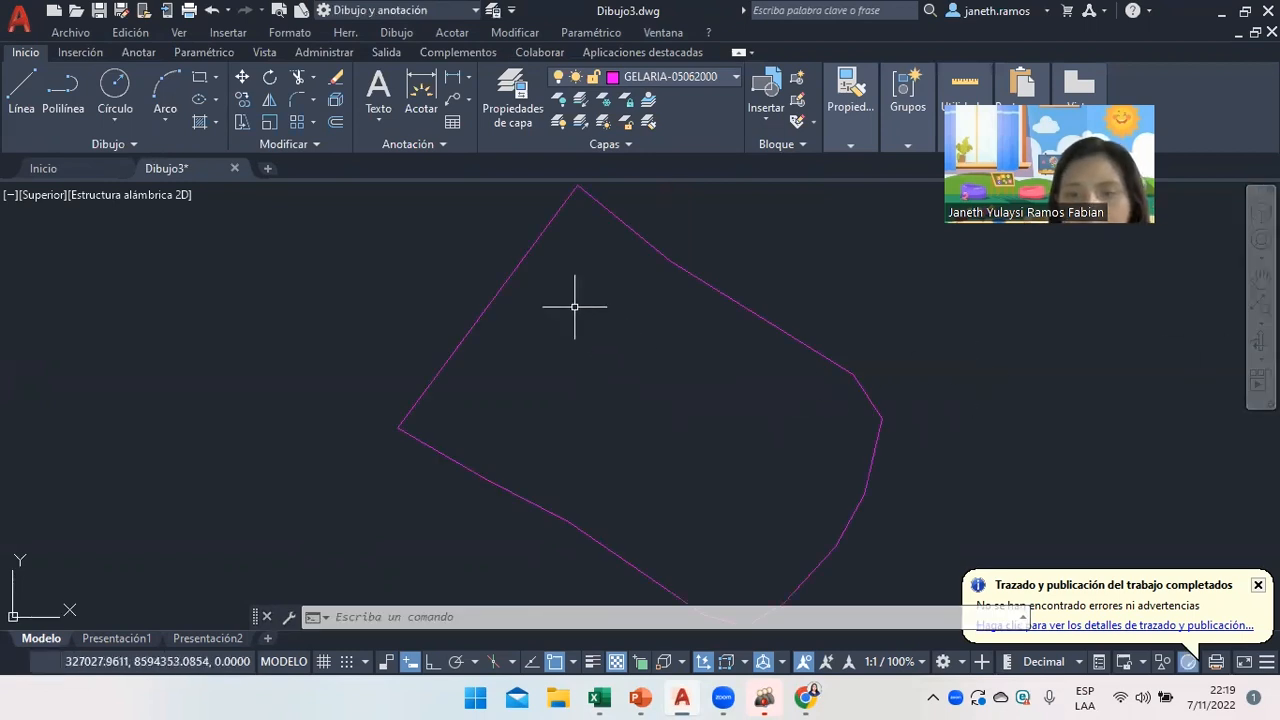
pyautogui.click(657, 80)
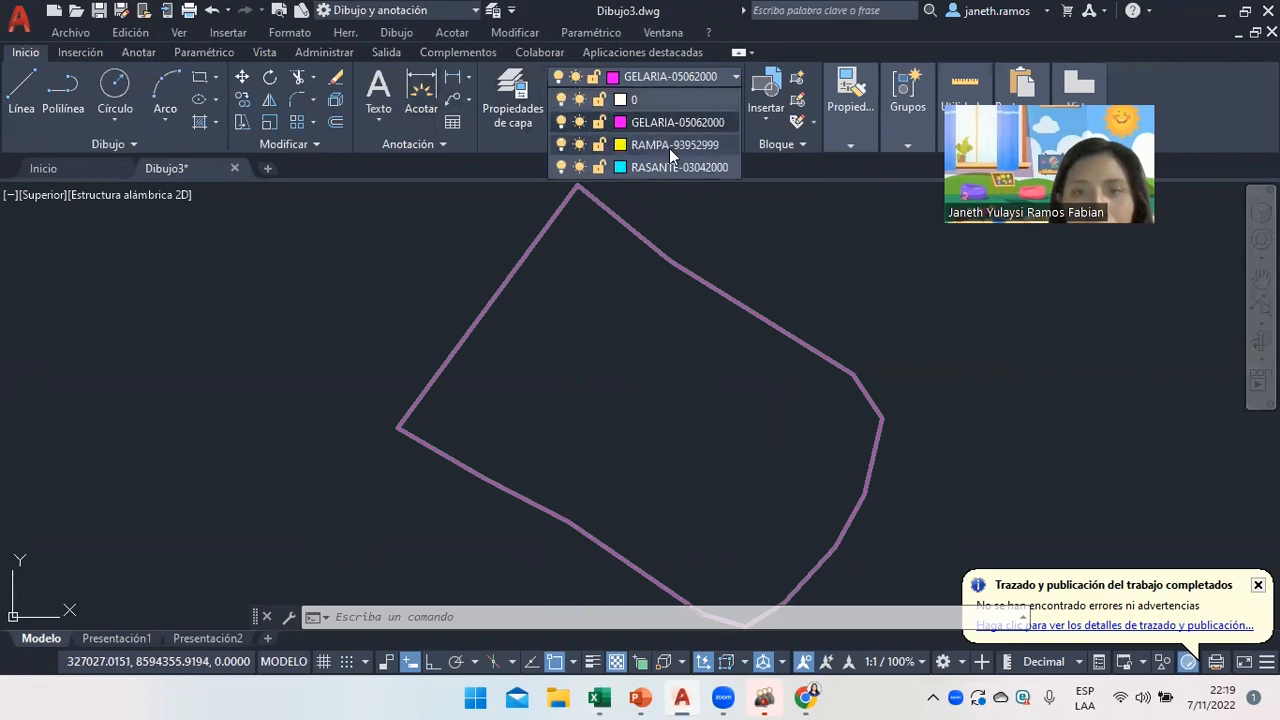
pyautogui.click(669, 148)
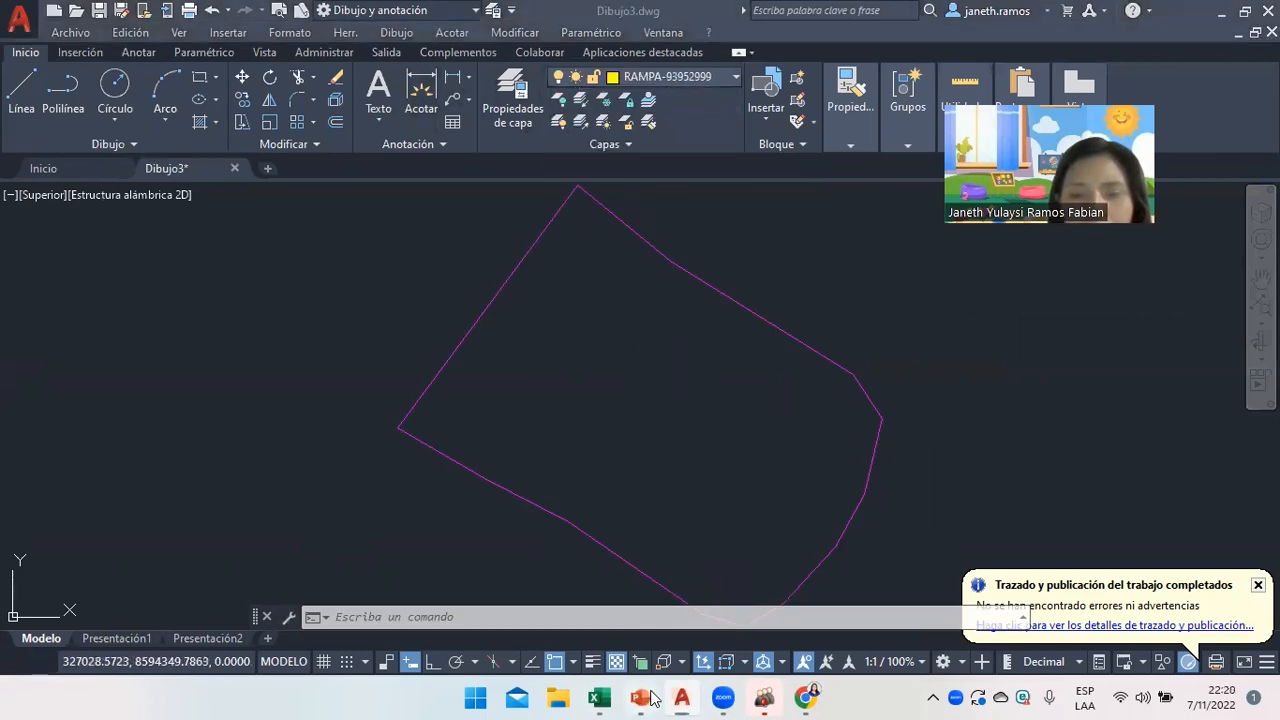
# Copy the joined coordinates of points C–C10 from Excel range F13:F23 and return to AutoCAD.
pyautogui.click(640, 697)
pyautogui.click(600, 697)
pyautogui.click(428, 451)
pyautogui.hotkey('ctrl', 'v')
pyautogui.moveTo(428, 451)
pyautogui.mouseDown()
pyautogui.moveTo(457, 700)
pyautogui.moveTo(428, 428)
pyautogui.mouseUp()
pyautogui.click(428, 428)
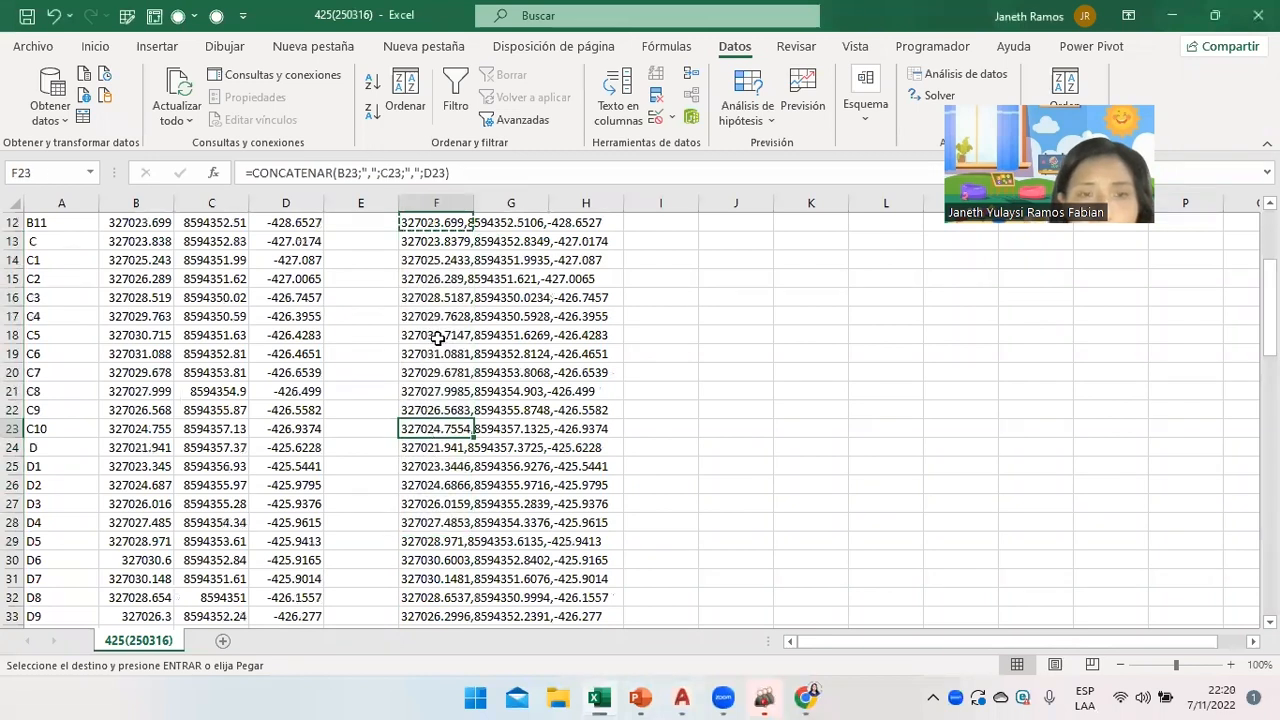
pyautogui.moveTo(428, 241); pyautogui.dragTo(451, 444)
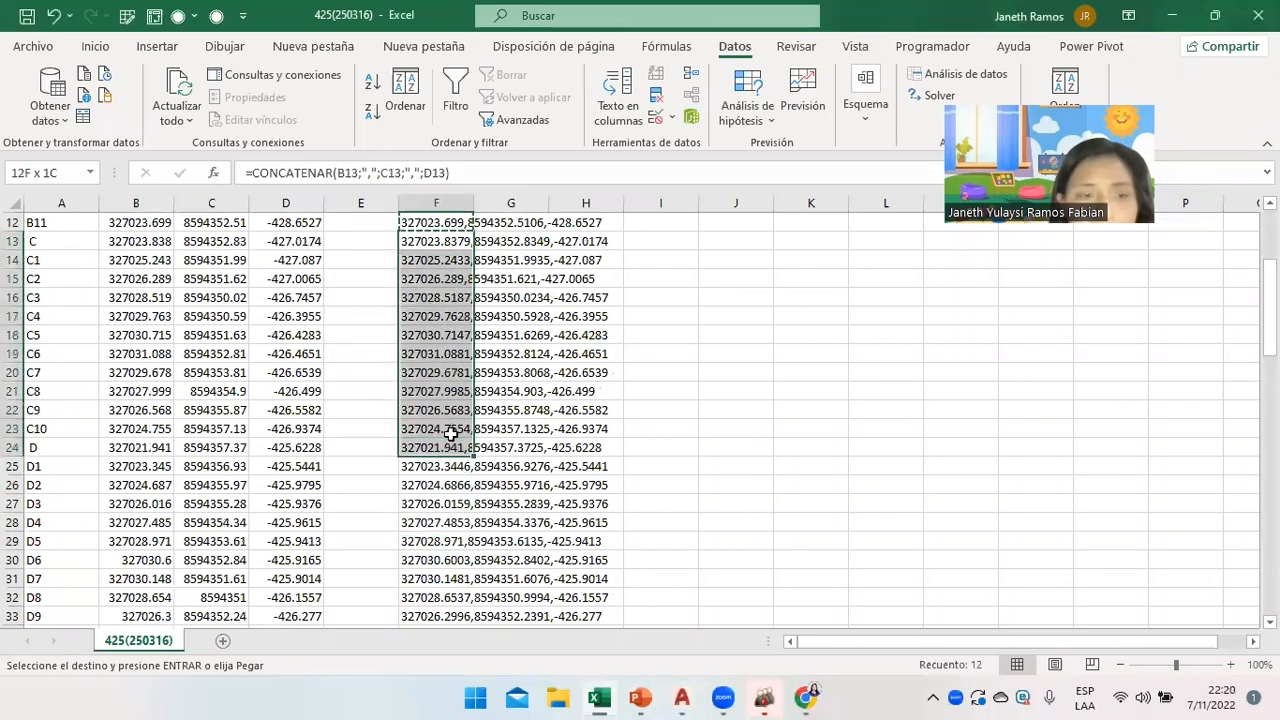
pyautogui.click(451, 430)
pyautogui.moveTo(416, 241); pyautogui.dragTo(440, 426)
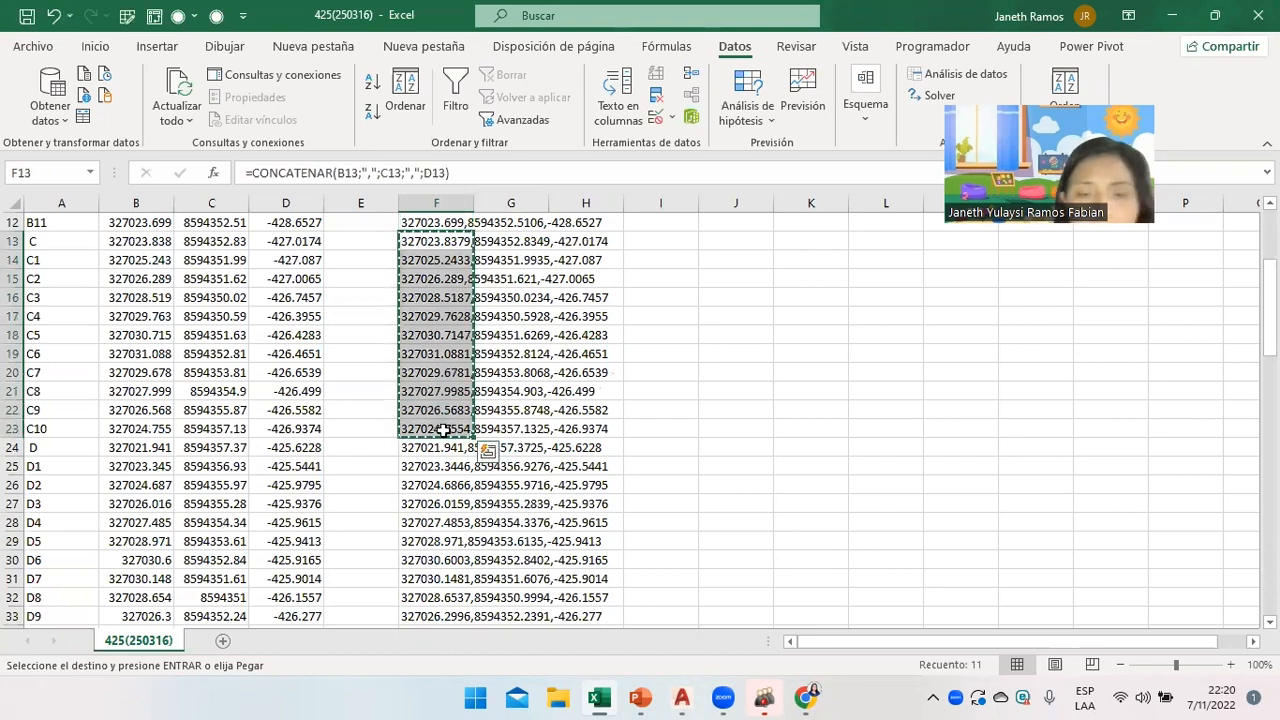
pyautogui.click(681, 697)
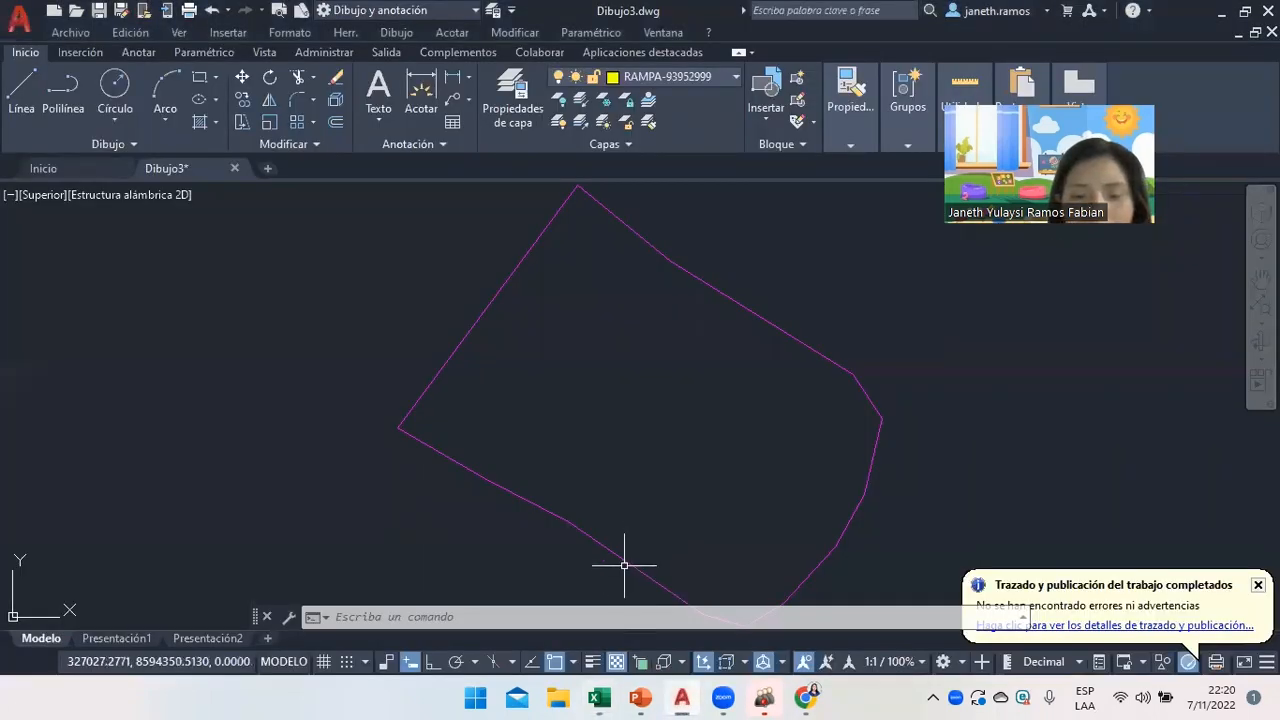
pyautogui.write('3DPOL')
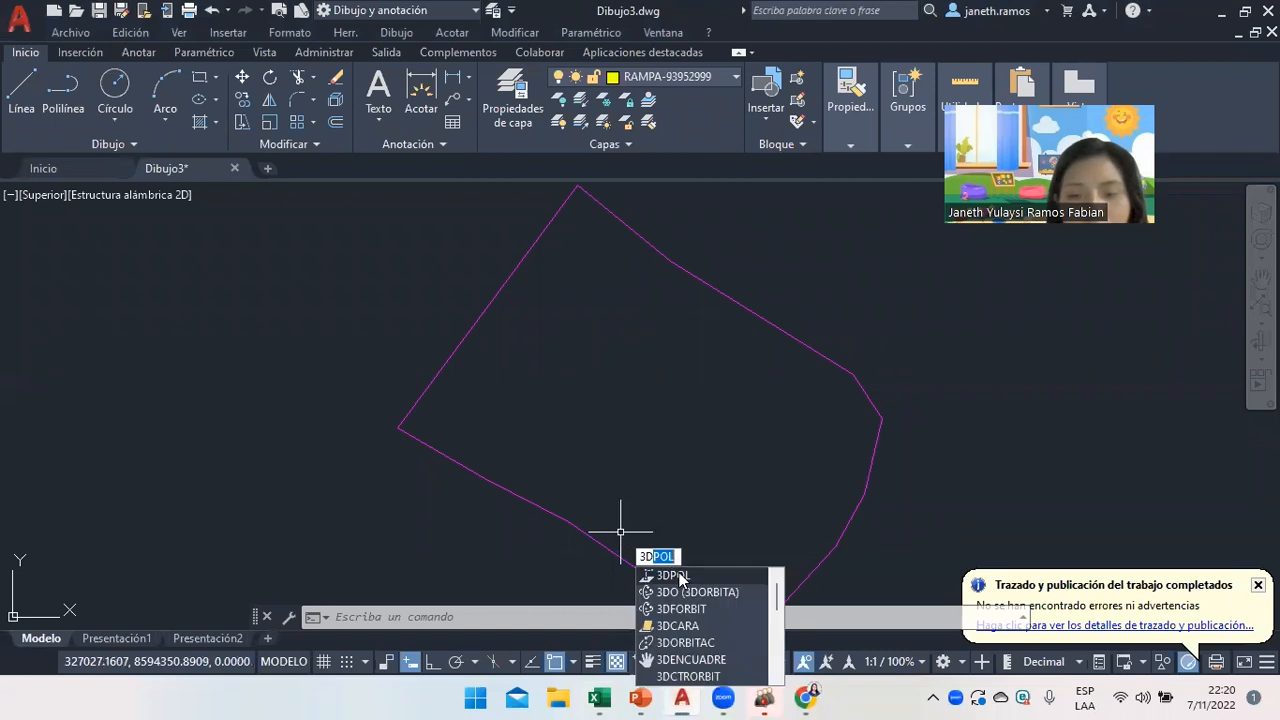
pyautogui.press('Return')
pyautogui.click(605, 590)
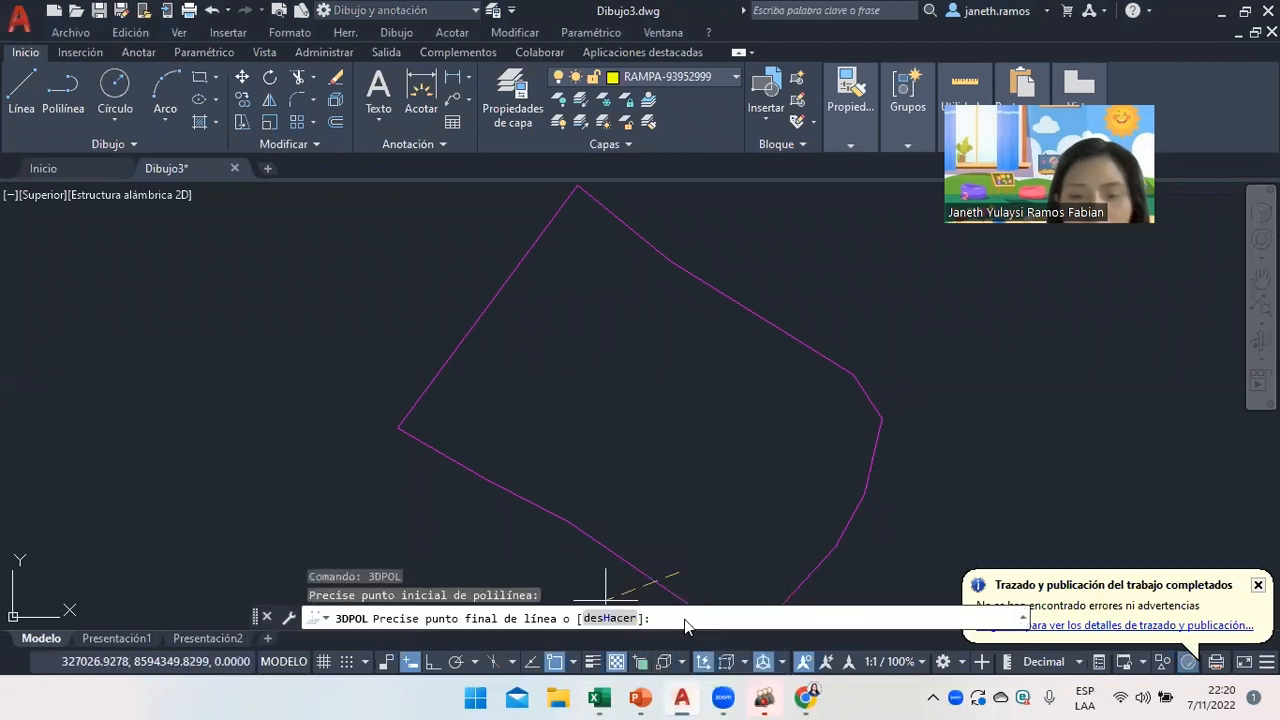
pyautogui.hotkey('ctrl', 'v')
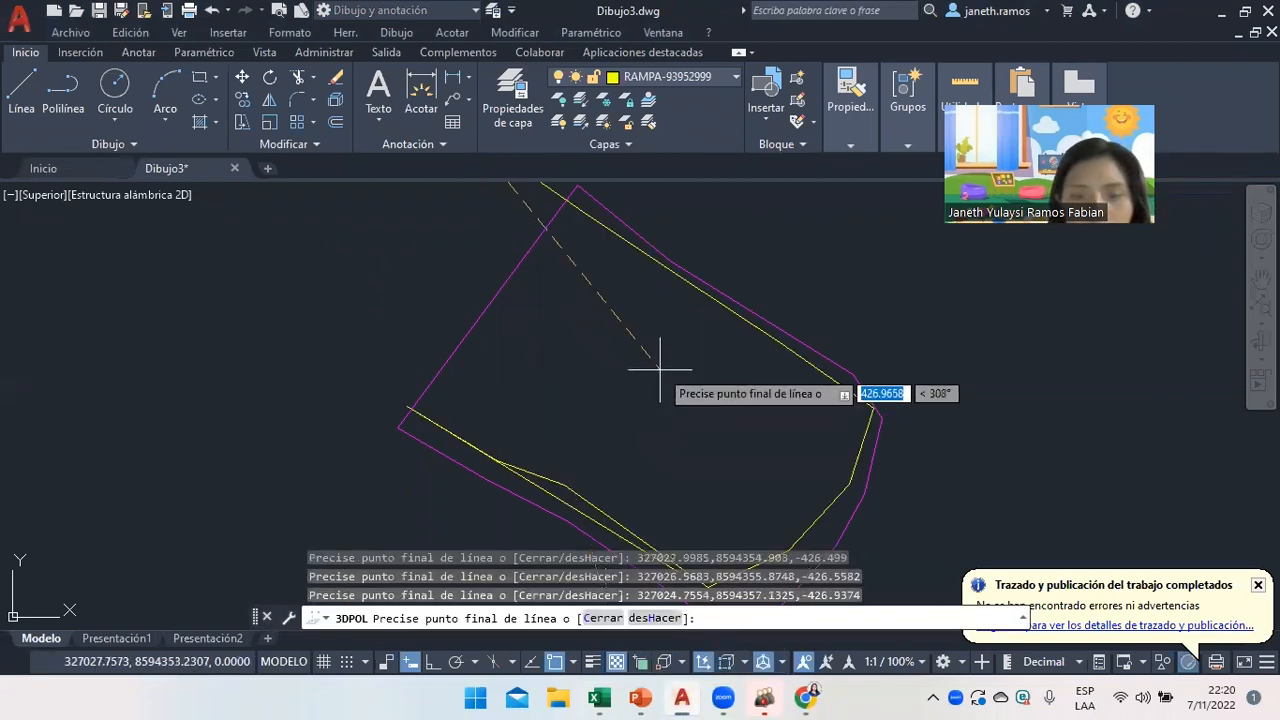
pyautogui.write('C')
pyautogui.press('Return')
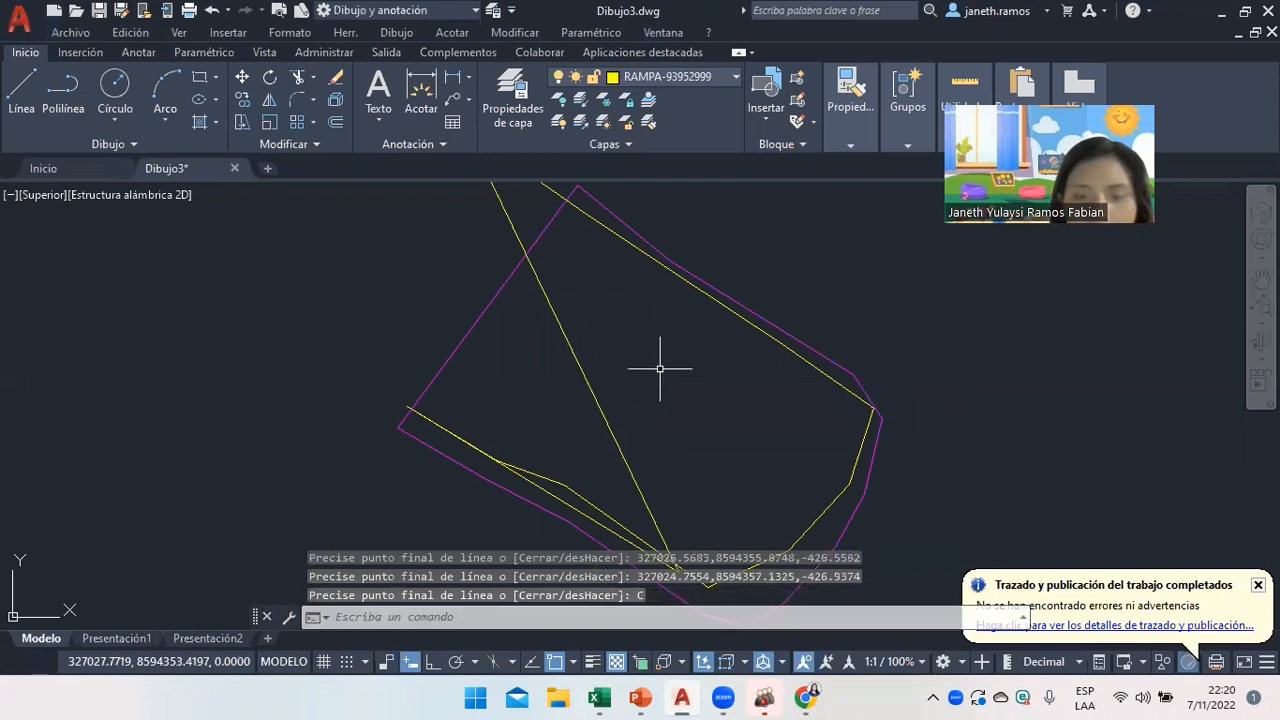
pyautogui.scroll(-6, 660, 368)
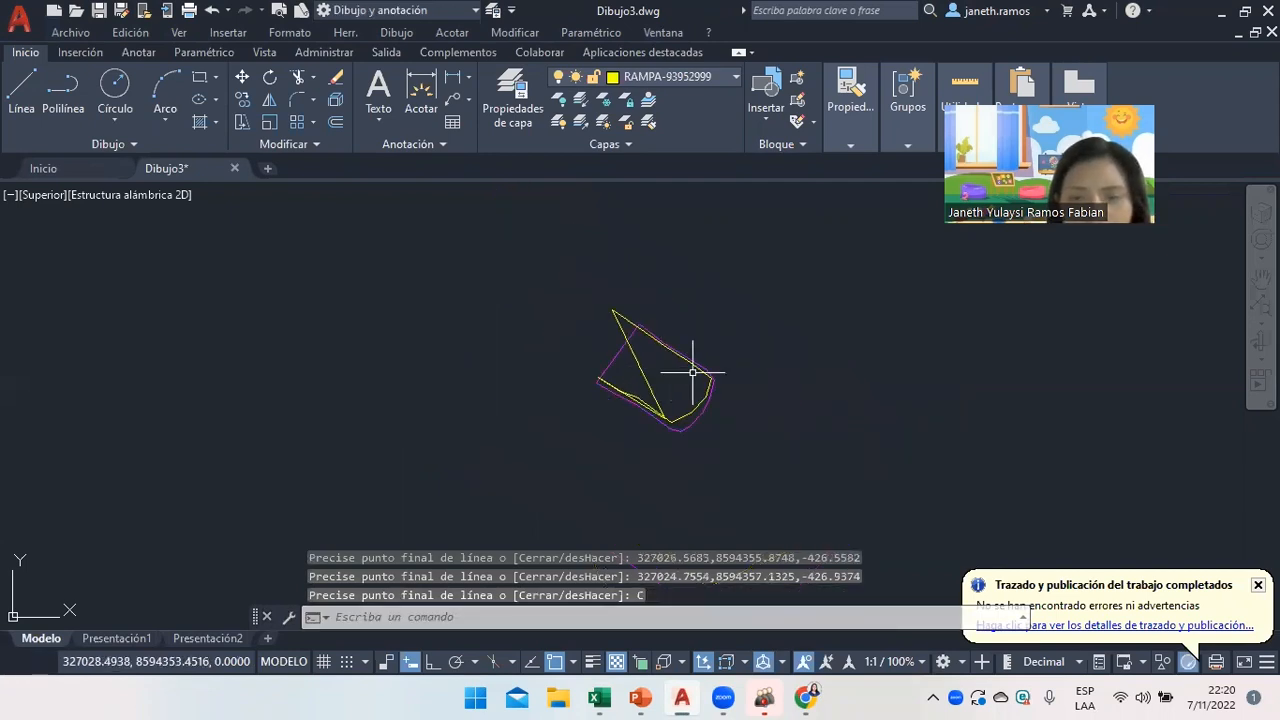
pyautogui.click(599, 698)
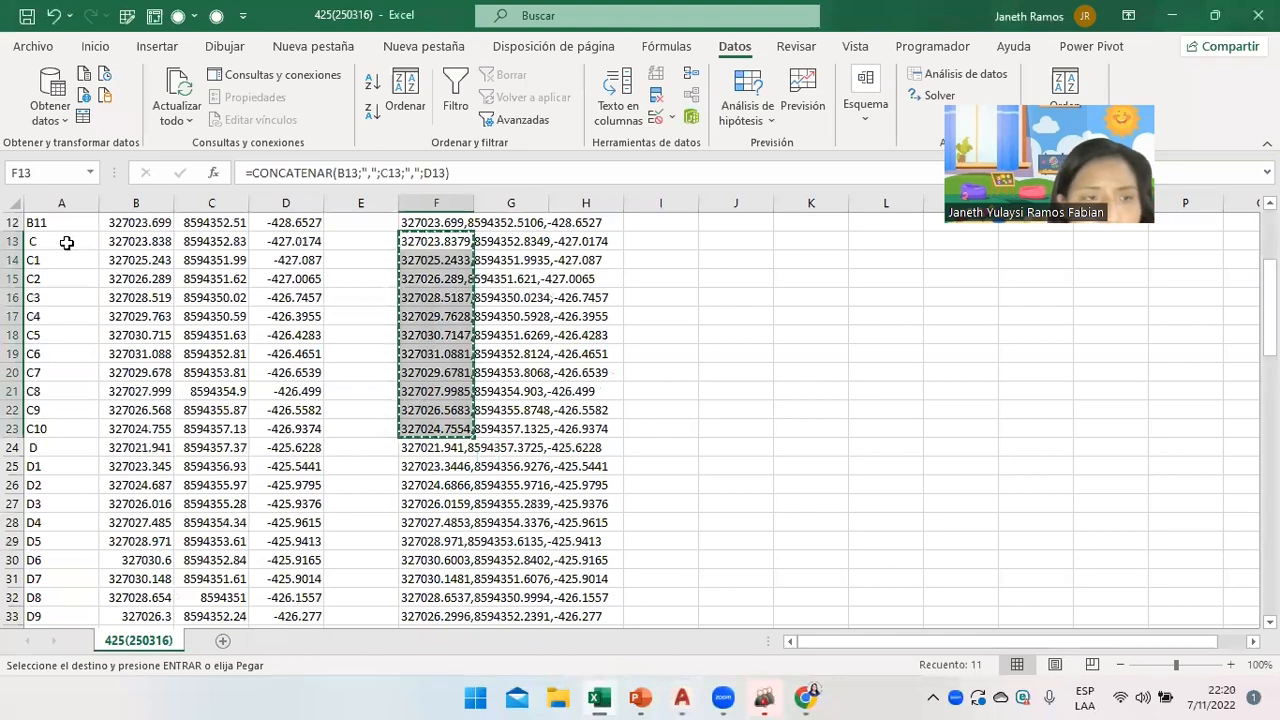
# Copy the joined D–D14 coordinate strings in F24:F38 and return to AutoCAD.
pyautogui.scroll(2, 46, 394)
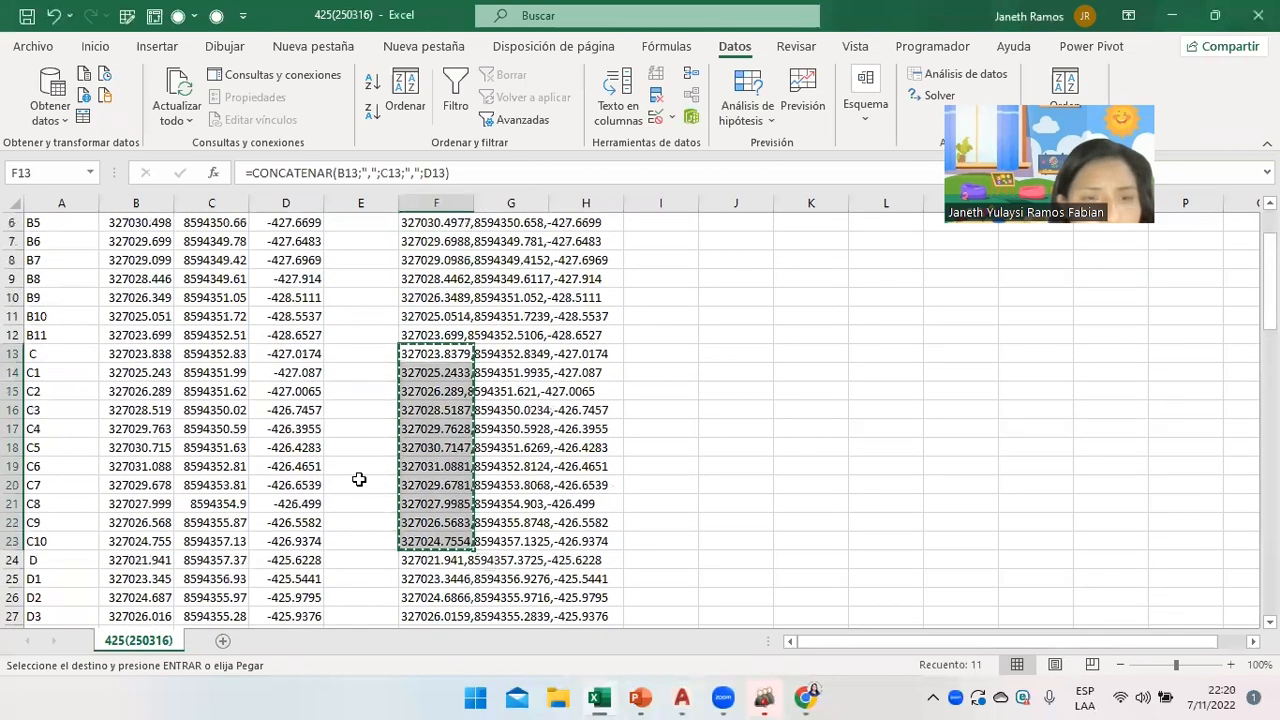
pyautogui.scroll(2, 358, 480)
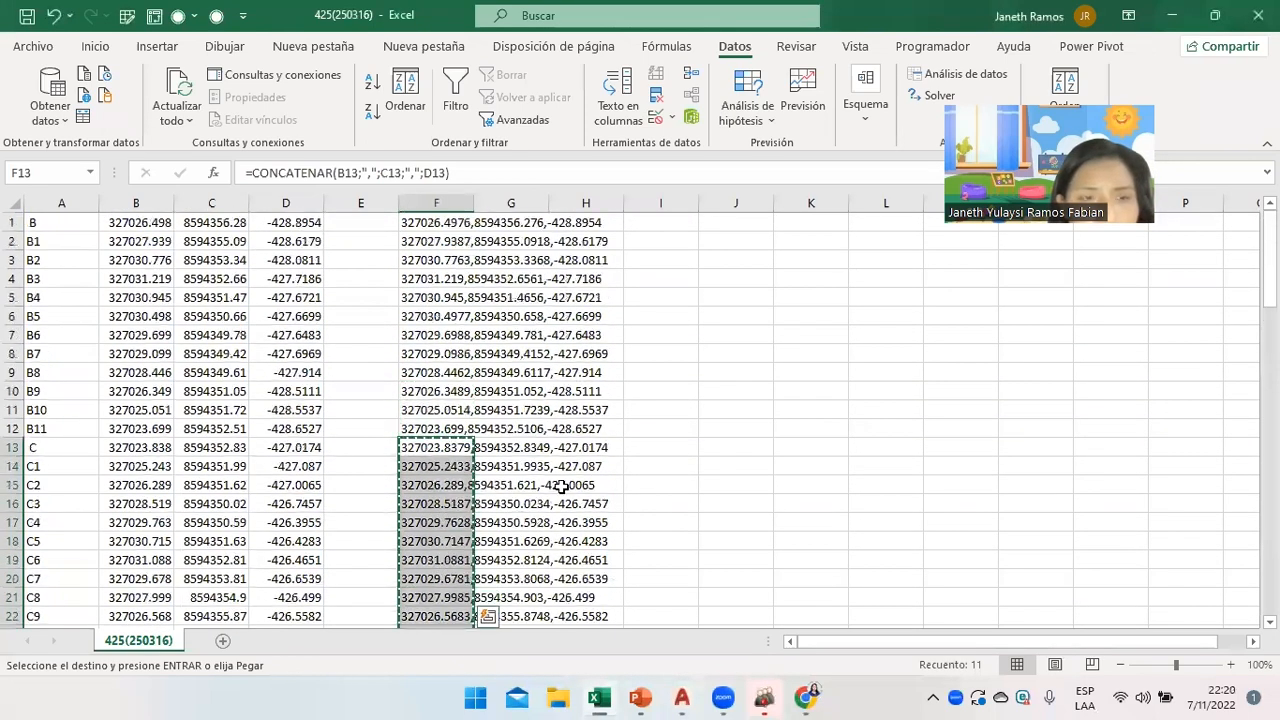
pyautogui.scroll(-6, 625, 455)
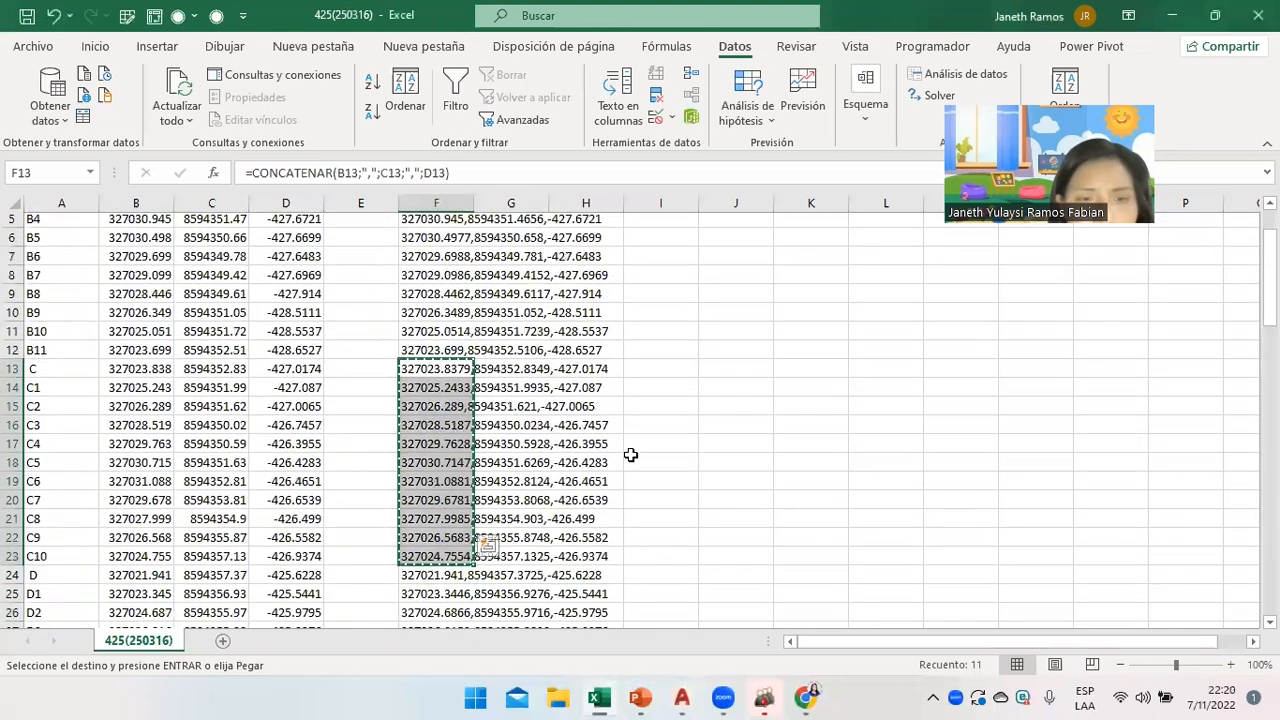
pyautogui.scroll(1, 633, 466)
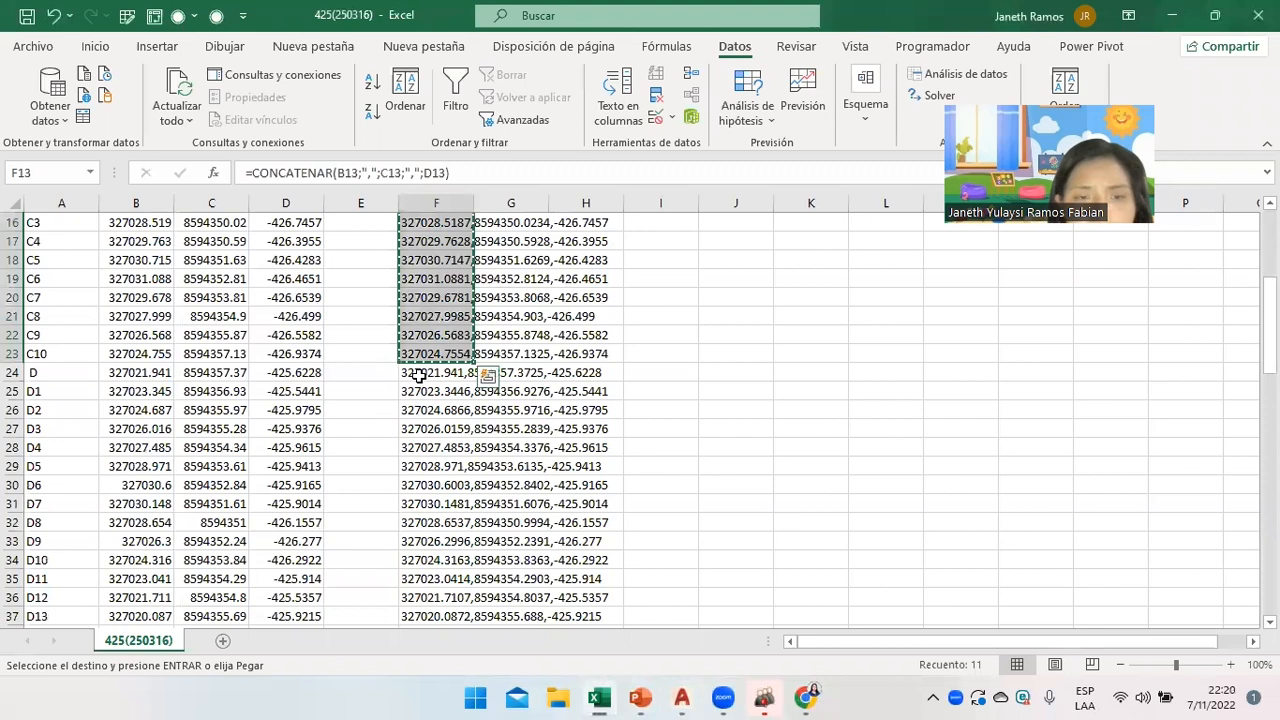
pyautogui.moveTo(418, 375); pyautogui.dragTo(430, 598)
pyautogui.hotkey('ctrl', 'v')
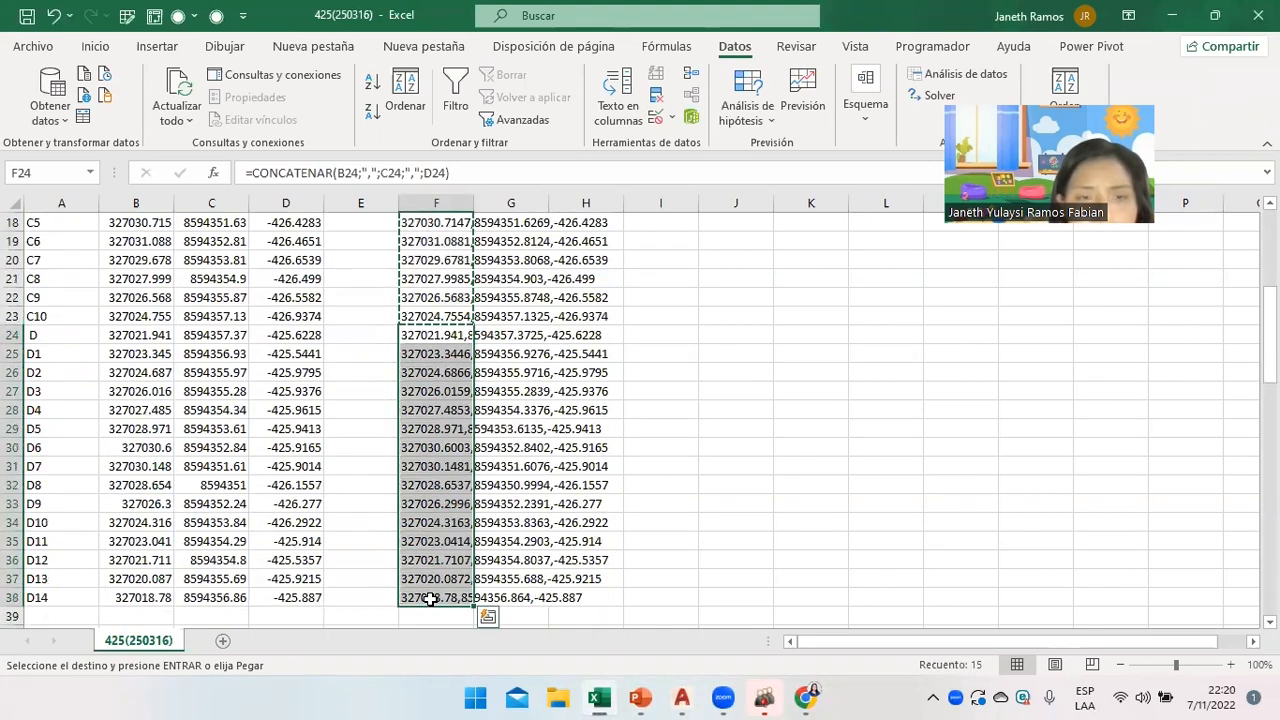
pyautogui.click(683, 697)
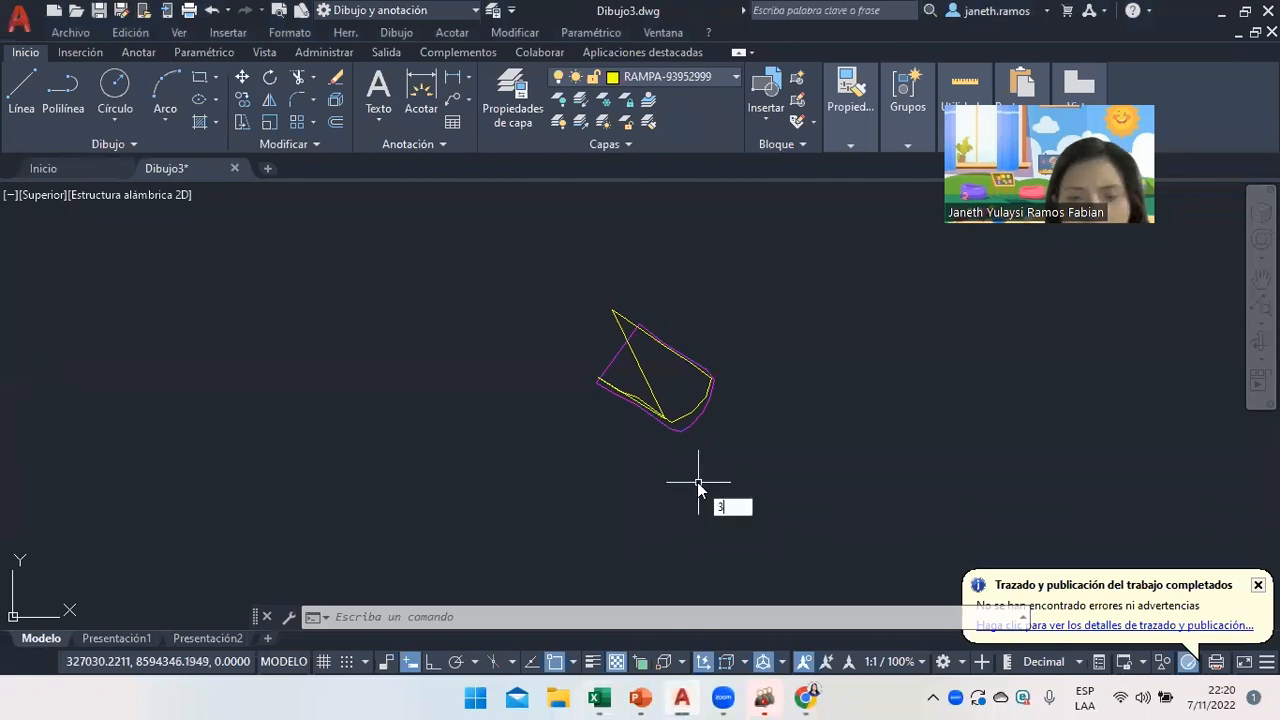
# Draw a closed 3D polyline through the pasted D points and move it to layer RASANTE-03042000.
pyautogui.click(745, 526)
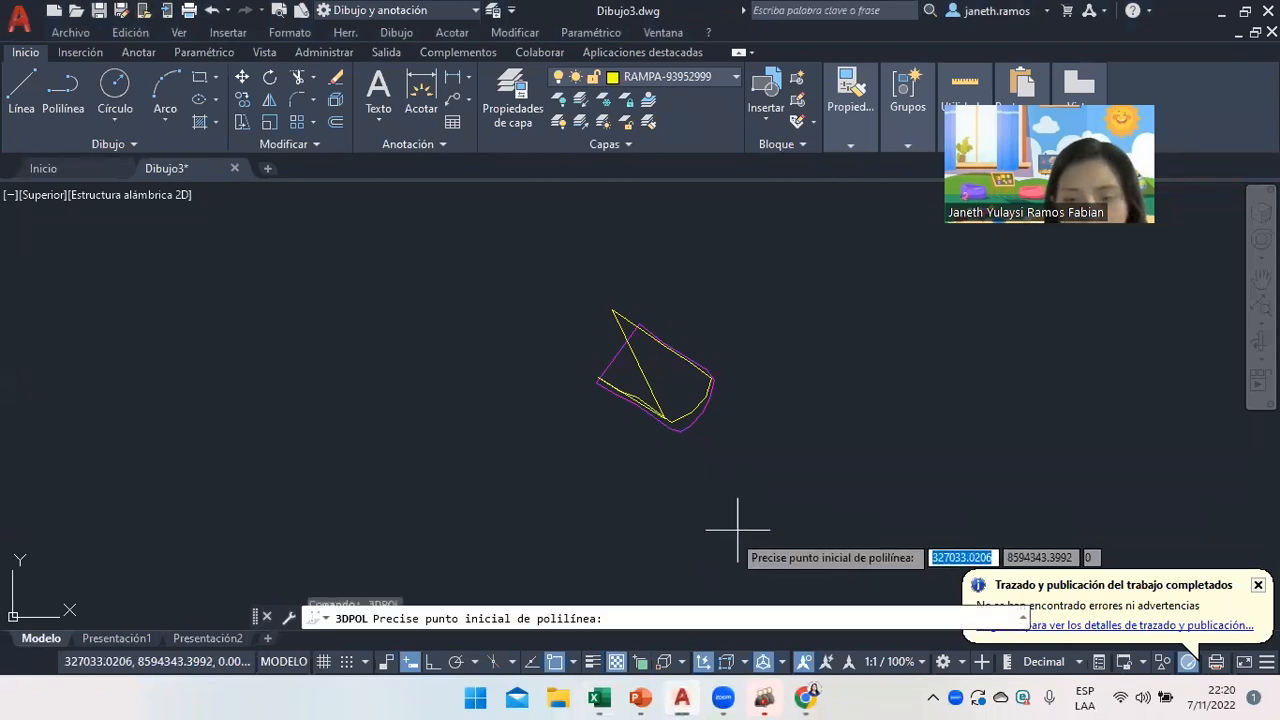
pyautogui.hotkey('ctrl', 'v')
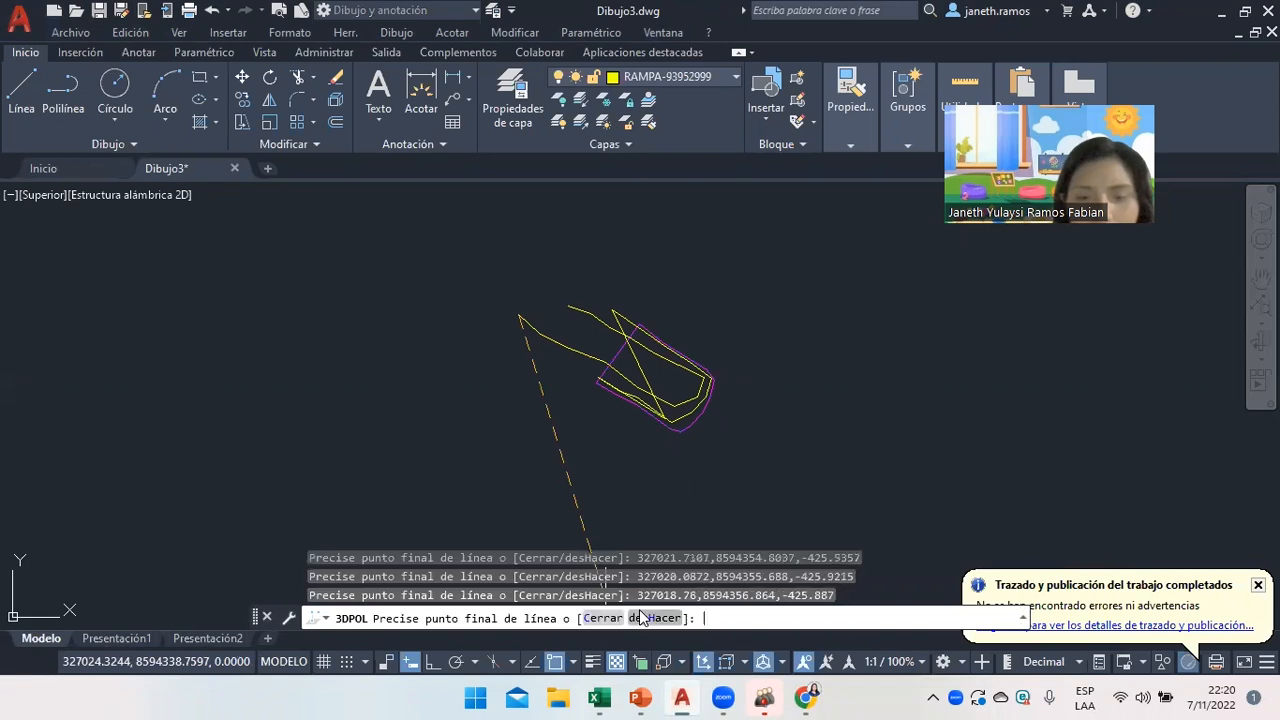
pyautogui.write('c')
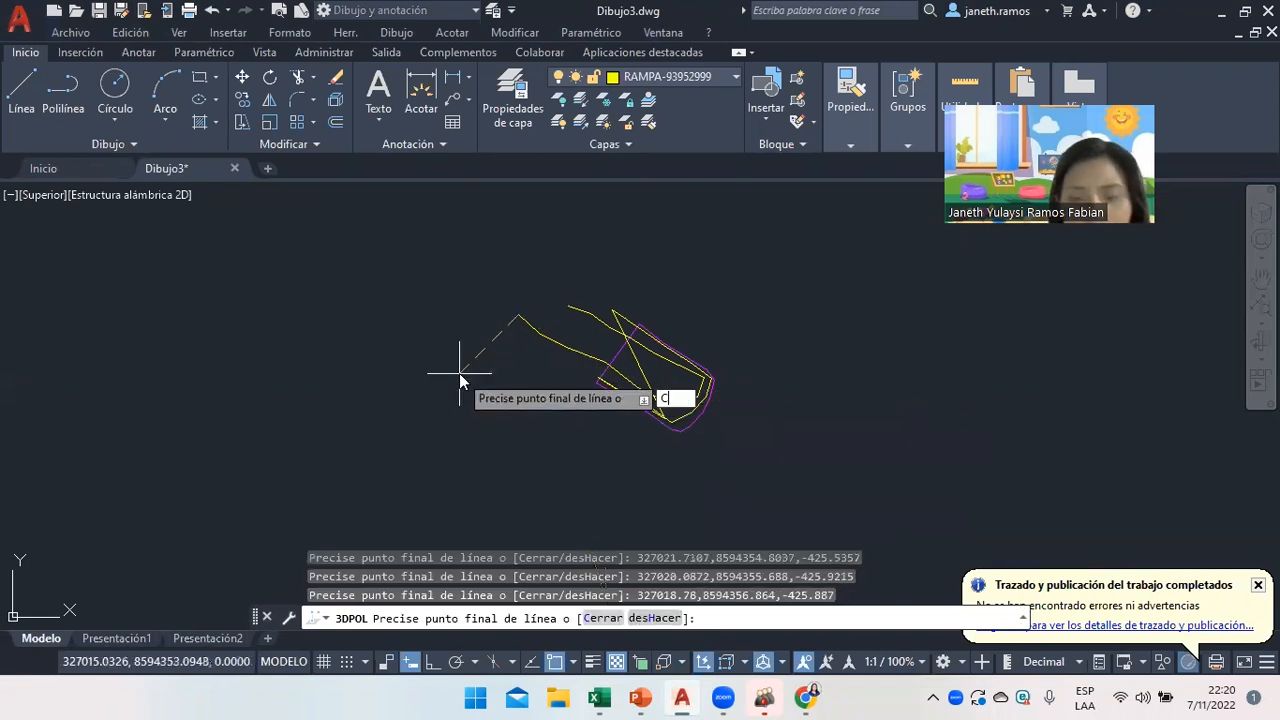
pyautogui.press('Return')
pyautogui.click(572, 305)
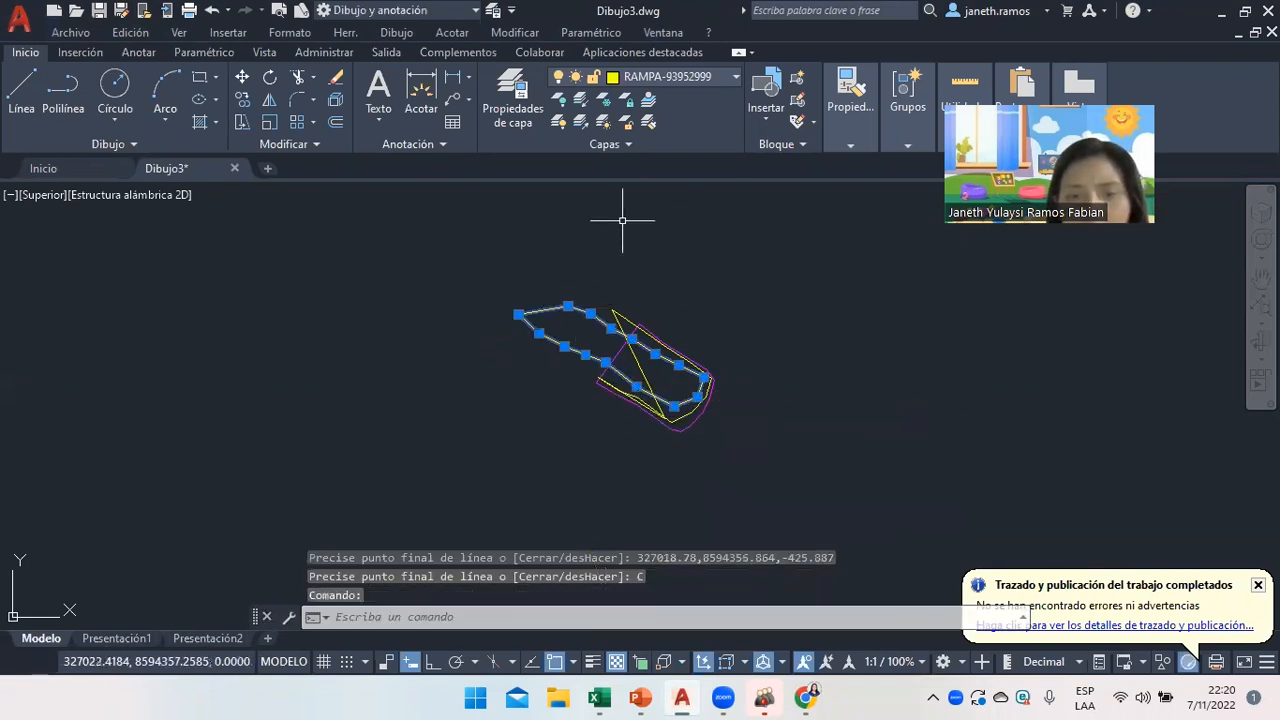
pyautogui.click(675, 77)
pyautogui.click(667, 165)
# Window-select the old yellow polyline outline and delete it.
pyautogui.rightClick(665, 292)
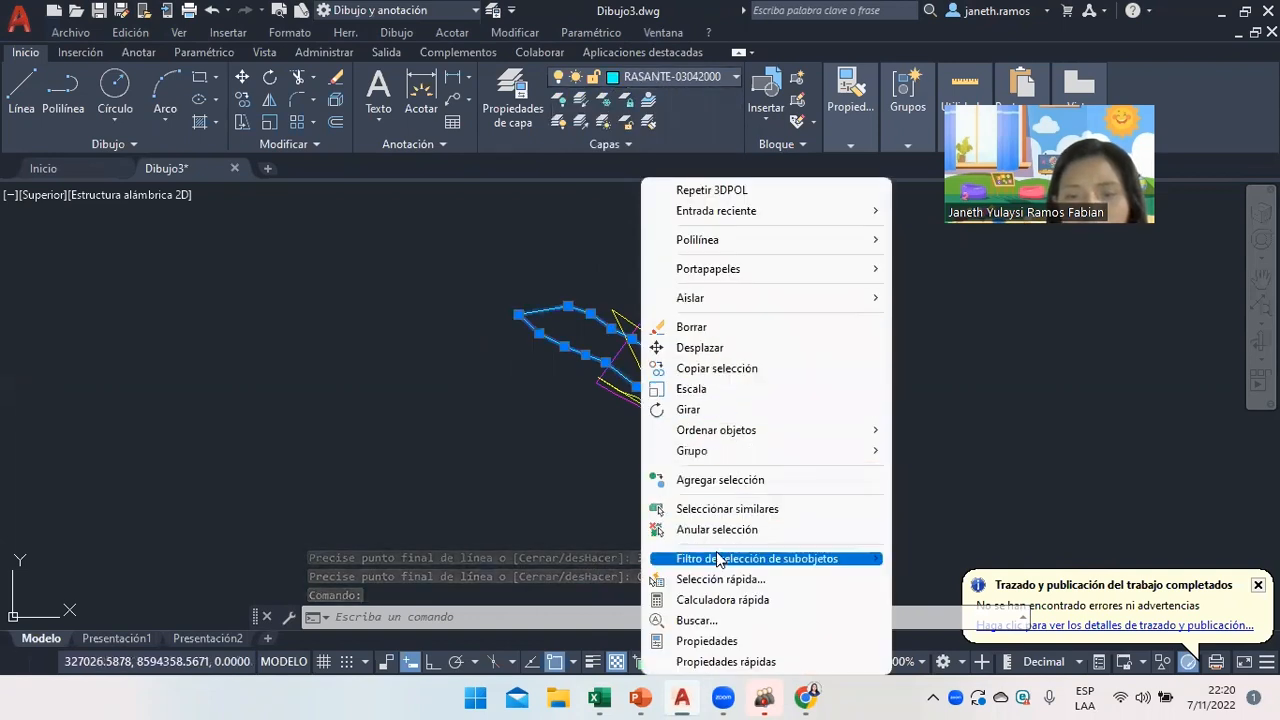
pyautogui.click(720, 530)
pyautogui.click(716, 530)
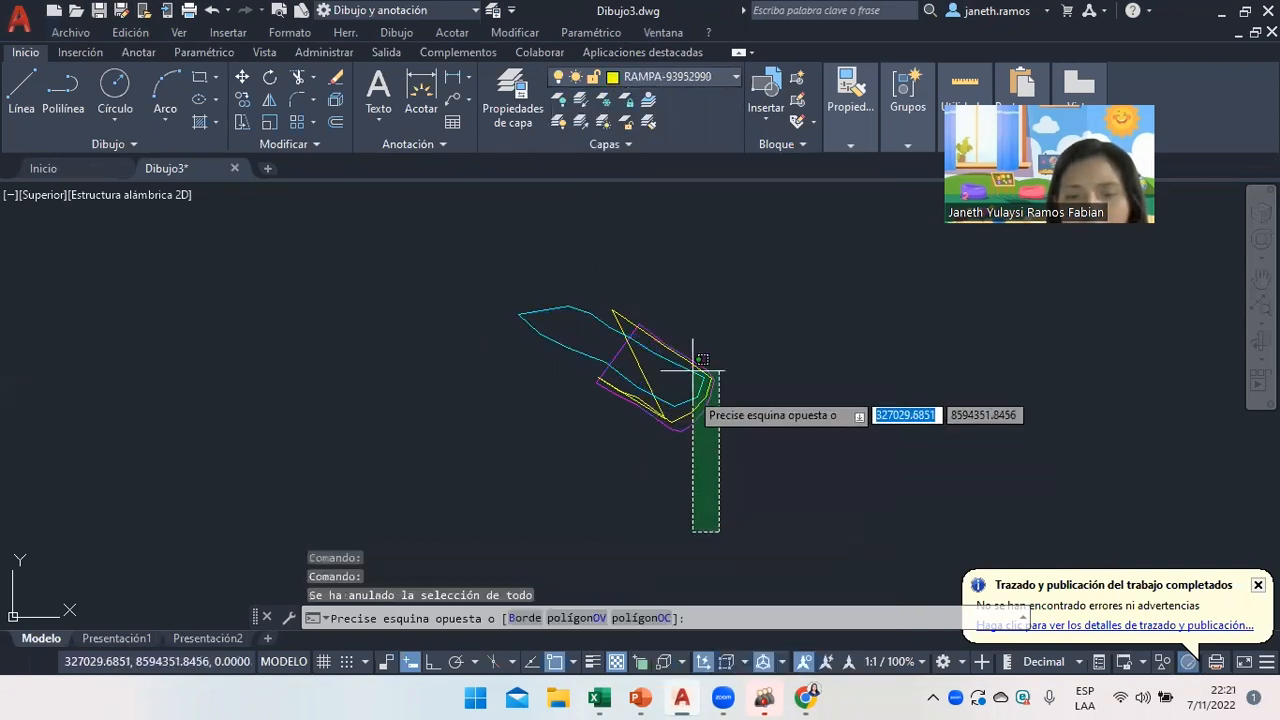
pyautogui.click(641, 362)
pyautogui.press('Delete')
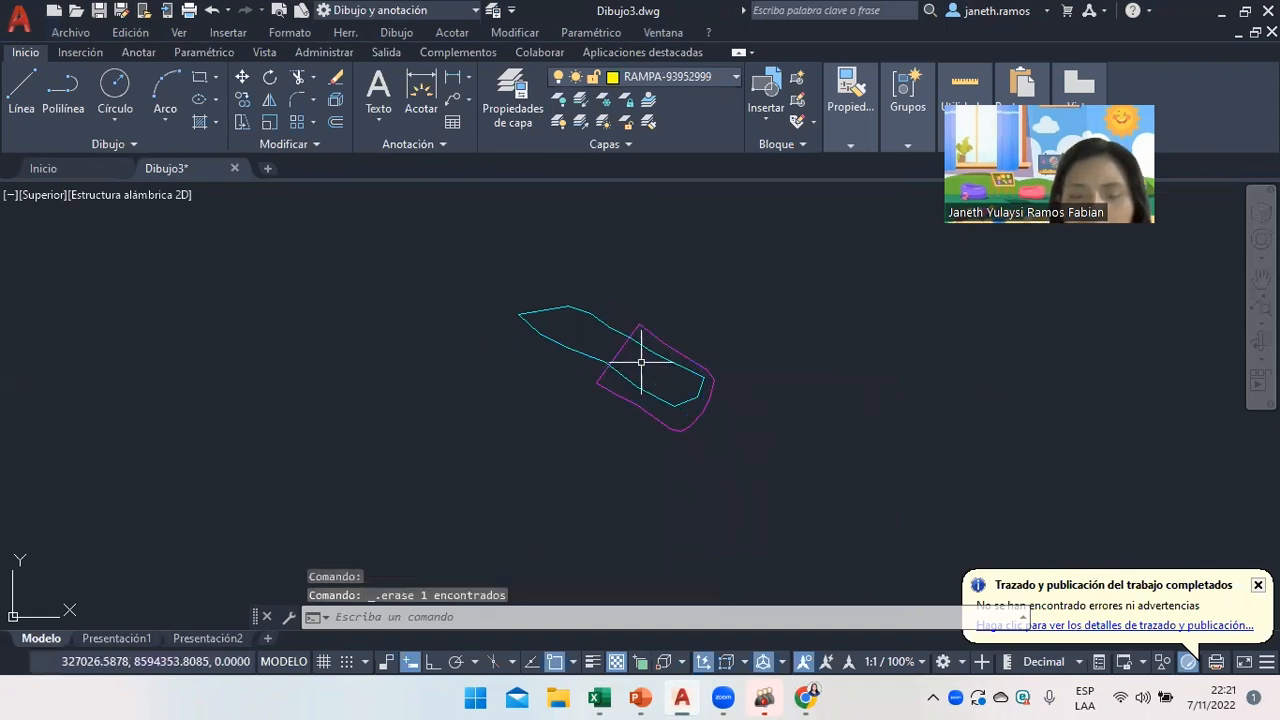
pyautogui.click(645, 697)
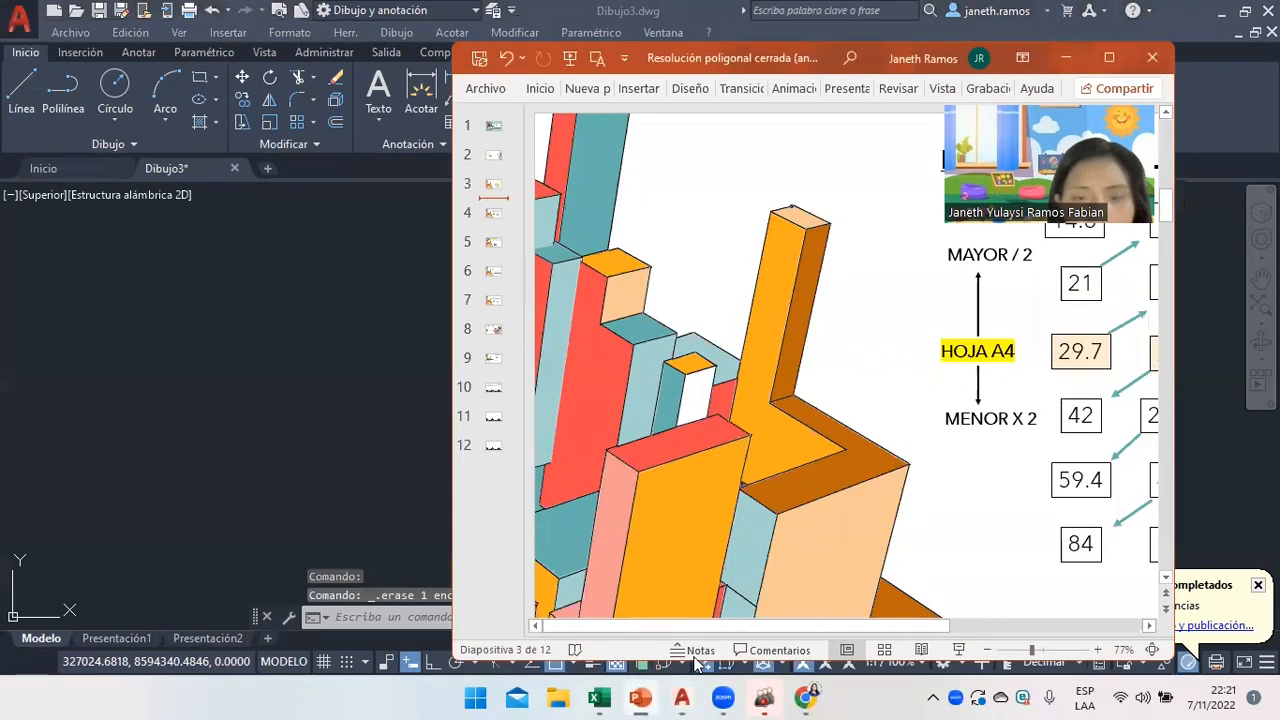
# Copy the C-point coordinate strings in Excel F13:F23 again and return to AutoCAD.
pyautogui.click(601, 697)
pyautogui.scroll(3, 792, 427)
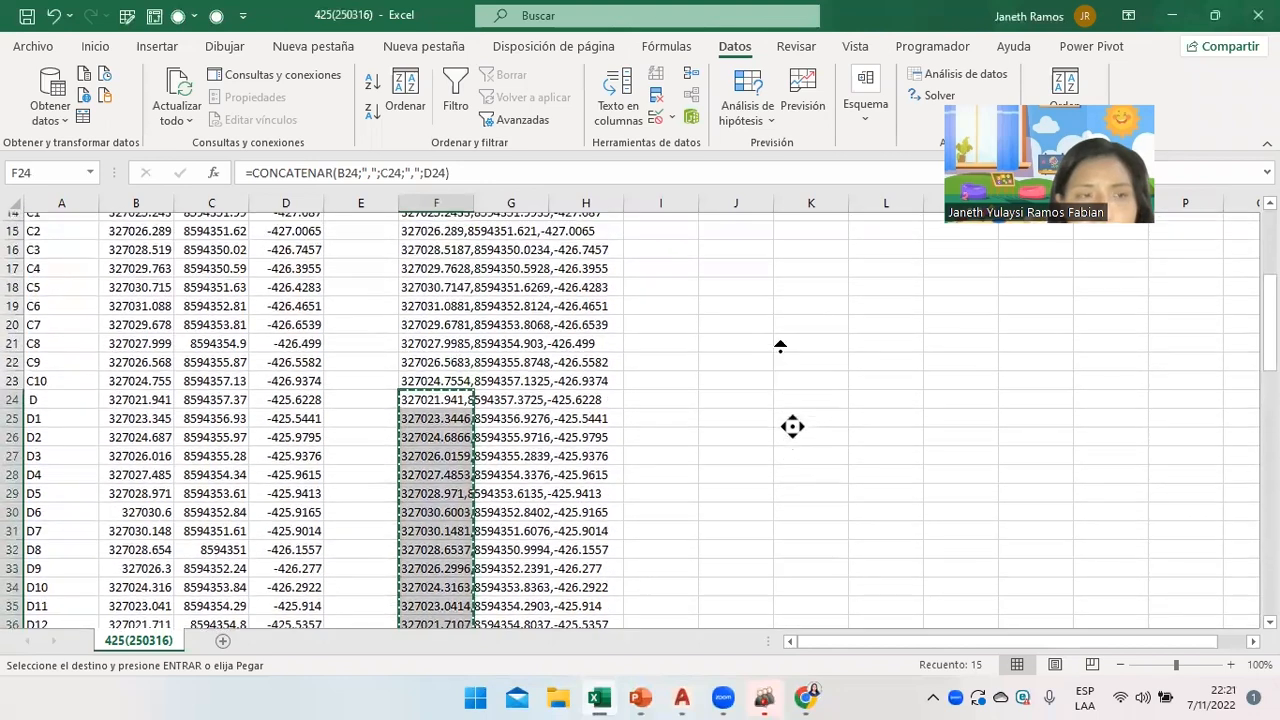
pyautogui.moveTo(427, 259); pyautogui.dragTo(441, 447)
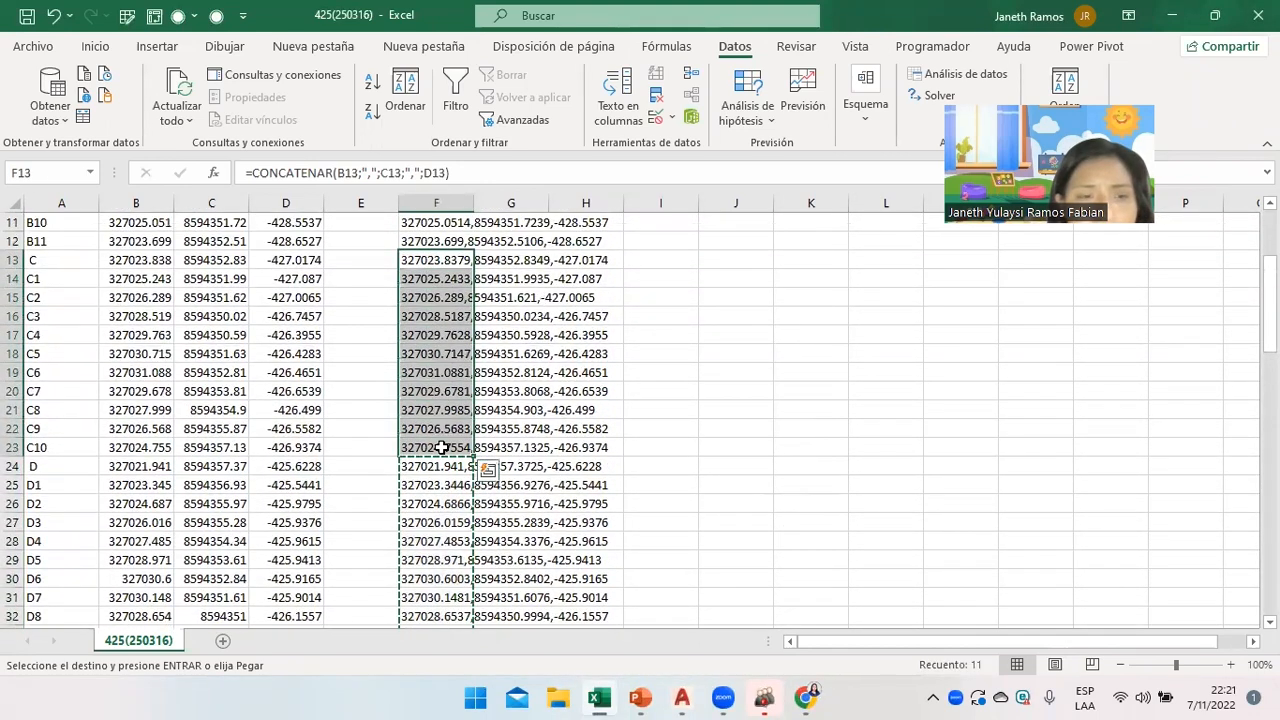
pyautogui.hotkey('ctrl', 'c')
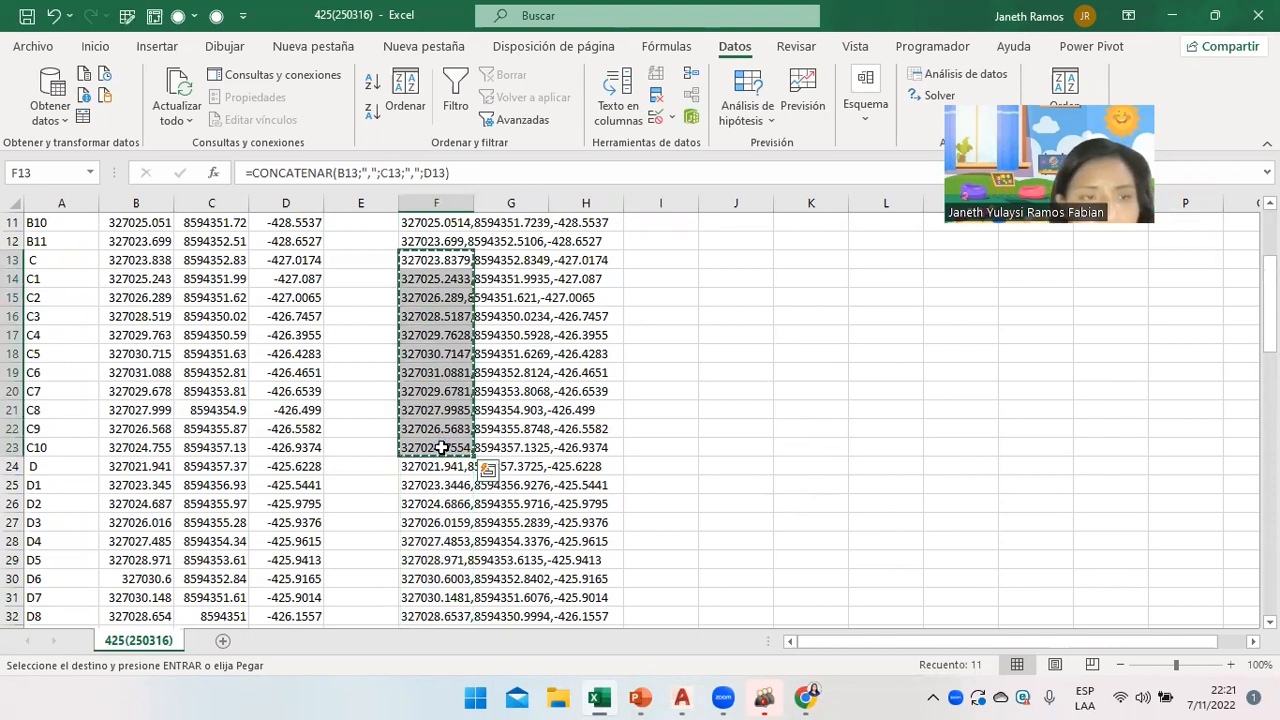
pyautogui.click(681, 697)
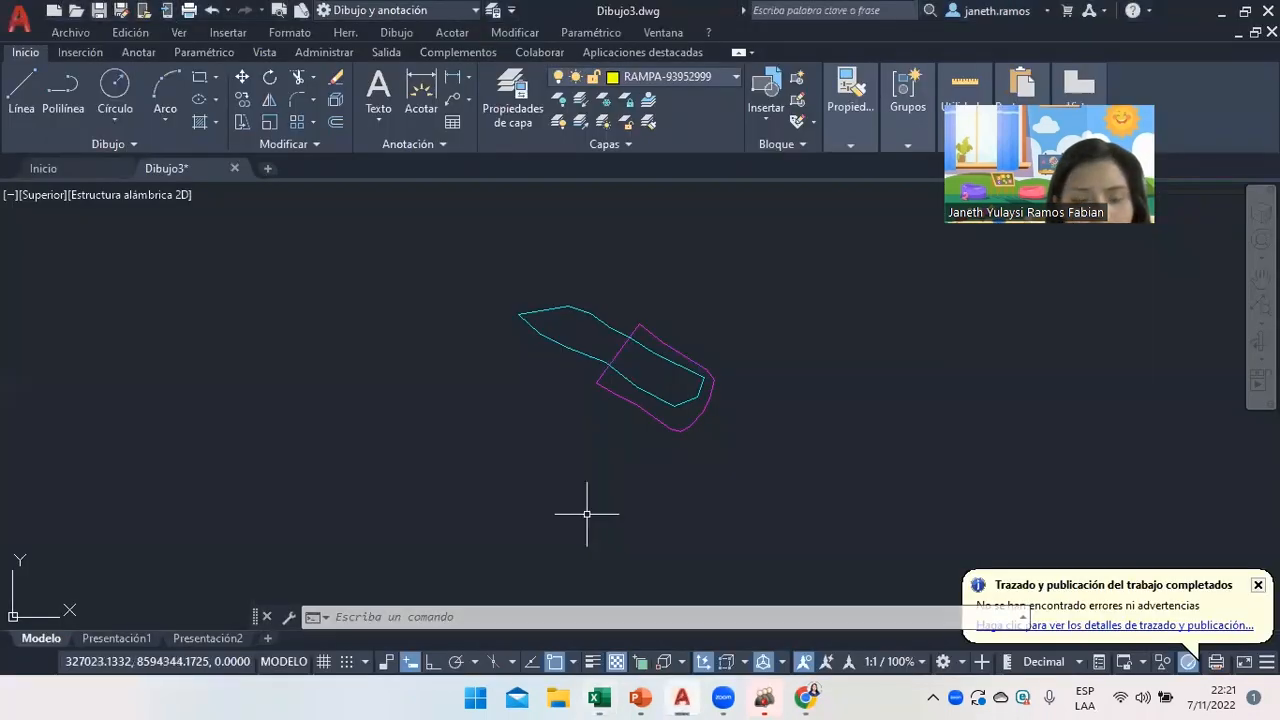
# Run 3DPOL with the pasted C-point coordinates and close it with C.
pyautogui.write('3DPOL')
pyautogui.press('Return')
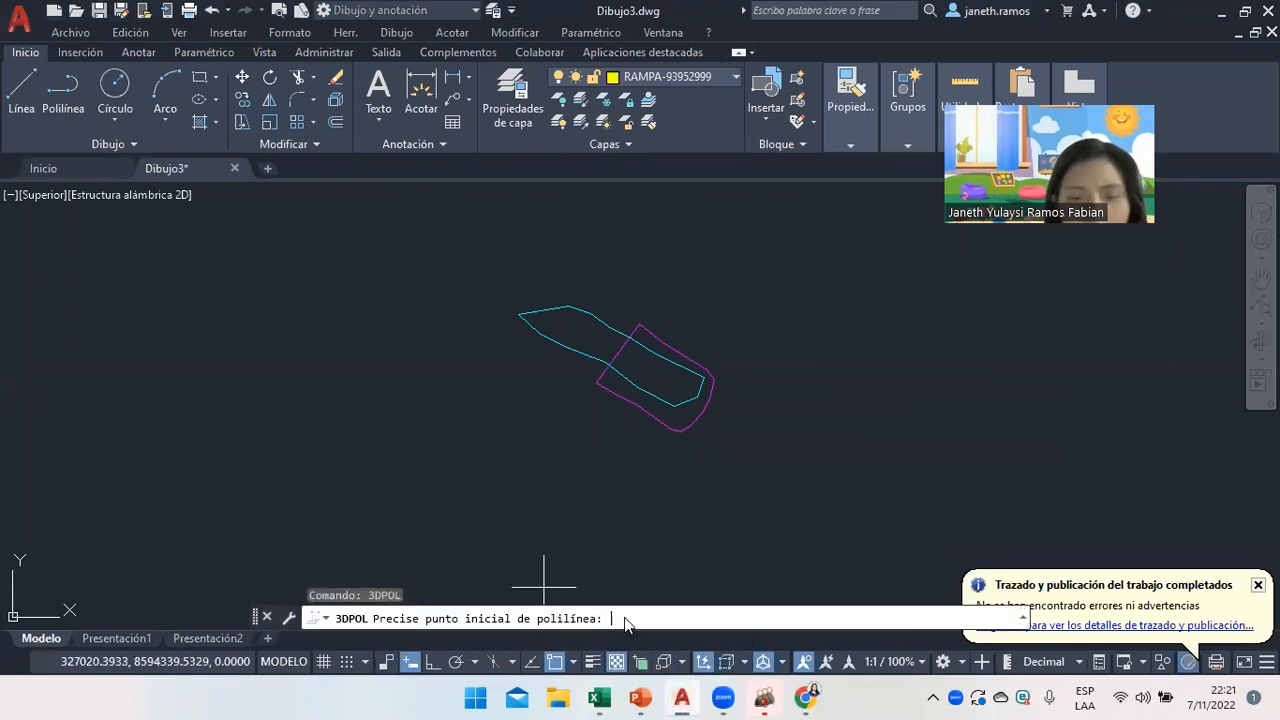
pyautogui.hotkey('ctrl', 'v')
pyautogui.write('C')
pyautogui.press('Return')
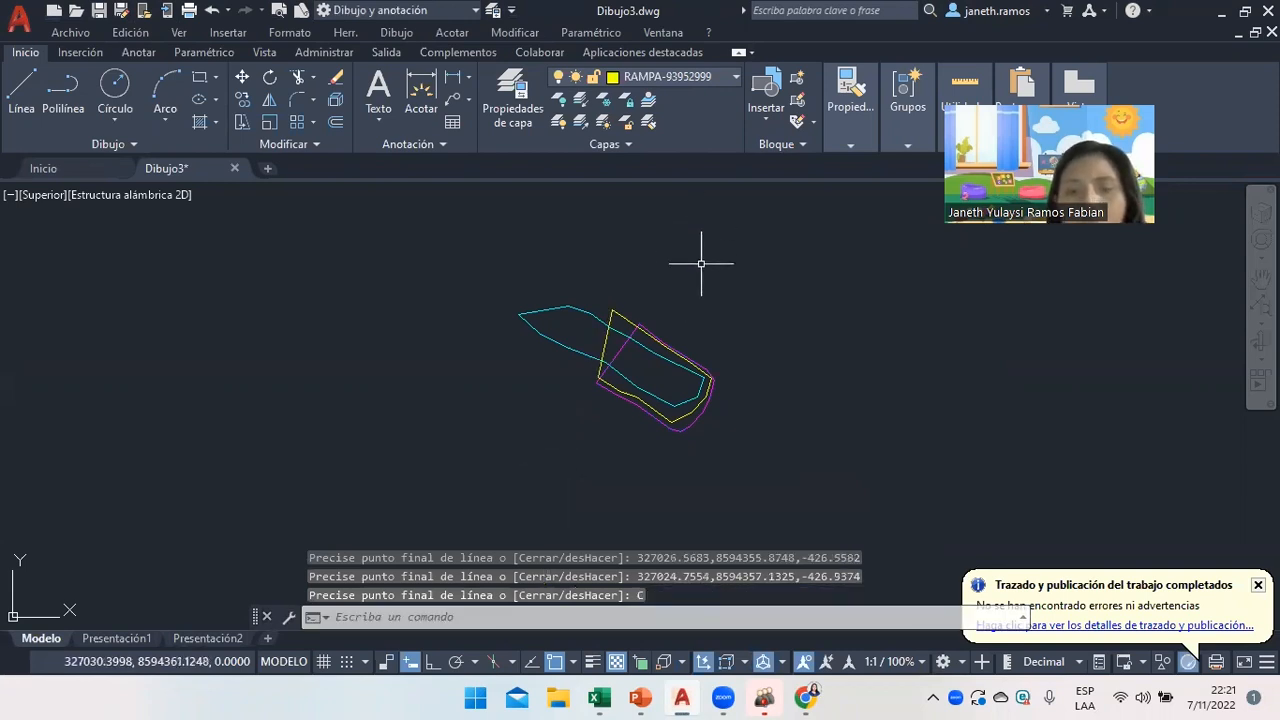
pyautogui.scroll(3, 660, 277)
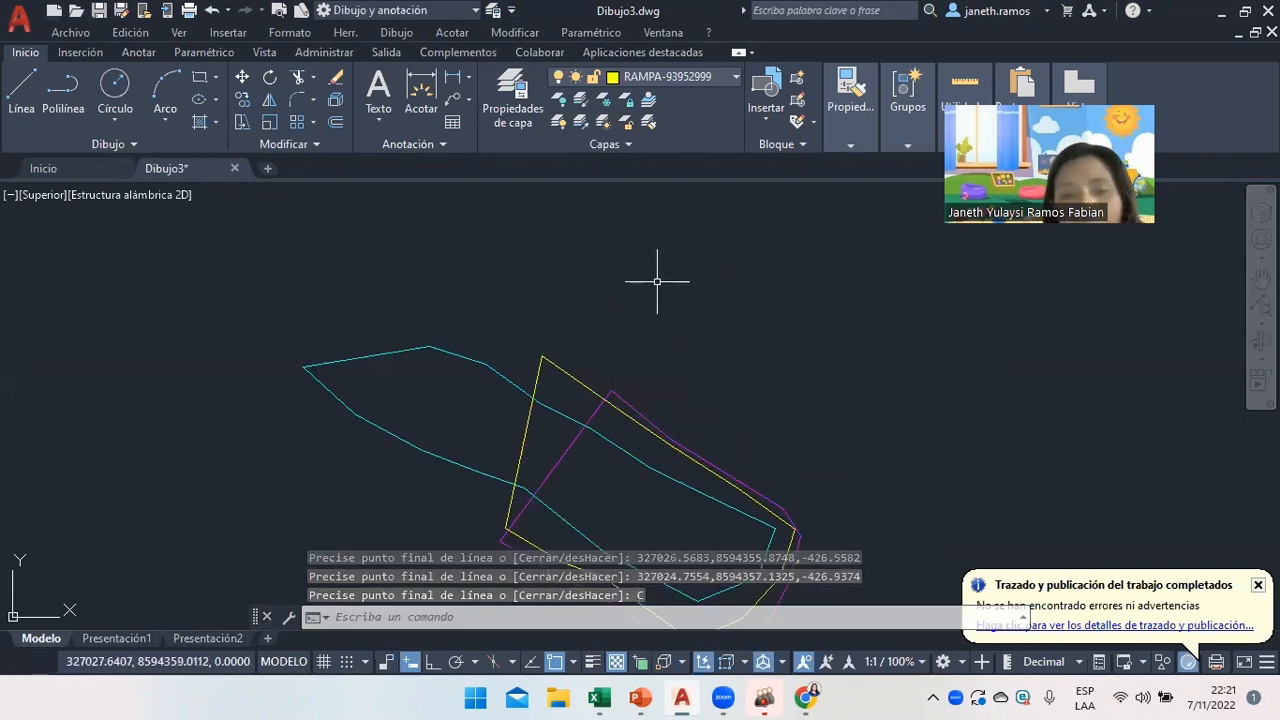
pyautogui.scroll(-5, 731, 365)
pyautogui.scroll(2, 705, 305)
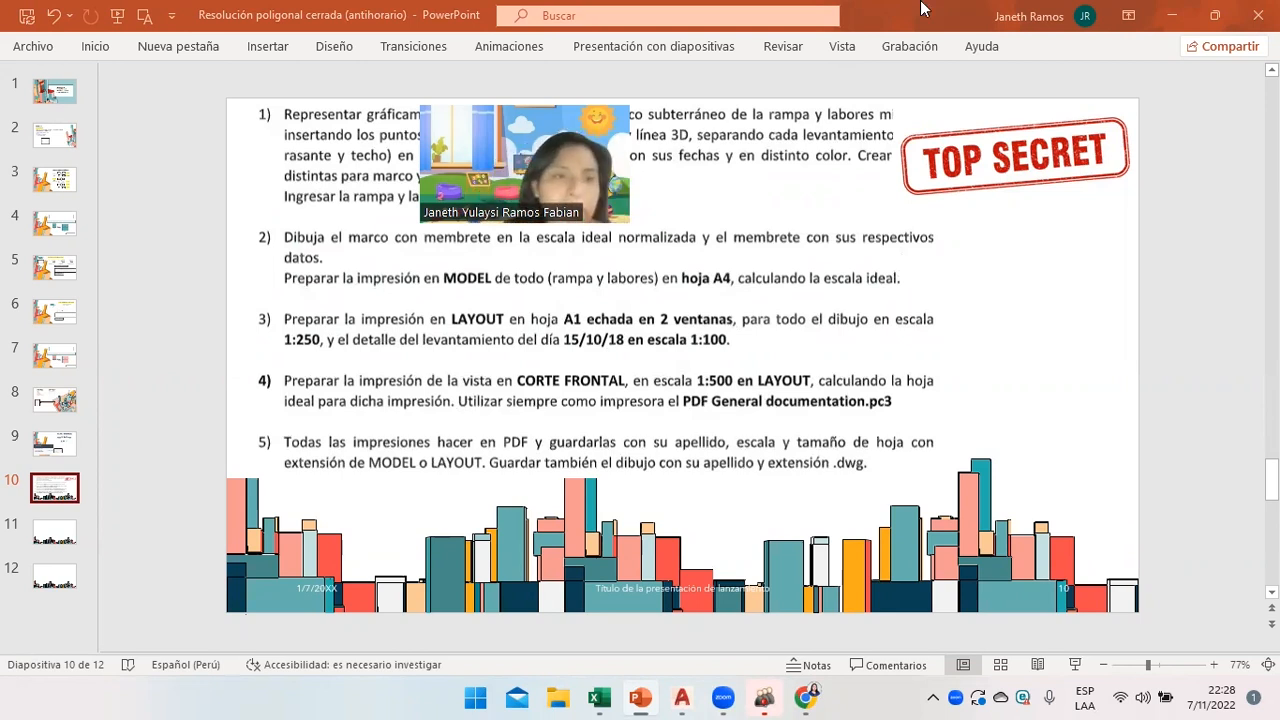
# Go through slides 2 and 3 to slide 4, which scales an A4 sheet to 42 × 59.4 at escala 200.
pyautogui.click(52, 140)
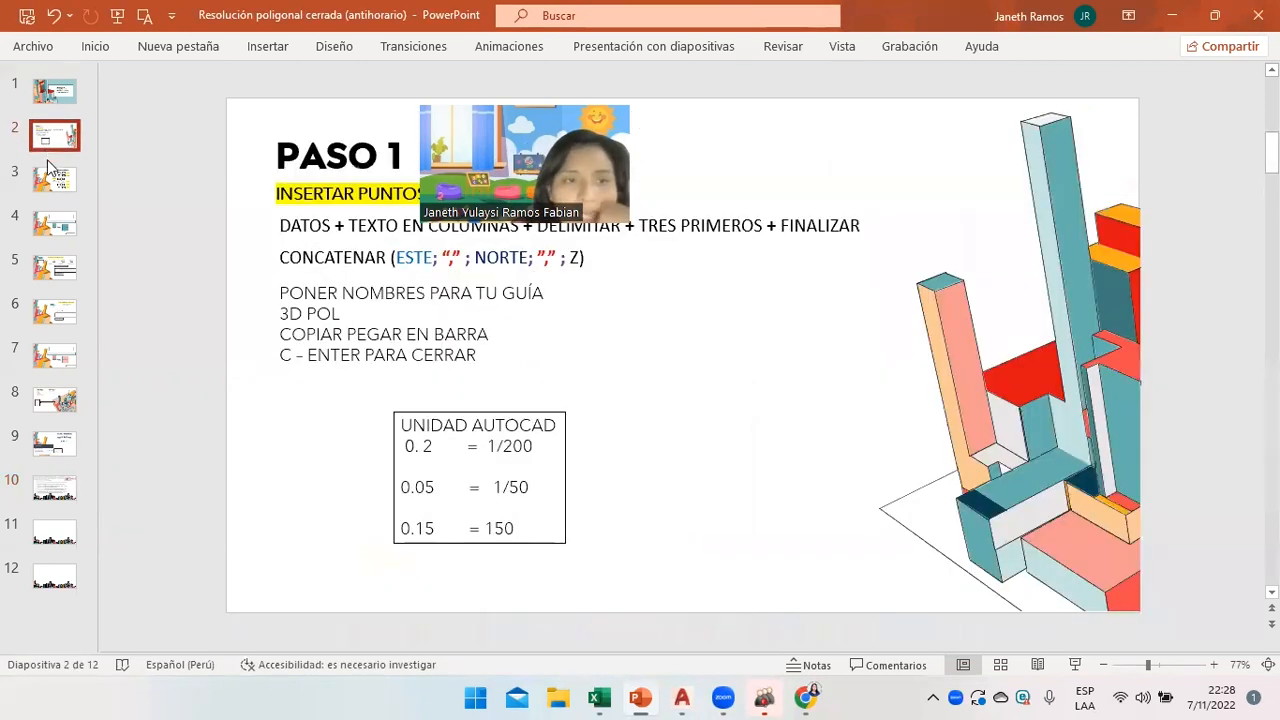
pyautogui.click(60, 182)
pyautogui.click(60, 228)
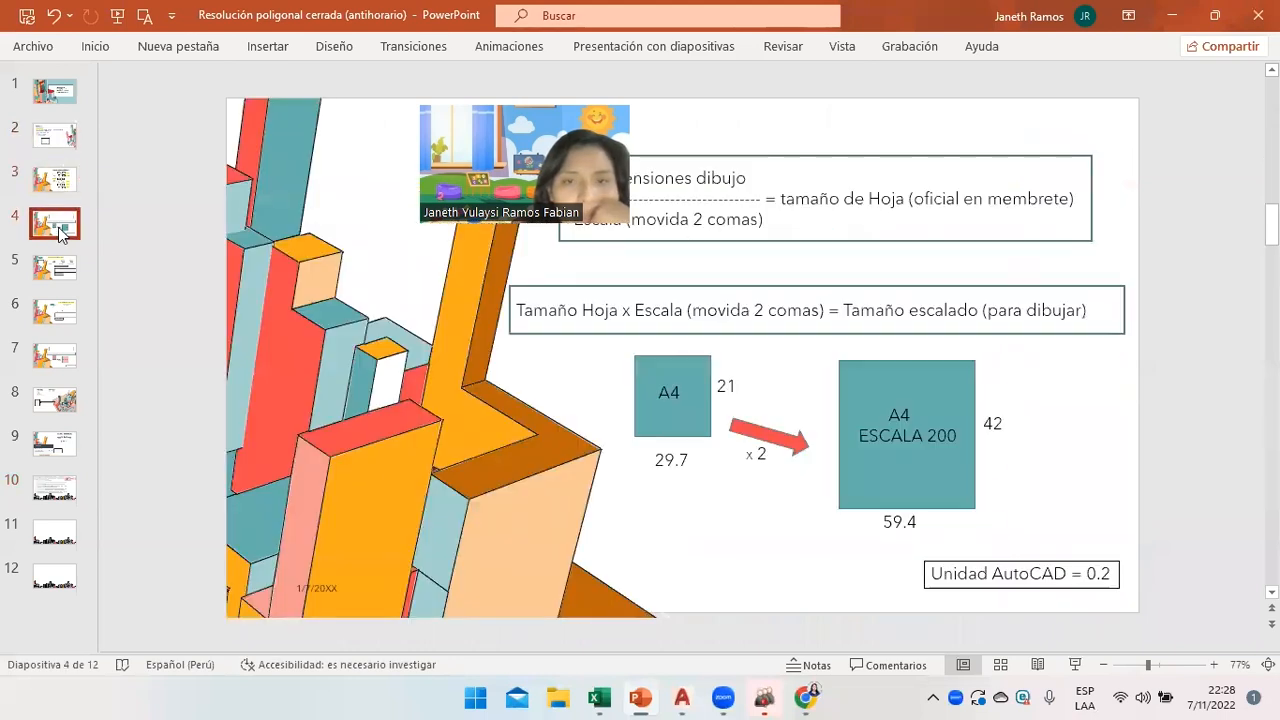
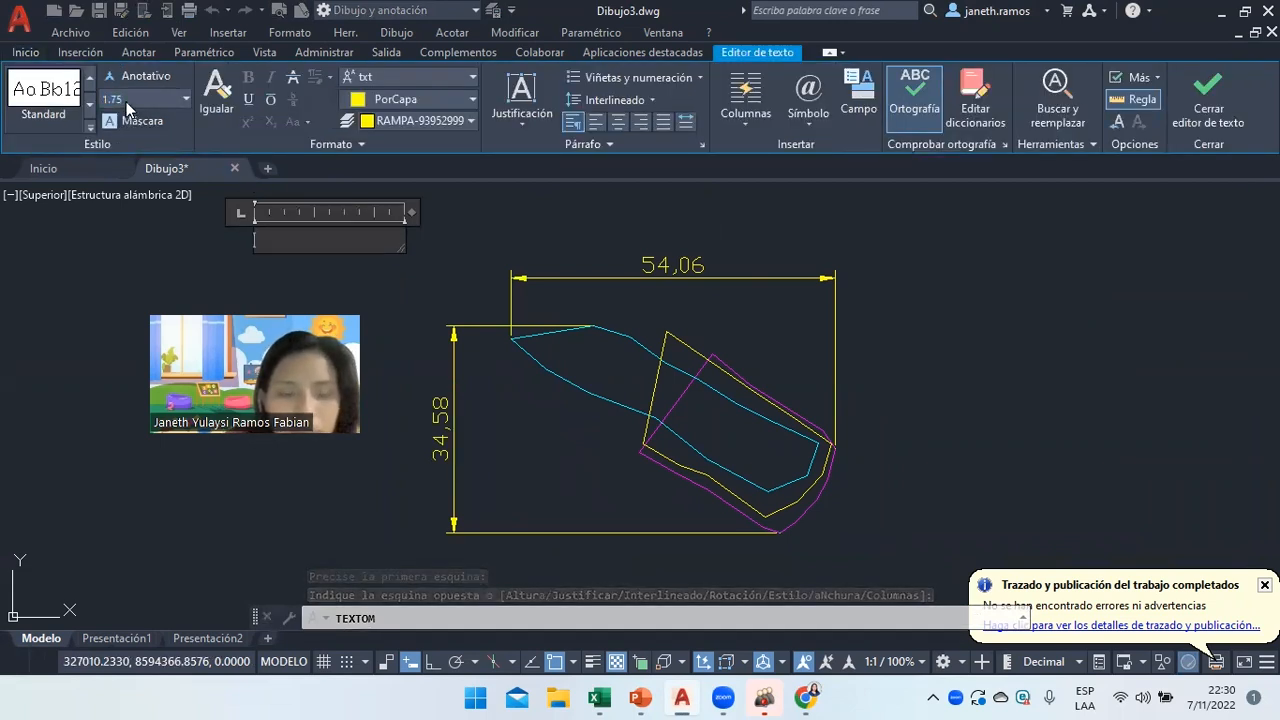
# Type the note lines 'PASO 1 ) MEDIR' and 'PASO 2) MEDIDAS A ESCALA' on separate lines.
pyautogui.write('PASO 1 ) MEDIR')
pyautogui.press('Return')
pyautogui.write('PASO 2)')
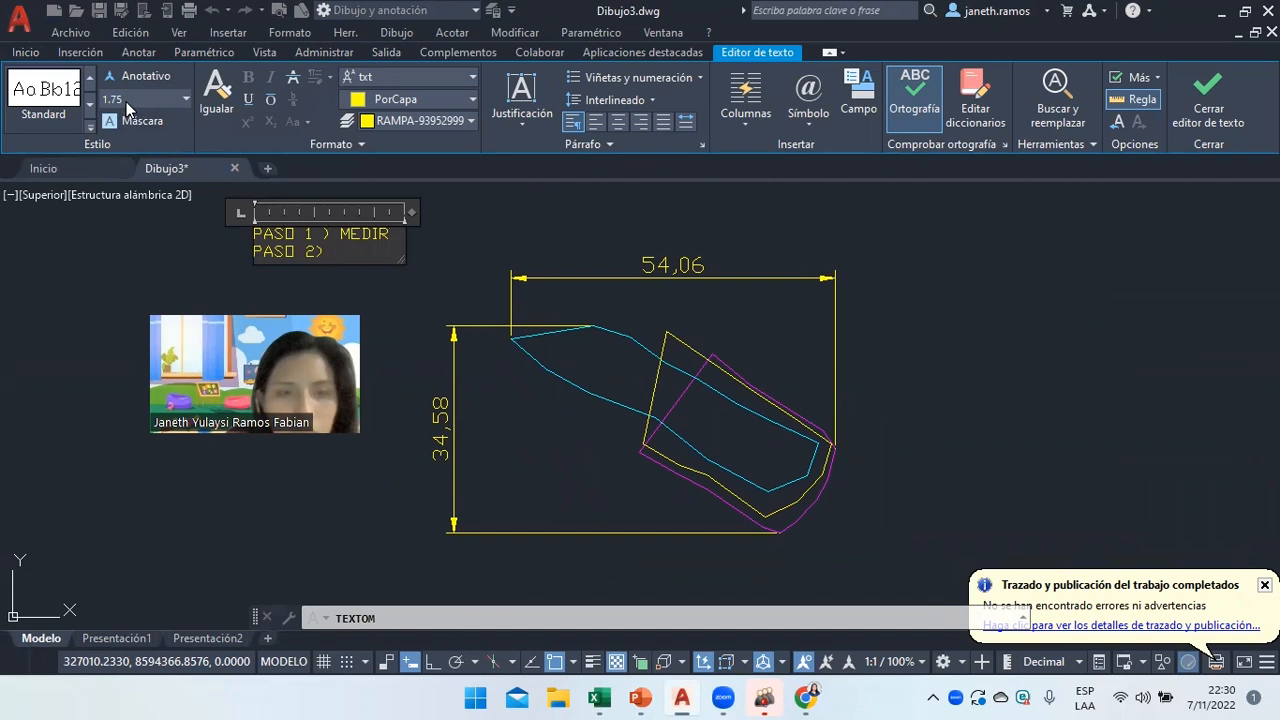
pyautogui.write(' MEDIDAS A E')
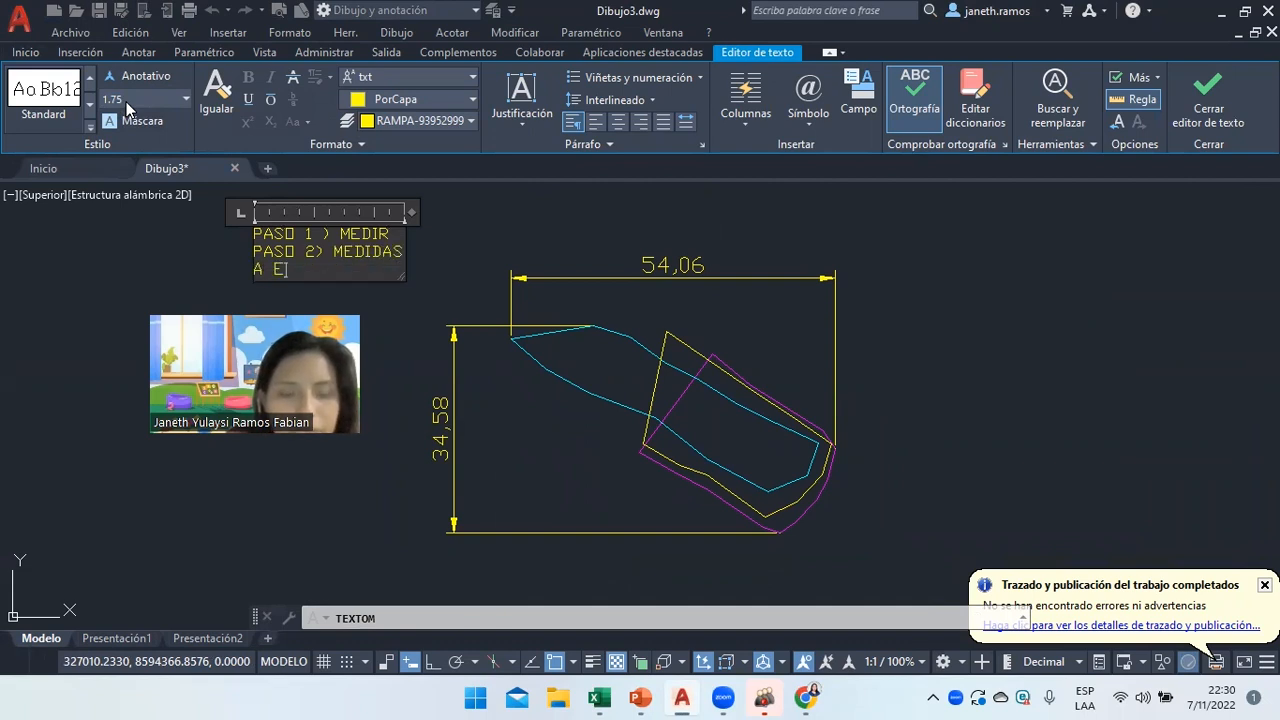
pyautogui.write('SCALA')
pyautogui.press('Return')
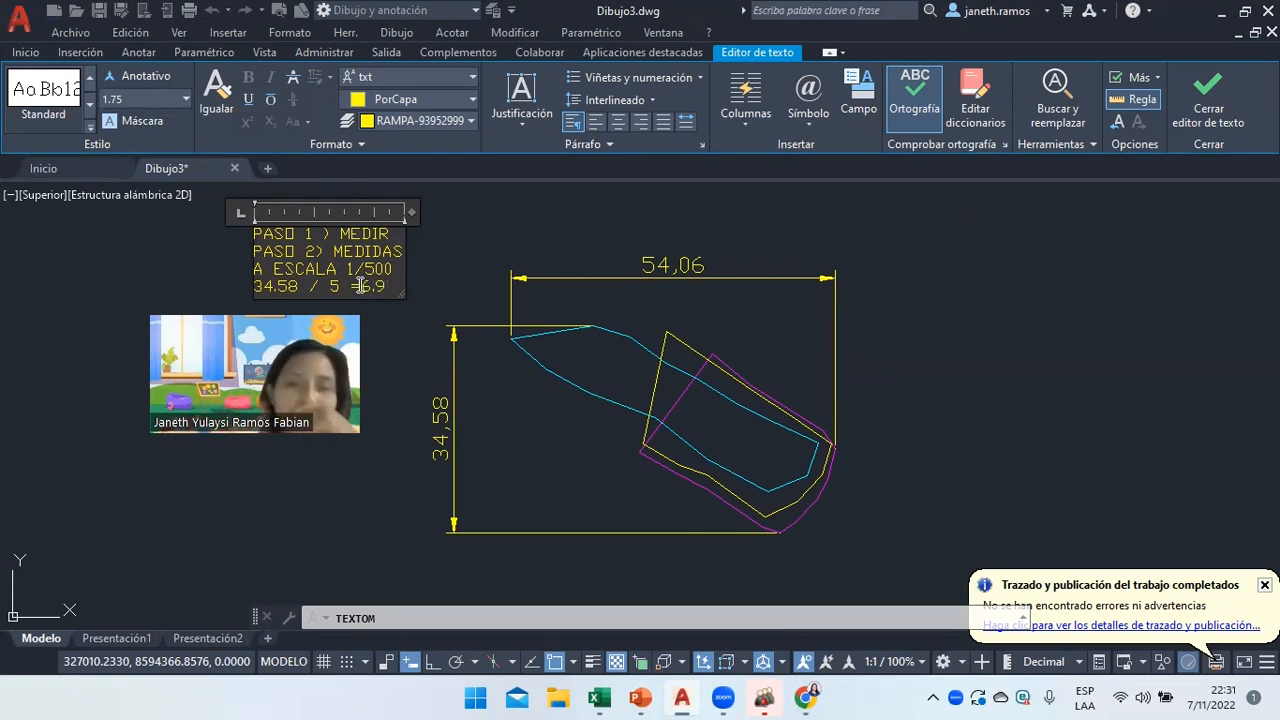
pyautogui.click(638, 697)
pyautogui.click(50, 180)
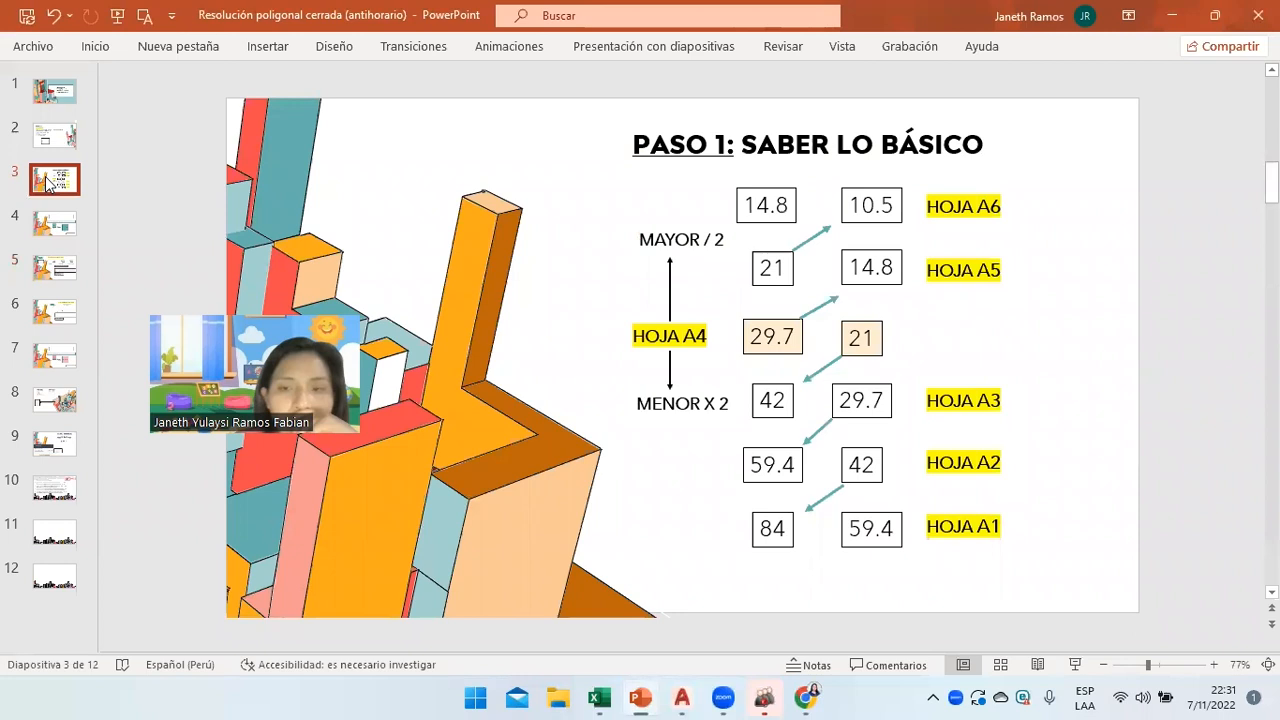
pyautogui.click(55, 222)
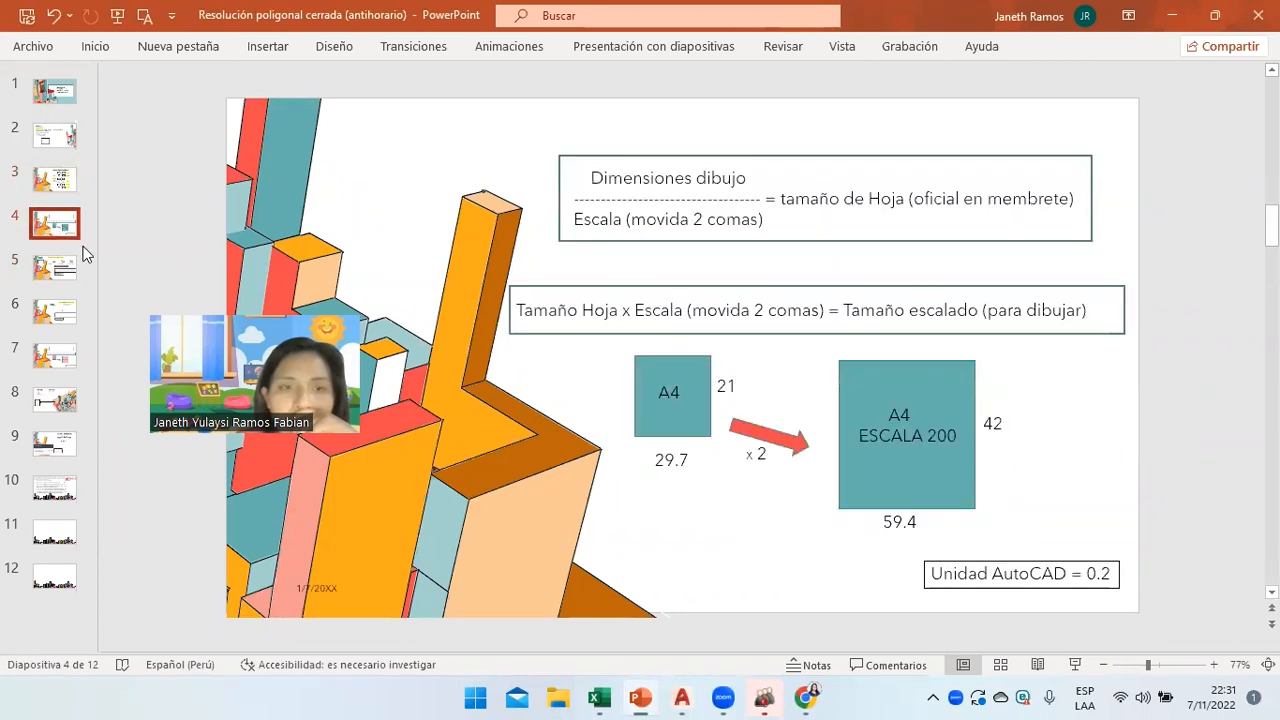
pyautogui.click(681, 697)
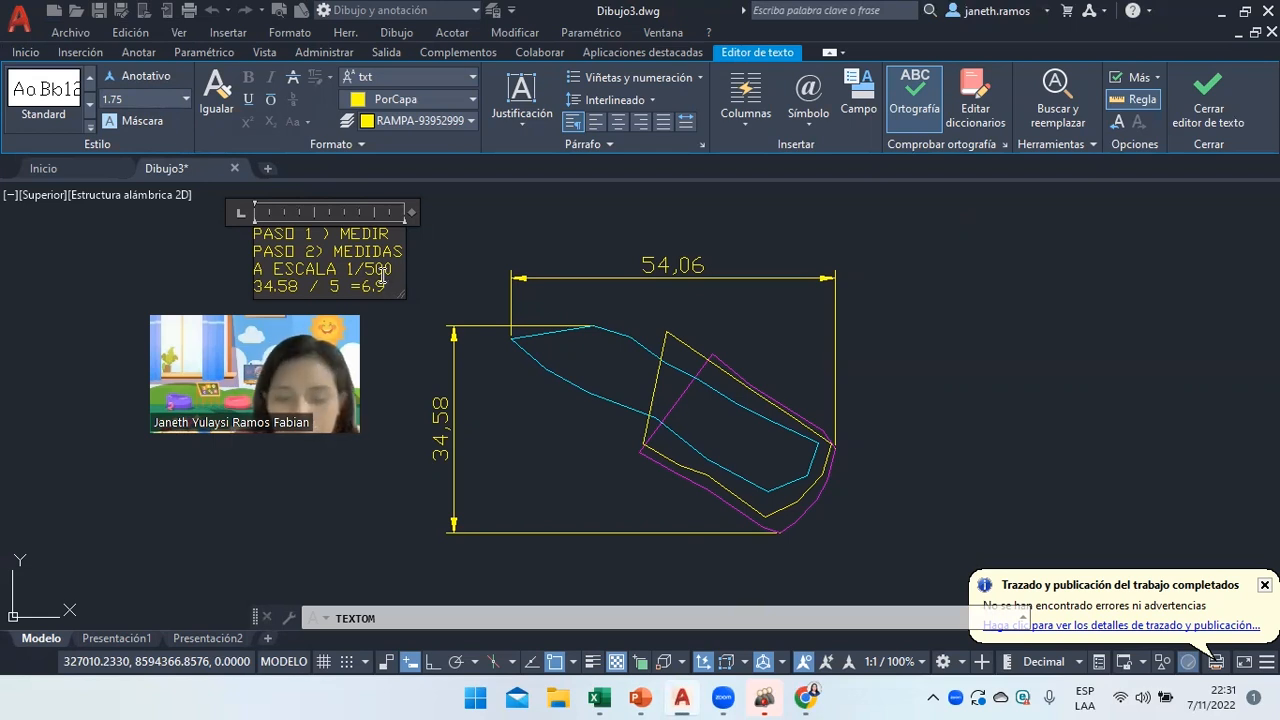
# Add '54.06 /5 =10.8' and the question 'EN QUE HOJA ENTRAN?' as new note lines.
pyautogui.press('Return')
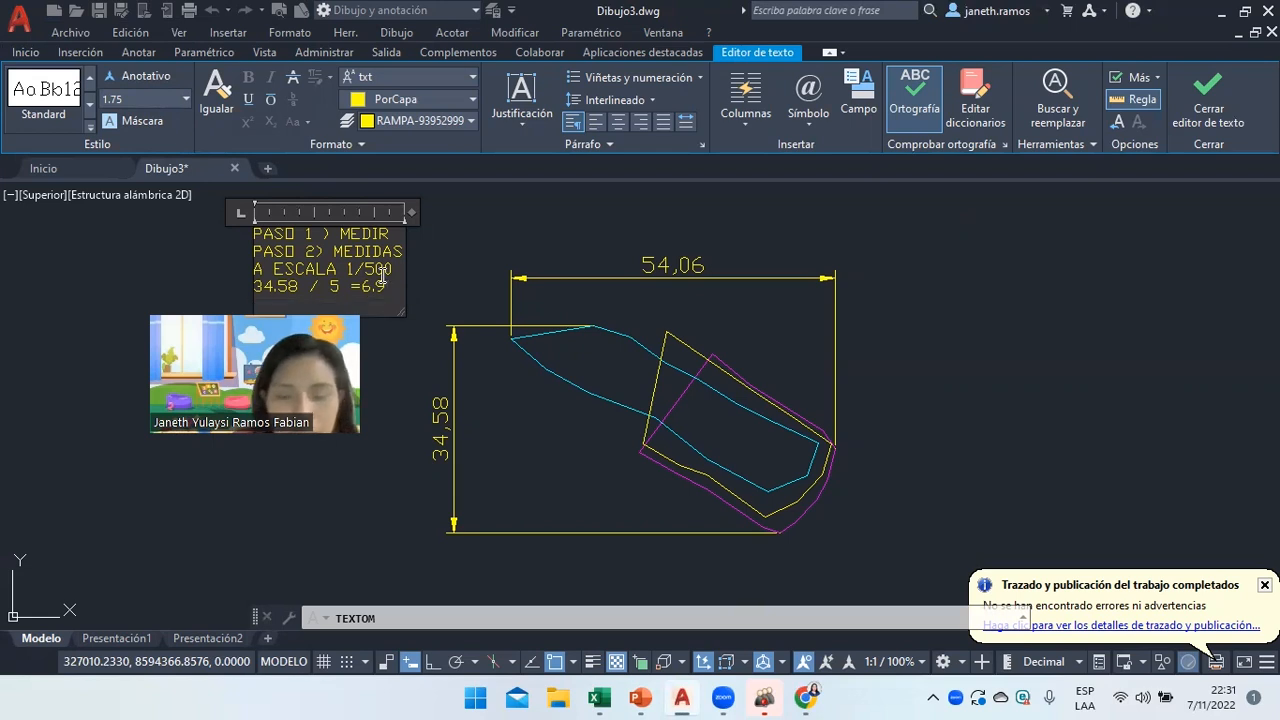
pyautogui.write('54')
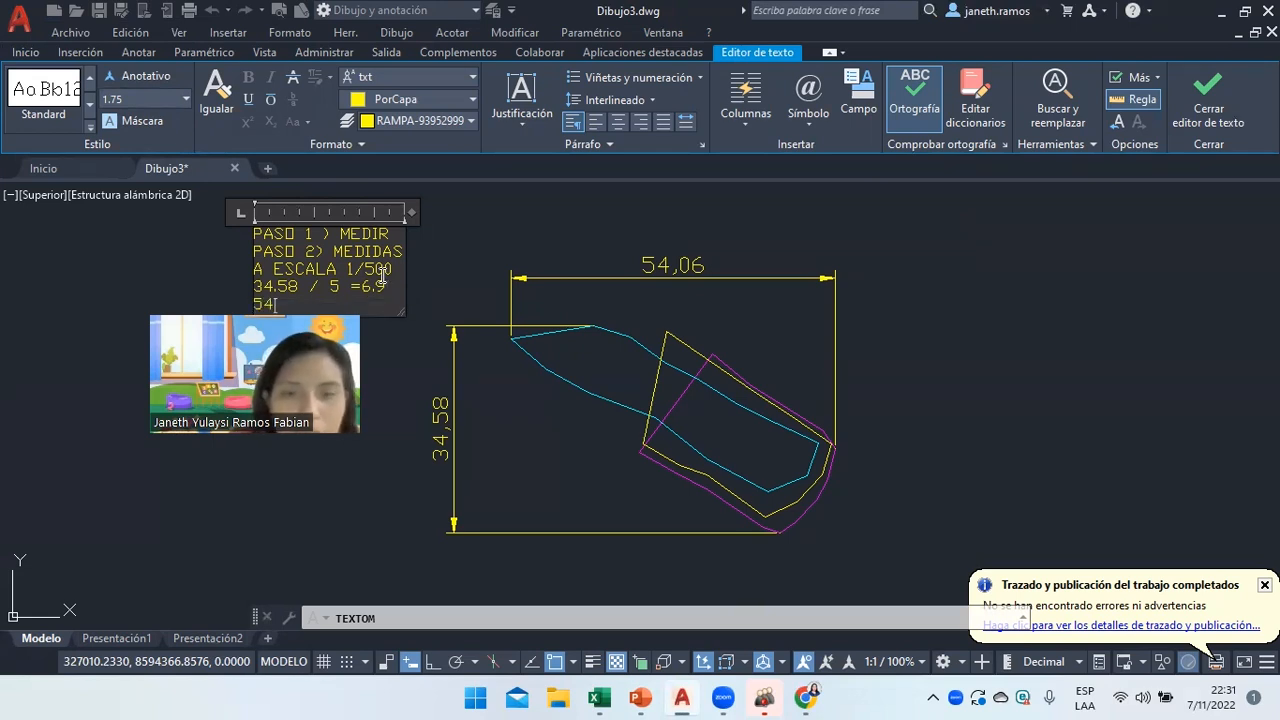
pyautogui.write('.06 /5 ')
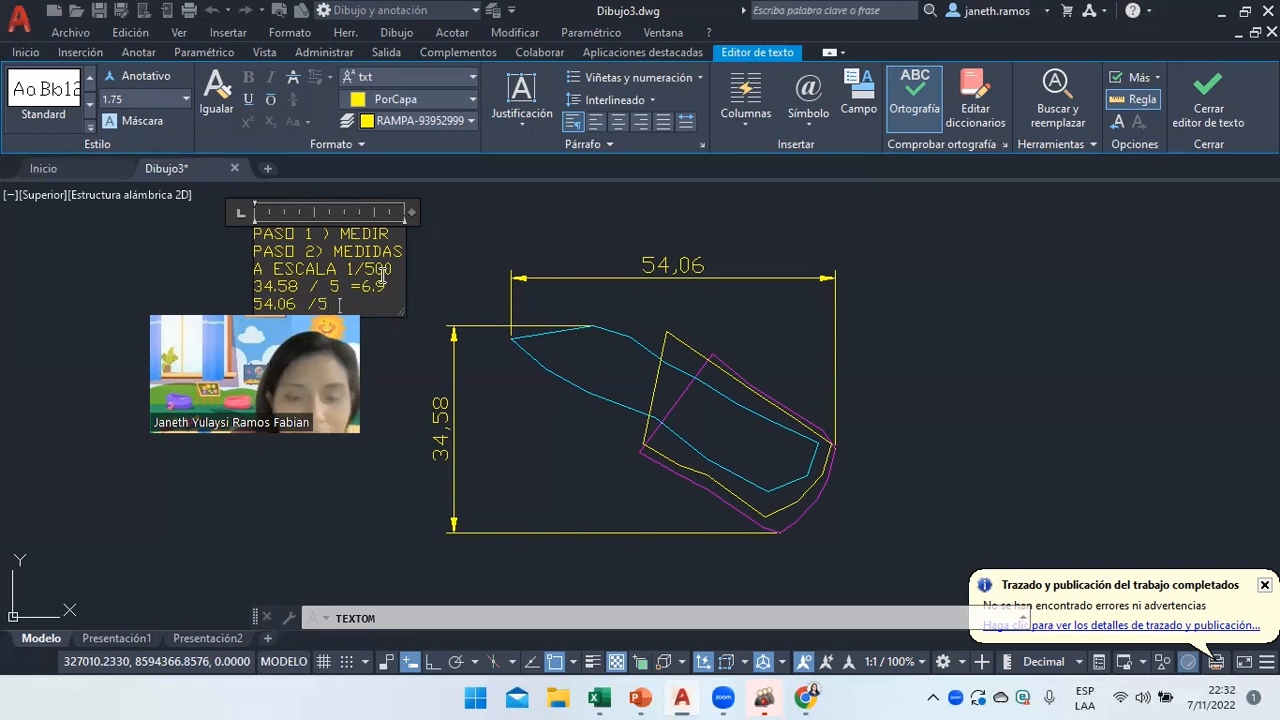
pyautogui.write('=')
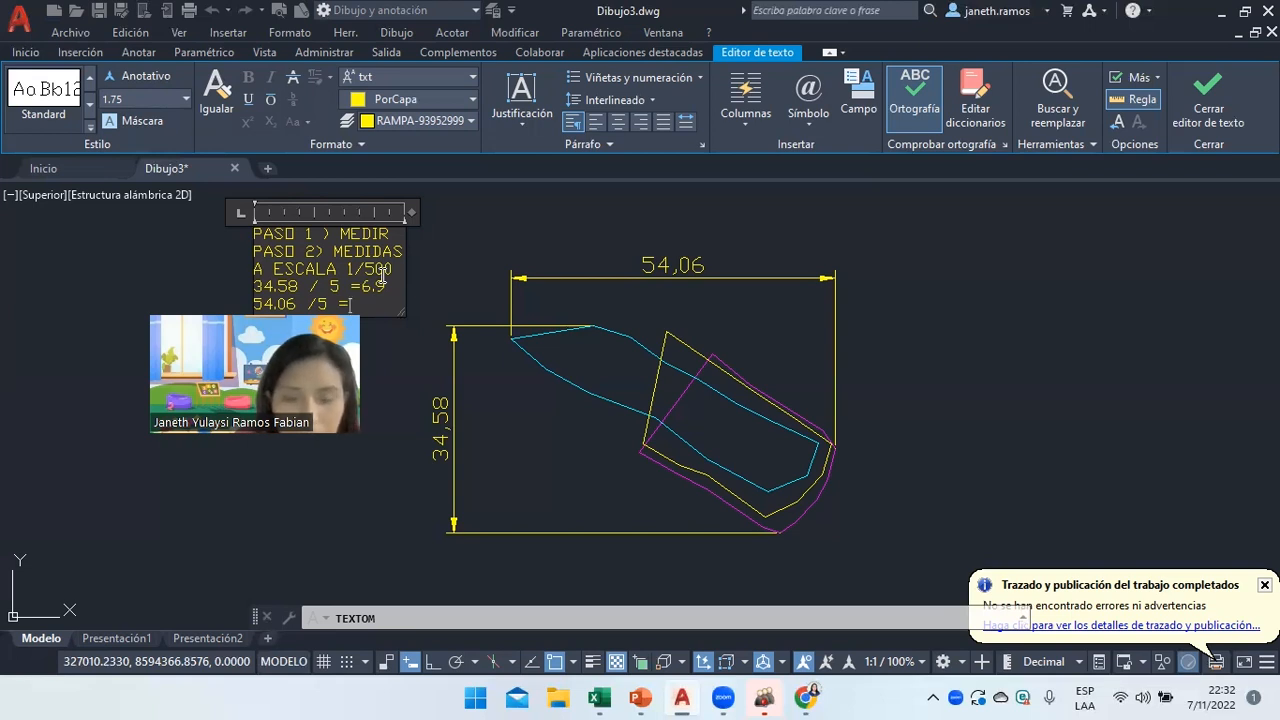
pyautogui.write('10')
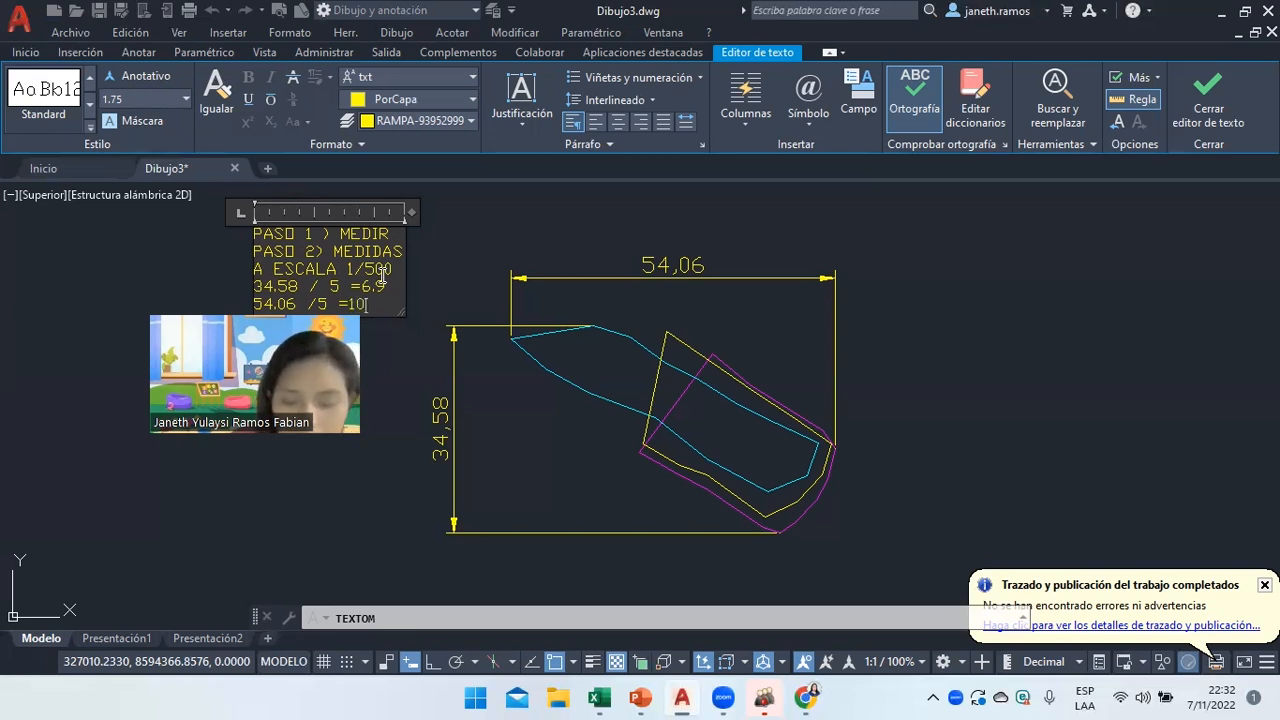
pyautogui.write('.8')
pyautogui.press('Return')
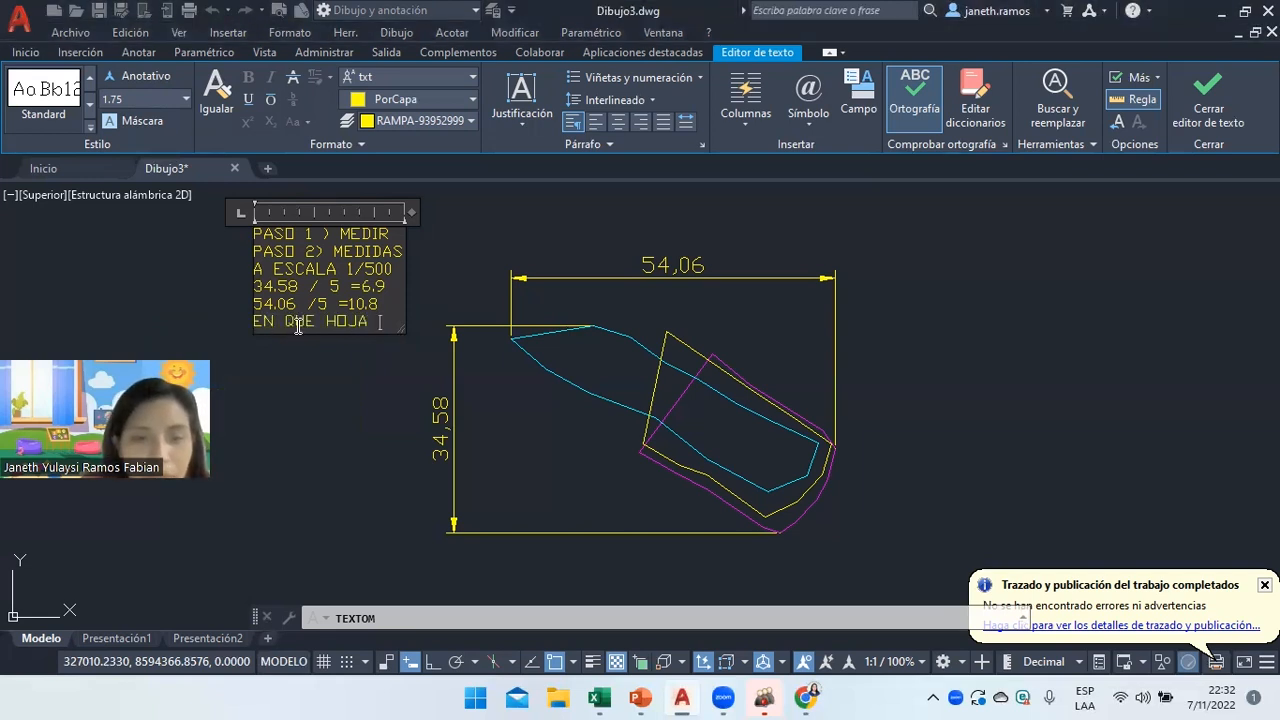
pyautogui.press('Return')
pyautogui.write('ENTRAN?')
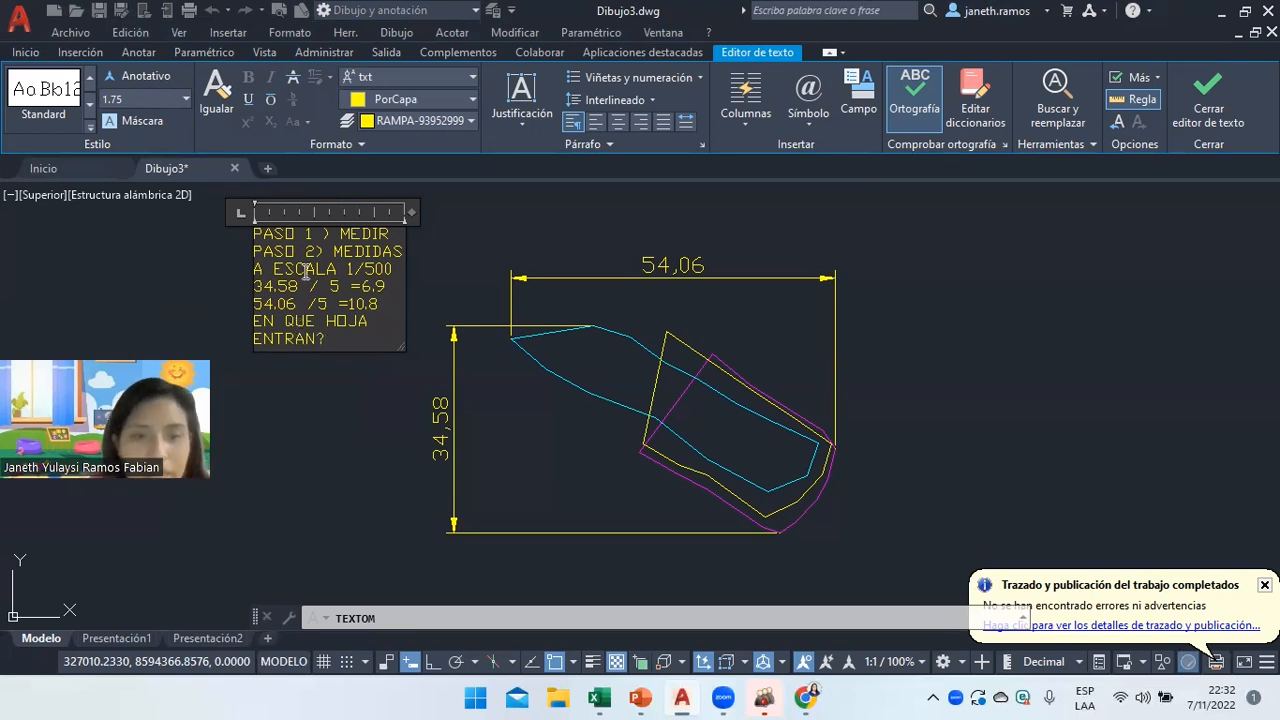
# Highlight the two computed results in the note, then switch to the presentation.
pyautogui.moveTo(364, 290); pyautogui.dragTo(382, 309)
pyautogui.click(379, 306)
pyautogui.click(641, 697)
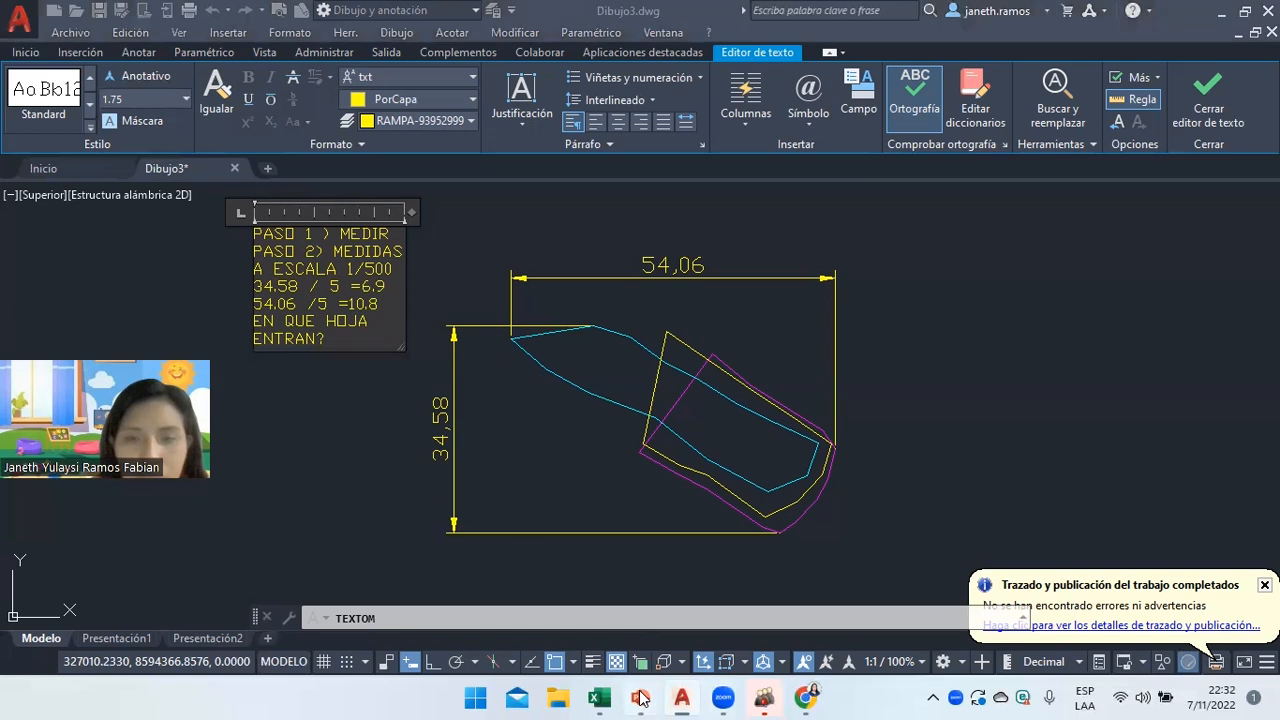
pyautogui.click(52, 186)
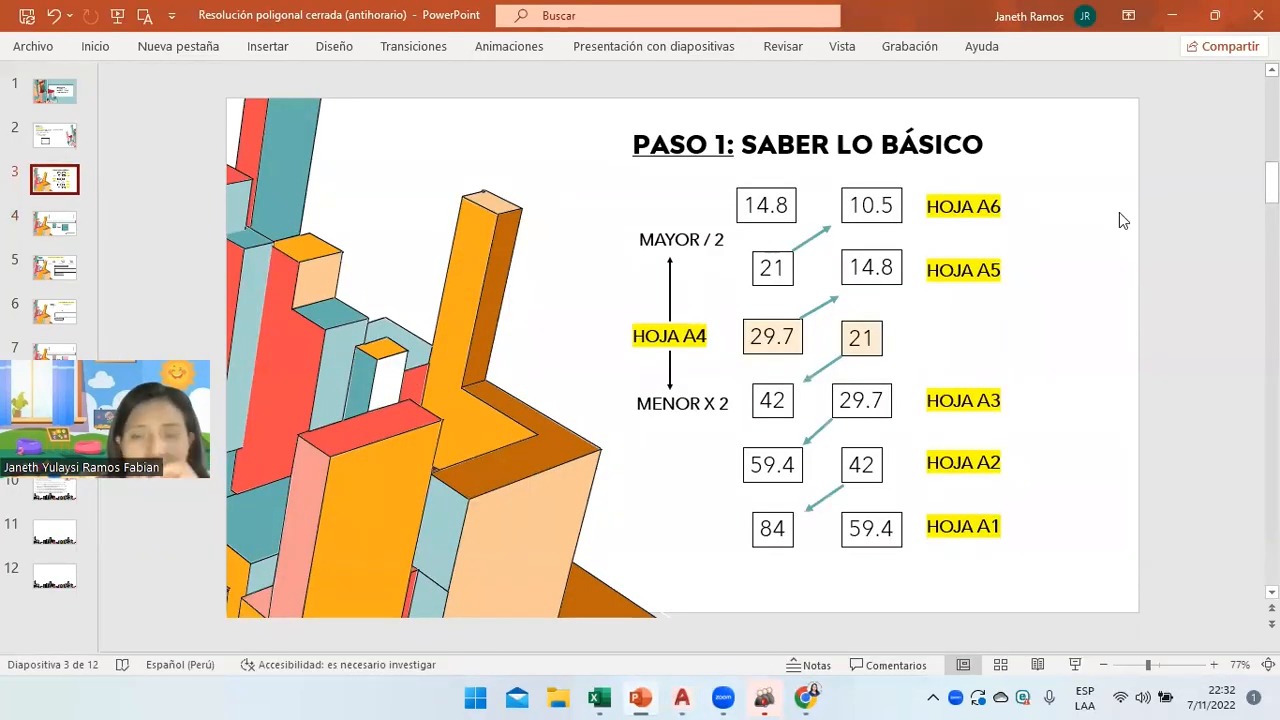
pyautogui.doubleClick(984, 205)
pyautogui.click(1065, 240)
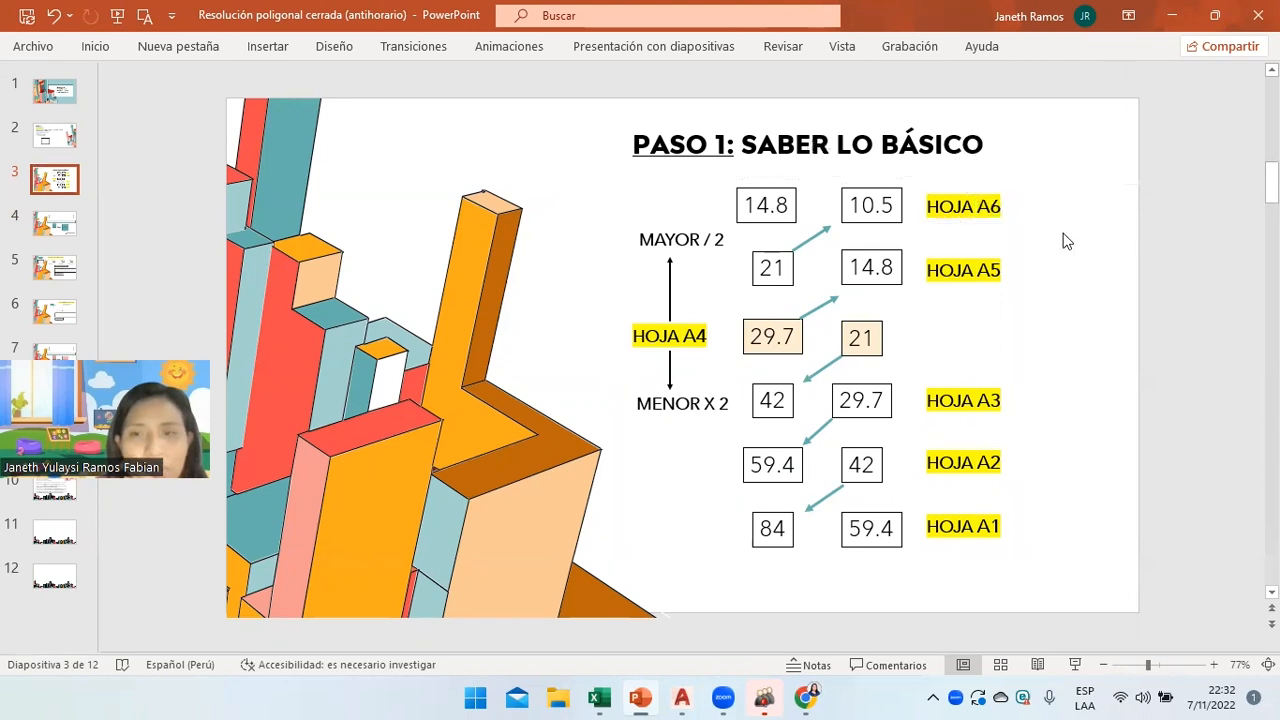
pyautogui.click(956, 272)
pyautogui.click(723, 543)
pyautogui.click(682, 697)
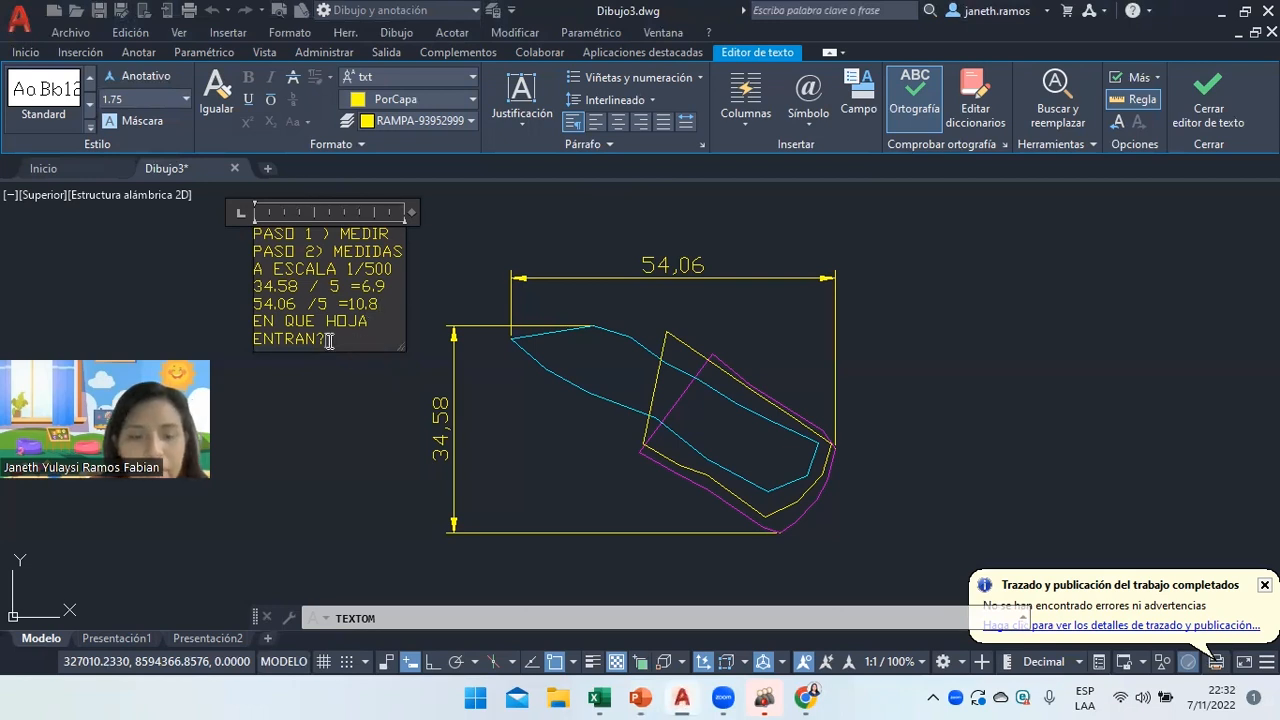
# Answer the question with sheet 'A5' and its size '21 X 14.8' on new lines.
pyautogui.press('Return')
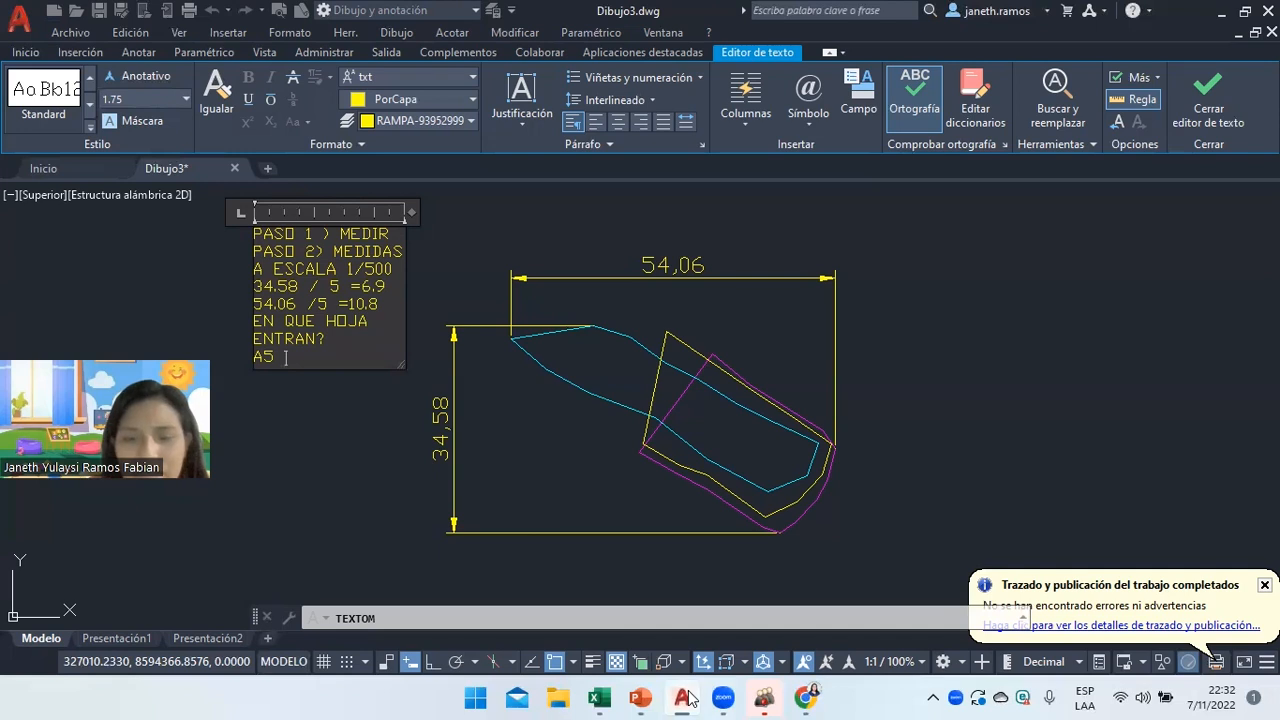
pyautogui.click(682, 697)
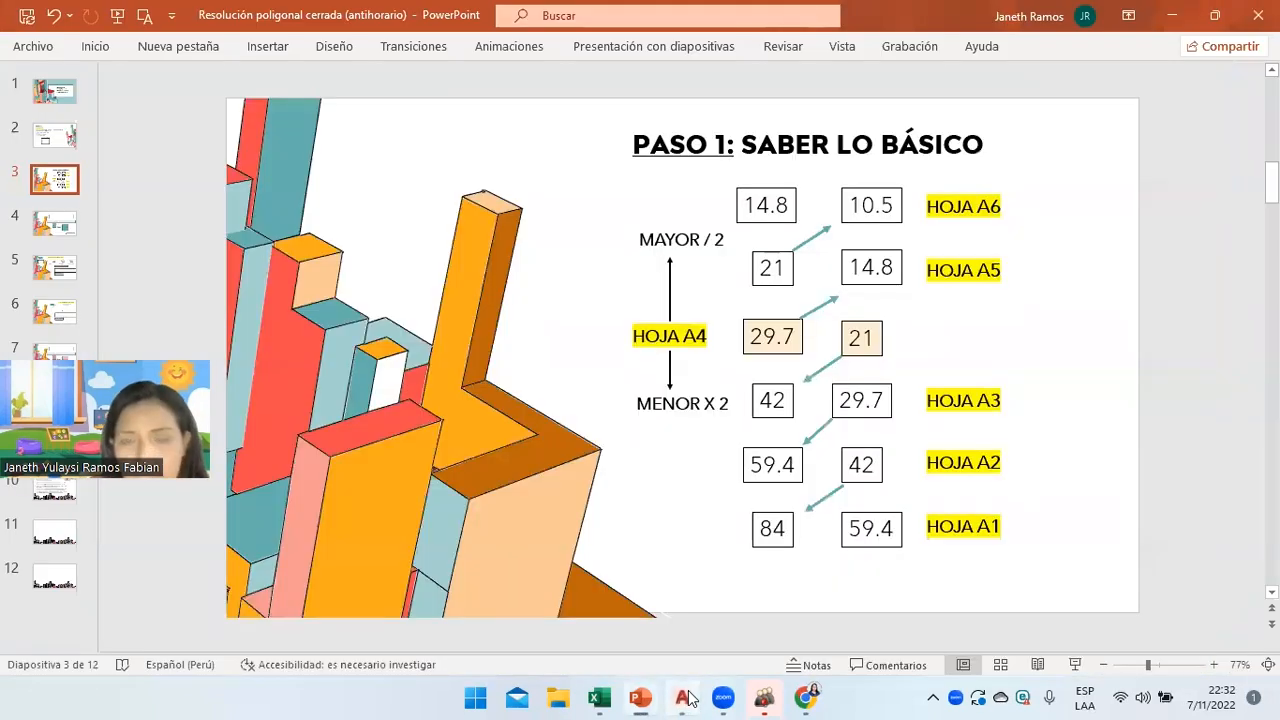
pyautogui.click(684, 697)
pyautogui.write('A5')
pyautogui.press('Return')
pyautogui.write('21 X')
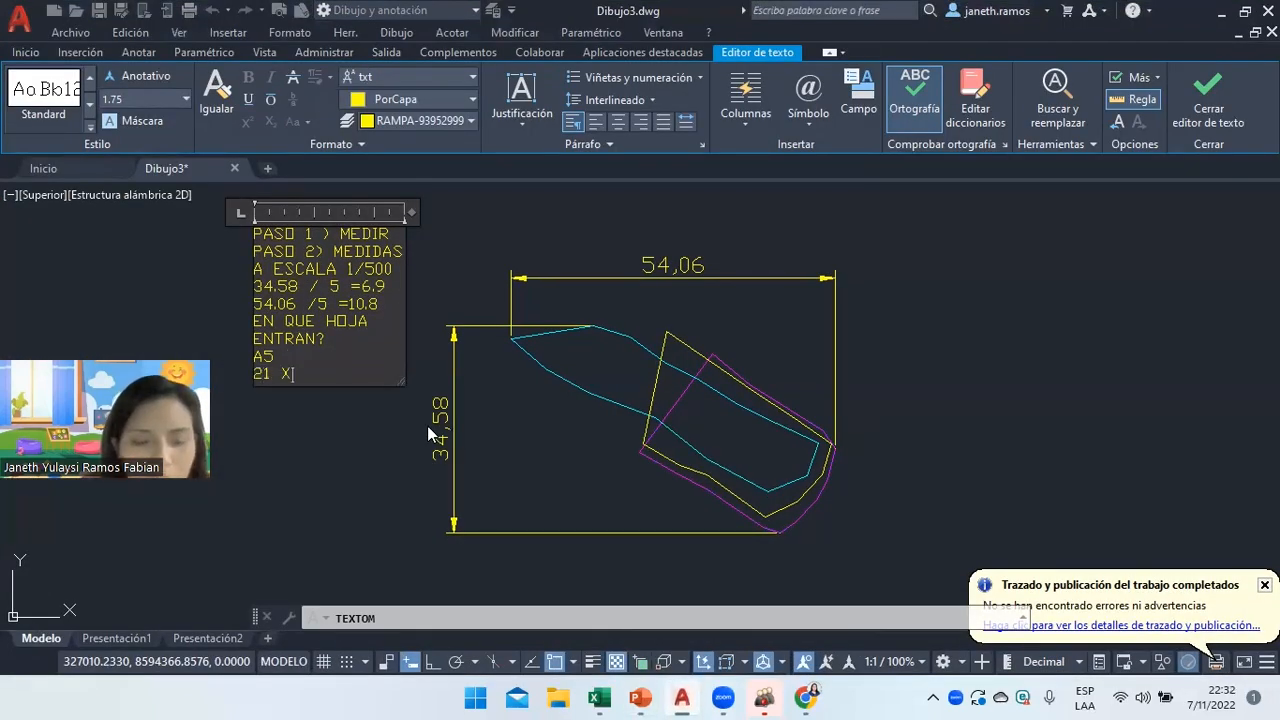
pyautogui.write(' 14.8')
pyautogui.press('Return')
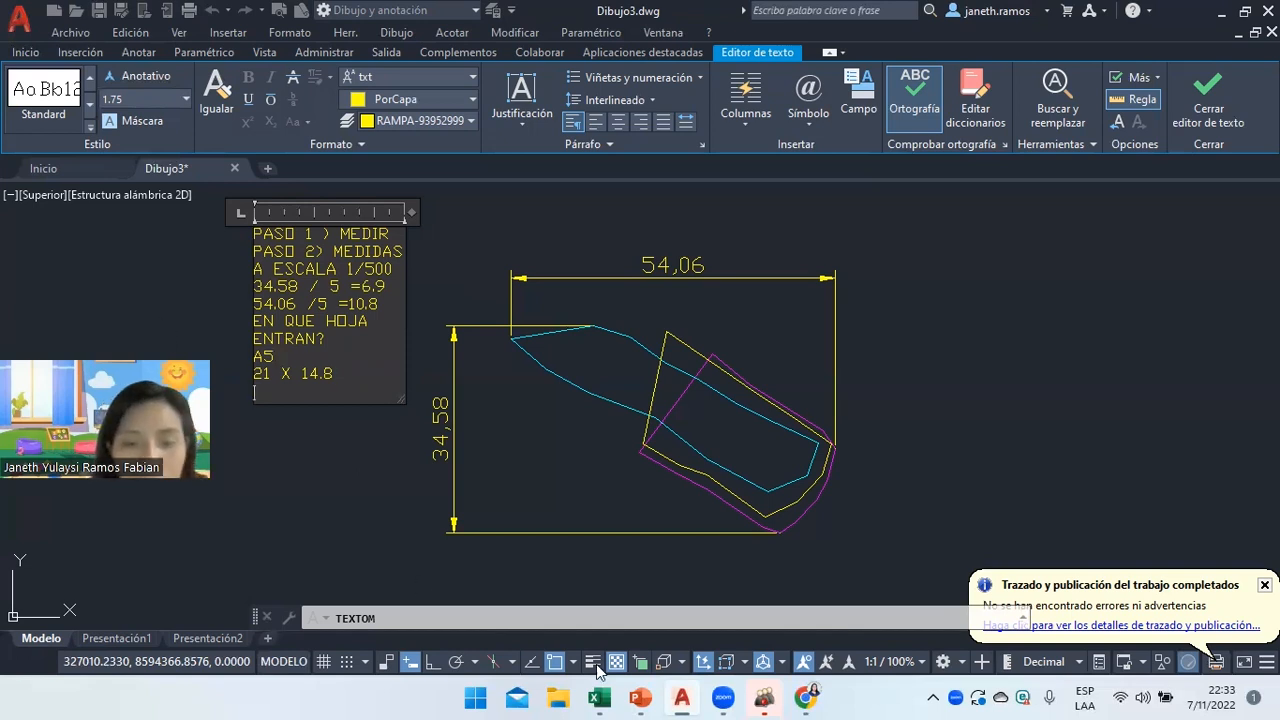
pyautogui.click(638, 697)
# Review slides 6, 5 and 4, highlighting the scaled sheet-size formula terms, then return to AutoCAD.
pyautogui.click(54, 311)
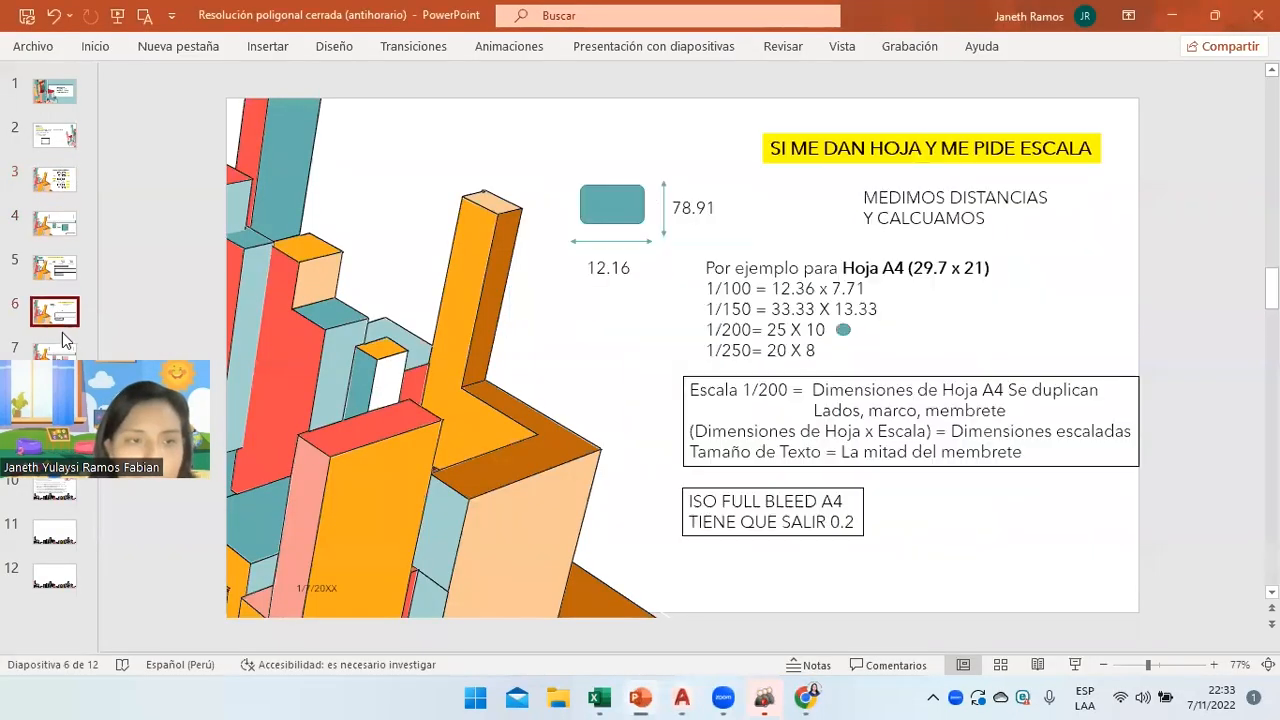
pyautogui.click(56, 268)
pyautogui.click(54, 311)
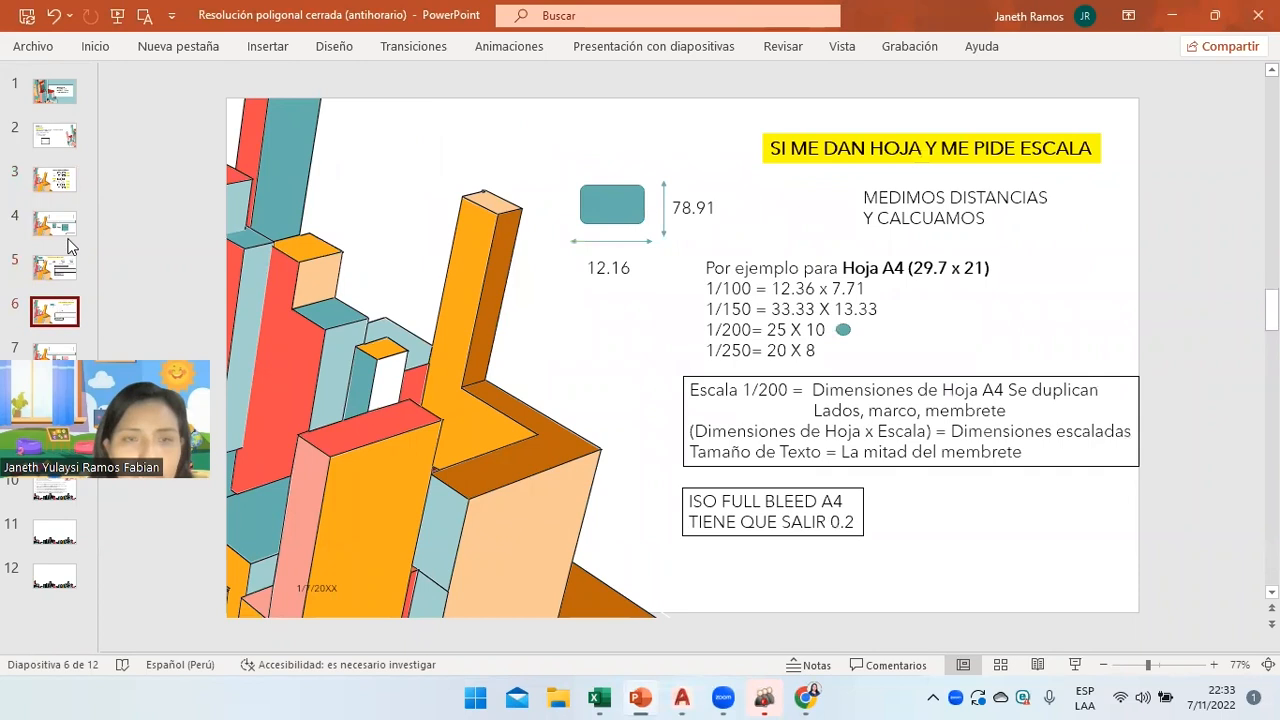
pyautogui.click(54, 224)
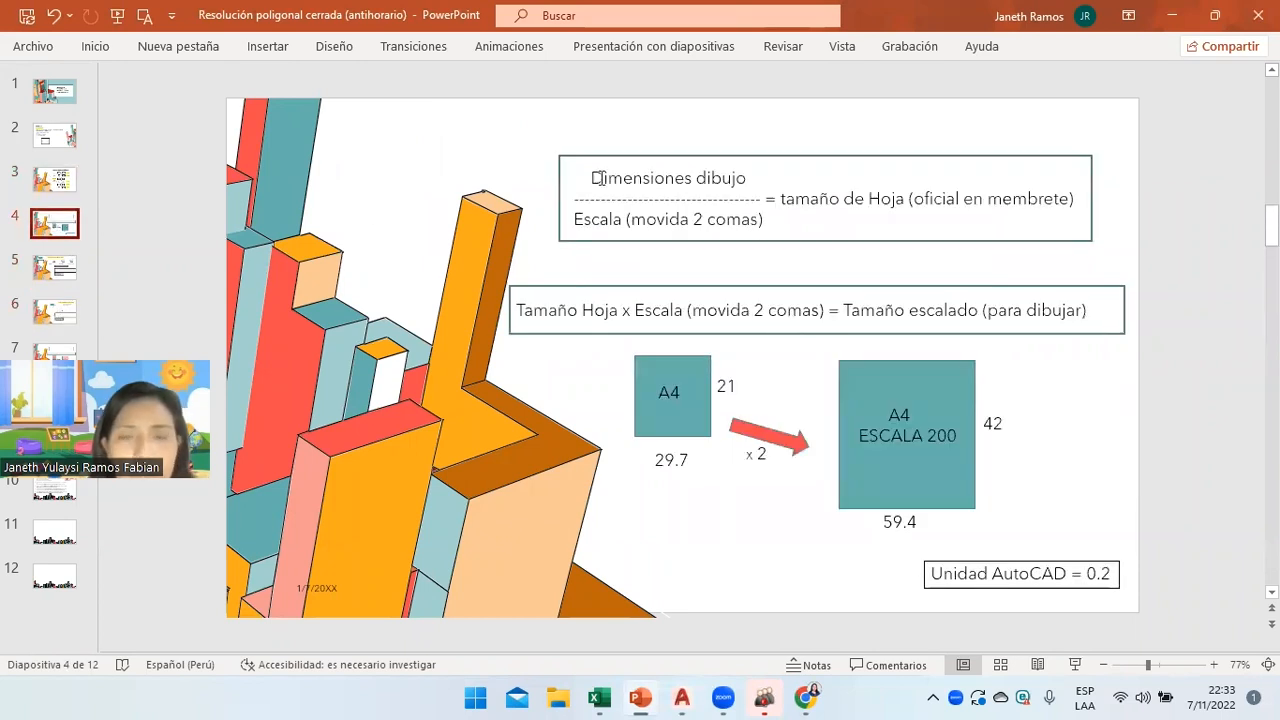
pyautogui.moveTo(586, 177); pyautogui.dragTo(748, 178)
pyautogui.moveTo(574, 219); pyautogui.dragTo(988, 199)
pyautogui.click(781, 198)
pyautogui.moveTo(516, 311); pyautogui.dragTo(822, 313)
pyautogui.click(682, 697)
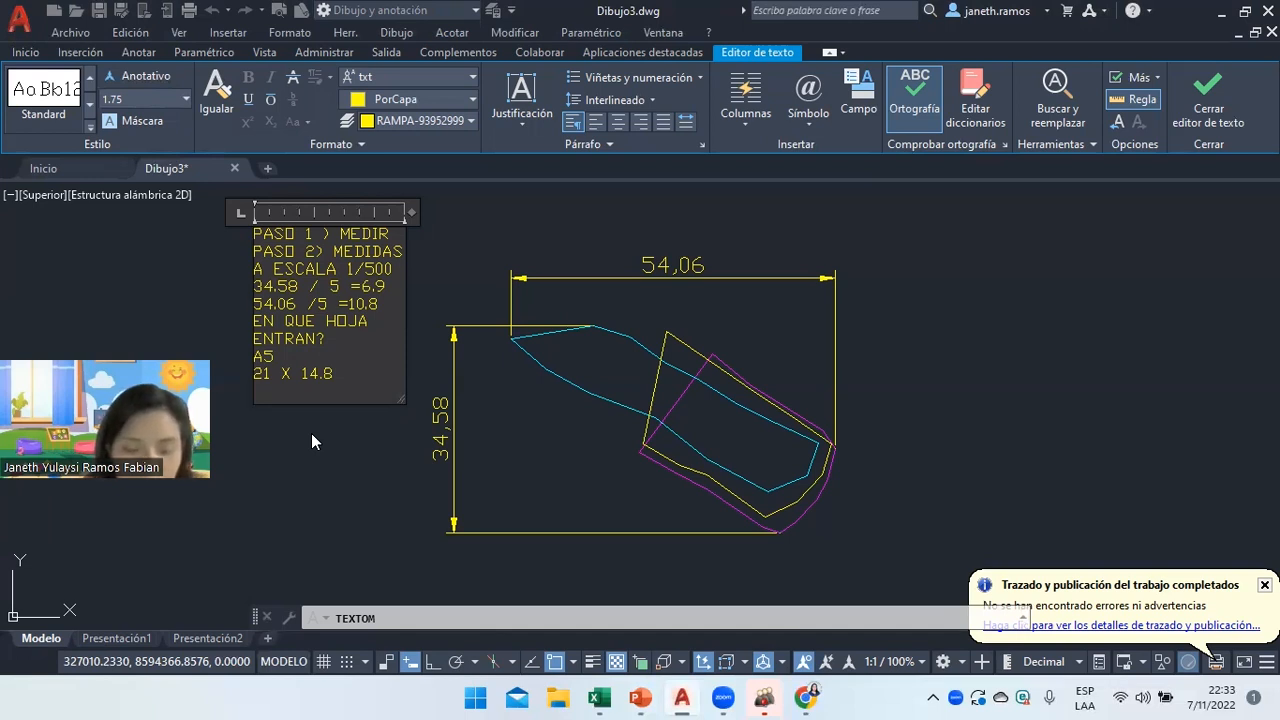
# Add the lines '21 X 5 = 105', '14.8 X 5 = 74' and 'DIMENSIONES DE HOJA A ESCALA'.
pyautogui.write('1')
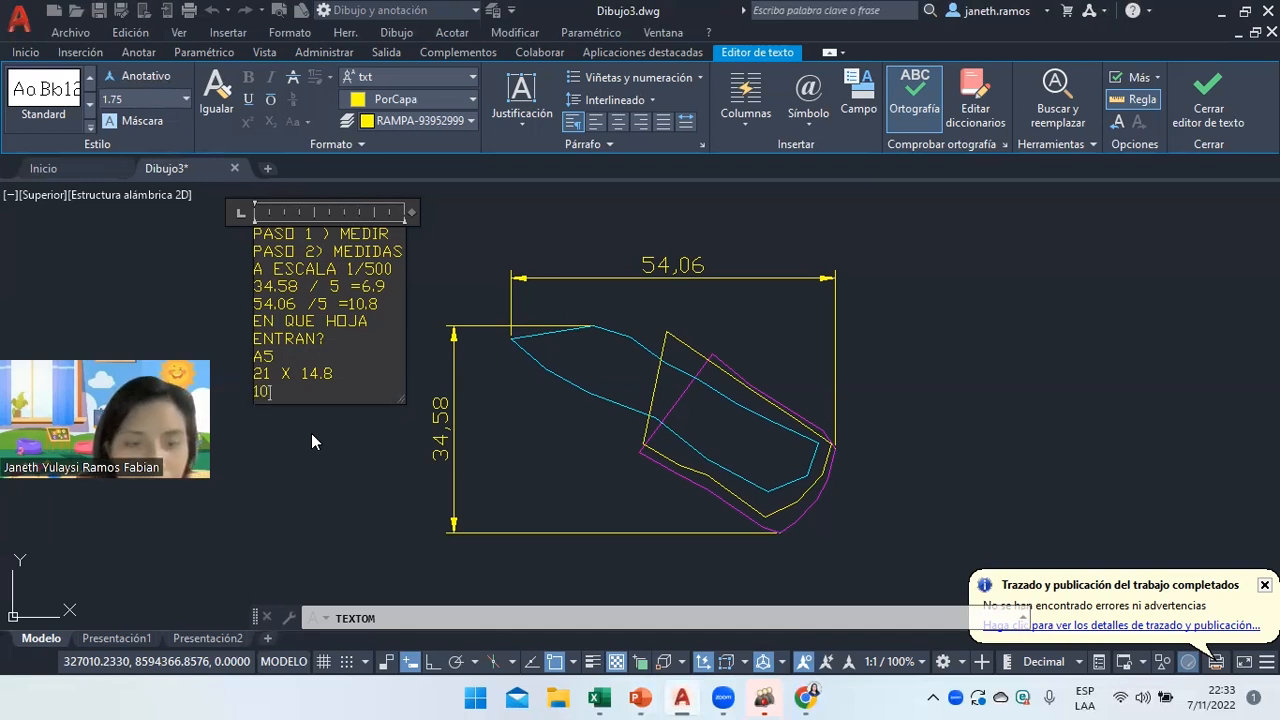
pyautogui.press('BackSpace')
pyautogui.write('21 X 5')
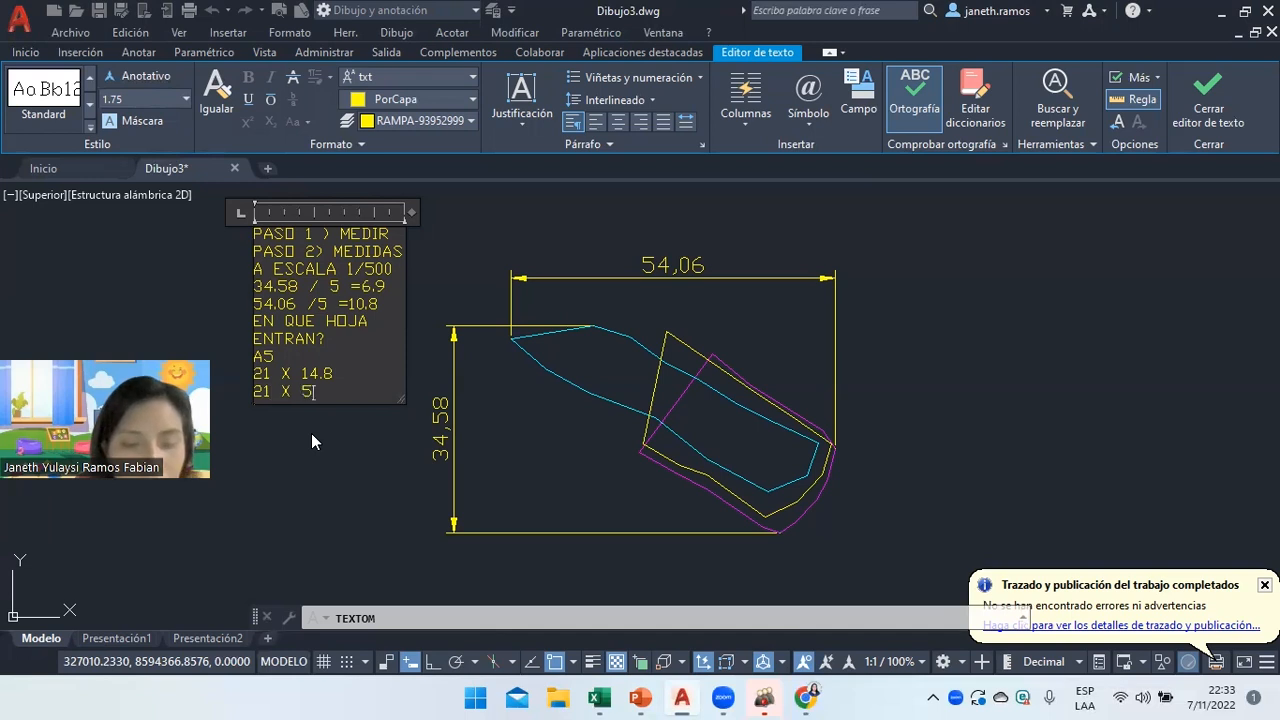
pyautogui.write(' = 105')
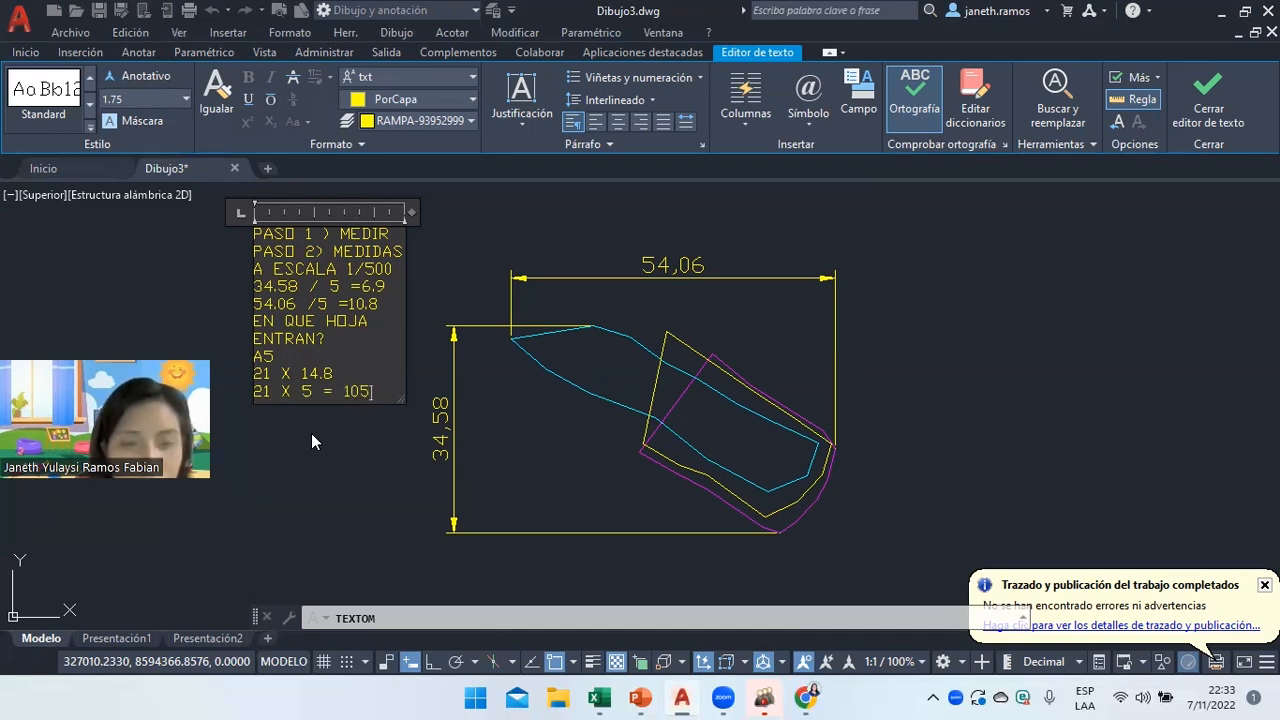
pyautogui.press('Return')
pyautogui.write('14.')
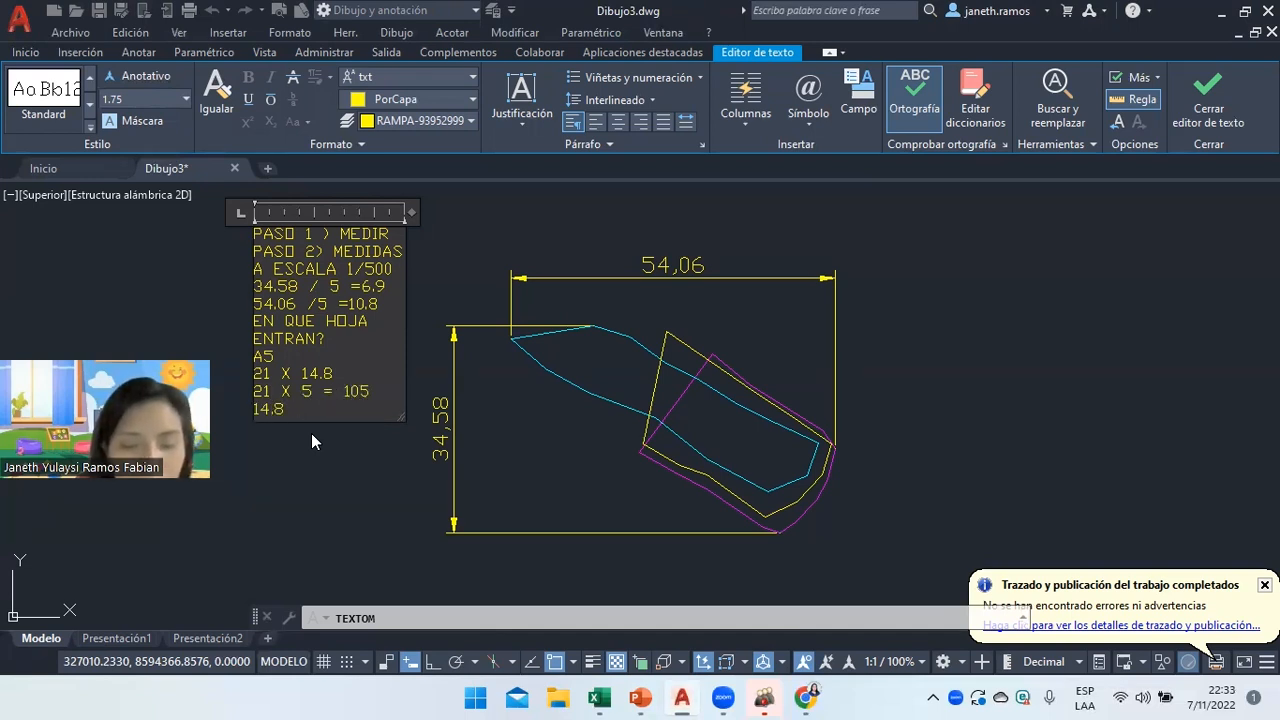
pyautogui.write('8 X 5 = ')
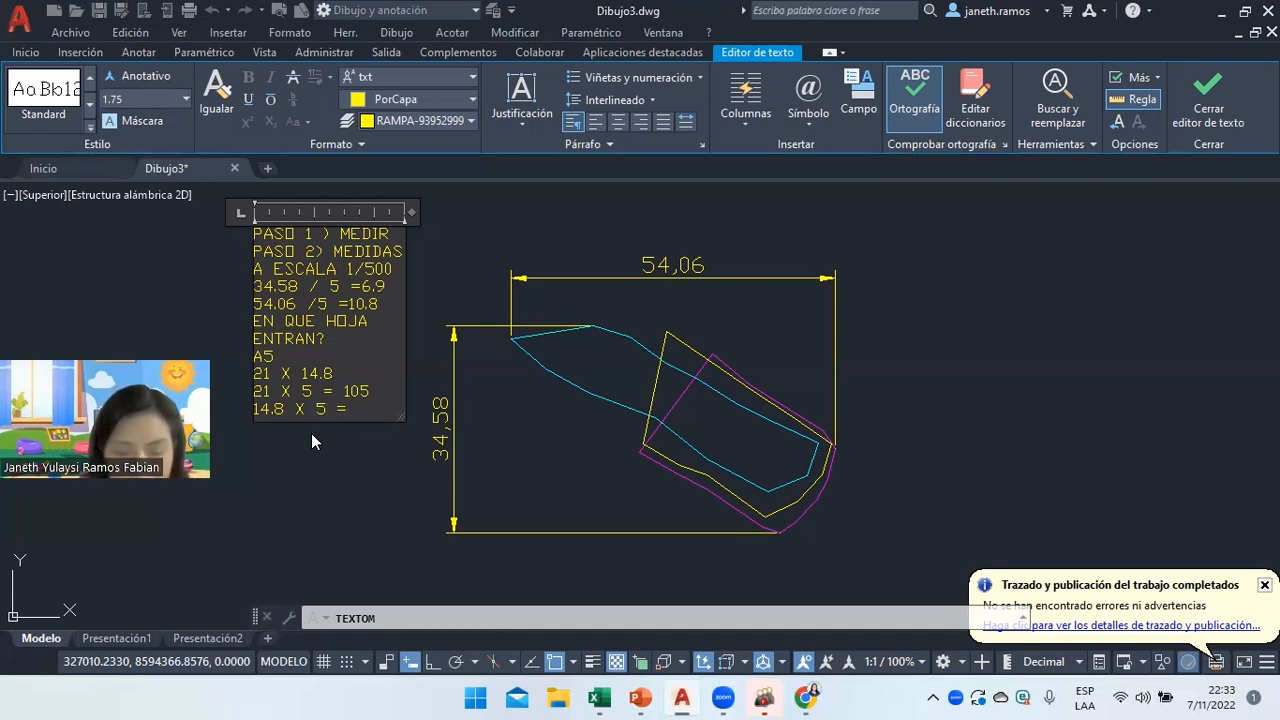
pyautogui.write('74')
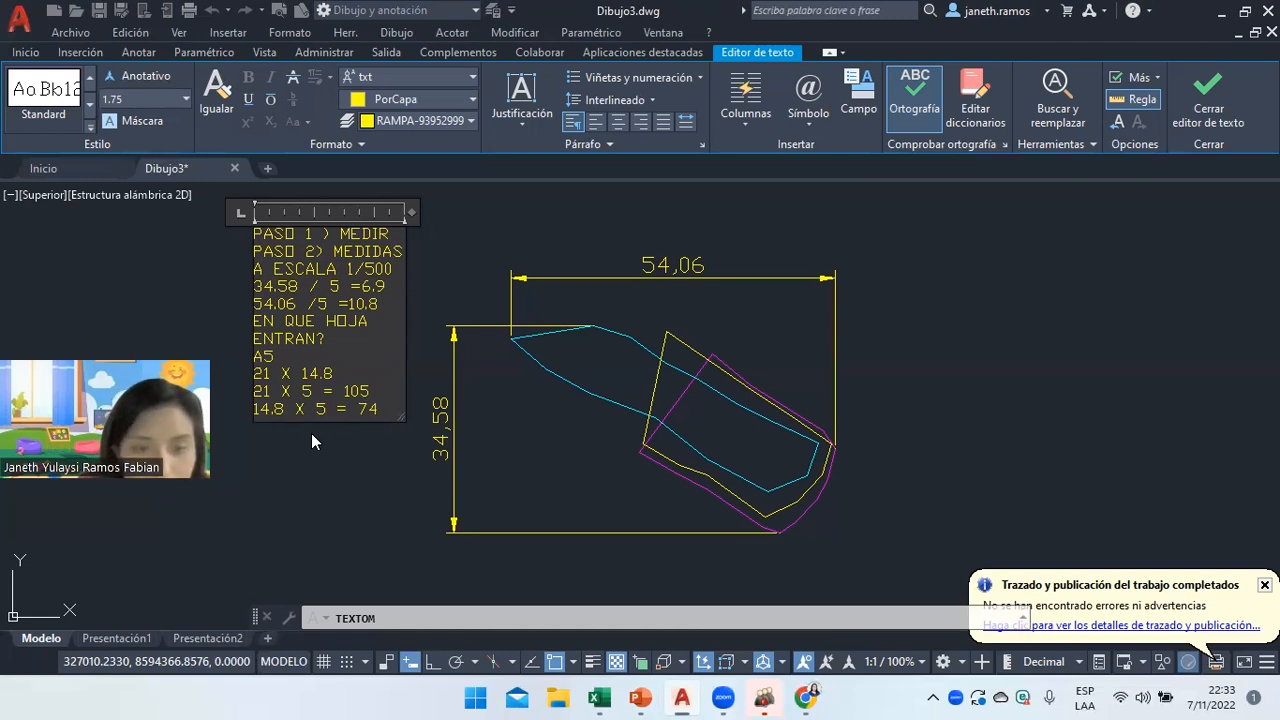
pyautogui.press('Return')
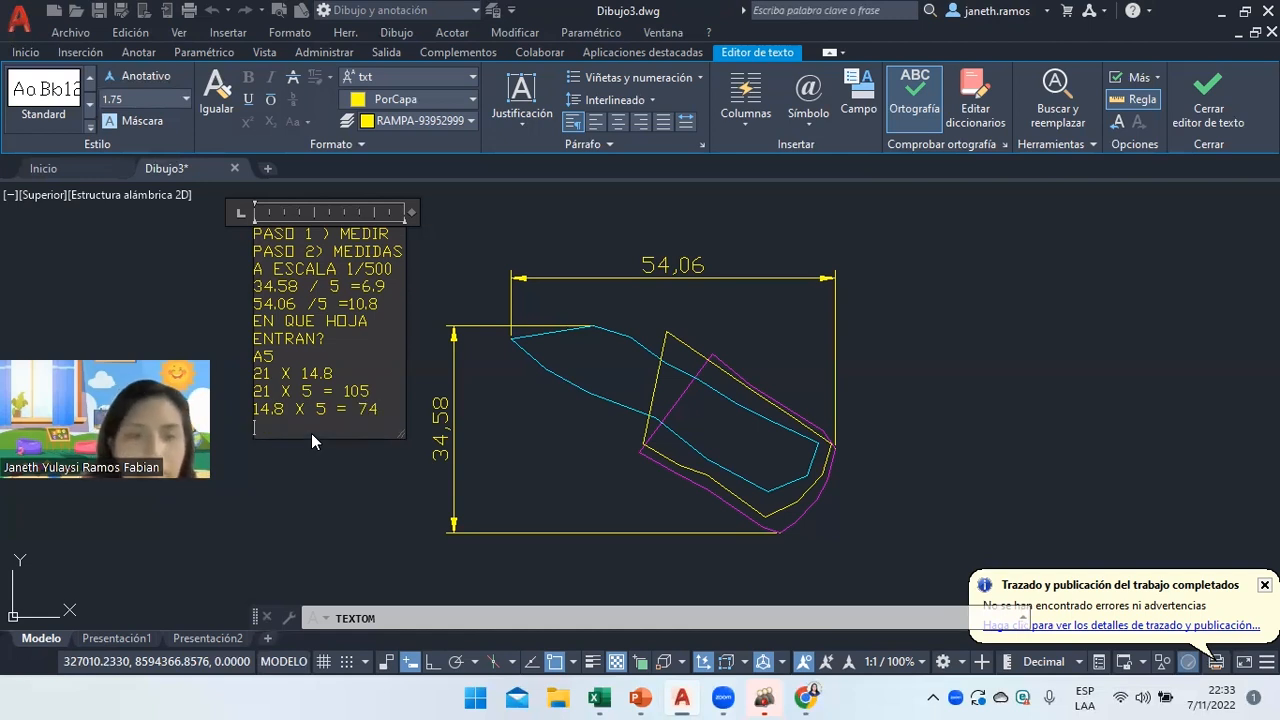
pyautogui.write('DIMENSIONES DE HOJA A ESCALA')
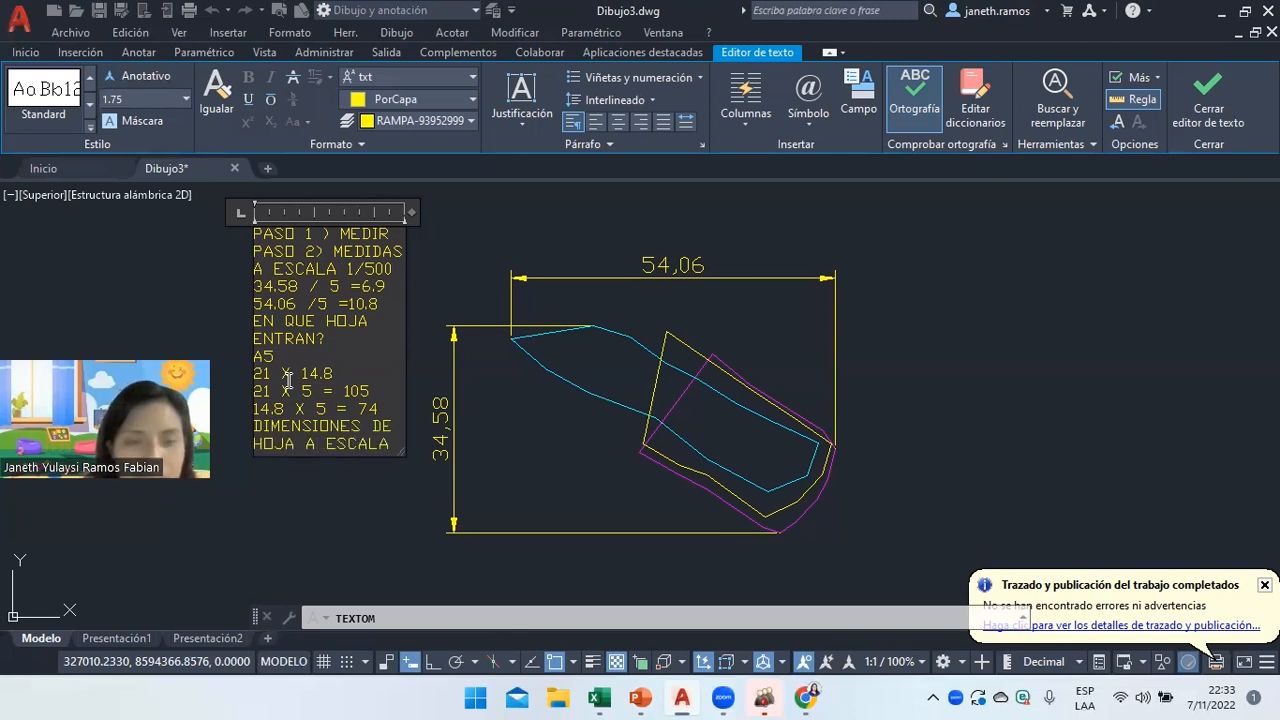
# Close the text editor and stretch the notes block further left.
pyautogui.click(355, 518)
pyautogui.click(290, 232)
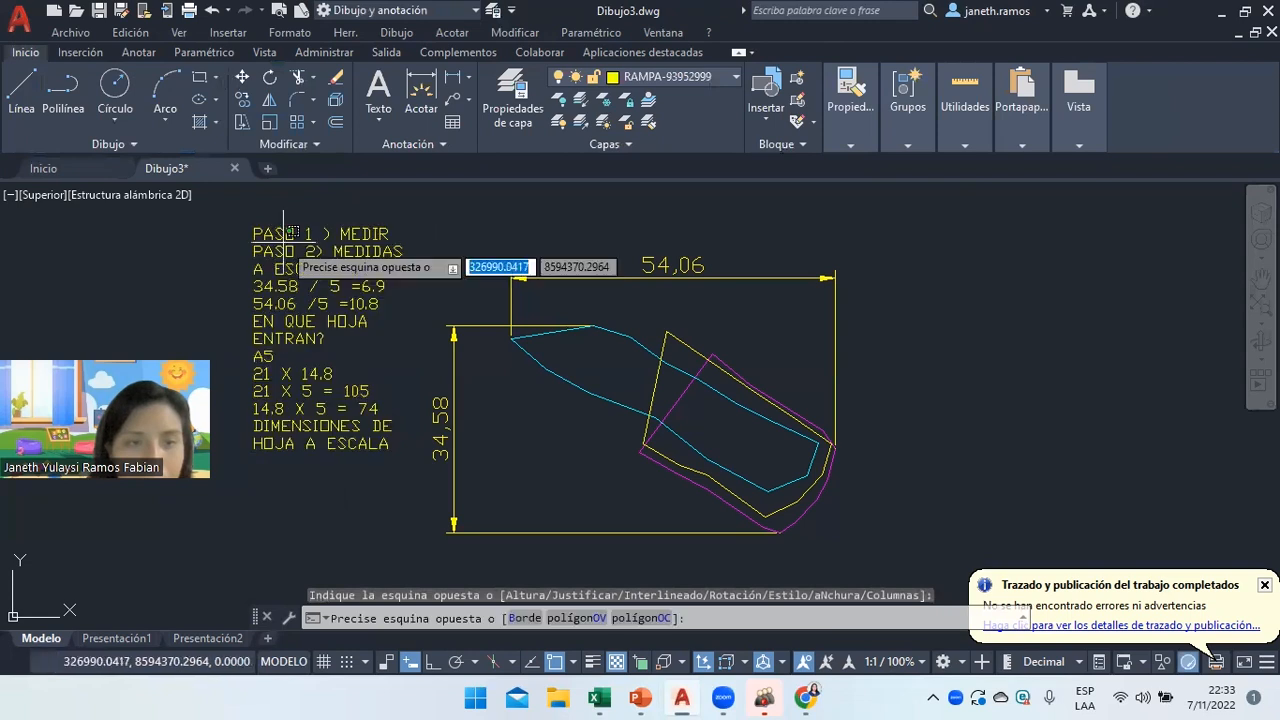
pyautogui.click(258, 240)
pyautogui.click(253, 230)
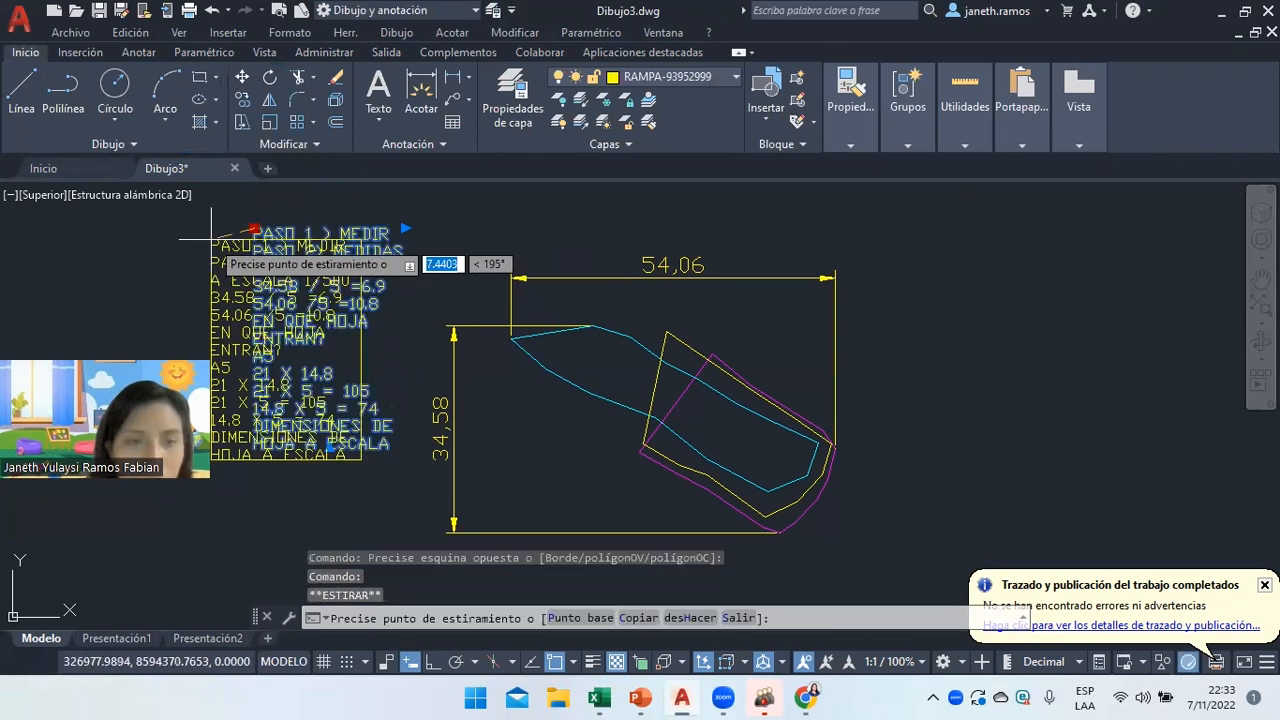
pyautogui.click(211, 240)
pyautogui.rightClick(302, 390)
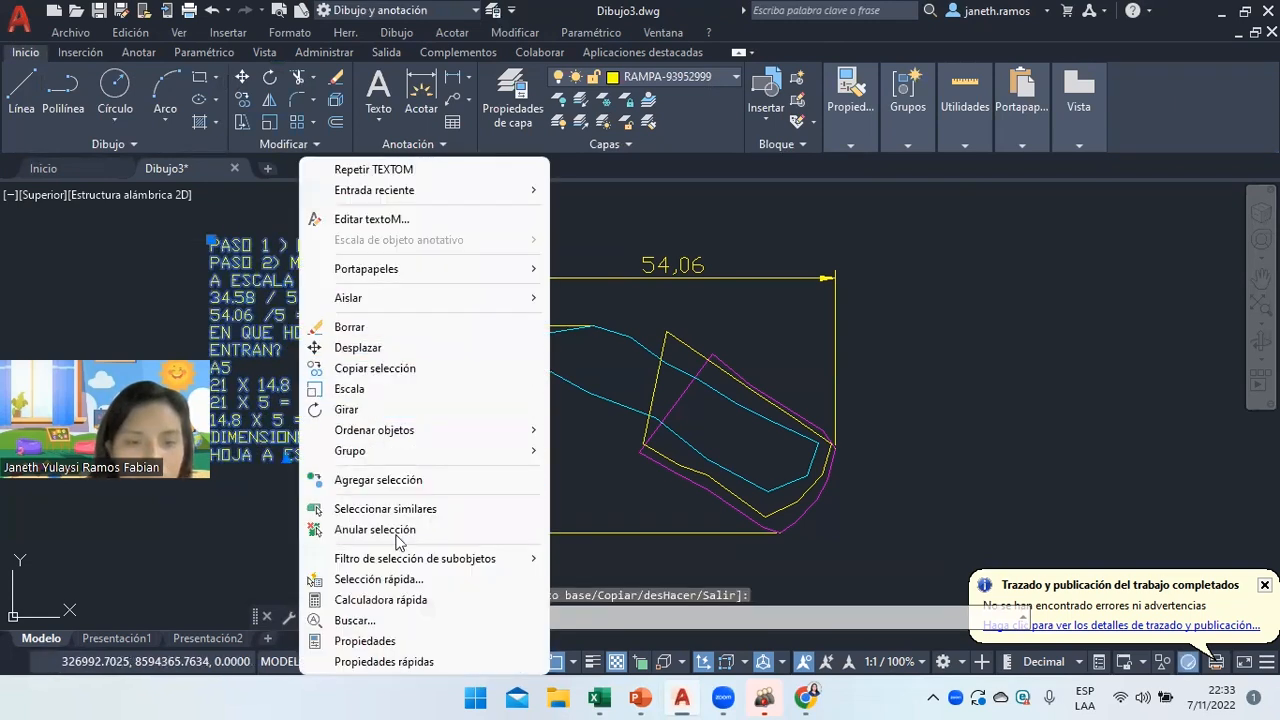
pyautogui.click(396, 532)
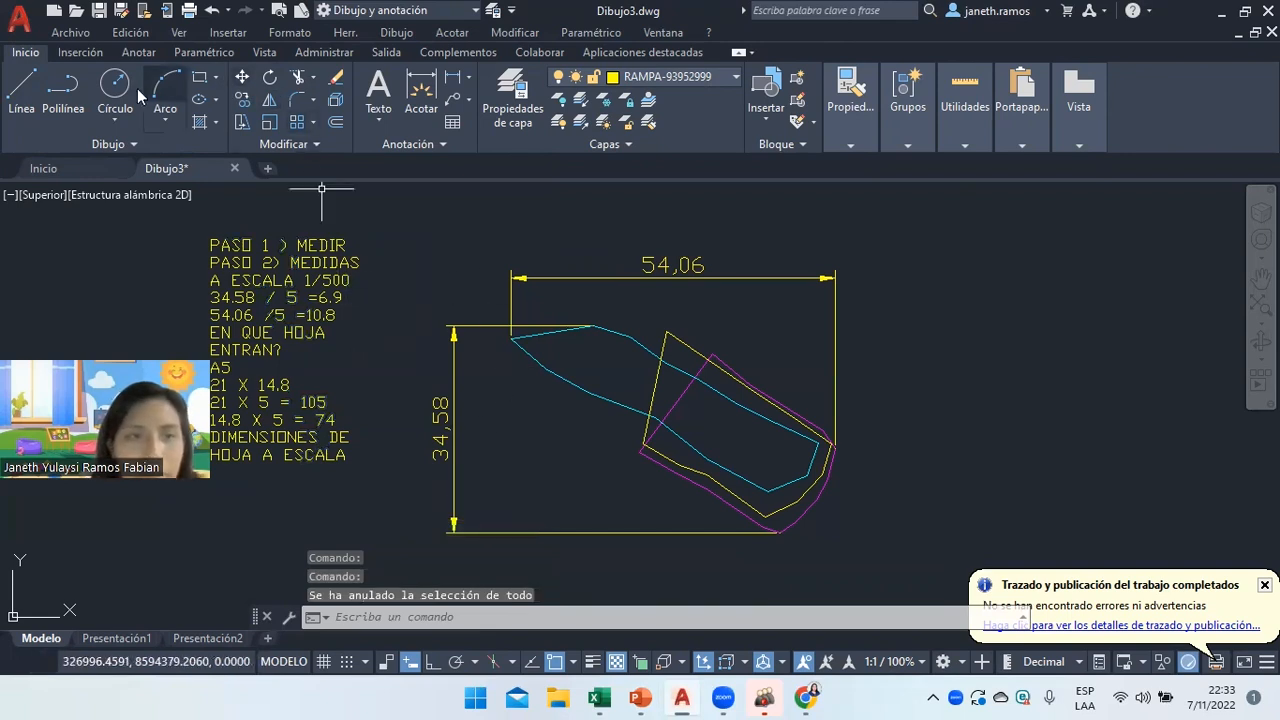
# Draw a 105 × 74 rectangle starting above the shape.
pyautogui.click(200, 77)
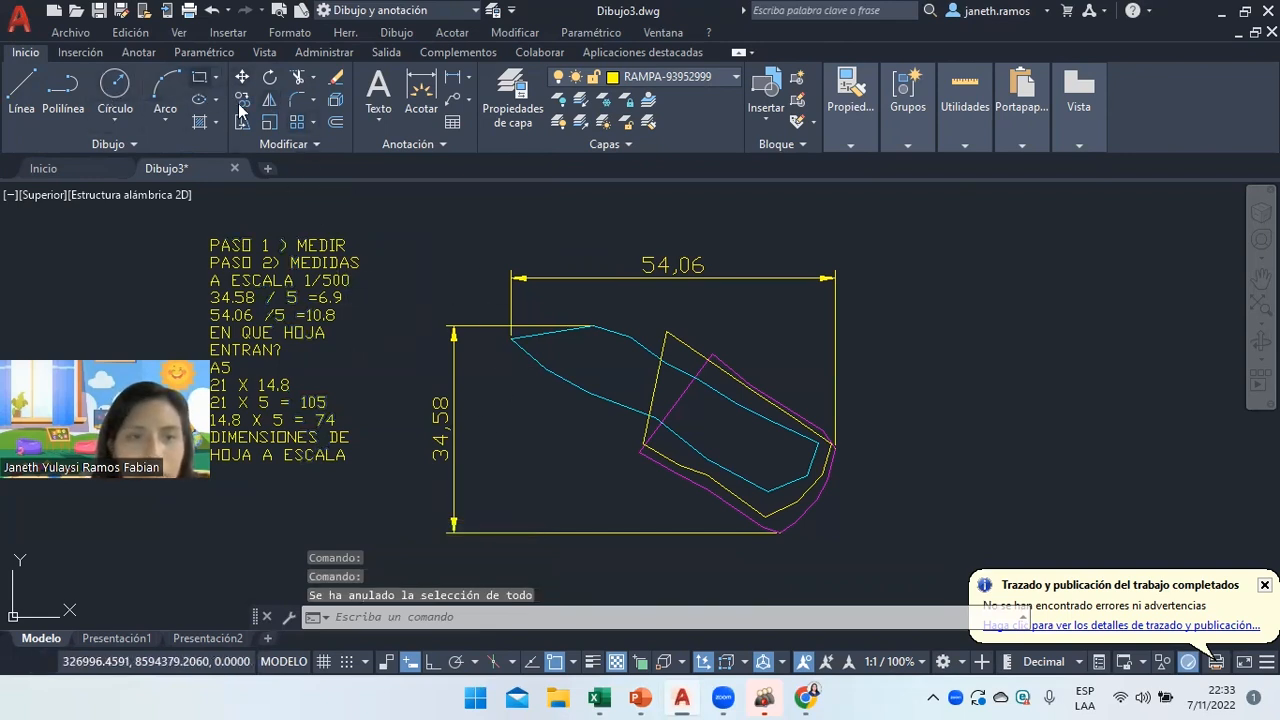
pyautogui.click(395, 207)
pyautogui.write('105')
pyautogui.press('Tab')
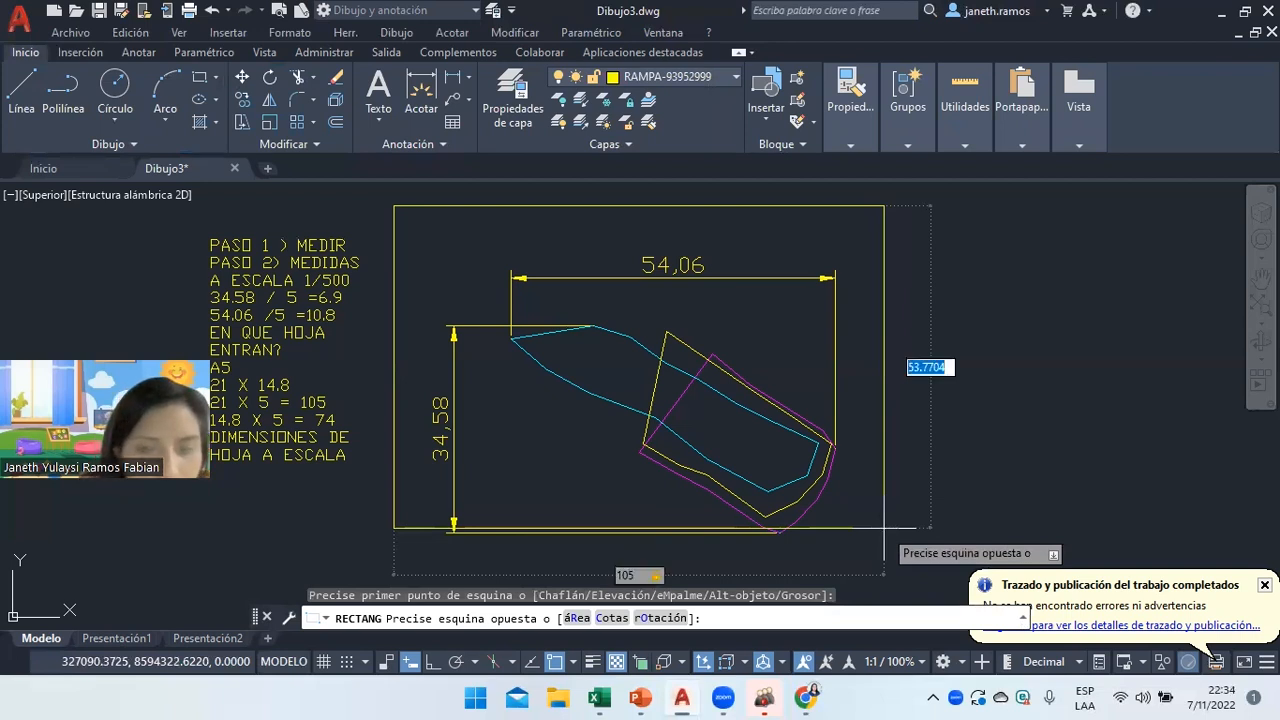
pyautogui.write('74')
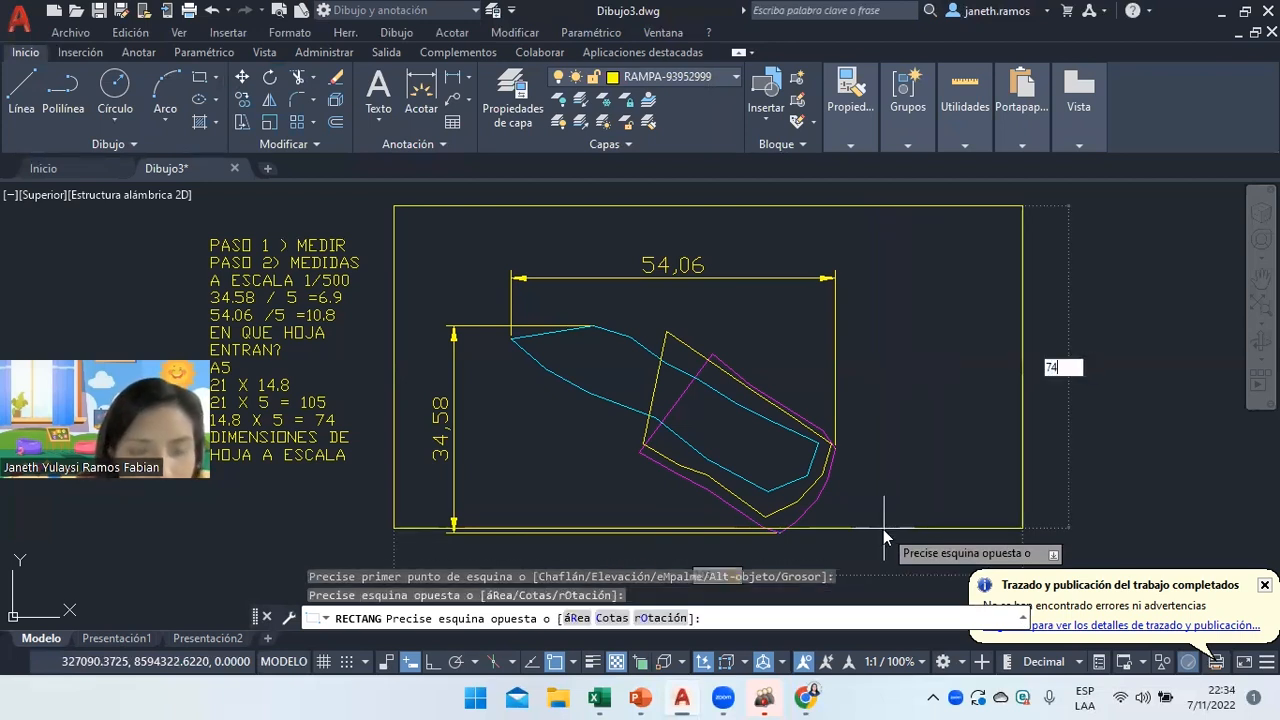
pyautogui.press('Return')
# Delete the 54,06 and 34,58 dimensions.
pyautogui.scroll(-8, 755, 475)
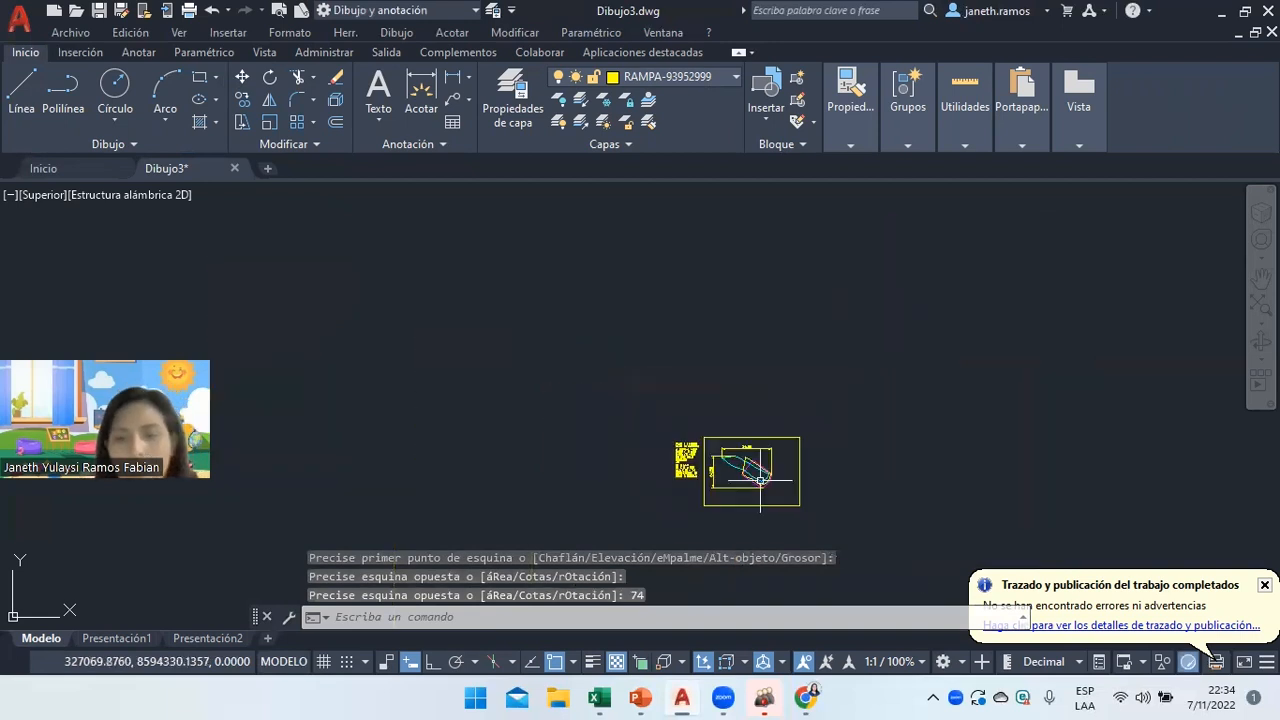
pyautogui.scroll(8, 774, 458)
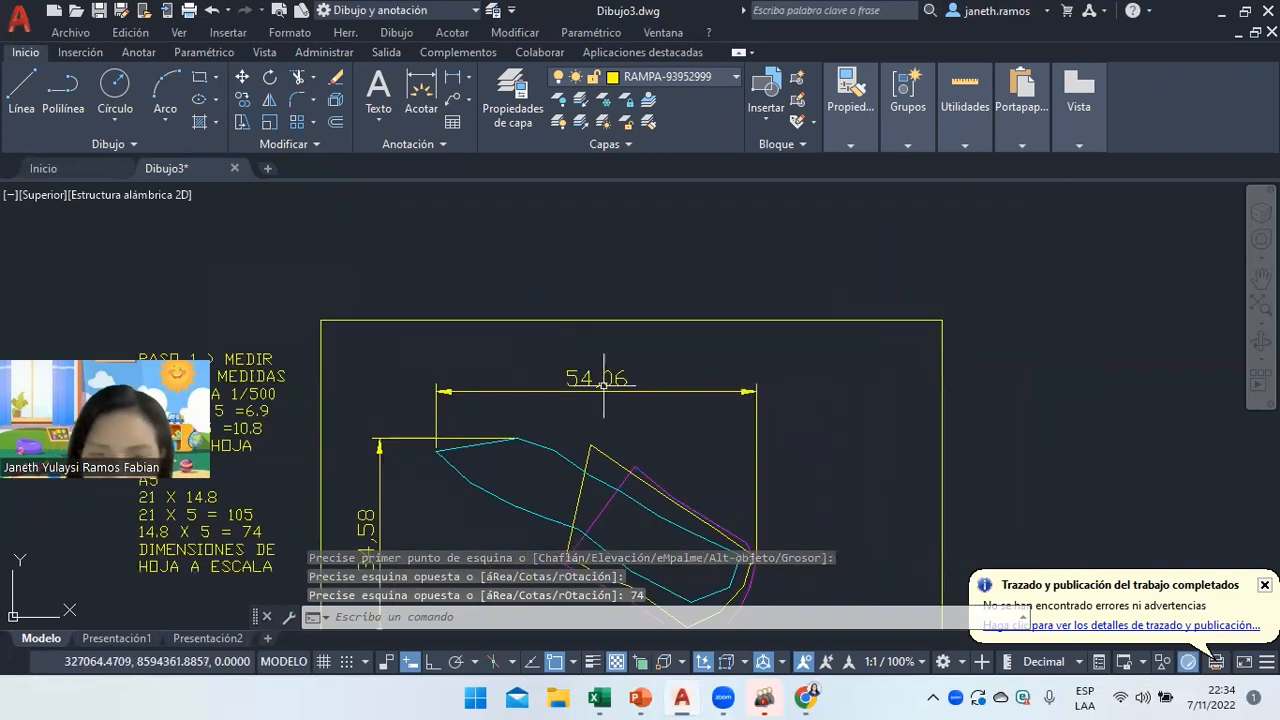
pyautogui.click(597, 392)
pyautogui.click(467, 432)
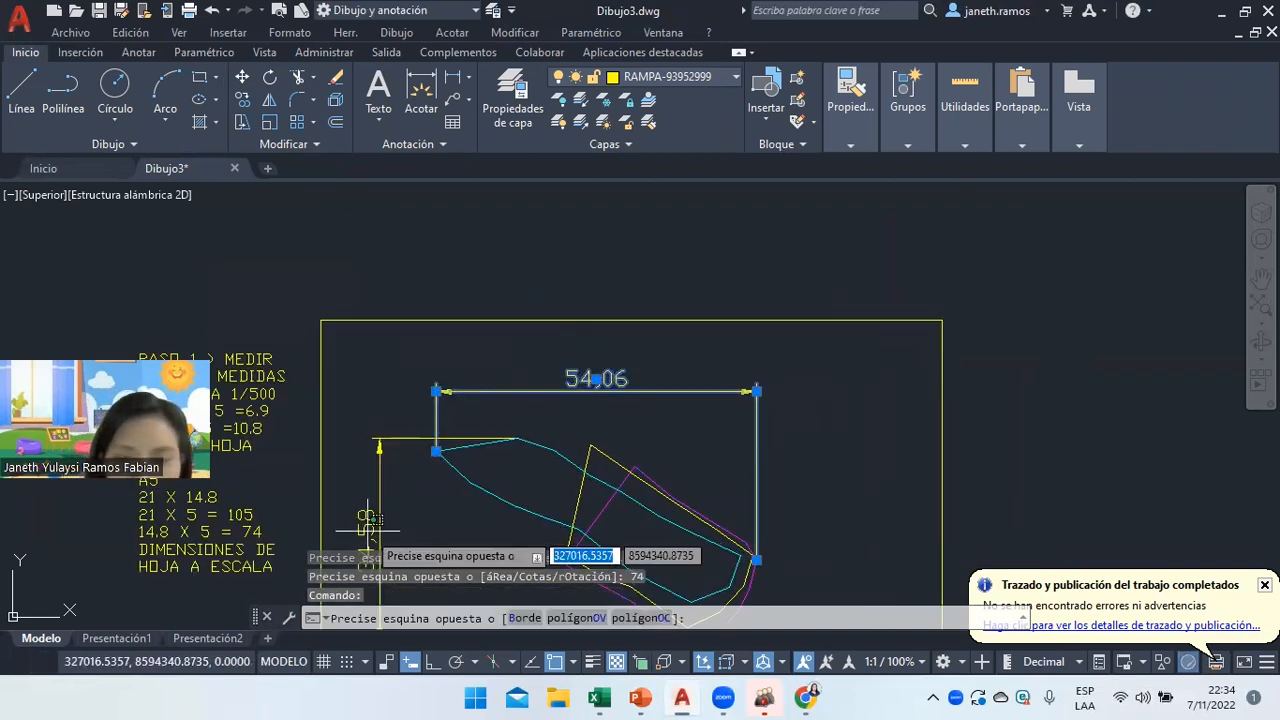
pyautogui.click(368, 516)
pyautogui.press('Delete')
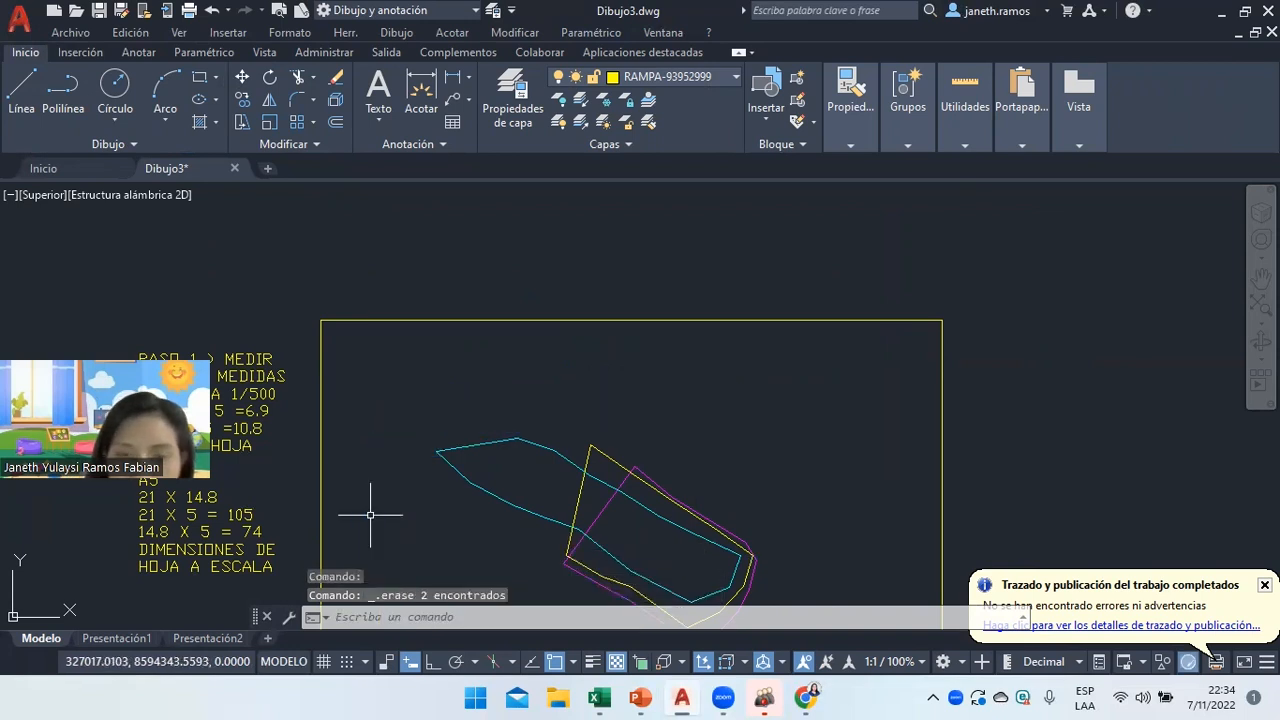
# Move the 105 × 74 rectangle so it frames the shape, then start the DESFASE offset command.
pyautogui.scroll(-6, 580, 545)
pyautogui.scroll(2, 567, 566)
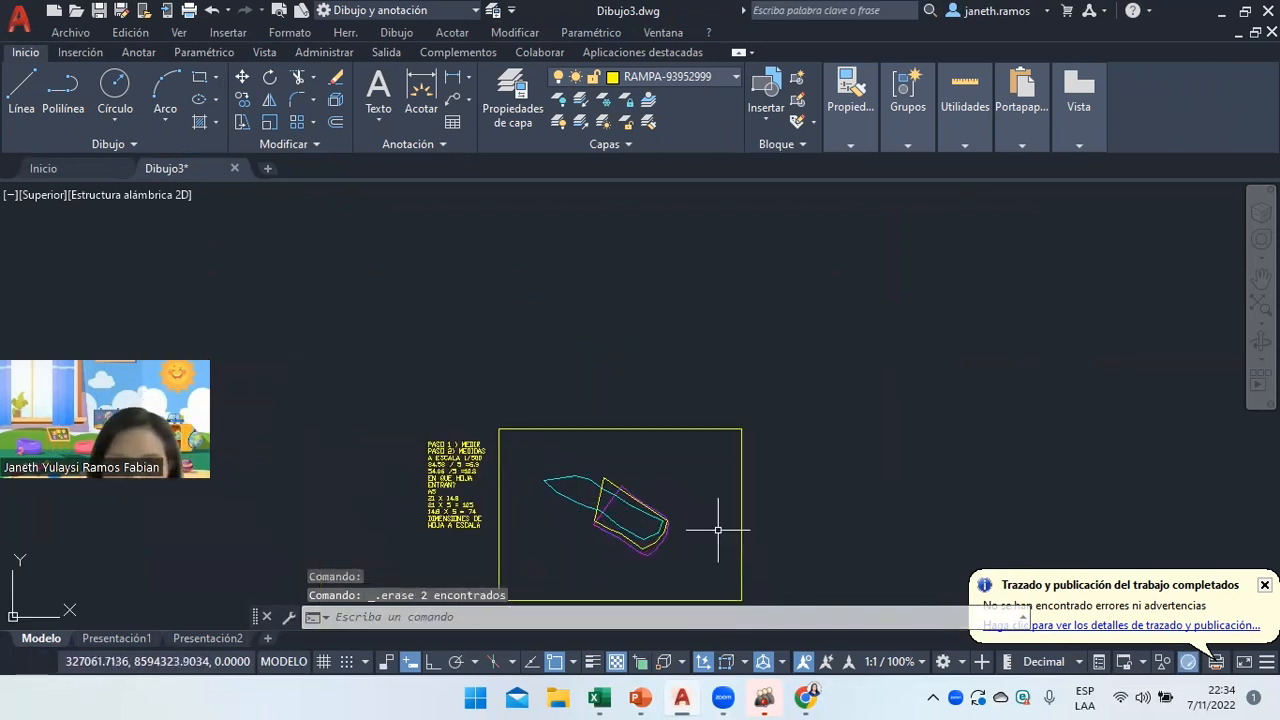
pyautogui.moveTo(781, 498); pyautogui.dragTo(780, 366)
pyautogui.rightClick(780, 366)
pyautogui.click(815, 374)
pyautogui.scroll(2, 623, 410)
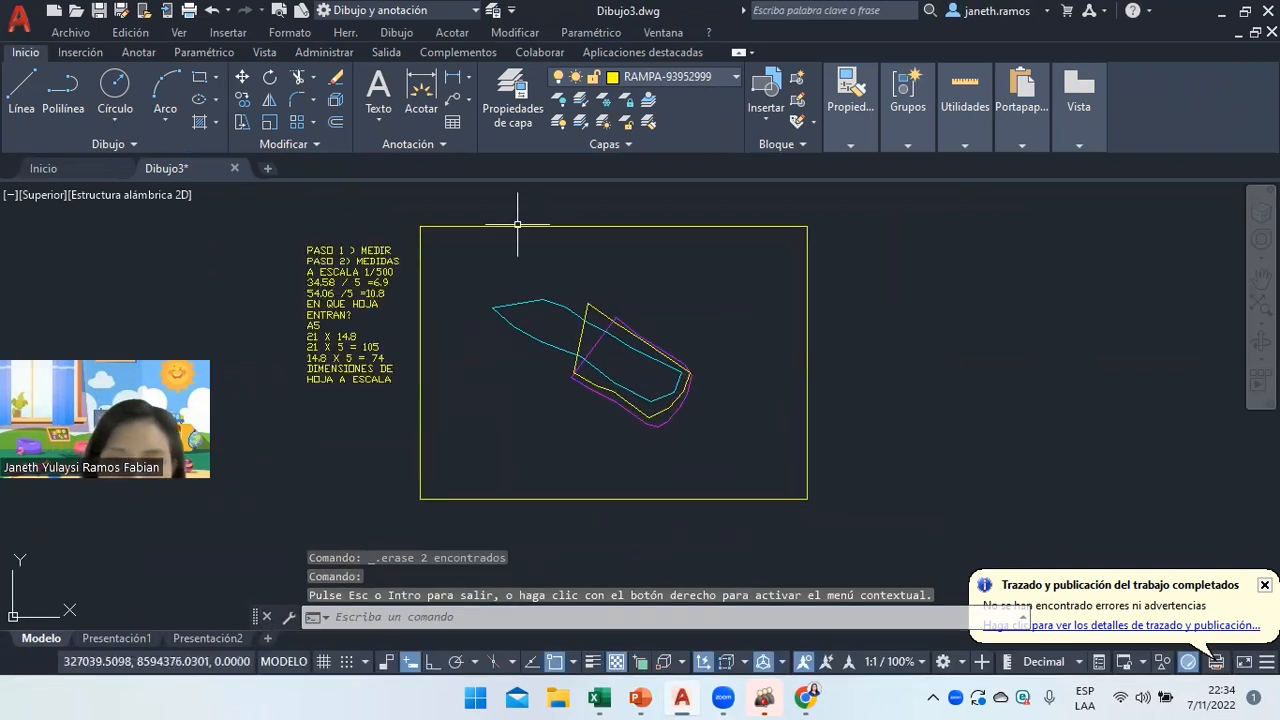
pyautogui.click(242, 77)
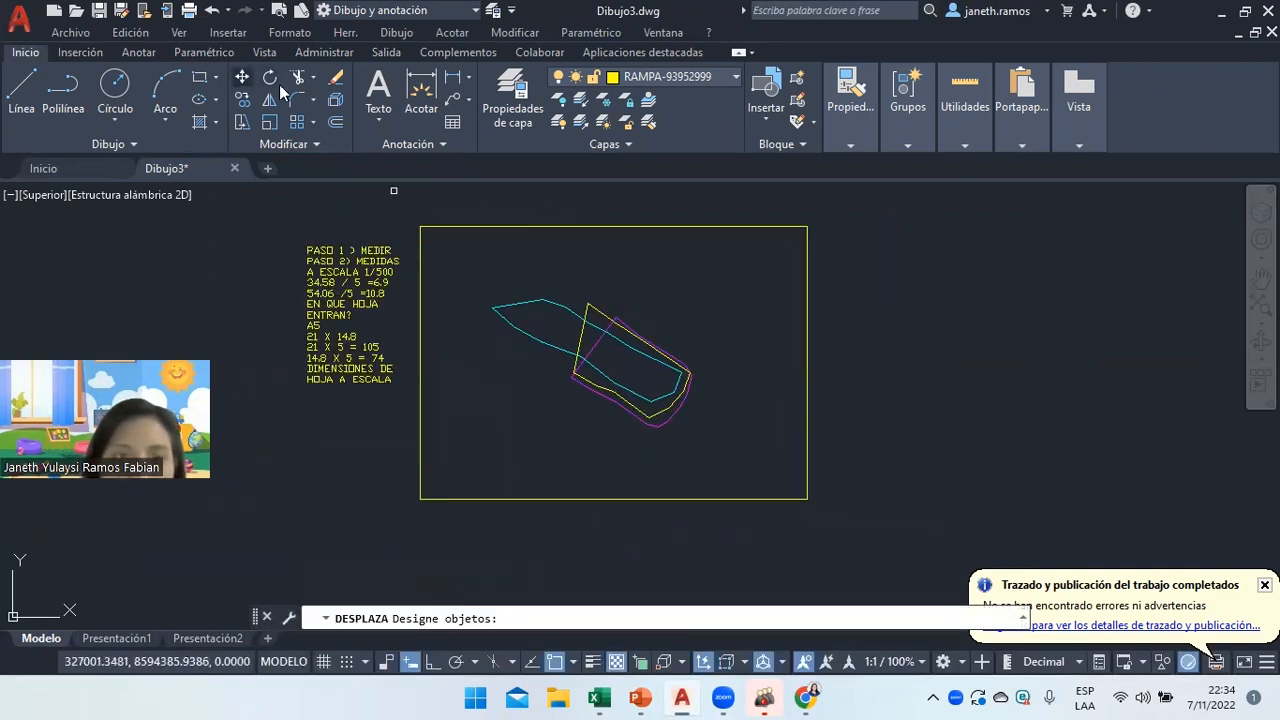
pyautogui.click(443, 226)
pyautogui.press('Return')
pyautogui.click(431, 268)
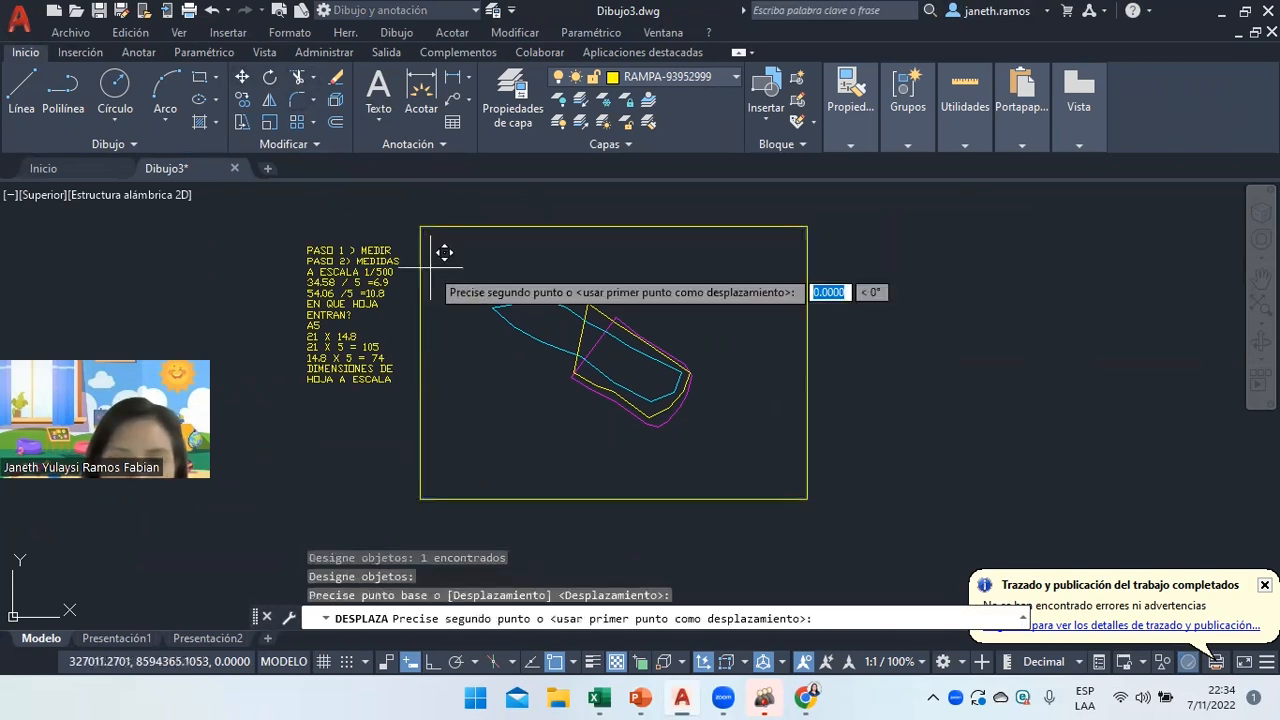
pyautogui.click(470, 296)
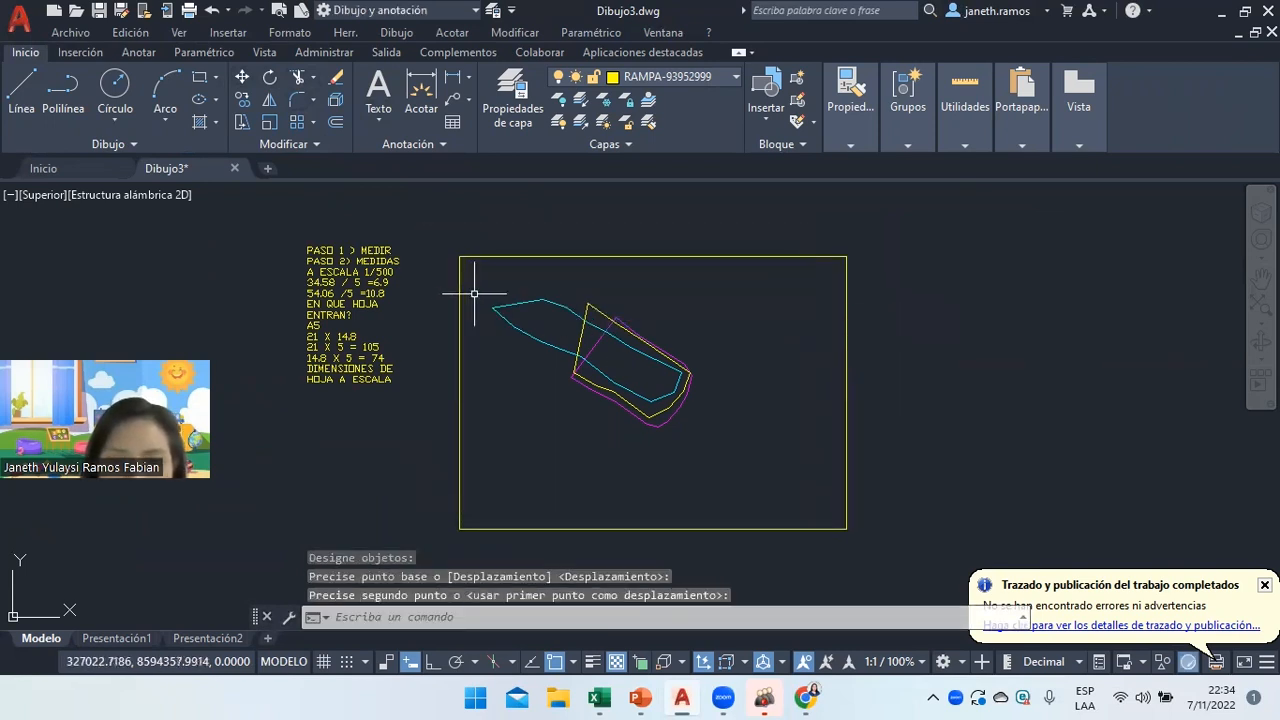
pyautogui.write('desfase')
pyautogui.press('Return')
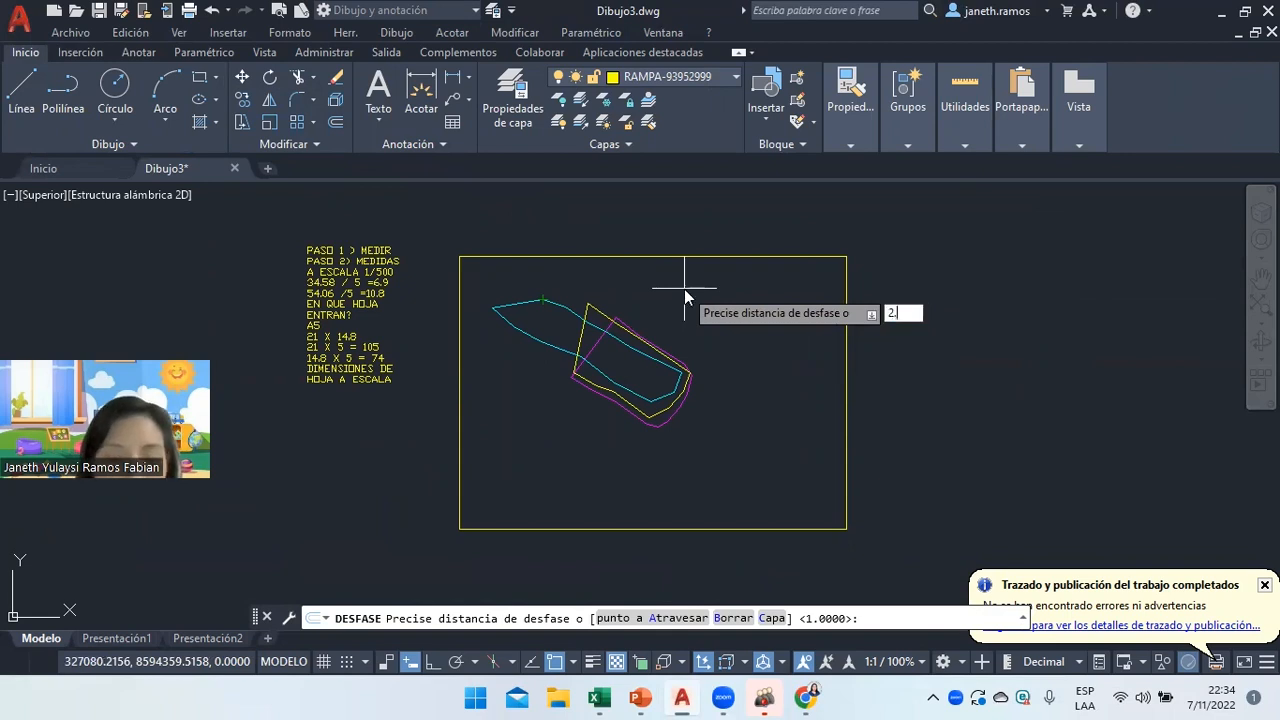
# Offset the sheet frame 2.5 units inward to create the inner border.
pyautogui.press('Return')
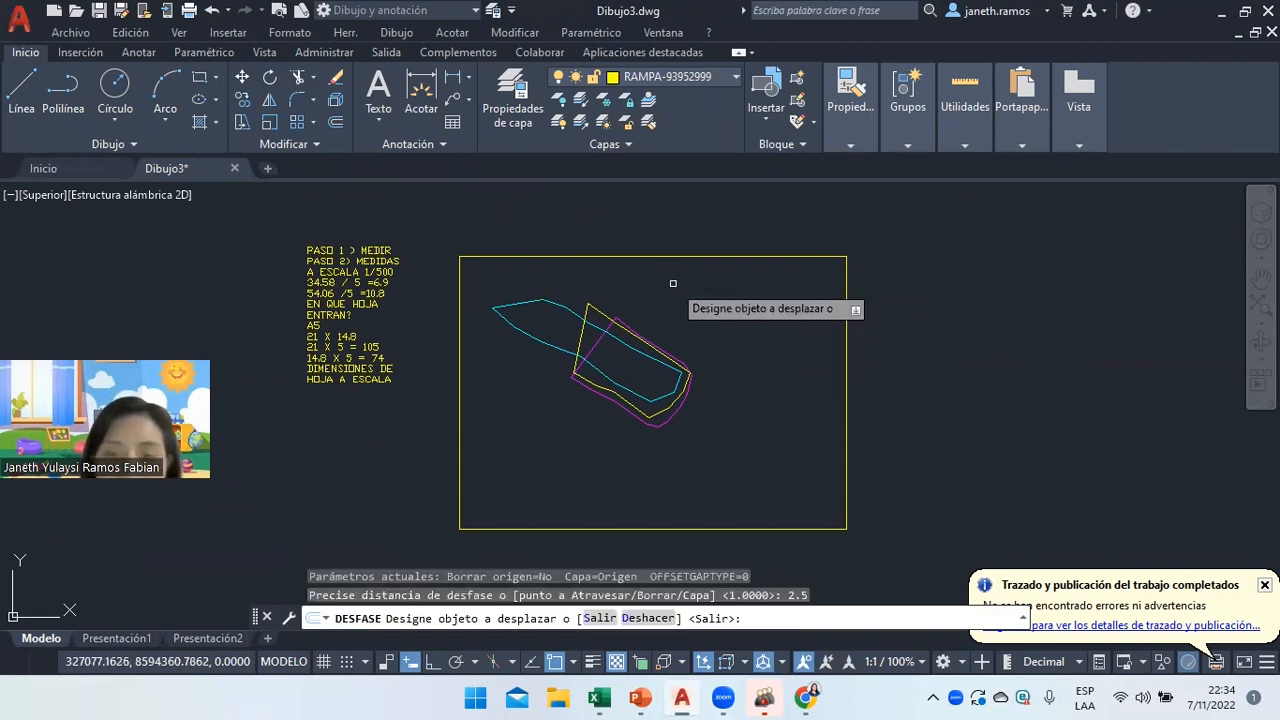
pyautogui.click(661, 258)
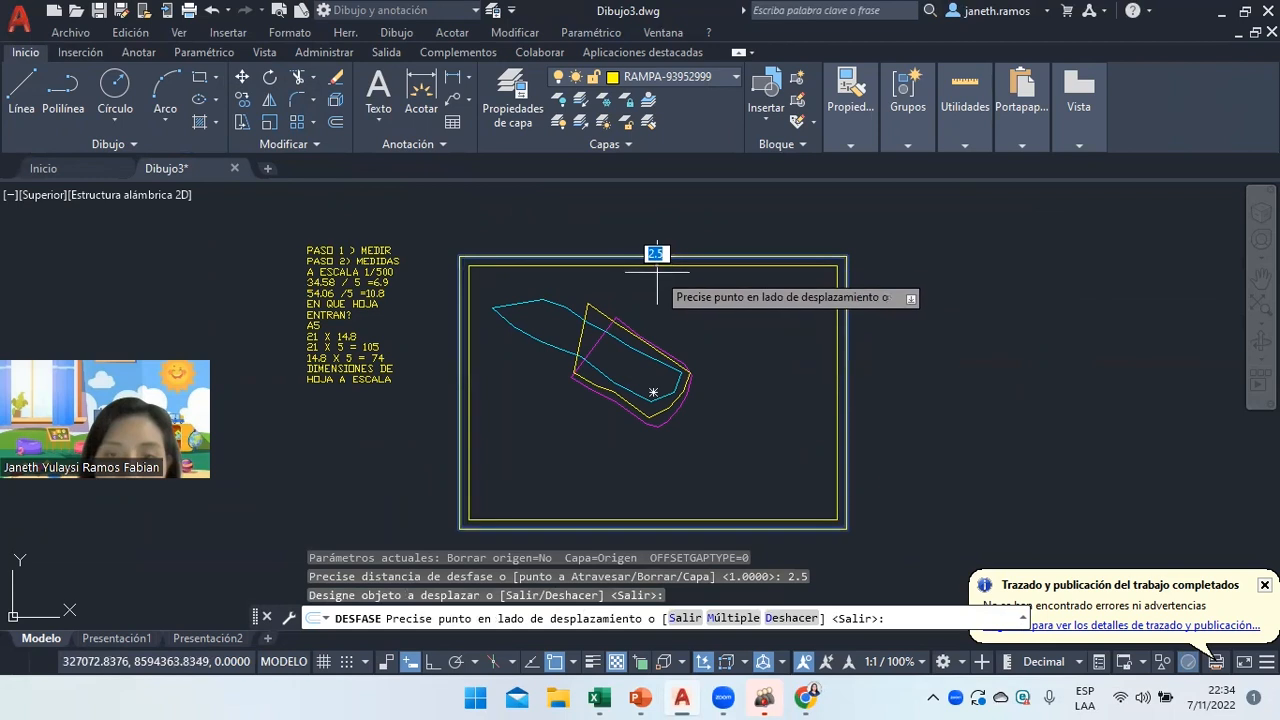
pyautogui.click(749, 366)
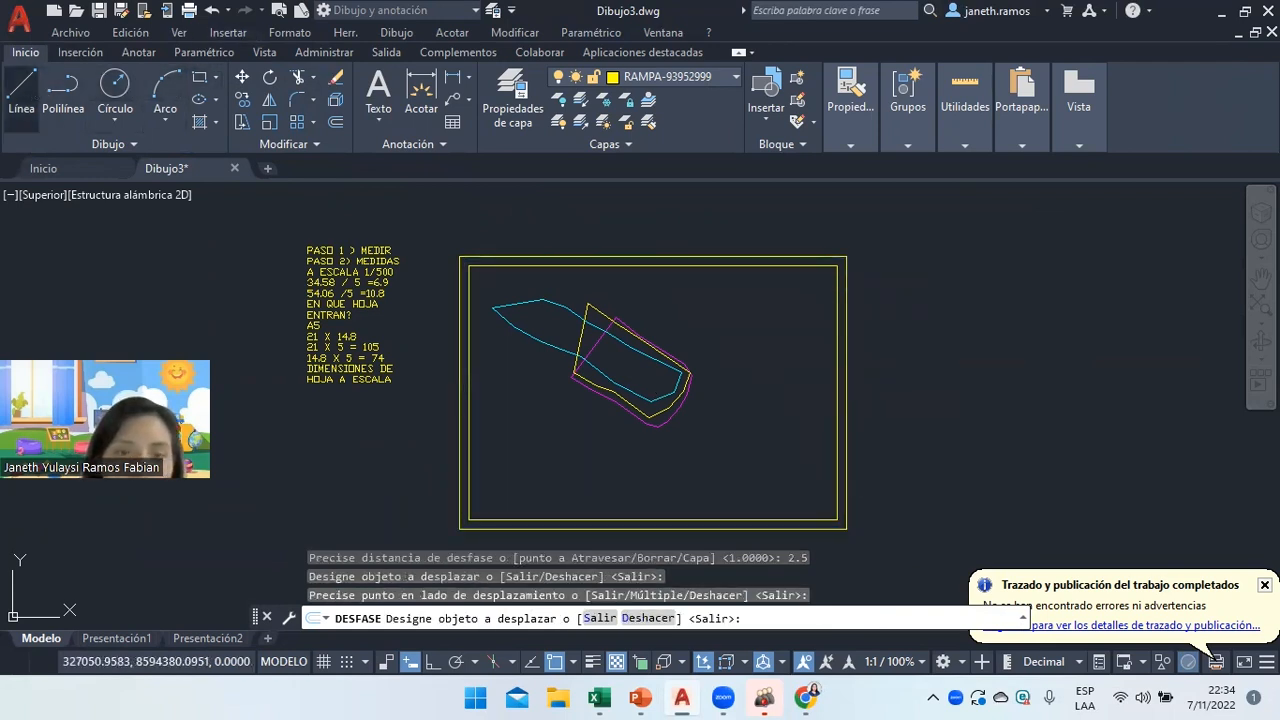
# Draw a line between opposite corners of the inner border.
pyautogui.click(21, 86)
pyautogui.click(469, 520)
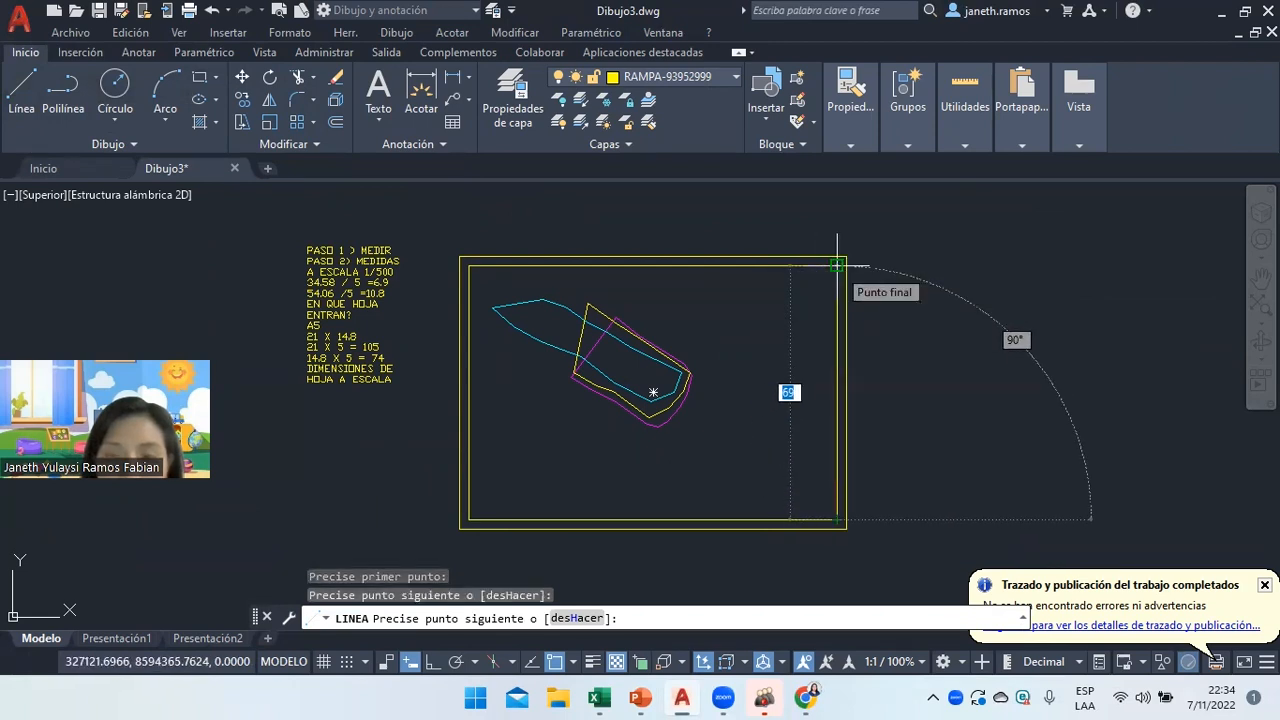
pyautogui.click(837, 265)
pyautogui.press('Return')
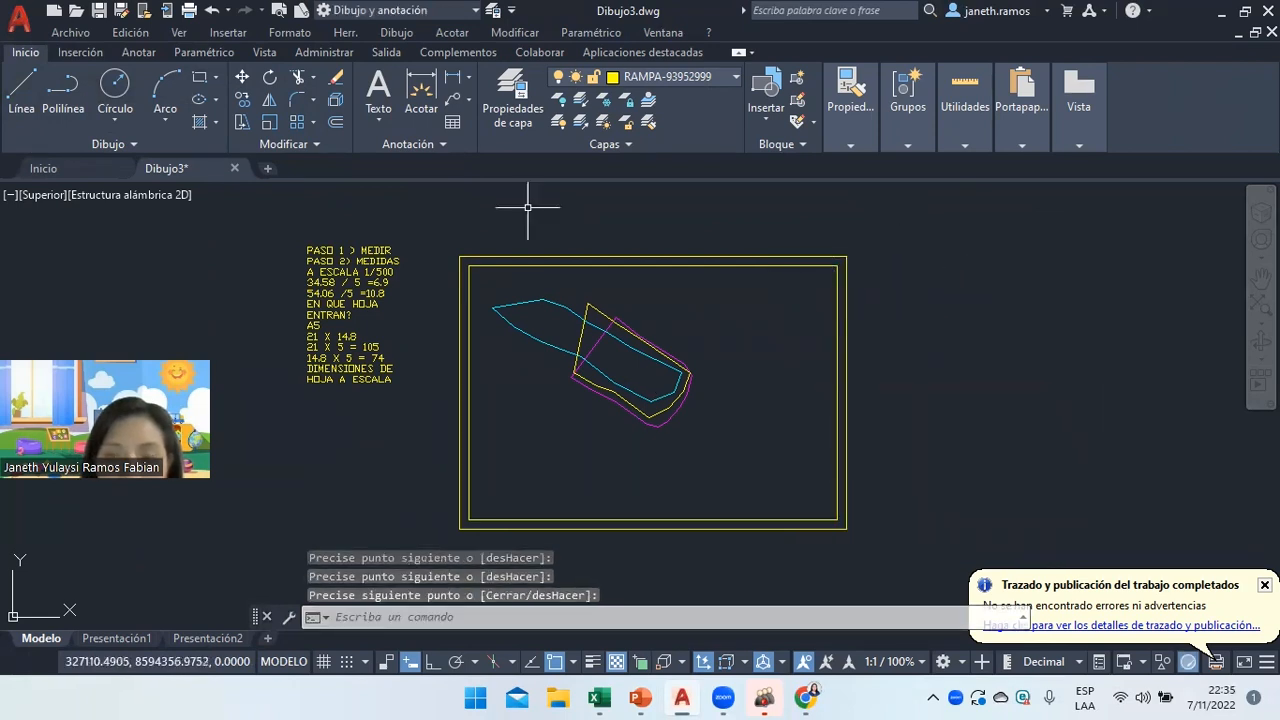
pyautogui.click(335, 123)
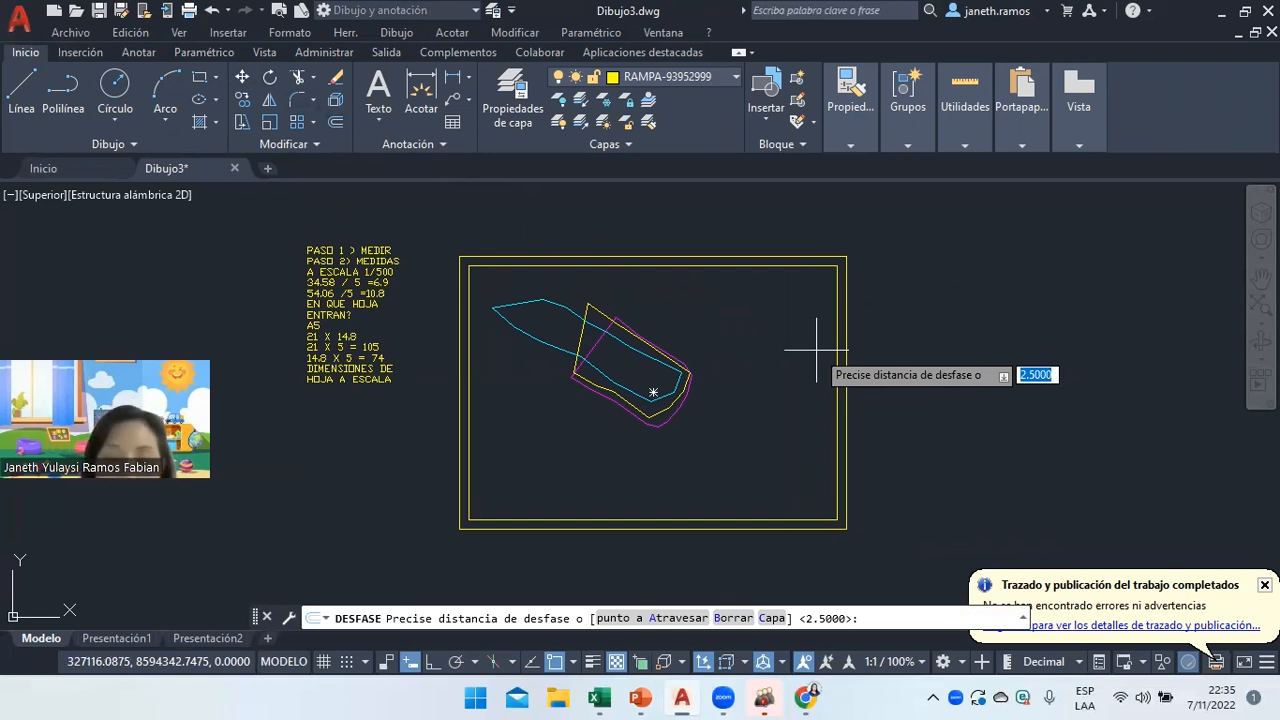
# Offset the inner border's right edge 40 units left as the title strip divider.
pyautogui.write('0')
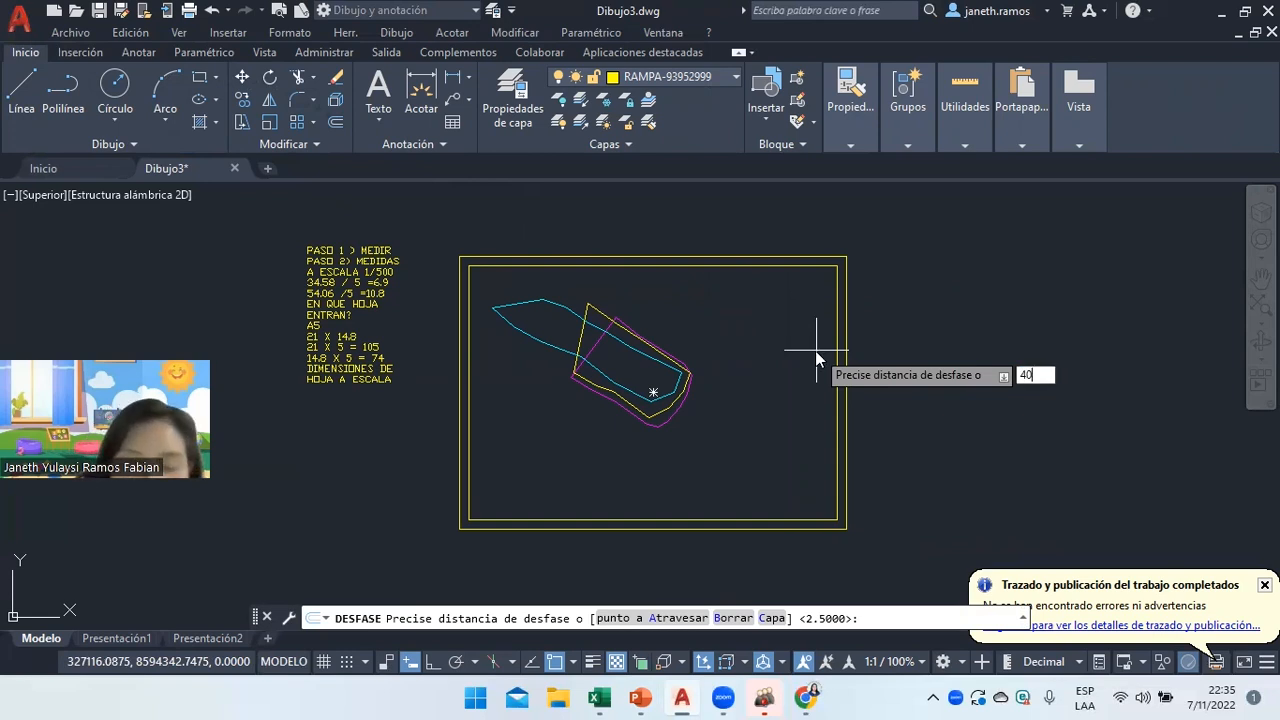
pyautogui.press('Return')
pyautogui.click(837, 372)
pyautogui.click(700, 370)
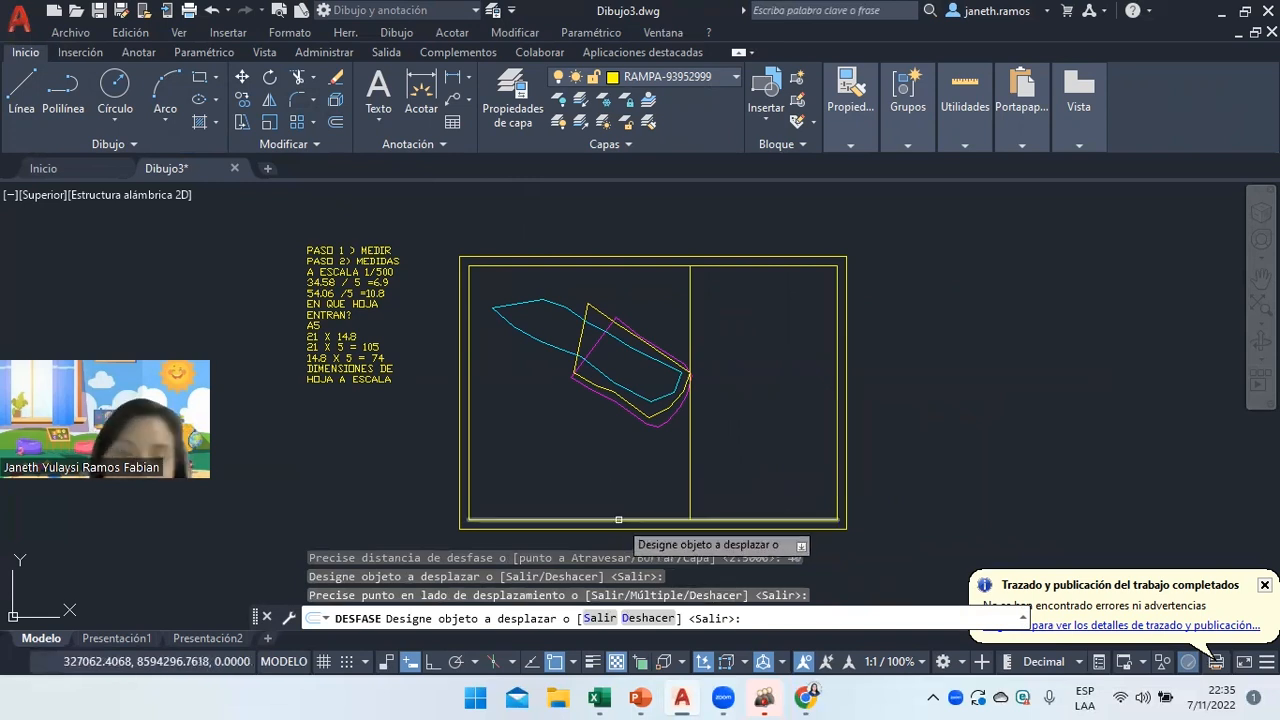
pyautogui.click(618, 520)
pyautogui.rightClick(618, 520)
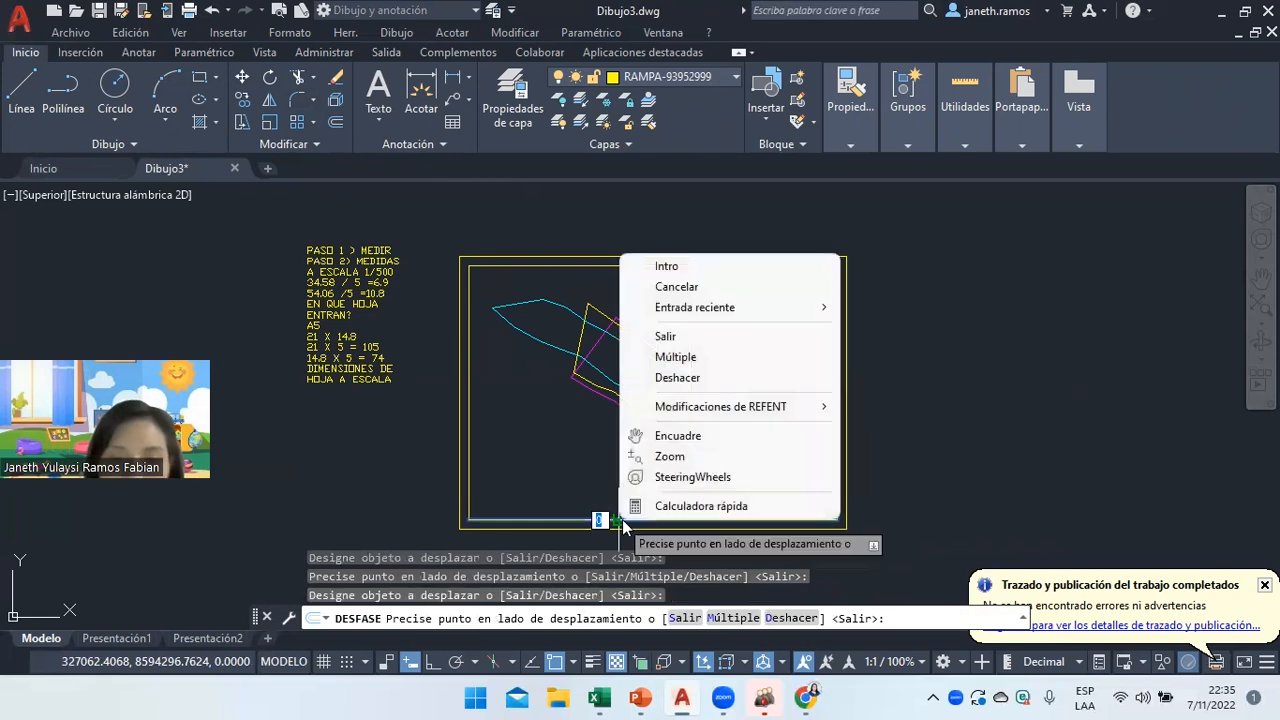
pyautogui.click(688, 288)
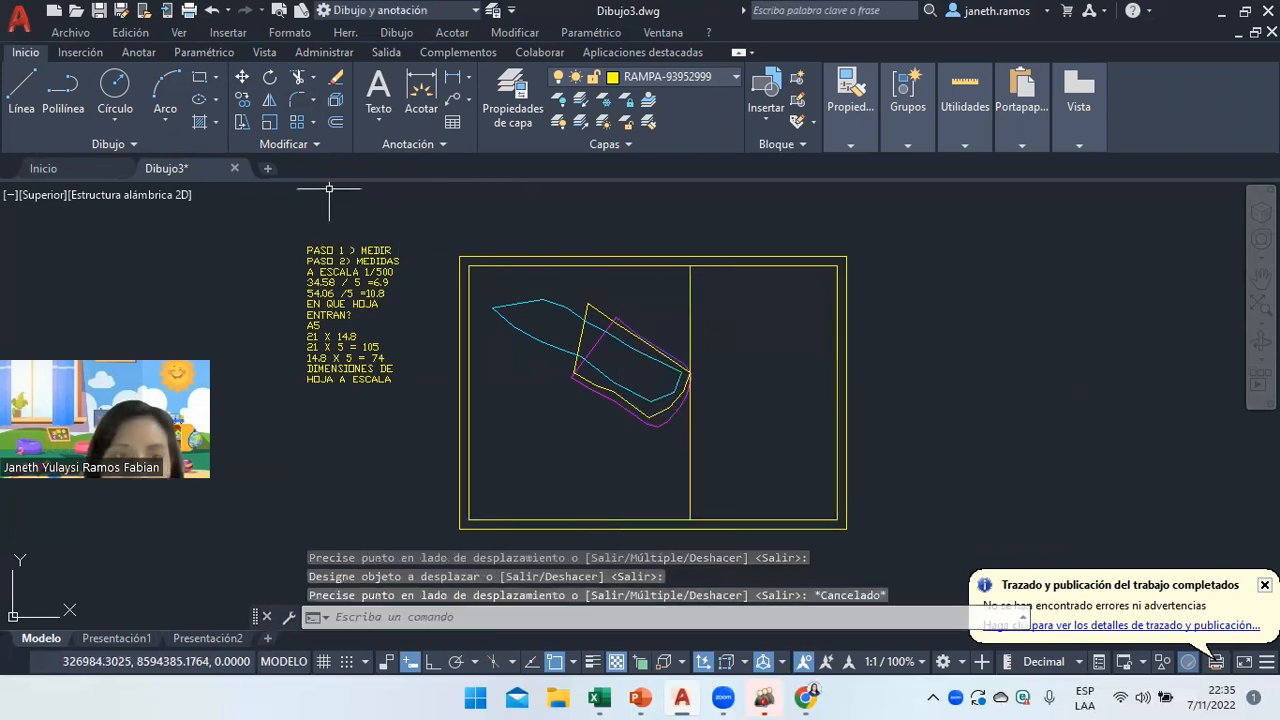
# Offset the bottom edge upward repeatedly at 5-unit spacing to form the title strip rows.
pyautogui.click(335, 122)
pyautogui.write('5')
pyautogui.press('Return')
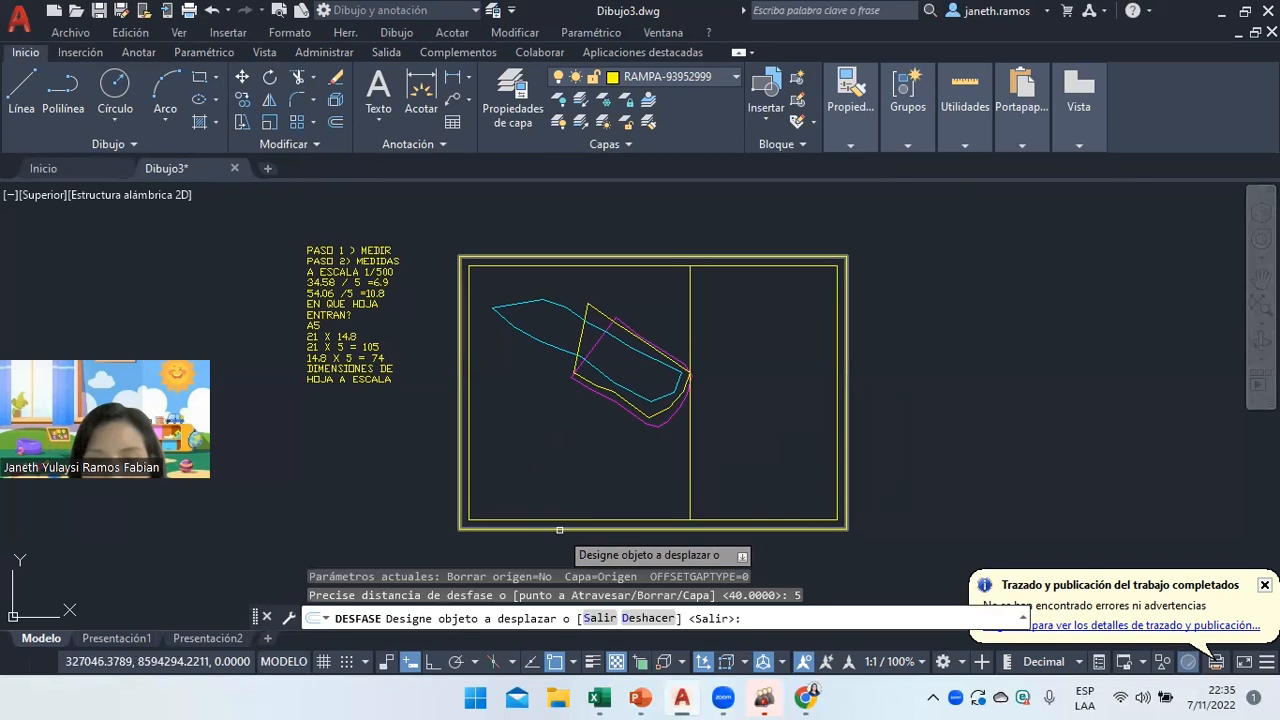
pyautogui.click(567, 517)
pyautogui.click(567, 506)
pyautogui.click(569, 500)
pyautogui.click(573, 492)
pyautogui.click(577, 483)
pyautogui.click(579, 467)
pyautogui.click(580, 464)
pyautogui.click(580, 452)
pyautogui.rightClick(745, 359)
pyautogui.click(770, 343)
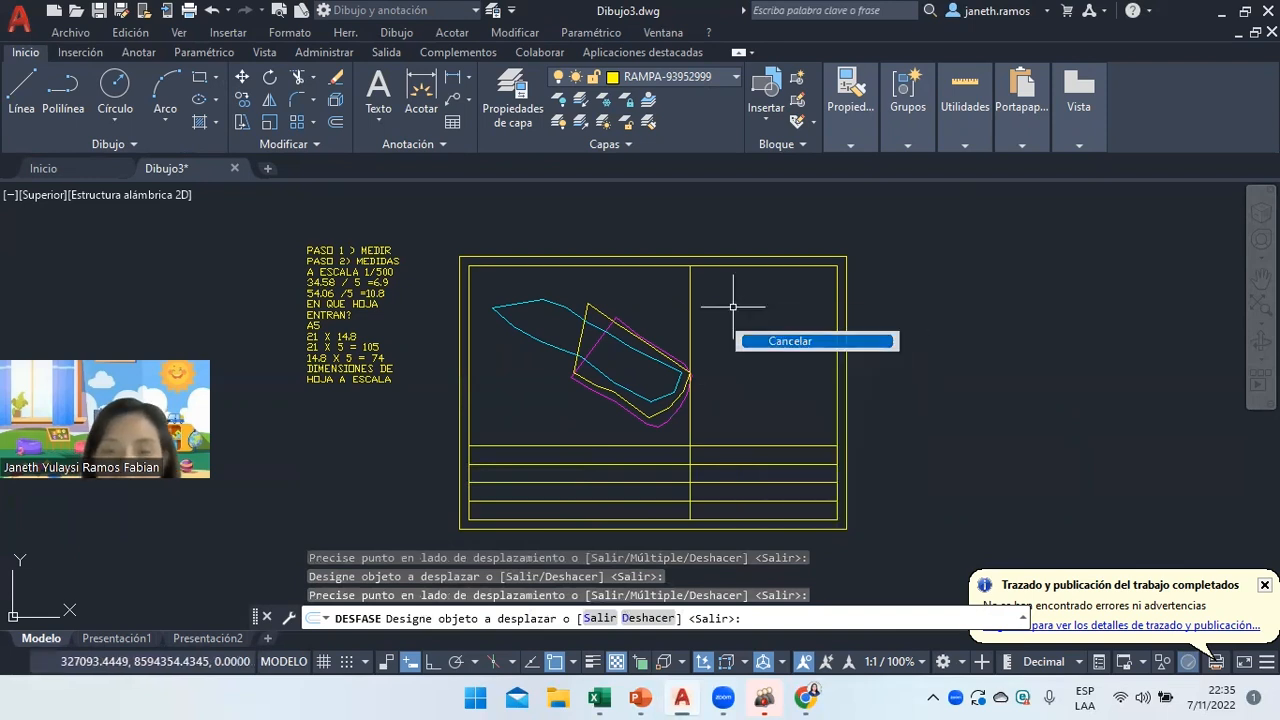
# Trim the divider above the strip and the row lines left of it.
pyautogui.click(300, 88)
pyautogui.click(689, 335)
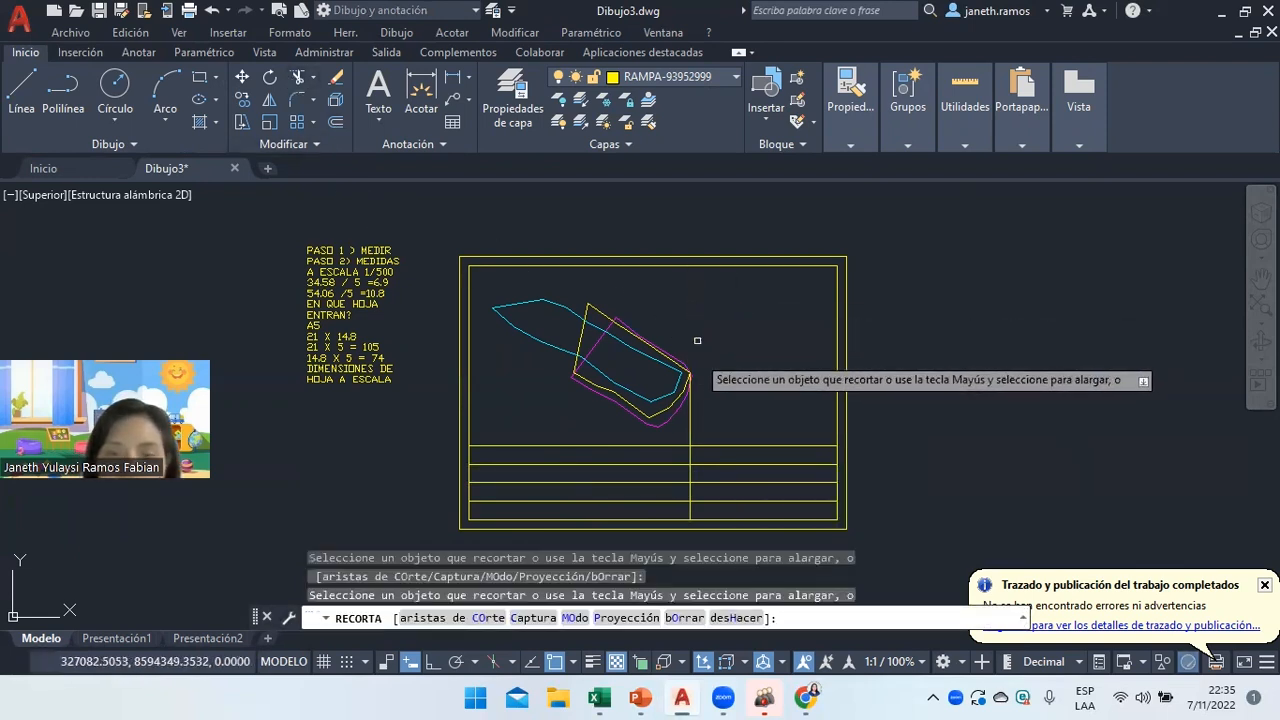
pyautogui.click(689, 418)
pyautogui.click(650, 446)
pyautogui.click(651, 464)
pyautogui.click(651, 482)
pyautogui.scroll(4, 688, 420)
pyautogui.scroll(-3, 693, 306)
pyautogui.scroll(5, 690, 305)
pyautogui.scroll(-2, 754, 371)
pyautogui.rightClick(780, 371)
pyautogui.click(820, 396)
pyautogui.scroll(-4, 852, 424)
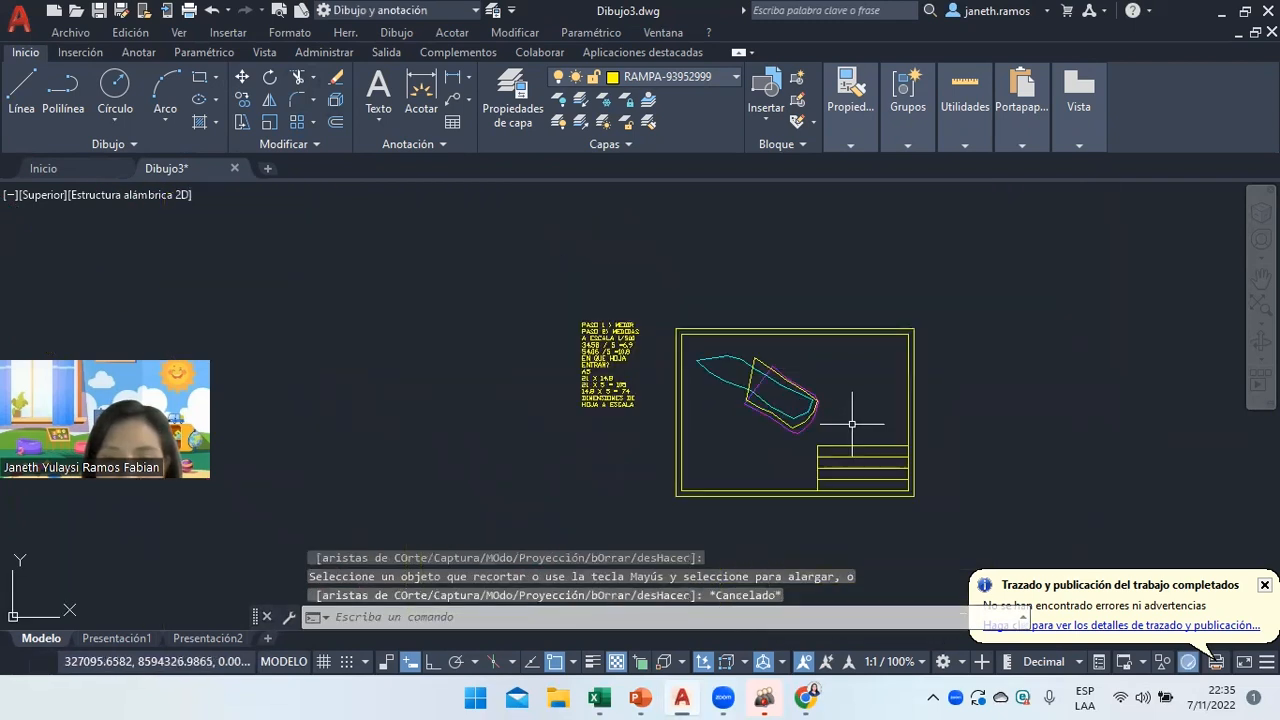
pyautogui.scroll(4, 855, 460)
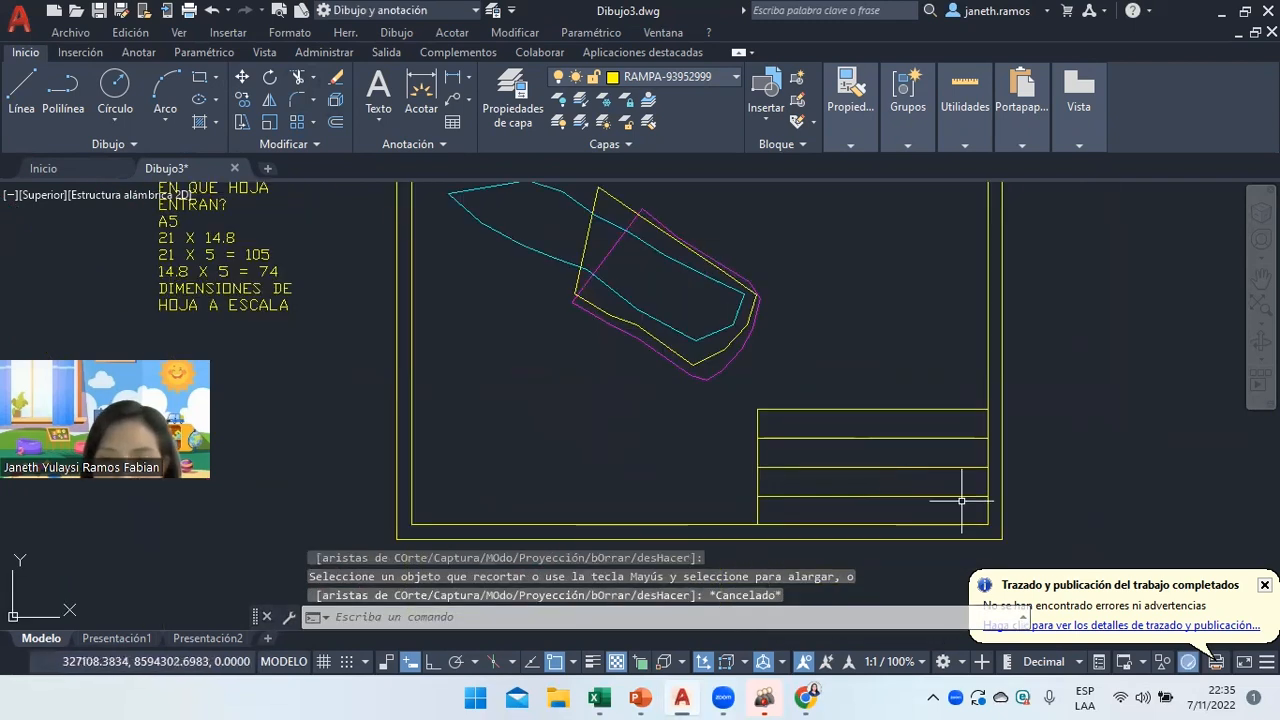
# Write PLOTEOS as multiline text in the top title-strip row and nudge it neatly into place.
pyautogui.click(378, 88)
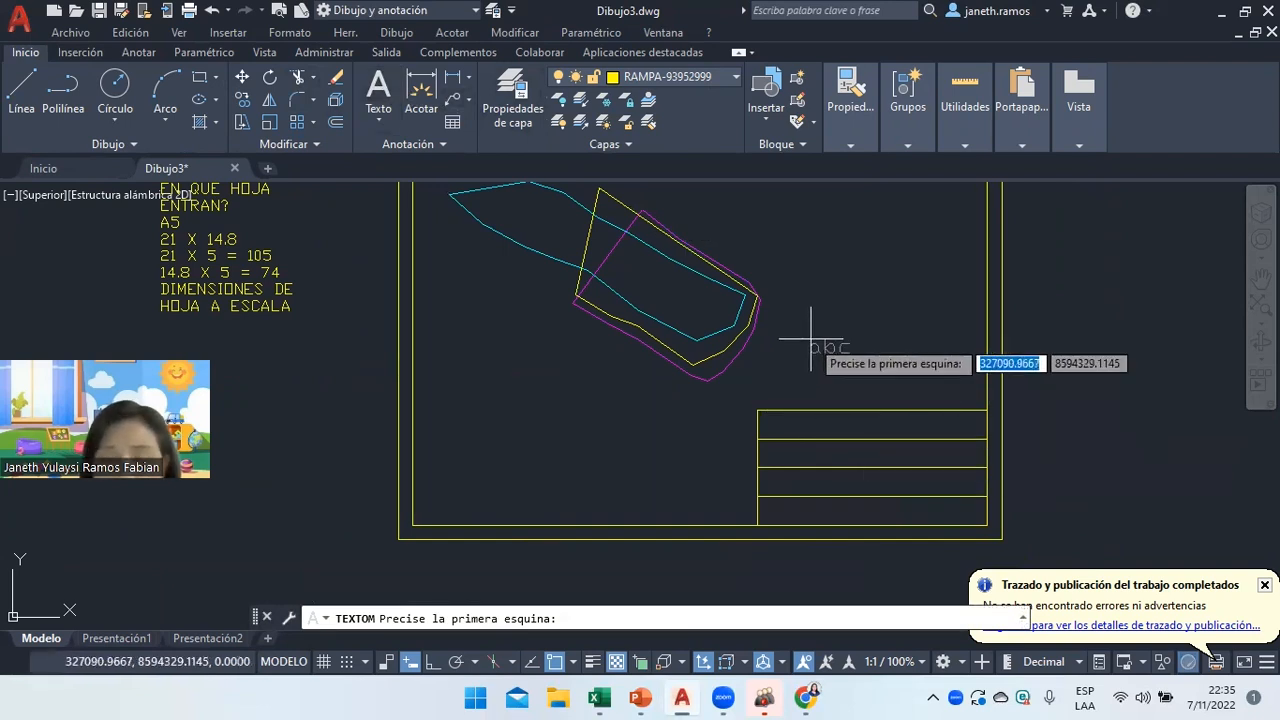
pyautogui.click(784, 411)
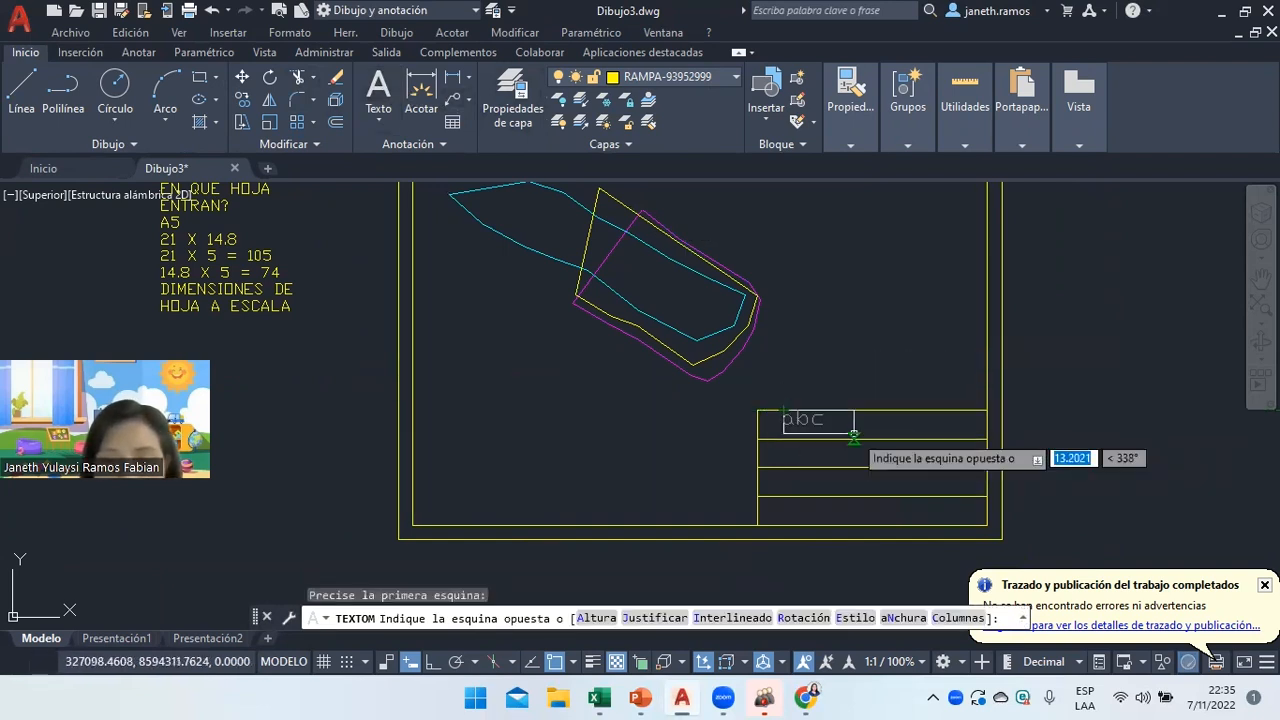
pyautogui.click(854, 435)
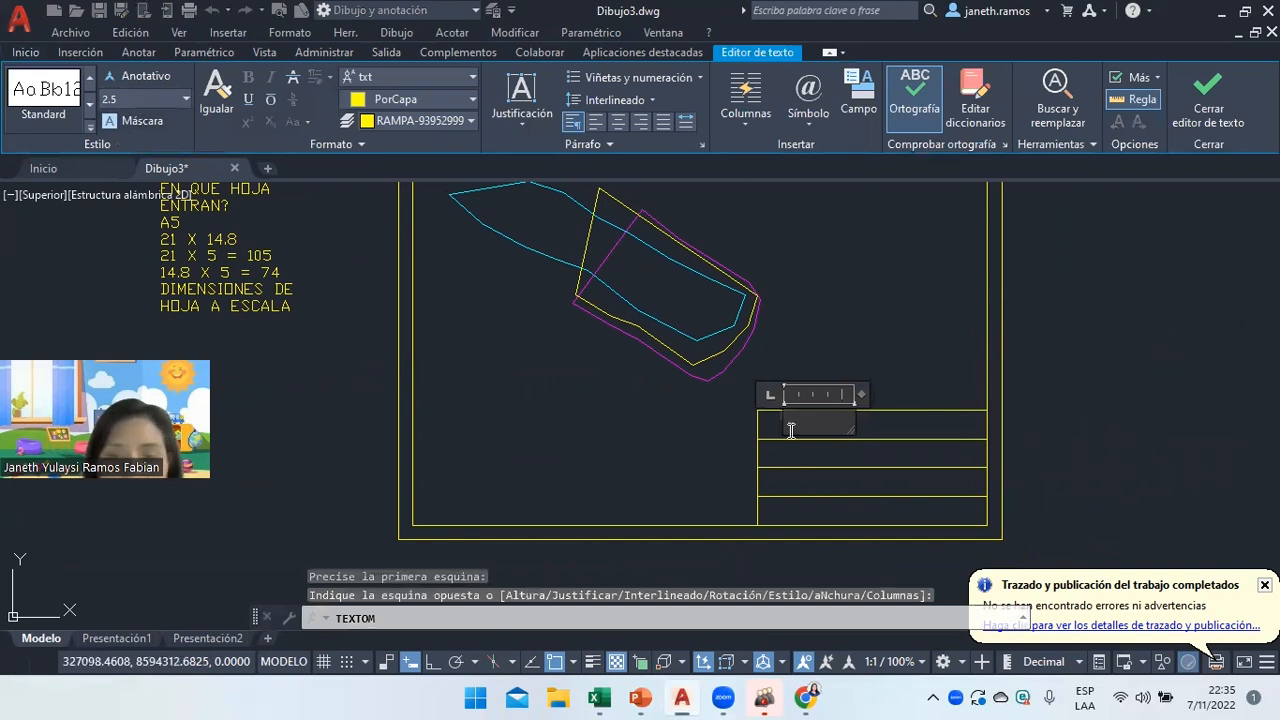
pyautogui.write('PLOTEOS')
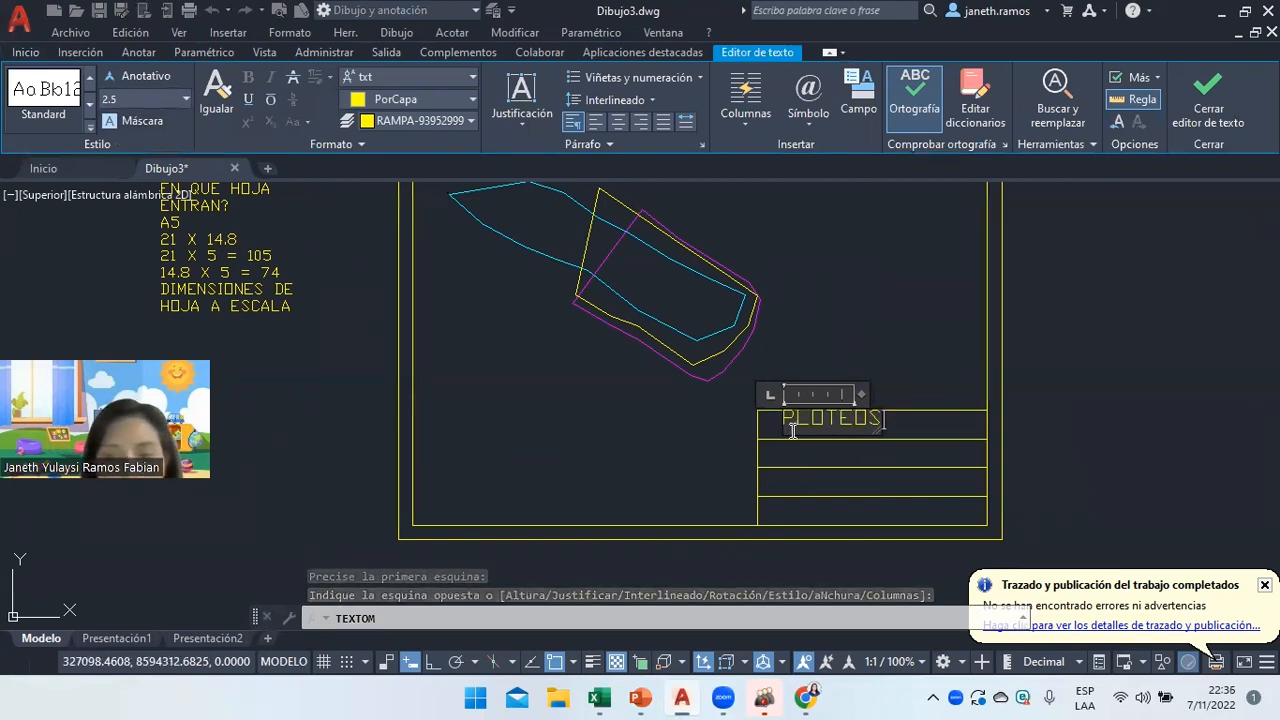
pyautogui.click(905, 371)
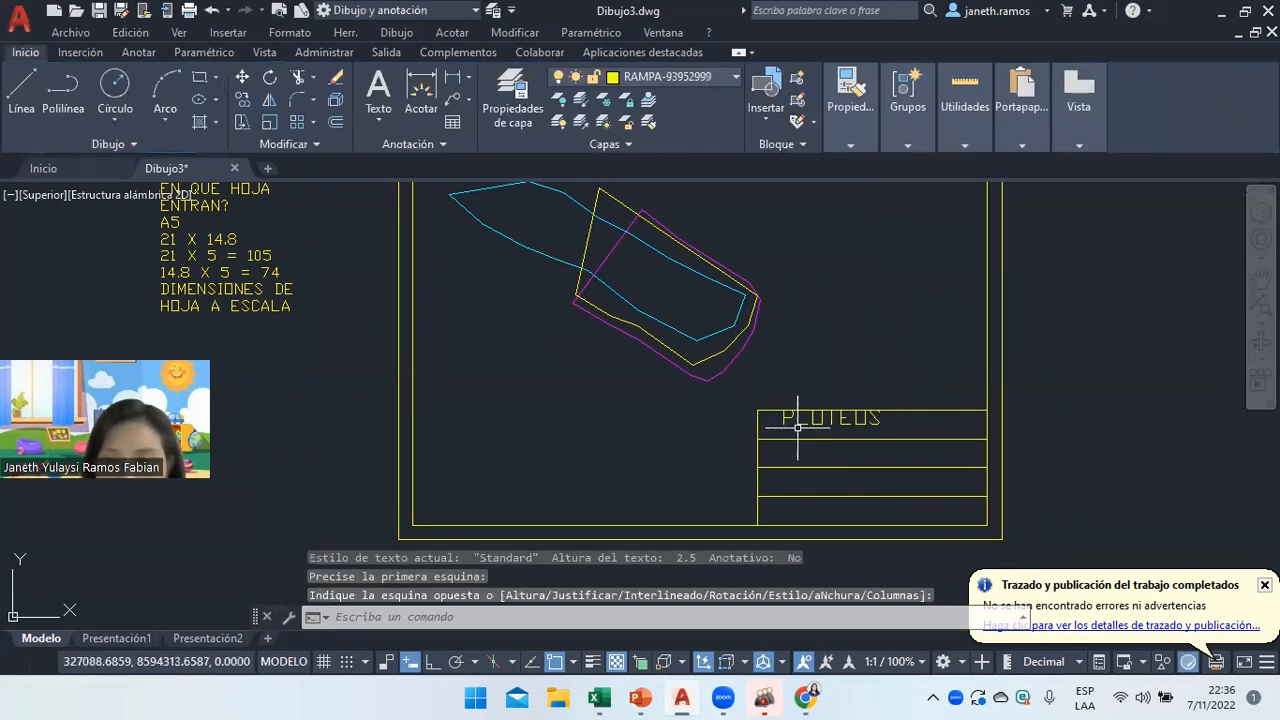
pyautogui.click(808, 420)
pyautogui.click(784, 411)
pyautogui.click(785, 415)
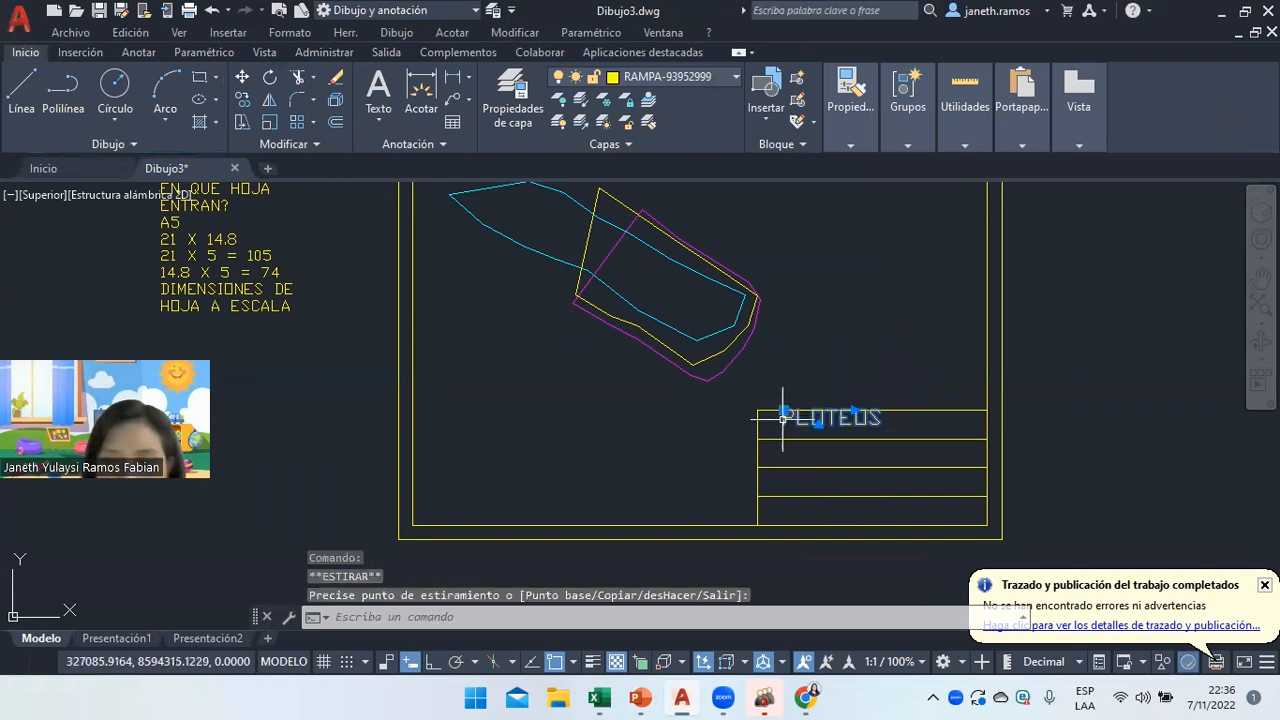
pyautogui.click(557, 663)
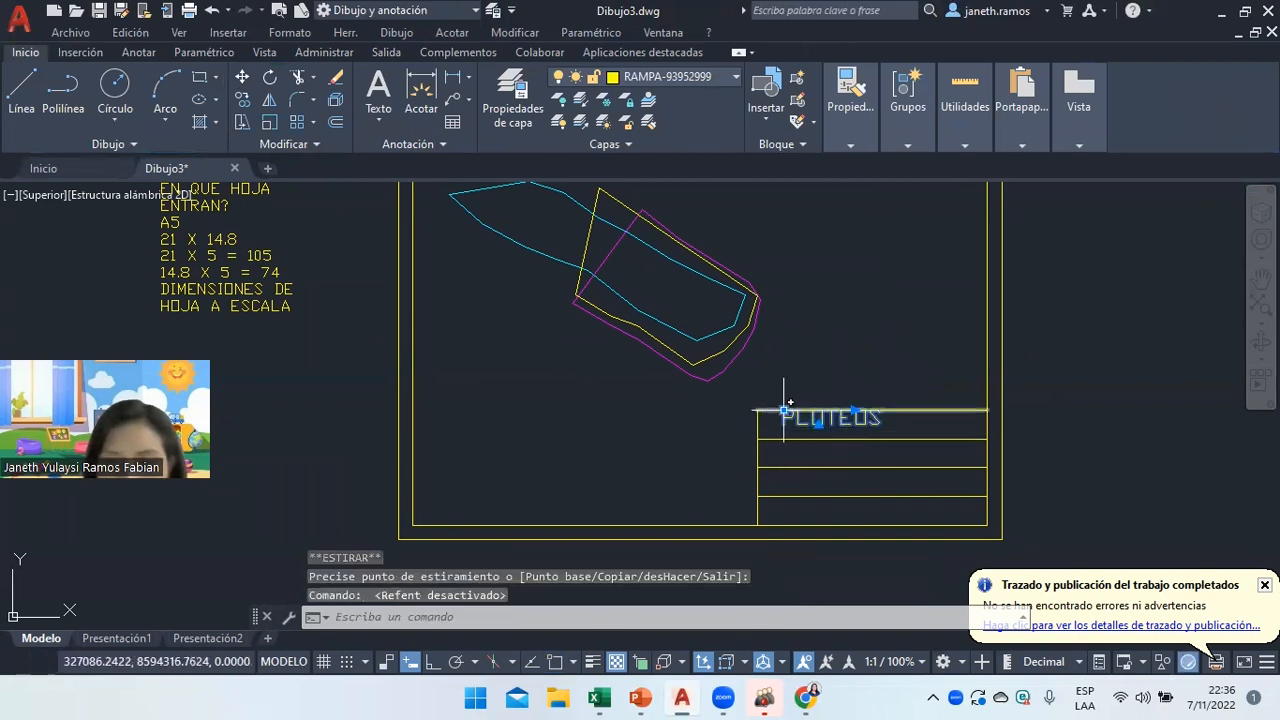
pyautogui.click(784, 411)
pyautogui.click(772, 418)
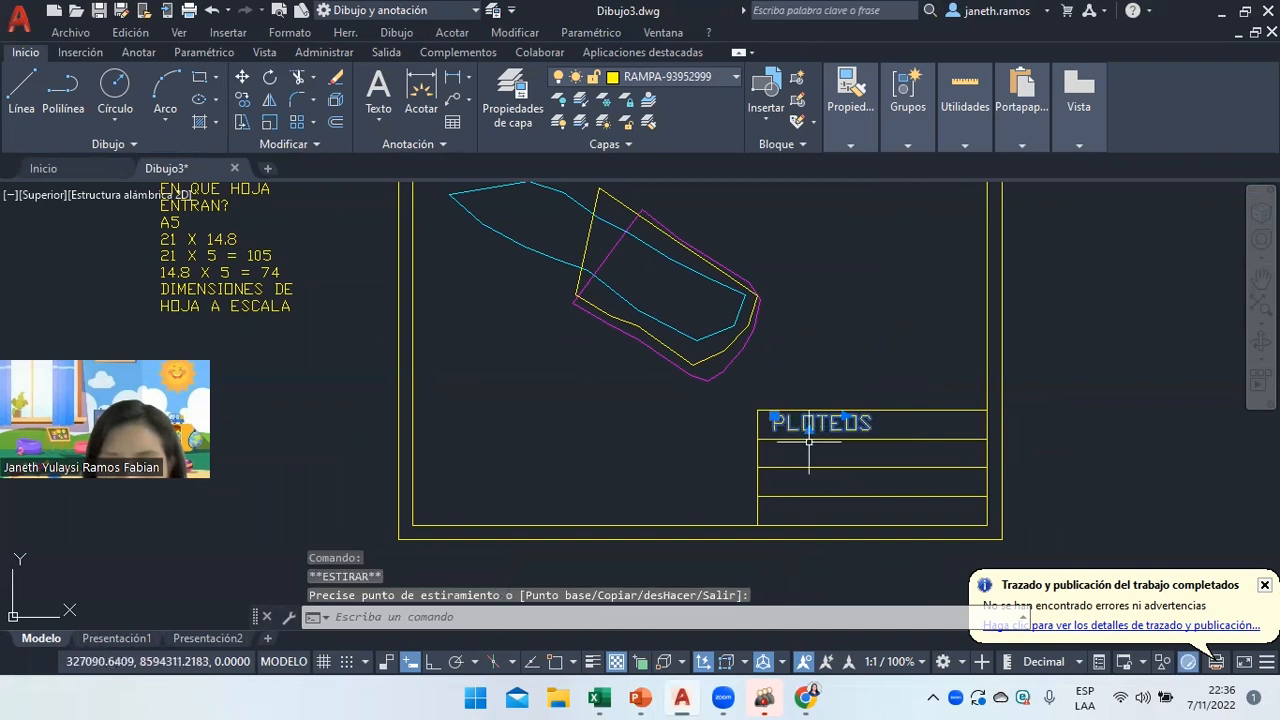
pyautogui.rightClick(815, 424)
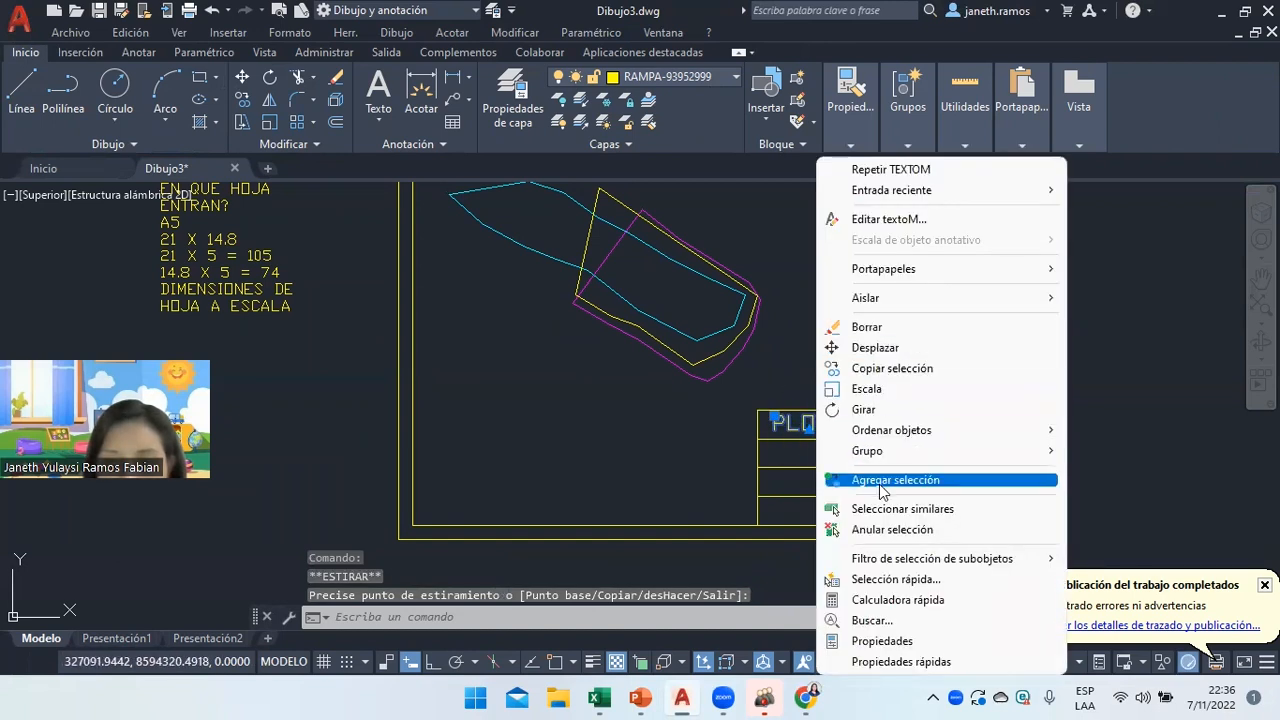
pyautogui.click(864, 529)
# Copy the PLOTEOS text into the three title-strip rows below it.
pyautogui.write('cop')
pyautogui.press('Return')
pyautogui.click(789, 422)
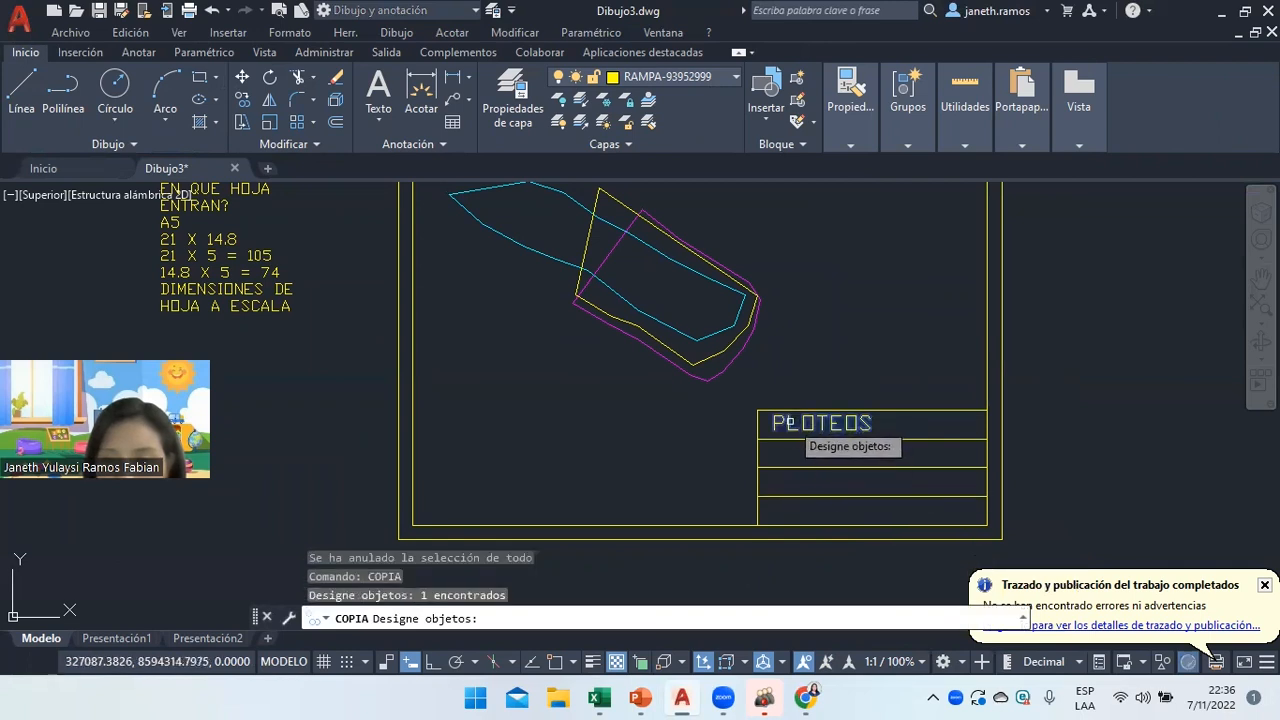
pyautogui.press('Return')
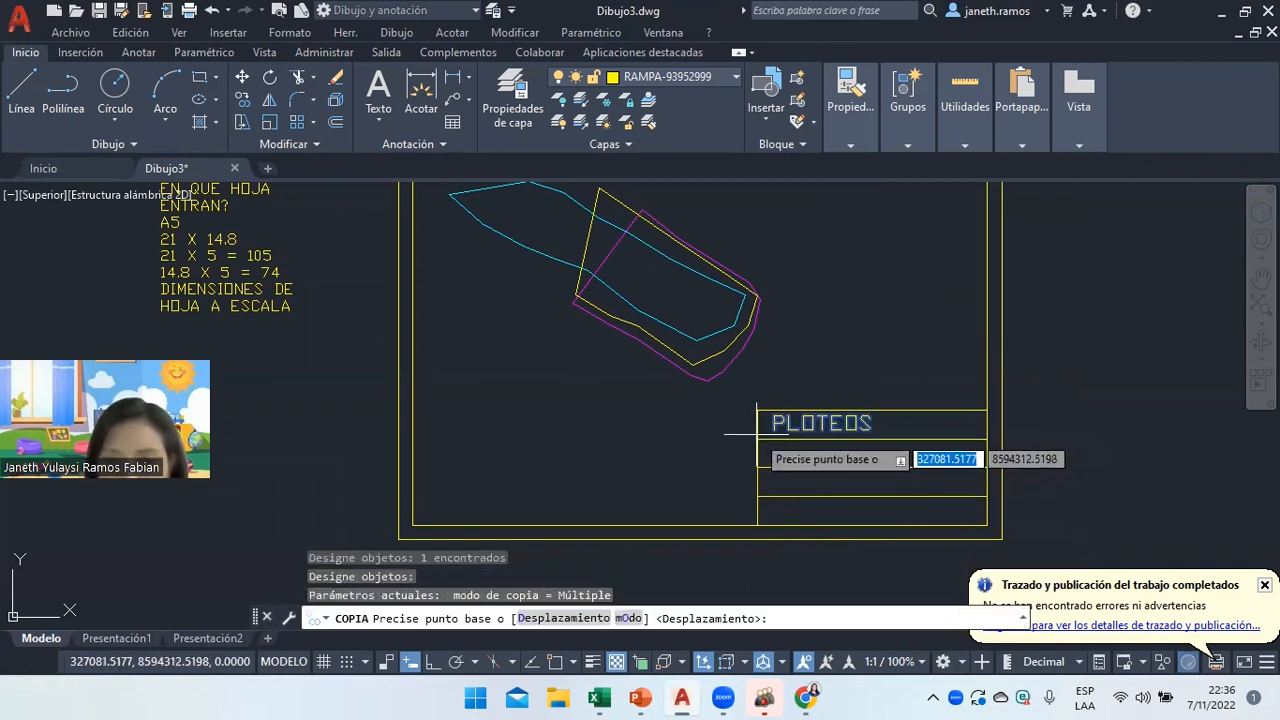
pyautogui.click(555, 661)
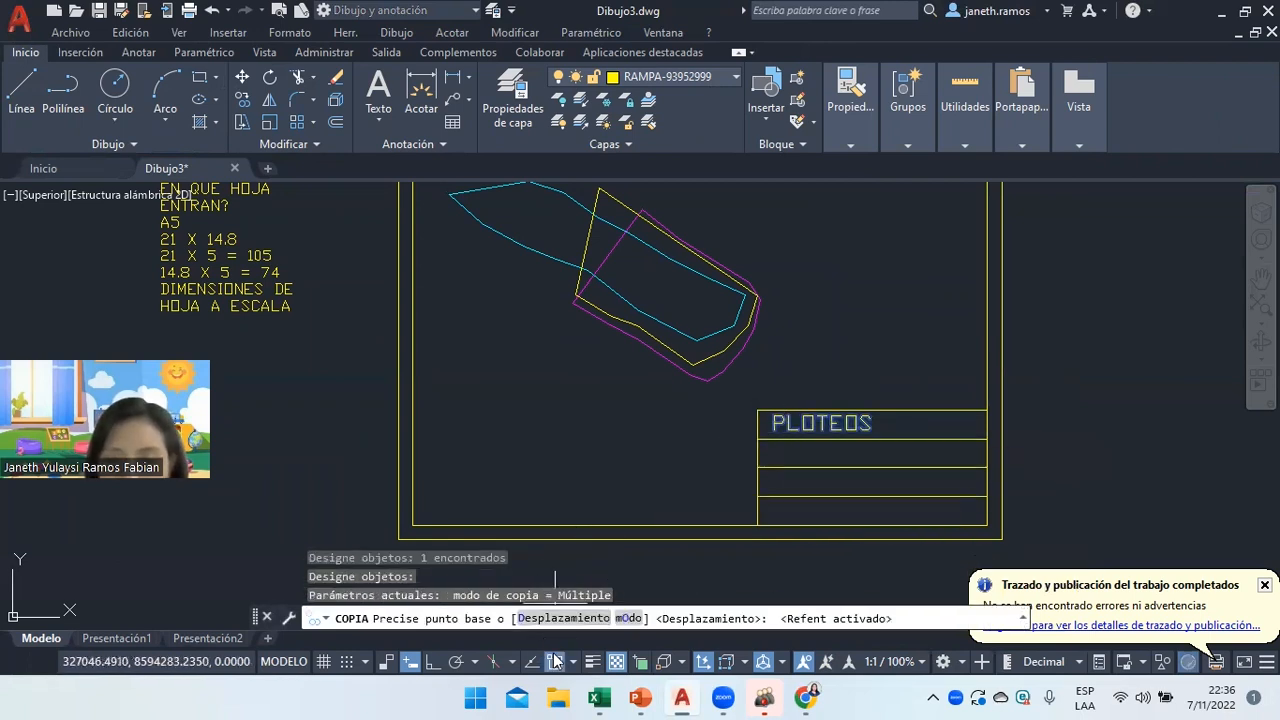
pyautogui.click(757, 438)
pyautogui.click(757, 467)
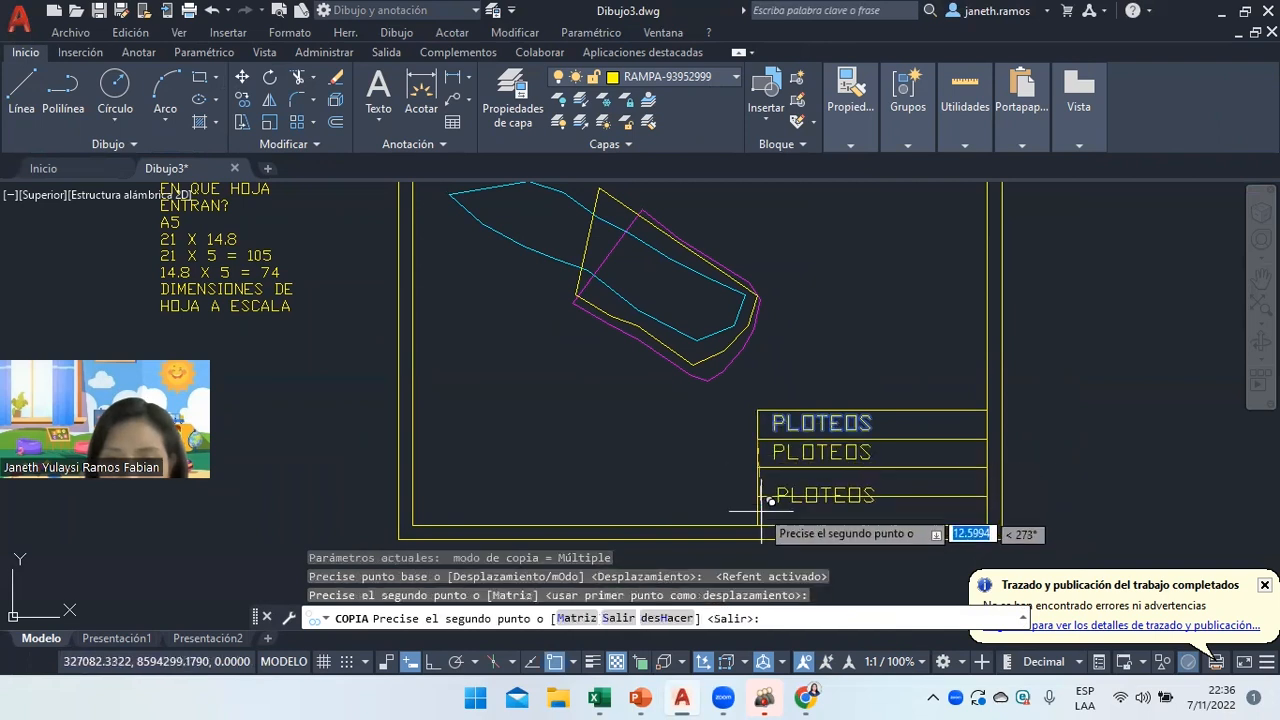
pyautogui.click(757, 496)
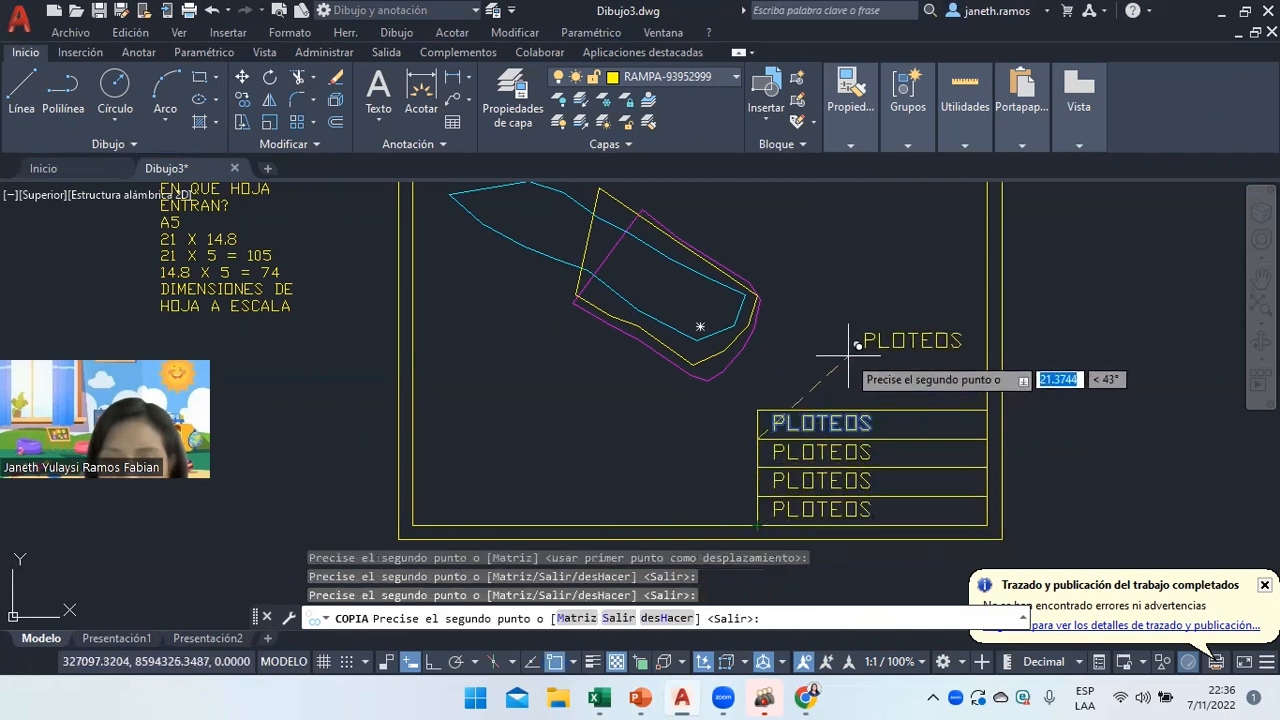
pyautogui.press('Return')
# Edit the three copies to read the author's surname, 1/500 and A5.
pyautogui.doubleClick(823, 452)
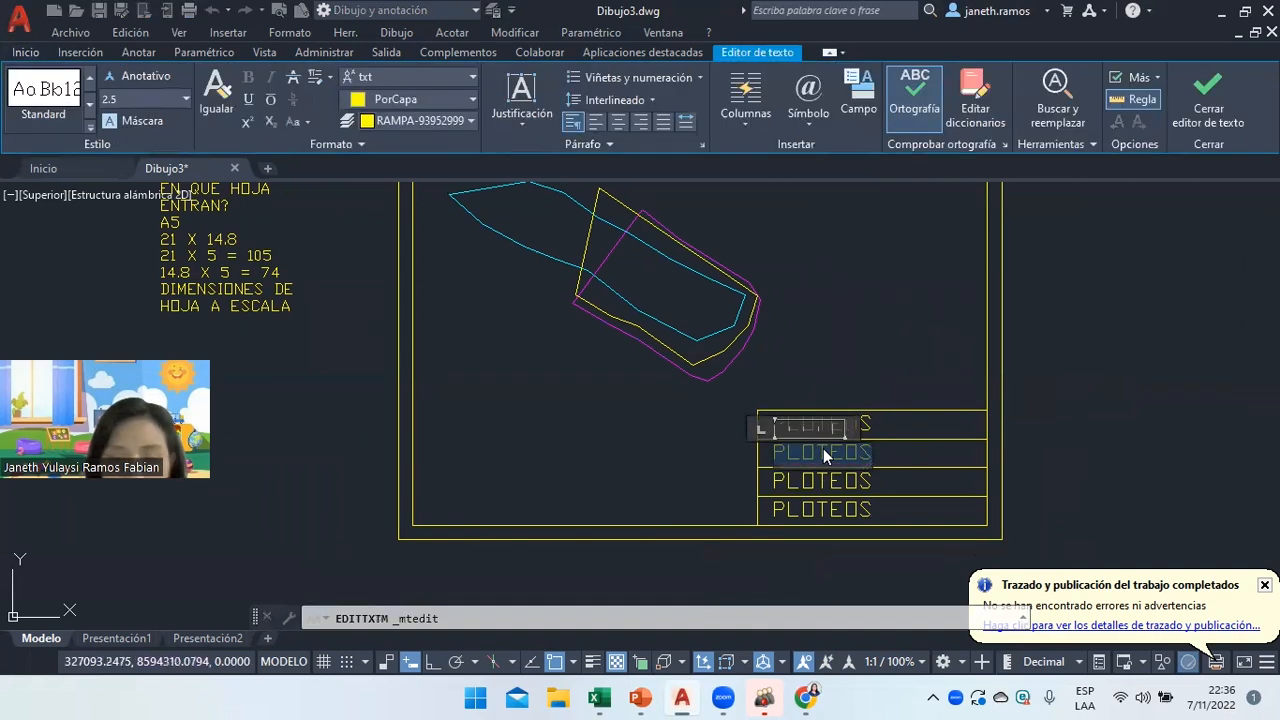
pyautogui.write('RAMPS')
pyautogui.click(834, 491)
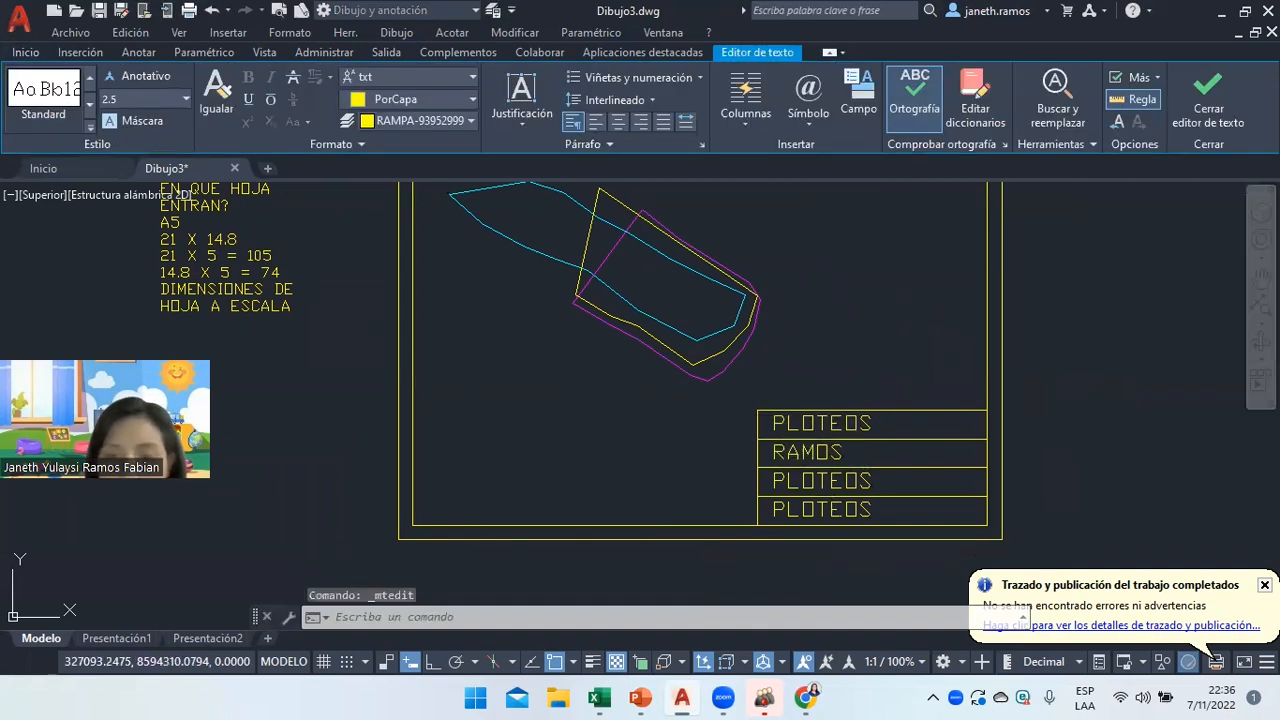
pyautogui.doubleClick(844, 487)
pyautogui.write('1/500')
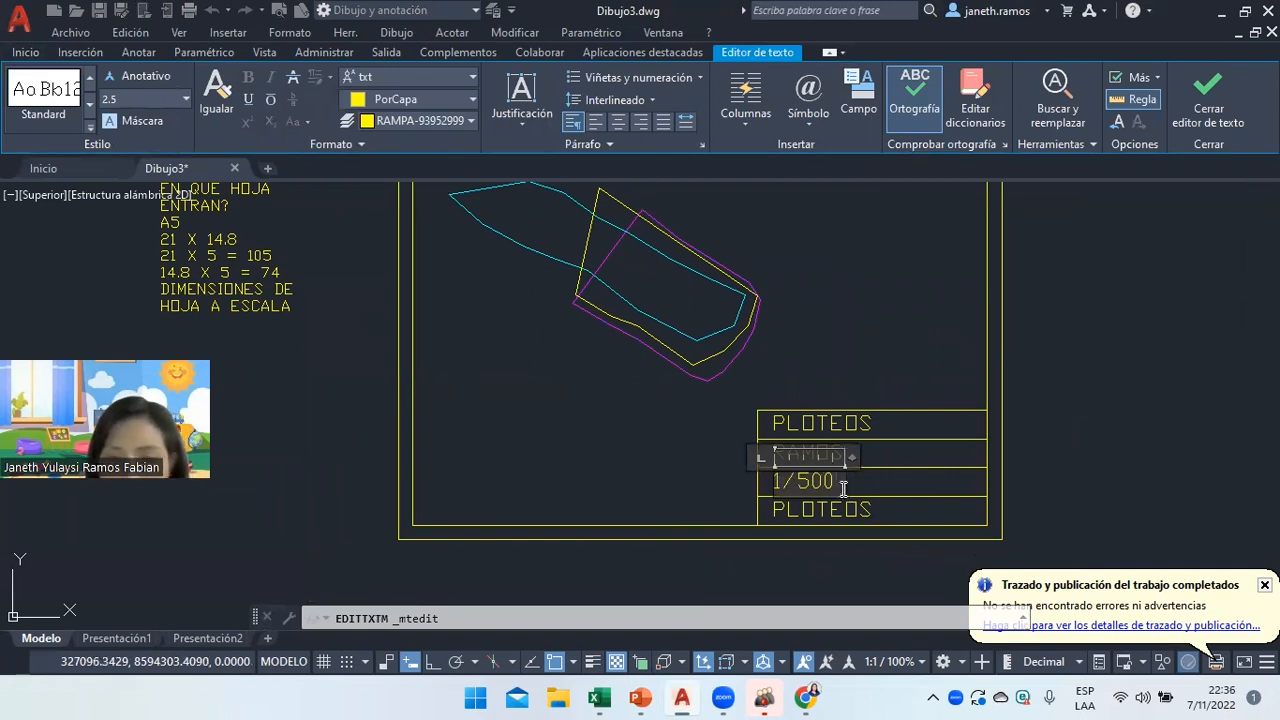
pyautogui.click(853, 512)
pyautogui.doubleClick(853, 512)
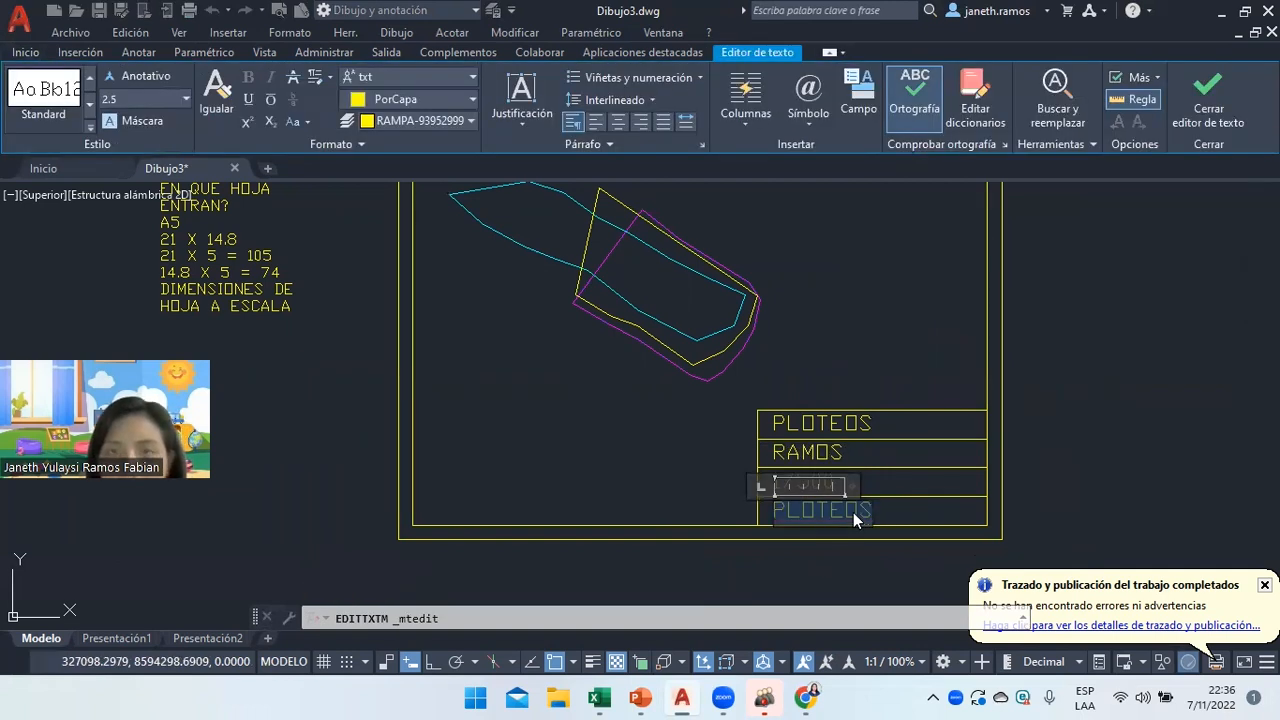
pyautogui.write('A5')
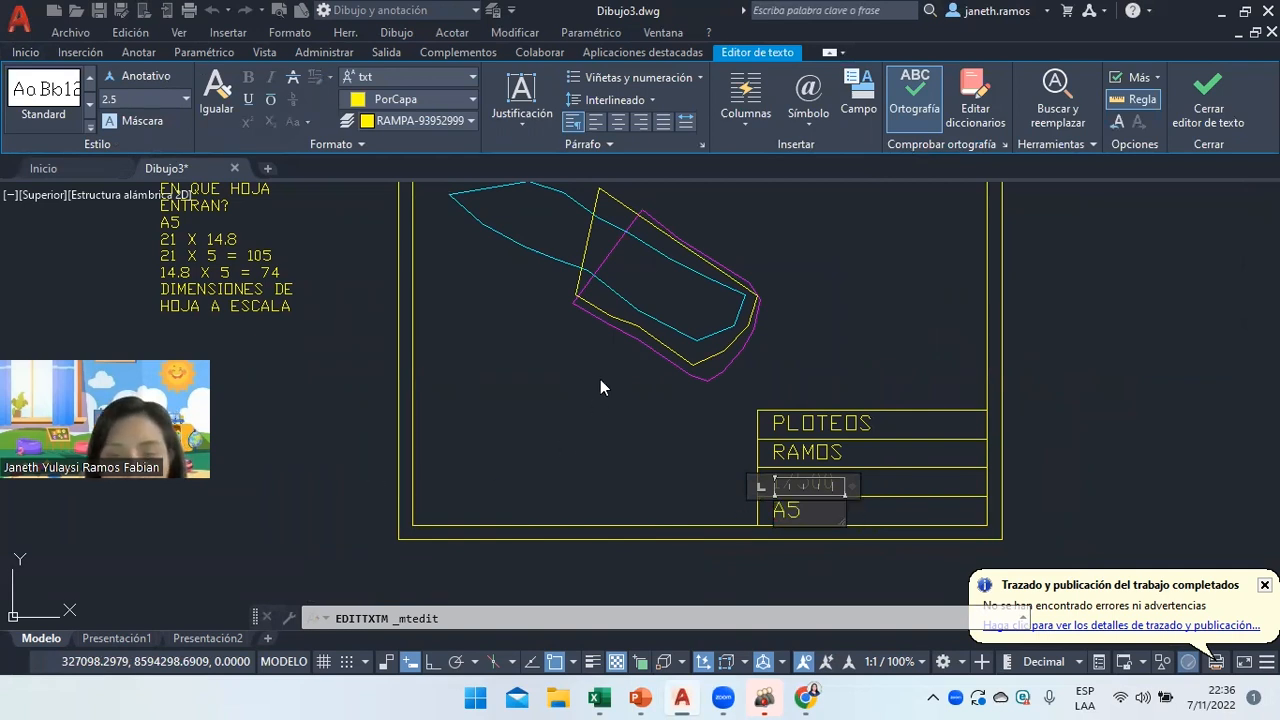
pyautogui.click(600, 381)
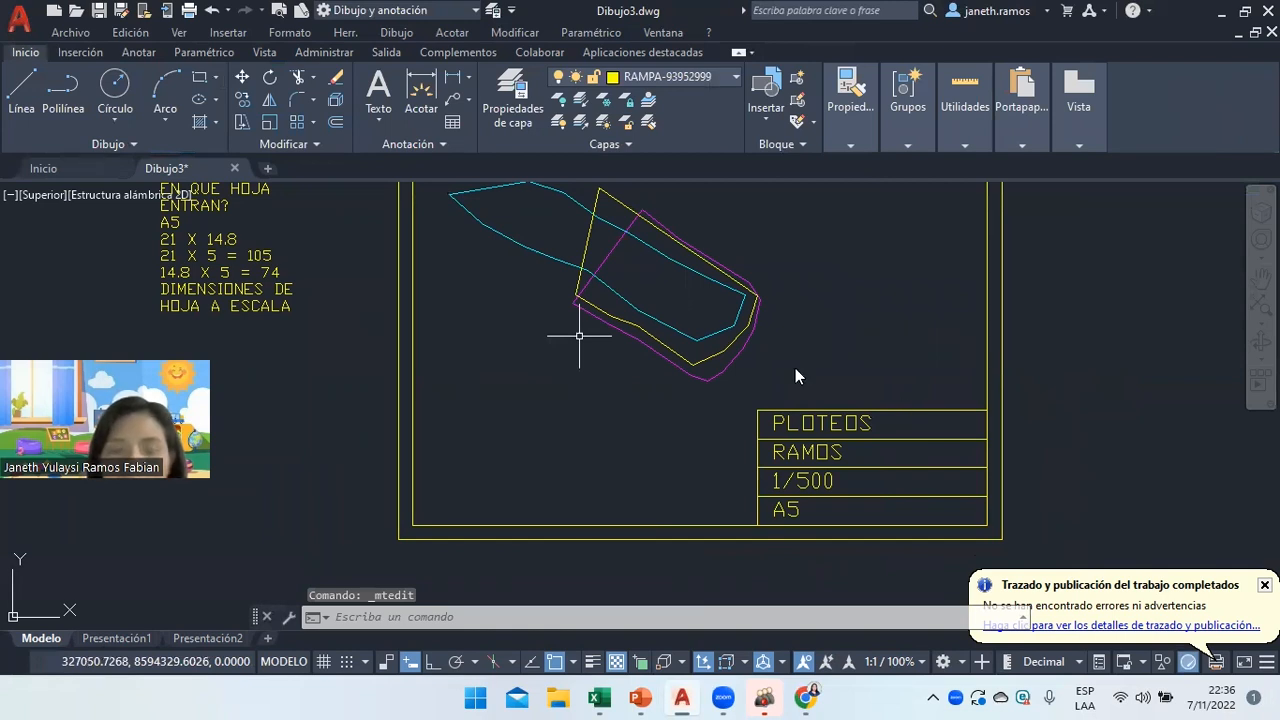
pyautogui.scroll(-4, 613, 349)
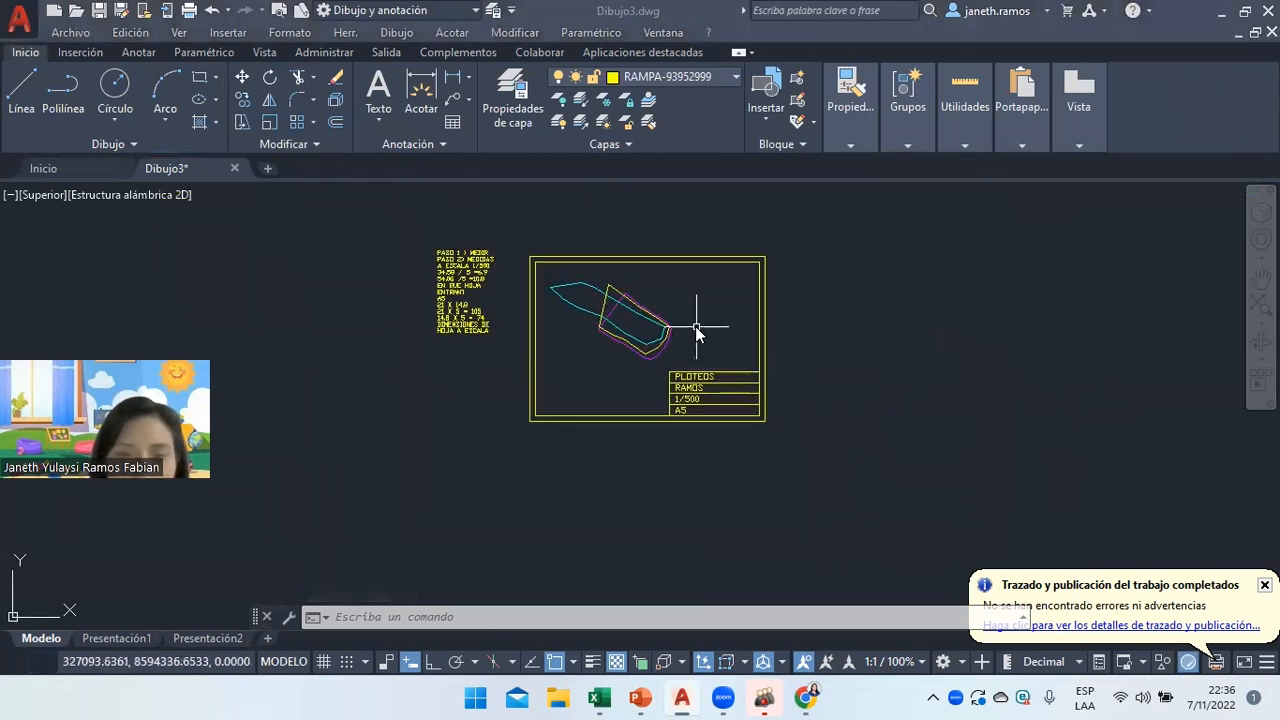
# In Plot, choose the AutoCAD PDF (General Documentation) plotter with ISO full bleed A5 paper.
pyautogui.scroll(4, 678, 319)
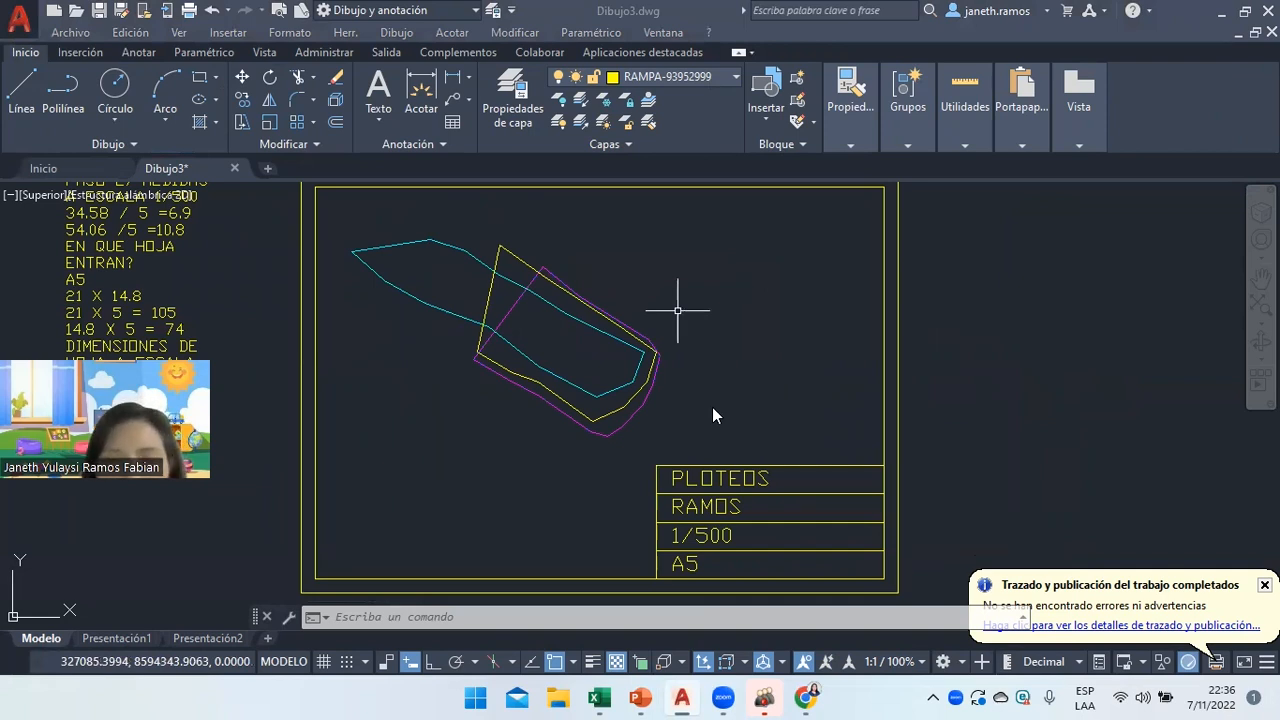
pyautogui.scroll(-2, 708, 414)
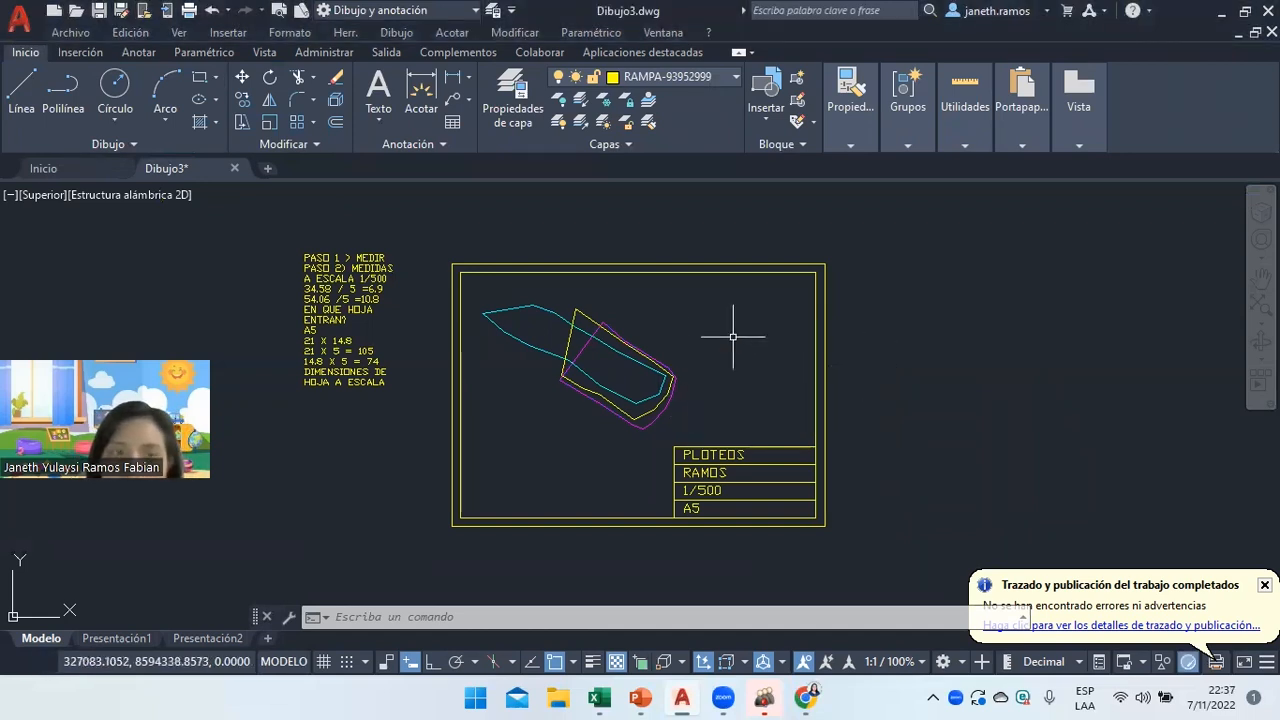
pyautogui.write('t')
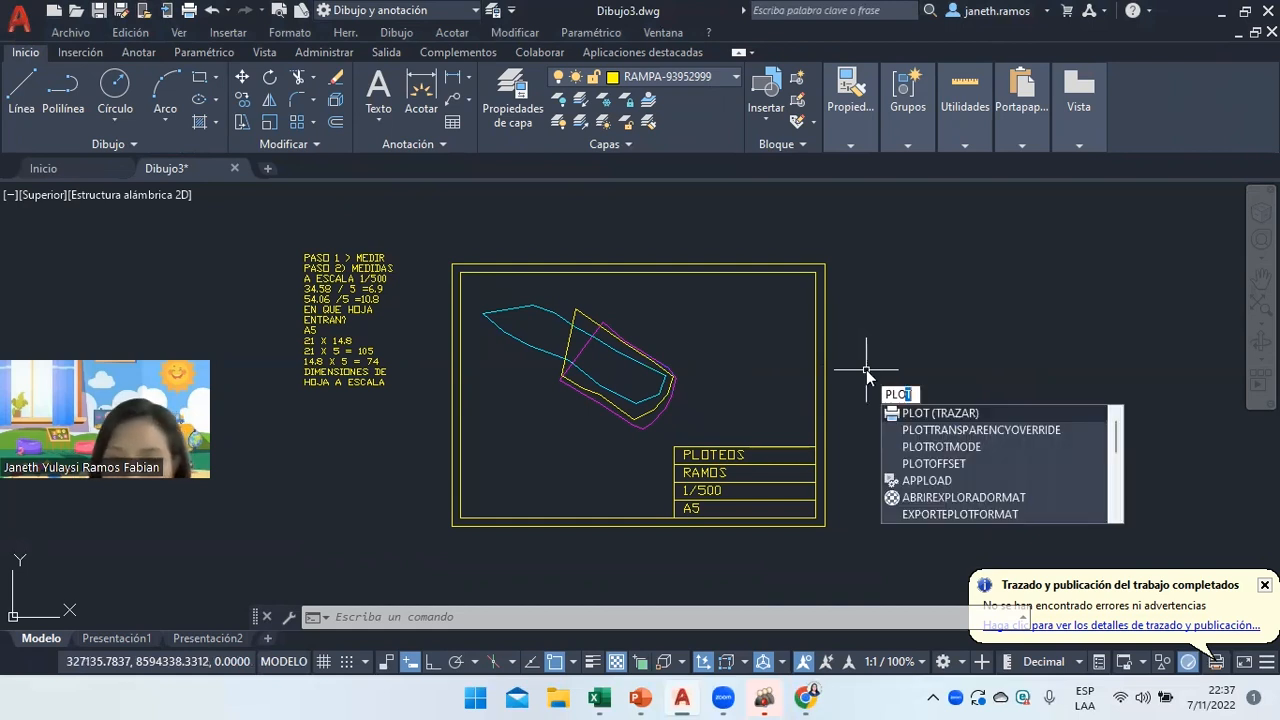
pyautogui.press('Return')
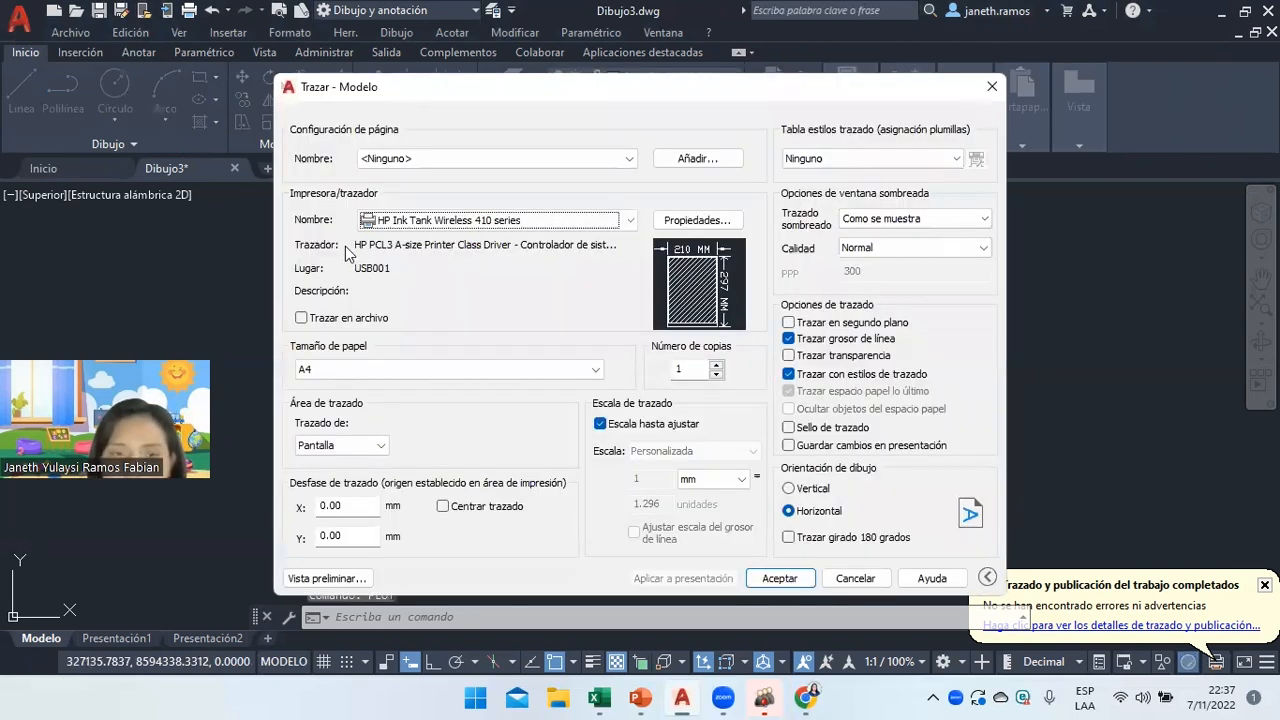
pyautogui.click(405, 369)
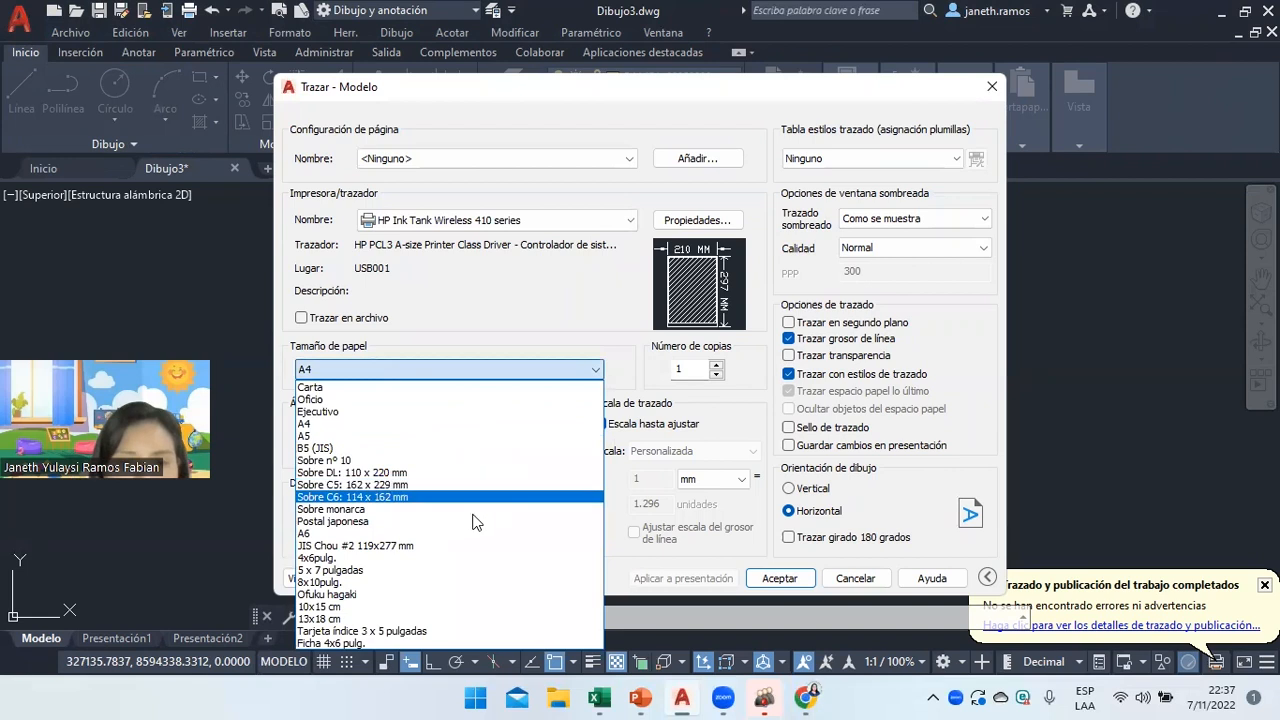
pyautogui.click(500, 230)
pyautogui.click(500, 222)
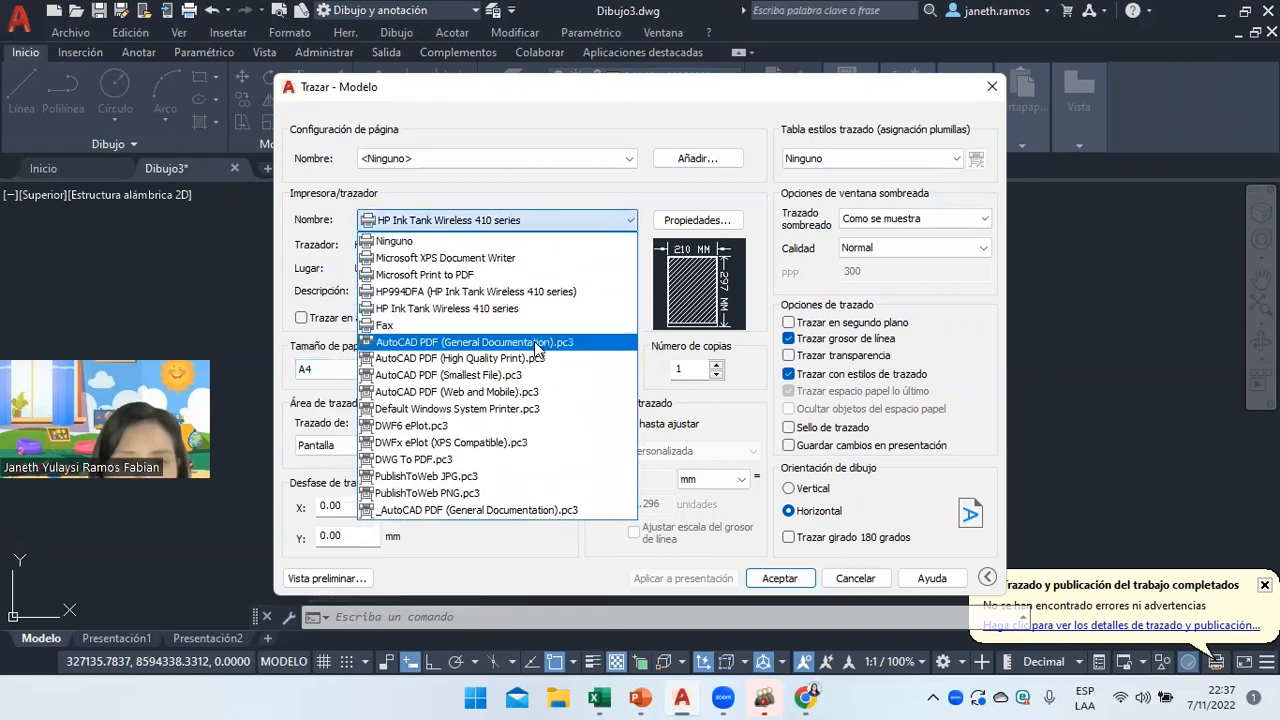
pyautogui.click(535, 342)
pyautogui.click(527, 368)
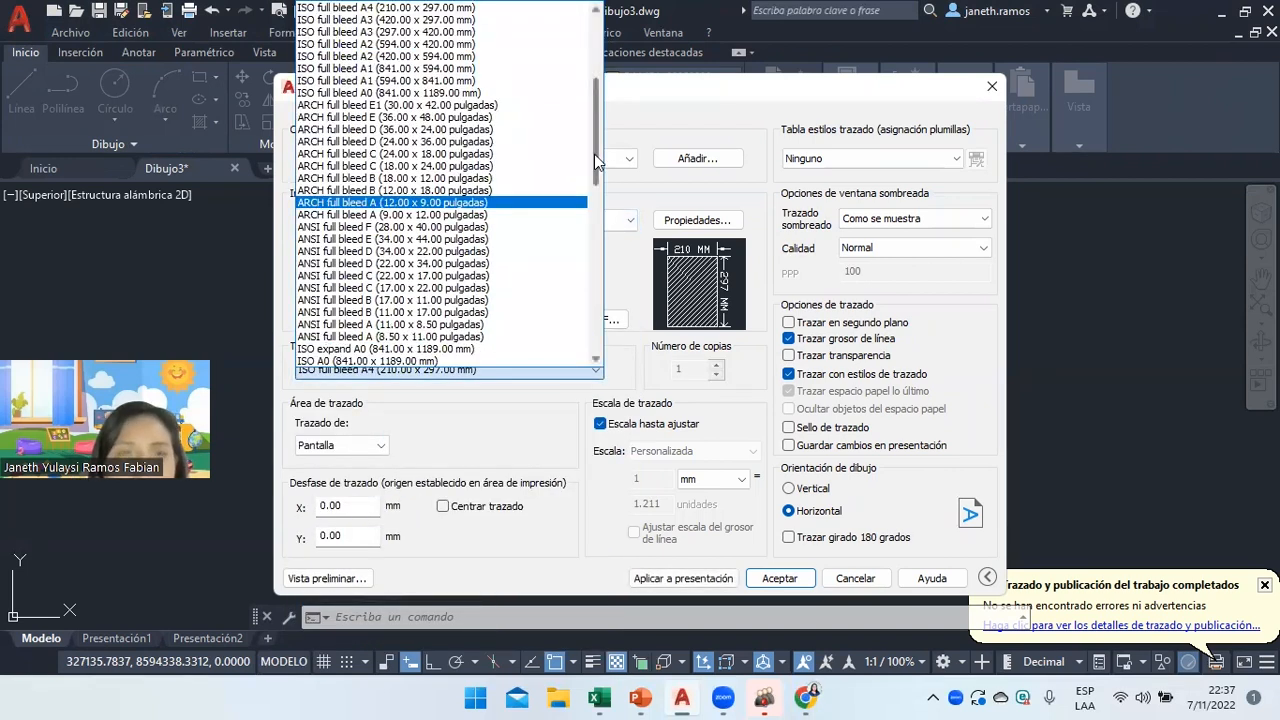
pyautogui.scroll(5, 595, 162)
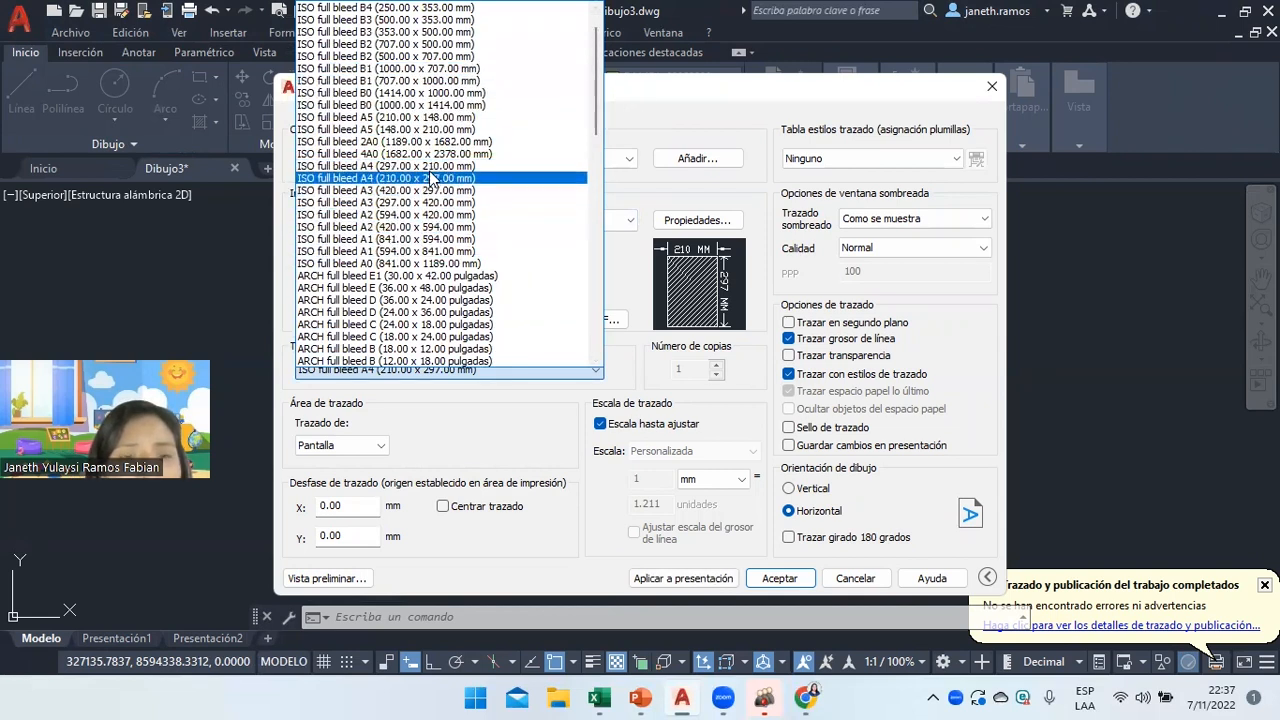
pyautogui.click(424, 118)
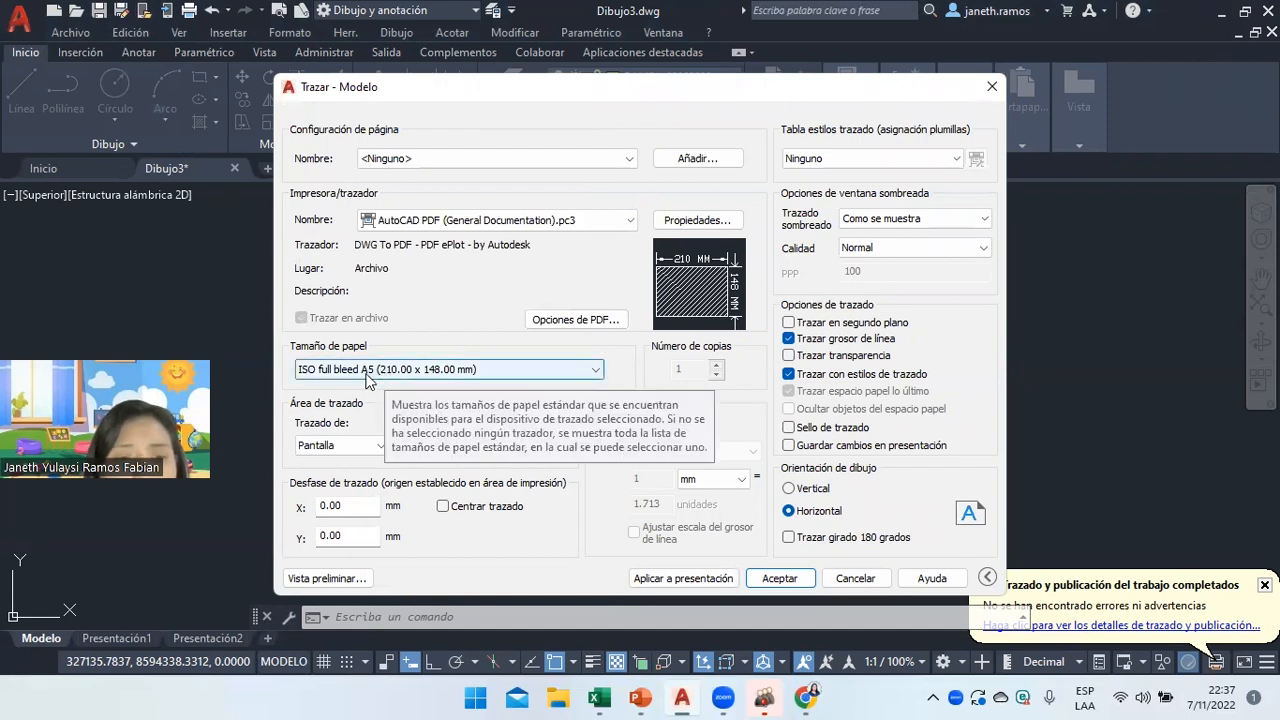
# Set the plot area to a window around the sheet frame, keeping Fit to paper on.
pyautogui.click(376, 446)
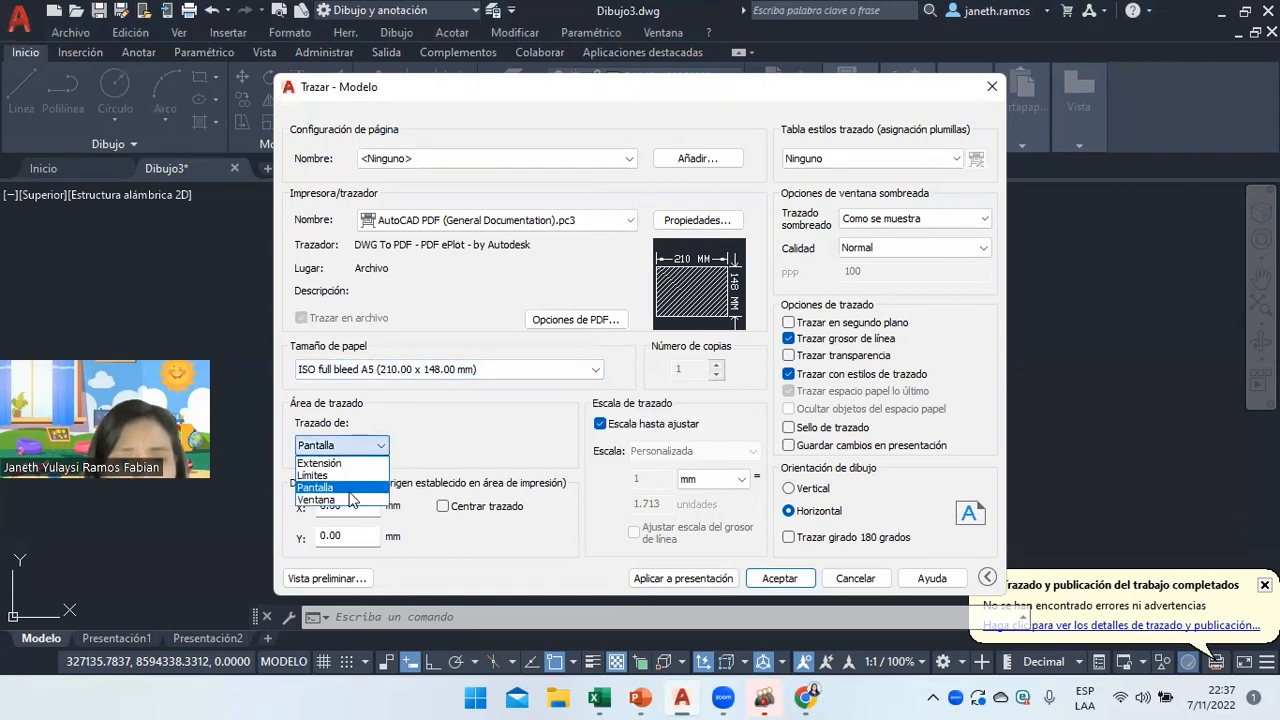
pyautogui.click(330, 503)
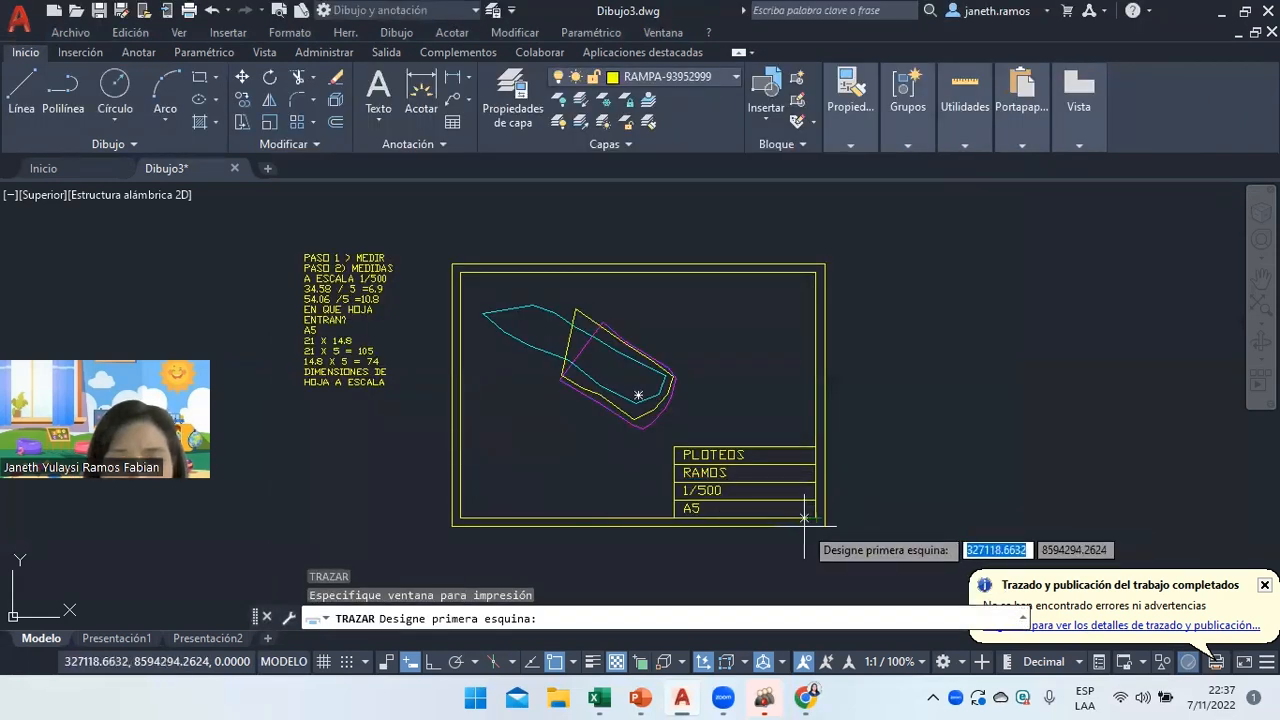
pyautogui.click(824, 526)
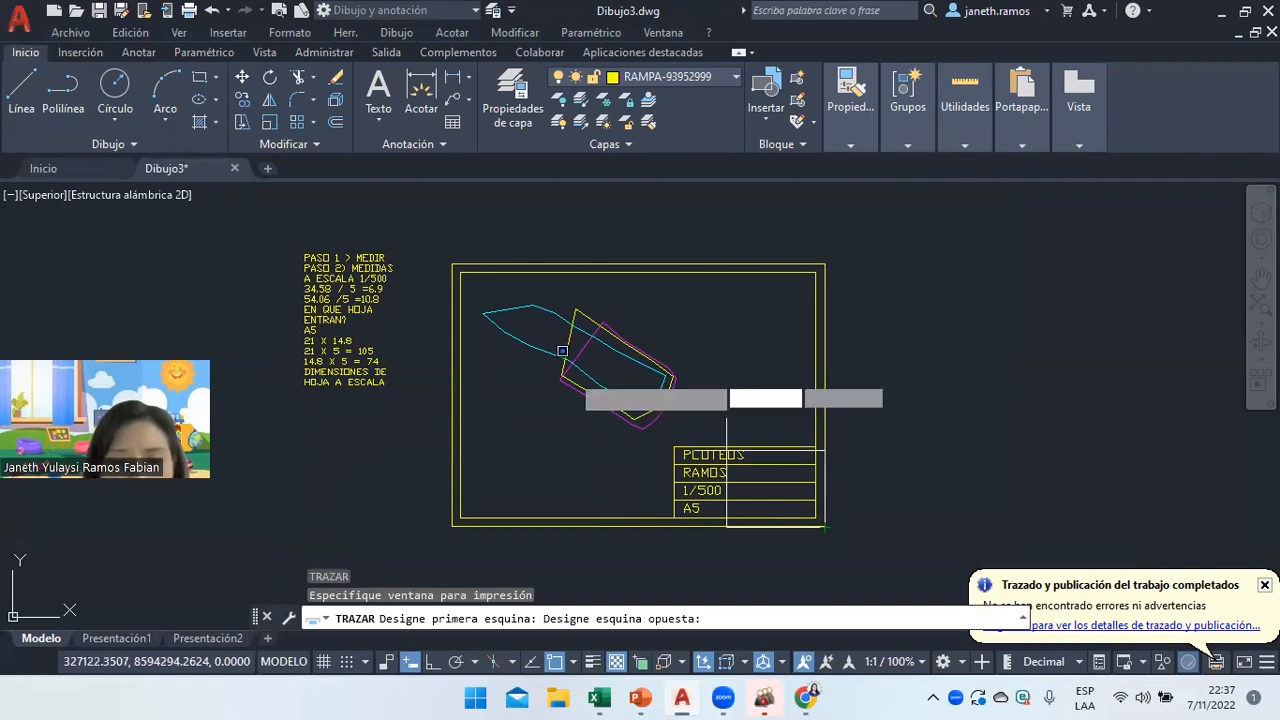
pyautogui.click(452, 264)
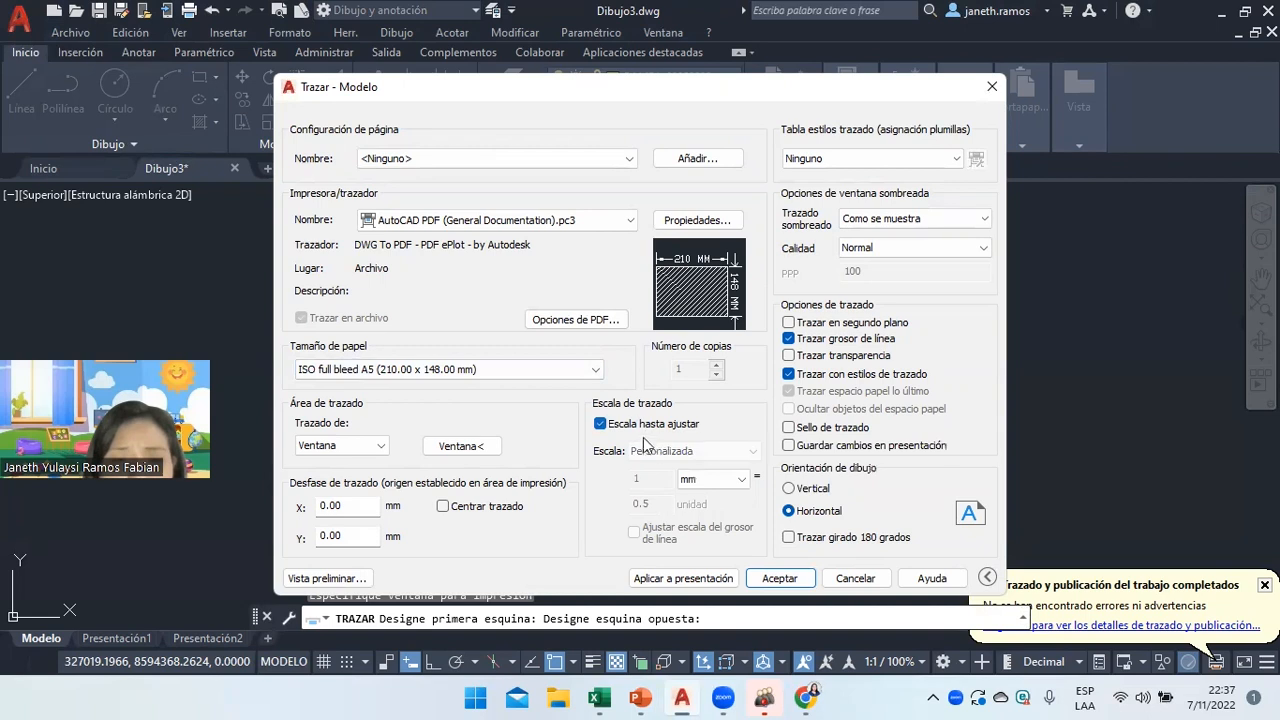
pyautogui.click(643, 427)
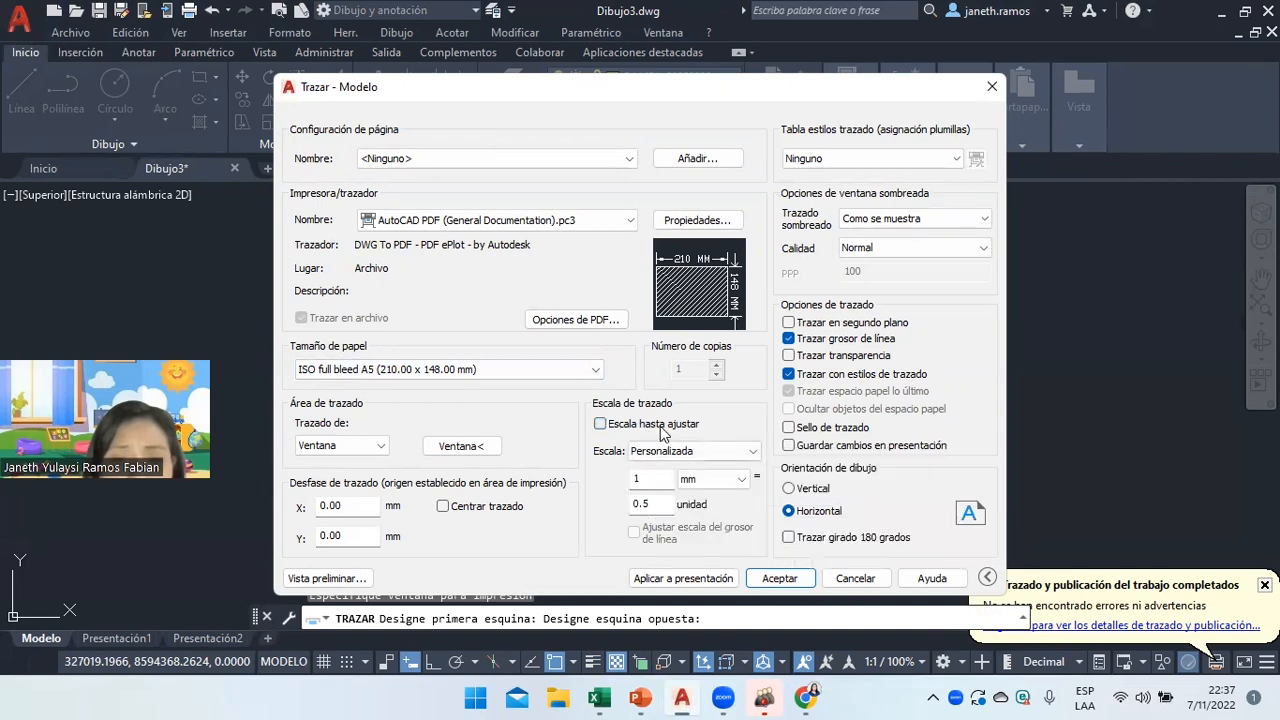
pyautogui.click(660, 429)
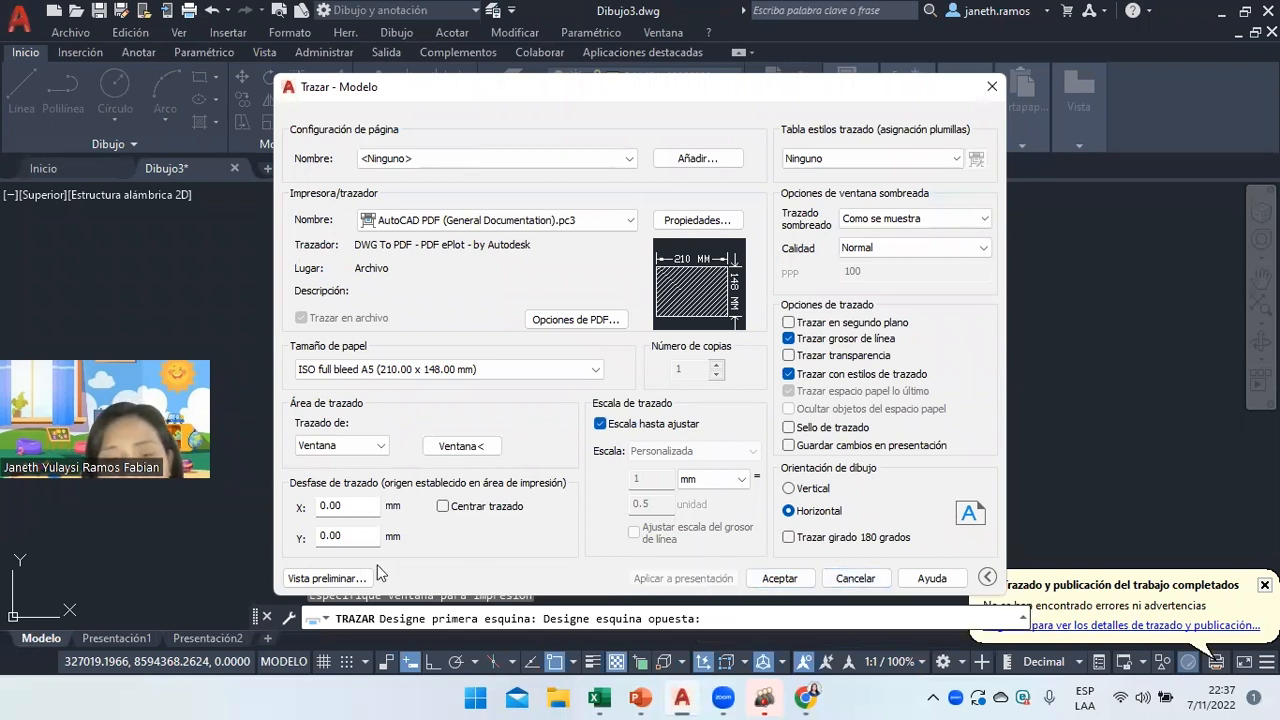
# Preview the framed A5 plot, then cancel without plotting and bring up PowerPoint.
pyautogui.click(355, 577)
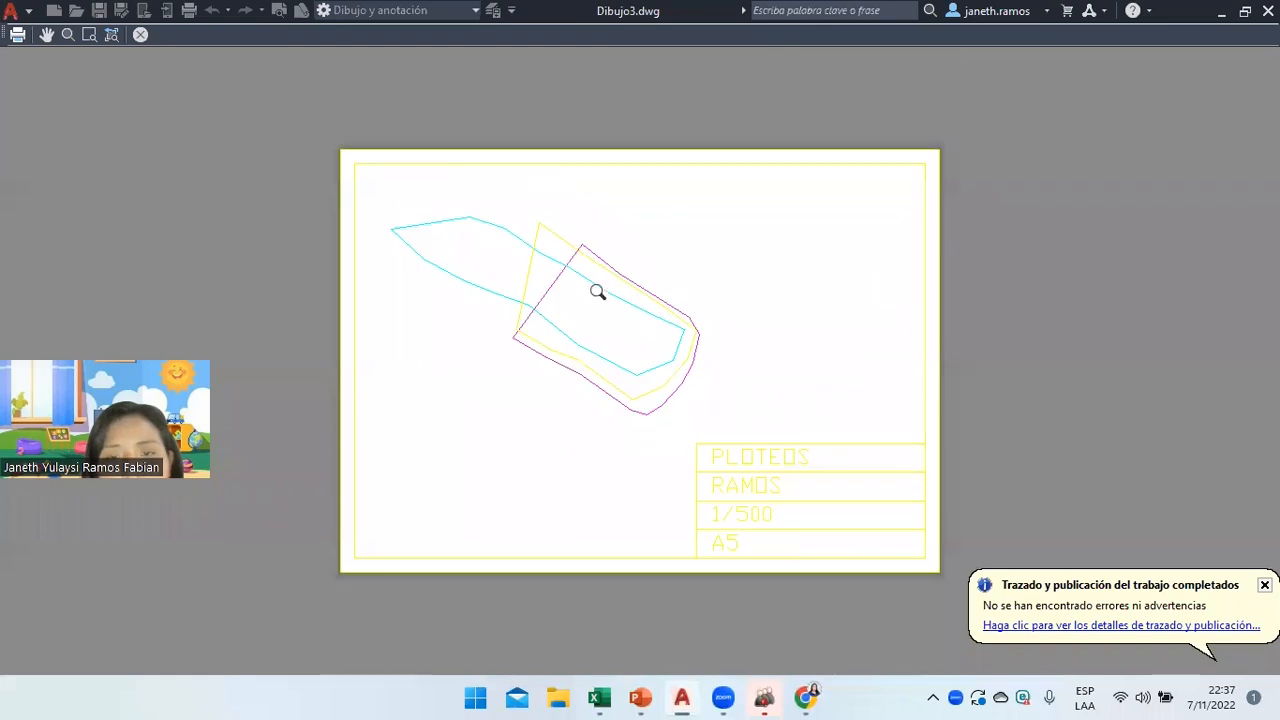
pyautogui.rightClick(577, 233)
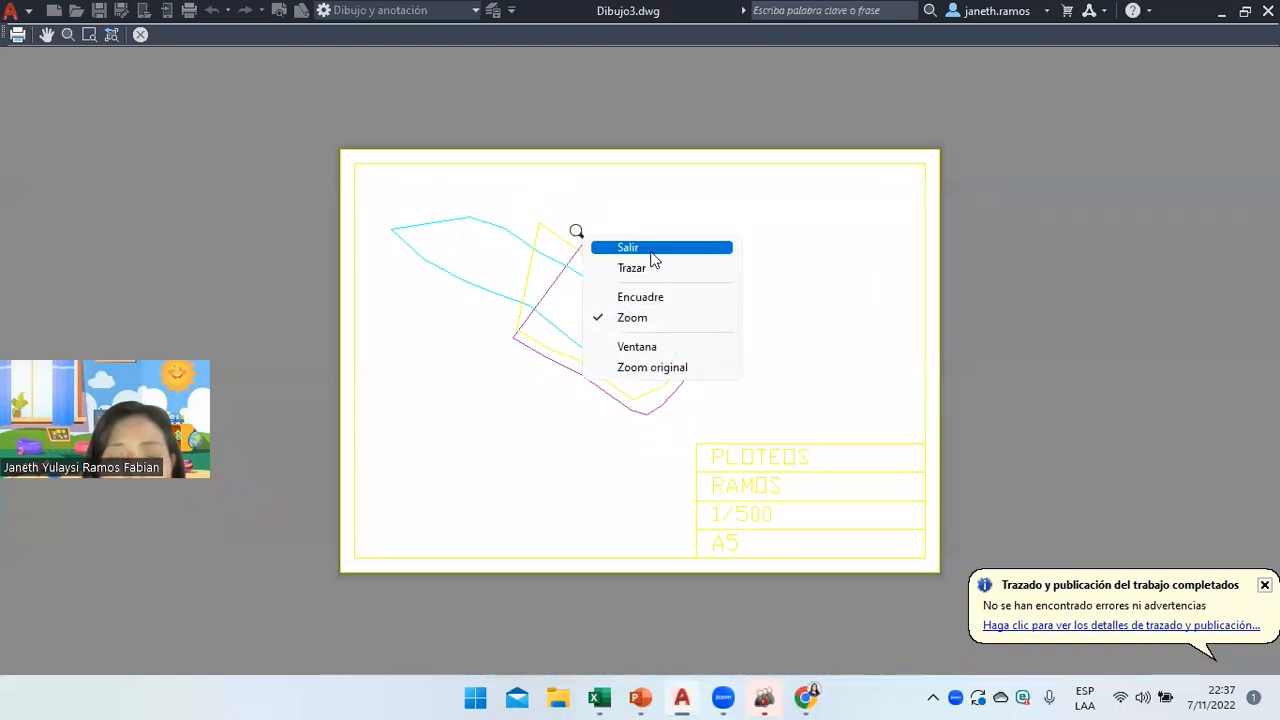
pyautogui.click(640, 249)
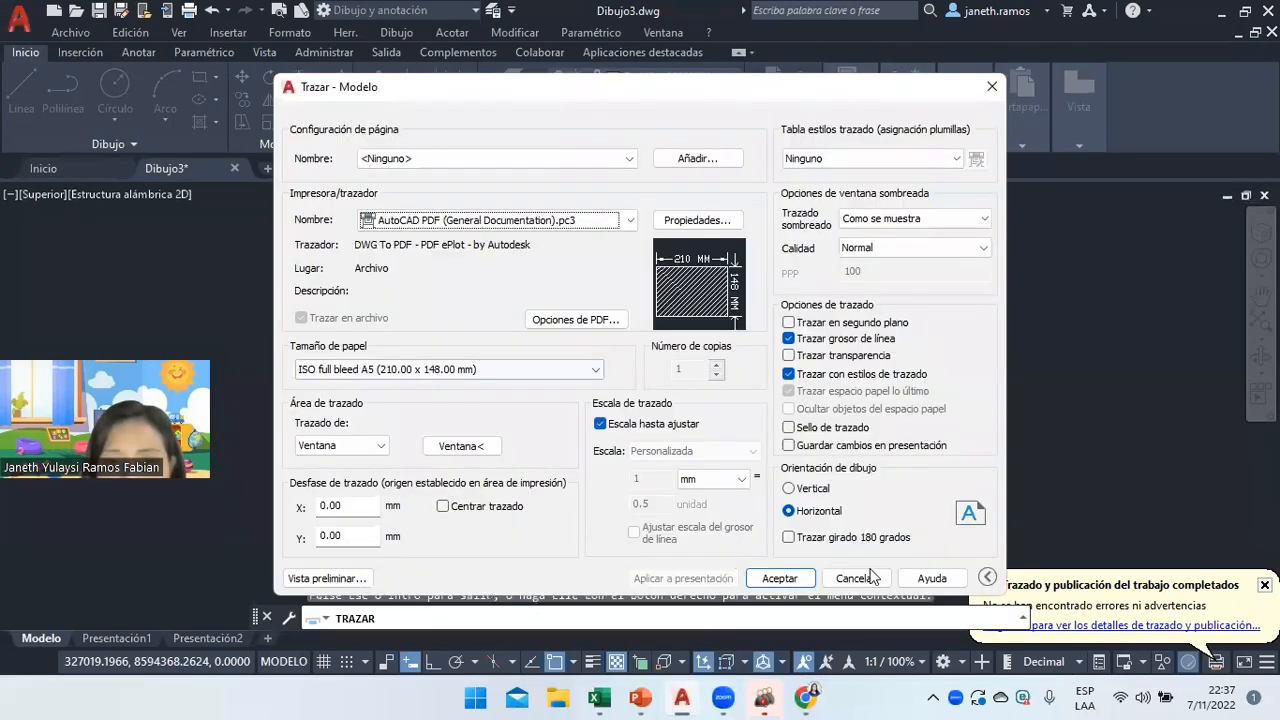
pyautogui.click(856, 580)
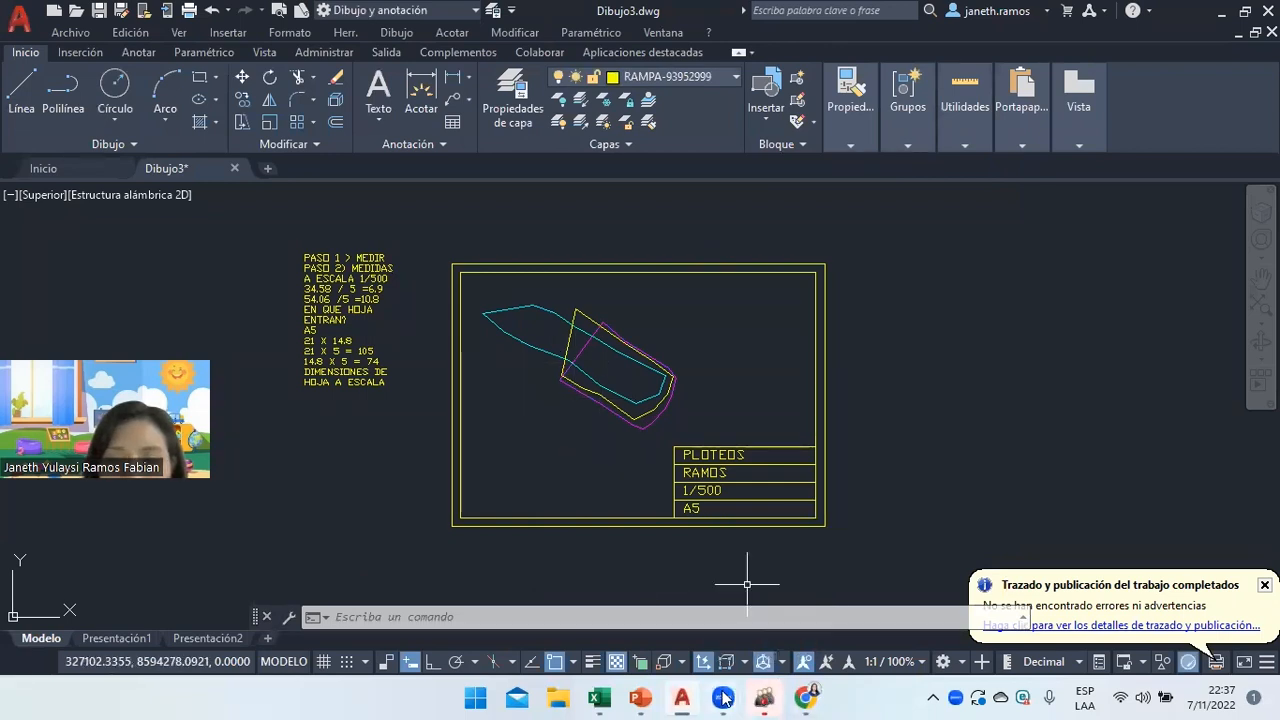
pyautogui.click(640, 697)
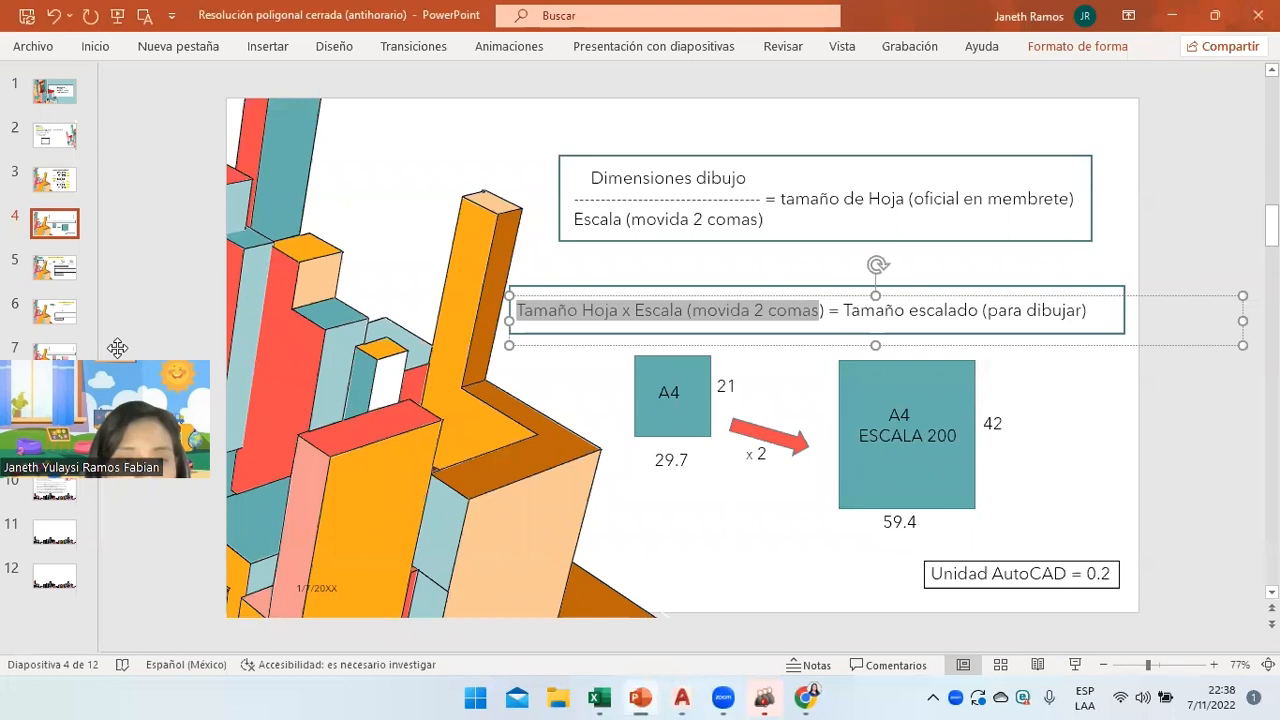
# Show slide 10 with the five assignment tasks, then minimize PowerPoint.
pyautogui.moveTo(121, 439); pyautogui.dragTo(117, 347)
pyautogui.click(77, 497)
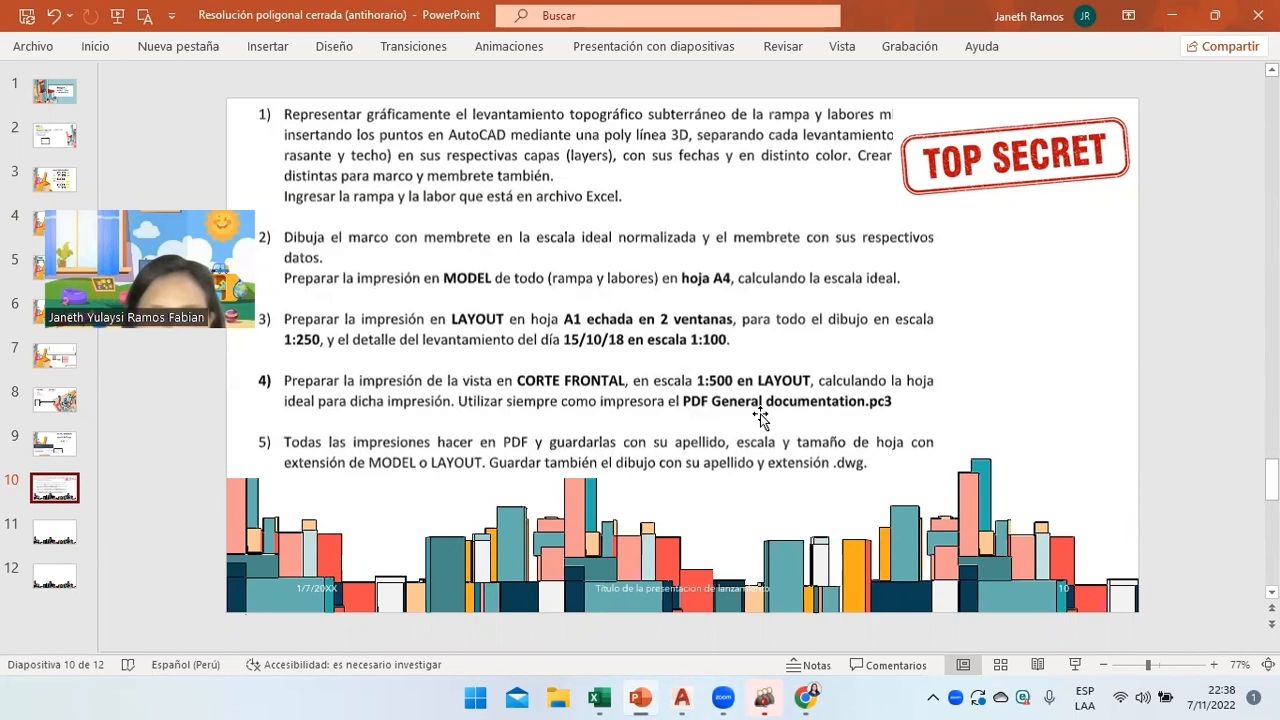
pyautogui.click(646, 697)
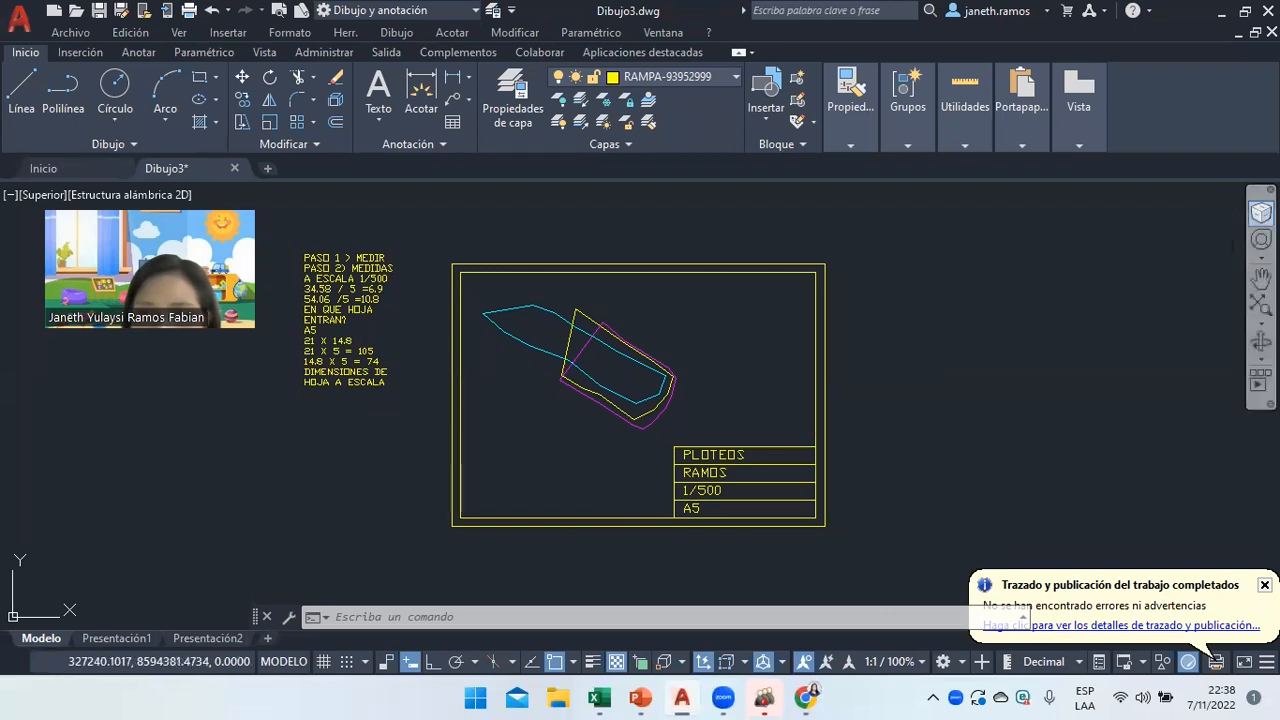
# Restore the Top view with the ViewCube, zoom in, and switch to the Presentación1 layout.
pyautogui.click(1261, 212)
pyautogui.click(1227, 200)
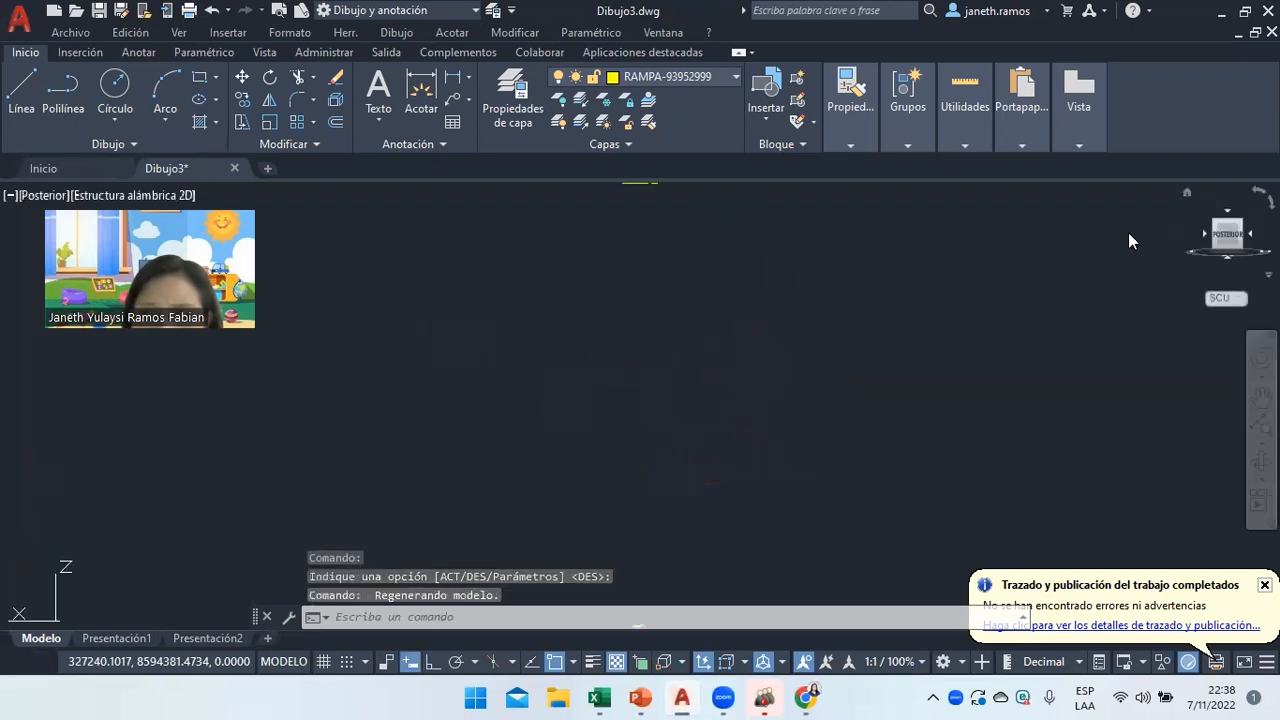
pyautogui.click(1228, 236)
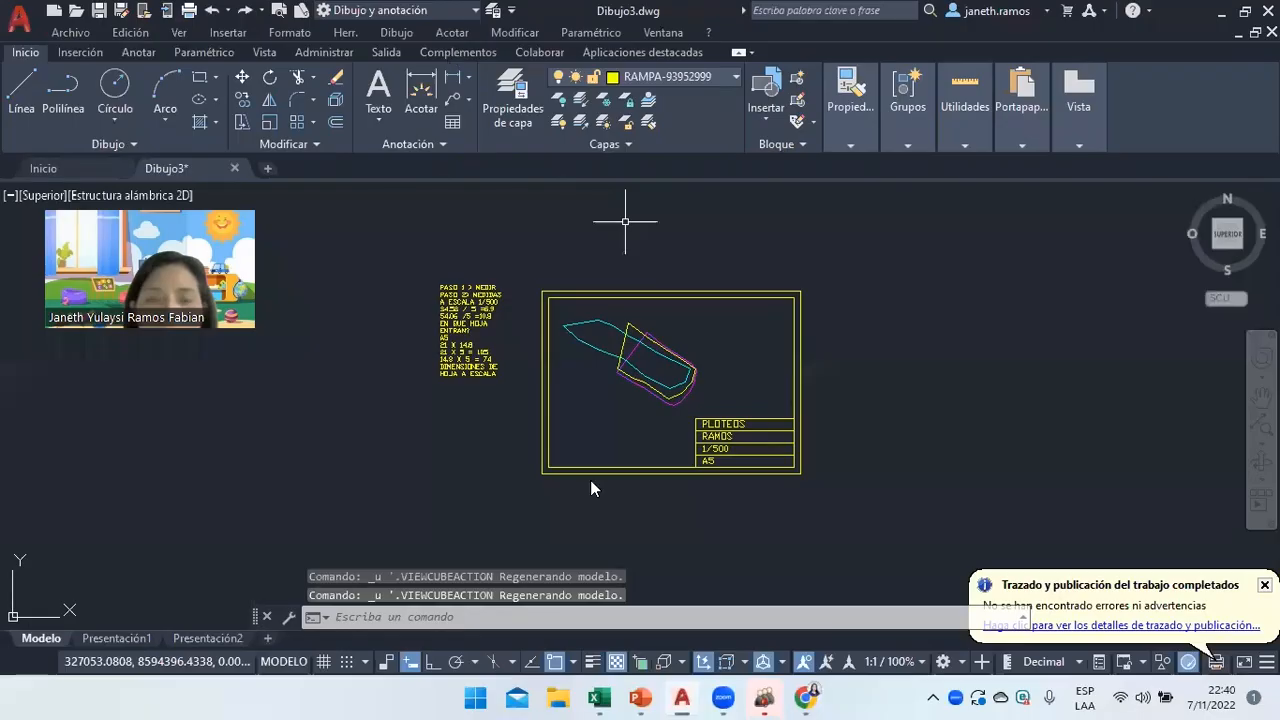
pyautogui.scroll(2, 584, 362)
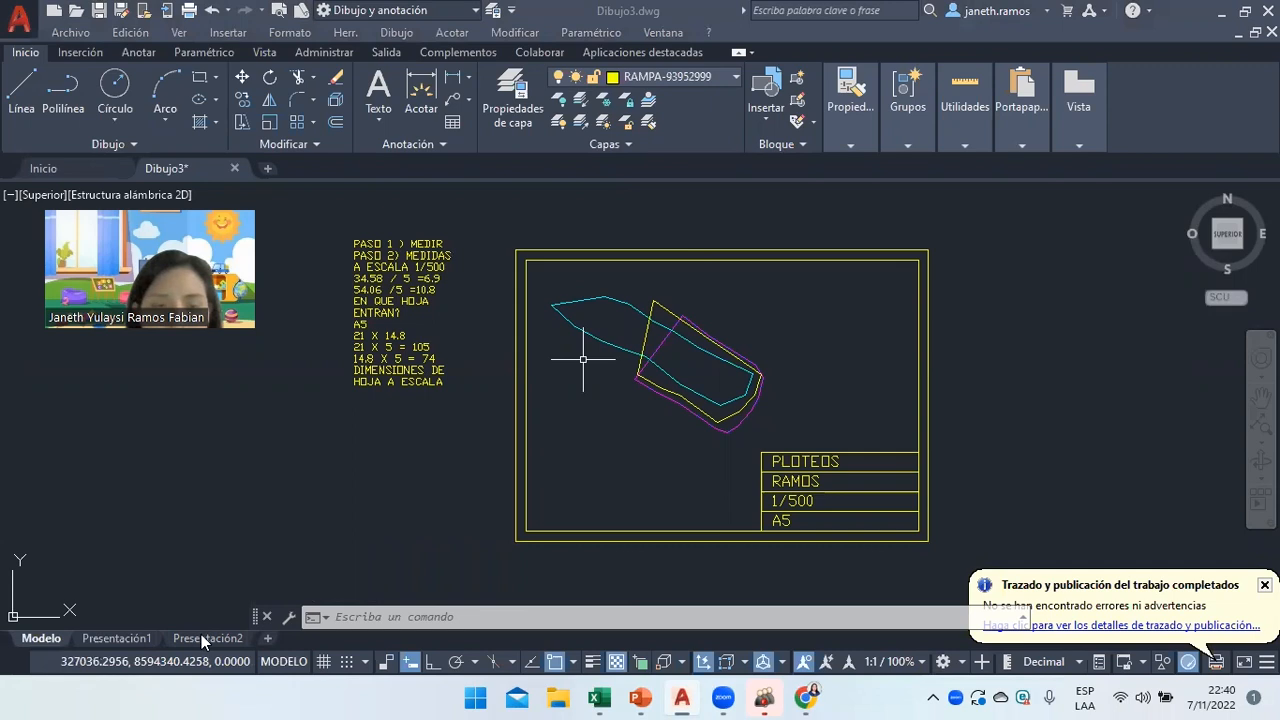
pyautogui.click(120, 638)
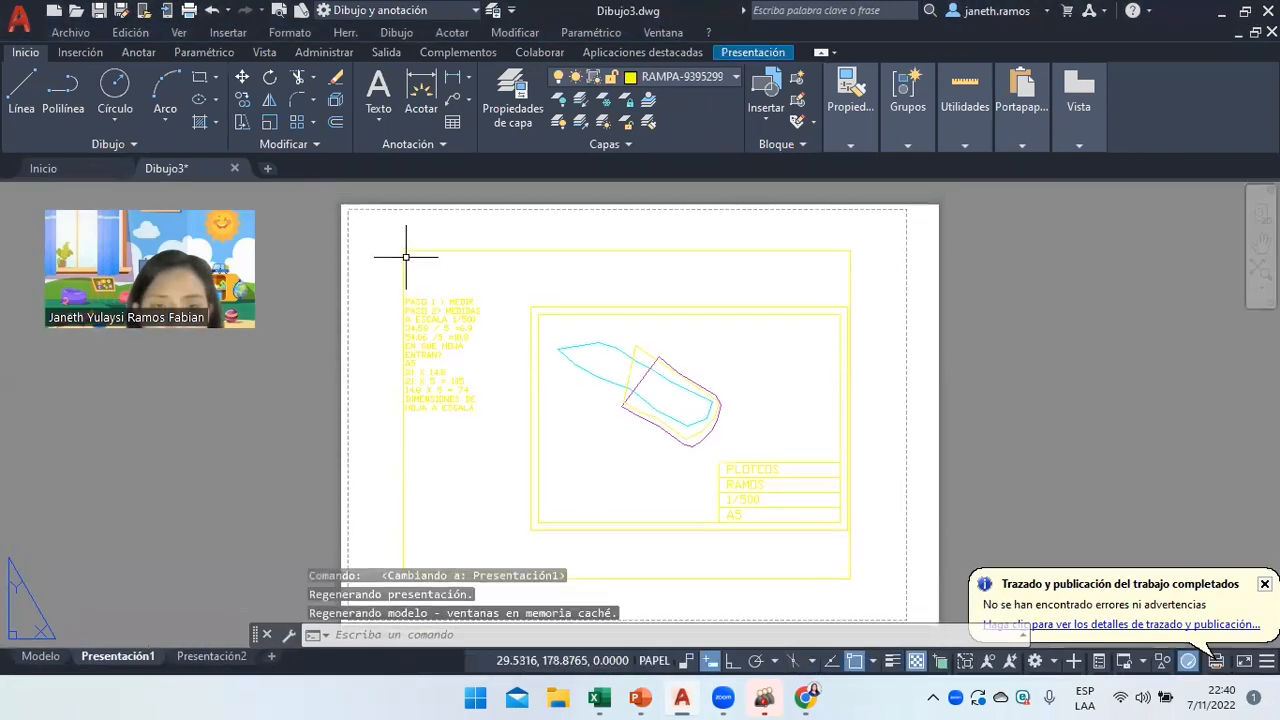
# Delete the old viewport and apply AutoCAD PDF (General Documentation) on ISO full bleed A5 to the layout.
pyautogui.click(406, 252)
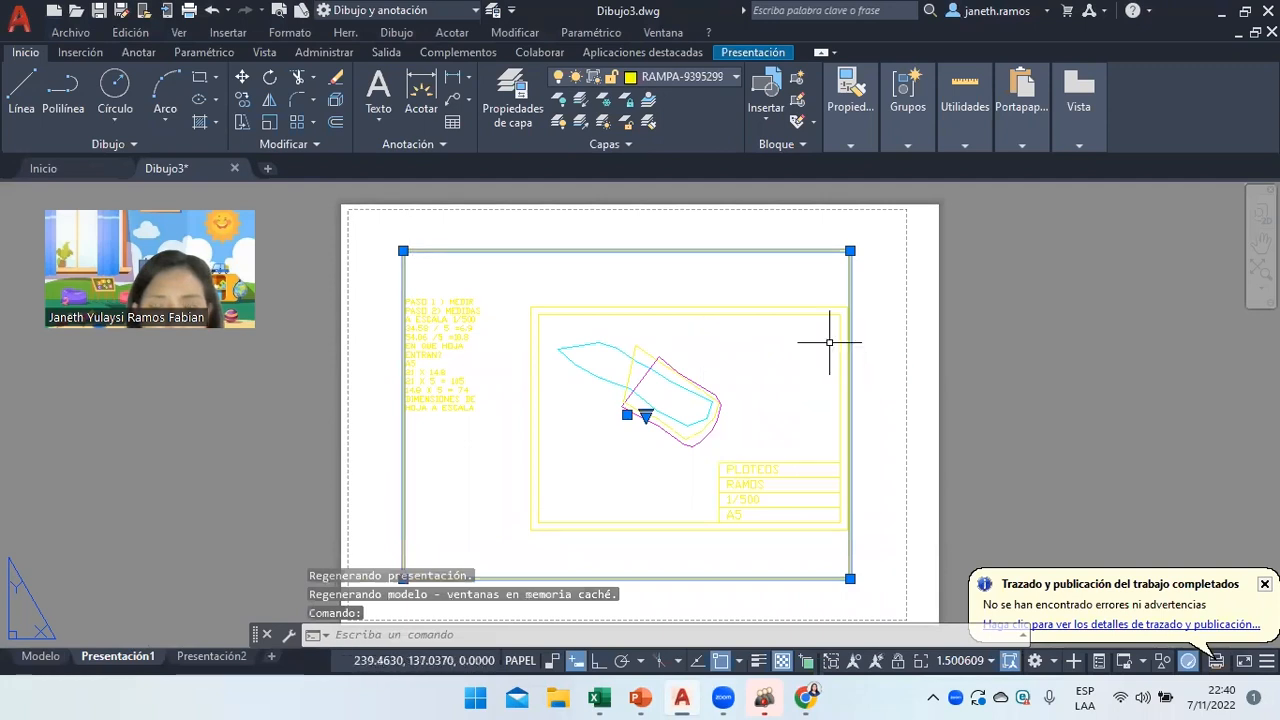
pyautogui.press('Delete')
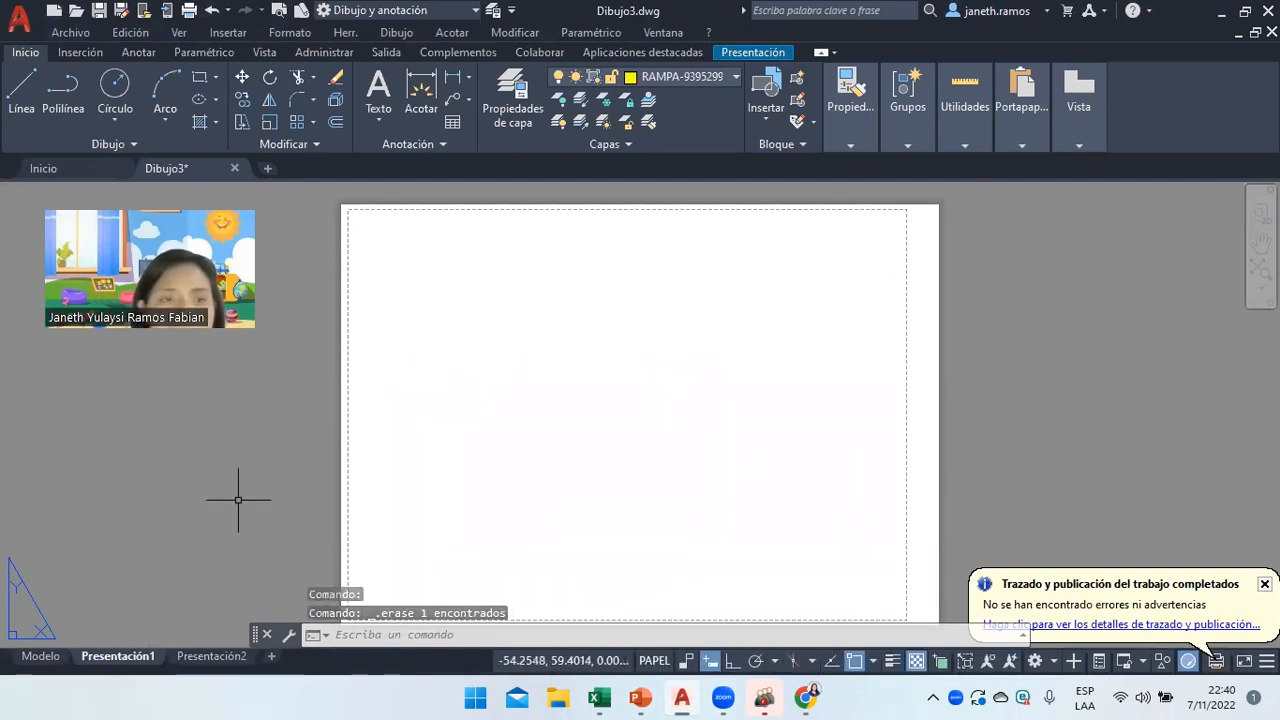
pyautogui.write('plo')
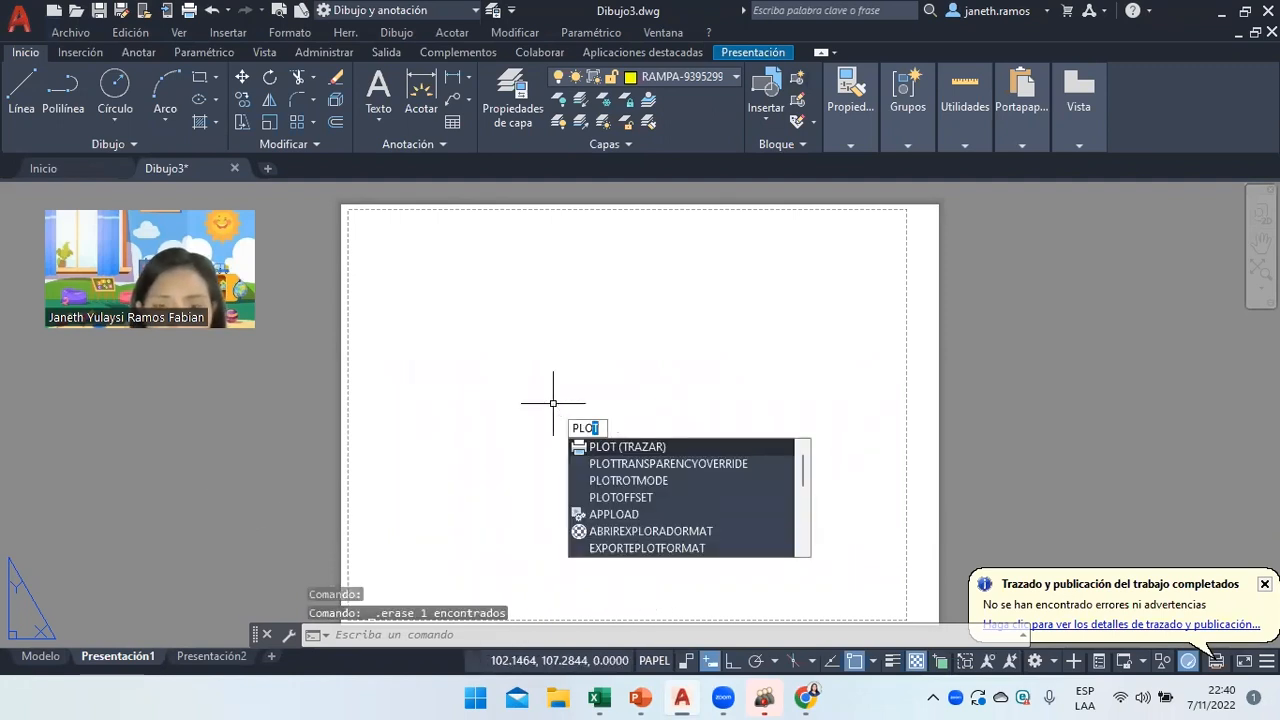
pyautogui.press('Return')
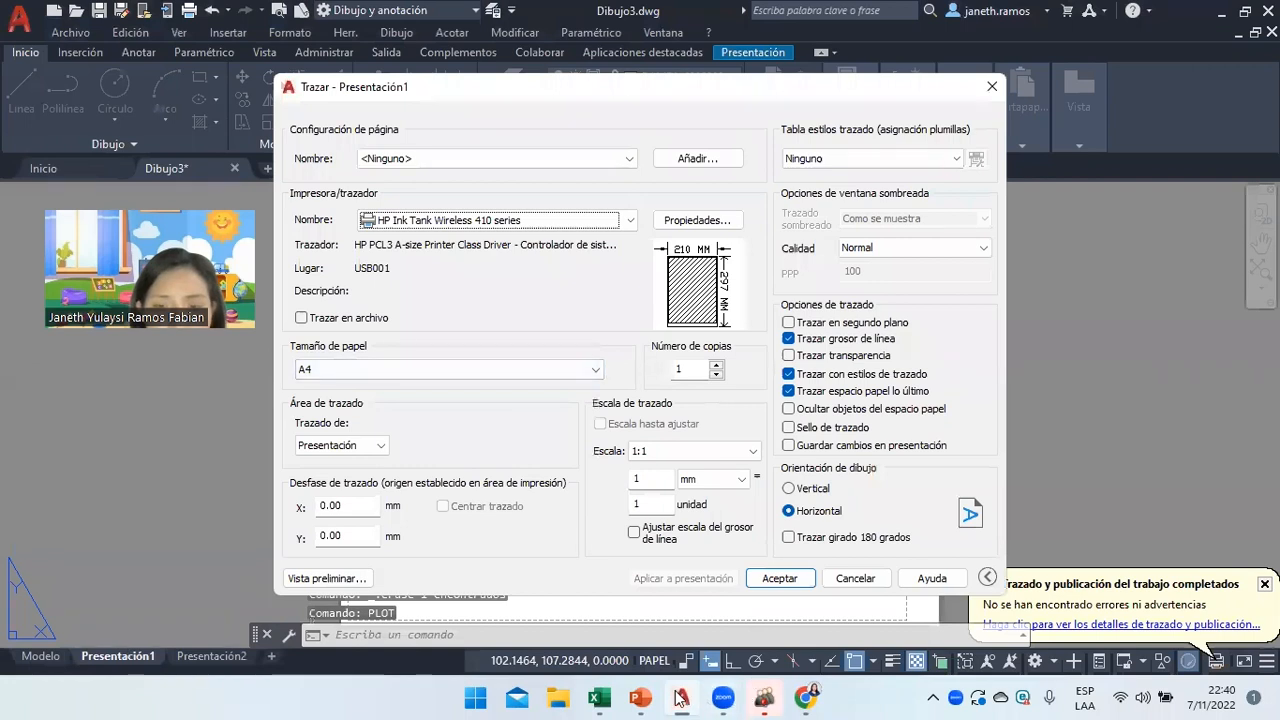
pyautogui.click(471, 370)
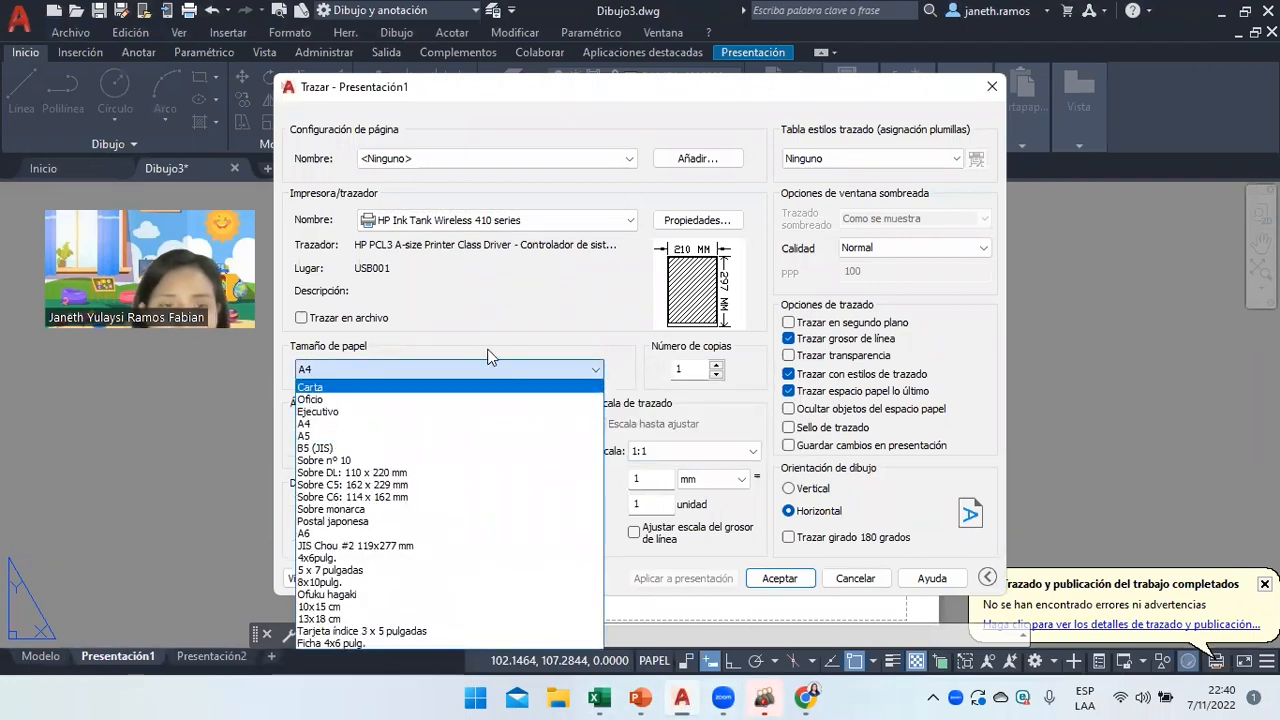
pyautogui.click(512, 224)
pyautogui.click(538, 221)
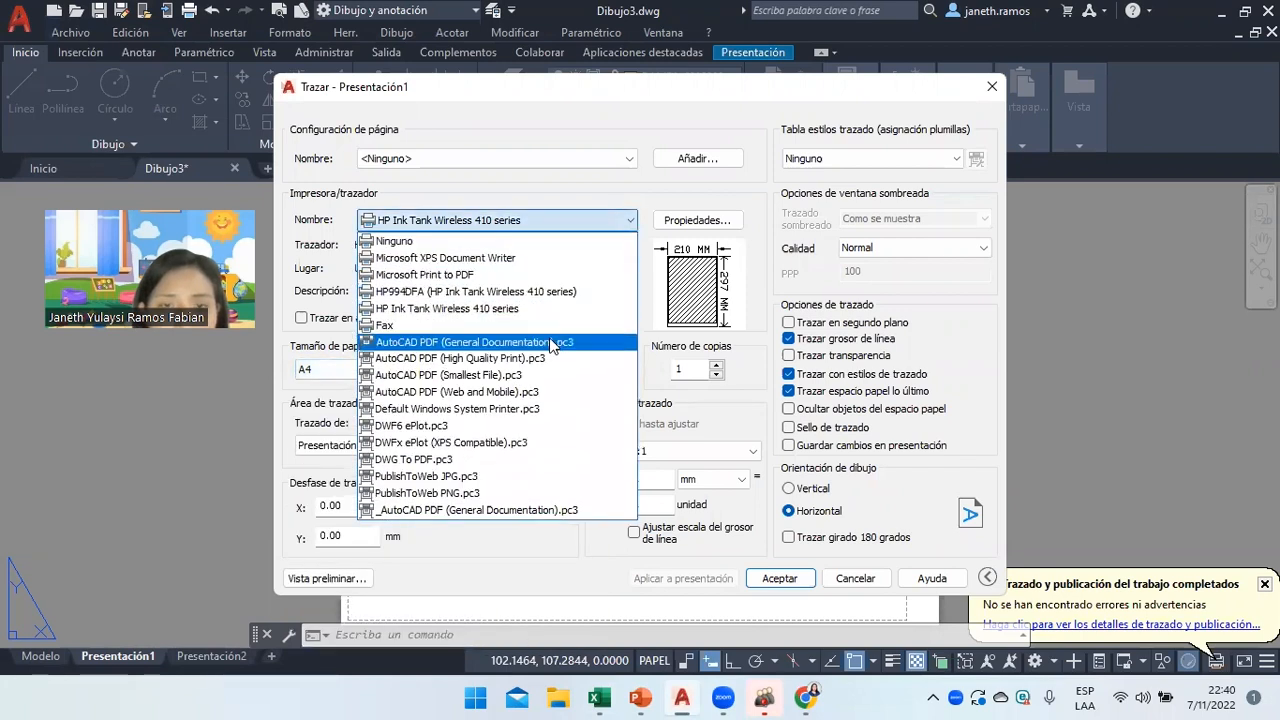
pyautogui.click(545, 338)
pyautogui.click(450, 369)
pyautogui.moveTo(594, 163); pyautogui.dragTo(594, 105)
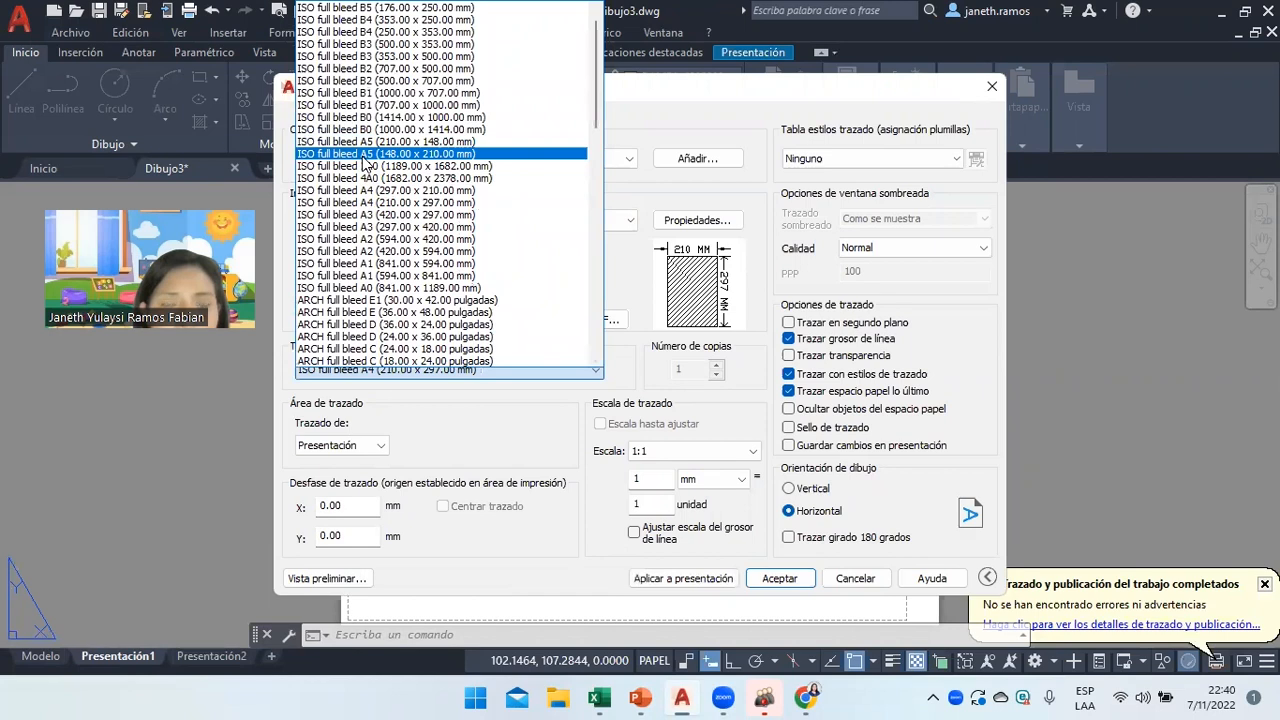
pyautogui.click(386, 142)
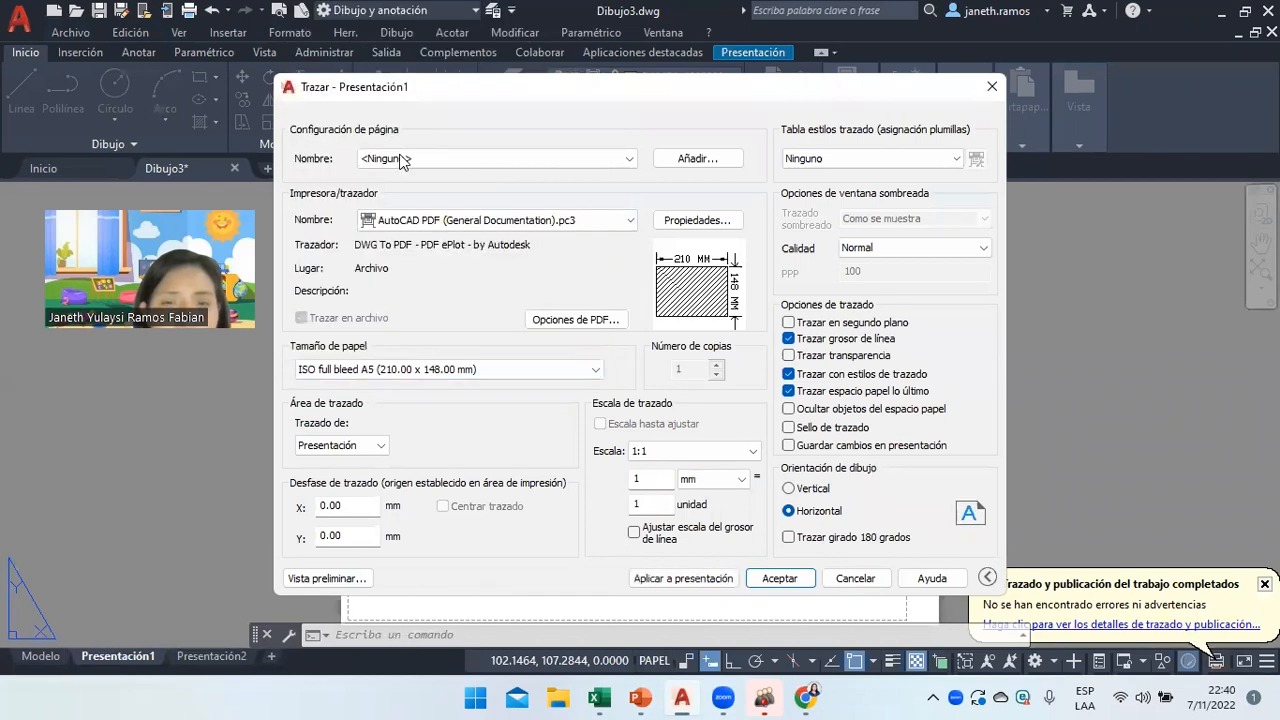
pyautogui.click(688, 580)
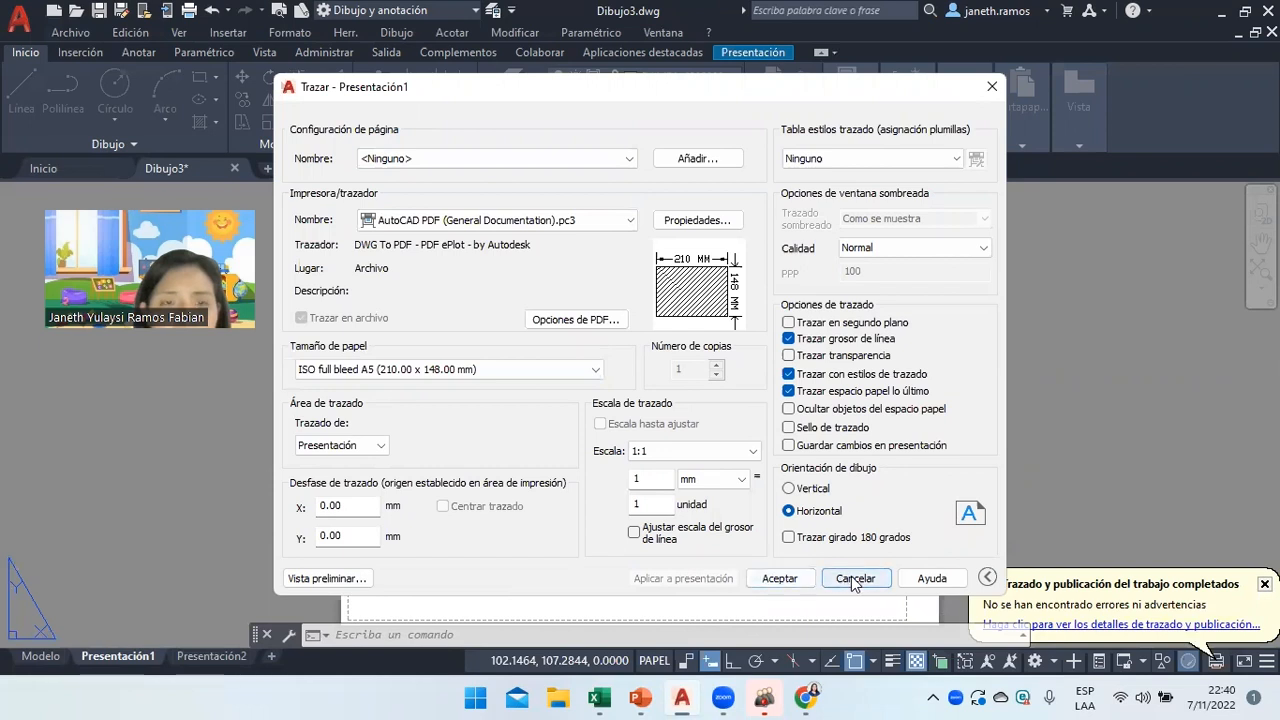
pyautogui.click(855, 579)
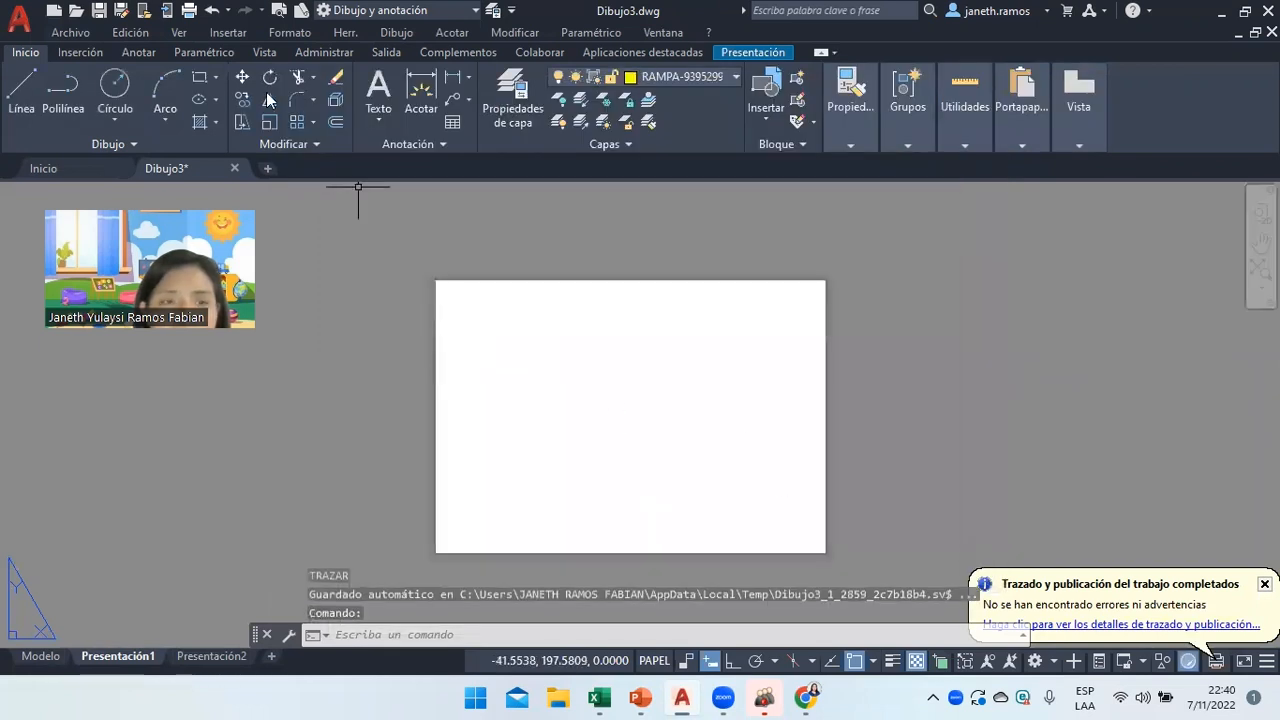
# Add a single new viewport spanning the A5 sheet from top-left to bottom-right.
pyautogui.click(220, 32)
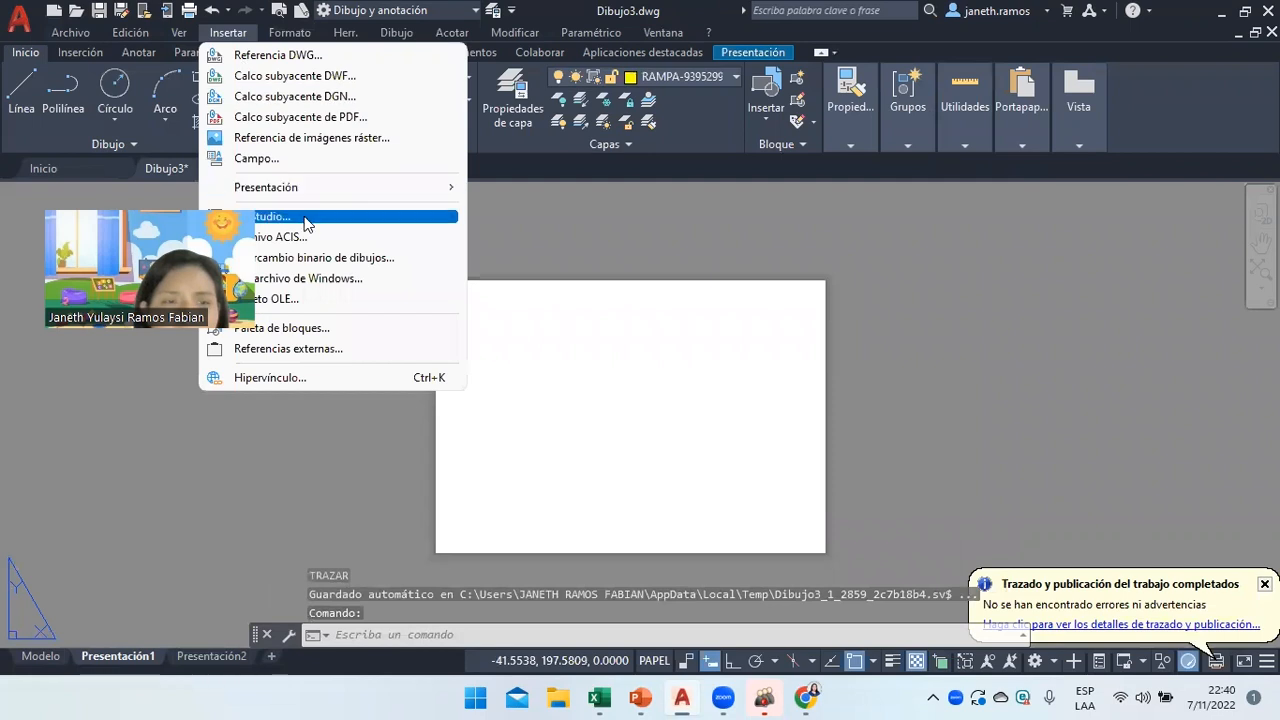
pyautogui.moveTo(190, 35)
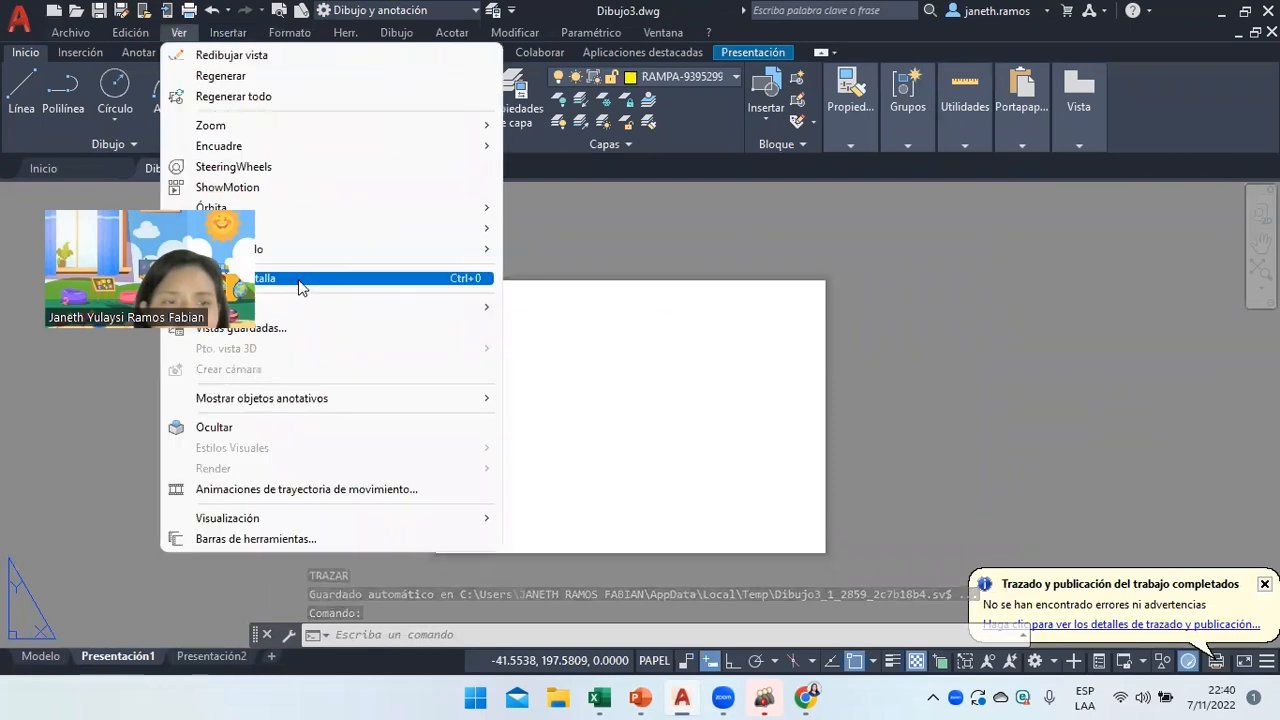
pyautogui.moveTo(480, 307)
pyautogui.click(545, 355)
pyautogui.click(456, 294)
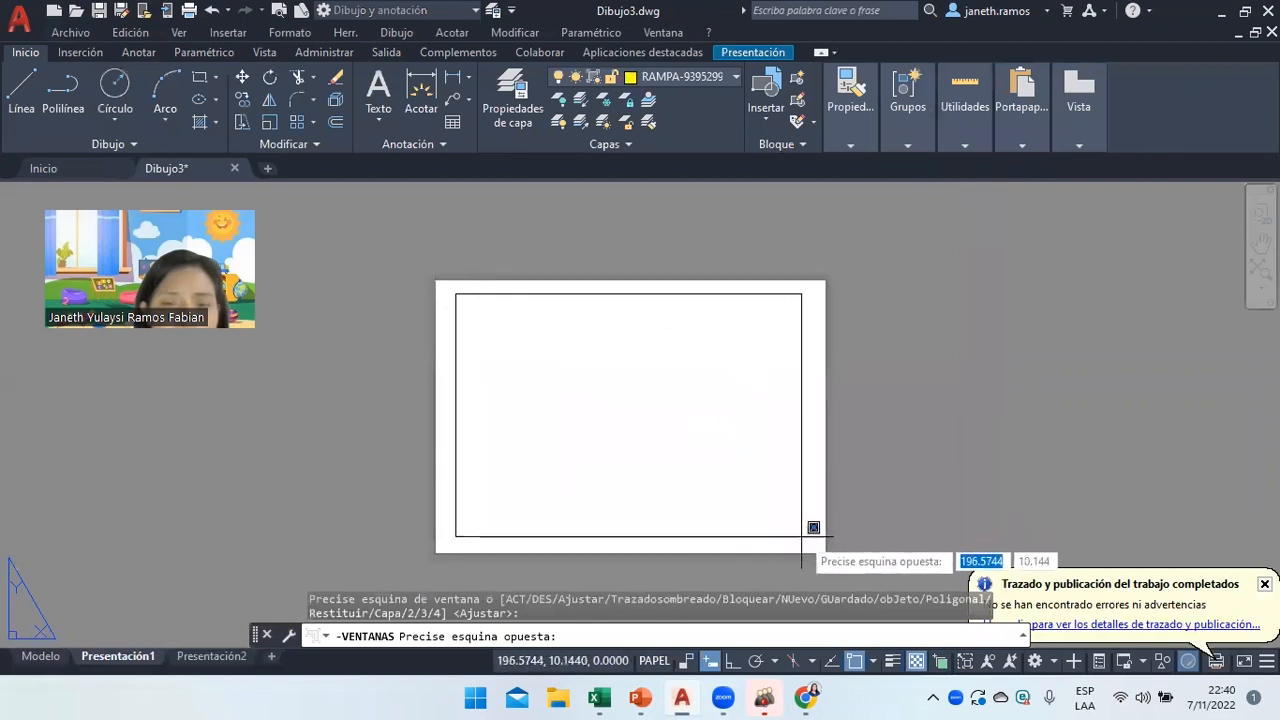
pyautogui.click(808, 544)
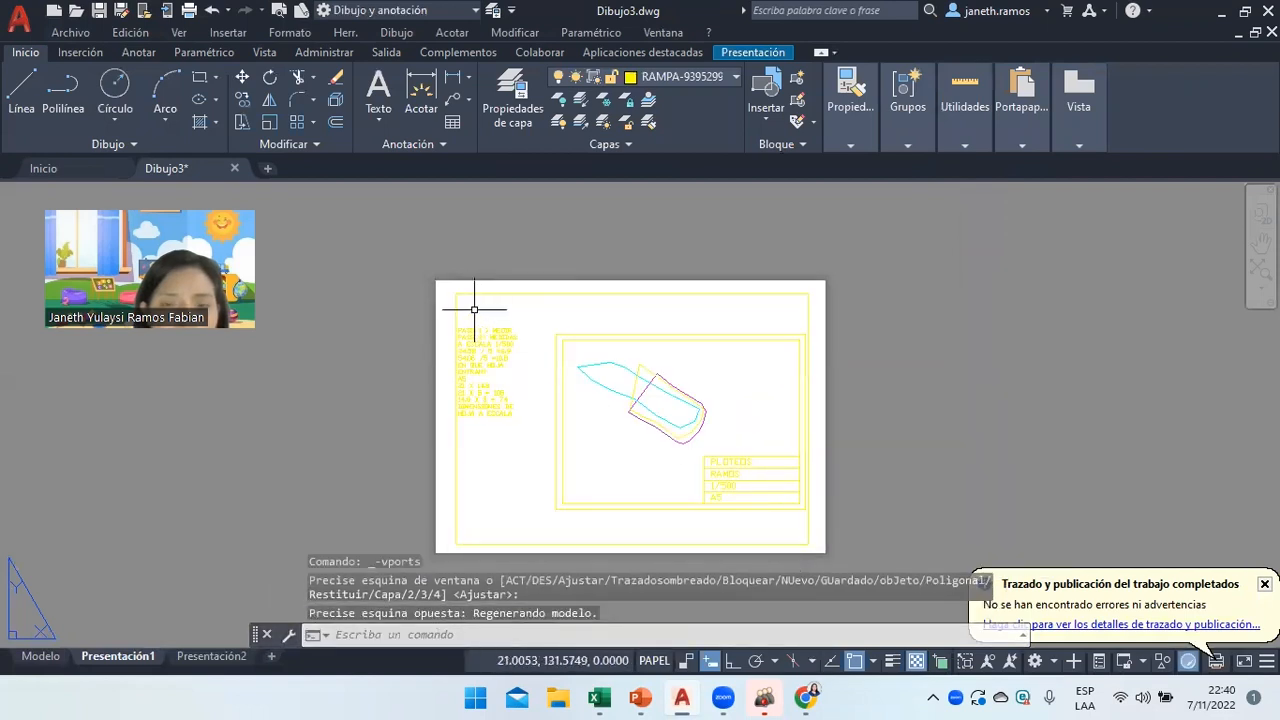
# Open the new viewport's Properties to check its 1.277 custom scale.
pyautogui.moveTo(464, 292)
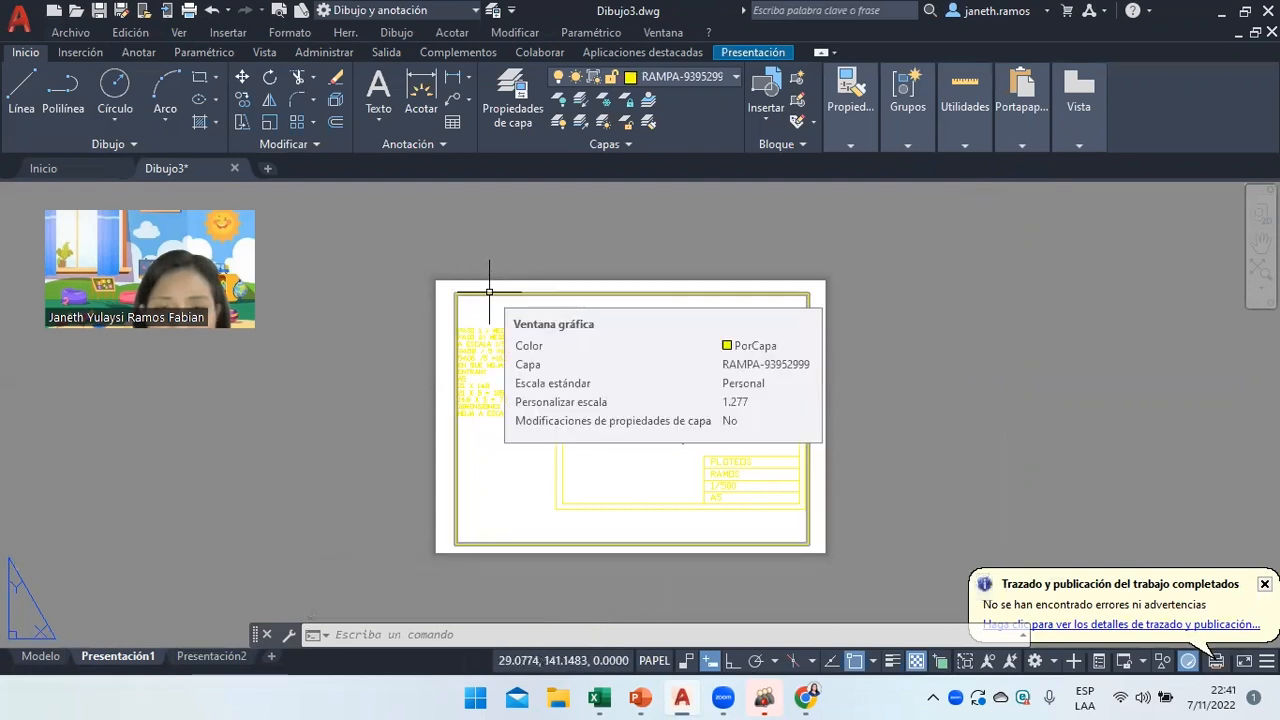
pyautogui.click(489, 292)
pyautogui.rightClick(490, 280)
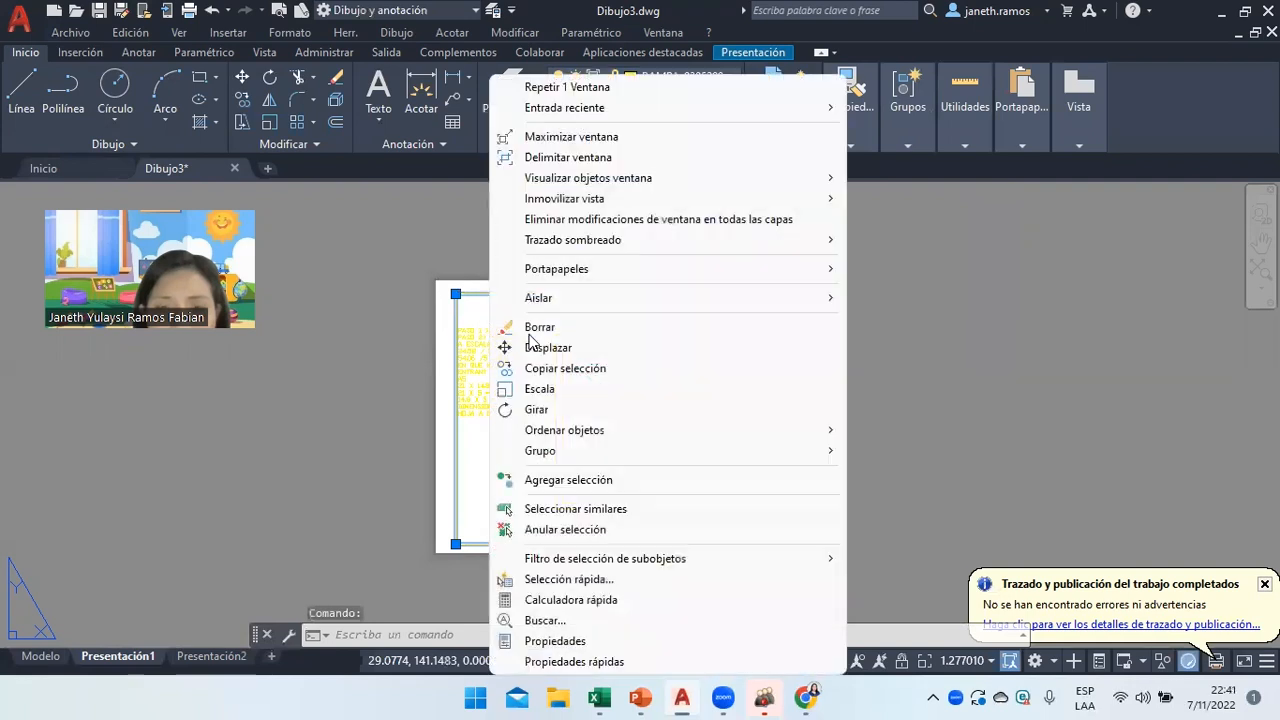
pyautogui.click(553, 641)
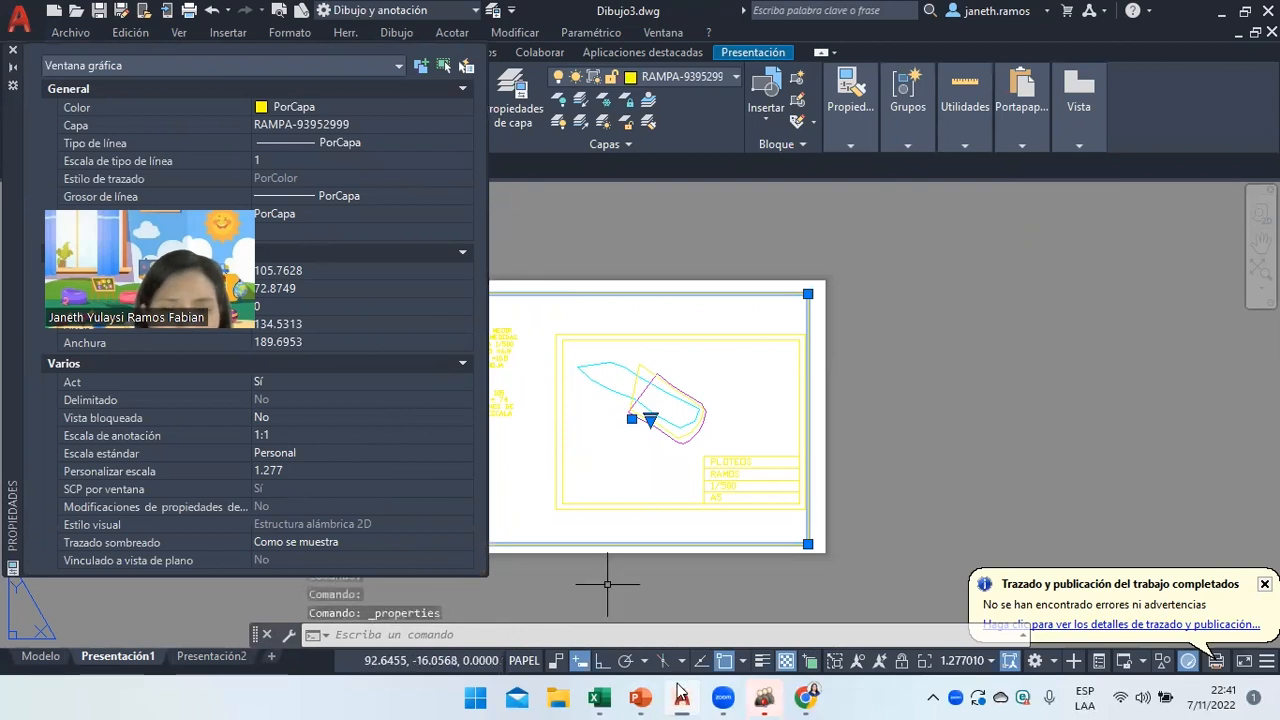
# Look up the window-scale result of 2 on the Cálculo de ventana slide.
pyautogui.click(640, 698)
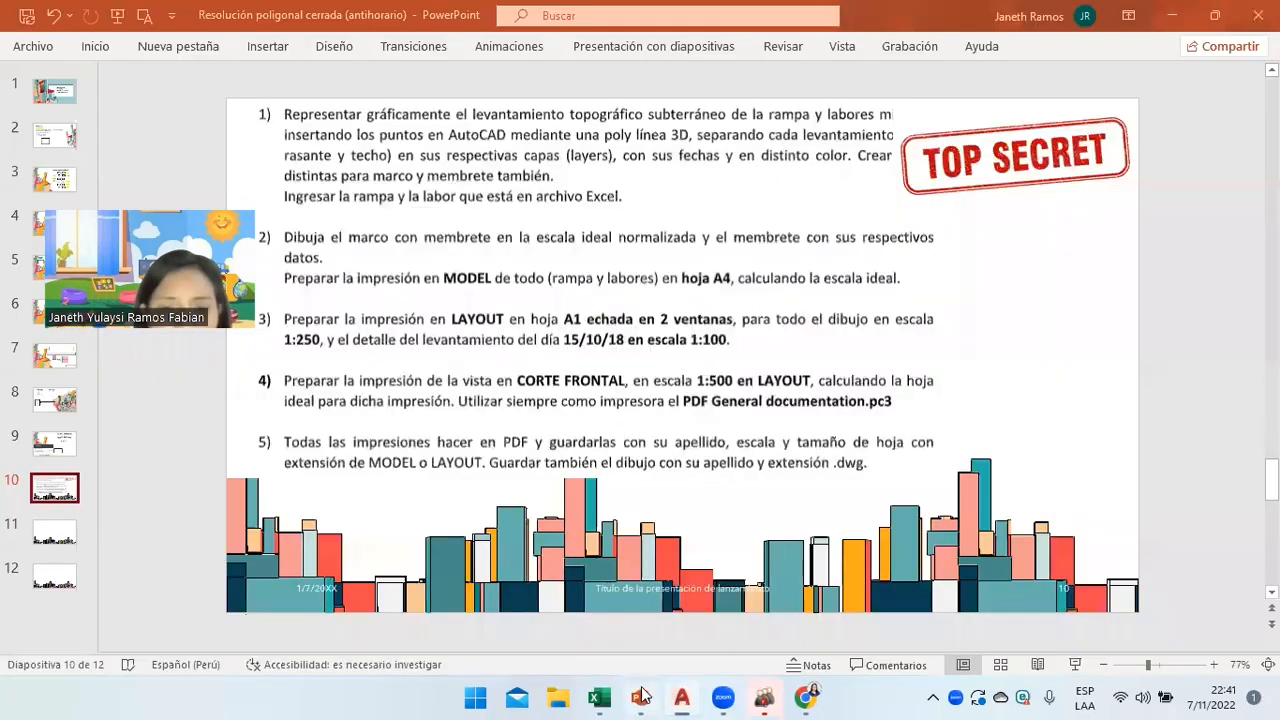
pyautogui.click(640, 698)
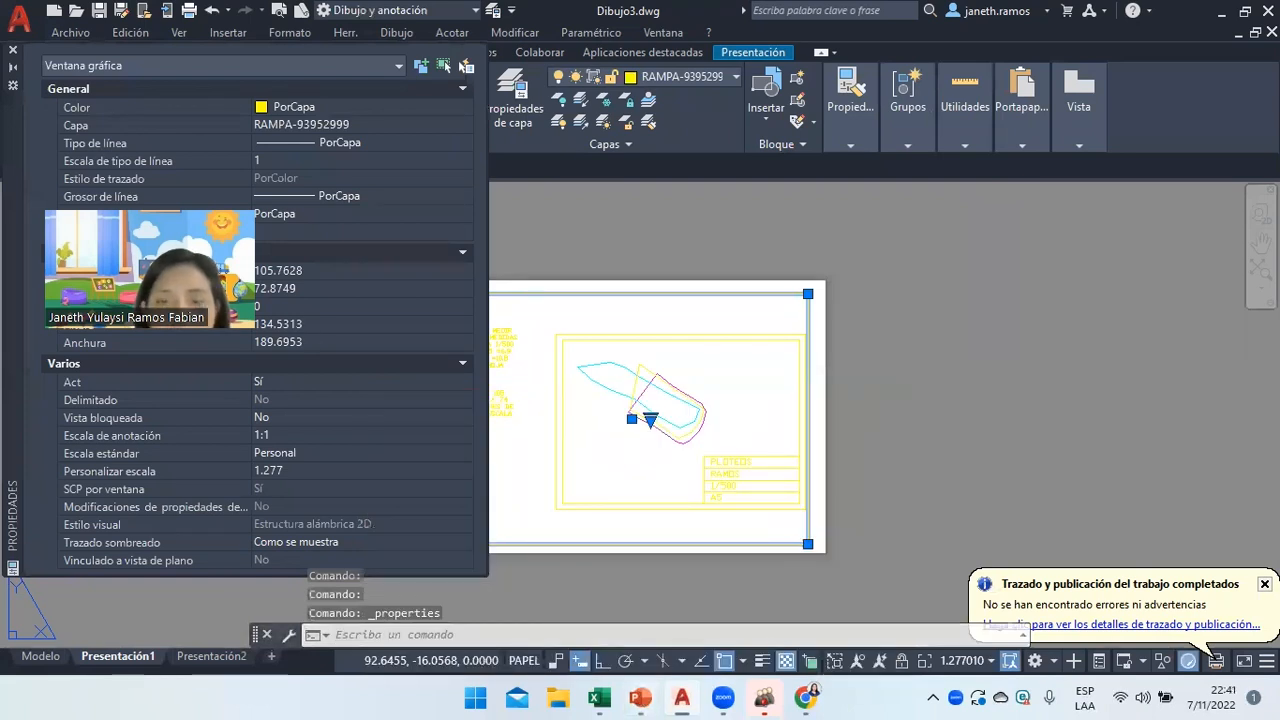
pyautogui.click(640, 698)
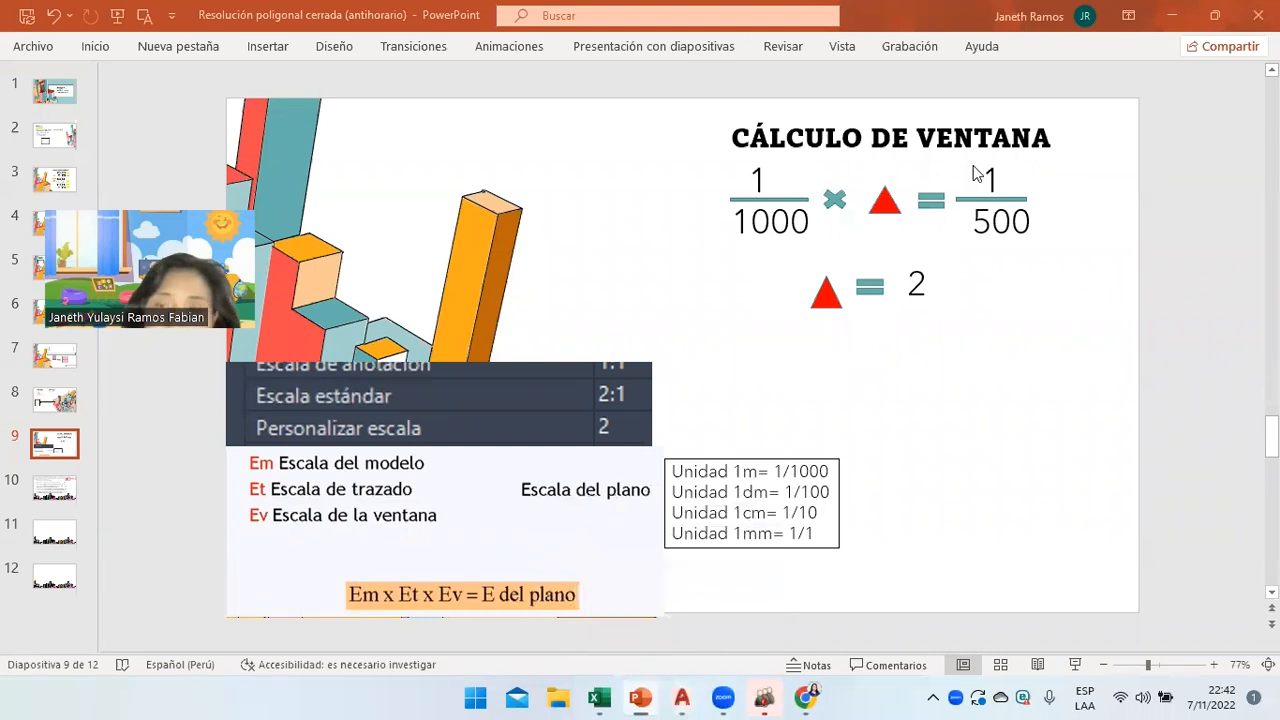
pyautogui.click(881, 215)
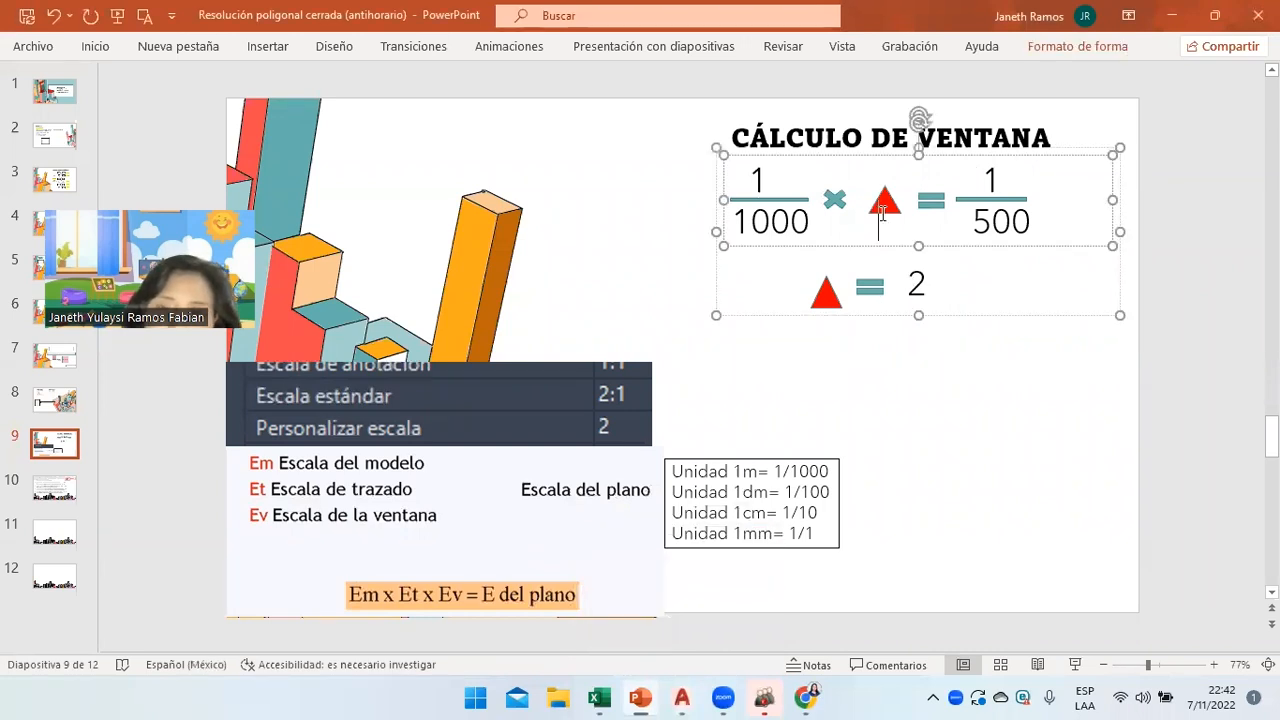
pyautogui.doubleClick(912, 284)
pyautogui.click(681, 698)
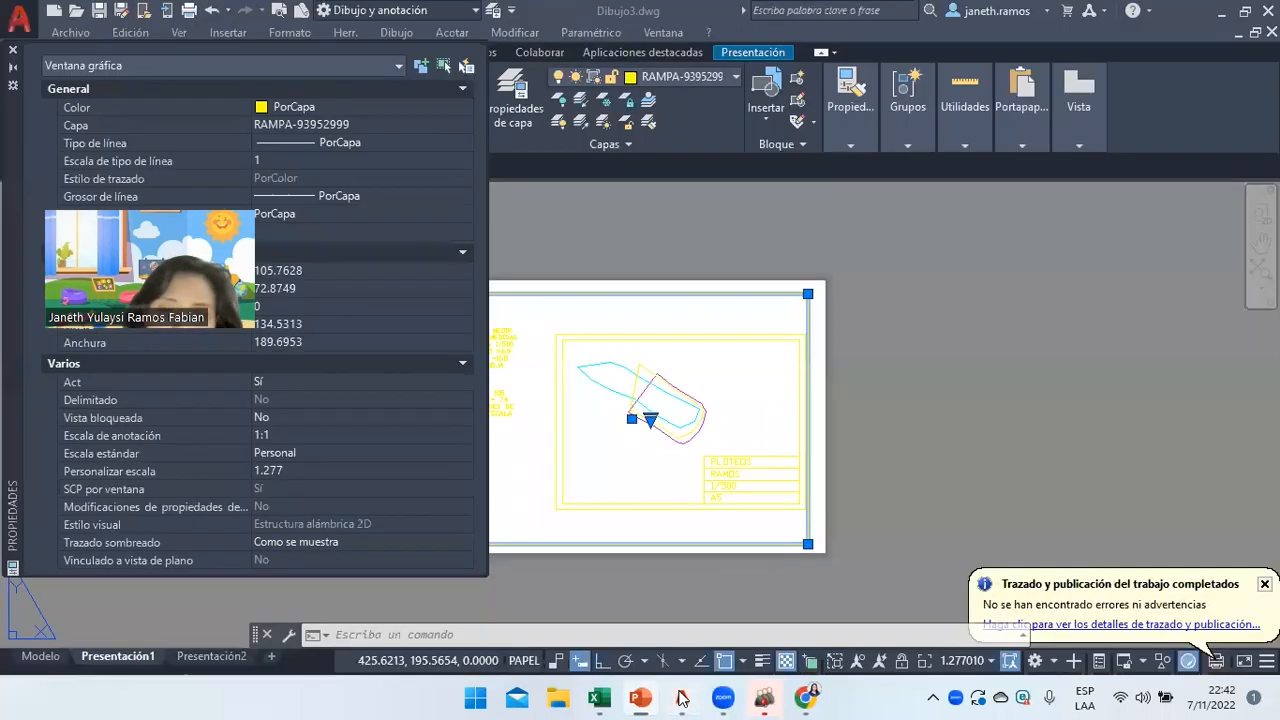
# Set the viewport's custom scale to 2 in Properties and close the palette.
pyautogui.click(284, 470)
pyautogui.write('2')
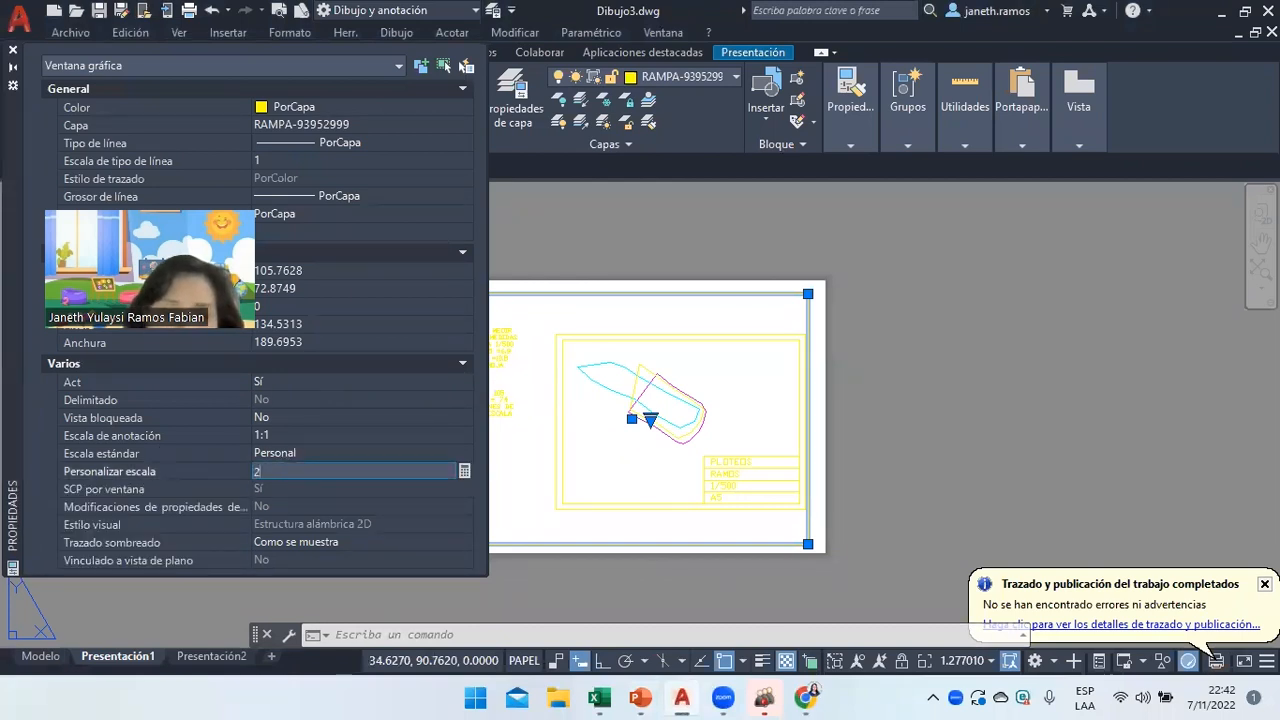
pyautogui.press('Return')
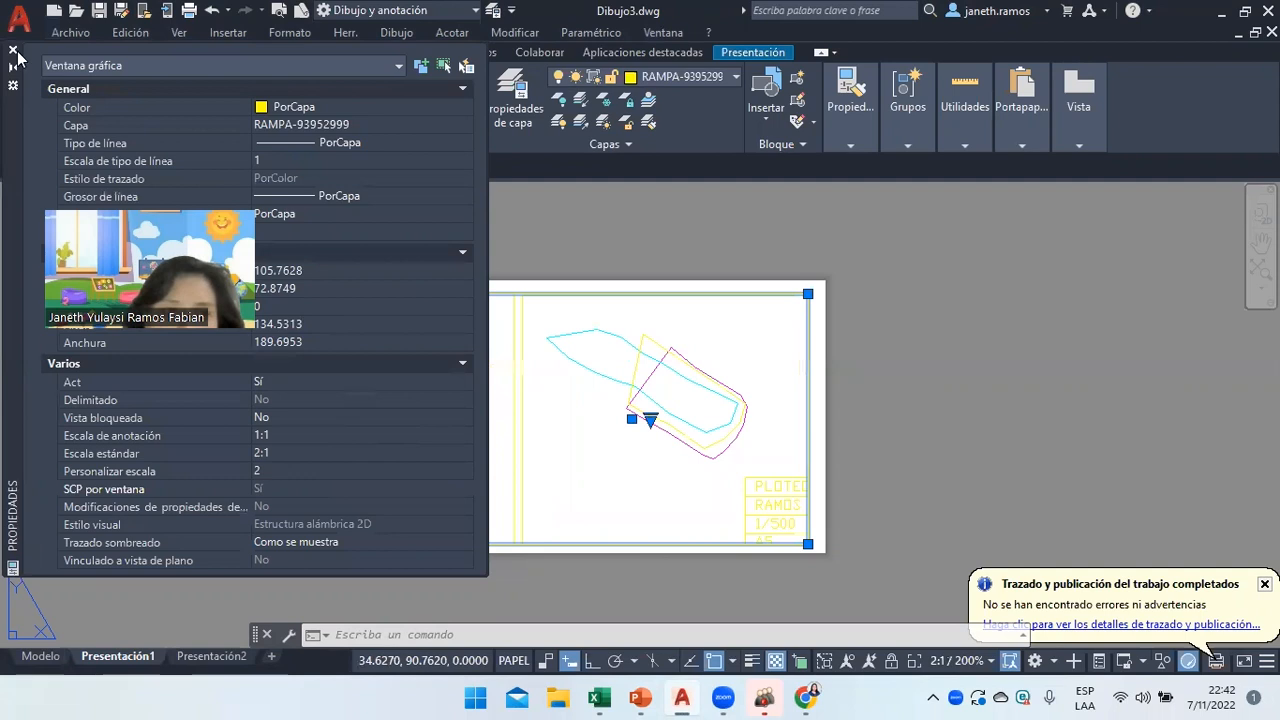
pyautogui.click(13, 50)
# Stretch the viewport's top-left and bottom-right corners out to the A5 sheet corners, then deselect it.
pyautogui.click(455, 293)
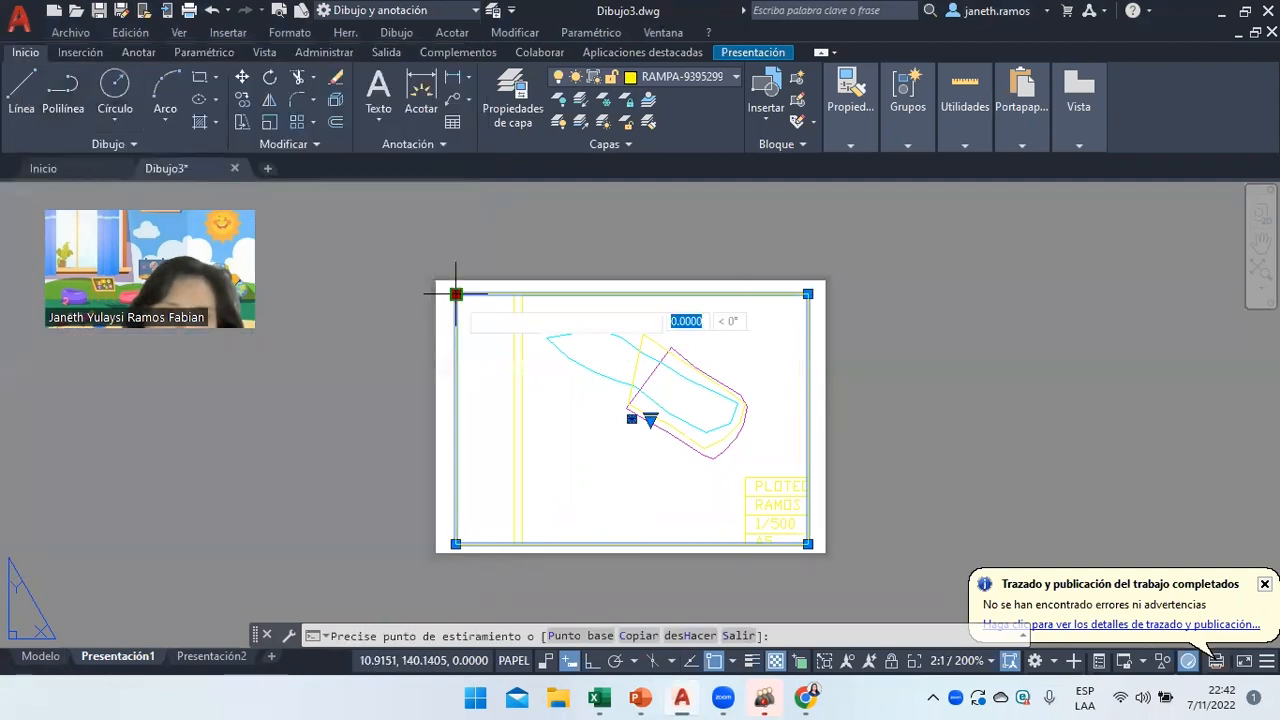
pyautogui.press('Escape')
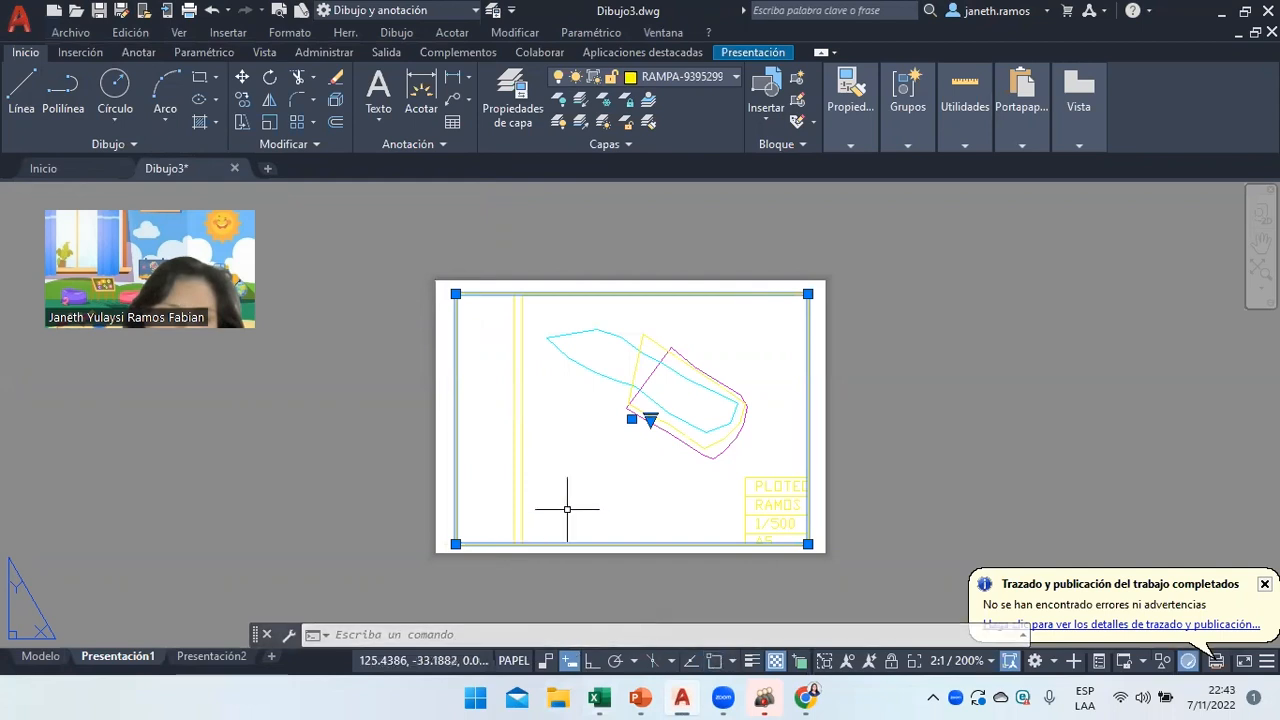
pyautogui.click(455, 293)
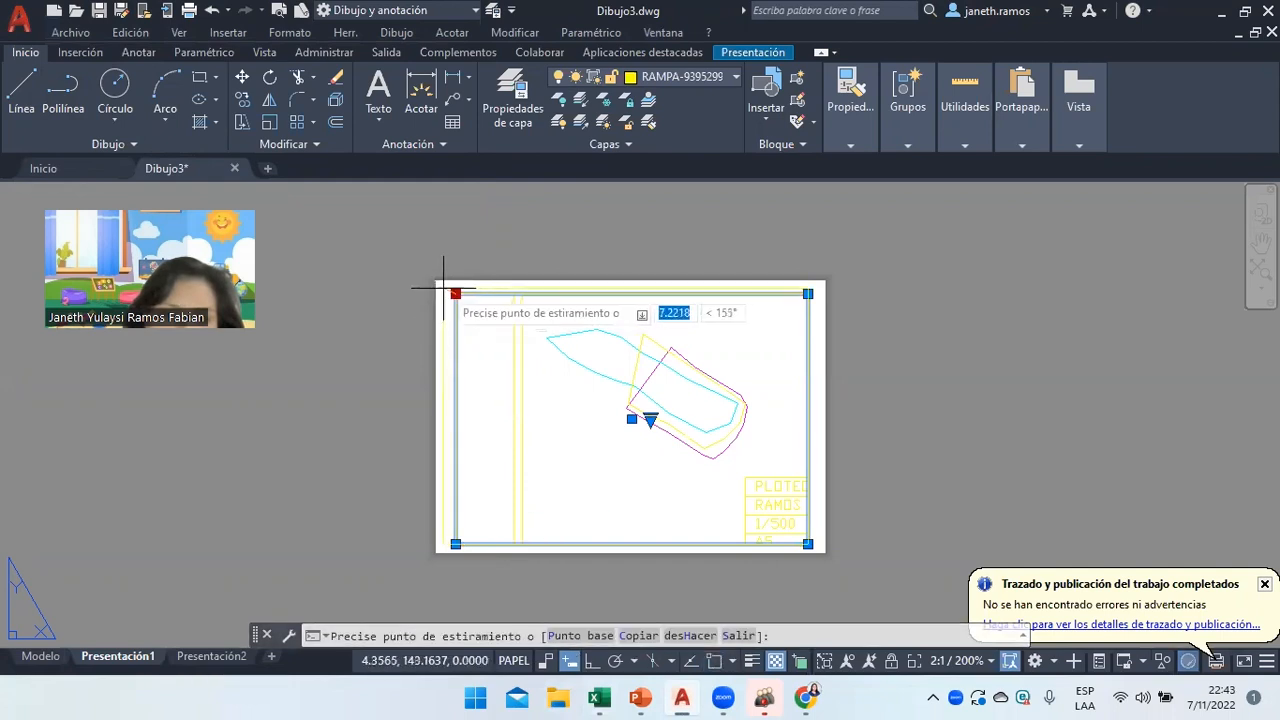
pyautogui.click(443, 288)
pyautogui.click(443, 288)
pyautogui.click(437, 281)
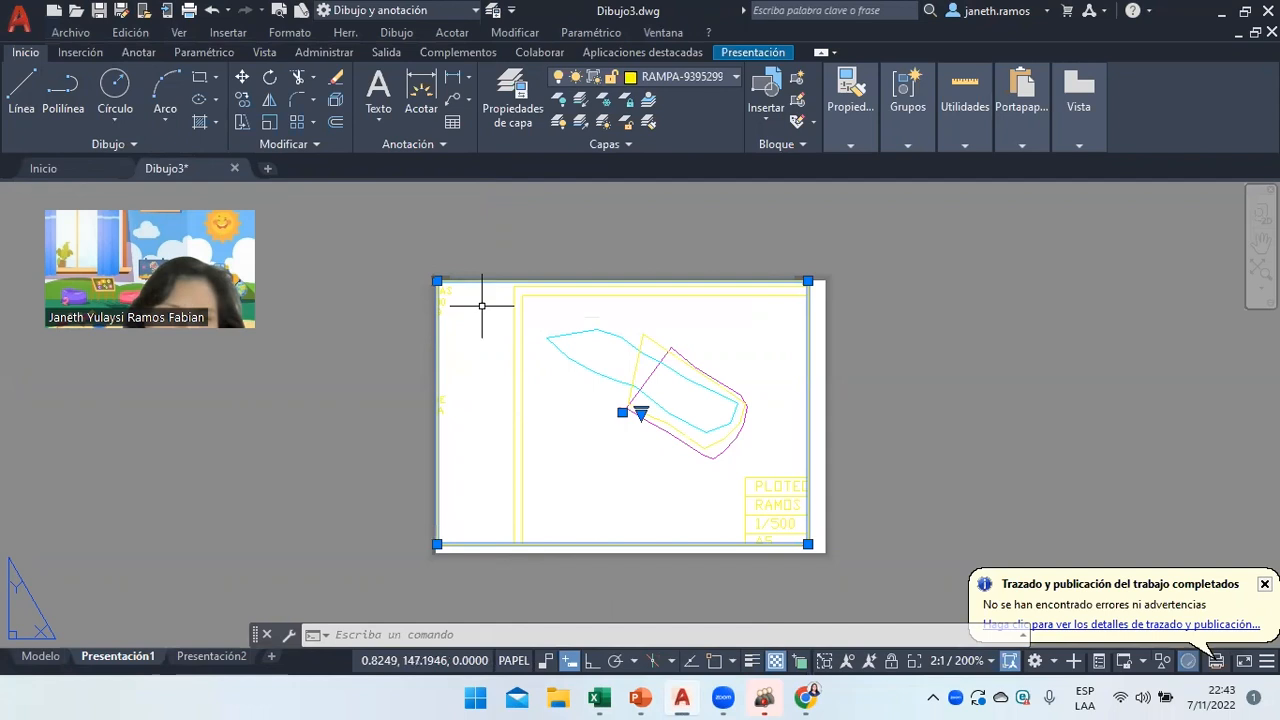
pyautogui.click(808, 545)
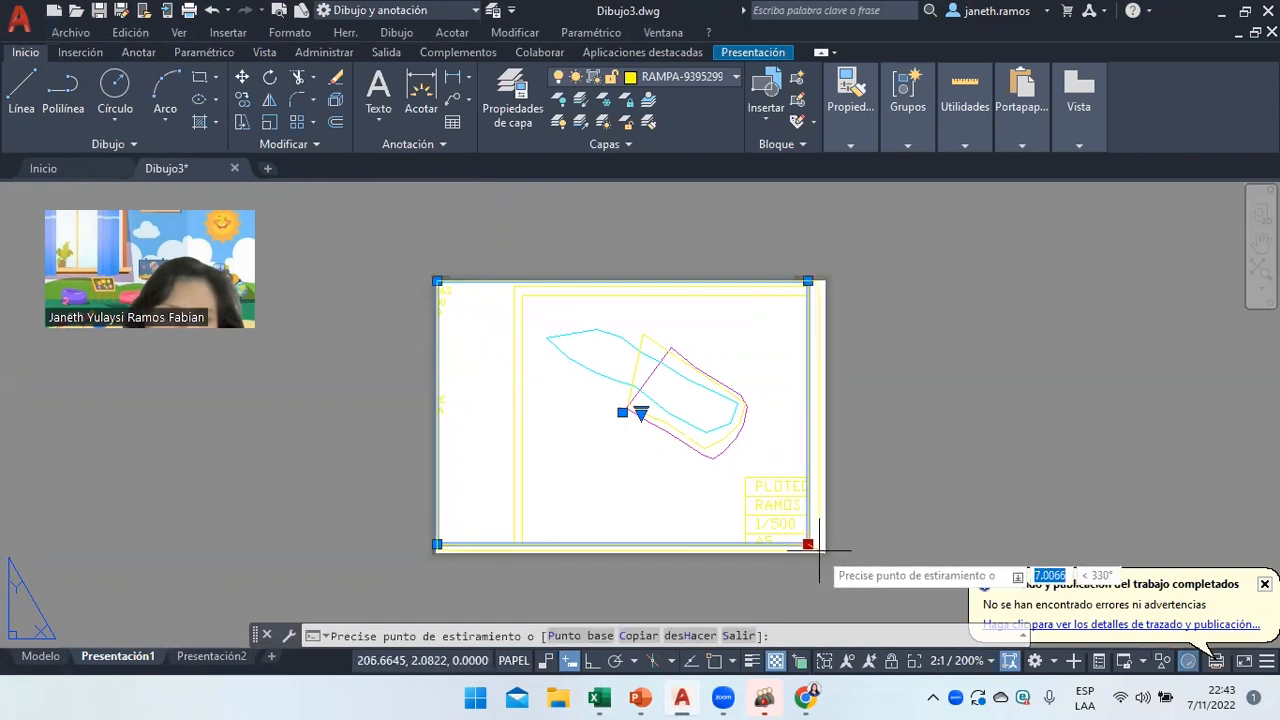
pyautogui.click(819, 550)
pyautogui.click(815, 525)
pyautogui.click(833, 499)
pyautogui.rightClick(846, 515)
pyautogui.click(852, 529)
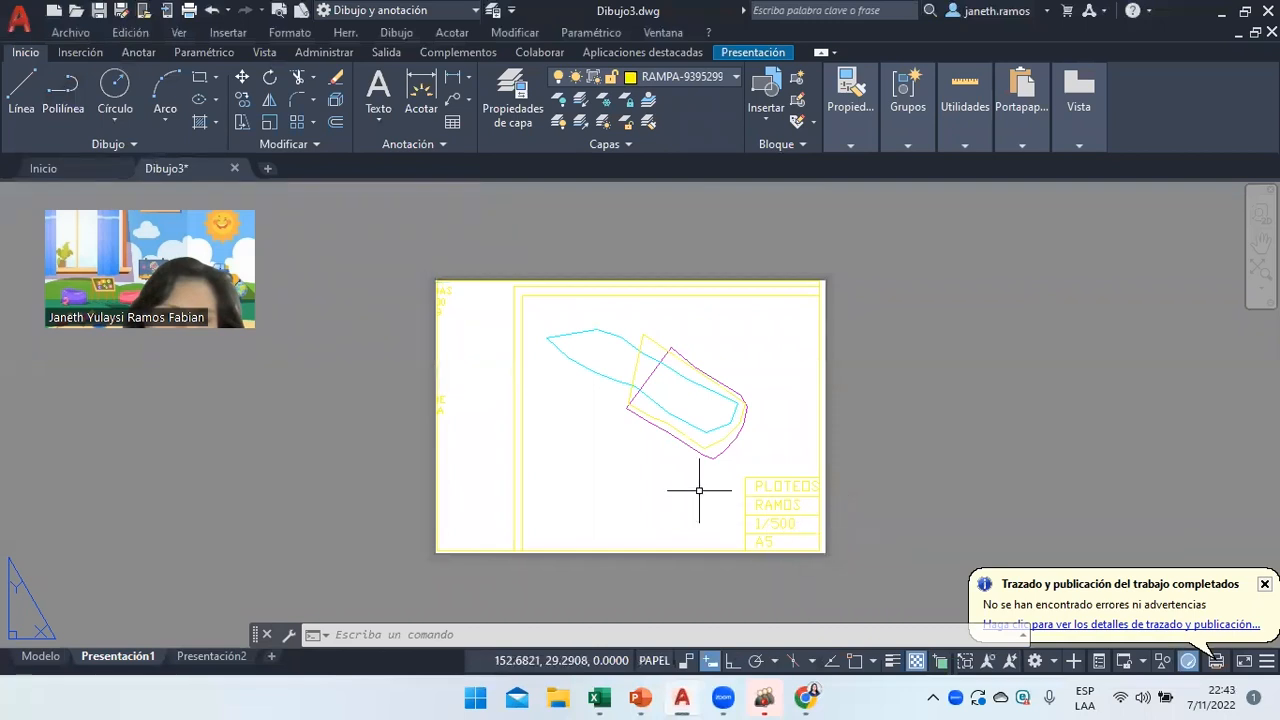
# Enter the viewport's model space and turn it to the back (Posterior) view.
pyautogui.click(709, 410)
pyautogui.doubleClick(766, 357)
pyautogui.click(773, 358)
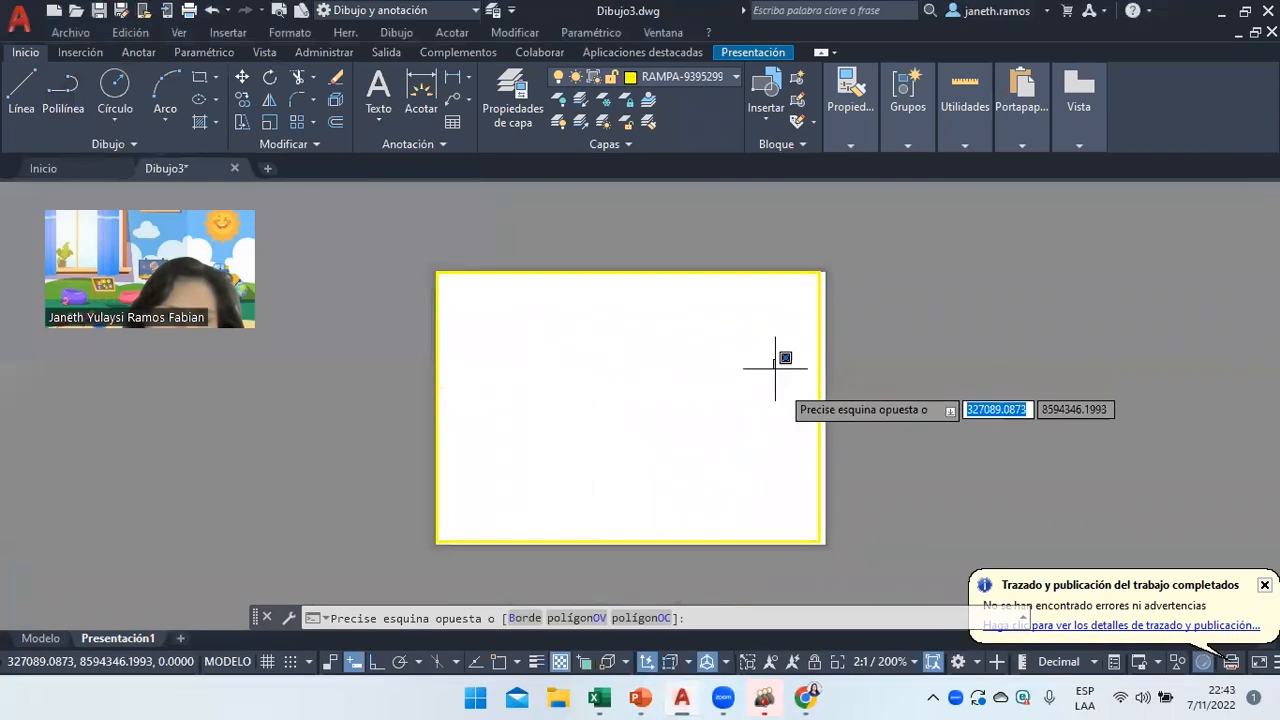
pyautogui.press('Escape')
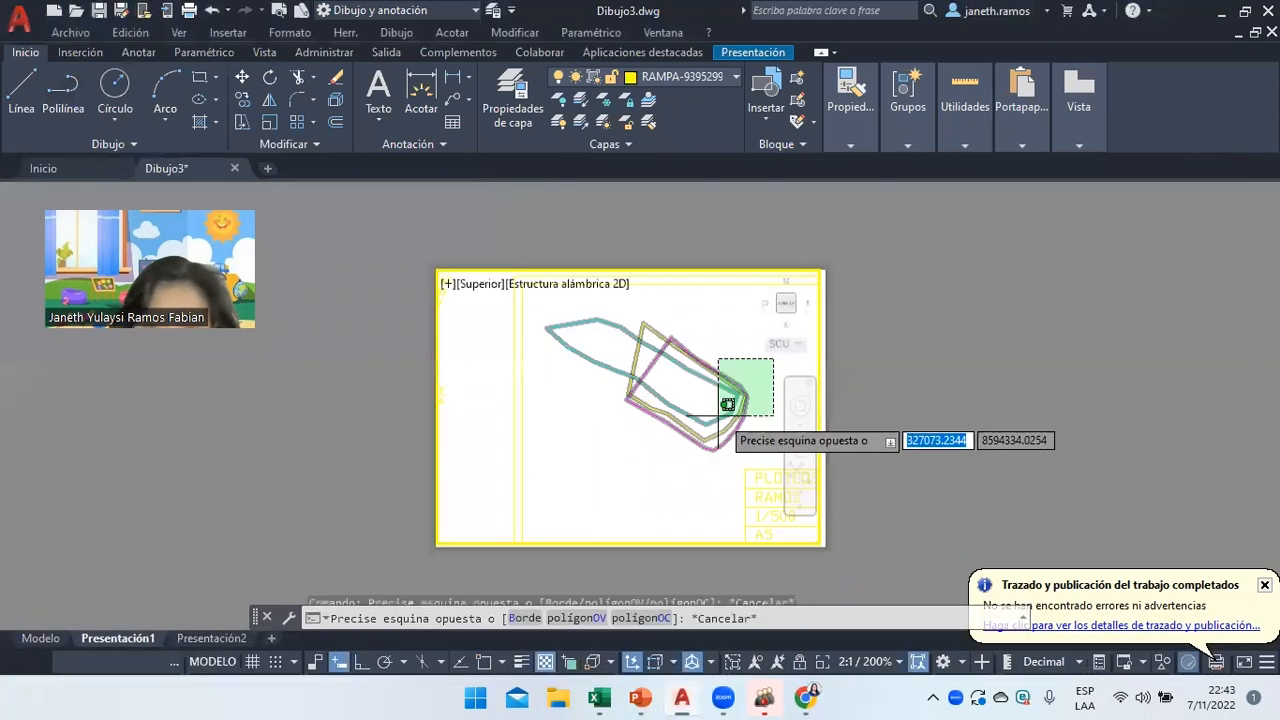
pyautogui.click(748, 305)
pyautogui.click(780, 290)
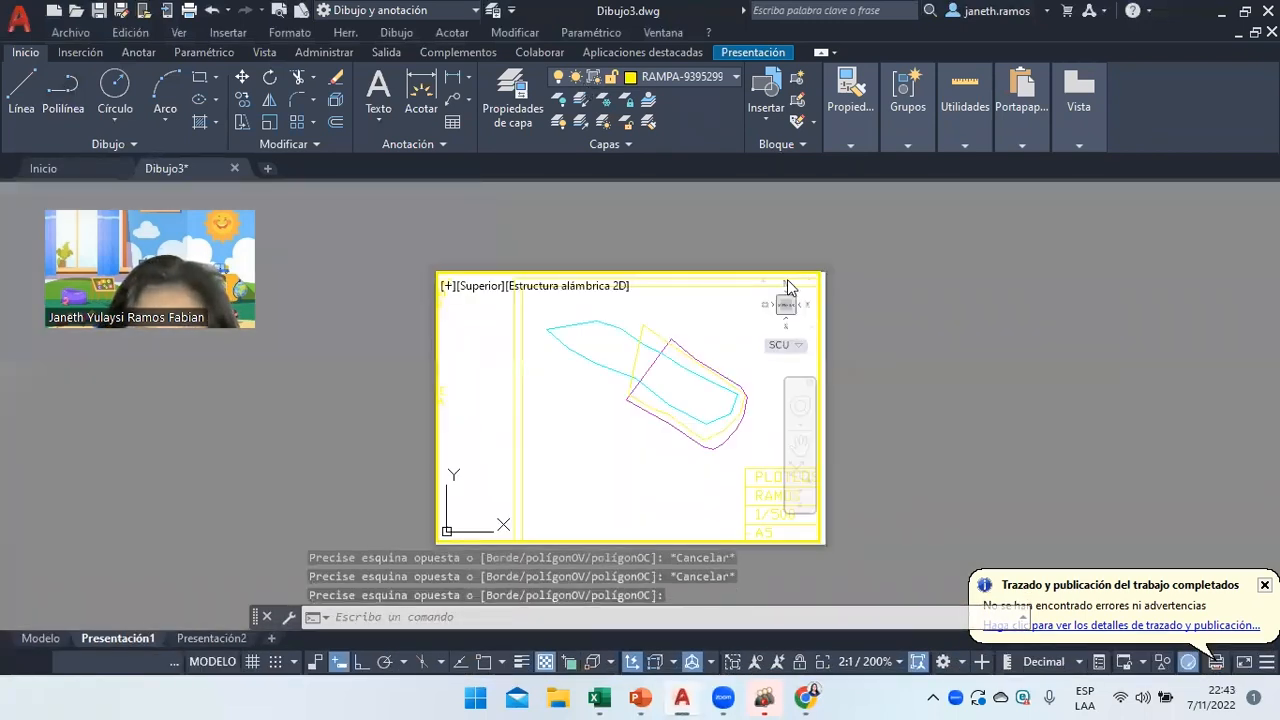
pyautogui.click(788, 286)
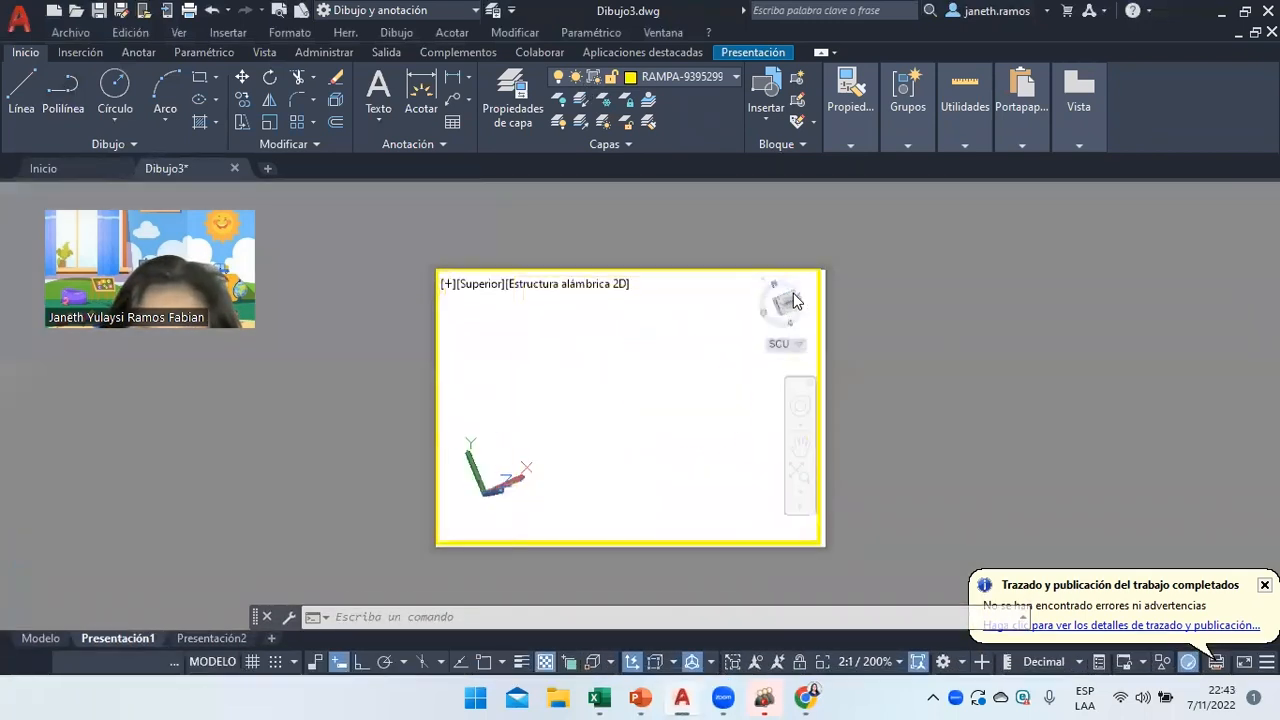
# Pan the three profile lines into the middle of the sheet and return to paper space.
pyautogui.click(800, 474)
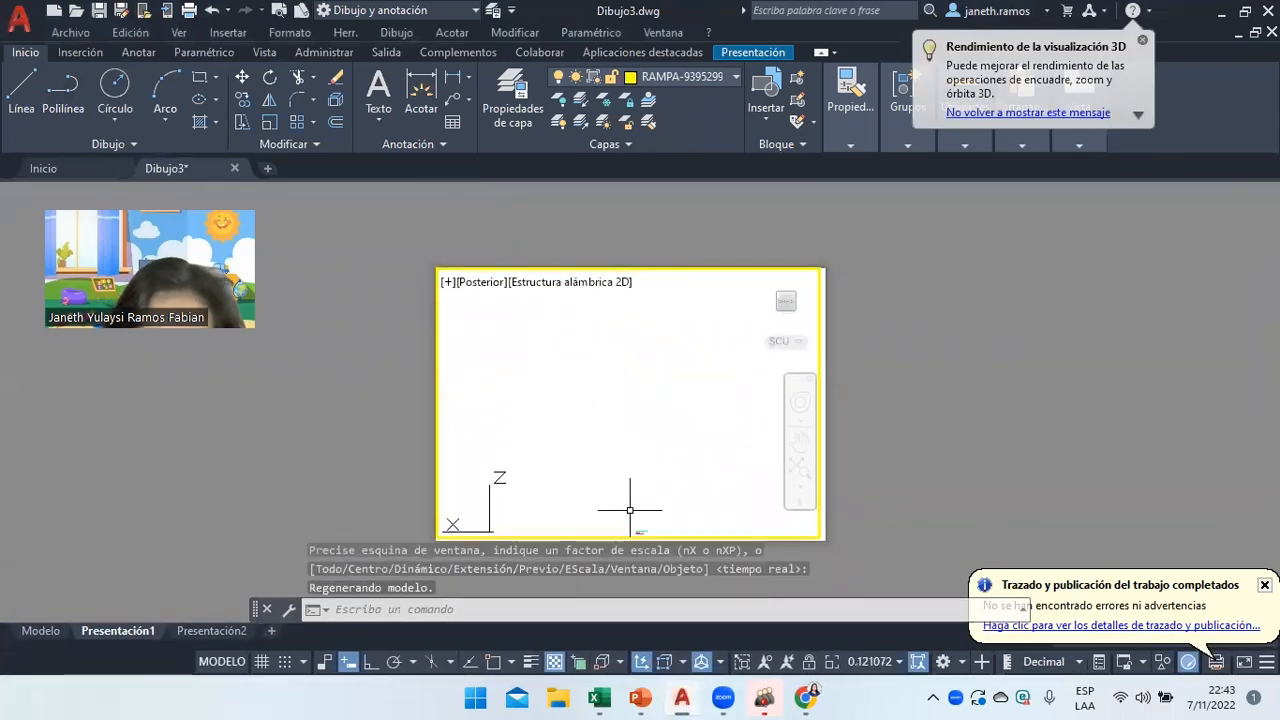
pyautogui.click(800, 440)
pyautogui.moveTo(737, 491)
pyautogui.mouseDown()
pyautogui.moveTo(657, 437)
pyautogui.moveTo(607, 437)
pyautogui.moveTo(639, 534)
pyautogui.mouseUp()
pyautogui.scroll(2, 636, 431)
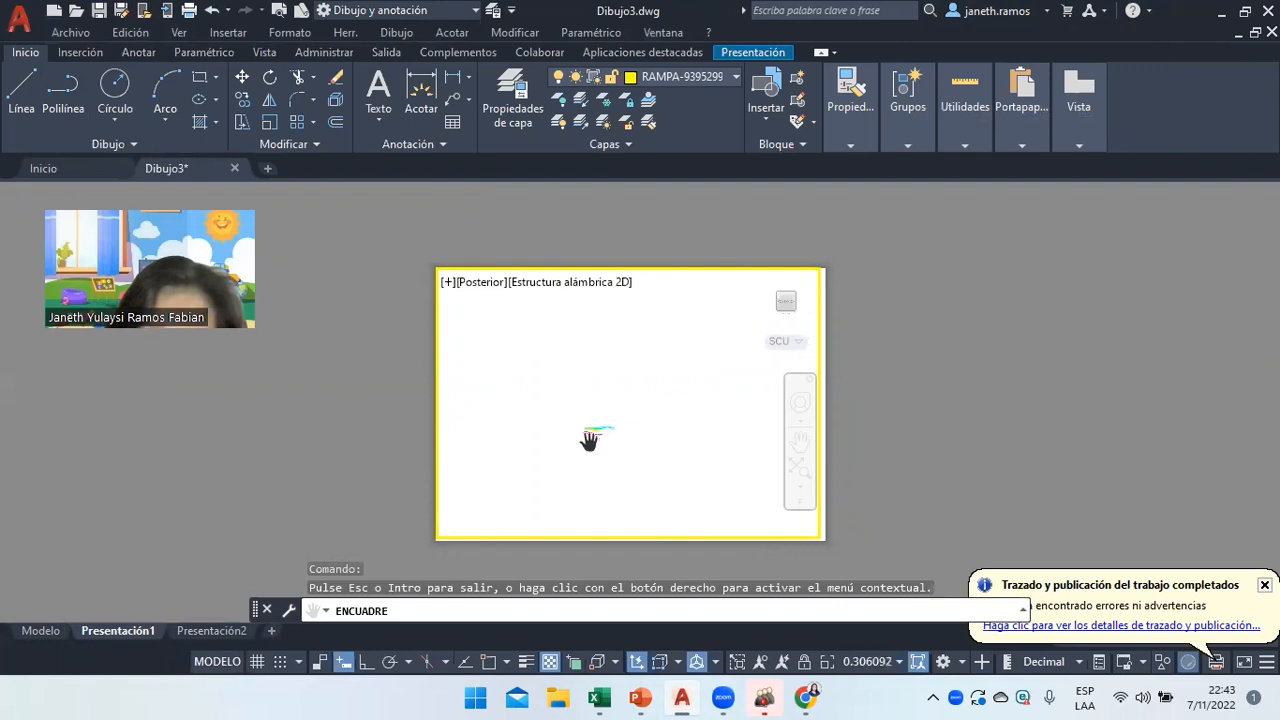
pyautogui.scroll(10, 590, 441)
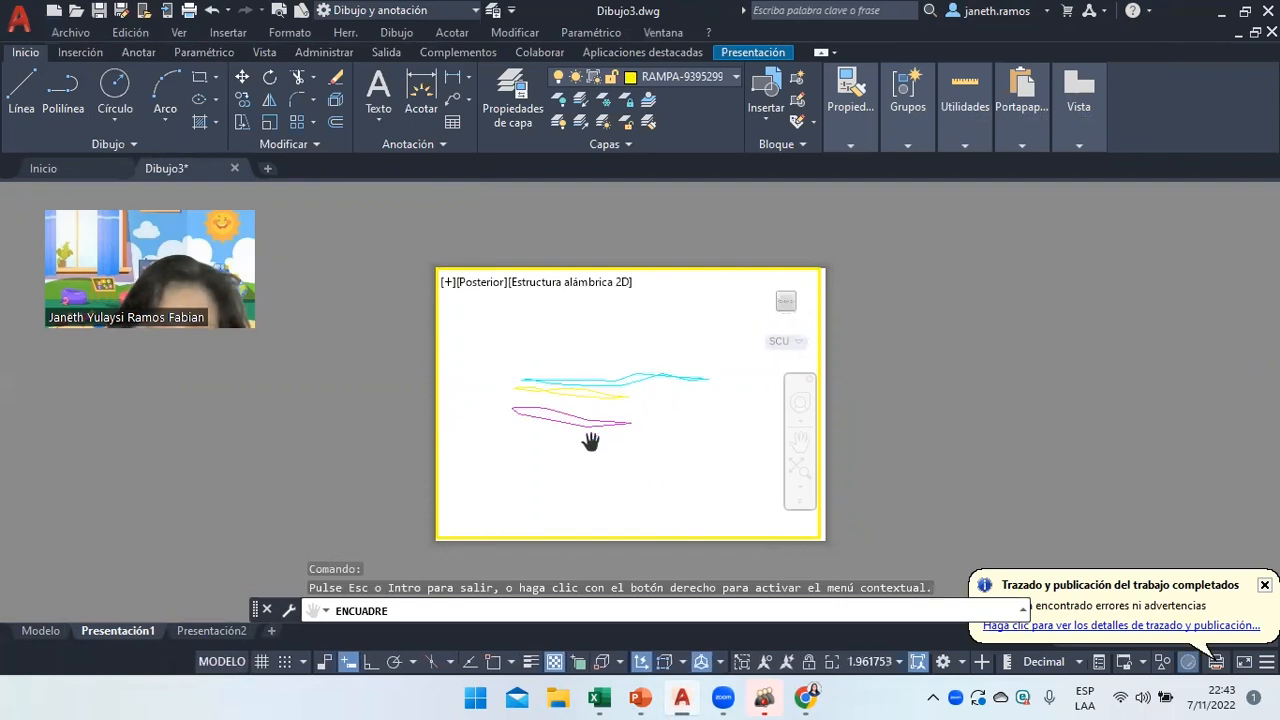
pyautogui.scroll(-2, 612, 341)
pyautogui.rightClick(650, 345)
pyautogui.click(667, 358)
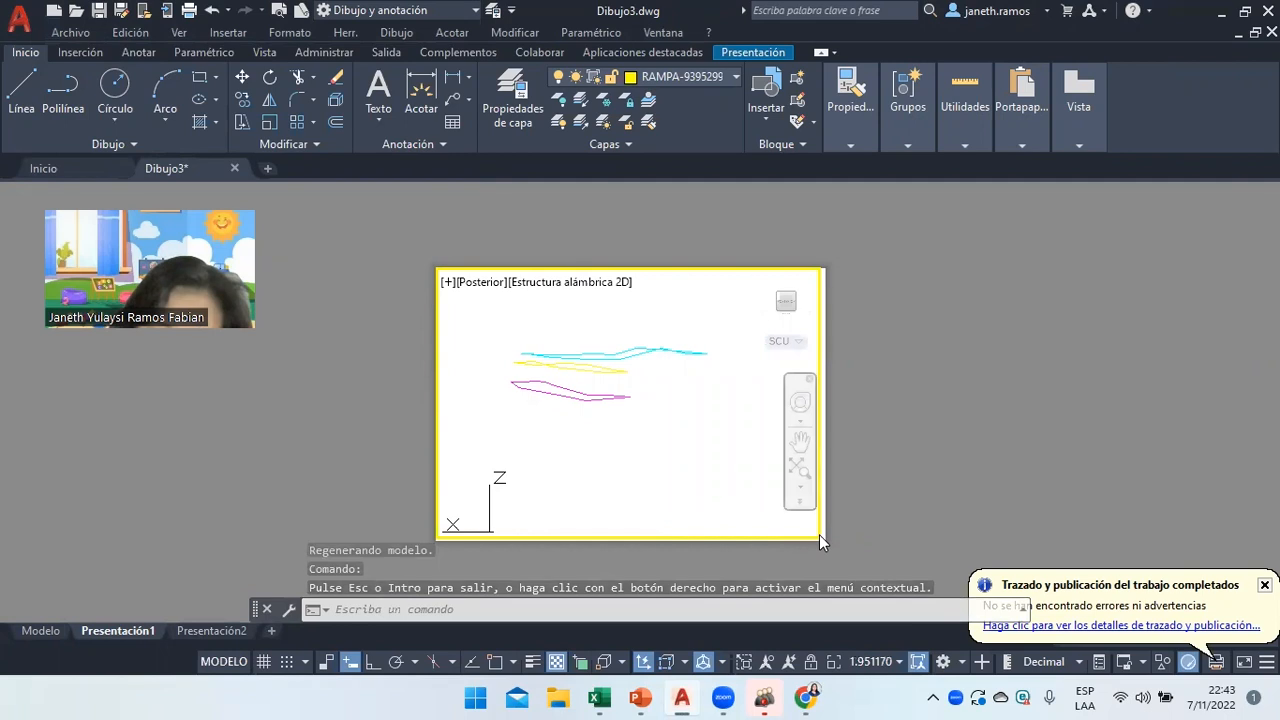
pyautogui.doubleClick(864, 424)
pyautogui.click(826, 300)
# Change the back-view viewport's custom scale from 1.9512 to 2, then deselect it.
pyautogui.click(819, 314)
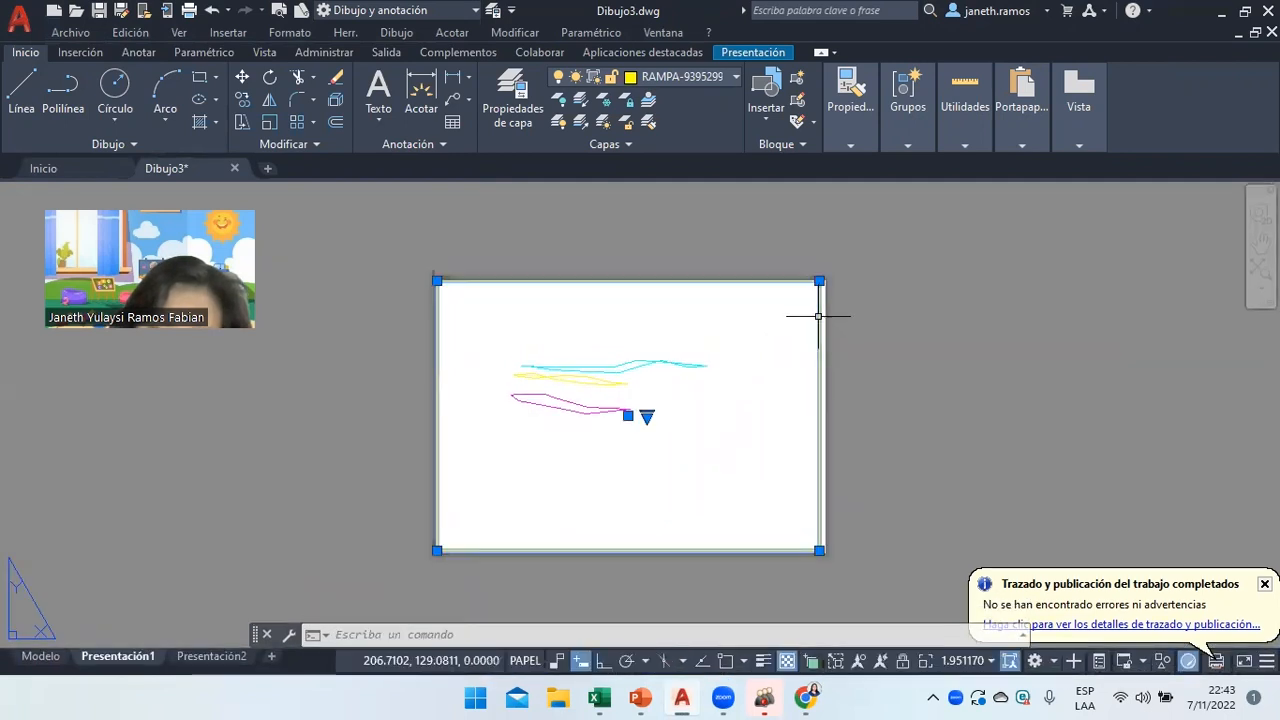
pyautogui.rightClick(819, 549)
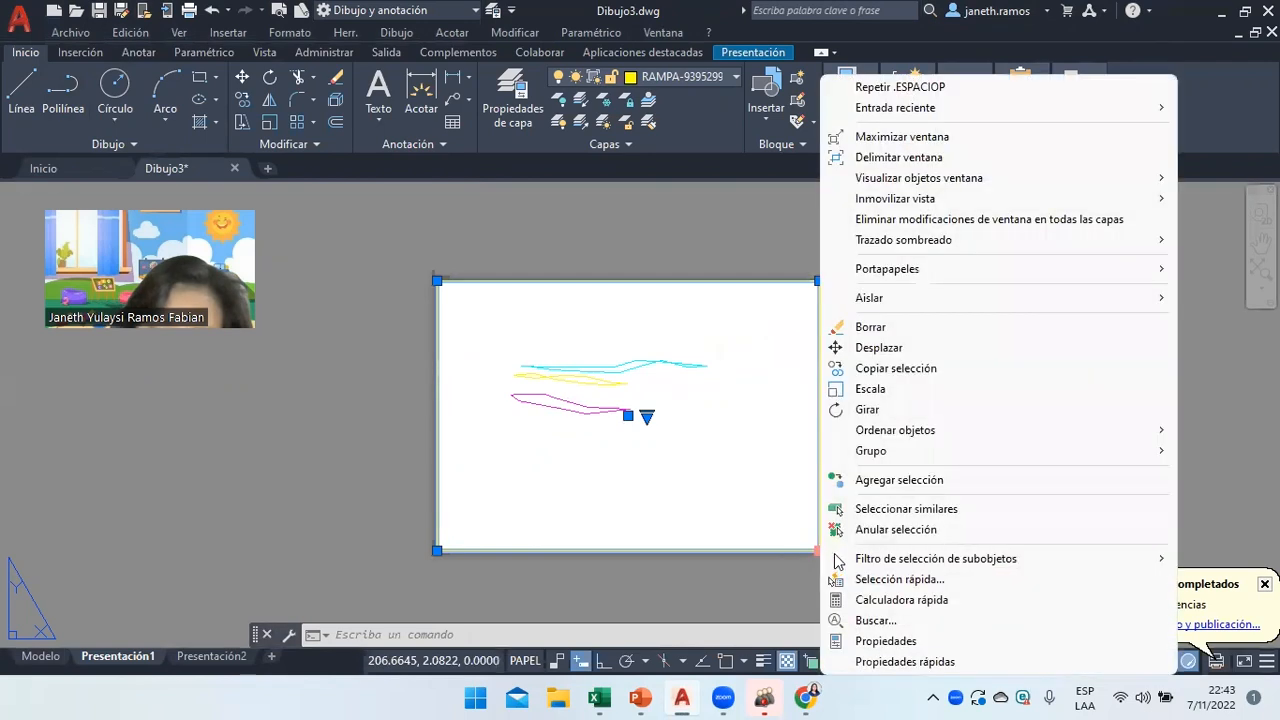
pyautogui.click(866, 641)
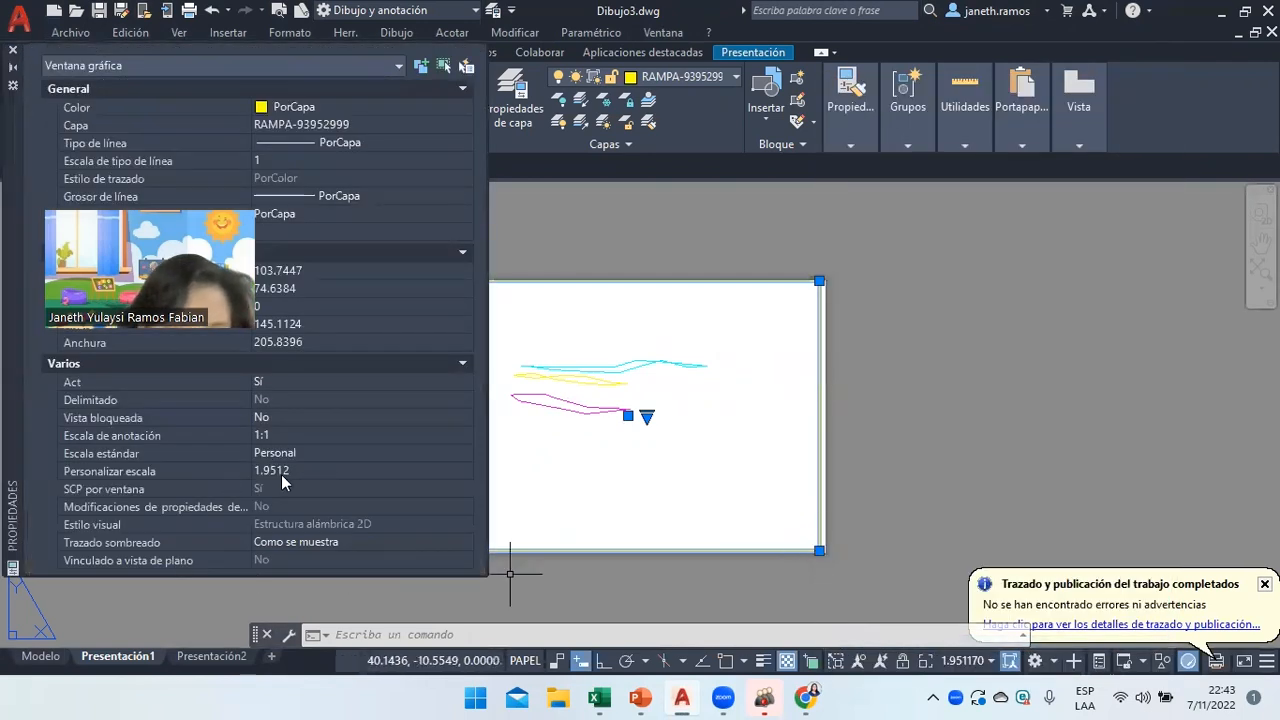
pyautogui.click(281, 471)
pyautogui.press('BackSpace')
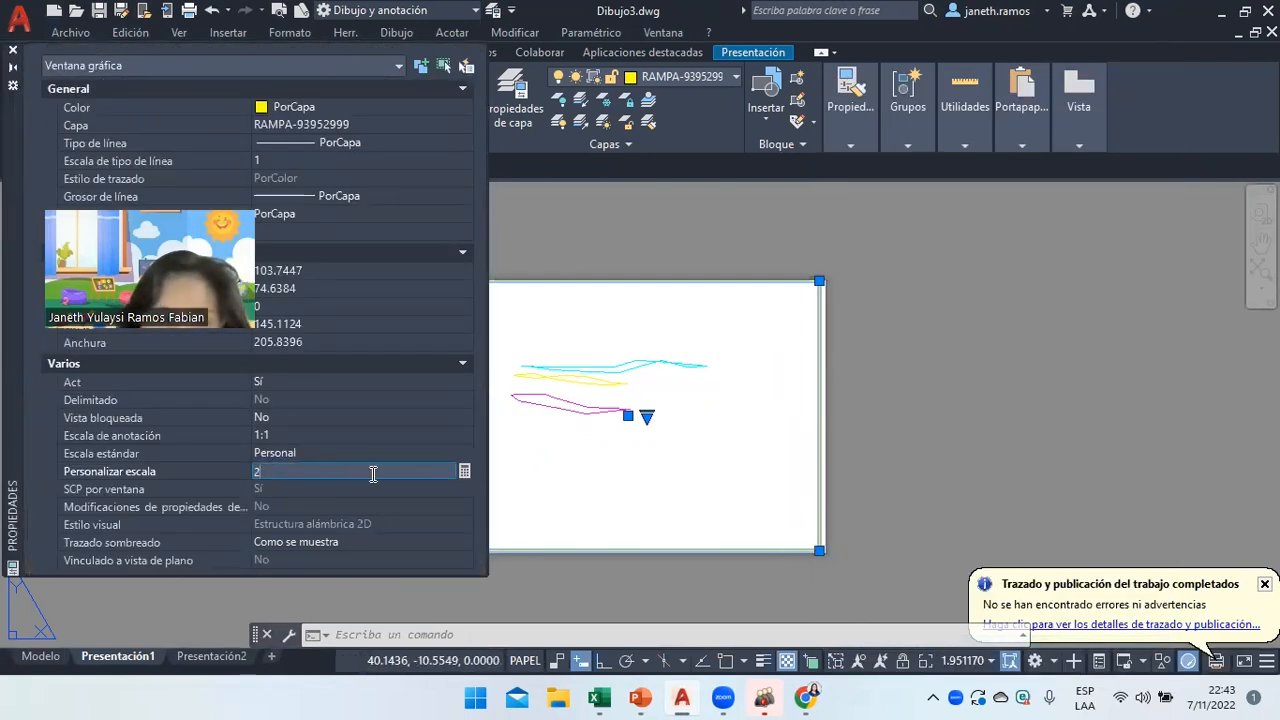
pyautogui.write('2')
pyautogui.press('Return')
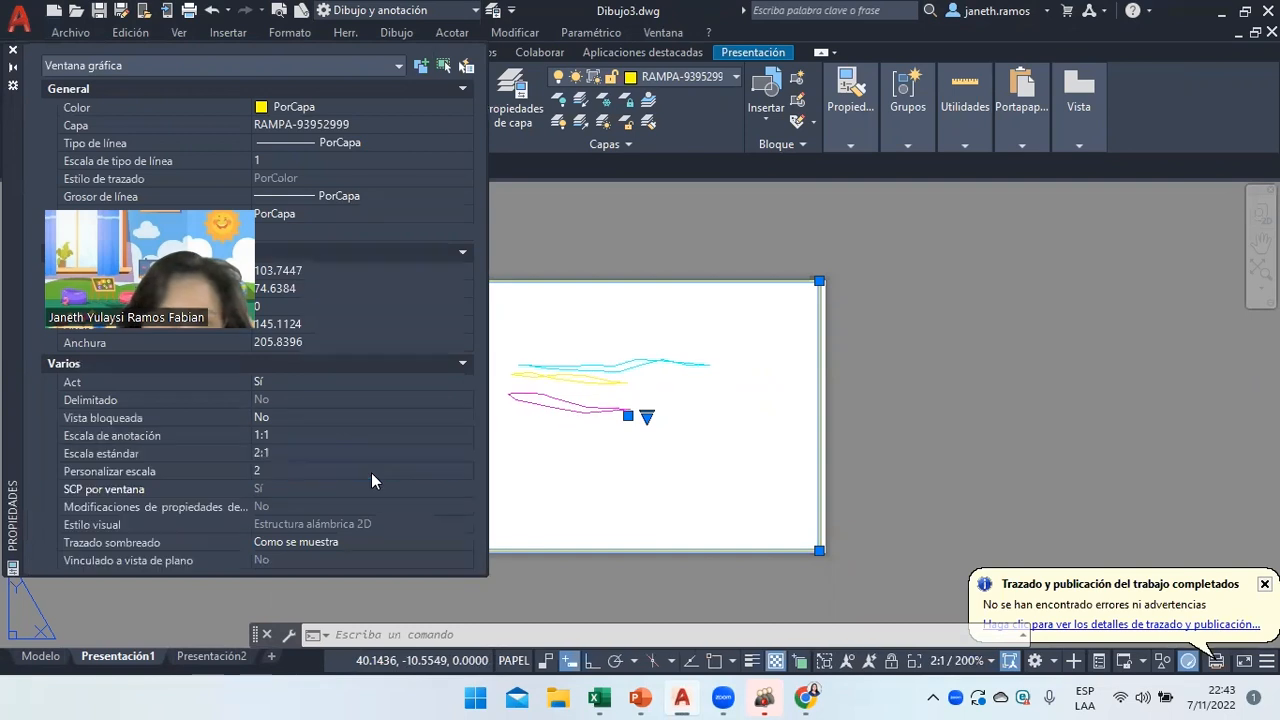
pyautogui.click(12, 51)
pyautogui.rightClick(829, 349)
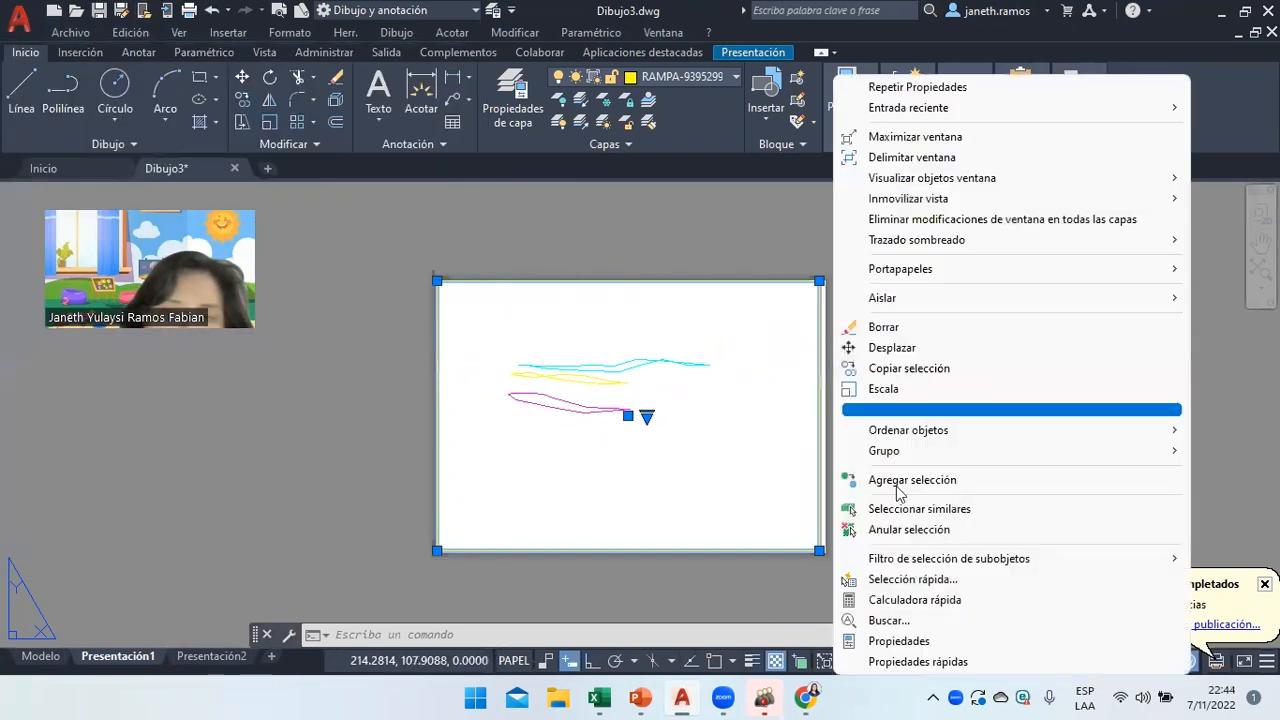
pyautogui.click(908, 529)
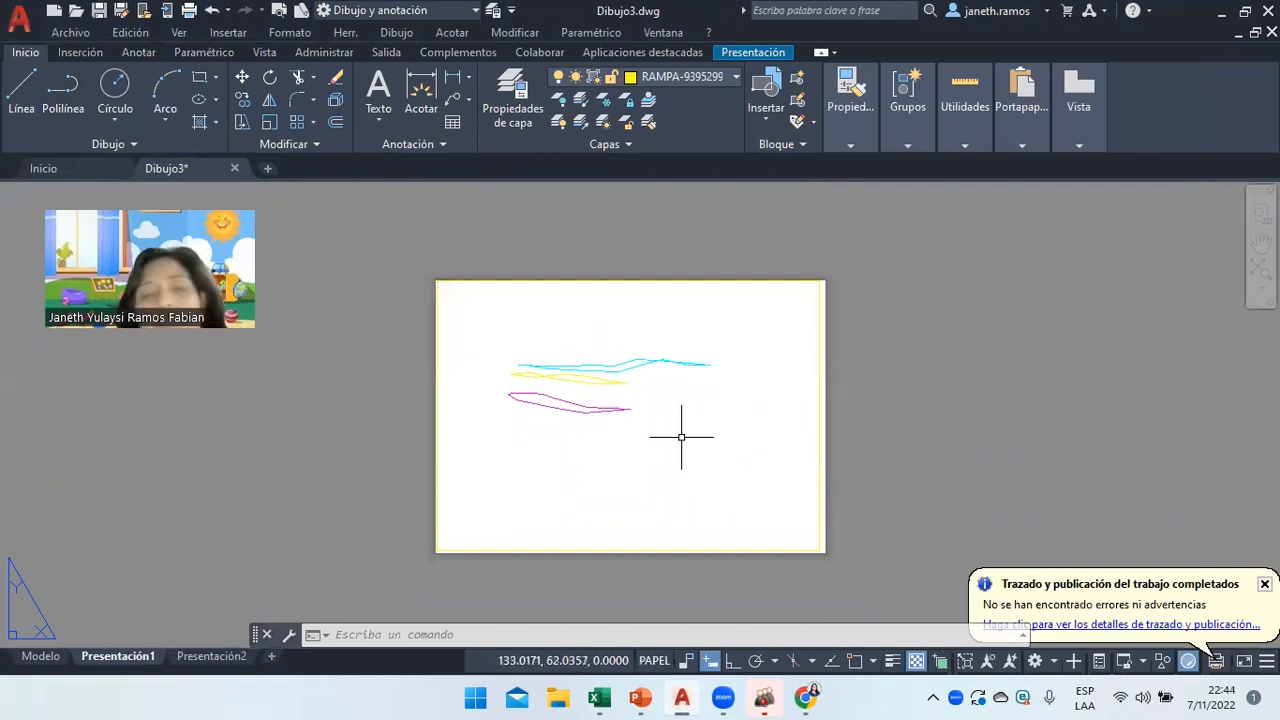
# Bring up PowerPoint's assignment-list slide and briefly check the Dibujo3 drawing.
pyautogui.click(640, 697)
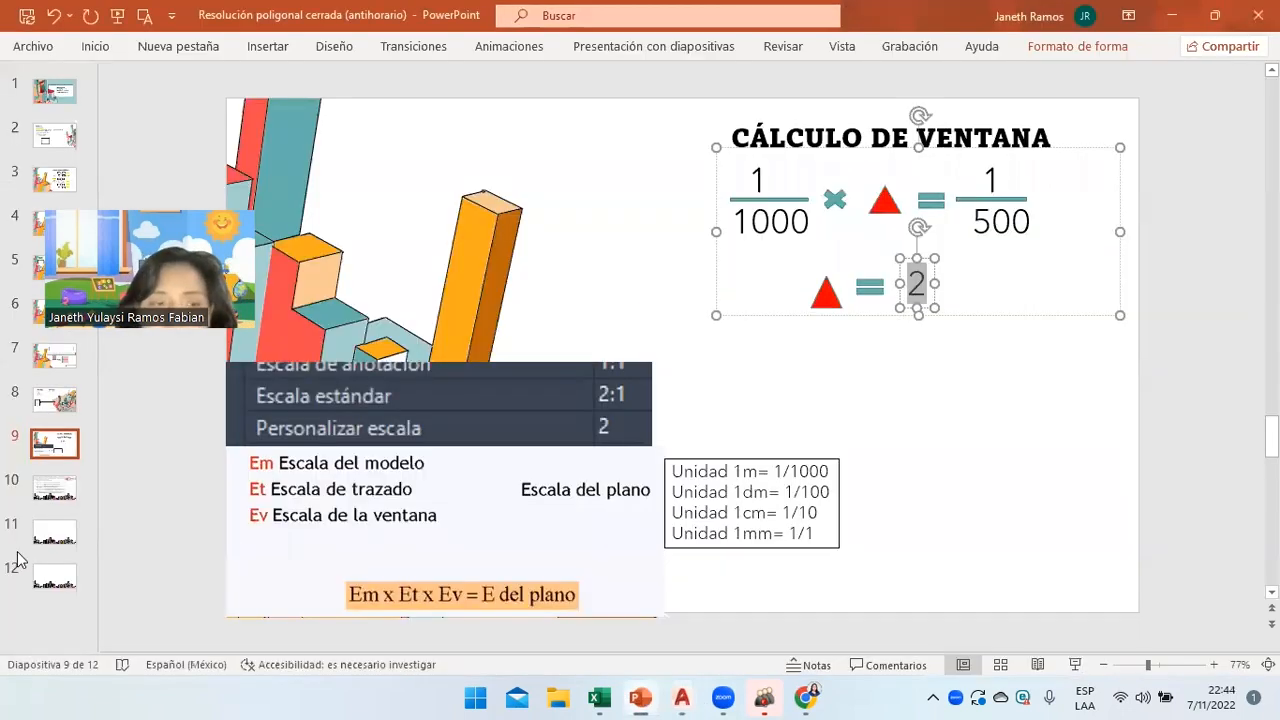
pyautogui.click(54, 489)
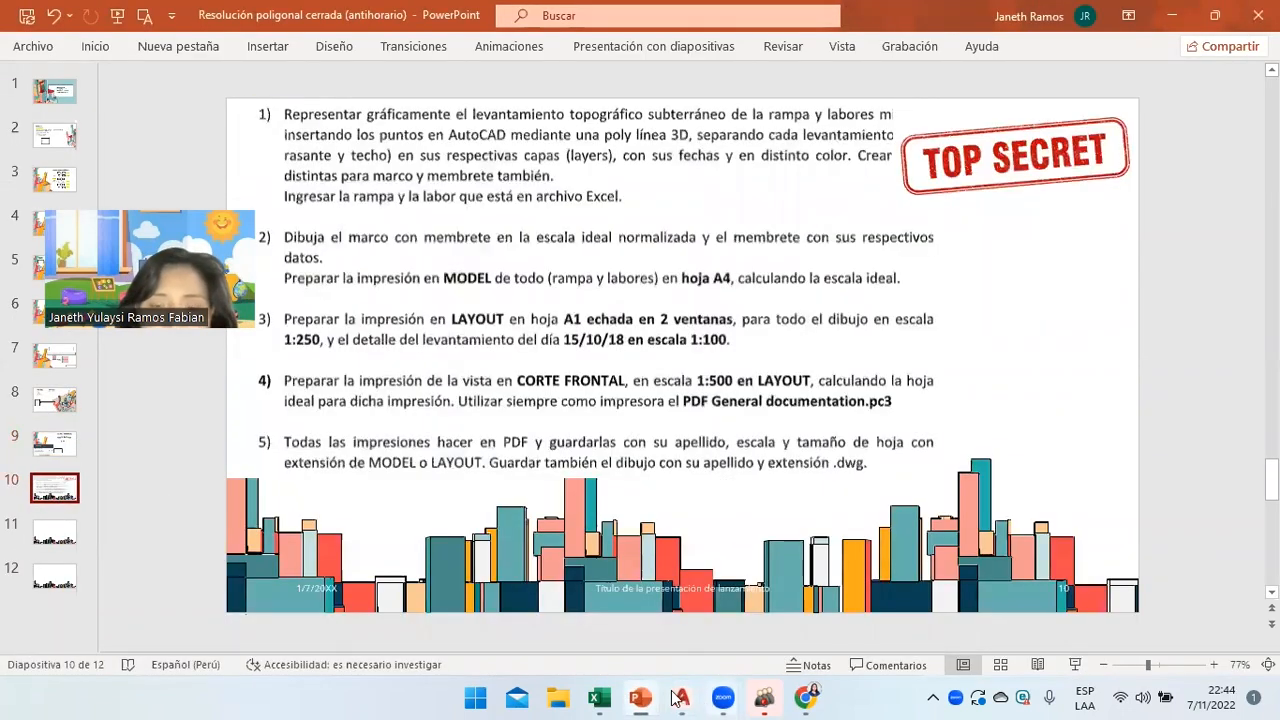
pyautogui.moveTo(678, 697)
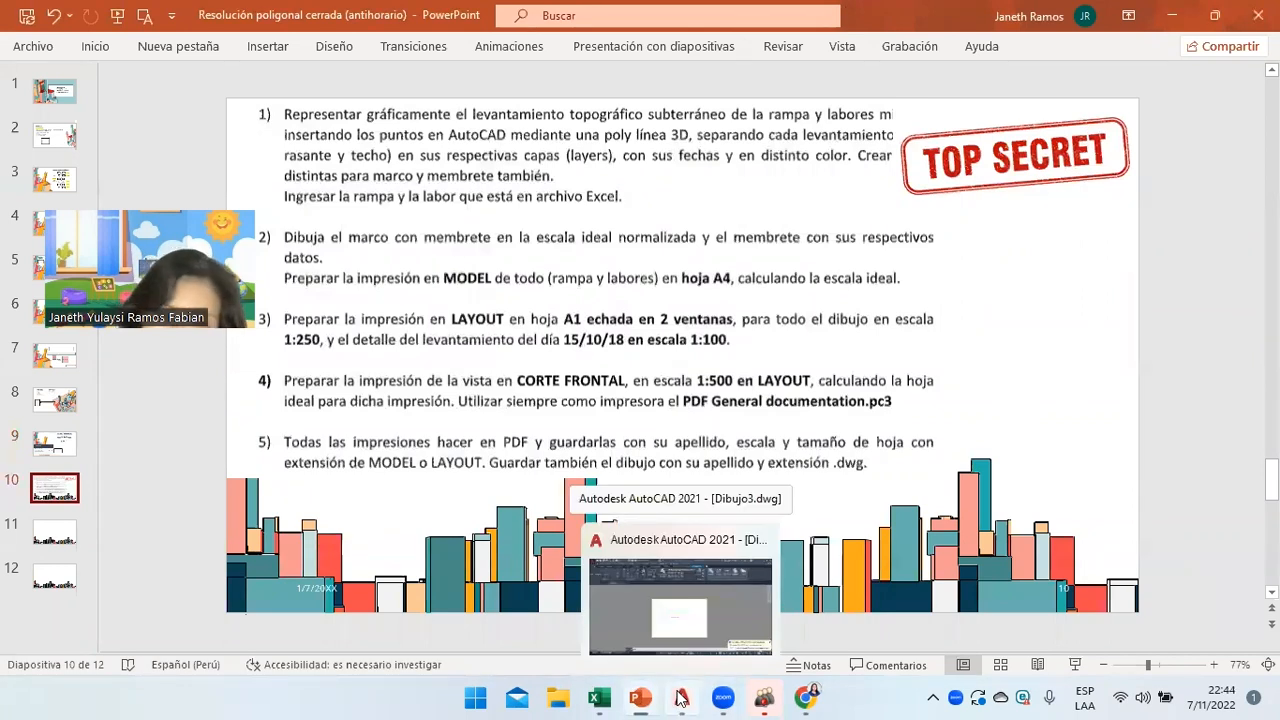
pyautogui.click(679, 697)
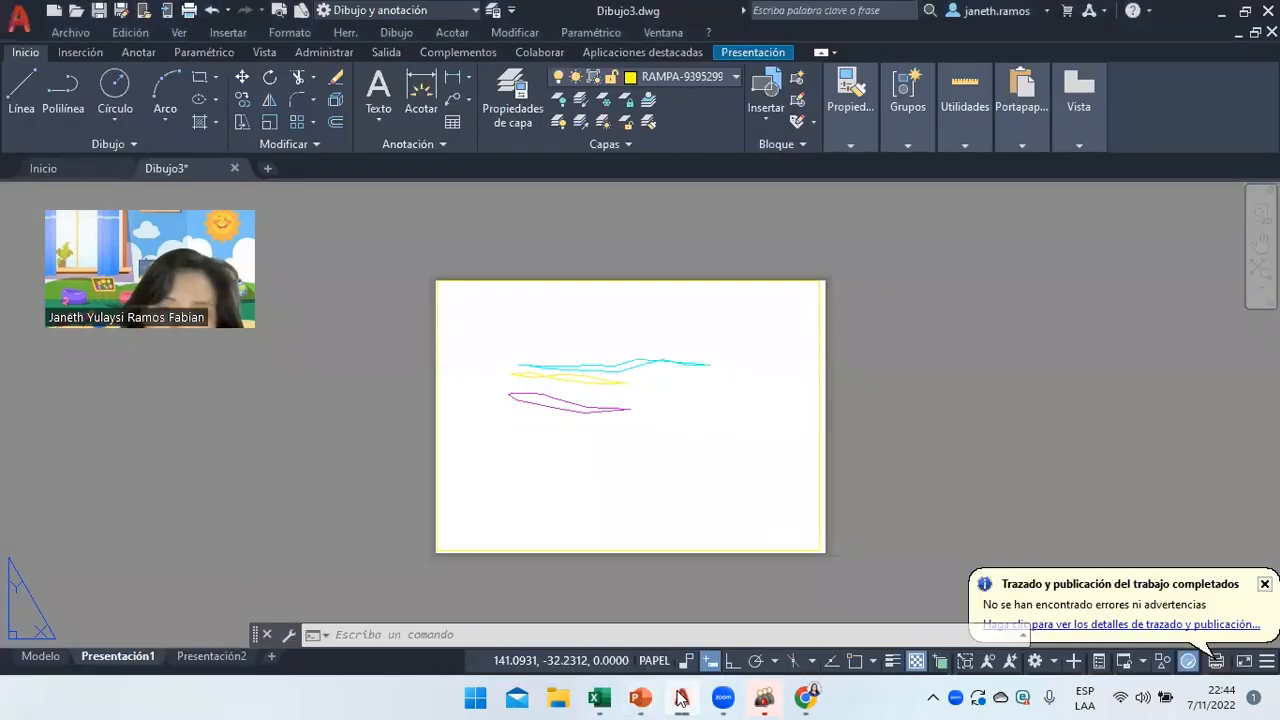
pyautogui.click(680, 697)
# Review slide 7's scale formula and the next example slide, then return to slide 10.
pyautogui.click(55, 357)
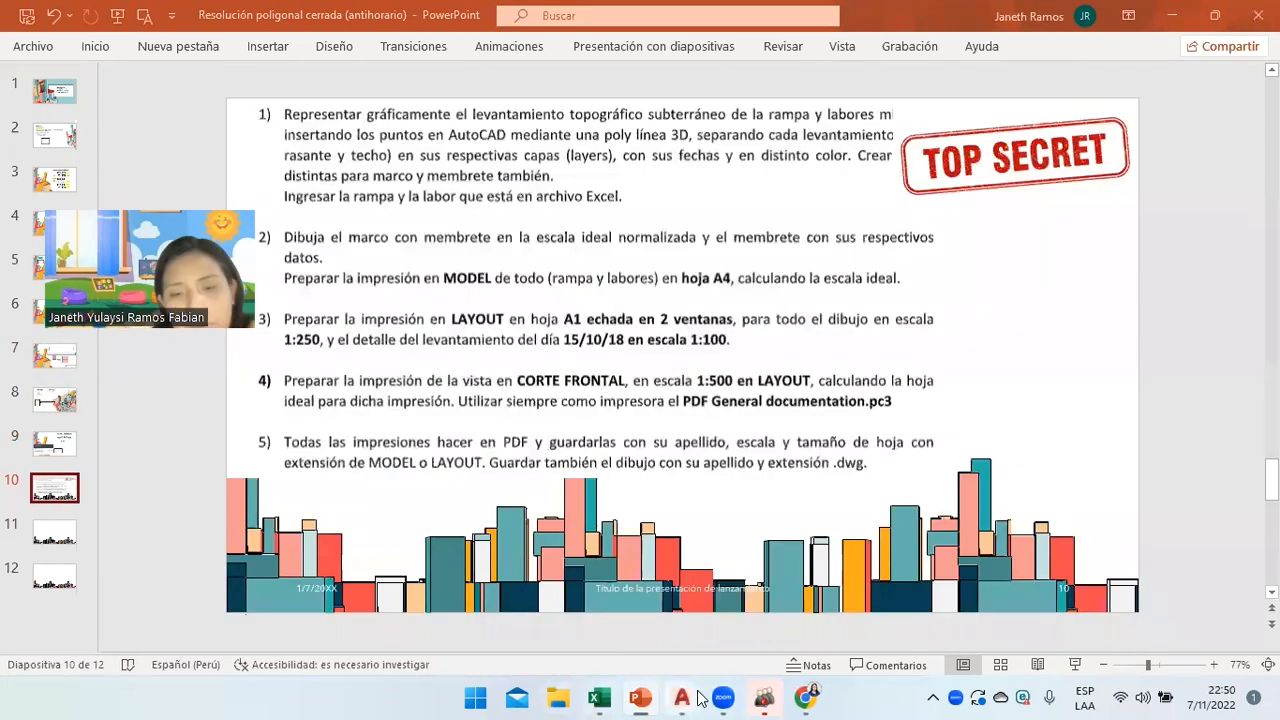
pyautogui.click(698, 692)
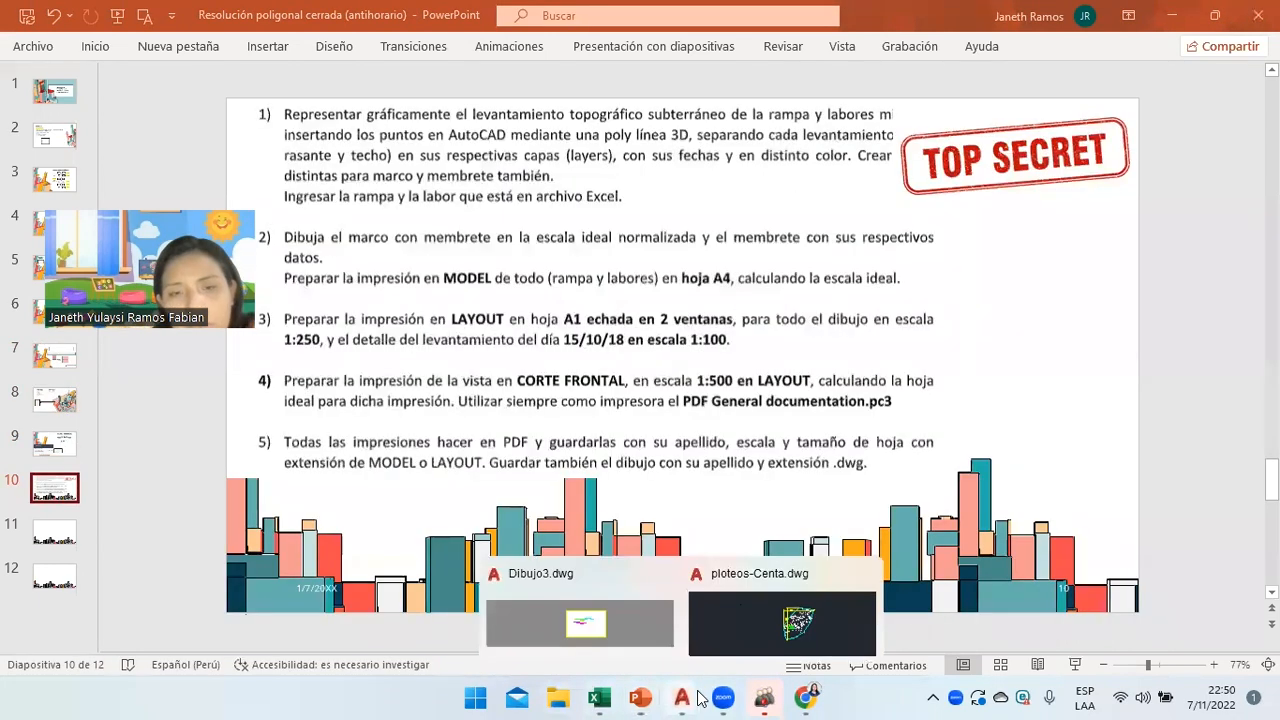
pyautogui.click(755, 641)
pyautogui.moveTo(678, 697)
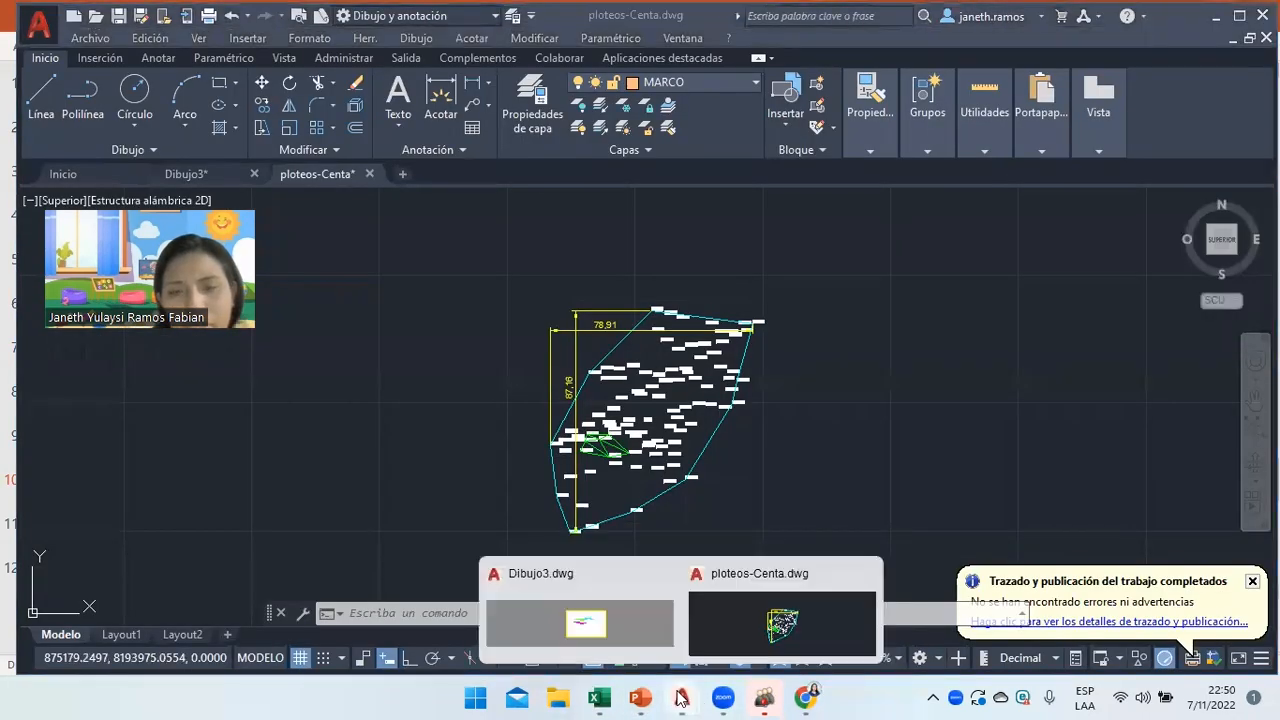
pyautogui.click(610, 630)
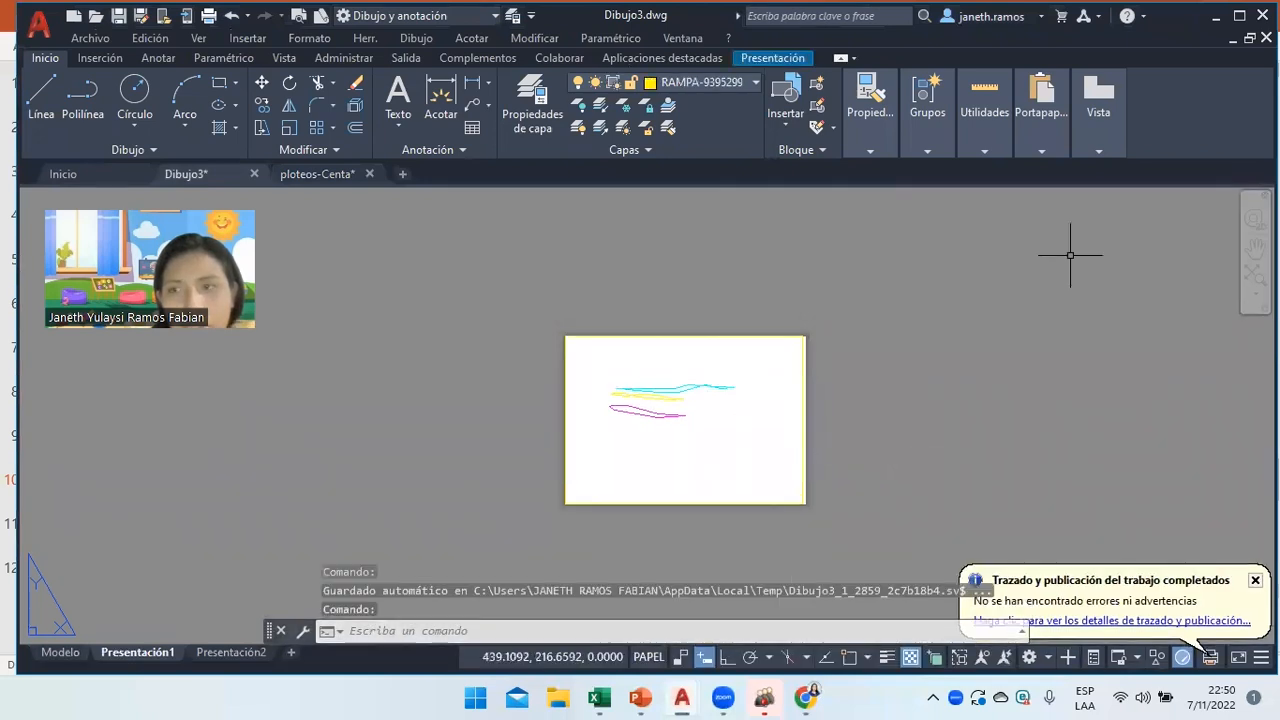
pyautogui.click(640, 697)
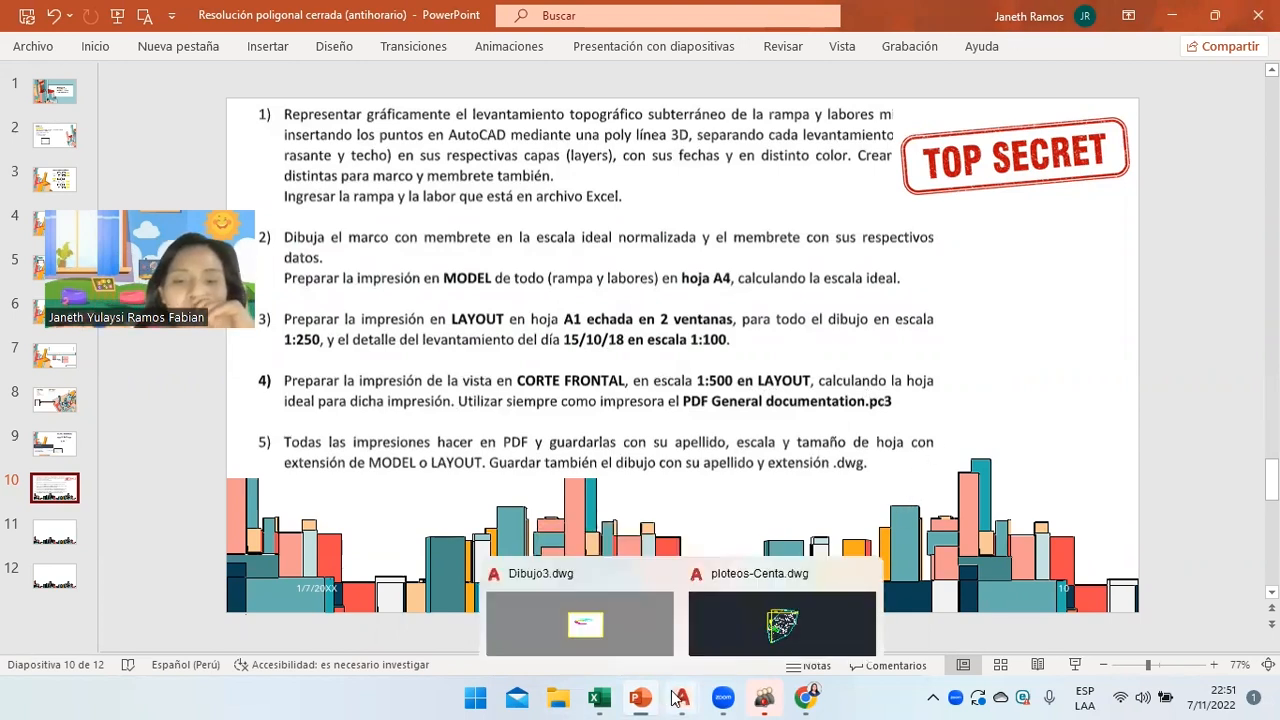
# In ploteos-Centa, draw an Mtext box left of the survey and type ESCALA with a stacked 1/200.
pyautogui.click(782, 622)
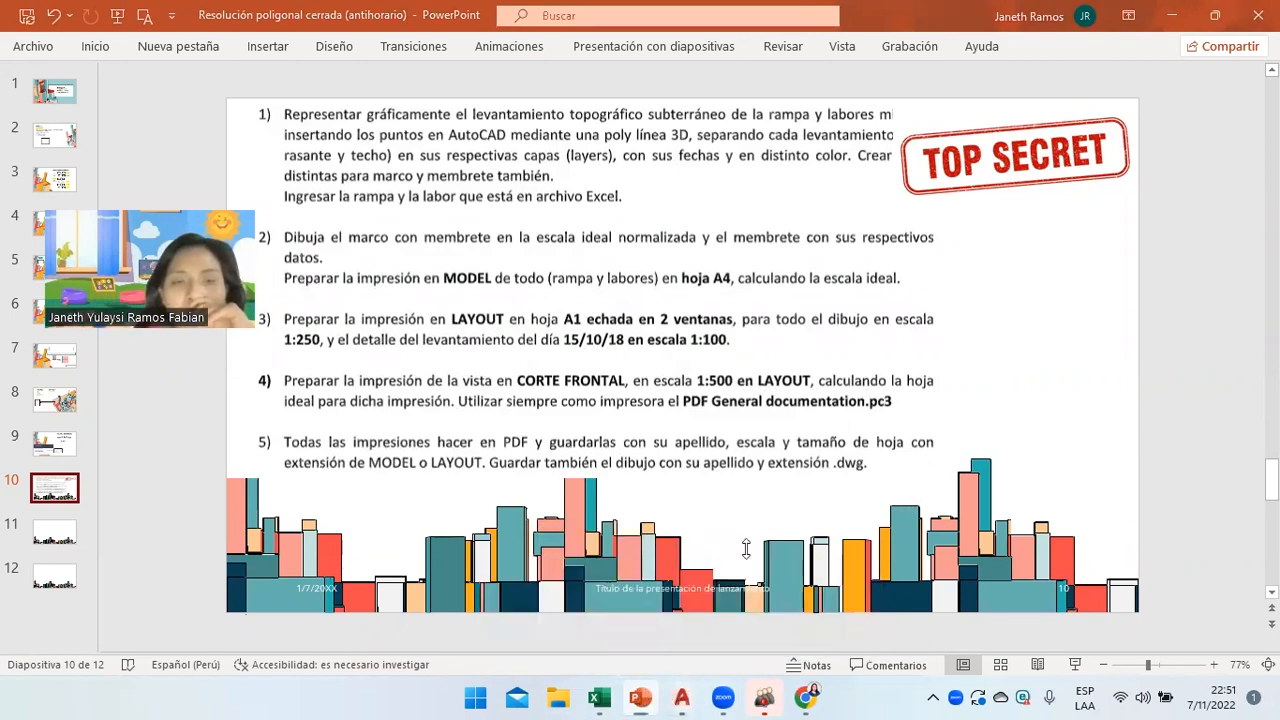
pyautogui.click(398, 98)
pyautogui.click(376, 283)
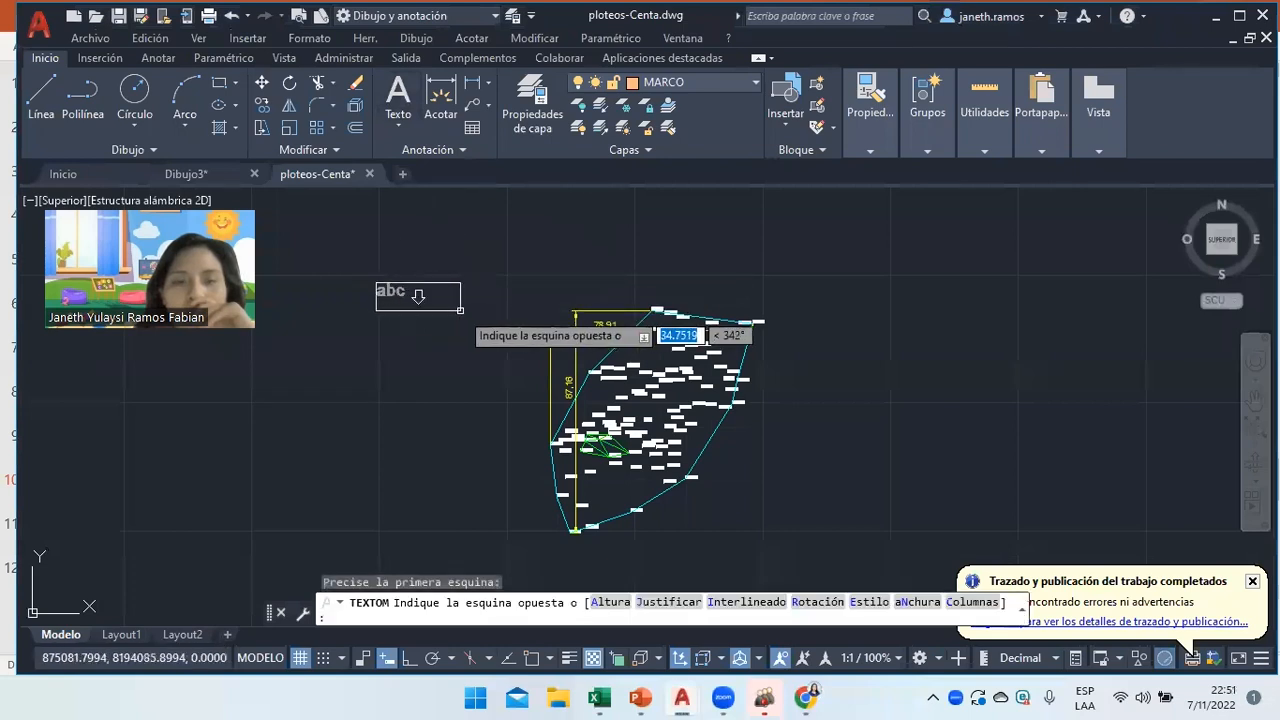
pyautogui.click(472, 314)
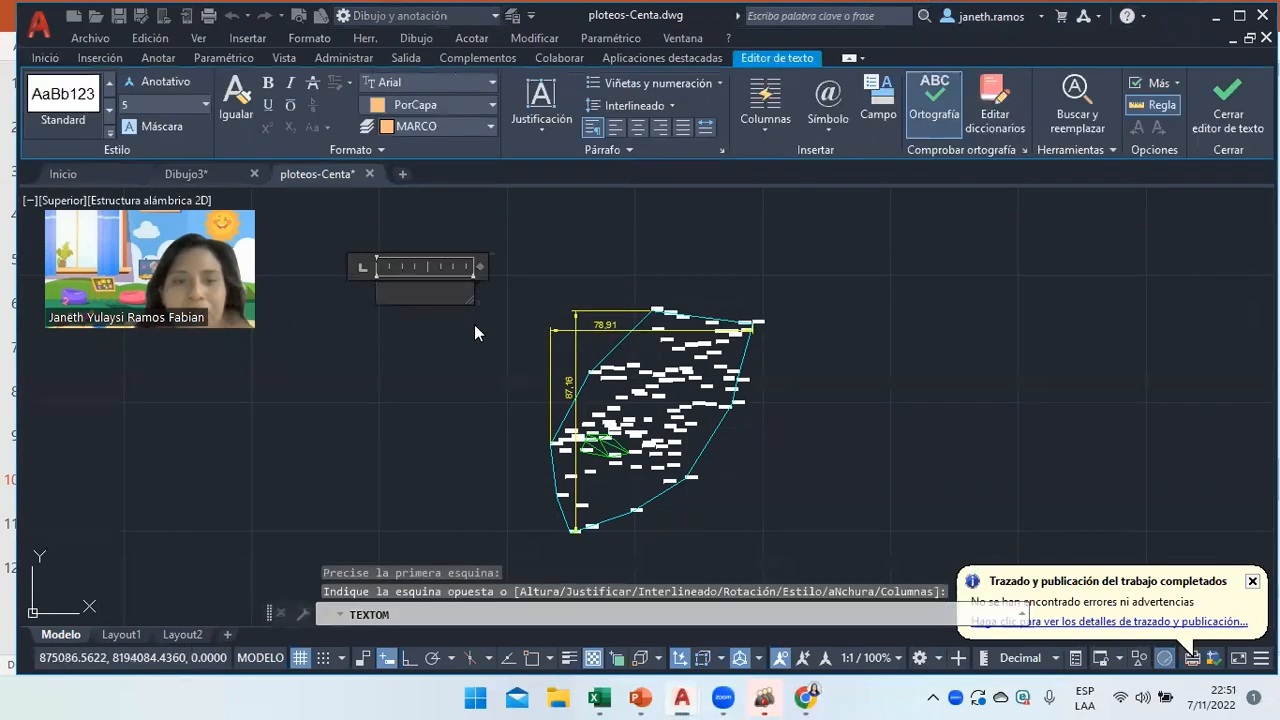
pyautogui.write('ESCALA')
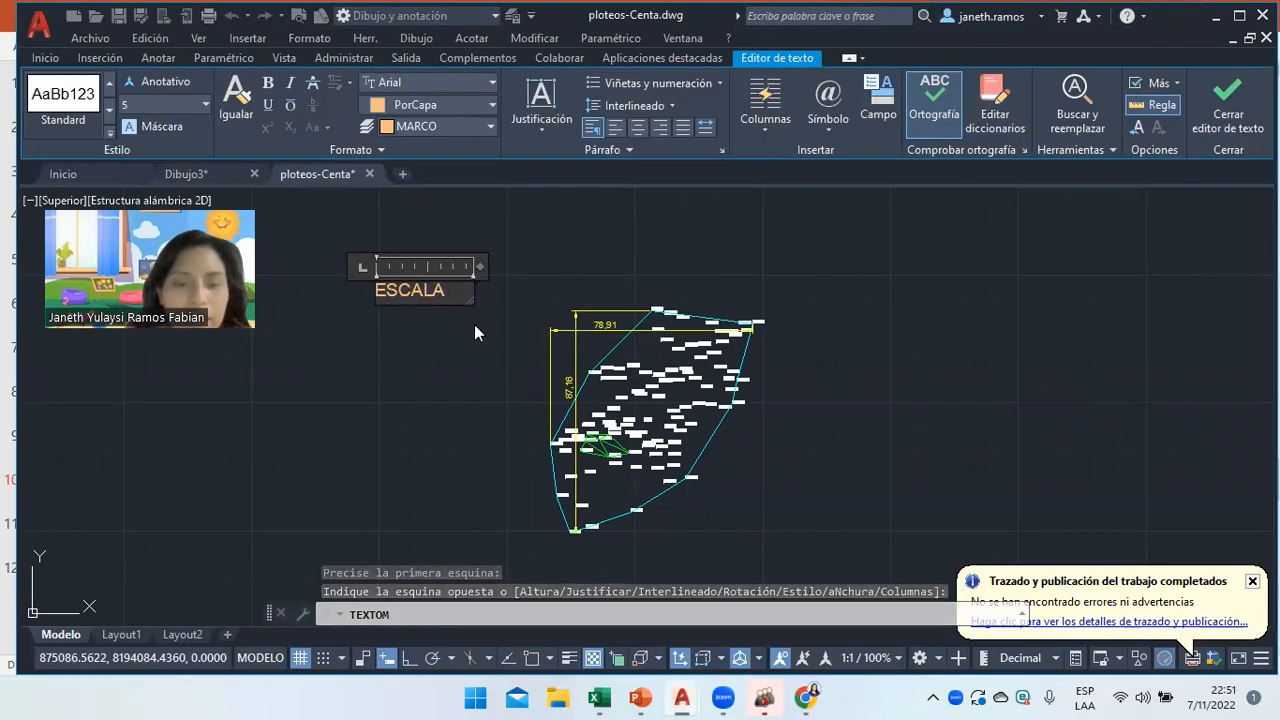
pyautogui.press('Return')
pyautogui.write('1/200')
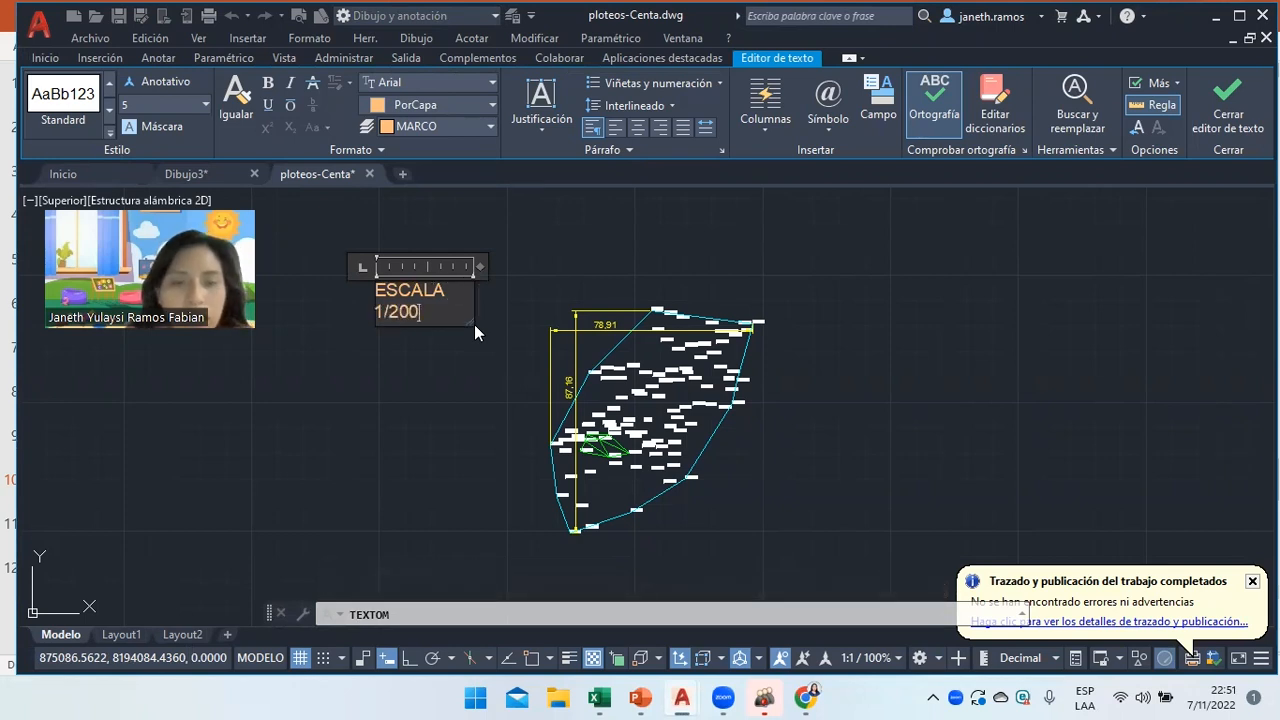
pyautogui.press('space')
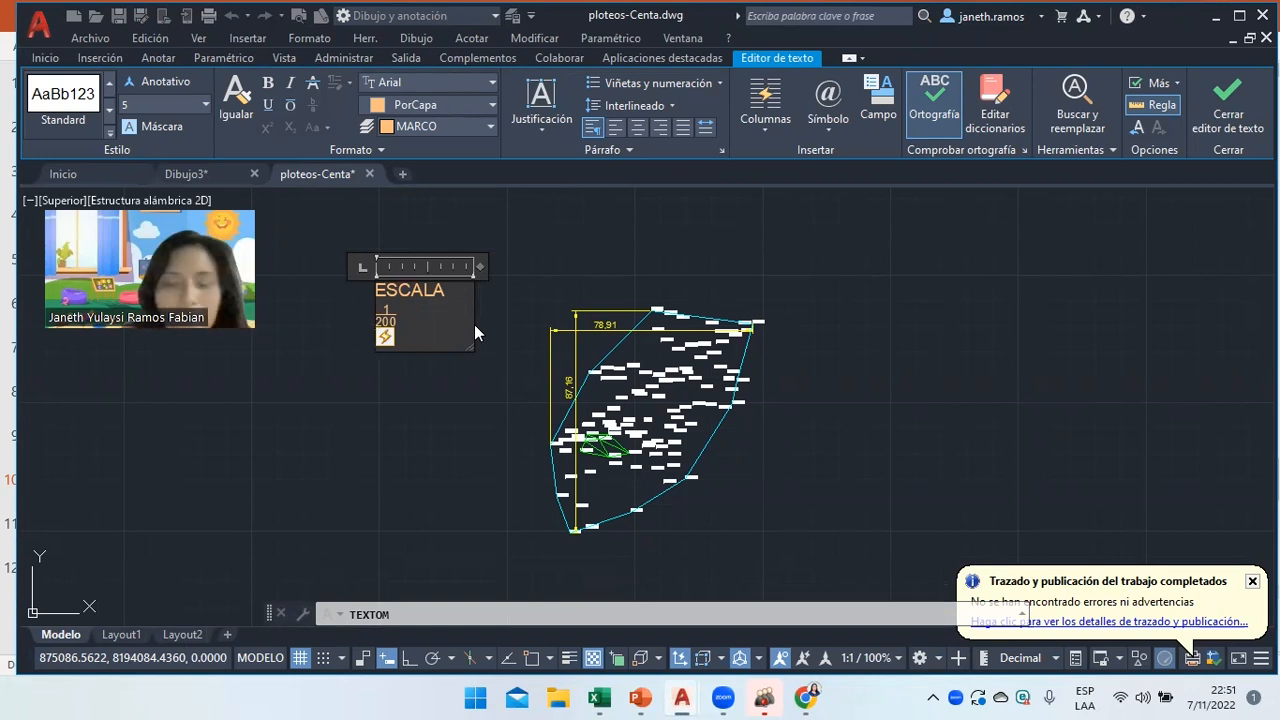
# Add the lines DIMENSIONES, ESCALADAS and 87.16/2 = below the fraction.
pyautogui.press('Return')
pyautogui.write('DE')
pyautogui.press('BackSpace')
pyautogui.write('I')
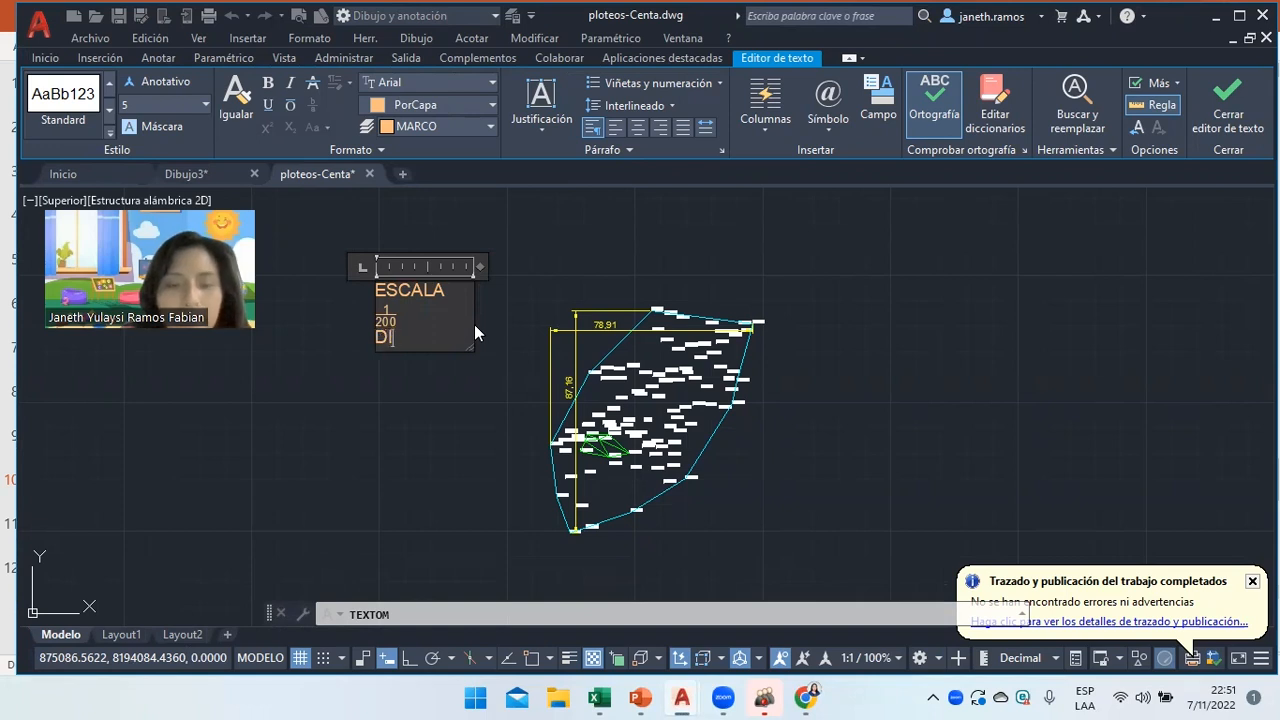
pyautogui.write('MENSIONES')
pyautogui.press('Return')
pyautogui.write('ESCA')
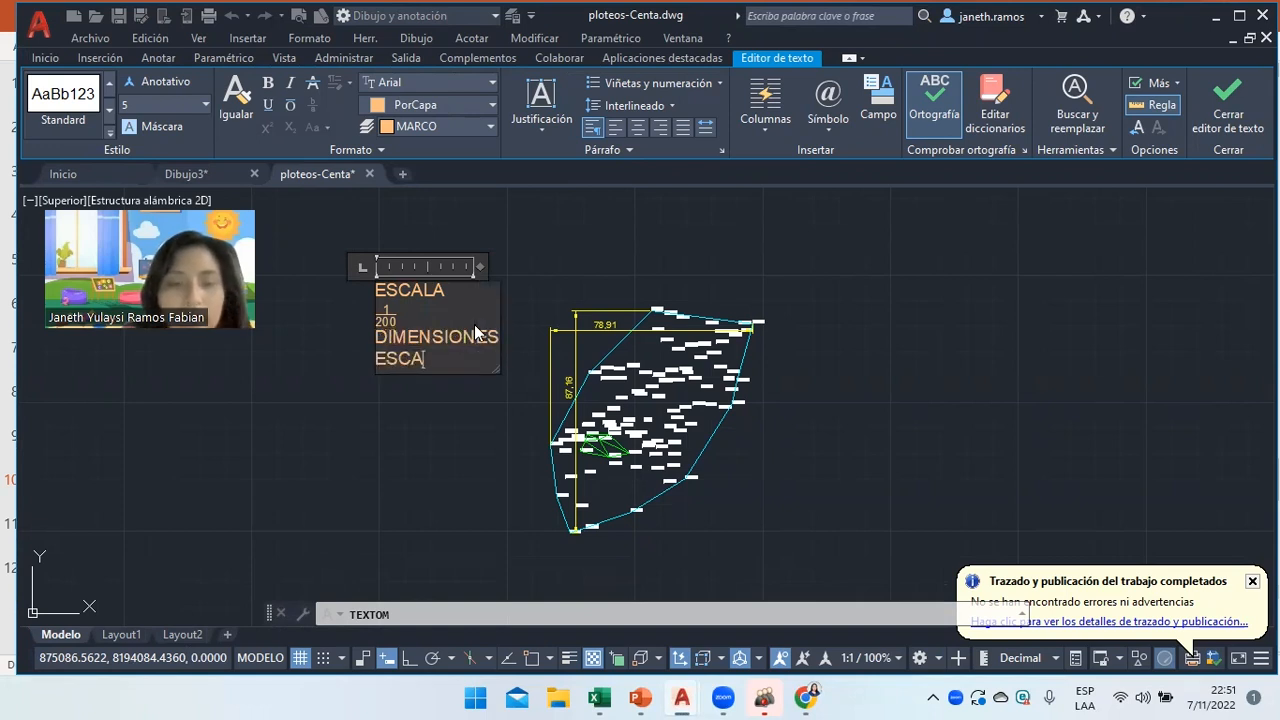
pyautogui.write('LADAS')
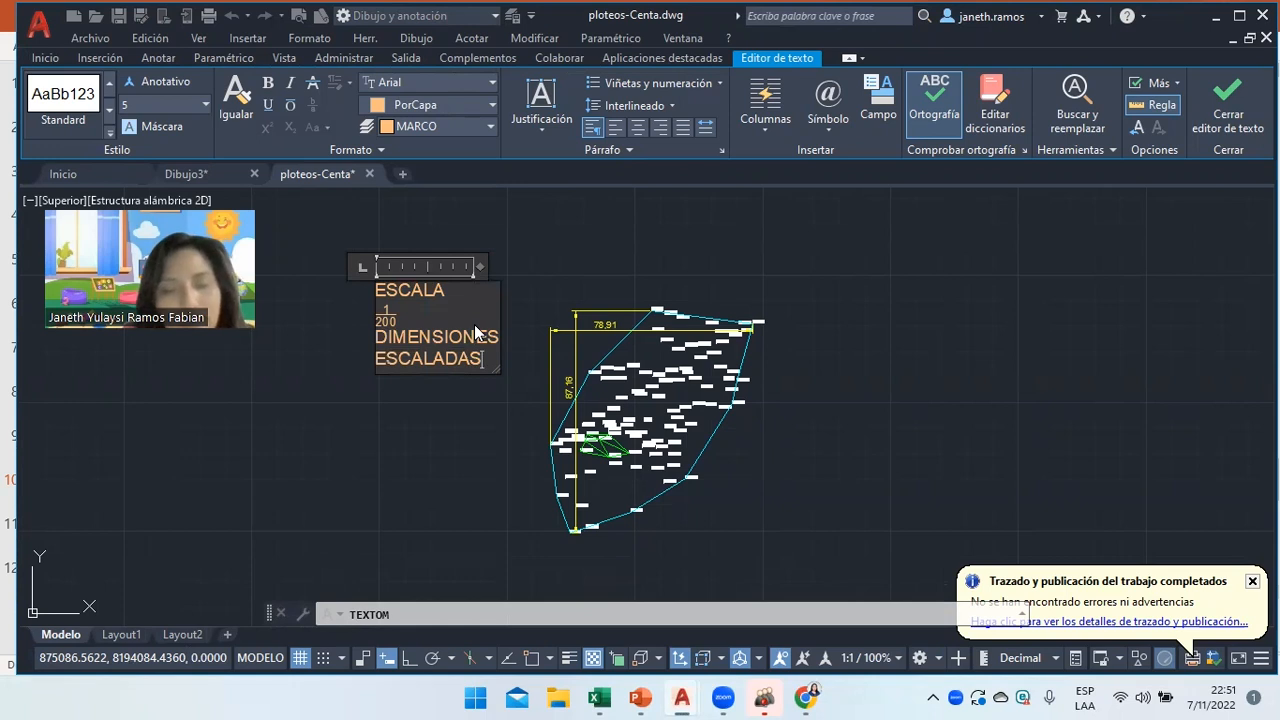
pyautogui.press('Return')
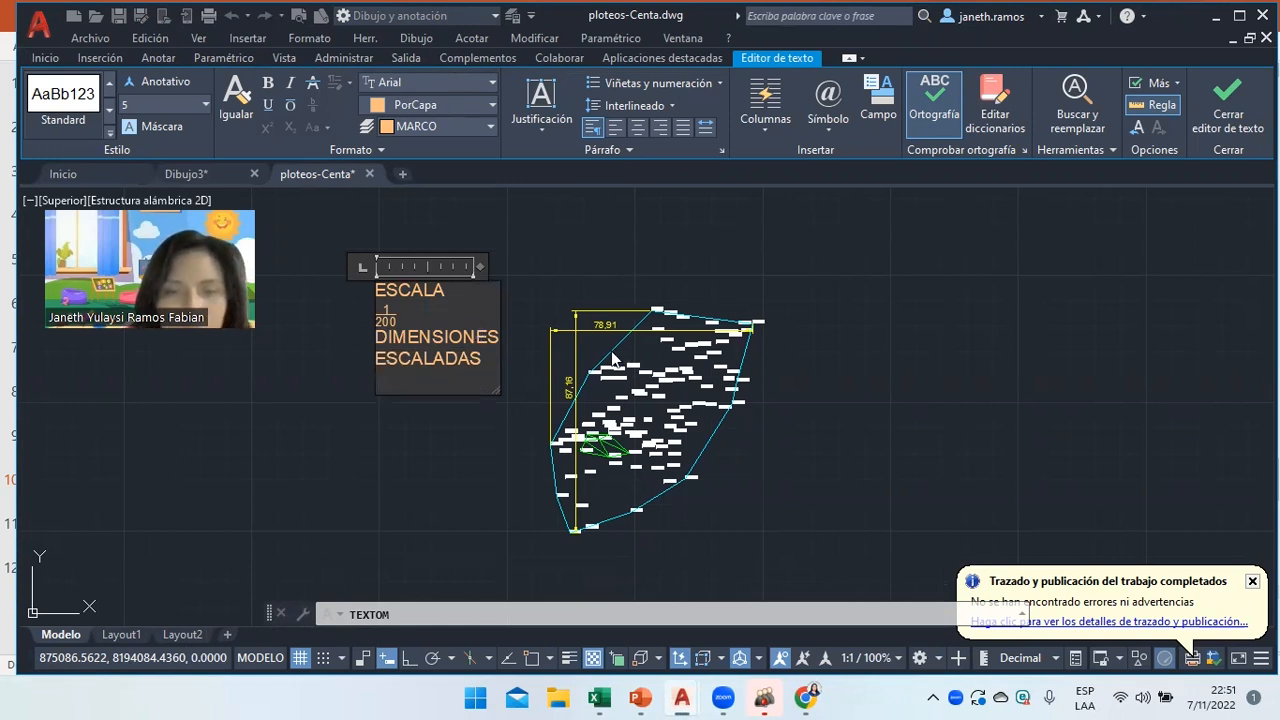
pyautogui.scroll(2, 616, 352)
pyautogui.write('87.16/2 =')
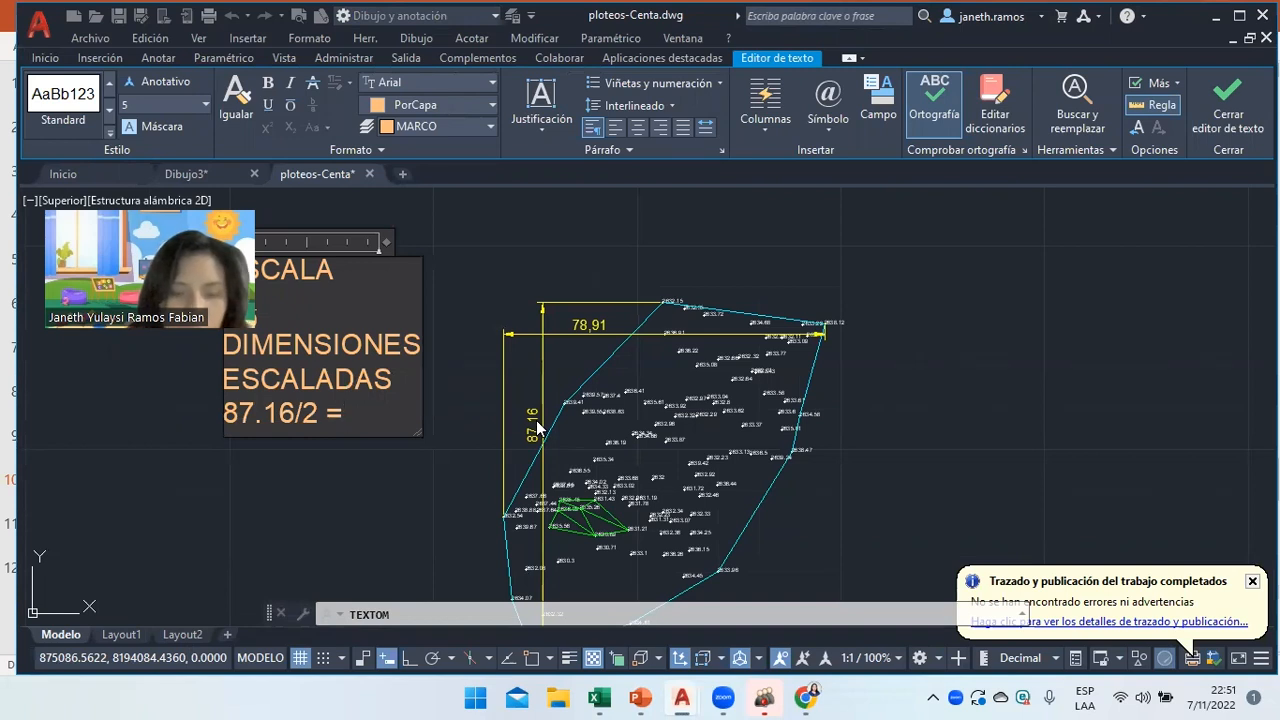
# Complete 87.16/2 =43.58 and add the line 78.91/2 =39.45 to the note.
pyautogui.write('43')
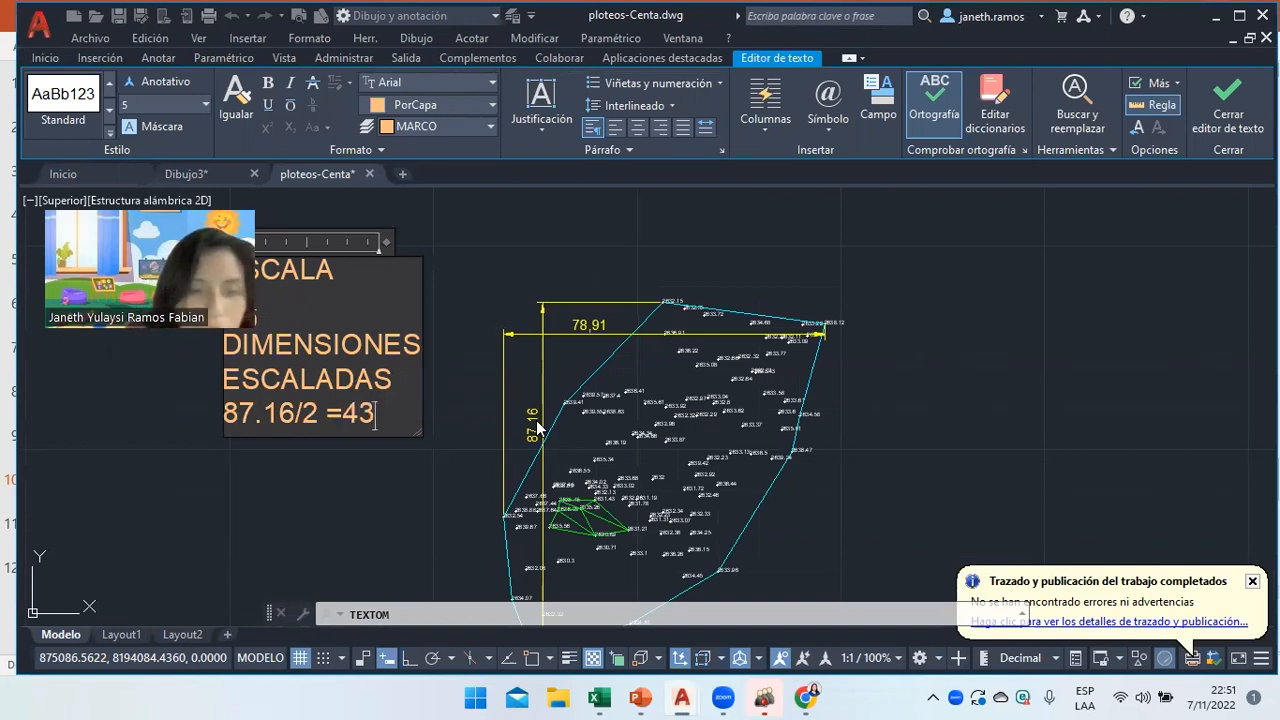
pyautogui.write('.58')
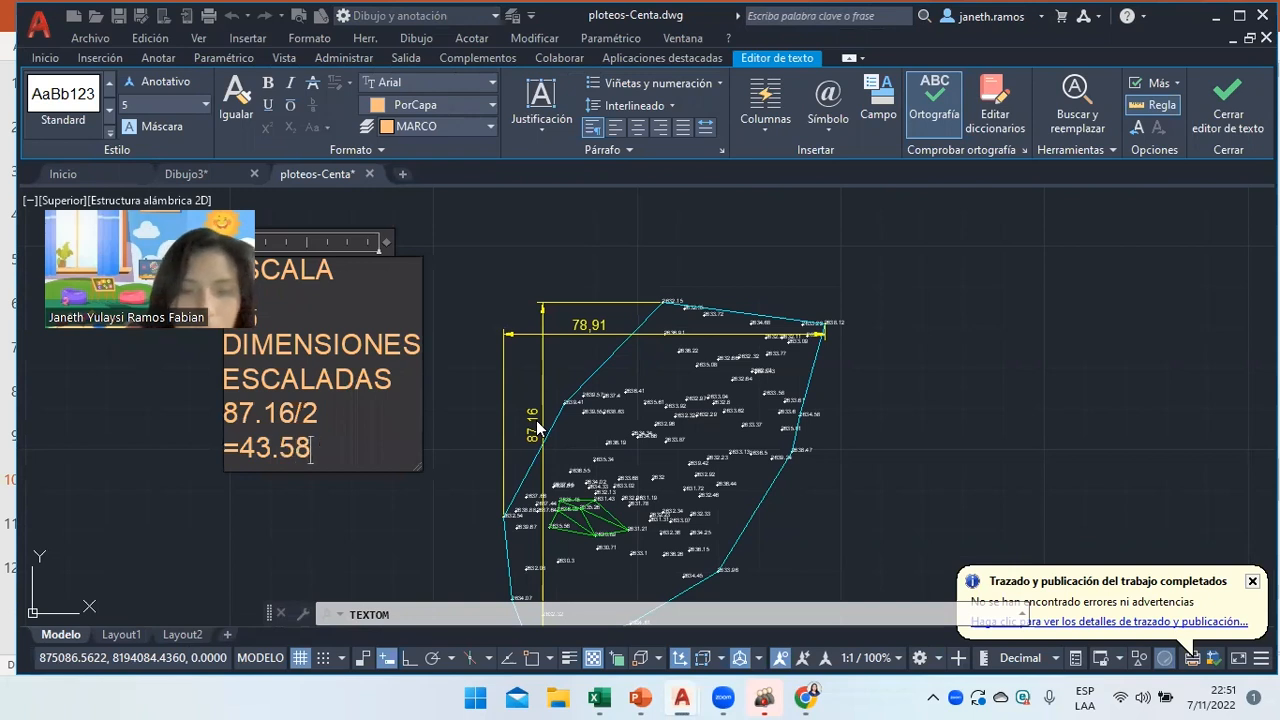
pyautogui.press('Return')
pyautogui.write('7')
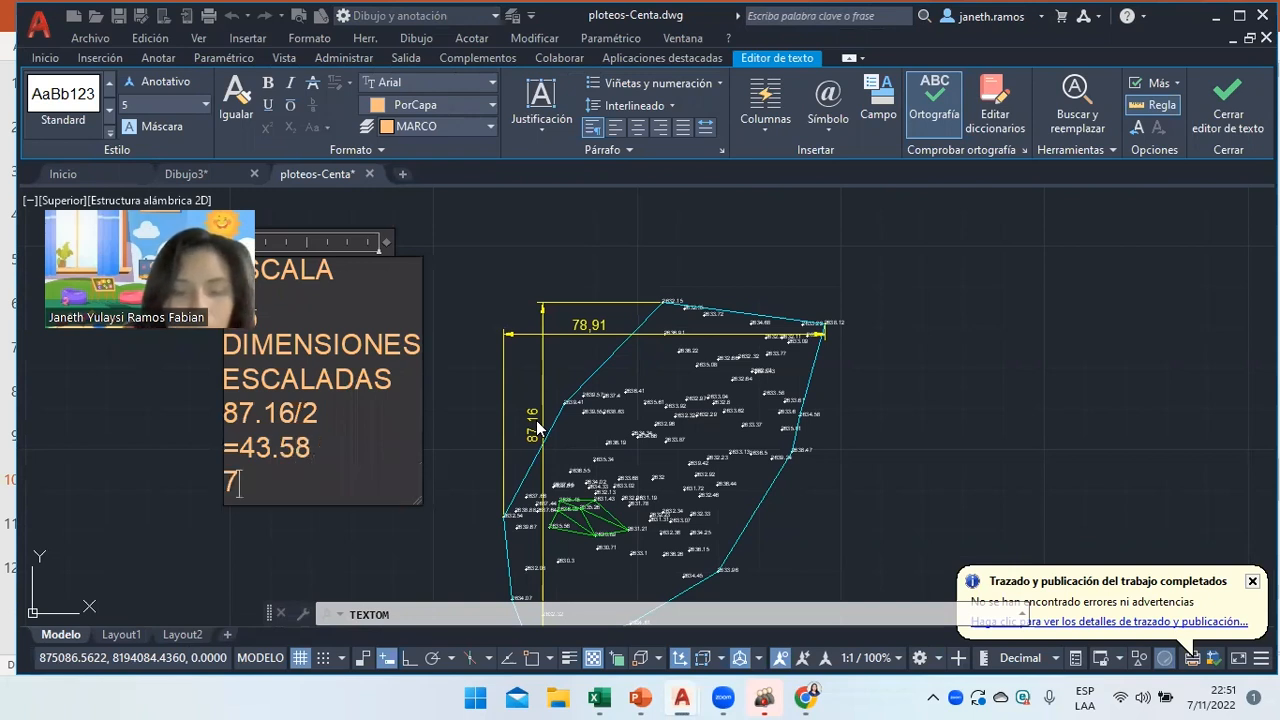
pyautogui.write('8.0')
pyautogui.press('BackSpace')
pyautogui.write('9')
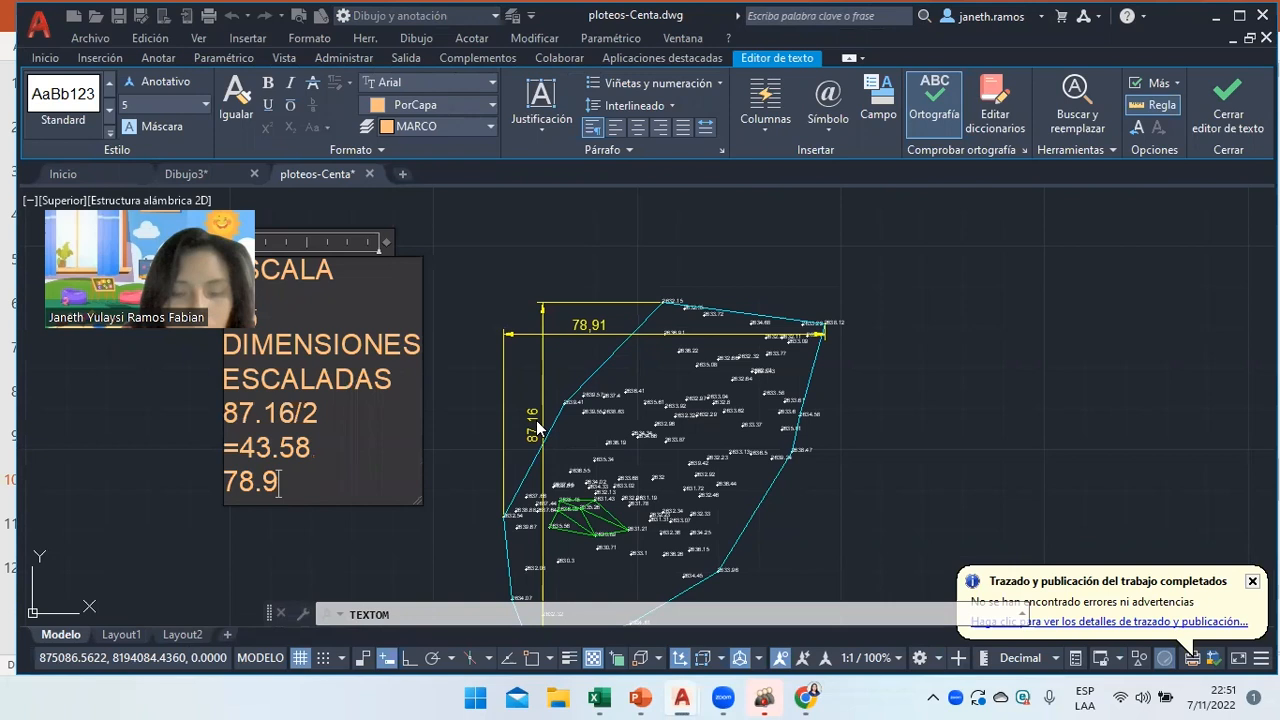
pyautogui.write('1/2 =')
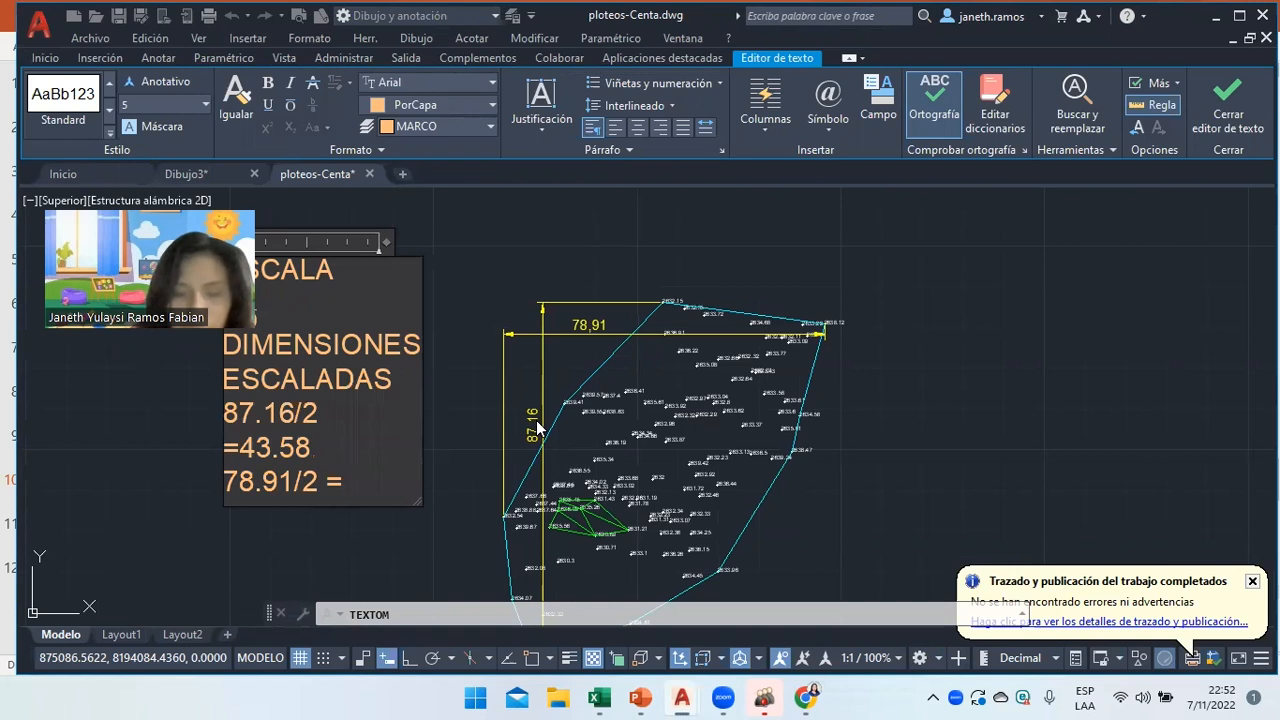
pyautogui.write('39.45')
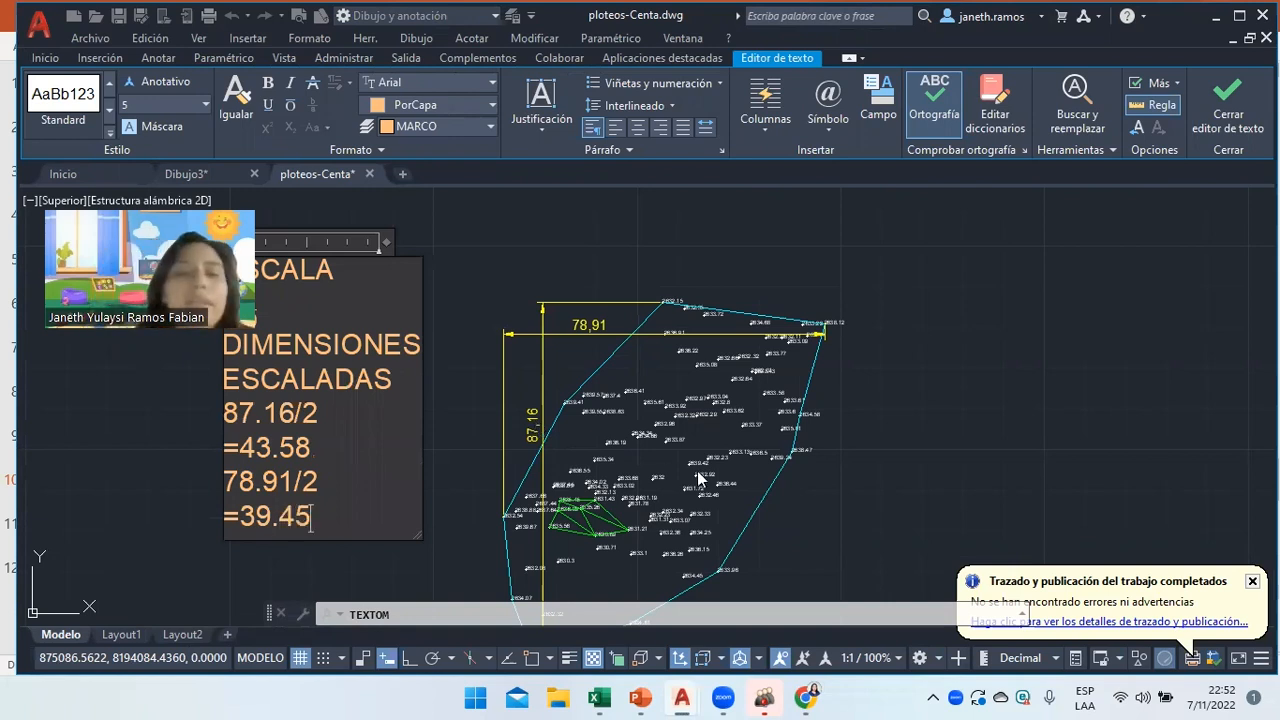
# Widen the note box, add the question EN QUE HOJA ENTRAN?, and close the editor.
pyautogui.moveTo(421, 280); pyautogui.dragTo(529, 286)
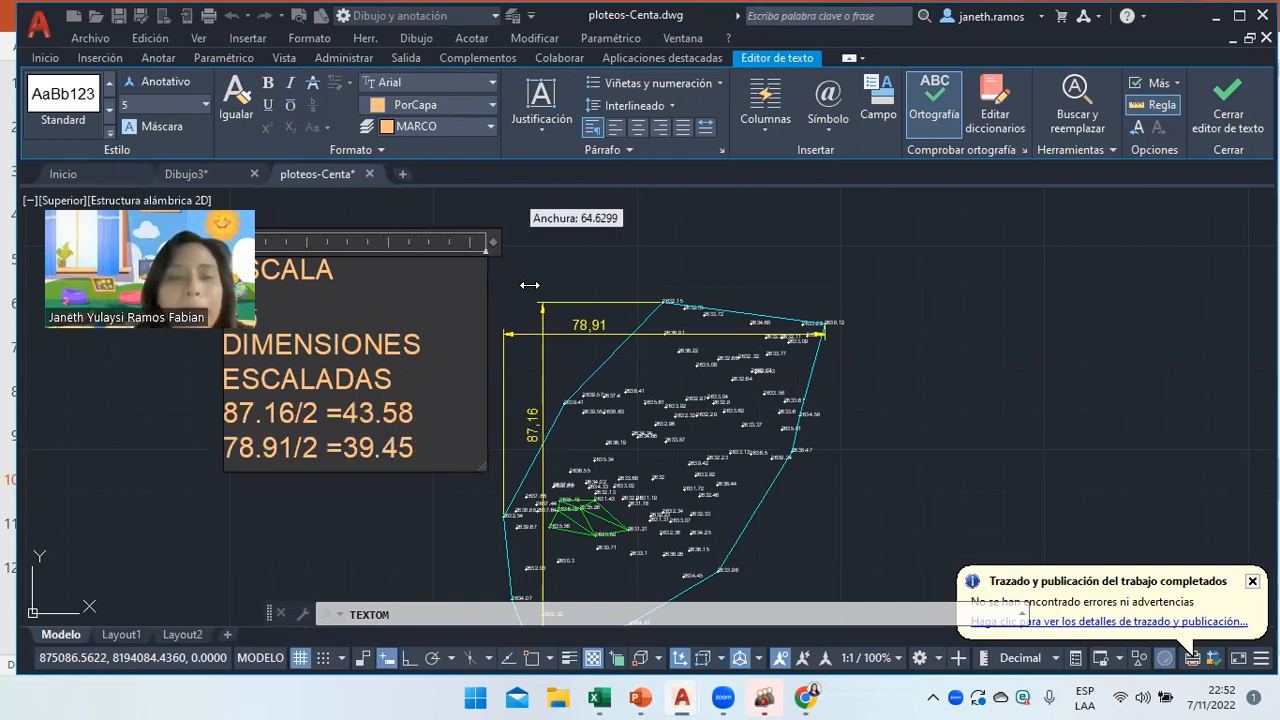
pyautogui.press('Return')
pyautogui.write('EN Q')
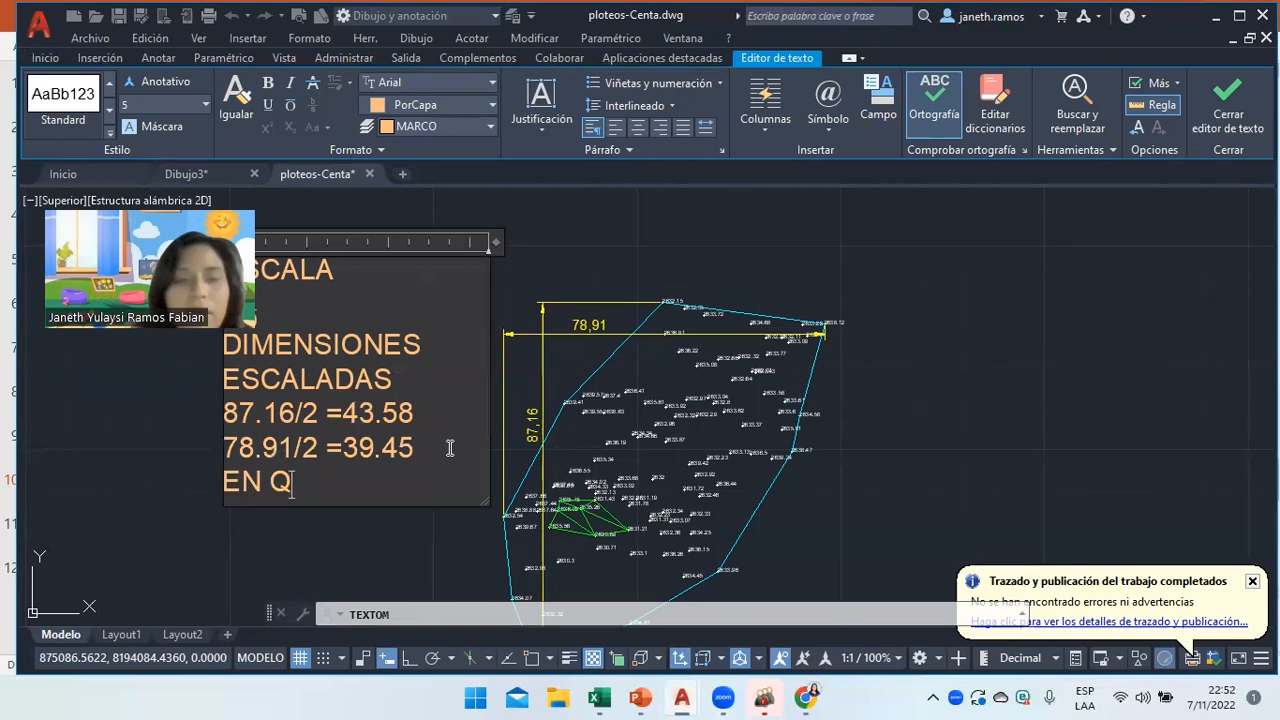
pyautogui.write('UE HOJA ENTRAN?')
pyautogui.click(450, 448)
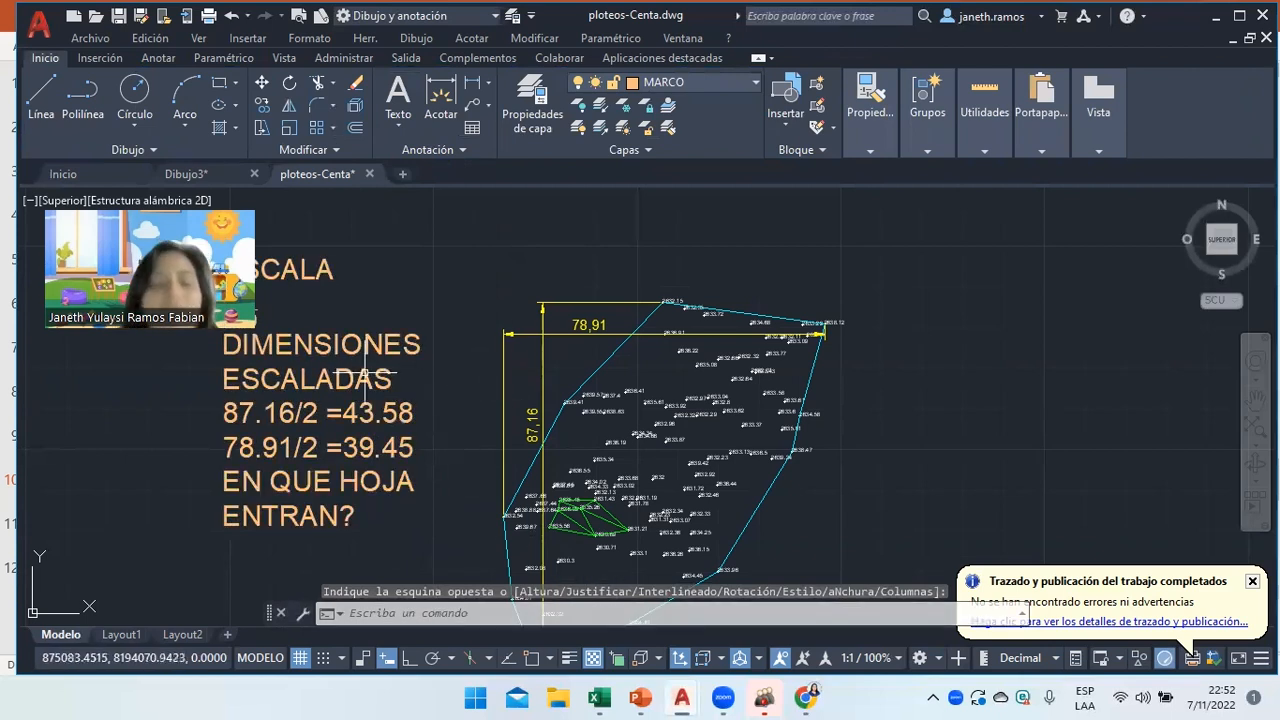
pyautogui.moveTo(686, 697)
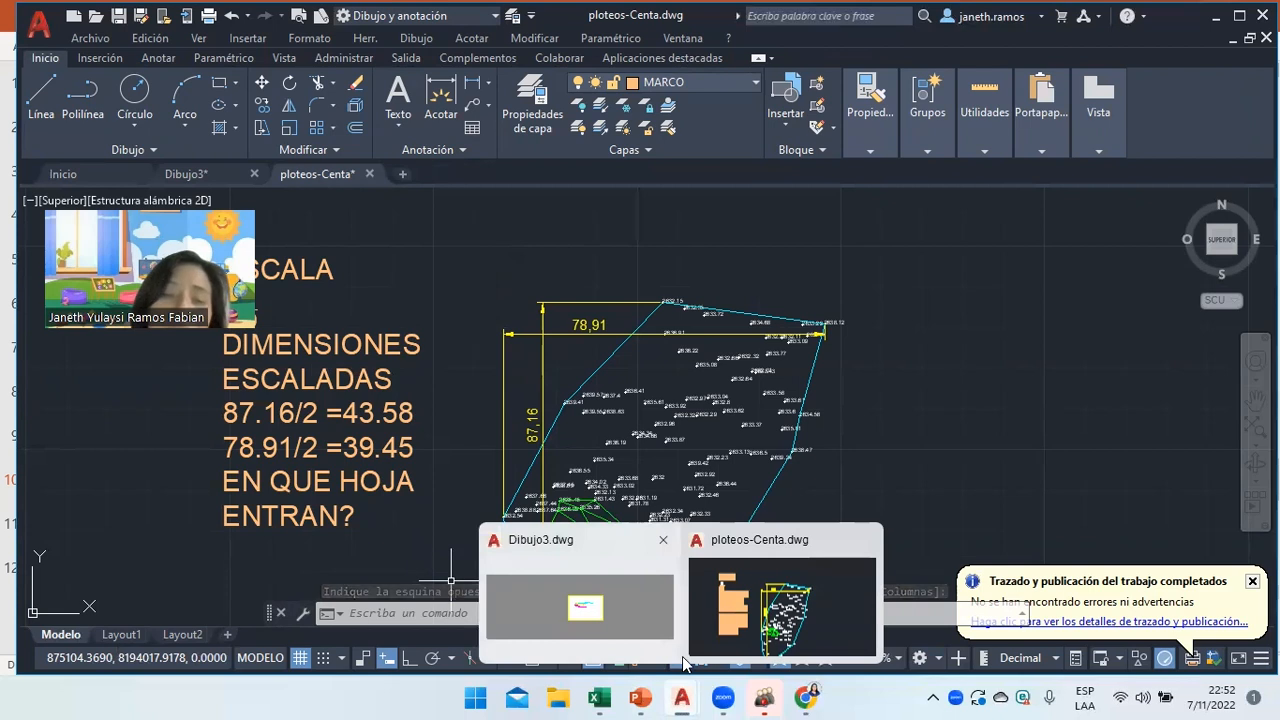
pyautogui.click(643, 698)
# On sheet-size slide 3, point out the 42, 29.7, 59.4 and 84 boxes for HOJA A1.
pyautogui.click(75, 188)
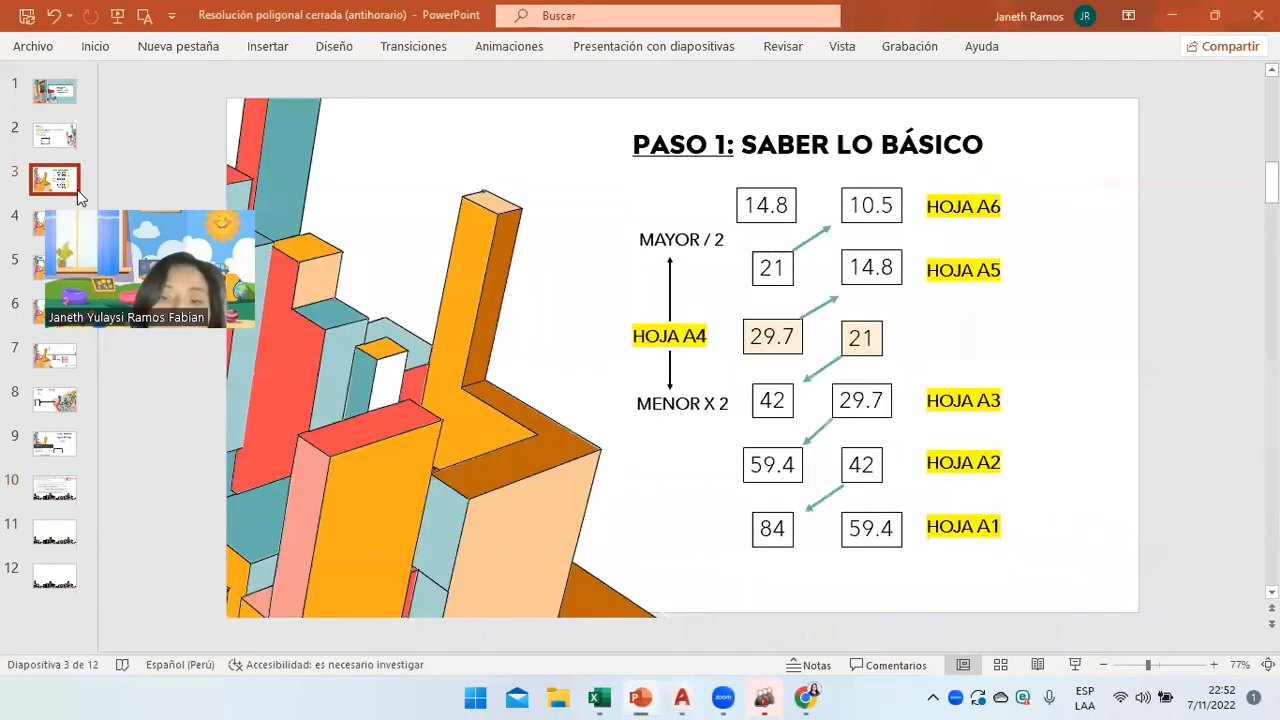
pyautogui.click(762, 412)
pyautogui.click(866, 404)
pyautogui.click(860, 466)
pyautogui.click(876, 519)
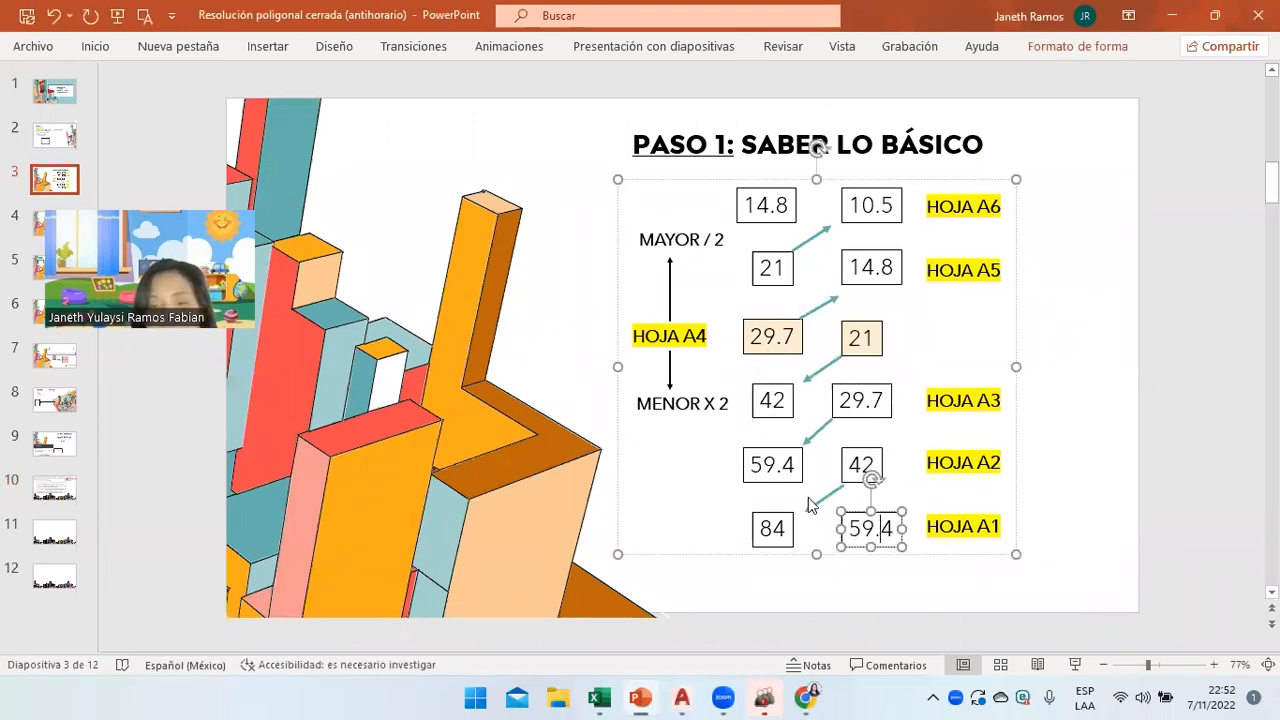
pyautogui.click(788, 468)
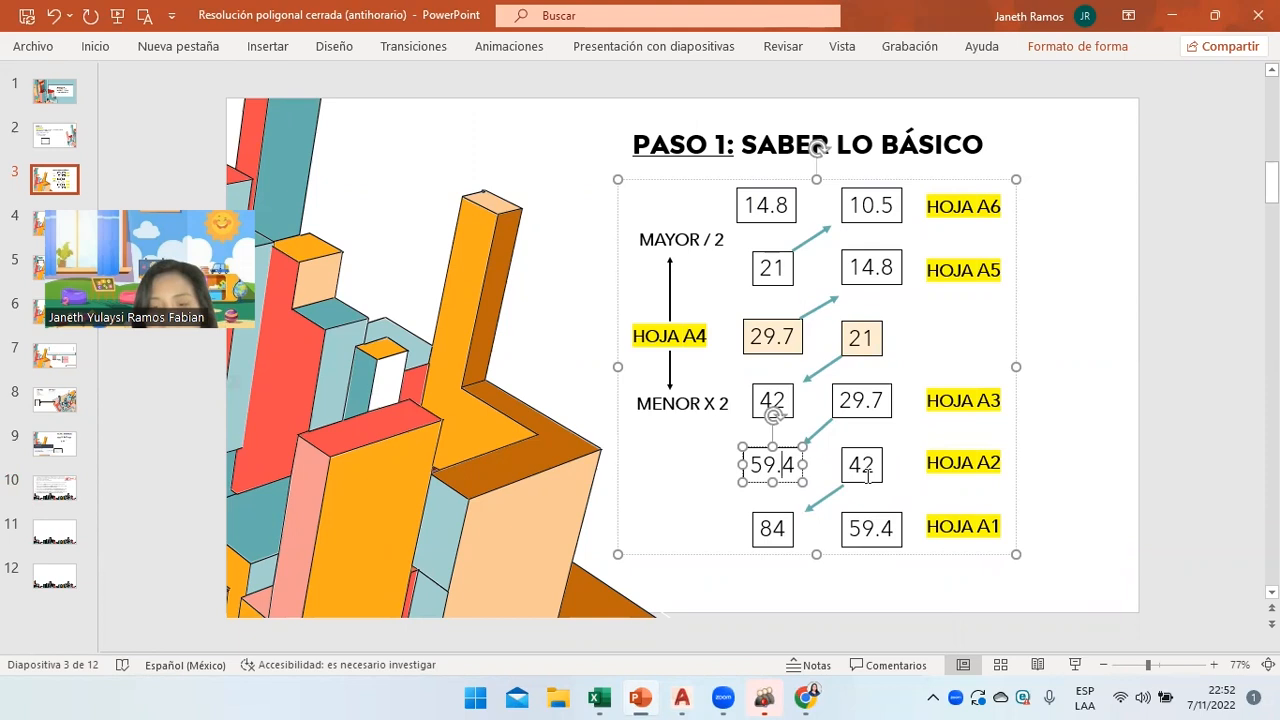
pyautogui.click(892, 521)
pyautogui.click(966, 520)
pyautogui.click(1067, 515)
pyautogui.click(989, 519)
pyautogui.click(858, 530)
pyautogui.click(797, 546)
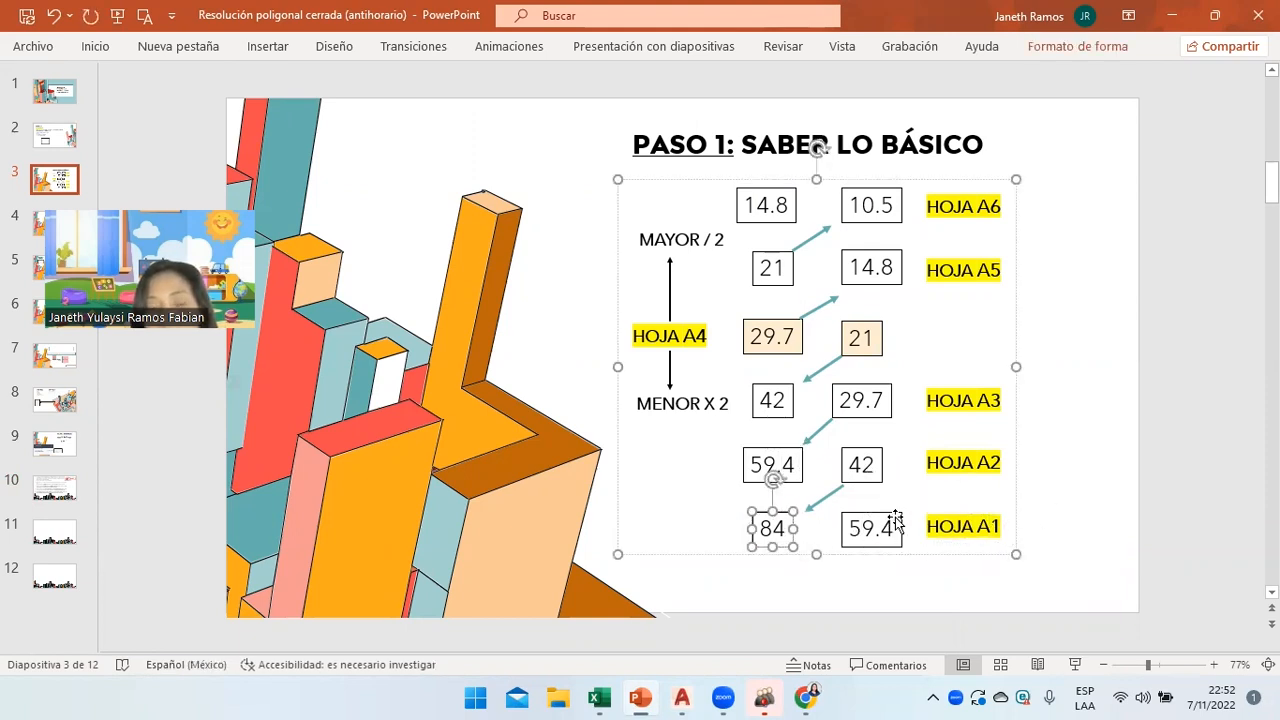
# Point out HOJA A2's 42 box and HOJA A1's 59.4 and 84 boxes, then return to ploteos-Centa.
pyautogui.click(867, 473)
pyautogui.click(924, 480)
pyautogui.click(862, 488)
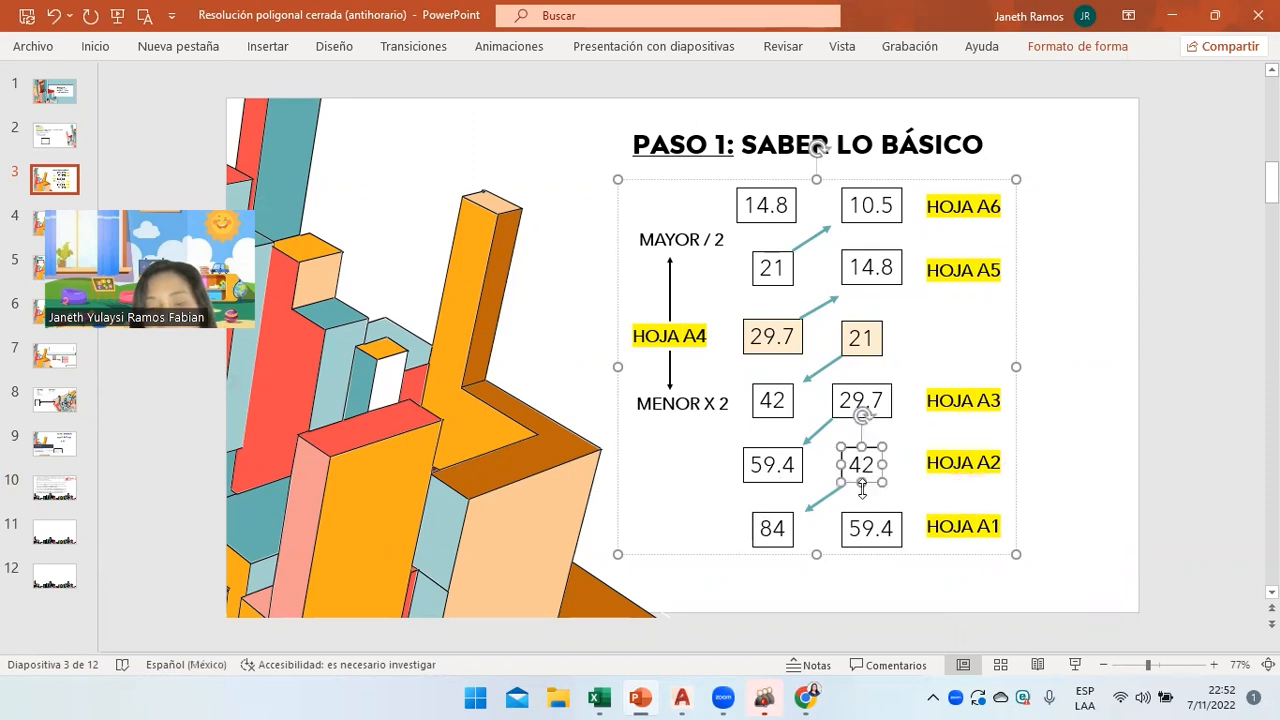
pyautogui.click(763, 466)
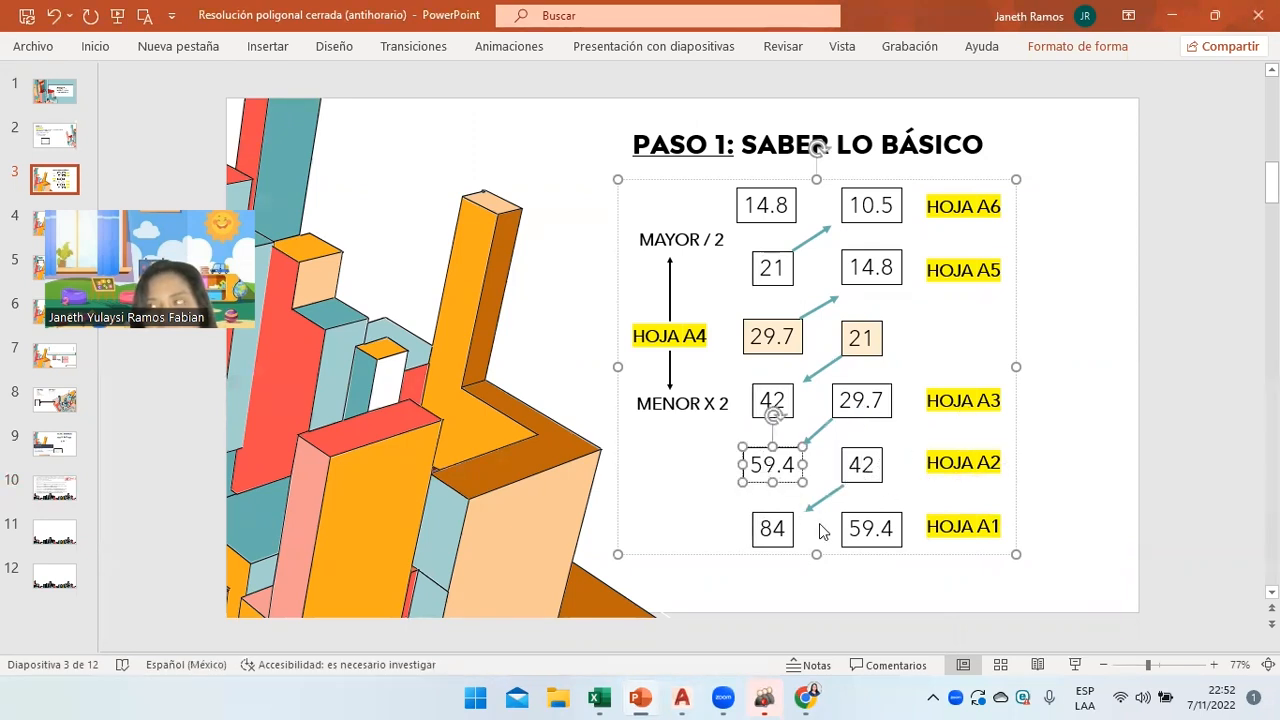
pyautogui.click(948, 543)
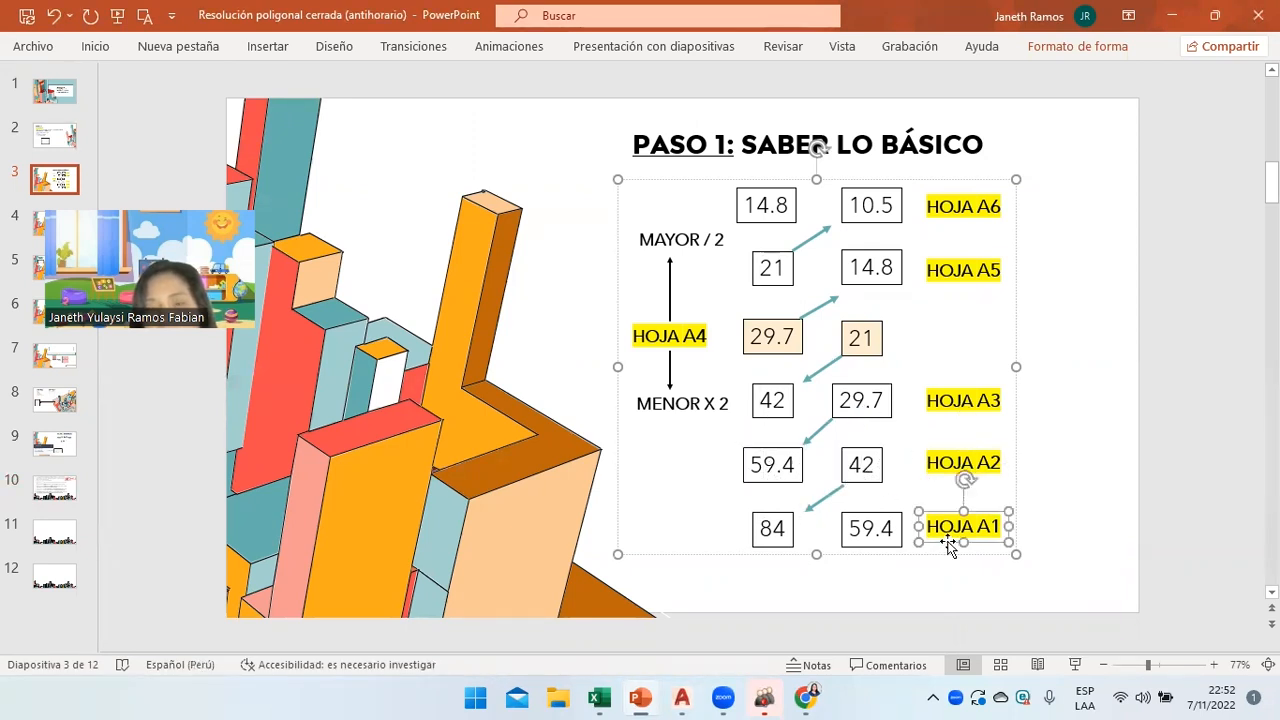
pyautogui.click(879, 531)
pyautogui.click(777, 536)
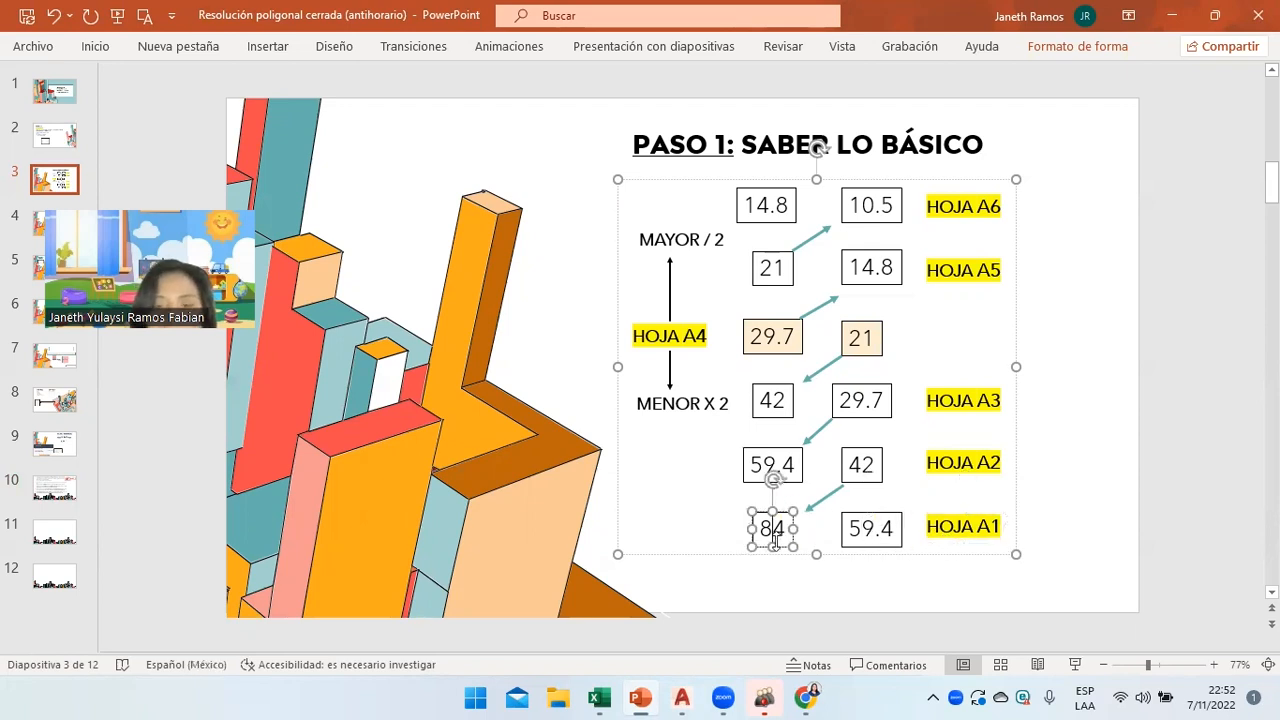
pyautogui.click(765, 580)
pyautogui.moveTo(679, 697)
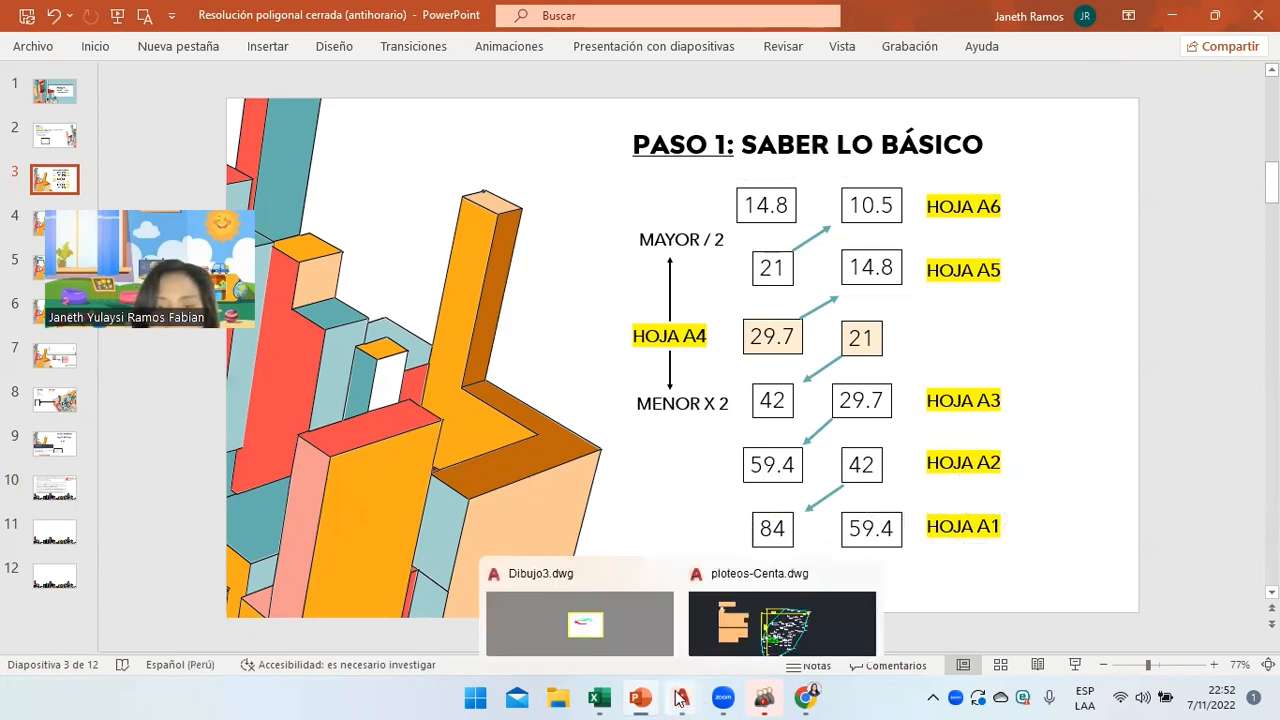
pyautogui.click(770, 627)
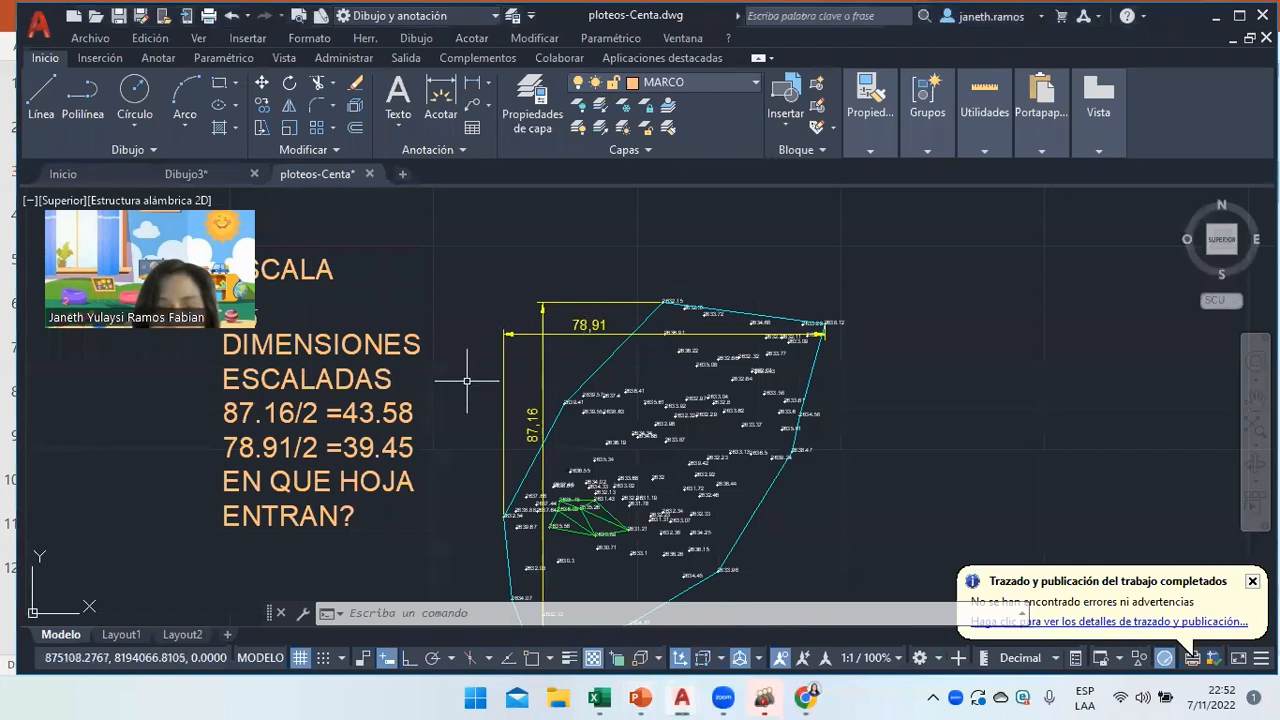
# Start a plot of the drawing, continuing with a single sheet and dismissing the paper-size warning.
pyautogui.write('pl')
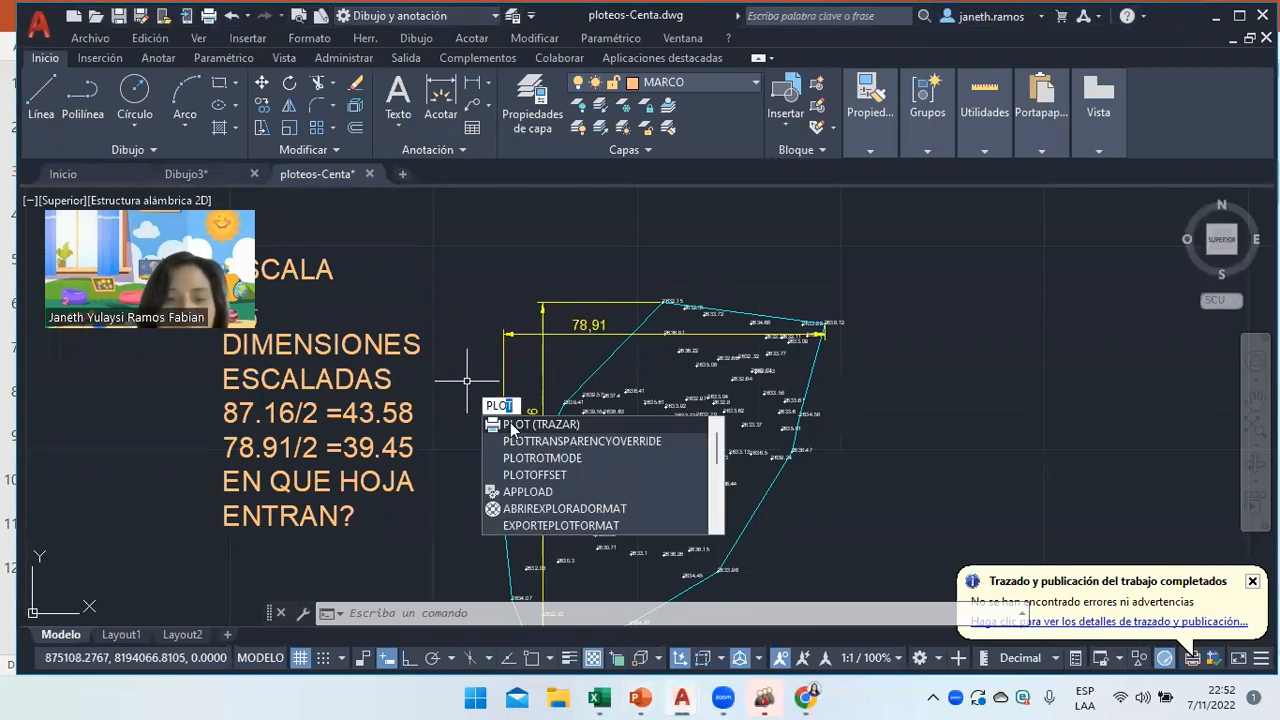
pyautogui.press('Escape')
pyautogui.hotkey('ctrl', 'p')
pyautogui.click(609, 409)
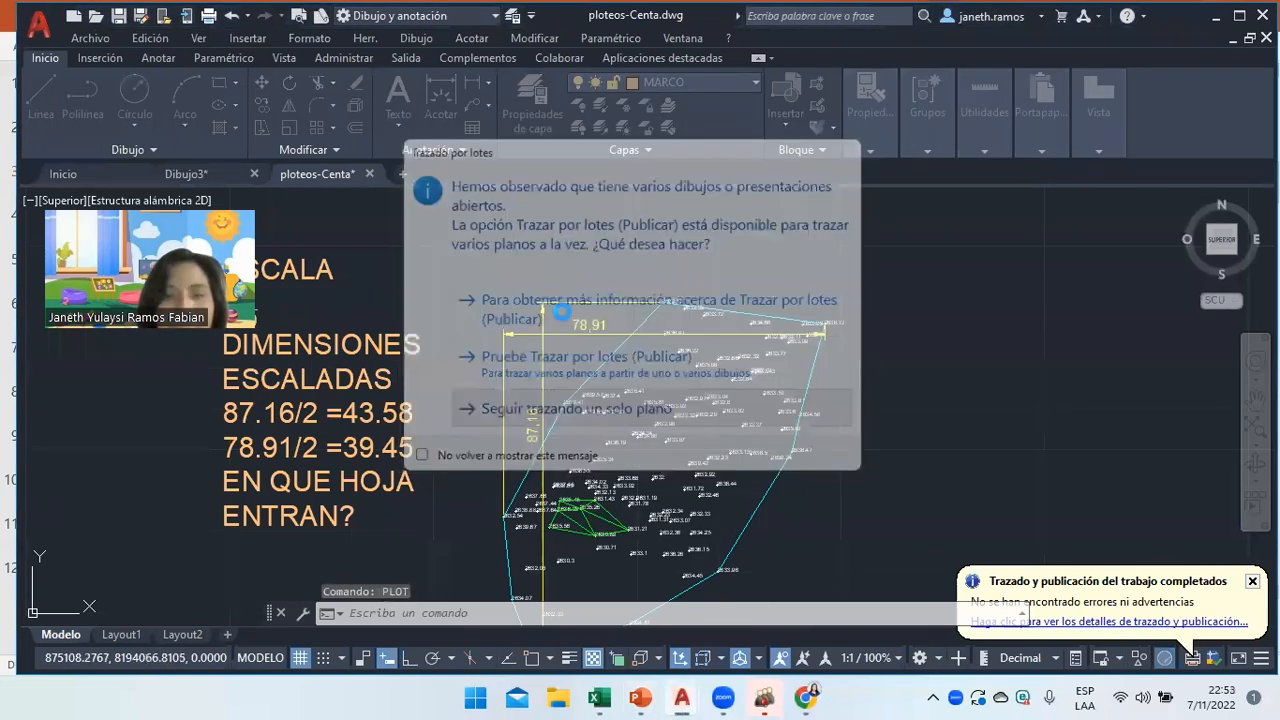
pyautogui.click(710, 413)
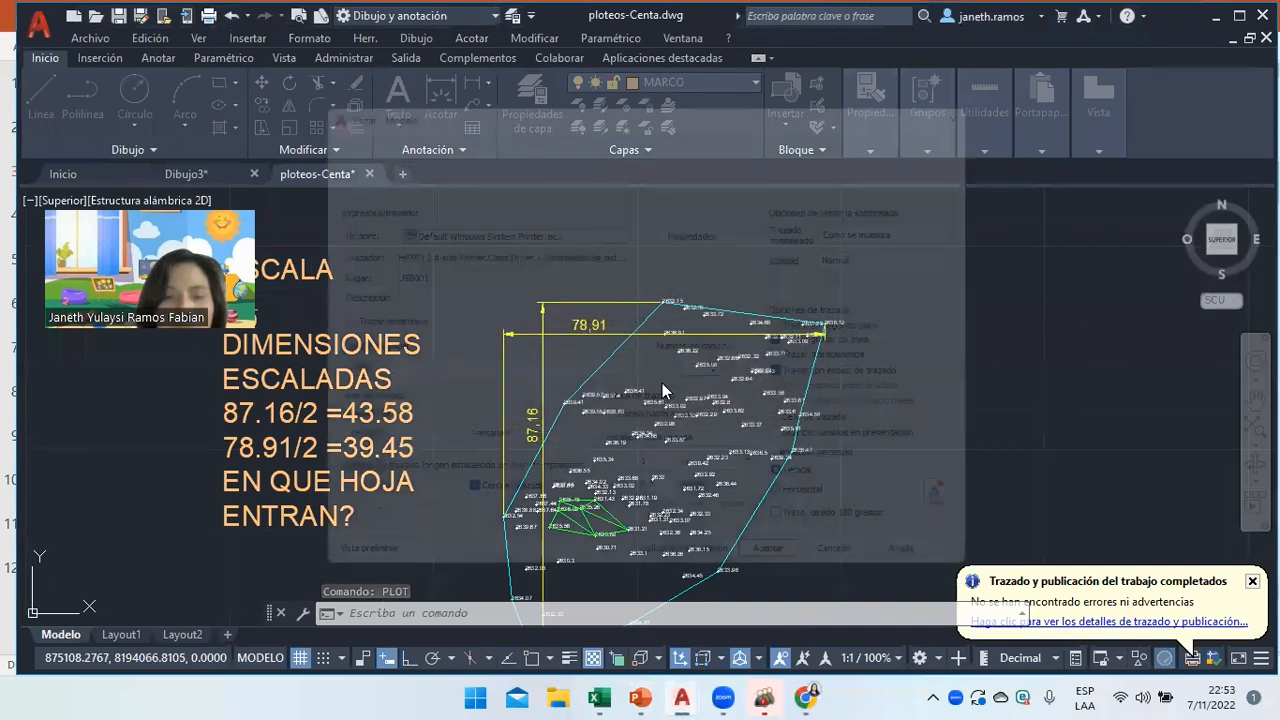
# Choose the AutoCAD PDF (General Documentation) plotter, check its paper sizes, and cancel the plot.
pyautogui.click(550, 221)
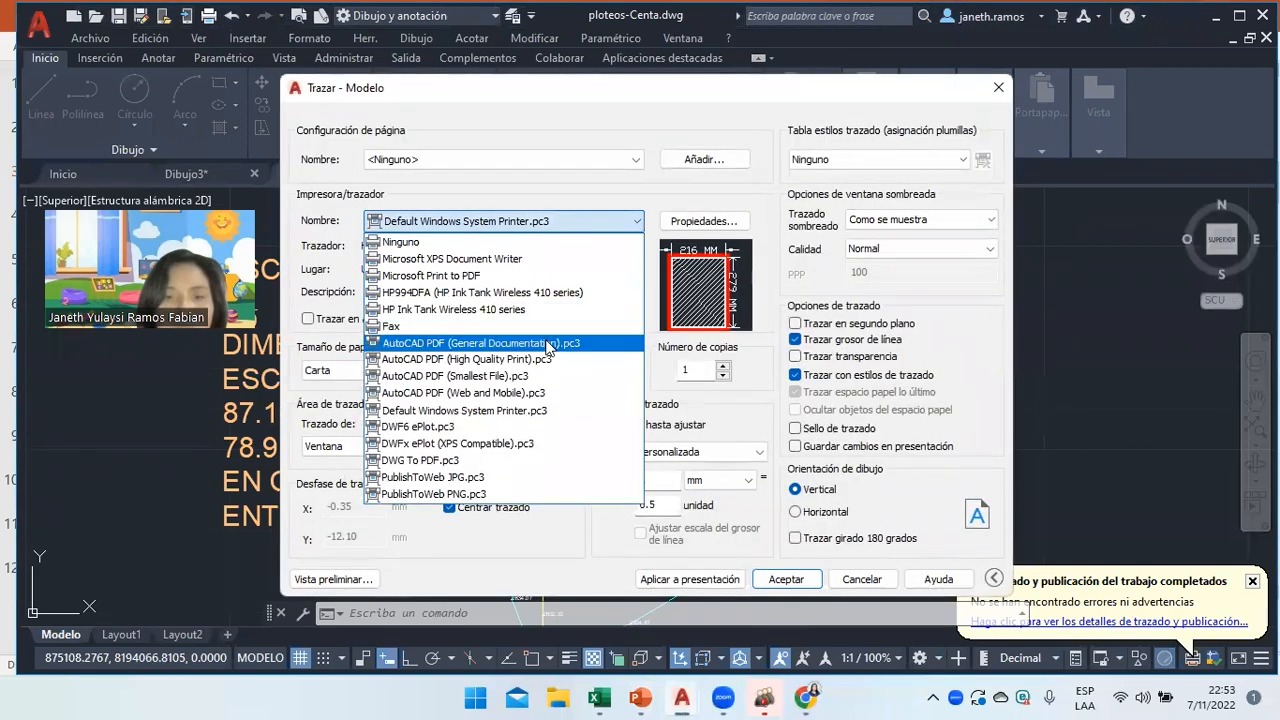
pyautogui.click(551, 340)
pyautogui.click(551, 373)
pyautogui.moveTo(605, 226); pyautogui.dragTo(628, 135)
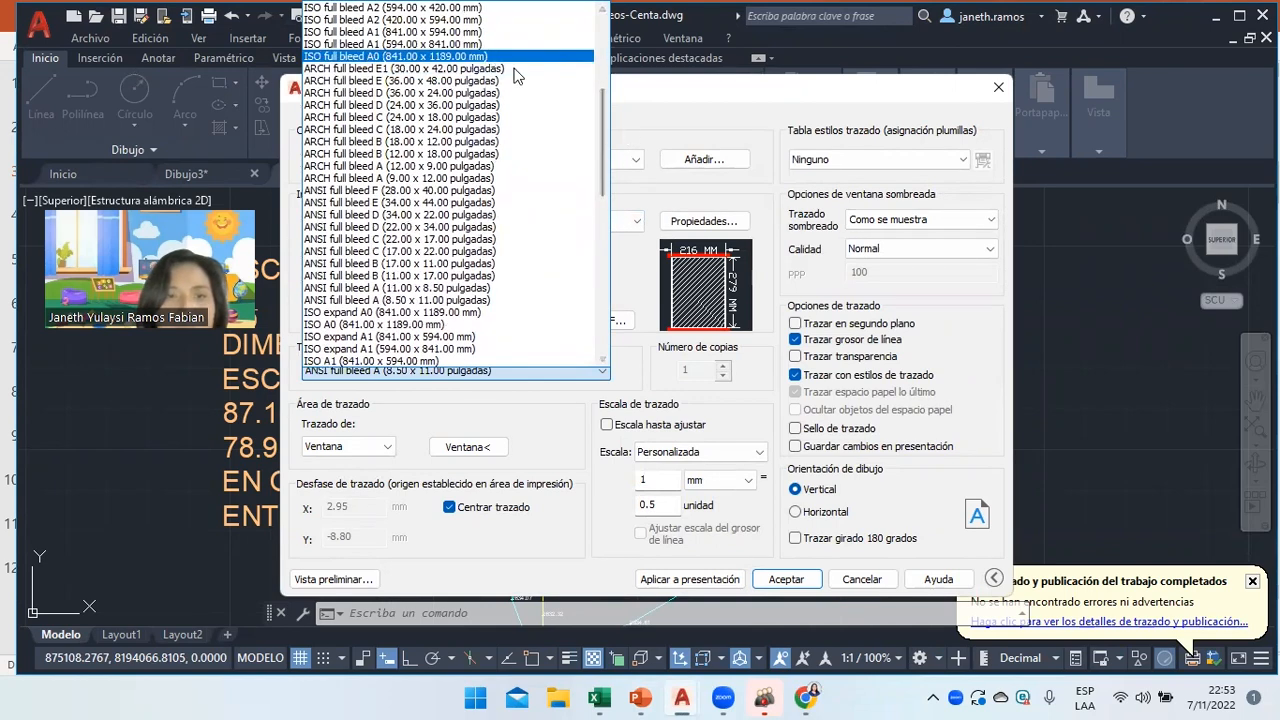
pyautogui.click(862, 585)
pyautogui.click(862, 579)
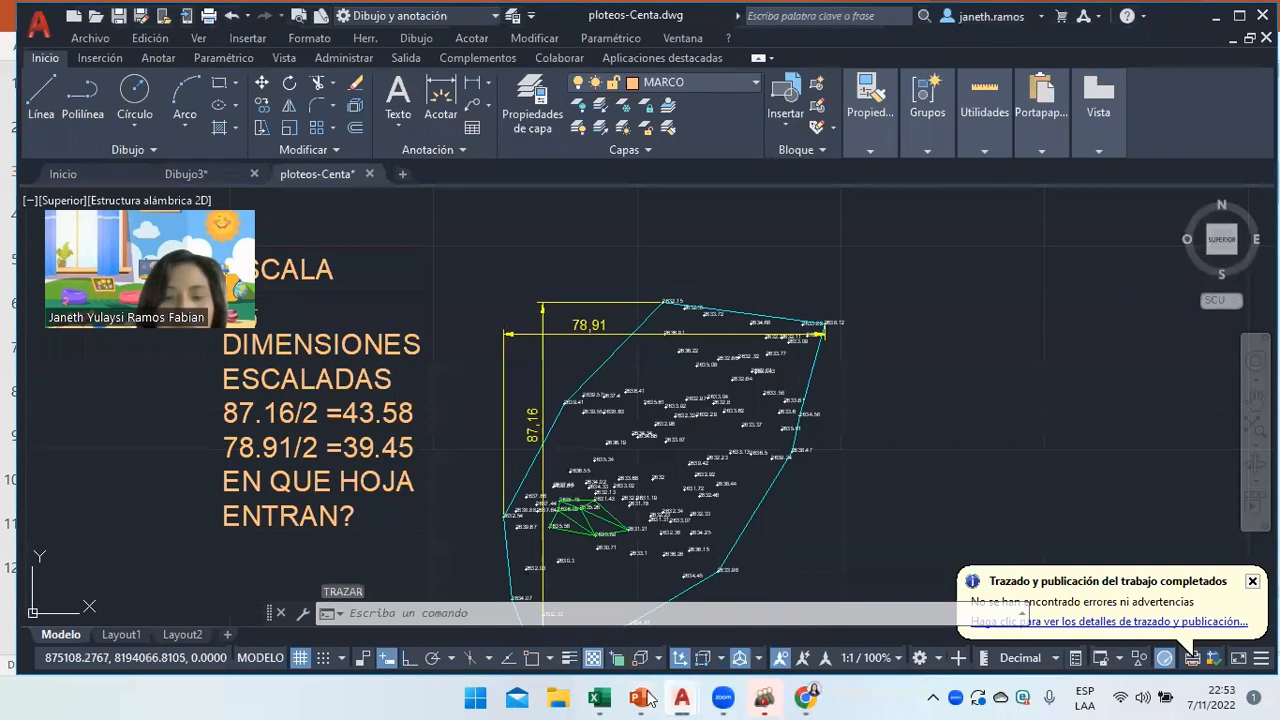
pyautogui.moveTo(640, 697)
pyautogui.click(622, 611)
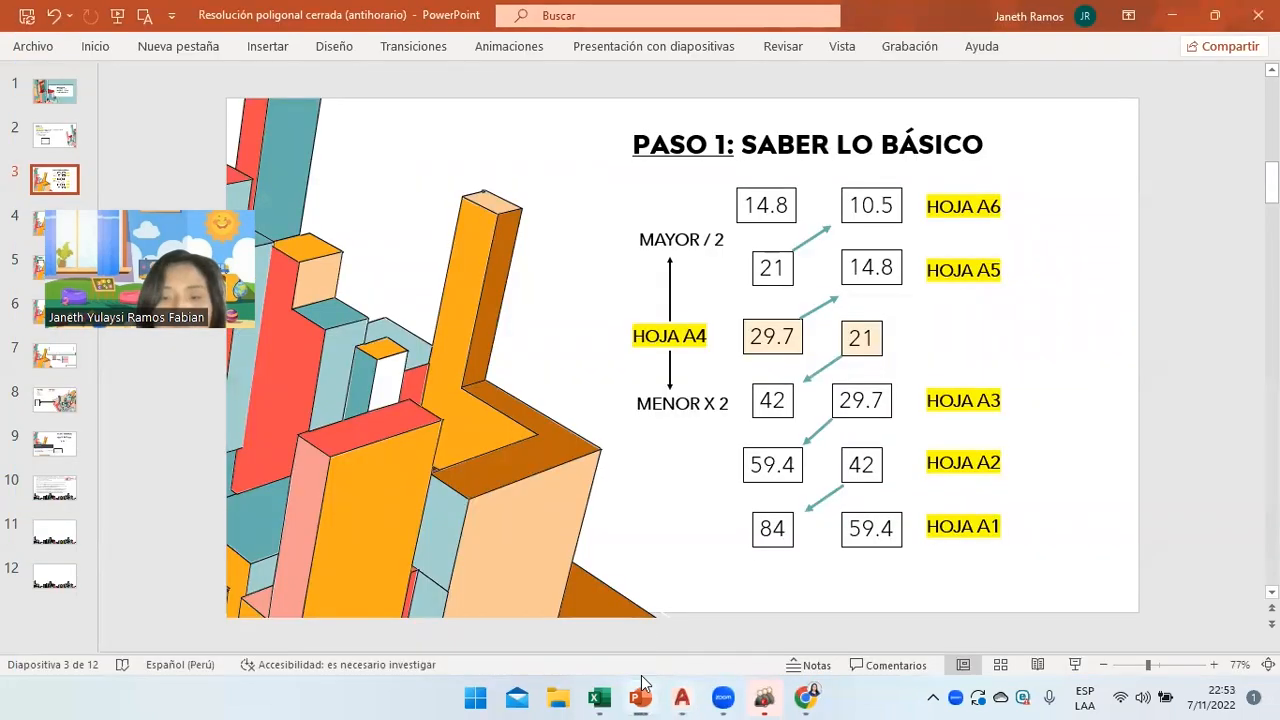
# Reopen the scale note and add a new line reading A1.
pyautogui.click(682, 697)
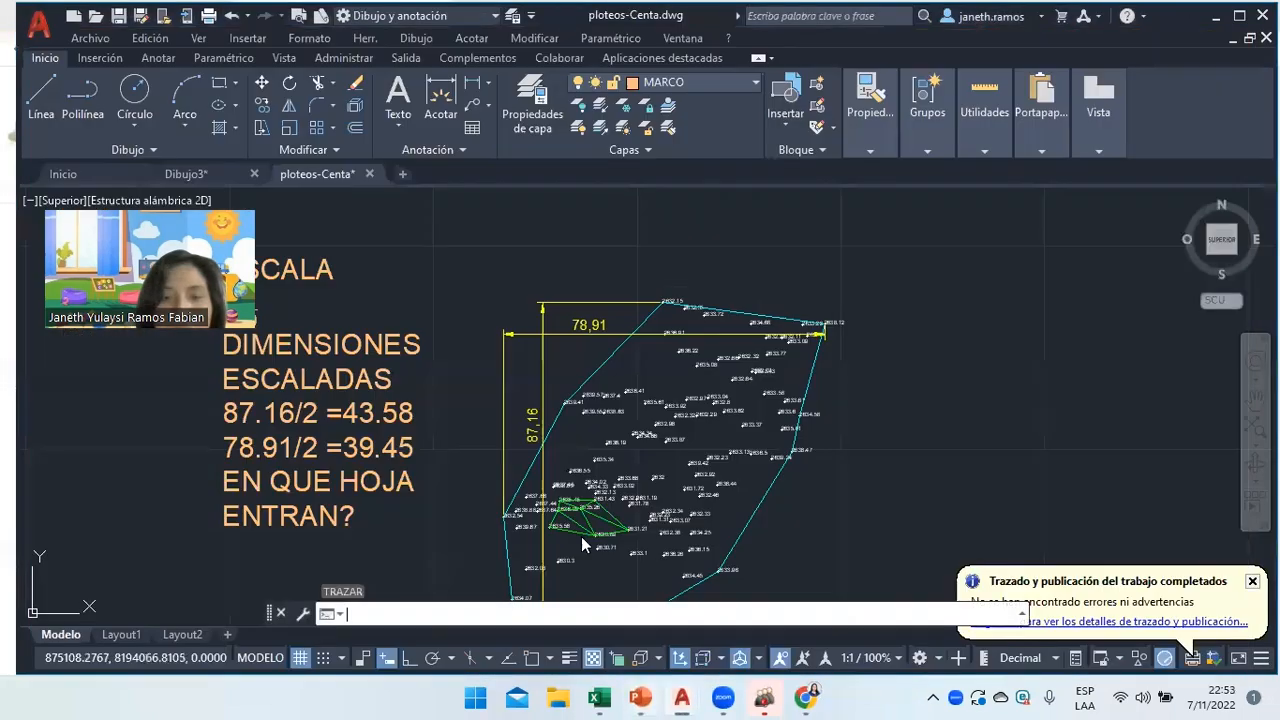
pyautogui.click(357, 530)
pyautogui.doubleClick(357, 519)
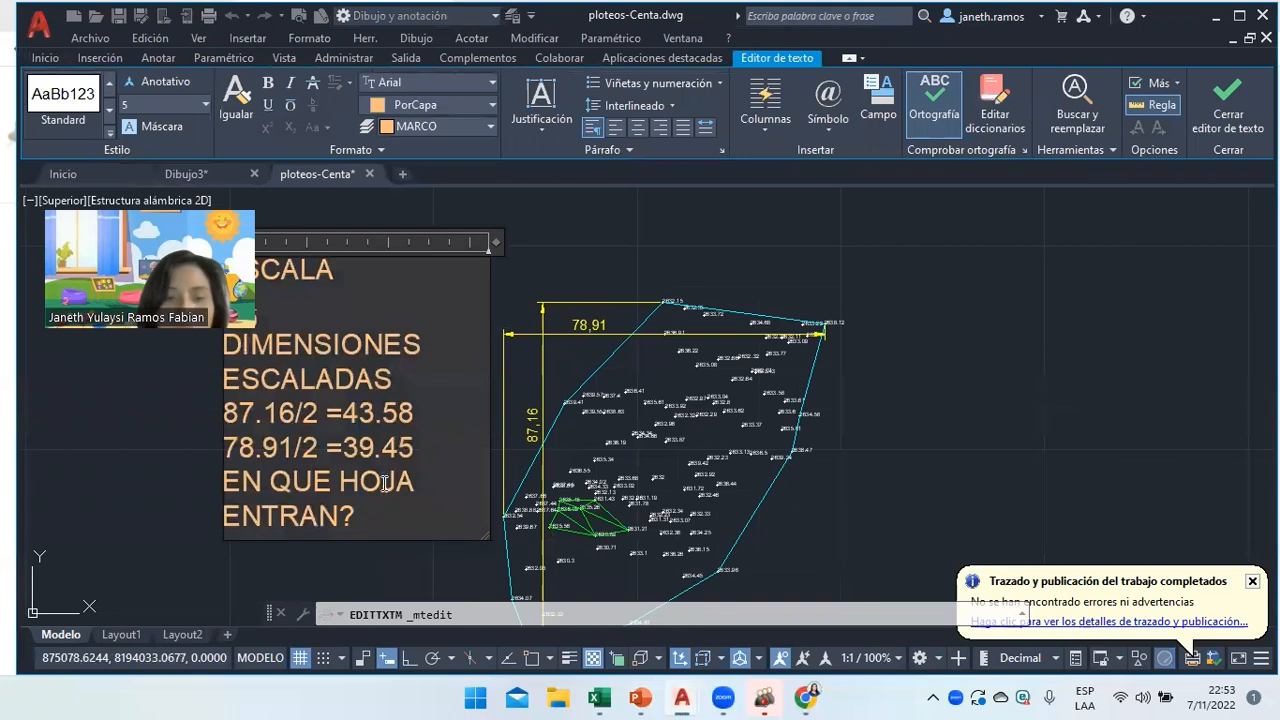
pyautogui.press('Return')
pyautogui.write('A1')
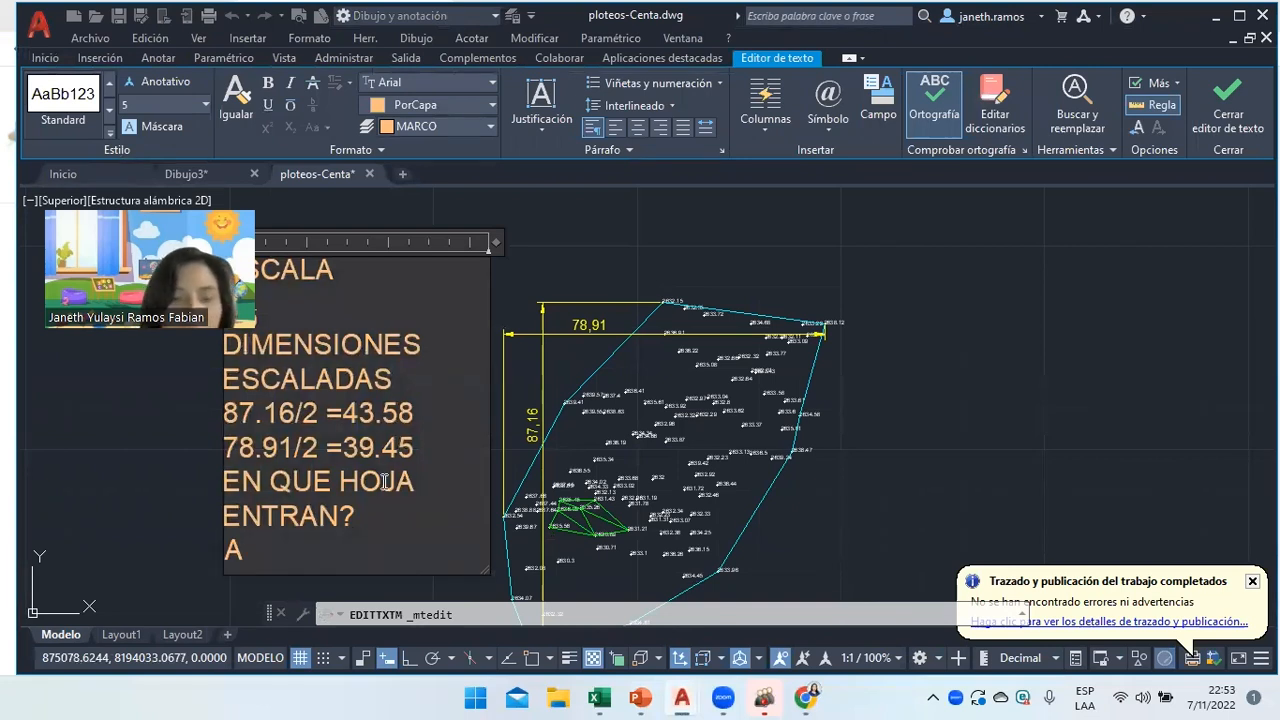
# Check the HOJA A1 sizes 84 and 59.4 on the PowerPoint chart, then return to the note.
pyautogui.click(648, 697)
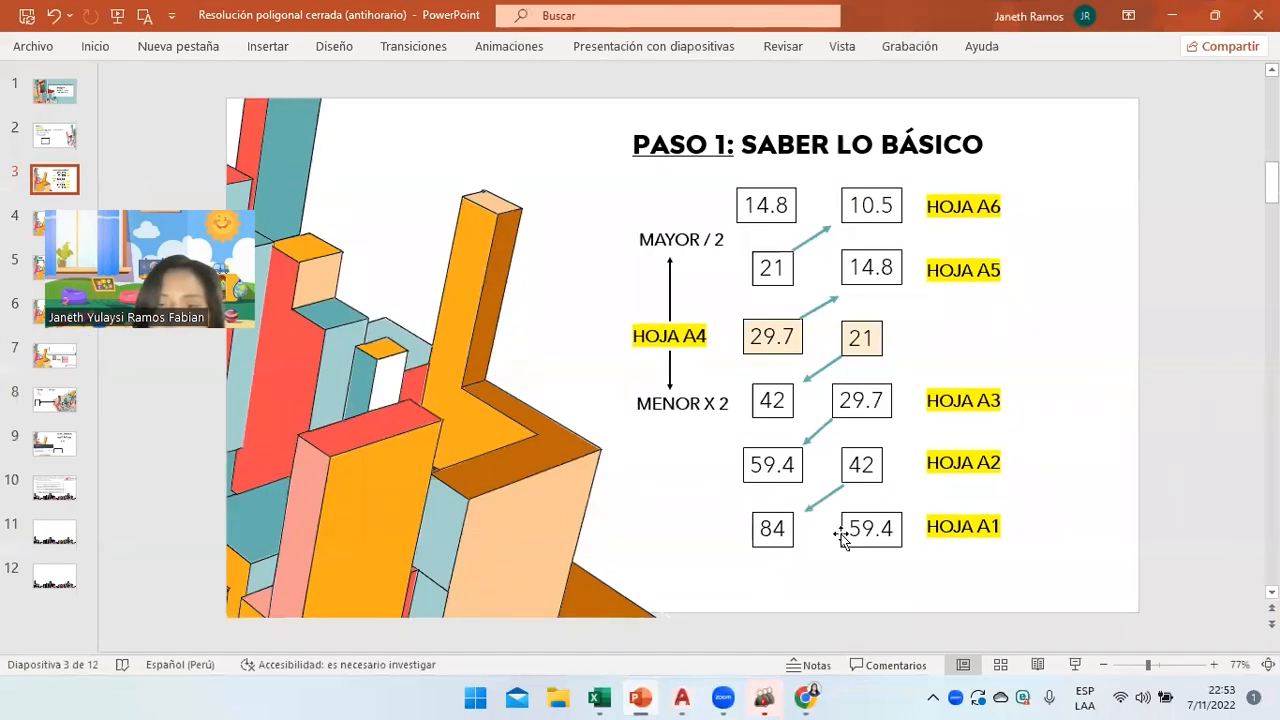
pyautogui.click(771, 529)
pyautogui.click(960, 522)
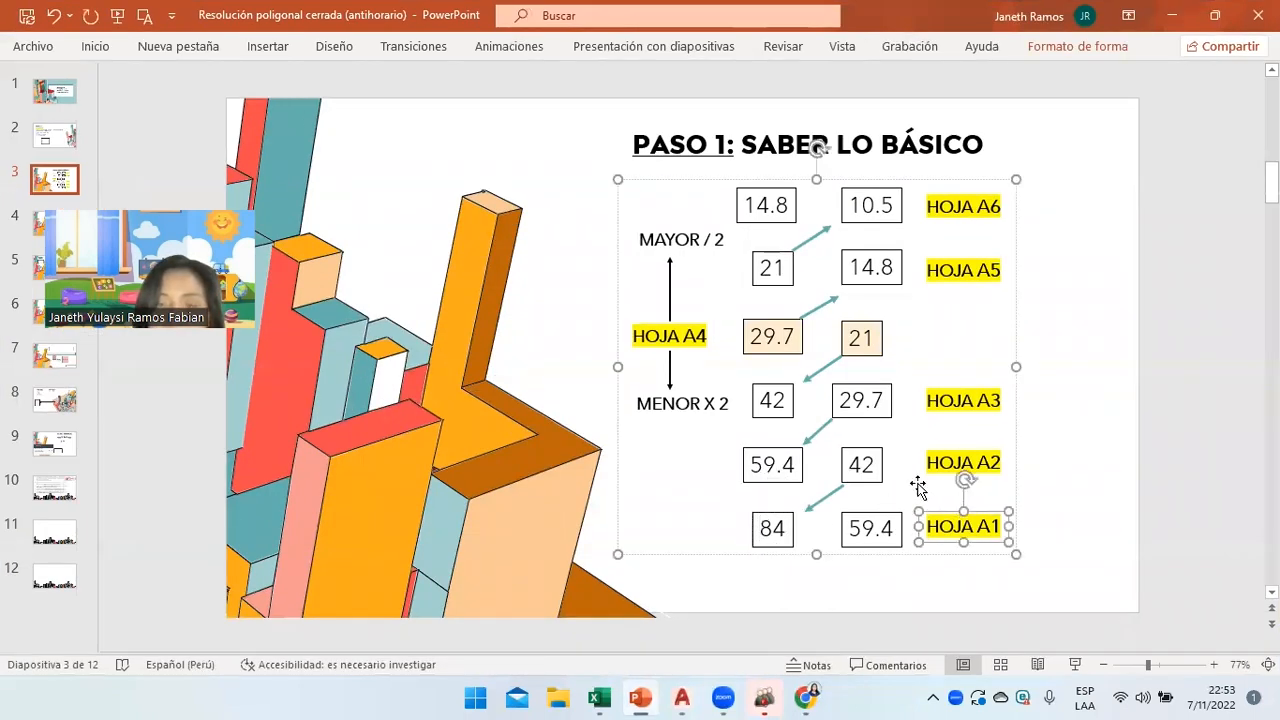
pyautogui.click(865, 470)
pyautogui.click(872, 528)
pyautogui.click(766, 557)
pyautogui.moveTo(678, 697)
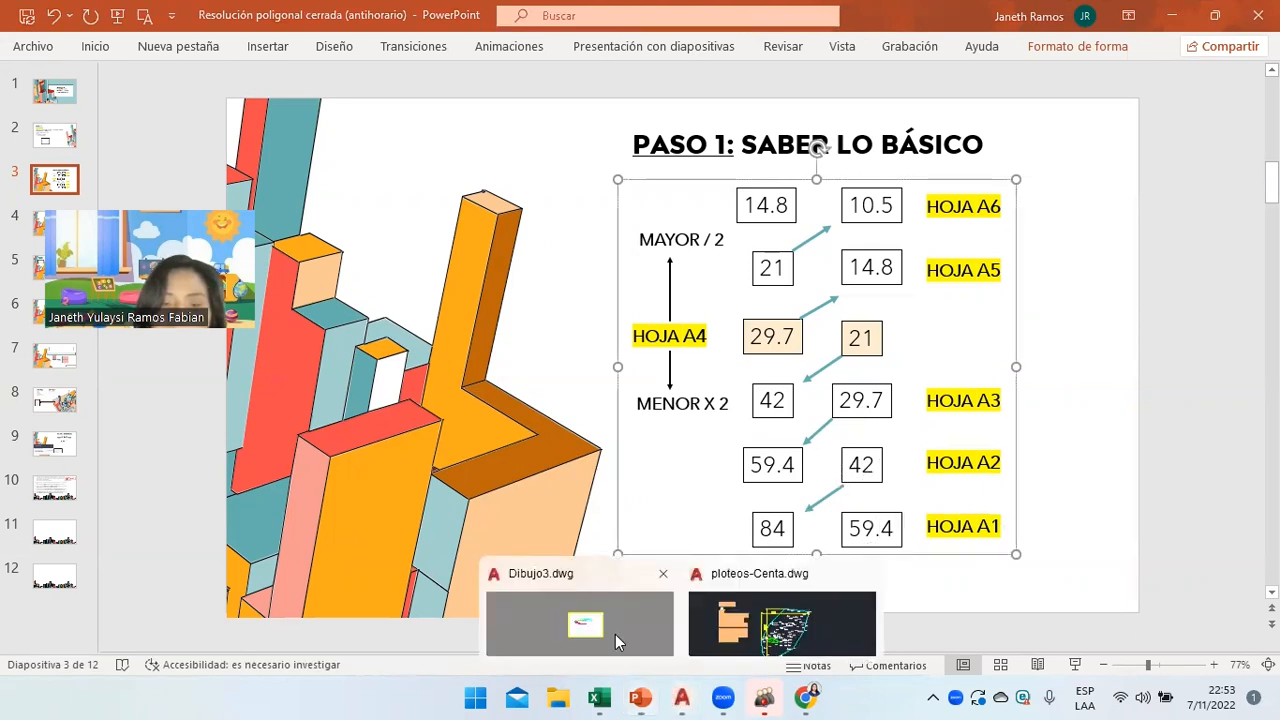
pyautogui.click(770, 625)
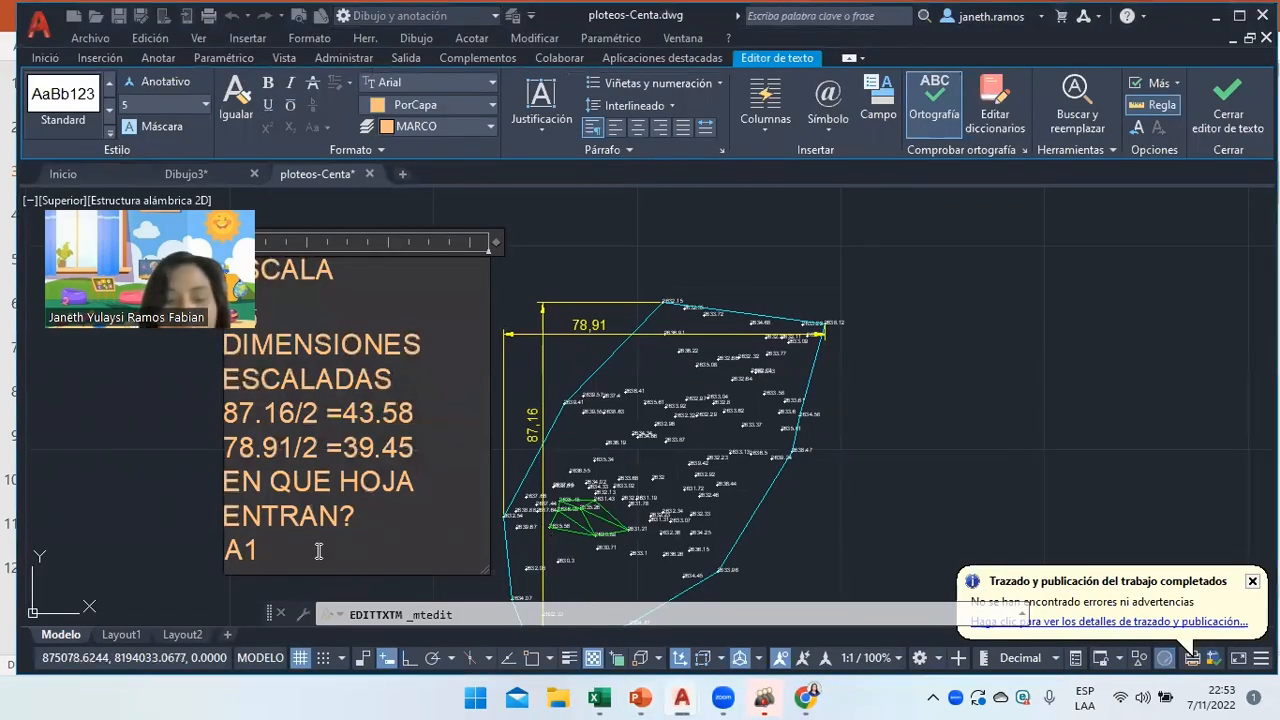
pyautogui.moveTo(645, 697)
pyautogui.click(697, 631)
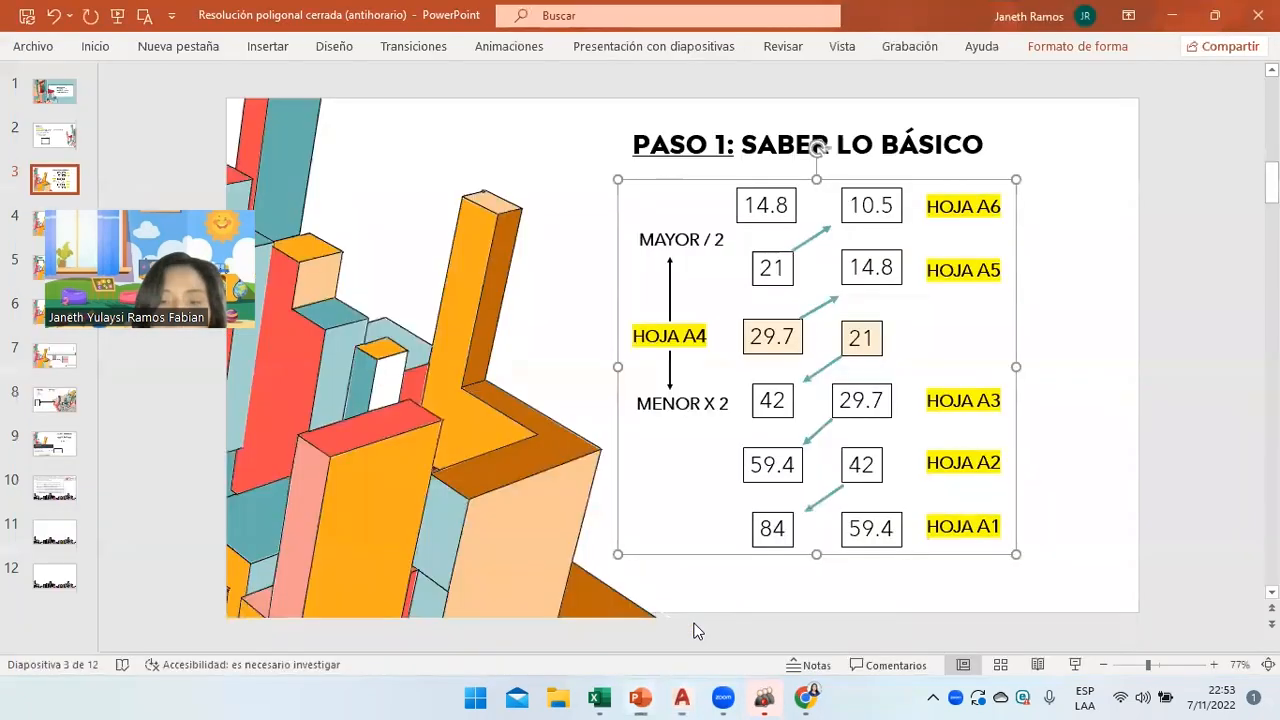
pyautogui.click(681, 697)
# Type 84 x 59.4 and a new line HOJA A ESCALA in the note.
pyautogui.write('84 x 59.4')
pyautogui.press('Return')
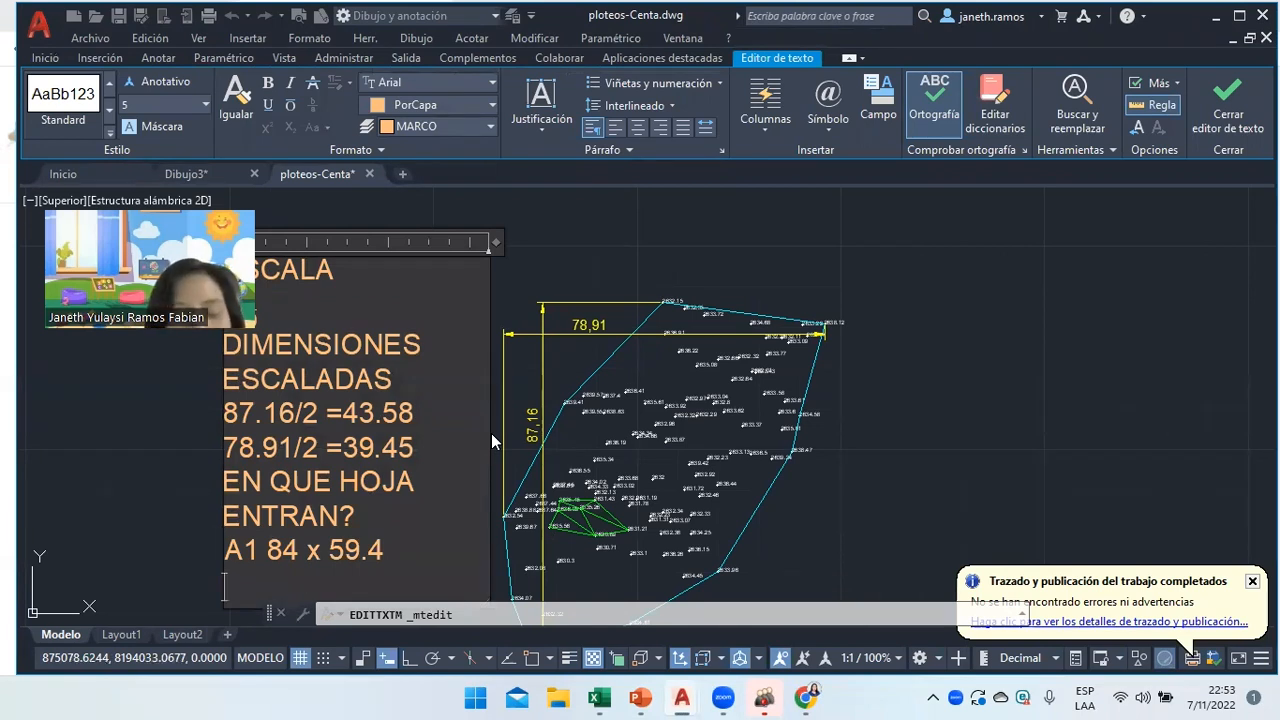
pyautogui.write('HOJA ES')
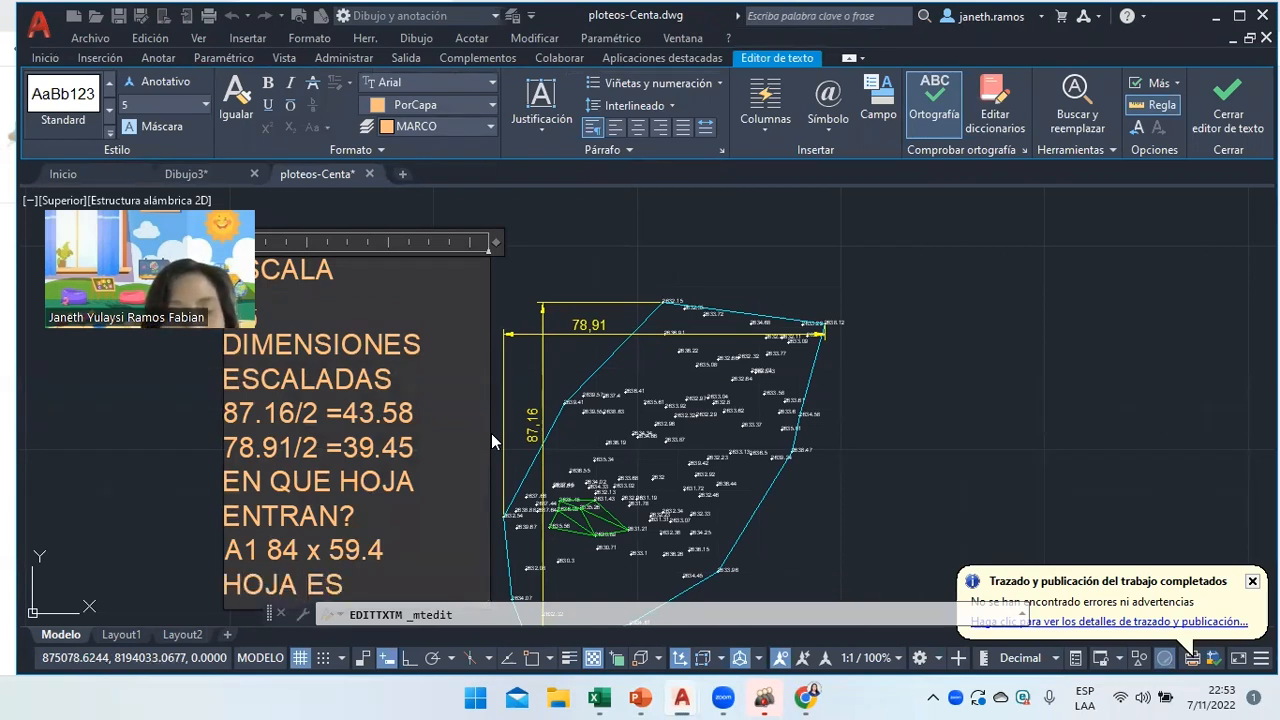
pyautogui.write('CA')
pyautogui.press('BackSpace')
pyautogui.press('BackSpace')
pyautogui.press('BackSpace')
pyautogui.press('BackSpace')
pyautogui.write('A ')
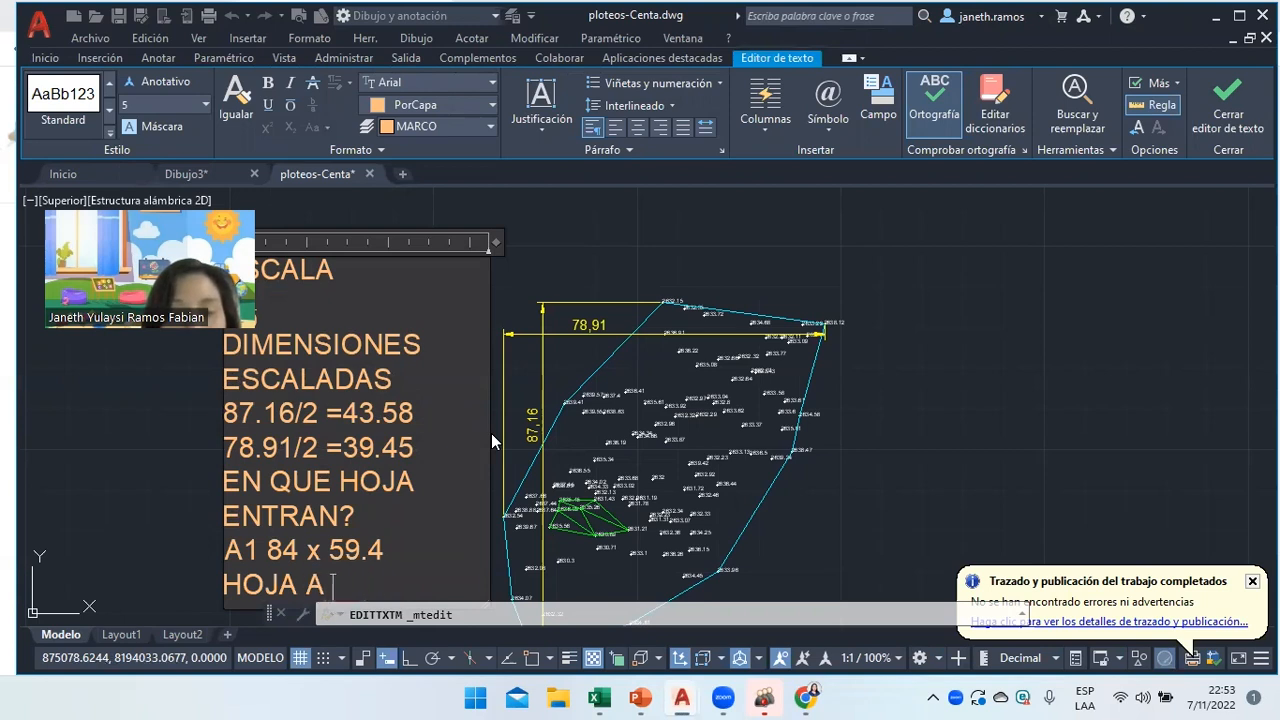
pyautogui.write('ESCALA')
pyautogui.press('Return')
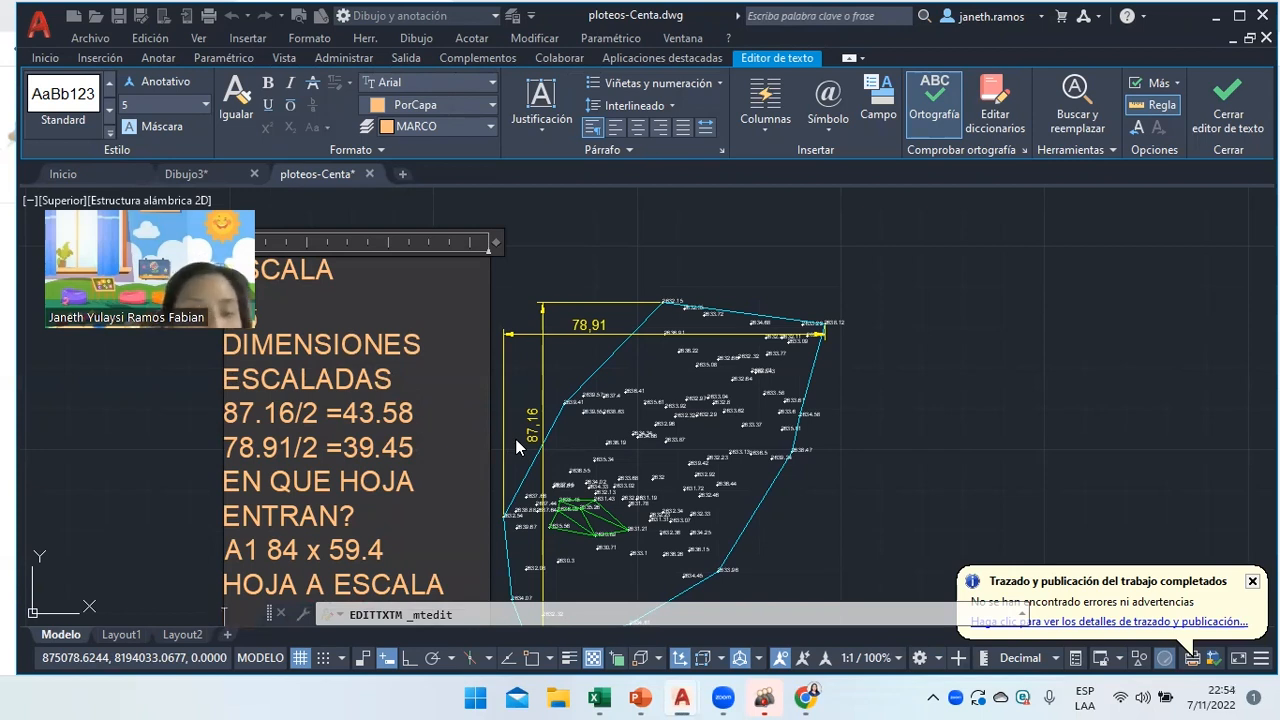
# Add the scaled sheet lines 84 X 2 =168 and 59.4 X2 =118.8.
pyautogui.write('84')
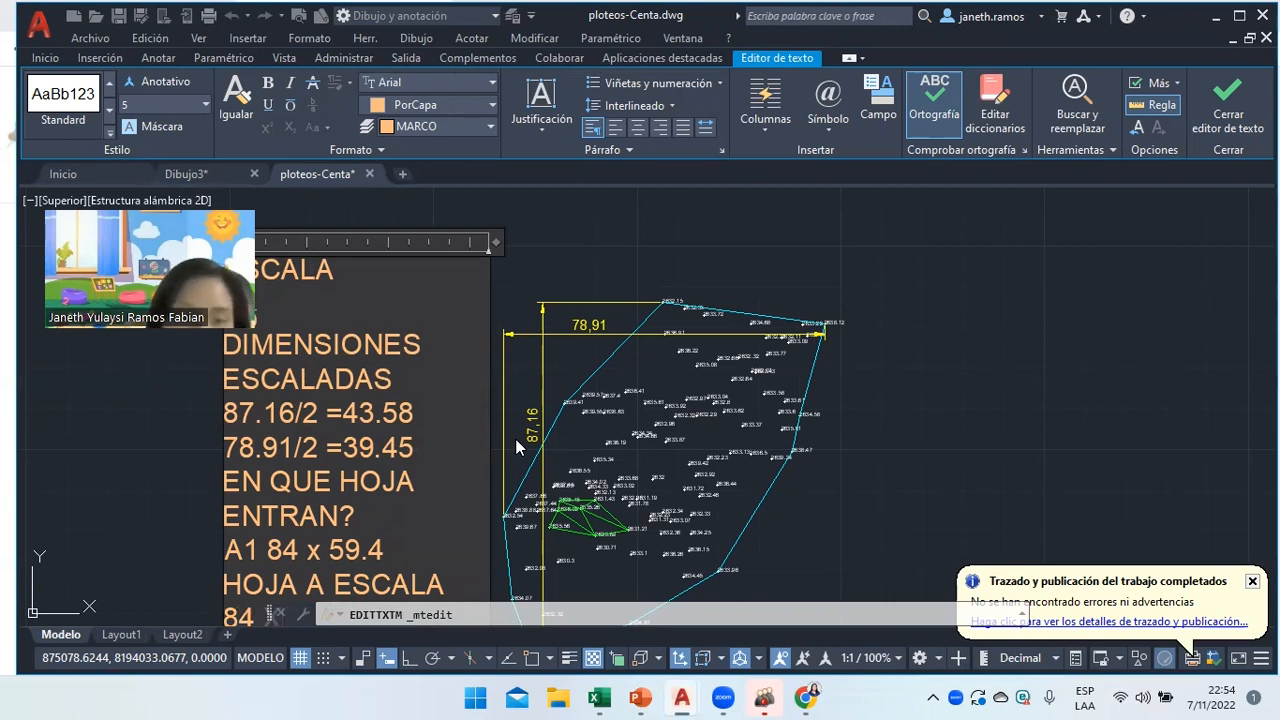
pyautogui.write('2')
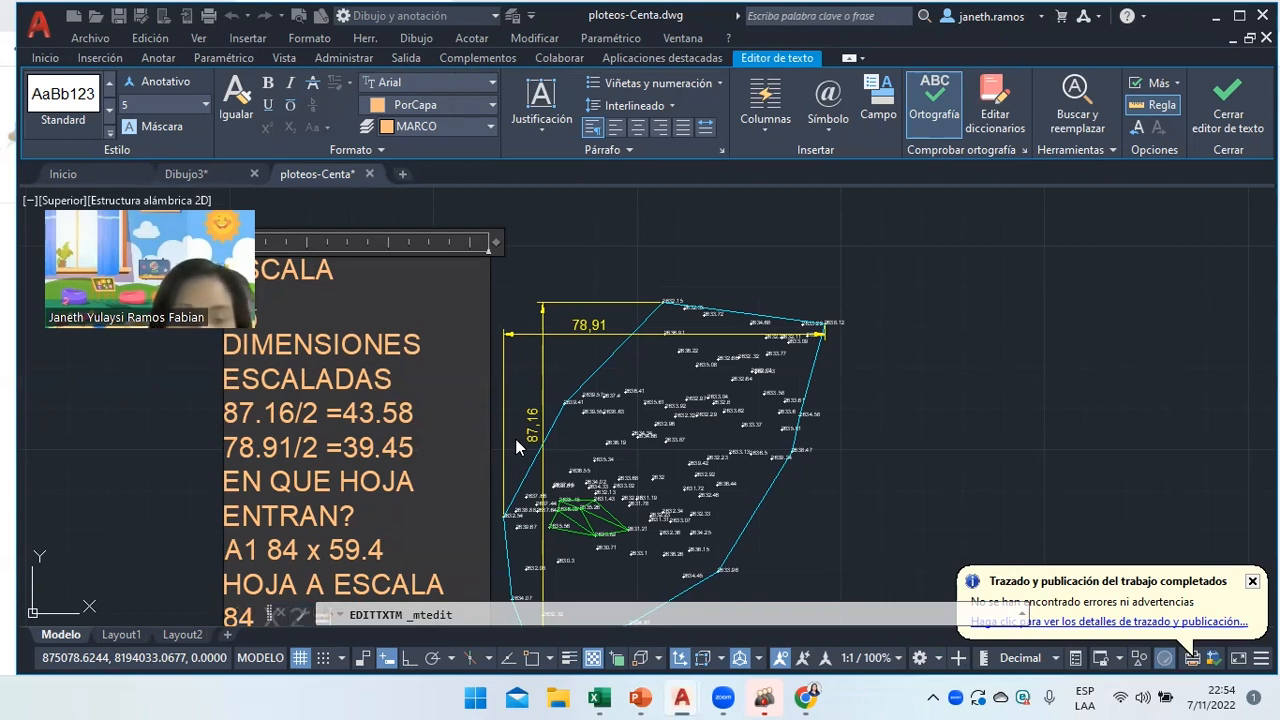
pyautogui.scroll(-3, 517, 447)
pyautogui.scroll(3, 517, 447)
pyautogui.scroll(-2, 517, 447)
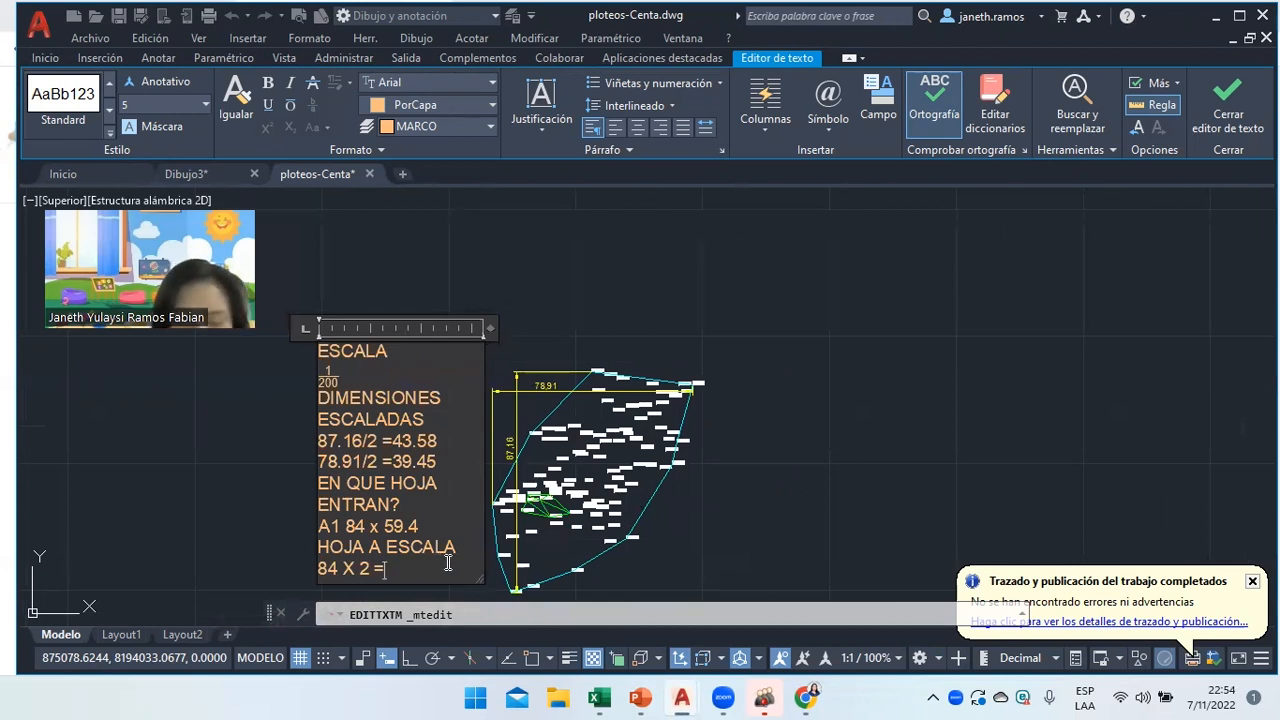
pyautogui.write('=168')
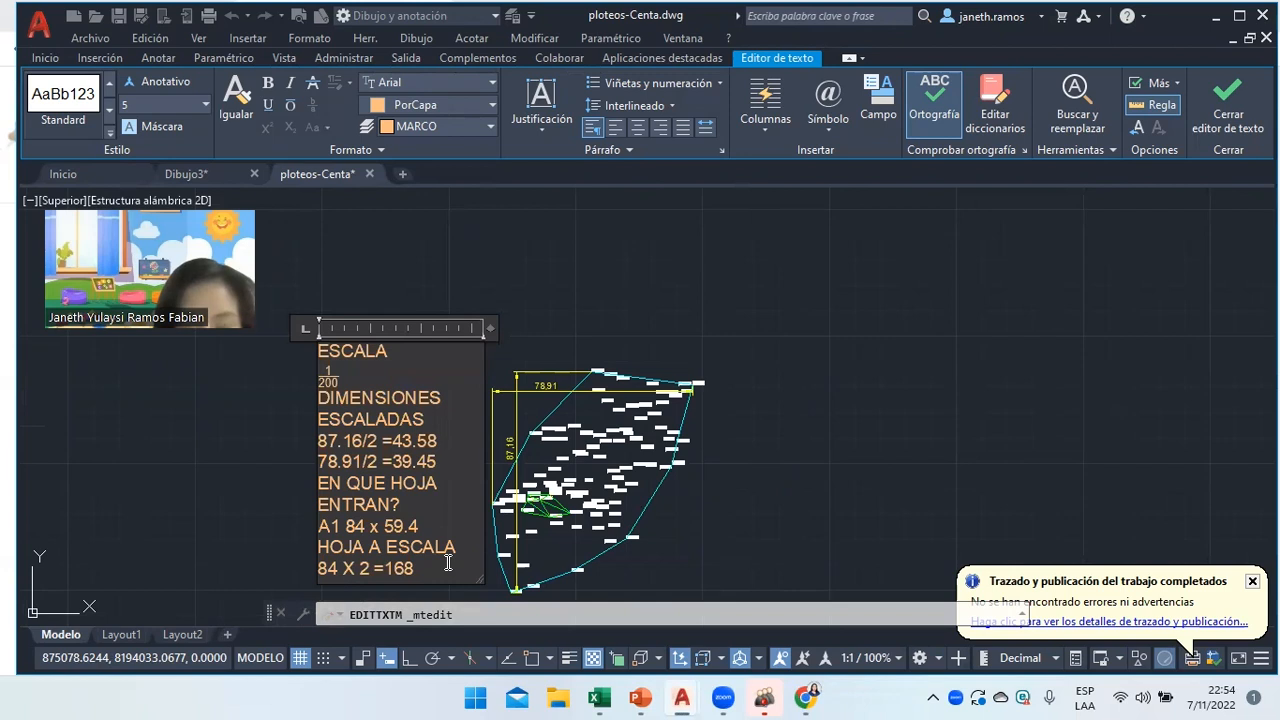
pyautogui.press('Return')
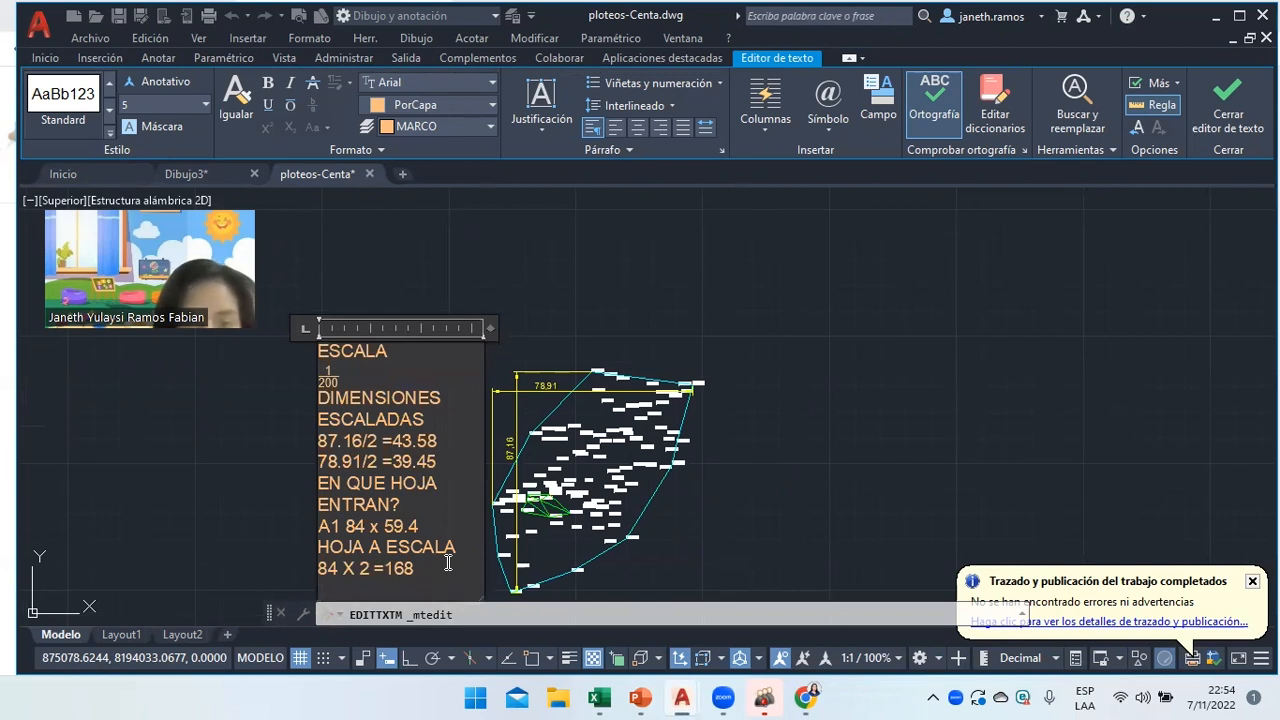
pyautogui.write('59')
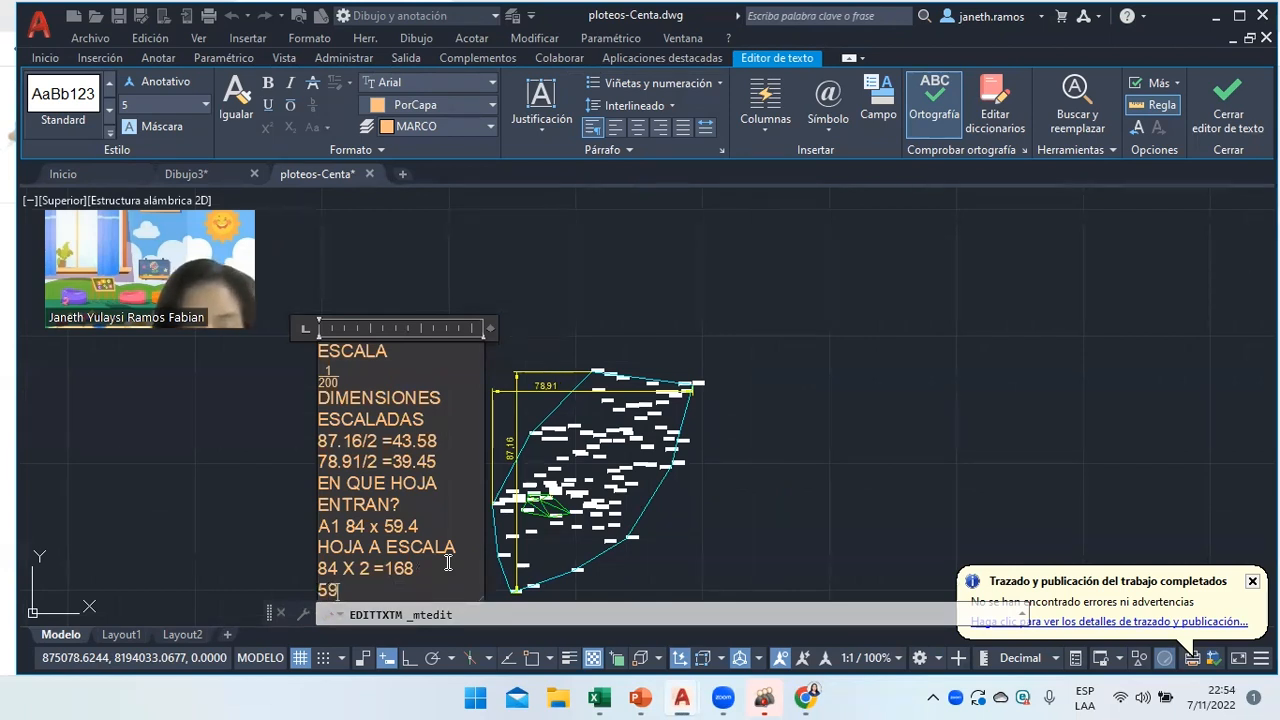
pyautogui.write('.4 X2 =')
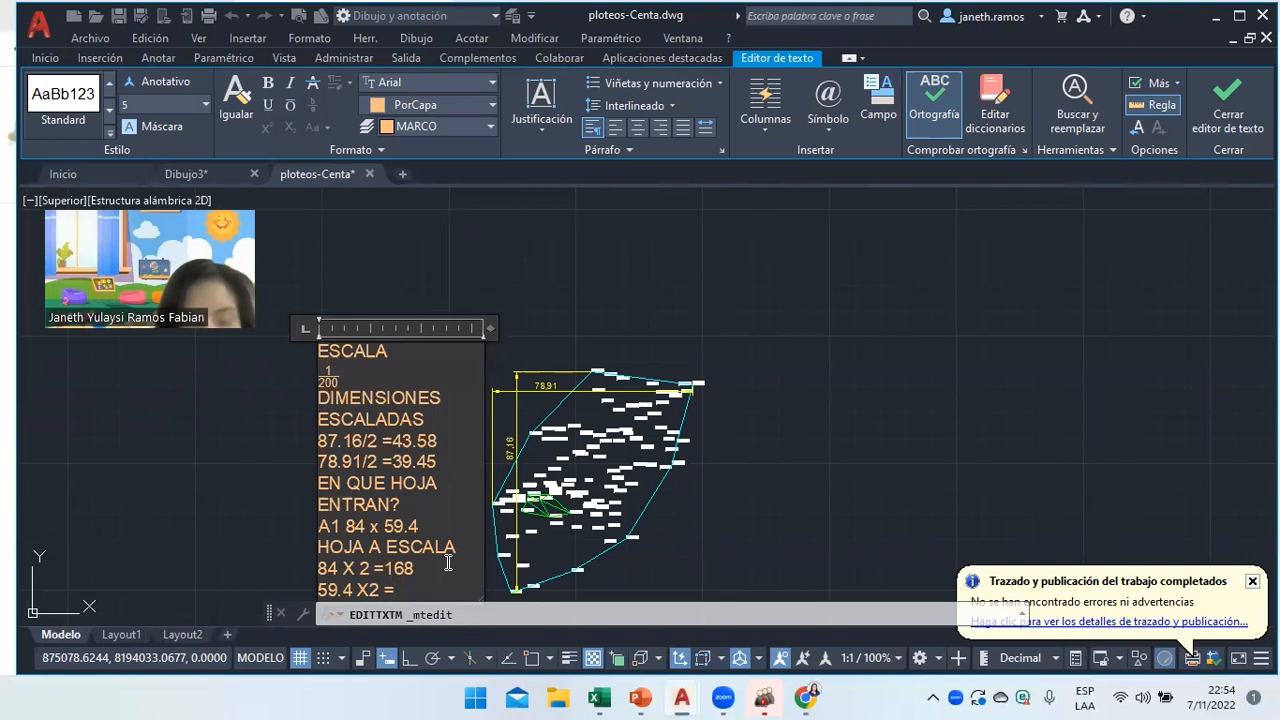
pyautogui.write('118')
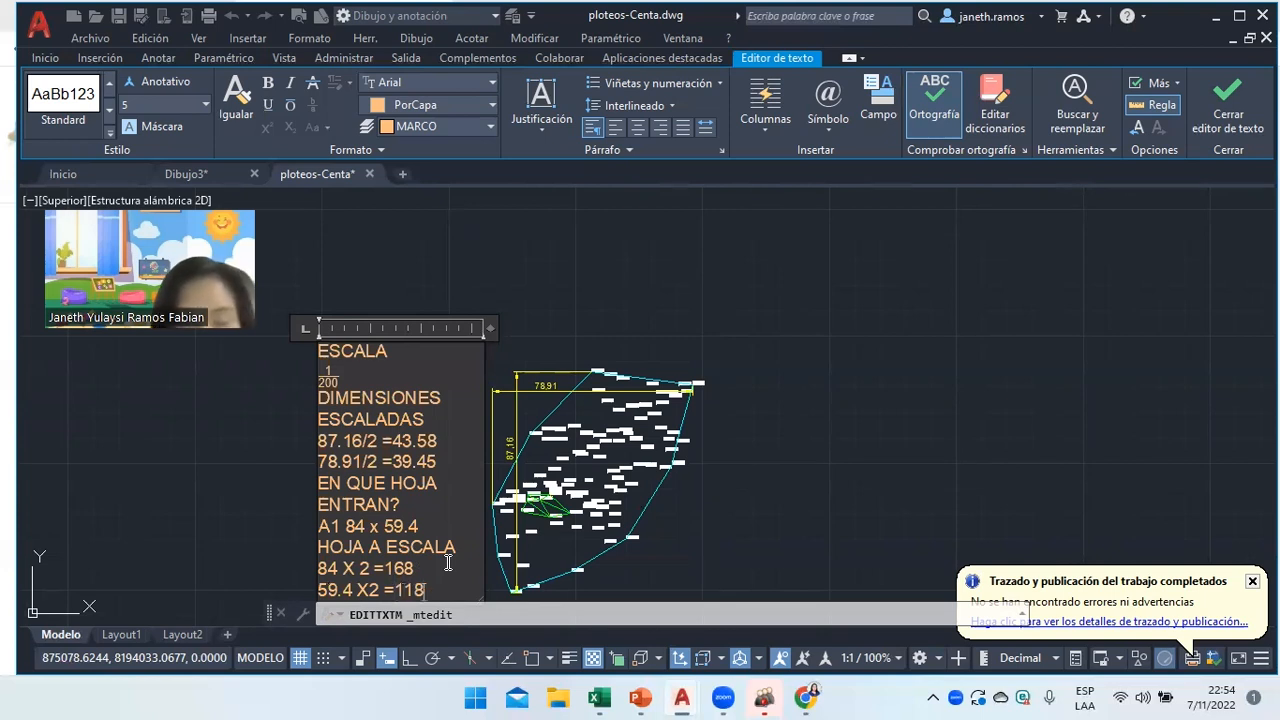
pyautogui.write('.8')
# Close the note editor and grip-move the note to the right of the drawing.
pyautogui.click(714, 528)
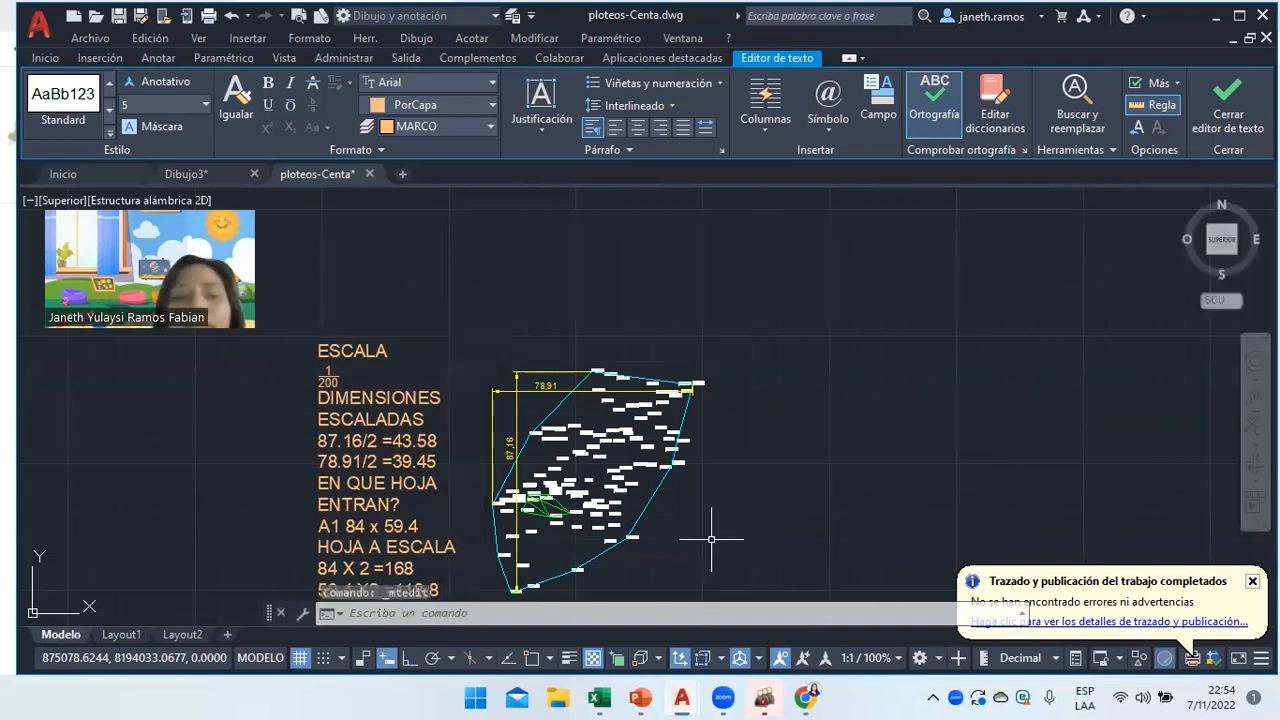
pyautogui.click(323, 349)
pyautogui.click(323, 349)
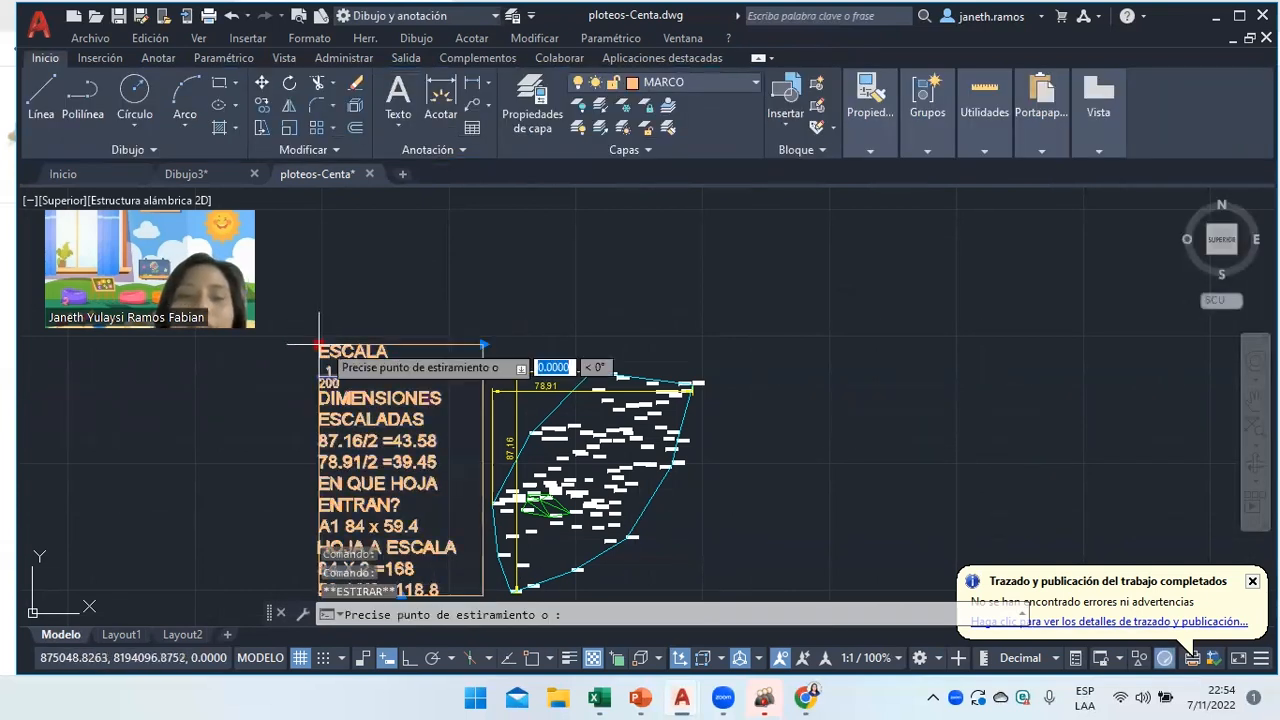
pyautogui.click(827, 237)
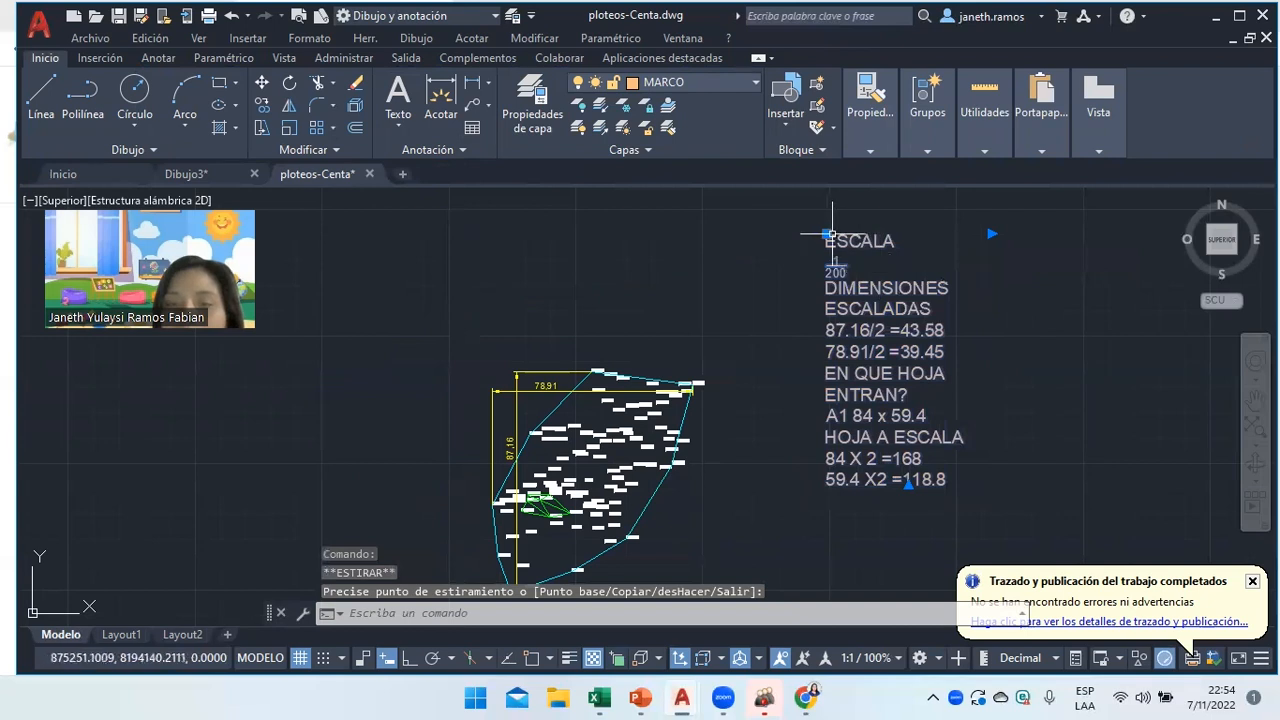
pyautogui.click(827, 237)
pyautogui.click(966, 233)
pyautogui.rightClick(859, 234)
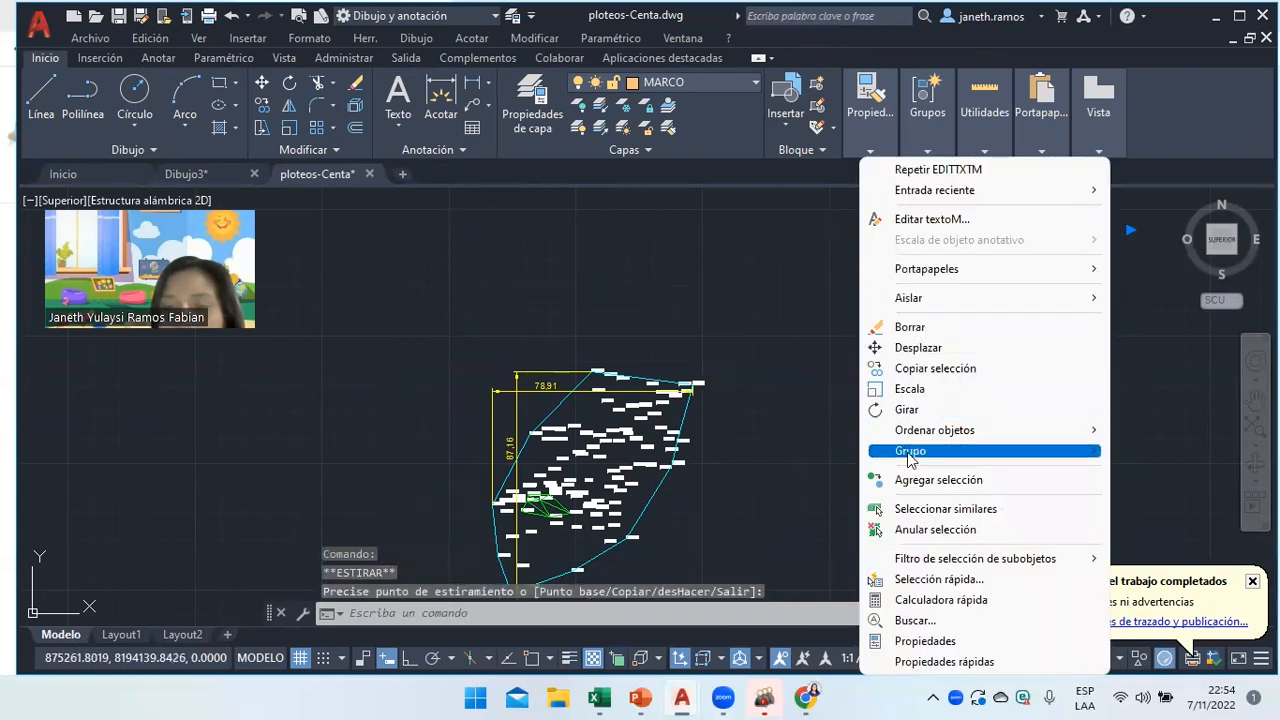
pyautogui.click(943, 526)
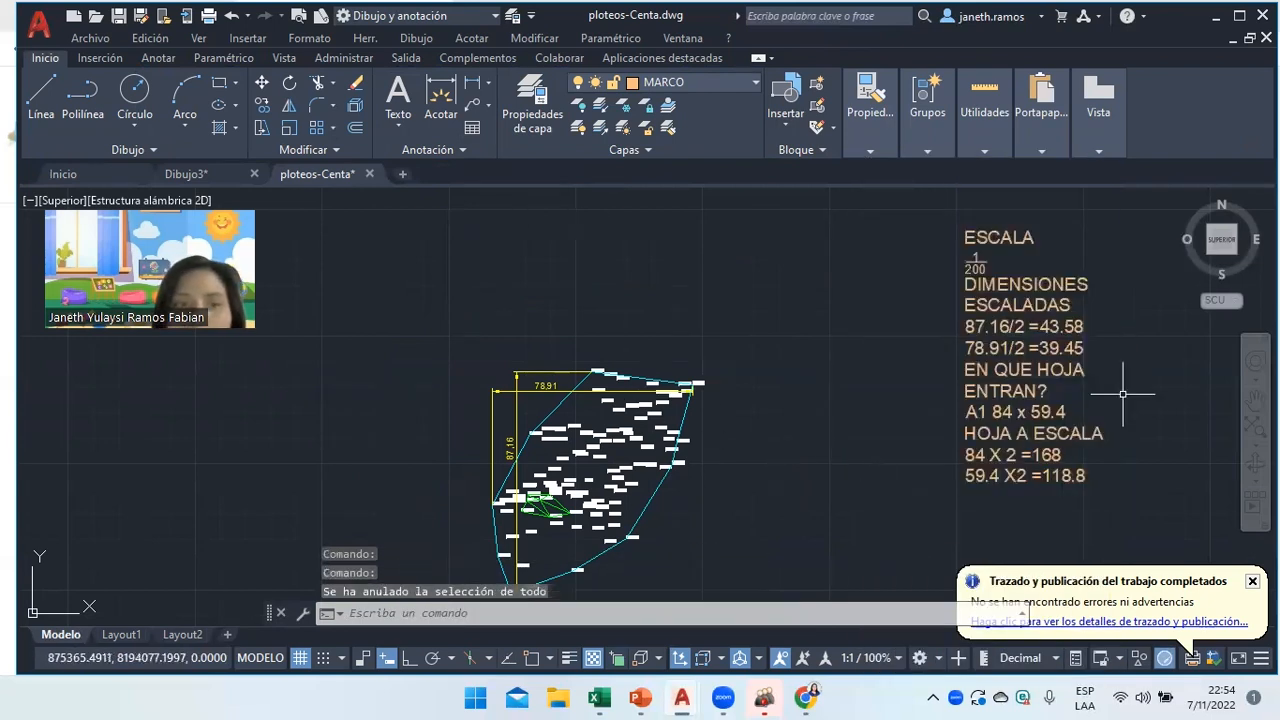
# Draw a 168 by 118.8 rectangle starting near the drawing.
pyautogui.click(219, 84)
pyautogui.click(383, 267)
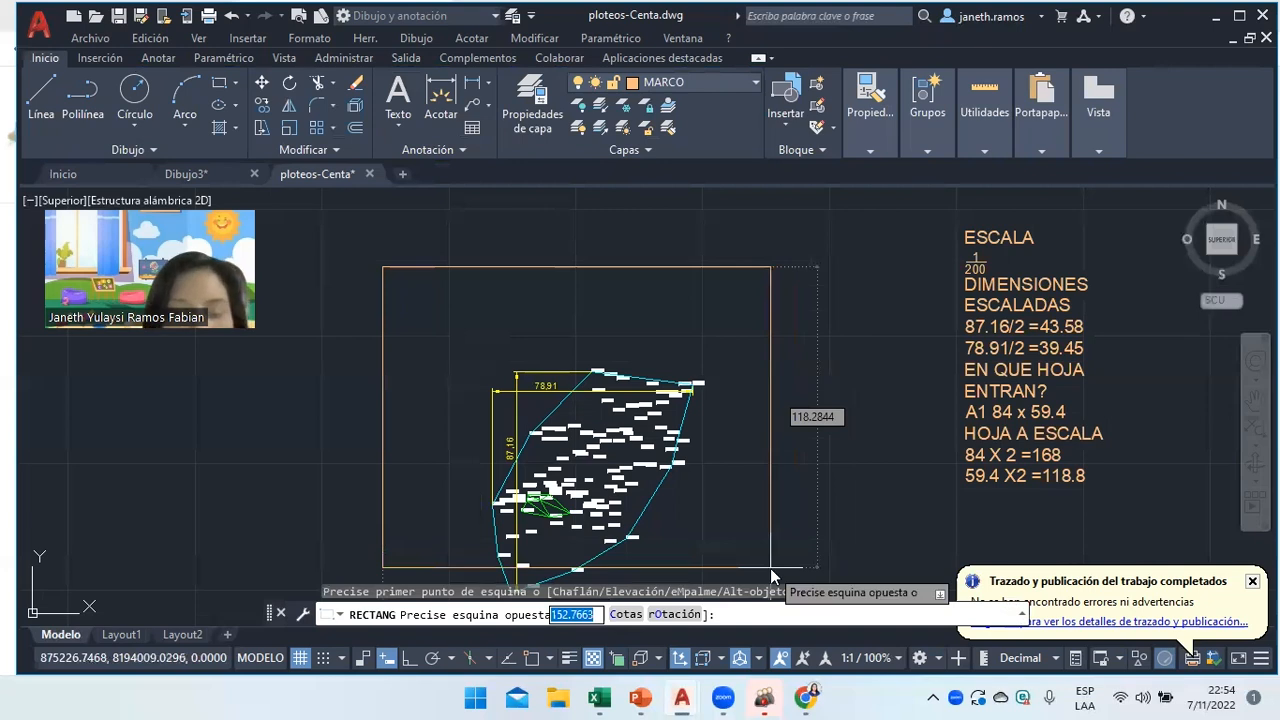
pyautogui.write('168')
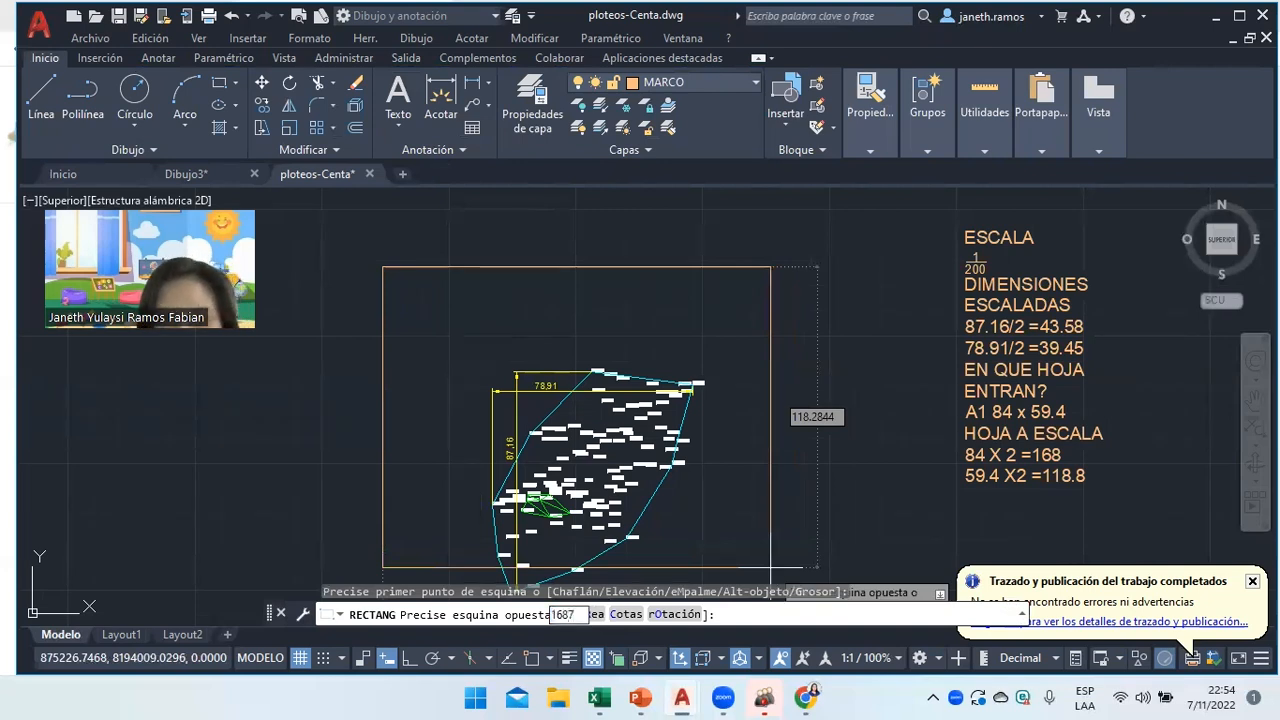
pyautogui.press('Tab')
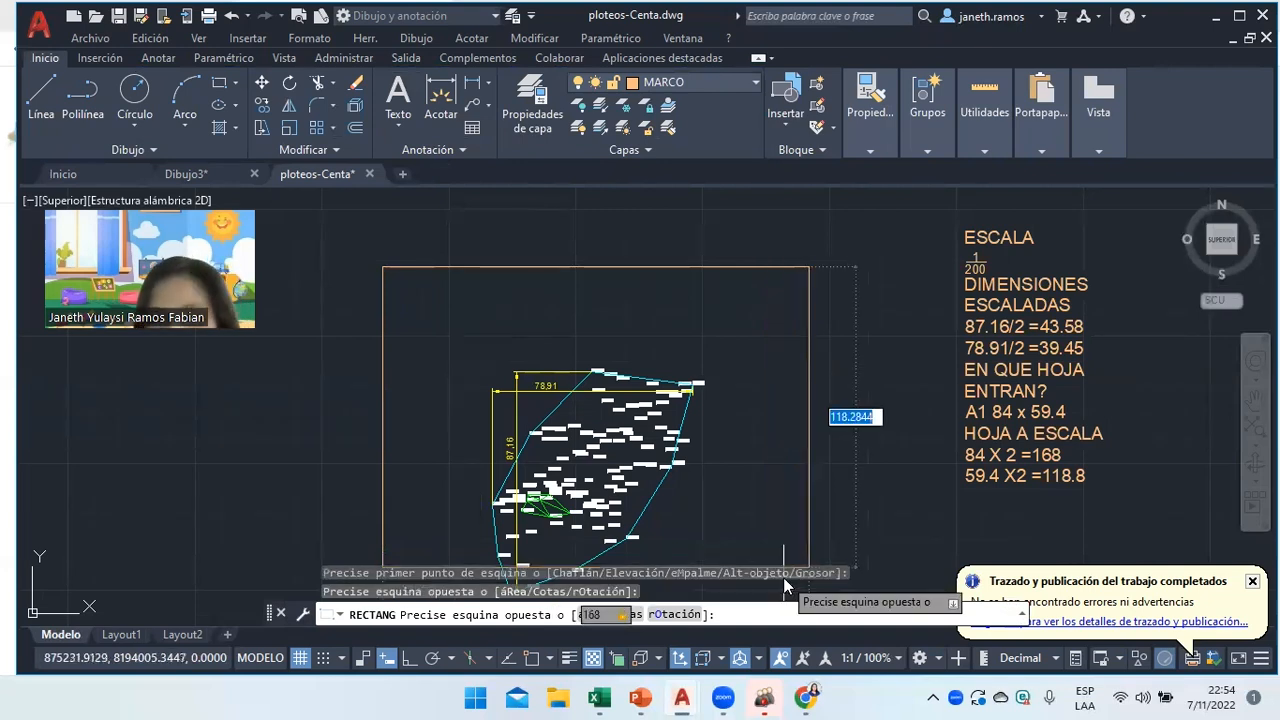
pyautogui.write('11')
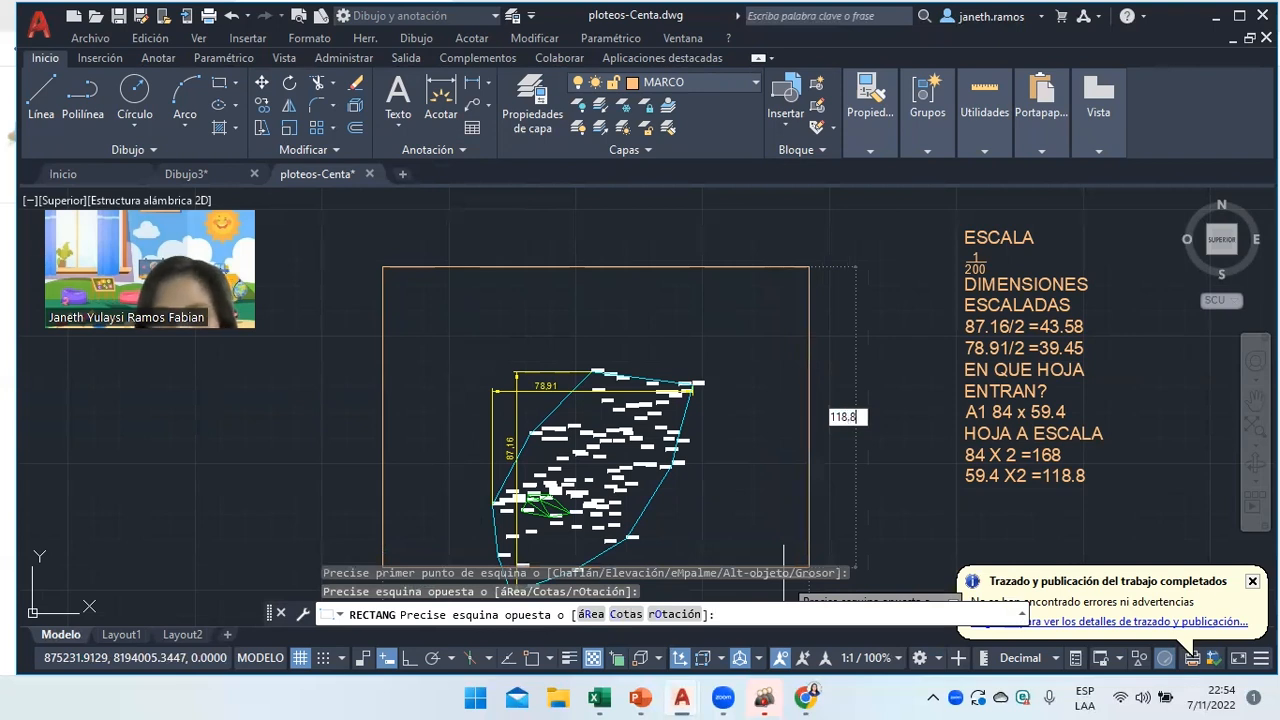
pyautogui.press('Return')
pyautogui.scroll(-5, 615, 250)
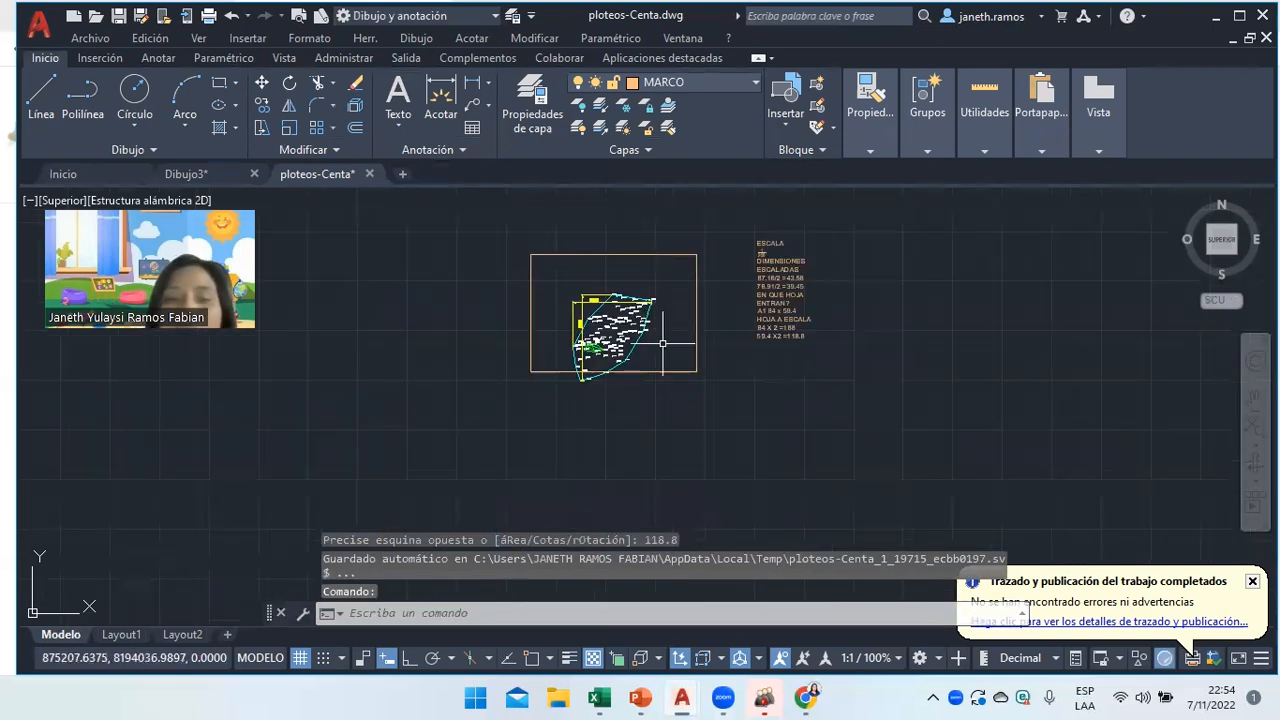
# Move the 168 × 118.8 rectangle so it is centered around the survey drawing.
pyautogui.click(261, 83)
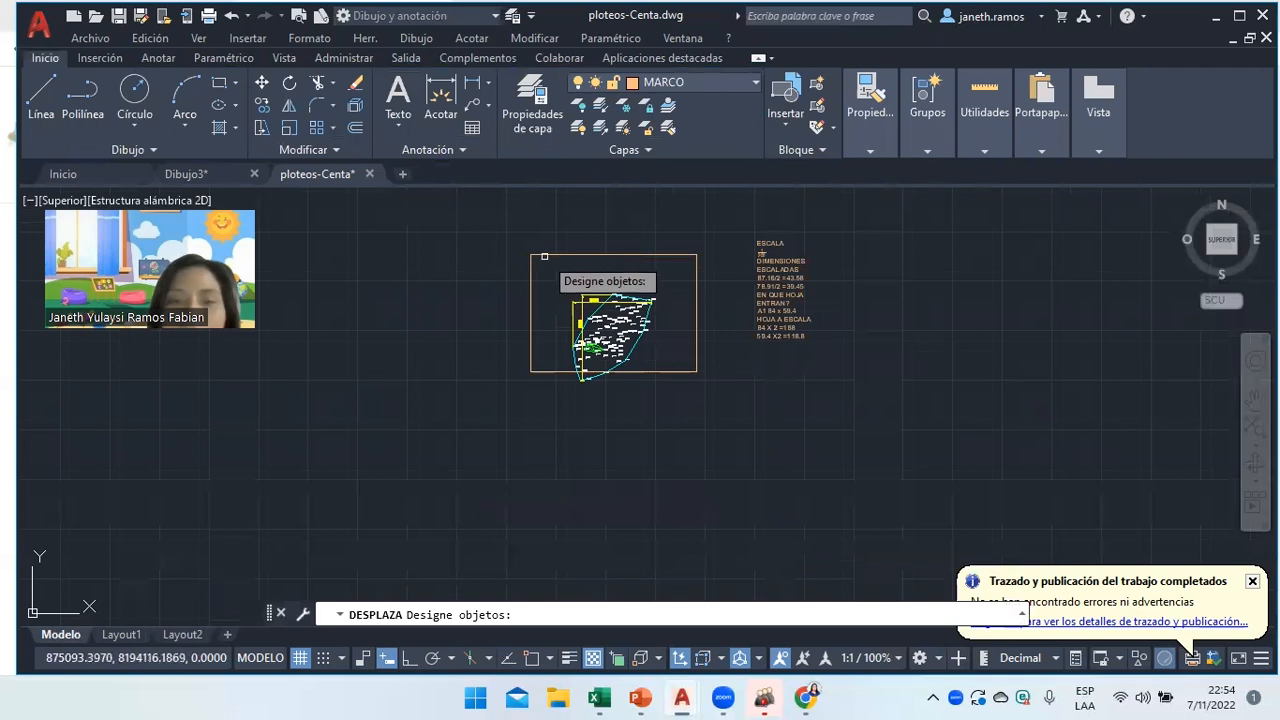
pyautogui.click(544, 254)
pyautogui.press('Return')
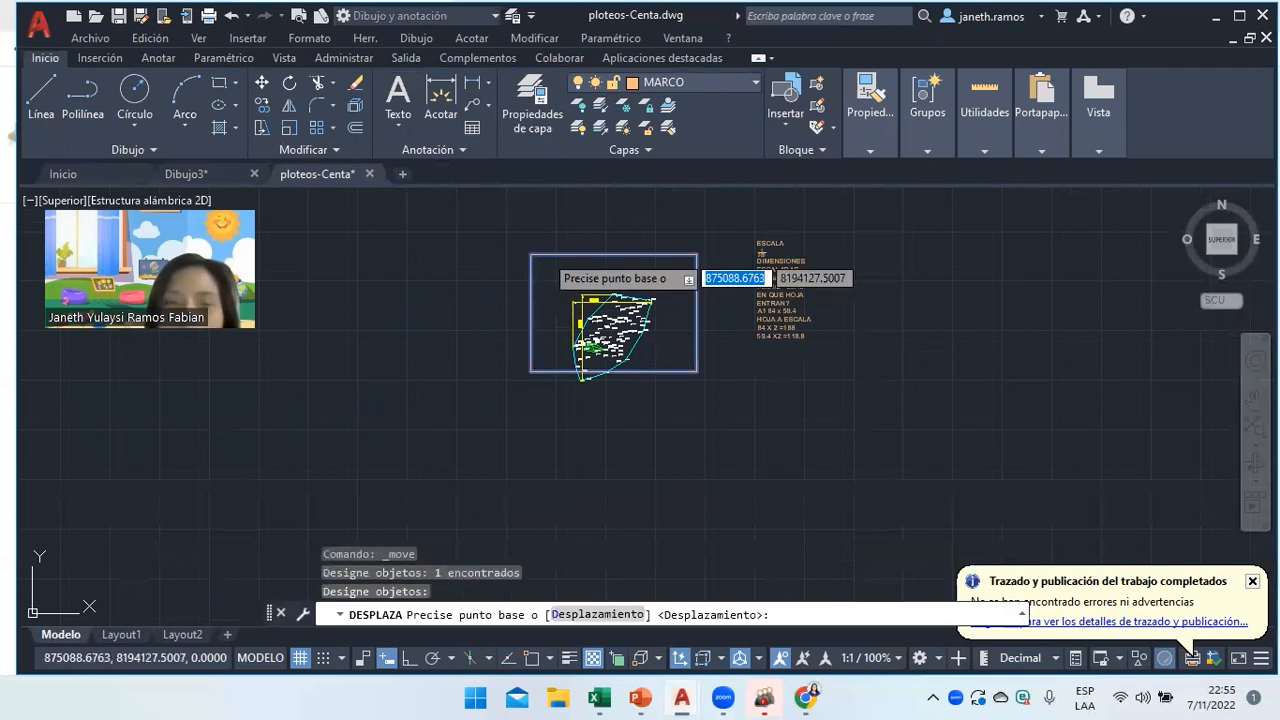
pyautogui.click(574, 260)
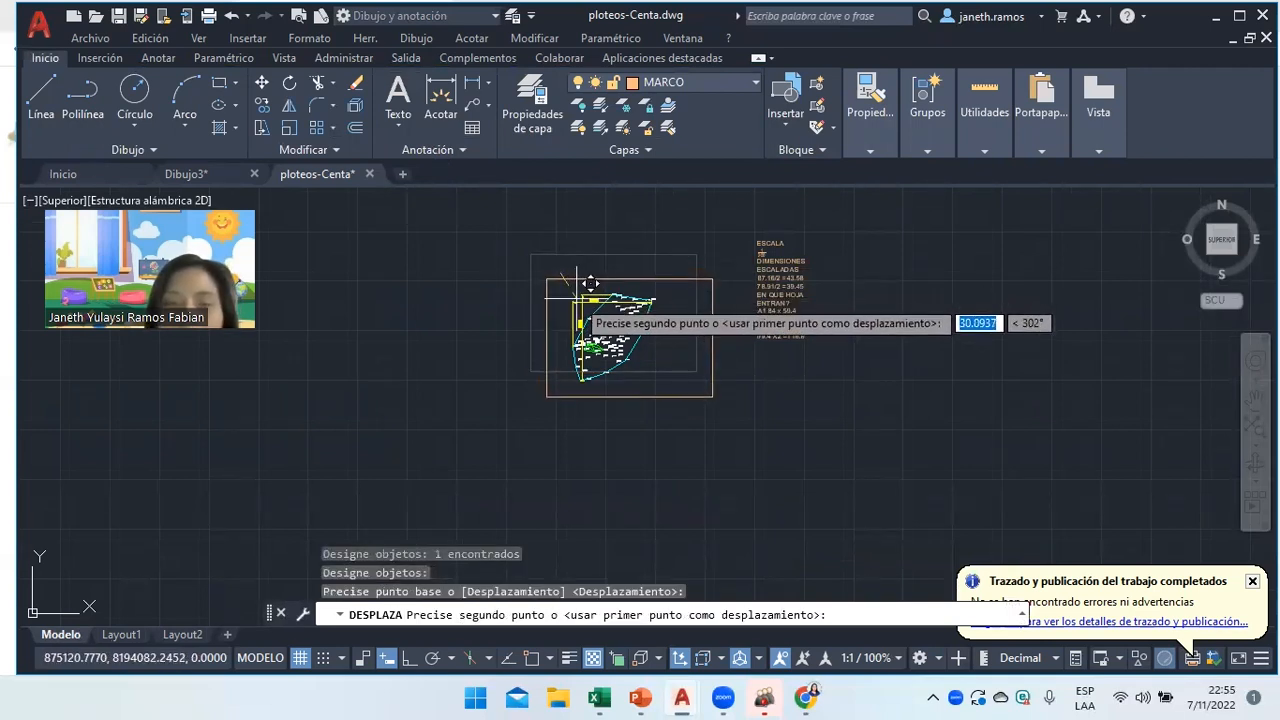
pyautogui.click(590, 283)
pyautogui.scroll(3, 750, 418)
pyautogui.scroll(-1, 662, 321)
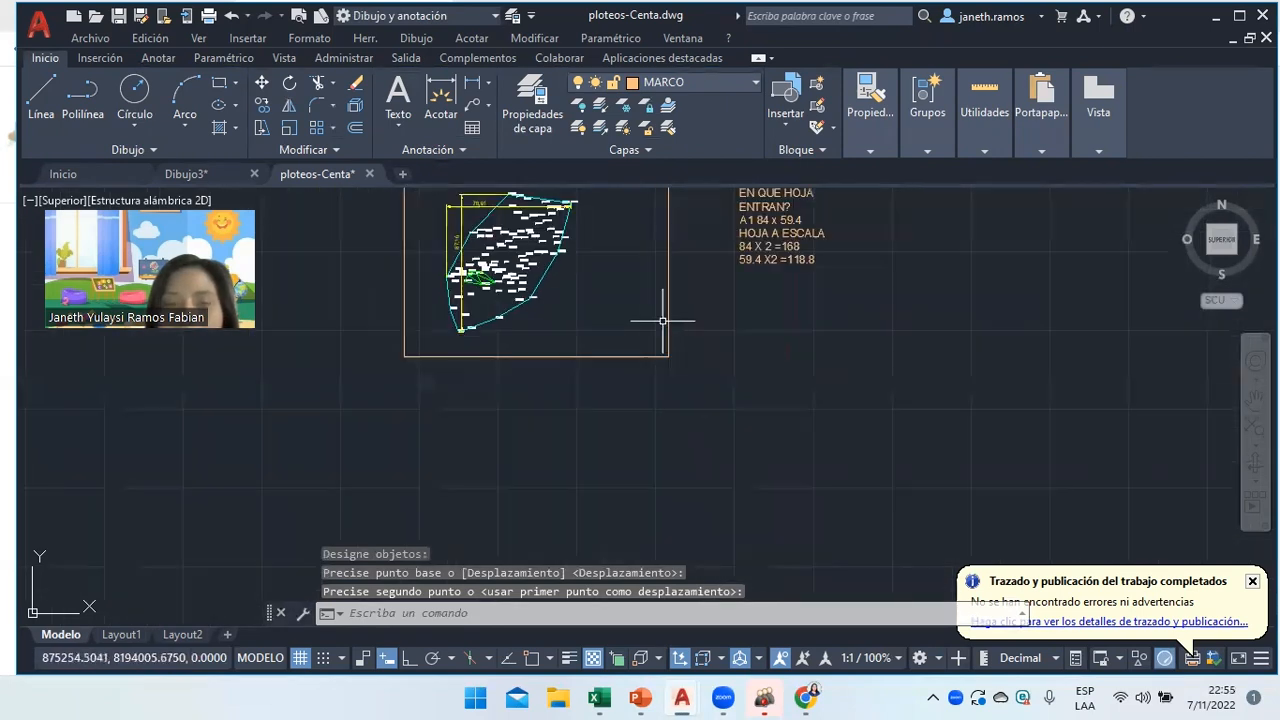
pyautogui.scroll(-2, 645, 292)
pyautogui.scroll(3, 614, 200)
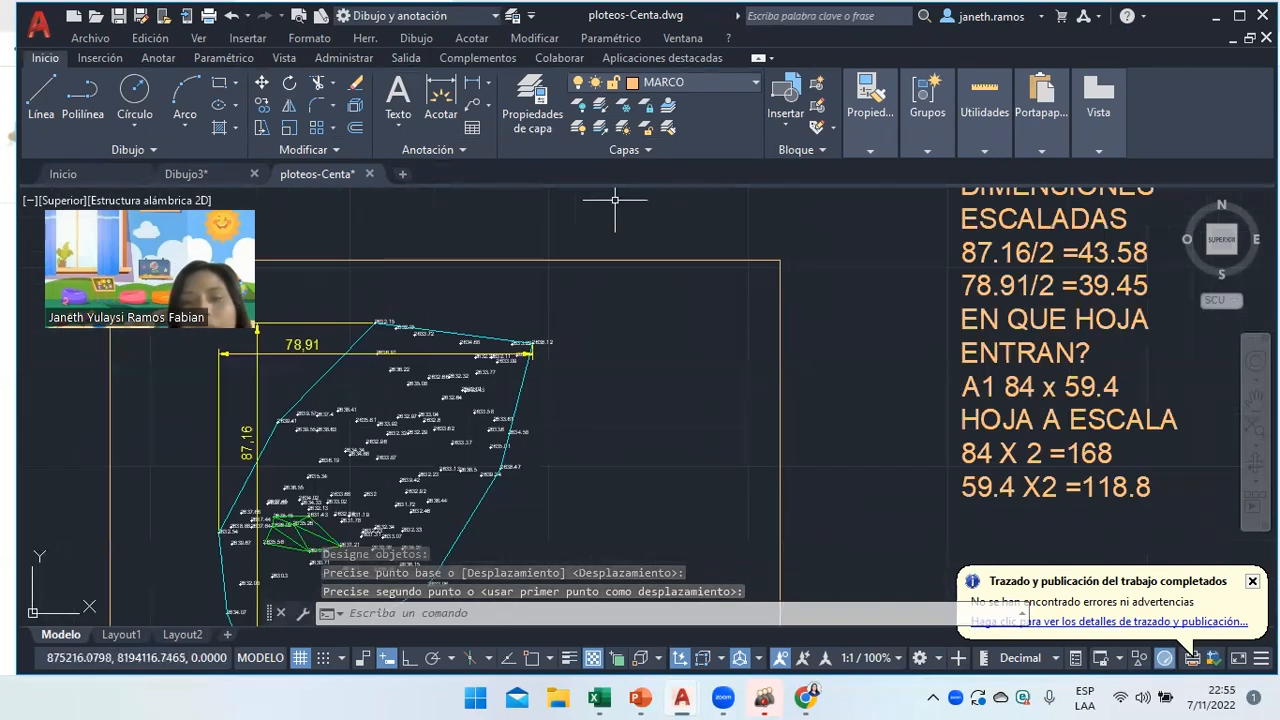
pyautogui.scroll(-1, 614, 200)
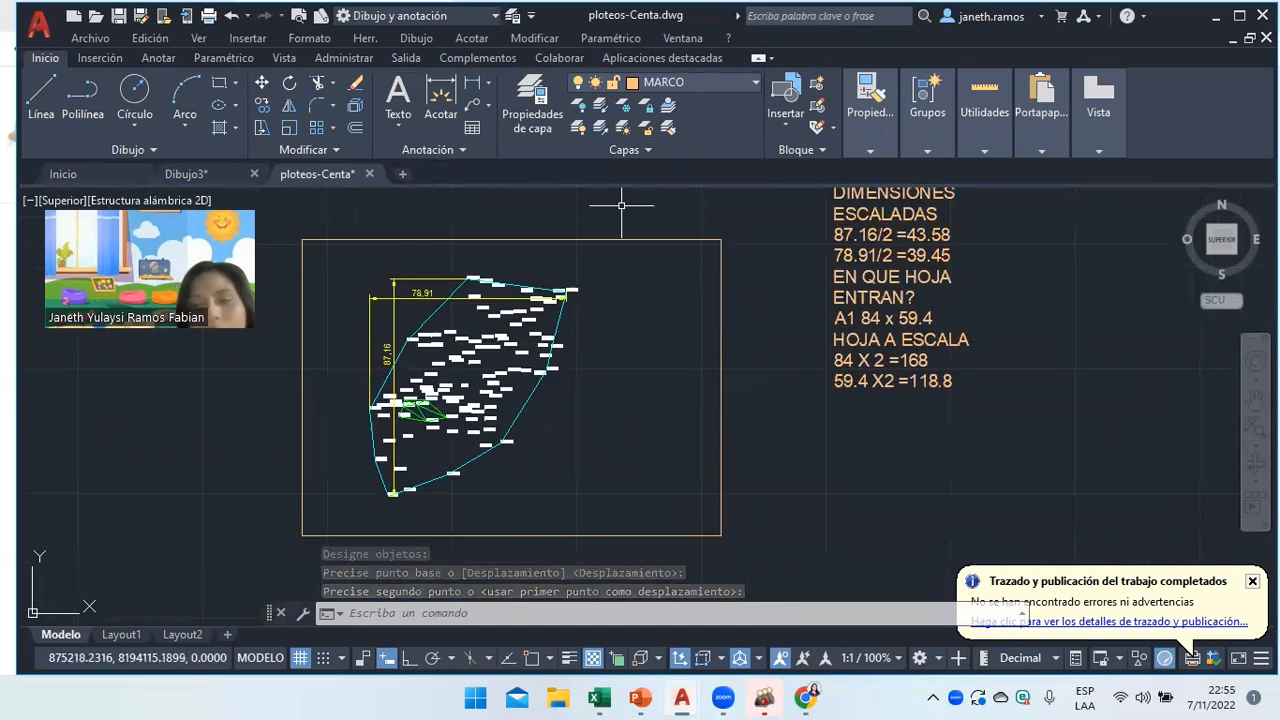
# Offset the rectangle 1 unit inward to create the inner frame border.
pyautogui.click(356, 128)
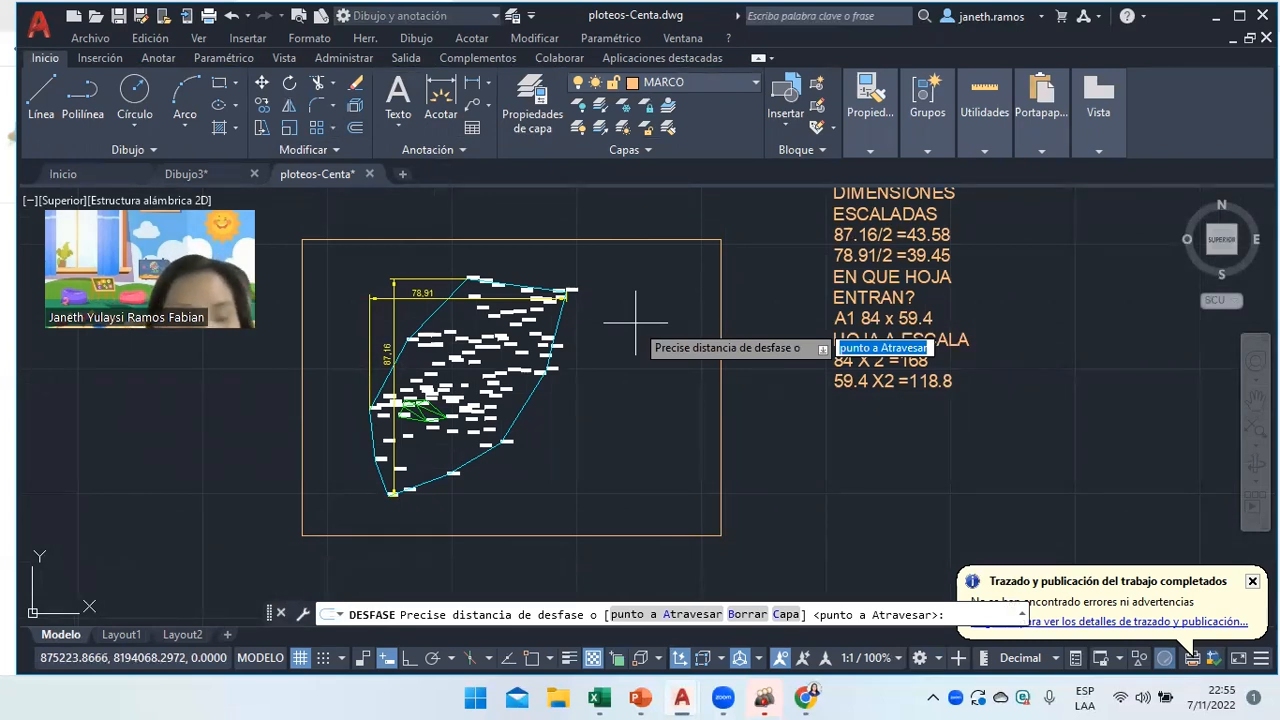
pyautogui.write('1')
pyautogui.press('Return')
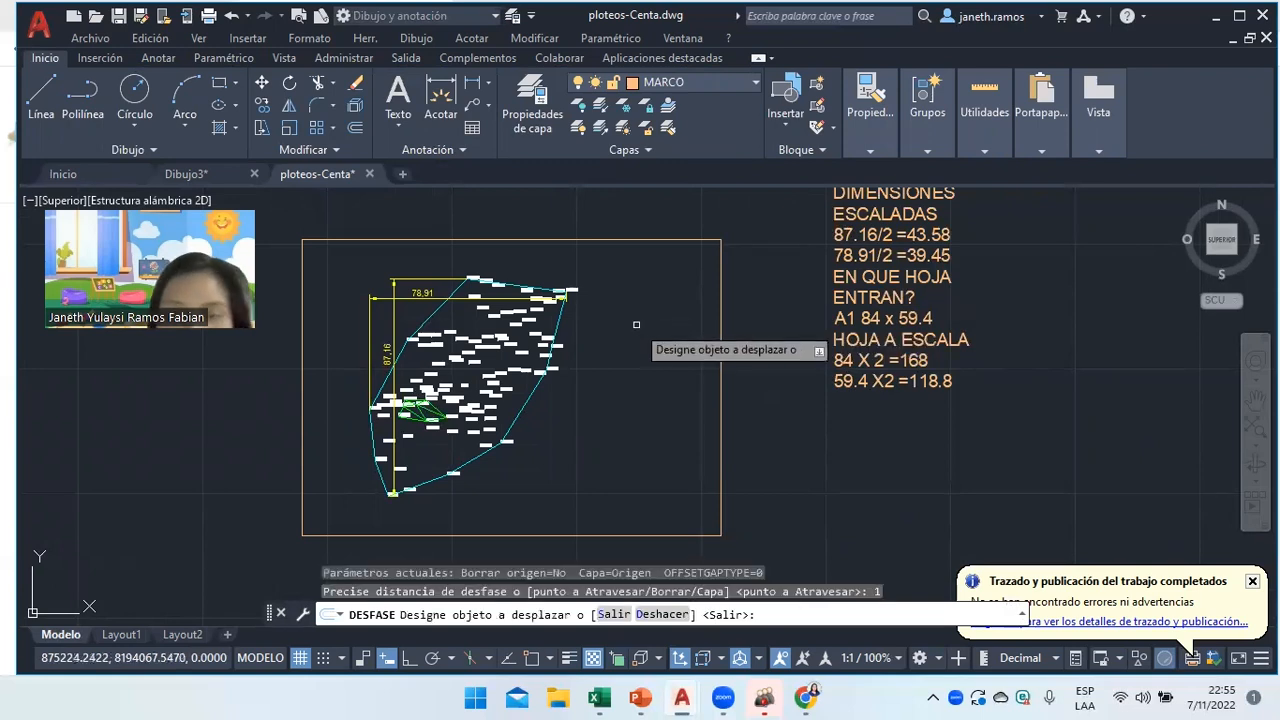
pyautogui.click(715, 330)
pyautogui.click(712, 338)
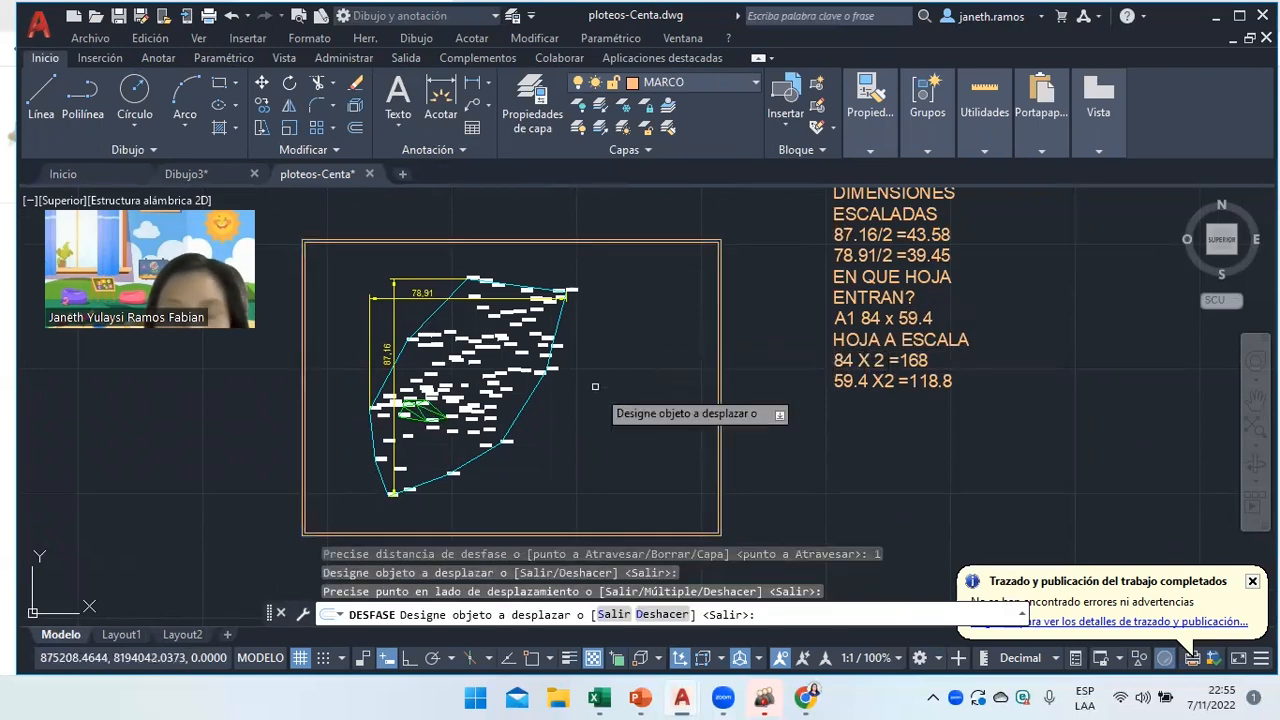
pyautogui.click(354, 128)
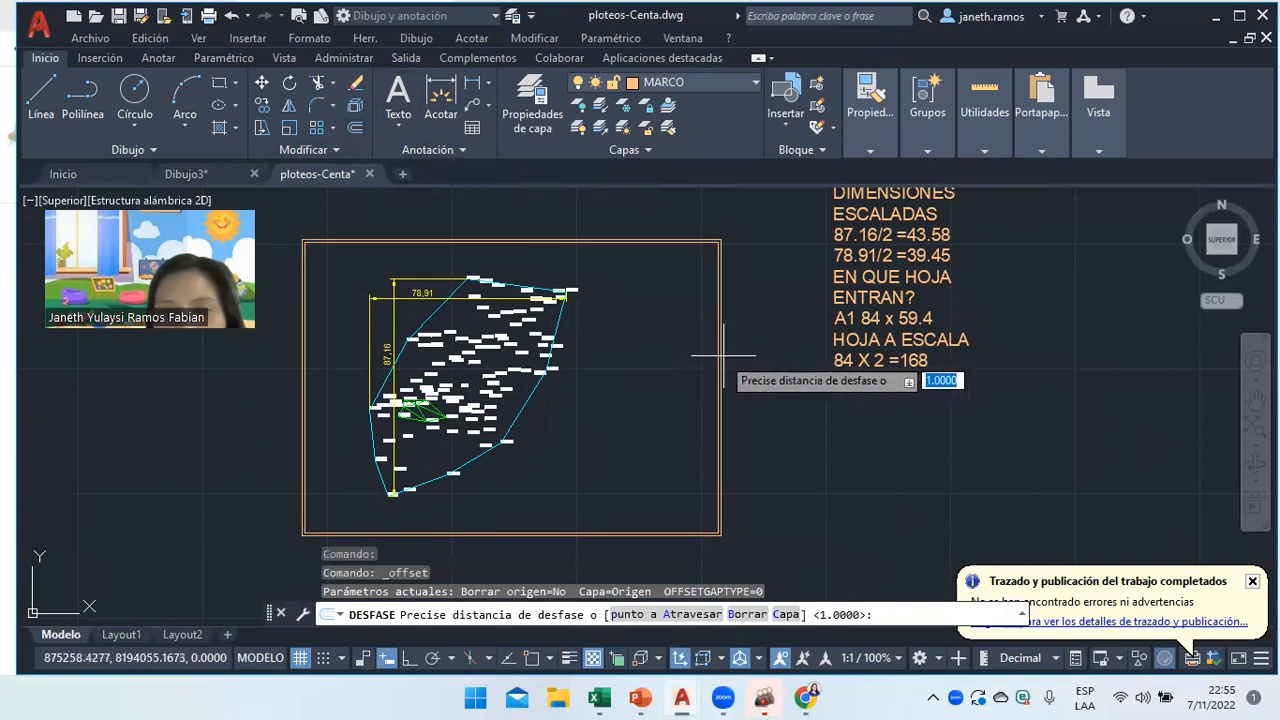
pyautogui.click(41, 98)
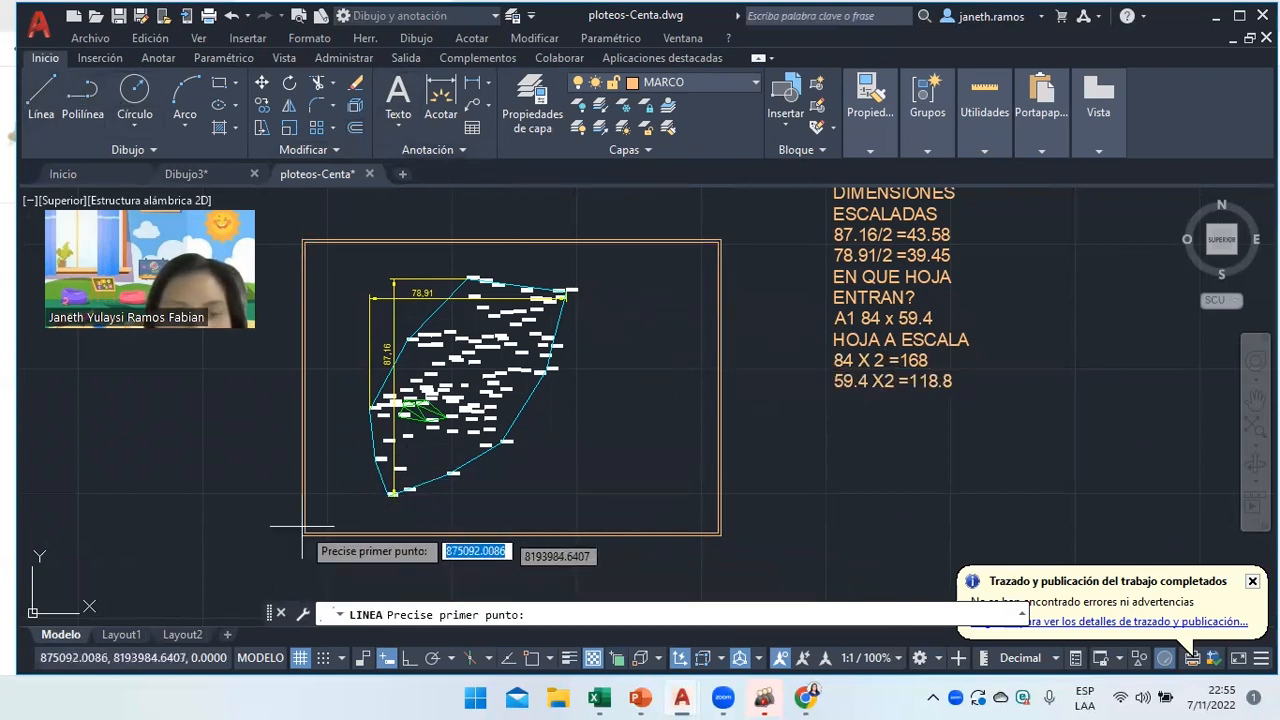
# With object snap on, draw a line from the frame's bottom-left corner to its top-right corner.
pyautogui.press('F3')
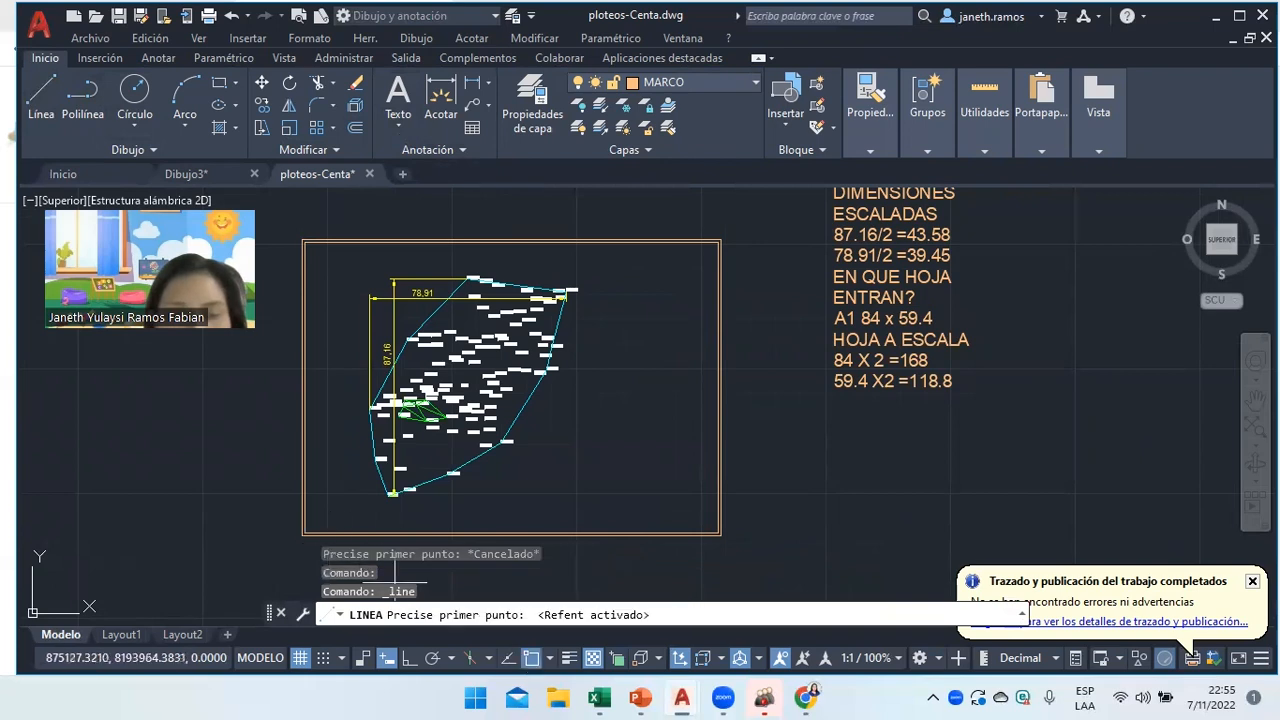
pyautogui.click(305, 533)
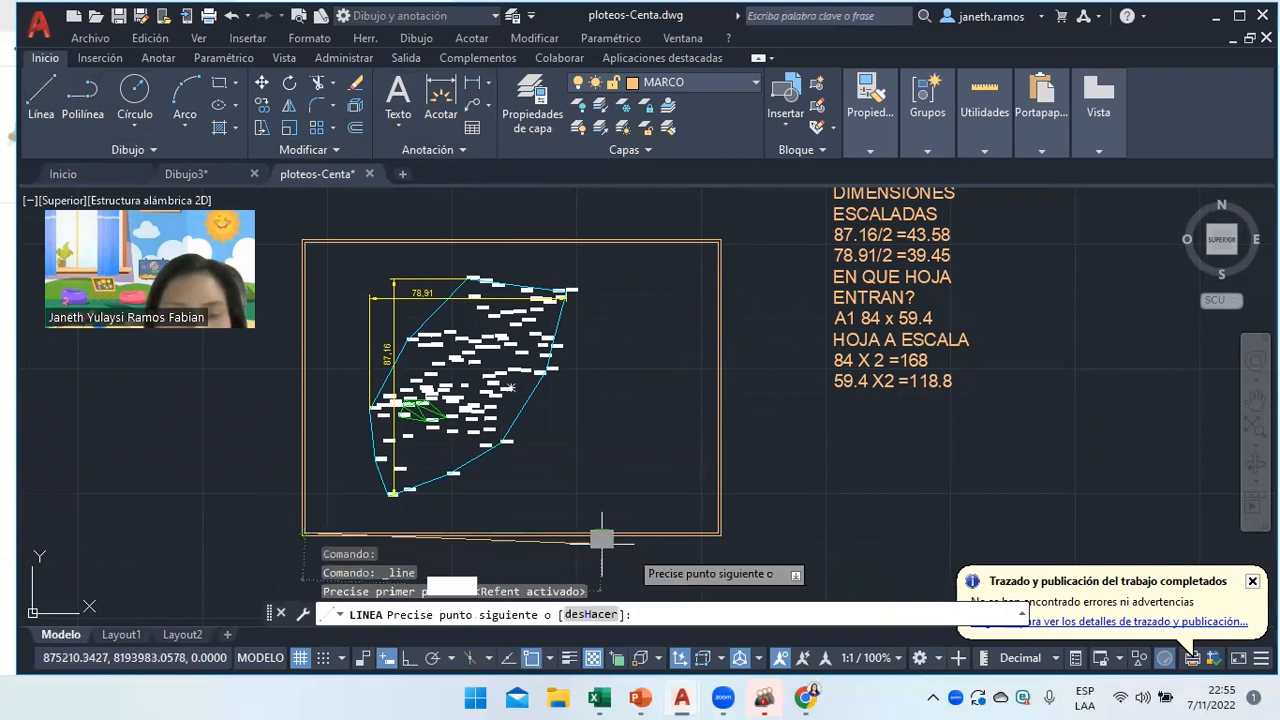
pyautogui.click(717, 242)
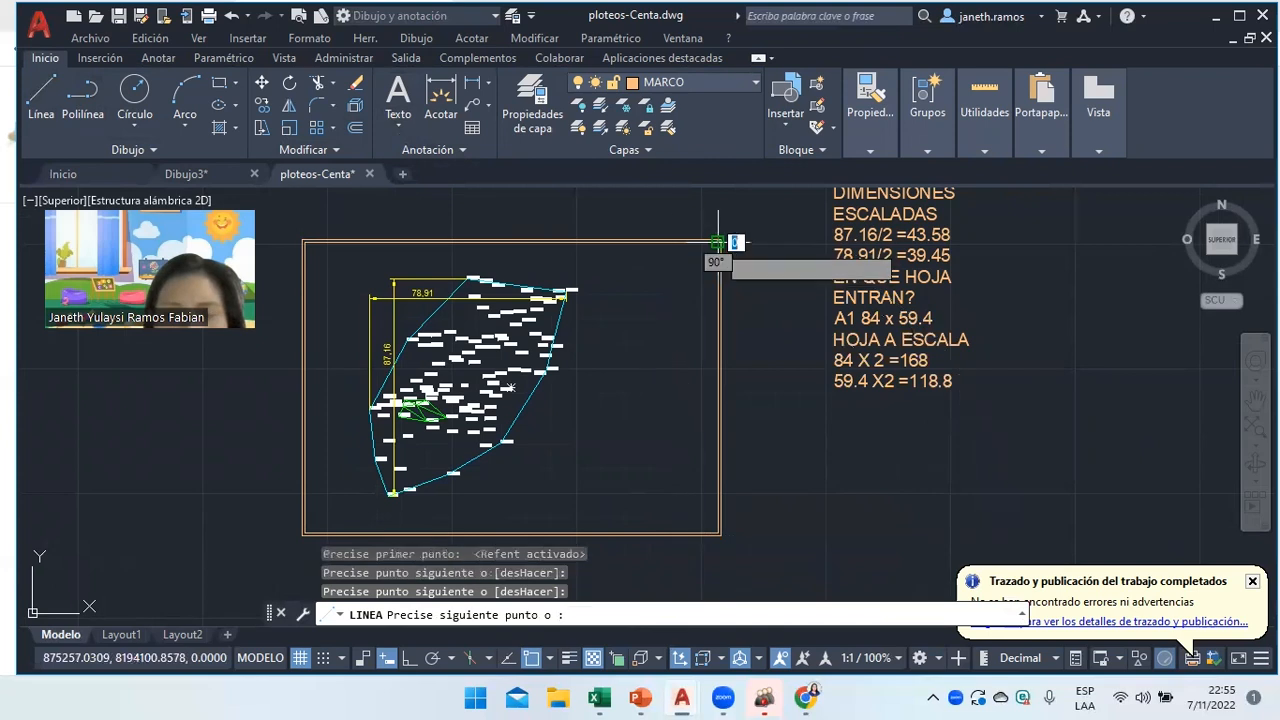
pyautogui.press('Return')
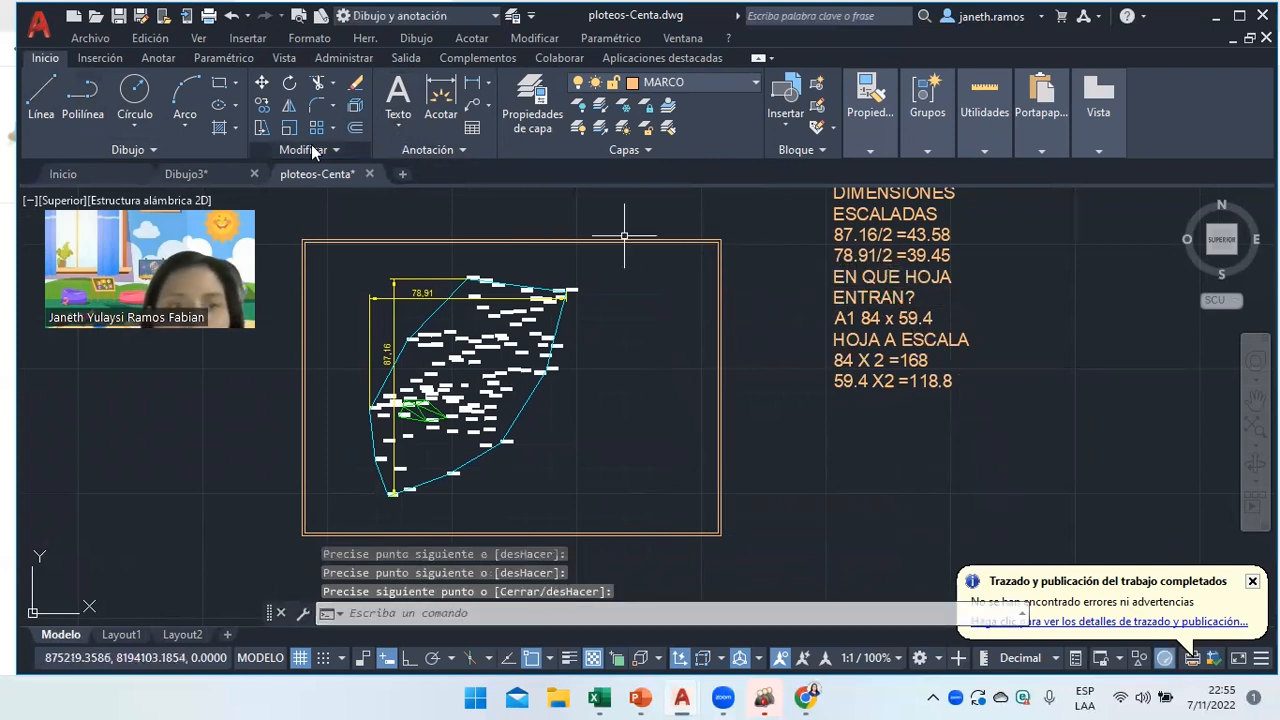
# Offset the frame's right edge 16 units inward to create the title strip divider.
pyautogui.click(354, 128)
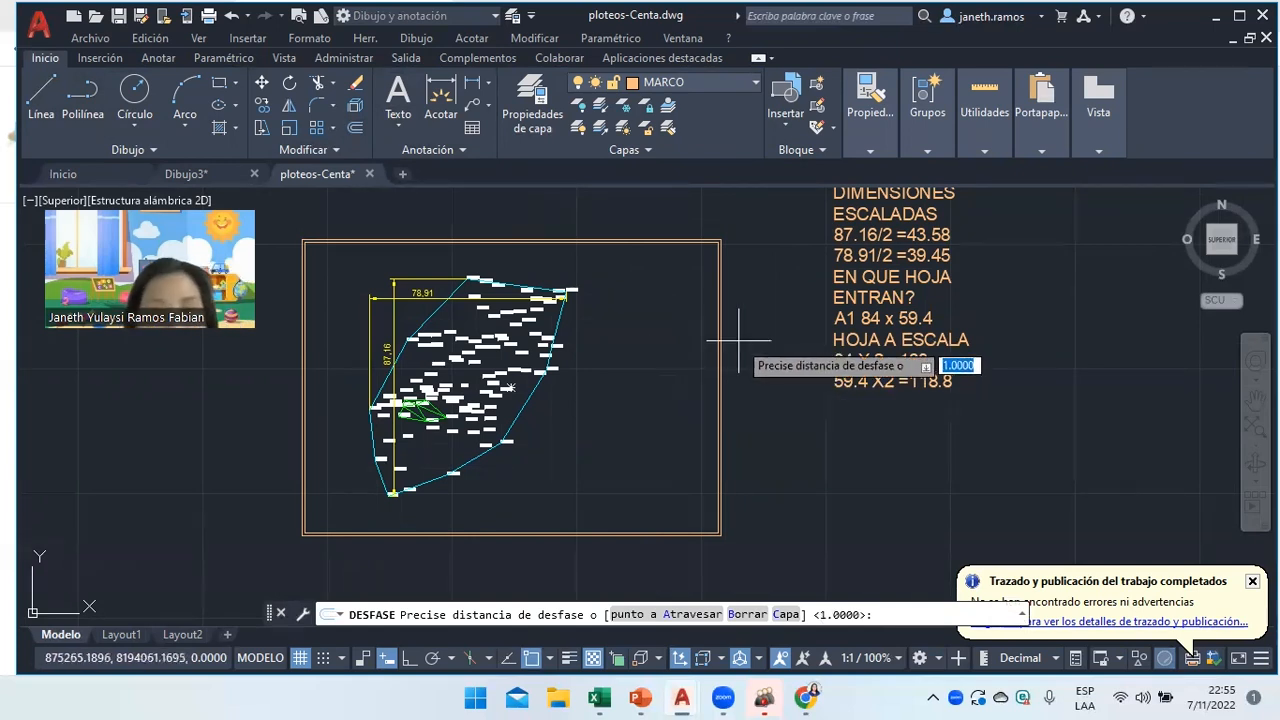
pyautogui.write('16')
pyautogui.press('Return')
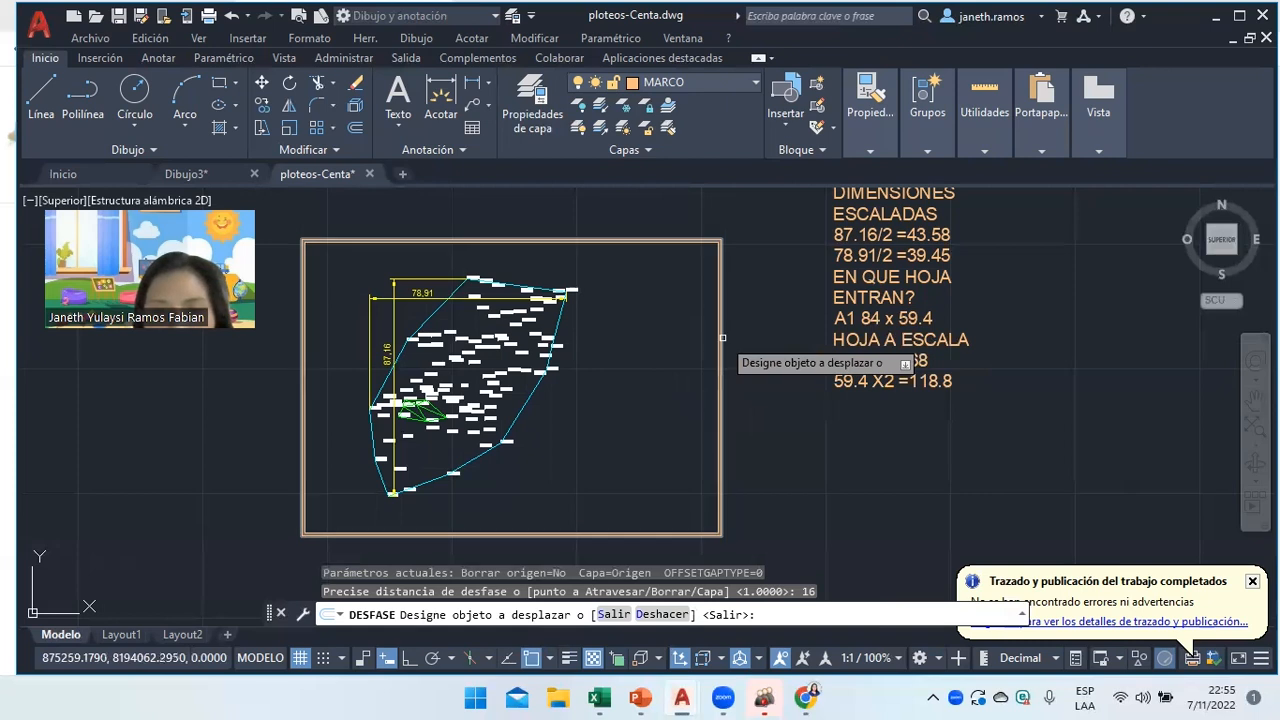
pyautogui.click(719, 343)
pyautogui.click(698, 343)
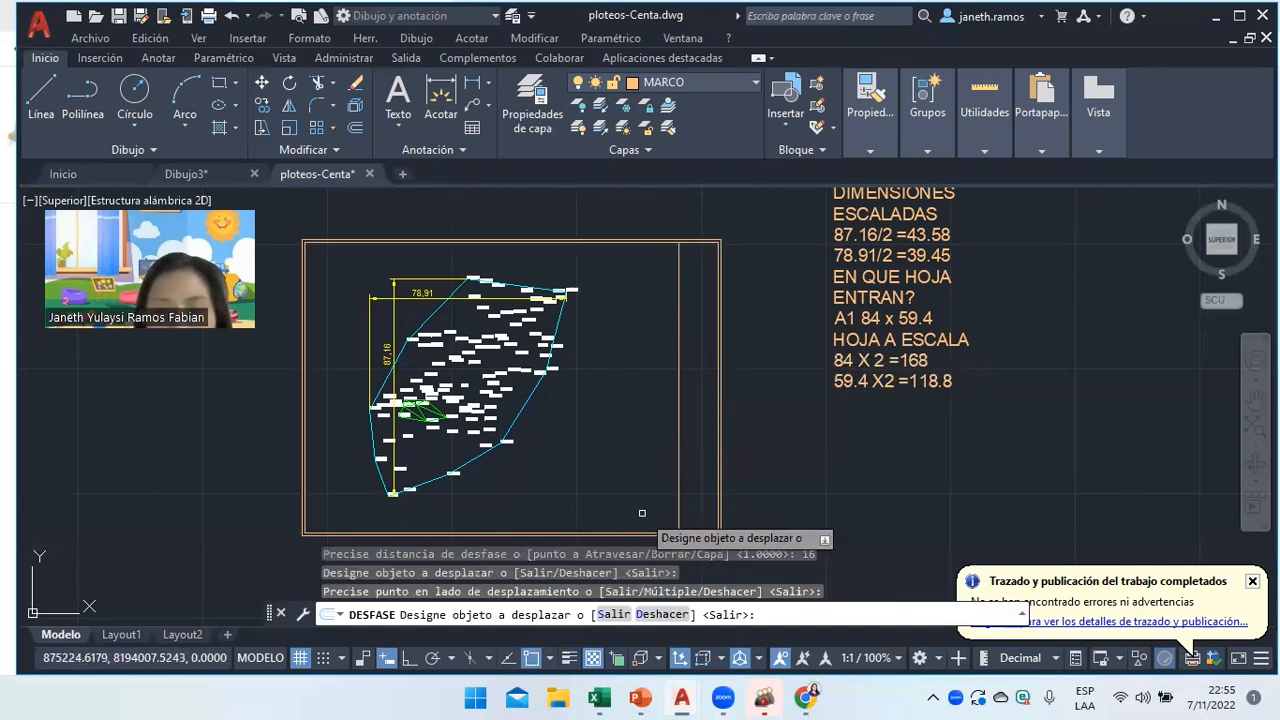
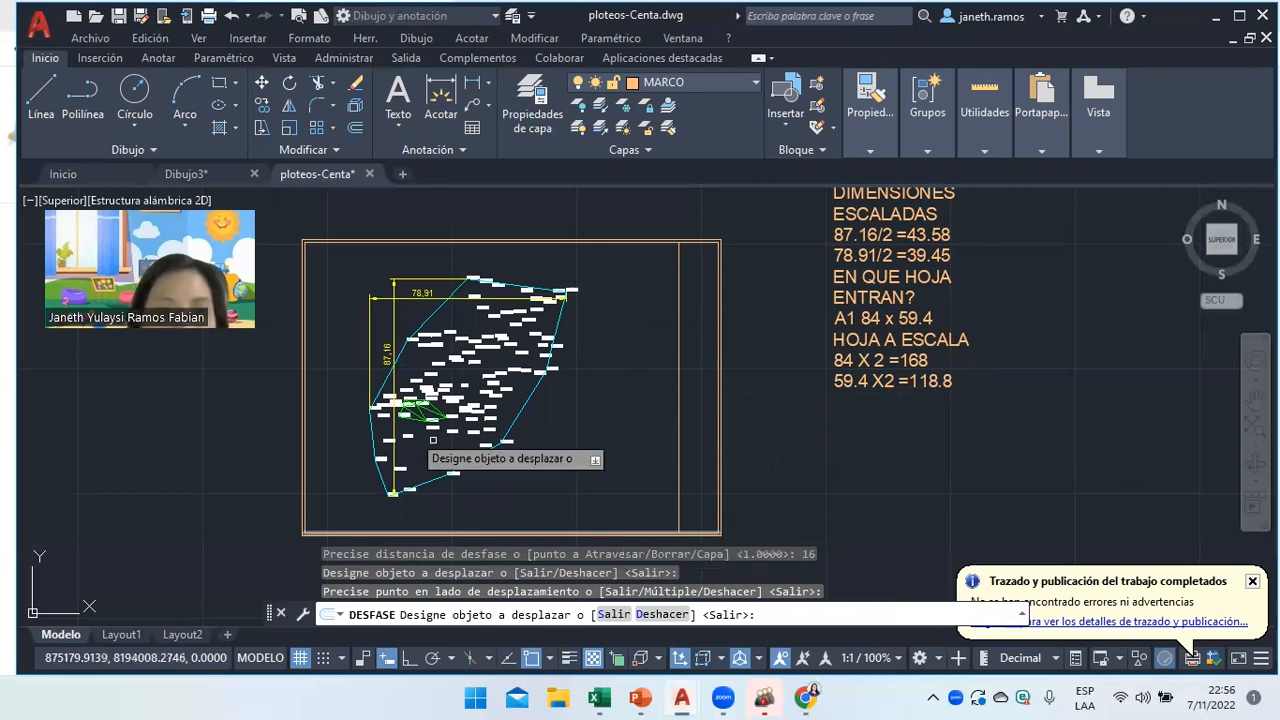
# Offset the frame's bottom edge by 2 three times to stack the title-block row lines.
pyautogui.press('Return')
pyautogui.press('Return')
pyautogui.write('2')
pyautogui.press('Return')
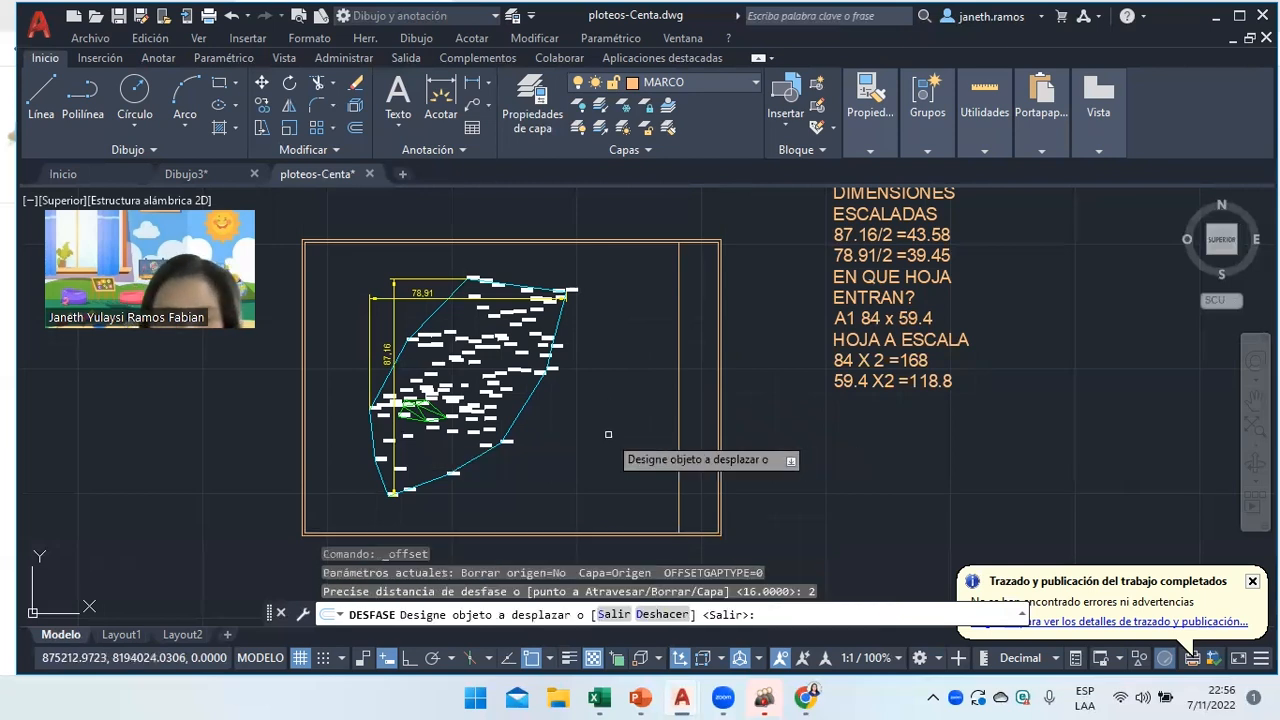
pyautogui.click(601, 531)
pyautogui.click(603, 524)
pyautogui.click(604, 527)
pyautogui.click(608, 511)
pyautogui.click(614, 520)
pyautogui.click(625, 503)
pyautogui.rightClick(640, 450)
pyautogui.click(672, 483)
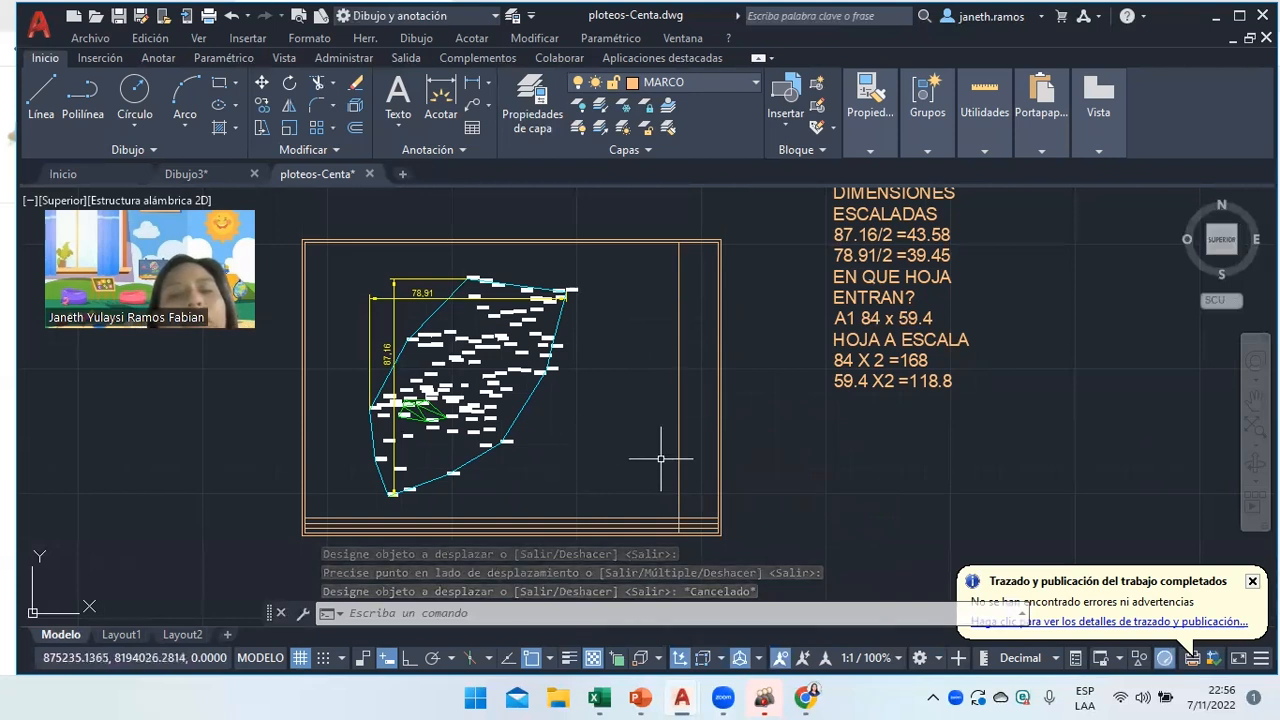
# Offset one more frame line 2 units toward the inner side.
pyautogui.scroll(3, 648, 545)
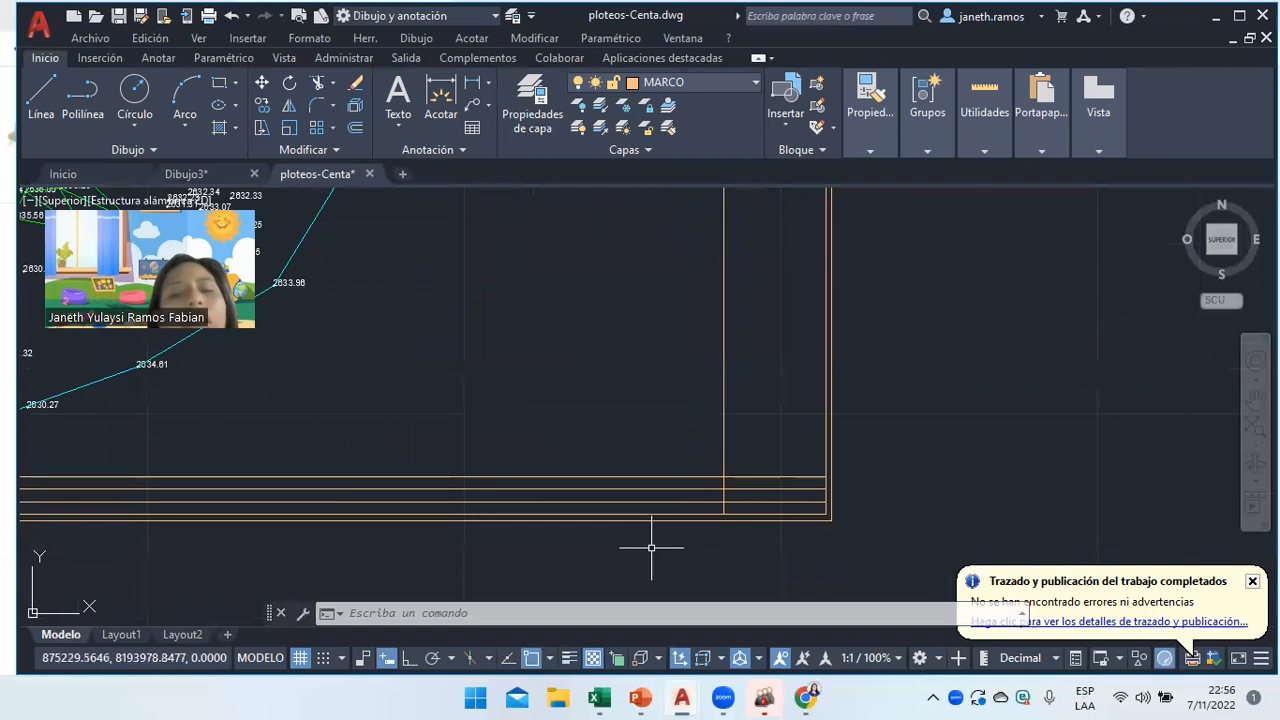
pyautogui.scroll(-5, 651, 548)
pyautogui.scroll(2, 655, 542)
pyautogui.scroll(-1, 655, 542)
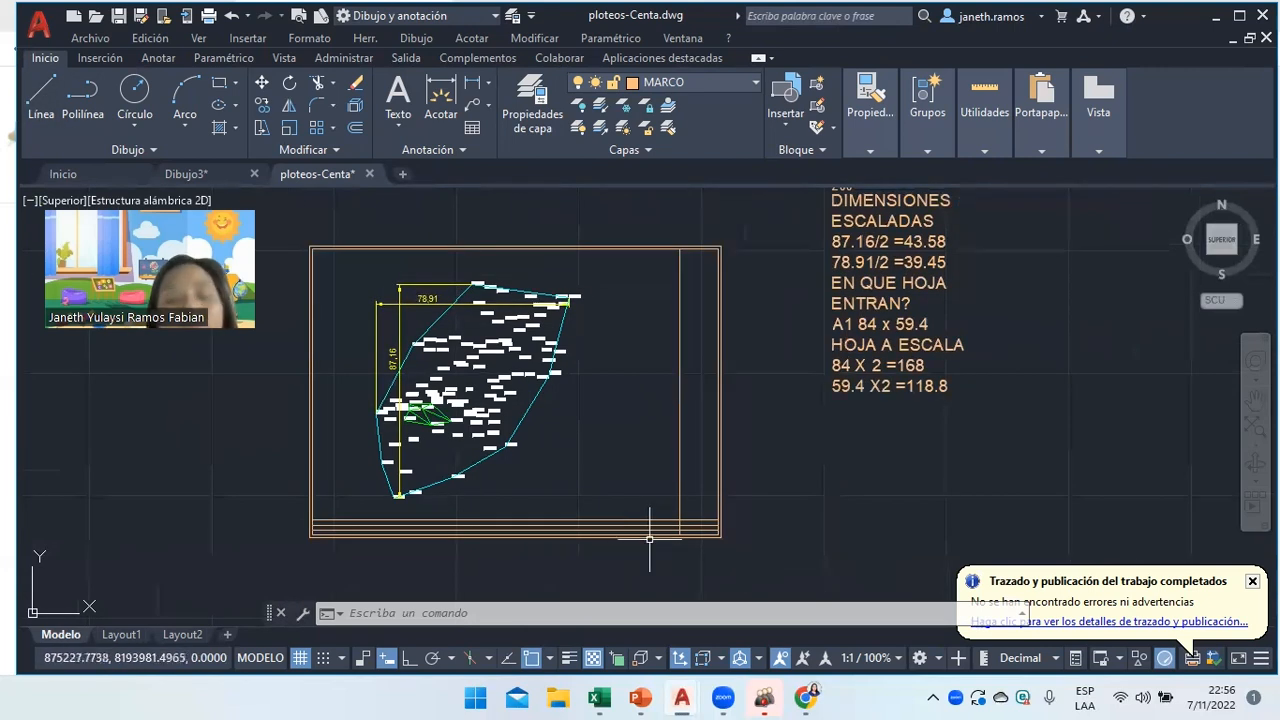
pyautogui.scroll(2, 649, 538)
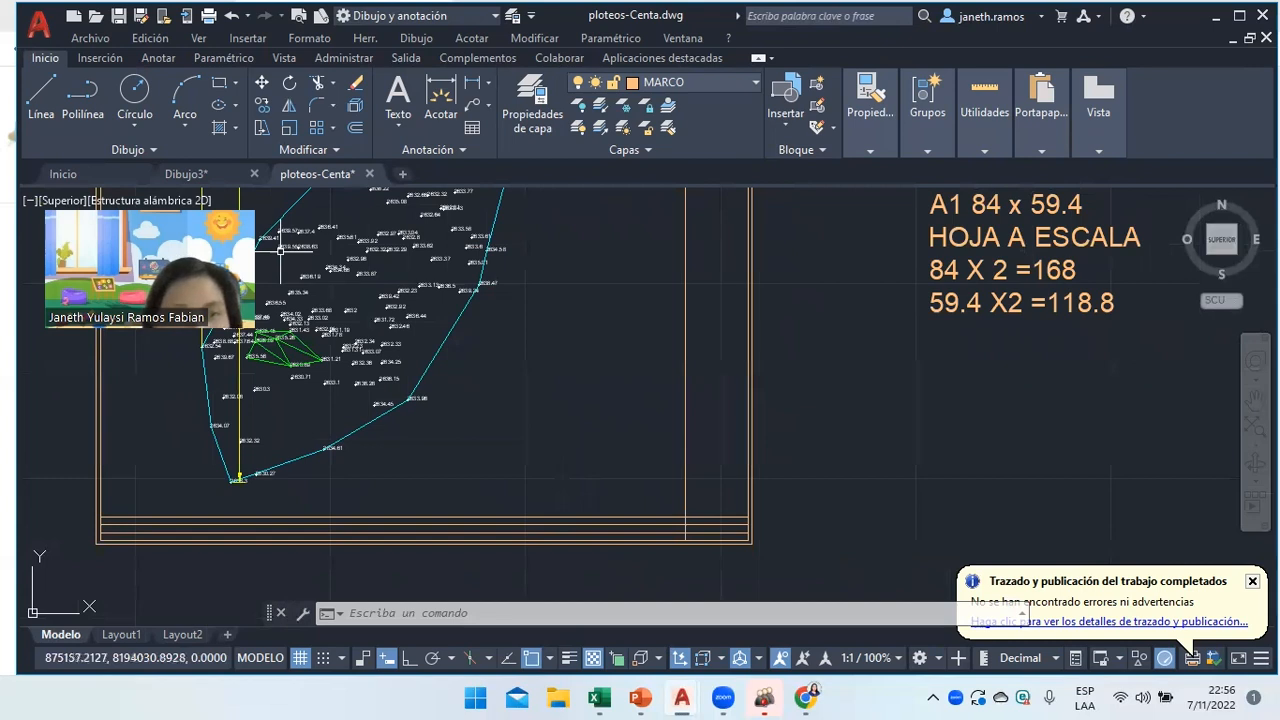
pyautogui.click(355, 128)
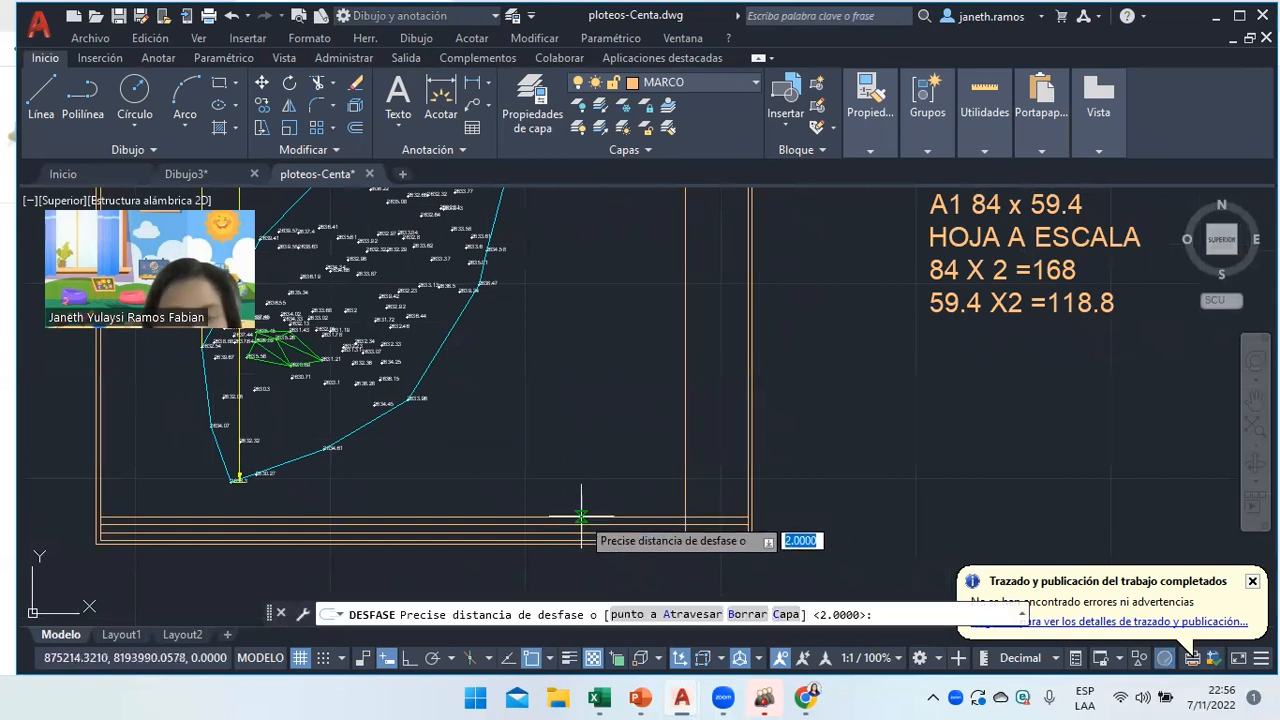
pyautogui.press('Return')
pyautogui.click(585, 518)
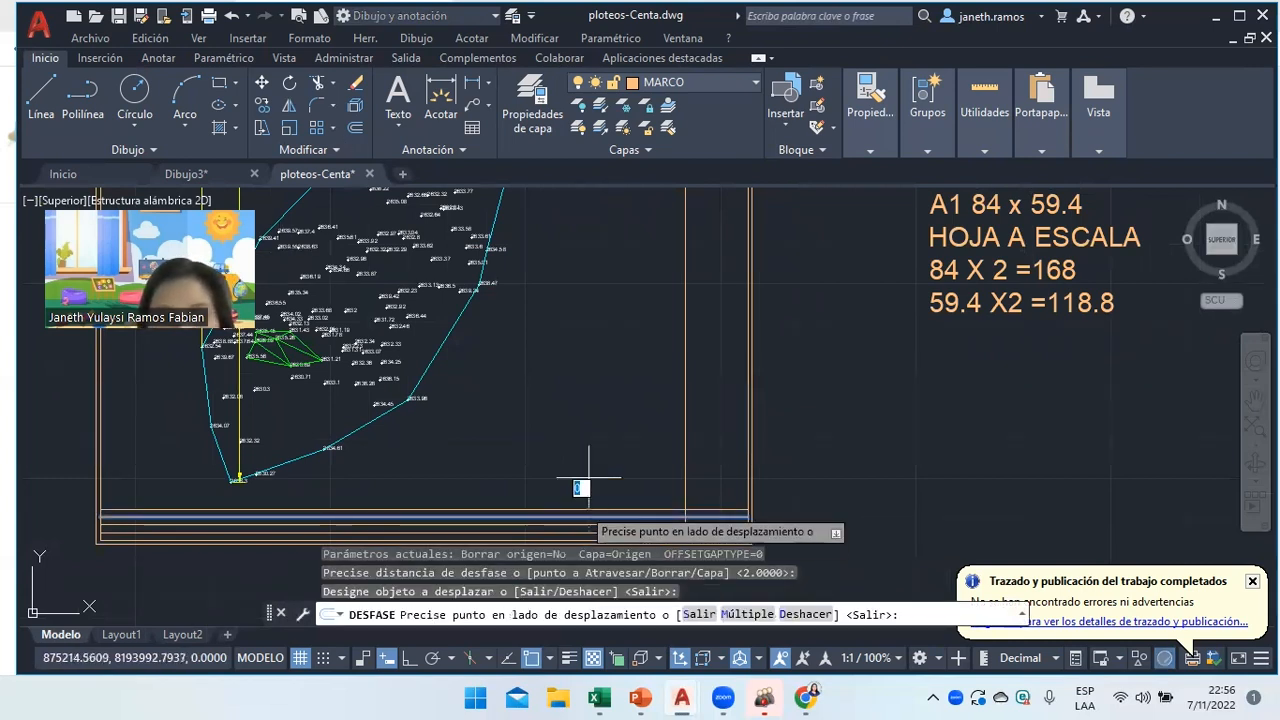
pyautogui.click(627, 425)
pyautogui.rightClick(622, 420)
pyautogui.click(660, 438)
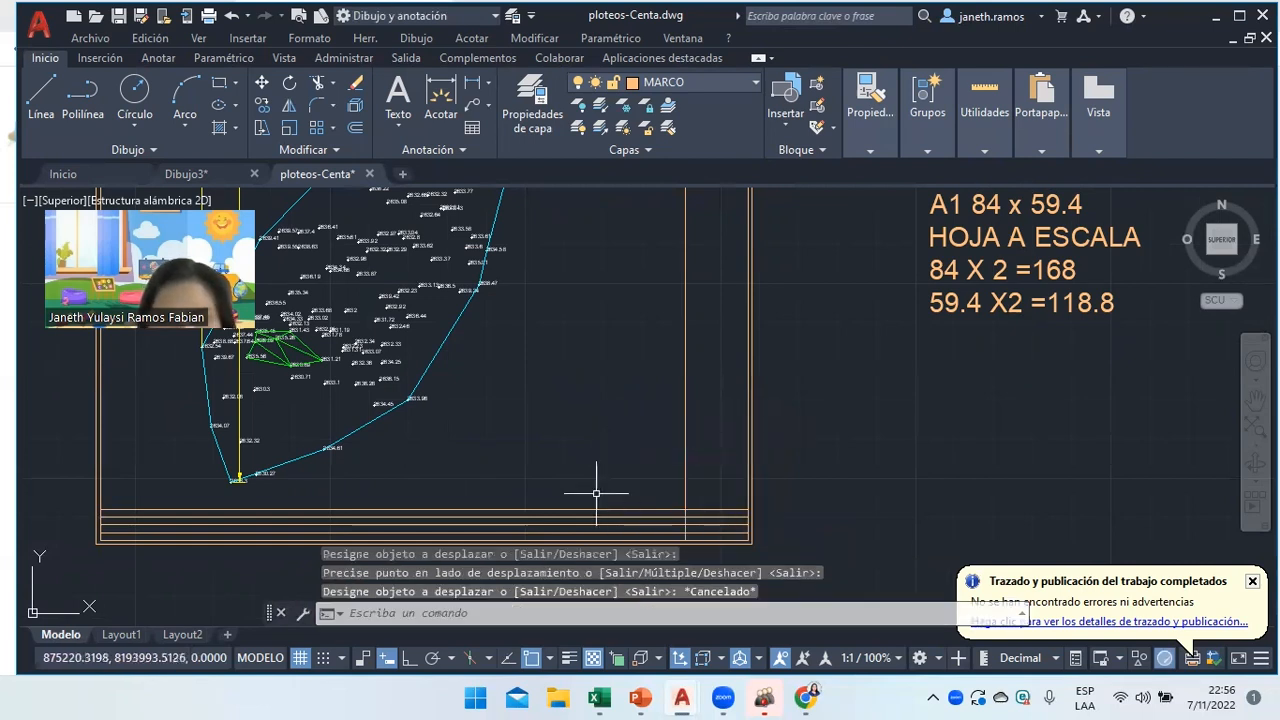
pyautogui.click(317, 82)
# Trim the inner vertical frame line and the row lines left of the title-block box.
pyautogui.click(685, 285)
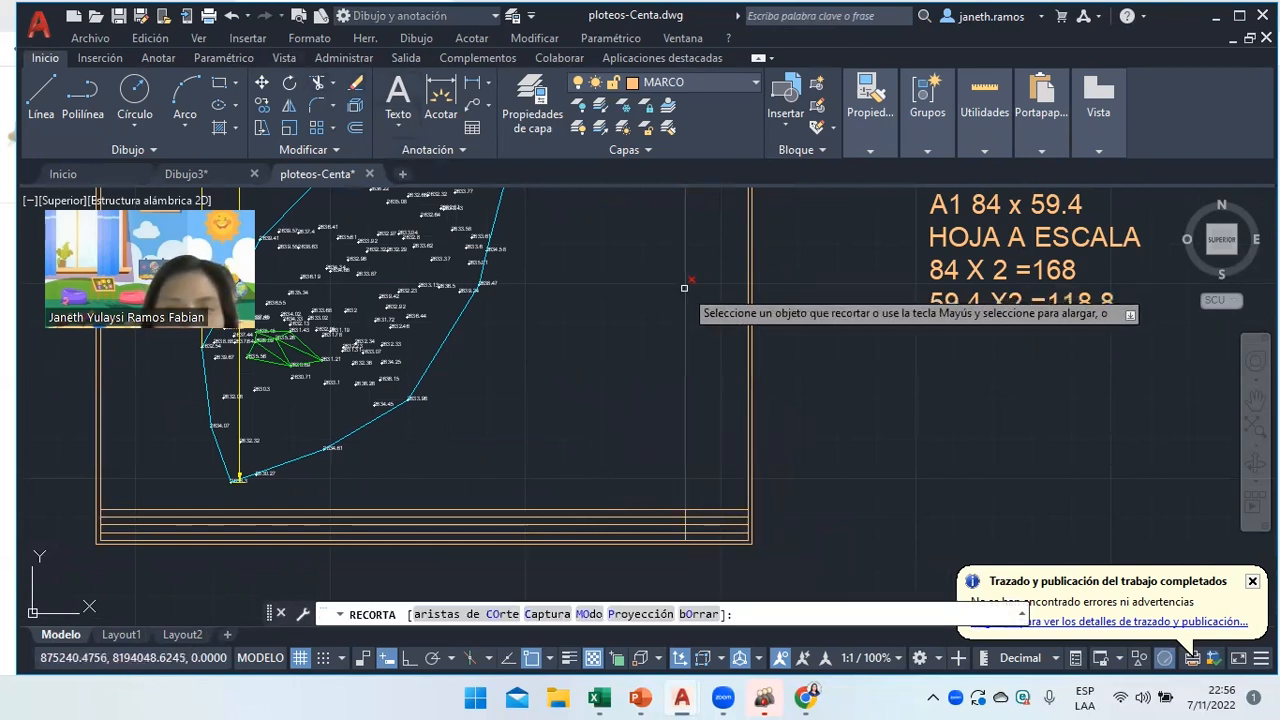
pyautogui.click(623, 514)
pyautogui.click(624, 524)
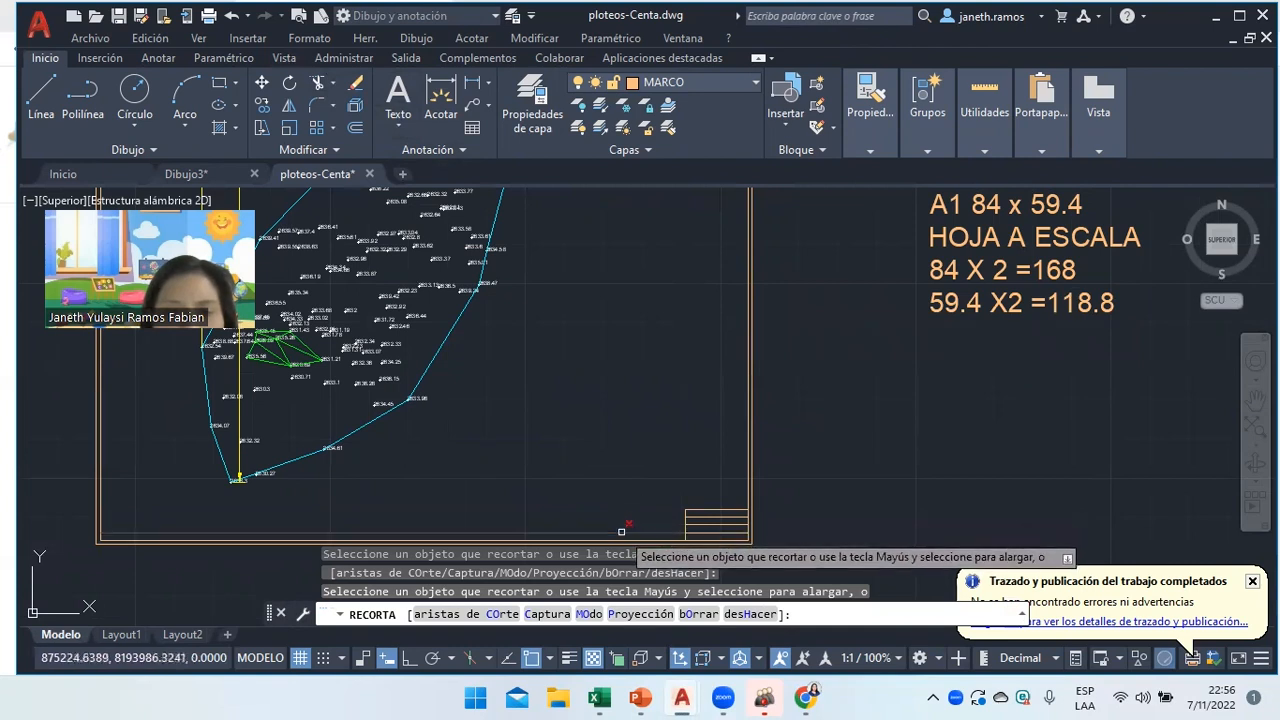
pyautogui.rightClick(594, 277)
pyautogui.click(640, 308)
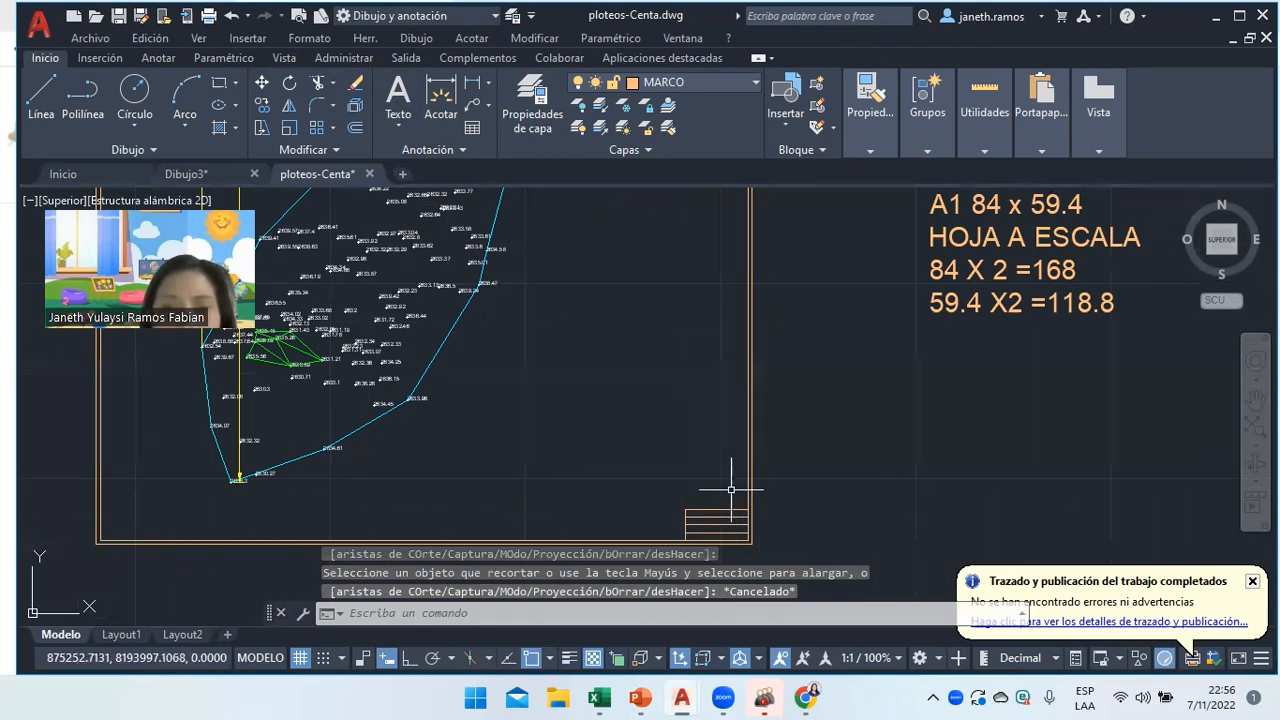
pyautogui.scroll(-5, 731, 490)
pyautogui.scroll(3, 733, 500)
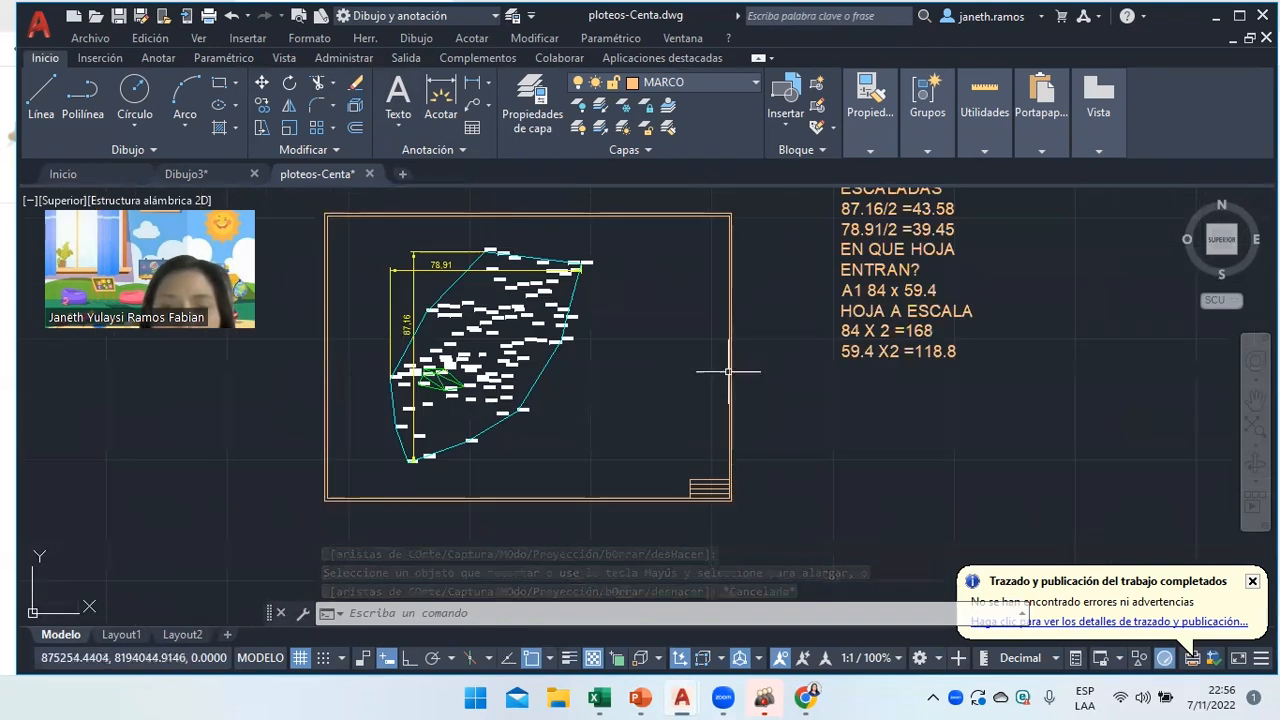
pyautogui.scroll(2, 728, 371)
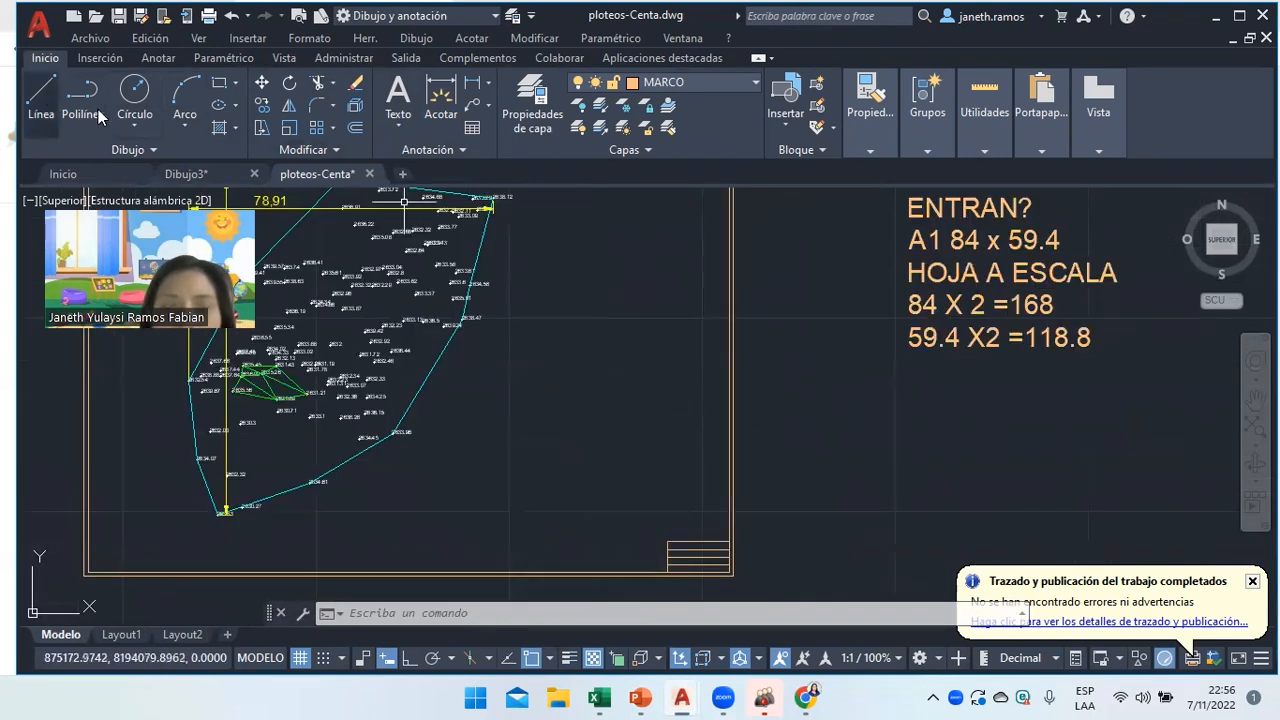
# Offset the frame's right edge 16 units inward to close the title-block box.
pyautogui.click(355, 127)
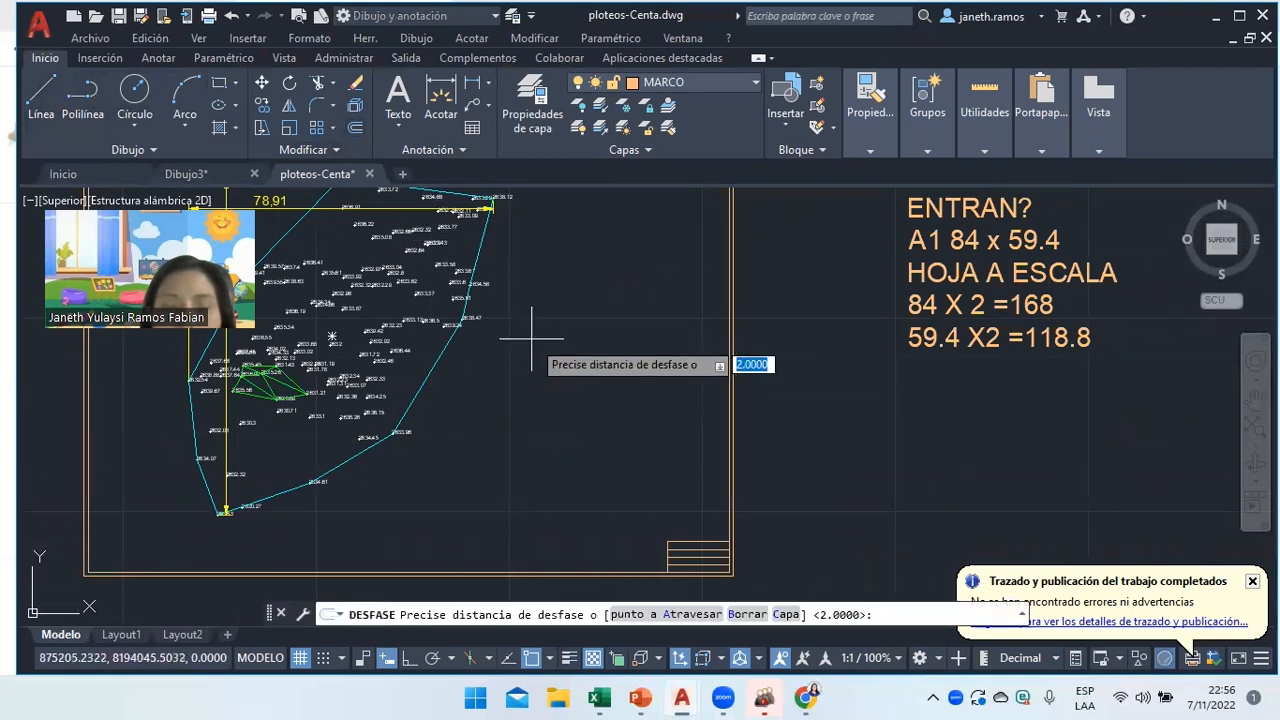
pyautogui.write('1')
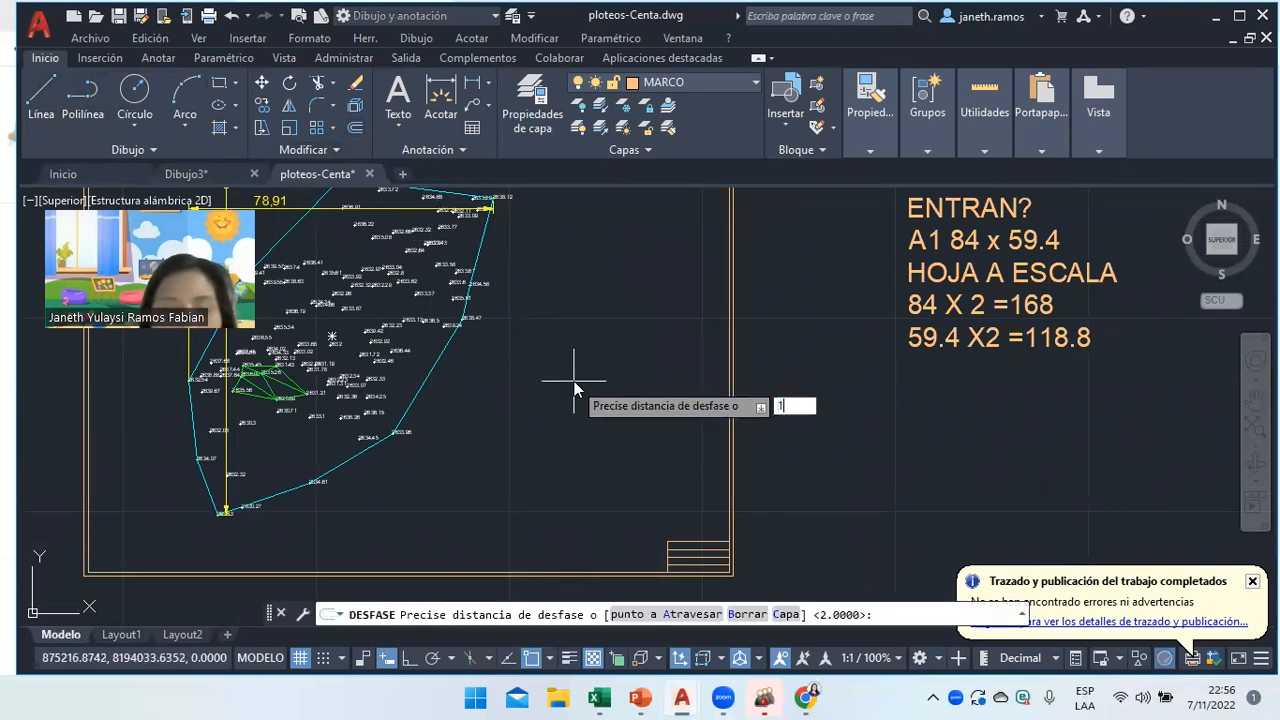
pyautogui.write('6')
pyautogui.press('Return')
pyautogui.click(731, 352)
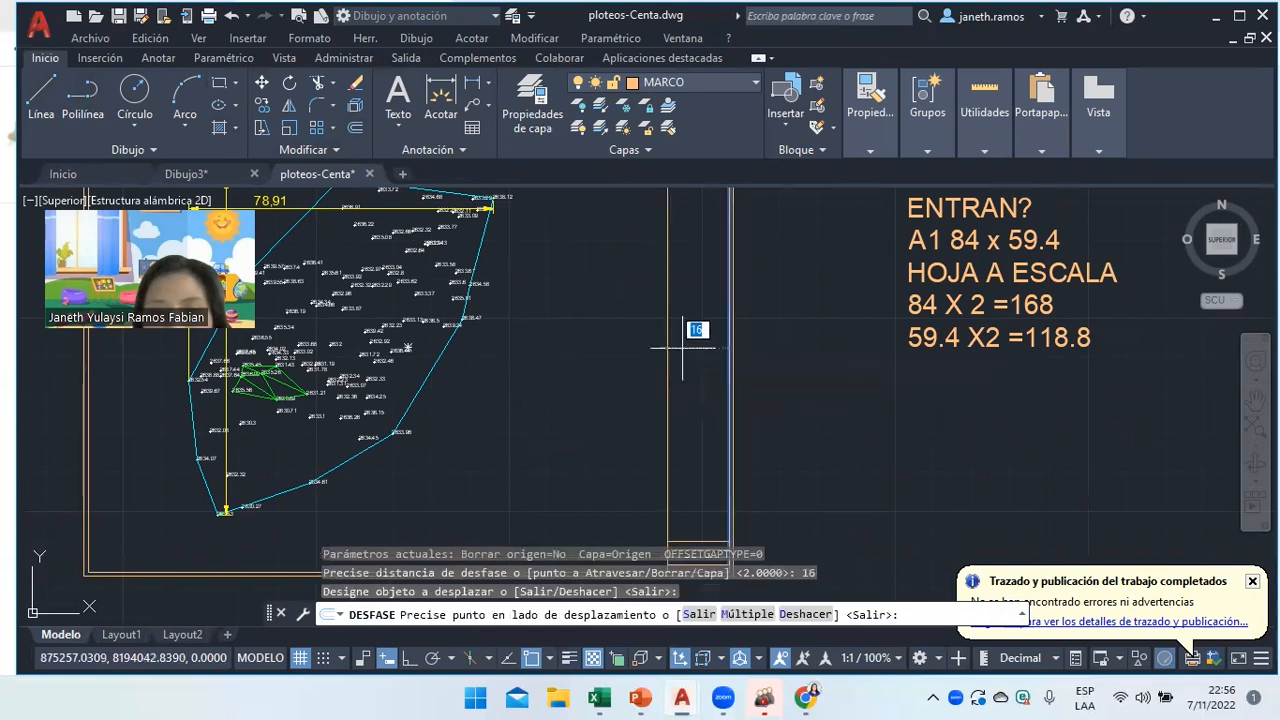
pyautogui.click(683, 348)
pyautogui.rightClick(596, 258)
pyautogui.click(638, 289)
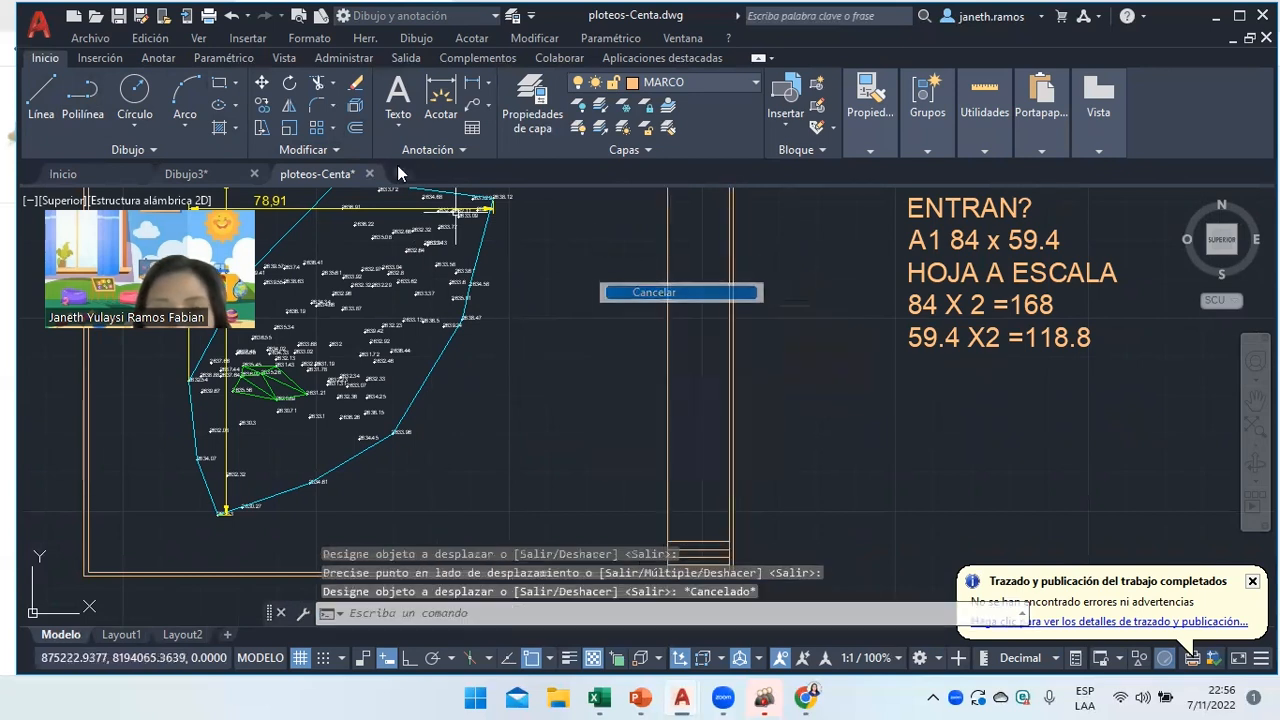
pyautogui.click(314, 86)
pyautogui.rightClick(644, 275)
pyautogui.click(680, 316)
pyautogui.scroll(-5, 666, 395)
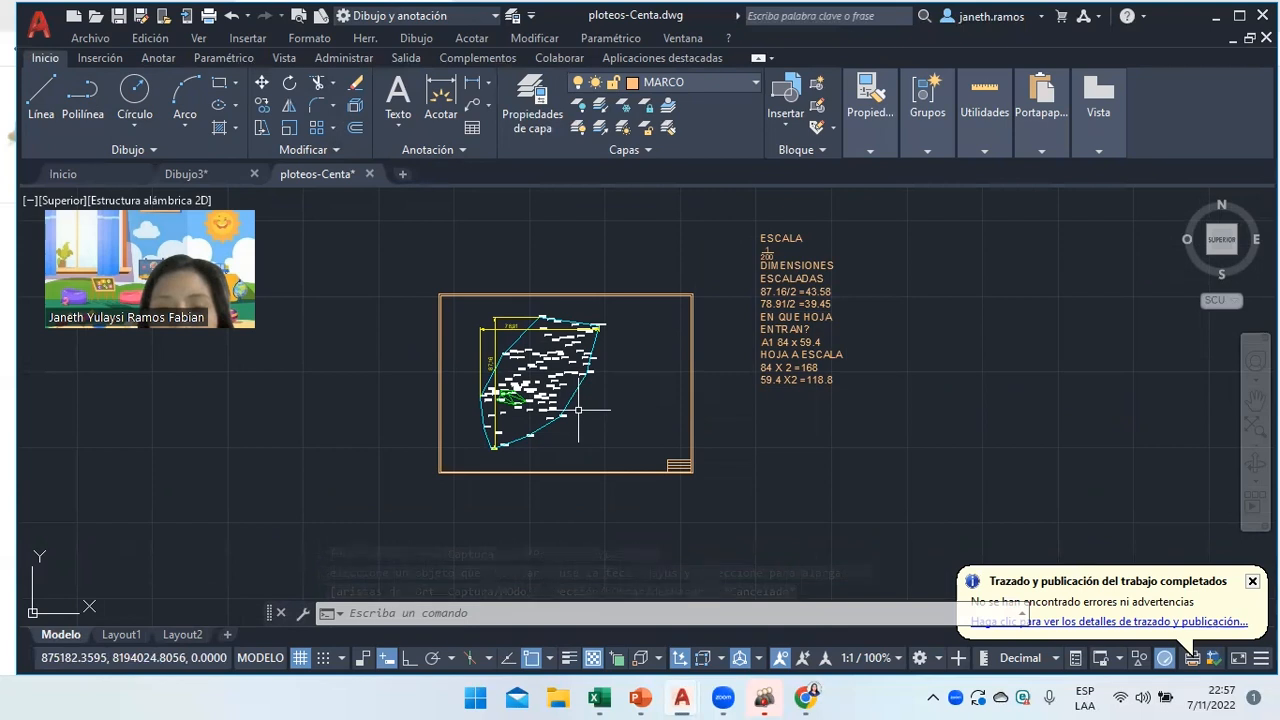
pyautogui.scroll(2, 693, 479)
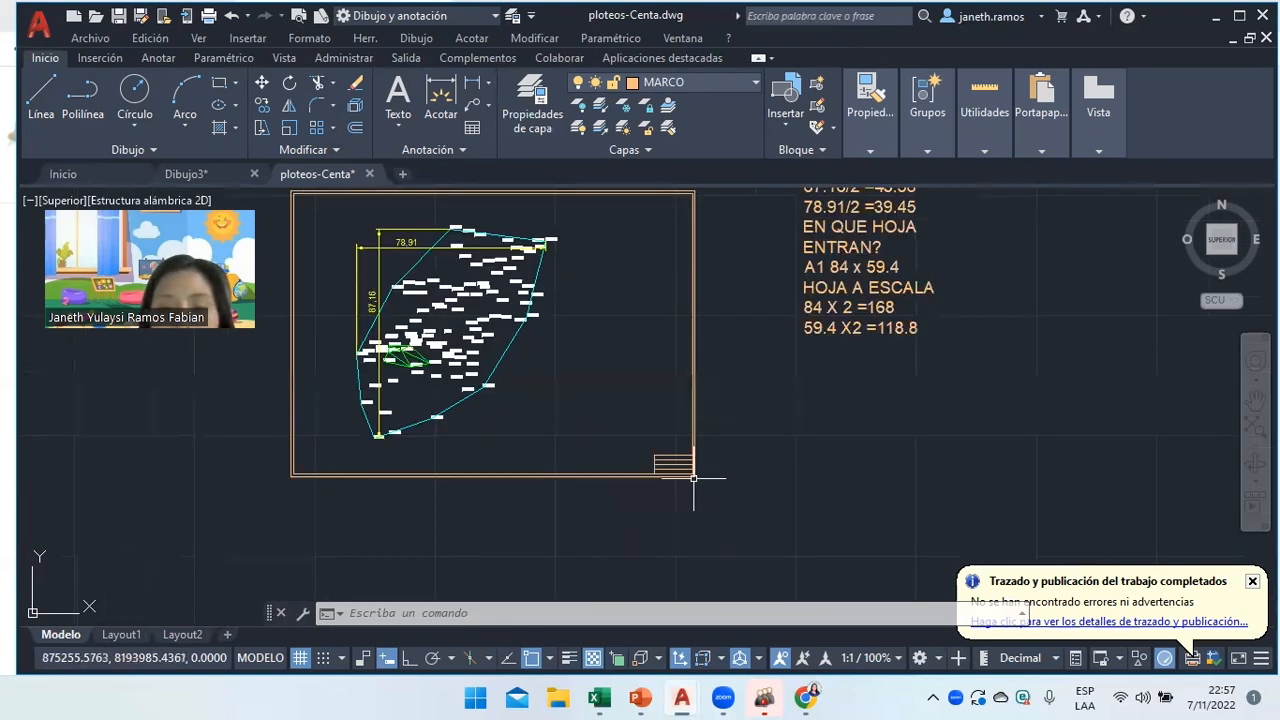
pyautogui.scroll(4, 695, 482)
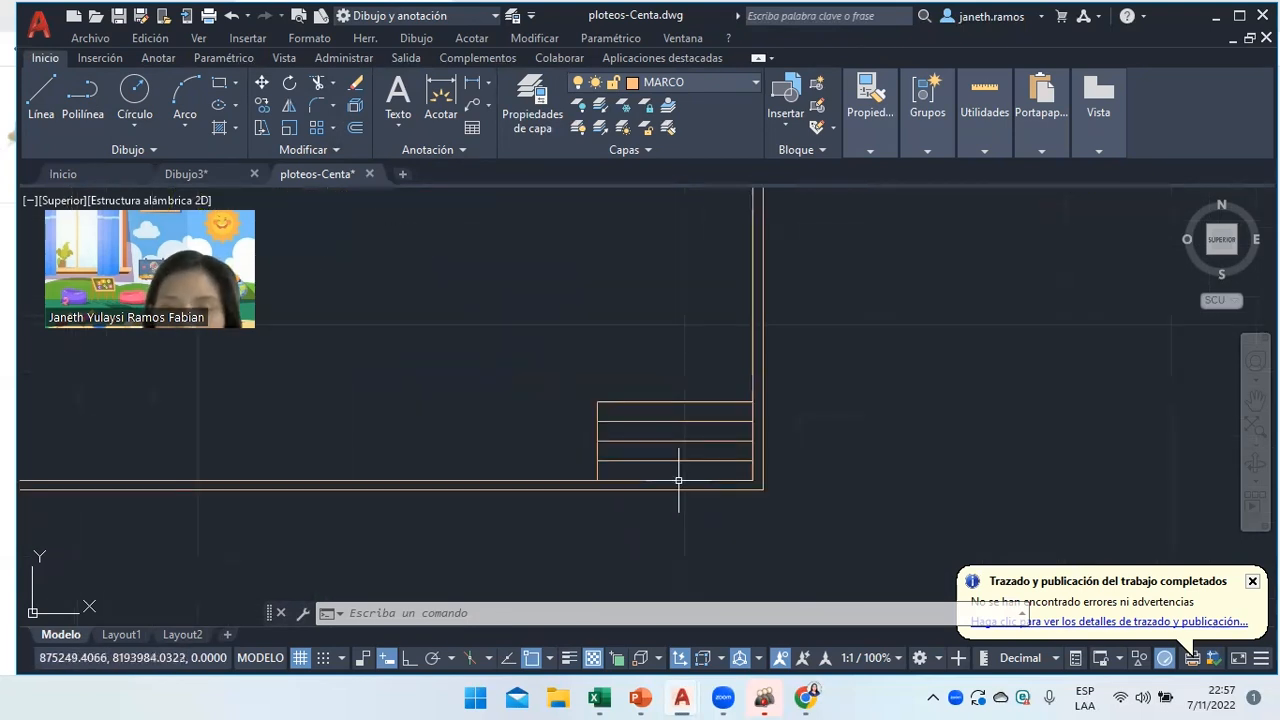
# Write 'PLOTEOS' at text height 1 in a multiline text box in the top row.
pyautogui.click(398, 98)
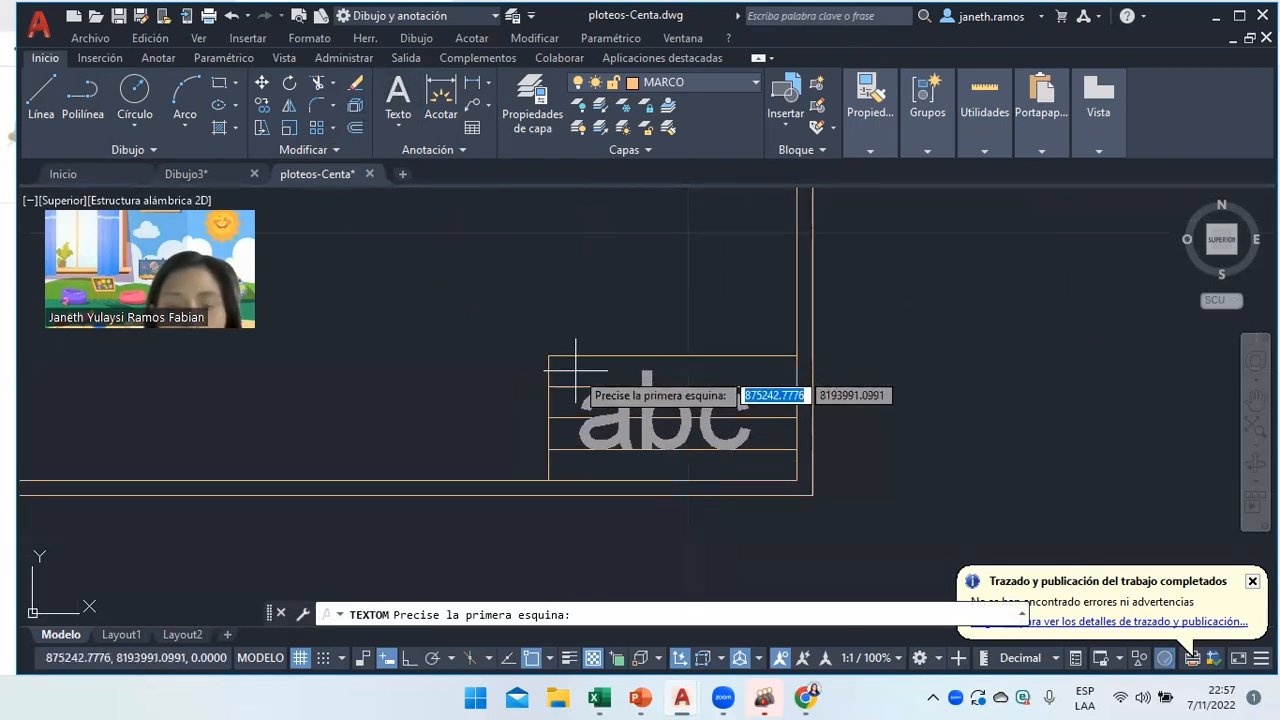
pyautogui.click(575, 370)
pyautogui.click(698, 430)
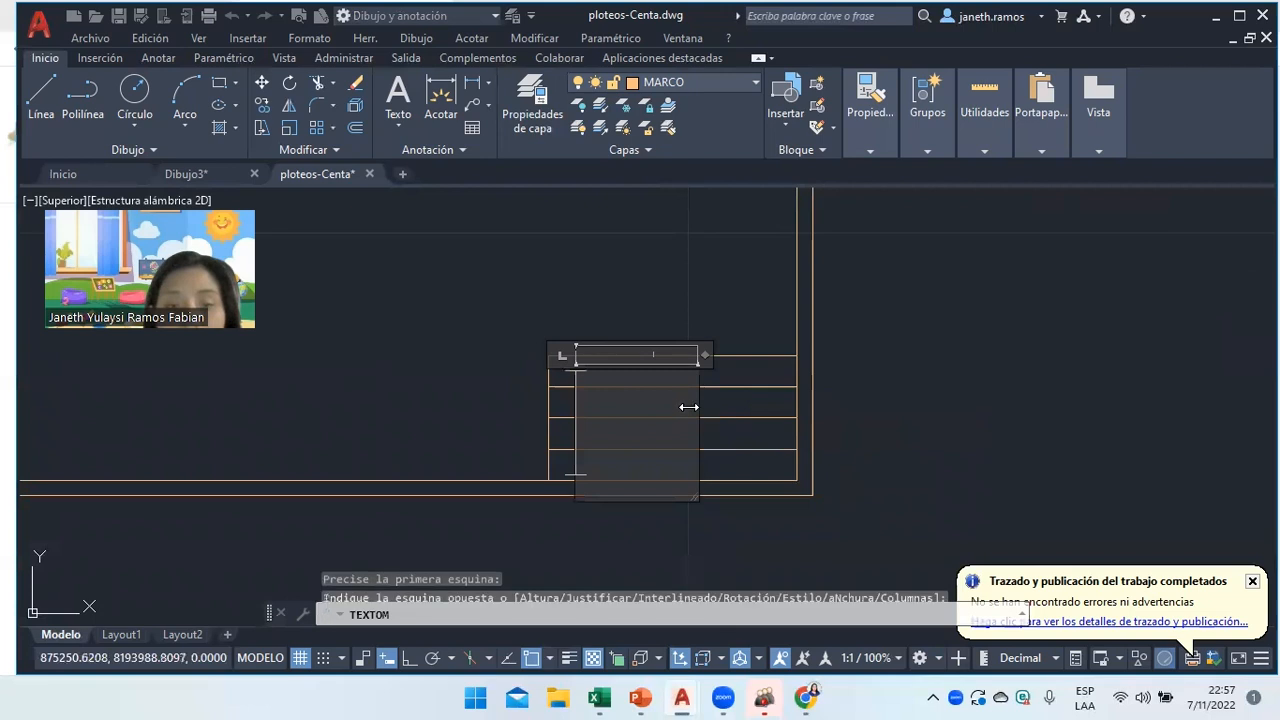
pyautogui.click(147, 104)
pyautogui.write('1.75')
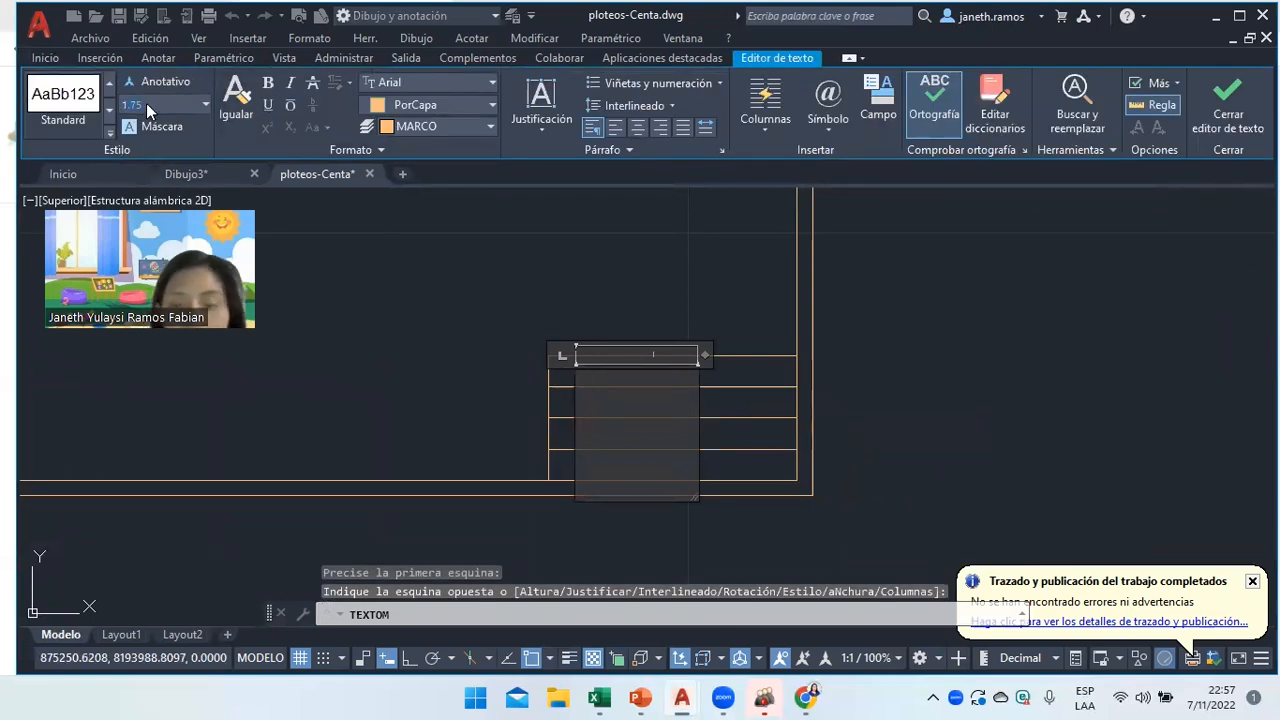
pyautogui.press('BackSpace')
pyautogui.press('BackSpace')
pyautogui.press('BackSpace')
pyautogui.press('Return')
pyautogui.write('P')
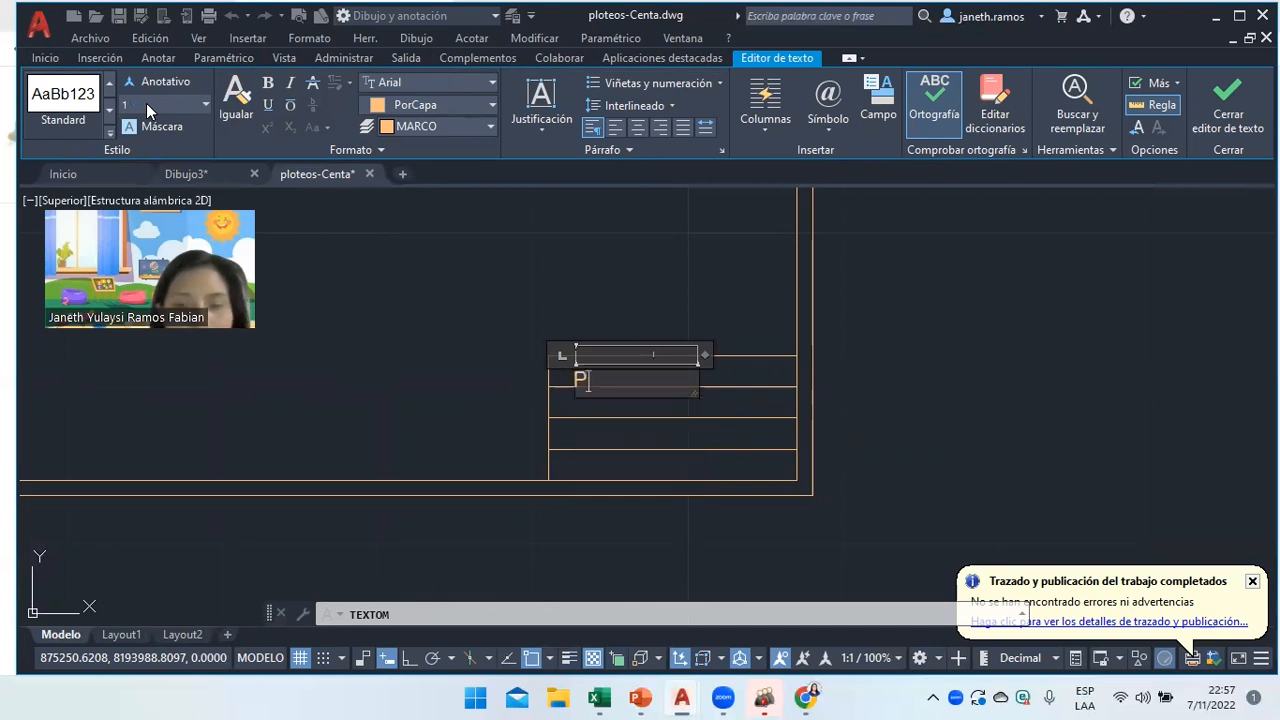
pyautogui.write('LOTEOS')
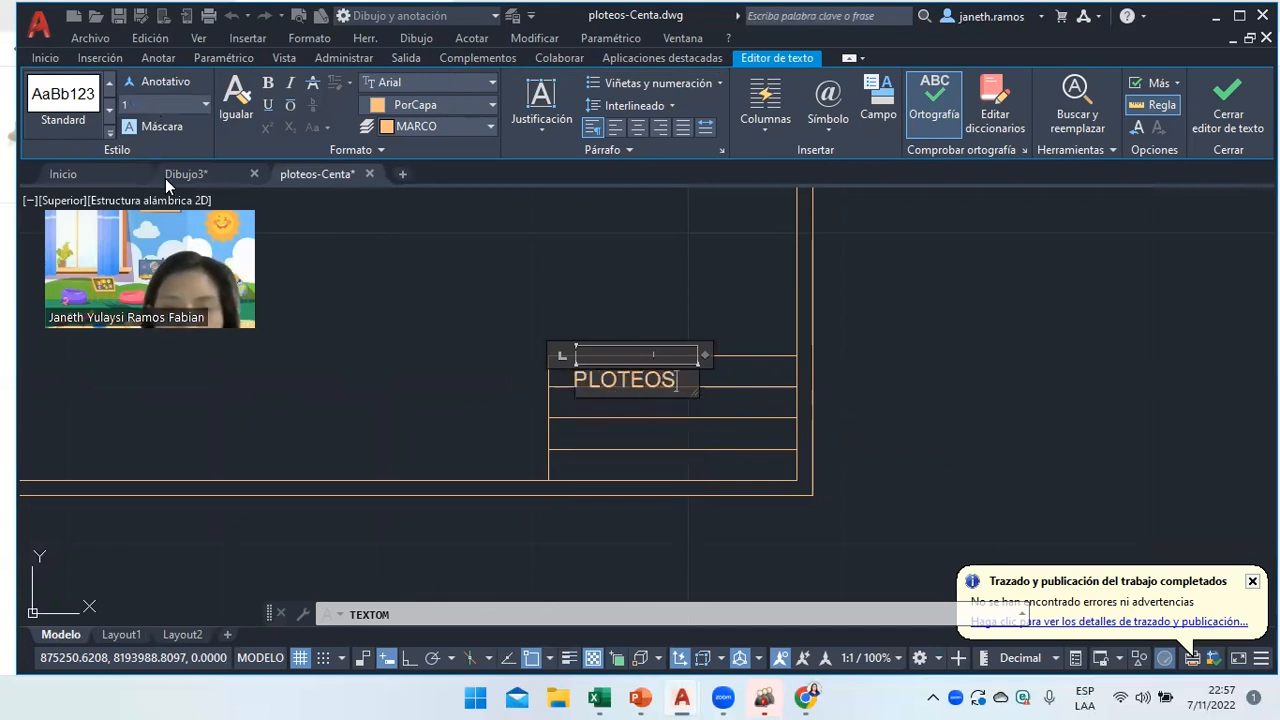
# Turn off object snap and check the PLOTEOS text's placement, leaving it in place.
pyautogui.click(535, 658)
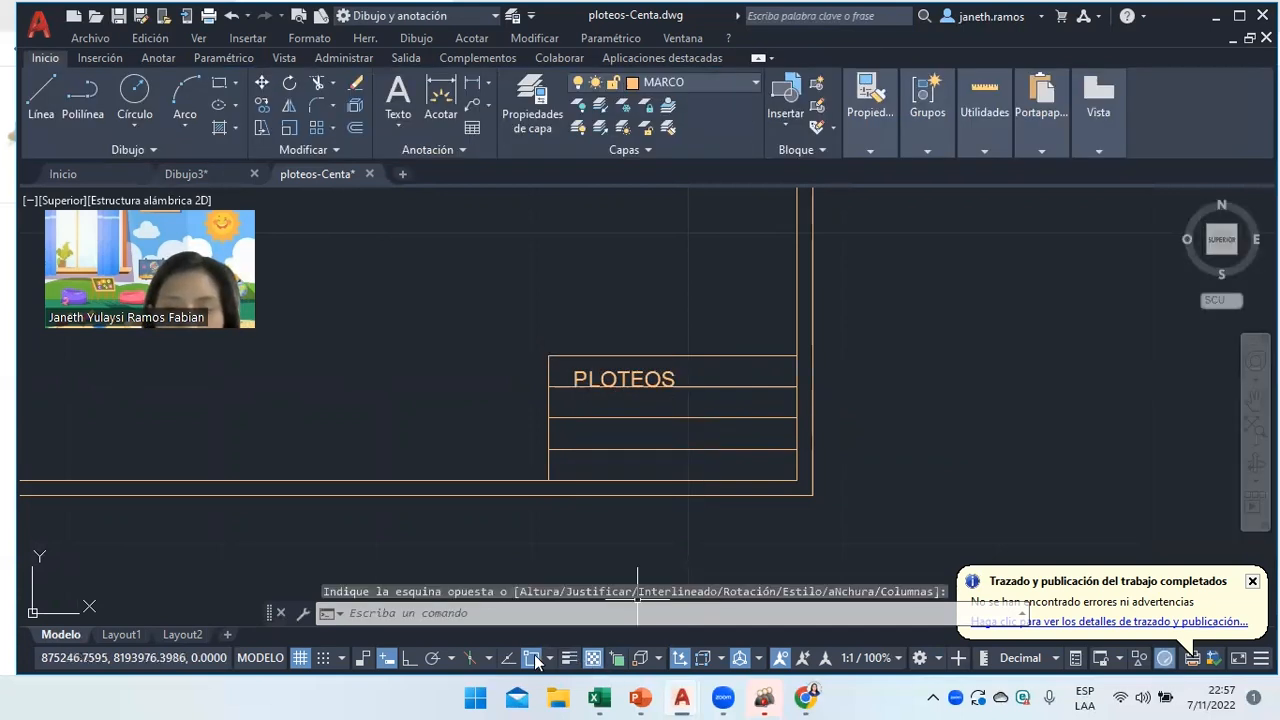
pyautogui.click(606, 378)
pyautogui.click(577, 371)
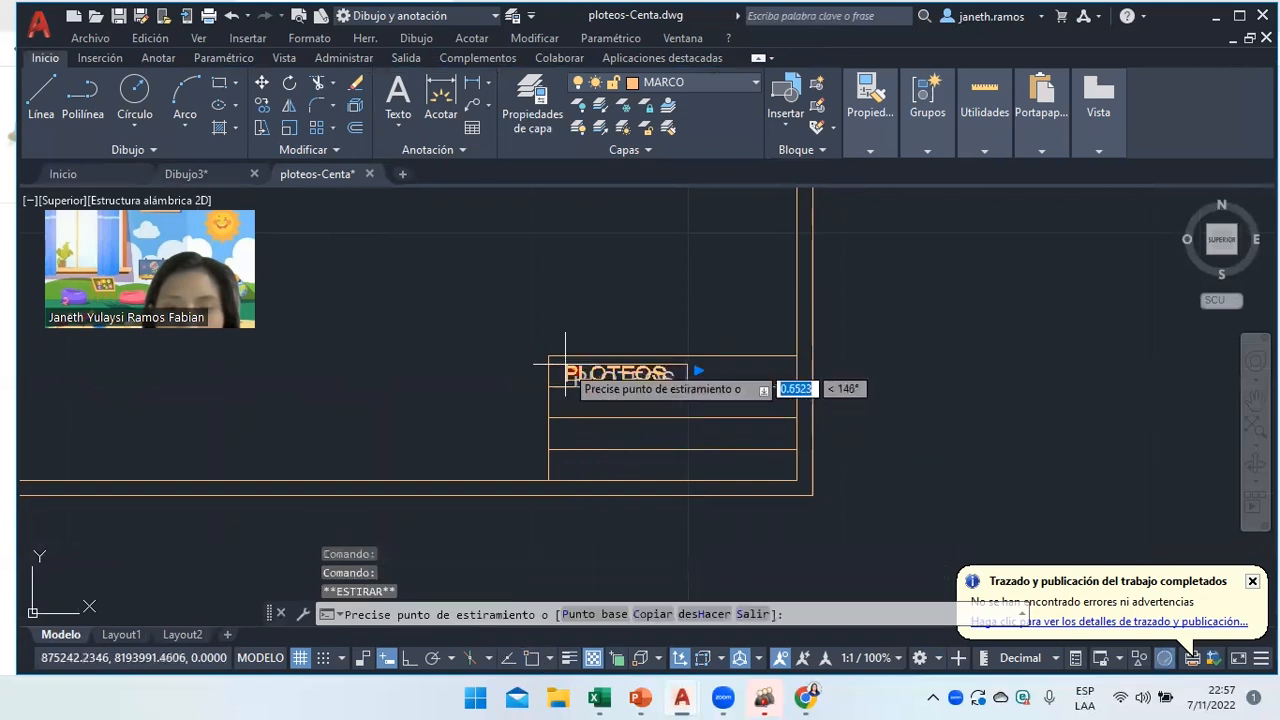
pyautogui.click(572, 365)
pyautogui.rightClick(597, 314)
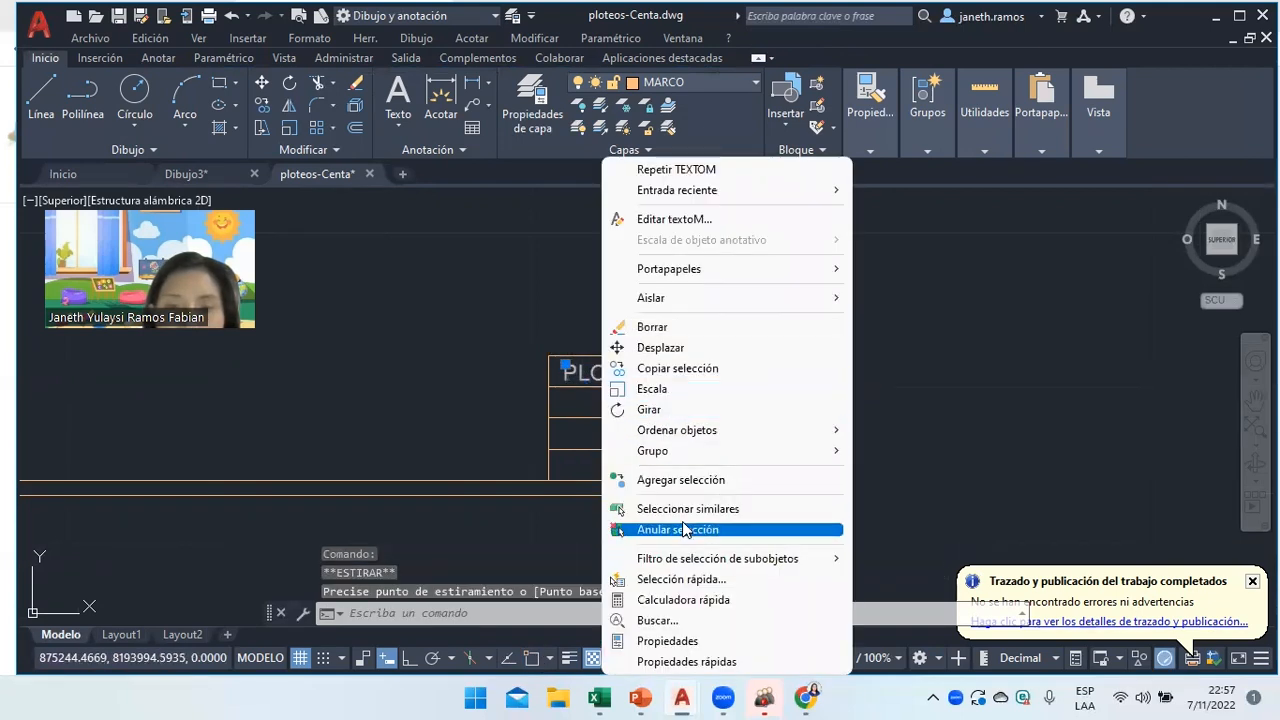
pyautogui.click(686, 528)
# Copy the PLOTEOS text into the second, third and fourth rows.
pyautogui.write('cop')
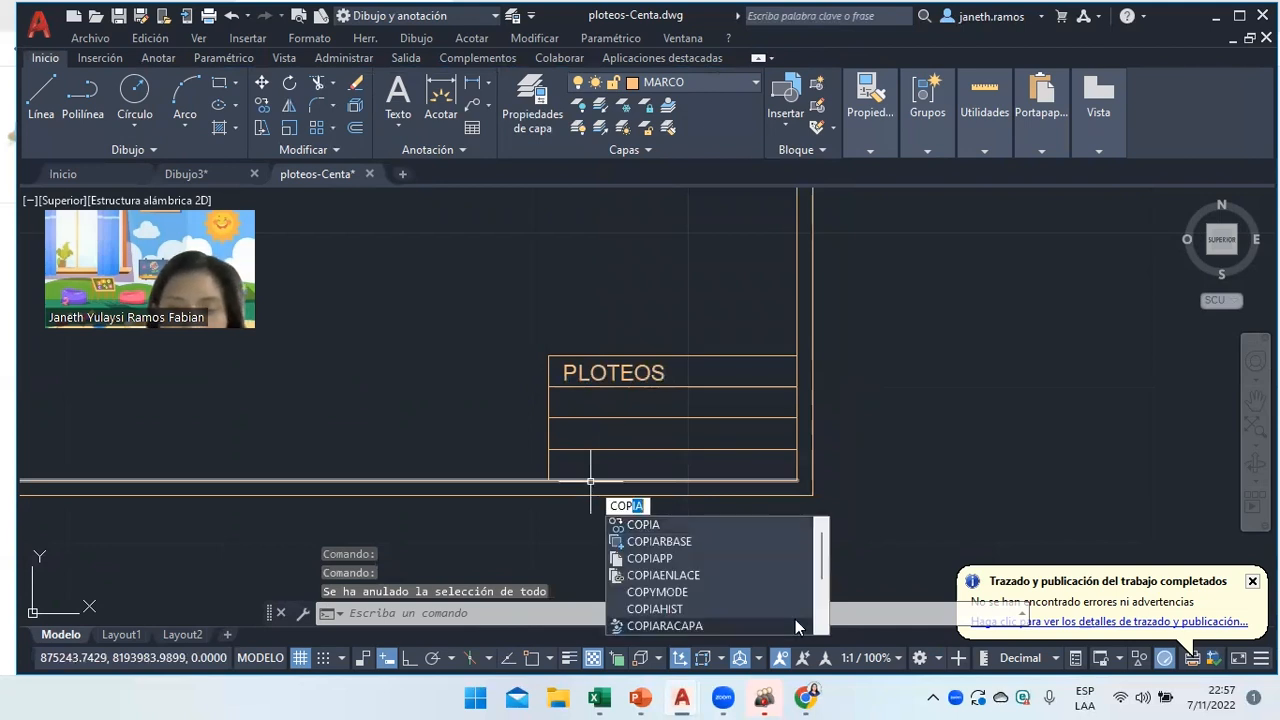
pyautogui.press('Return')
pyautogui.click(567, 372)
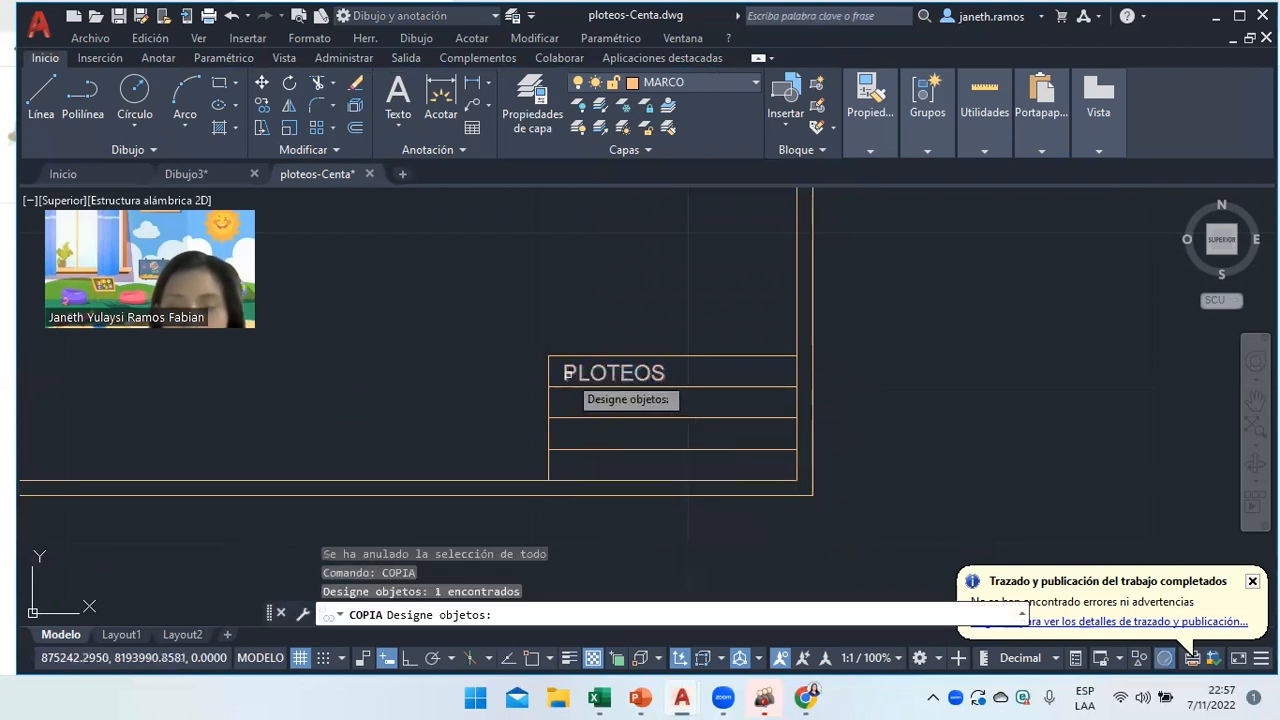
pyautogui.press('Return')
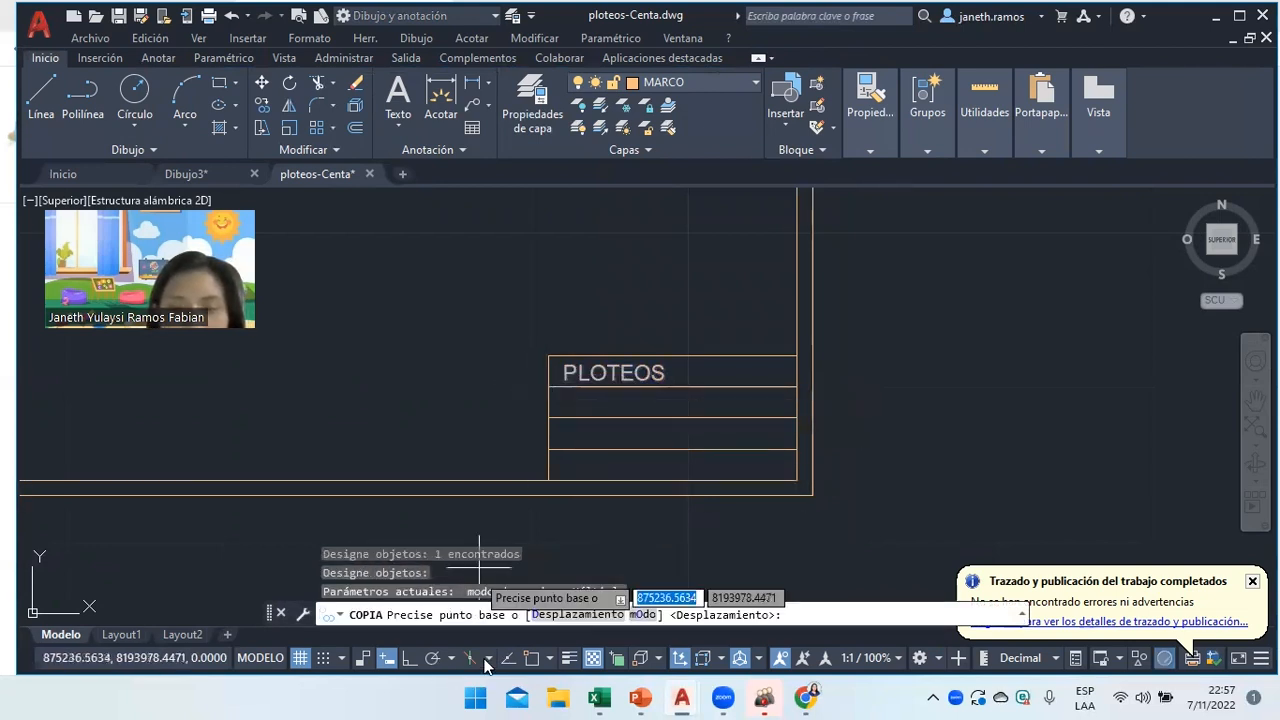
pyautogui.click(549, 386)
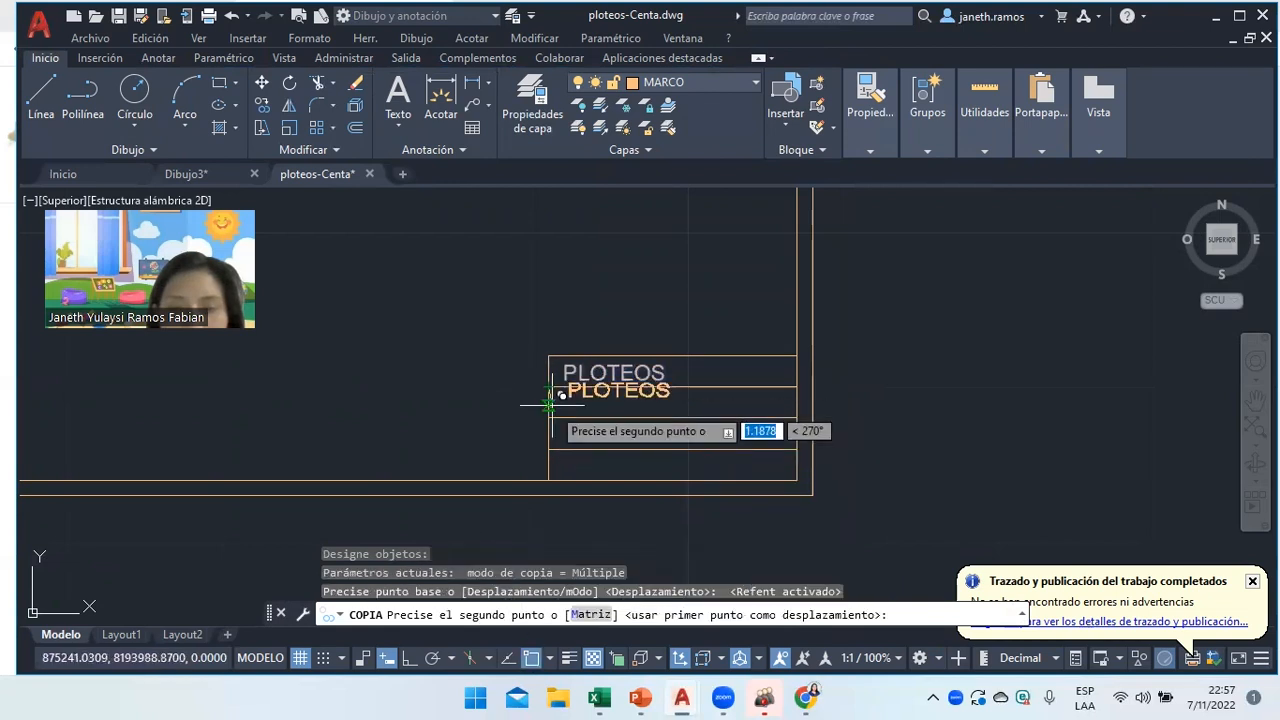
pyautogui.click(549, 417)
pyautogui.click(549, 448)
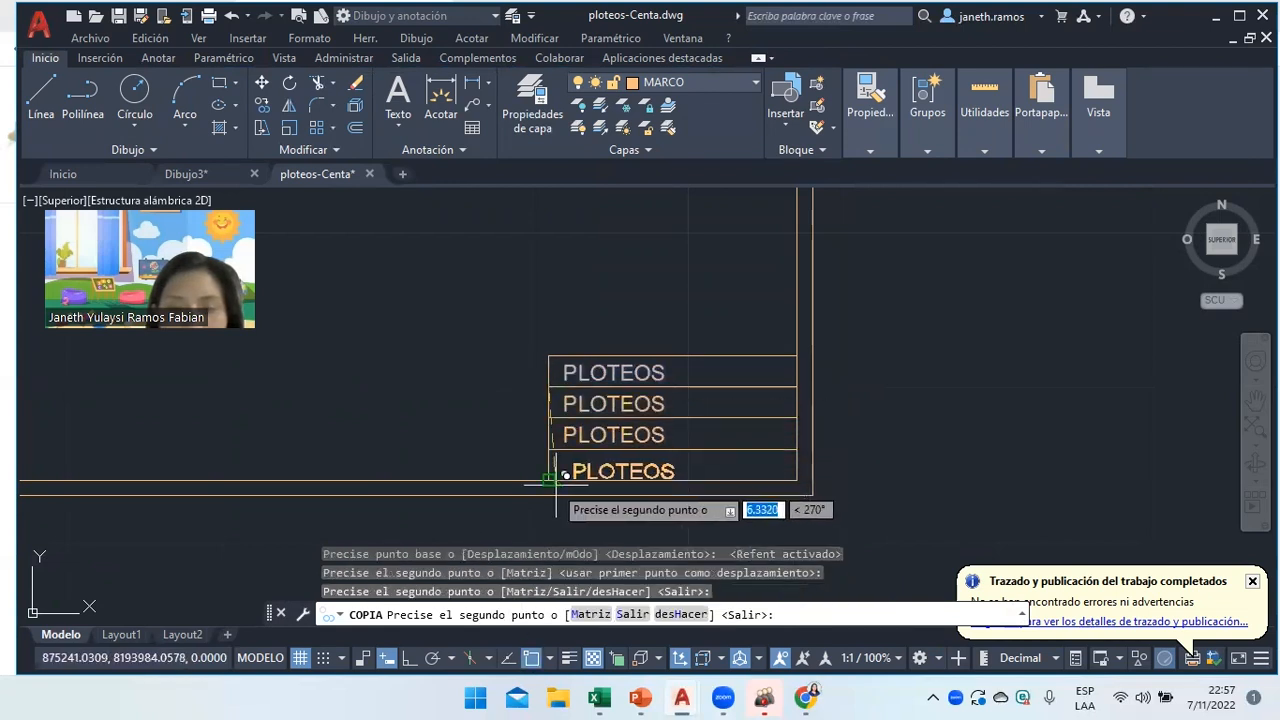
pyautogui.click(549, 479)
pyautogui.press('Return')
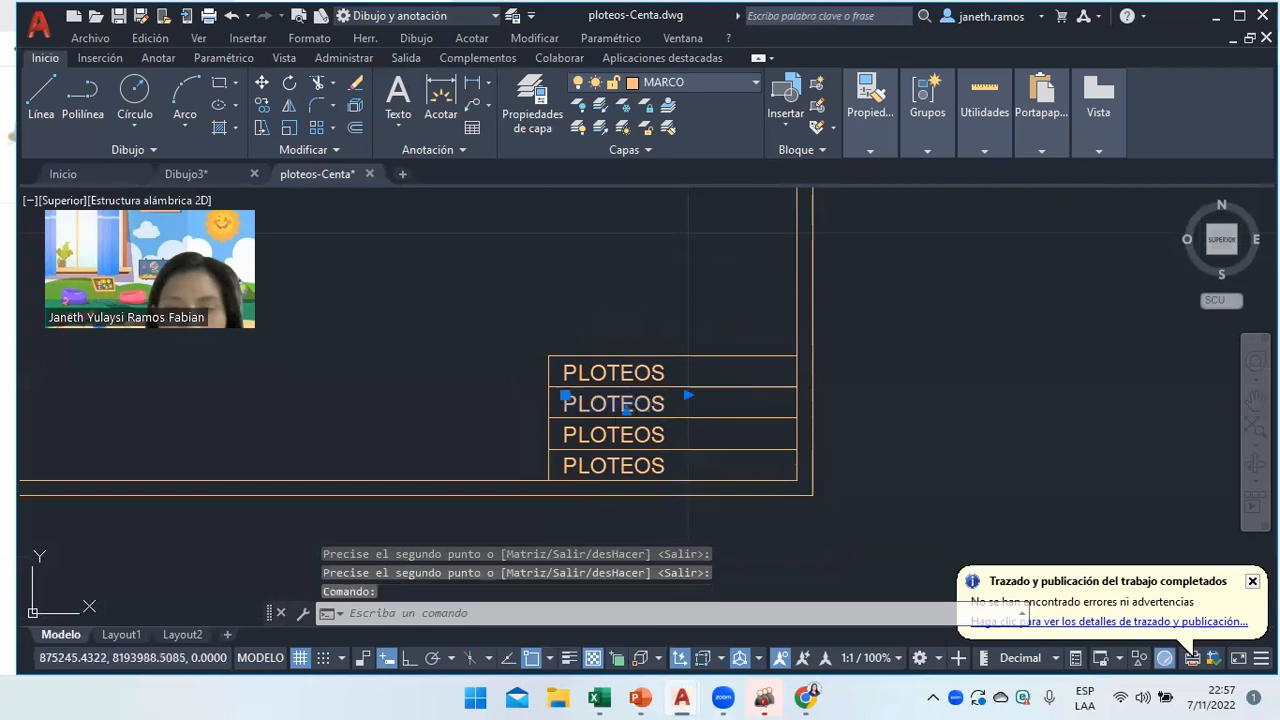
# Retype the lower rows as the author's surname, 1/200 and A1.
pyautogui.doubleClick(617, 405)
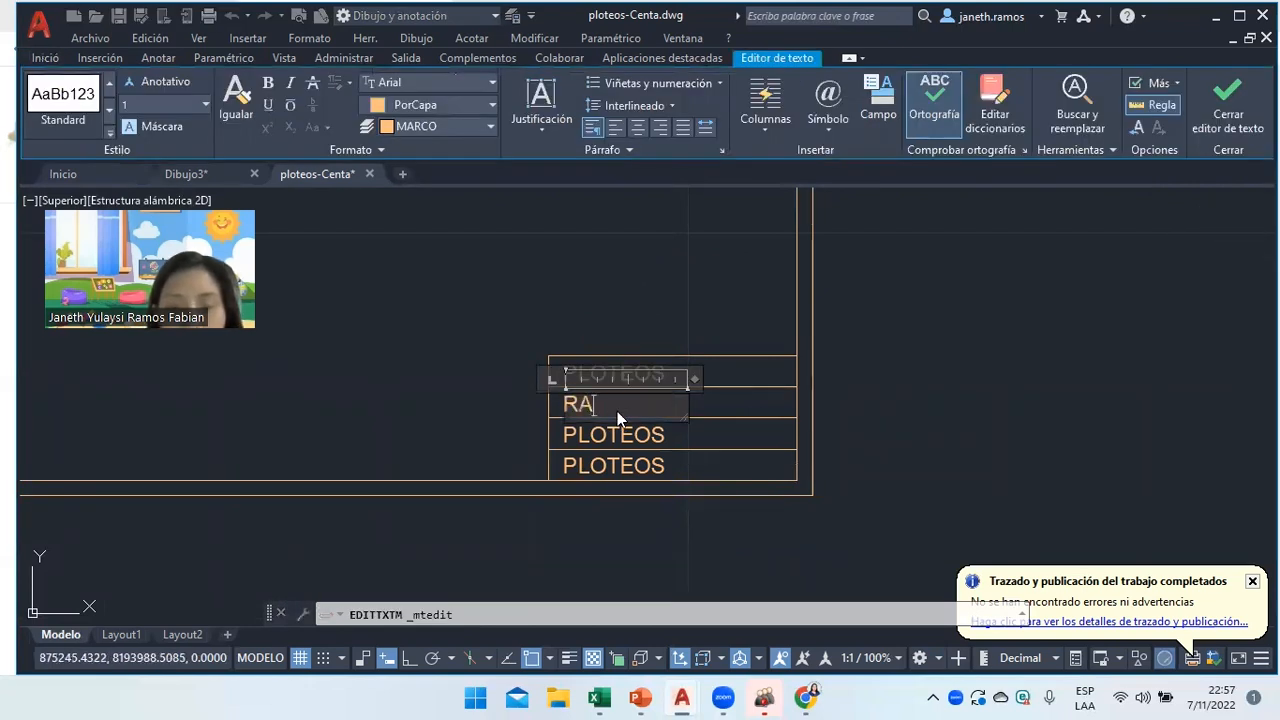
pyautogui.doubleClick(616, 435)
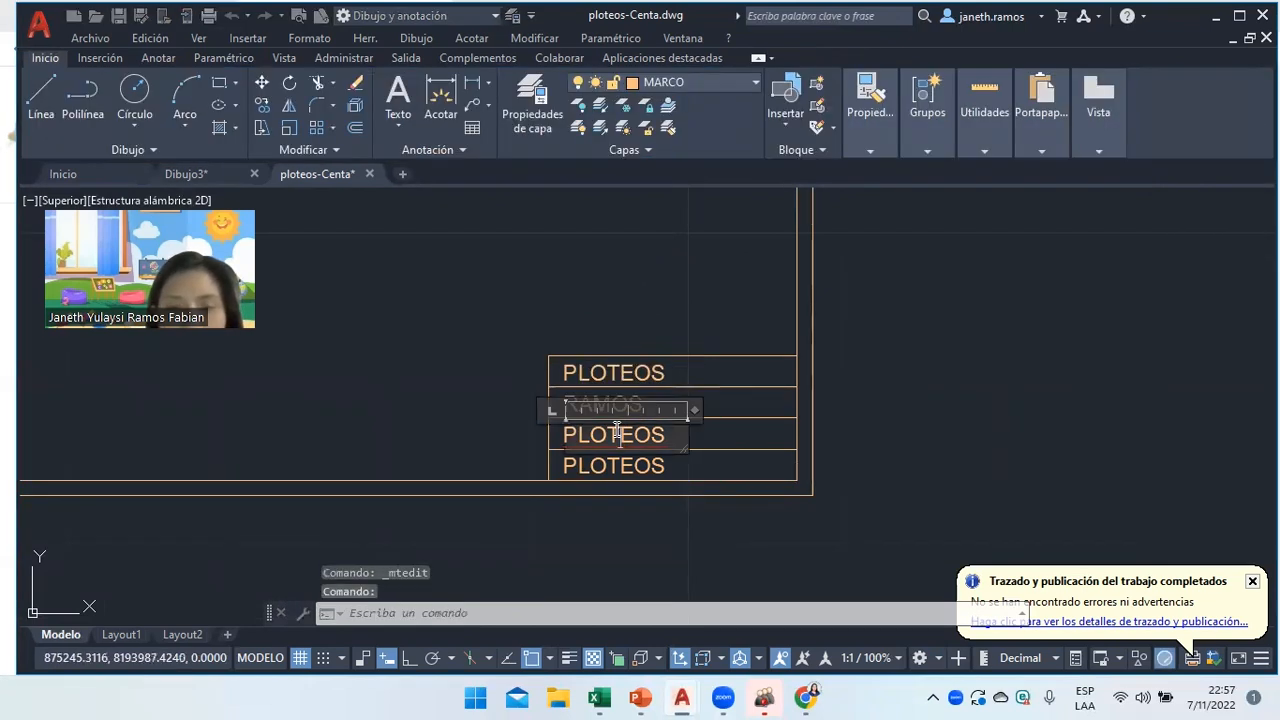
pyautogui.write('1/200')
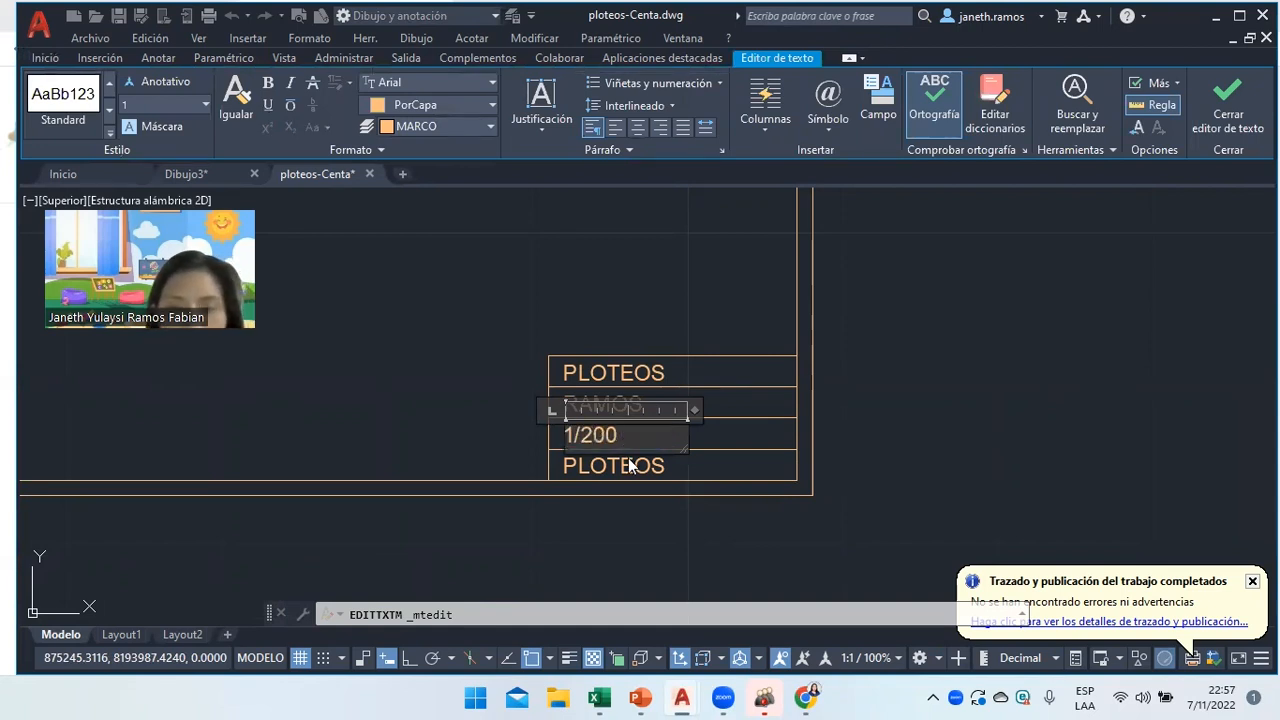
pyautogui.click(630, 465)
pyautogui.doubleClick(630, 465)
pyautogui.write('A1')
pyautogui.click(686, 504)
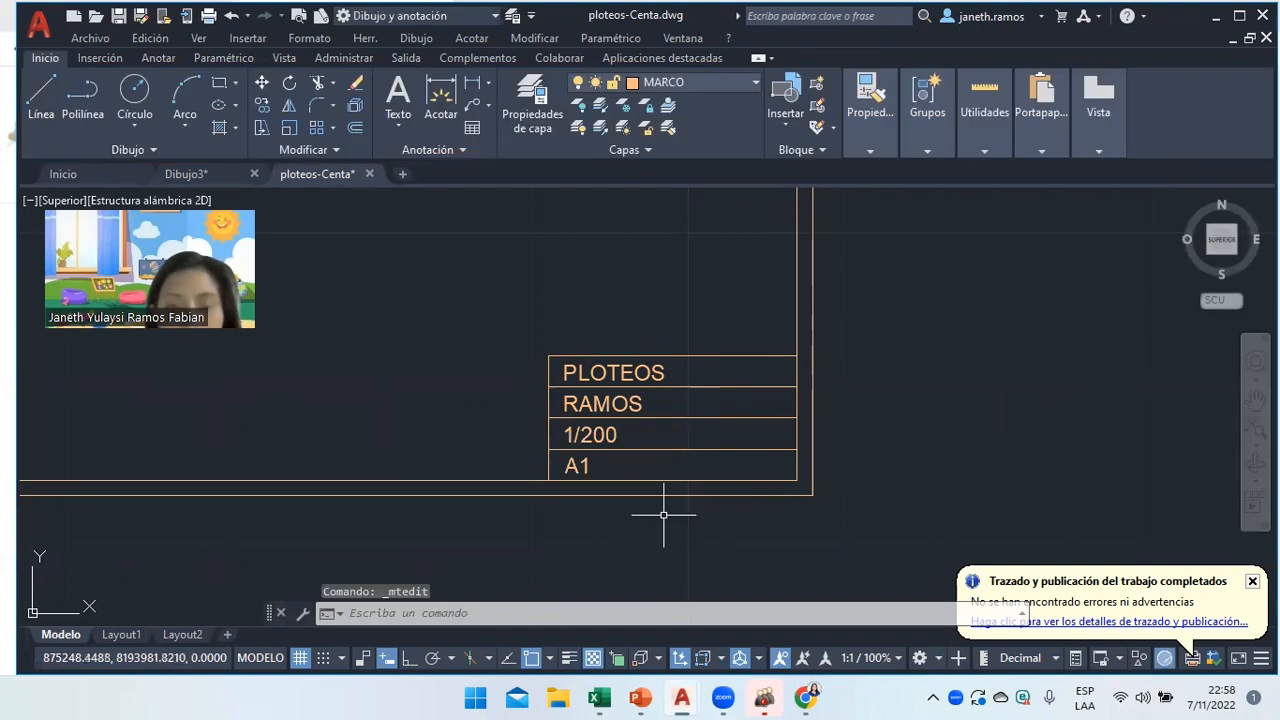
# Zoom and pan the view to centre the framed sheet.
pyautogui.scroll(-2, 688, 502)
pyautogui.scroll(-5, 688, 502)
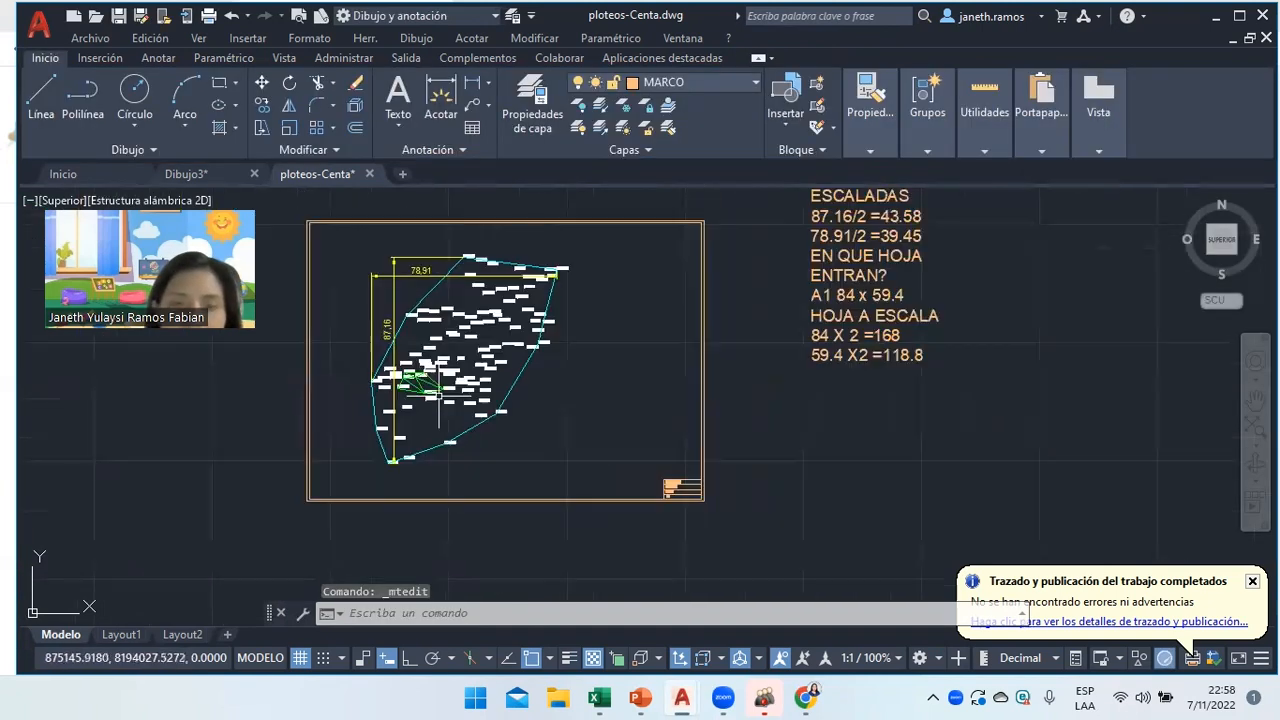
pyautogui.scroll(-3, 420, 410)
pyautogui.scroll(-2, 319, 407)
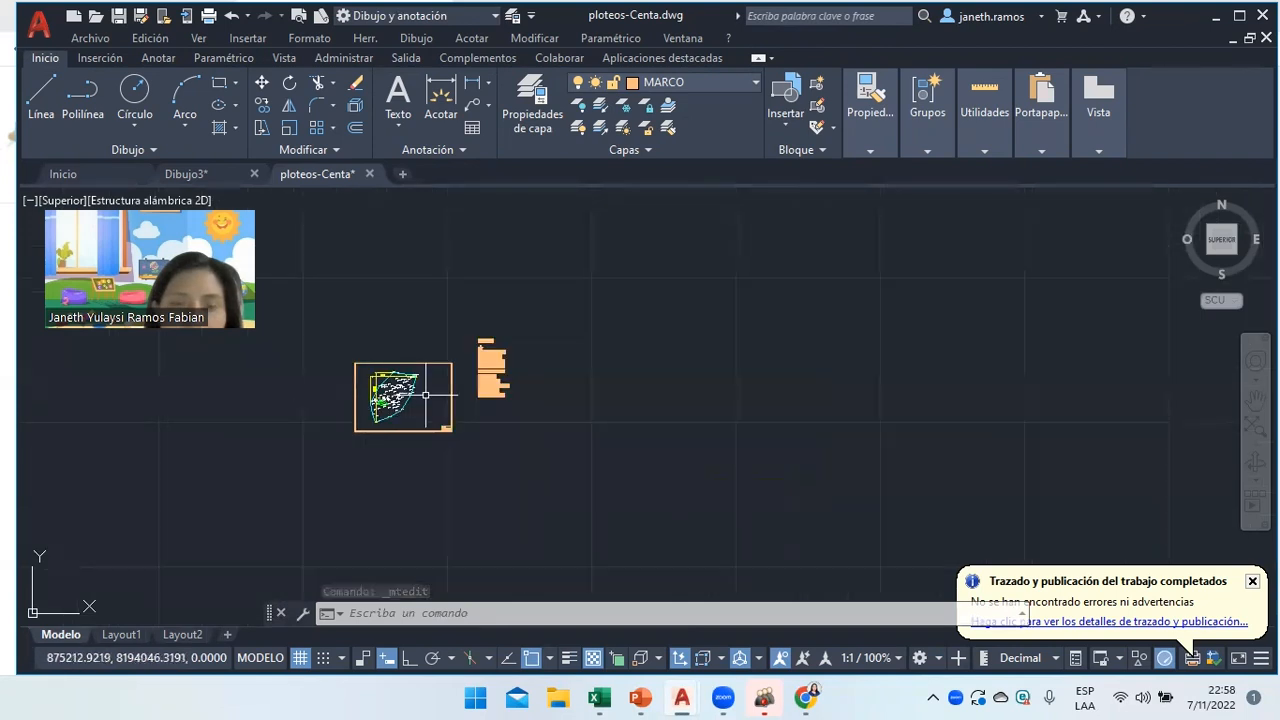
pyautogui.scroll(2, 415, 402)
pyautogui.scroll(2, 271, 416)
pyautogui.scroll(-2, 271, 416)
pyautogui.scroll(5, 271, 416)
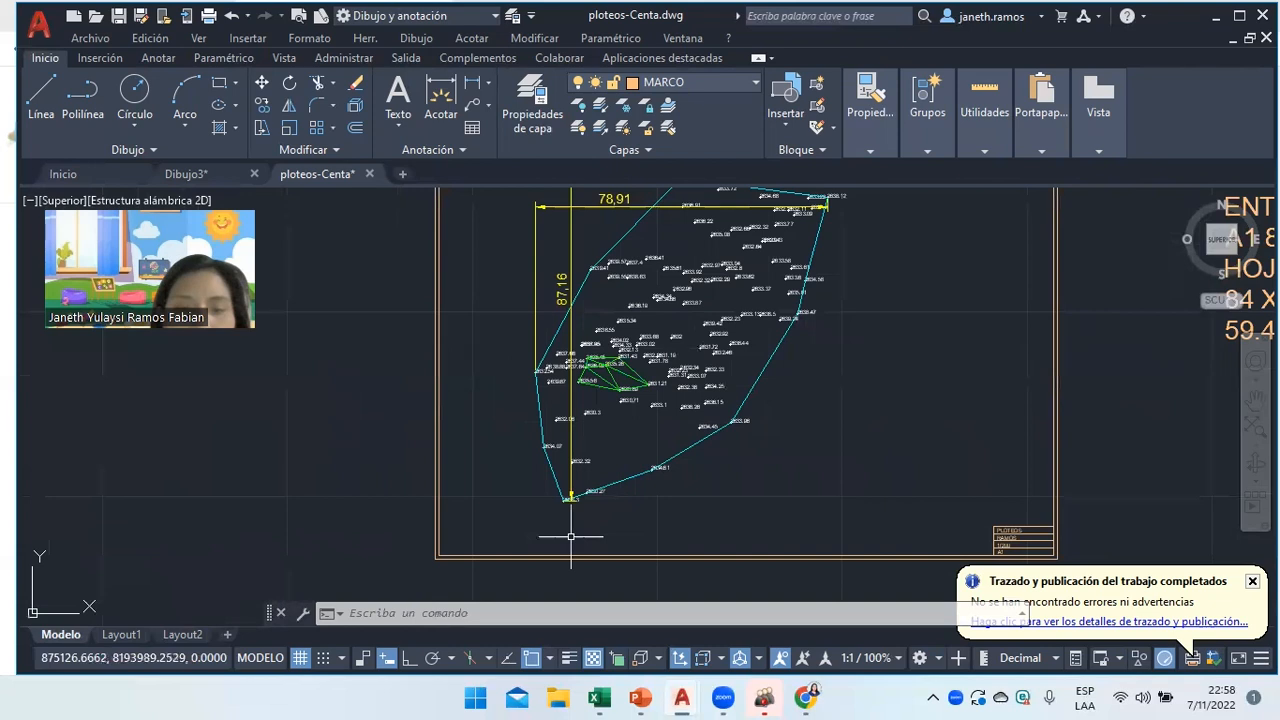
pyautogui.scroll(-5, 571, 518)
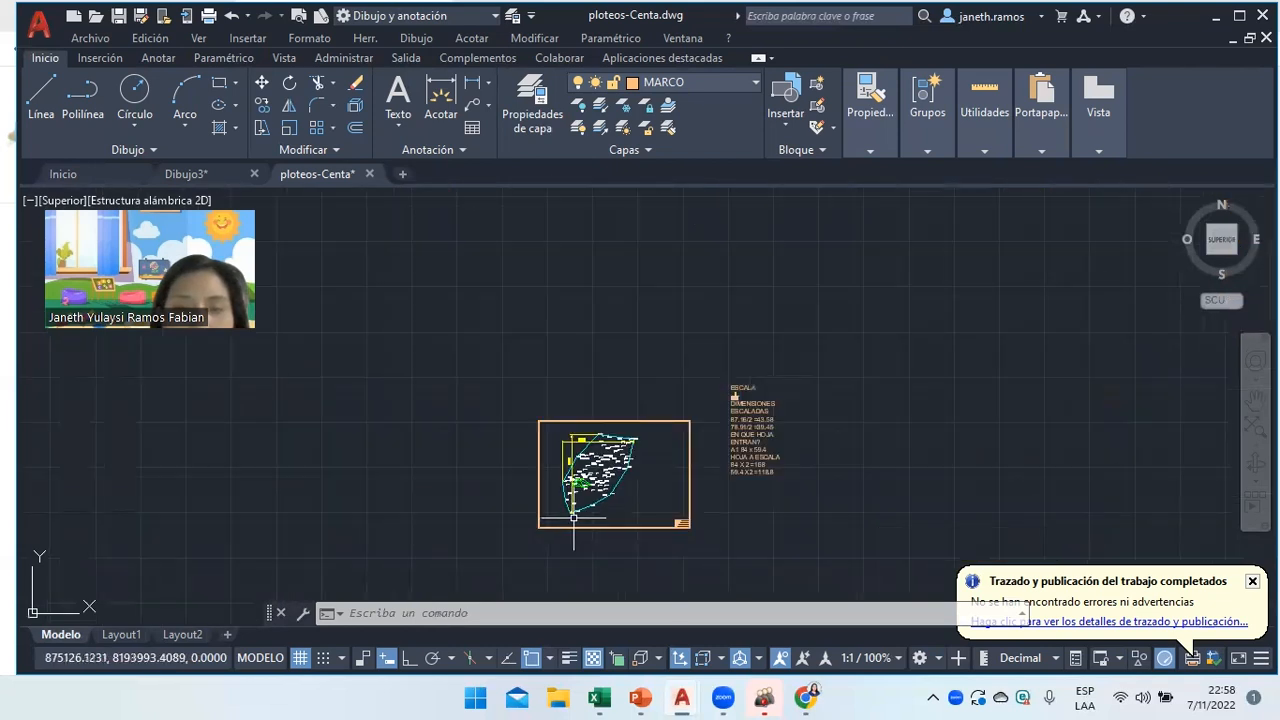
pyautogui.scroll(3, 661, 450)
pyautogui.scroll(-4, 992, 555)
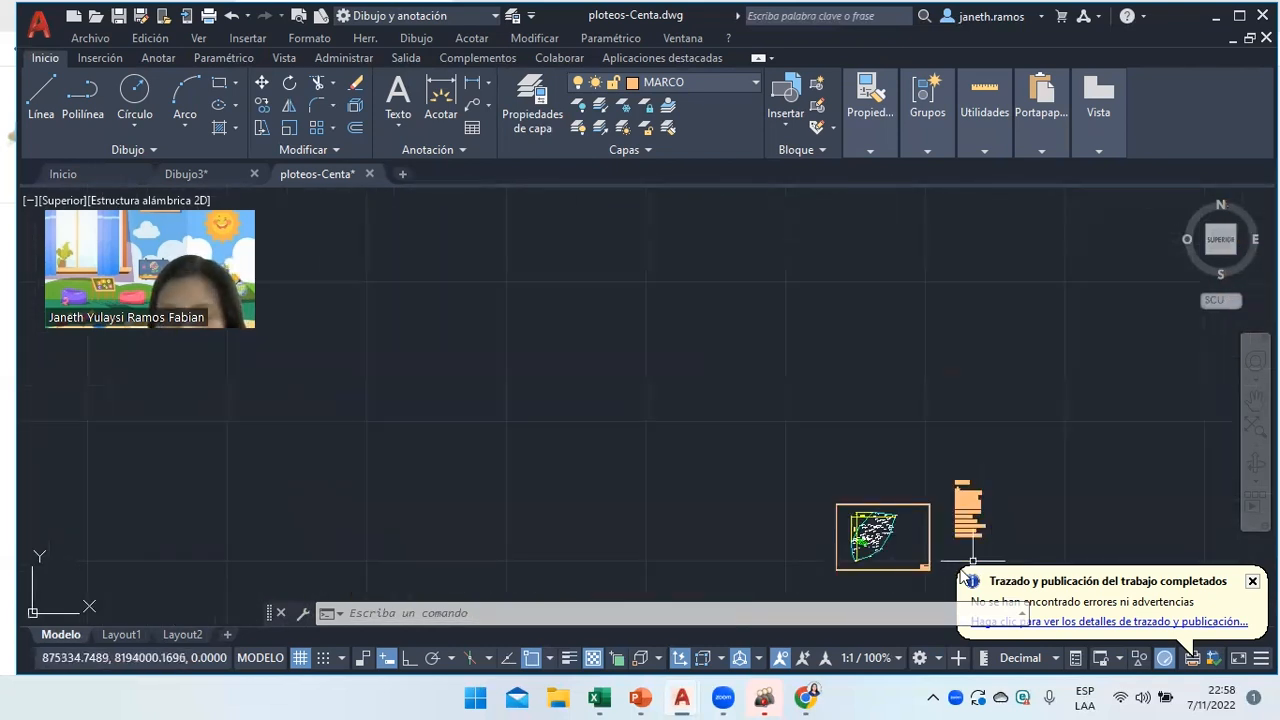
pyautogui.scroll(4, 968, 547)
pyautogui.scroll(-2, 972, 541)
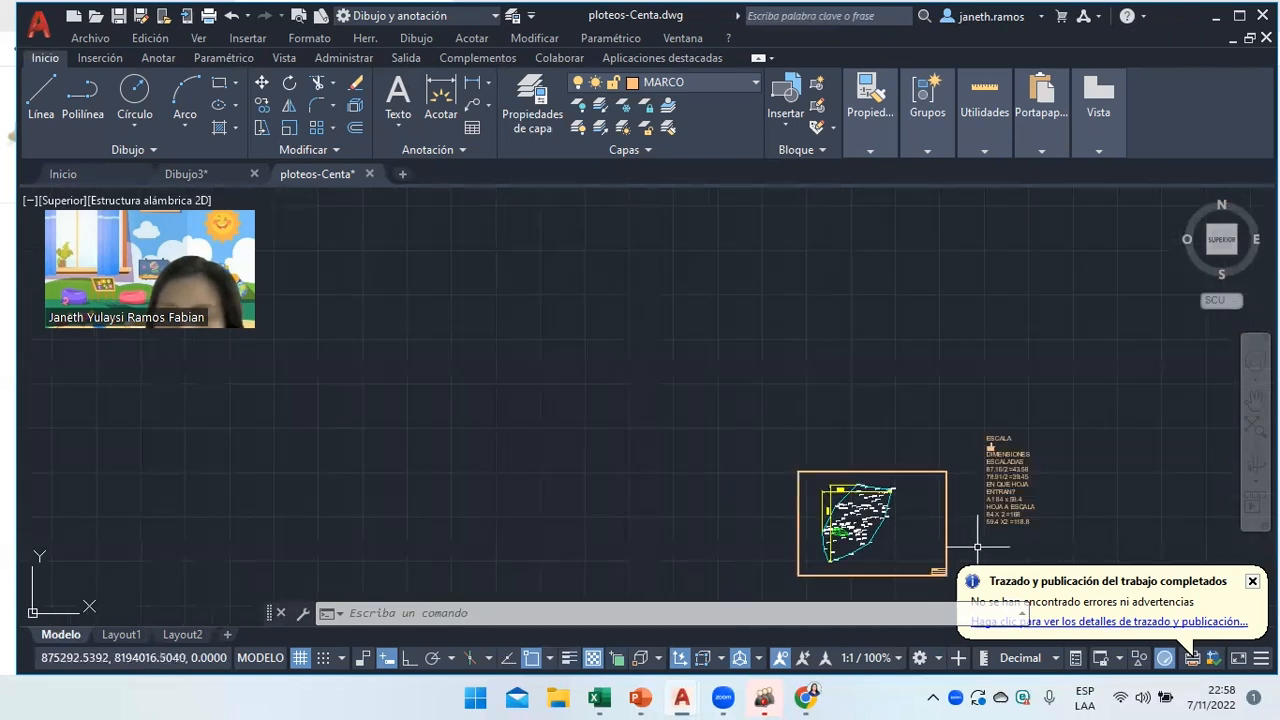
pyautogui.scroll(4, 972, 541)
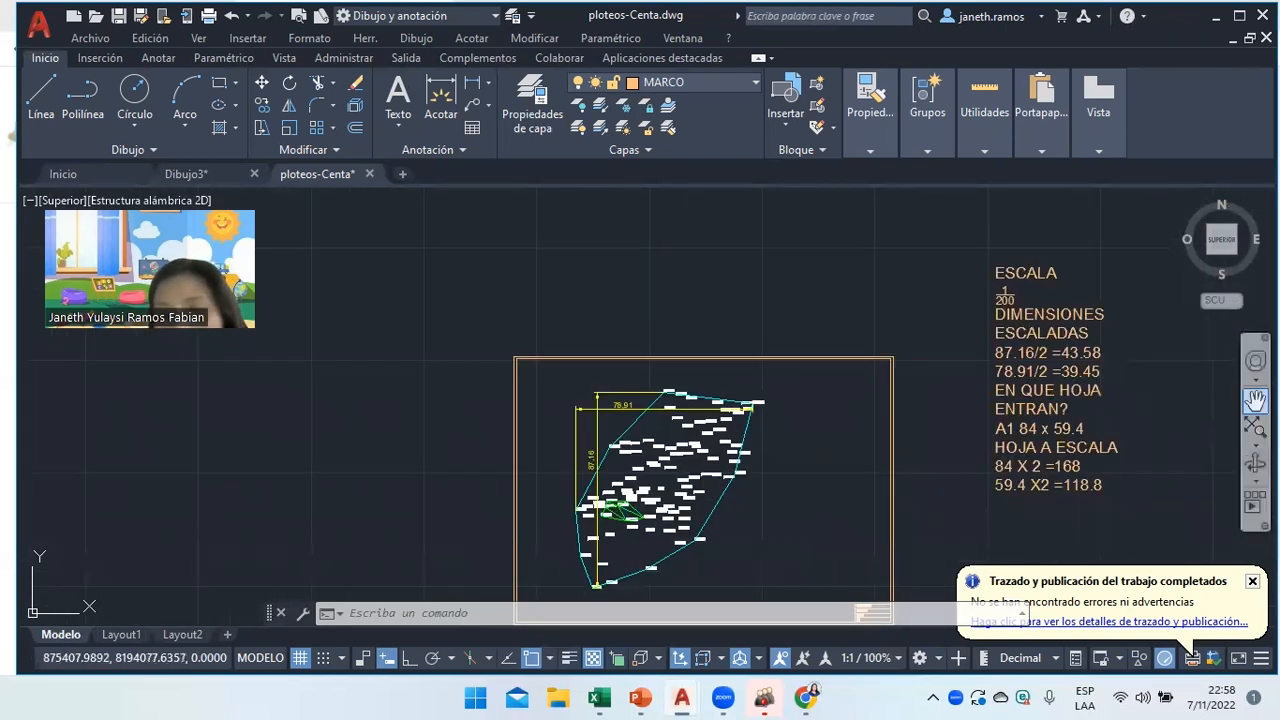
pyautogui.click(1256, 400)
pyautogui.moveTo(1157, 451); pyautogui.dragTo(1026, 380)
pyautogui.rightClick(1026, 380)
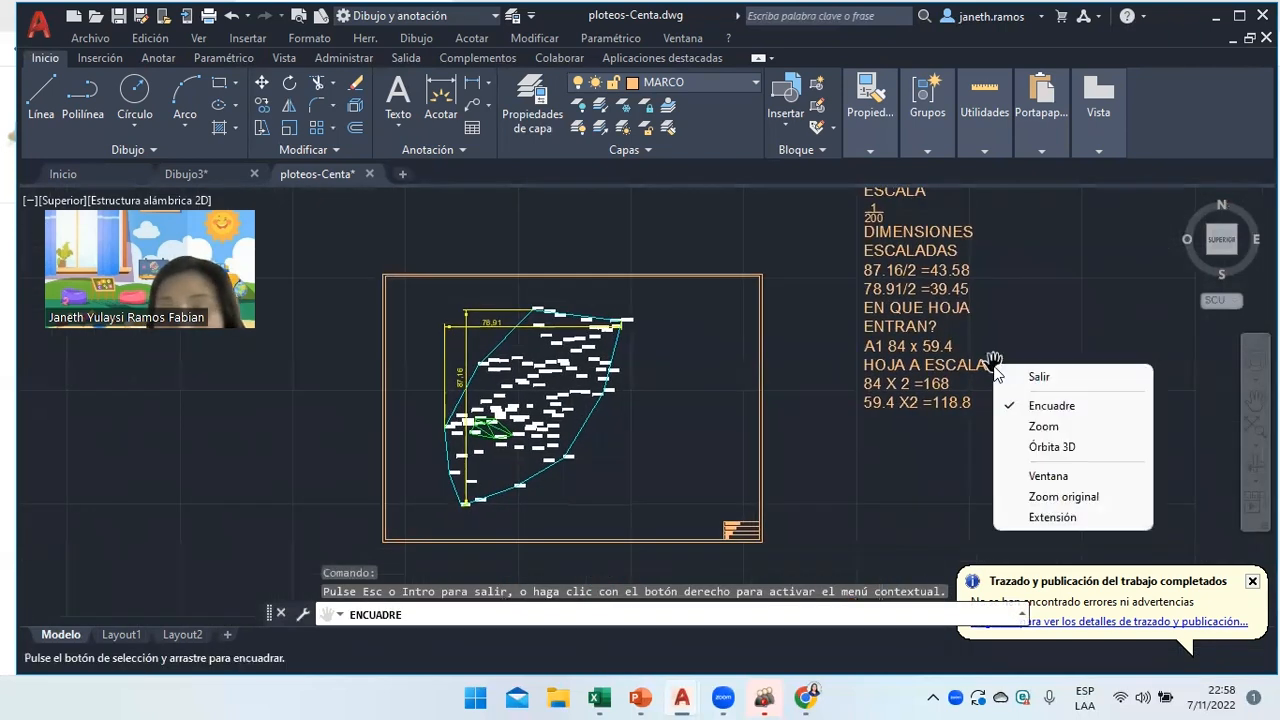
pyautogui.click(1036, 374)
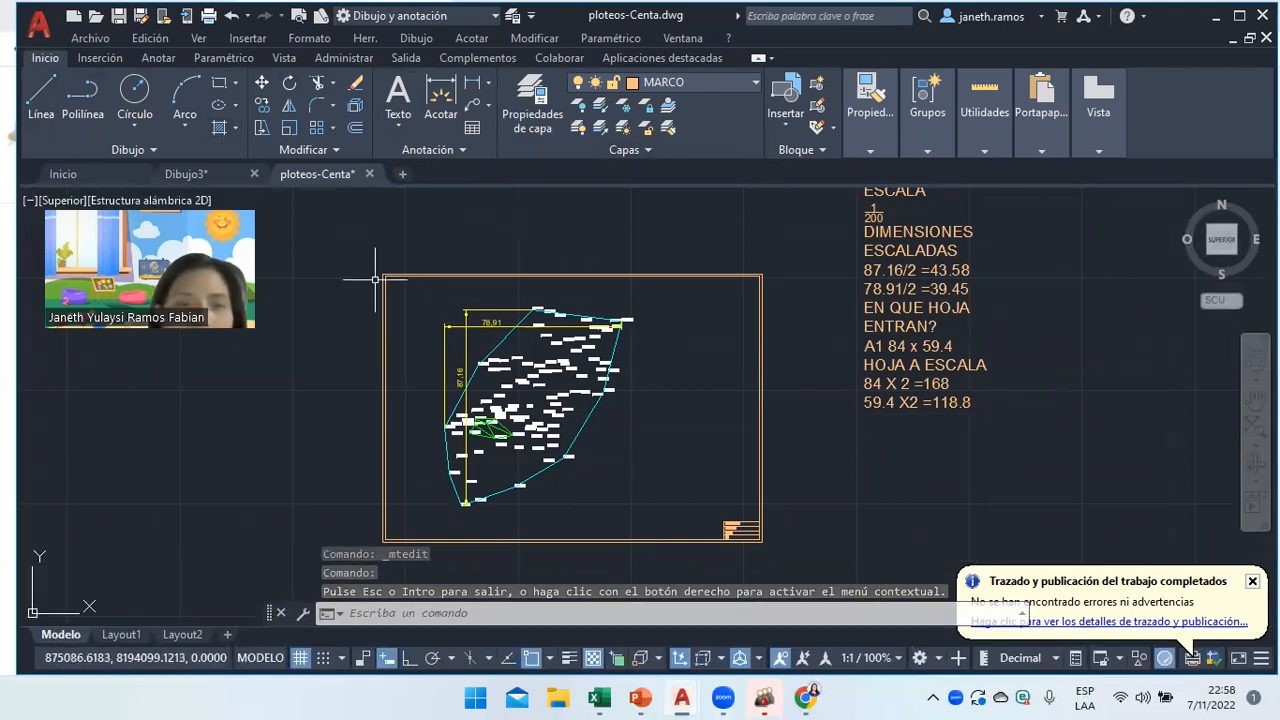
# Start a single-sheet plot to AutoCAD PDF (General Documentation) in landscape orientation.
pyautogui.write('PLOT')
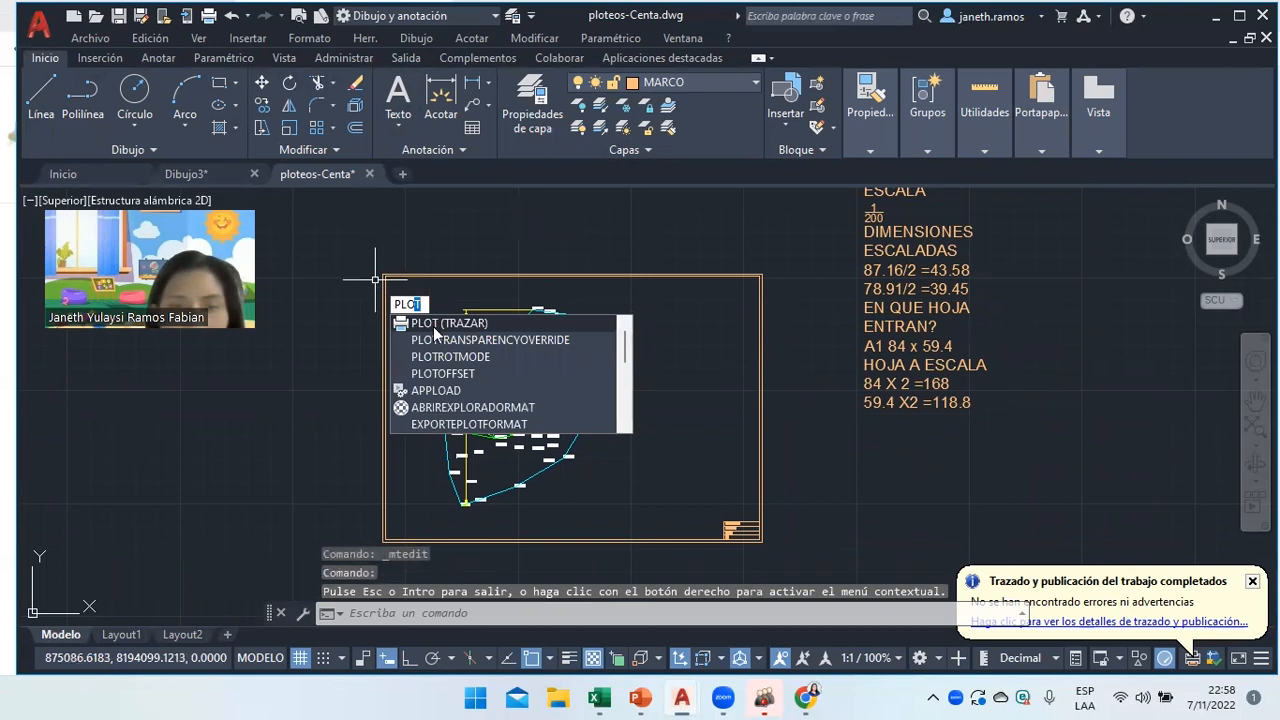
pyautogui.click(433, 326)
pyautogui.click(652, 415)
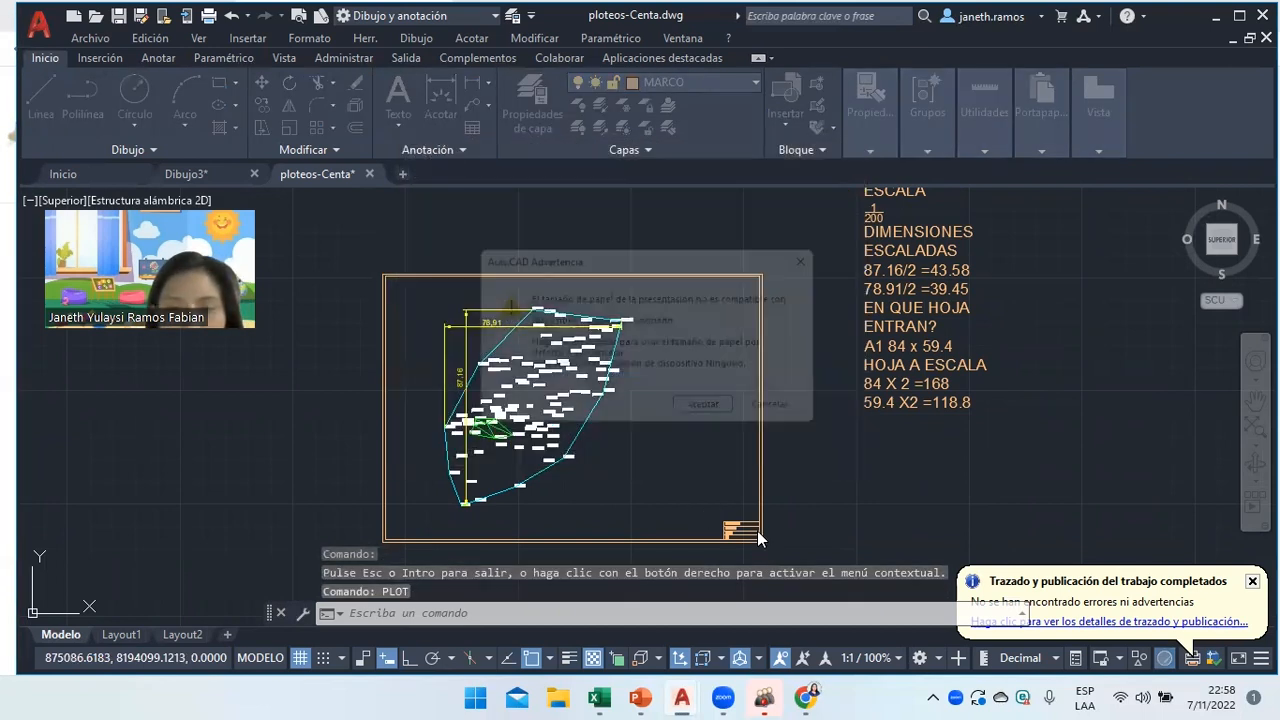
pyautogui.click(712, 407)
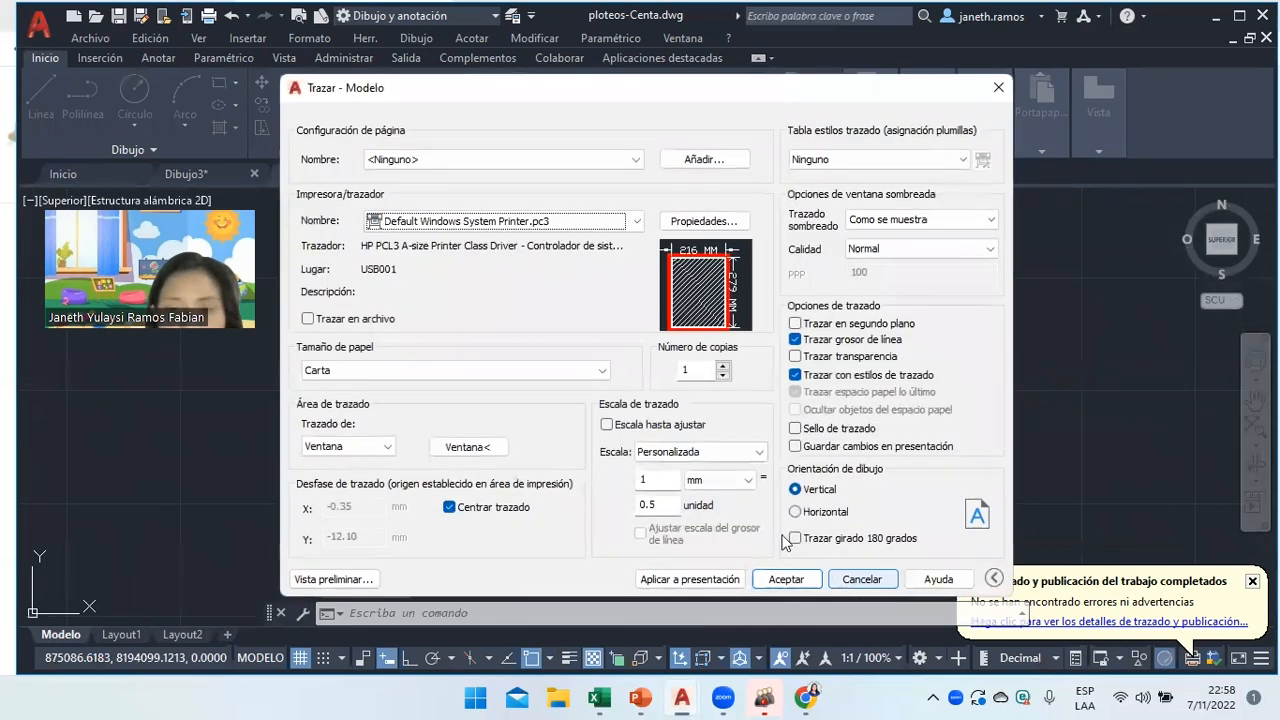
pyautogui.click(500, 221)
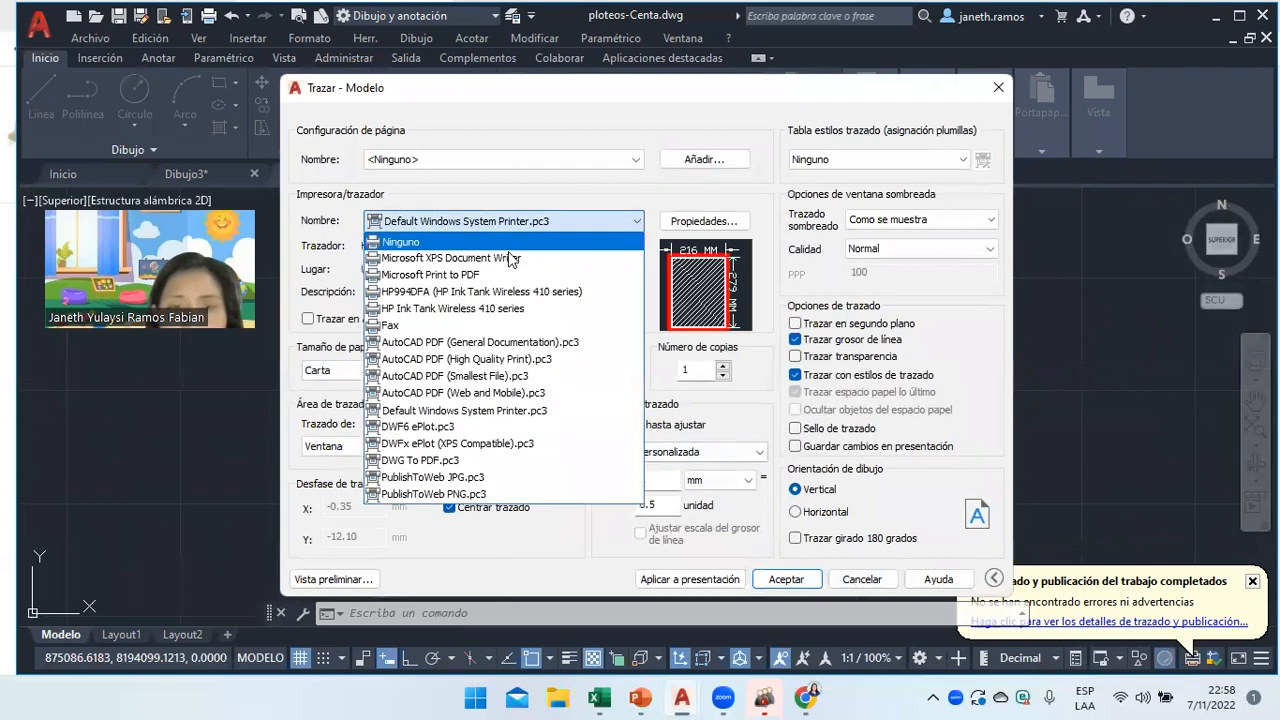
pyautogui.click(537, 342)
pyautogui.click(824, 512)
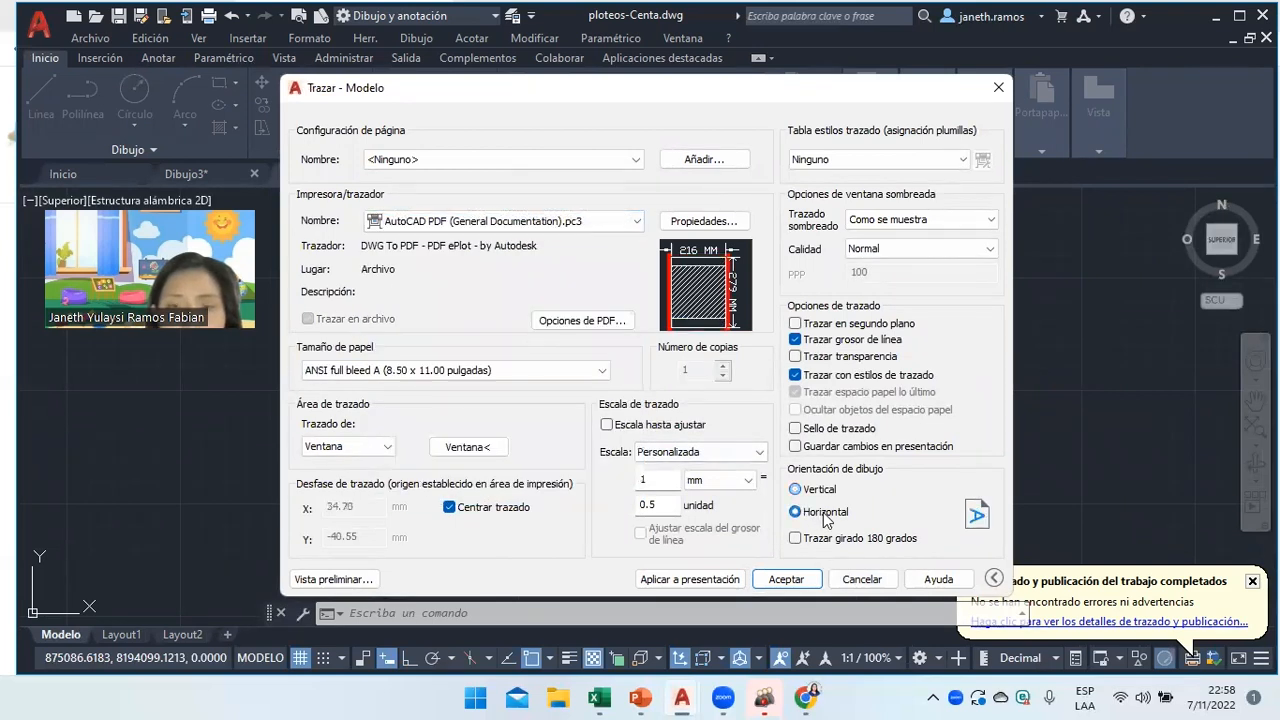
# Choose ISO full bleed A1 (841.00 x 594.00 mm) as the paper size.
pyautogui.click(467, 376)
pyautogui.scroll(5, 600, 230)
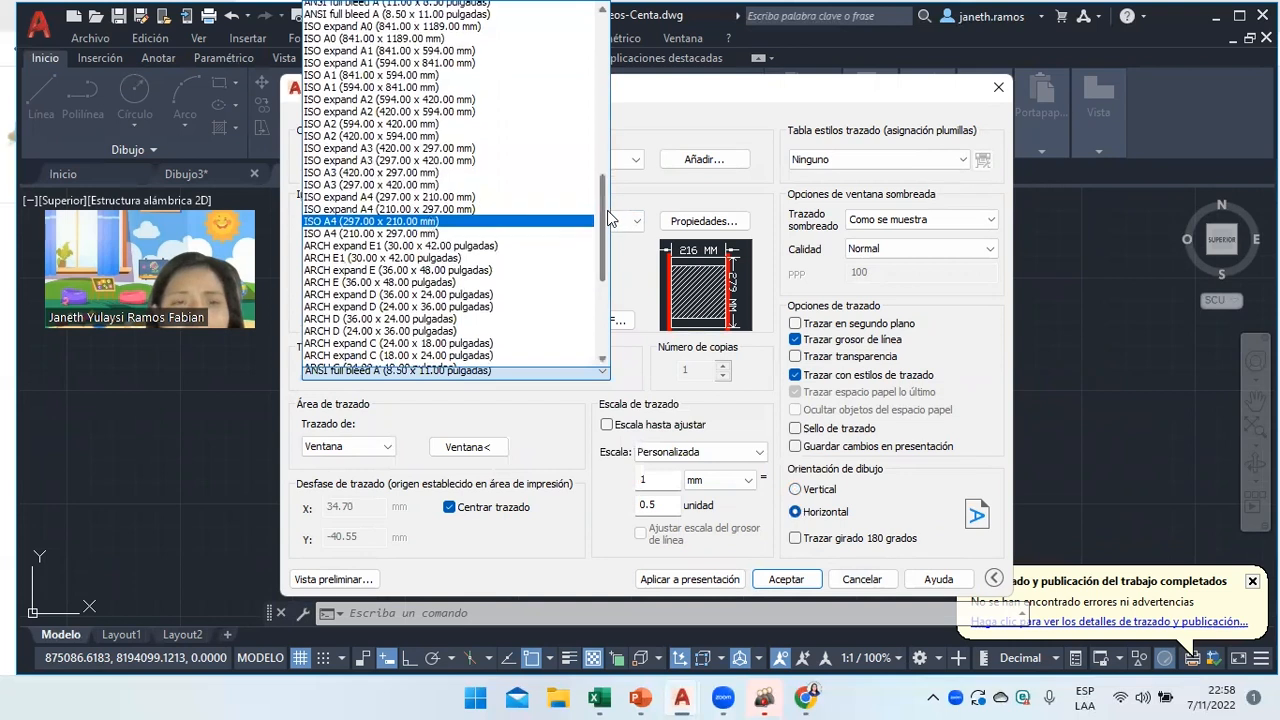
pyautogui.moveTo(600, 230); pyautogui.dragTo(596, 62)
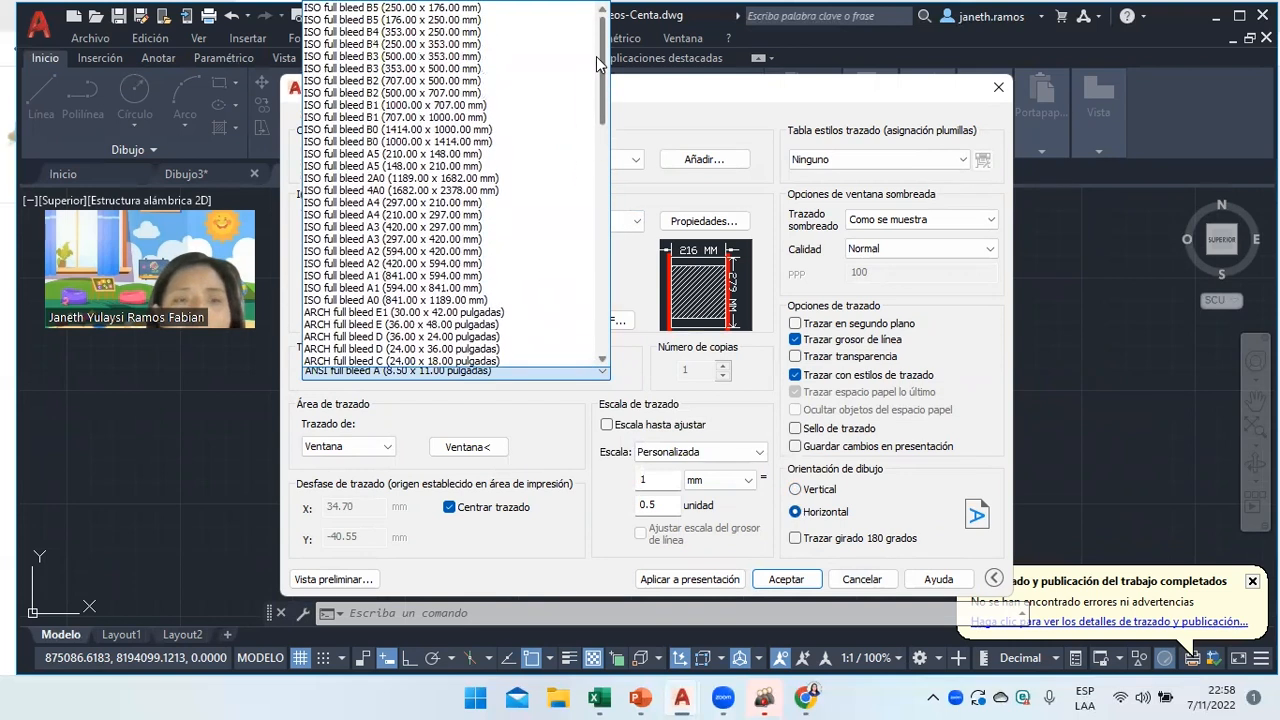
pyautogui.click(407, 277)
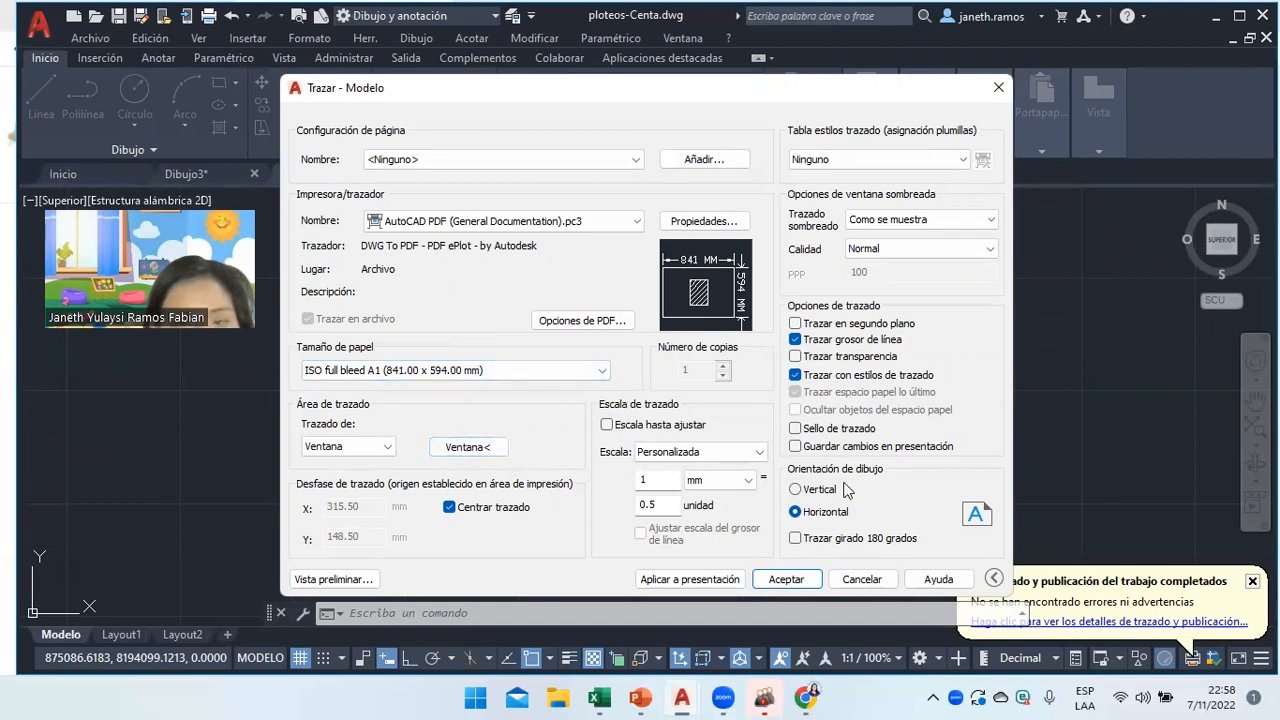
pyautogui.click(523, 375)
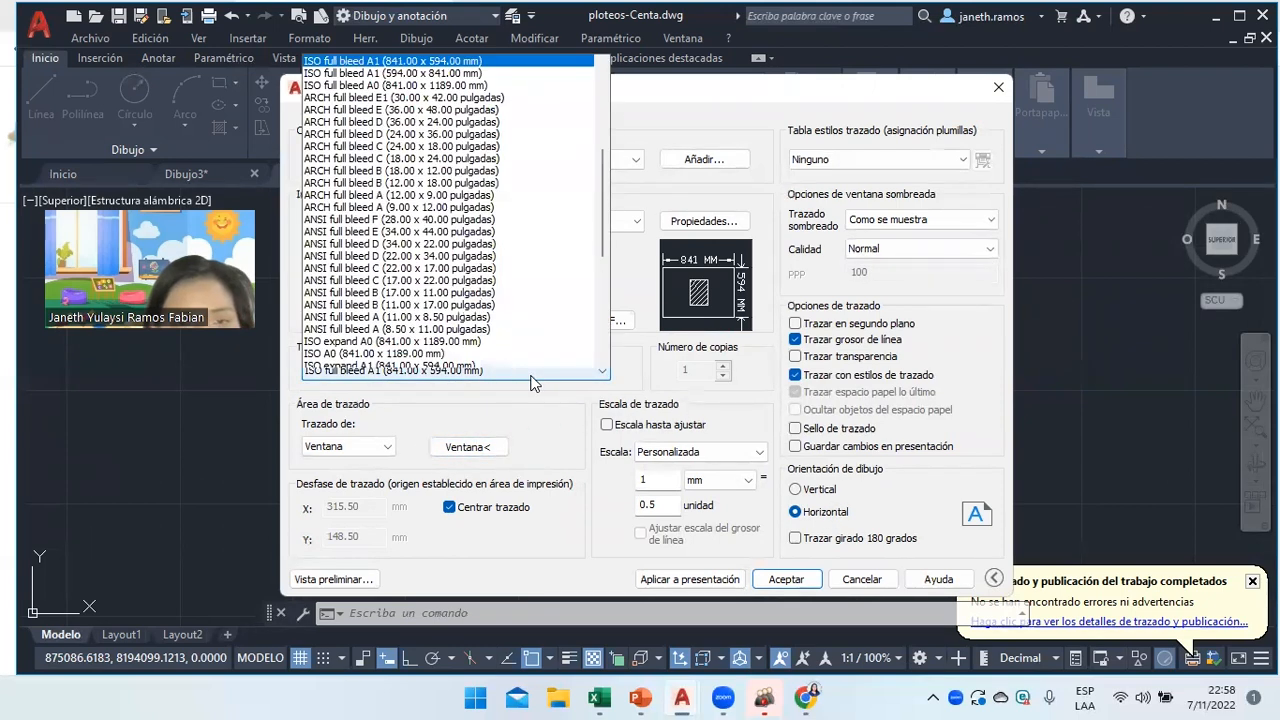
pyautogui.scroll(-2, 600, 228)
pyautogui.scroll(5, 600, 228)
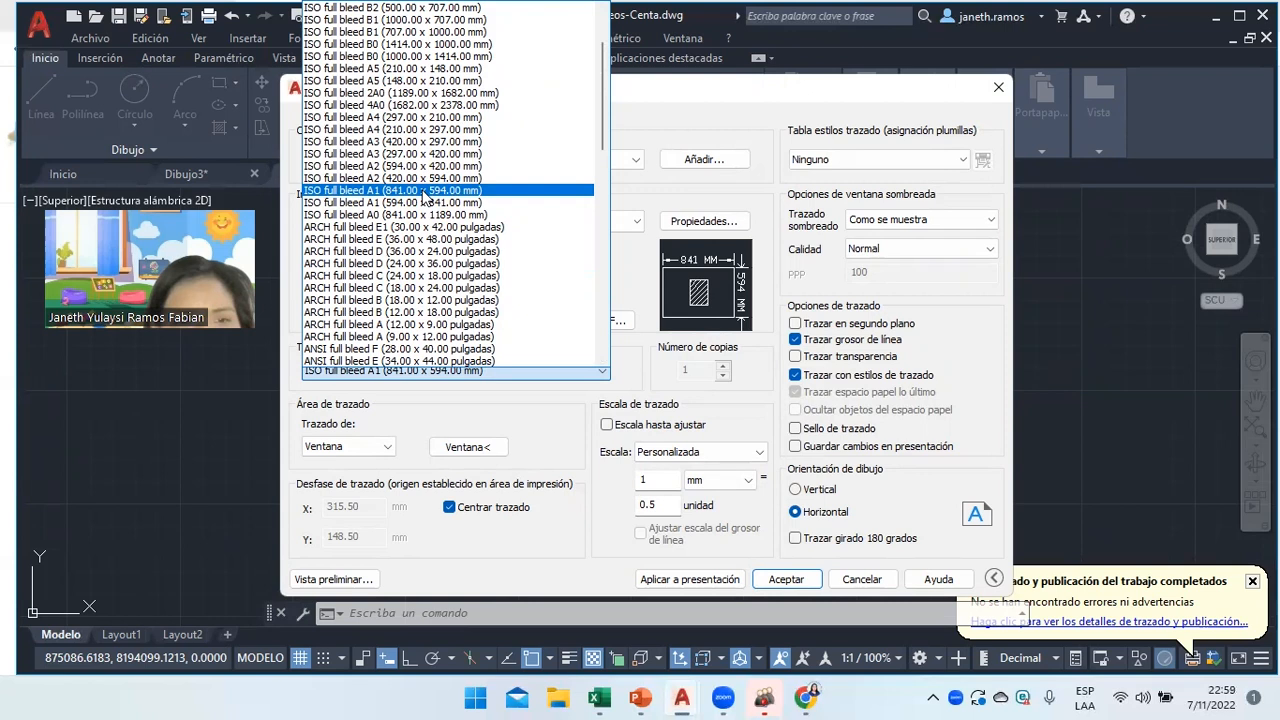
pyautogui.click(423, 190)
# Window the frame as the plot area, set the scale to 1 mm = 0.2 units, and centre it.
pyautogui.click(467, 446)
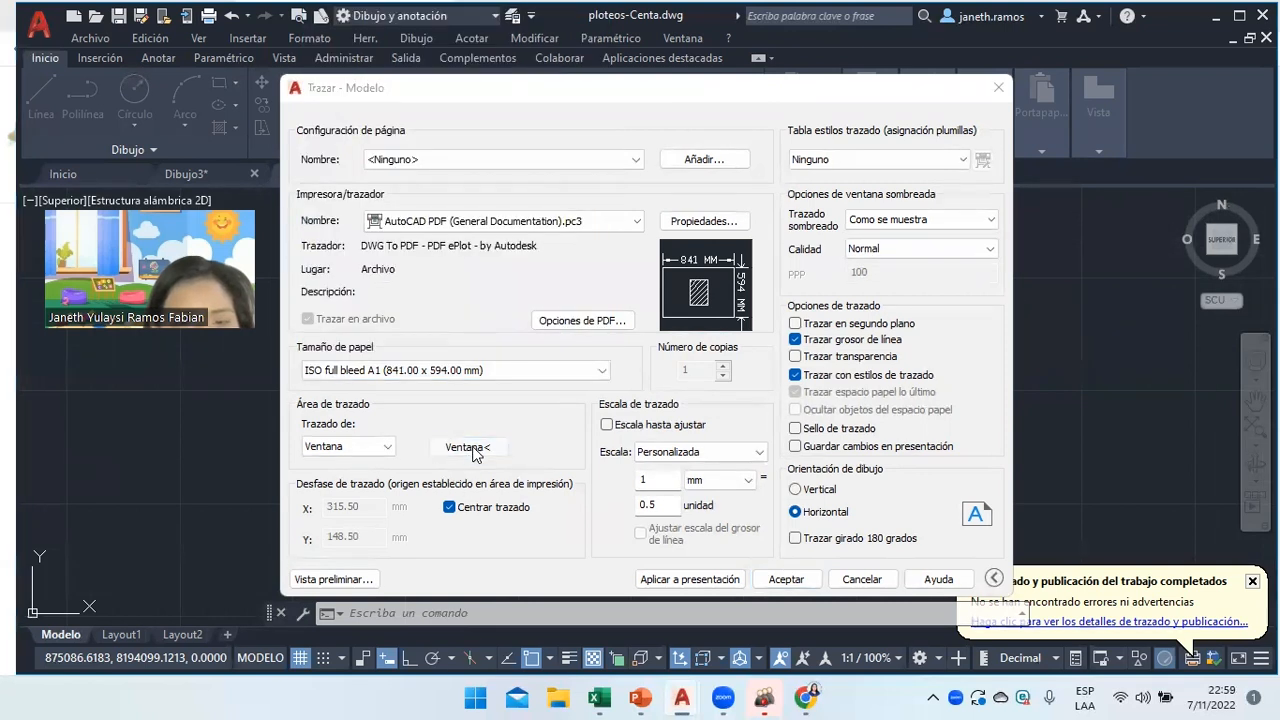
pyautogui.click(755, 535)
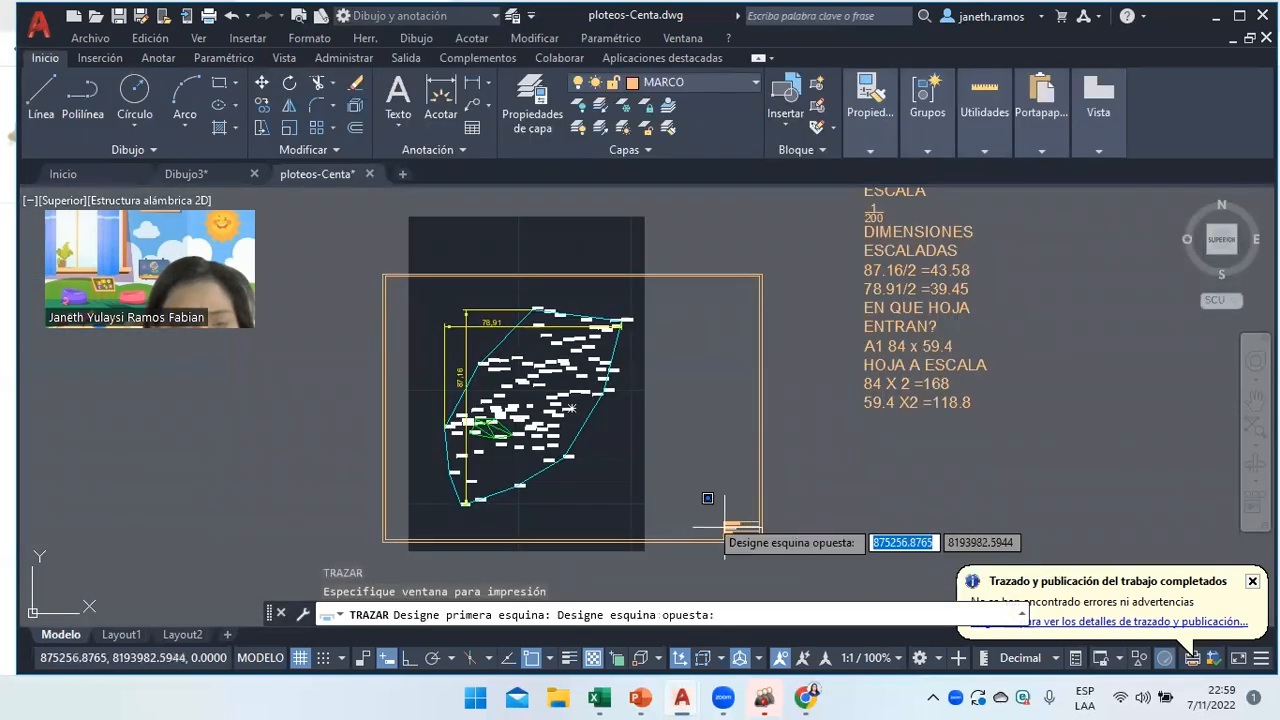
pyautogui.click(383, 272)
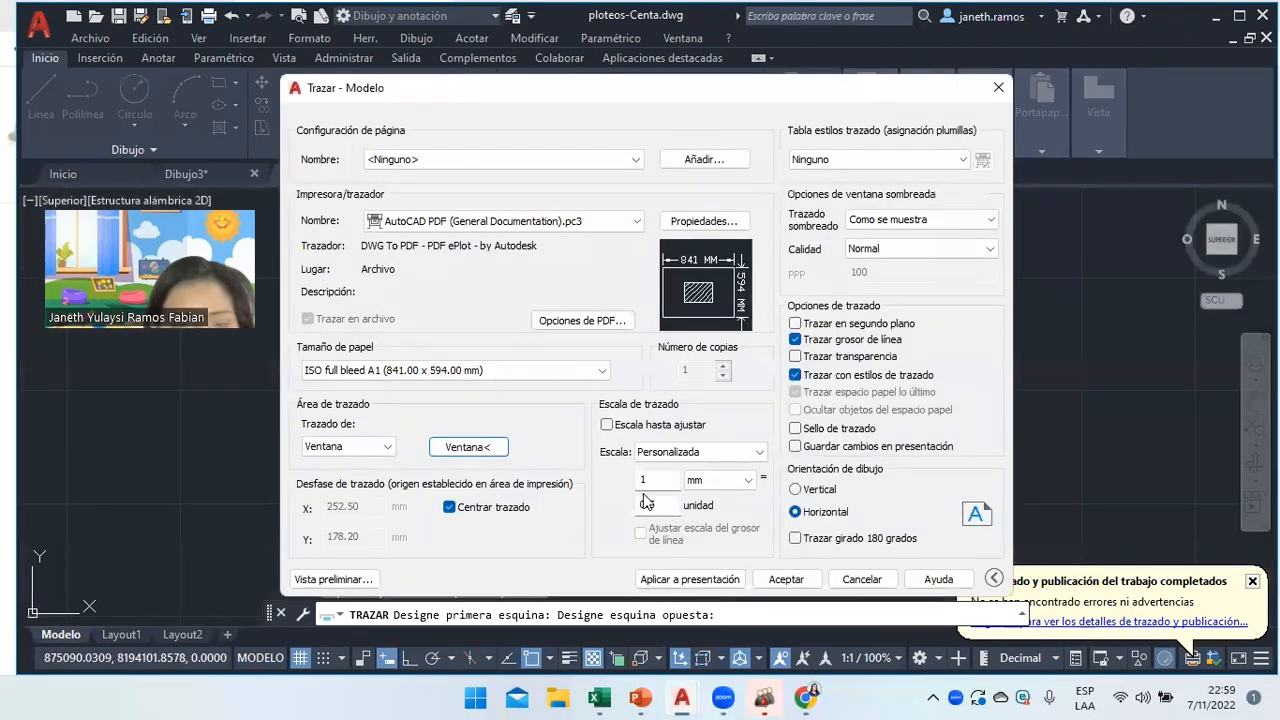
pyautogui.click(661, 506)
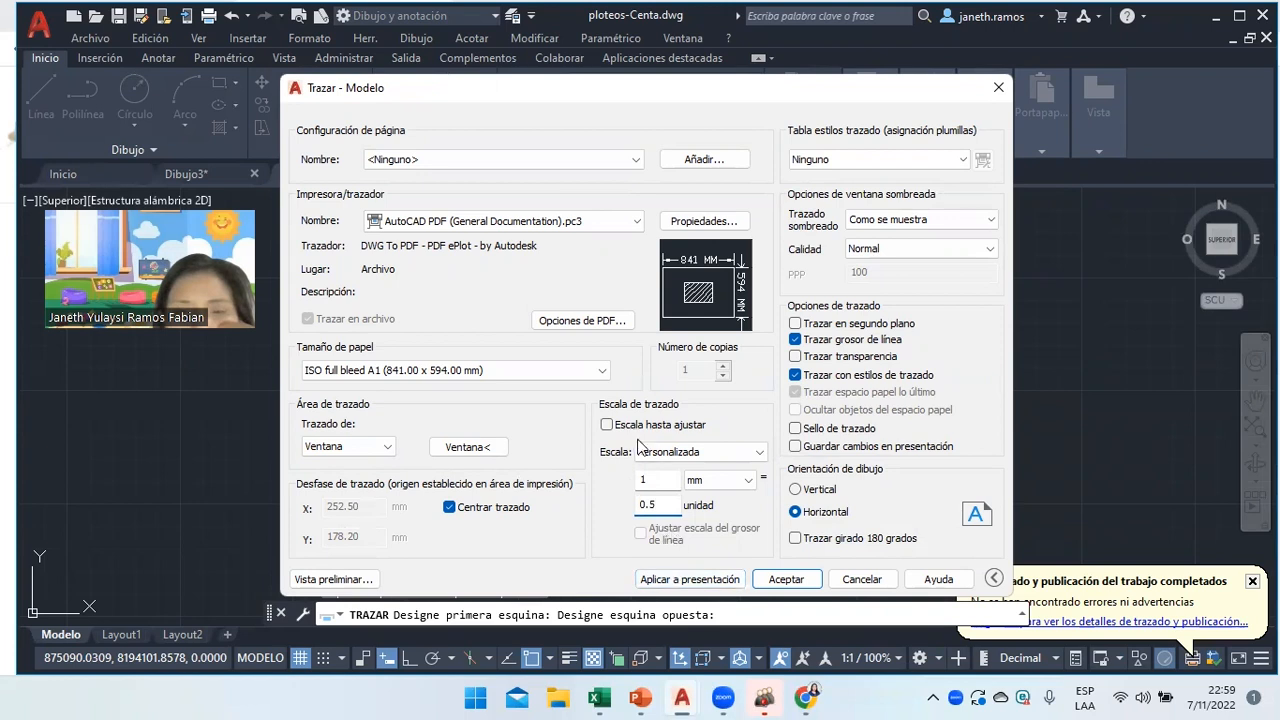
pyautogui.press('BackSpace')
pyautogui.write('2')
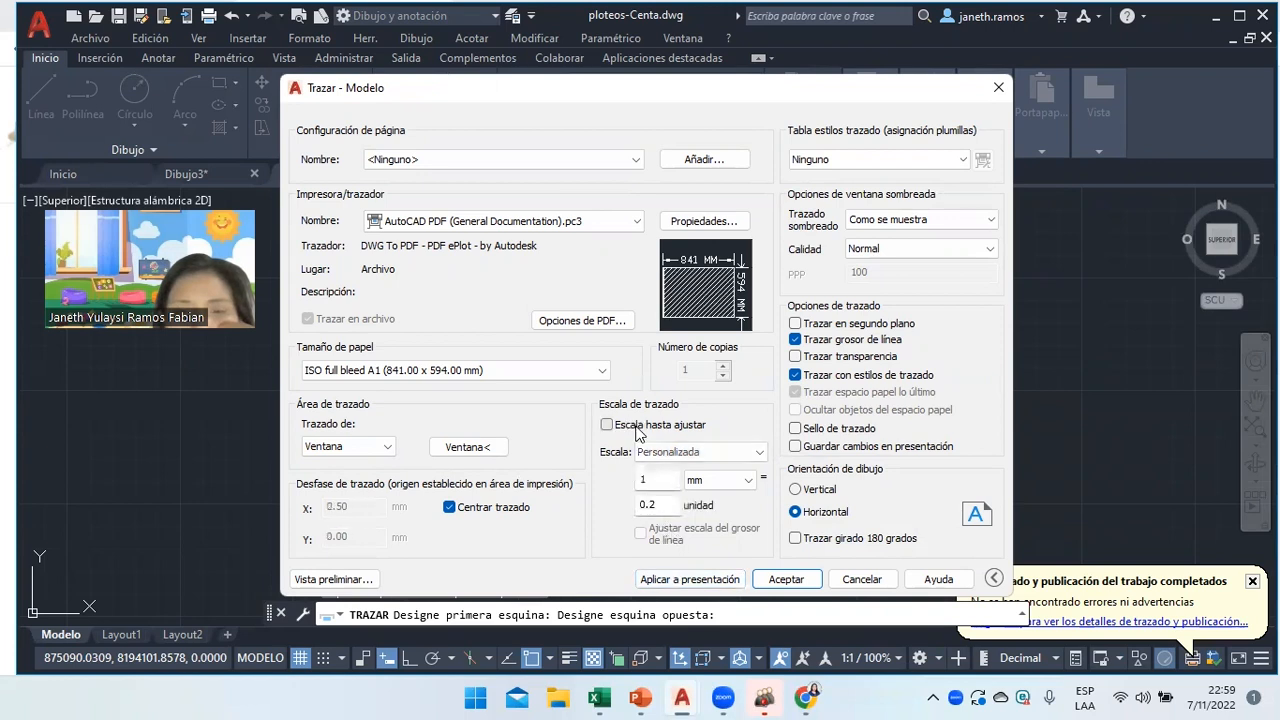
pyautogui.click(607, 425)
pyautogui.click(607, 425)
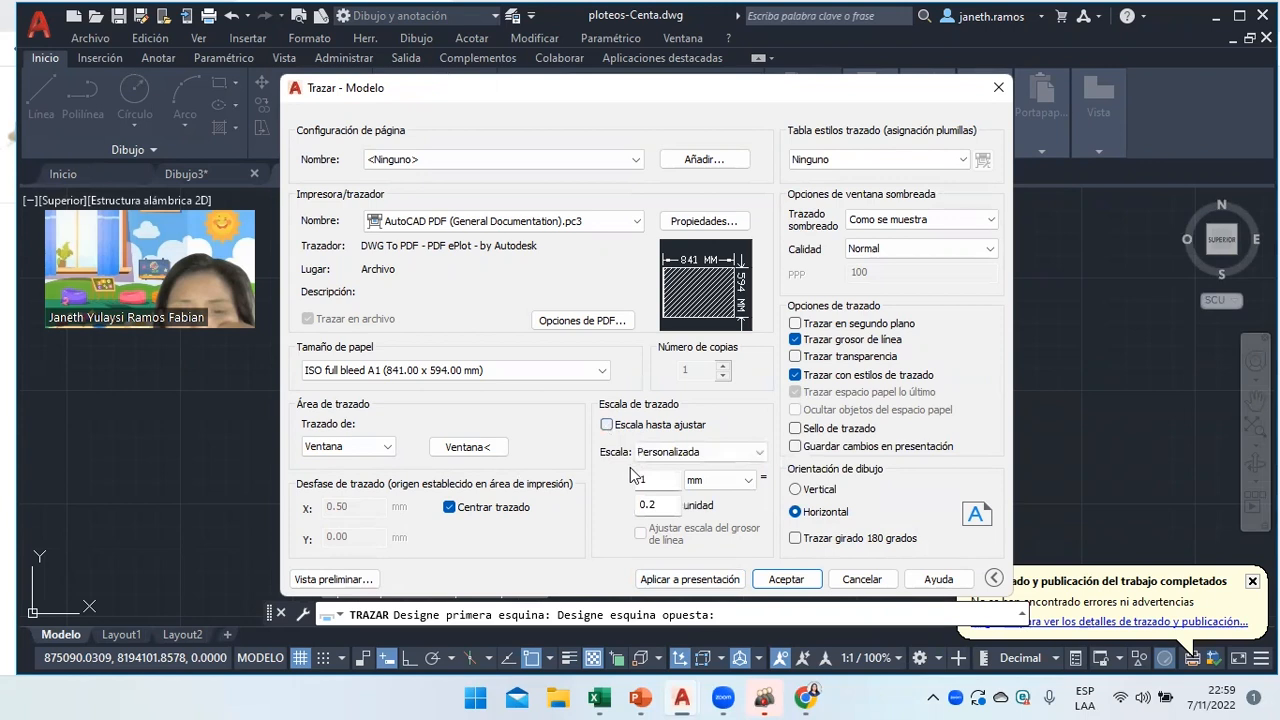
pyautogui.click(450, 508)
# Repick the plot window around the sheet and re-centre the plot at the custom scale.
pyautogui.click(467, 447)
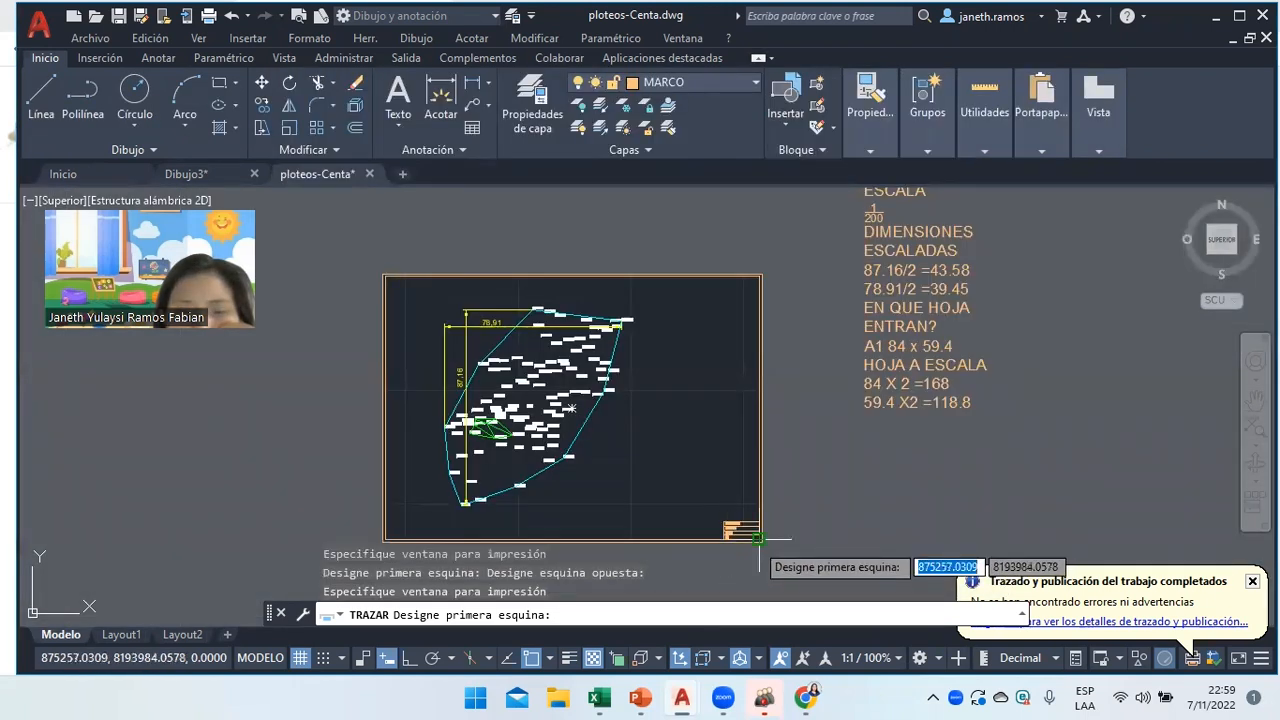
pyautogui.click(758, 540)
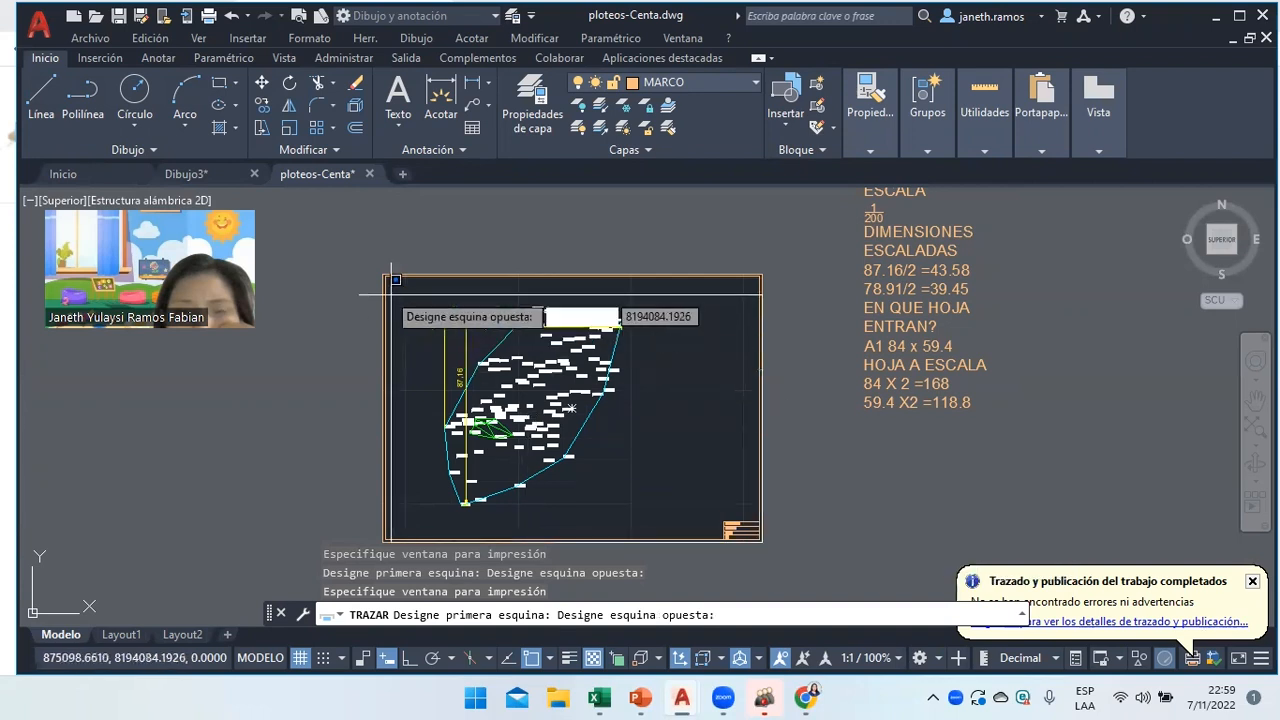
pyautogui.click(386, 272)
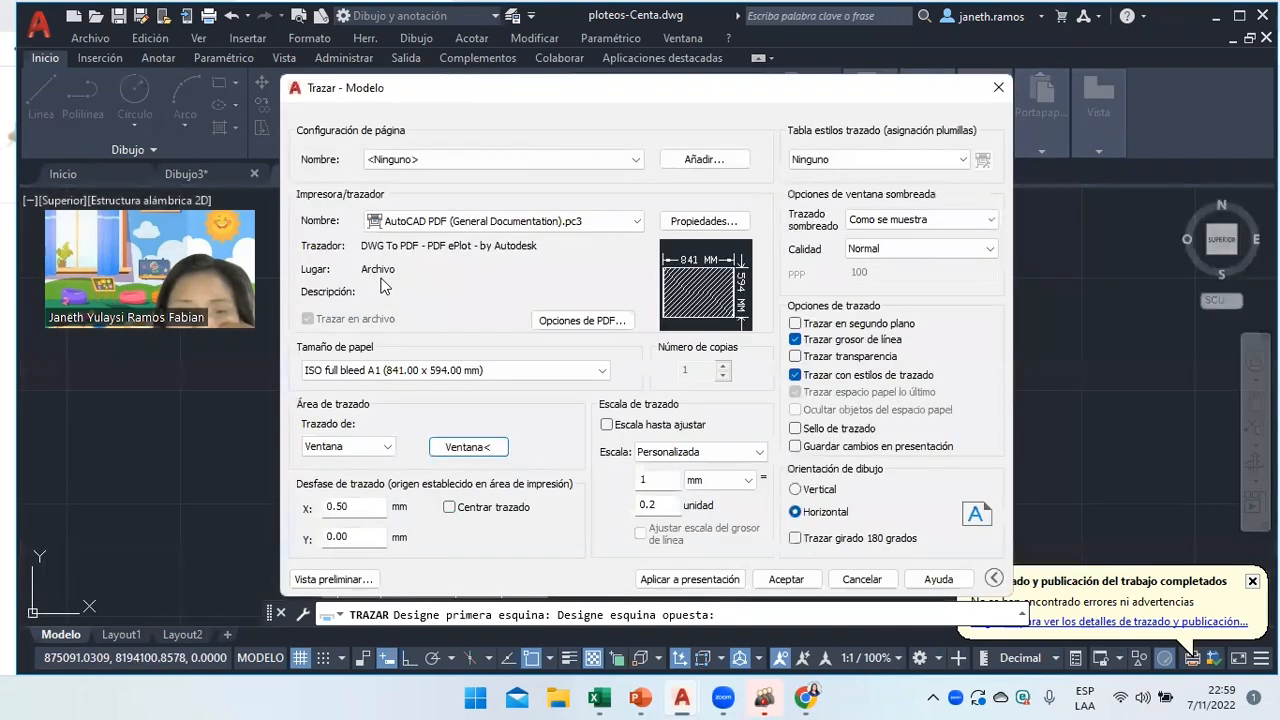
pyautogui.click(449, 507)
pyautogui.click(665, 505)
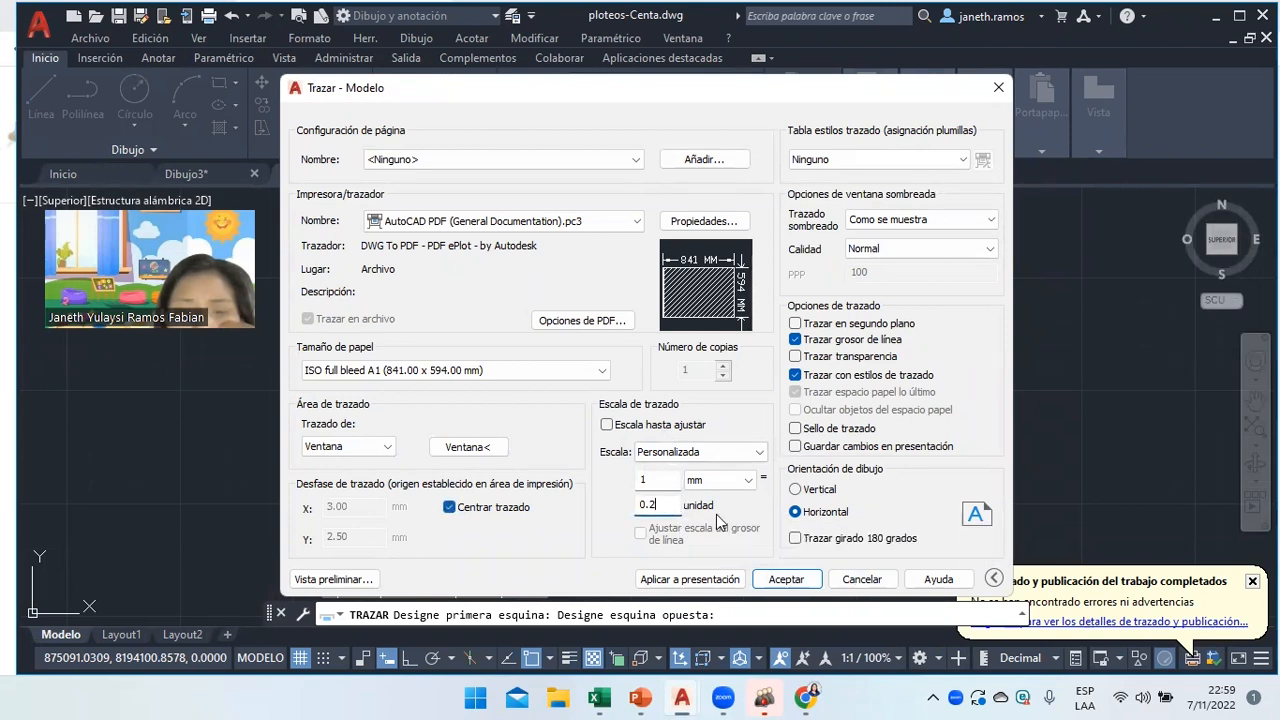
pyautogui.click(655, 425)
pyautogui.click(655, 427)
pyautogui.click(484, 449)
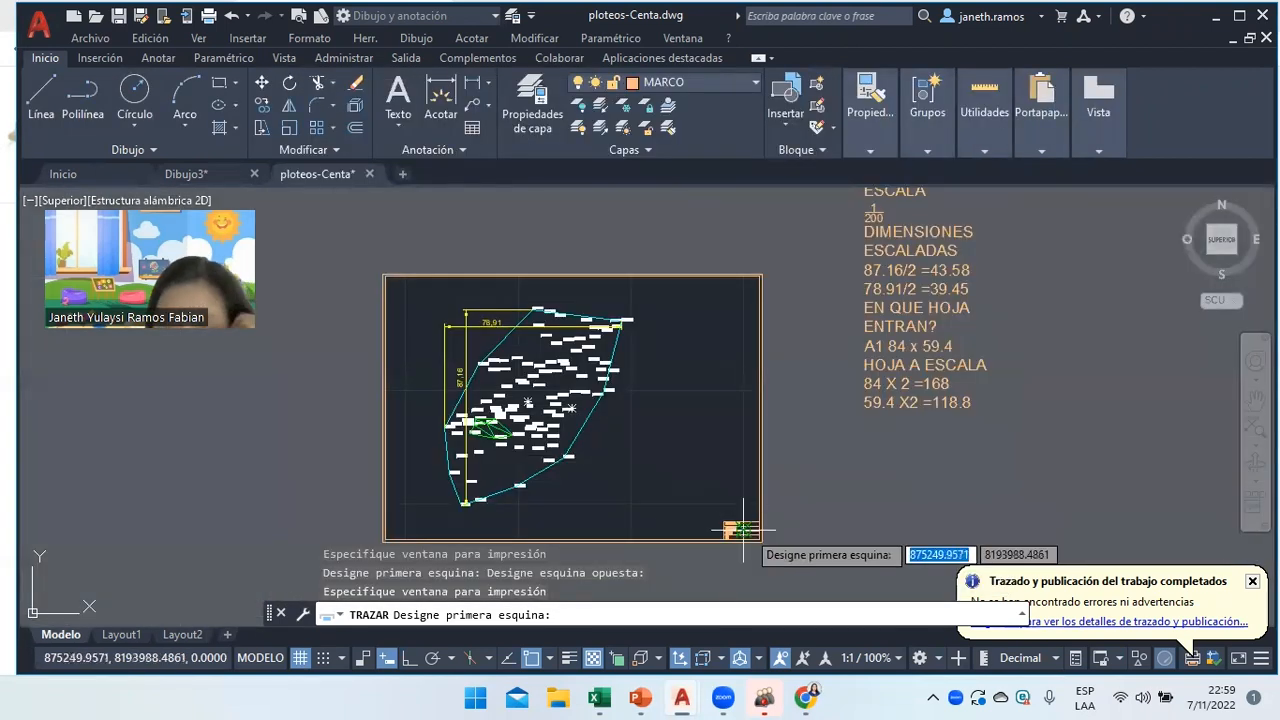
# Pick a plot window from the title block's outer corner to the frame's top-left.
pyautogui.scroll(6, 743, 530)
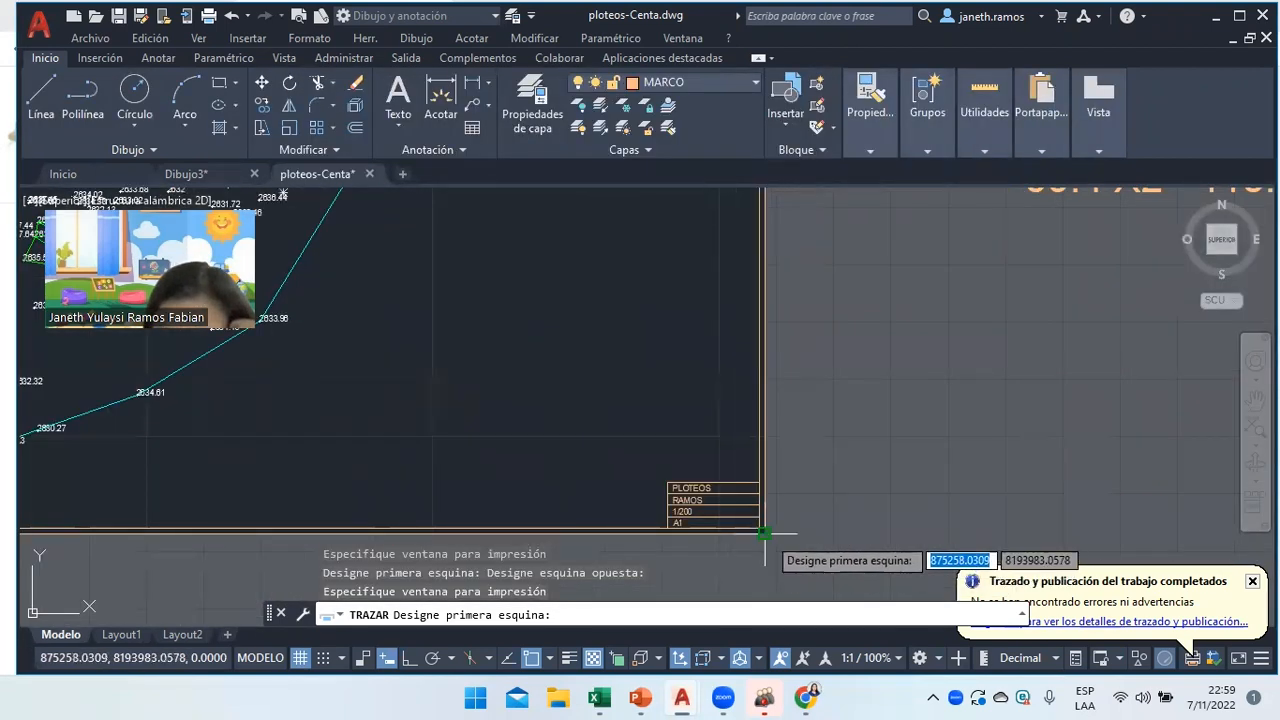
pyautogui.click(765, 535)
pyautogui.scroll(-6, 563, 458)
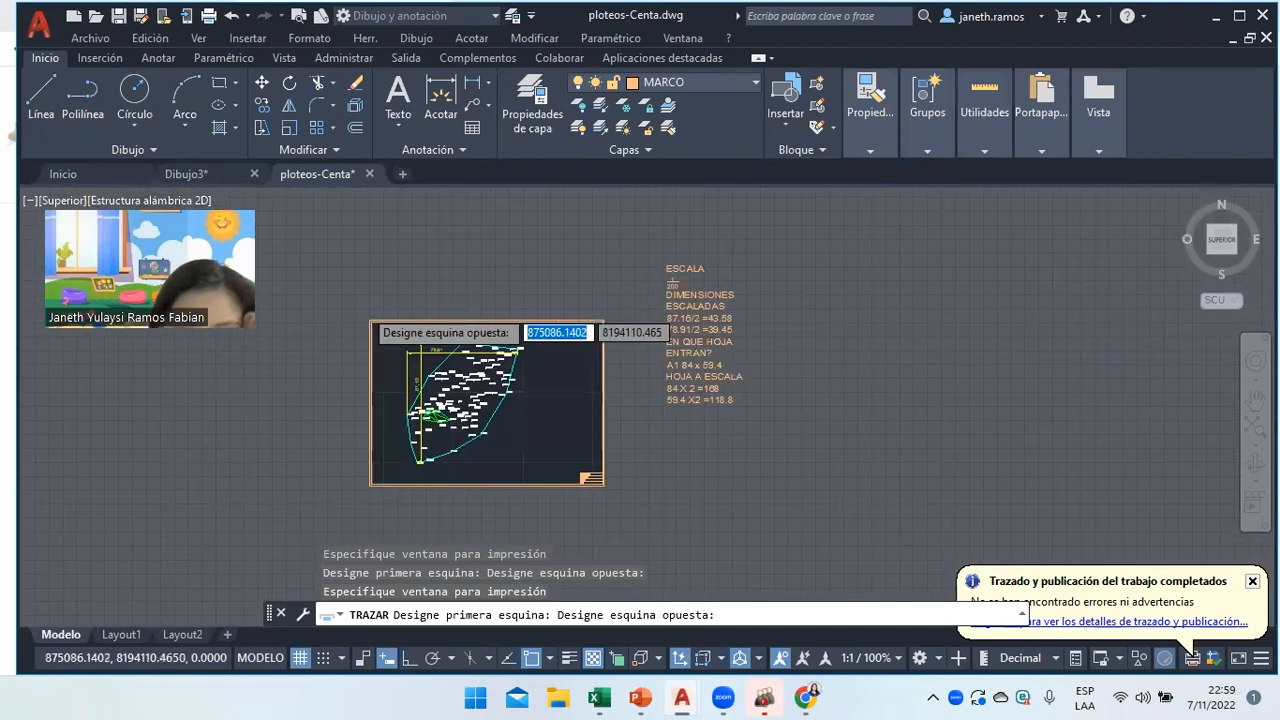
pyautogui.scroll(2, 372, 323)
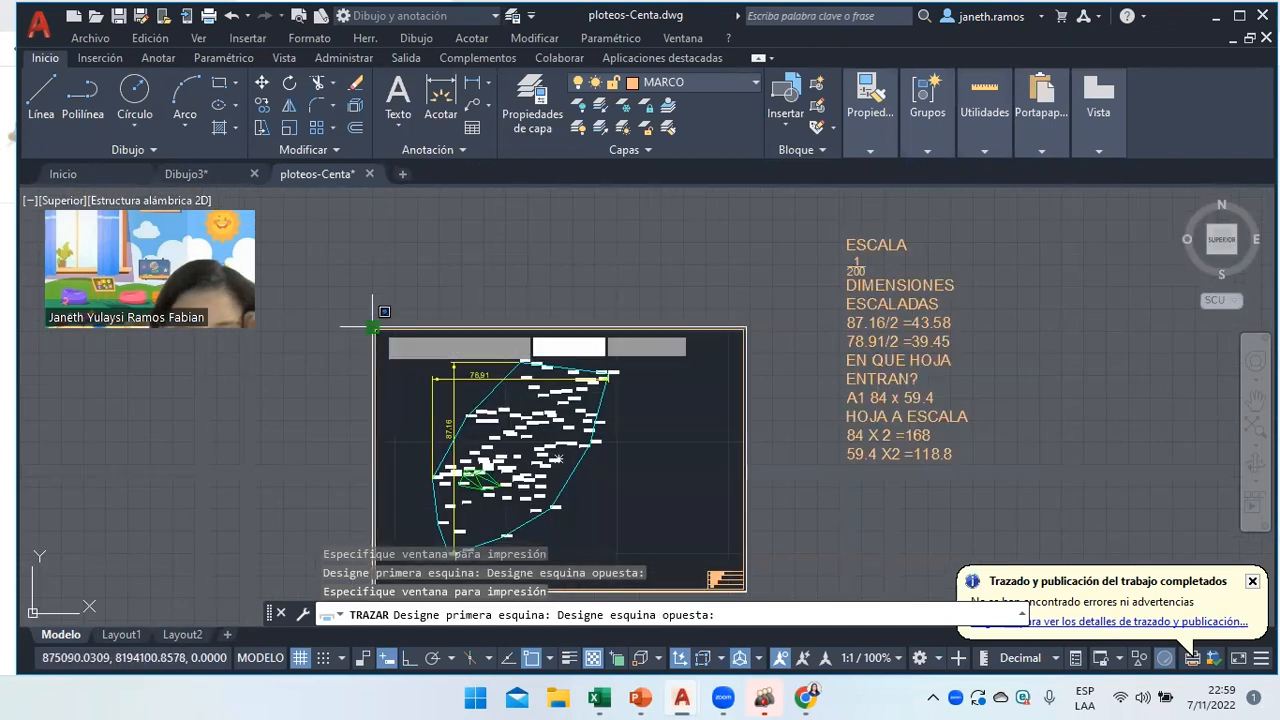
pyautogui.click(373, 327)
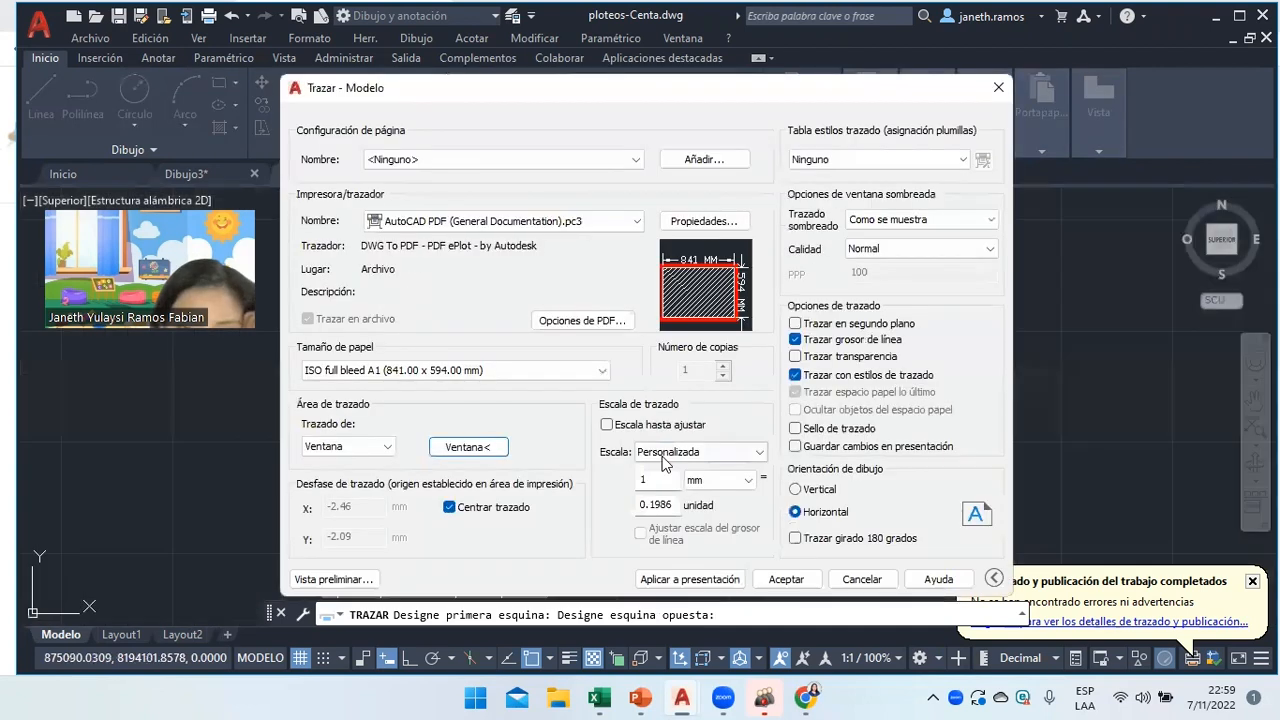
# Try the custom scale's drawing-units value and fit-to-paper, leaving both centring and fit-to-paper off.
pyautogui.click(678, 504)
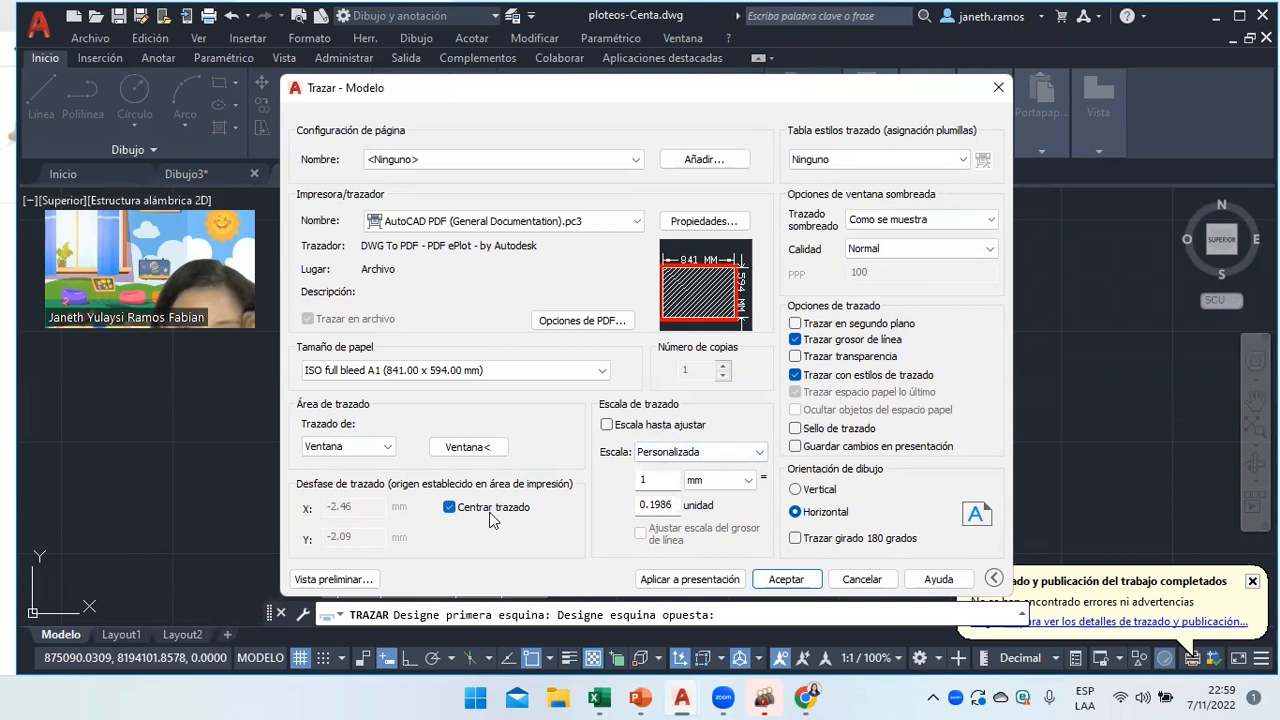
pyautogui.click(450, 507)
pyautogui.click(607, 425)
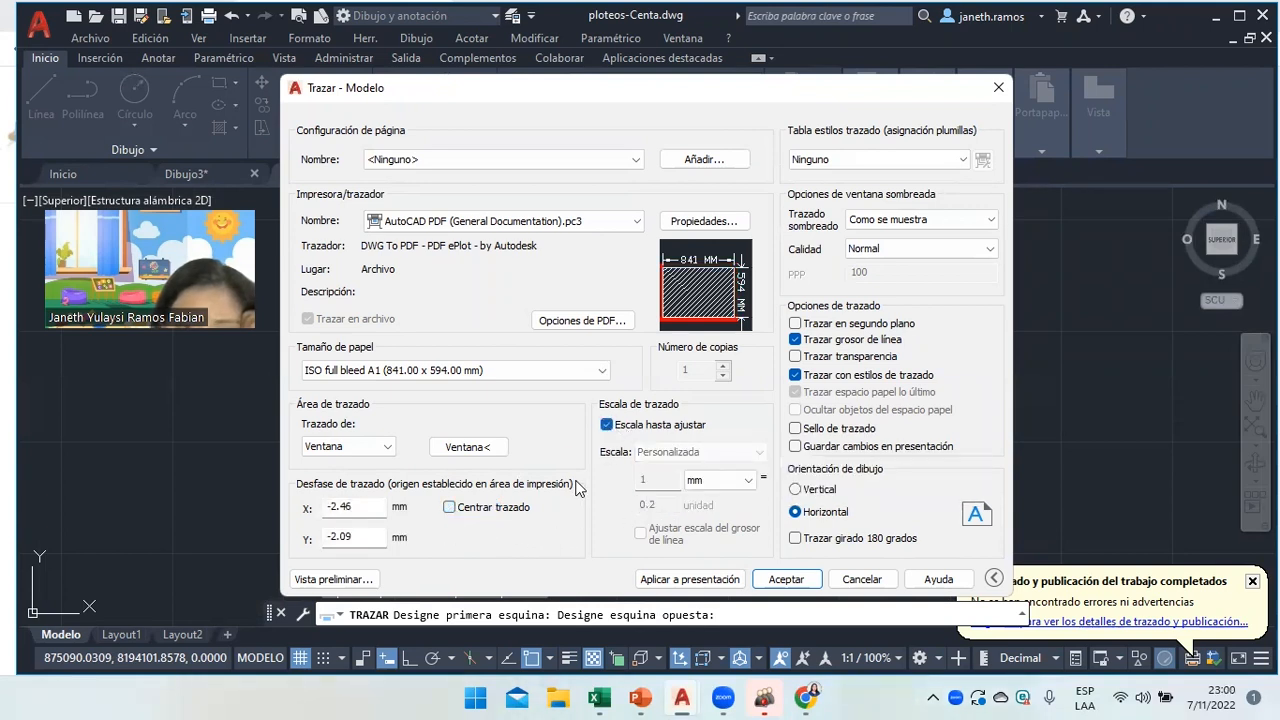
pyautogui.click(607, 425)
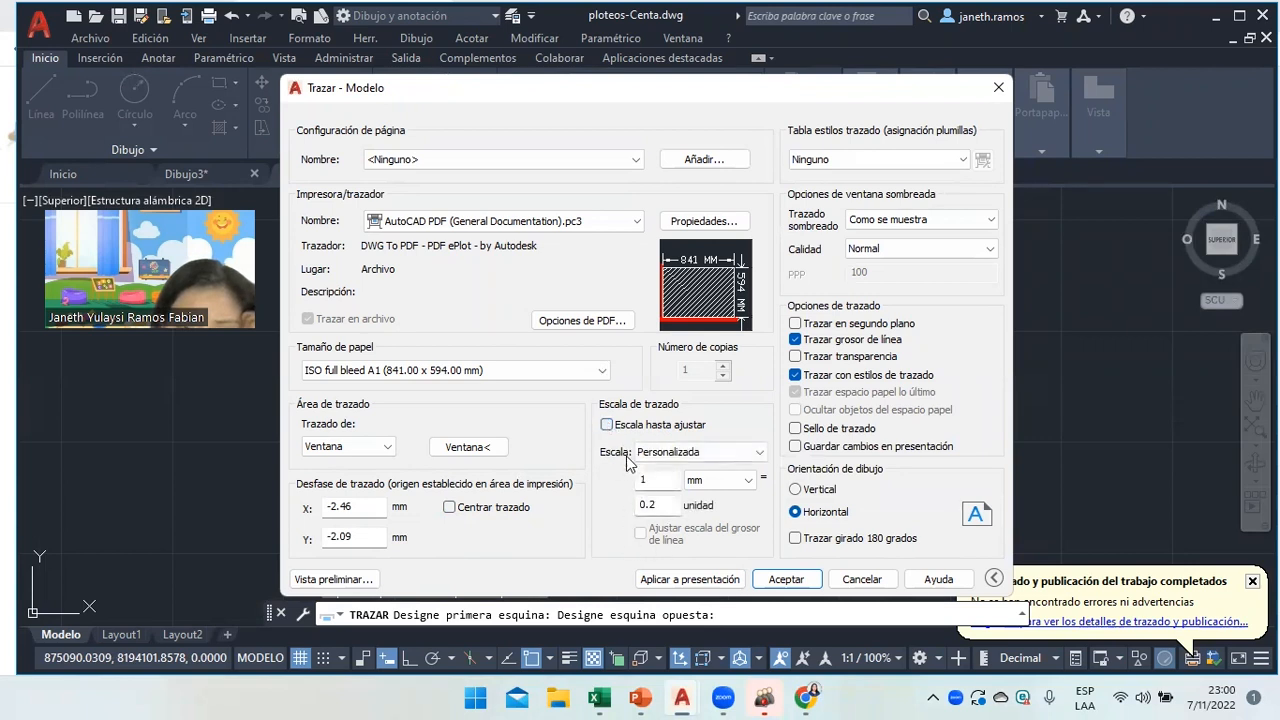
pyautogui.click(658, 506)
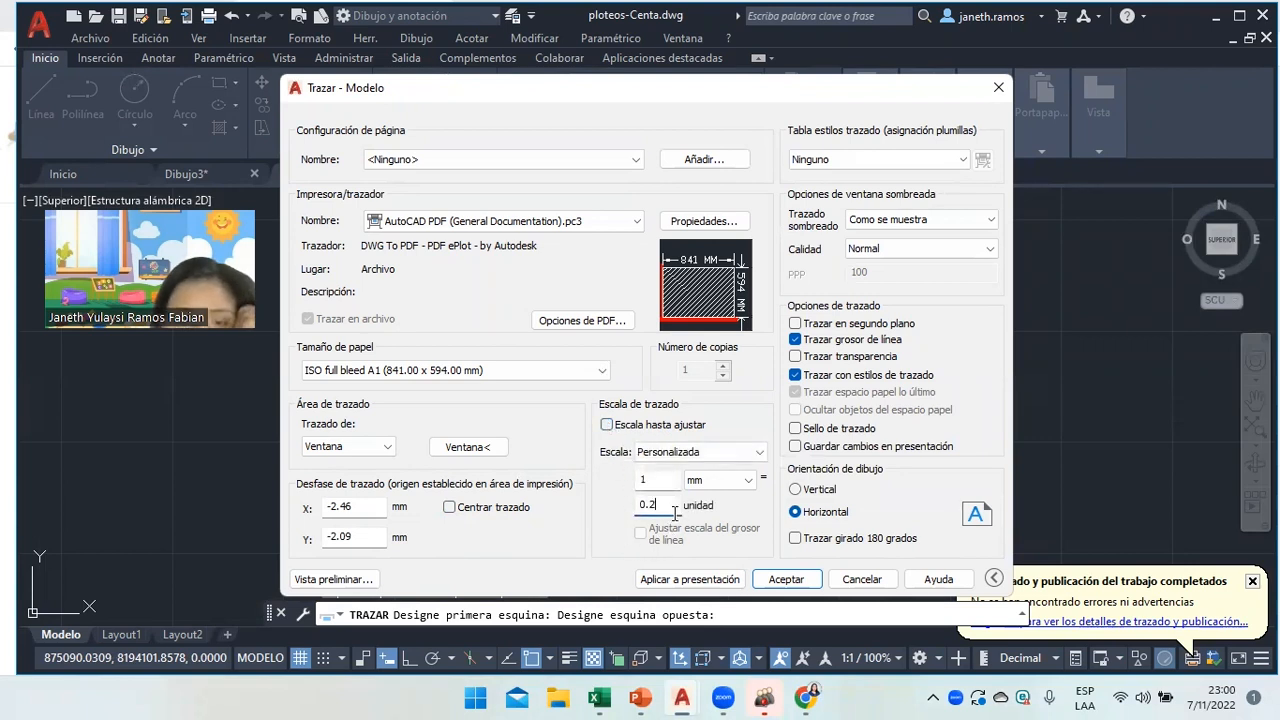
pyautogui.click(607, 425)
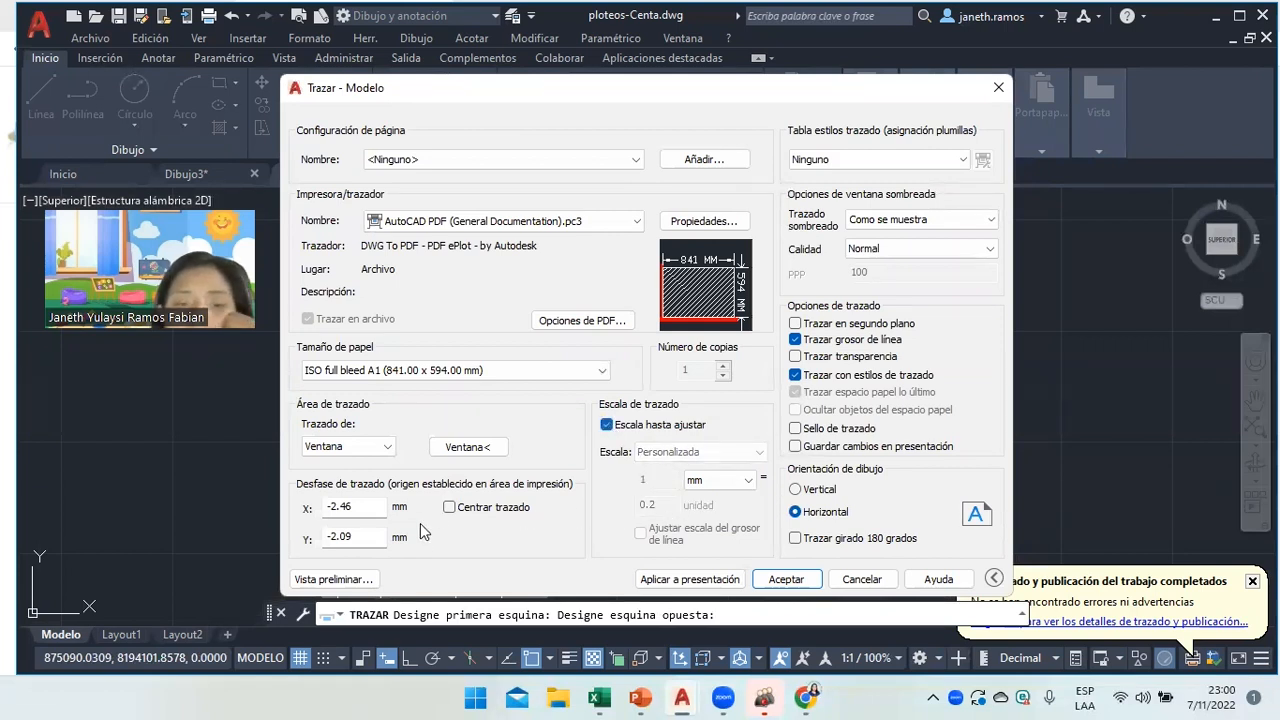
pyautogui.click(606, 426)
# Repick the window across the whole frame, fit and centre it on A1, apply to Model and preview.
pyautogui.click(480, 452)
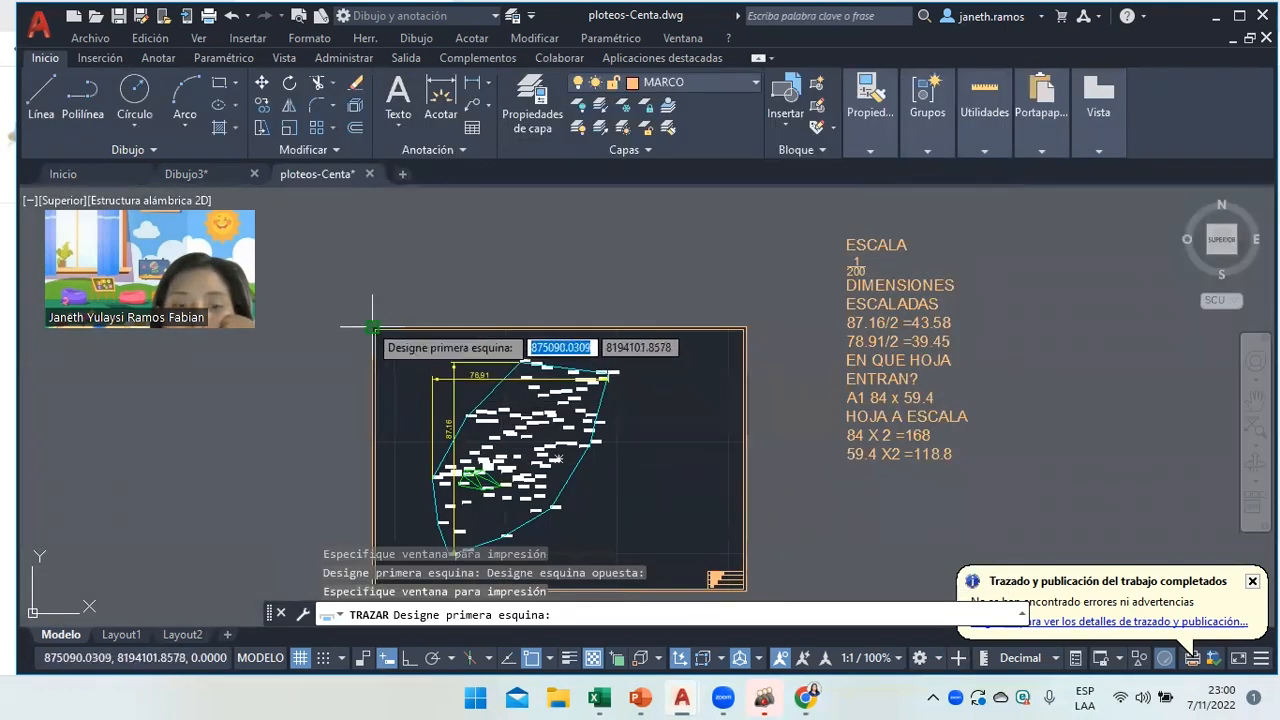
pyautogui.click(372, 326)
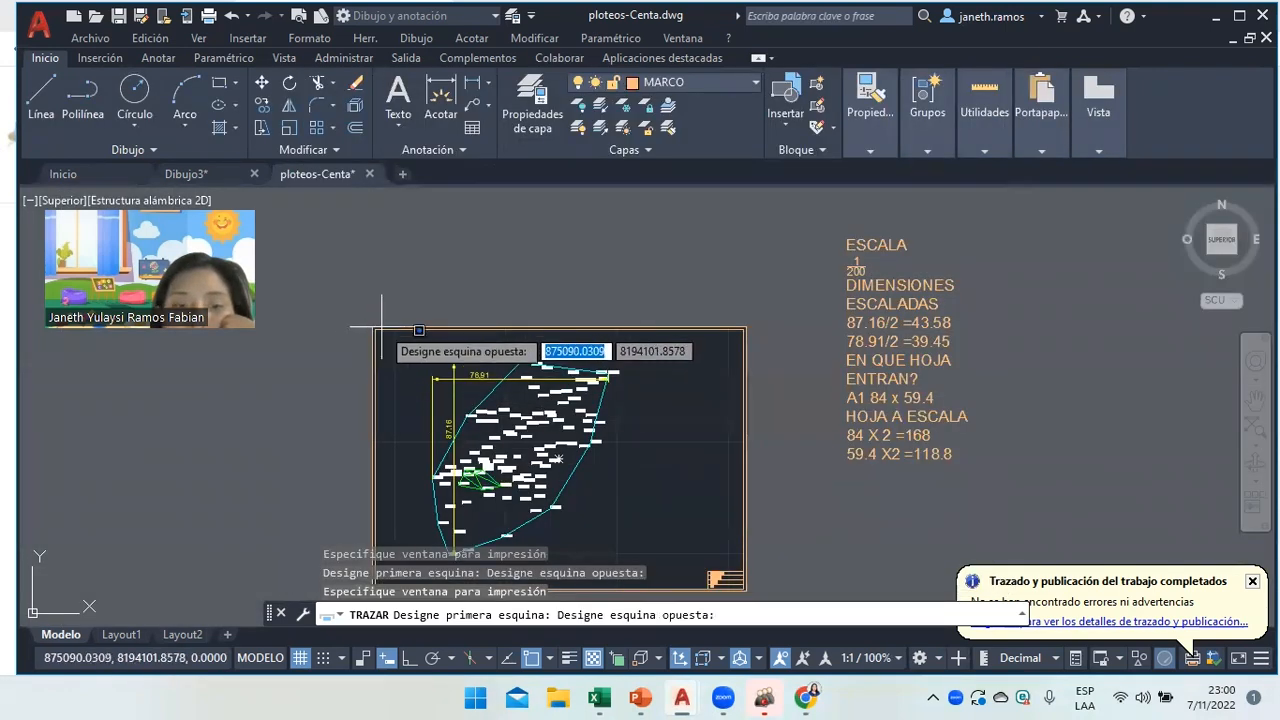
pyautogui.click(746, 590)
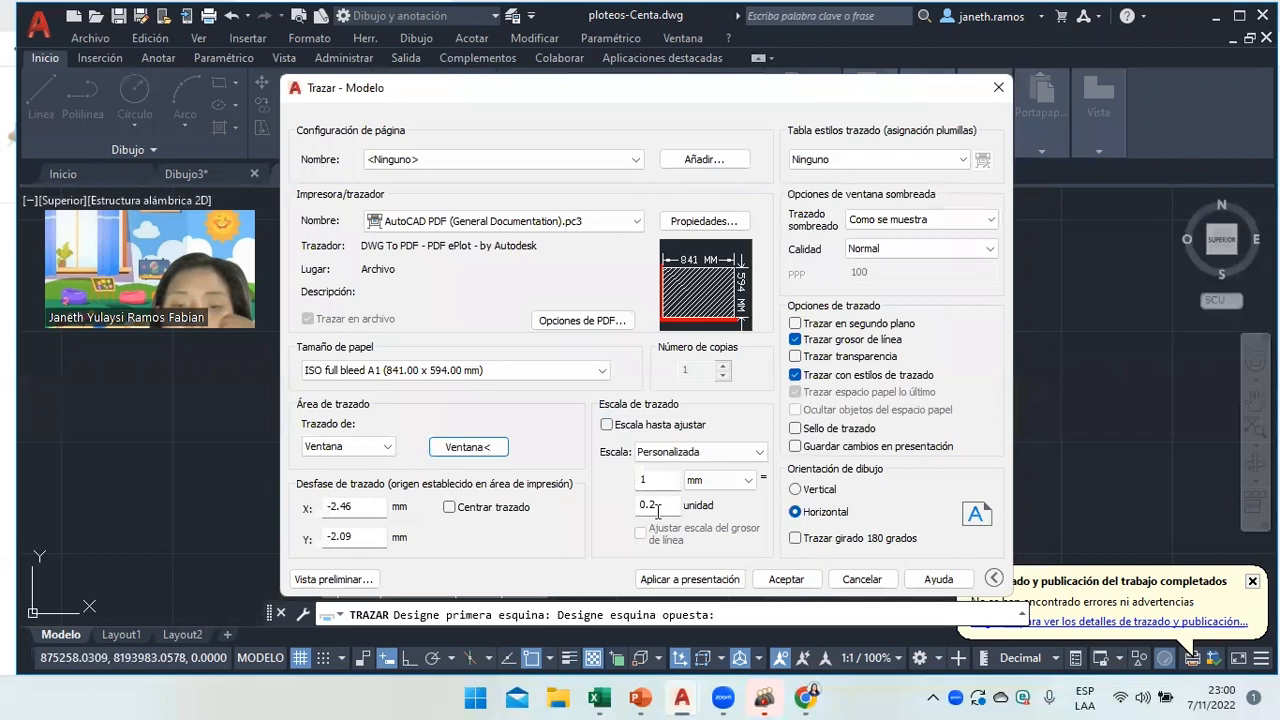
pyautogui.click(633, 430)
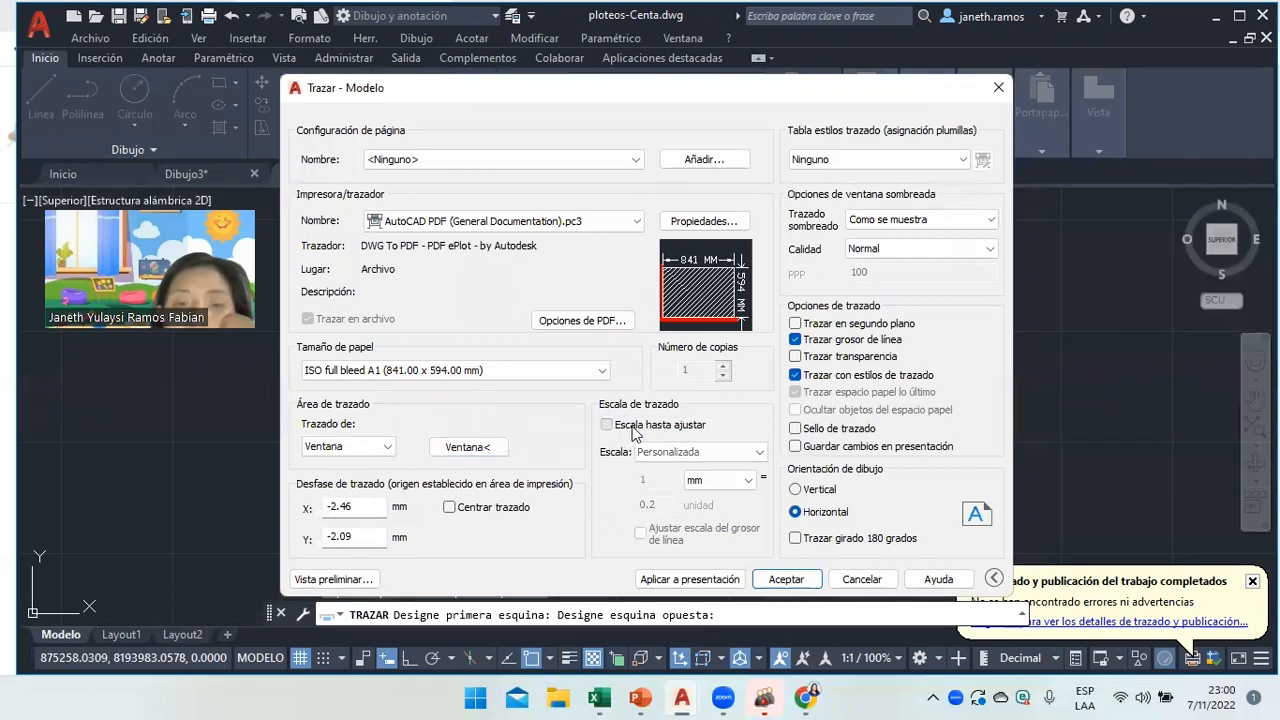
pyautogui.click(494, 509)
pyautogui.click(684, 580)
pyautogui.click(358, 575)
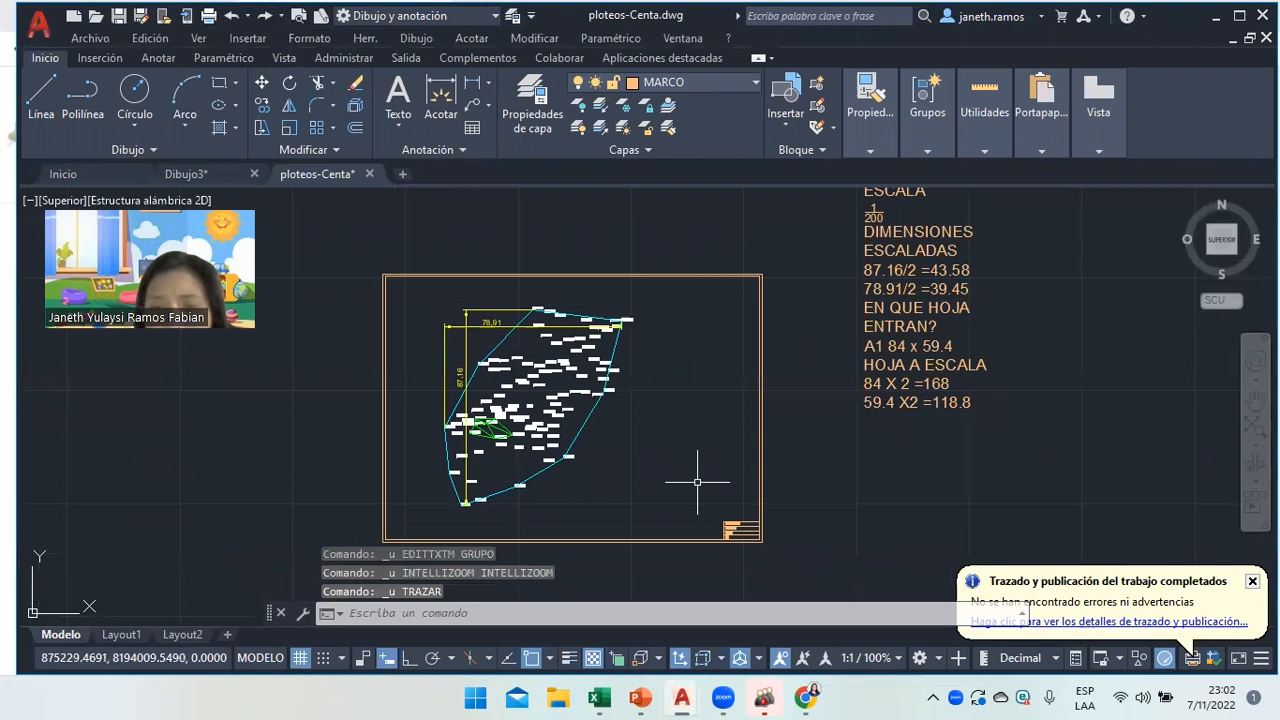
# Pan and zoom around the framed topographic drawing to inspect it.
pyautogui.moveTo(566, 399); pyautogui.dragTo(697, 482, button='middle')
pyautogui.scroll(1, 808, 503)
pyautogui.scroll(-4, 851, 560)
pyautogui.scroll(6, 829, 514)
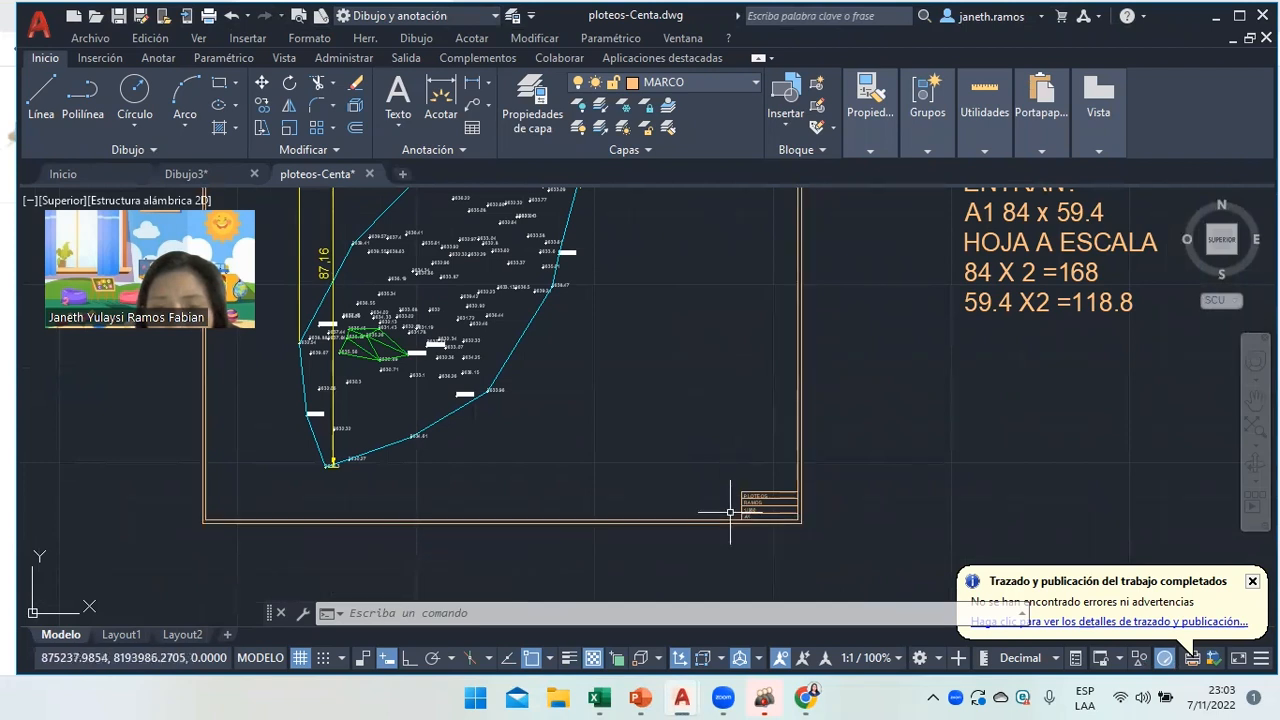
pyautogui.scroll(-4, 716, 468)
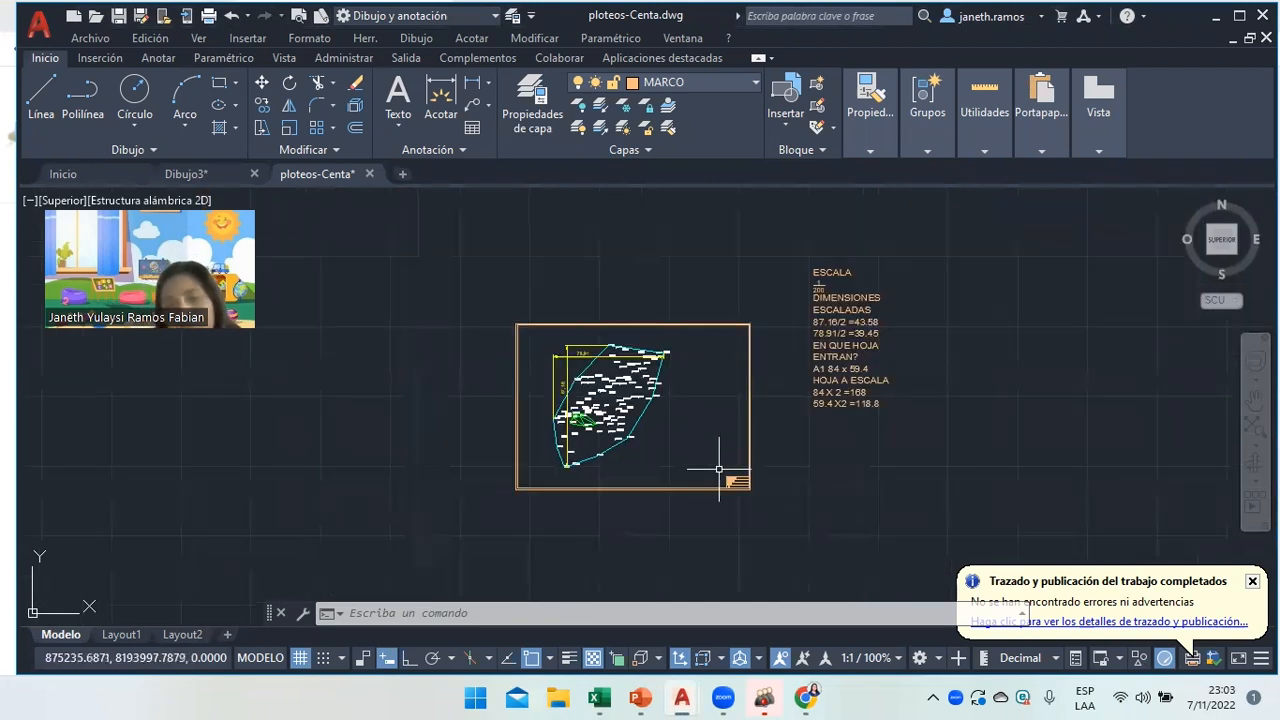
# Switch to the PowerPoint presentation and select slide 10 with the assignment tasks.
pyautogui.click(640, 697)
pyautogui.click(54, 534)
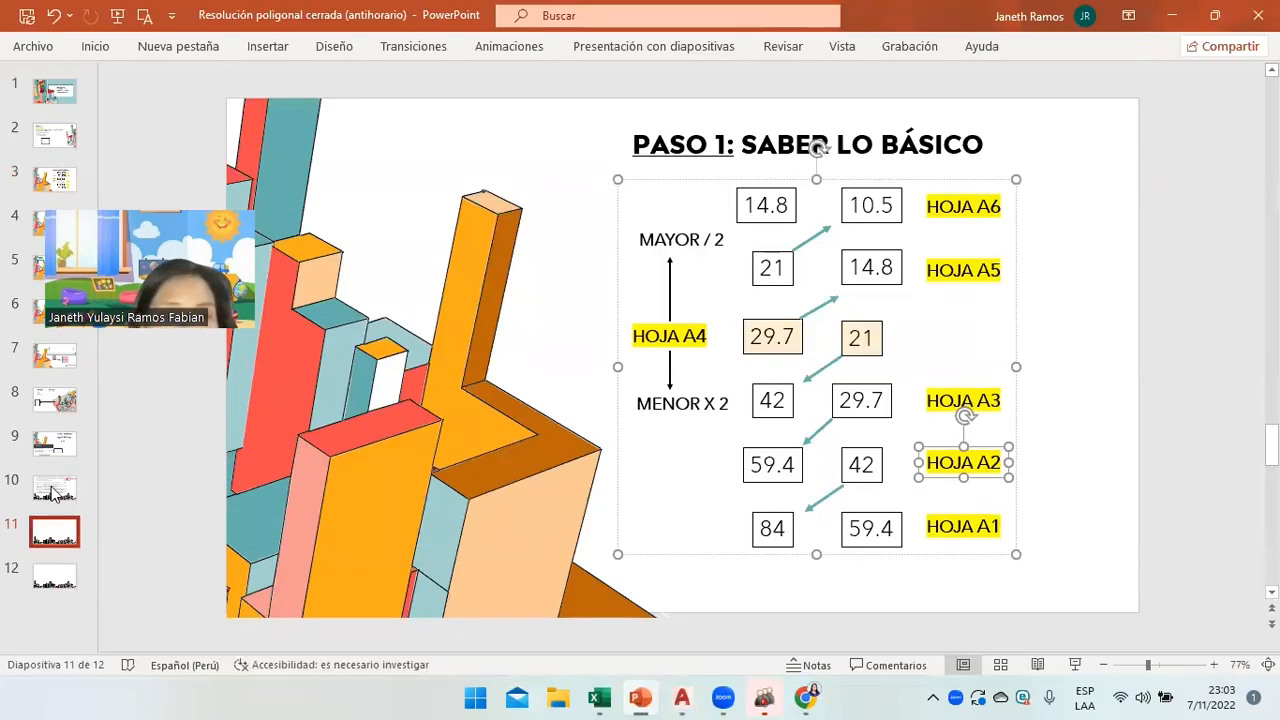
pyautogui.click(54, 488)
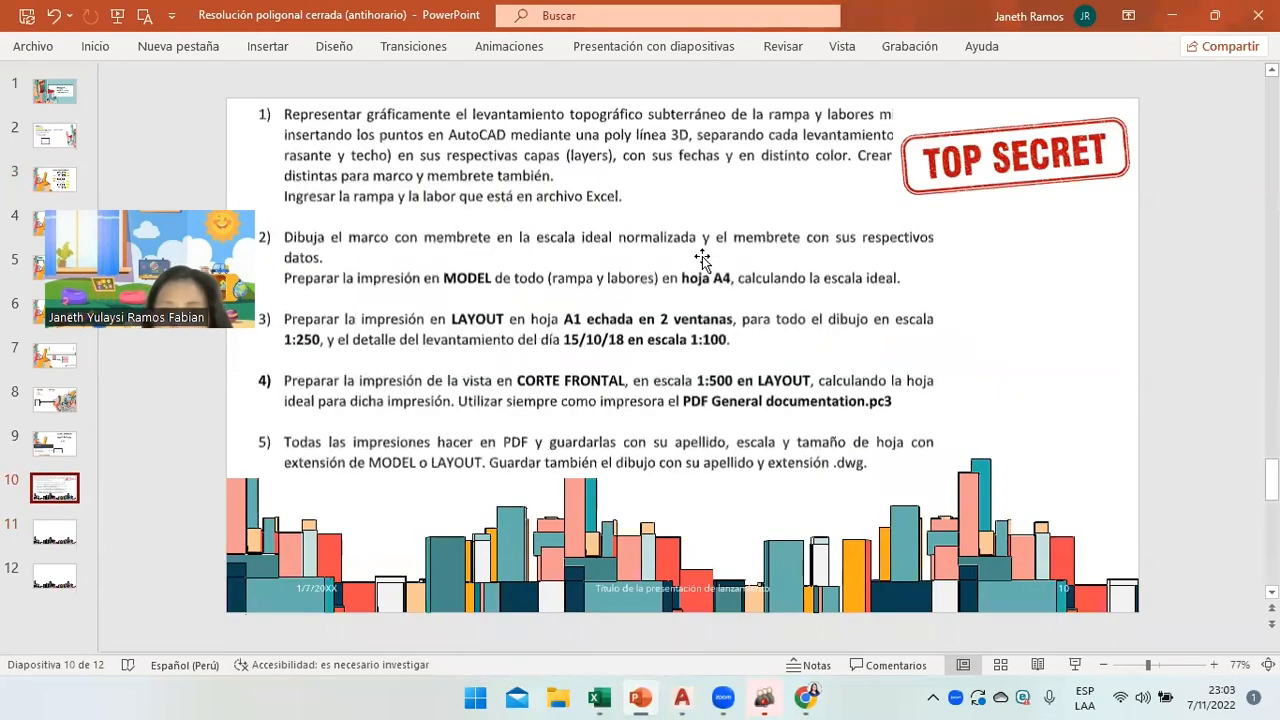